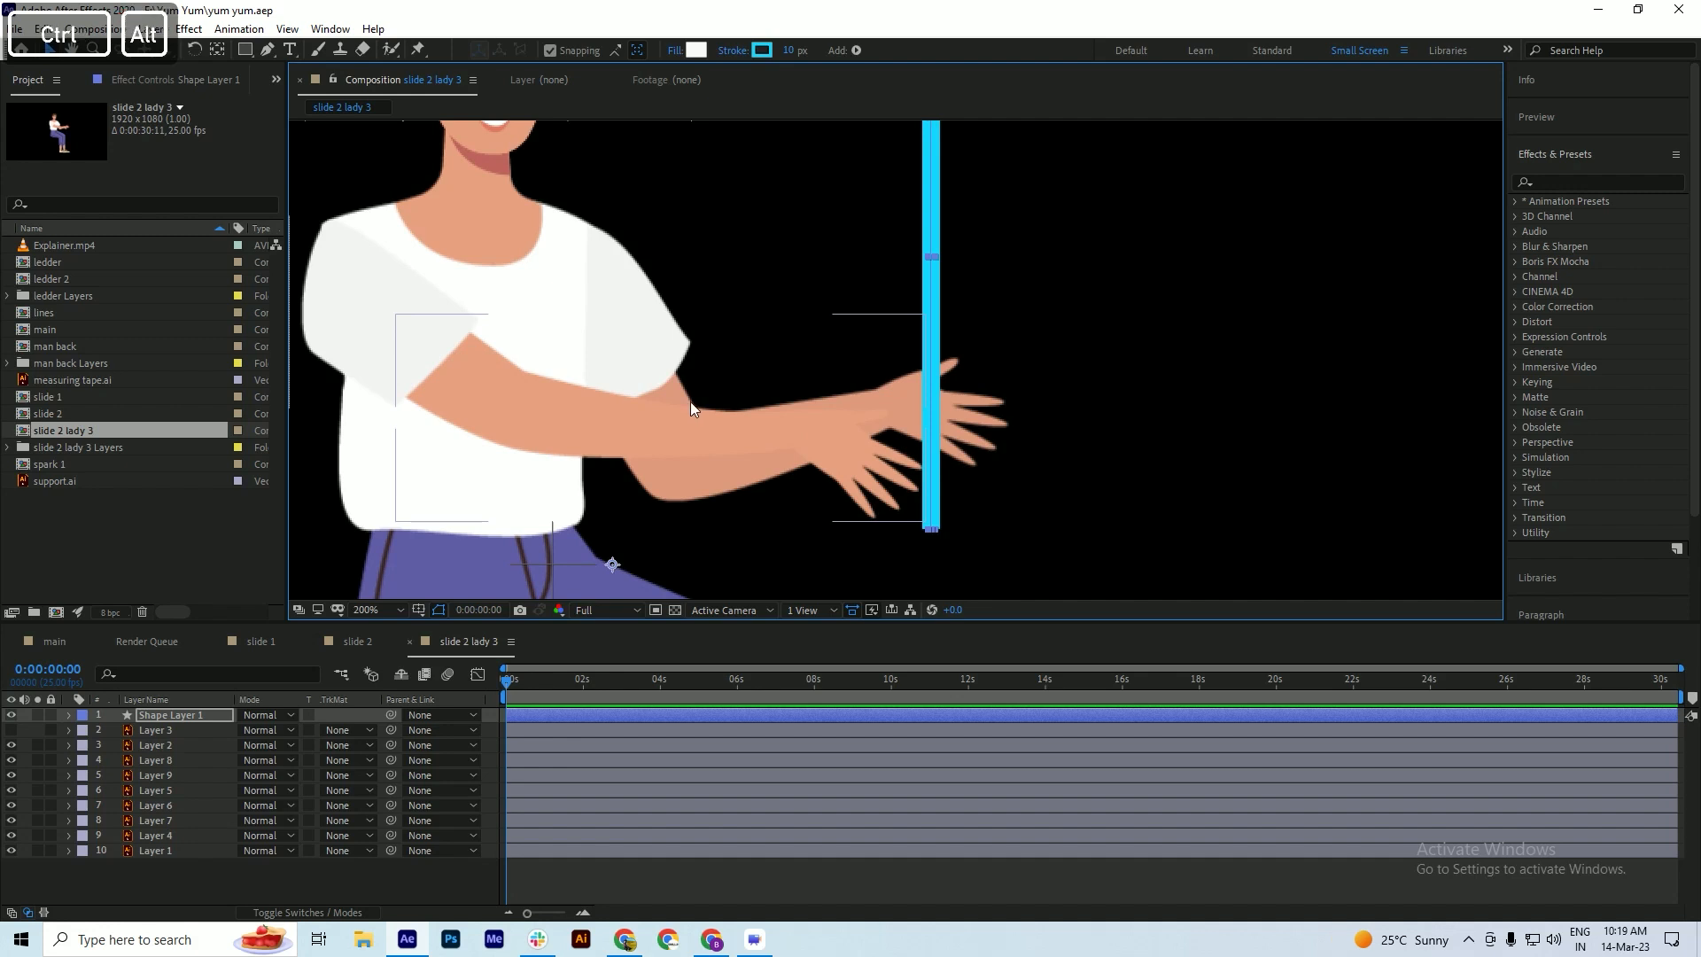
{"action": "scroll", "coordinate": [683, 403], "scroll_direction": "up", "scroll_amount": 1}
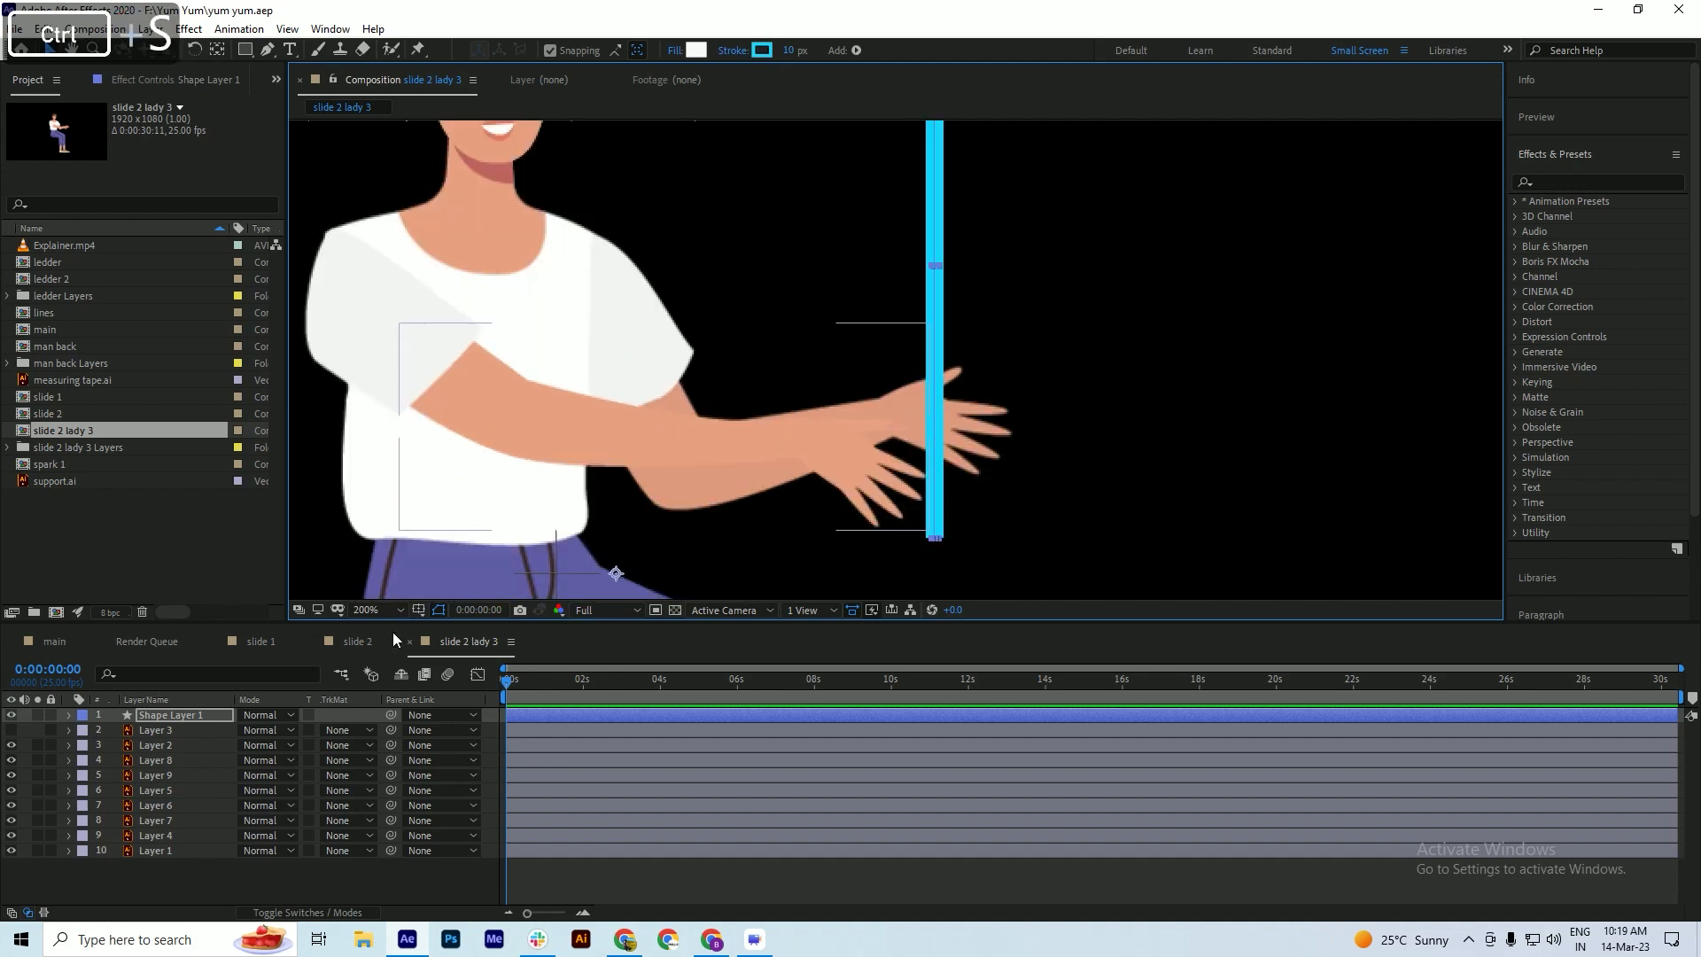
{"action": "left_click", "coordinate": [147, 730]}
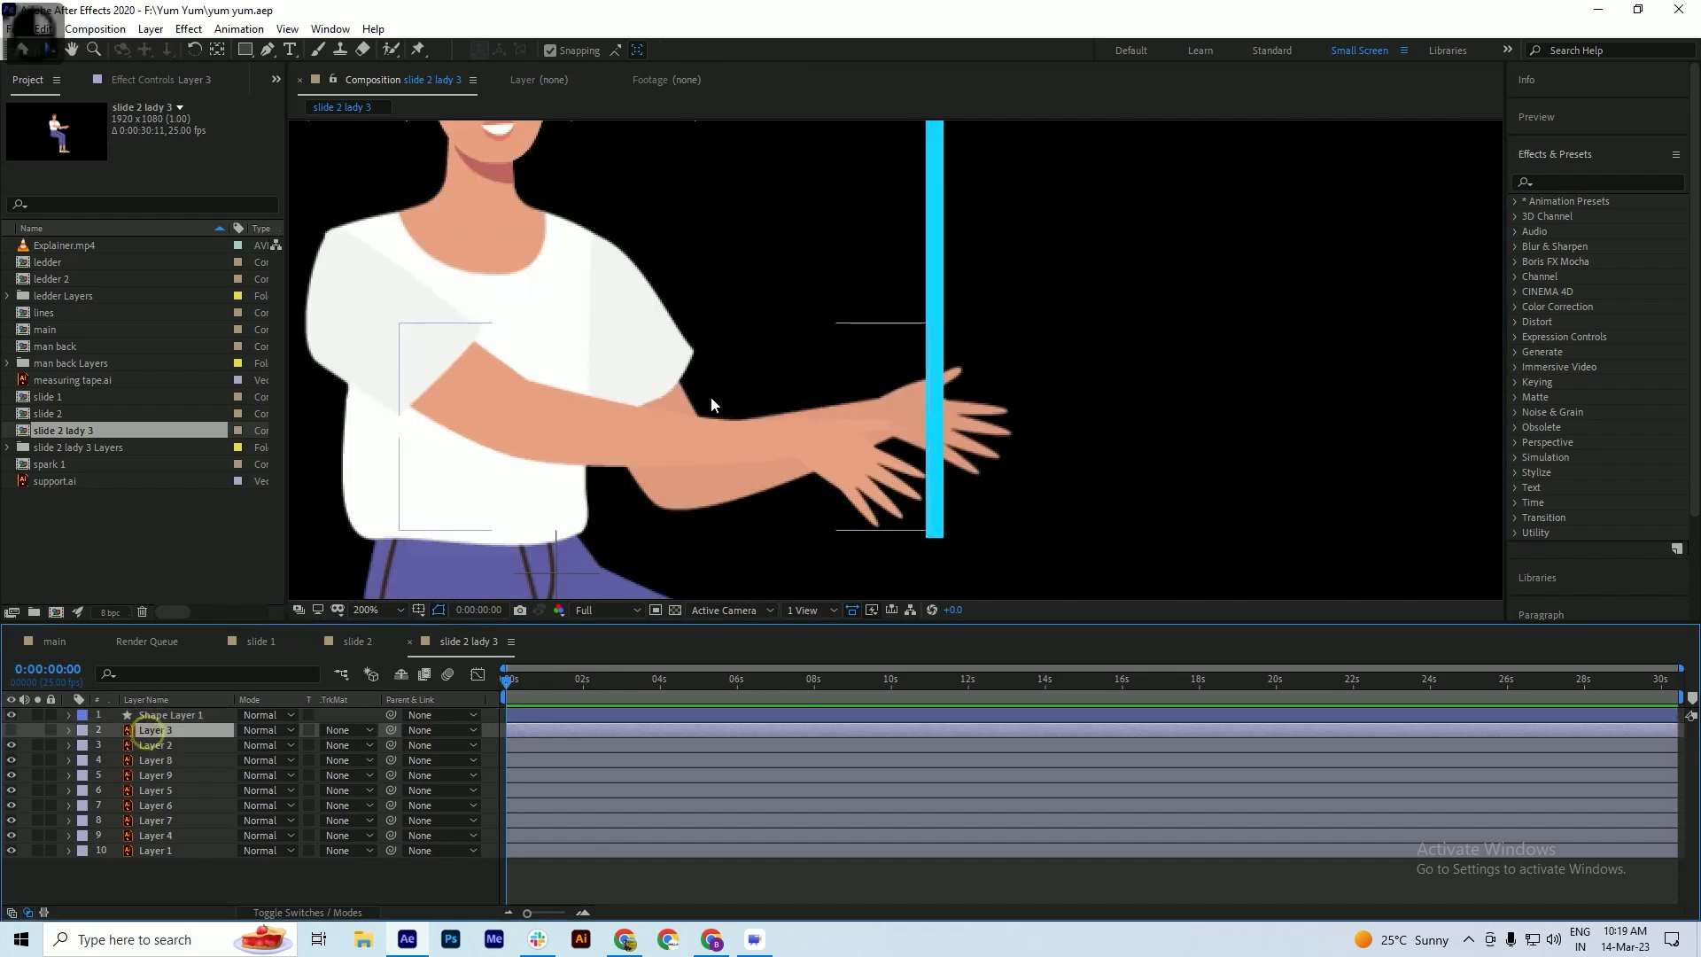
{"action": "left_click", "coordinate": [627, 427]}
{"action": "left_click_drag", "start_coordinate": [574, 429], "coordinate": [716, 464]}
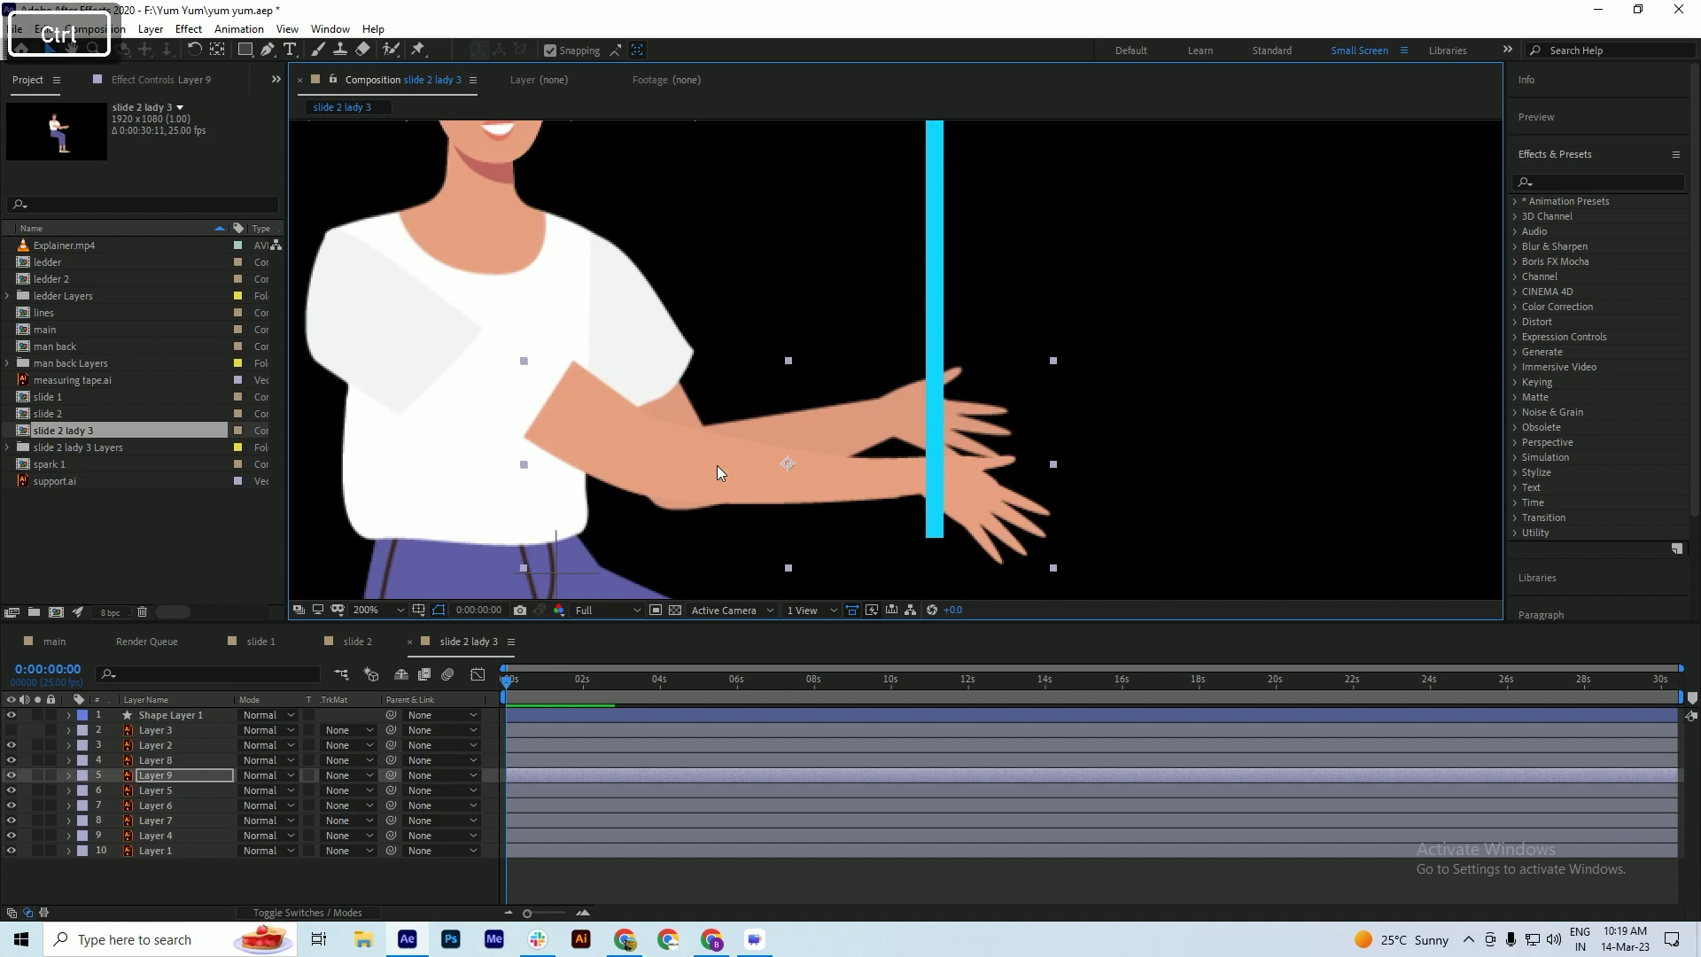
{"action": "key", "text": "ctrl+z"}
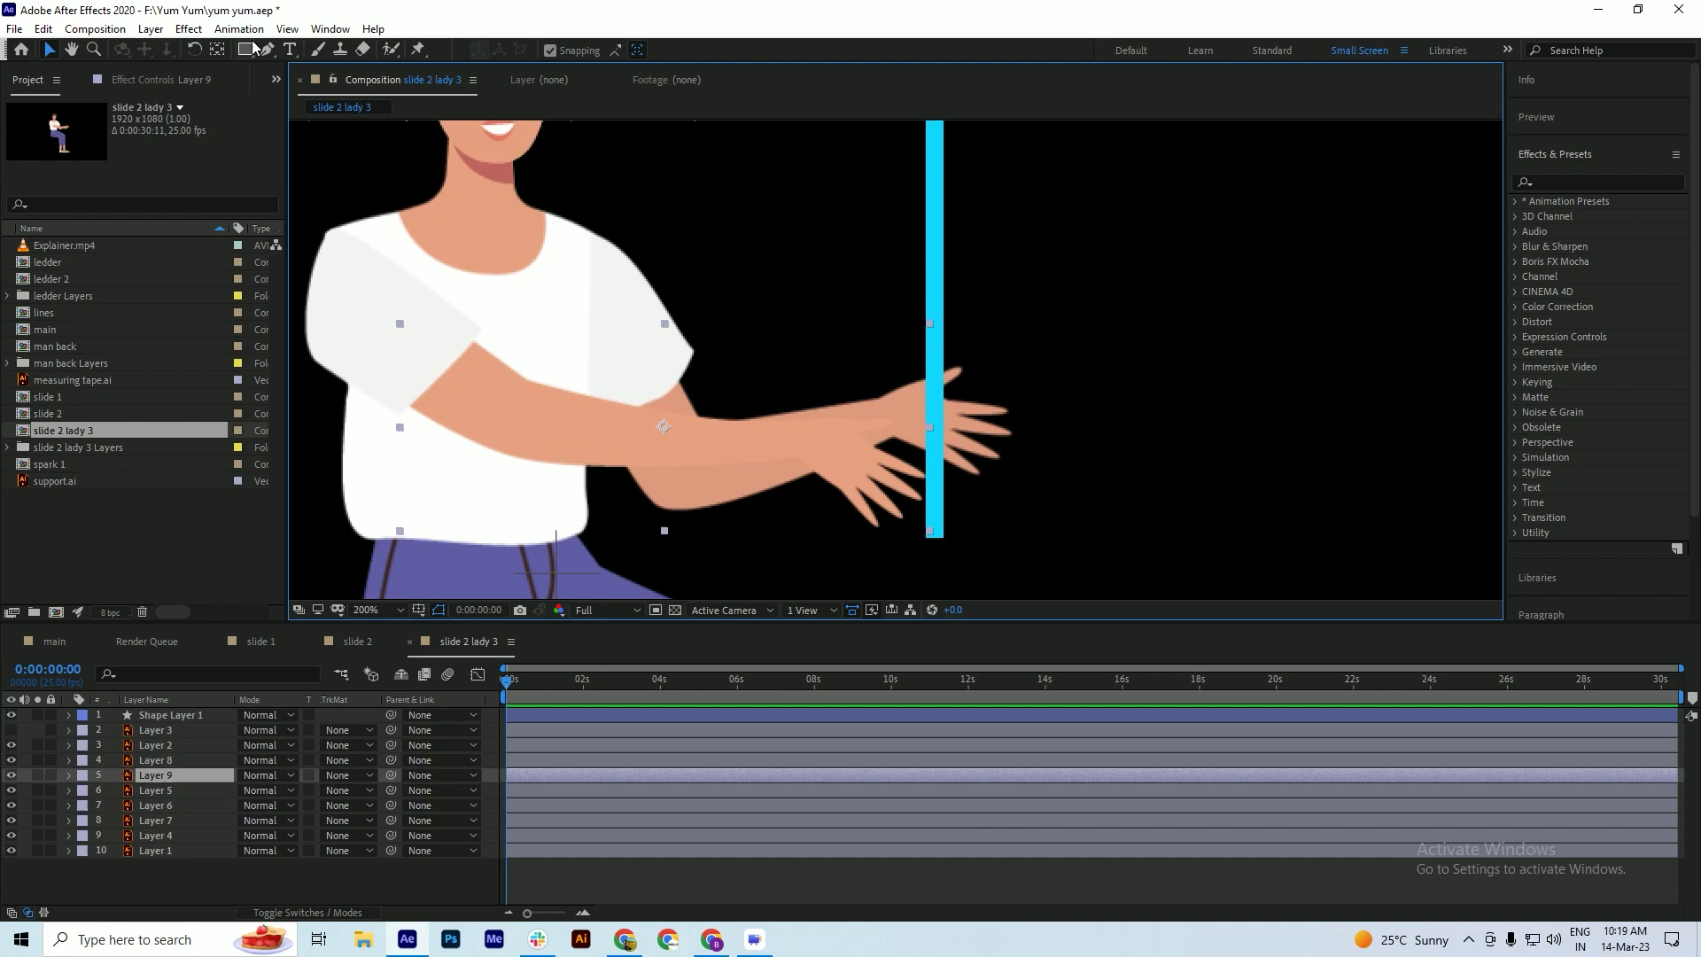
- Add three Puppet pins to the front arm on Layer 9: two along the sleeve edge and one on the hand
{"action": "left_click", "coordinate": [418, 49]}
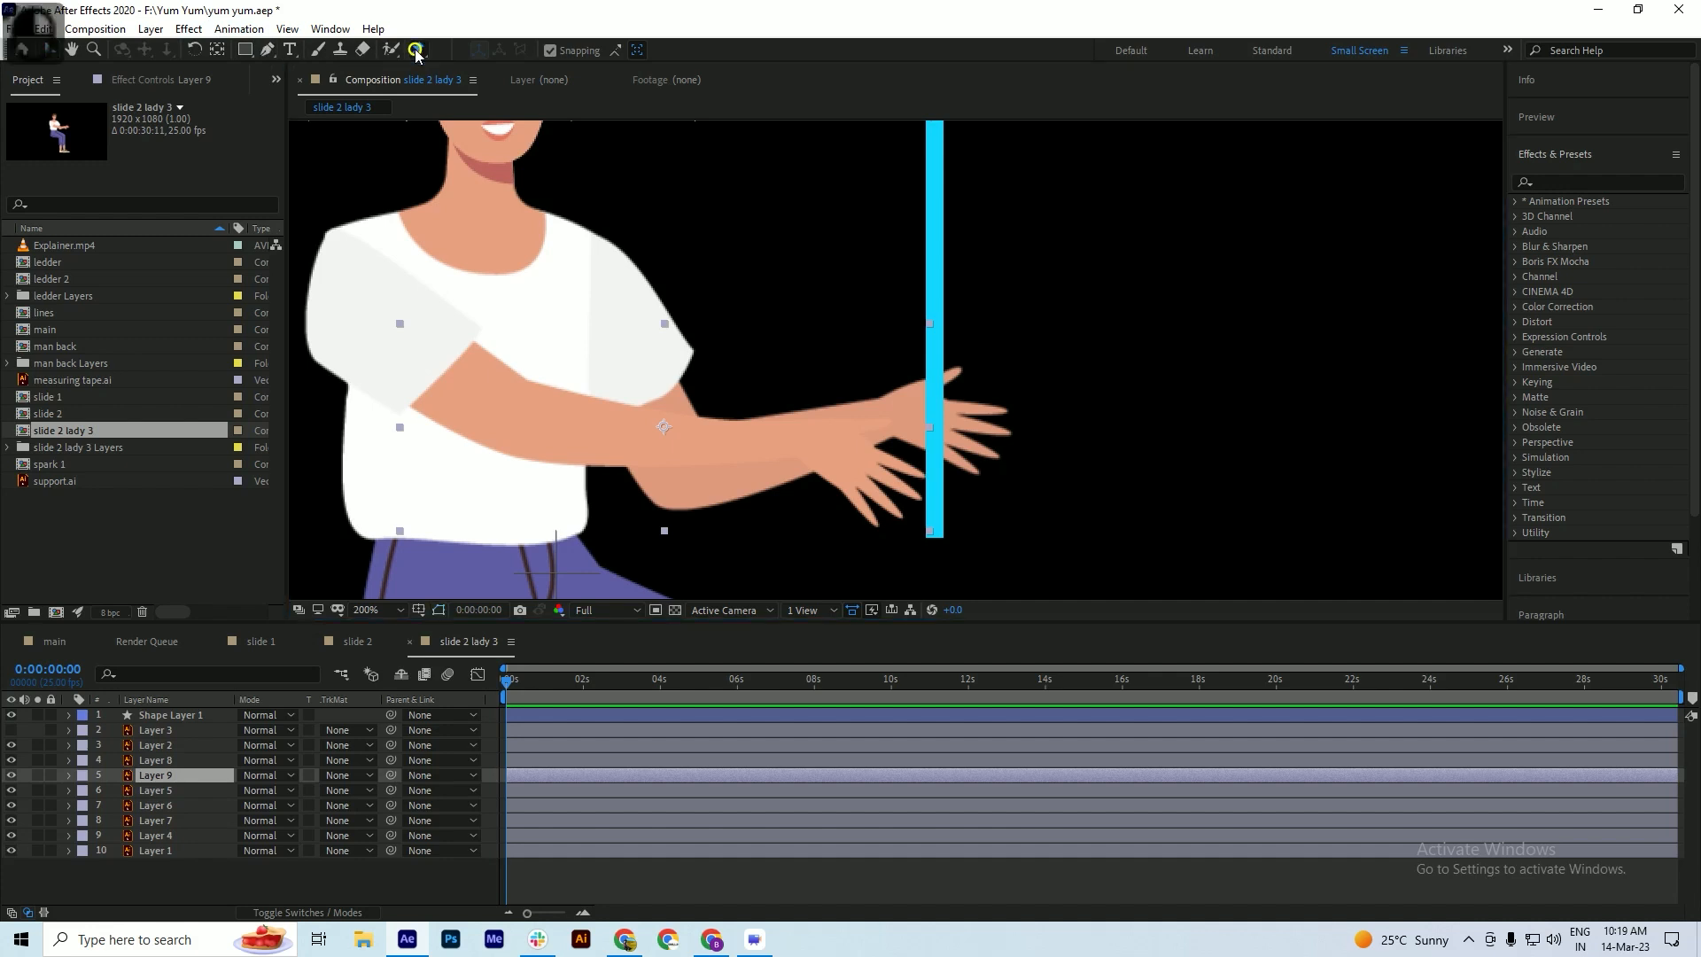
{"action": "left_click", "coordinate": [470, 345]}
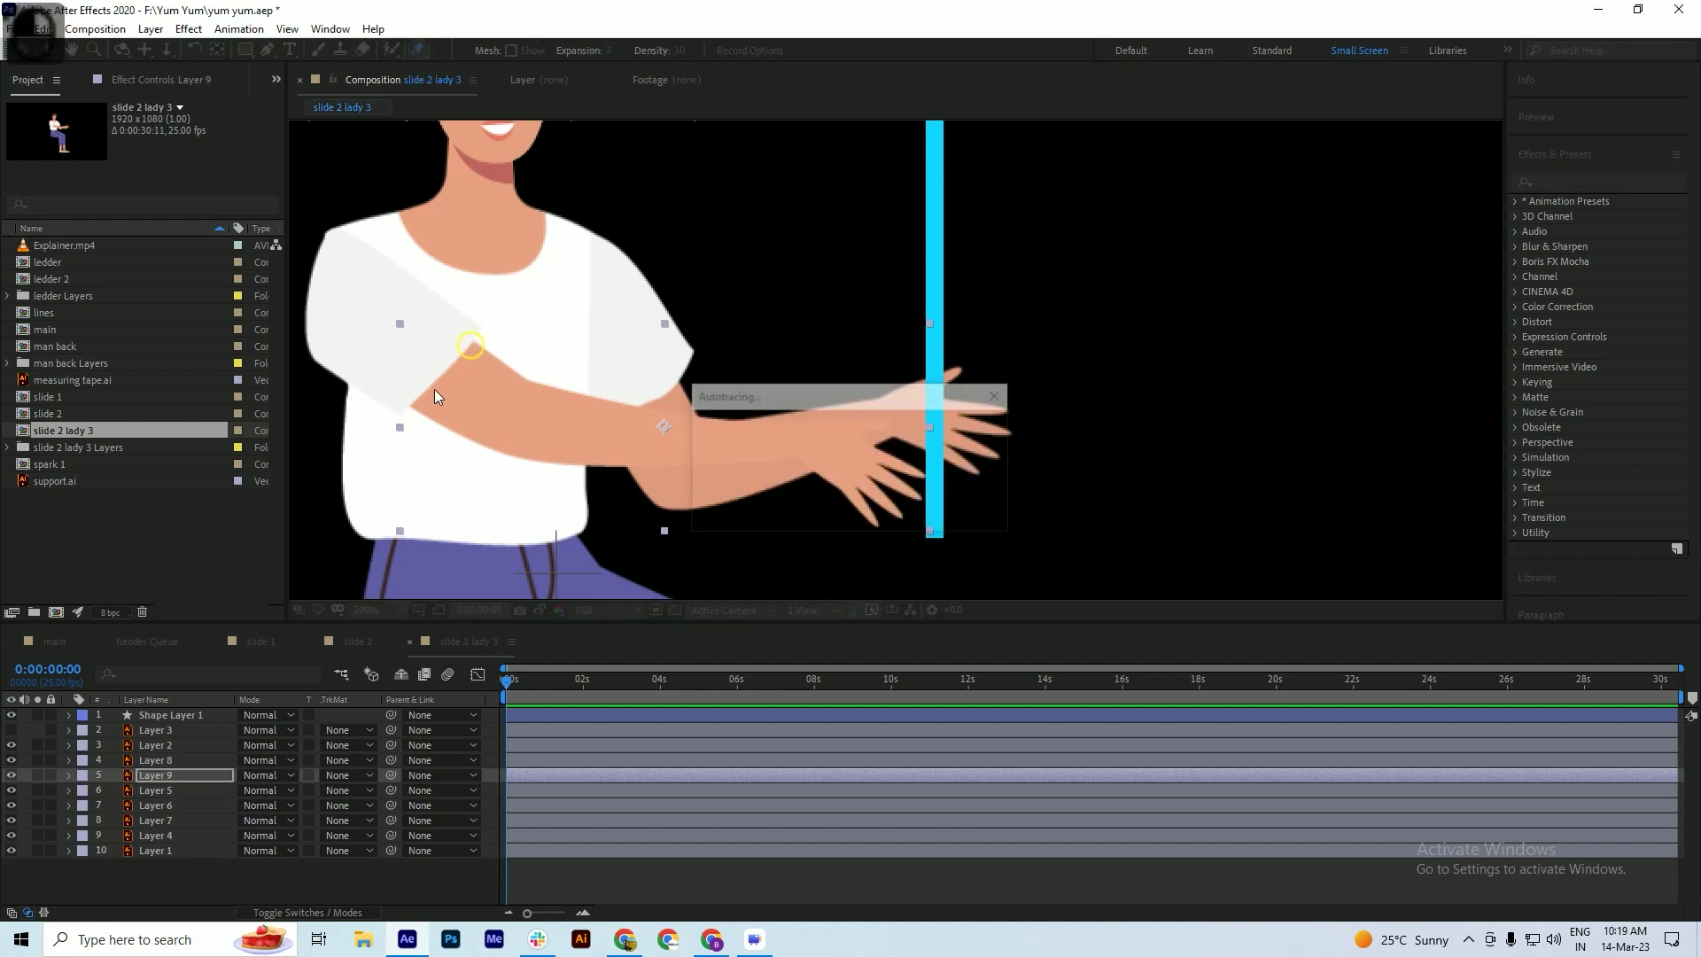
{"action": "left_click", "coordinate": [413, 404]}
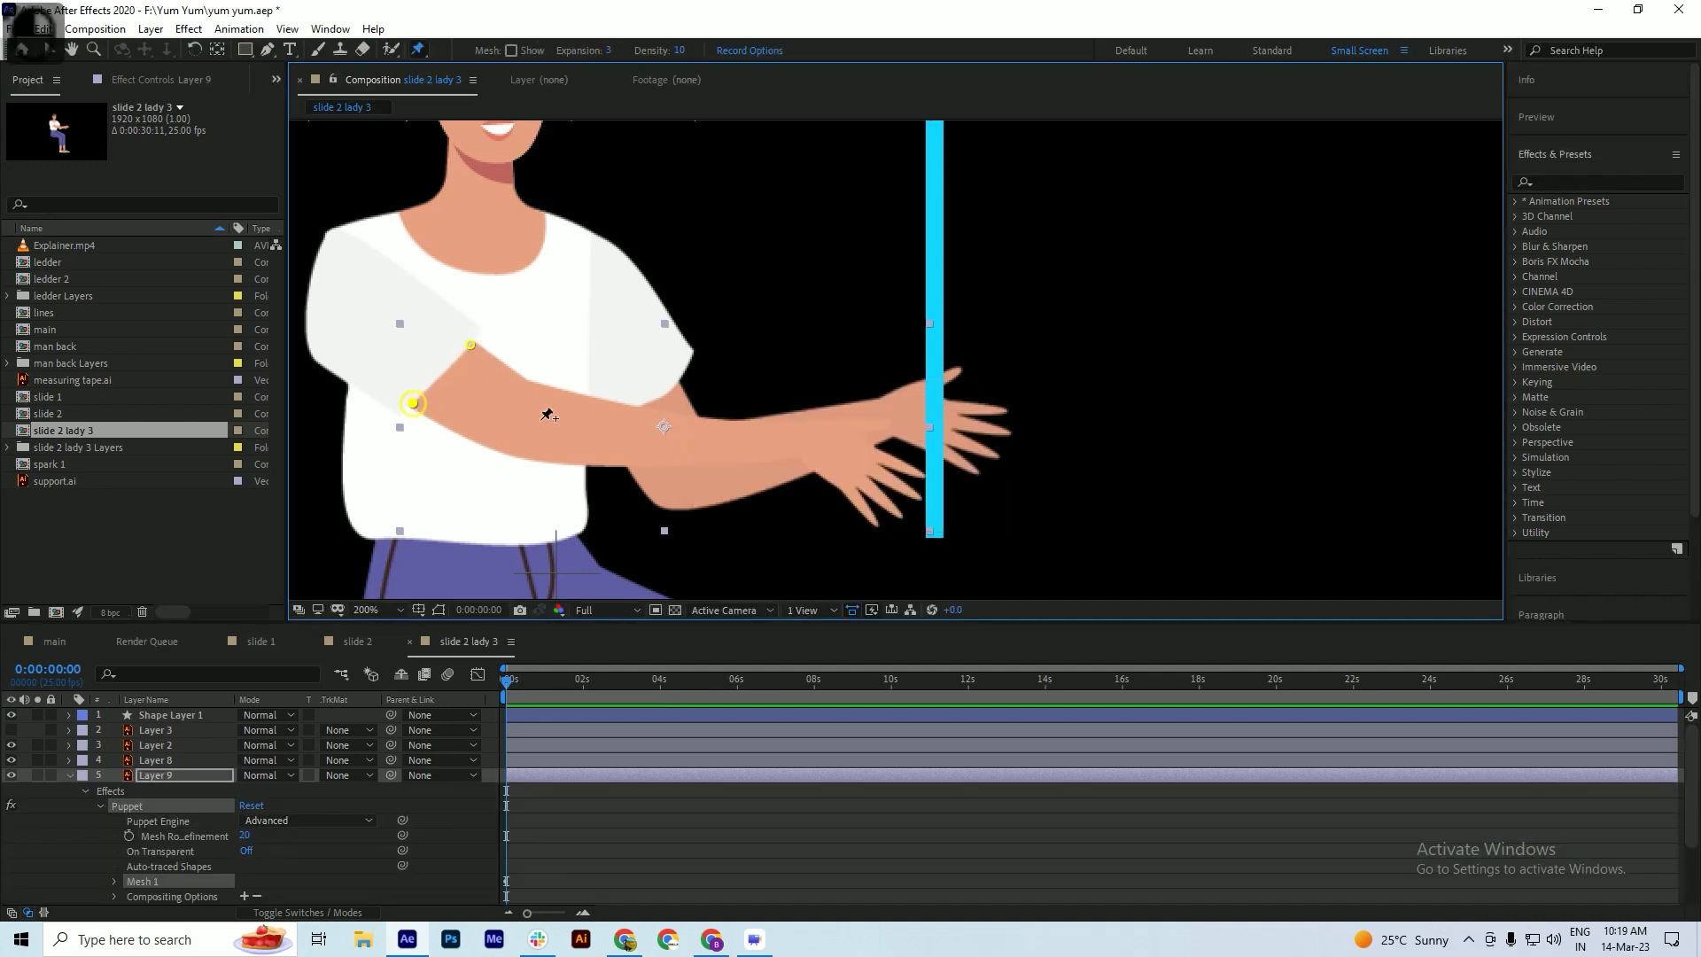
{"action": "left_click", "coordinate": [852, 457]}
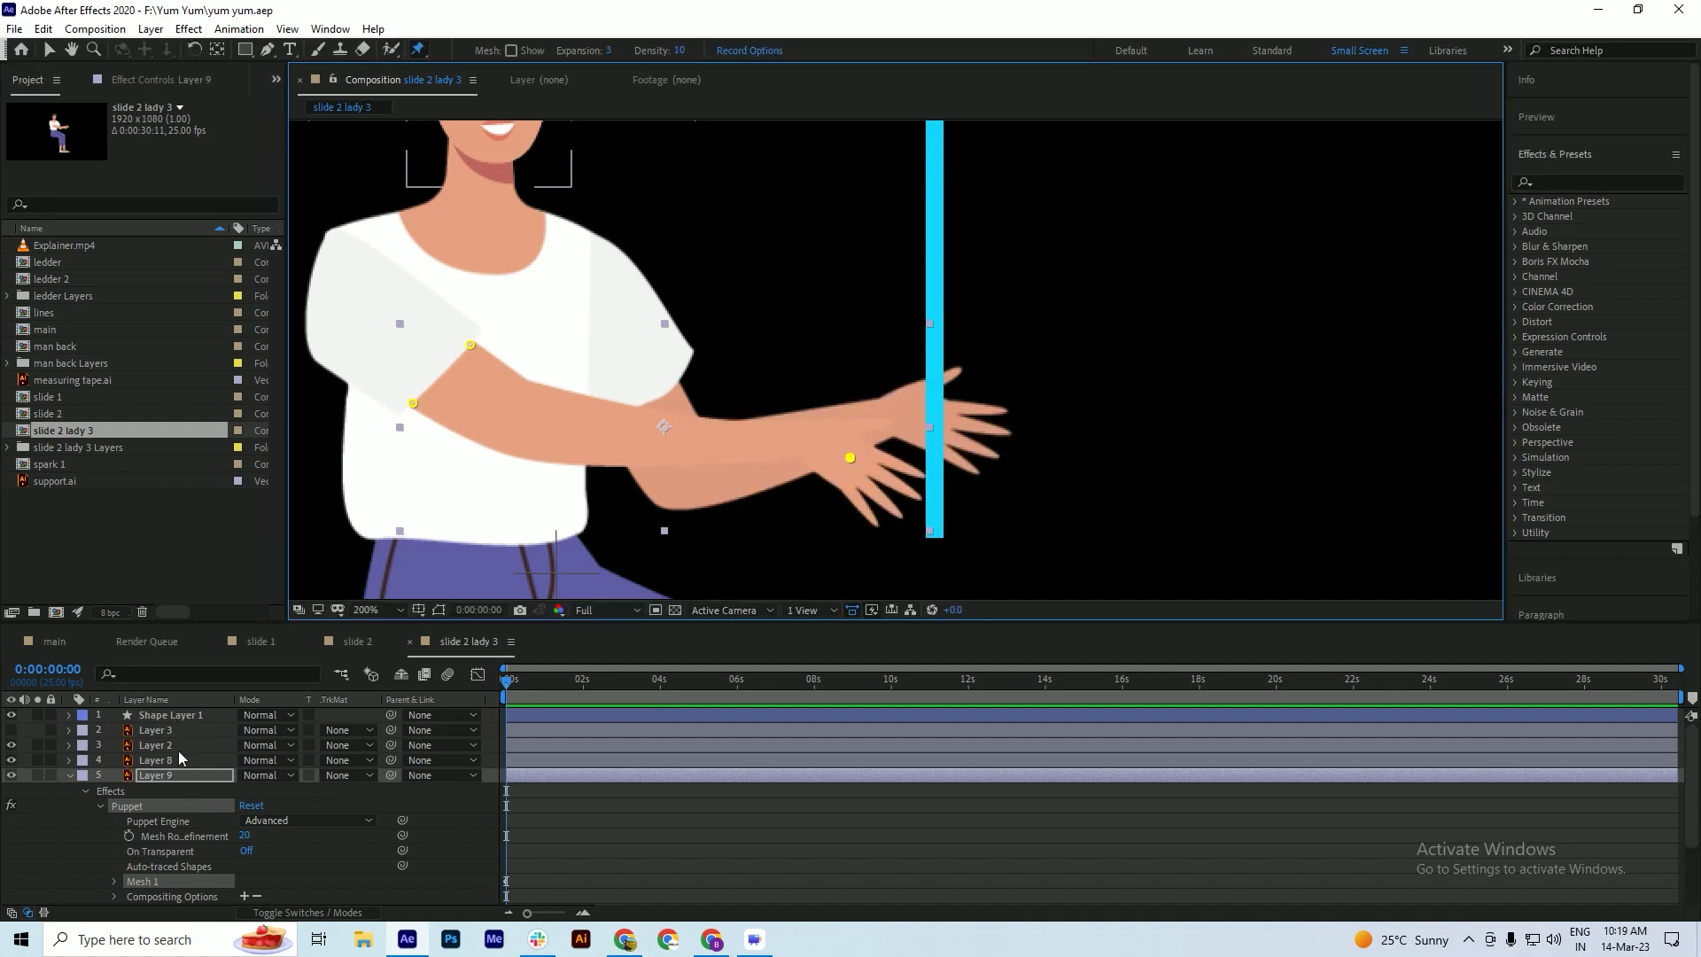
{"action": "left_click", "coordinate": [68, 775]}
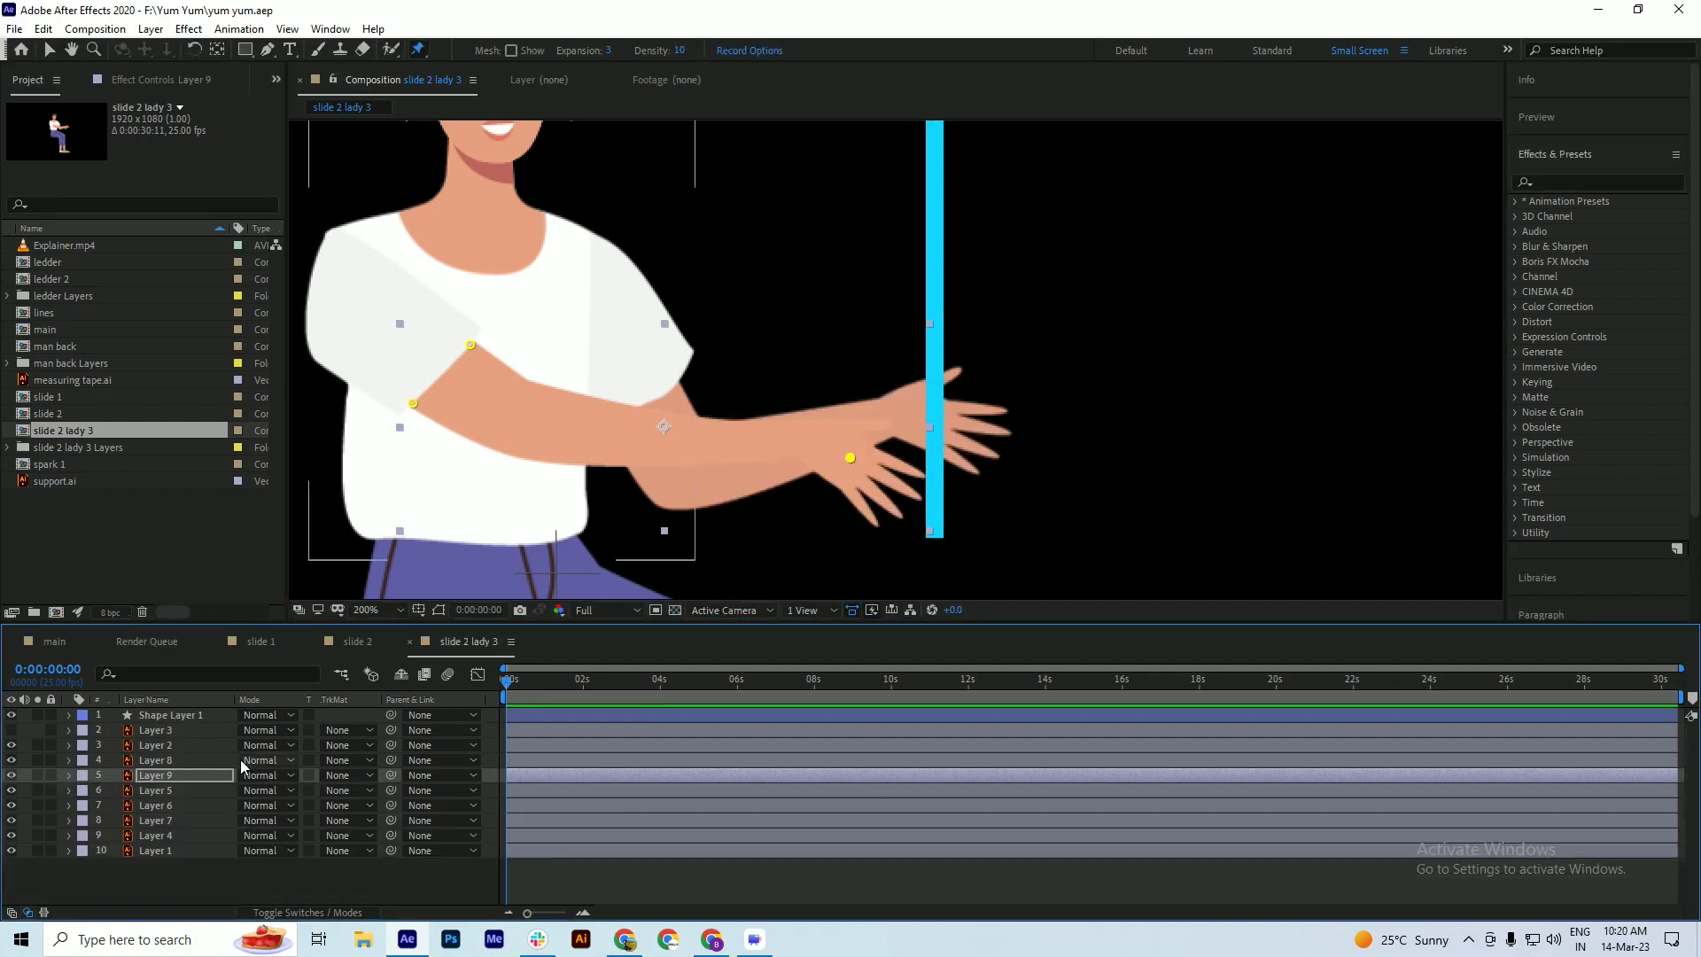
- Add Puppet pins to the rear arm on Layer 4, two at the sleeve edge and one on the hand, and save the project
{"action": "left_click", "coordinate": [156, 849]}
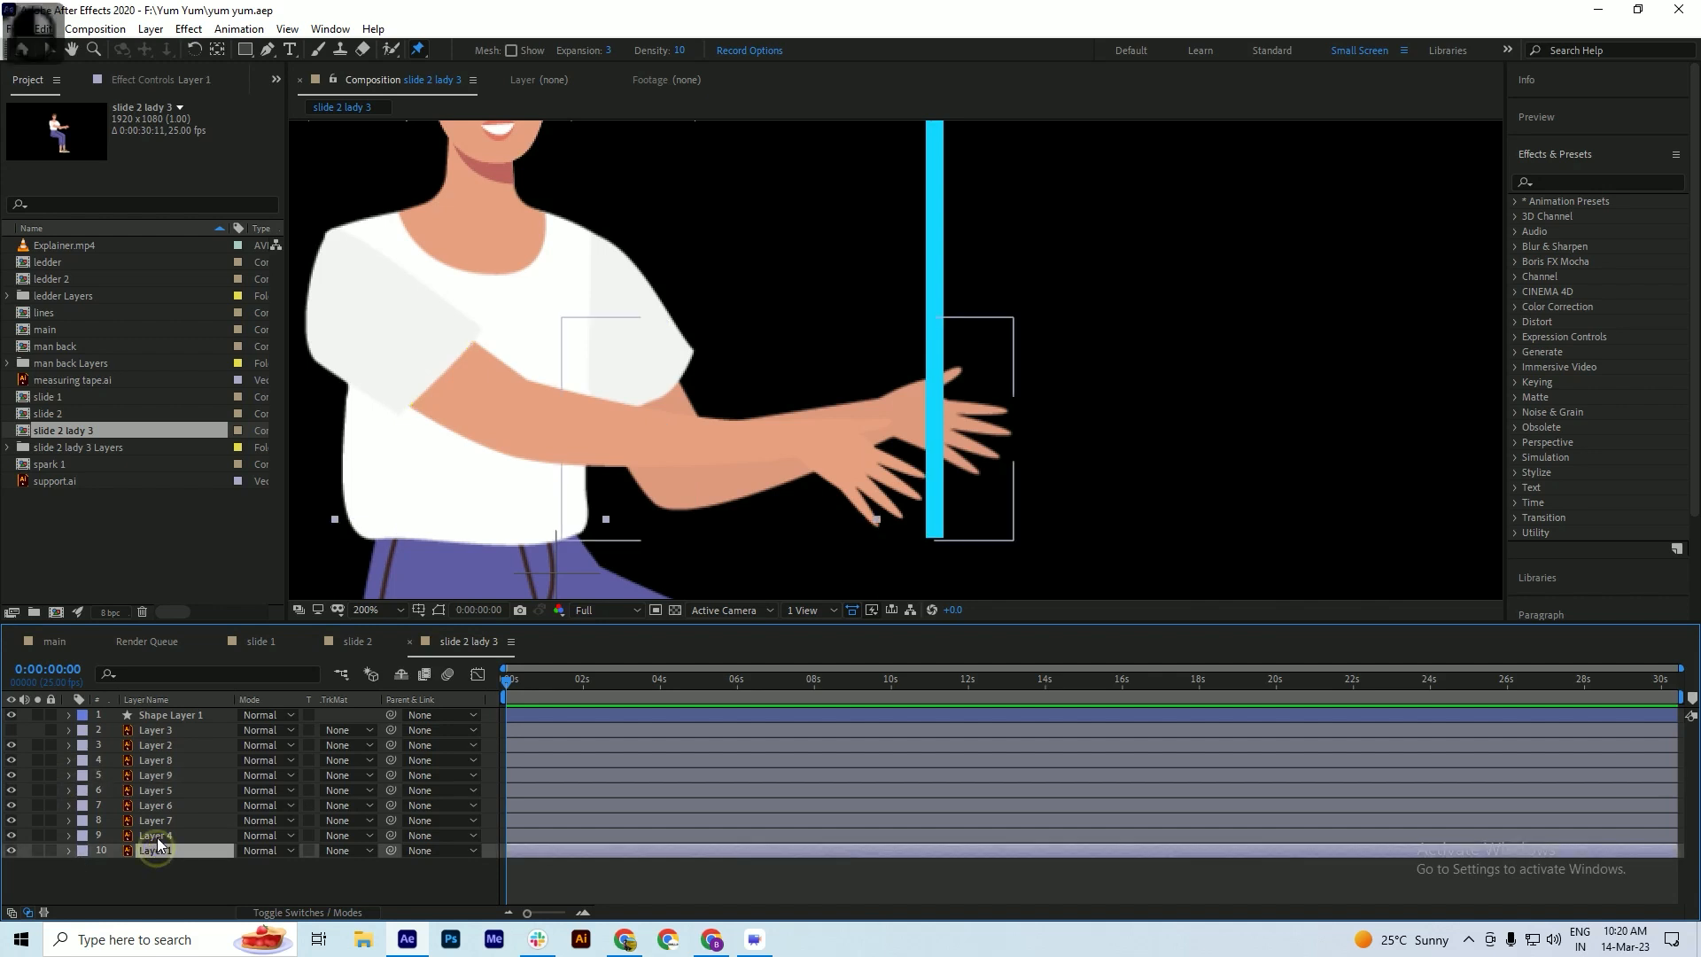
{"action": "left_click", "coordinate": [159, 835]}
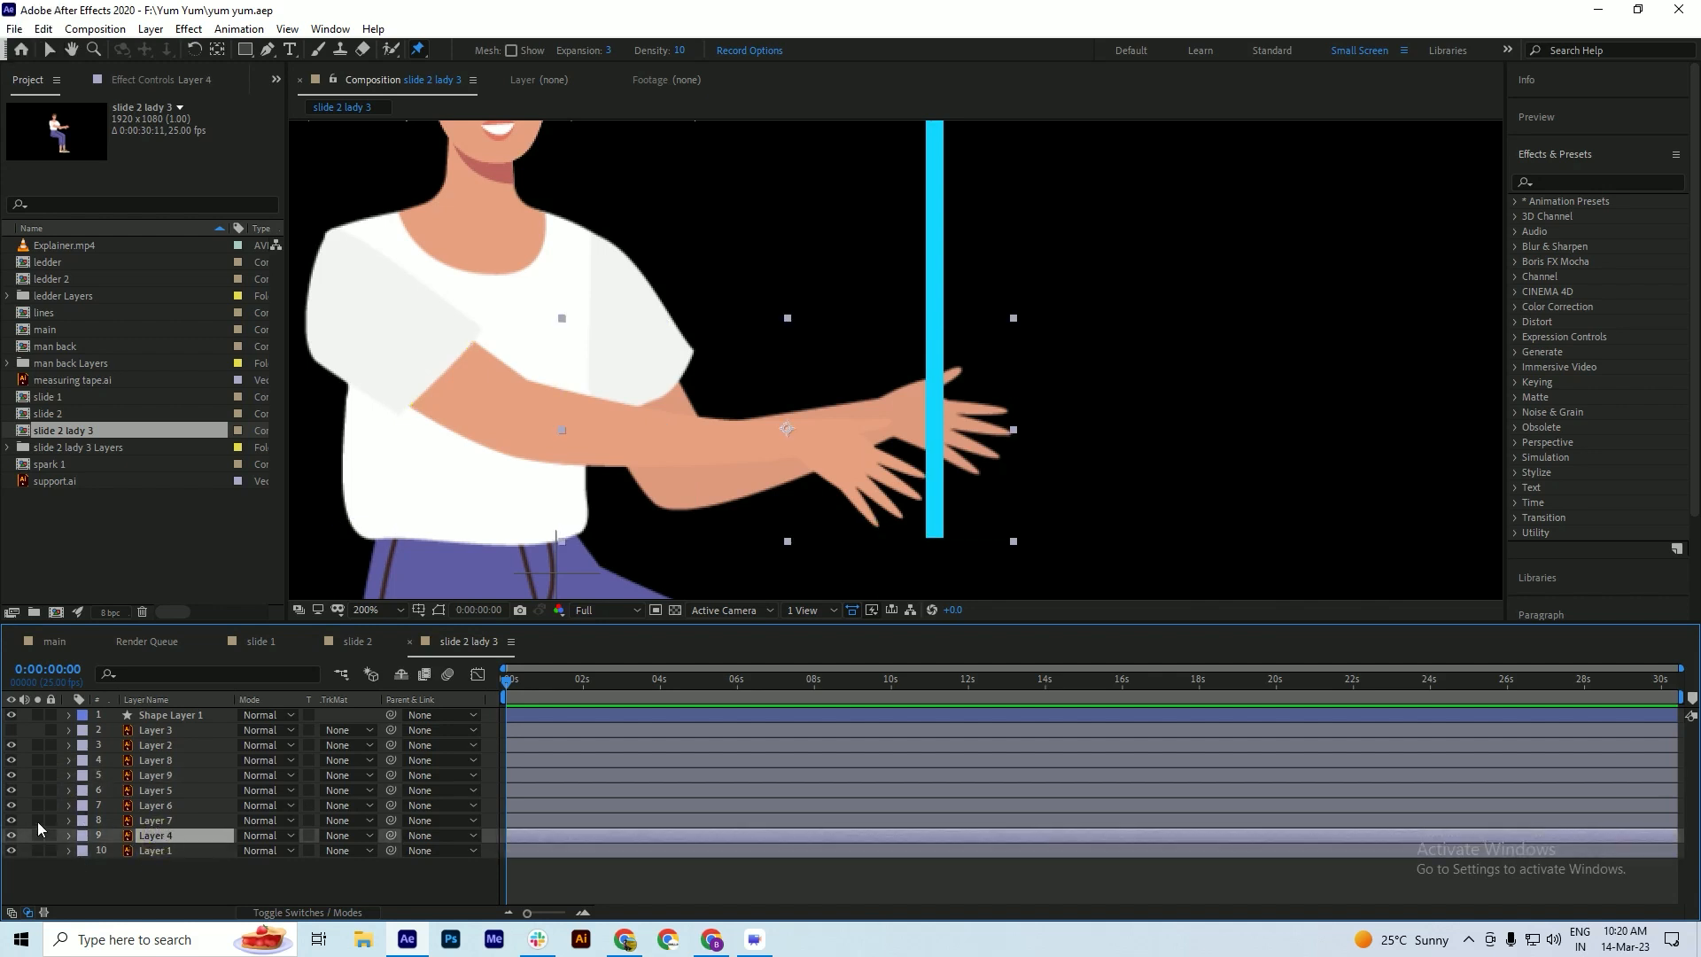
{"action": "left_click", "coordinate": [12, 835]}
{"action": "left_click", "coordinate": [11, 836]}
{"action": "left_click", "coordinate": [677, 383]}
{"action": "left_click", "coordinate": [621, 416]}
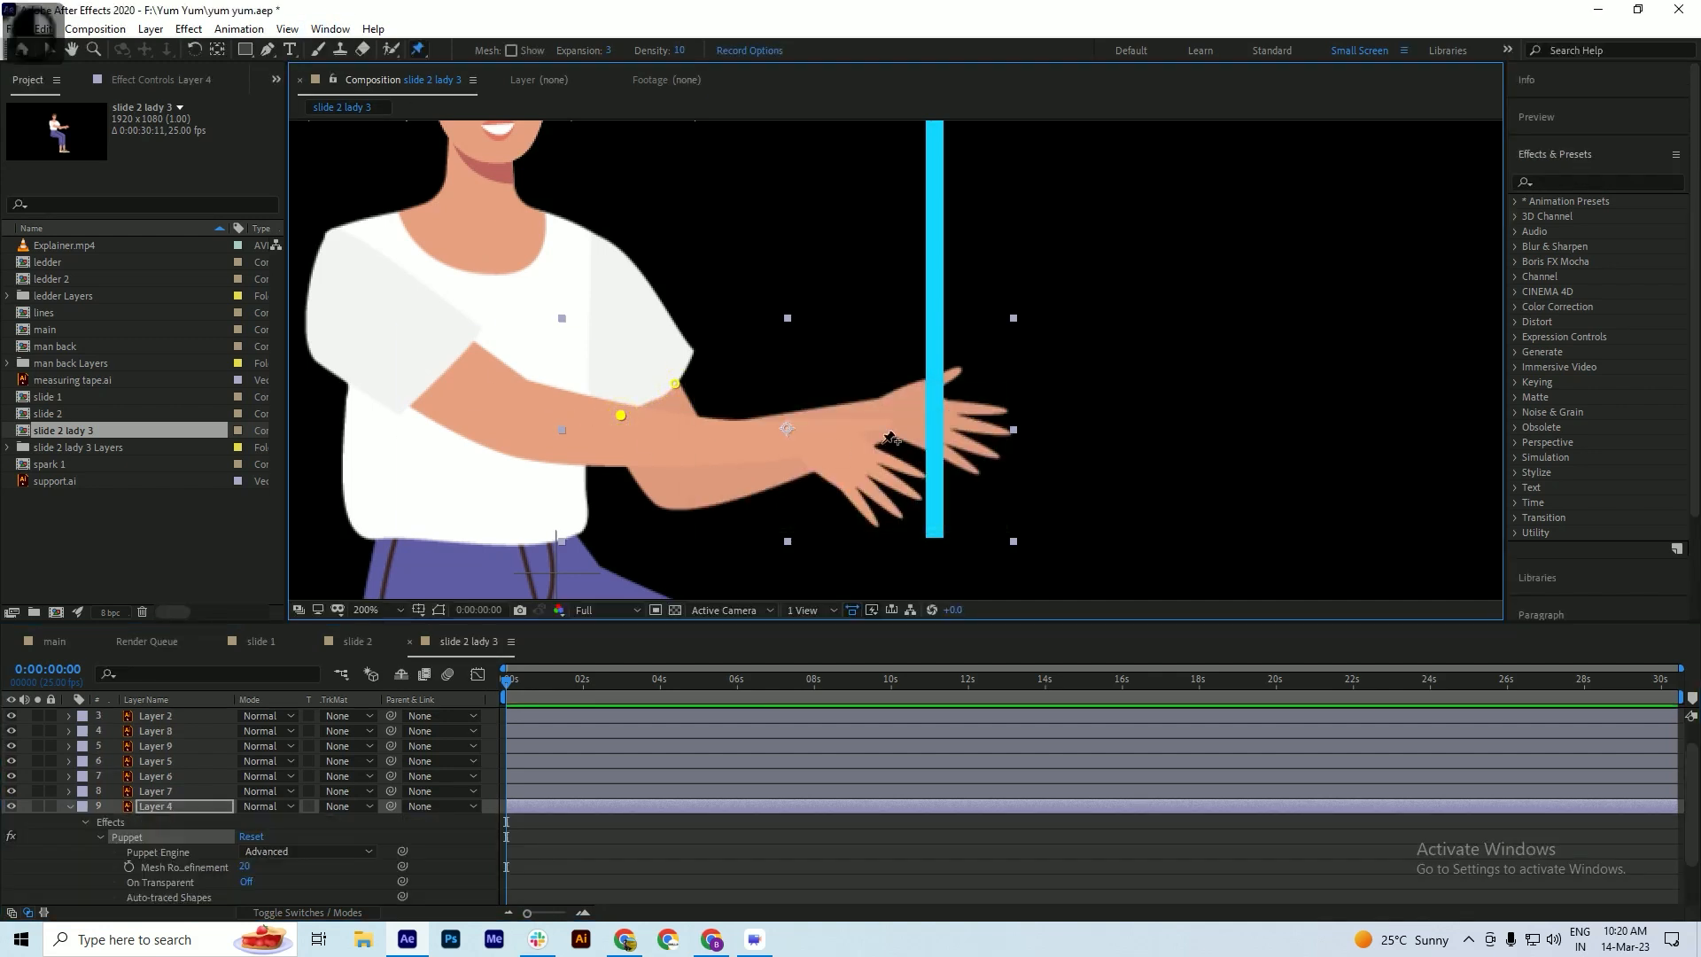
{"action": "left_click", "coordinate": [939, 407]}
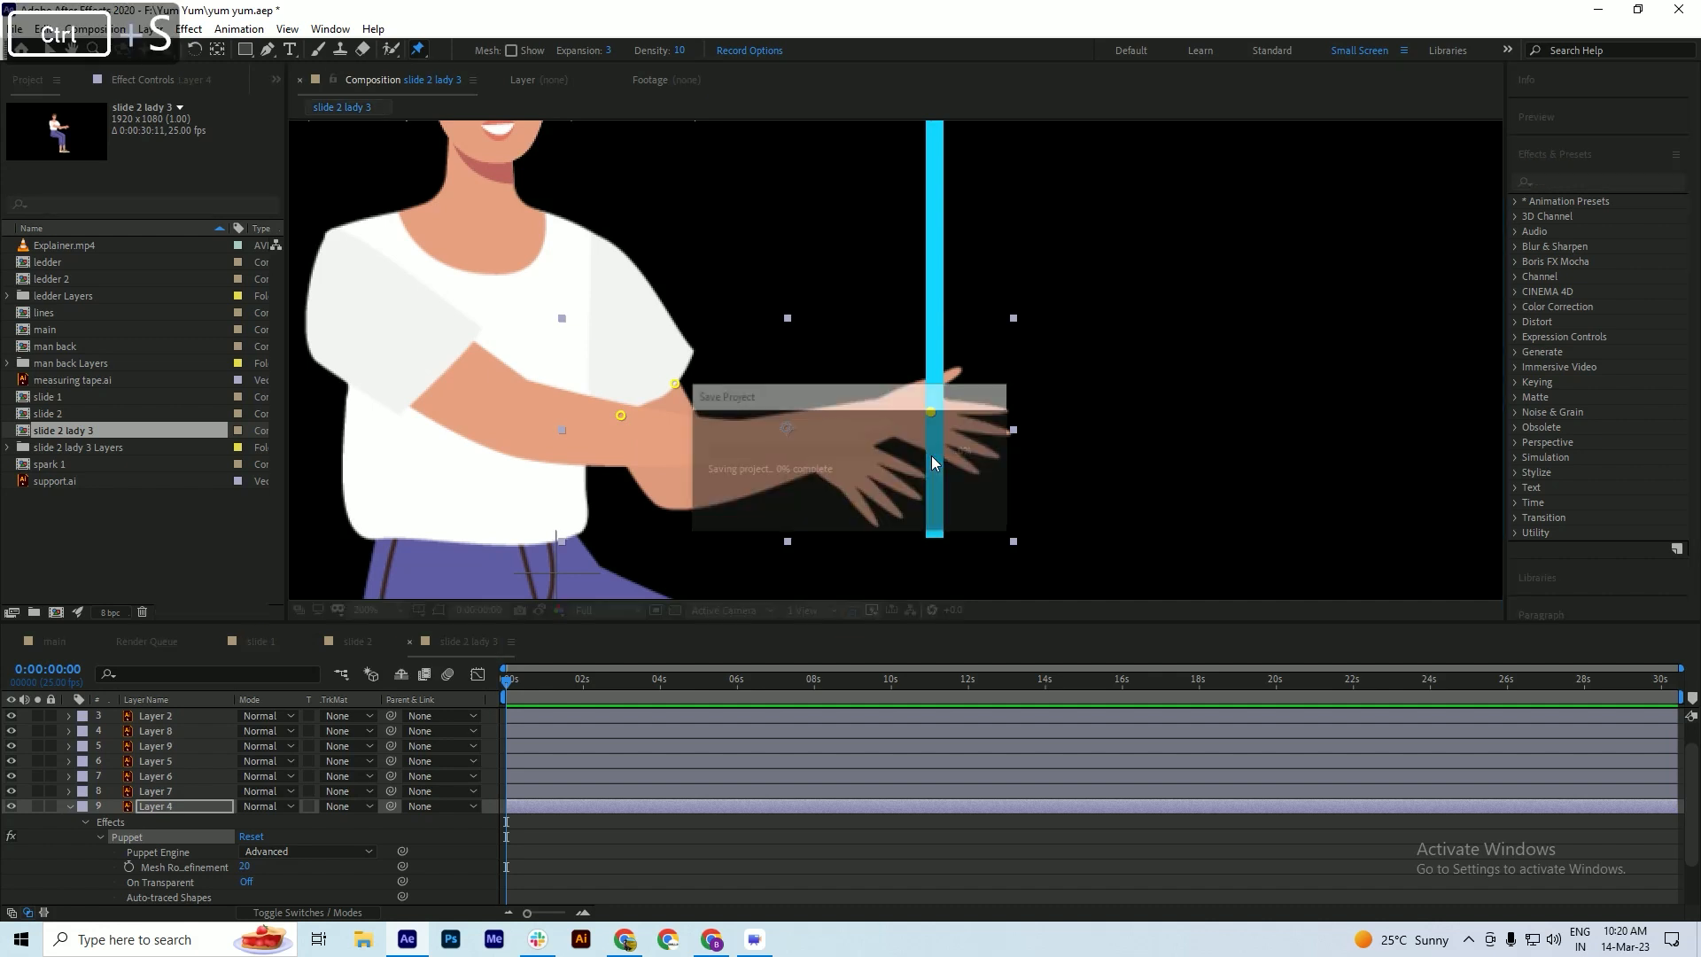
- Raise the rear hand by moving its Puppet pin up and slightly toward the body
{"action": "scroll", "coordinate": [721, 459], "scroll_direction": "down", "scroll_amount": 2}
{"action": "scroll", "coordinate": [723, 409], "scroll_direction": "up", "scroll_amount": 2}
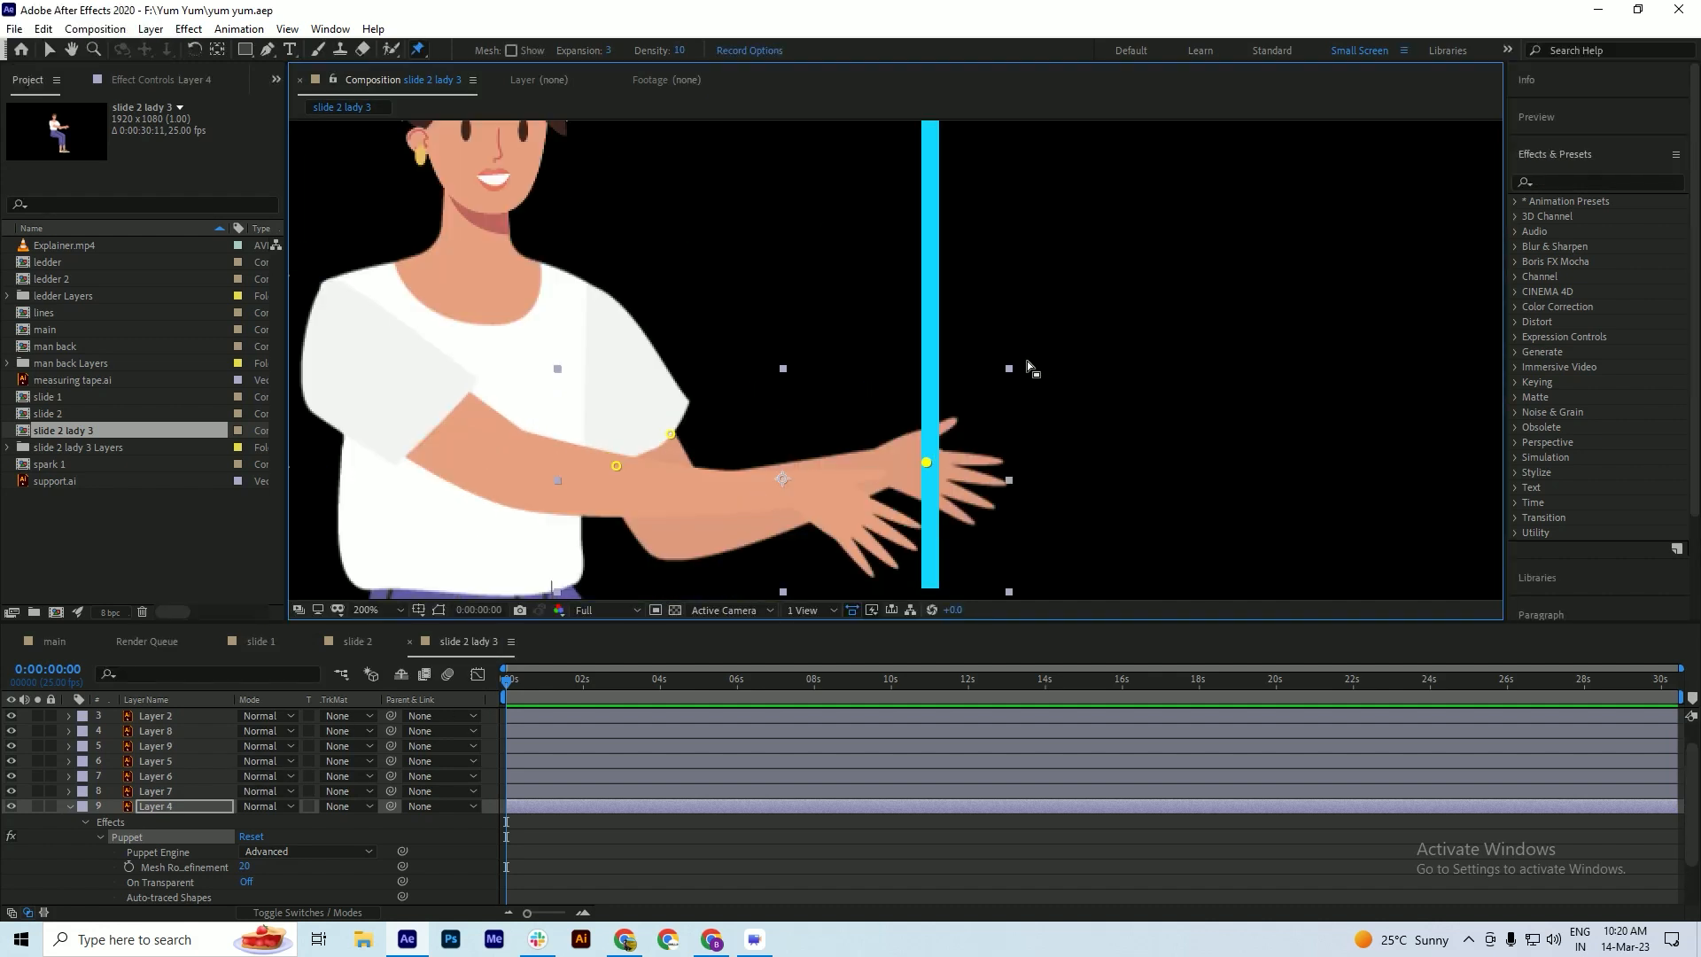
{"action": "left_click_drag", "start_coordinate": [924, 466], "coordinate": [904, 358]}
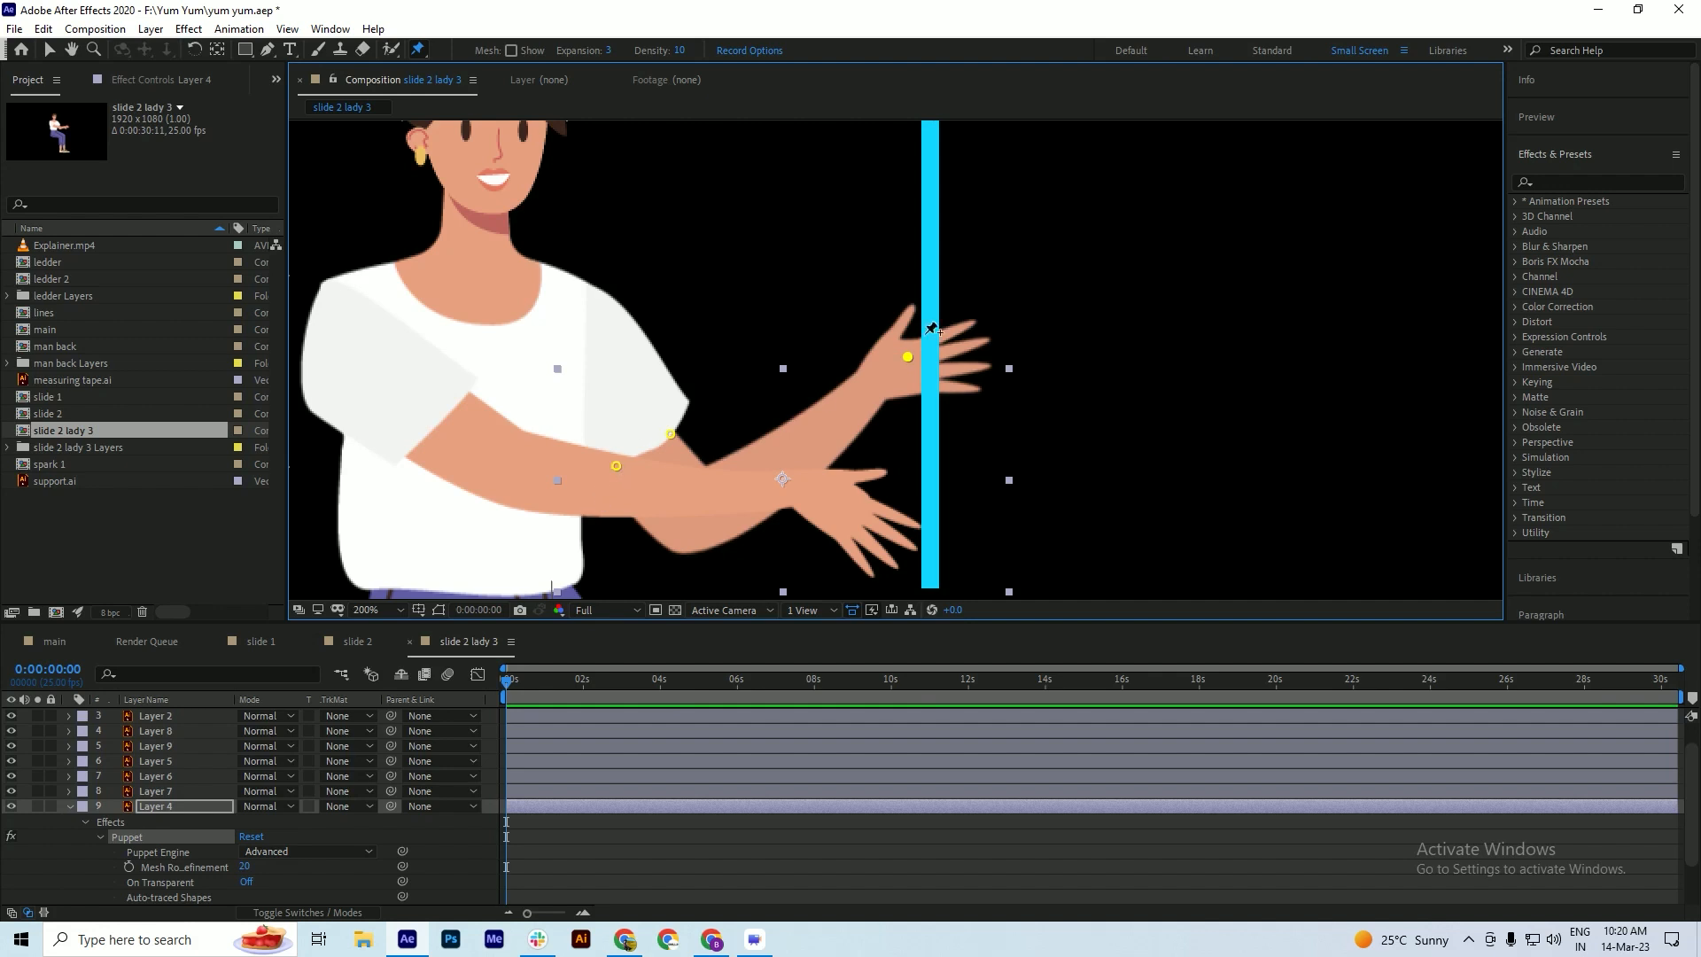
{"action": "key", "text": "space"}
{"action": "left_click_drag", "start_coordinate": [833, 463], "coordinate": [794, 442]}
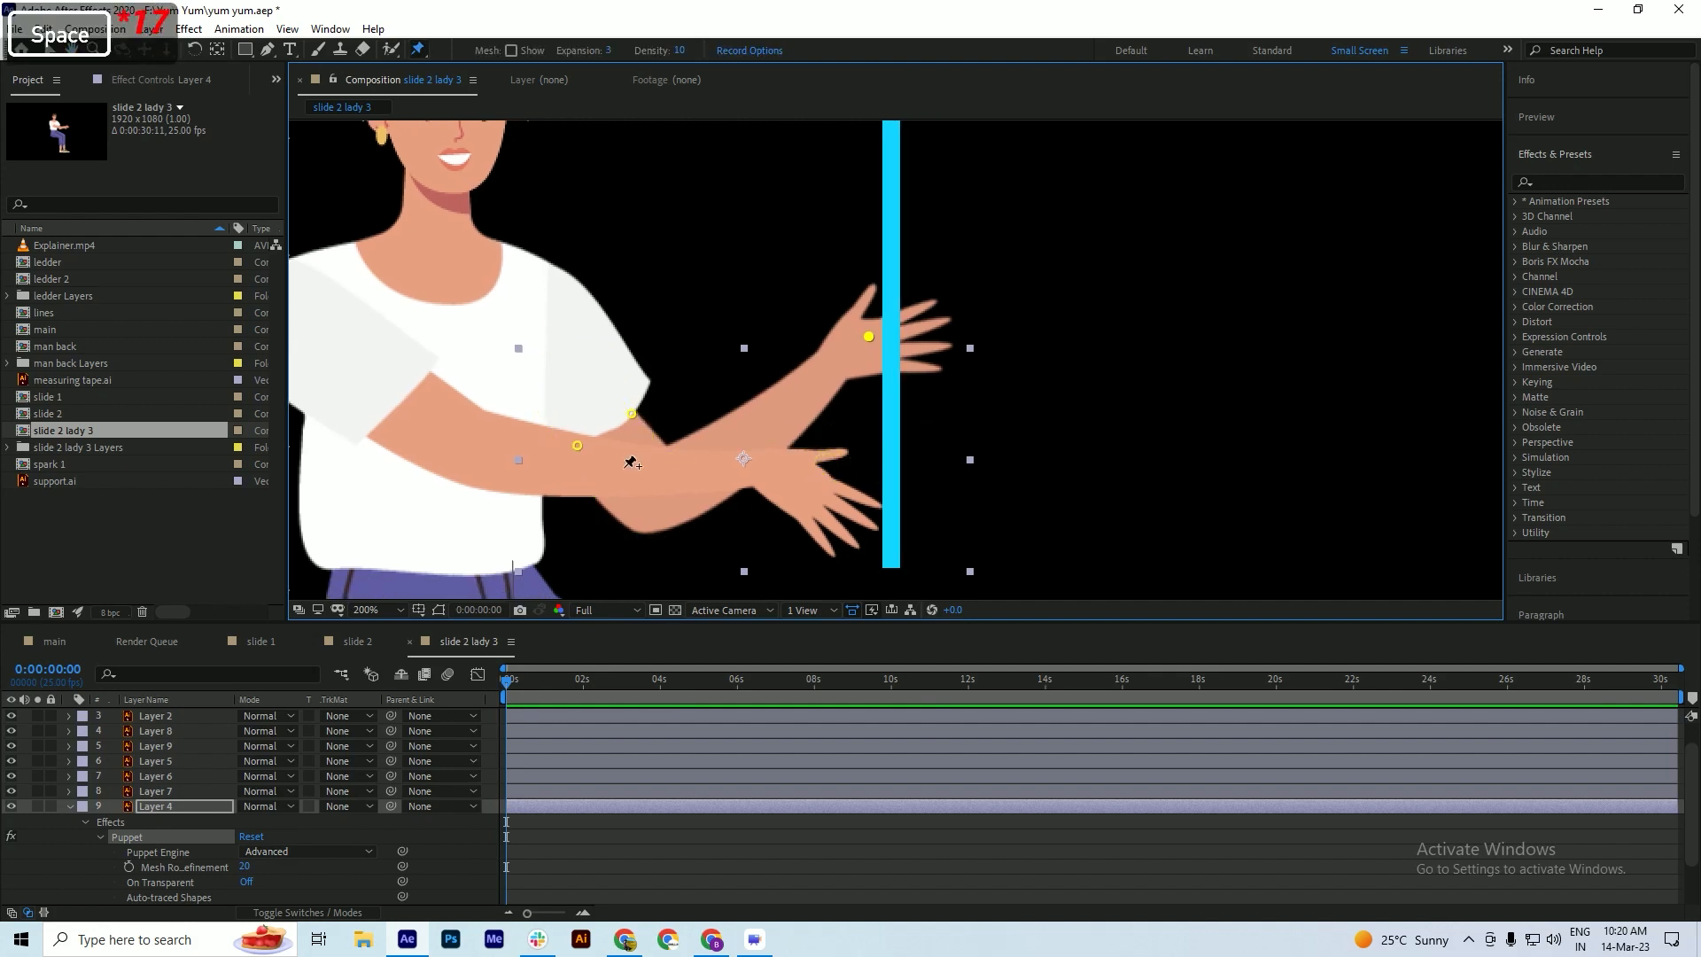
- Change the label colour of the two arm layers, Layer 4 and Layer 9, to pink
{"action": "left_click", "coordinate": [81, 805]}
{"action": "left_click", "coordinate": [140, 745]}
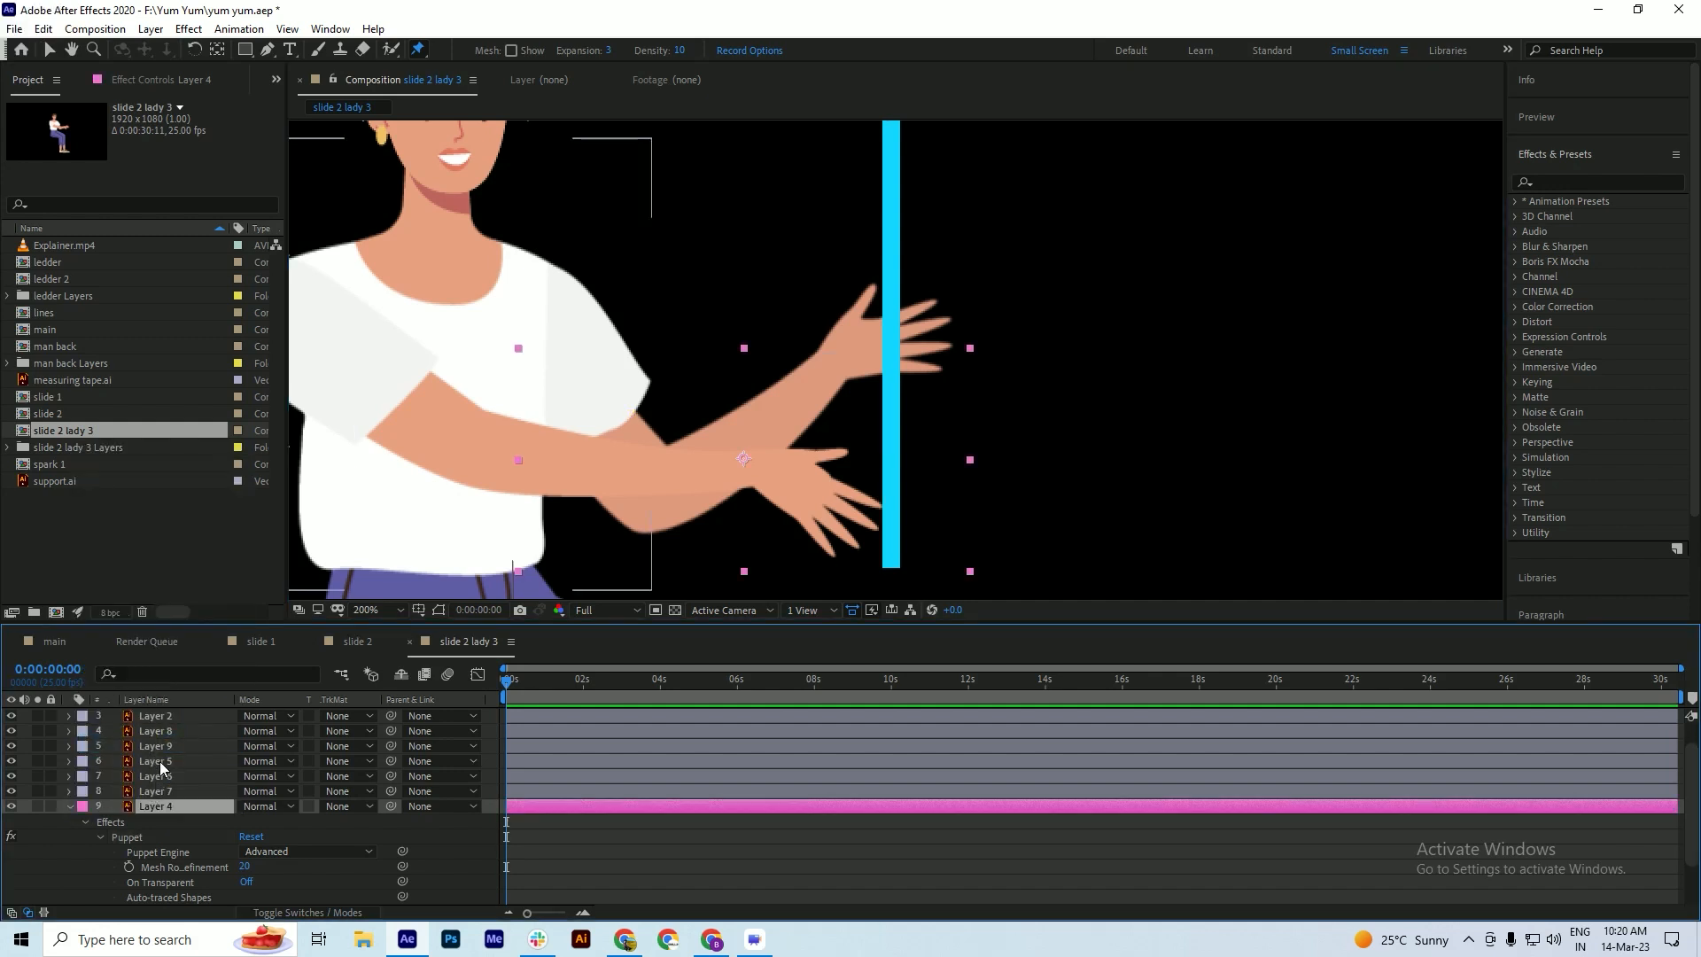
{"action": "left_click", "coordinate": [158, 762]}
{"action": "left_click", "coordinate": [155, 749]}
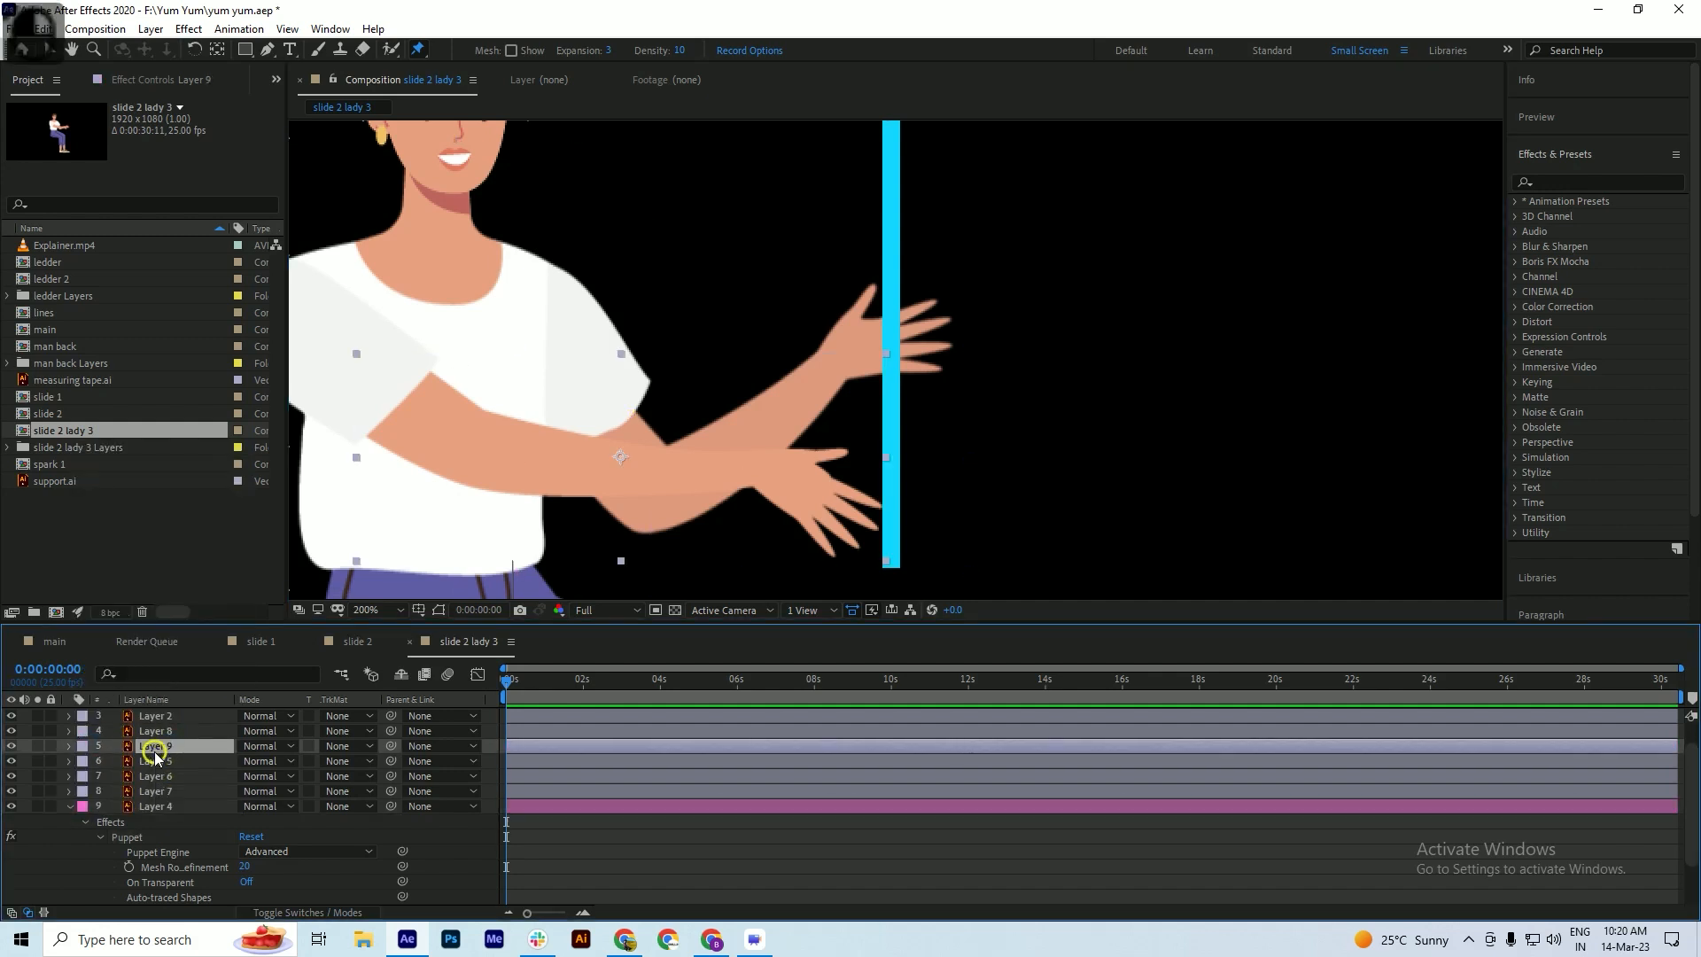
{"action": "left_click", "coordinate": [82, 746]}
{"action": "left_click", "coordinate": [143, 682]}
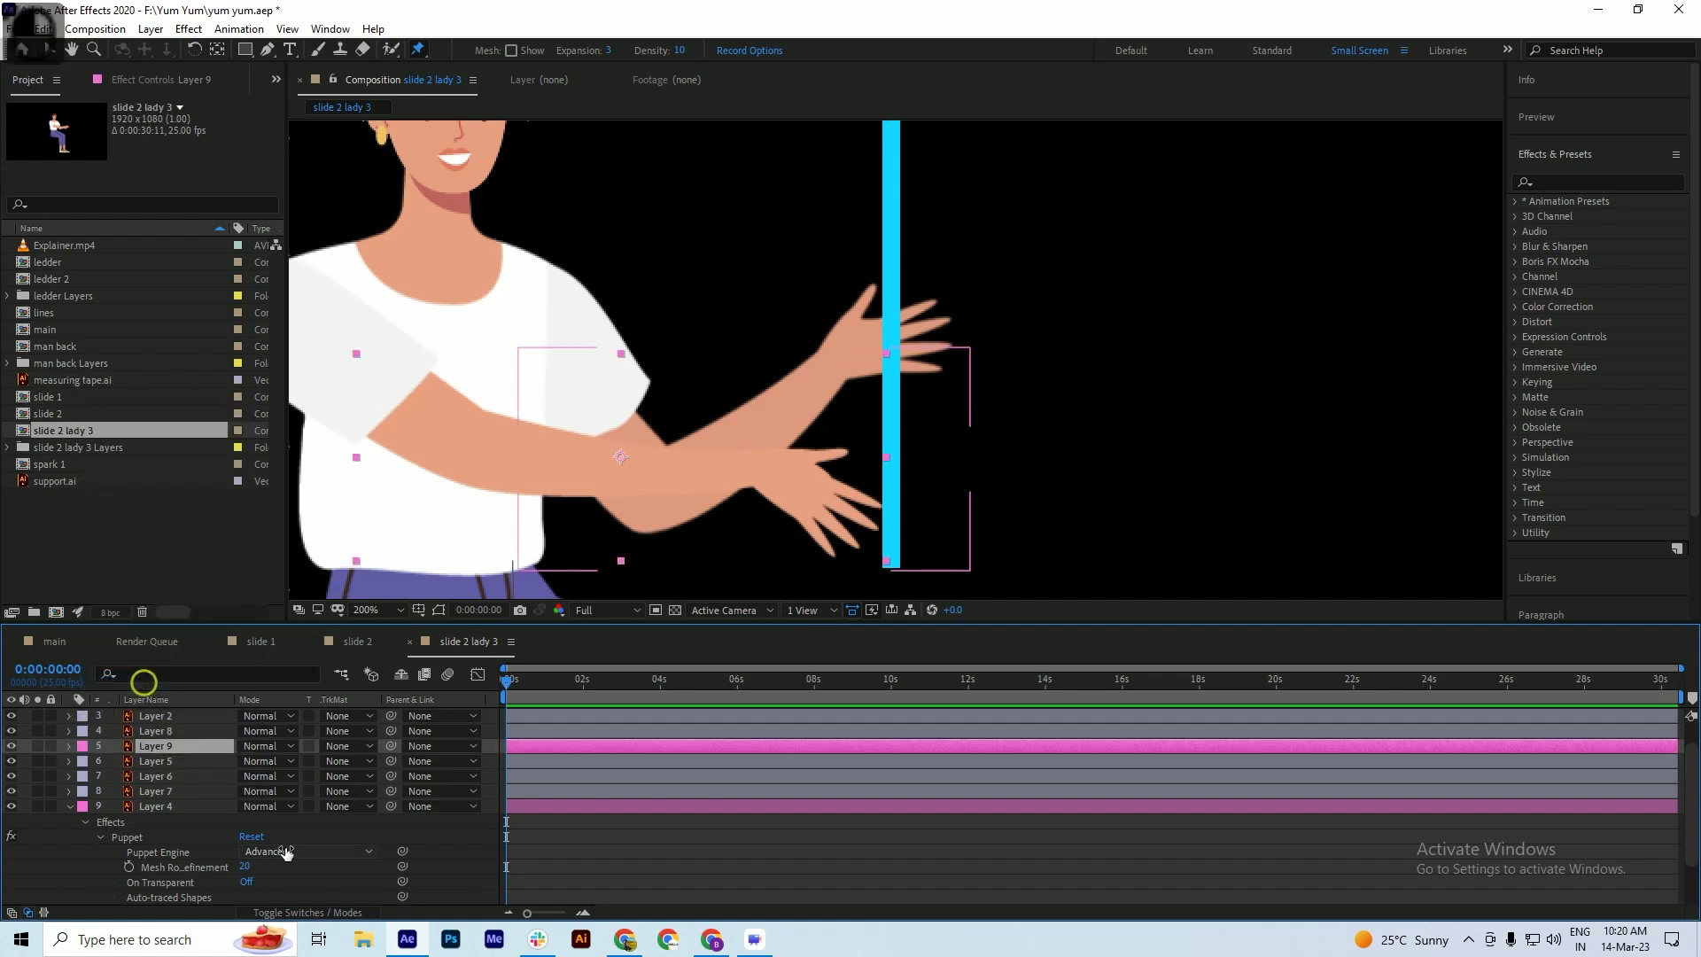
- Move the hand pin of Layer 9's Puppet effect slightly up and toward the body
{"action": "left_click", "coordinate": [141, 807]}
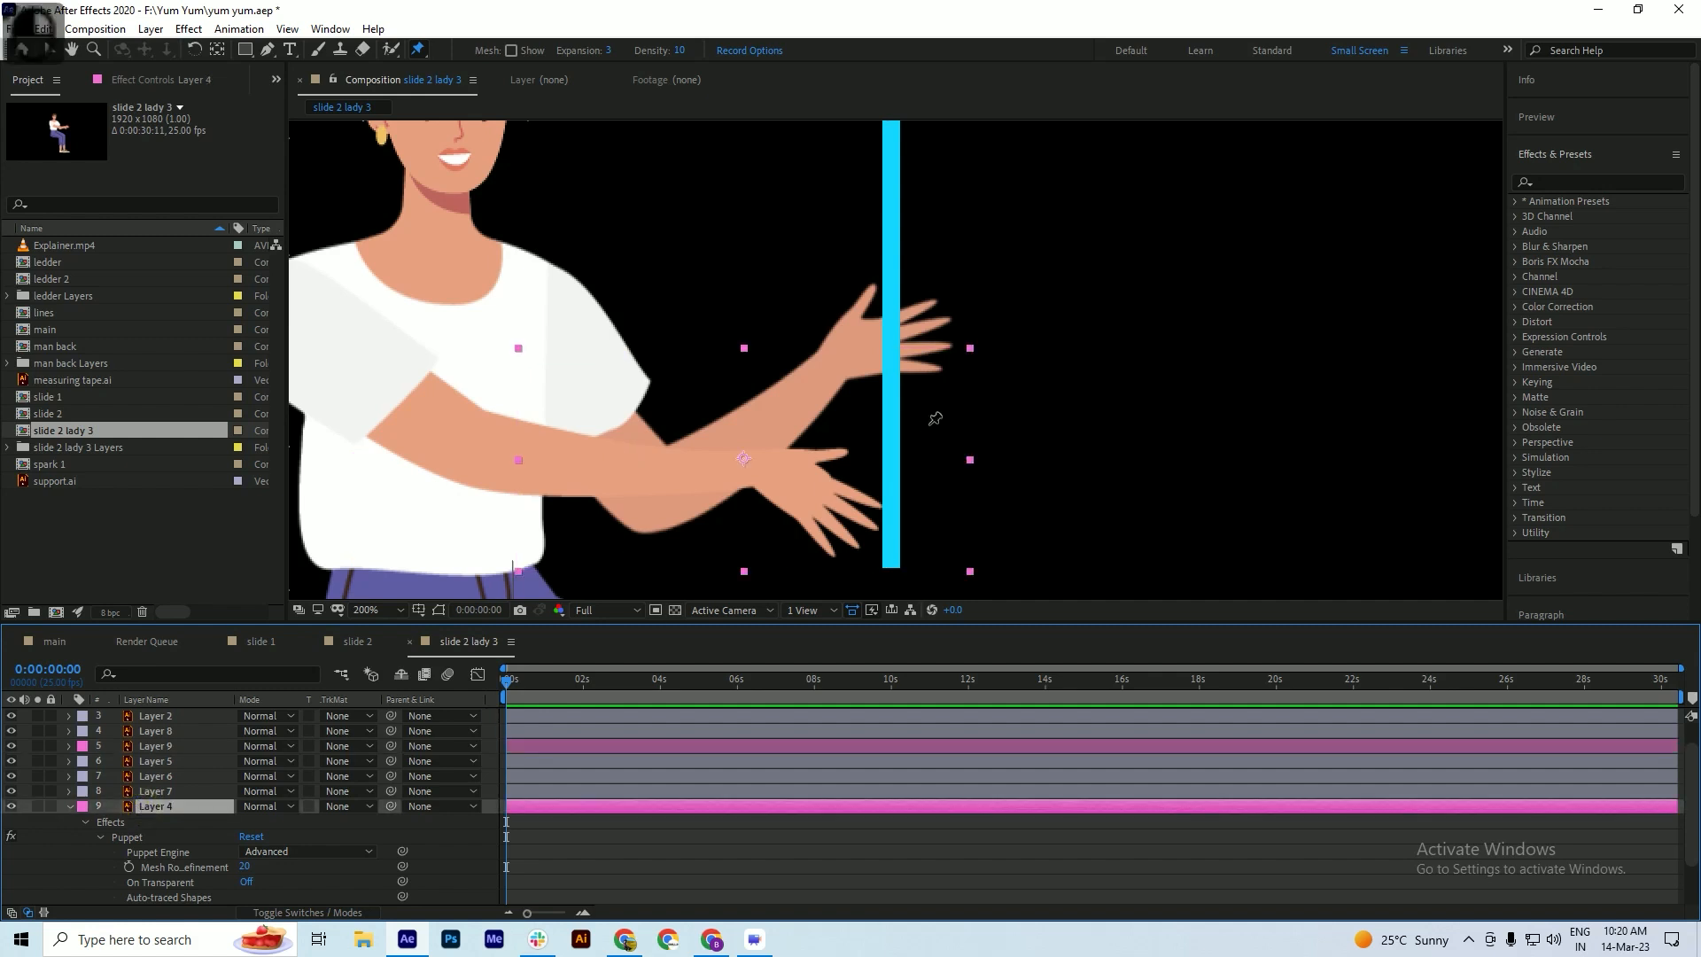
{"action": "left_click", "coordinate": [156, 746]}
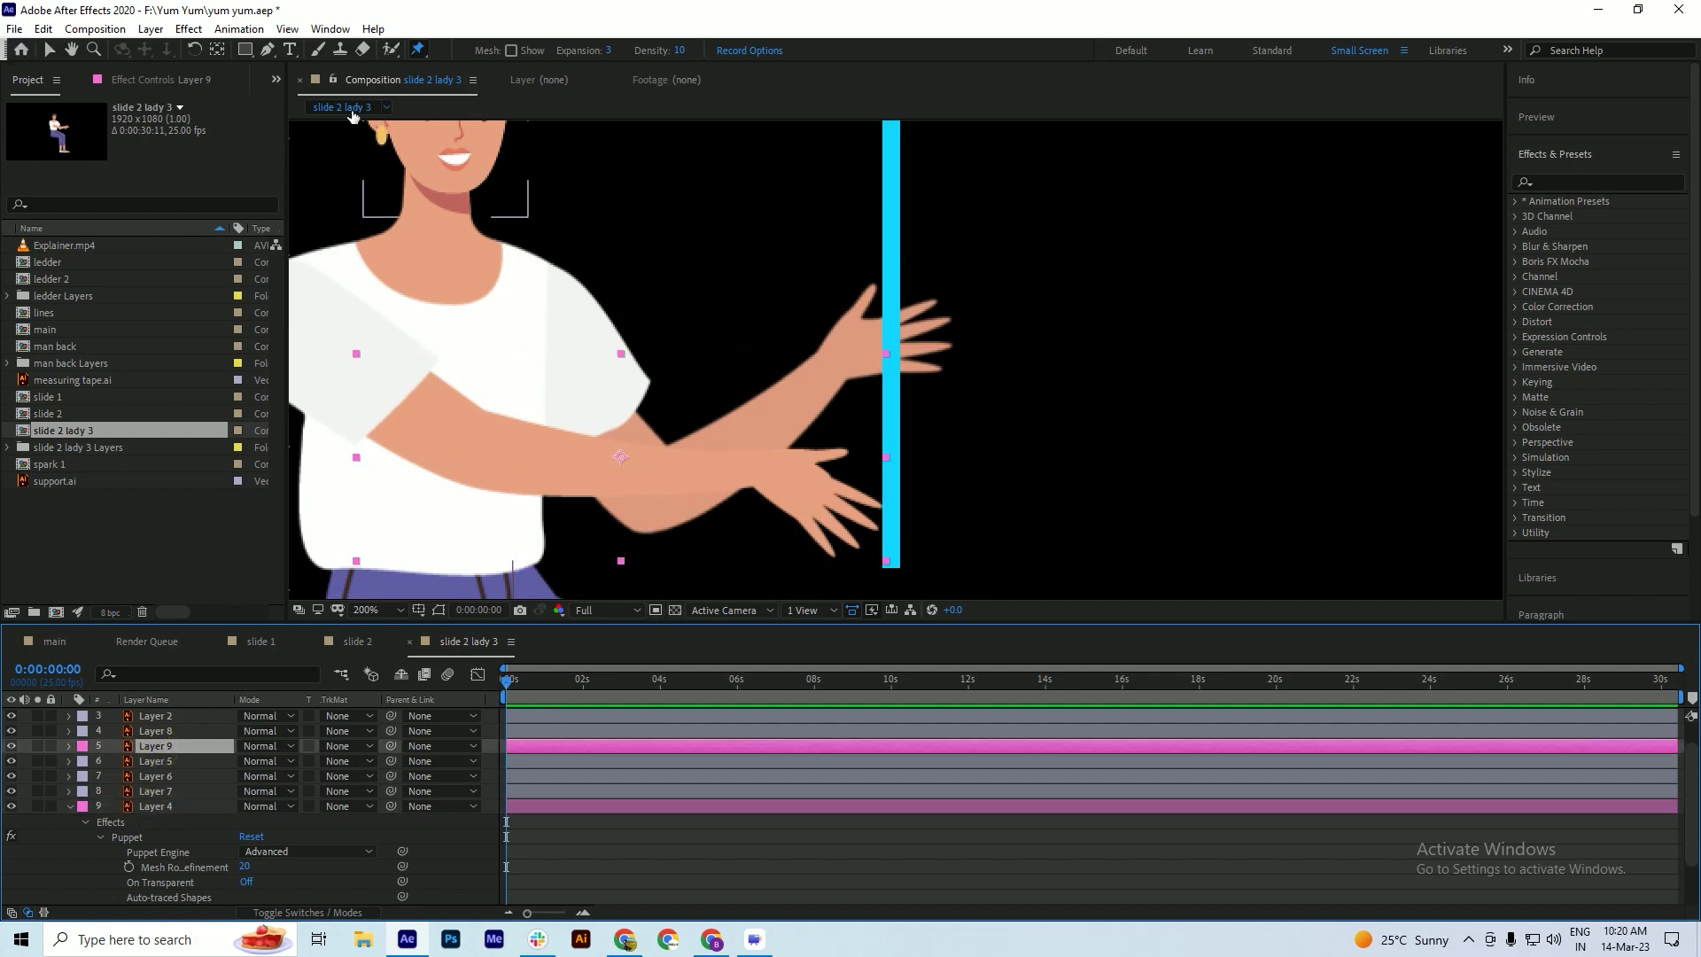
{"action": "left_click", "coordinate": [167, 82]}
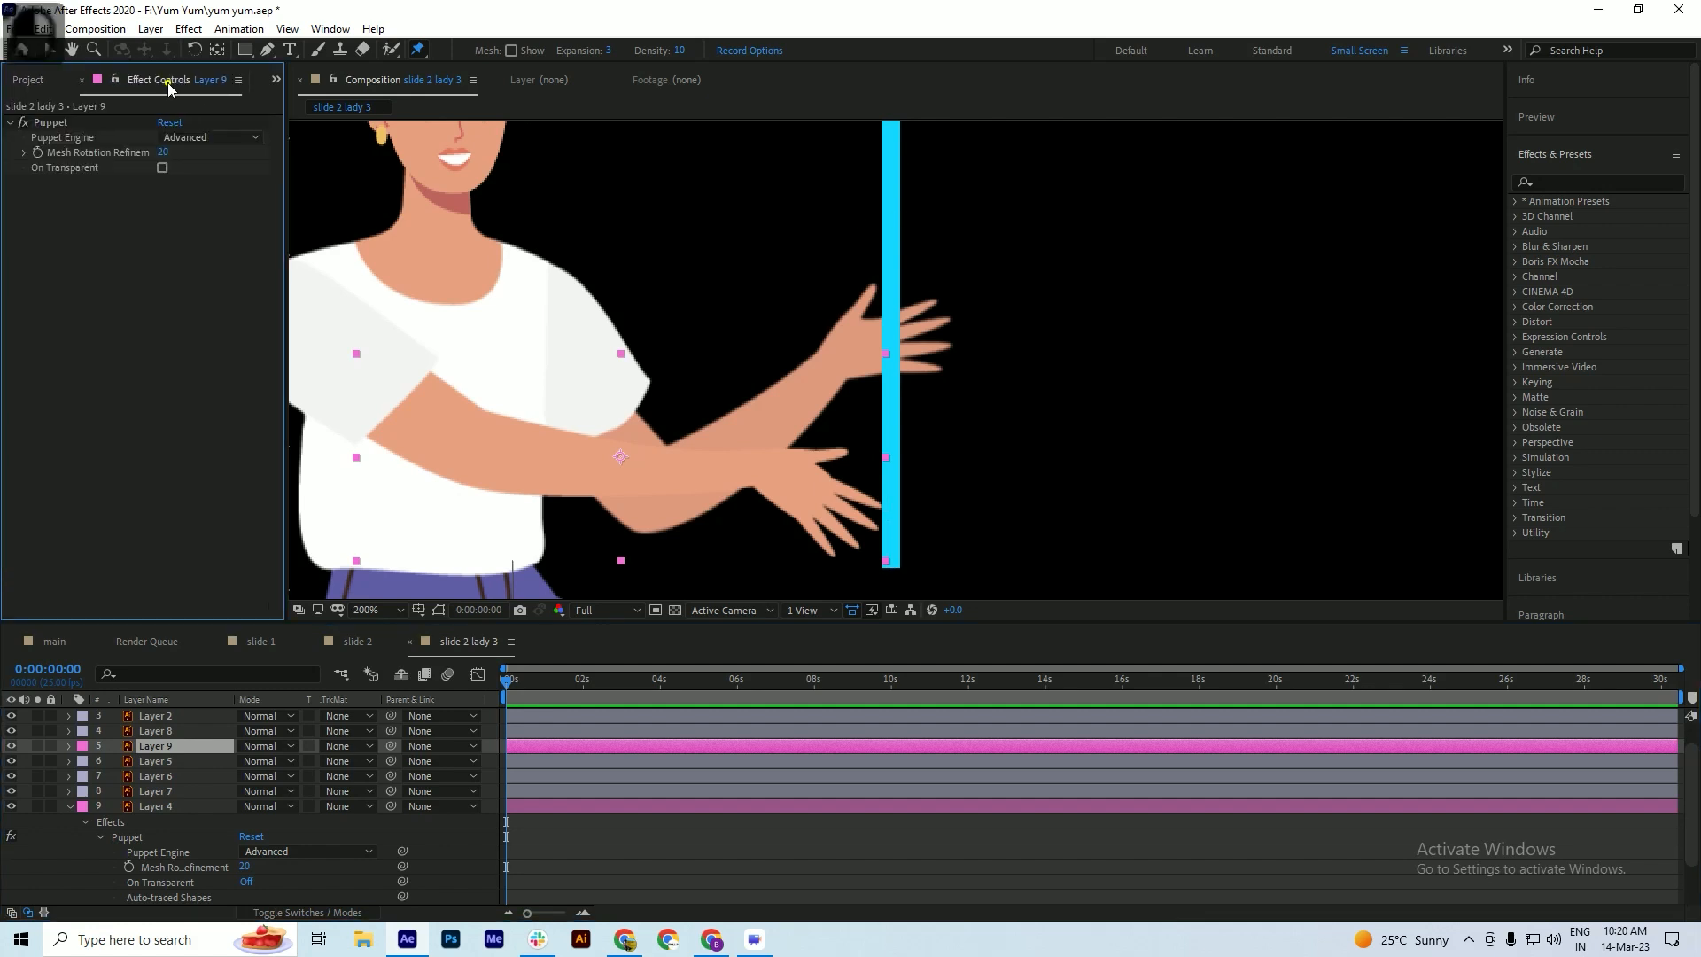
{"action": "left_click", "coordinate": [46, 123]}
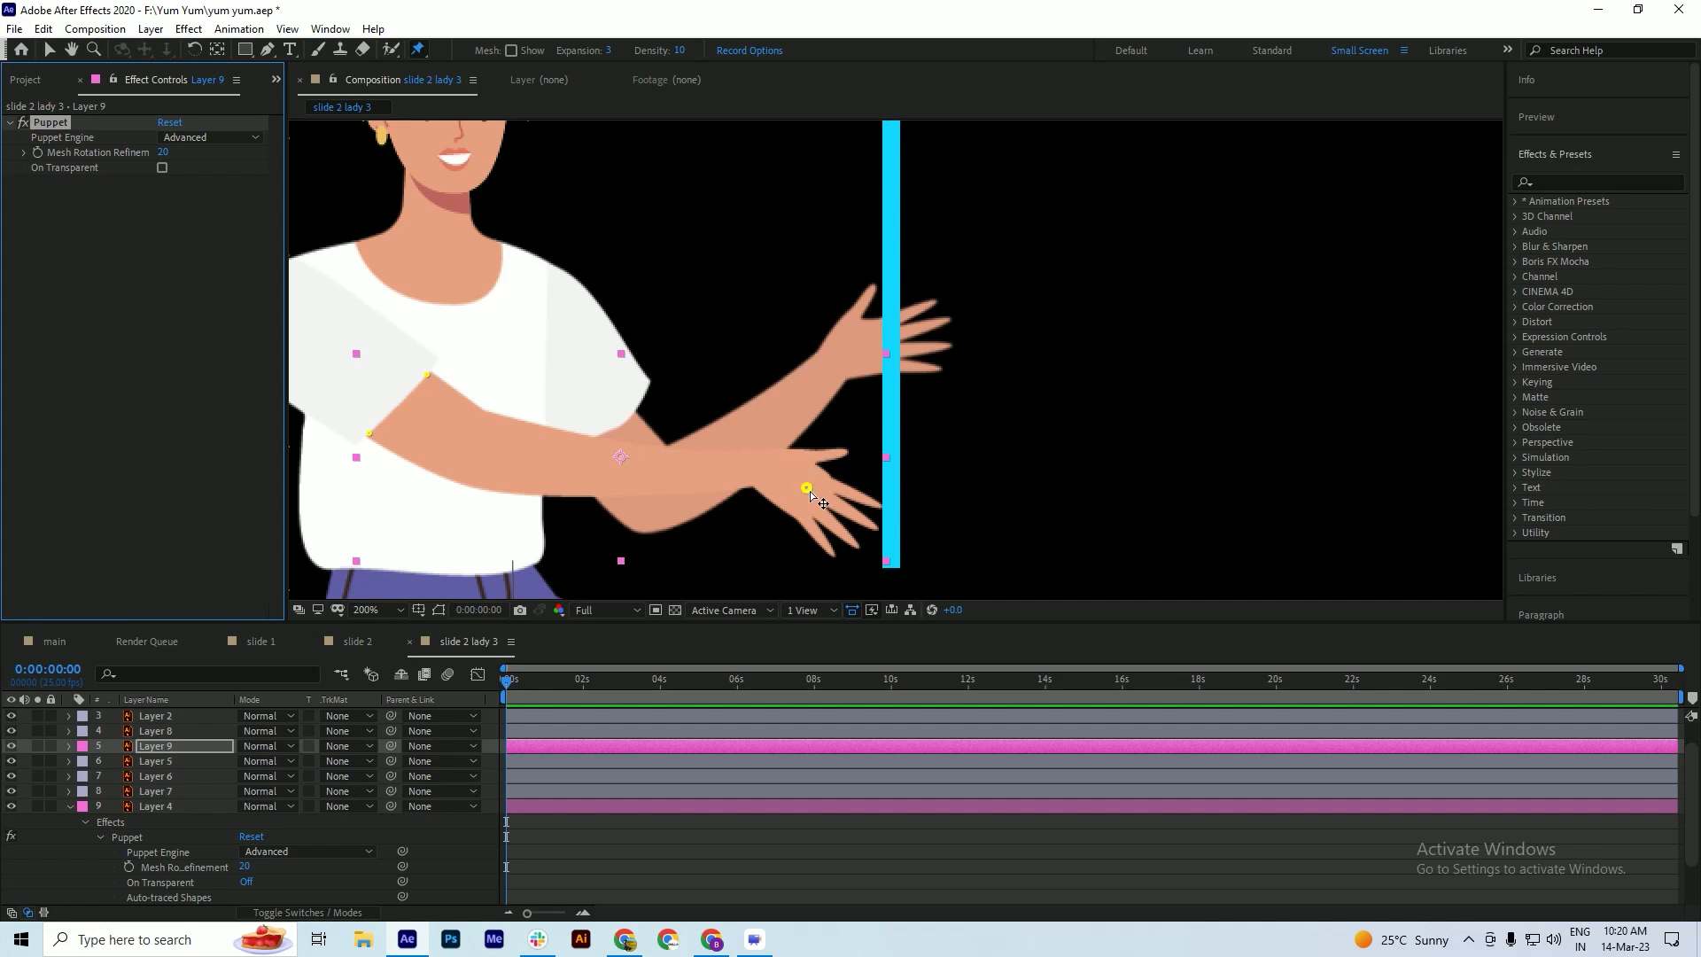
{"action": "left_click_drag", "start_coordinate": [806, 487], "coordinate": [773, 459]}
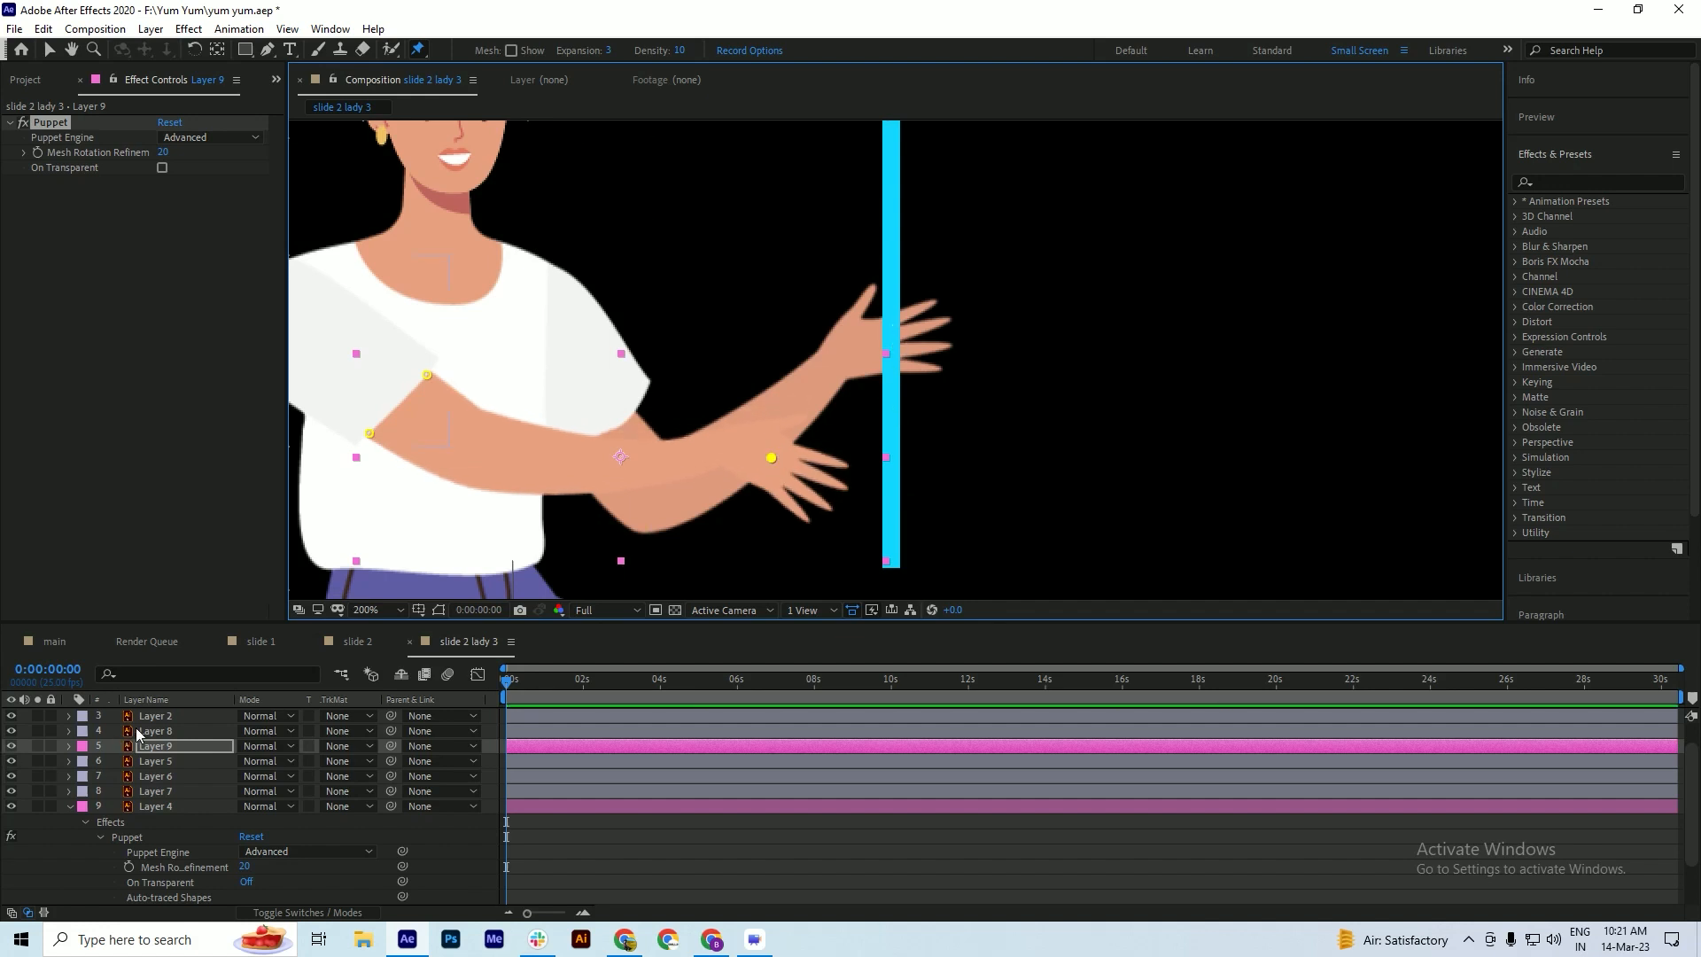
- Nudge the blue pole on Shape Layer 1 left toward the woman, to the fingertips of the front hand
{"action": "scroll", "coordinate": [133, 732], "scroll_direction": "up", "scroll_amount": 2}
{"action": "left_click", "coordinate": [160, 716]}
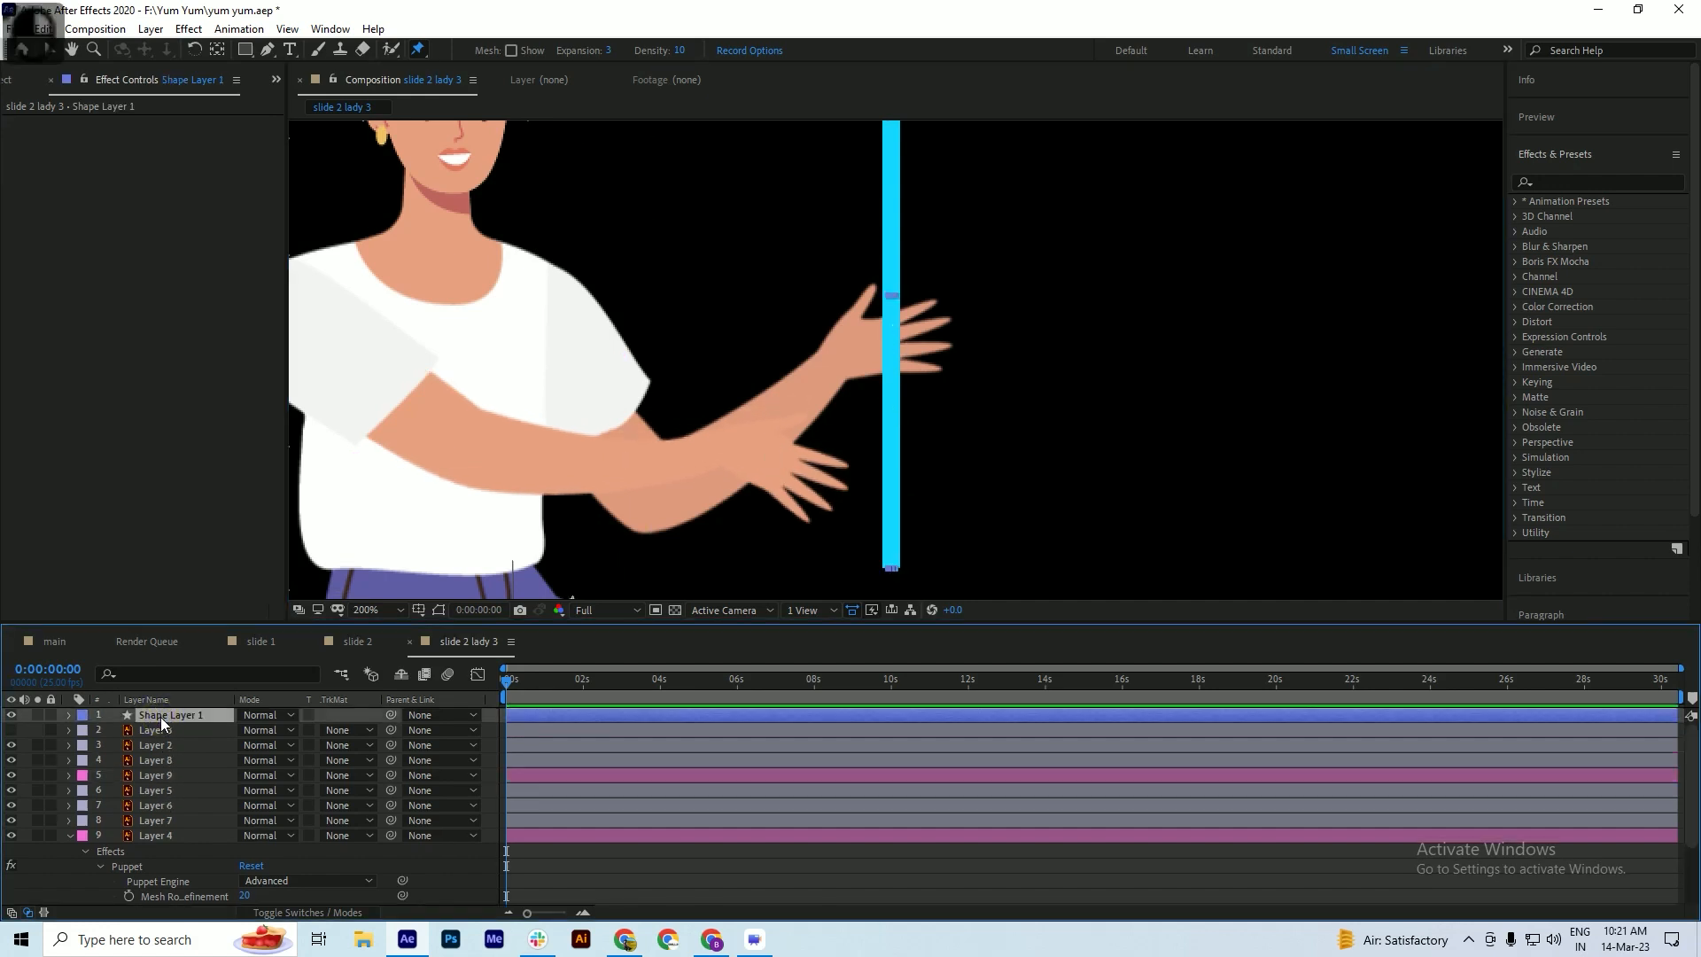
{"action": "key", "text": "Left"}
{"action": "key", "text": "Left"}
{"action": "key", "text": "Left"}
{"action": "key", "text": "Left"}
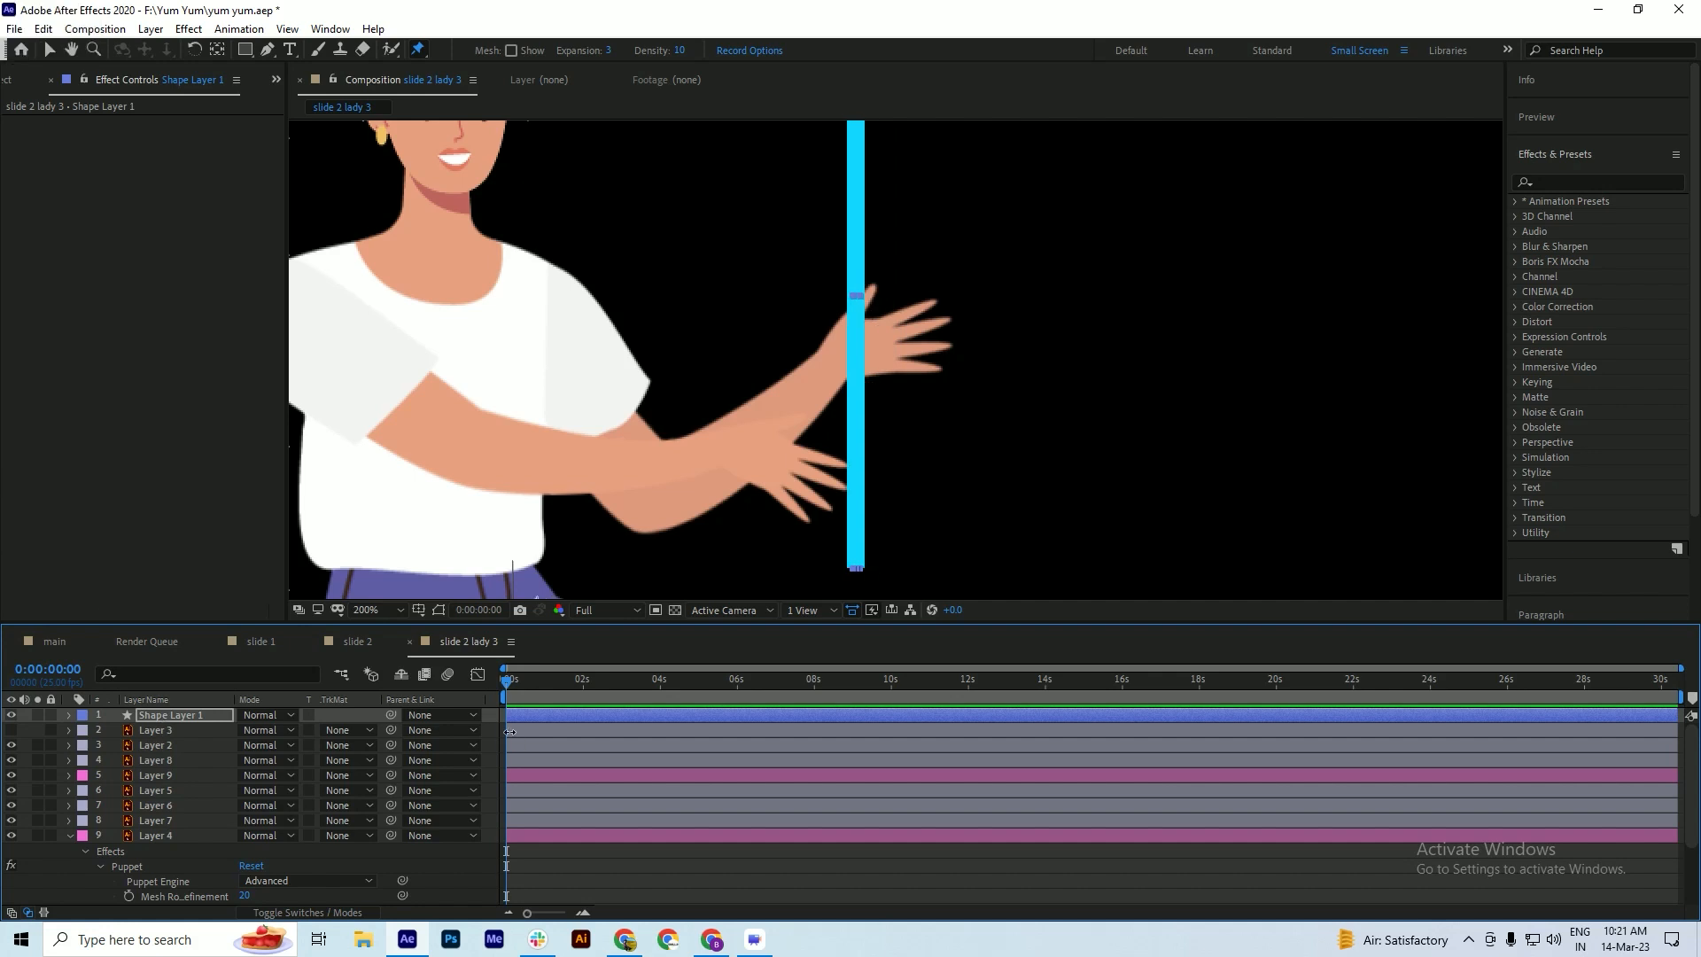
{"action": "key", "text": "Left"}
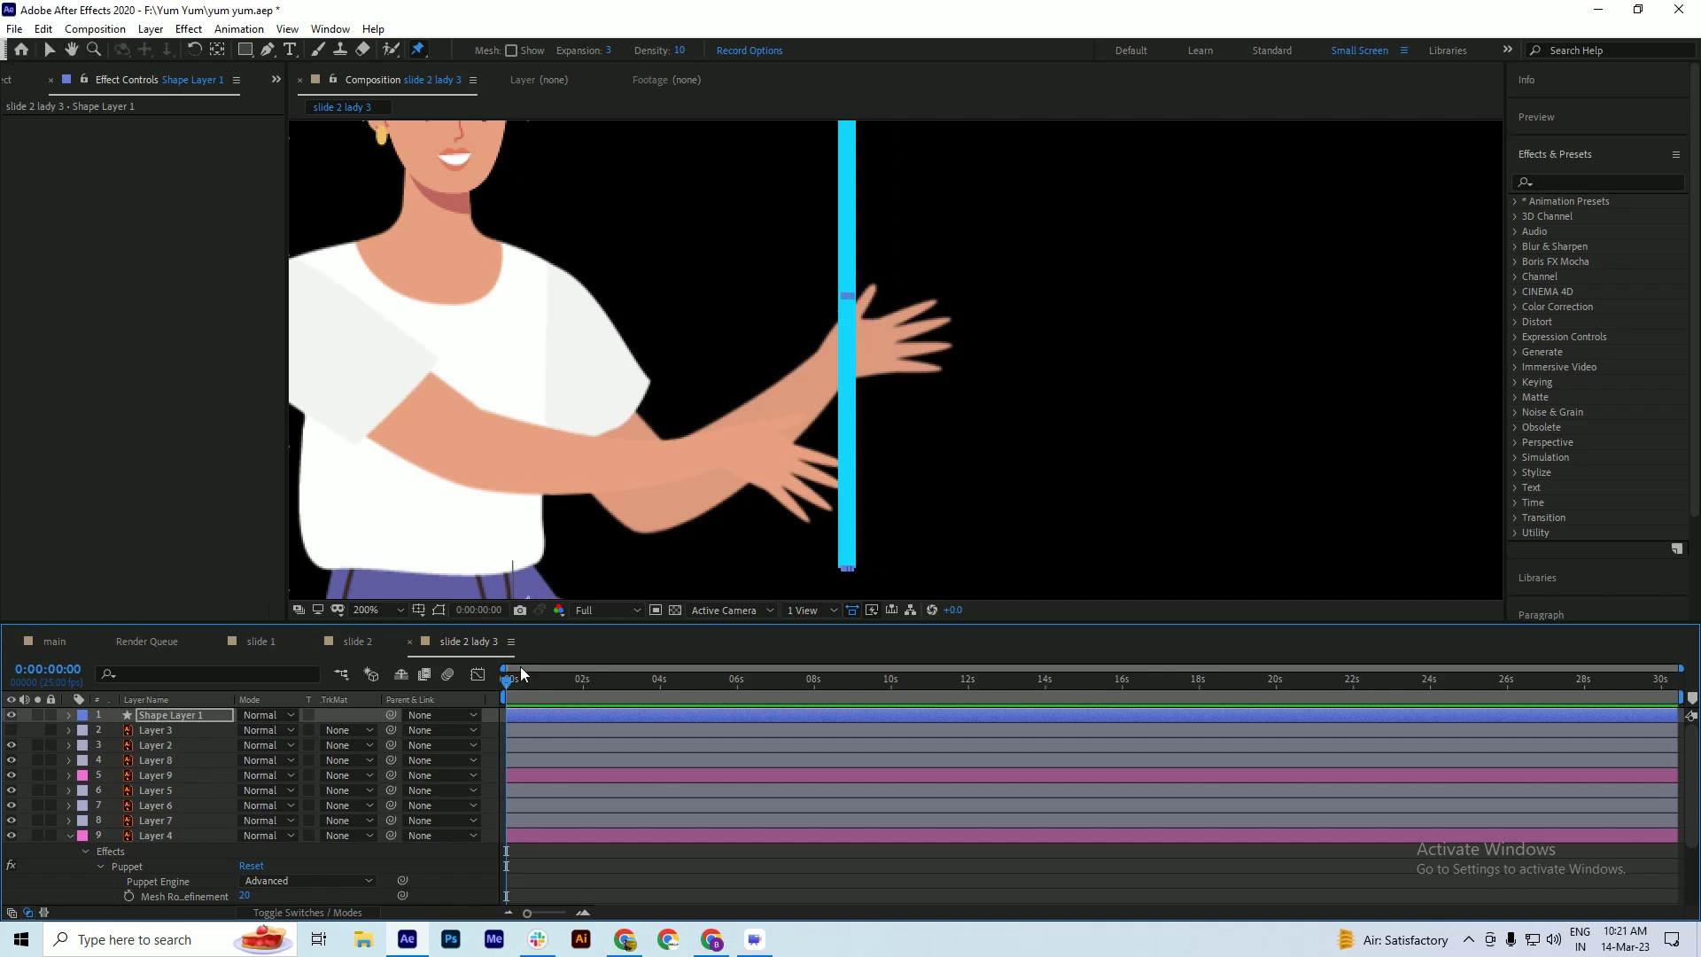
- Move Layer 4's hand Puppet pin up and inward so the rear palm meets the blue pole
{"action": "left_click", "coordinate": [155, 836]}
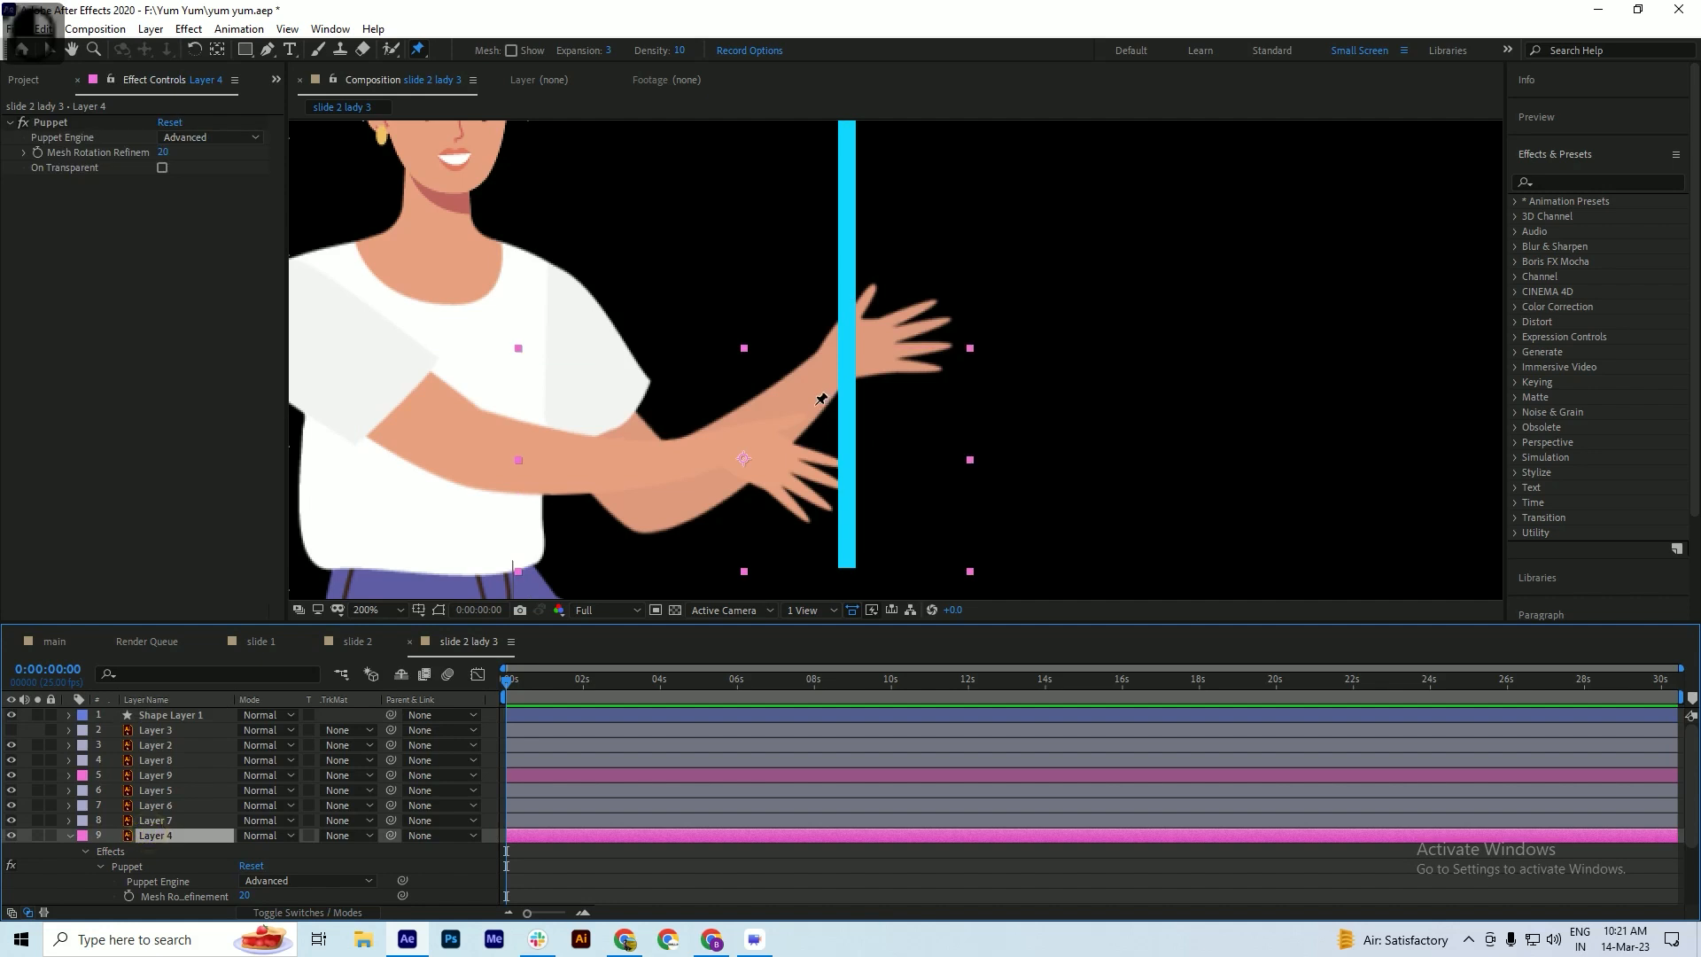
{"action": "scroll", "coordinate": [178, 837], "scroll_direction": "down", "scroll_amount": 2}
{"action": "left_click", "coordinate": [51, 122]}
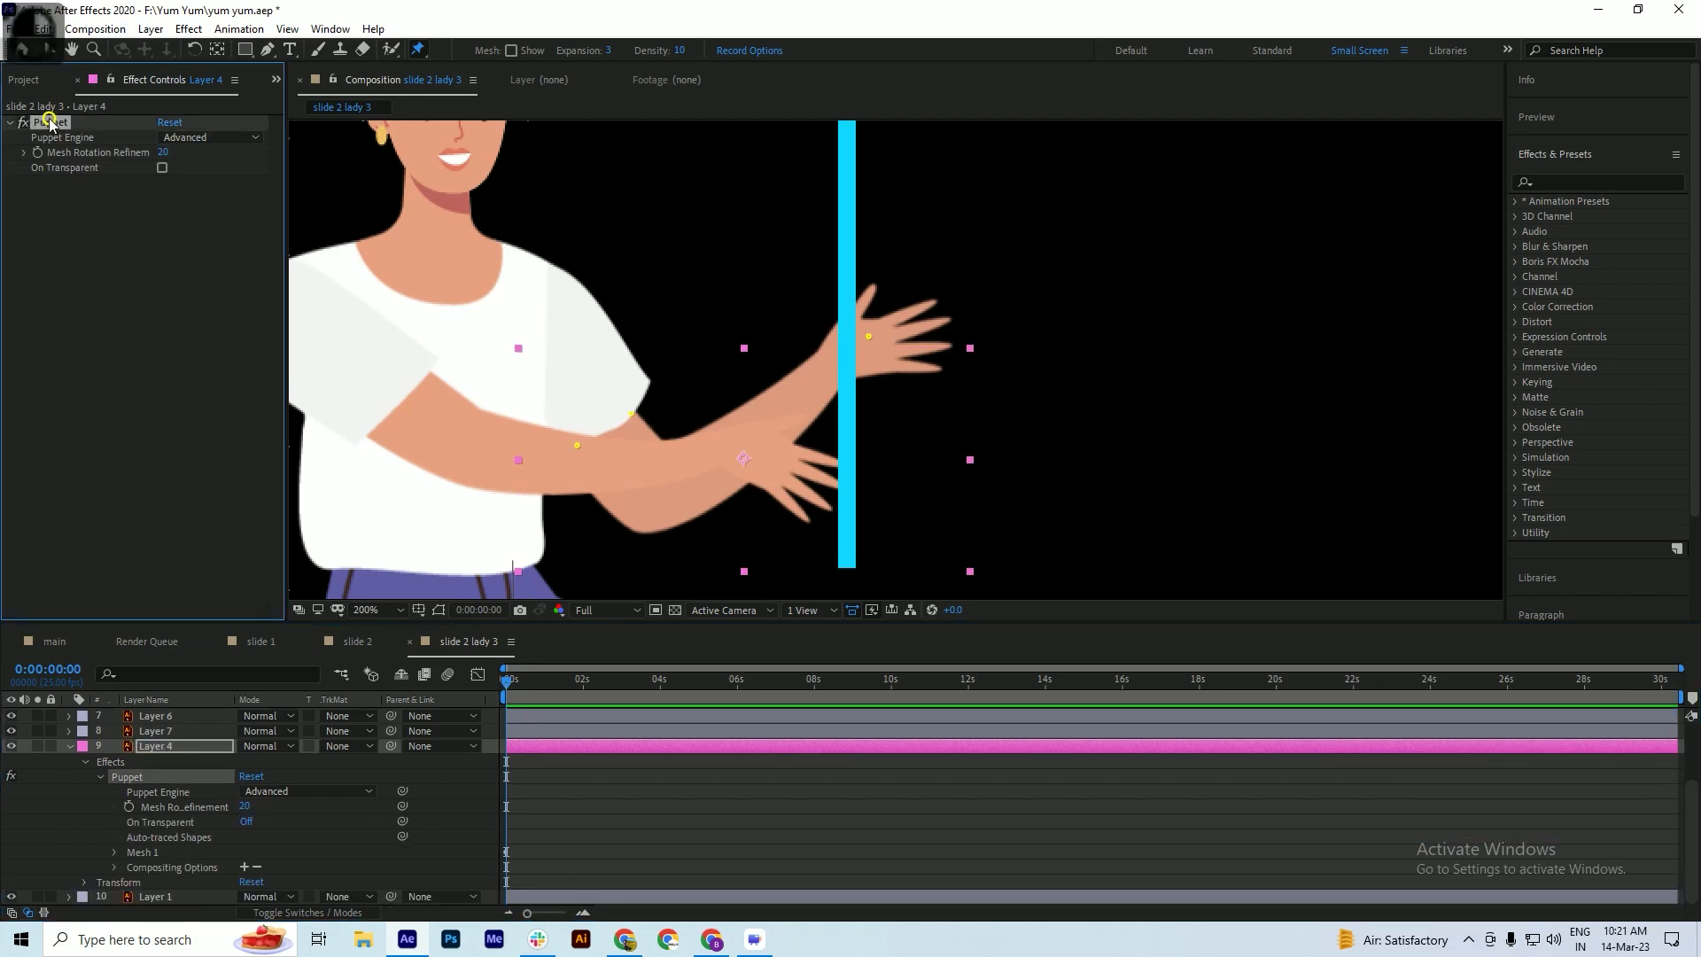
{"action": "left_click_drag", "start_coordinate": [869, 332], "coordinate": [838, 317]}
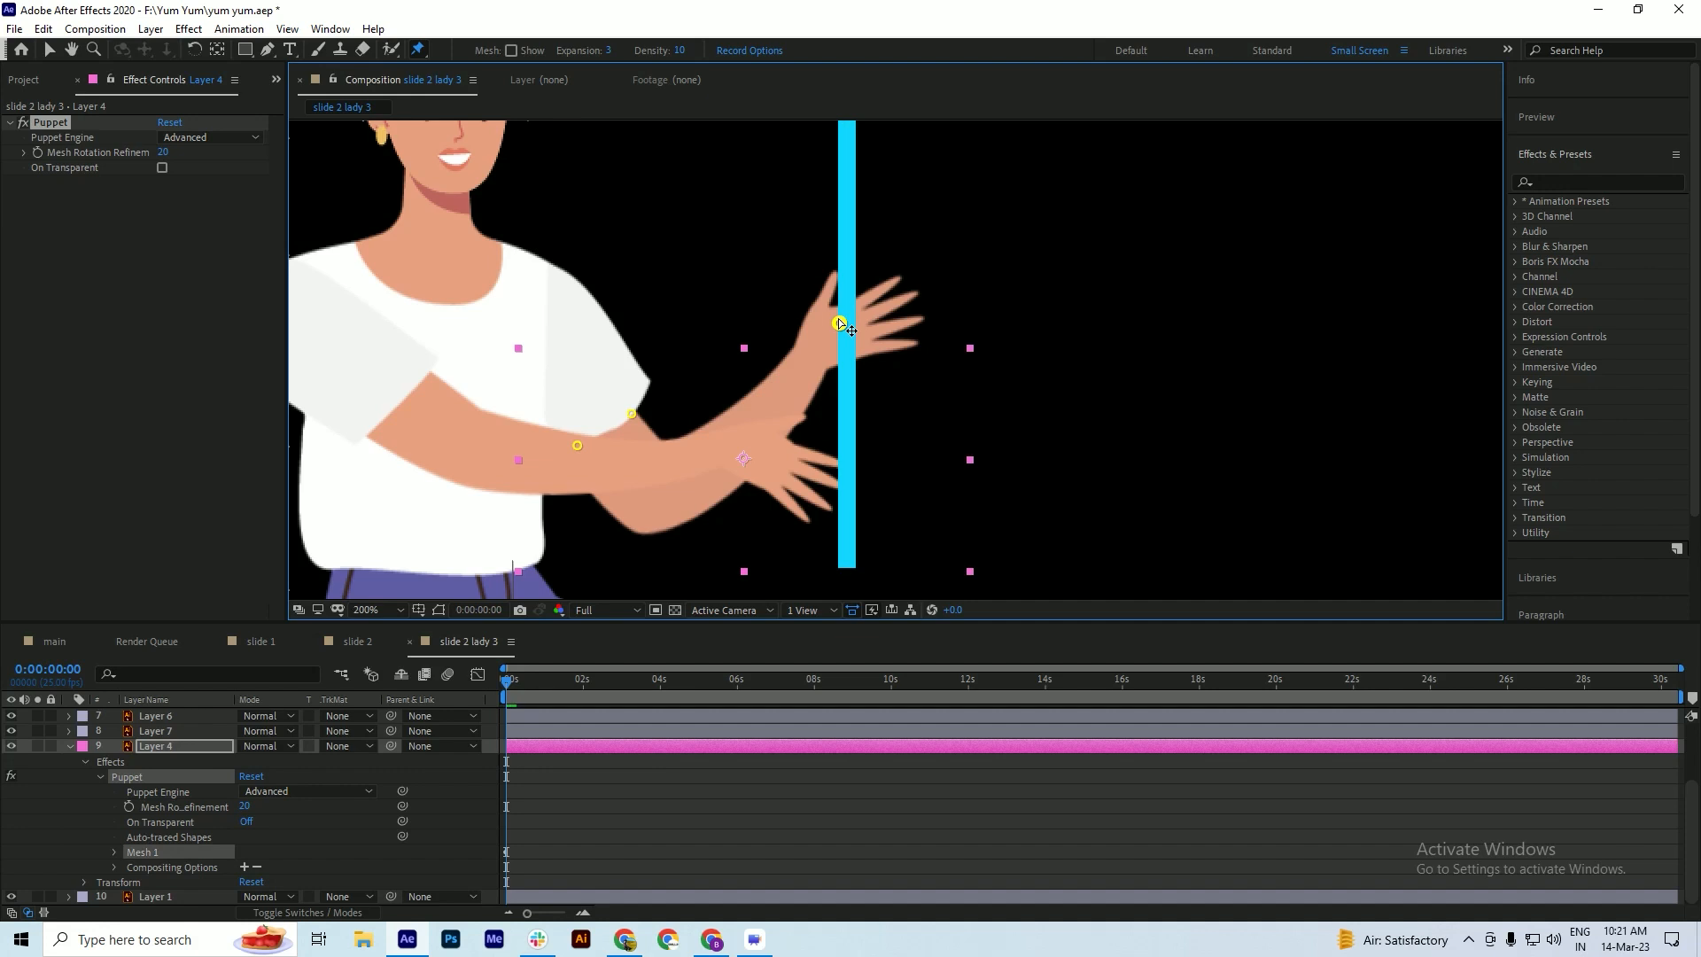
{"action": "mouse_move", "coordinate": [837, 322]}
{"action": "left_mouse_down"}
{"action": "mouse_move", "coordinate": [816, 321]}
{"action": "mouse_move", "coordinate": [838, 324]}
{"action": "left_mouse_up"}
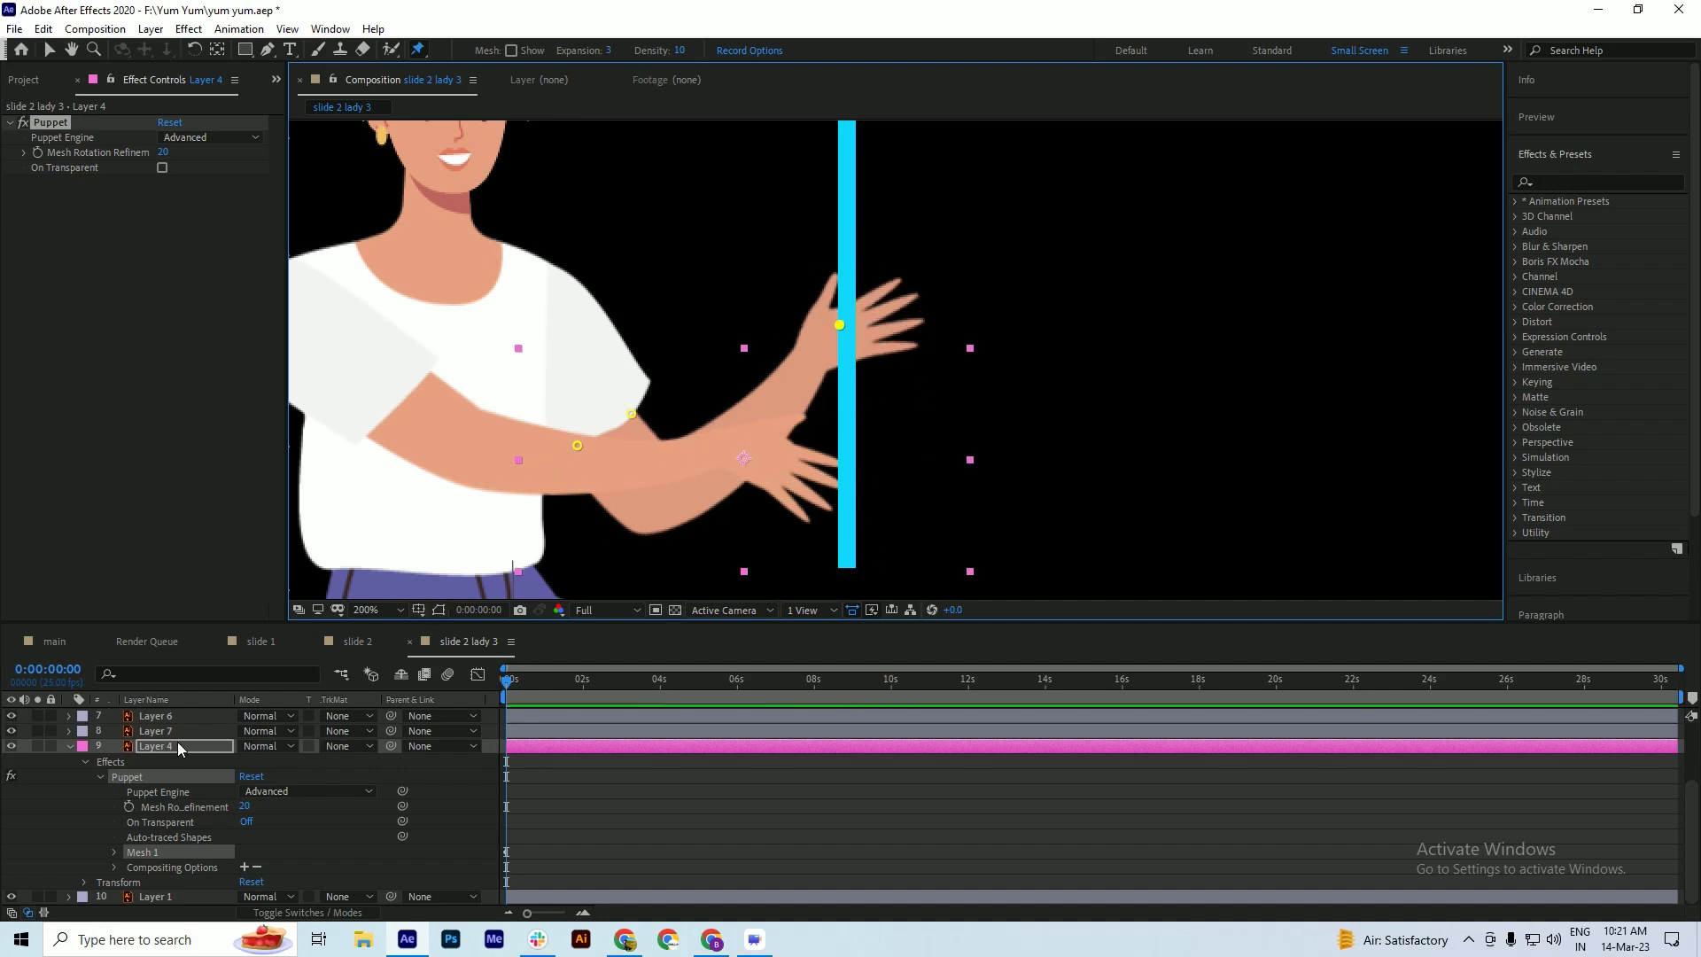
{"action": "left_click", "coordinate": [69, 746]}
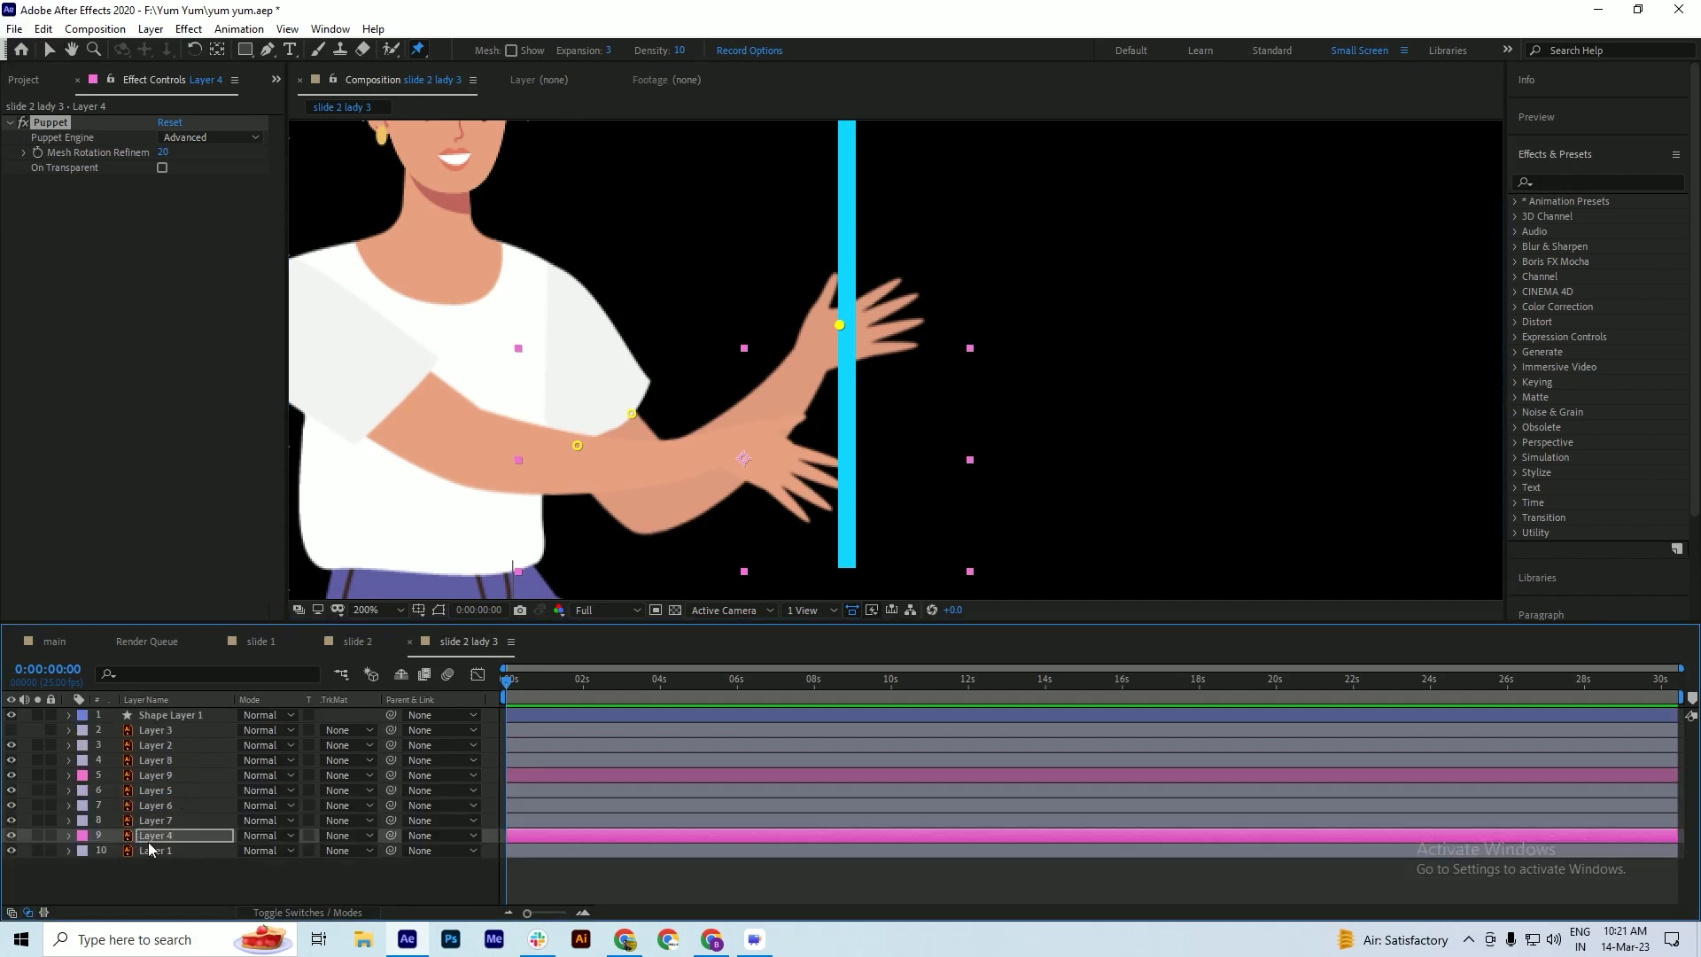
- Raise Layer 9's hand Puppet pin up and outward so the front hand reaches the blue pole, and save the project
{"action": "left_click", "coordinate": [153, 775]}
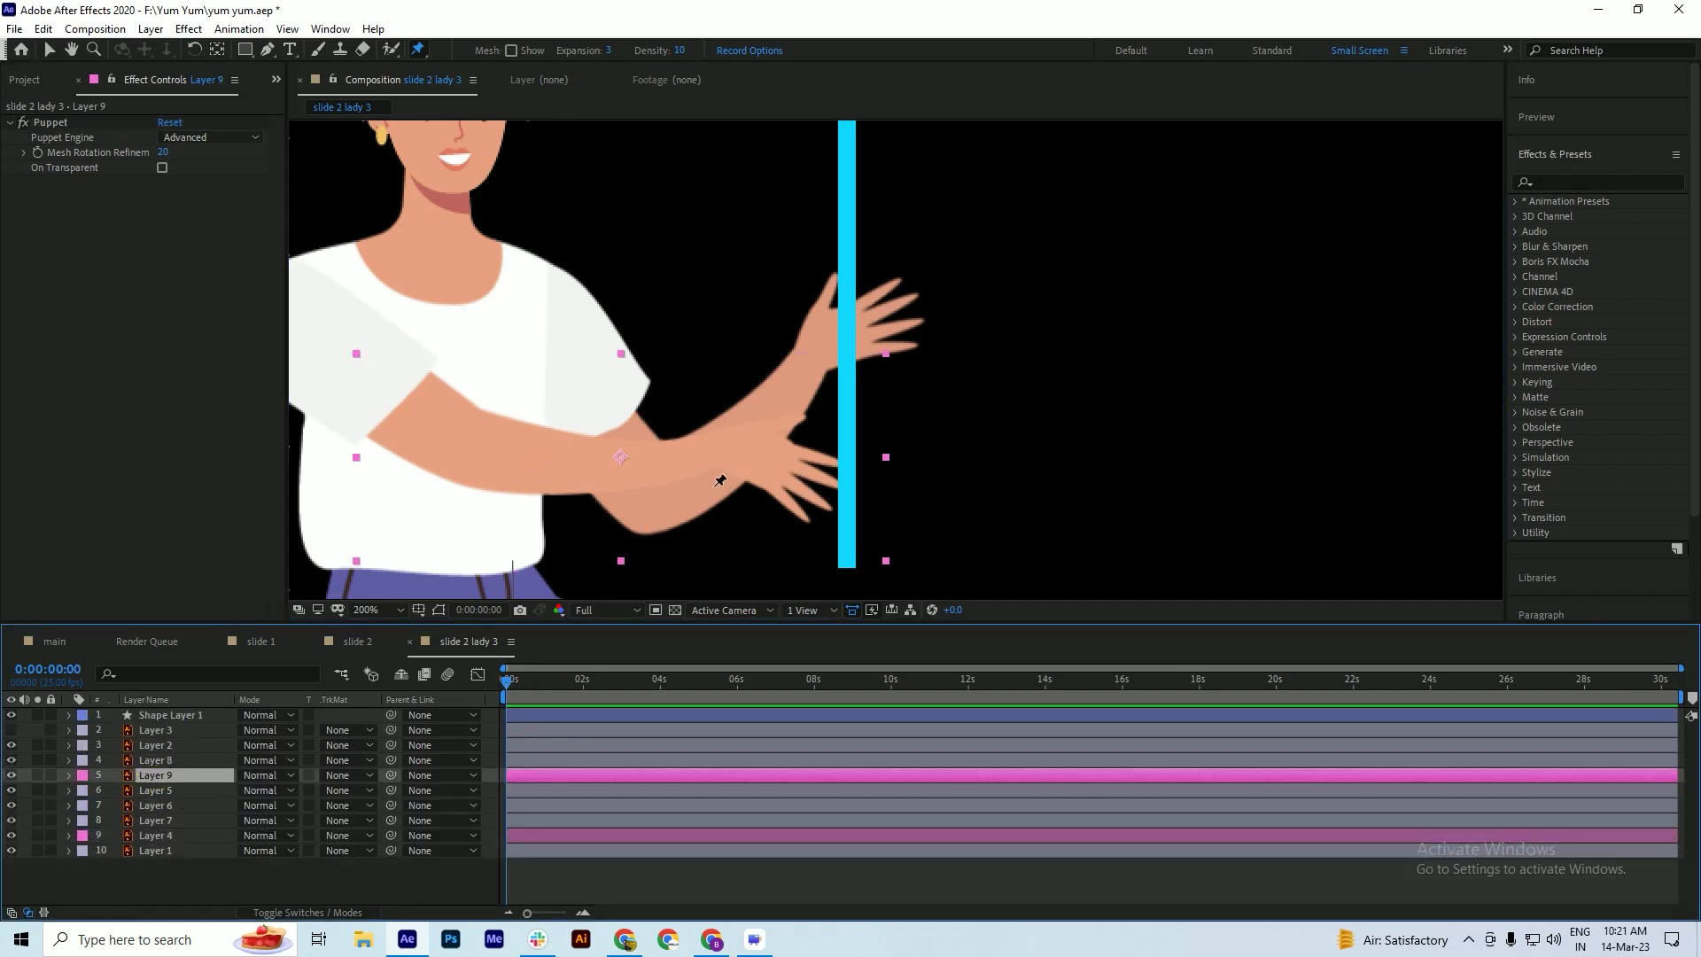
{"action": "left_click", "coordinate": [38, 124]}
{"action": "left_click_drag", "start_coordinate": [773, 459], "coordinate": [814, 413]}
{"action": "key", "text": "ctrl+s"}
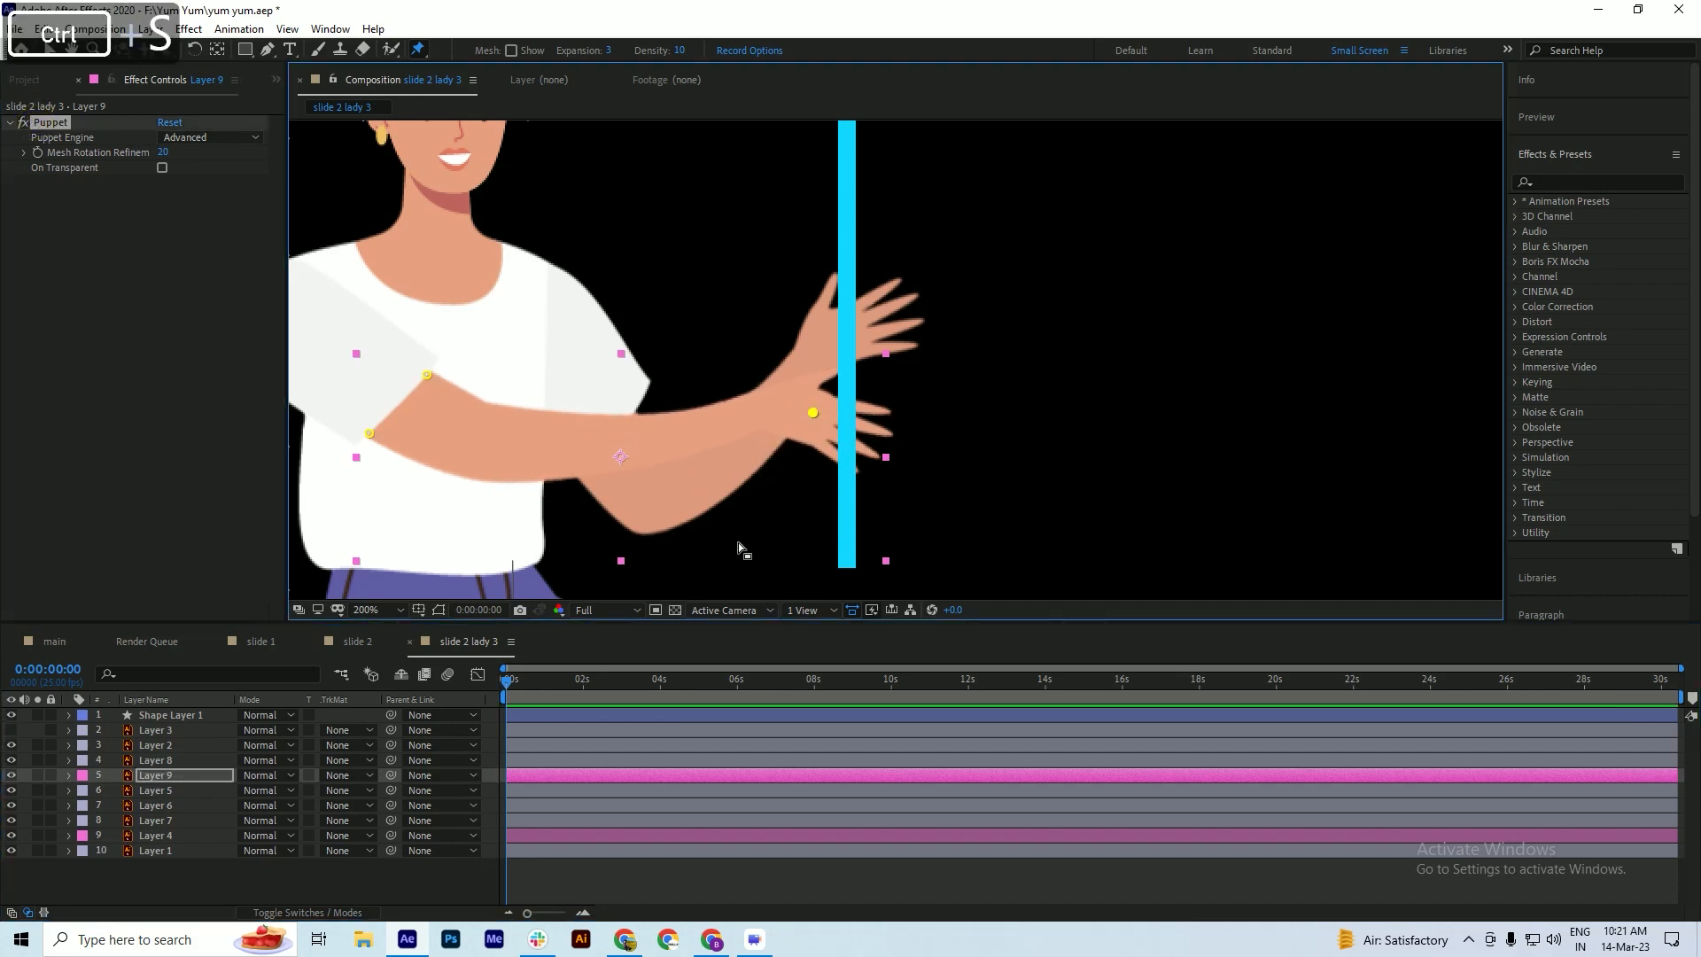
- Reorder Shape Layer 1 to sit directly below Layer 9 so the pole passes behind the front hand
{"action": "left_click_drag", "start_coordinate": [177, 714], "coordinate": [164, 785]}
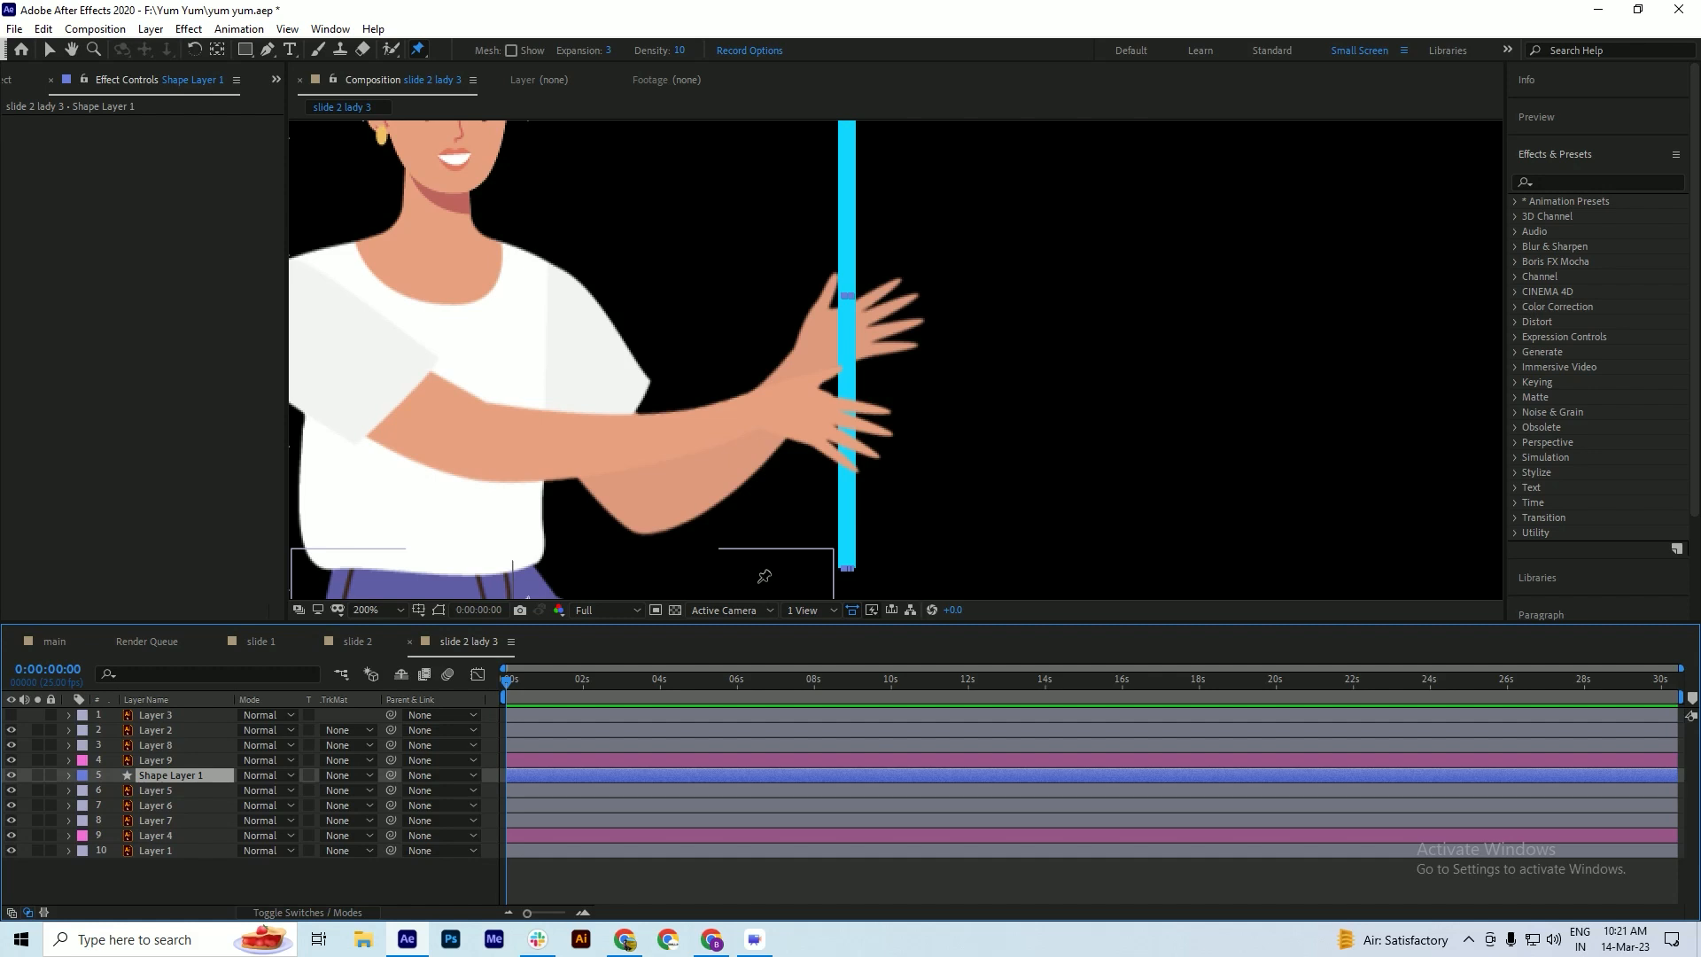
- At 0:00:00:14, lower Layer 4's hand Puppet pin along the blue pole to about 178, 51 and preview the motion
{"action": "key", "text": "ctrl+alt"}
{"action": "scroll", "coordinate": [497, 699], "scroll_direction": "up", "scroll_amount": 2}
{"action": "left_click_drag", "start_coordinate": [510, 684], "coordinate": [550, 693]}
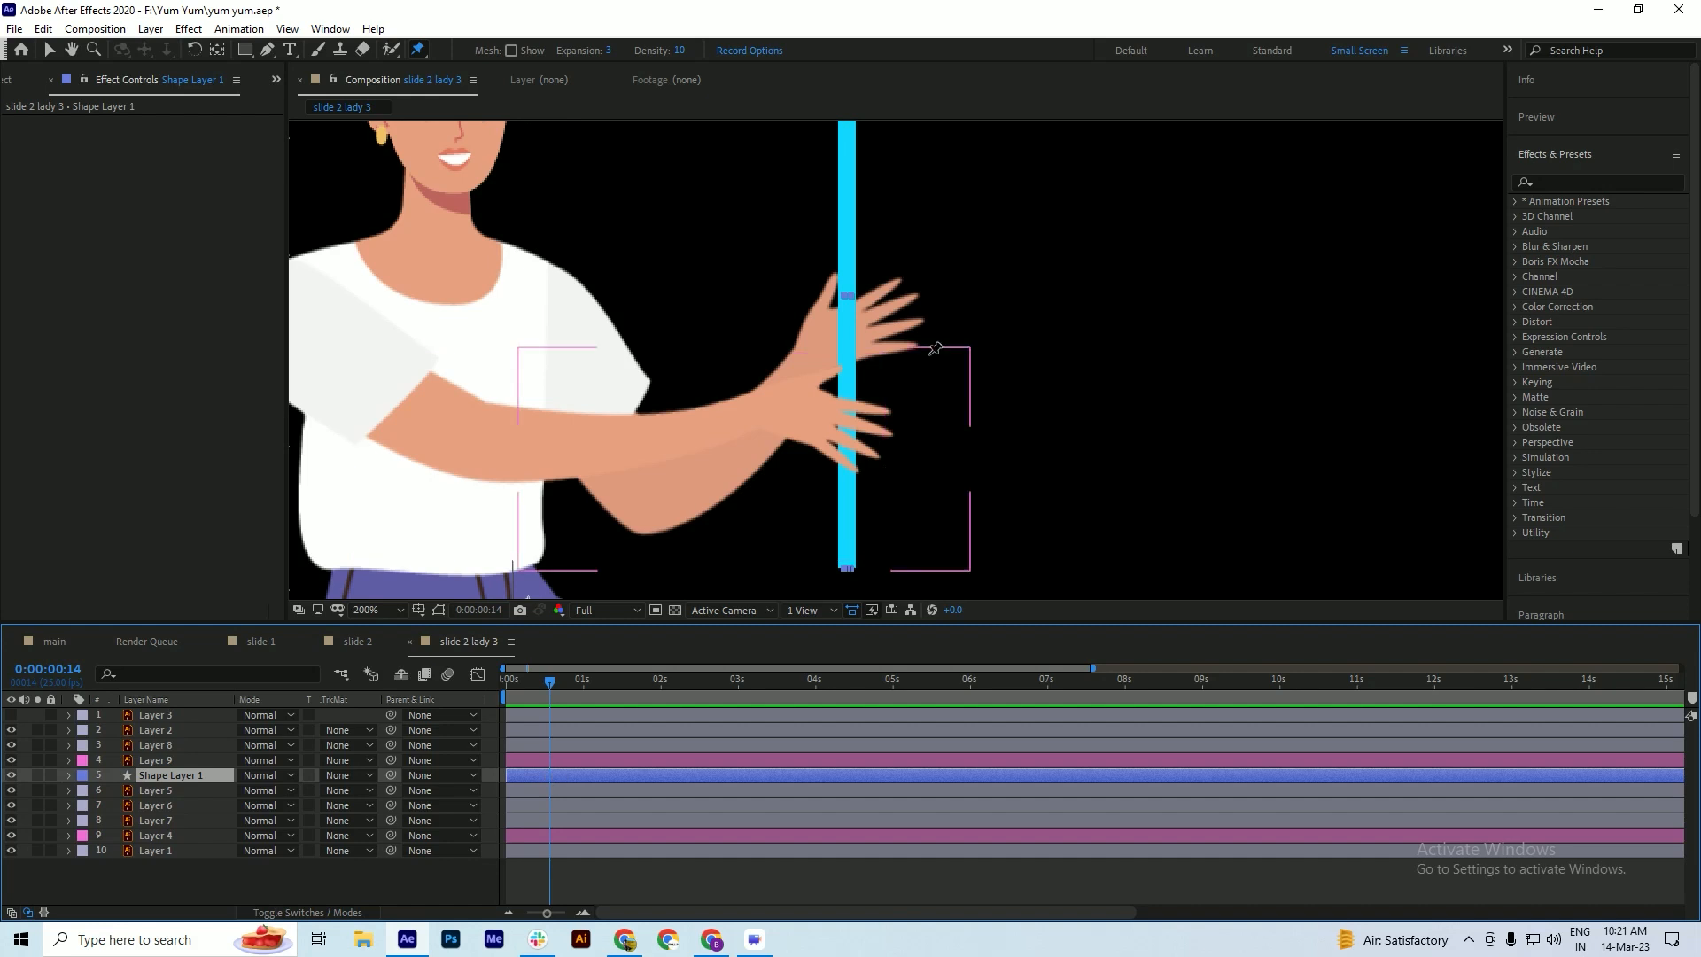
{"action": "left_click", "coordinate": [554, 761]}
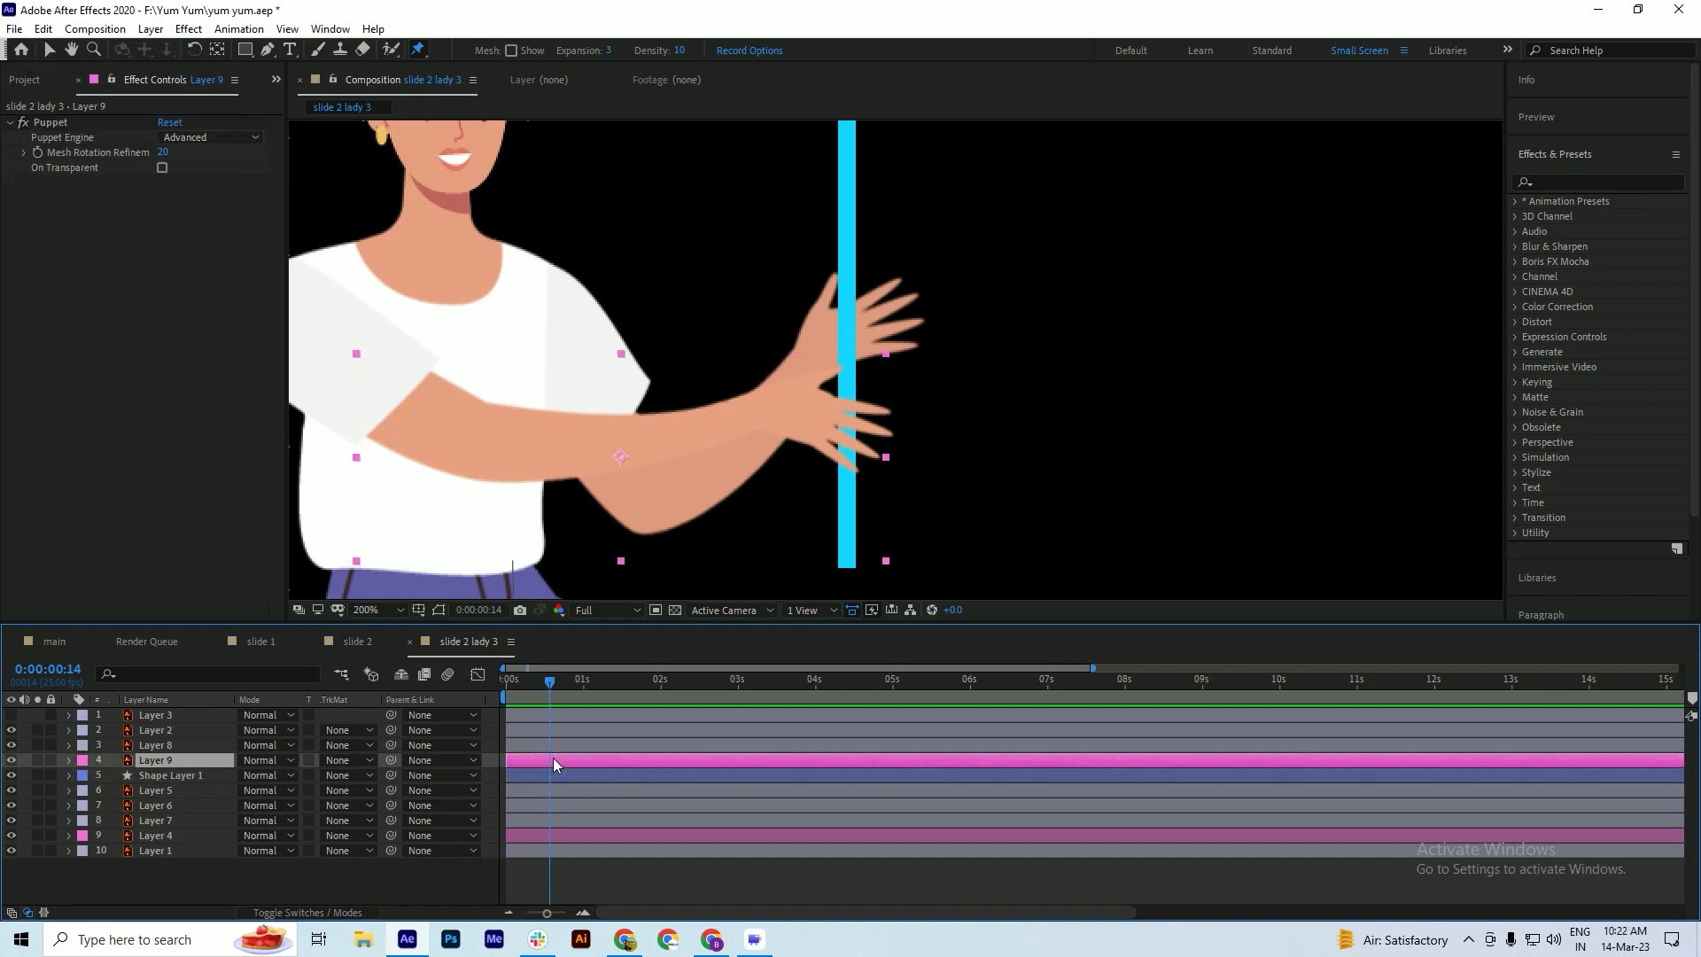
{"action": "left_click", "coordinate": [172, 835]}
{"action": "left_click", "coordinate": [652, 836]}
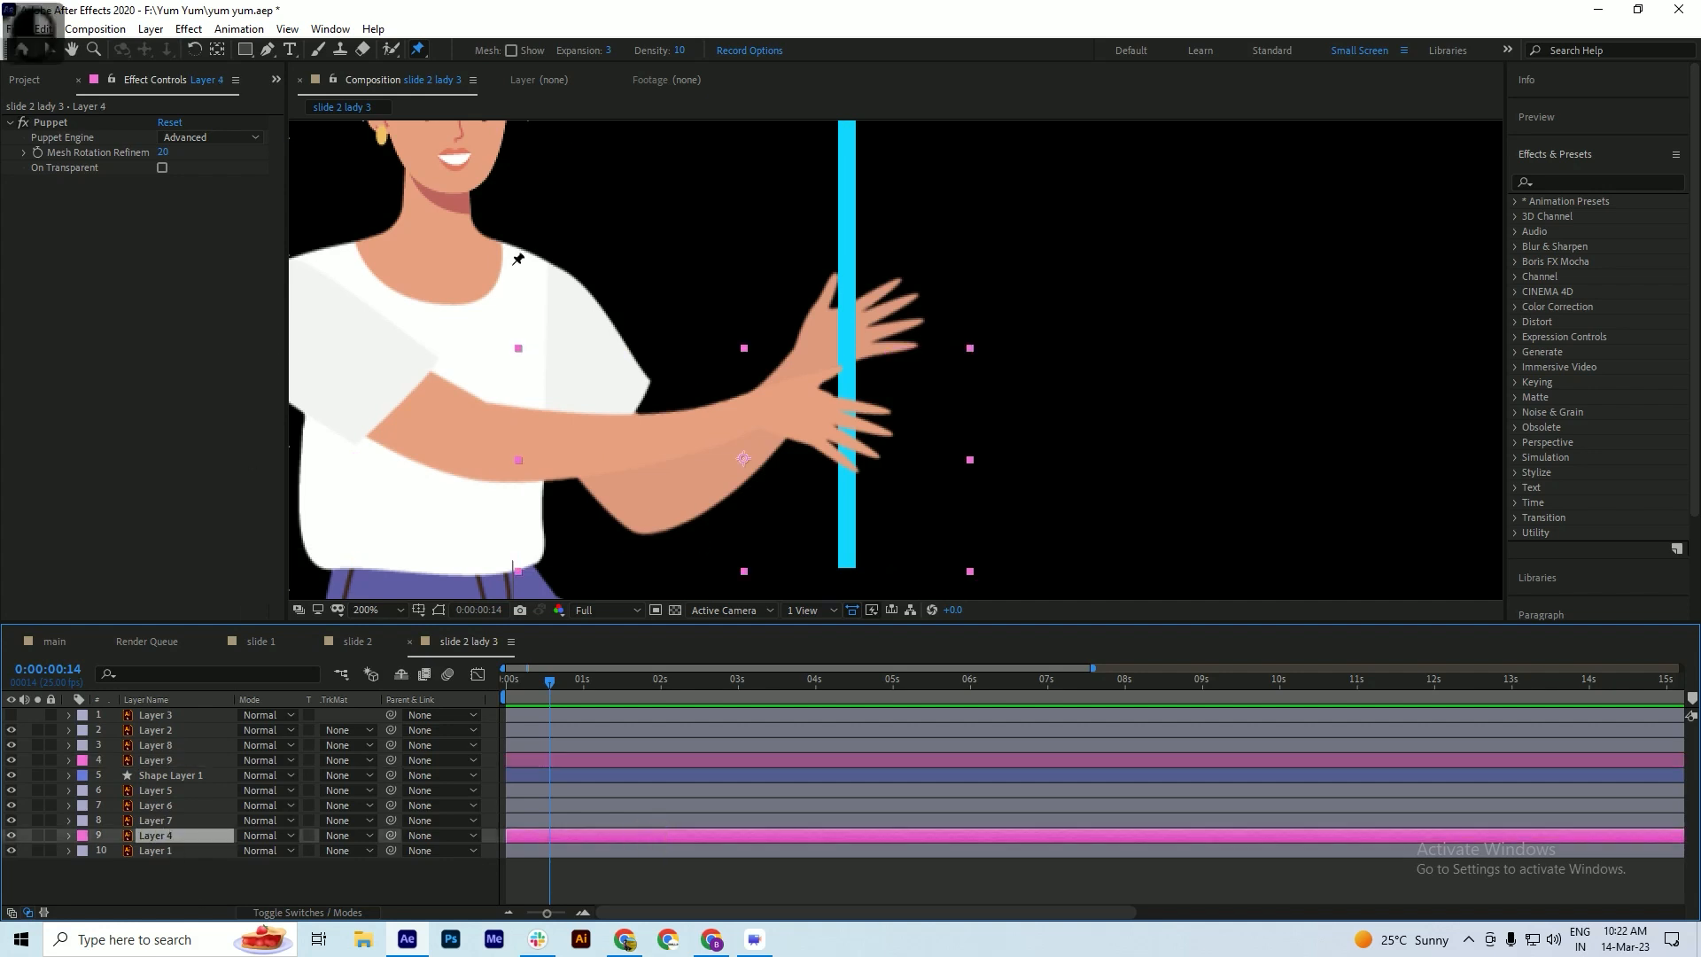
{"action": "left_click", "coordinate": [48, 122]}
{"action": "left_click_drag", "start_coordinate": [845, 324], "coordinate": [831, 430]}
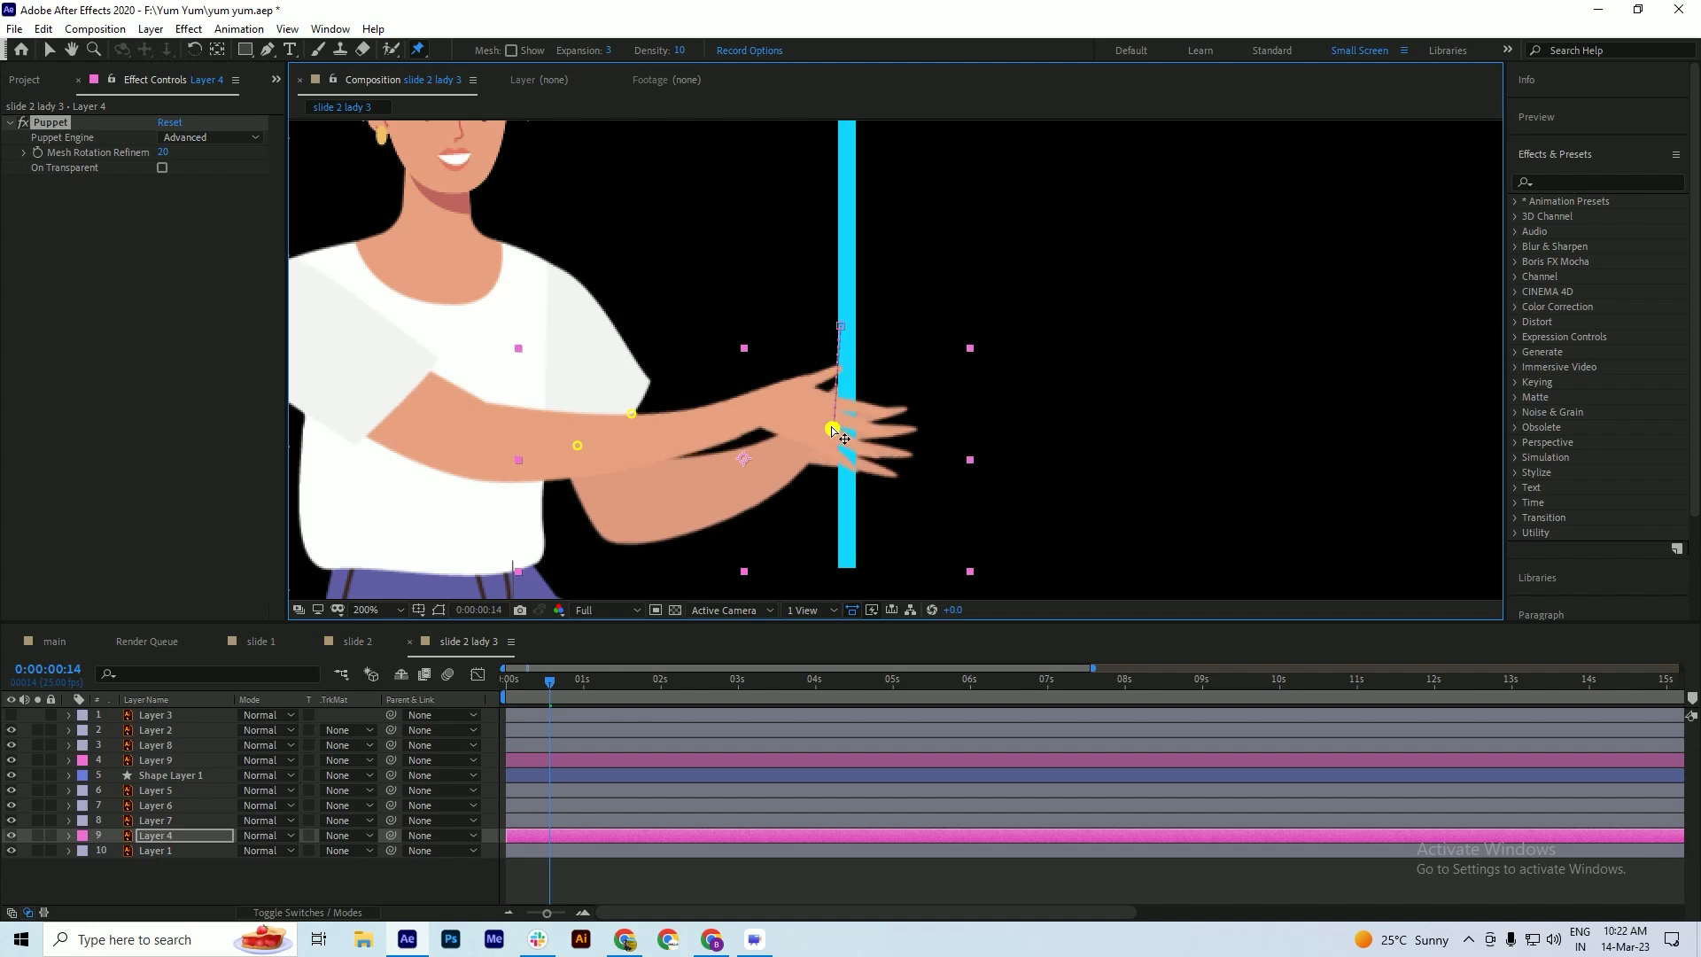
{"action": "left_click_drag", "start_coordinate": [833, 432], "coordinate": [836, 440]}
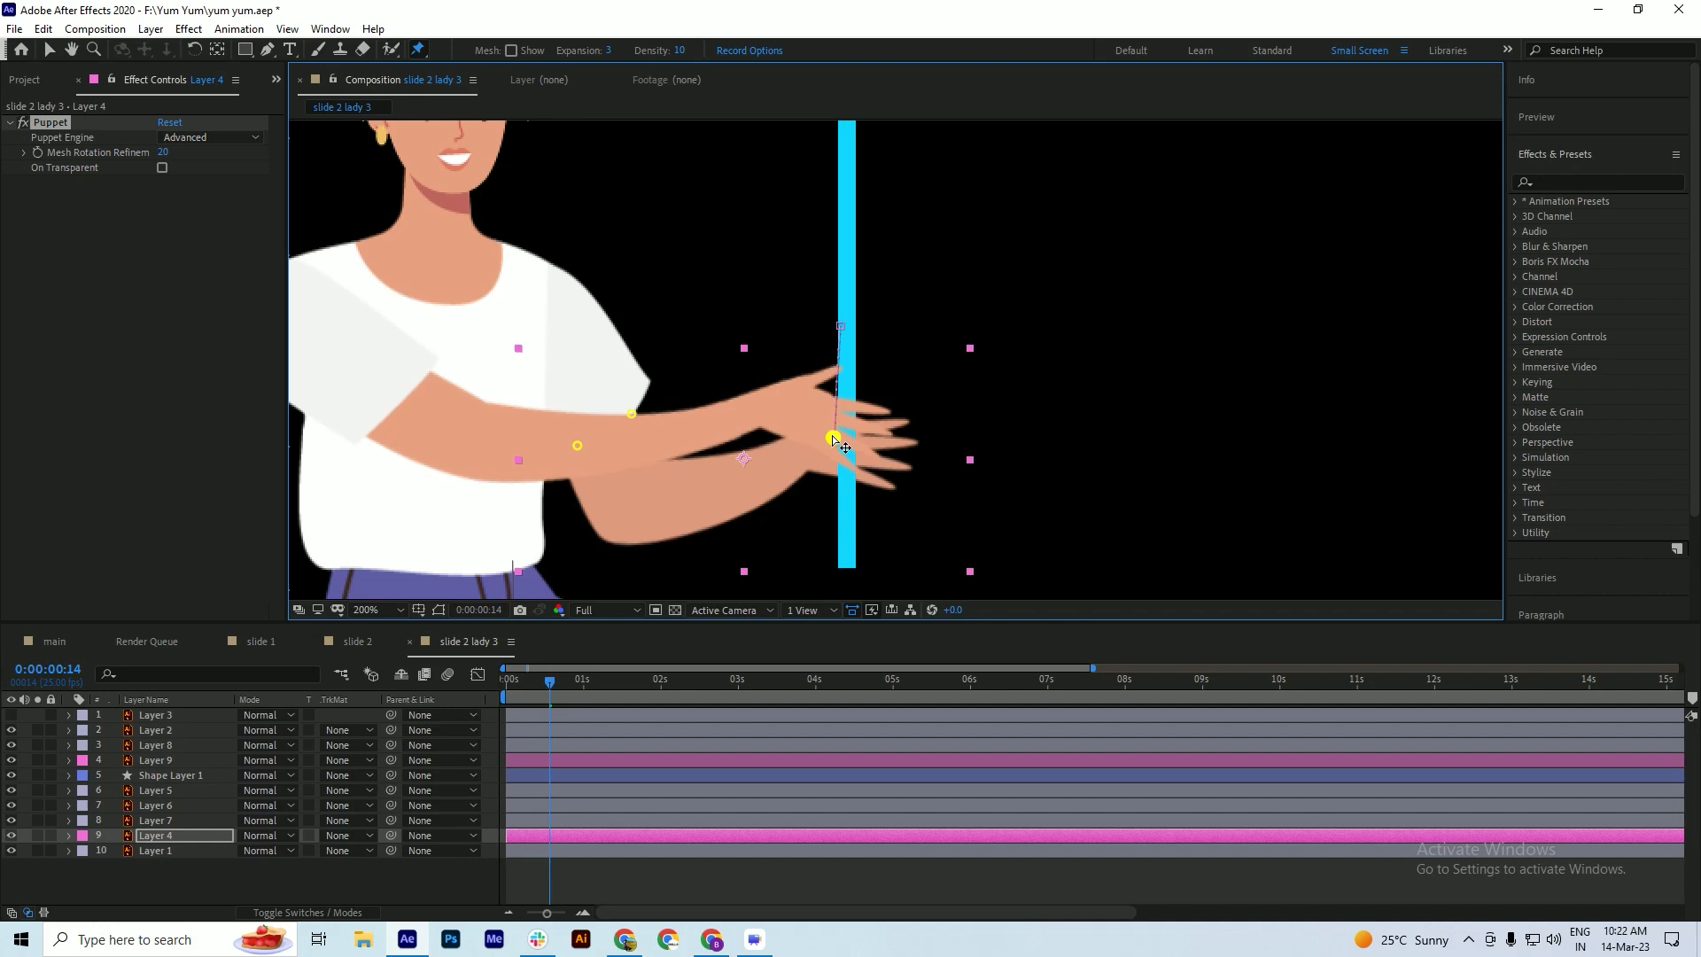
{"action": "key", "text": "space"}
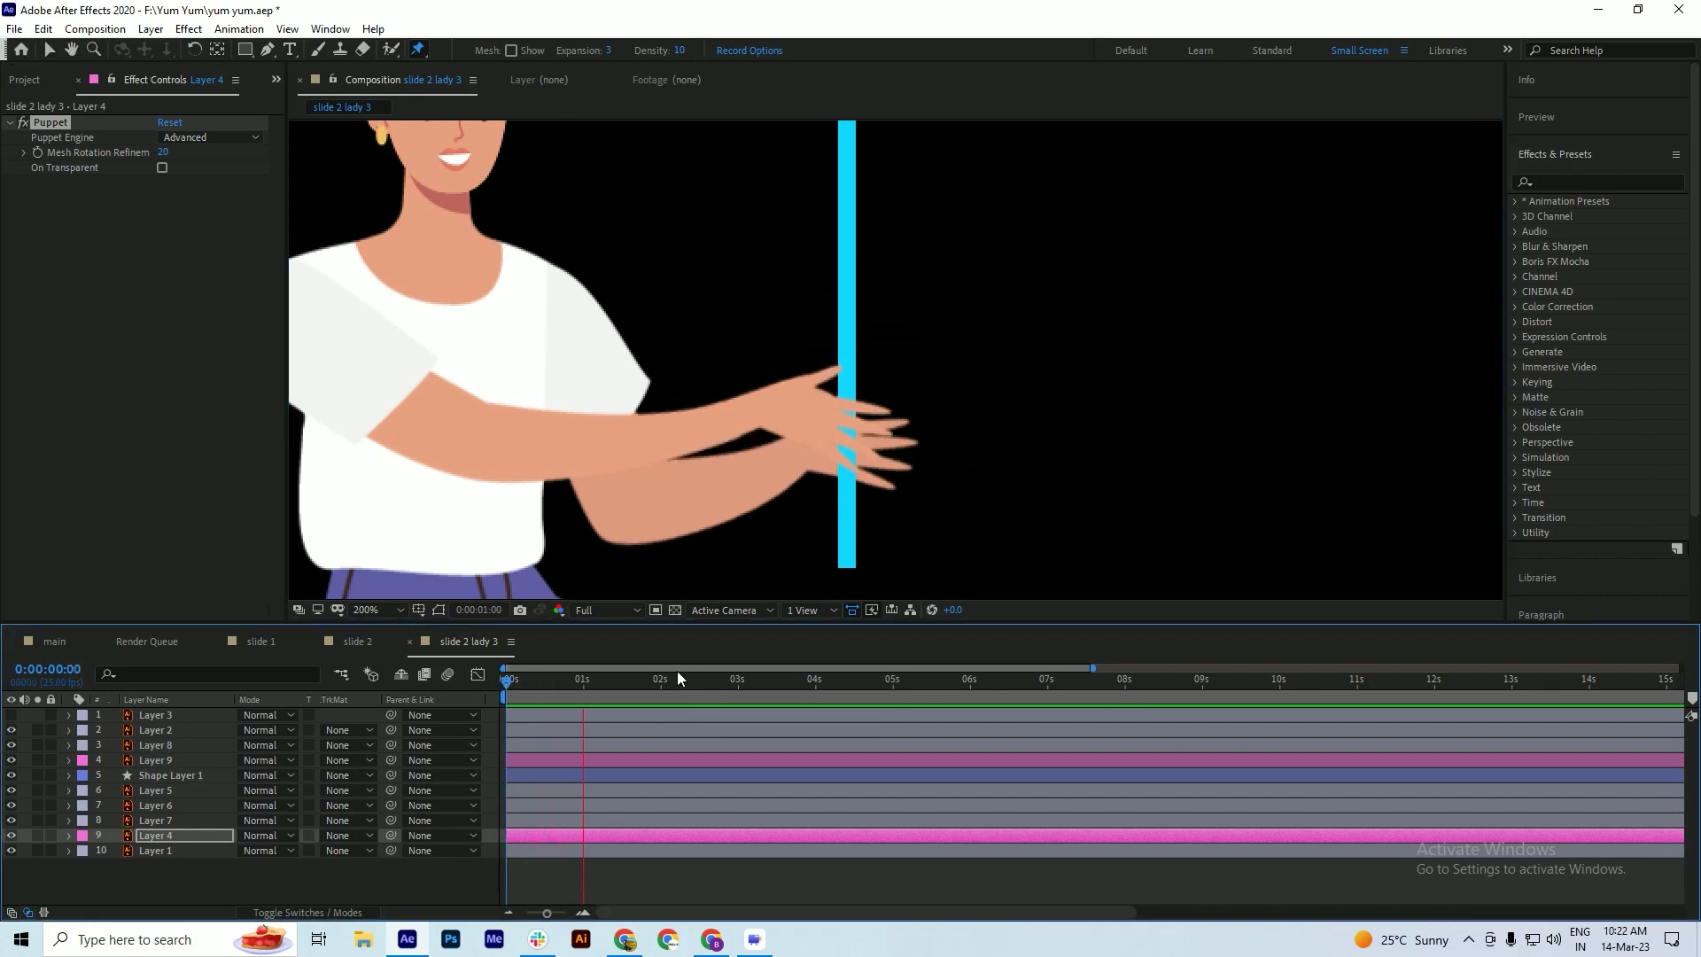
- At 0:00:00:00, pull Layer 9's hand Puppet pin inward to about 227, 31 so the front hand starts away from the pole
{"action": "left_click_drag", "start_coordinate": [535, 687], "coordinate": [461, 704]}
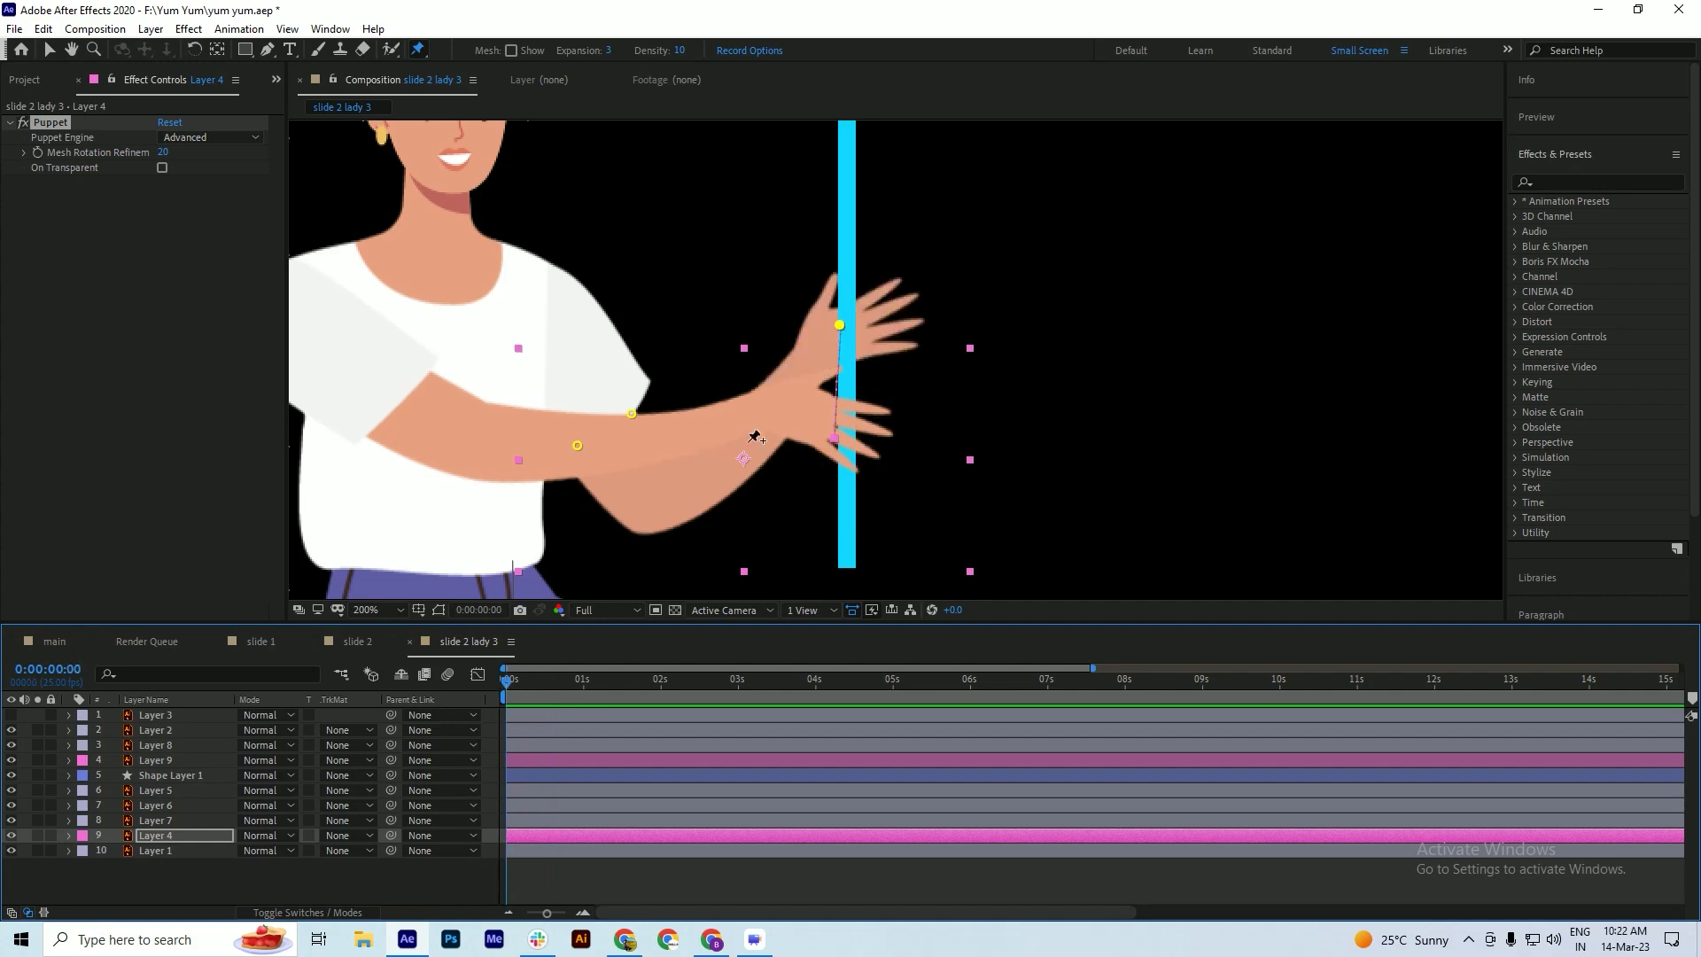
{"action": "left_click", "coordinate": [140, 759]}
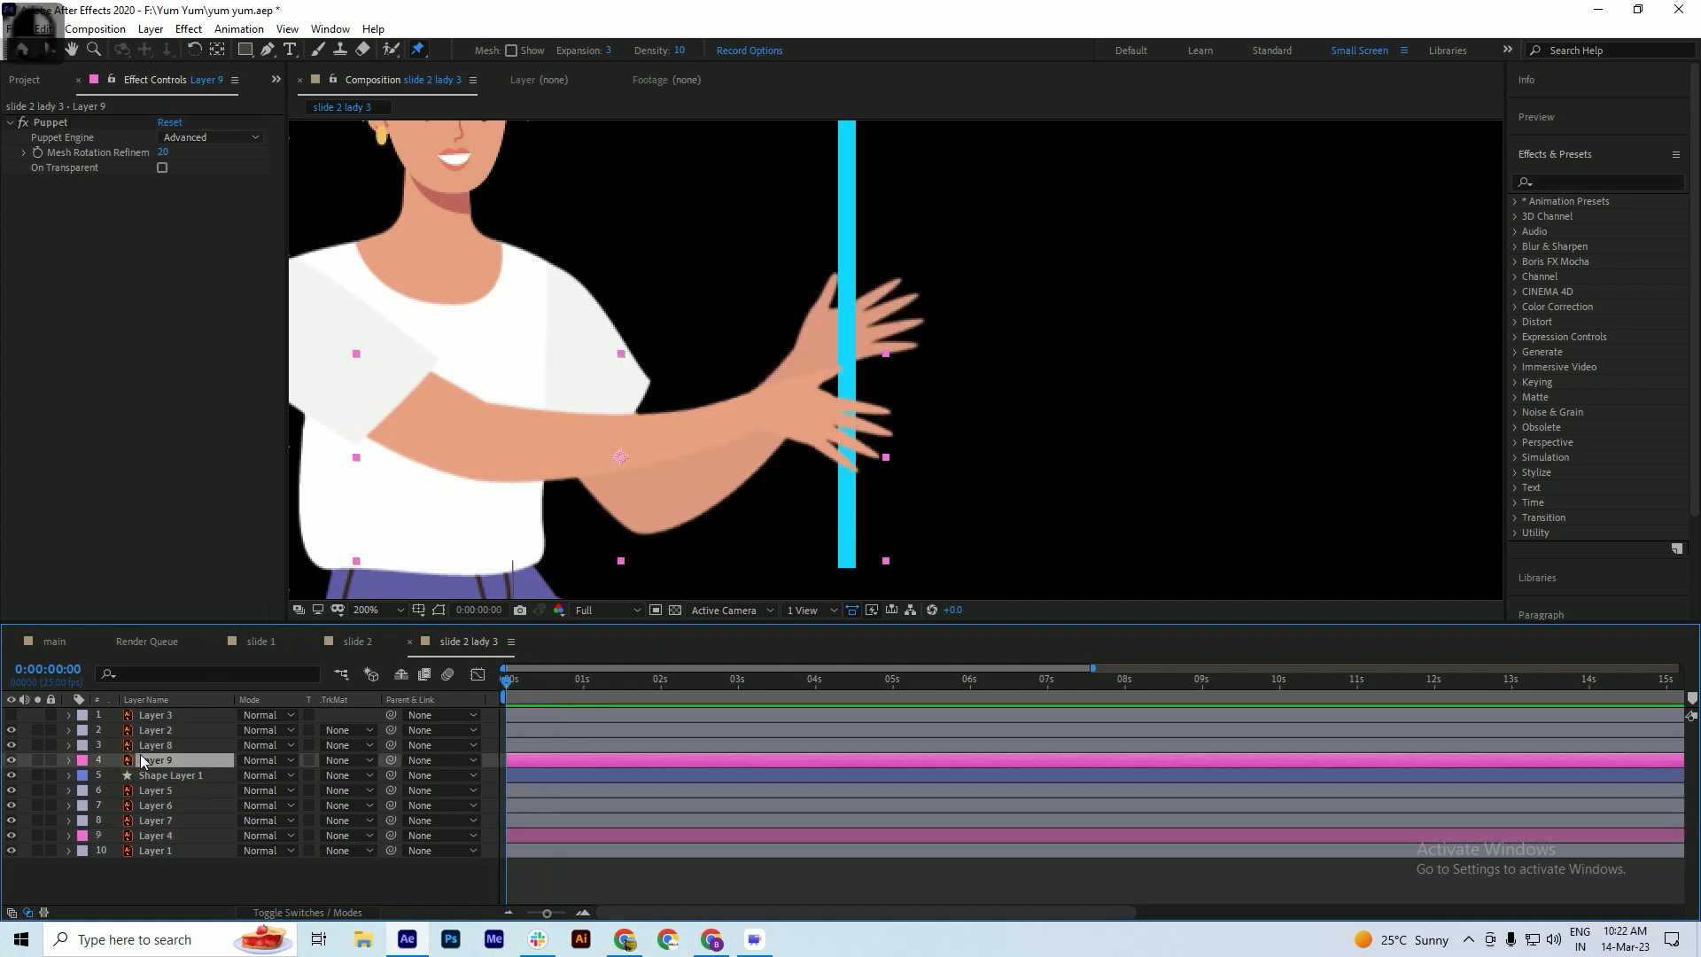
{"action": "left_click", "coordinate": [50, 122]}
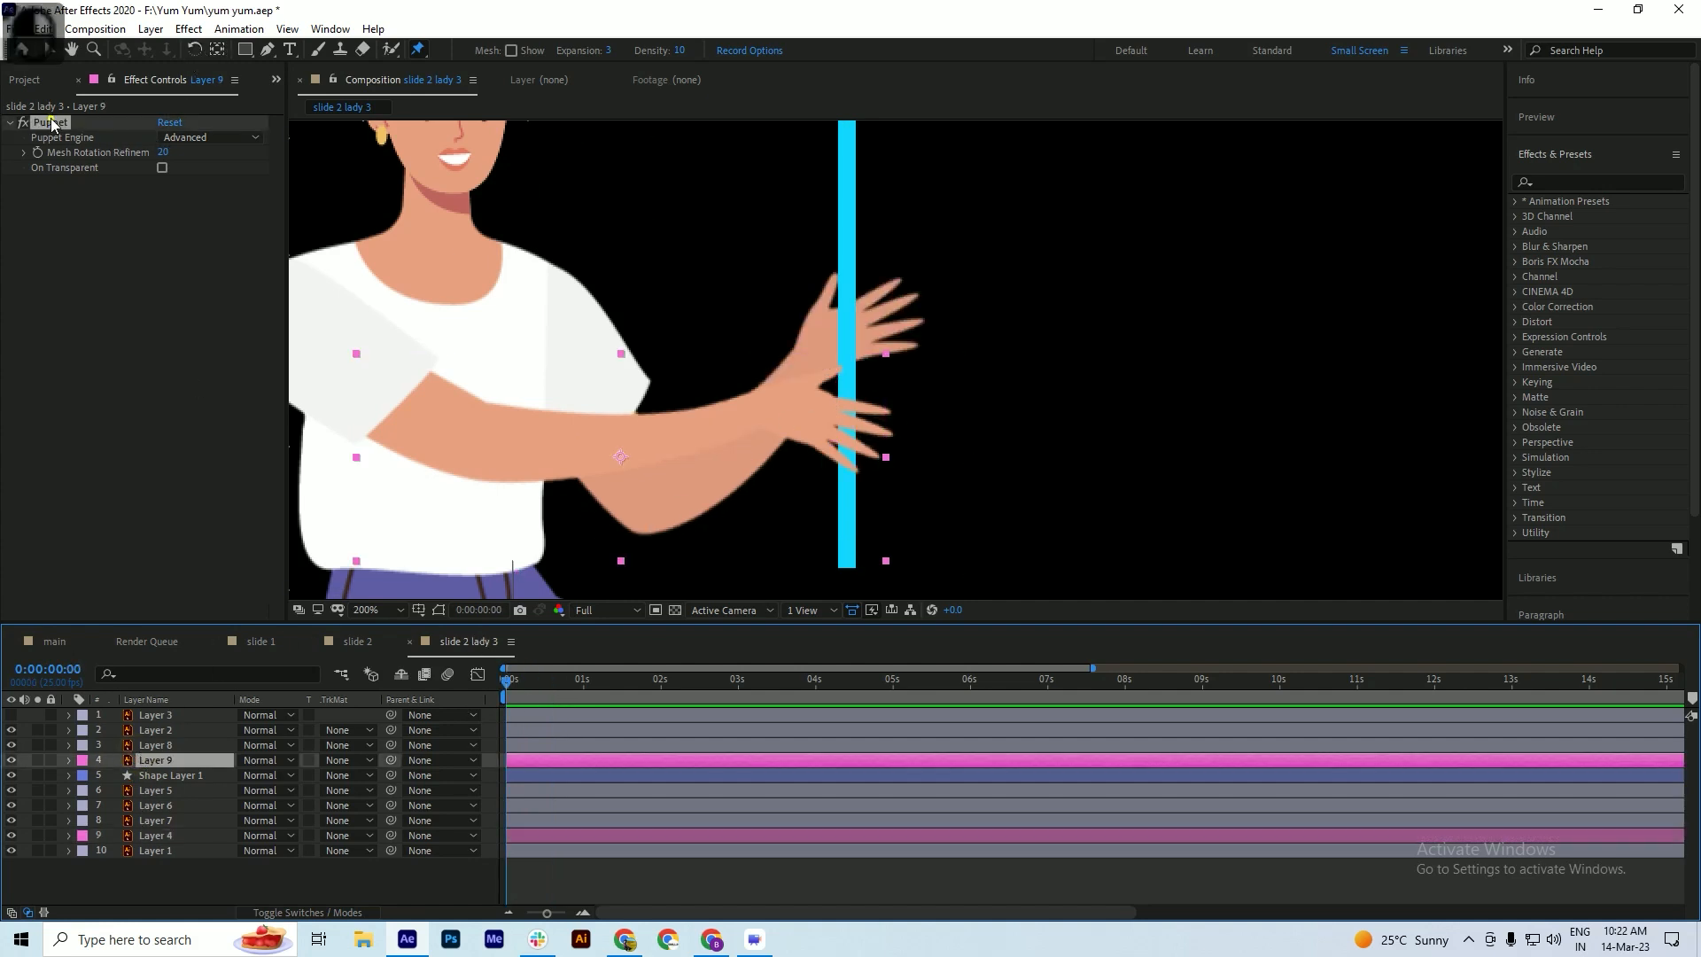
{"action": "left_click_drag", "start_coordinate": [798, 411], "coordinate": [758, 405]}
- Show the keyframes of Layers 9 and 4, and add a hold keyframe for Layer 9's Puppet Pin 3 at 0:00:00:17
{"action": "left_click_drag", "start_coordinate": [517, 686], "coordinate": [562, 720]}
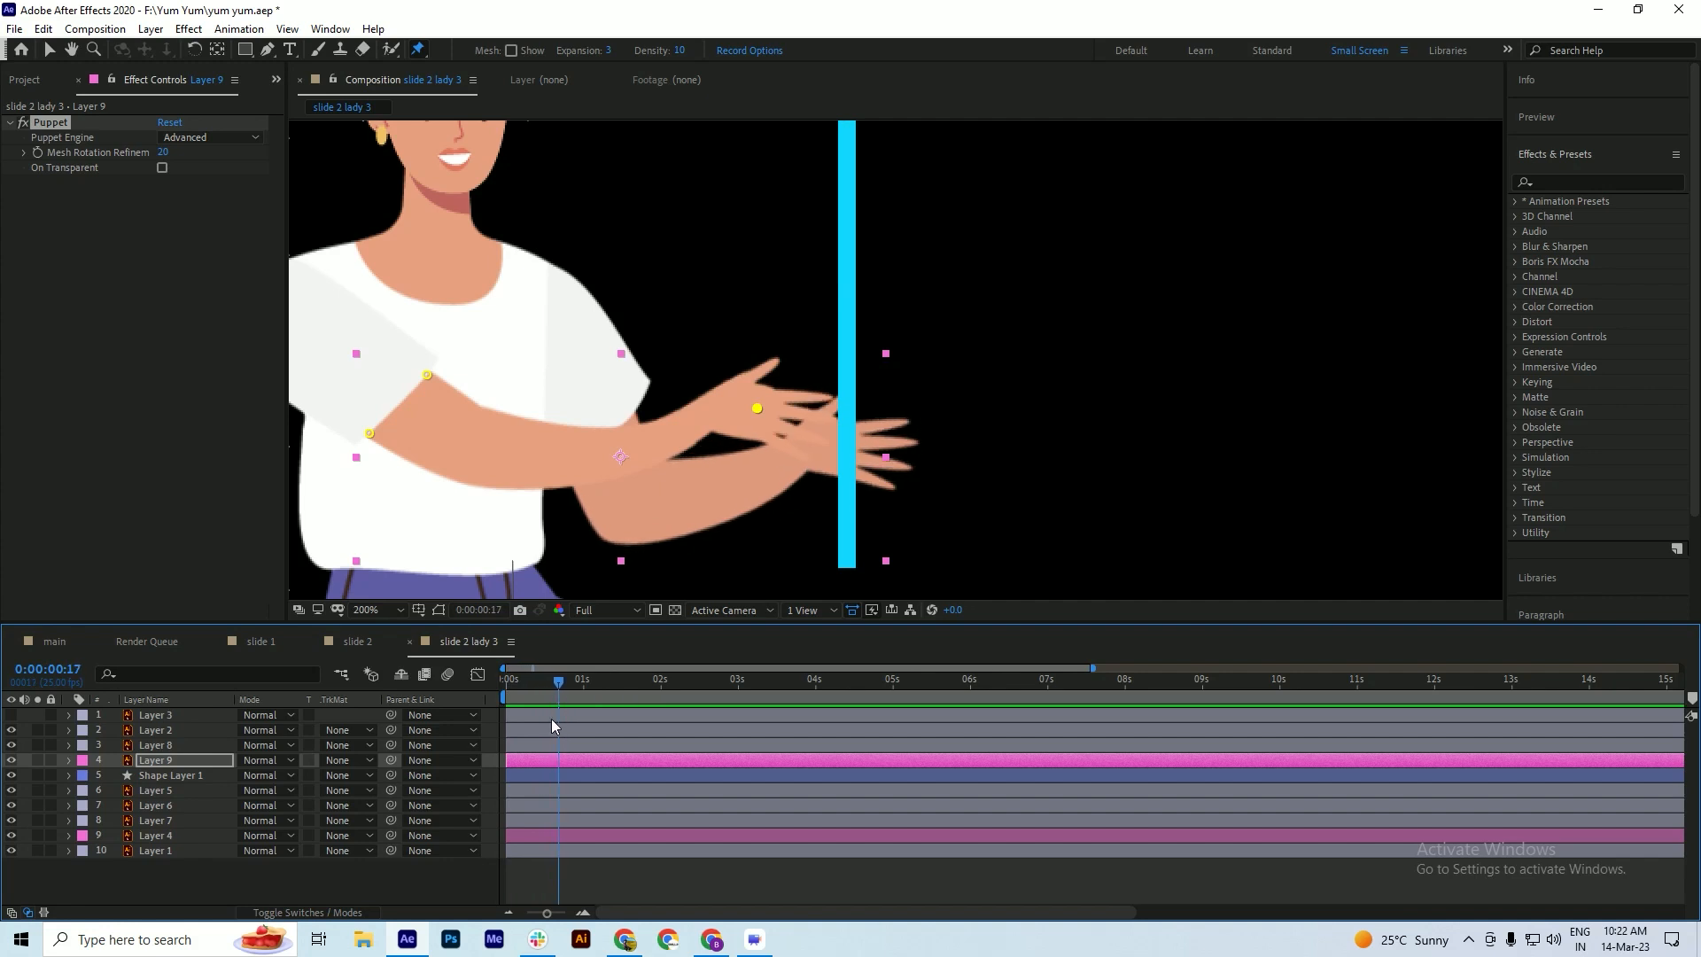
{"action": "key", "text": "u"}
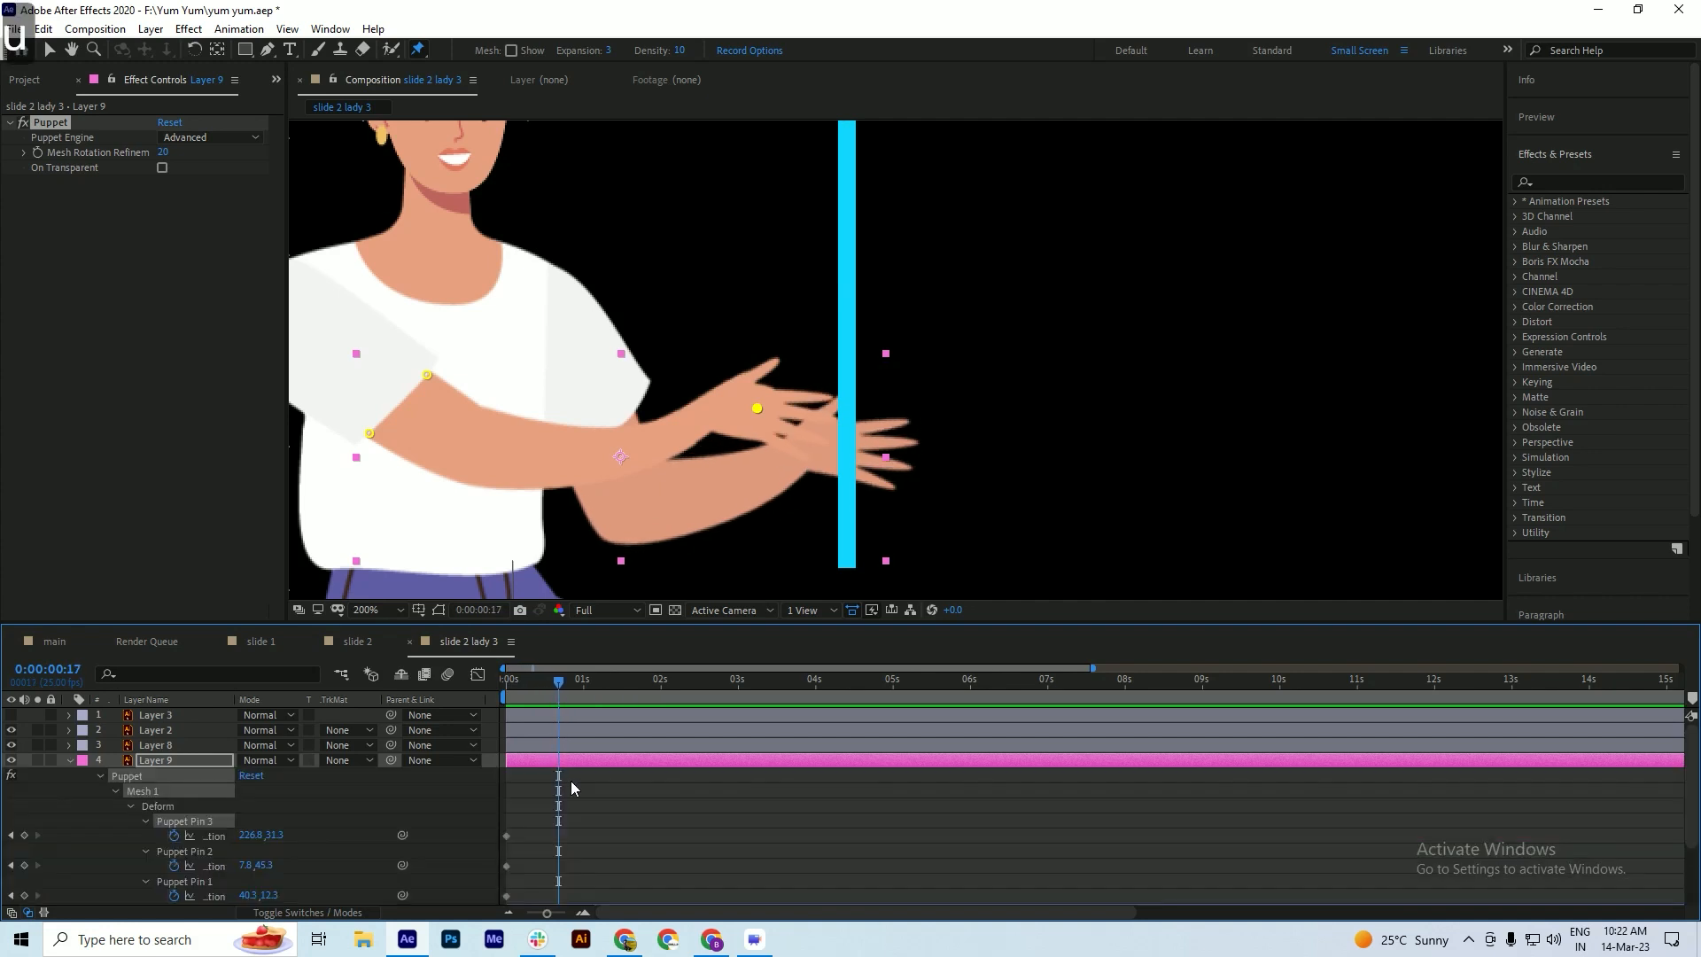
{"action": "scroll", "coordinate": [569, 780], "scroll_direction": "down", "scroll_amount": 3}
{"action": "left_click", "coordinate": [569, 880]}
{"action": "key", "text": "u"}
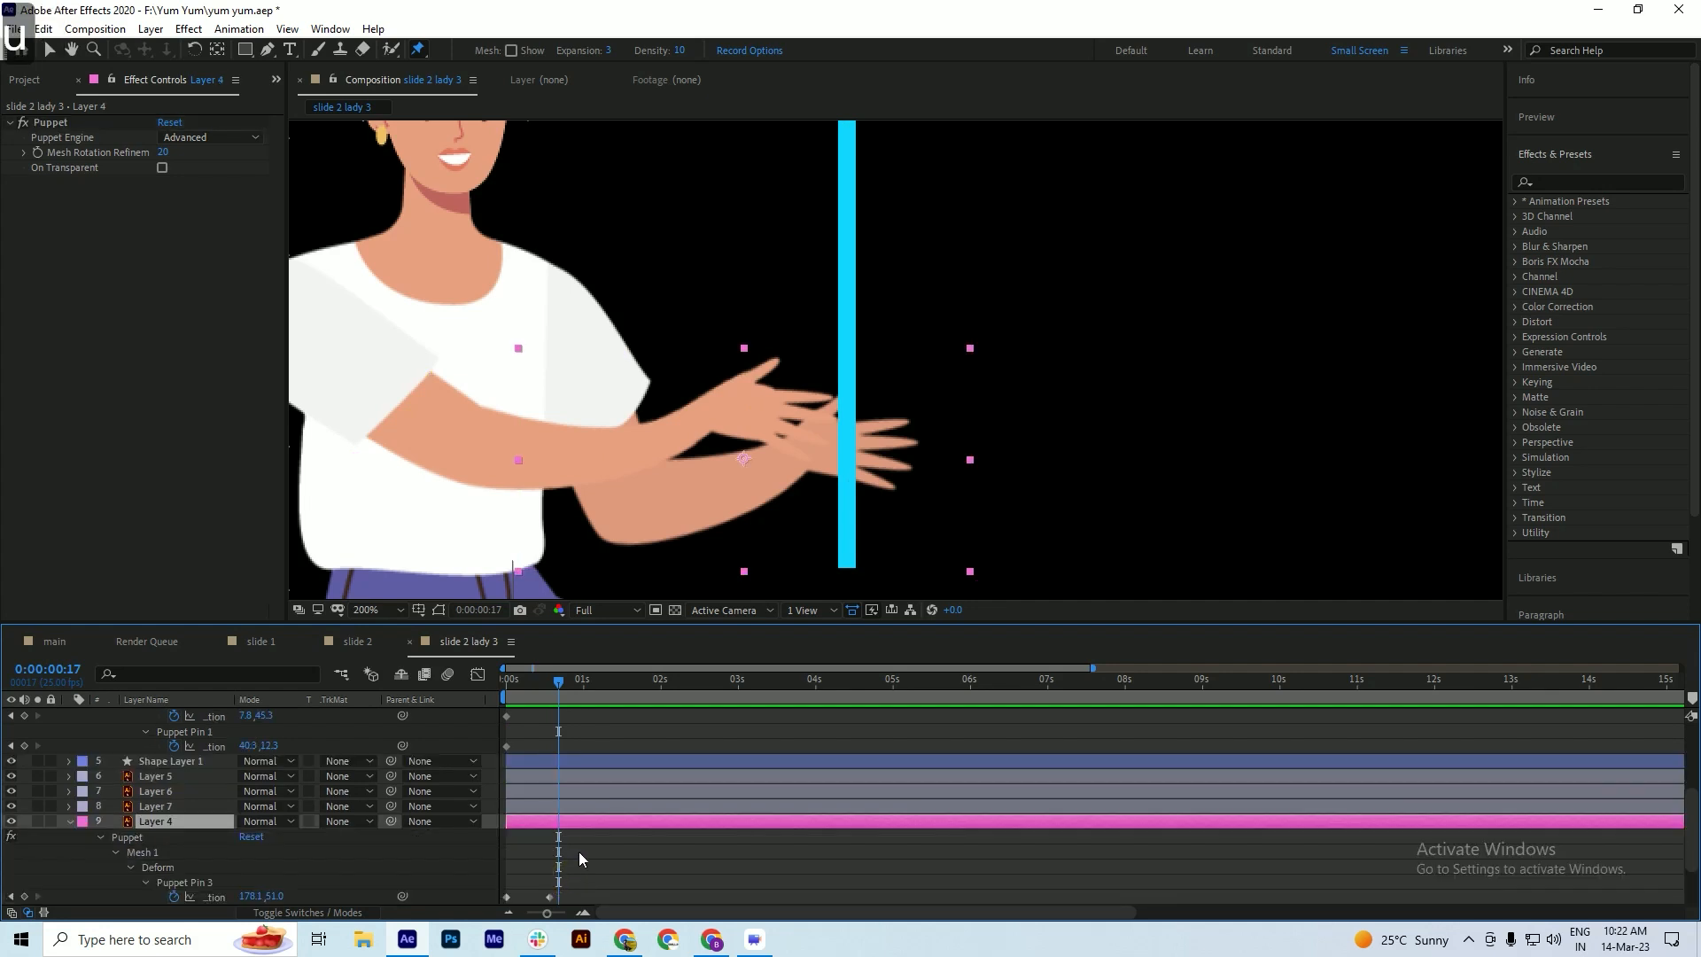
{"action": "scroll", "coordinate": [578, 852], "scroll_direction": "down", "scroll_amount": 3}
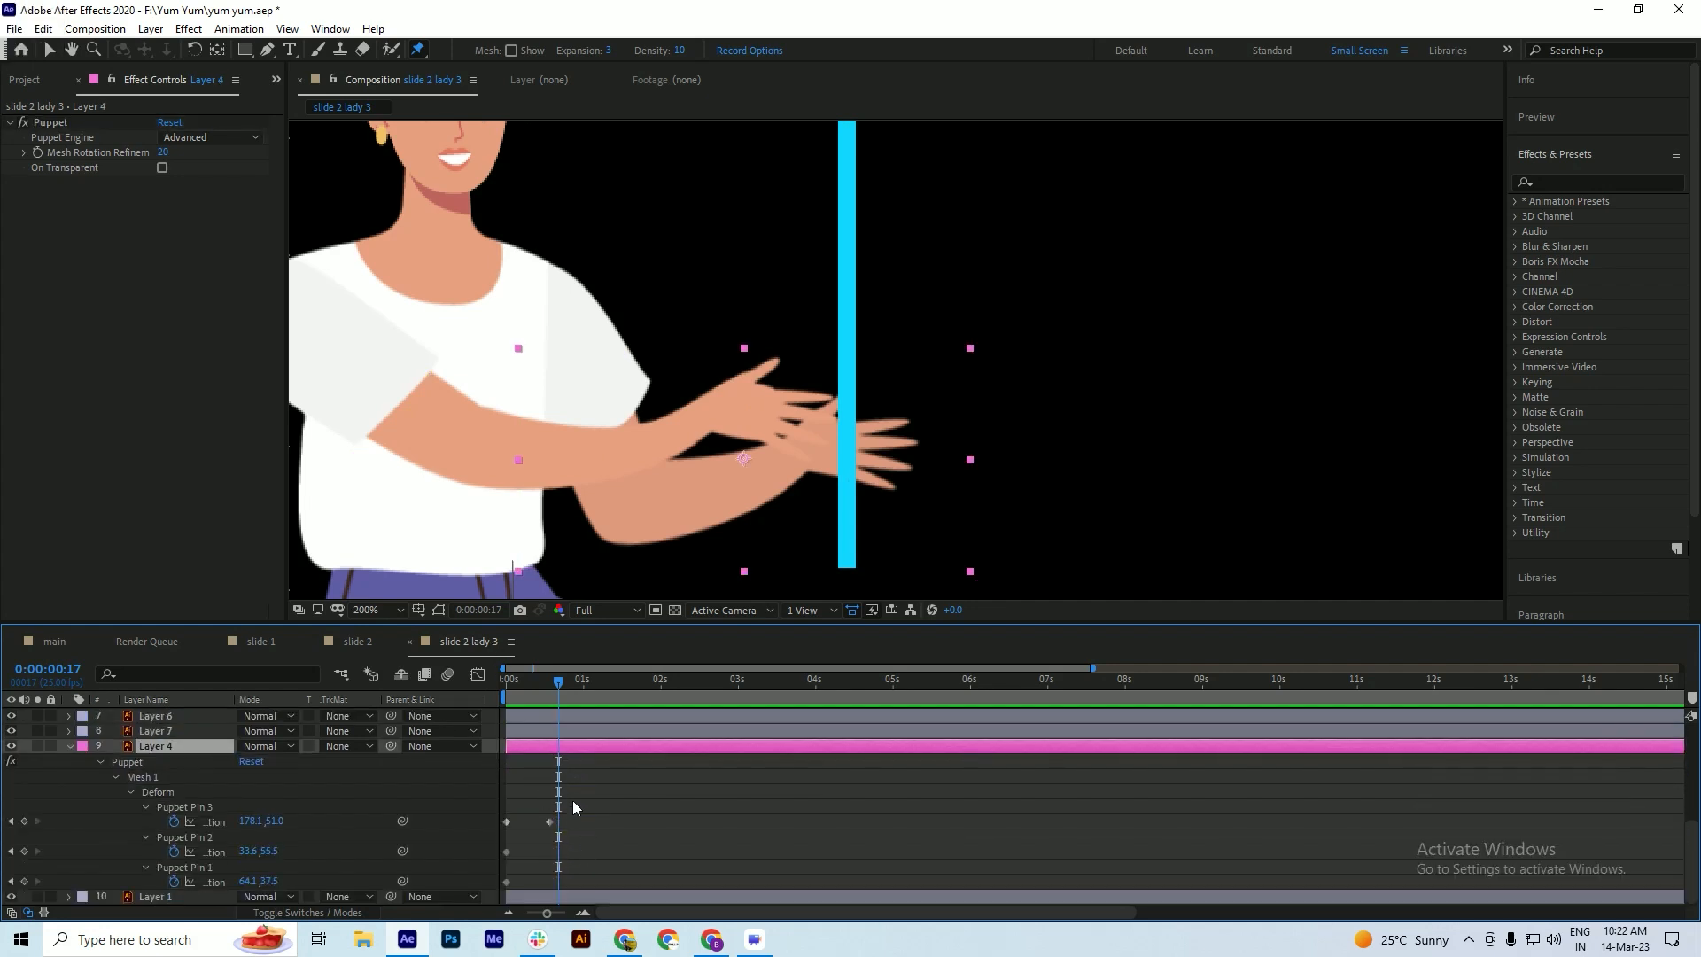
{"action": "scroll", "coordinate": [544, 794], "scroll_direction": "up", "scroll_amount": 3}
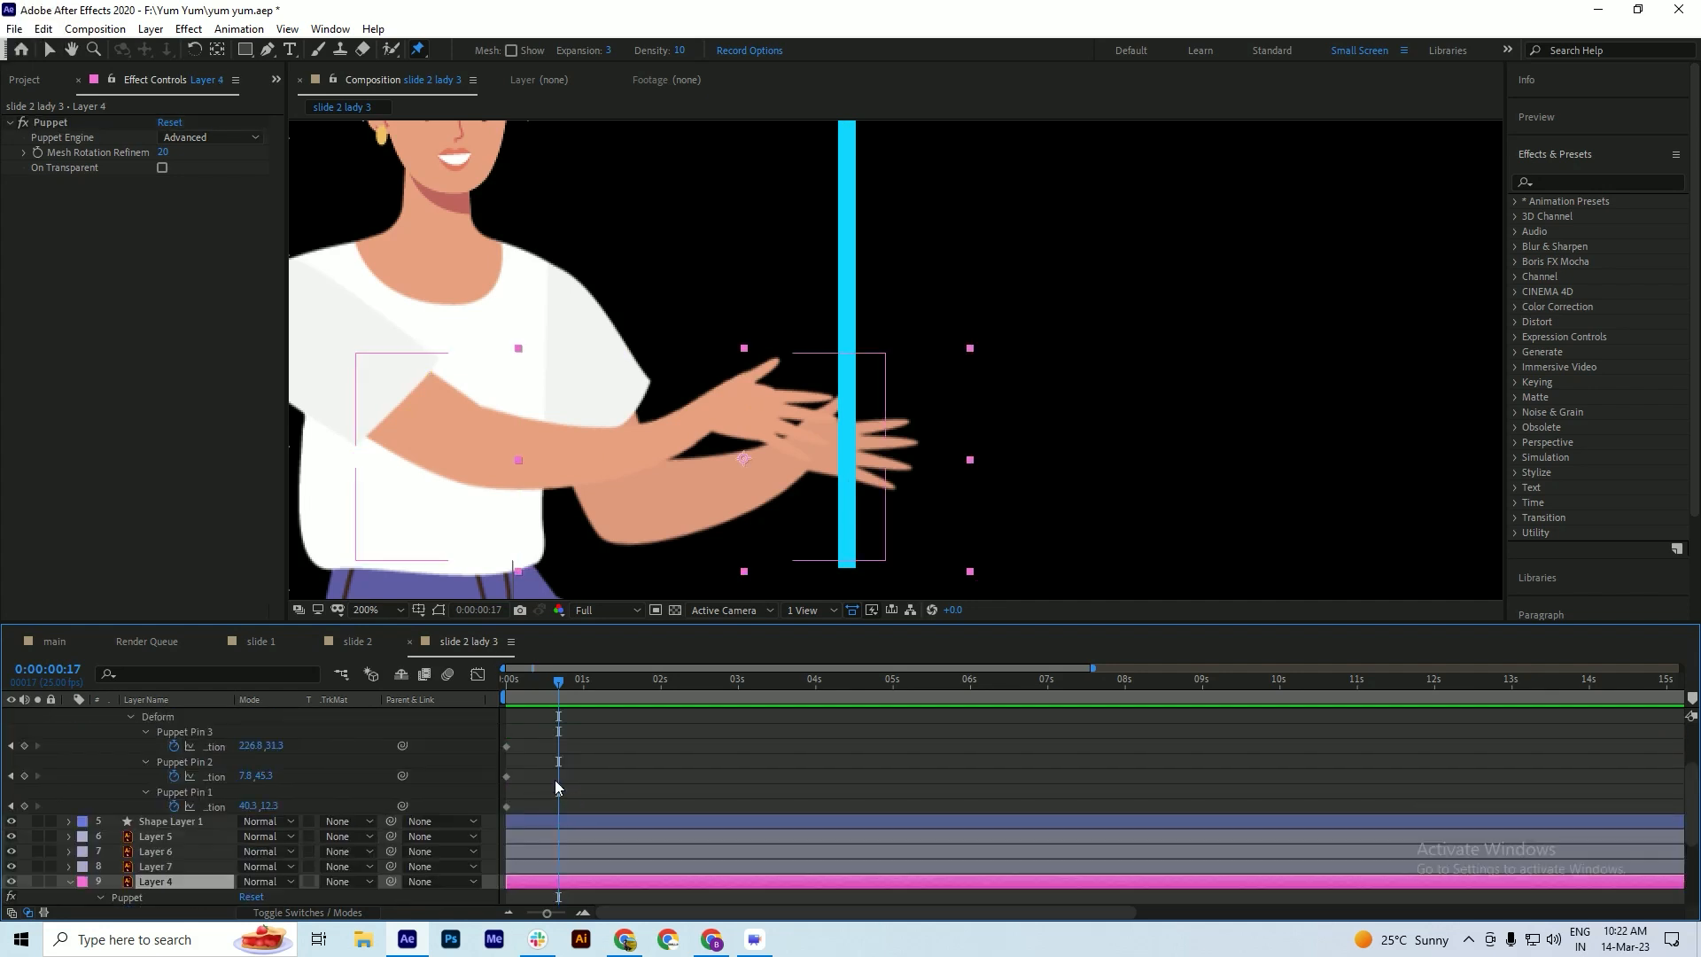
{"action": "scroll", "coordinate": [556, 783], "scroll_direction": "up", "scroll_amount": 2}
{"action": "left_click", "coordinate": [569, 760]}
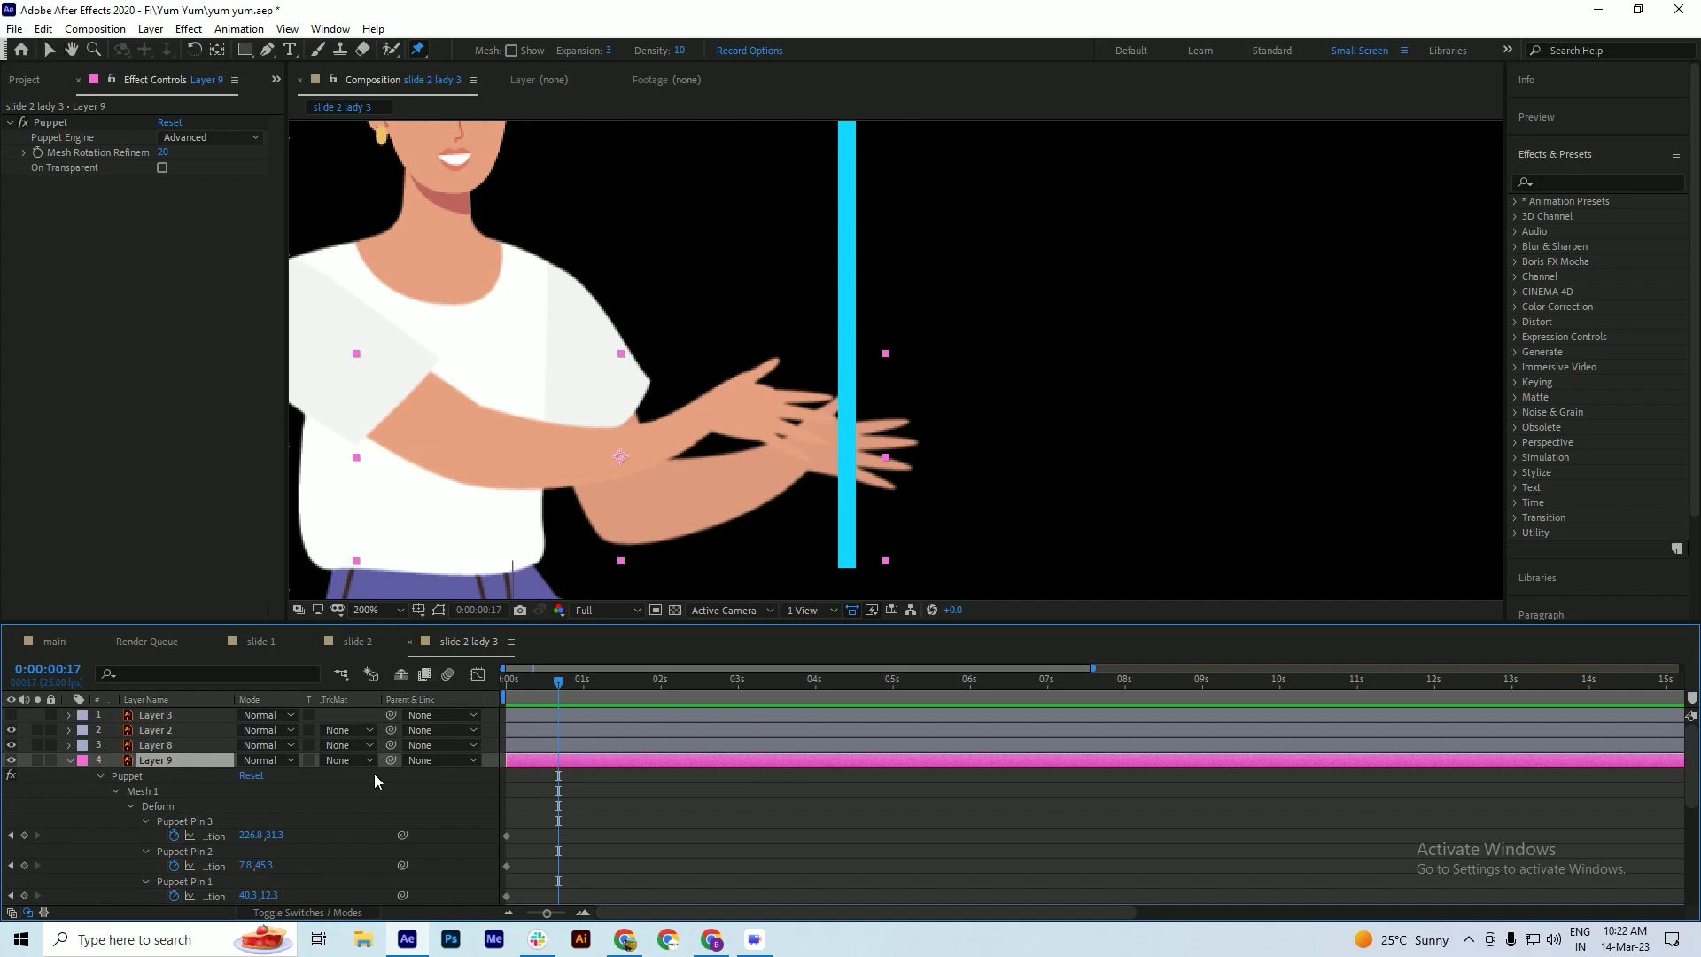
{"action": "left_click", "coordinate": [177, 822]}
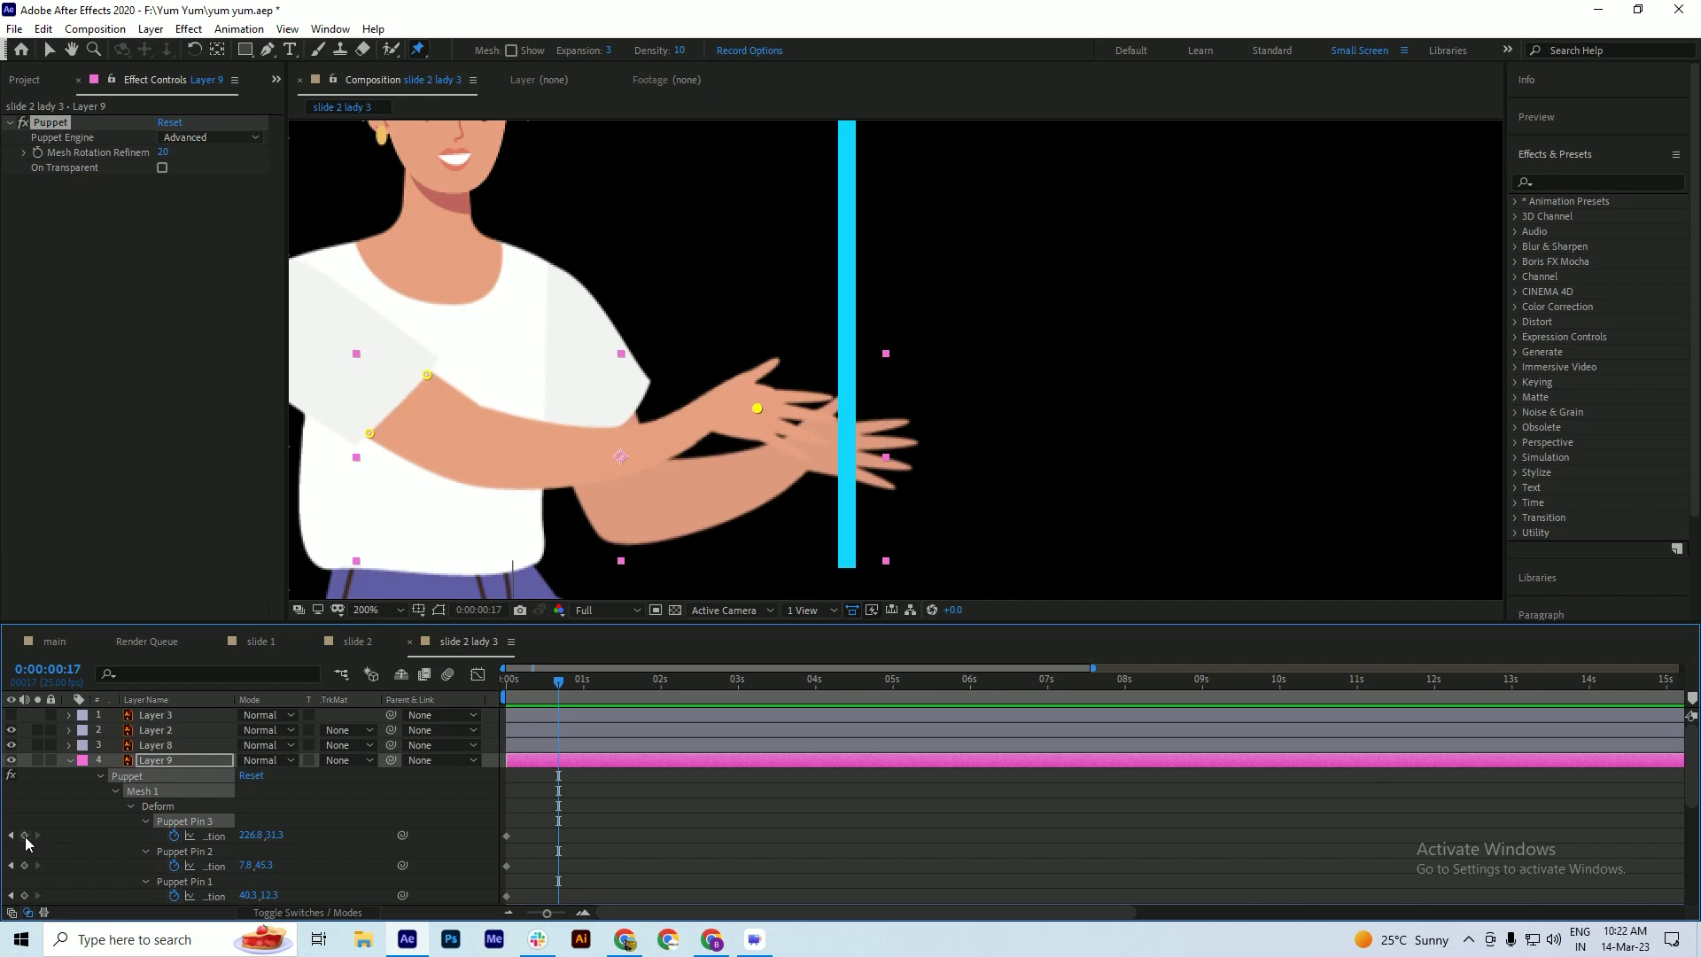
{"action": "left_click", "coordinate": [23, 835]}
- At 0:00:01:02, raise Layer 9's hand Puppet pin to the upper pole at about 263, -33, and save the project
{"action": "scroll", "coordinate": [589, 720], "scroll_direction": "down", "scroll_amount": 3}
{"action": "left_click_drag", "start_coordinate": [567, 687], "coordinate": [592, 694]}
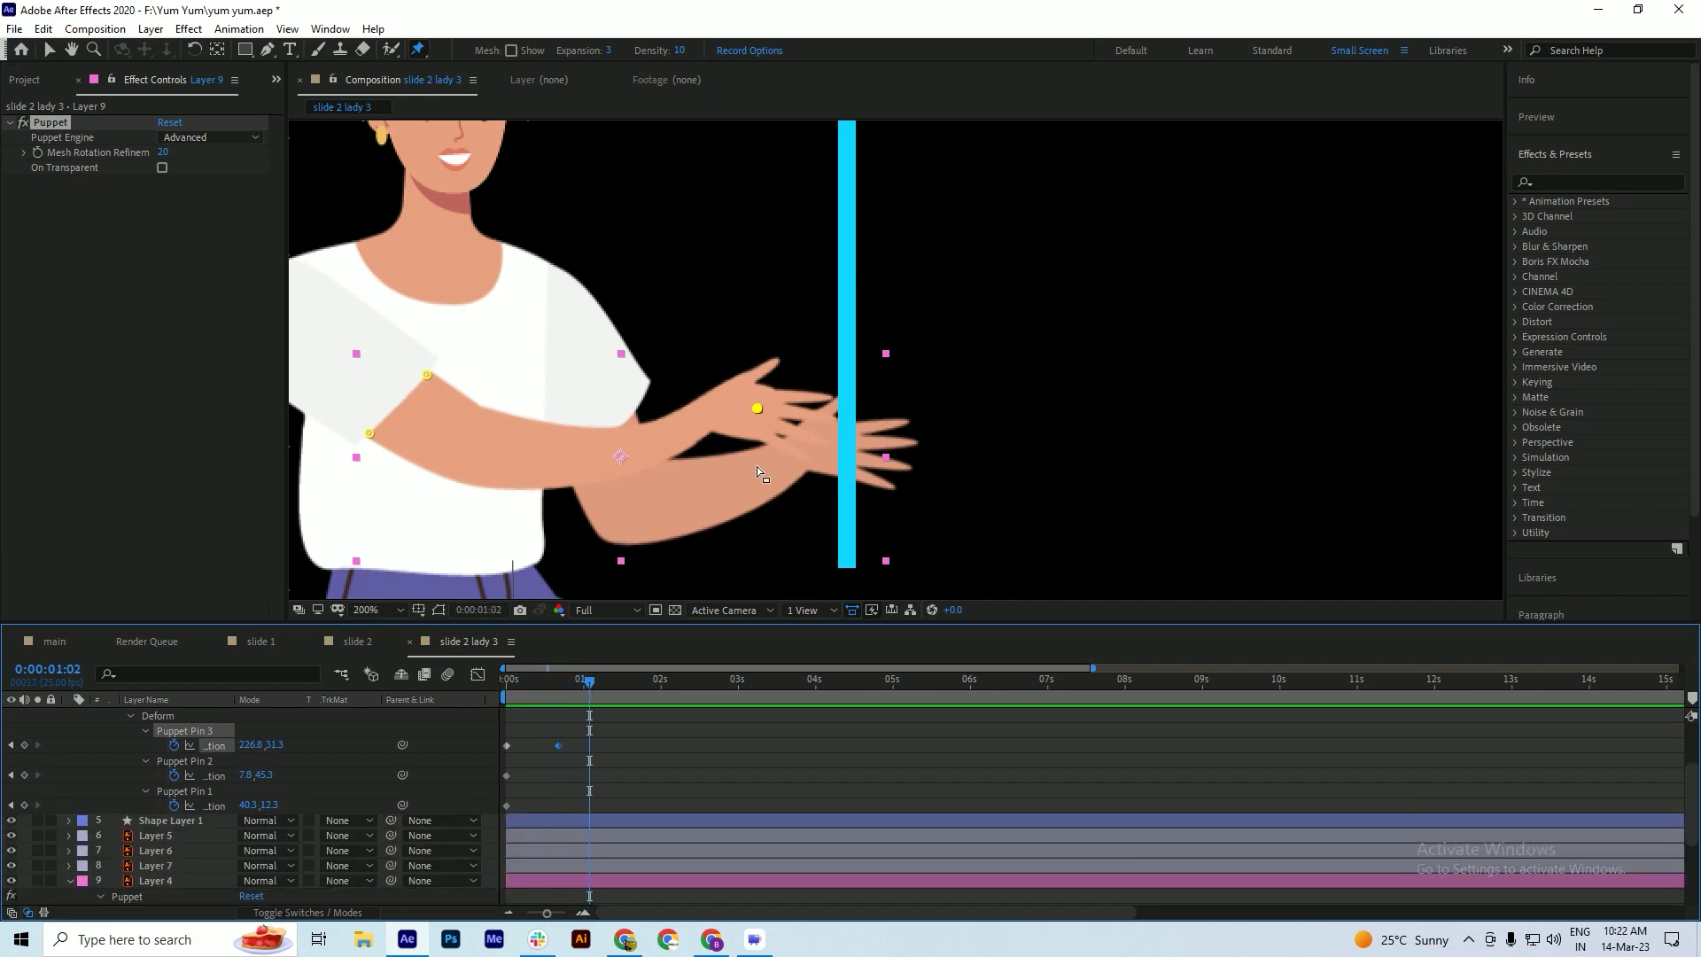
{"action": "left_click_drag", "start_coordinate": [819, 306], "coordinate": [825, 295]}
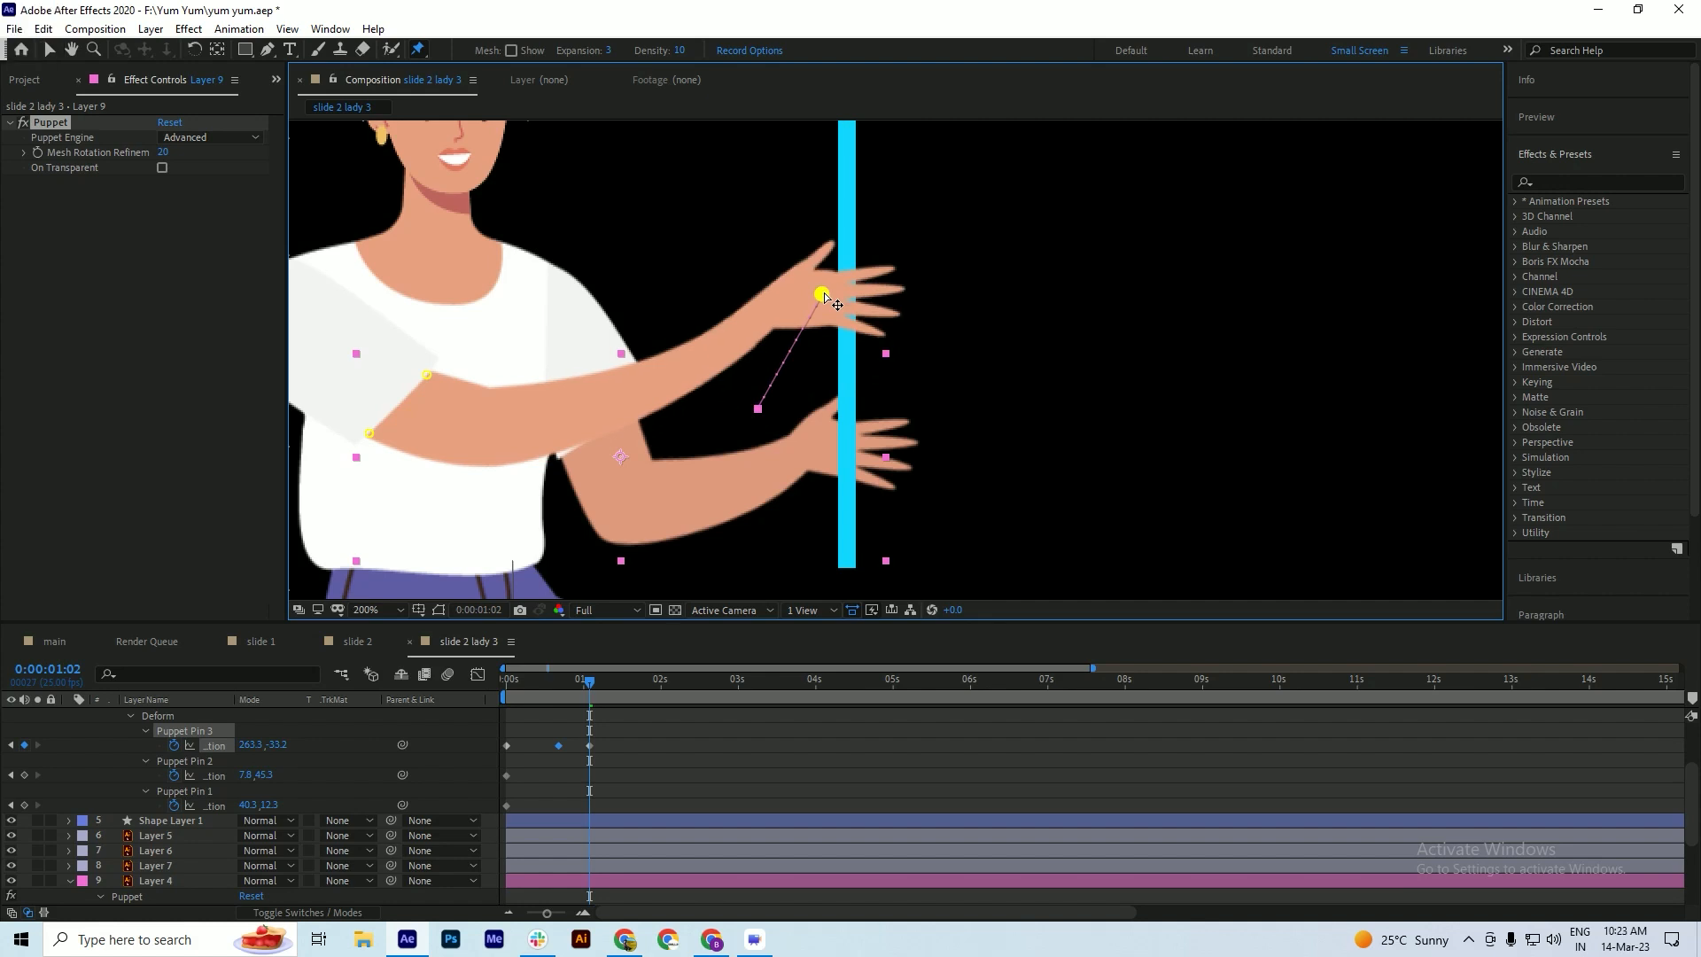
{"action": "key", "text": "ctrl+s"}
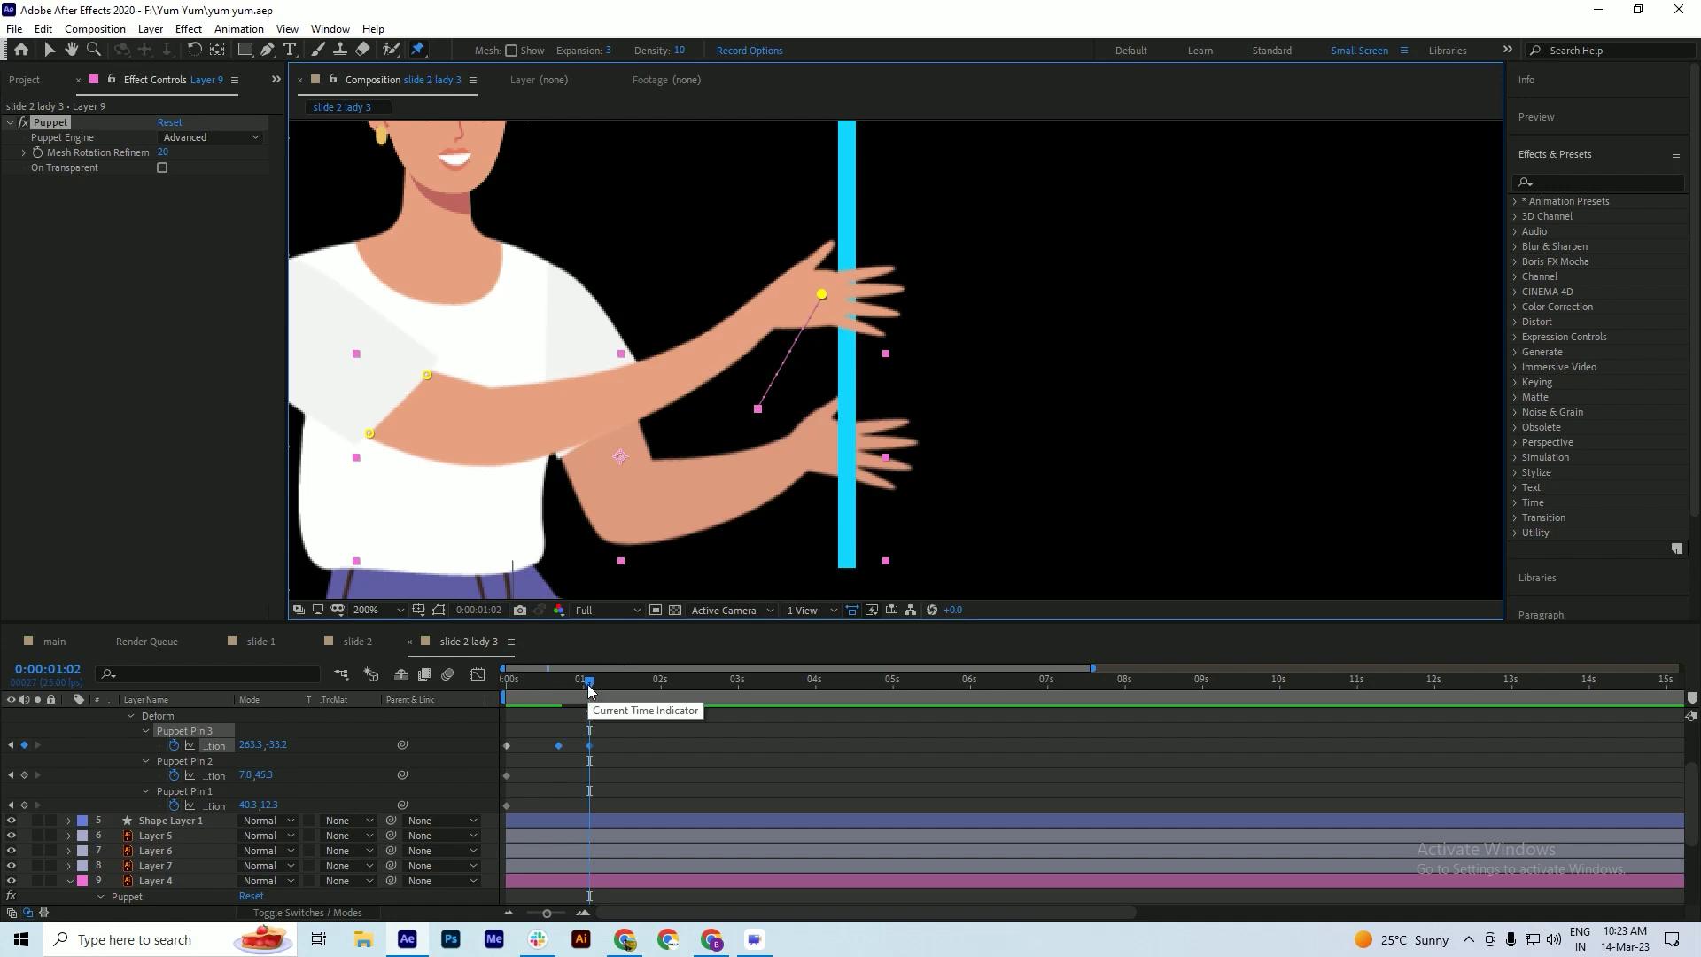
- Copy Layer 9's Puppet Pin 3 keyframe from 0:00:01:02 to 0:00:01:06 to hold the raised hand
{"action": "left_click_drag", "start_coordinate": [590, 691], "coordinate": [596, 691]}
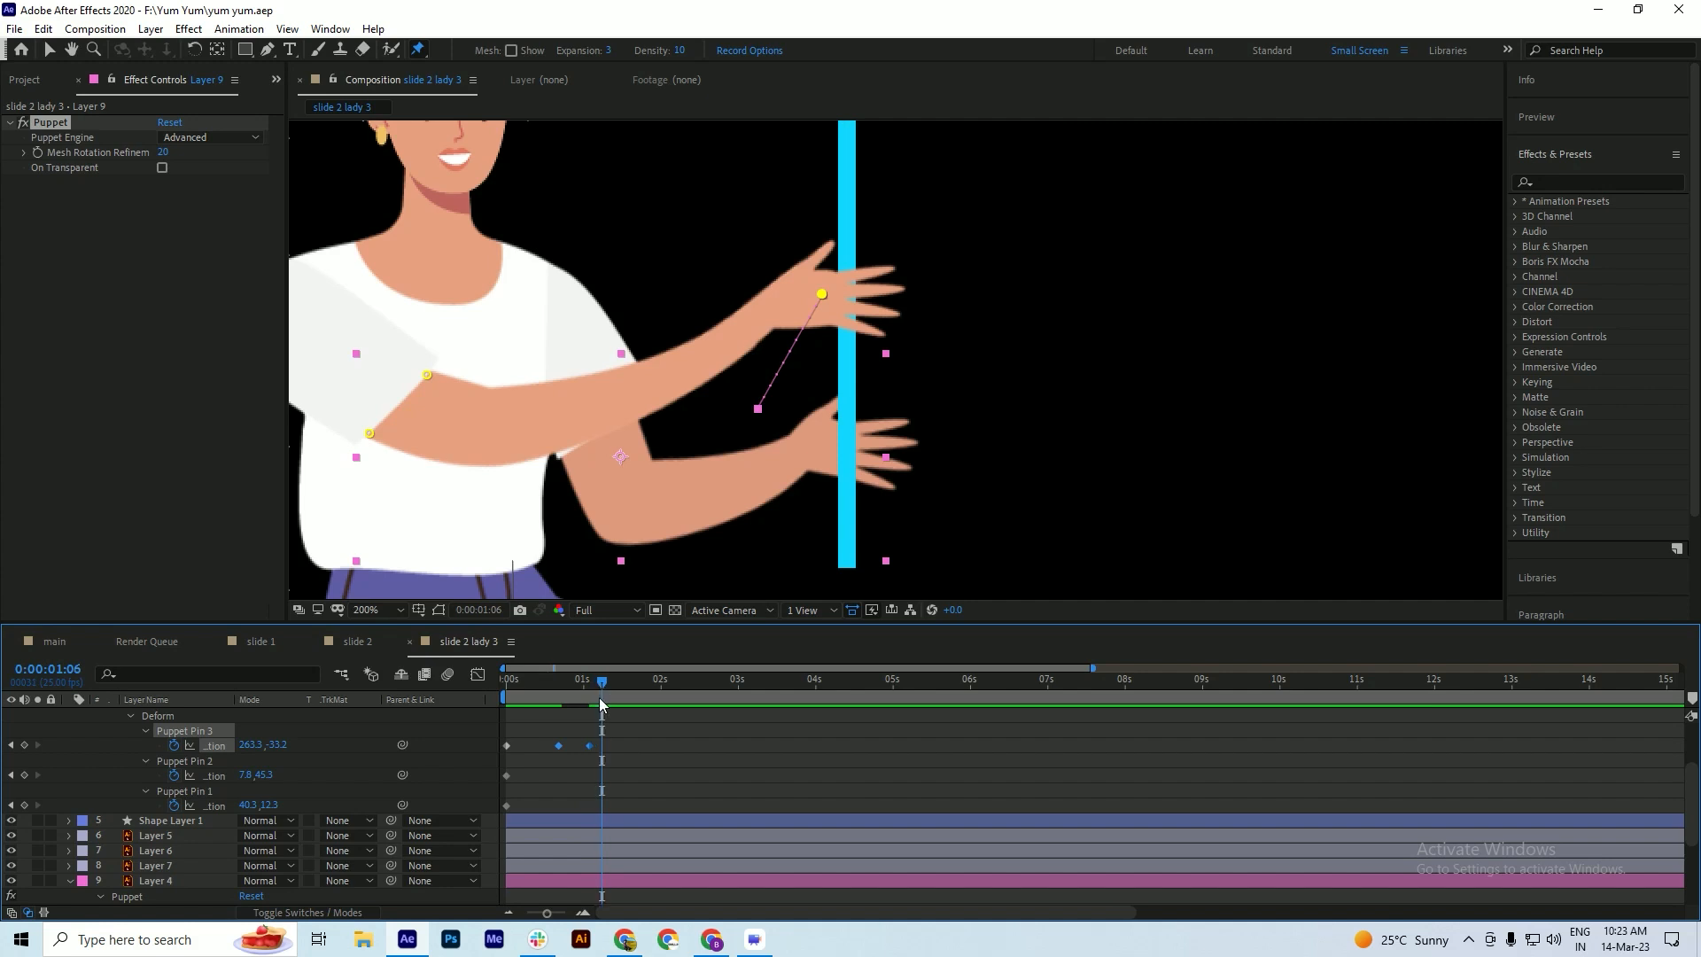
{"action": "left_click", "coordinate": [584, 736]}
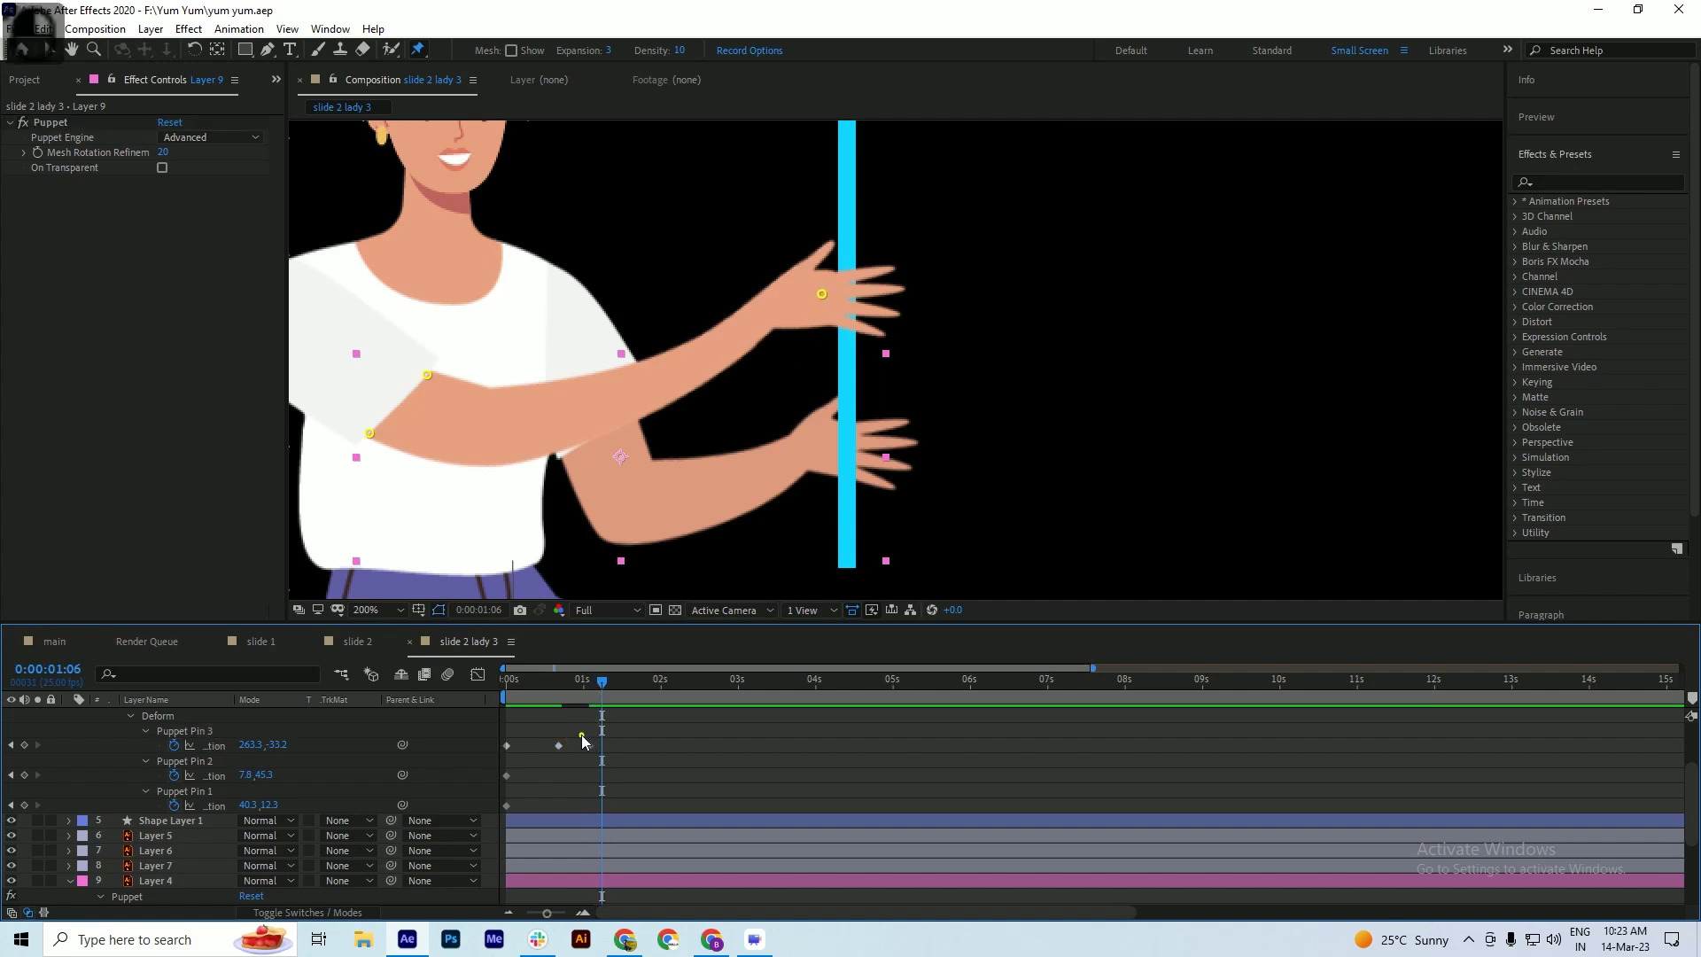
{"action": "left_click_drag", "start_coordinate": [581, 736], "coordinate": [592, 762]}
{"action": "key", "text": "ctrl+v"}
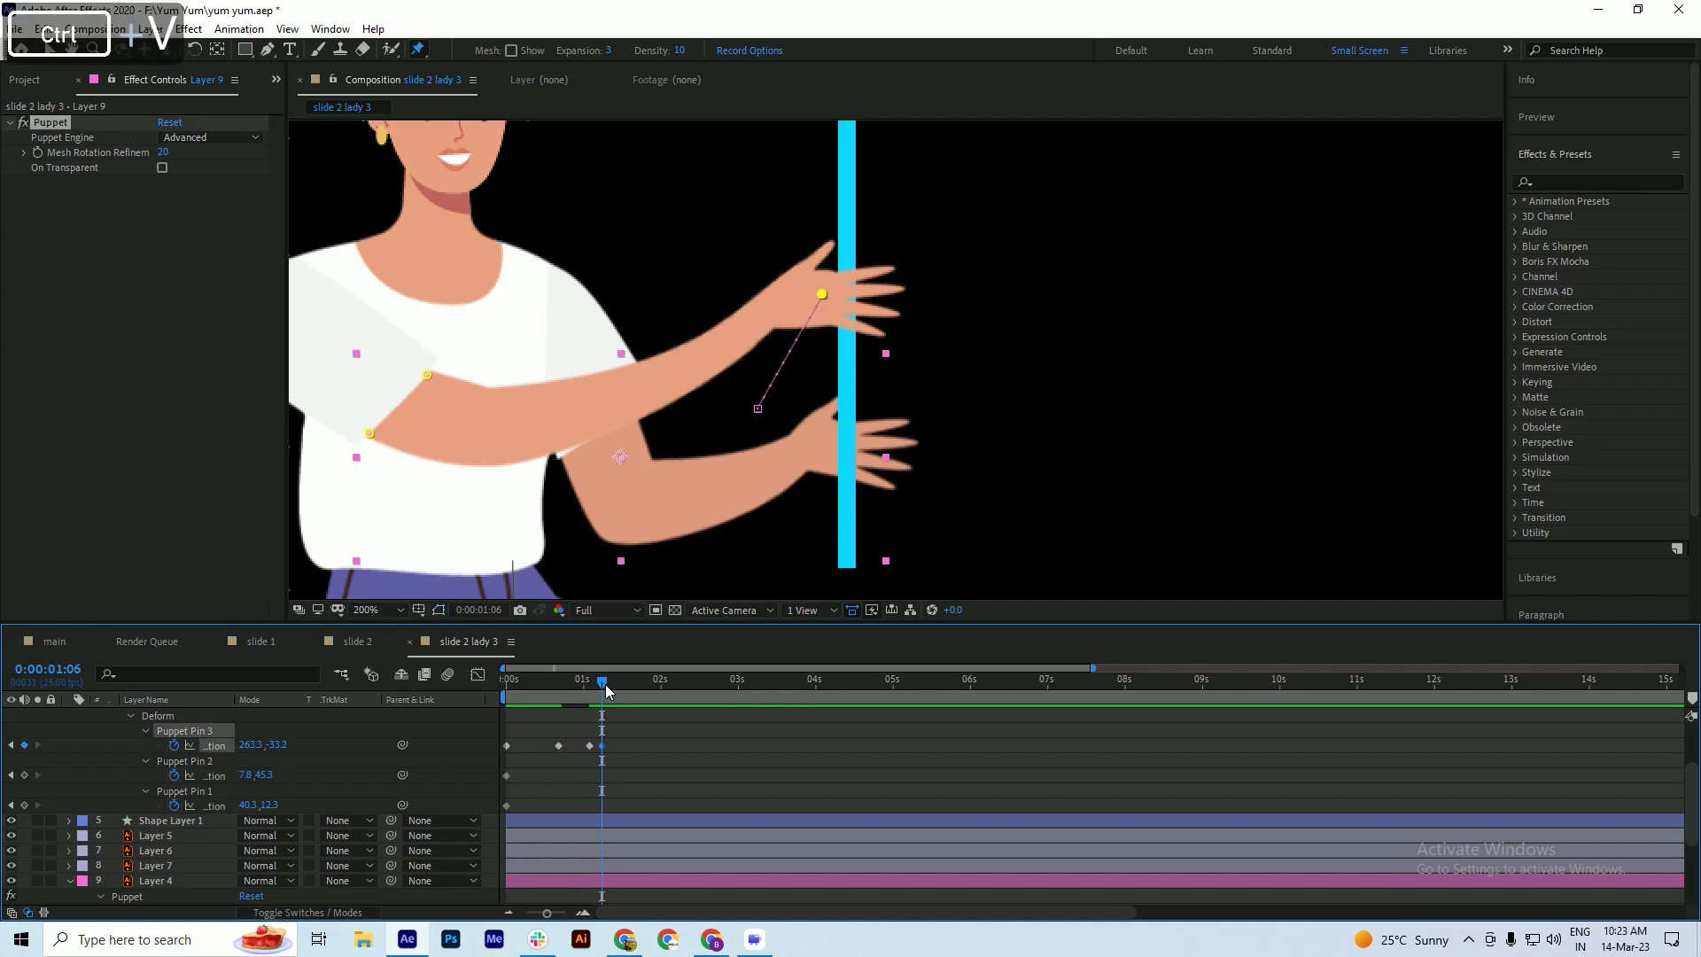
- At 0:00:01:15, lower Layer 9's hand Puppet pin along the pole to about 267, 44 and preview the animation from the start
{"action": "left_click", "coordinate": [604, 687]}
{"action": "left_click_drag", "start_coordinate": [617, 690], "coordinate": [628, 693]}
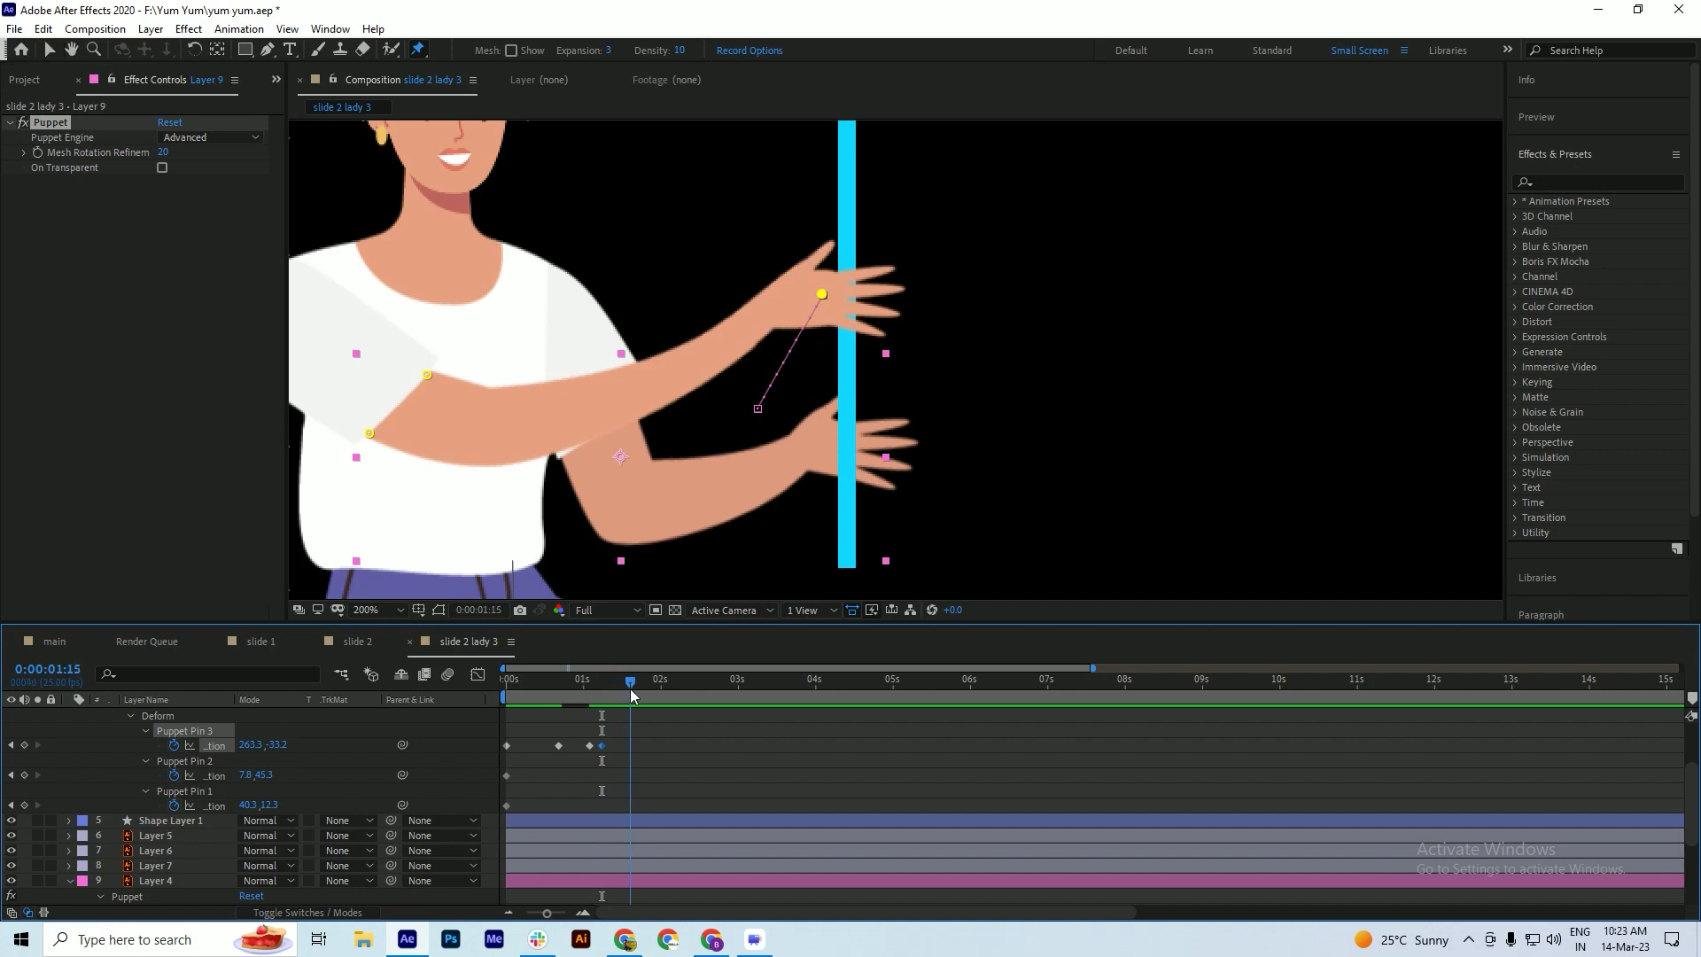
{"action": "left_click_drag", "start_coordinate": [827, 299], "coordinate": [830, 439]}
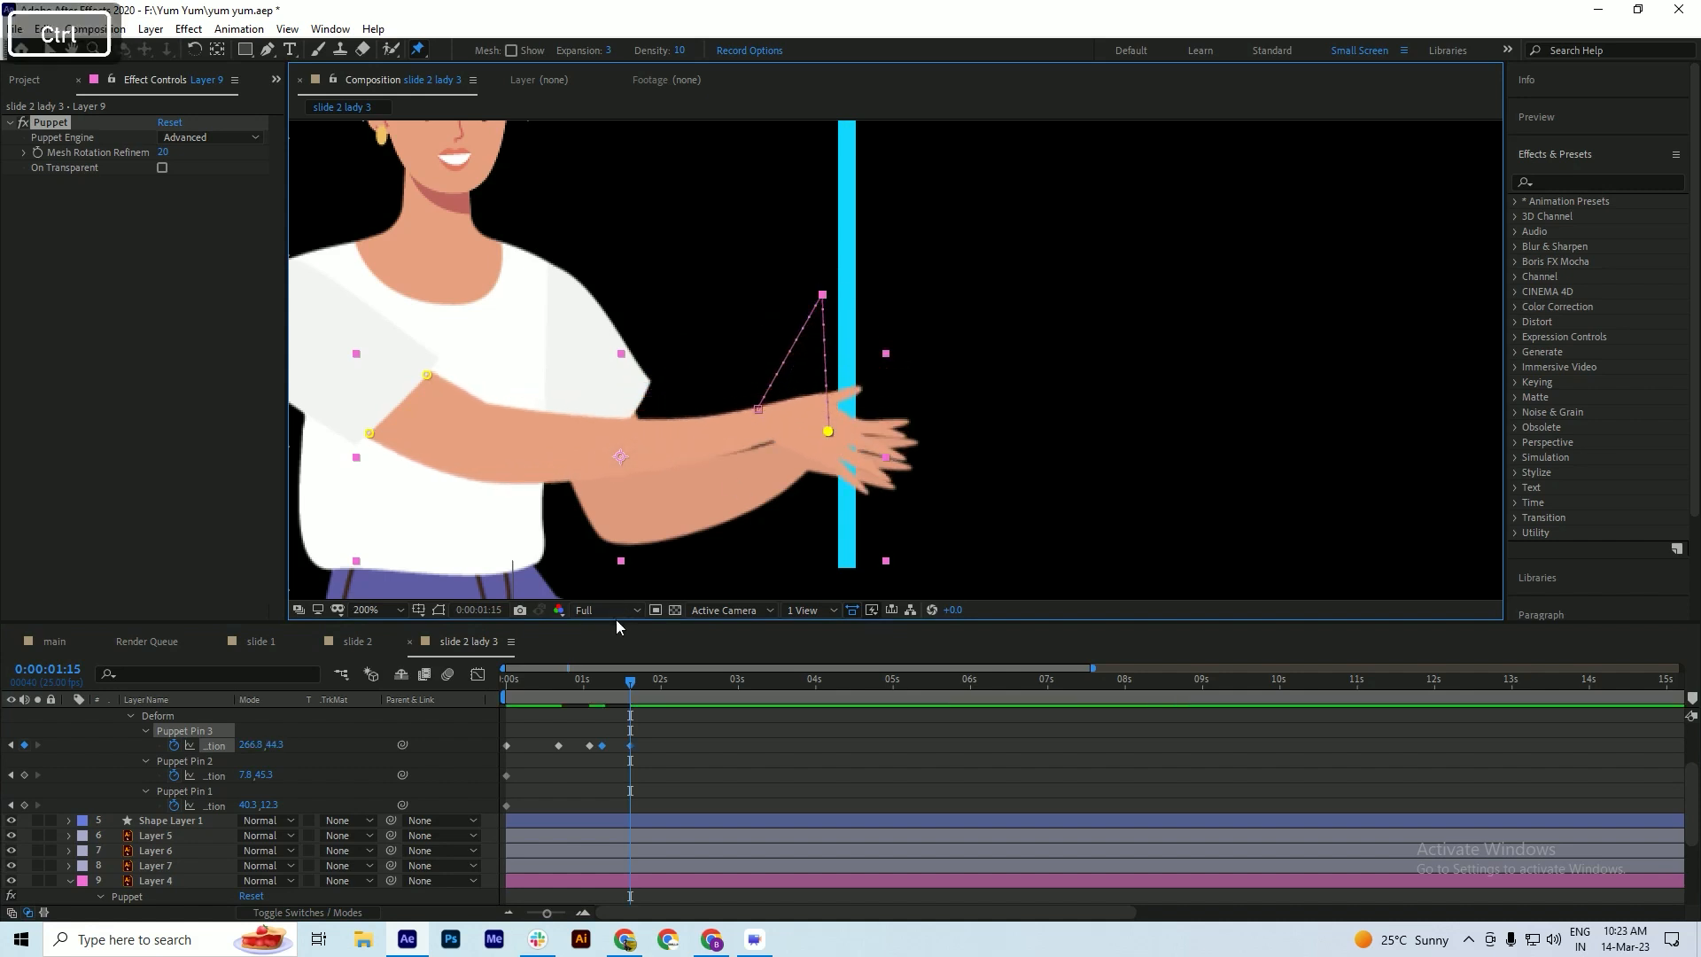
{"action": "left_click_drag", "start_coordinate": [588, 689], "coordinate": [529, 709]}
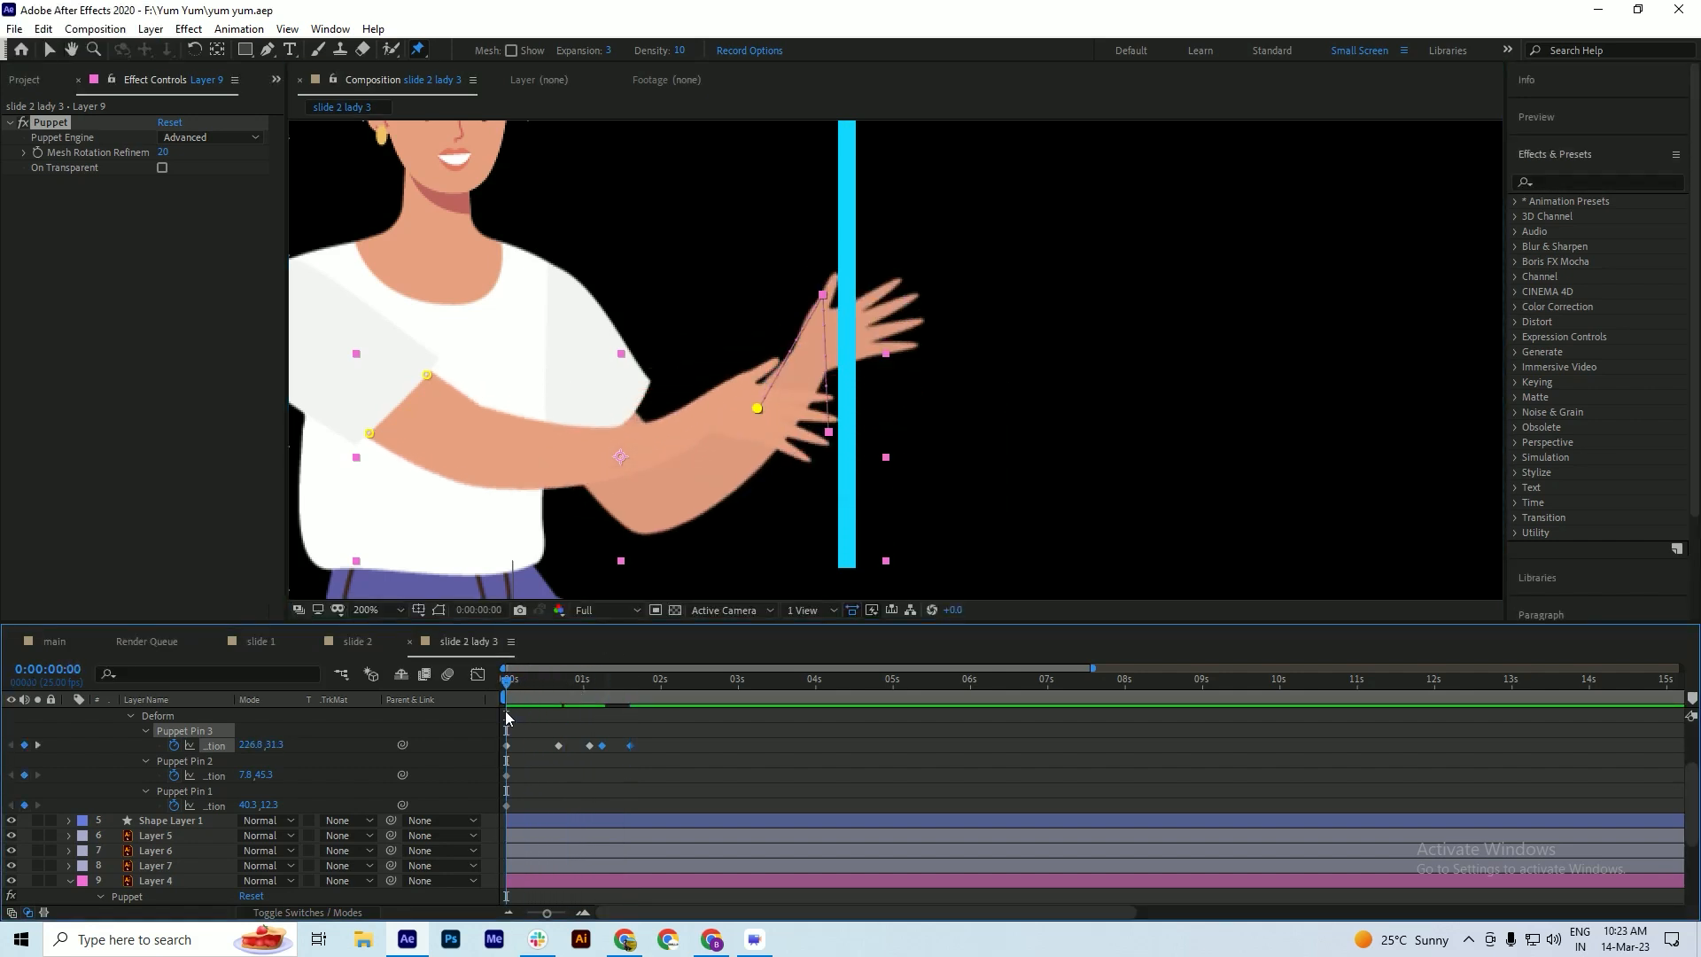
{"action": "key", "text": "space"}
{"action": "key", "text": "space"}
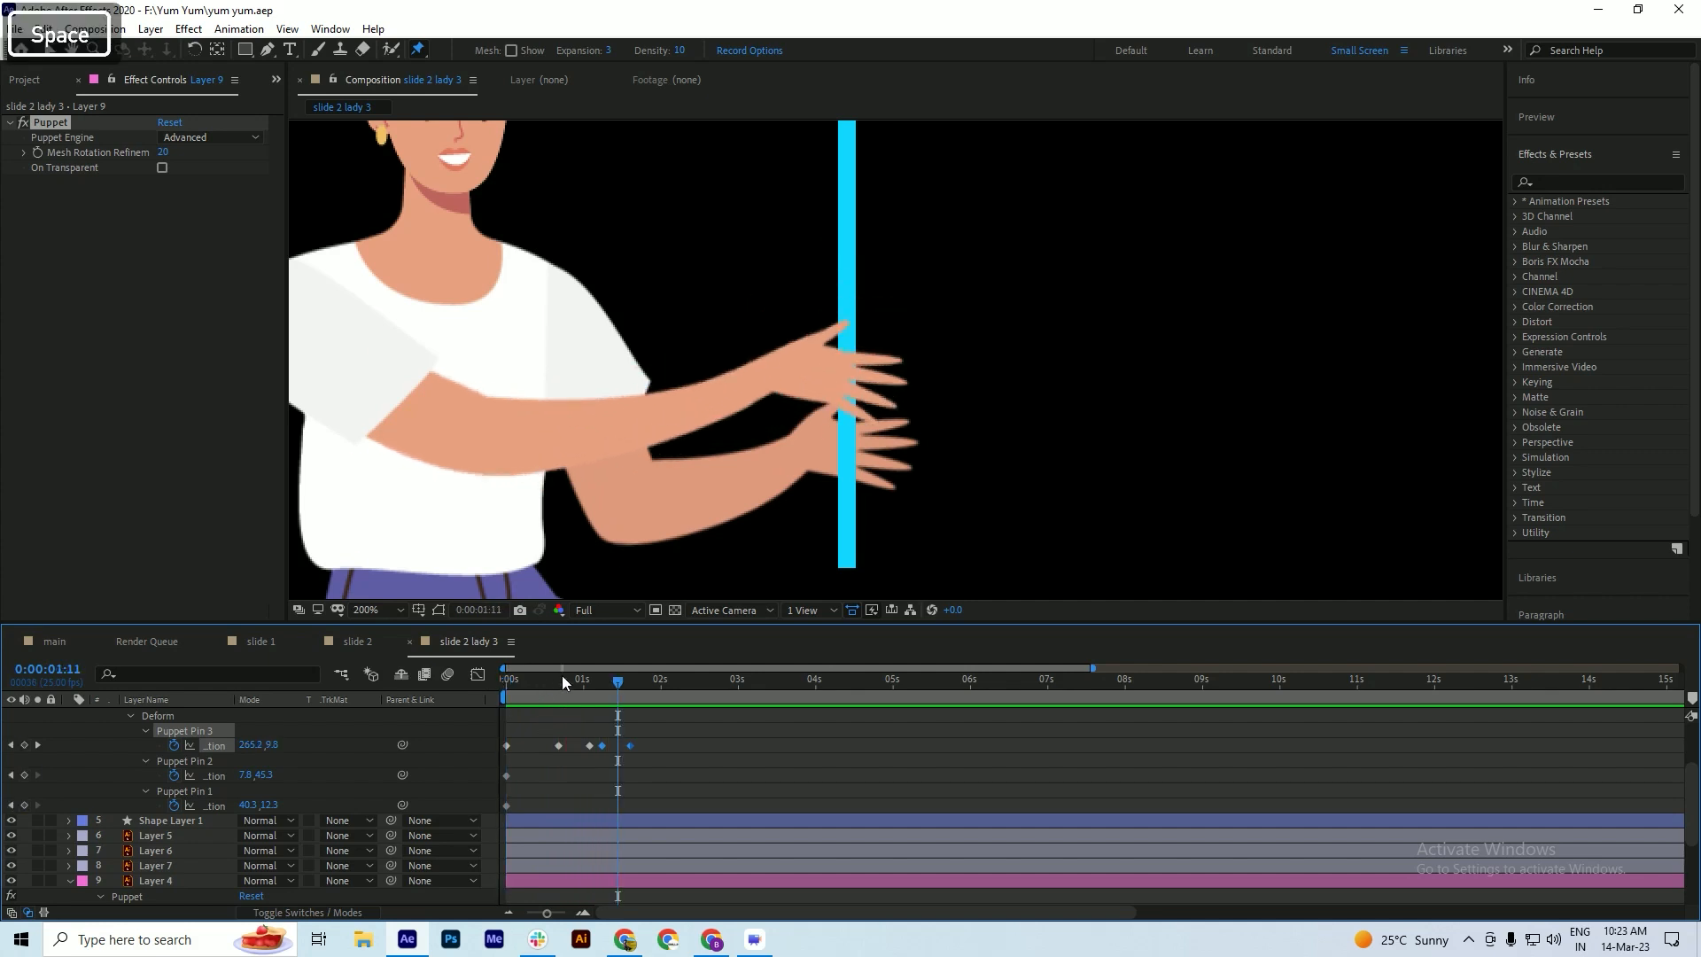
- Copy Layer 4's Puppet Pin 3 keyframe from 0:00:00:14 to 0:00:01:02 to hold the rear hand on the lower pole
{"action": "left_click_drag", "start_coordinate": [562, 679], "coordinate": [590, 701]}
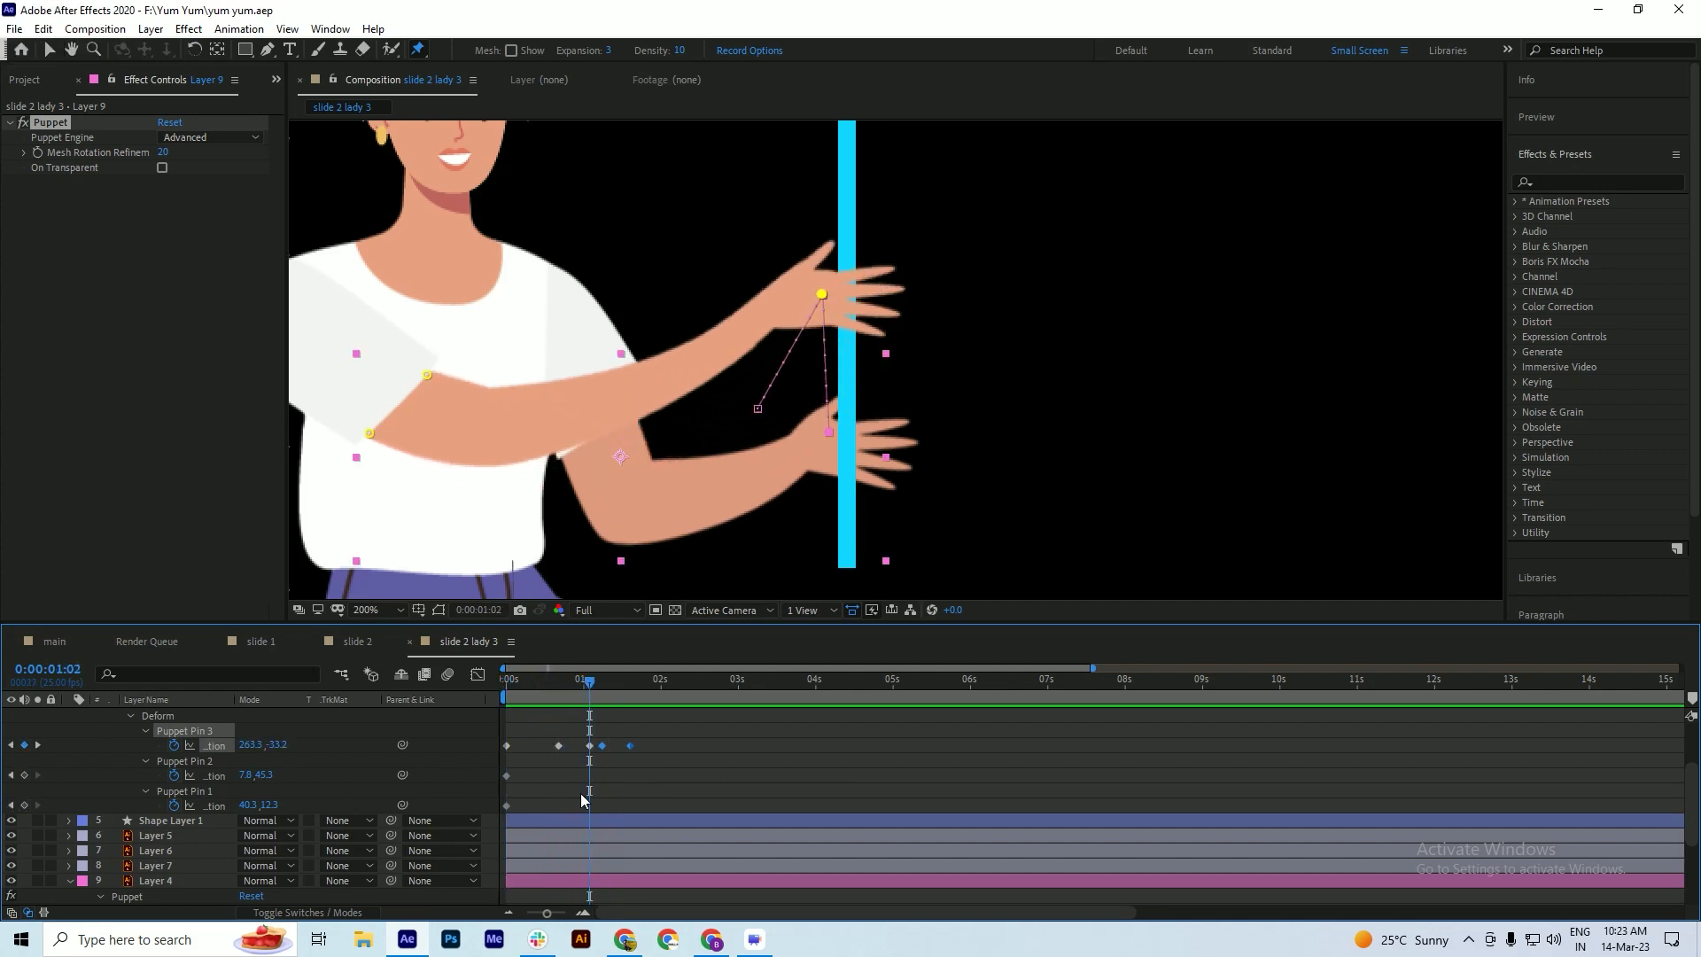
{"action": "scroll", "coordinate": [599, 805], "scroll_direction": "down", "scroll_amount": 5}
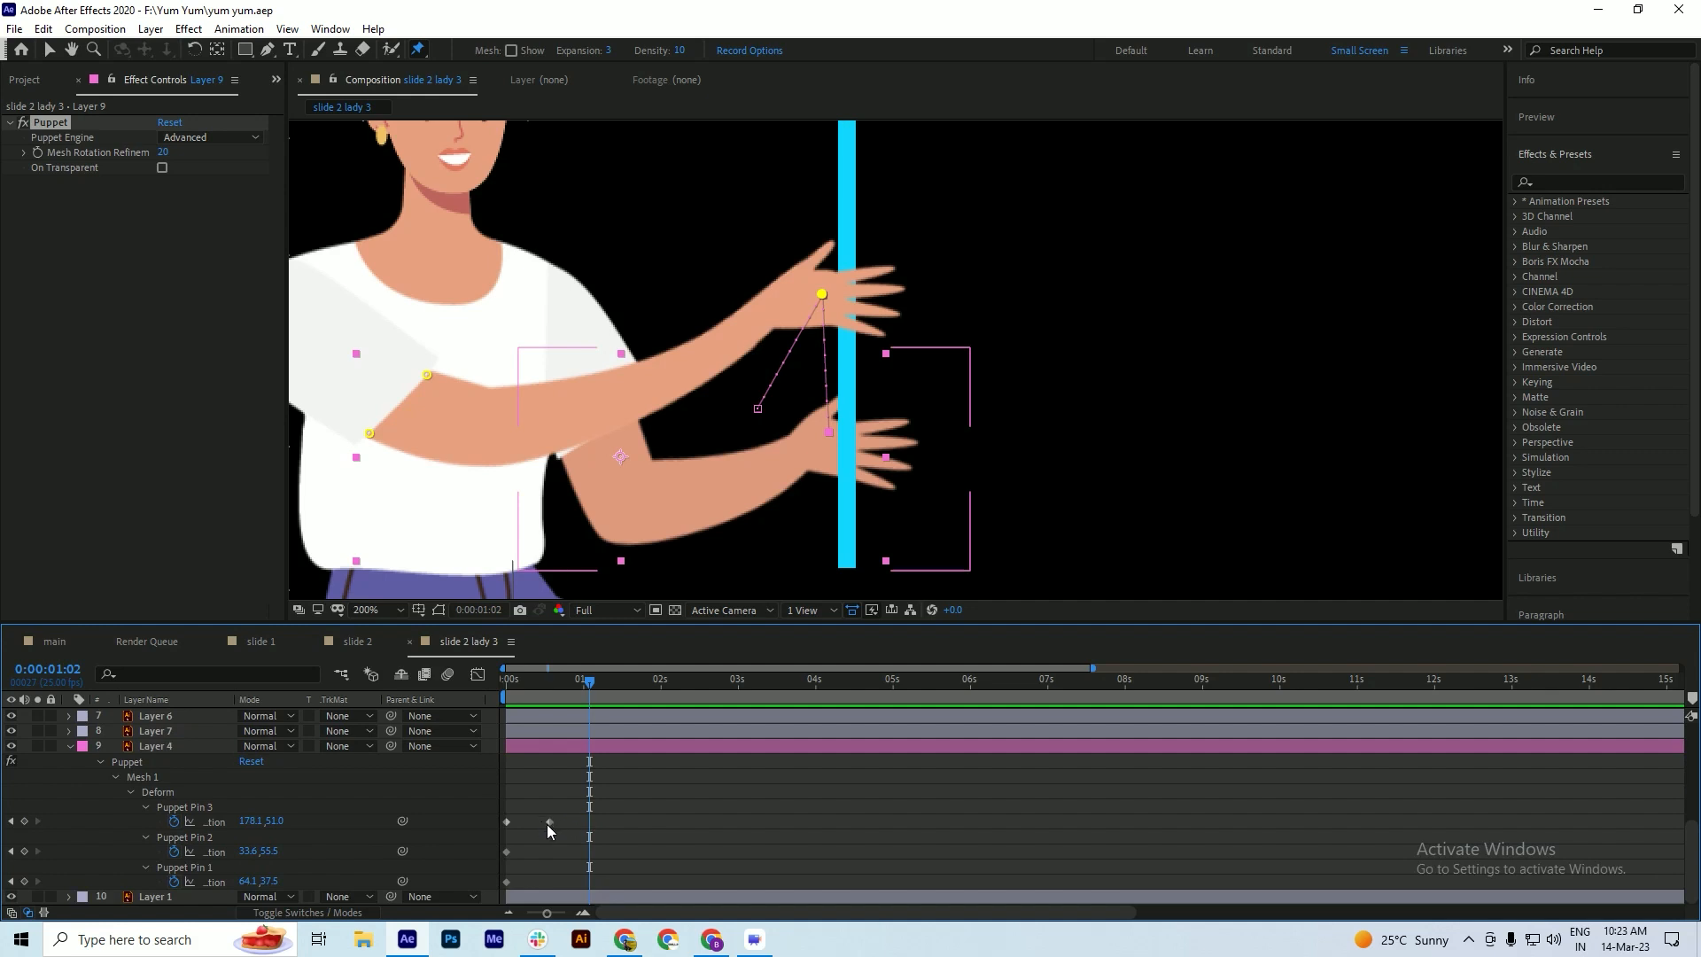
{"action": "left_click", "coordinate": [546, 823]}
{"action": "key", "text": "ctrl+c"}
{"action": "key", "text": "ctrl+v"}
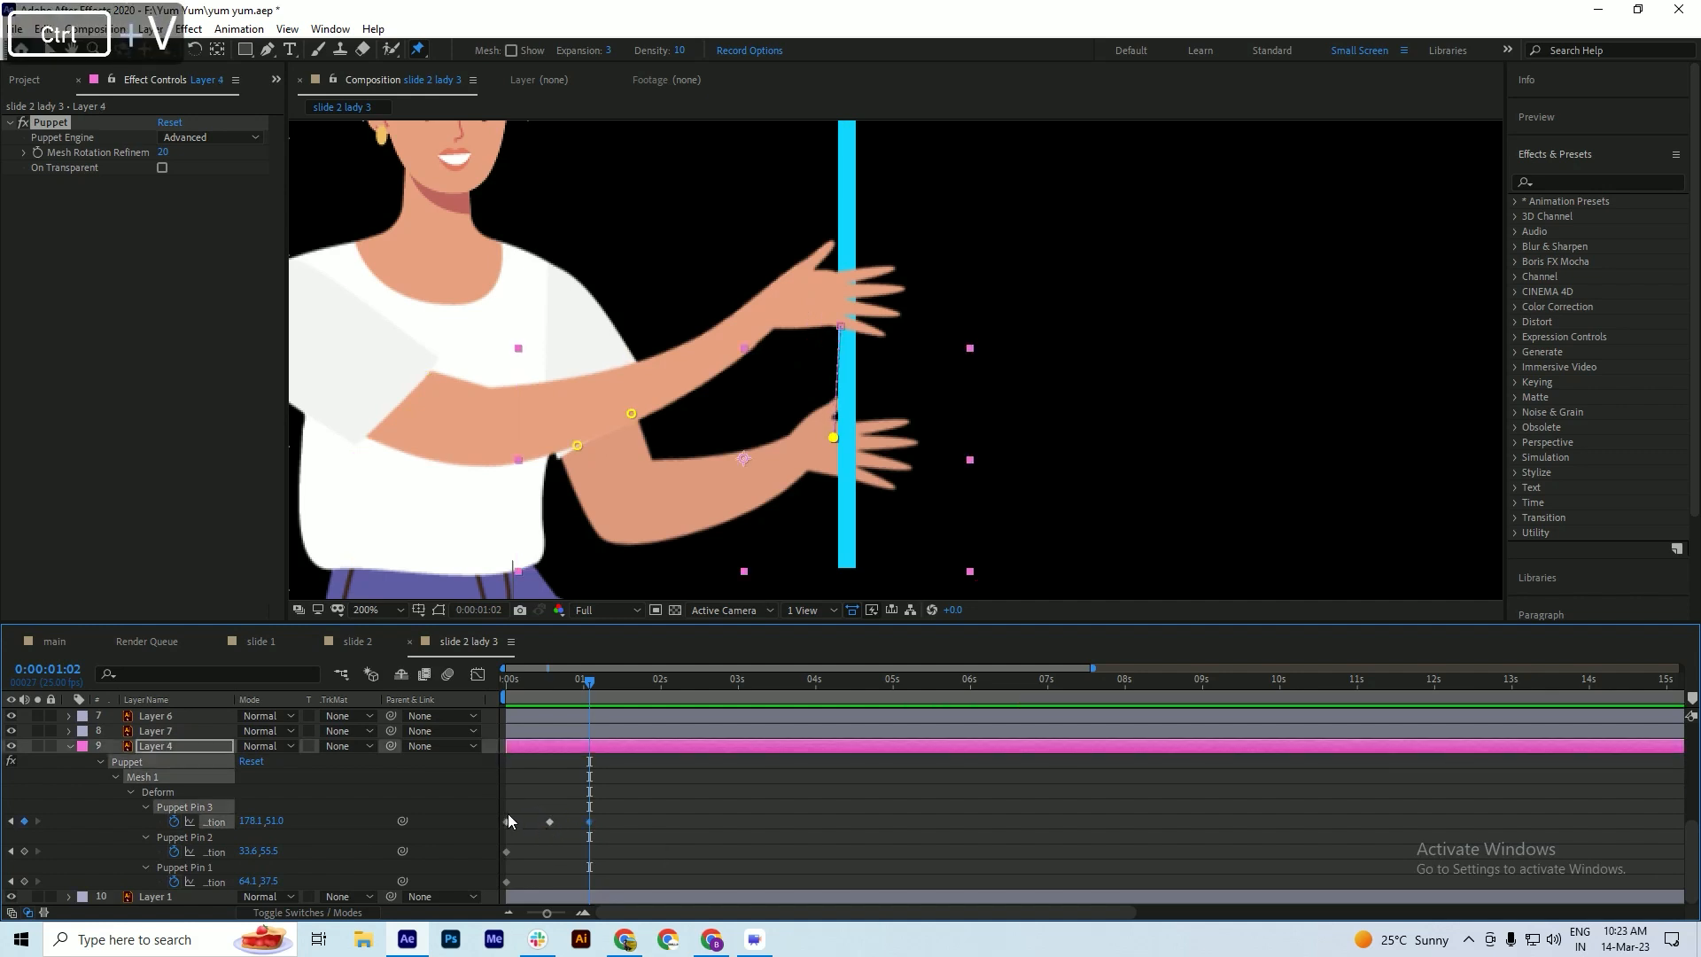
- Copy Layer 4's first Puppet Pin 3 keyframe to 0:00:01:10 so the rear hand rises back up the pole
{"action": "left_click", "coordinate": [518, 814]}
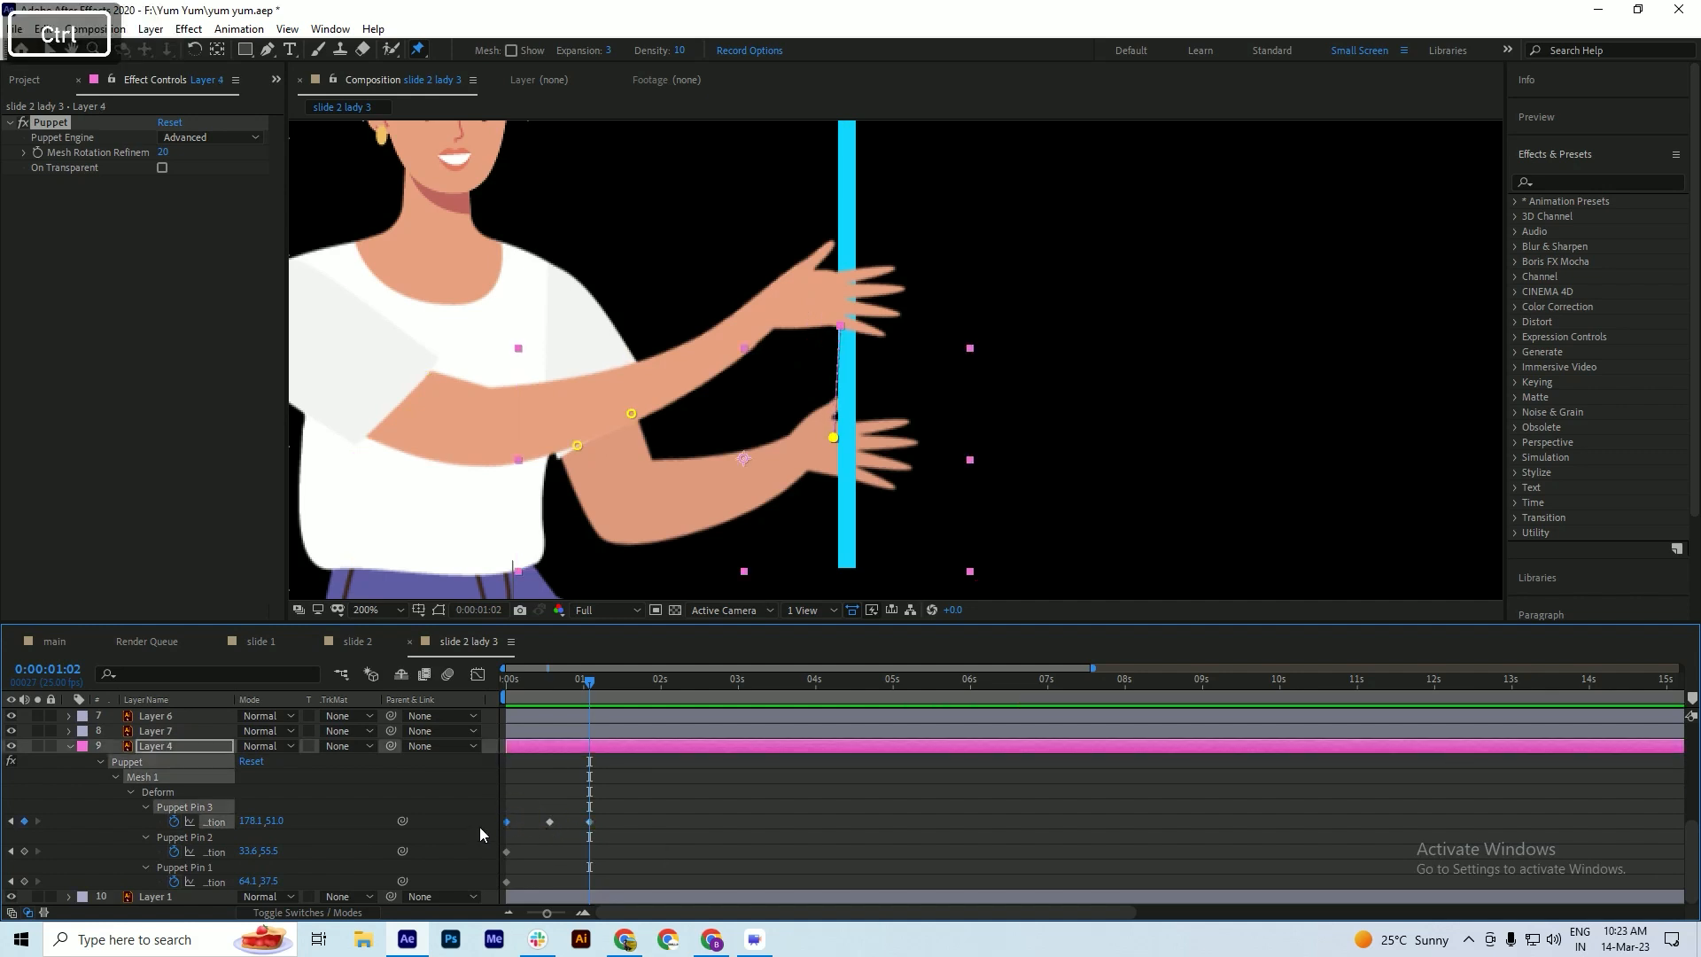
{"action": "key", "text": "ctrl+c"}
{"action": "left_click_drag", "start_coordinate": [590, 689], "coordinate": [618, 696]}
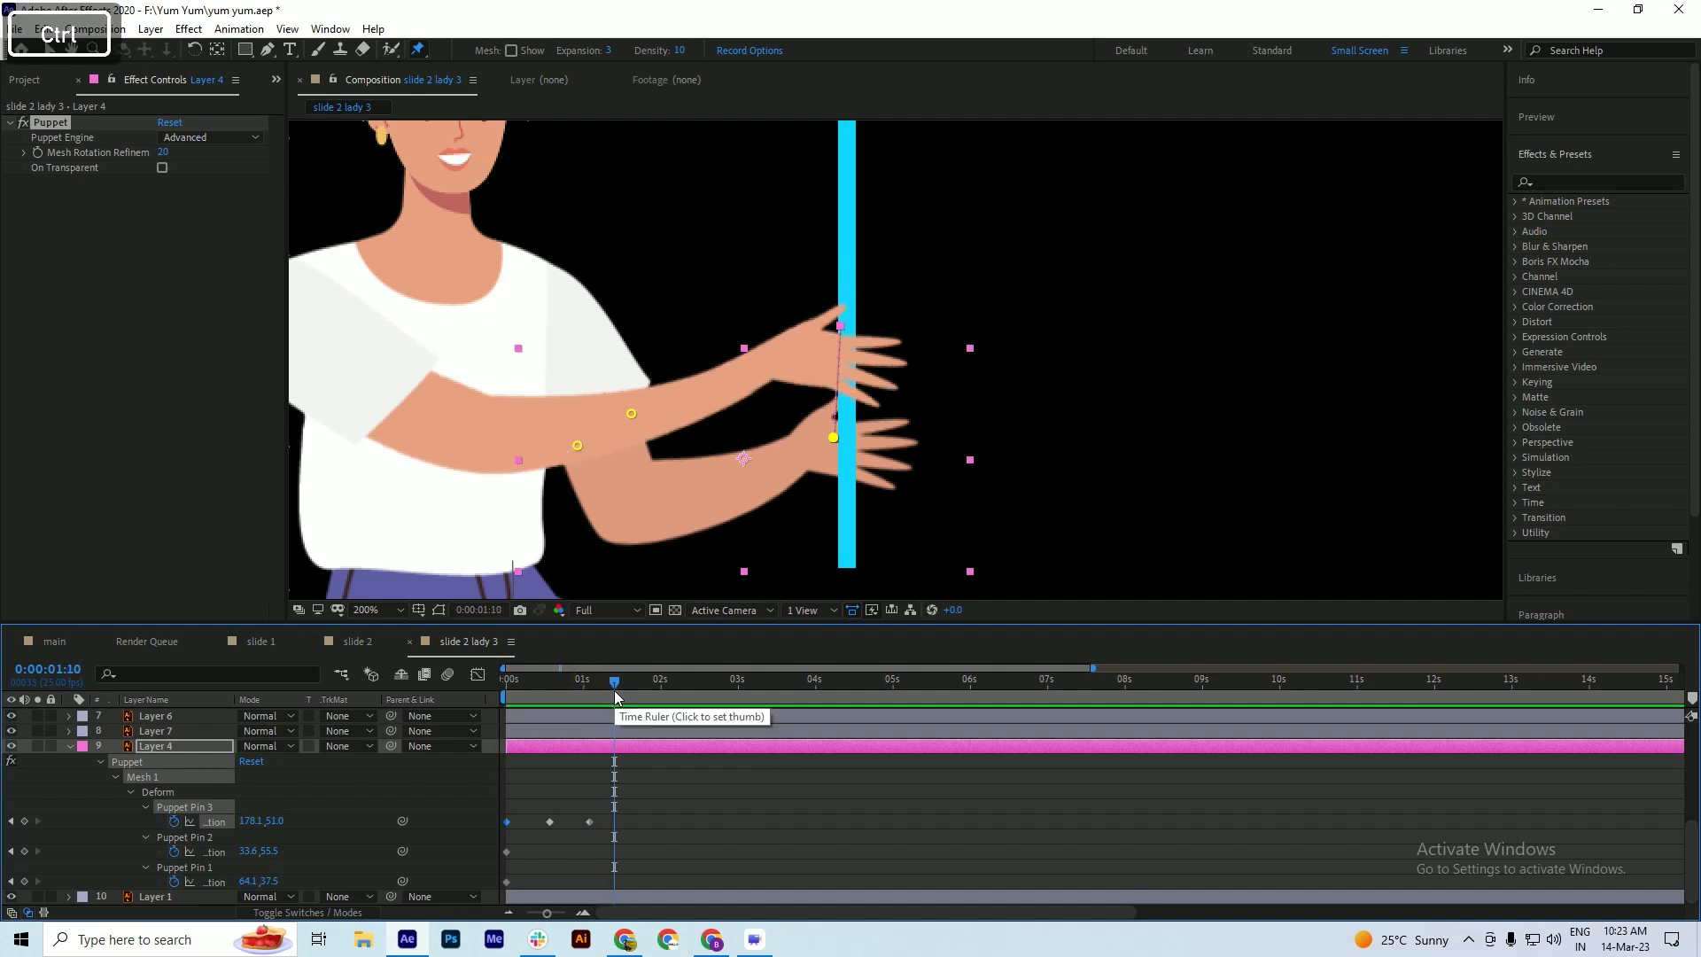
{"action": "key", "text": "ctrl+v"}
- Review the arm motion from the start and shift all four of Layer 4's Puppet Pin 3 keyframes forward by about 10 frames
{"action": "left_click_drag", "start_coordinate": [614, 689], "coordinate": [491, 727]}
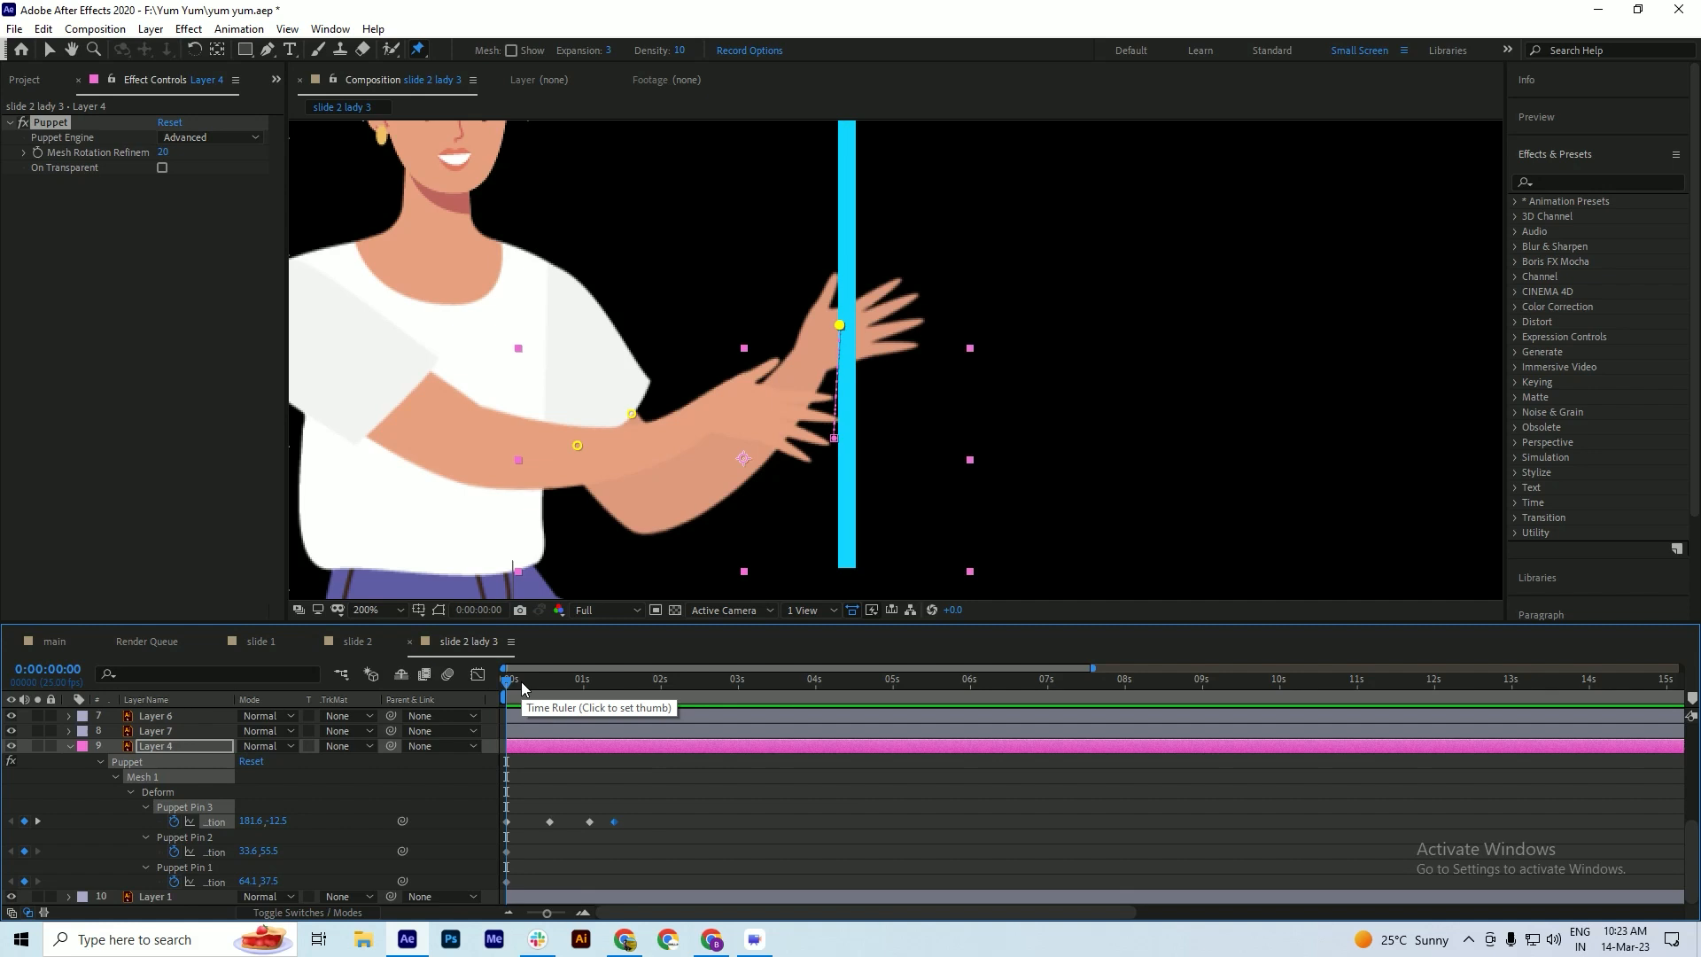
{"action": "left_click_drag", "start_coordinate": [523, 688], "coordinate": [615, 705]}
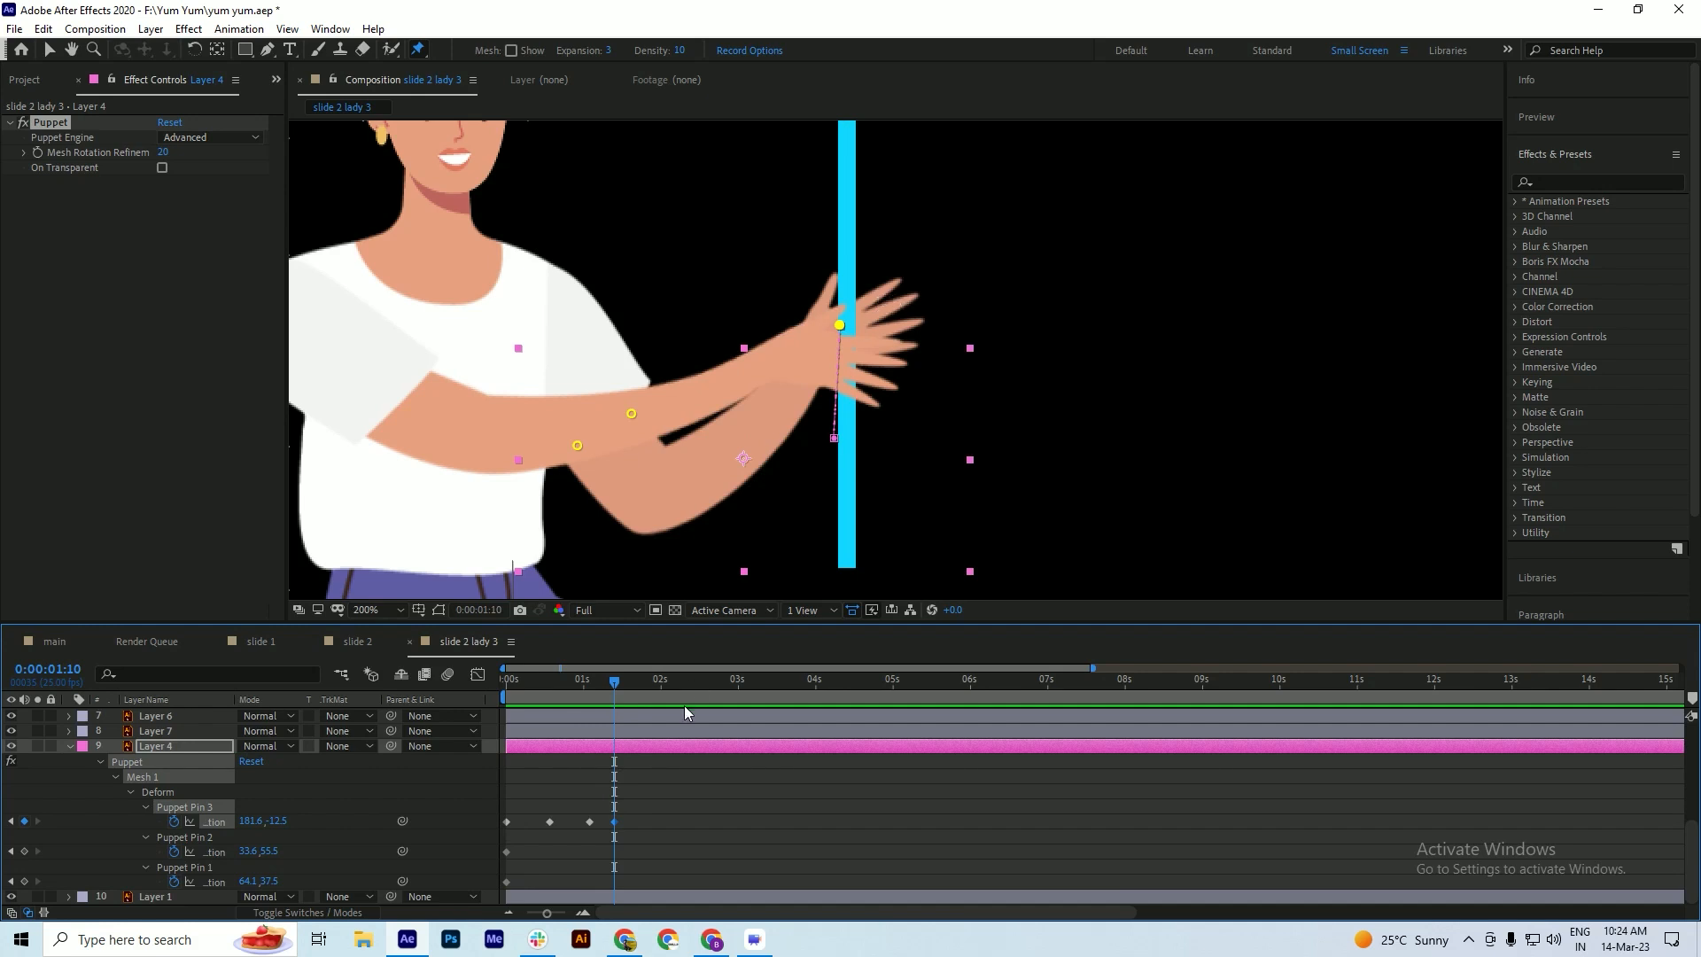
{"action": "left_click_drag", "start_coordinate": [615, 698], "coordinate": [488, 729]}
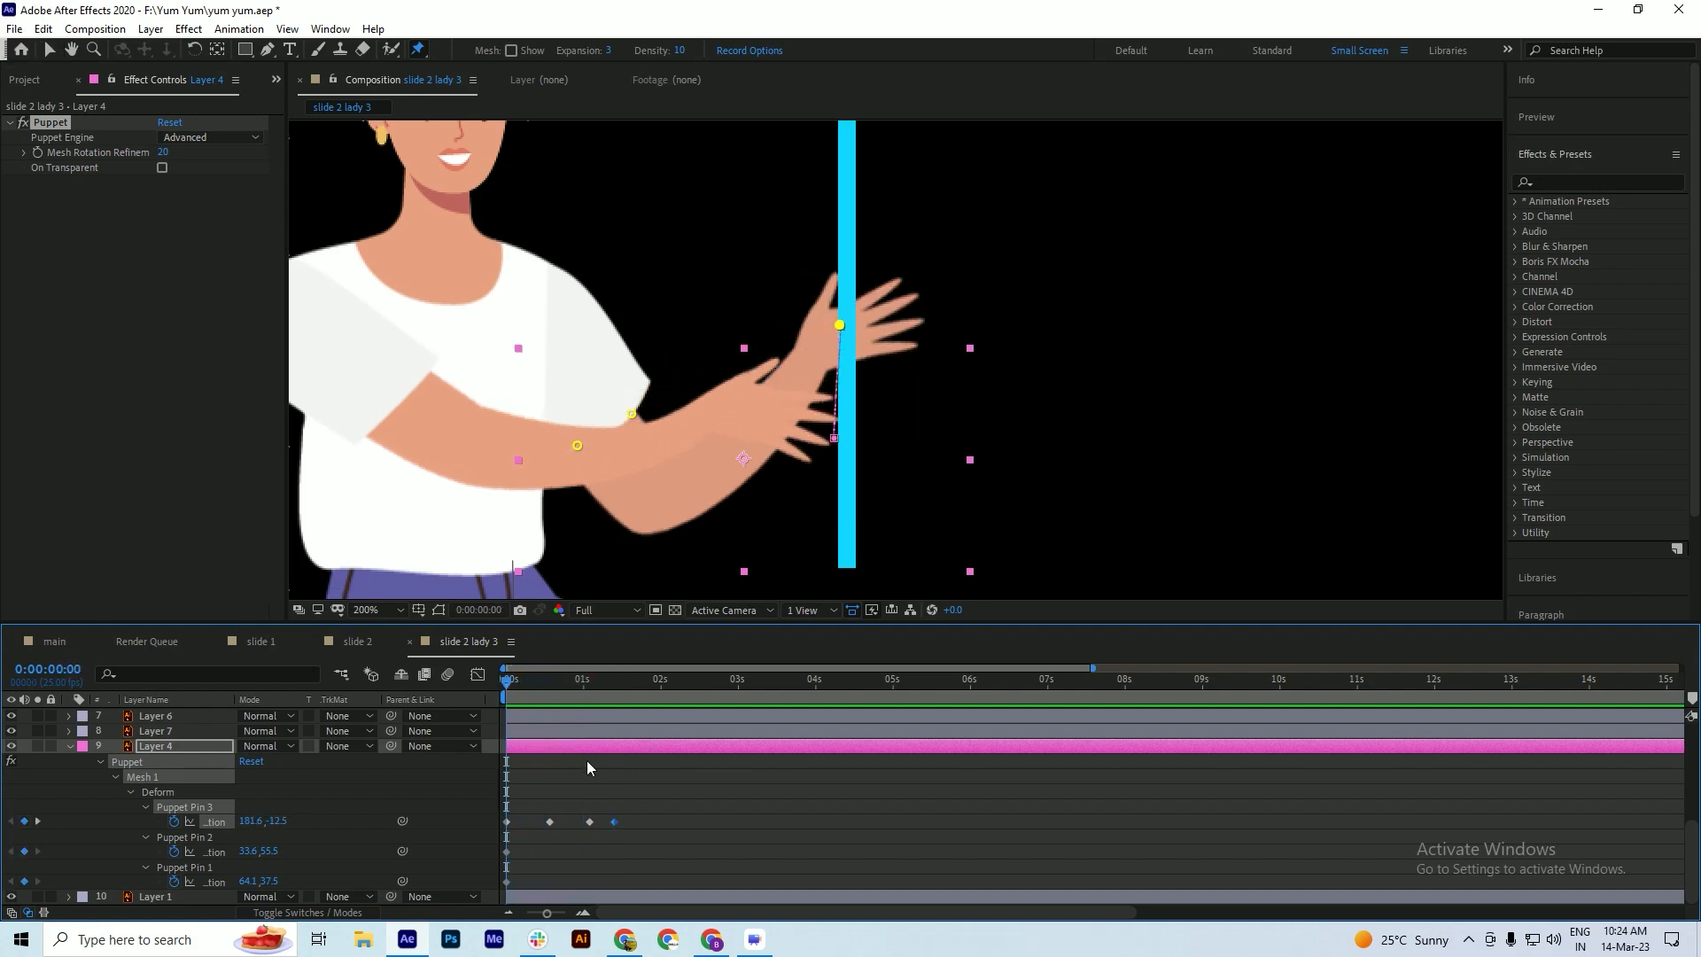
{"action": "left_click_drag", "start_coordinate": [661, 790], "coordinate": [537, 831]}
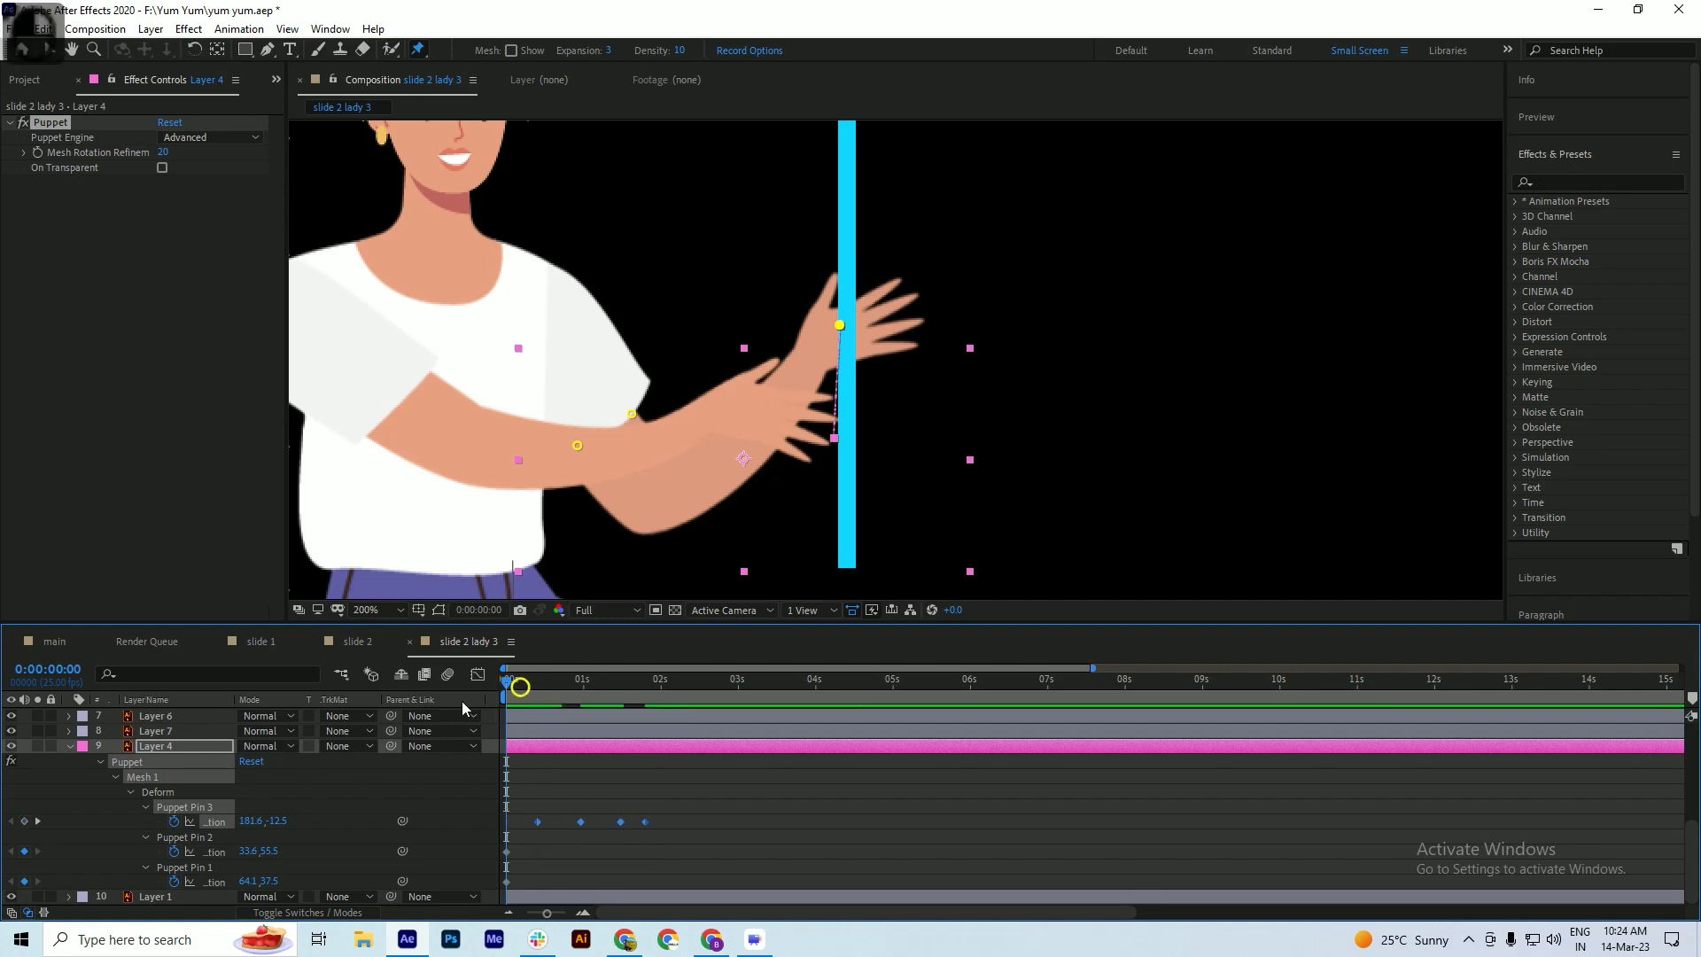
- At 0:00:00:00, pull Layer 4's Puppet Pin 3 off the pole to about 161.6, 17.0 and copy that keyframe to 0:00:01:20 and 0:00:02:02
{"action": "left_click_drag", "start_coordinate": [840, 325], "coordinate": [821, 388]}
{"action": "left_click_drag", "start_coordinate": [603, 679], "coordinate": [646, 743]}
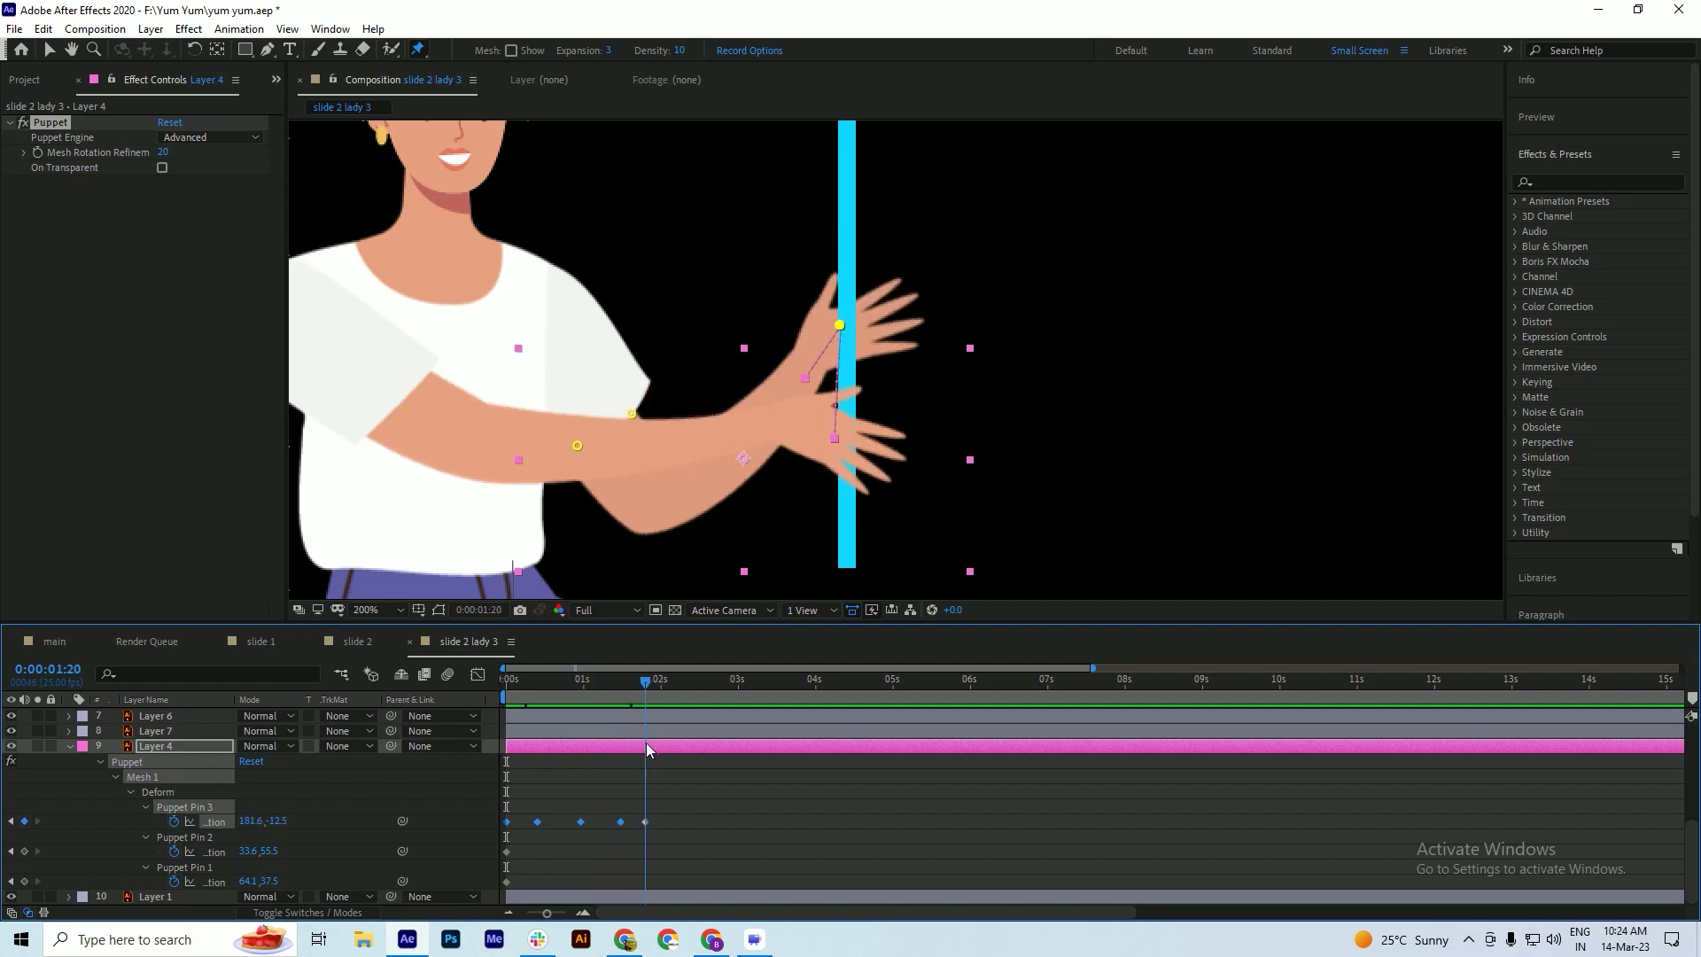
{"action": "left_click", "coordinate": [549, 794]}
{"action": "left_click", "coordinate": [505, 822]}
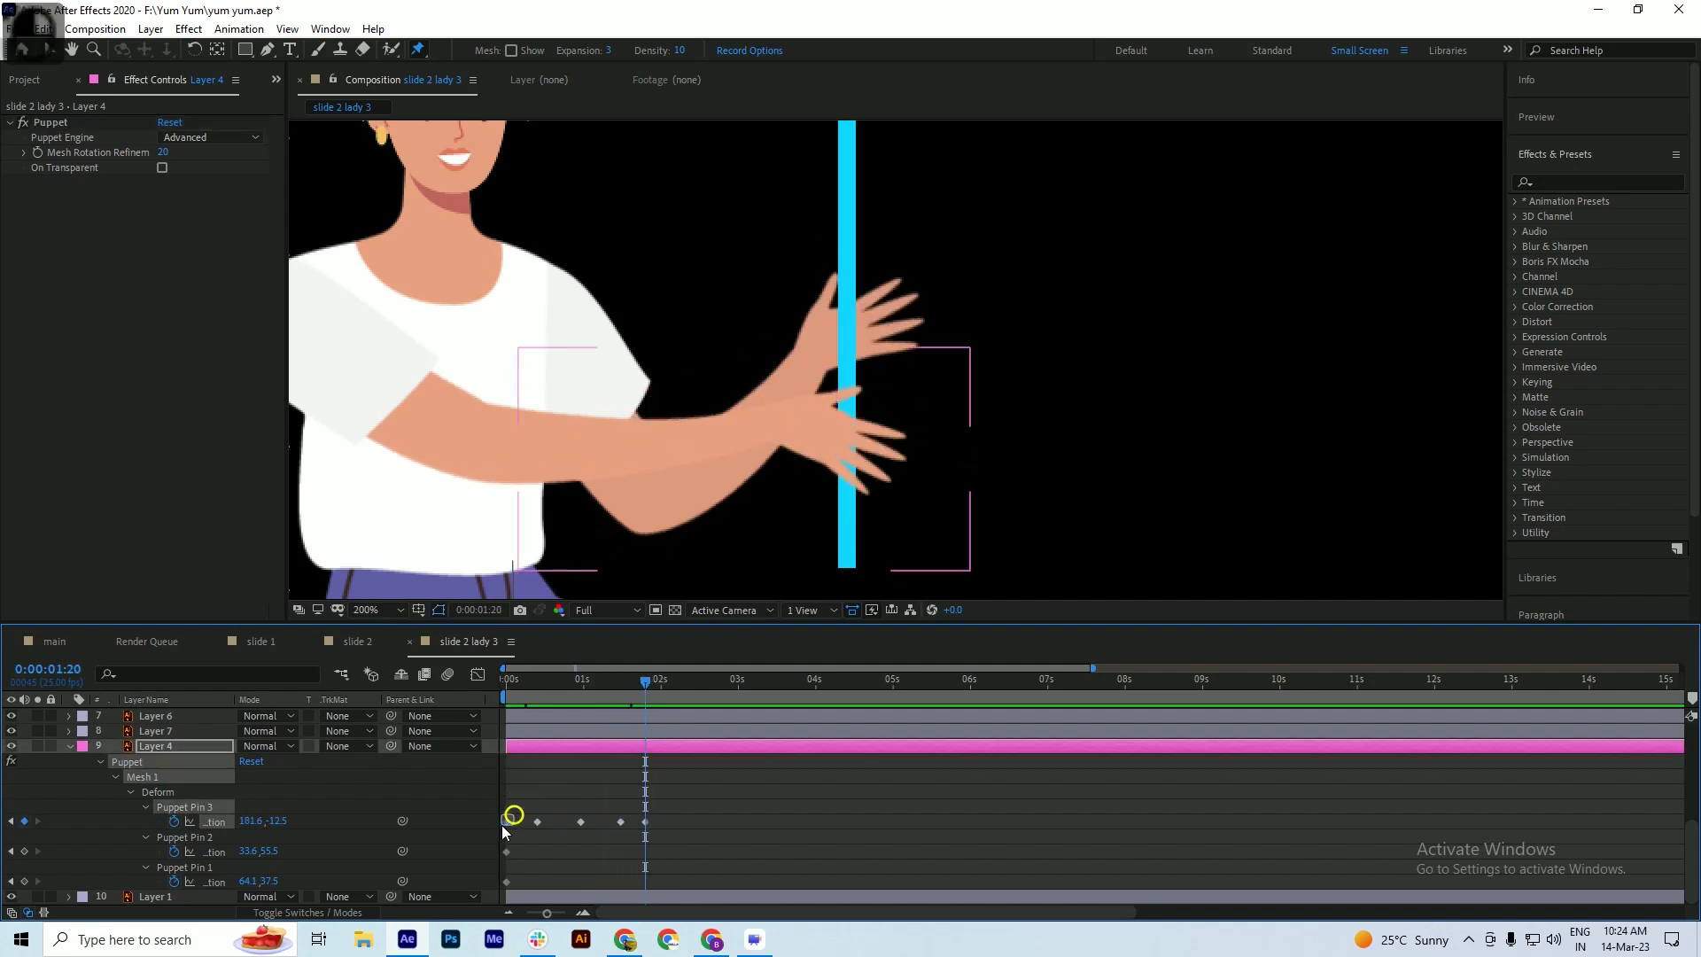
{"action": "key", "text": "ctrl+c"}
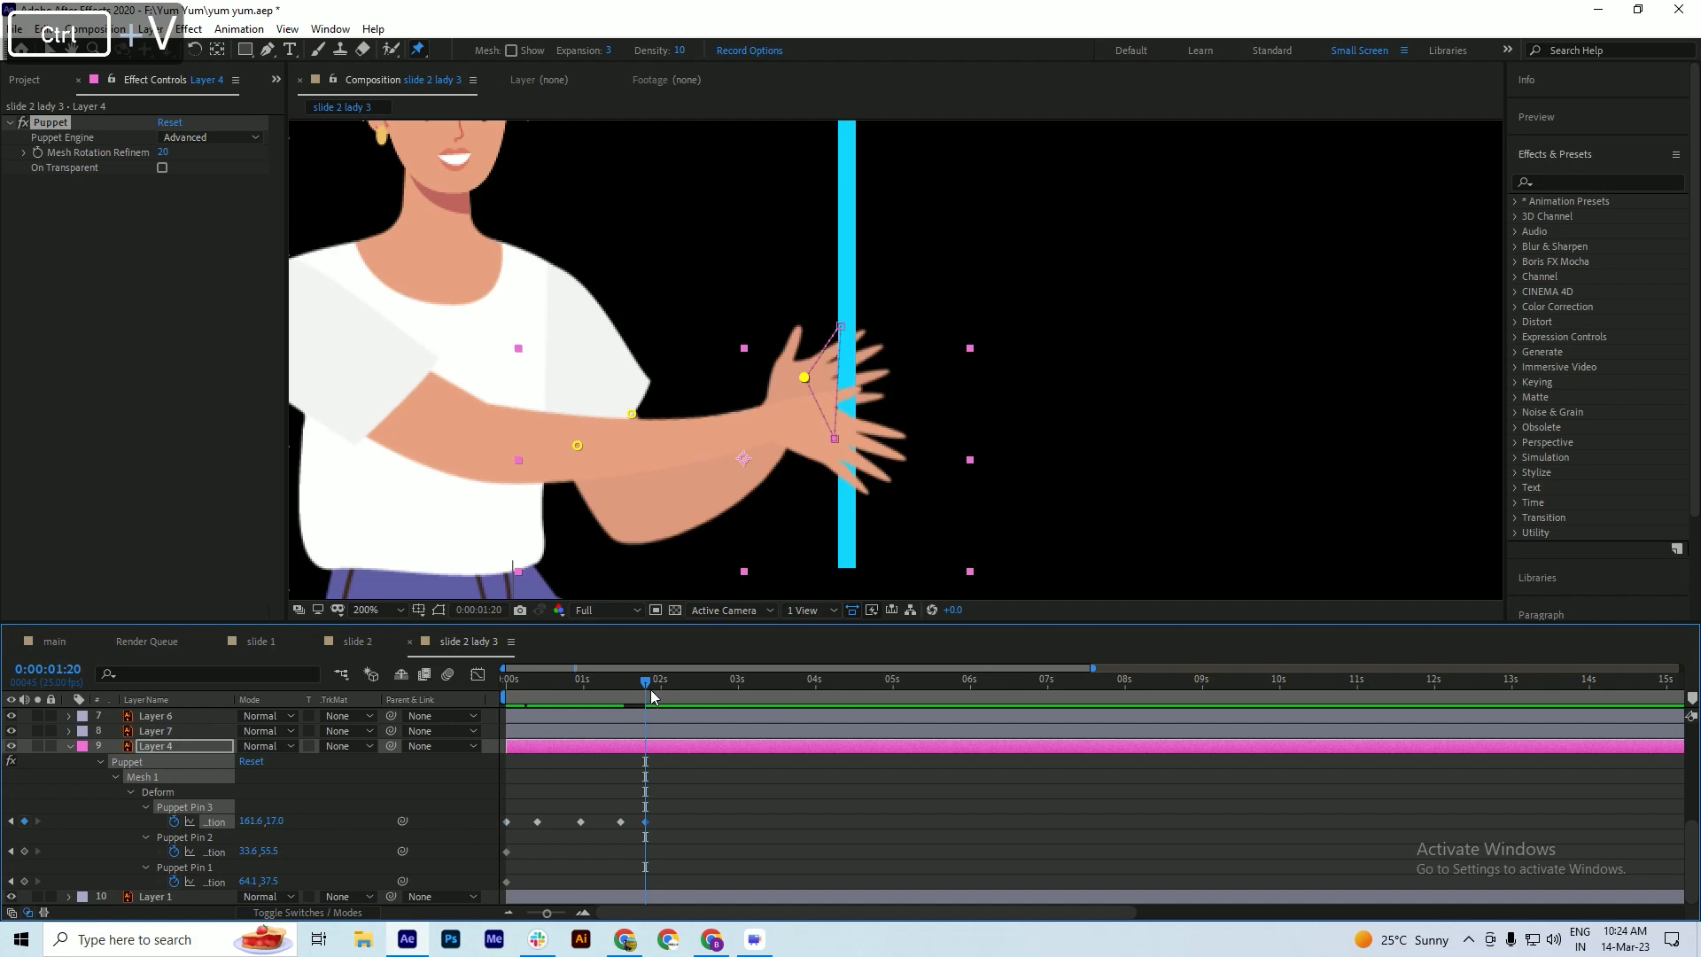
{"action": "left_click_drag", "start_coordinate": [645, 700], "coordinate": [666, 736]}
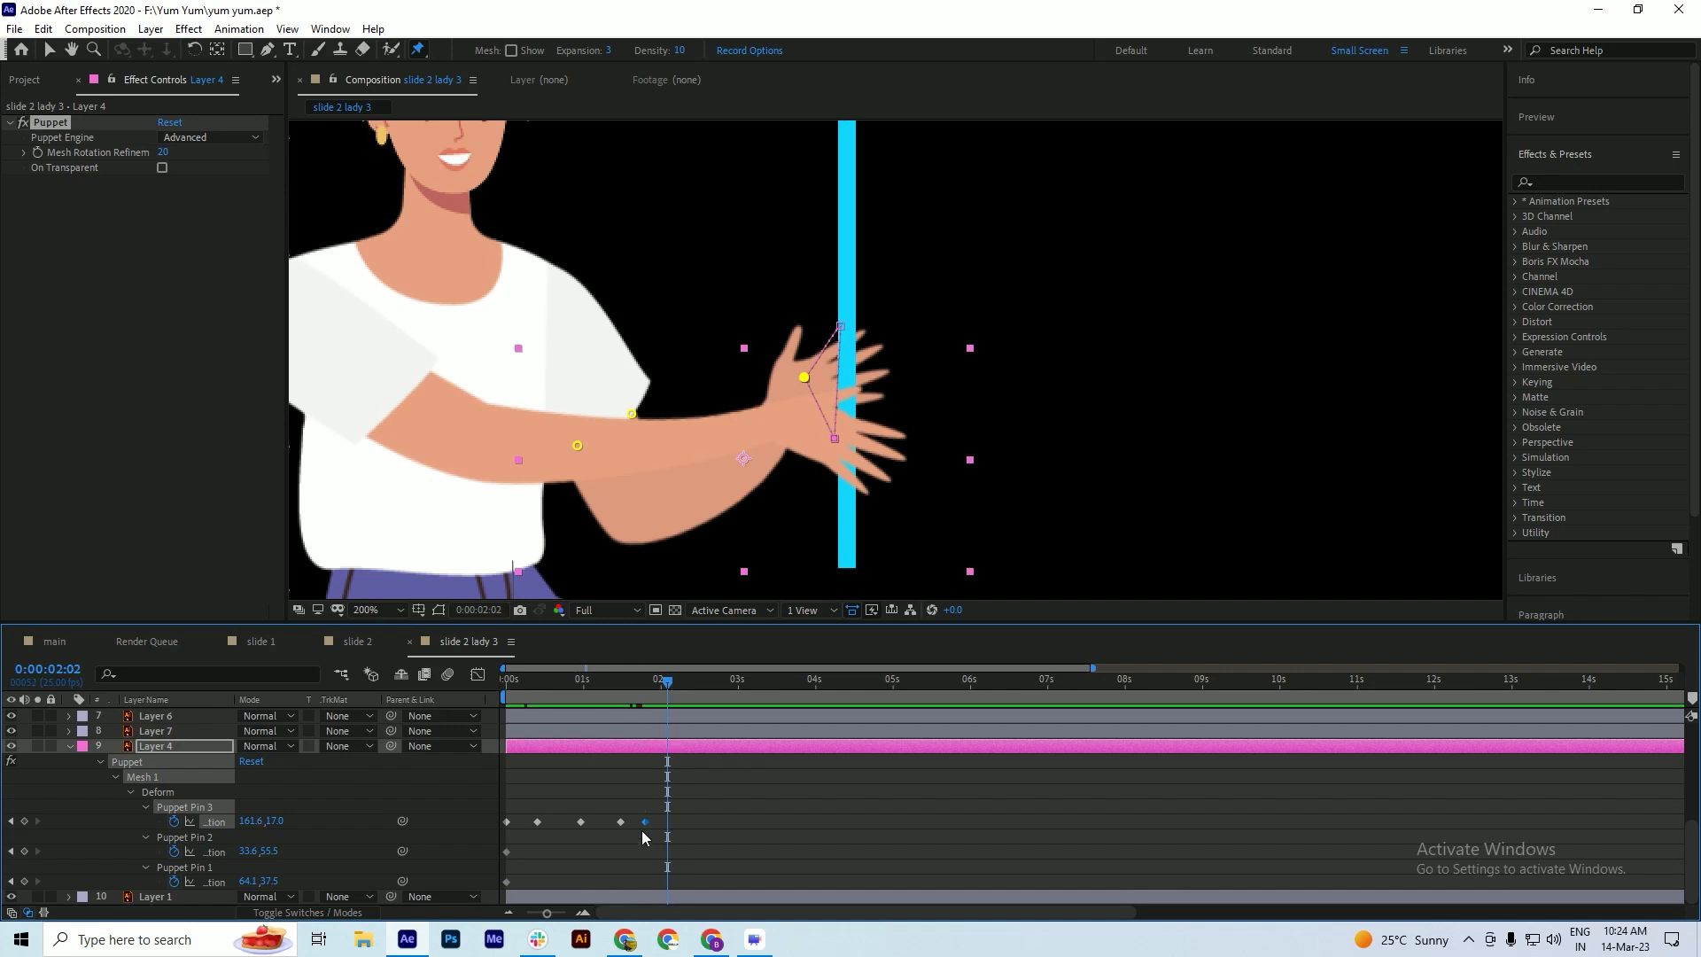
{"action": "key", "text": "ctrl+v"}
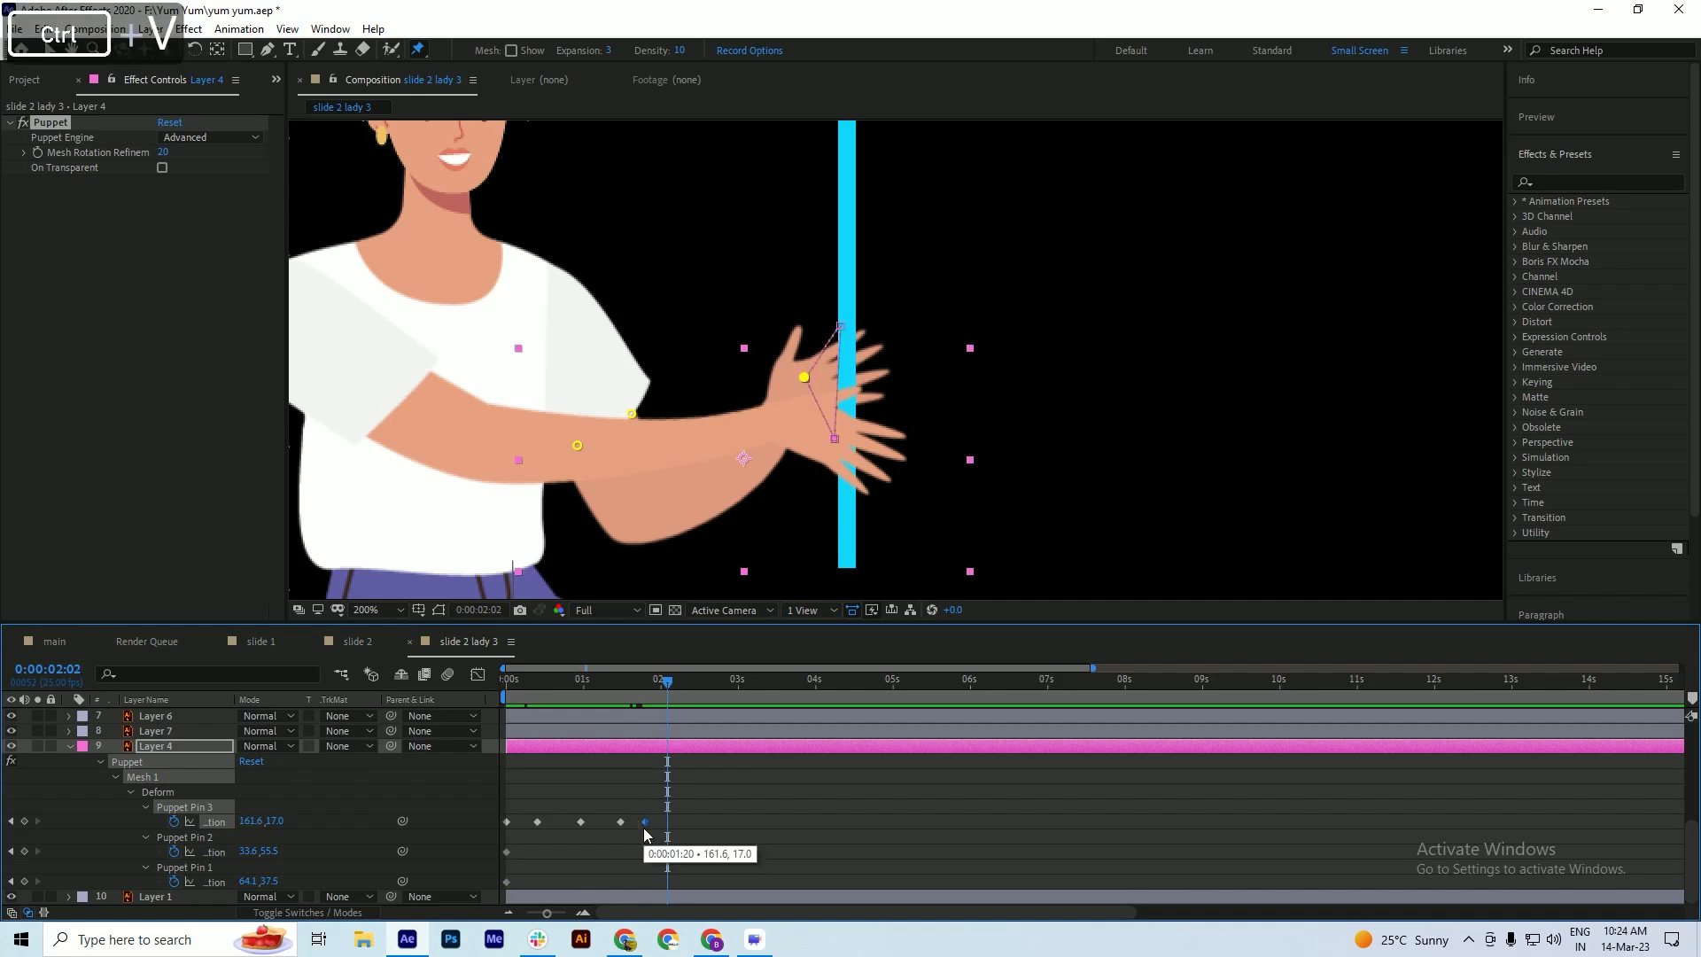
- Apply Easy Ease to all of Layer 4's Puppet Pin 3 keyframes and save the project
{"action": "left_click_drag", "start_coordinate": [697, 812], "coordinate": [497, 828]}
{"action": "key", "text": "F9"}
{"action": "key", "text": "ctrl+s"}
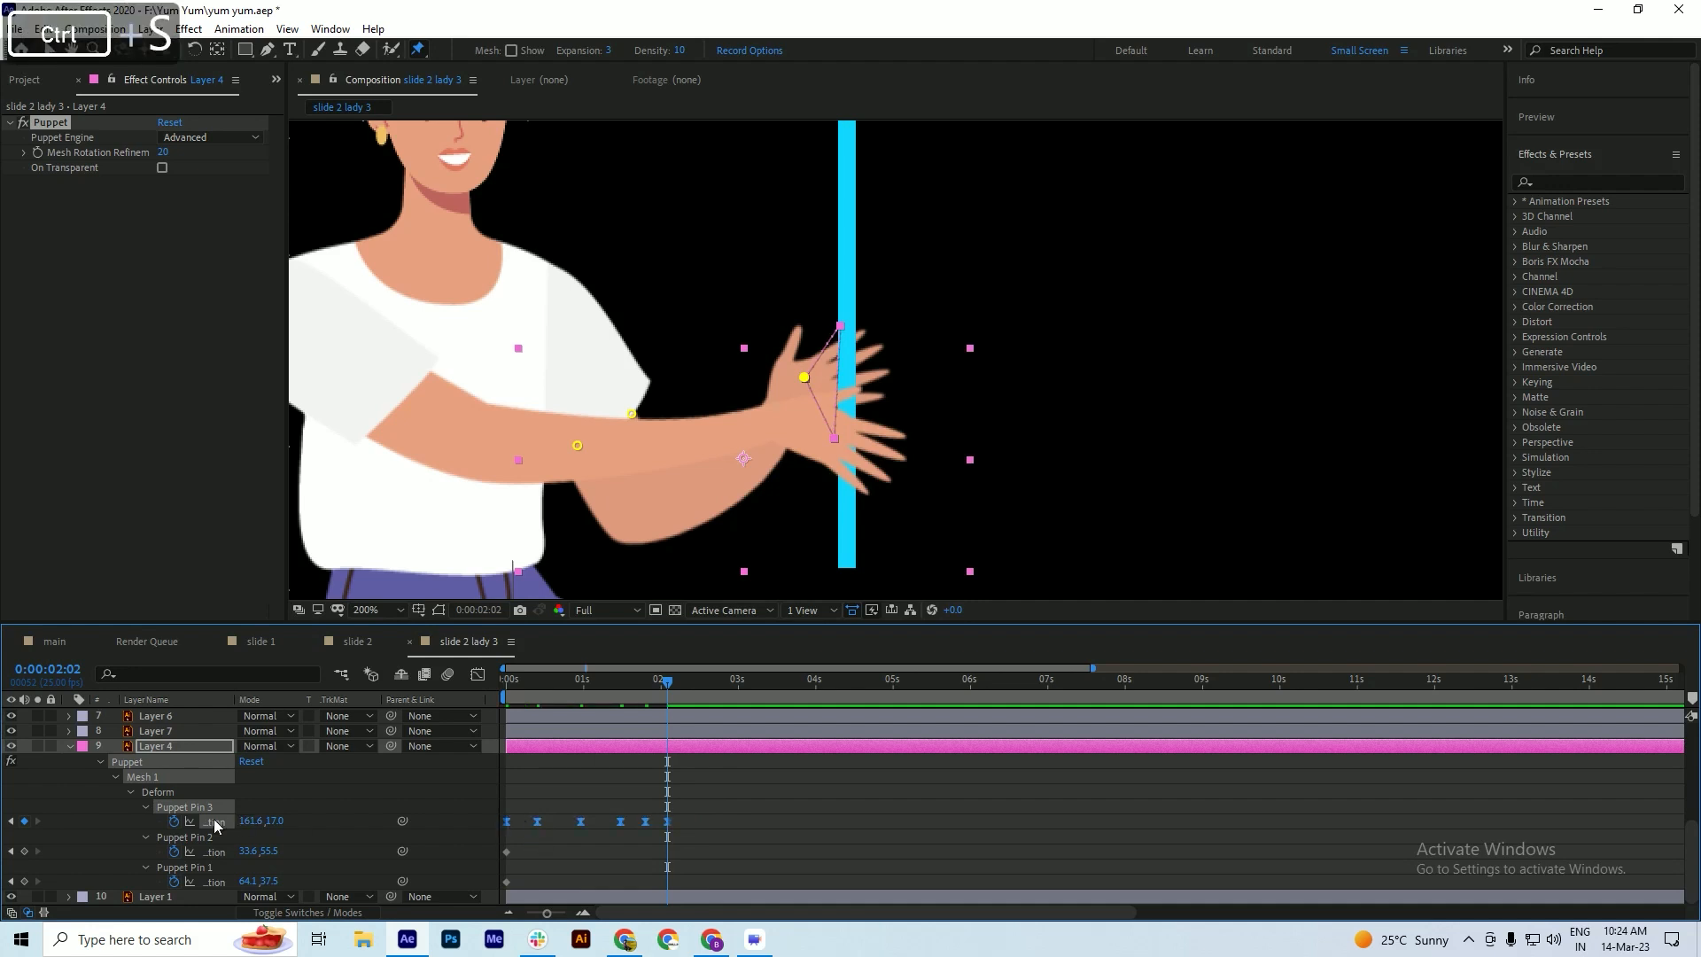
- Add a loopOut() expression to the position of Layer 4's Puppet Pin 3
{"action": "key", "text": "alt"}
{"action": "left_click", "coordinate": [174, 821], "text": "alt"}
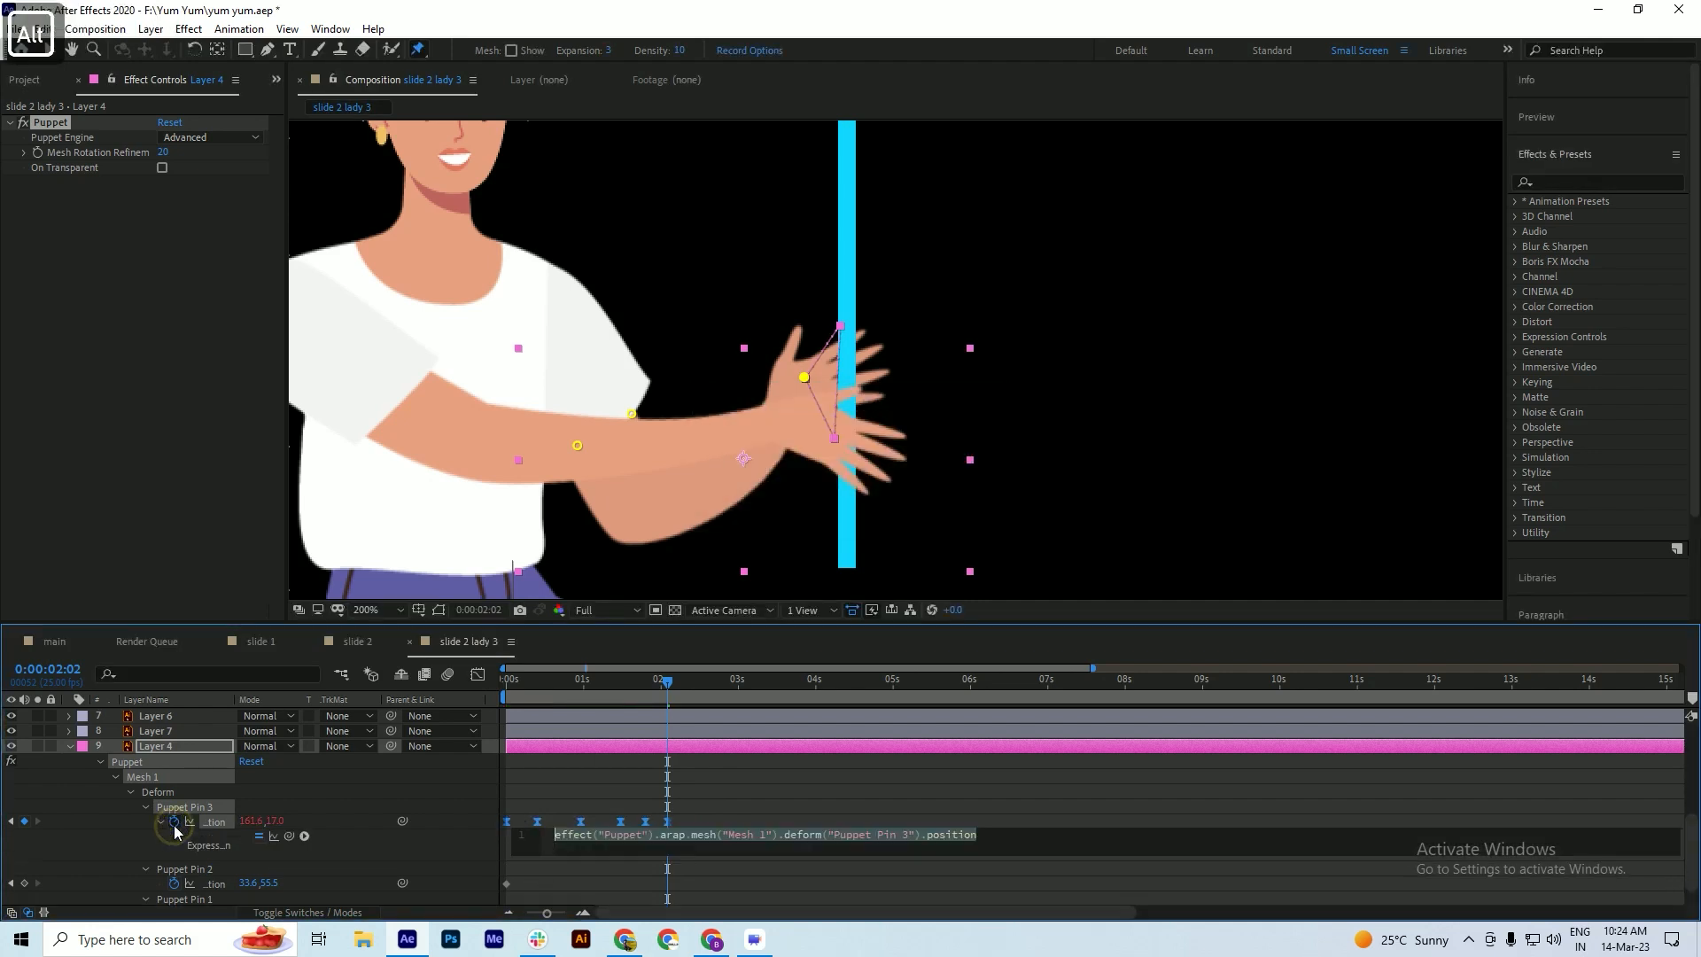
{"action": "type", "text": "loop"}
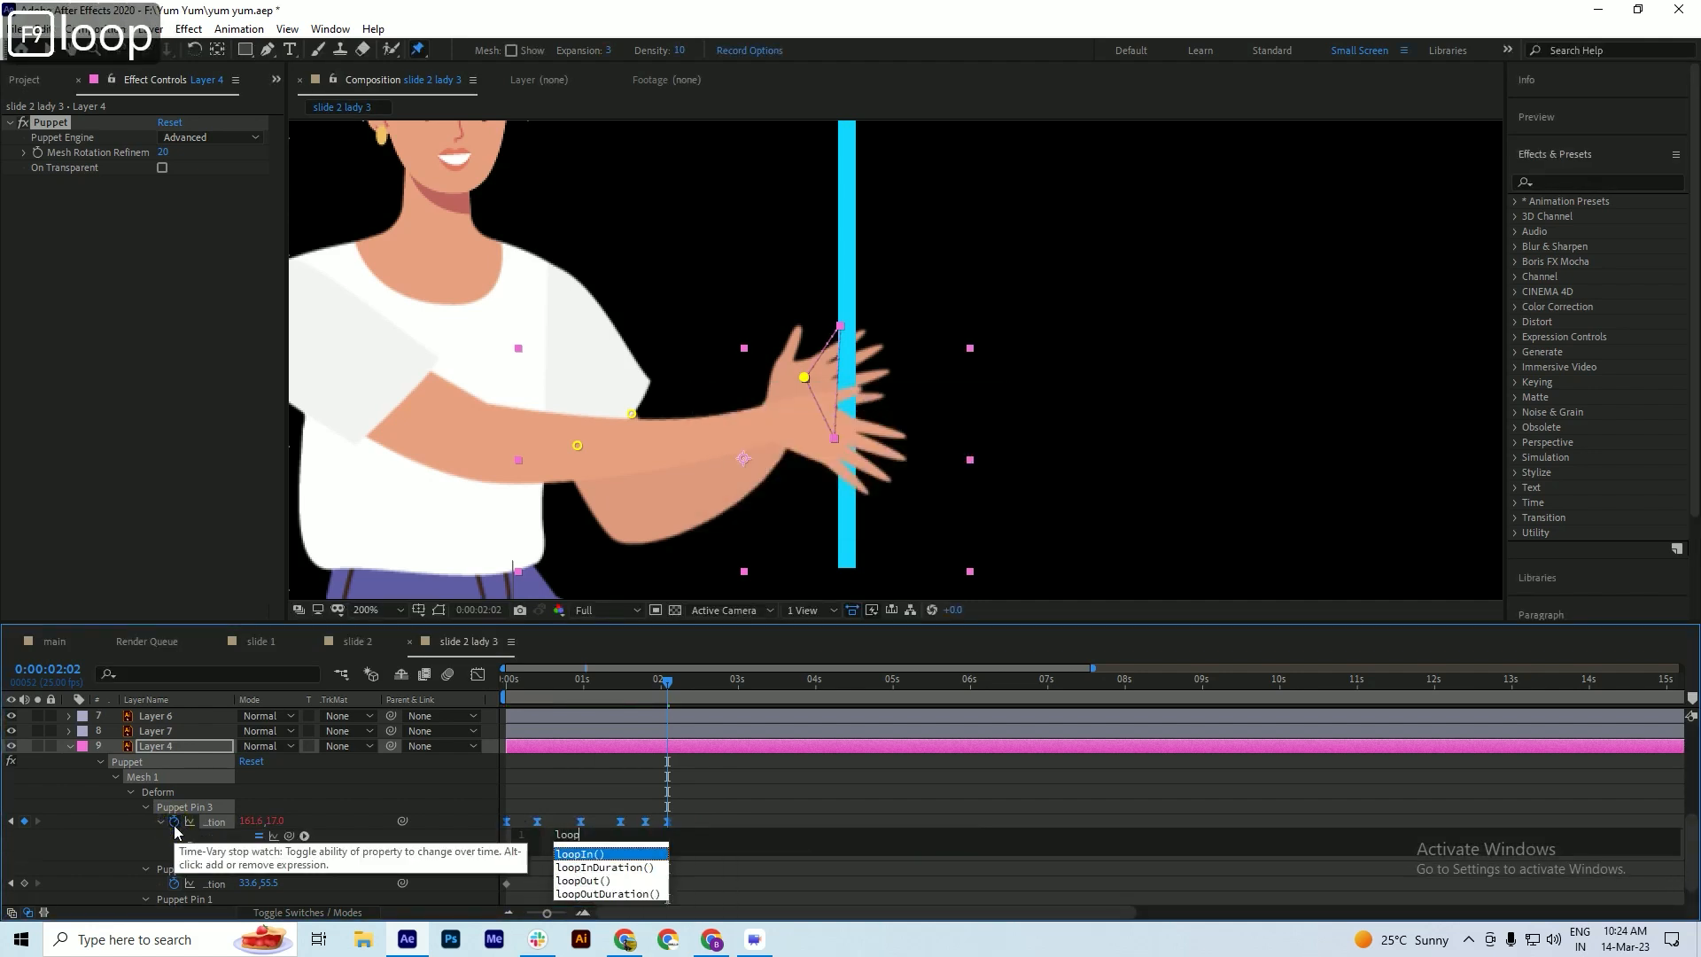
{"action": "type", "text": "Out()"}
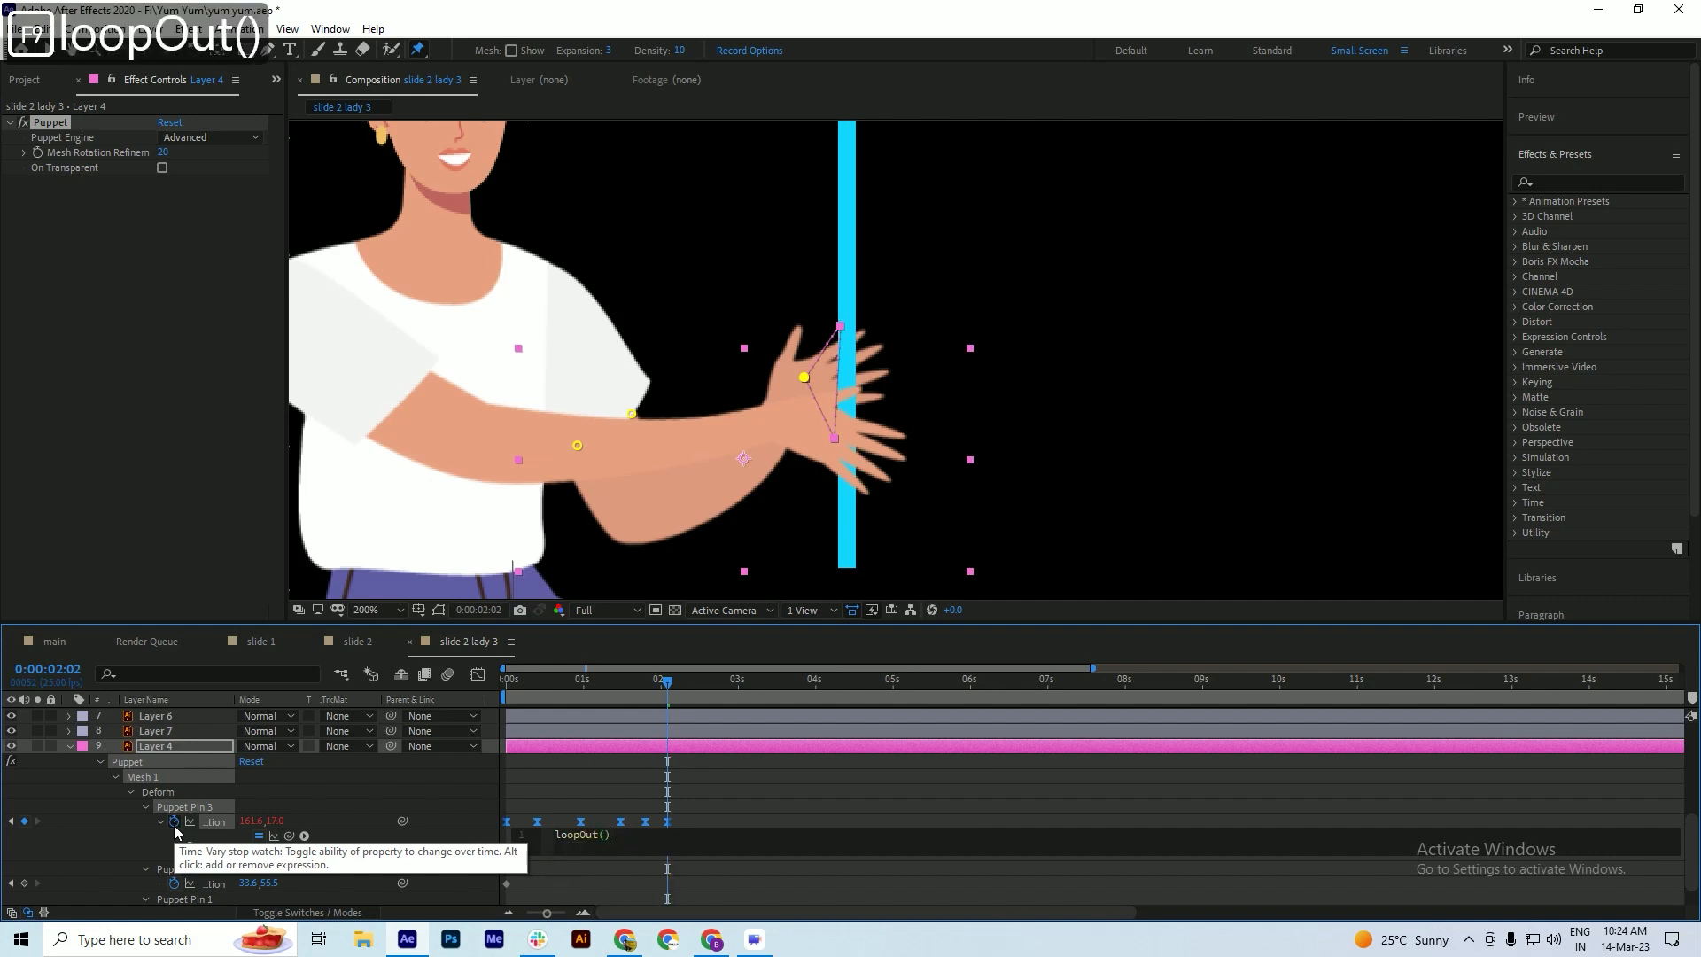
{"action": "left_click", "coordinate": [704, 769]}
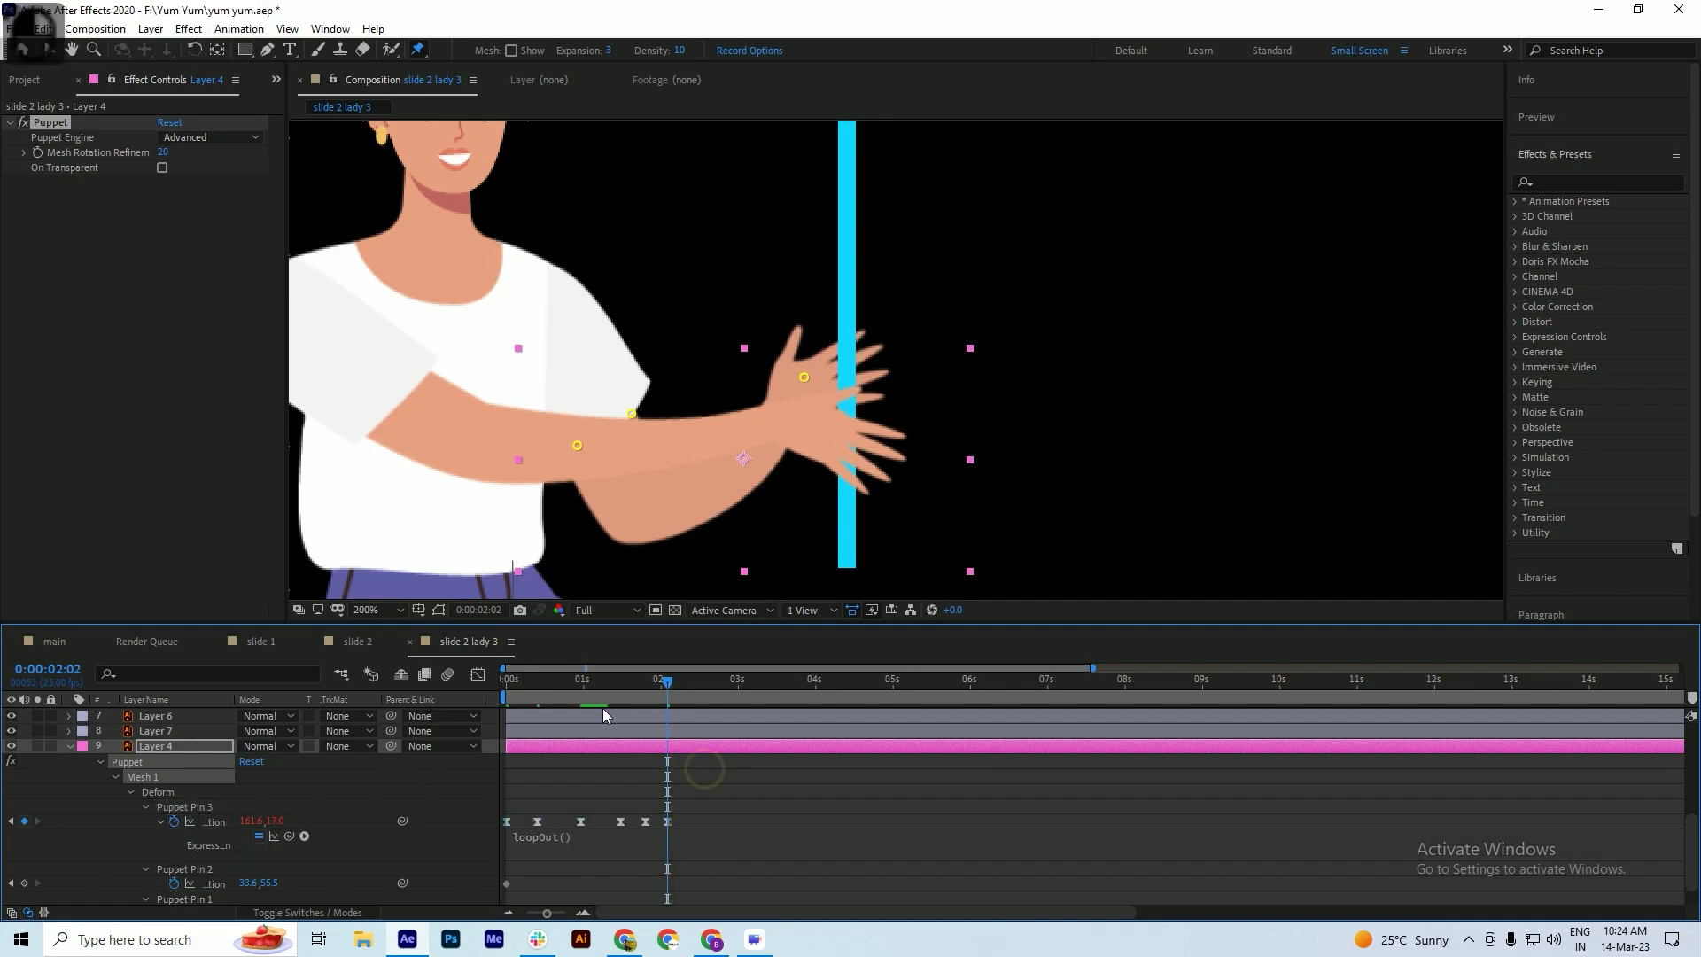
- Shift Layer 4's last three Puppet Pin 3 keyframes about 7 frames earlier, near Layer 9's keyframe at 0:00:01:06, and preview the motion
{"action": "left_click_drag", "start_coordinate": [585, 687], "coordinate": [602, 769]}
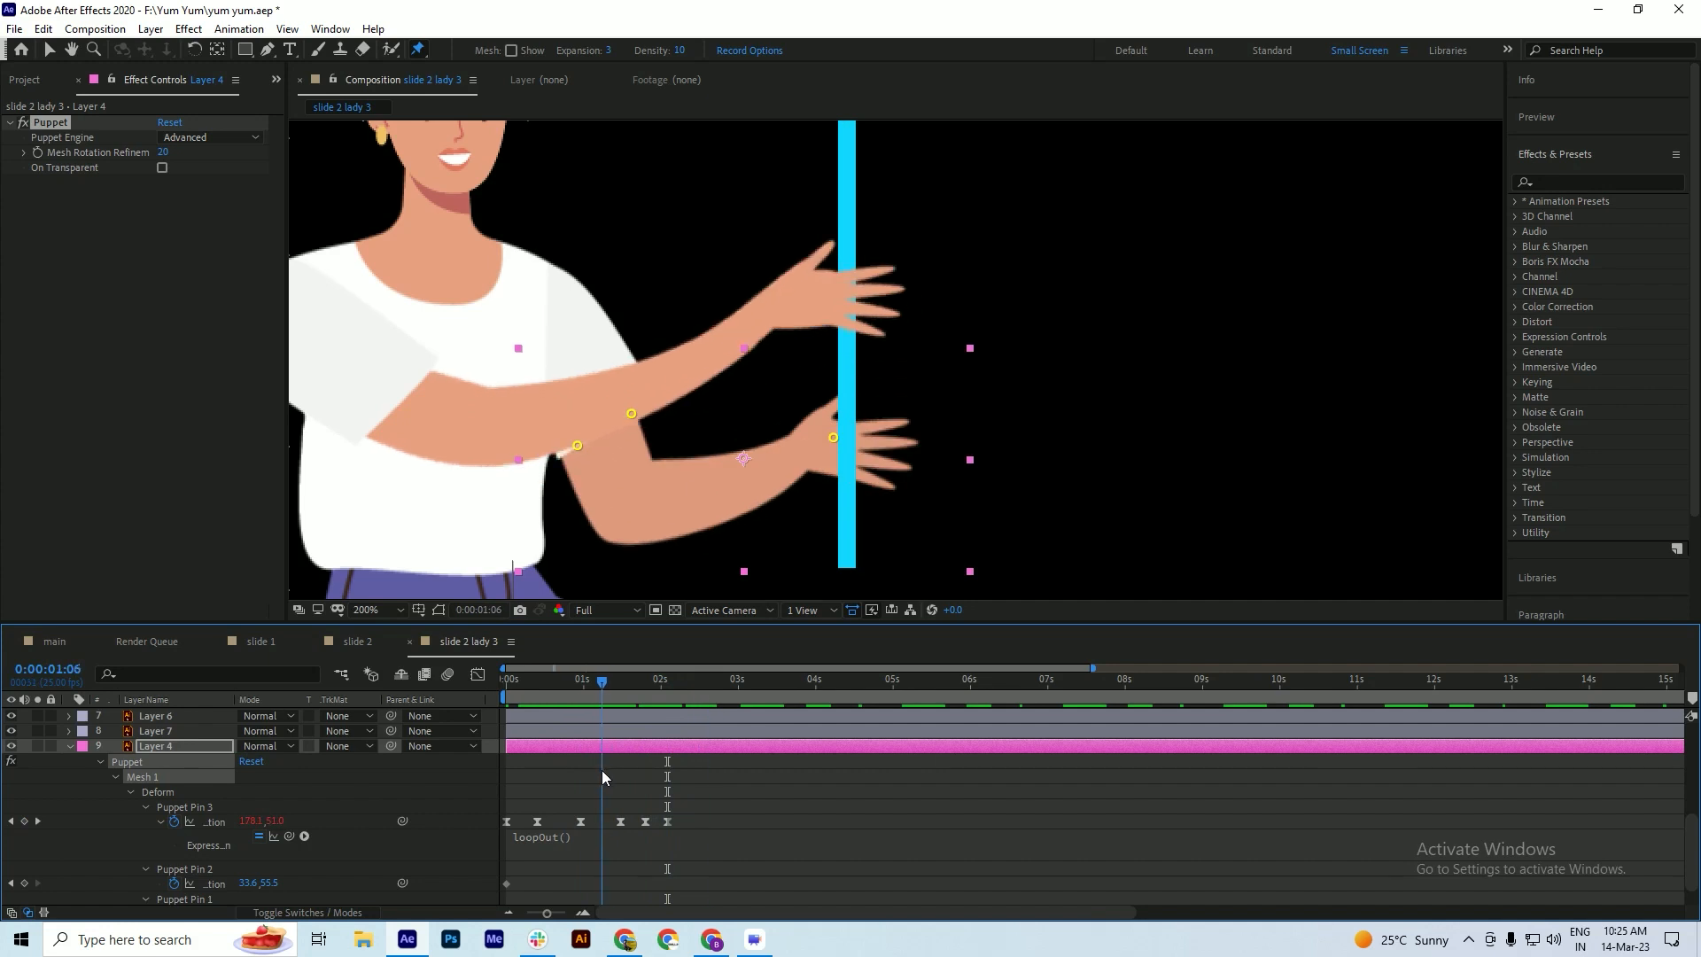
{"action": "scroll", "coordinate": [604, 792], "scroll_direction": "up", "scroll_amount": 4}
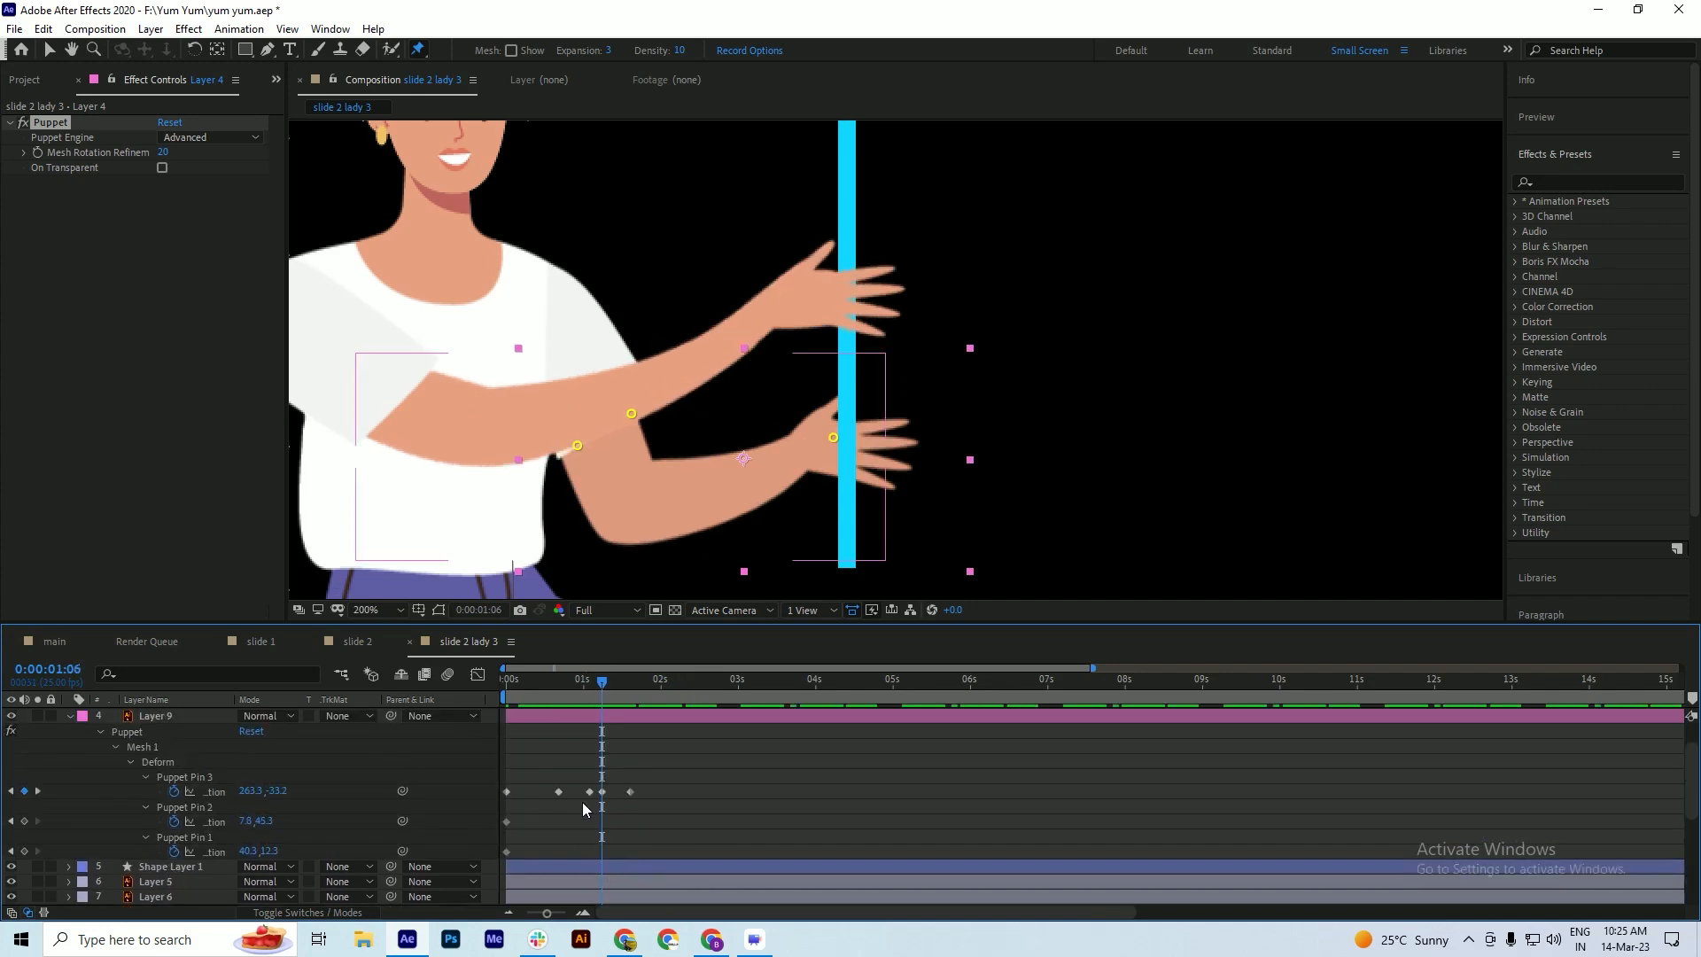
{"action": "mouse_move", "coordinate": [603, 801]}
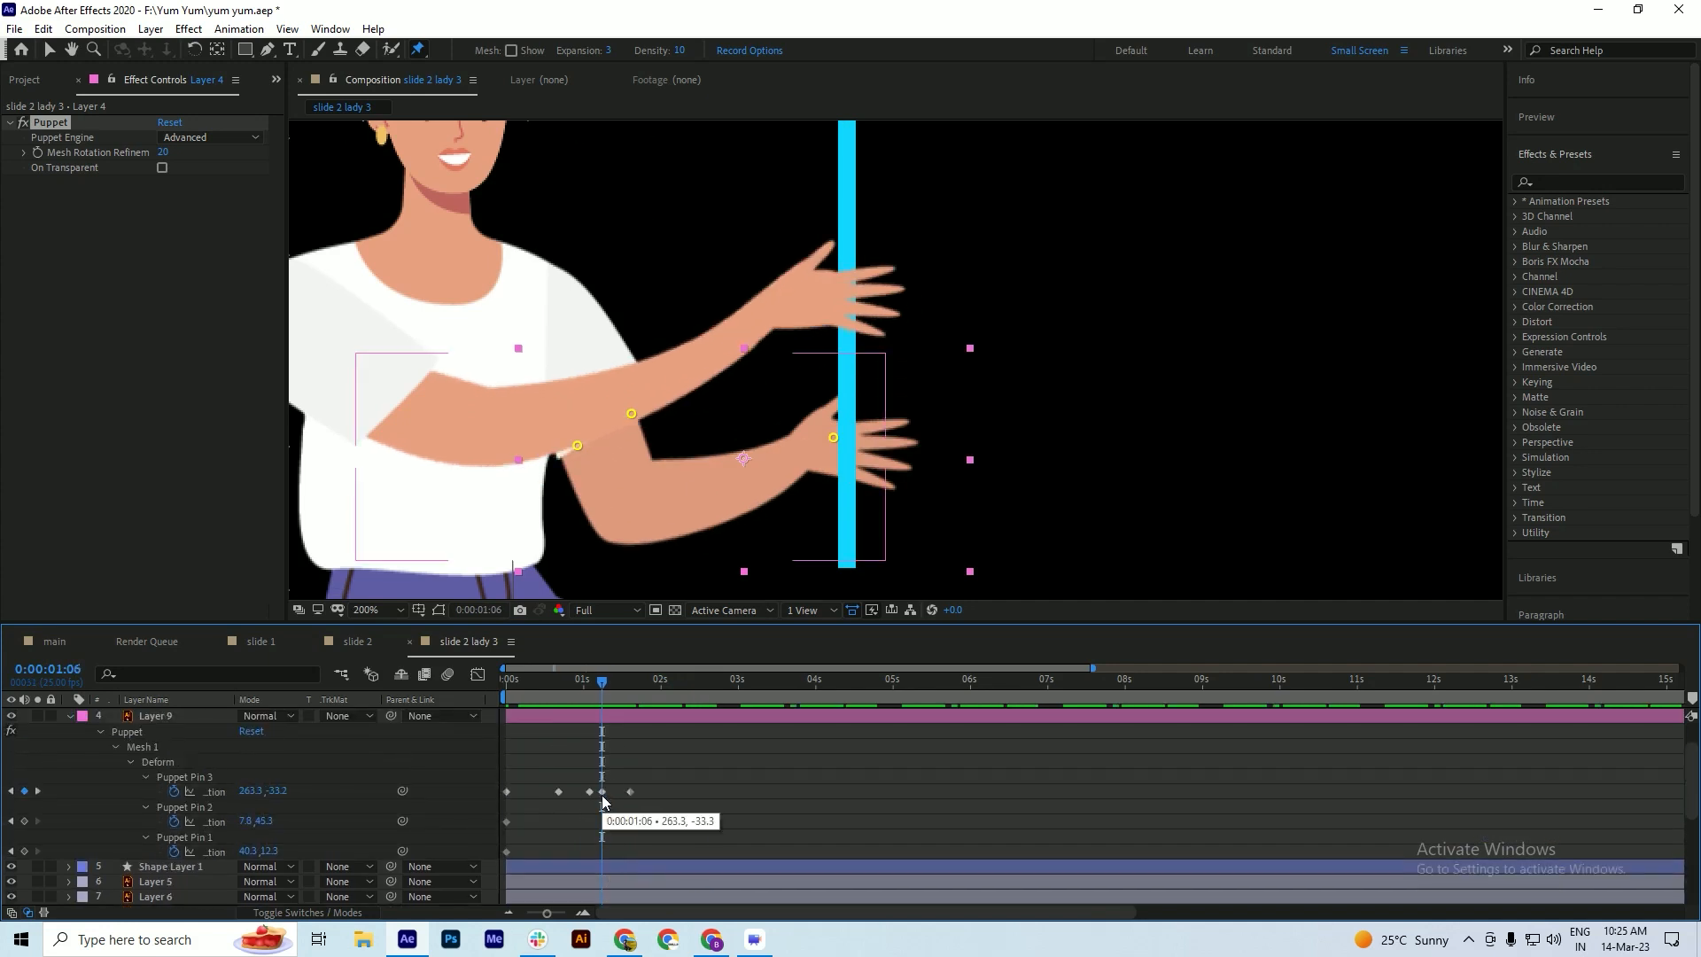
{"action": "scroll", "coordinate": [602, 801], "scroll_direction": "down", "scroll_amount": 4}
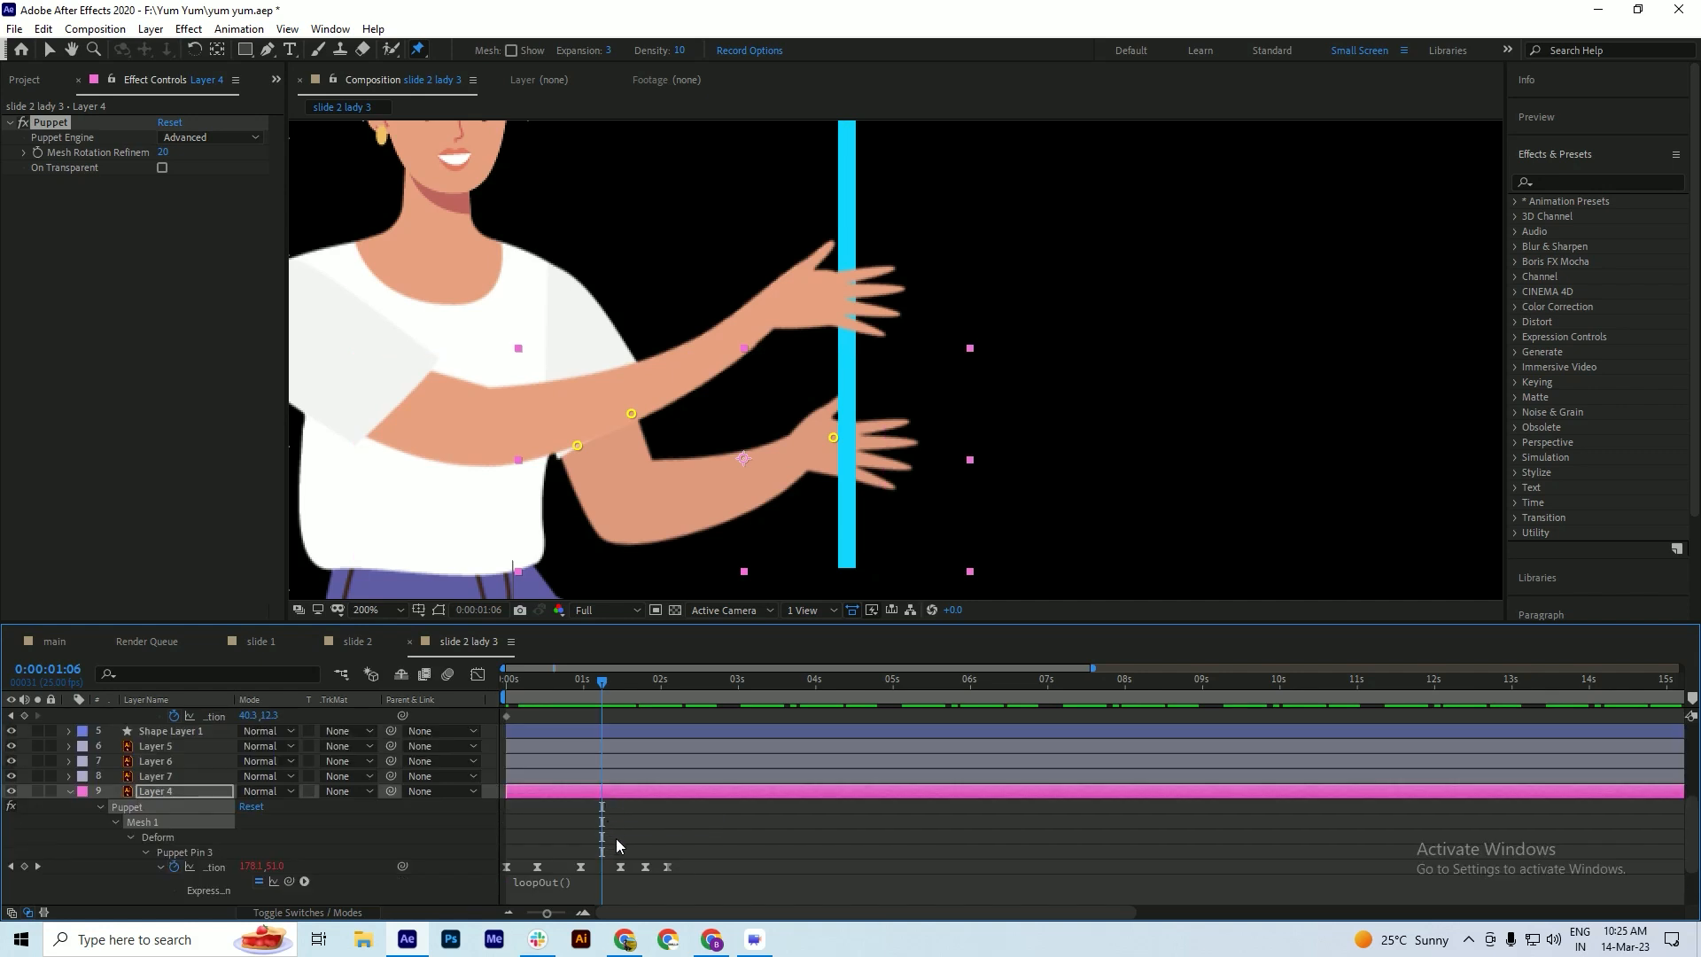
{"action": "left_click_drag", "start_coordinate": [707, 864], "coordinate": [599, 869]}
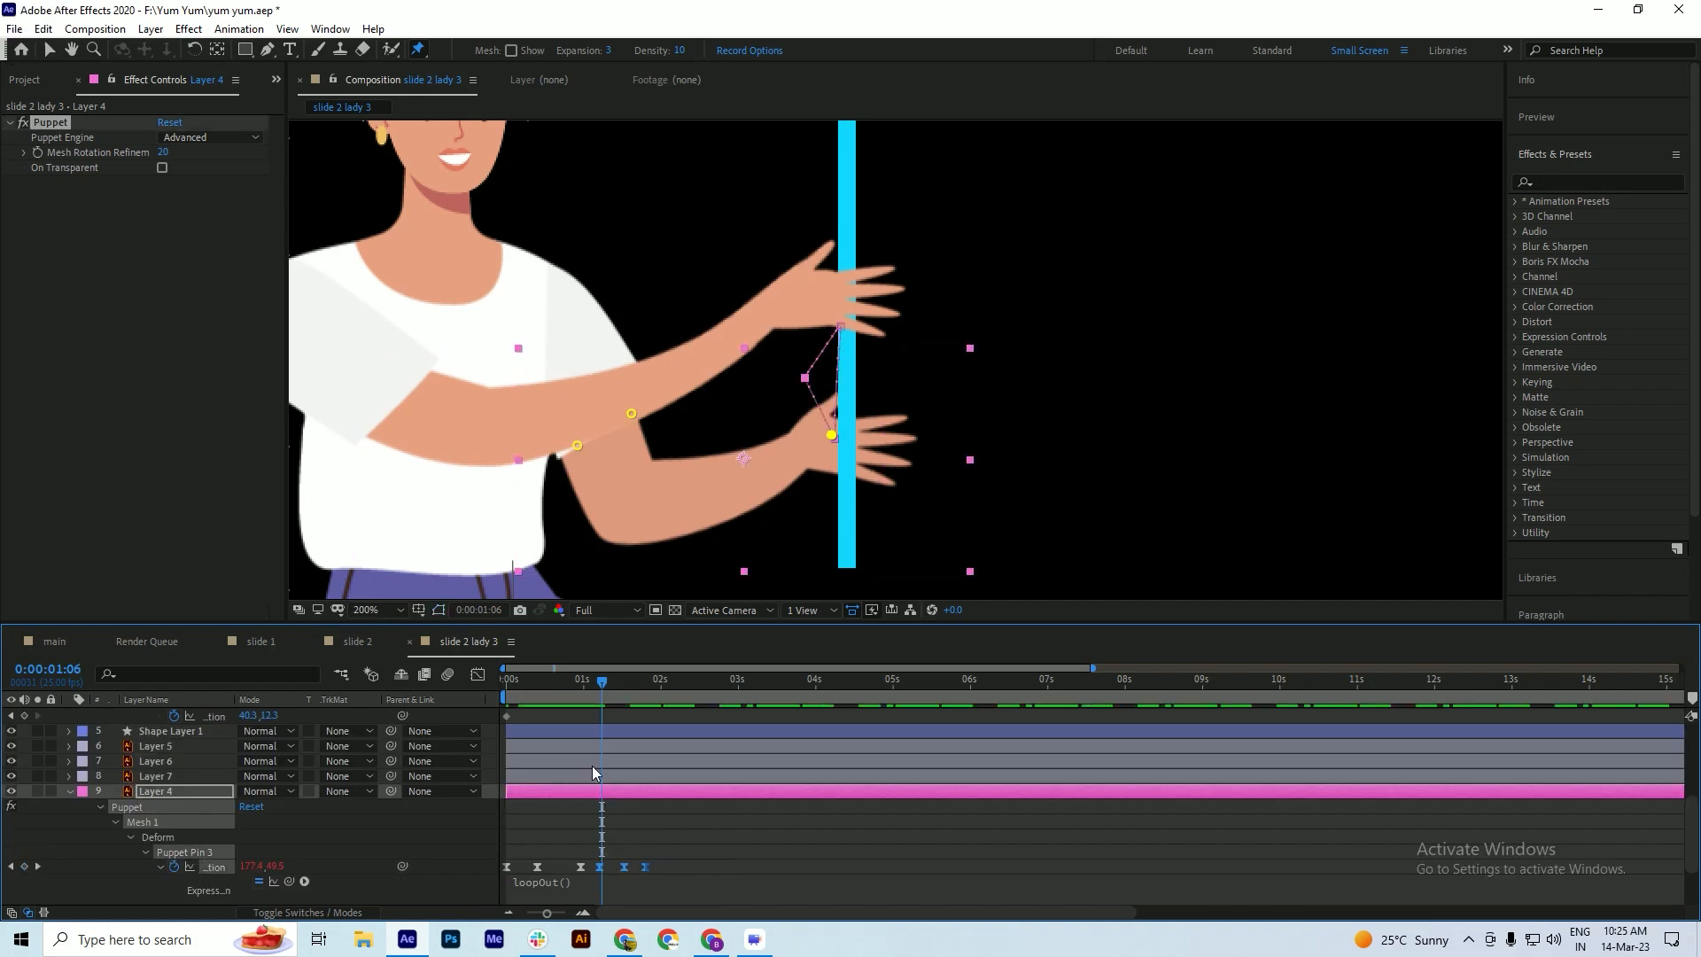
{"action": "mouse_move", "coordinate": [599, 694]}
{"action": "left_mouse_down"}
{"action": "mouse_move", "coordinate": [585, 695]}
{"action": "mouse_move", "coordinate": [657, 702]}
{"action": "mouse_move", "coordinate": [593, 714]}
{"action": "left_mouse_up"}
{"action": "key", "text": "space"}
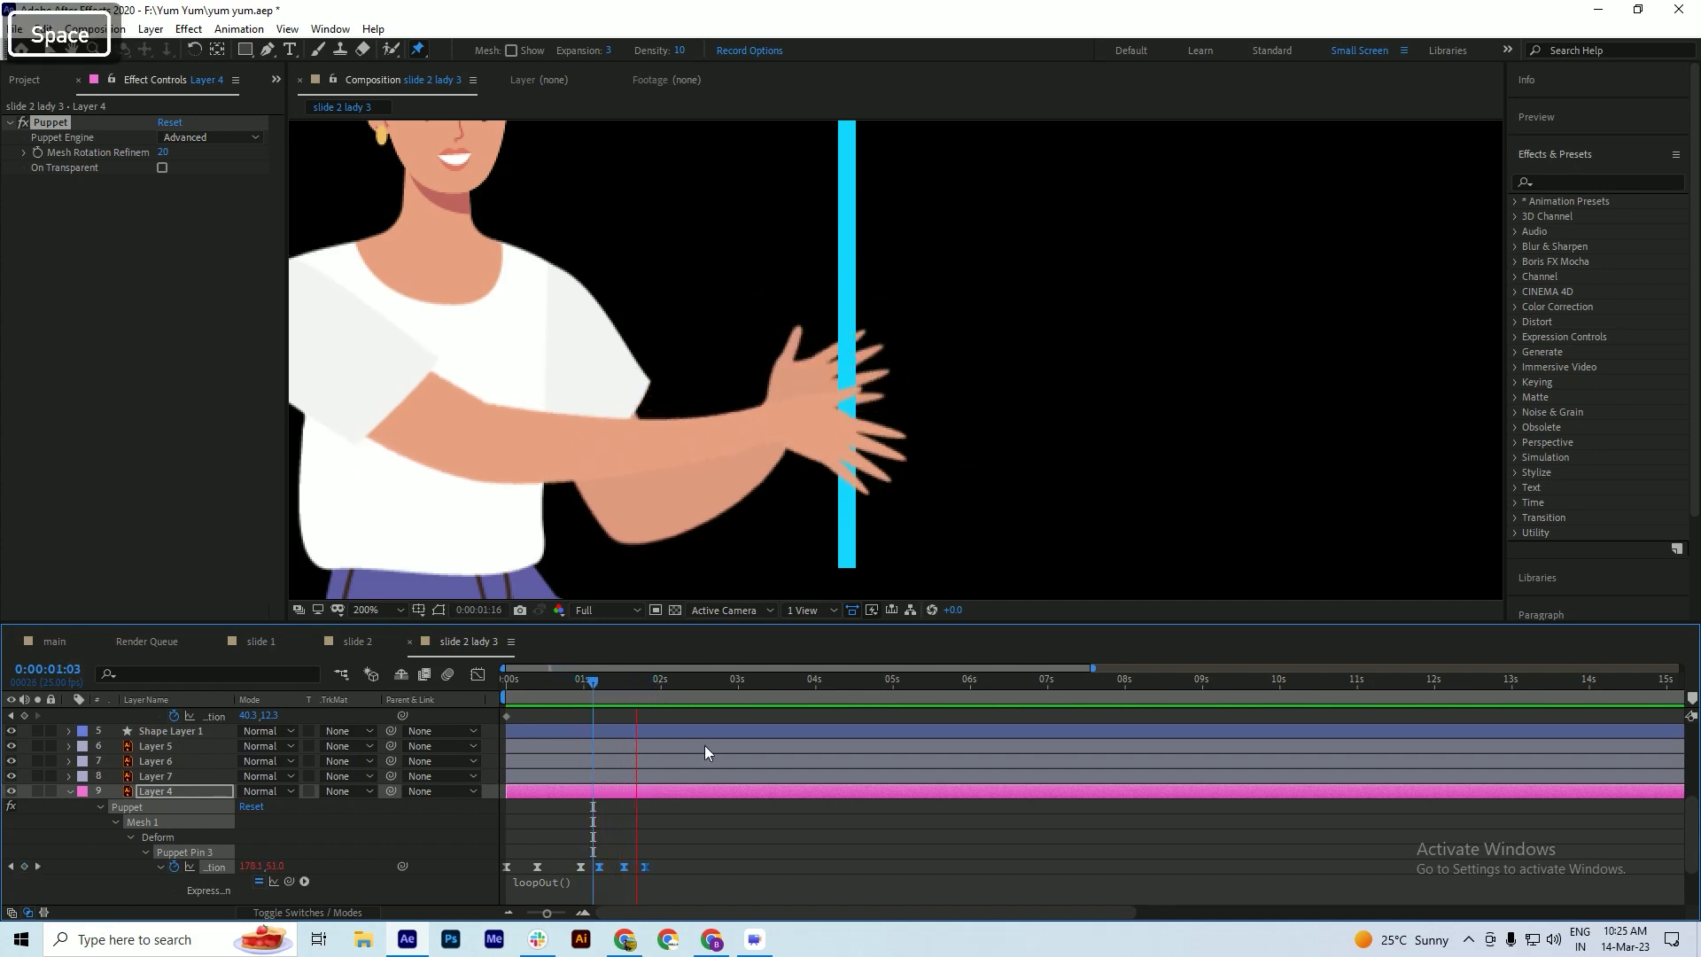
{"action": "key", "text": "space"}
- Copy Layer 9's last Puppet Pin 3 keyframe to 0:00:02:06 to hold the front hand on the lower pole
{"action": "left_click_drag", "start_coordinate": [589, 683], "coordinate": [678, 730]}
{"action": "scroll", "coordinate": [679, 748], "scroll_direction": "up", "scroll_amount": 2}
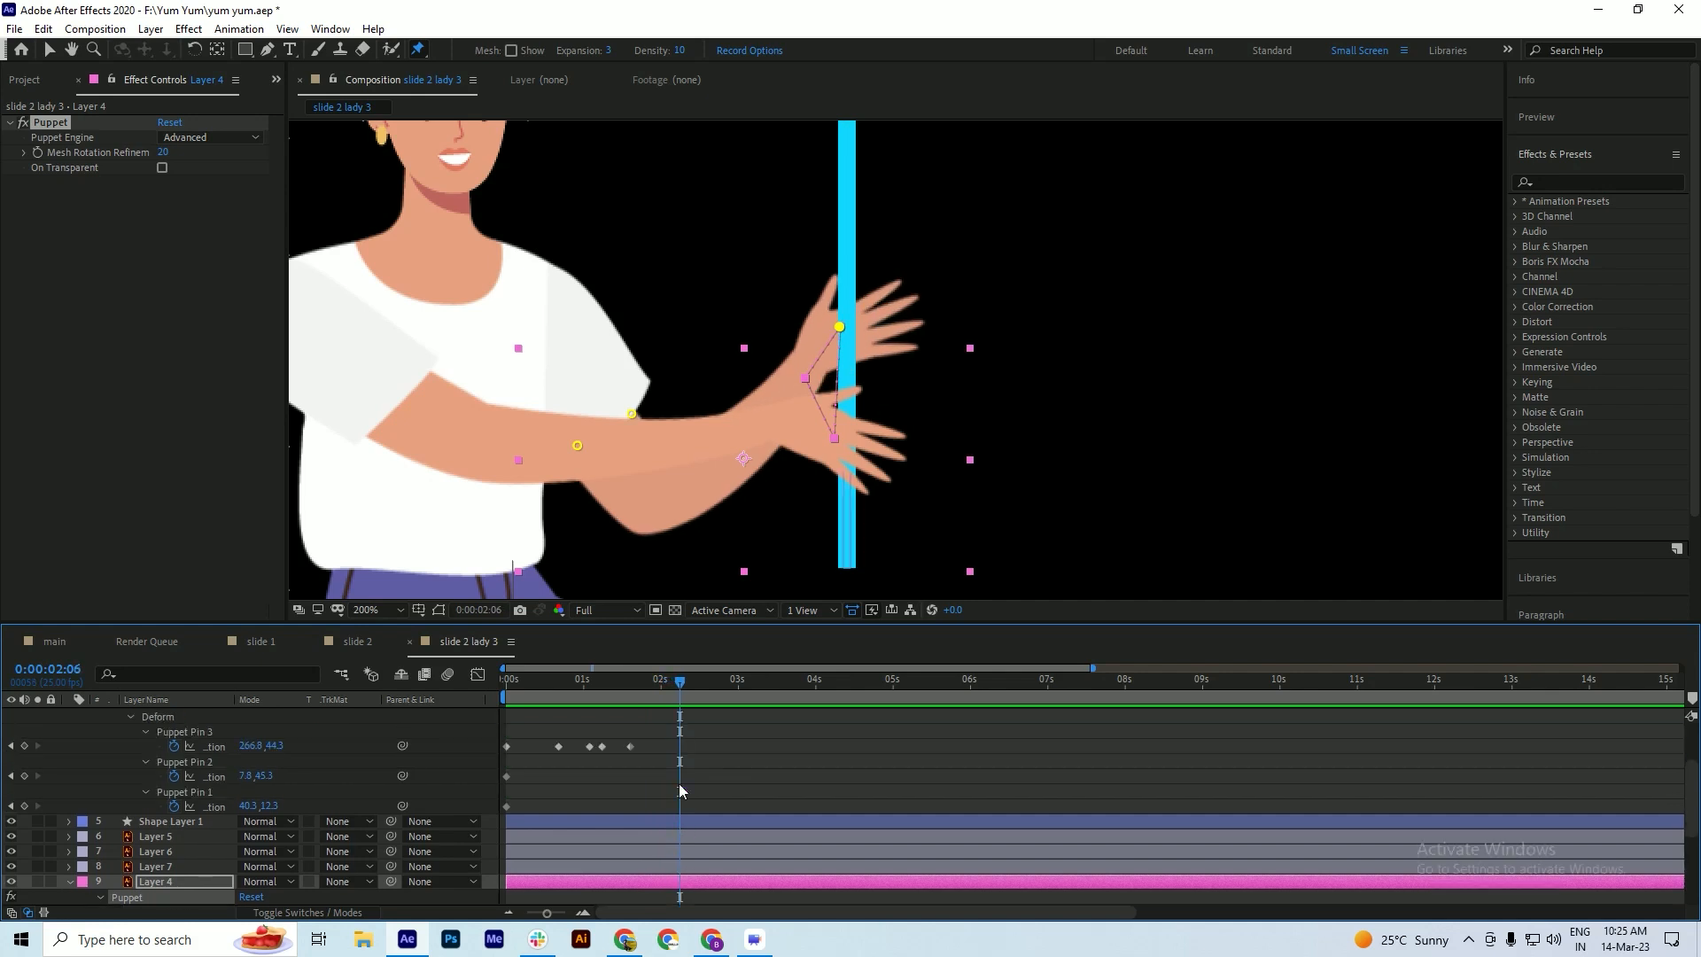
{"action": "left_click", "coordinate": [629, 747]}
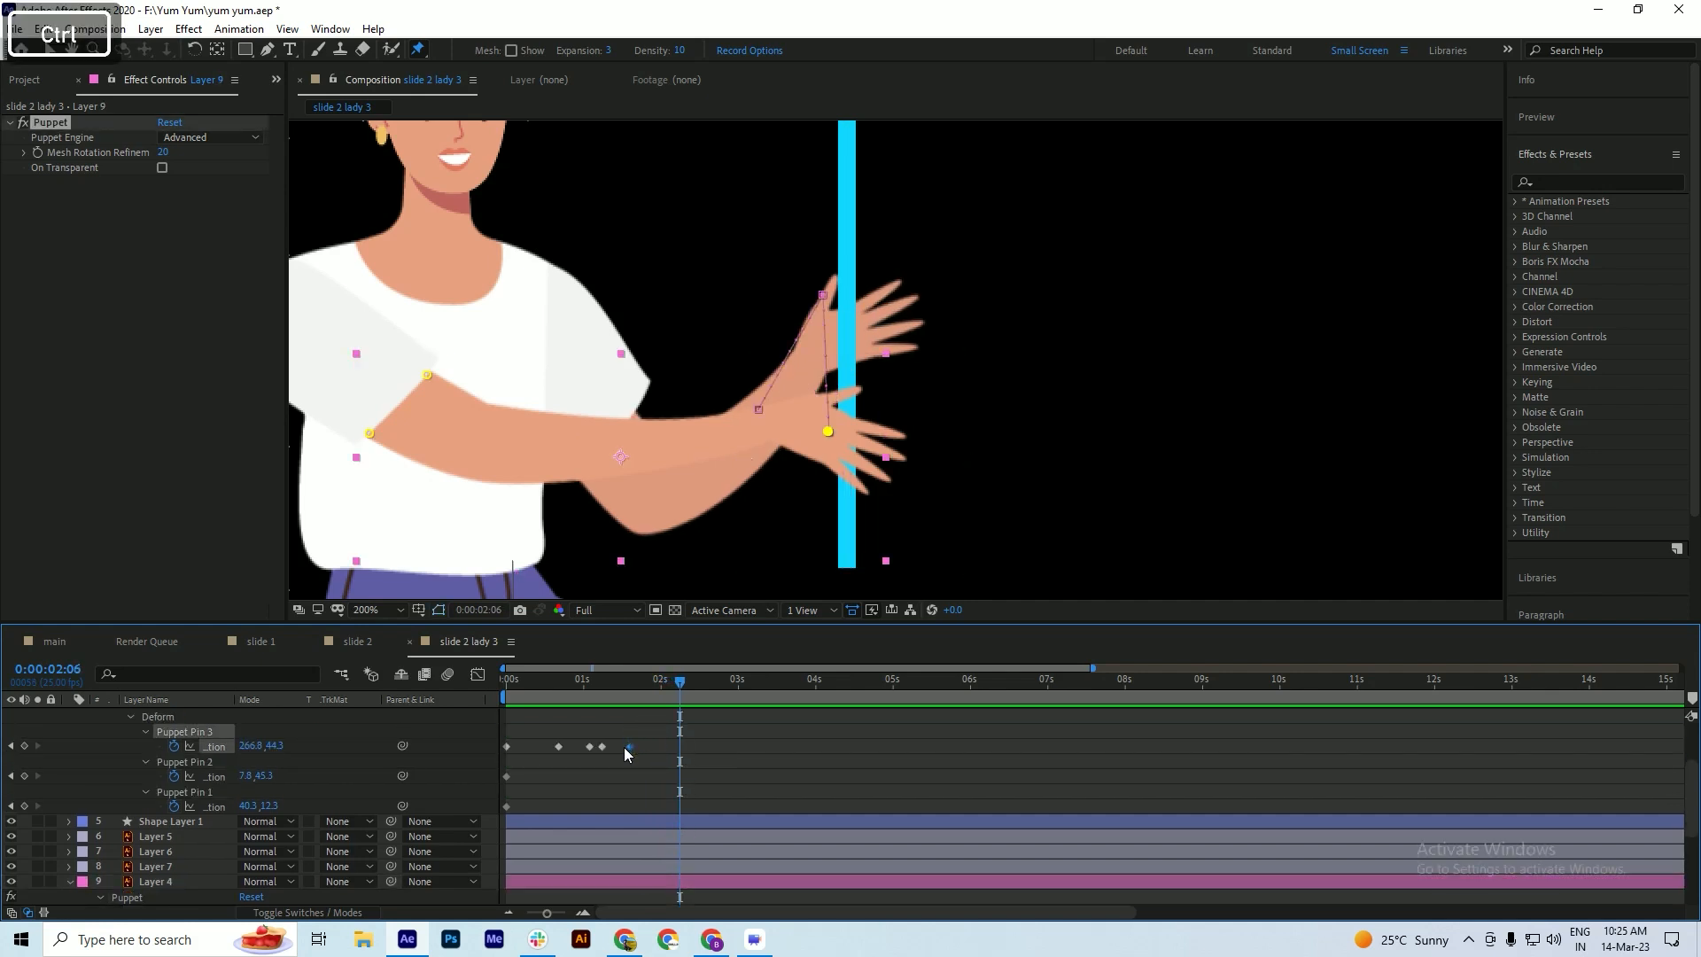
{"action": "key", "text": "ctrl+c"}
{"action": "key", "text": "ctrl+v"}
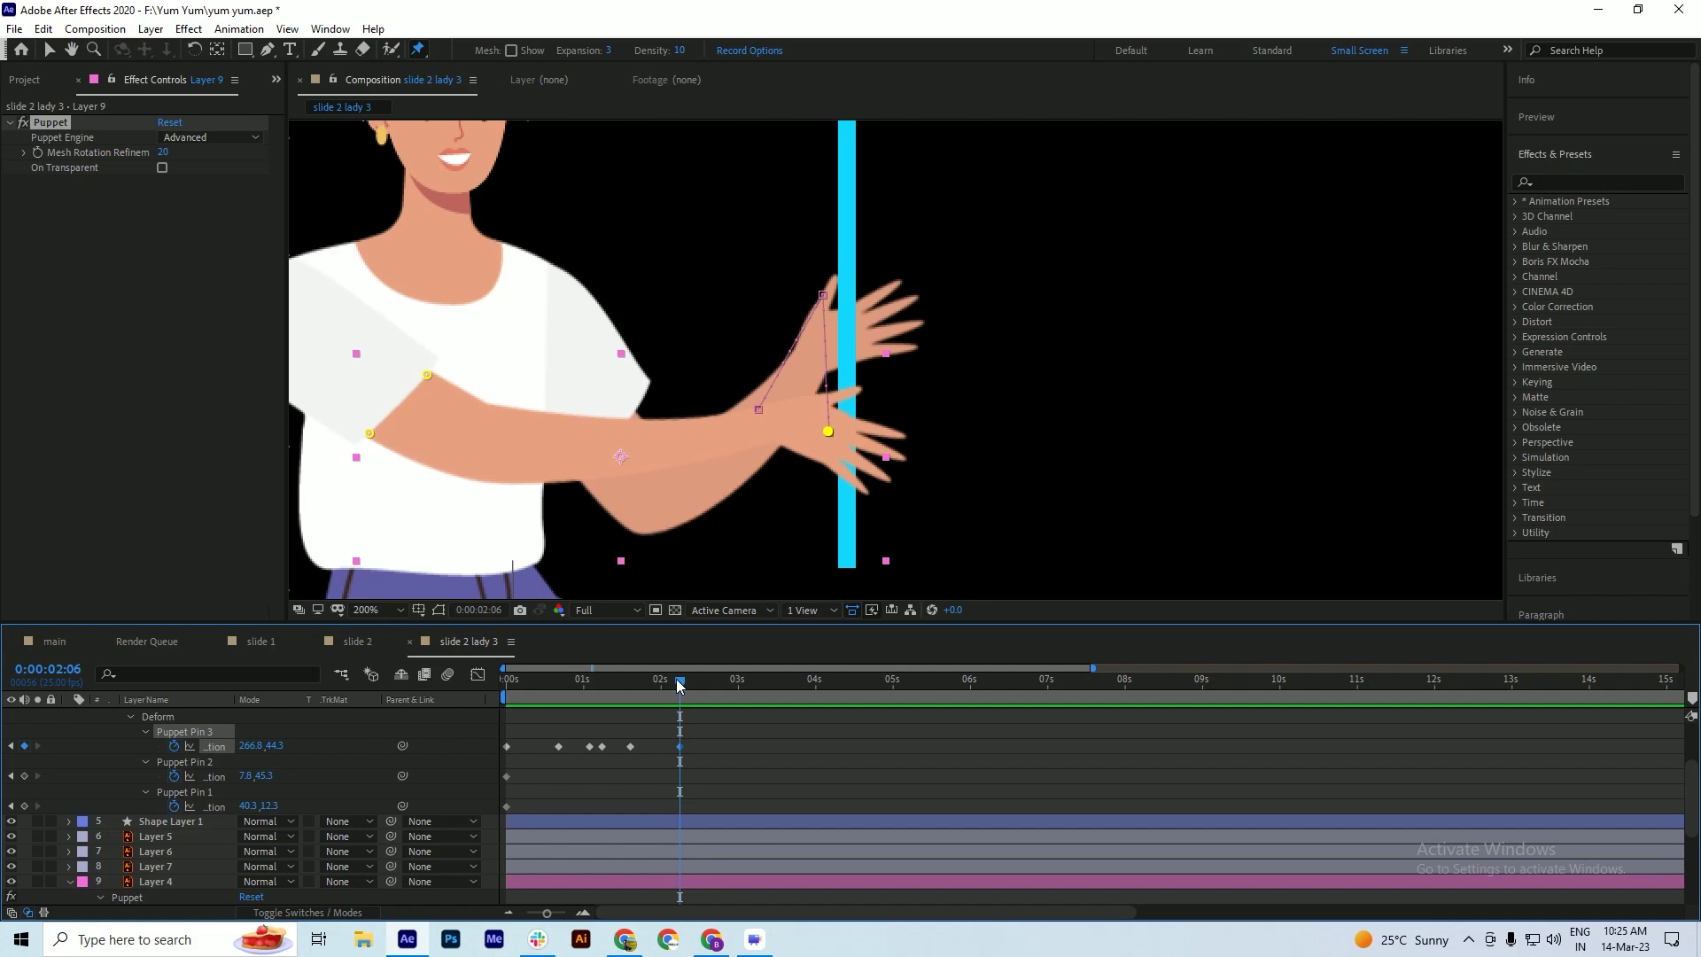
- Copy Layer 9's first Puppet Pin 3 keyframe to 0:00:02:14 and preview the front hand's return off the pole
{"action": "left_click_drag", "start_coordinate": [680, 684], "coordinate": [703, 690]}
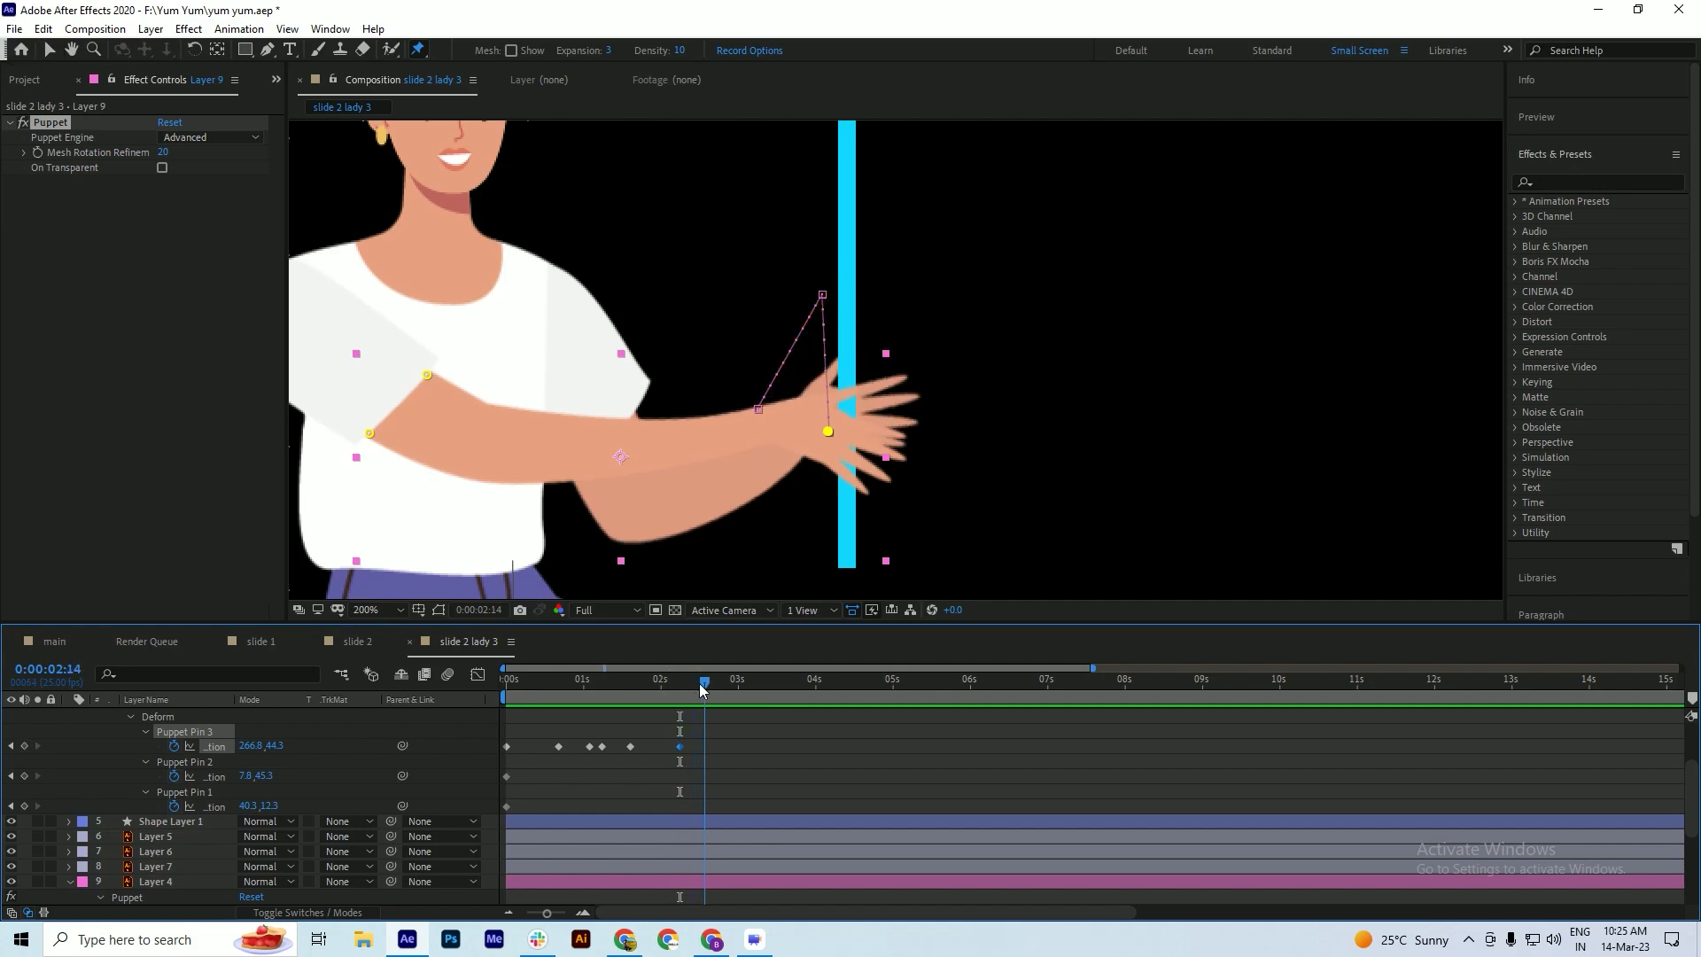
{"action": "left_click", "coordinate": [516, 733]}
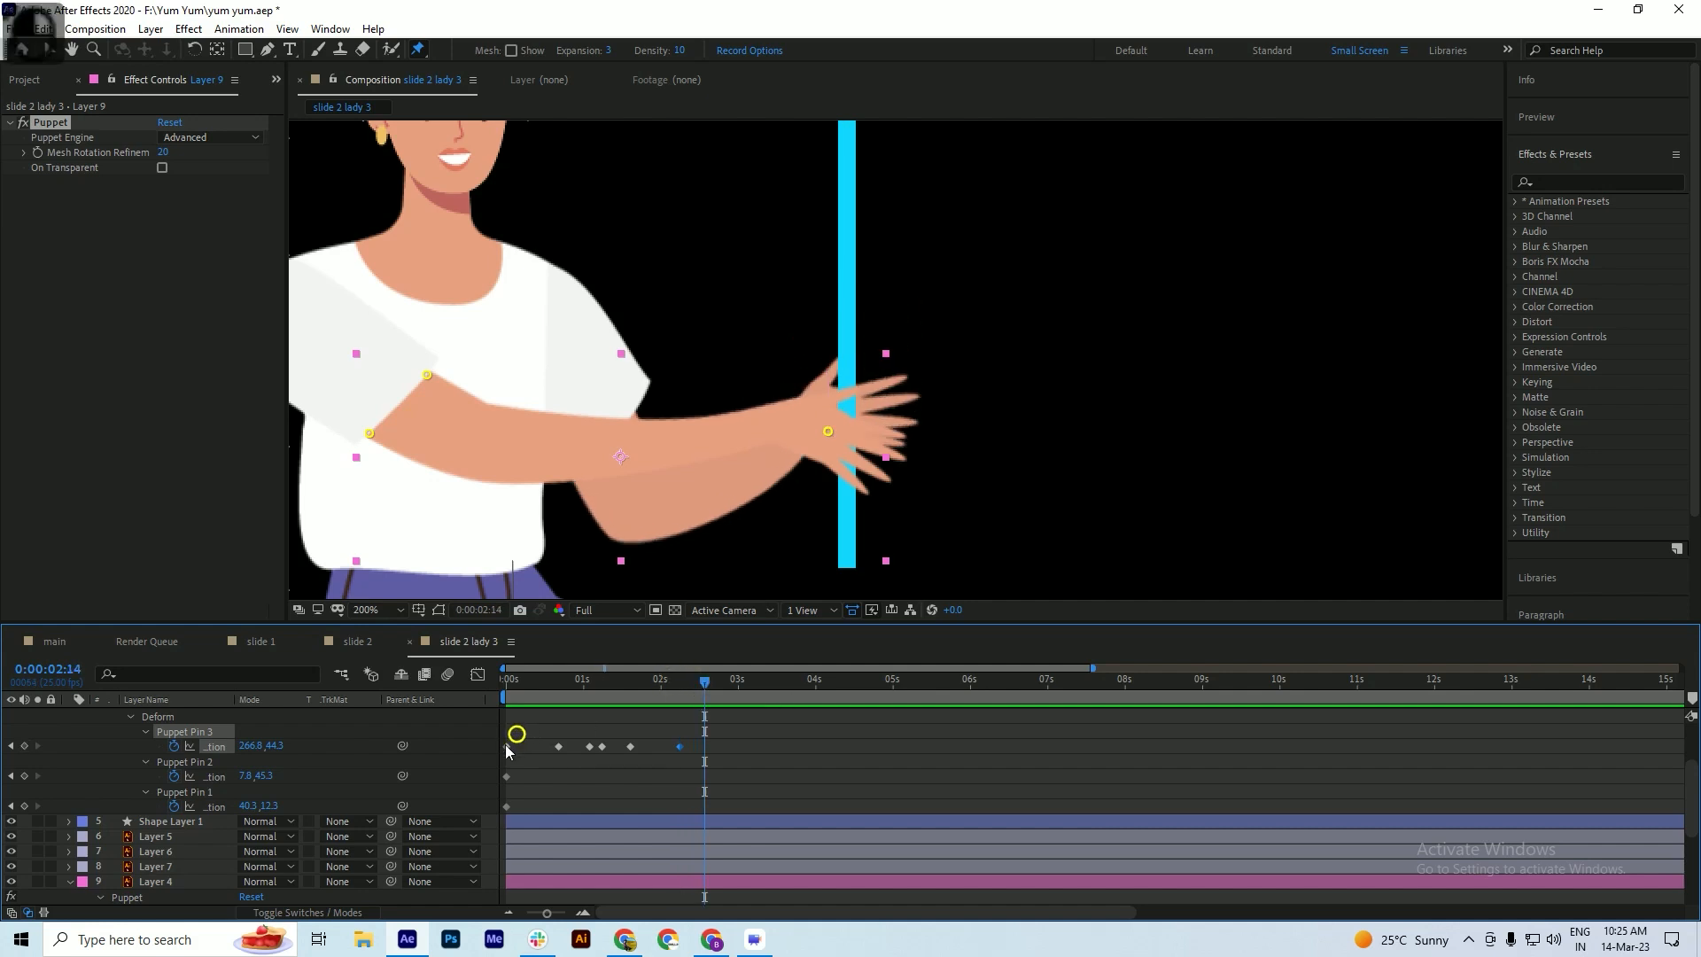
{"action": "key", "text": "ctrl+v"}
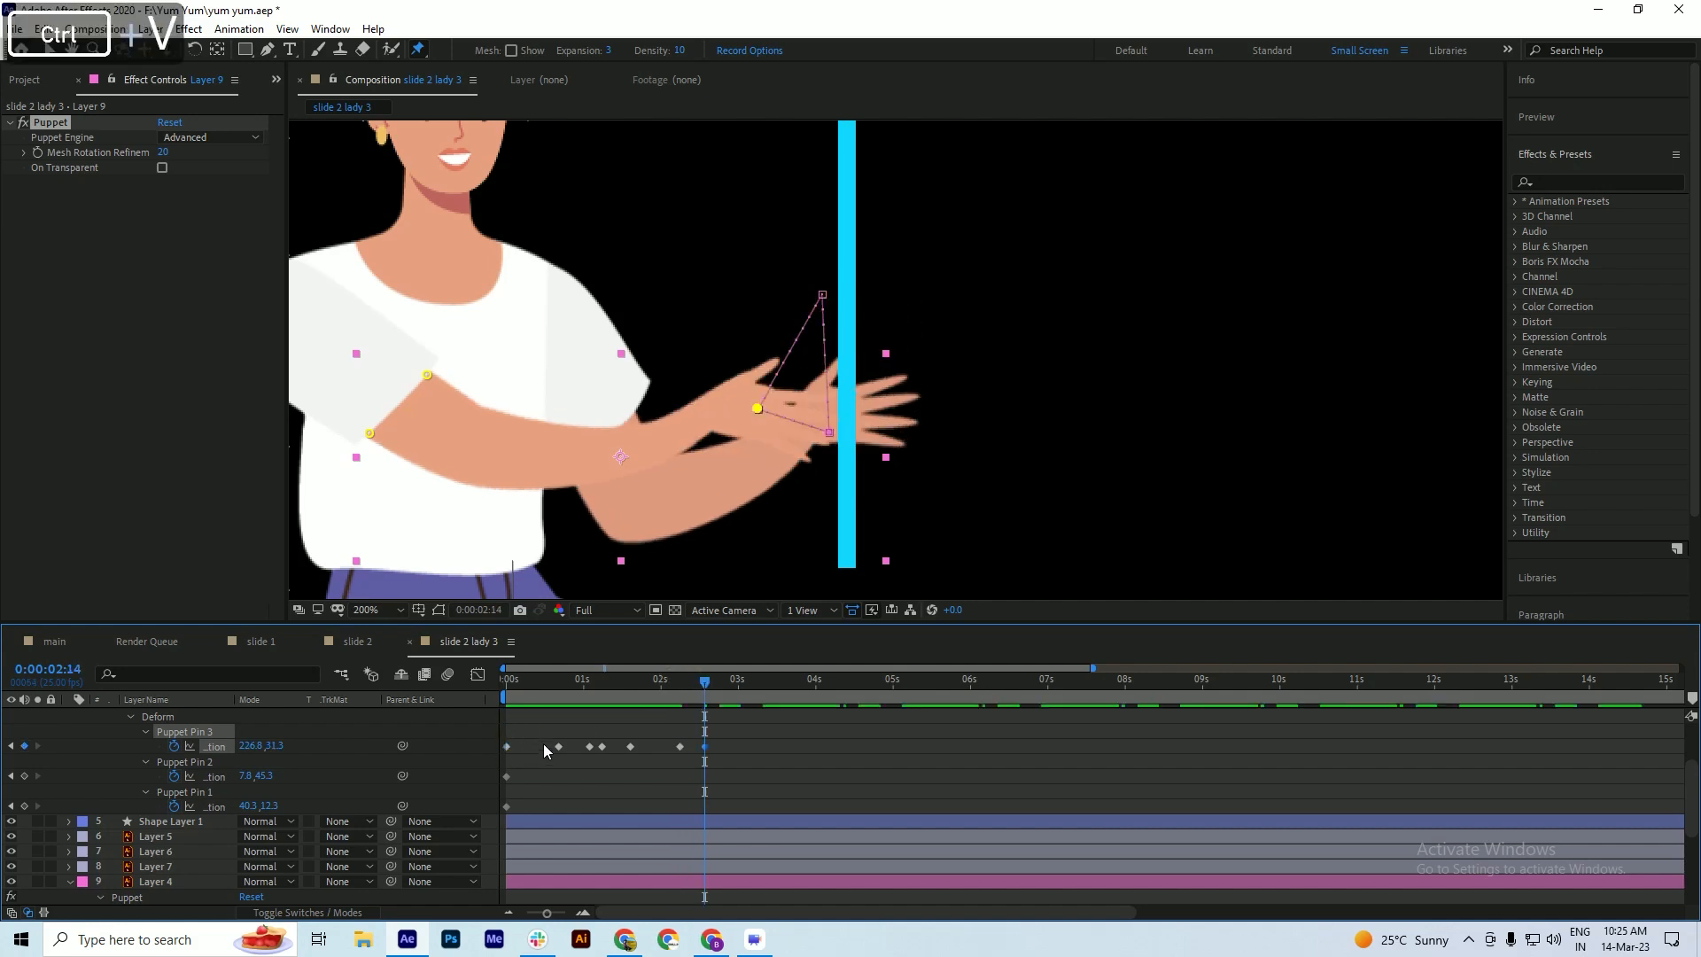
{"action": "key", "text": "space"}
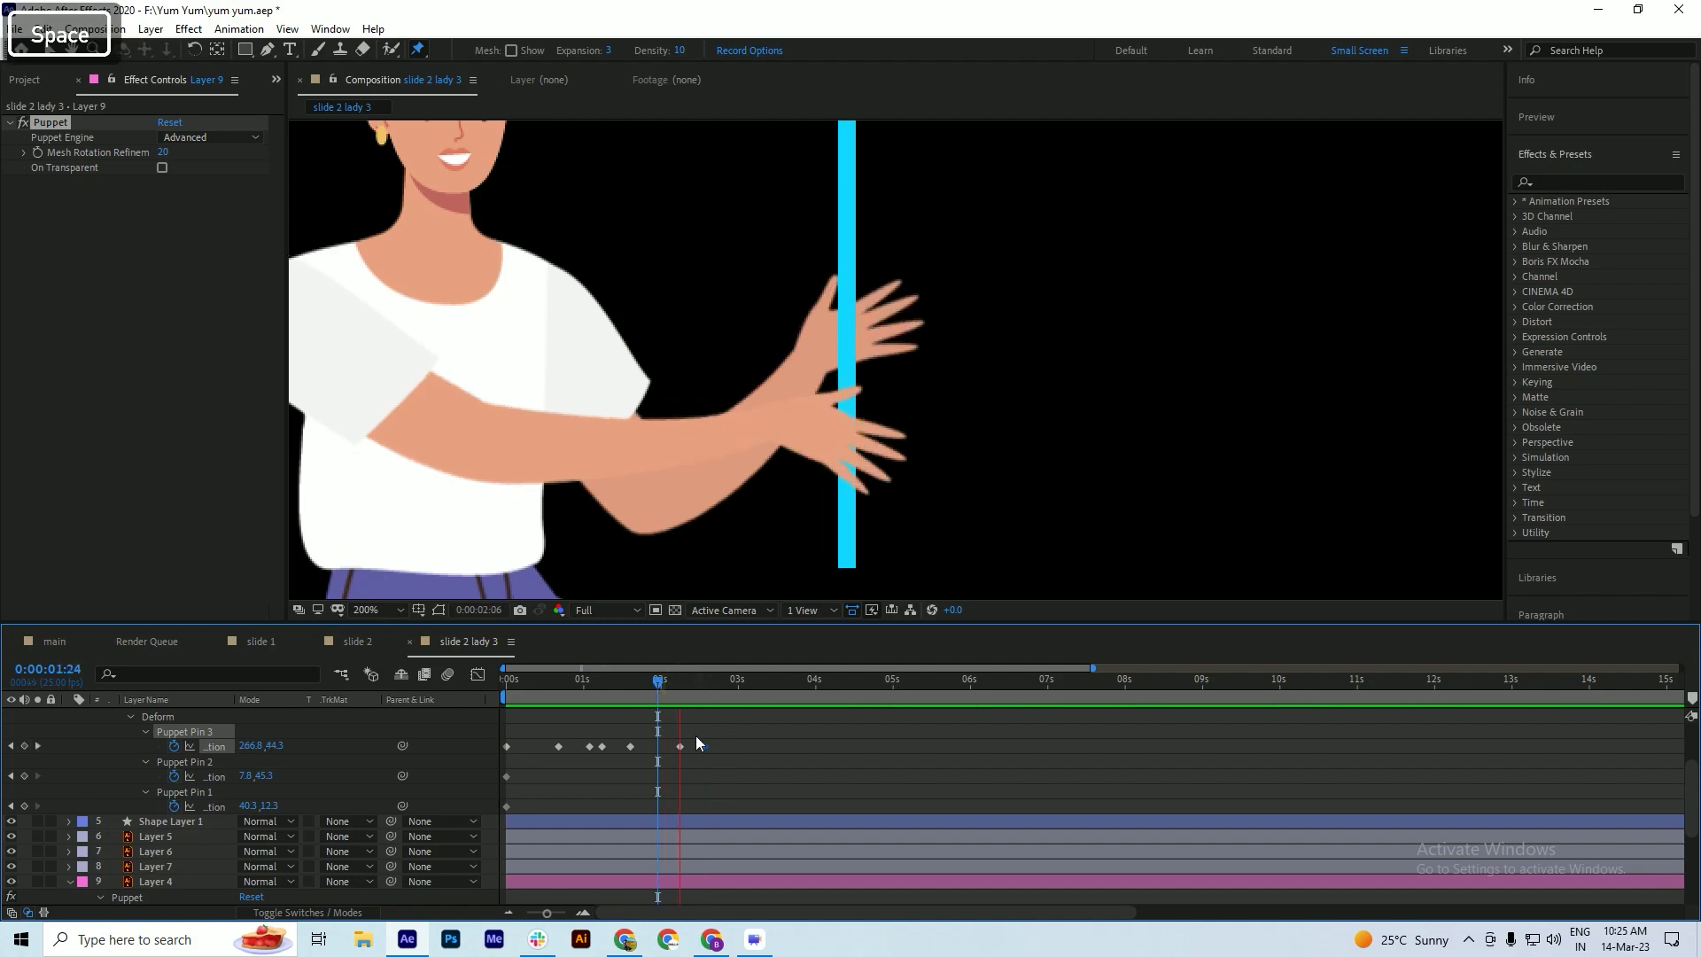
{"action": "left_click", "coordinate": [677, 677]}
- Apply Easy Ease to all of Layer 9's Puppet Pin 3 keyframes and add a loopOut() expression to the pin's position
{"action": "left_click_drag", "start_coordinate": [740, 727], "coordinate": [492, 751]}
{"action": "key", "text": "F9"}
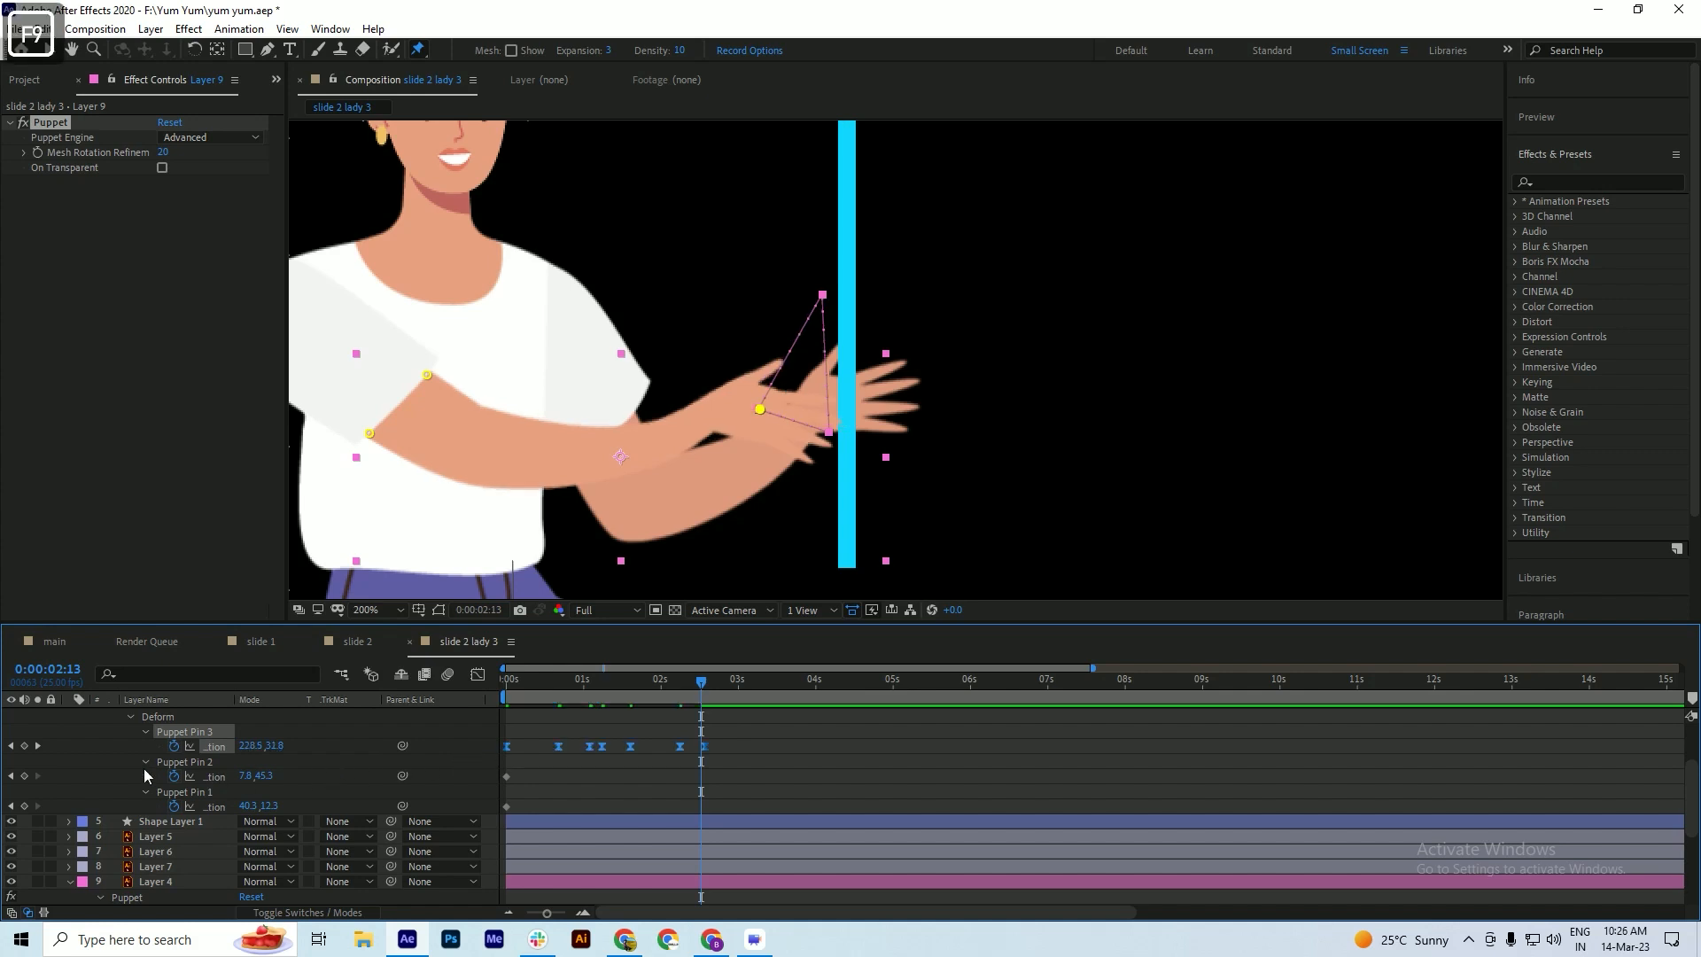
{"action": "left_click", "coordinate": [174, 746], "text": "alt"}
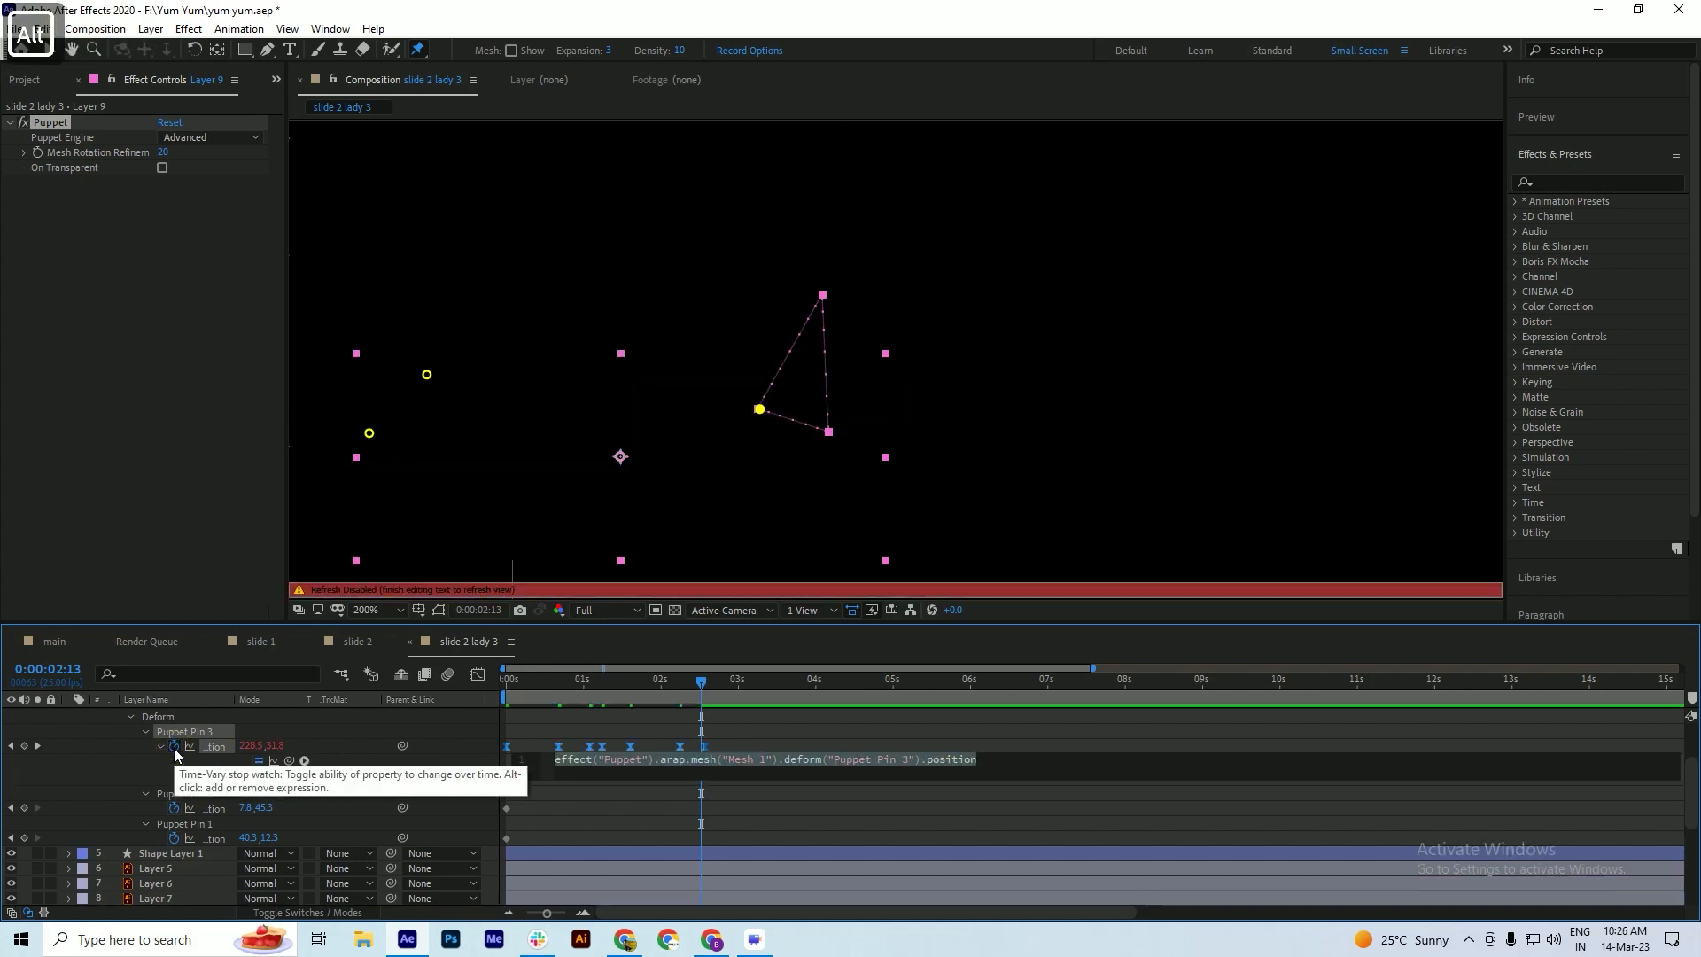
{"action": "type", "text": "loopOut"}
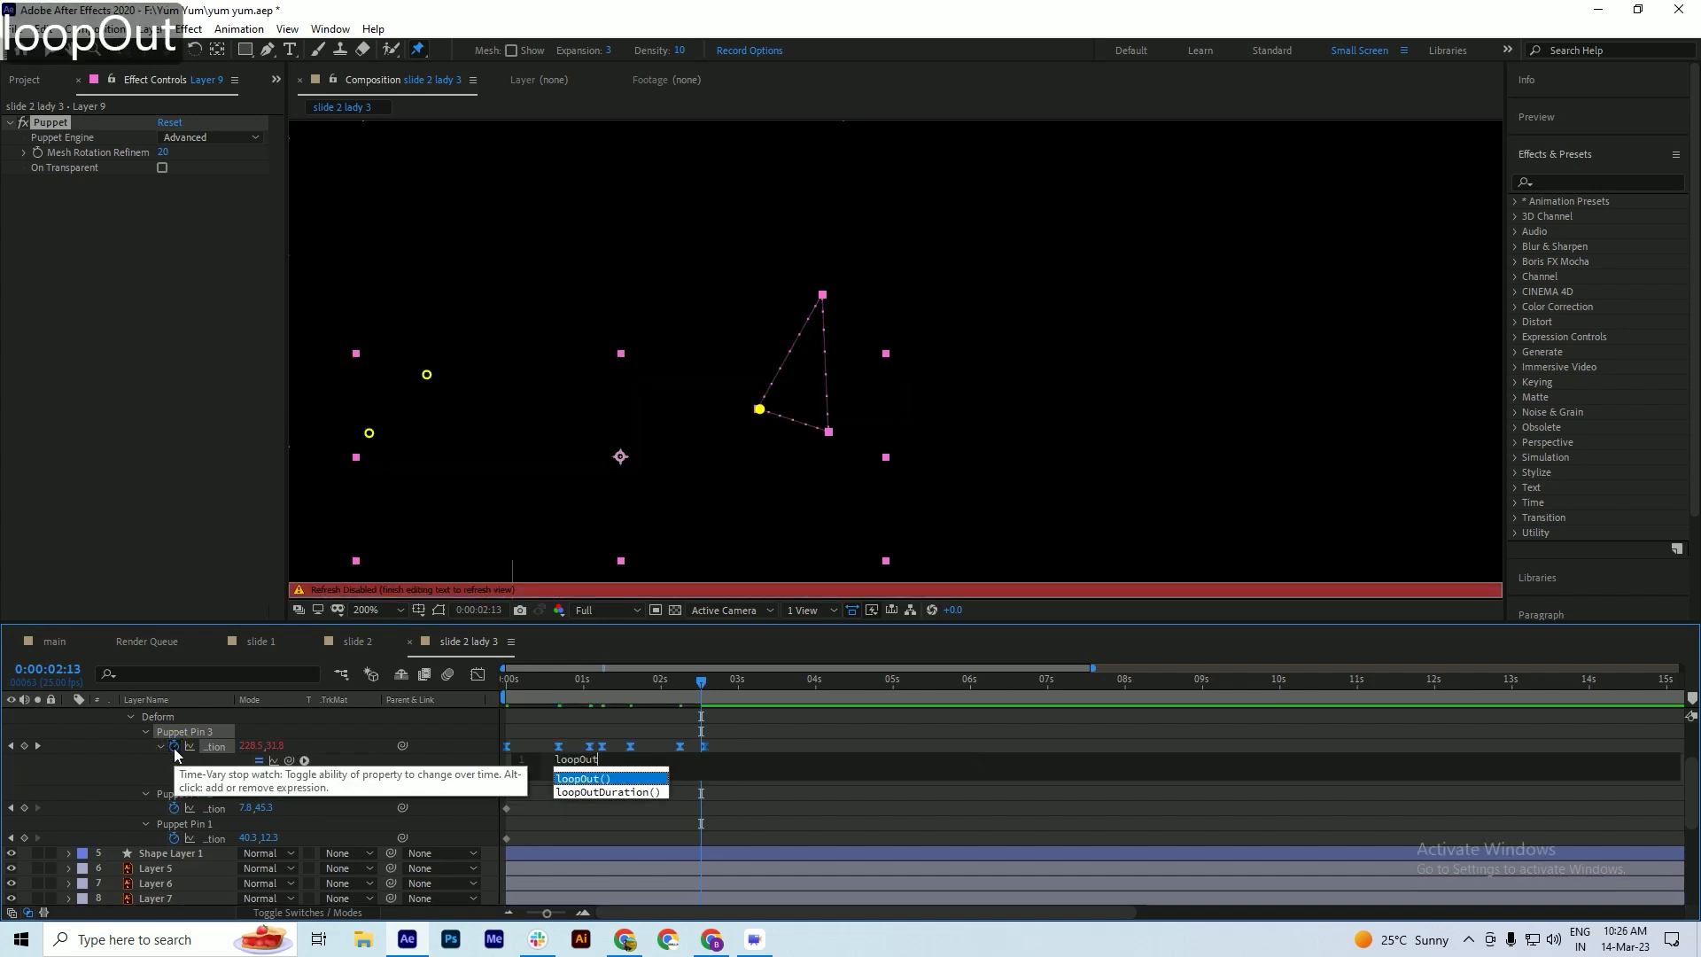
{"action": "type", "text": "()"}
- Preview both arms' looping motion from the start and inspect the pose at 0:00:03:16 against Layer 4's keyframes
{"action": "left_click_drag", "start_coordinate": [653, 680], "coordinate": [632, 681]}
{"action": "key", "text": "space"}
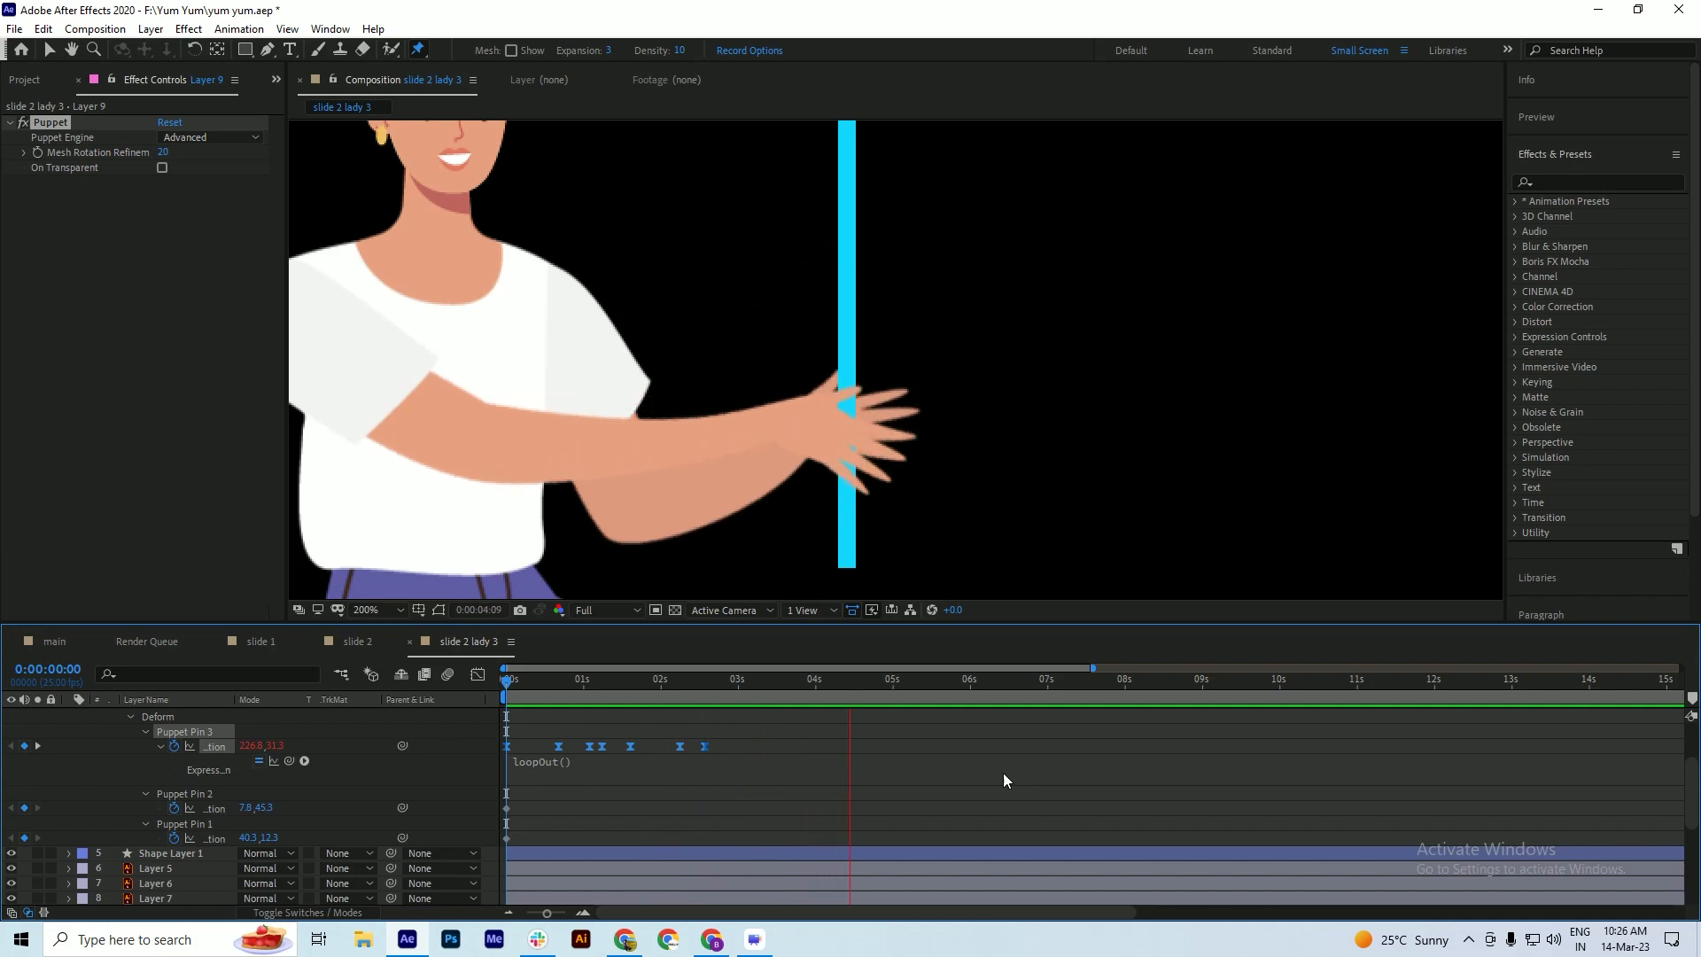
{"action": "key", "text": "space"}
{"action": "left_click_drag", "start_coordinate": [611, 688], "coordinate": [788, 725]}
{"action": "scroll", "coordinate": [775, 741], "scroll_direction": "down", "scroll_amount": 4}
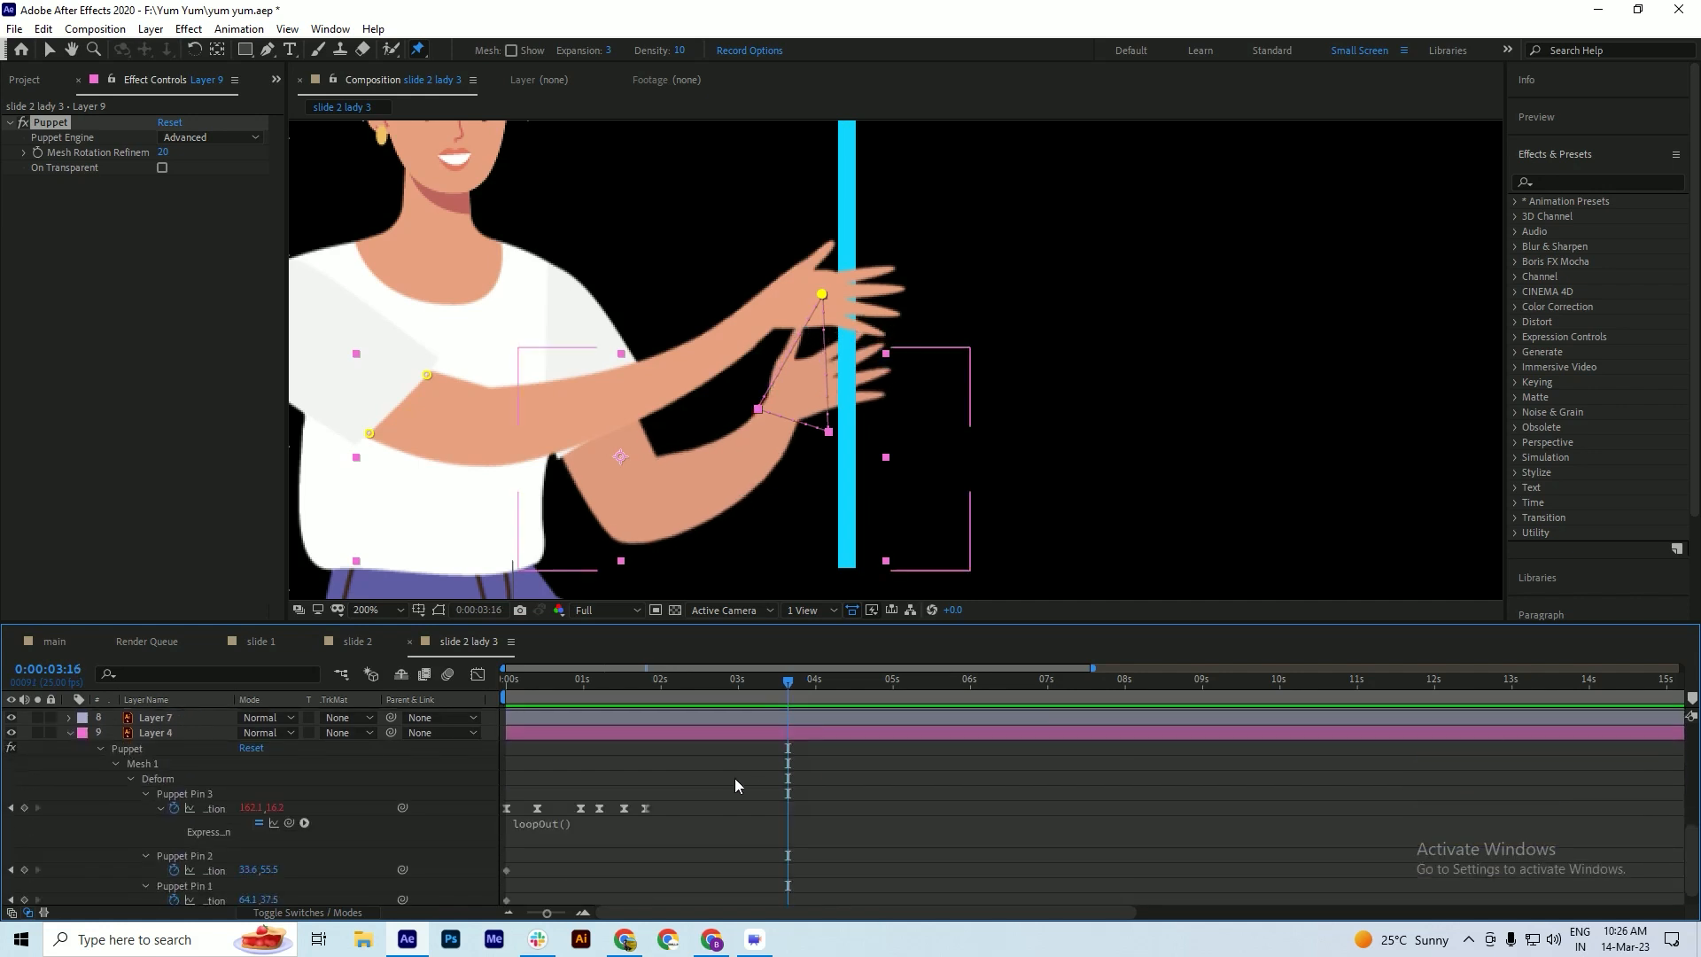
{"action": "left_click", "coordinate": [645, 808]}
{"action": "left_click_drag", "start_coordinate": [653, 810], "coordinate": [789, 810]}
{"action": "key", "text": "ctrl+z"}
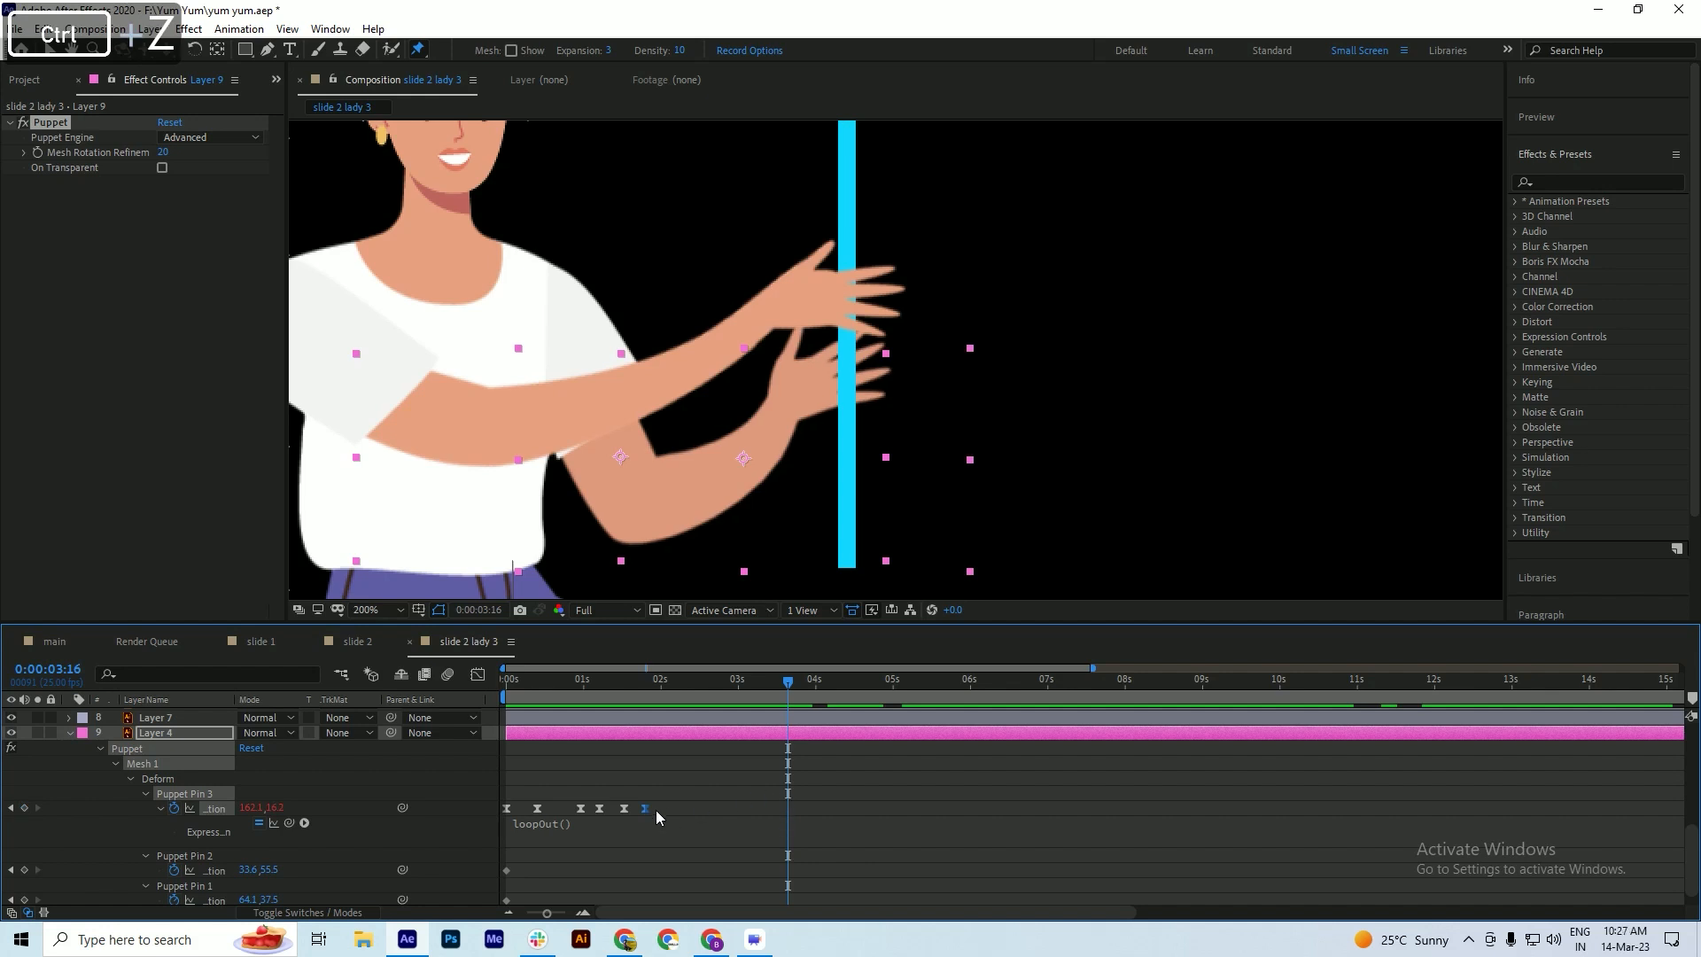
{"action": "key", "text": "ctrl+c"}
{"action": "key", "text": "ctrl+v"}
{"action": "key", "text": "ctrl+z"}
- Copy Layer 4's last Puppet Pin 3 keyframe to 0:00:03:16 to hold the rear hand off the pole, and preview the animation
{"action": "left_click", "coordinate": [646, 809]}
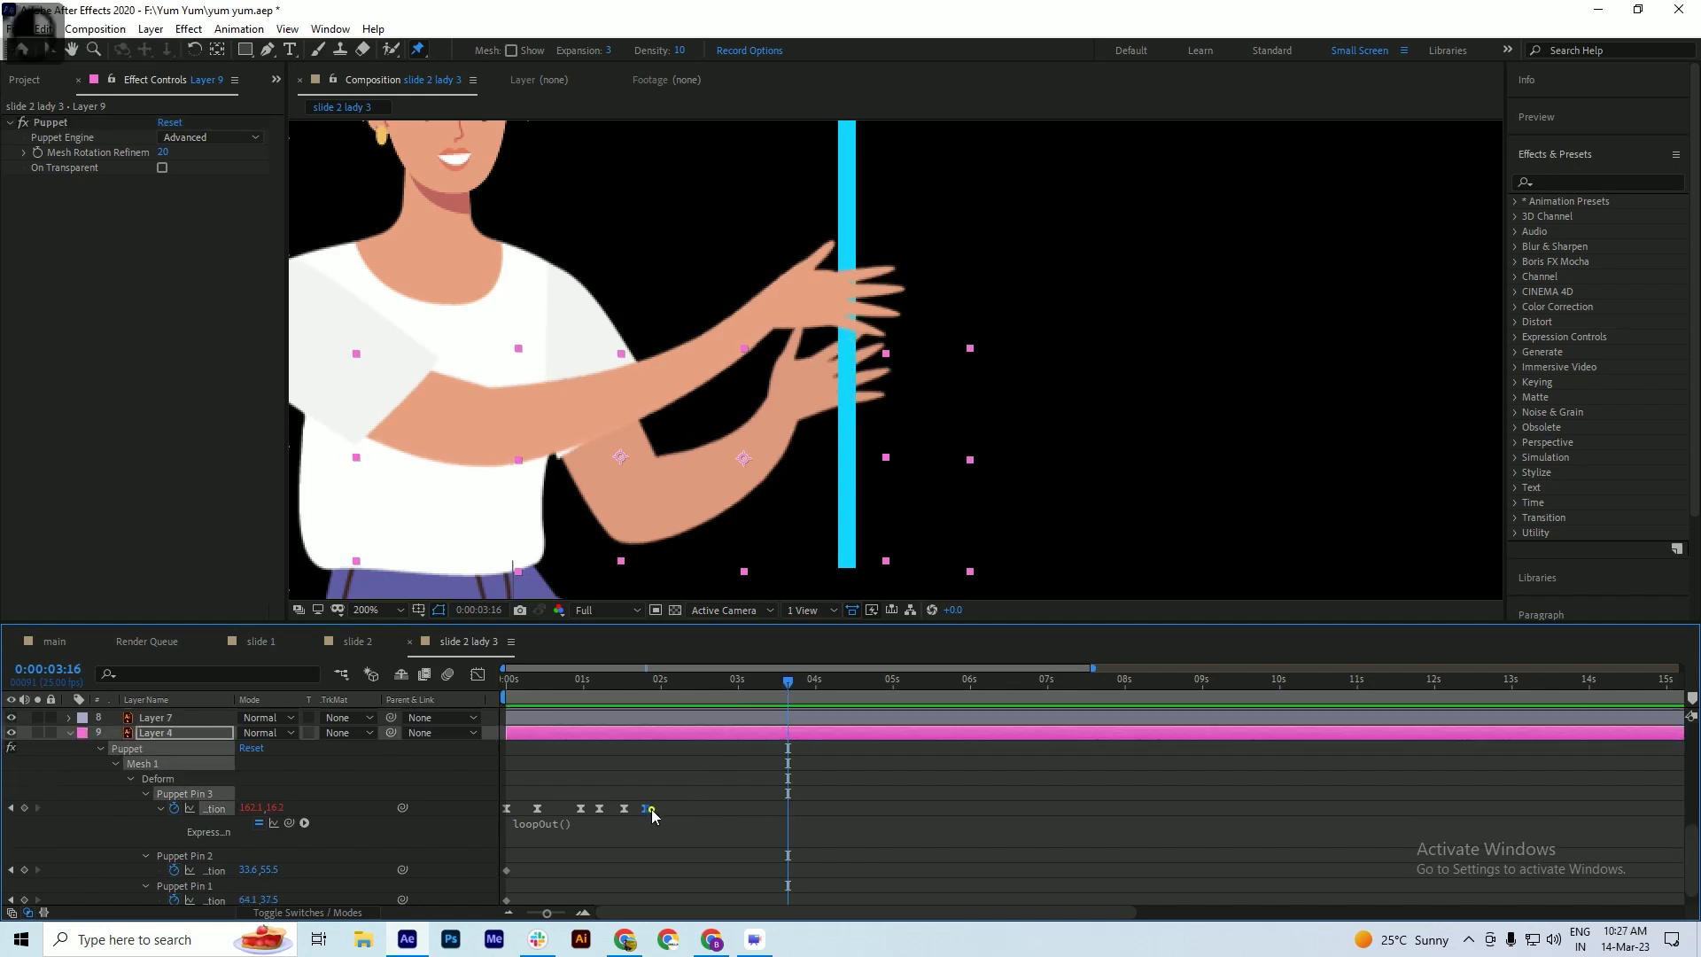
{"action": "key", "text": "ctrl+c"}
{"action": "key", "text": "ctrl+v"}
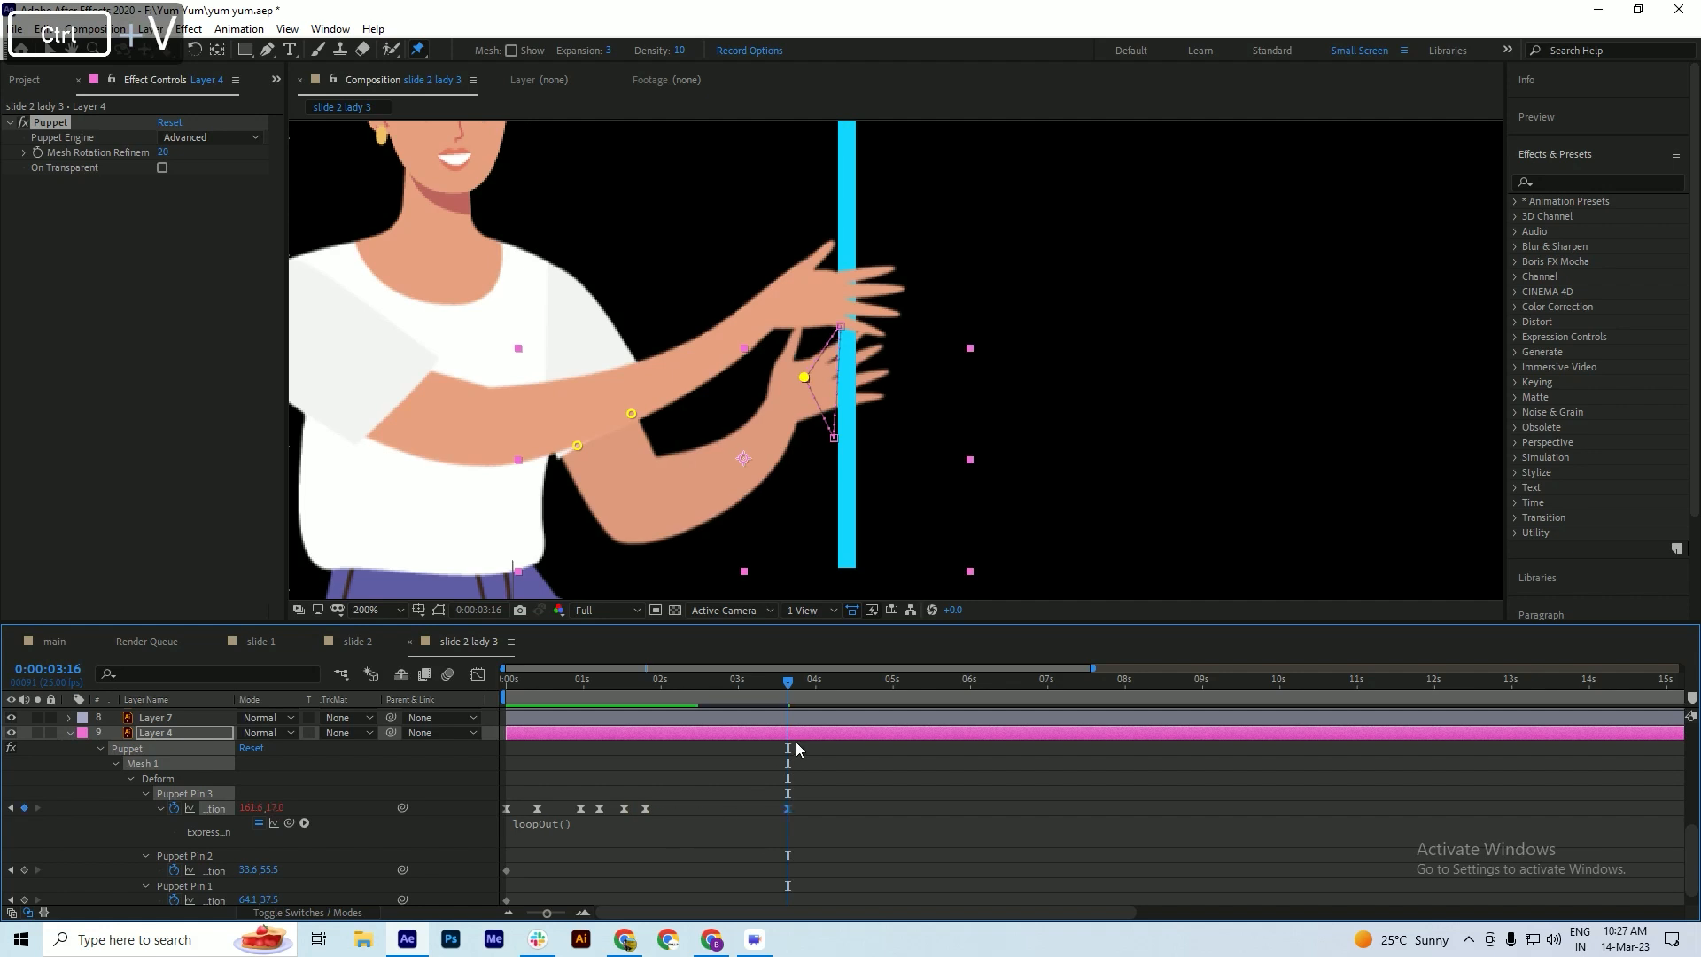
{"action": "left_click_drag", "start_coordinate": [786, 684], "coordinate": [592, 736]}
{"action": "key", "text": "space"}
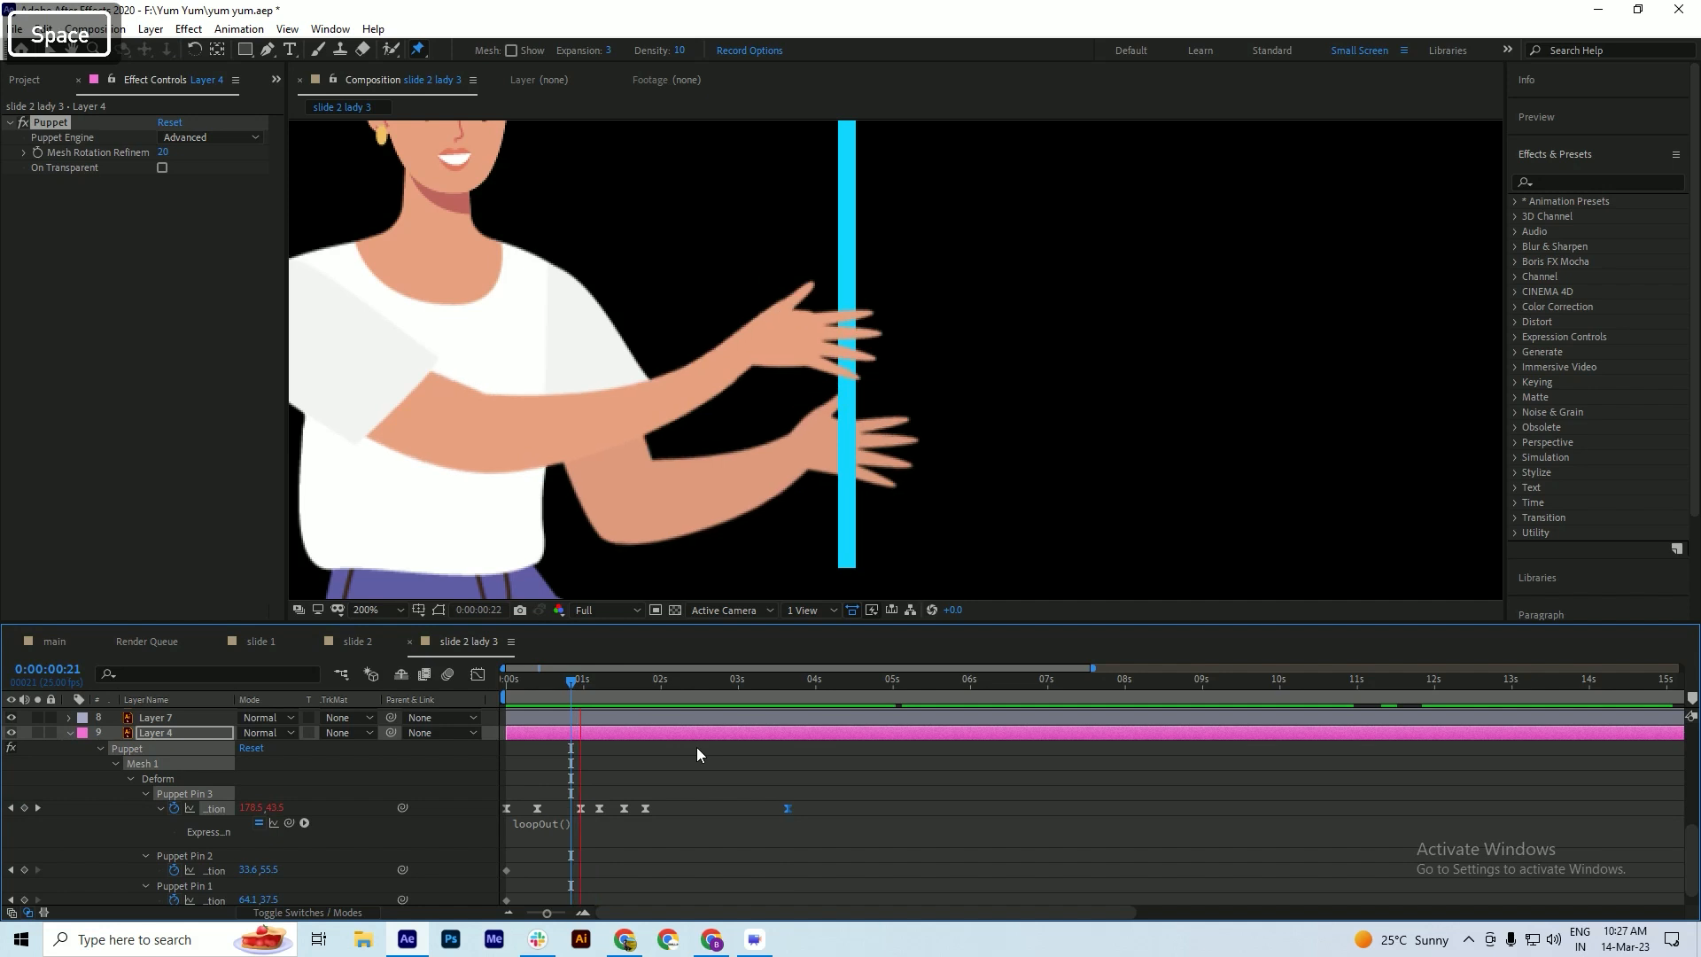
{"action": "key", "text": "space"}
- Compare the timing of Layer 9's and Layer 4's arm motion around 0:00:02:16 and select Layer 4
{"action": "left_click_drag", "start_coordinate": [589, 696], "coordinate": [640, 700]}
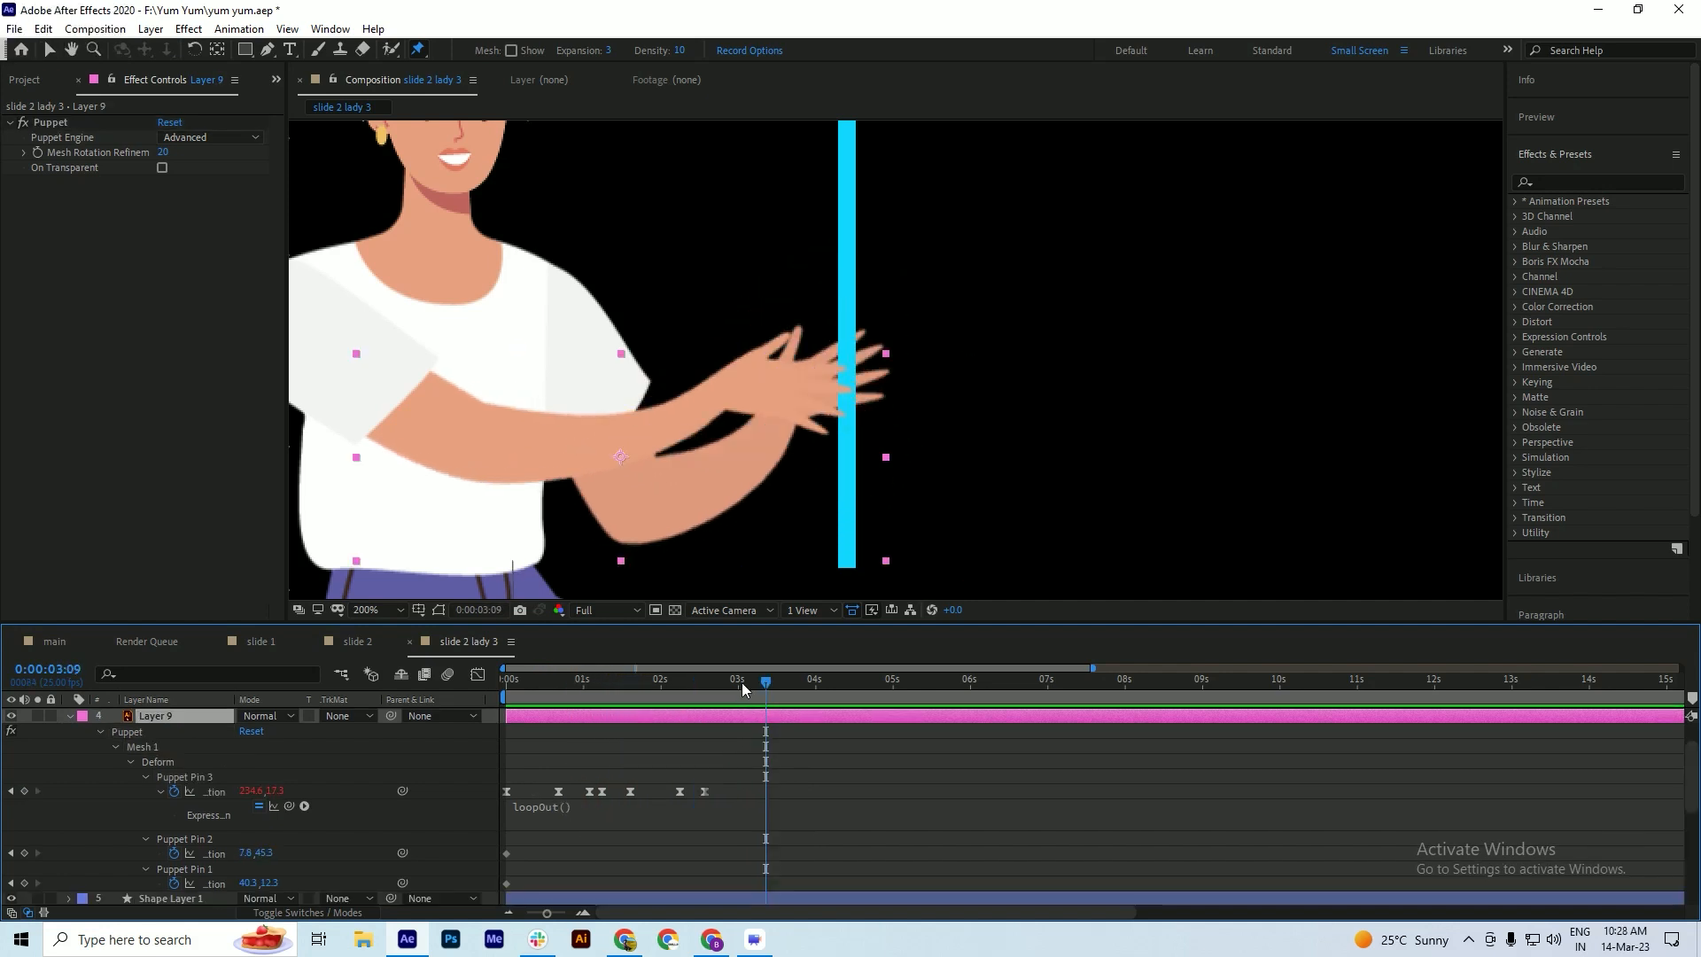
{"action": "left_click_drag", "start_coordinate": [742, 682], "coordinate": [710, 741]}
{"action": "scroll", "coordinate": [778, 753], "scroll_direction": "down", "scroll_amount": 3}
{"action": "scroll", "coordinate": [778, 753], "scroll_direction": "up", "scroll_amount": 3}
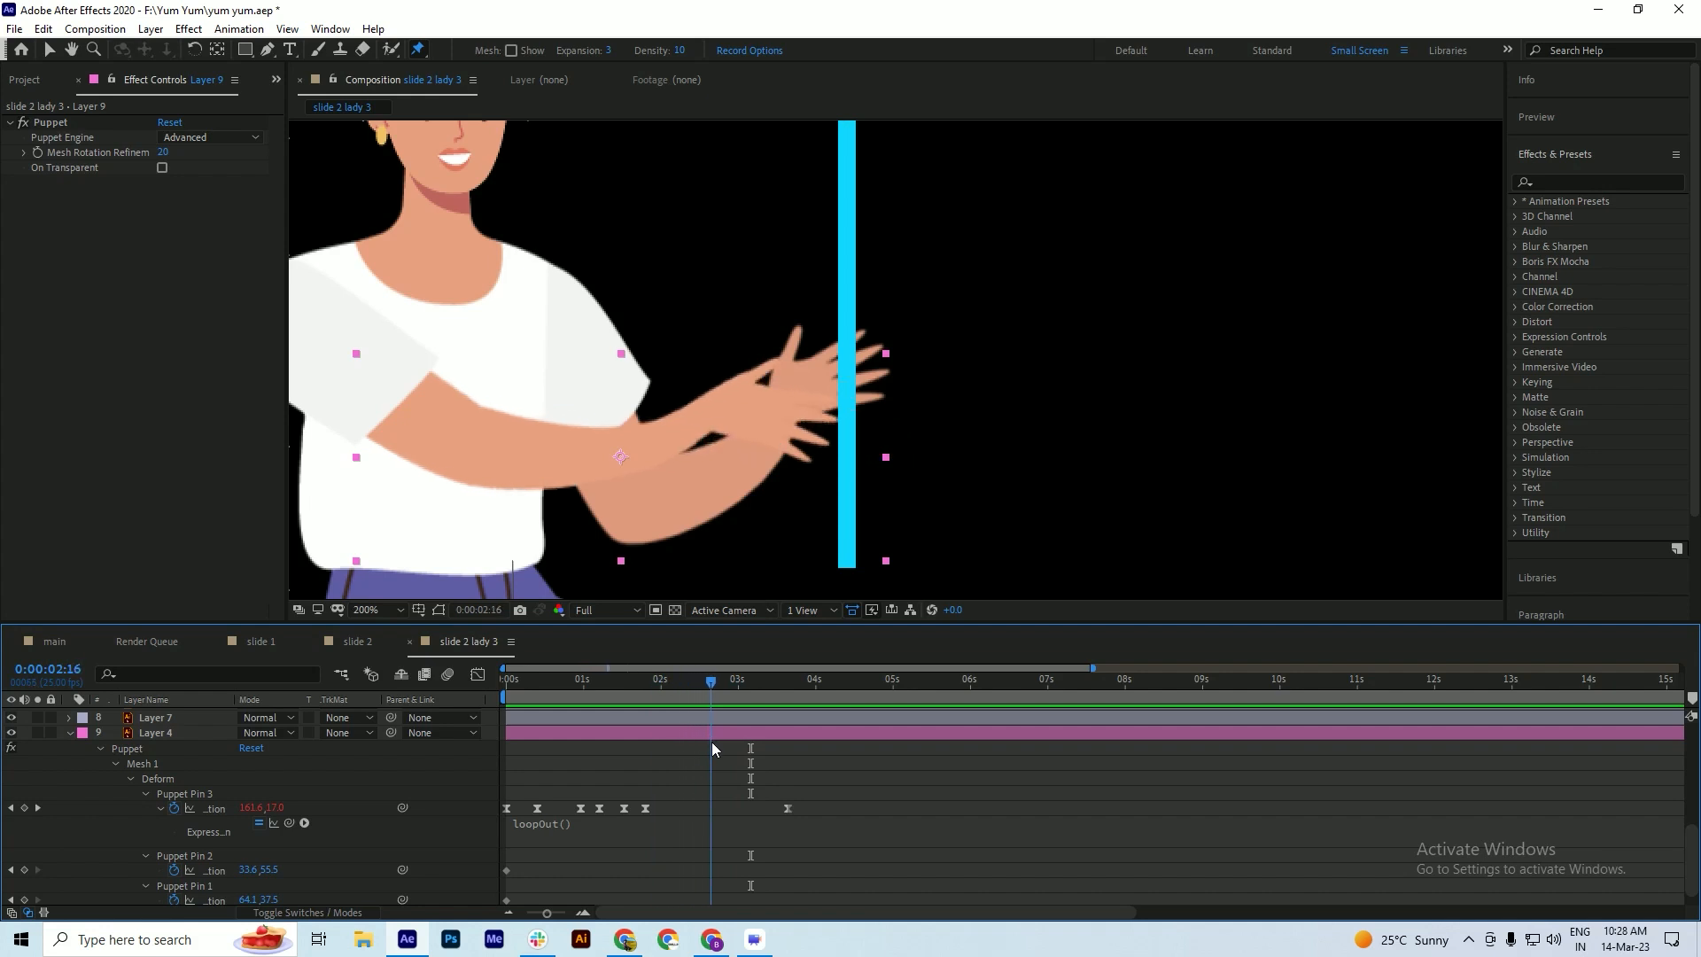
{"action": "left_click", "coordinate": [724, 733]}
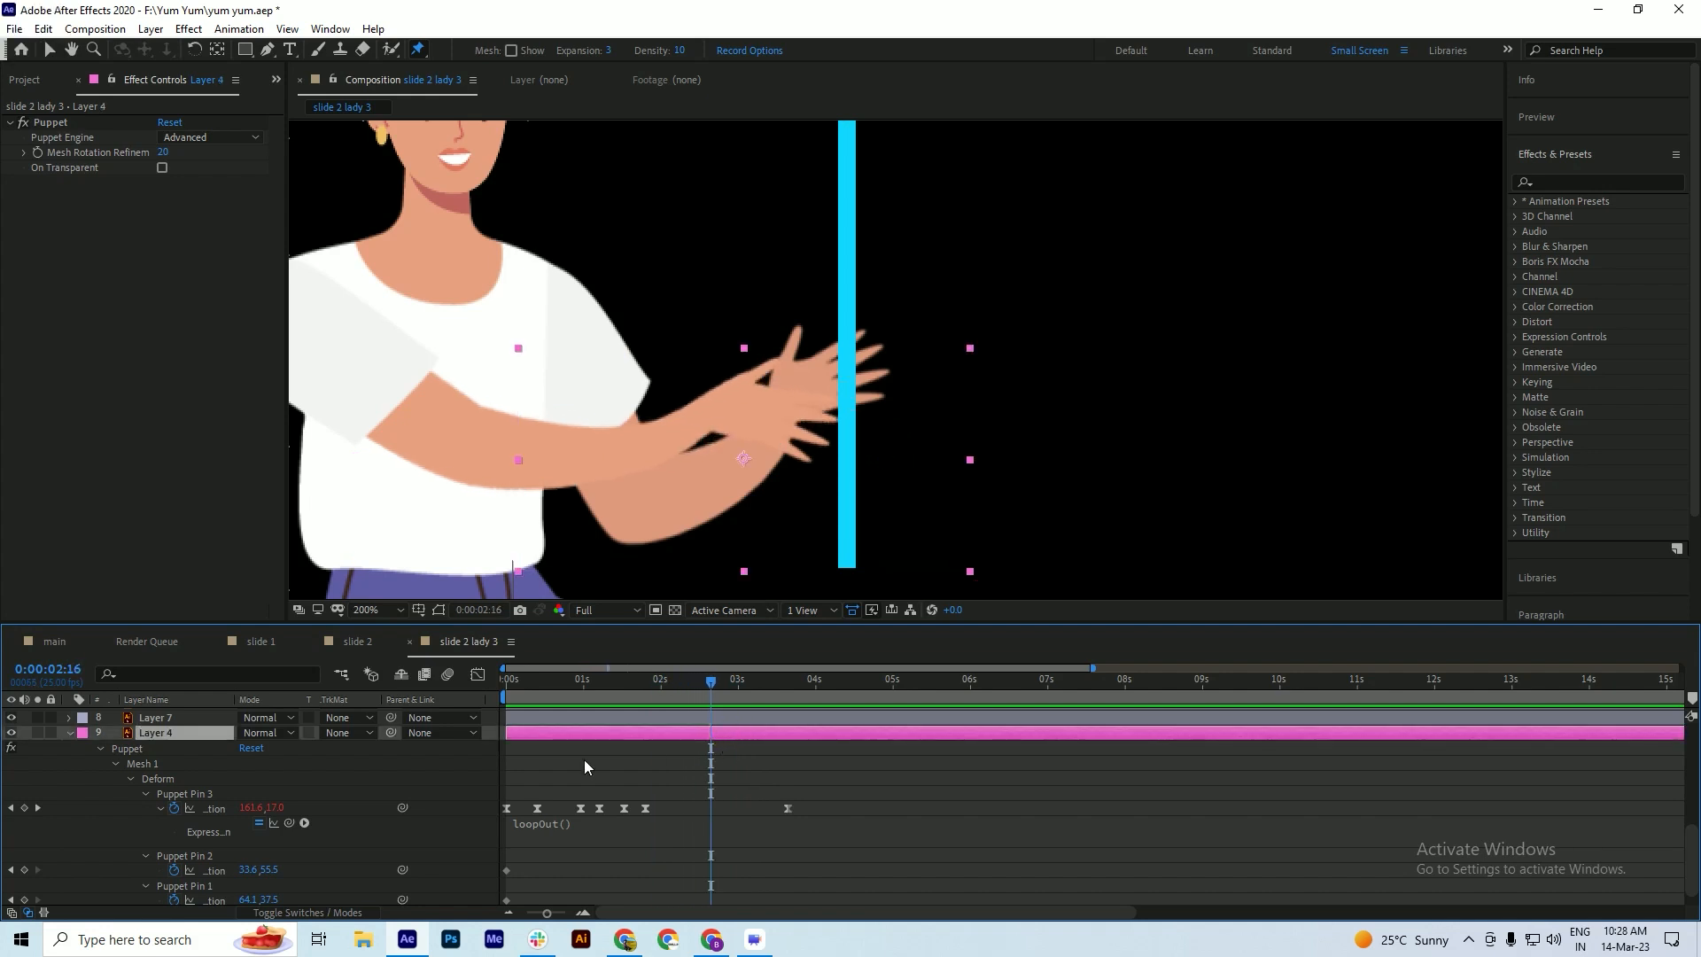
- Move Layer 9's last Puppet Pin 3 keyframe to 0:00:02:10
{"action": "left_click", "coordinate": [10, 733]}
{"action": "left_click", "coordinate": [10, 733]}
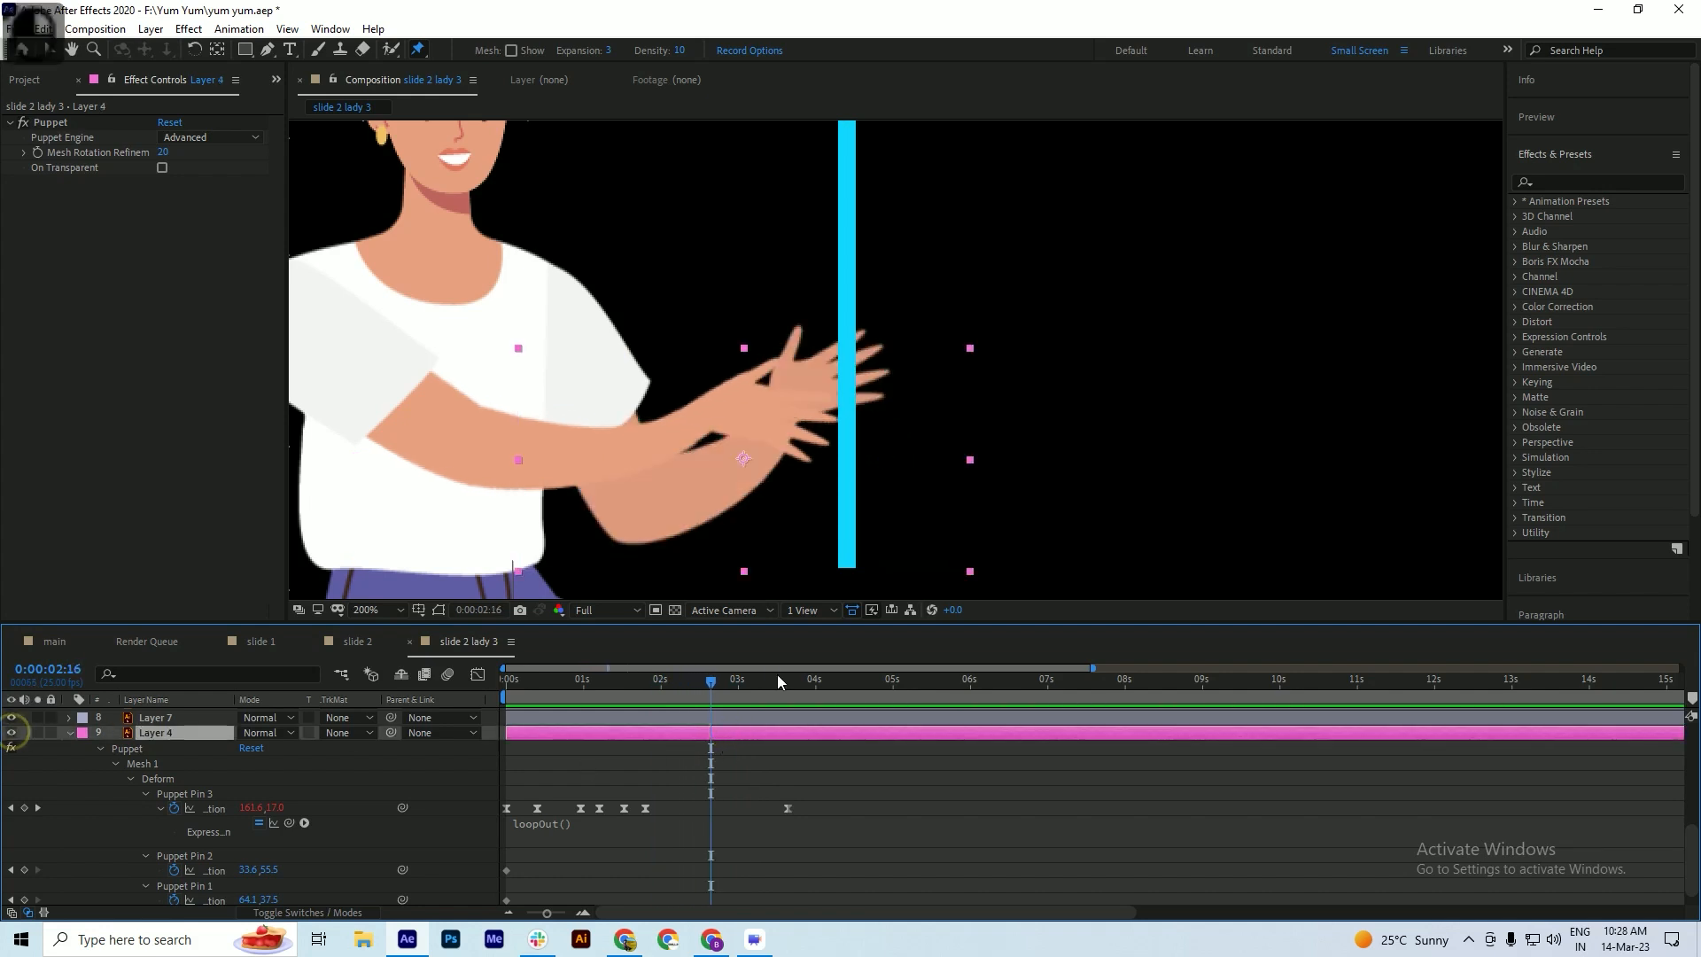
{"action": "mouse_move", "coordinate": [707, 684]}
{"action": "left_mouse_down"}
{"action": "mouse_move", "coordinate": [649, 729]}
{"action": "mouse_move", "coordinate": [663, 681]}
{"action": "mouse_move", "coordinate": [694, 705]}
{"action": "left_mouse_up"}
{"action": "scroll", "coordinate": [693, 726], "scroll_direction": "up", "scroll_amount": 4}
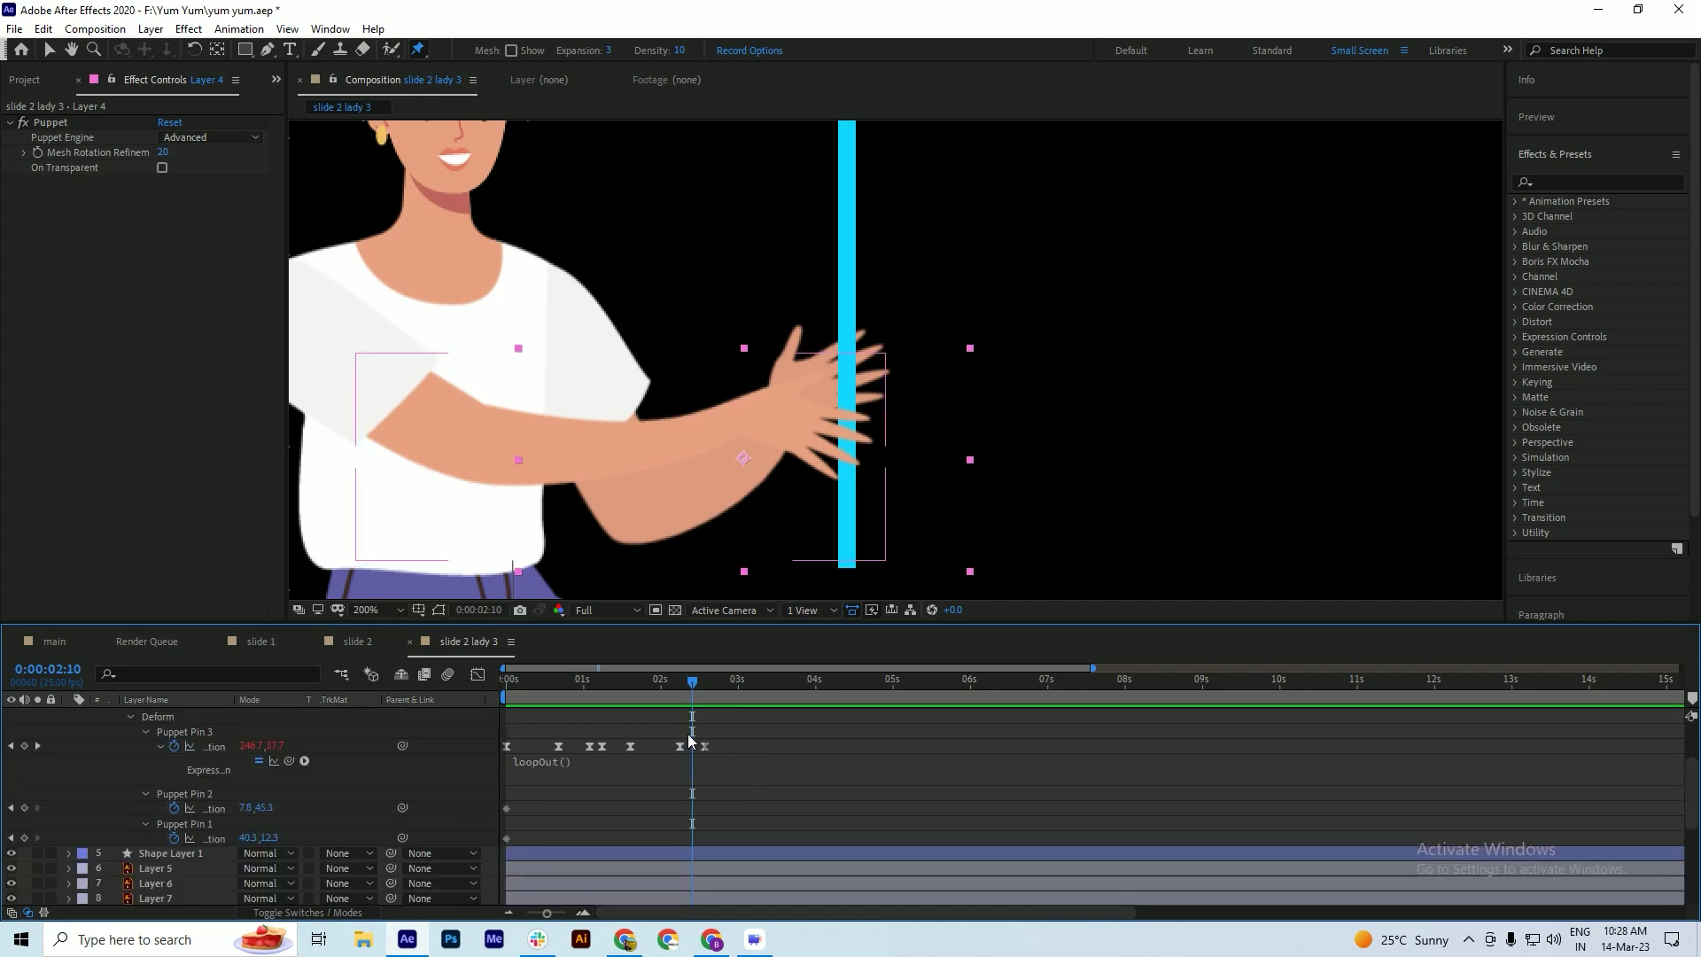
{"action": "mouse_move", "coordinate": [719, 744]}
{"action": "left_mouse_down"}
{"action": "mouse_move", "coordinate": [672, 756]}
{"action": "mouse_move", "coordinate": [695, 754]}
{"action": "left_mouse_up"}
- Move Layer 4's last Puppet Pin 3 keyframe to 0:00:02:10, matching the end of Layer 9's loop
{"action": "scroll", "coordinate": [711, 733], "scroll_direction": "down", "scroll_amount": 3}
{"action": "scroll", "coordinate": [756, 864], "scroll_direction": "down", "scroll_amount": 3}
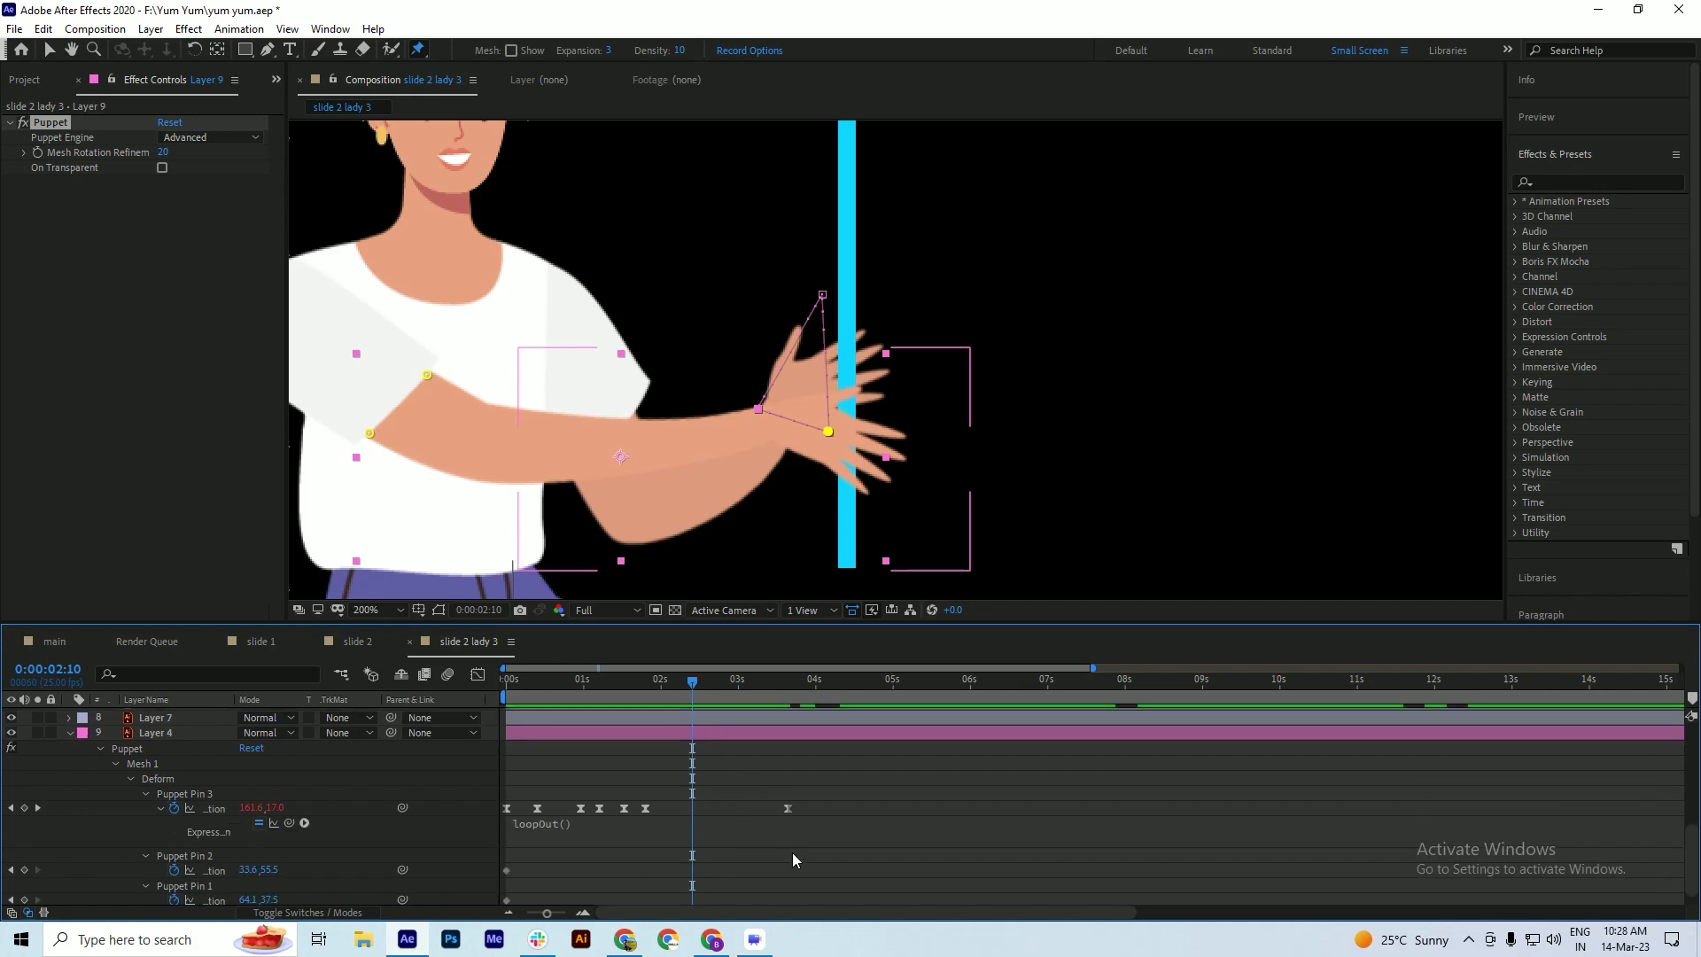
{"action": "left_click", "coordinate": [790, 806]}
- Scrub through the looping arm motion to 0:00:09:03, save the project, and preview the animation from the start
{"action": "left_click_drag", "start_coordinate": [694, 680], "coordinate": [1211, 762]}
{"action": "scroll", "coordinate": [744, 275], "scroll_direction": "down", "scroll_amount": 2}
{"action": "key", "text": "ctrl+s"}
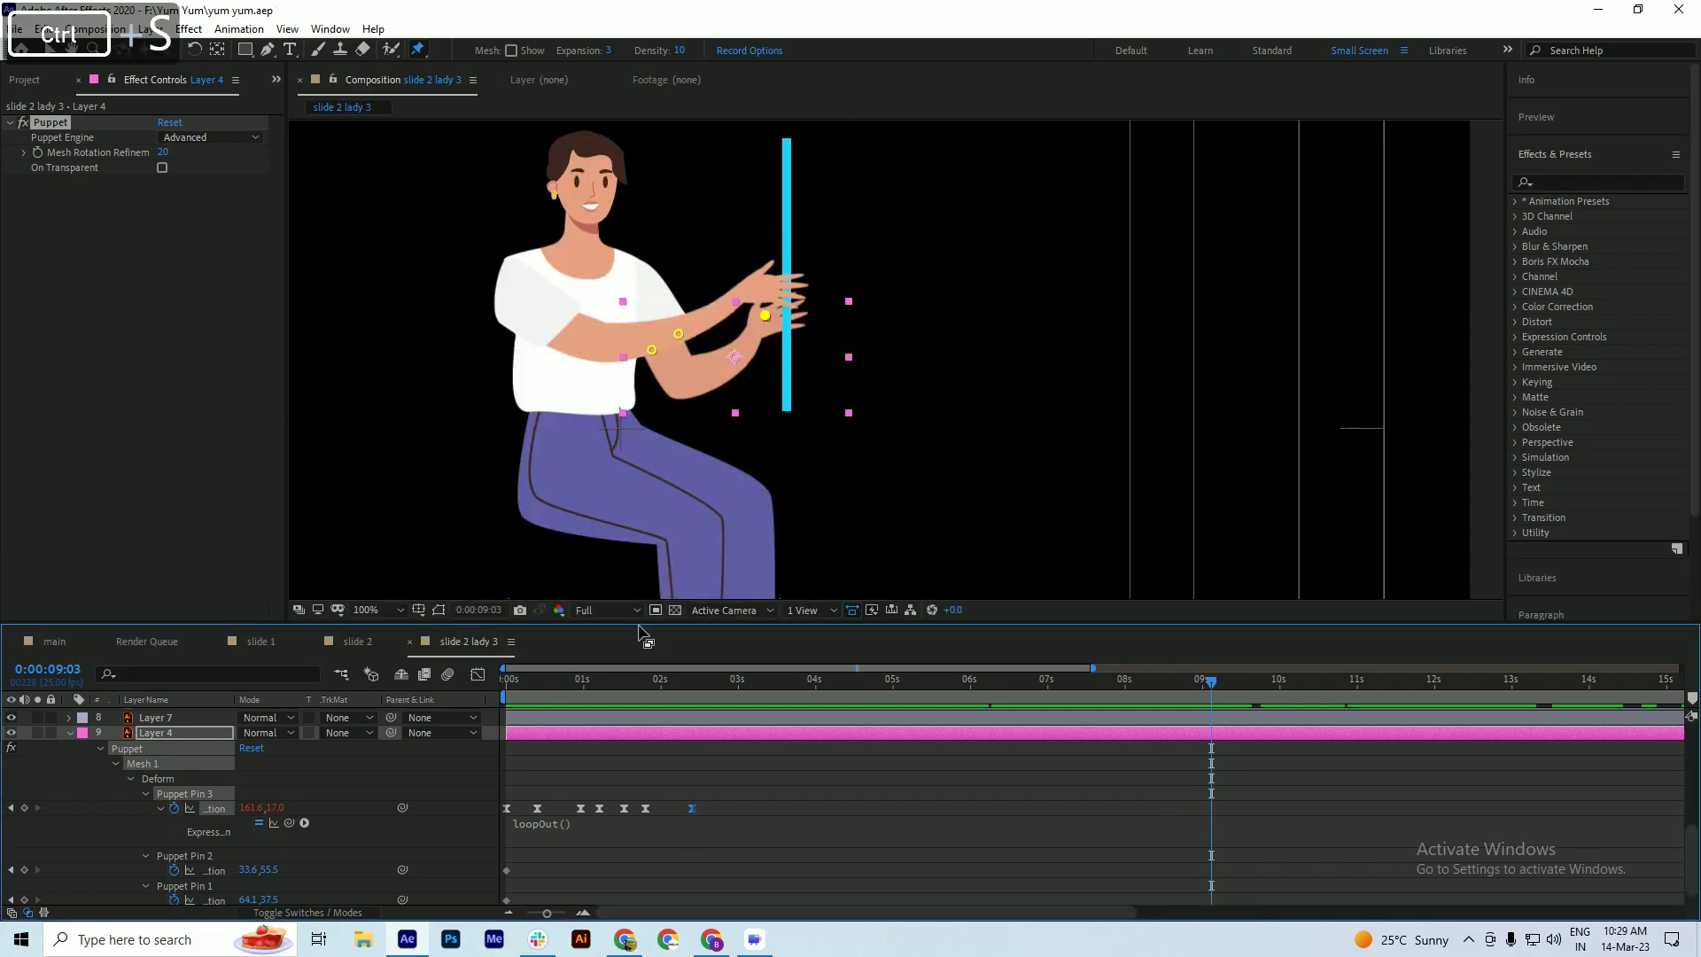
{"action": "key", "text": "space"}
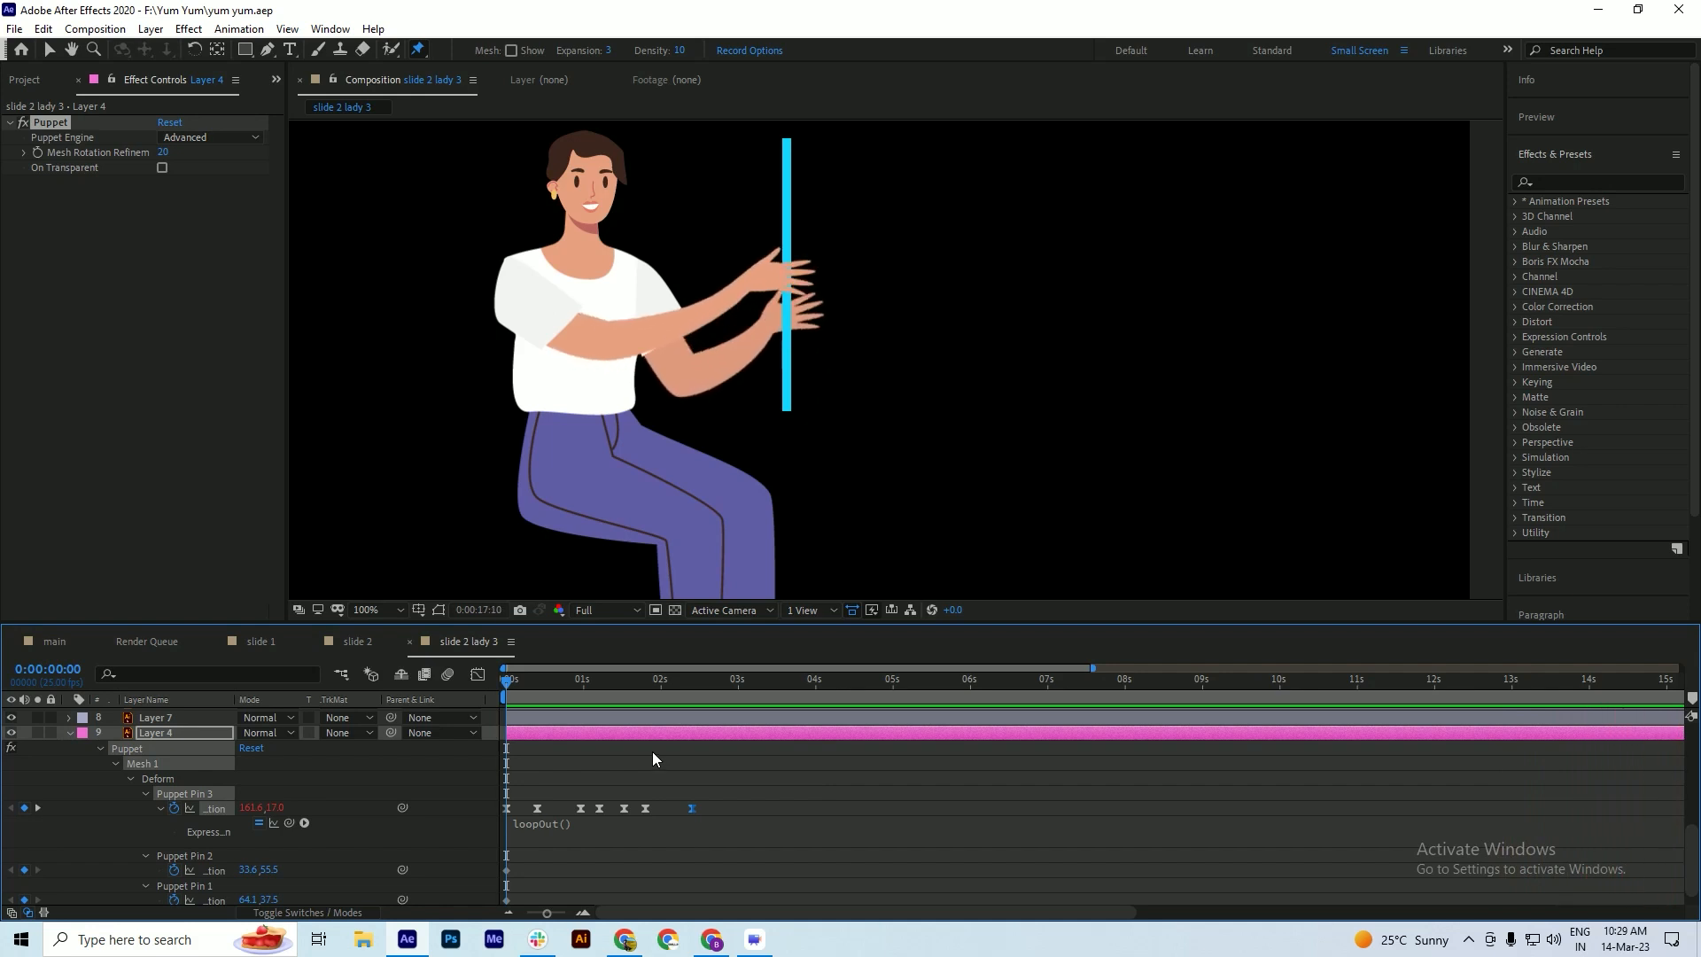
{"action": "key", "text": "space"}
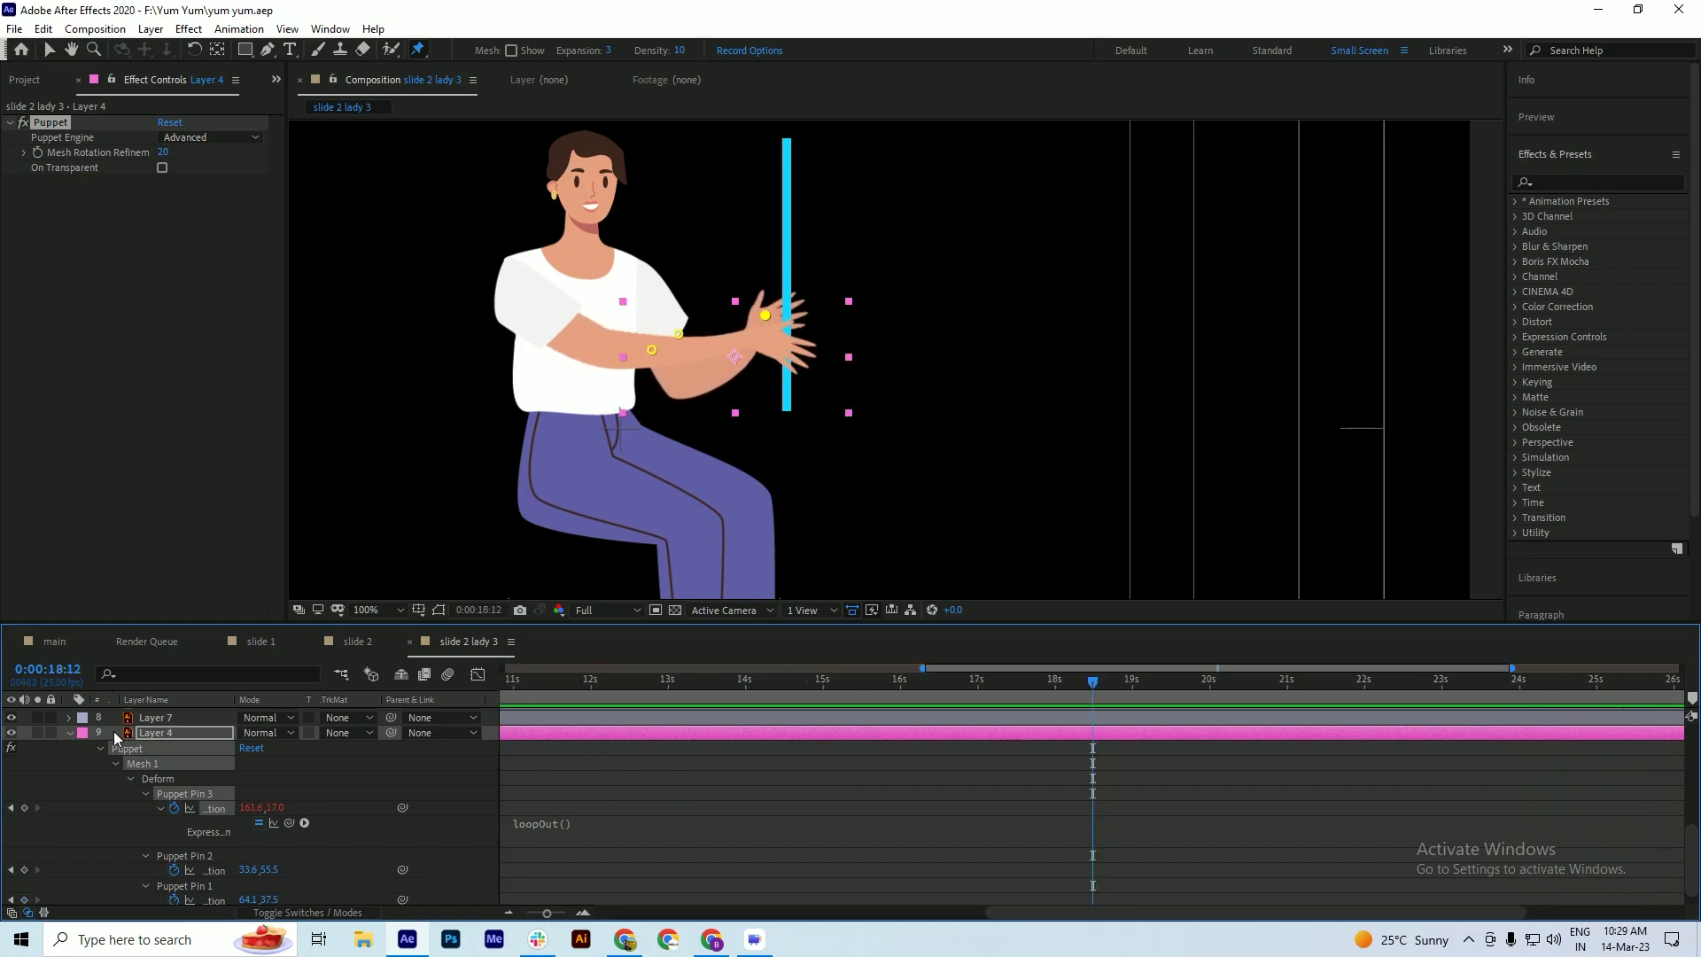
- Save the project and collapse the properties of Layer 4 and Layer 9
{"action": "key", "text": "ctrl+s"}
{"action": "left_click", "coordinate": [68, 732]}
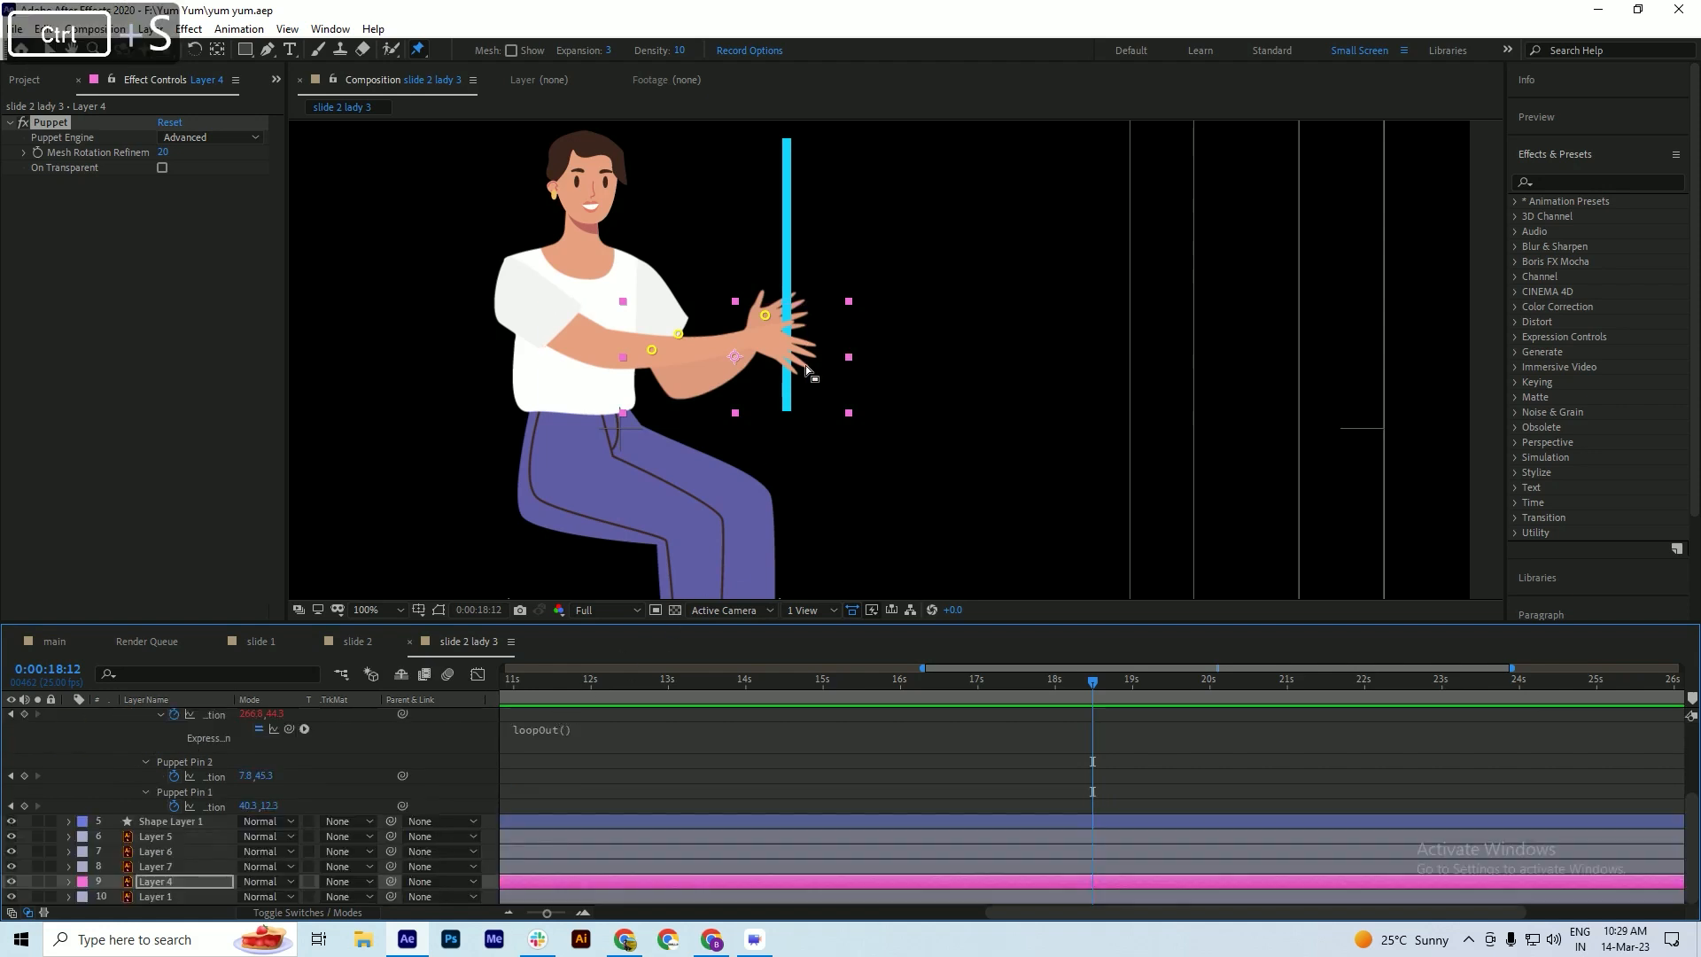
{"action": "scroll", "coordinate": [573, 304], "scroll_direction": "up", "scroll_amount": 1}
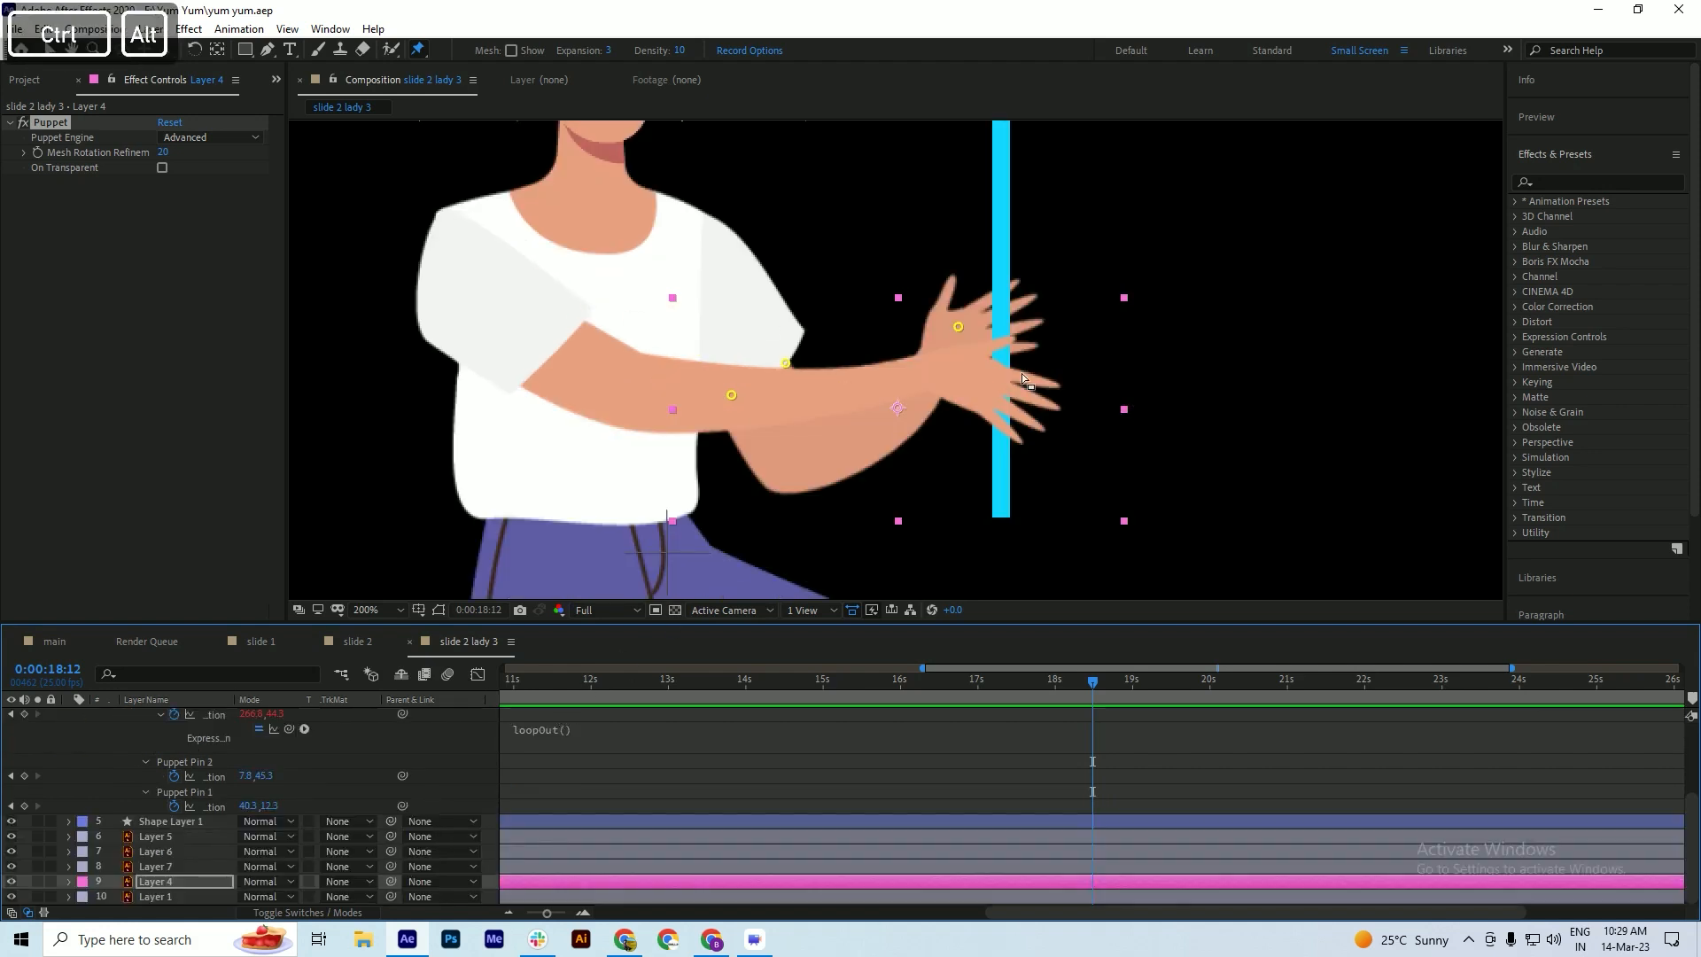
{"action": "scroll", "coordinate": [97, 759], "scroll_direction": "up", "scroll_amount": 3}
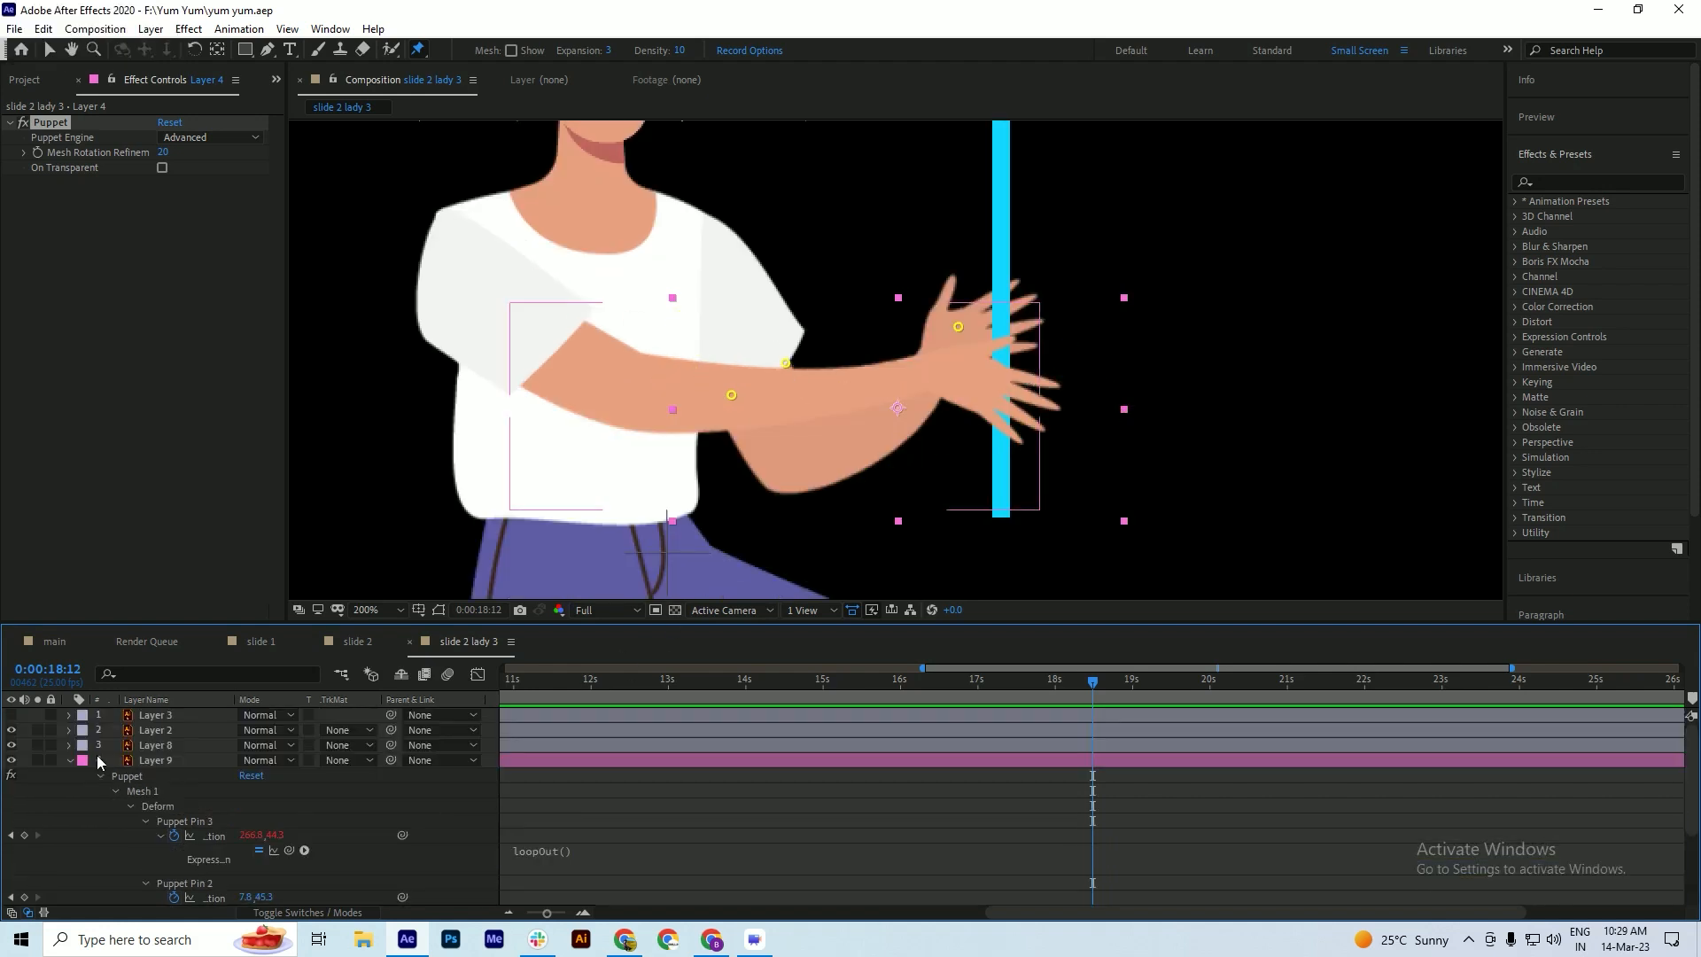
{"action": "left_click", "coordinate": [70, 760]}
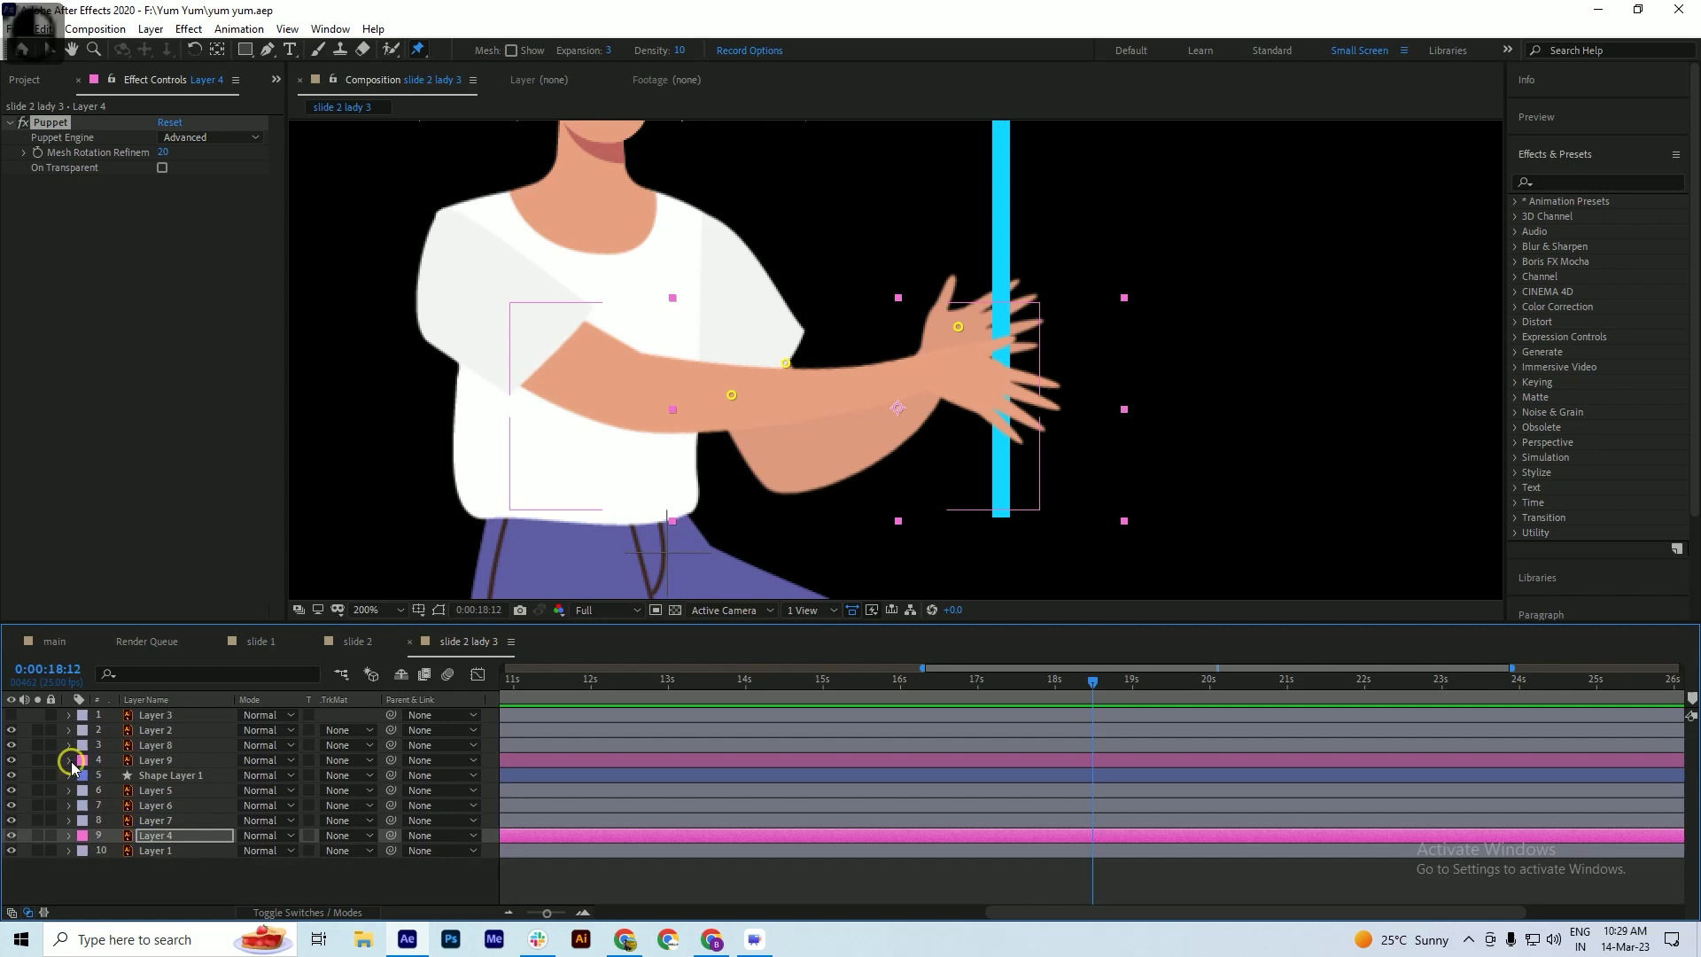
- Save the project and begin a Pen tool mask on Layer 9 just past the pole, curving below the front hand's fingers
{"action": "left_click", "coordinate": [959, 761]}
{"action": "key", "text": "ctrl+s"}
{"action": "scroll", "coordinate": [1042, 451], "scroll_direction": "up", "scroll_amount": 1}
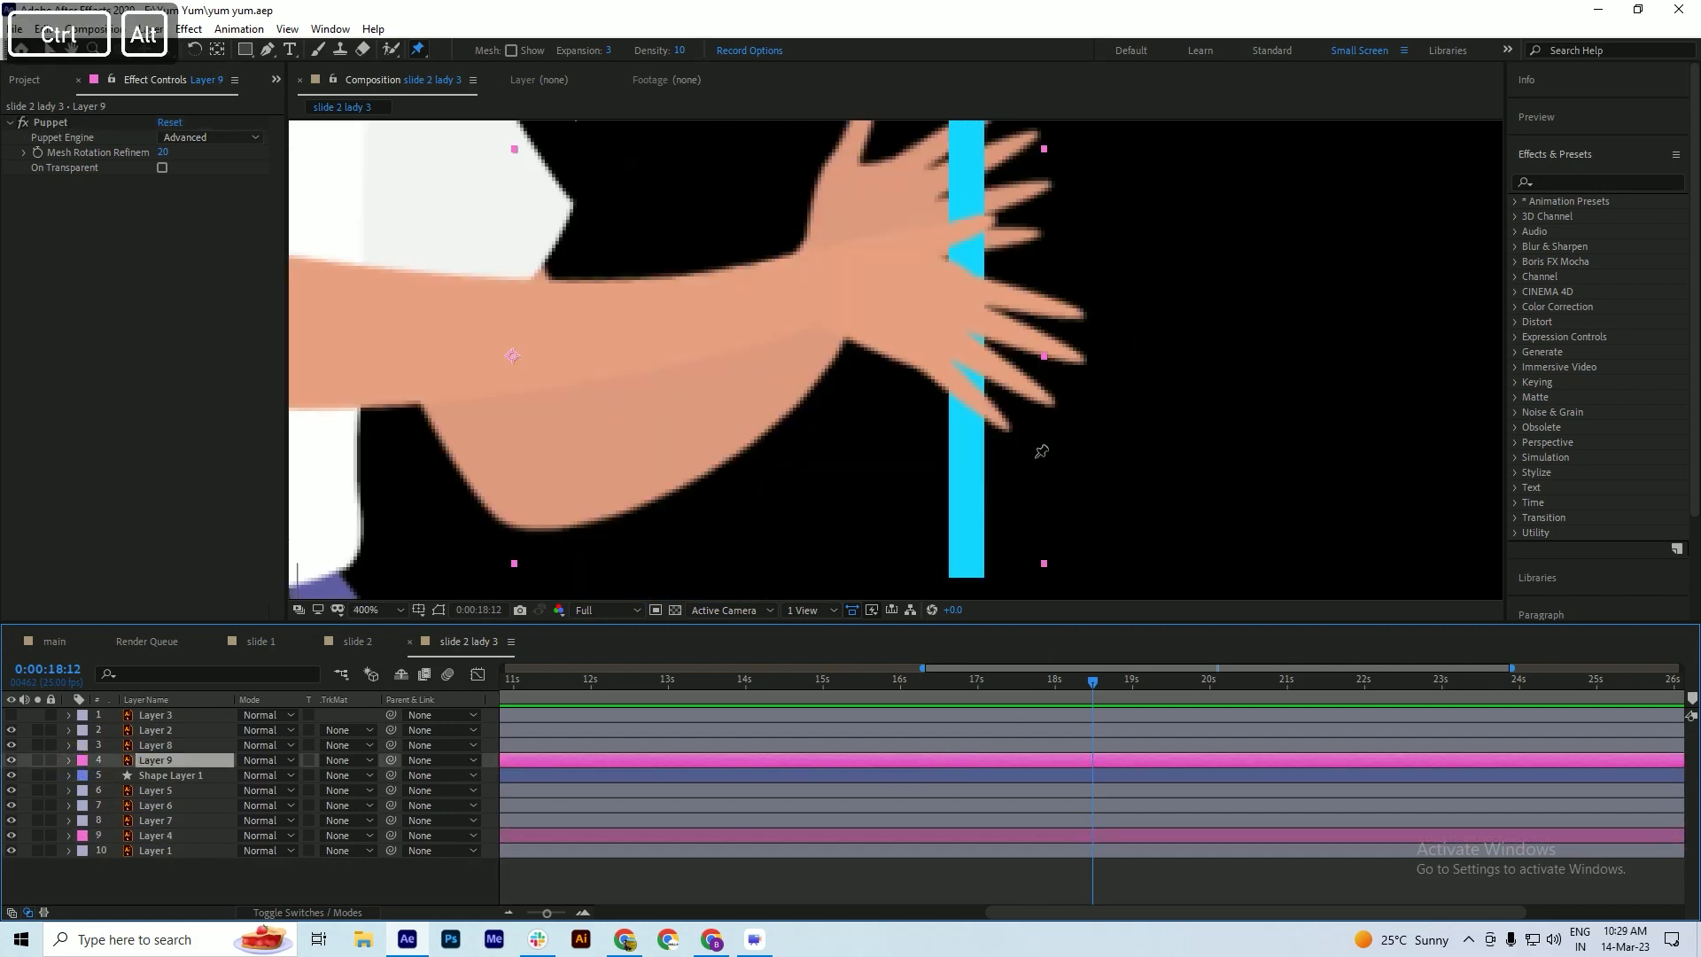
{"action": "left_click", "coordinate": [264, 49]}
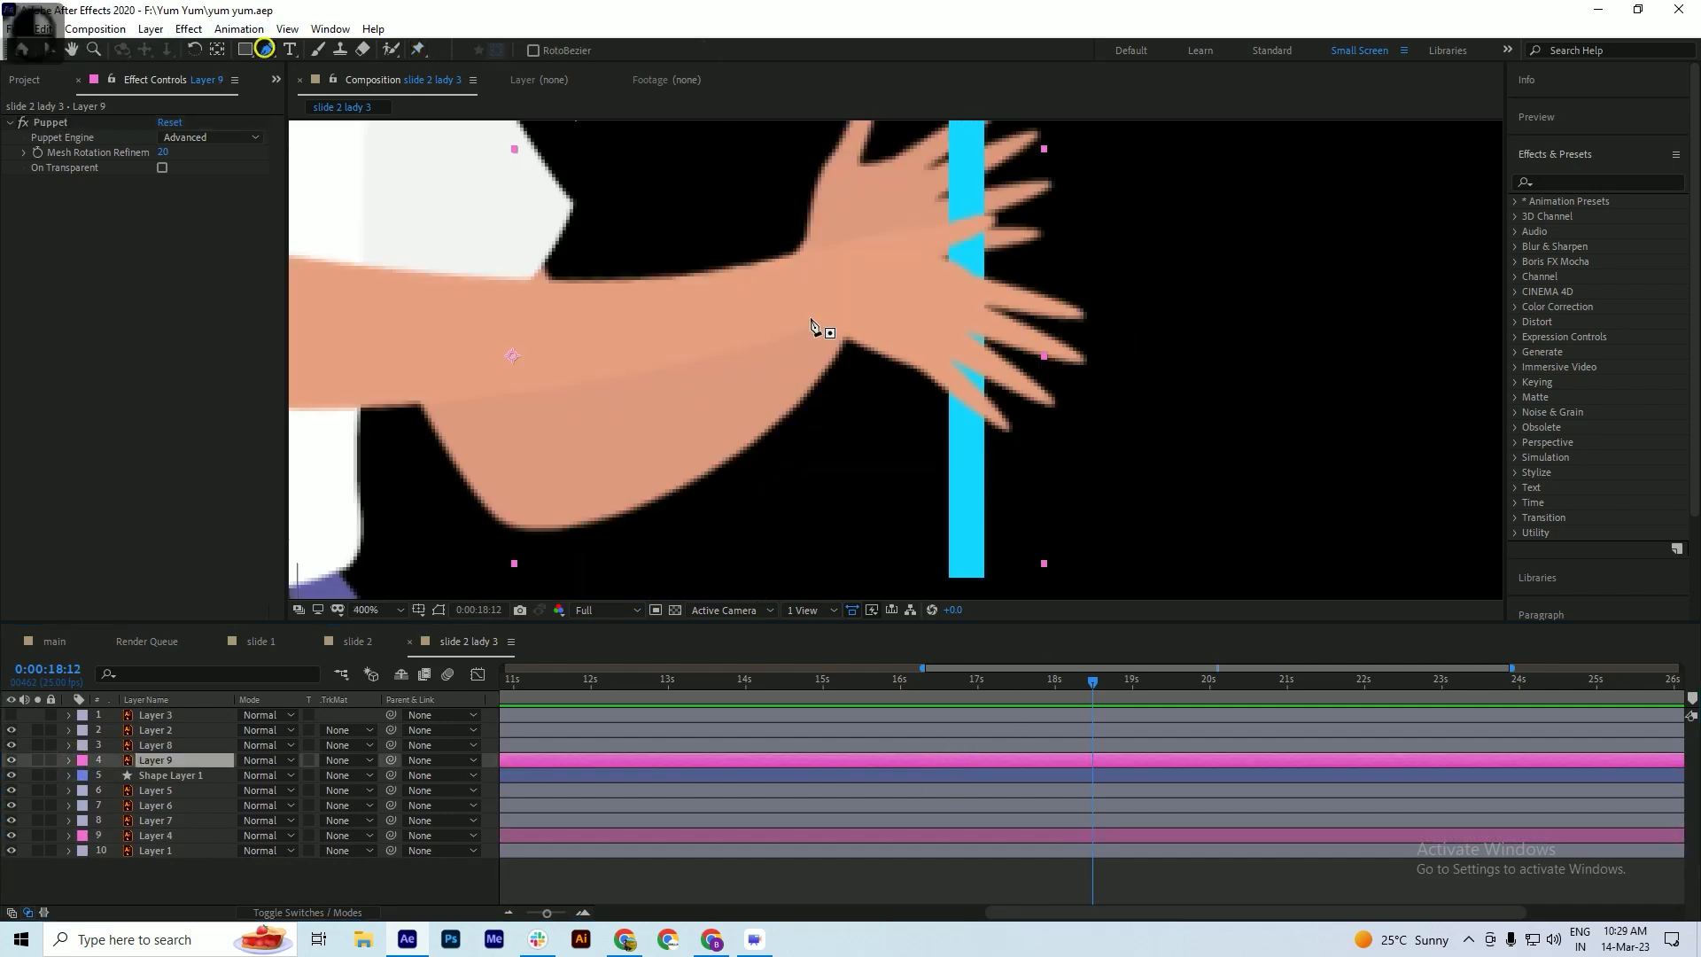
{"action": "scroll", "coordinate": [1332, 341], "scroll_direction": "down", "scroll_amount": 1}
{"action": "scroll", "coordinate": [1259, 292], "scroll_direction": "up", "scroll_amount": 1}
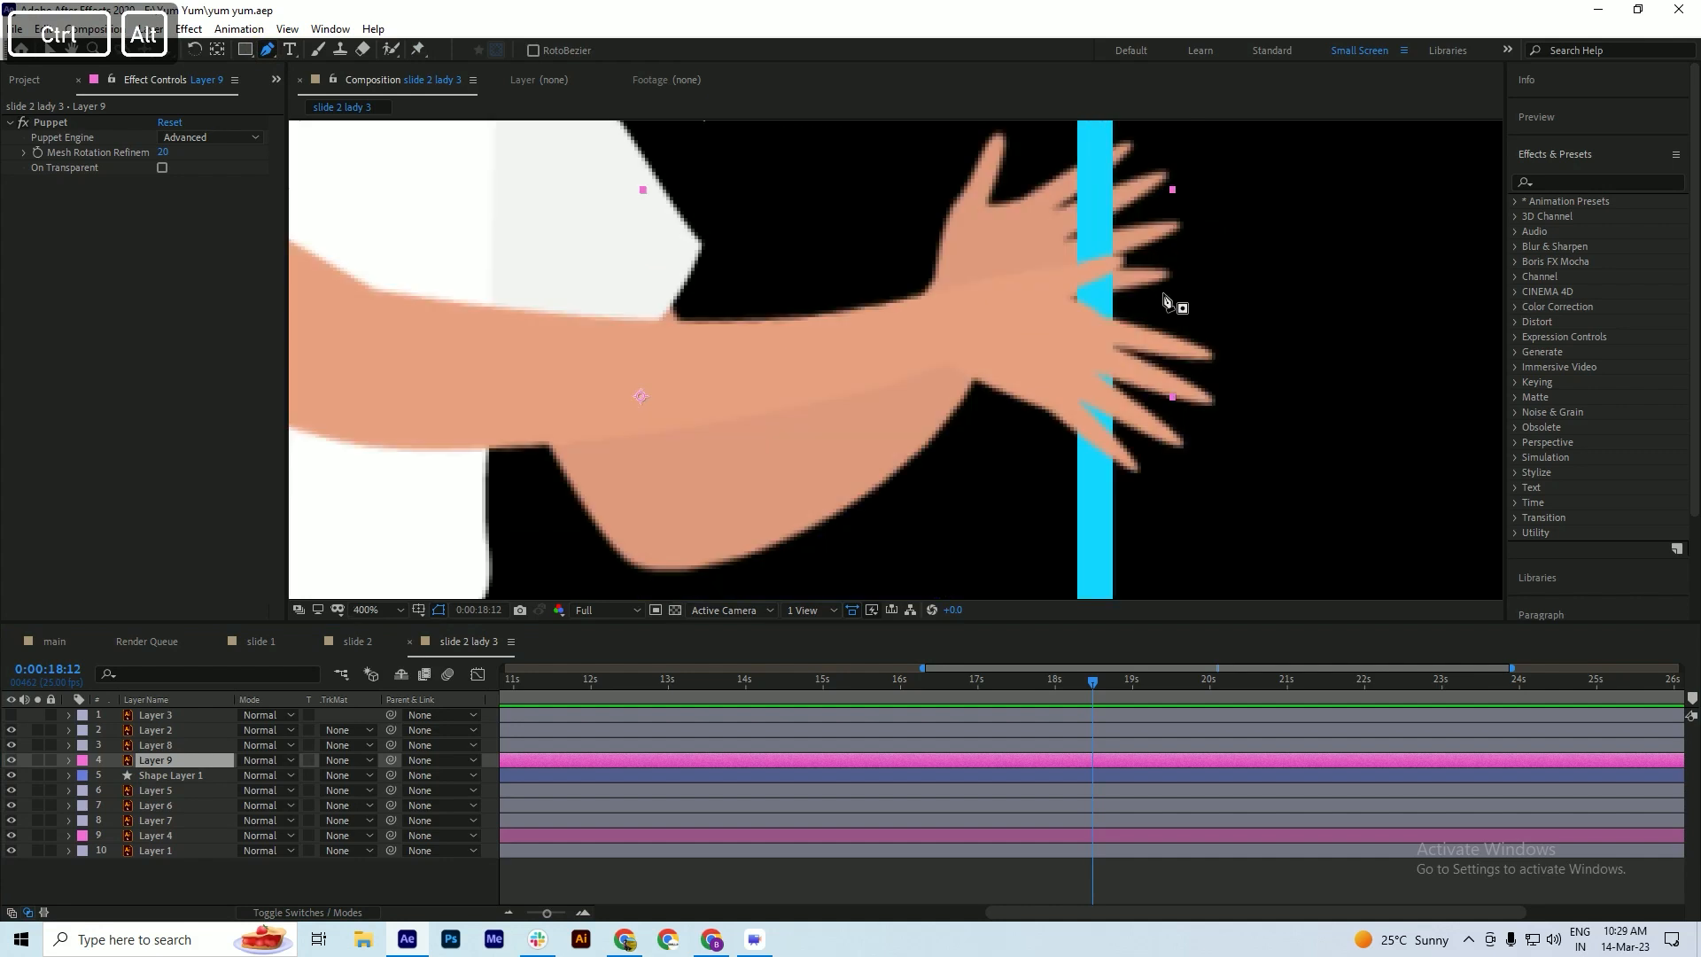
{"action": "scroll", "coordinate": [1170, 304], "scroll_direction": "down", "scroll_amount": 1}
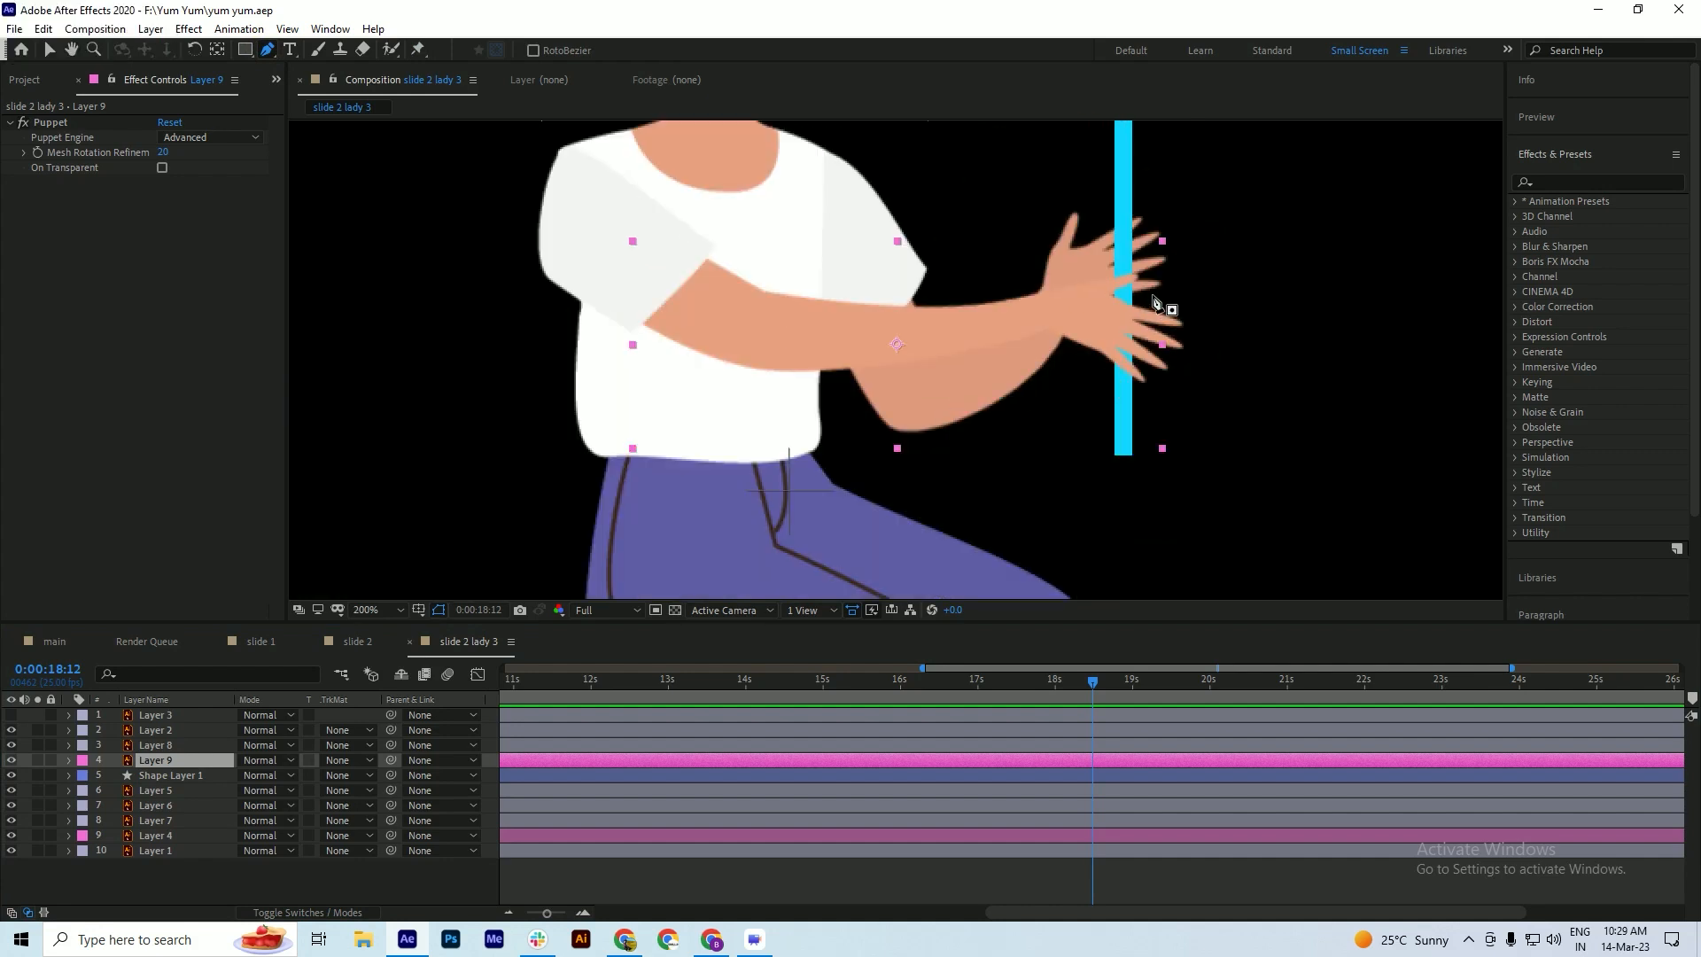
{"action": "left_click", "coordinate": [1152, 296]}
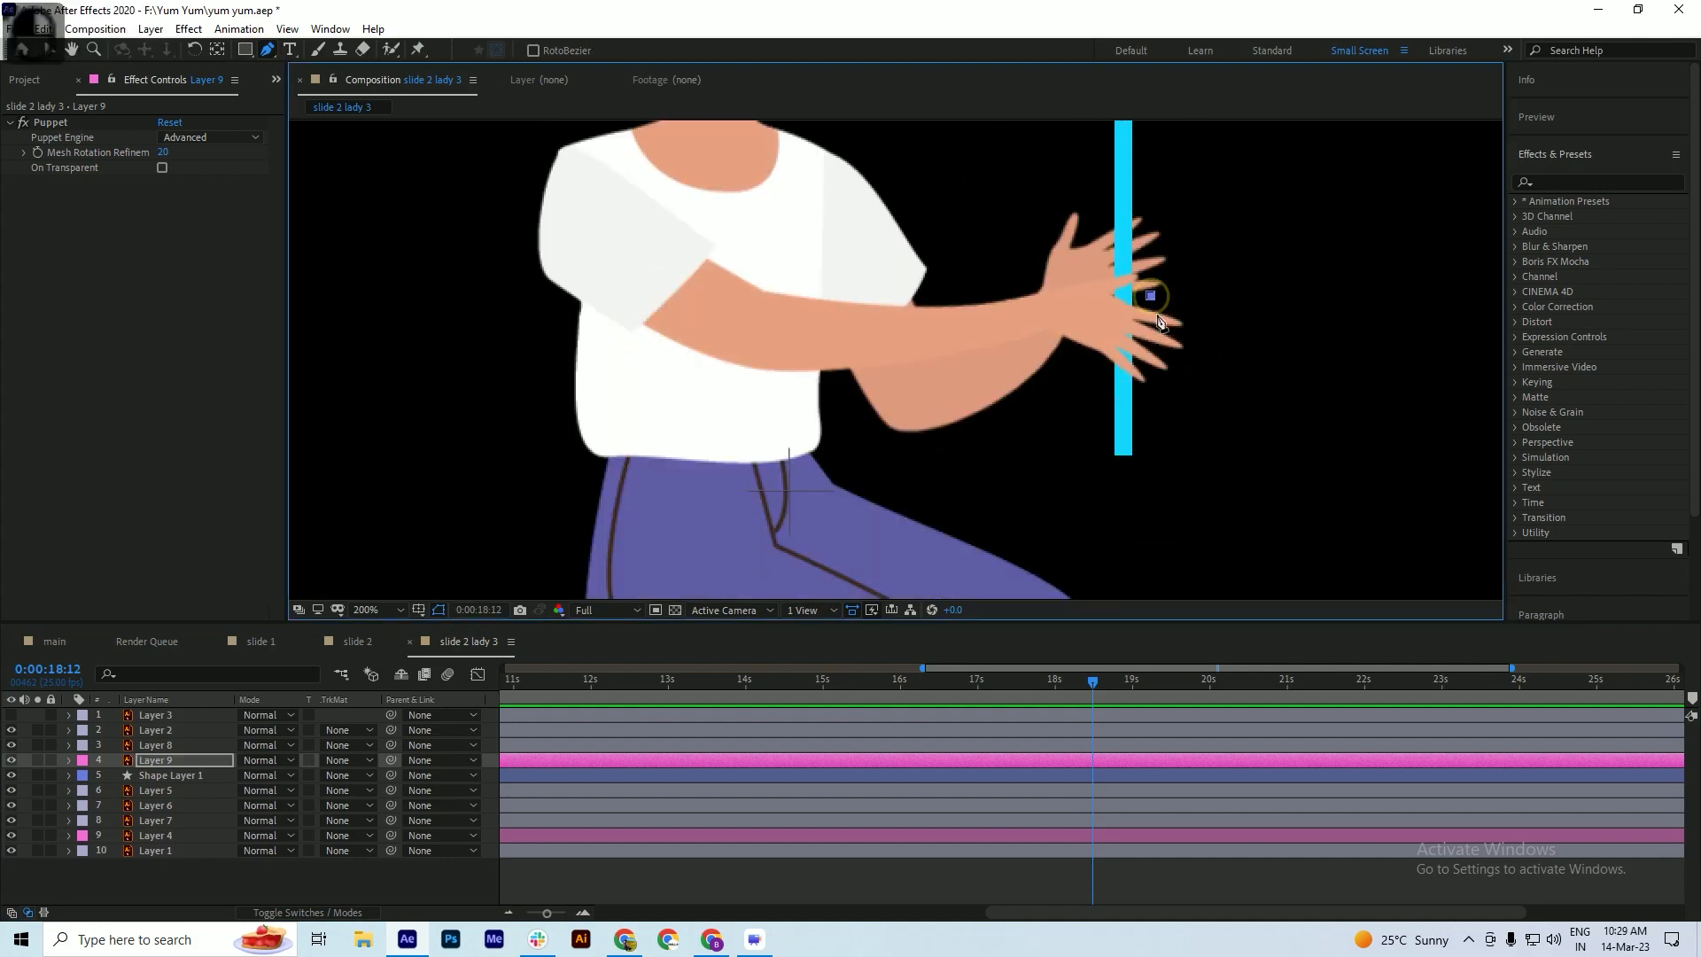
{"action": "left_click", "coordinate": [1119, 381]}
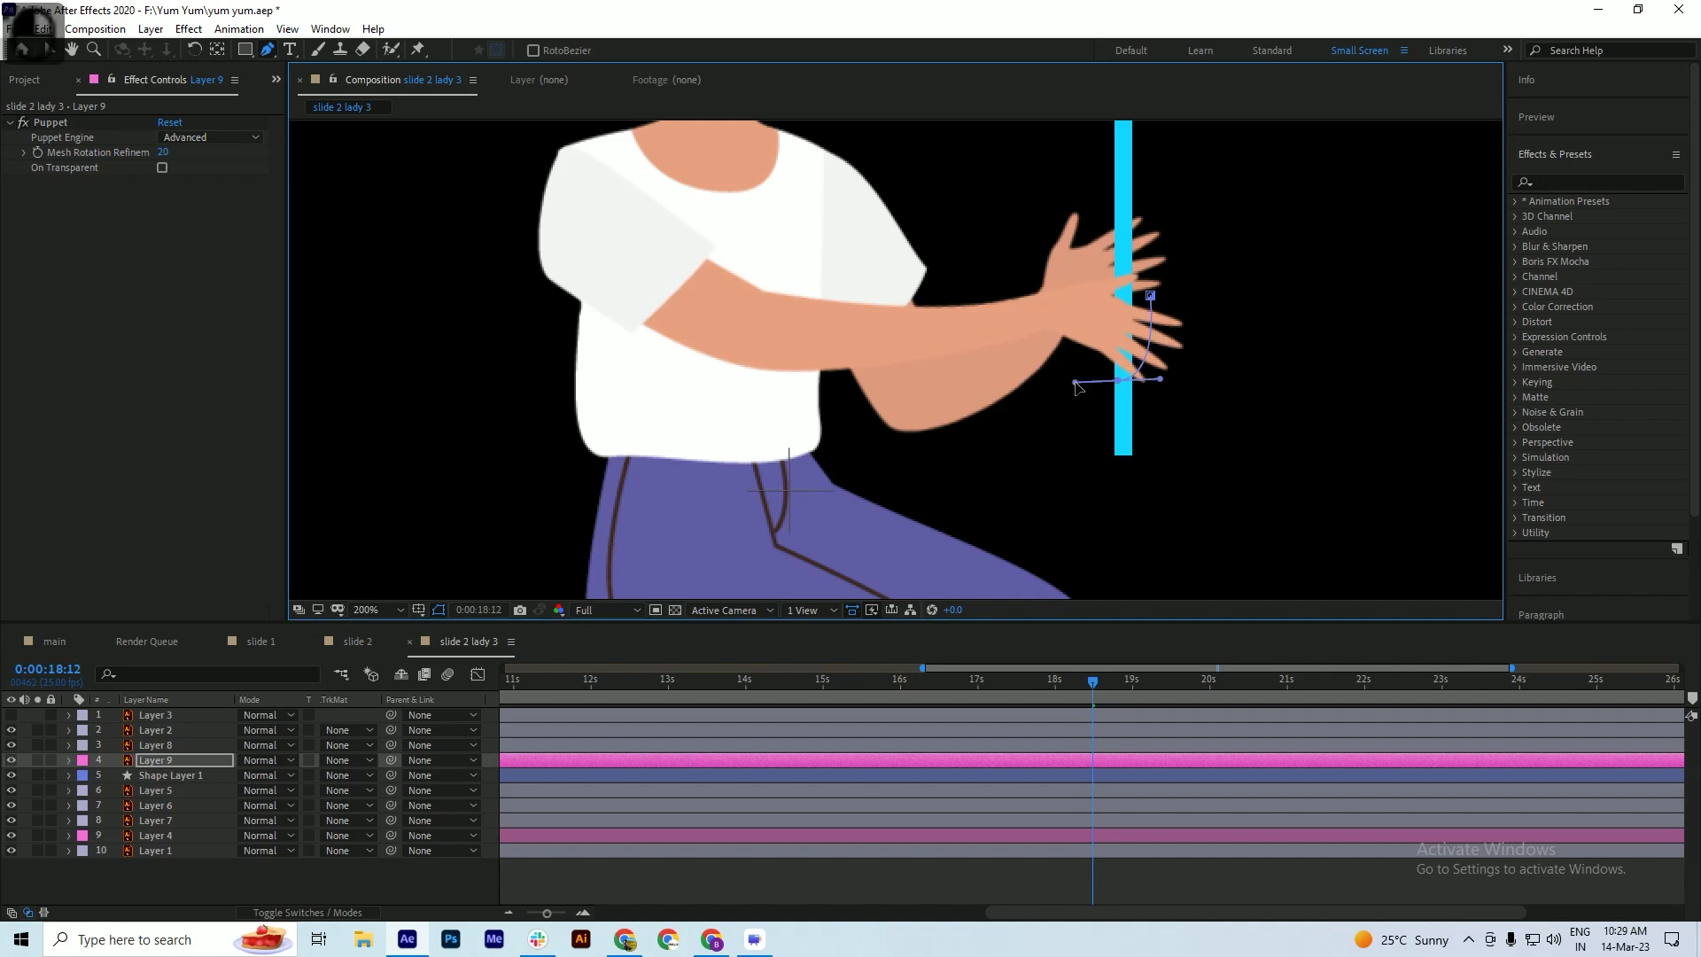
{"action": "left_click", "coordinate": [1151, 296]}
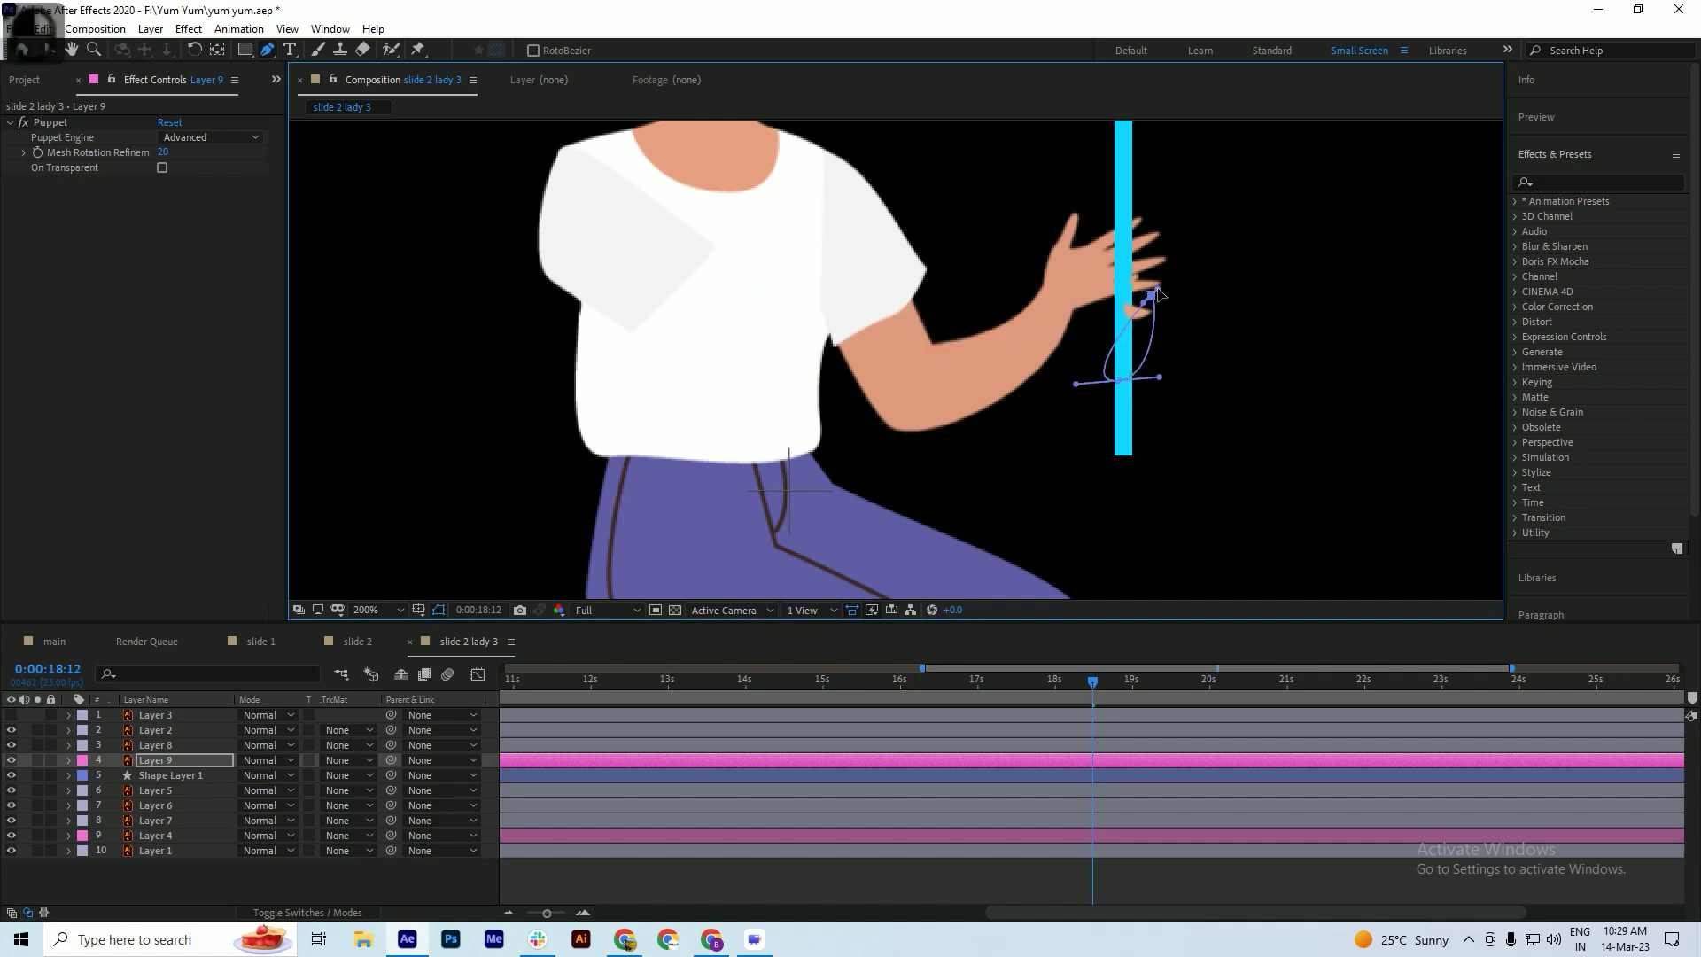
{"action": "key", "text": "ctrl+z"}
{"action": "key", "text": "ctrl+shift+z"}
{"action": "key", "text": "ctrl+z"}
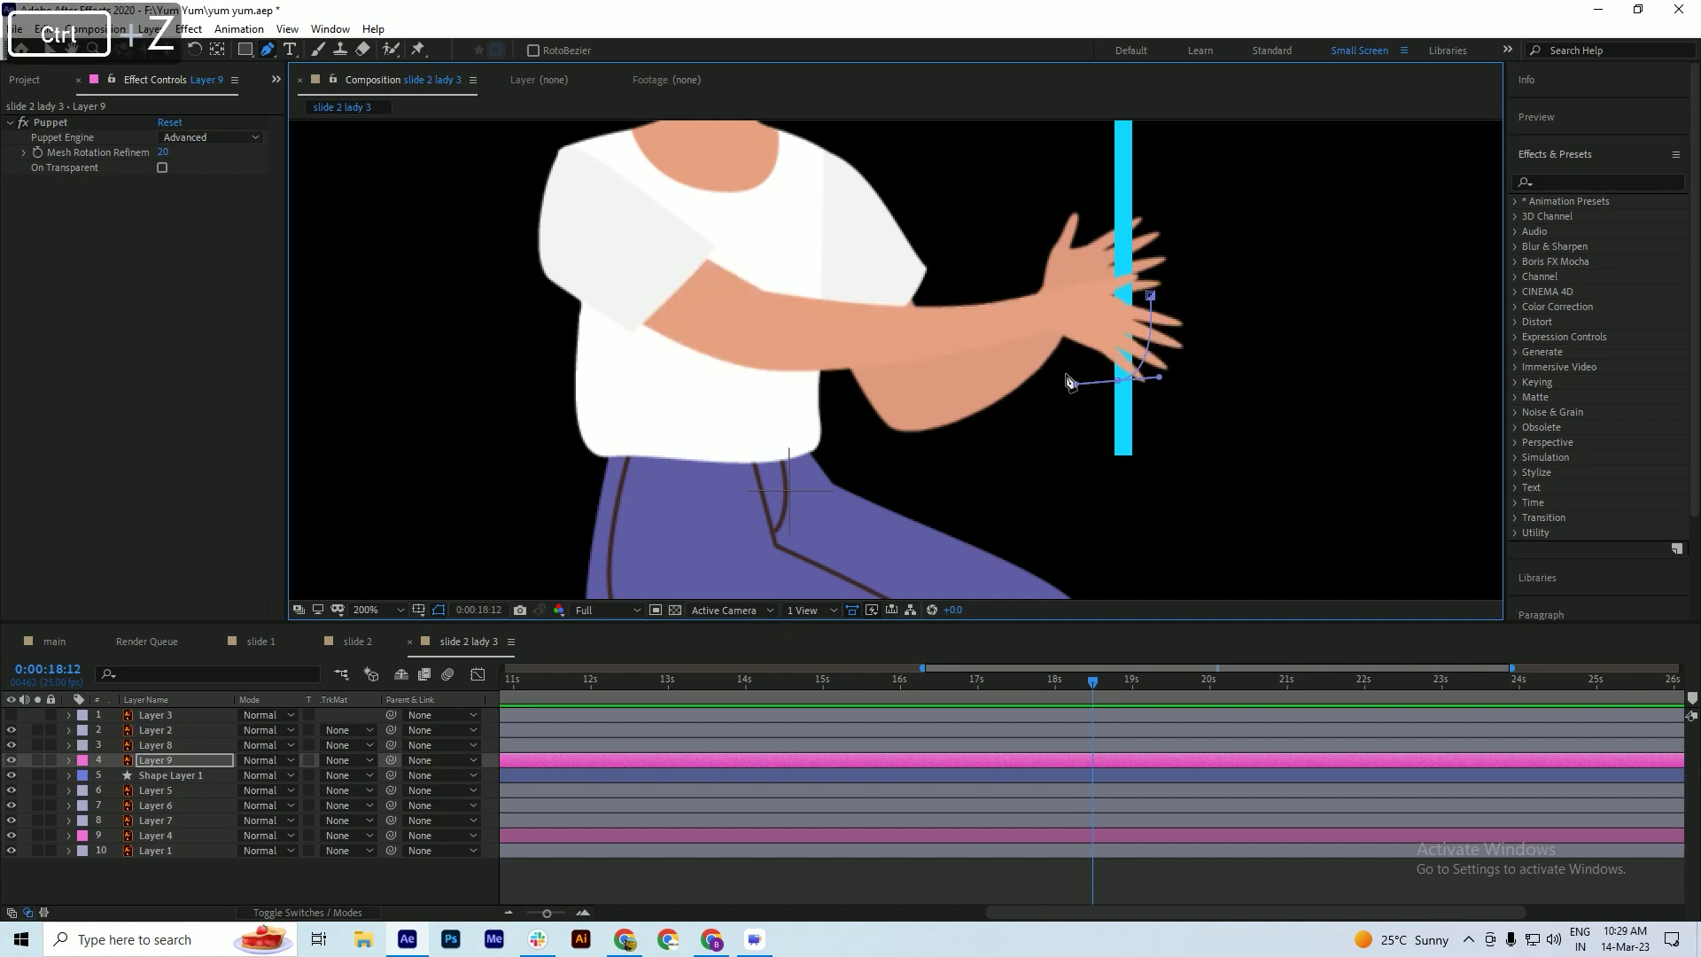
- Complete Layer 9's mask around the whole arm and sleeve, then lower its curved point beneath the hand
{"action": "left_click", "coordinate": [973, 463]}
{"action": "left_click", "coordinate": [786, 452]}
{"action": "left_click", "coordinate": [656, 419]}
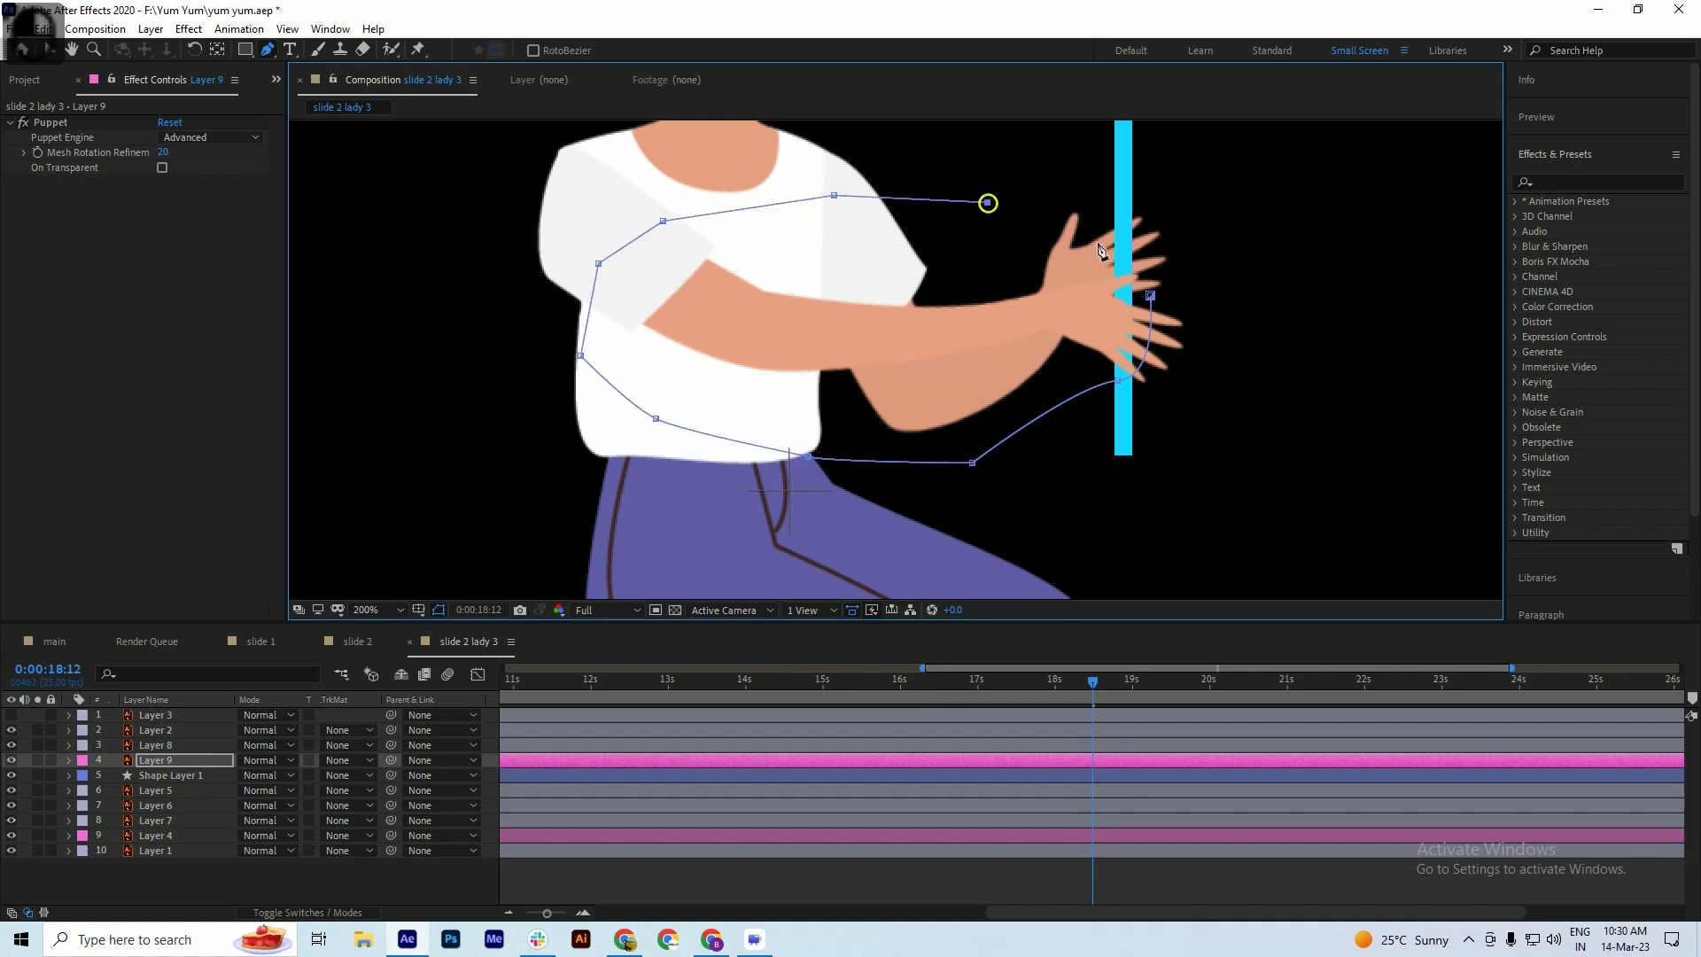
{"action": "left_click", "coordinate": [1151, 269]}
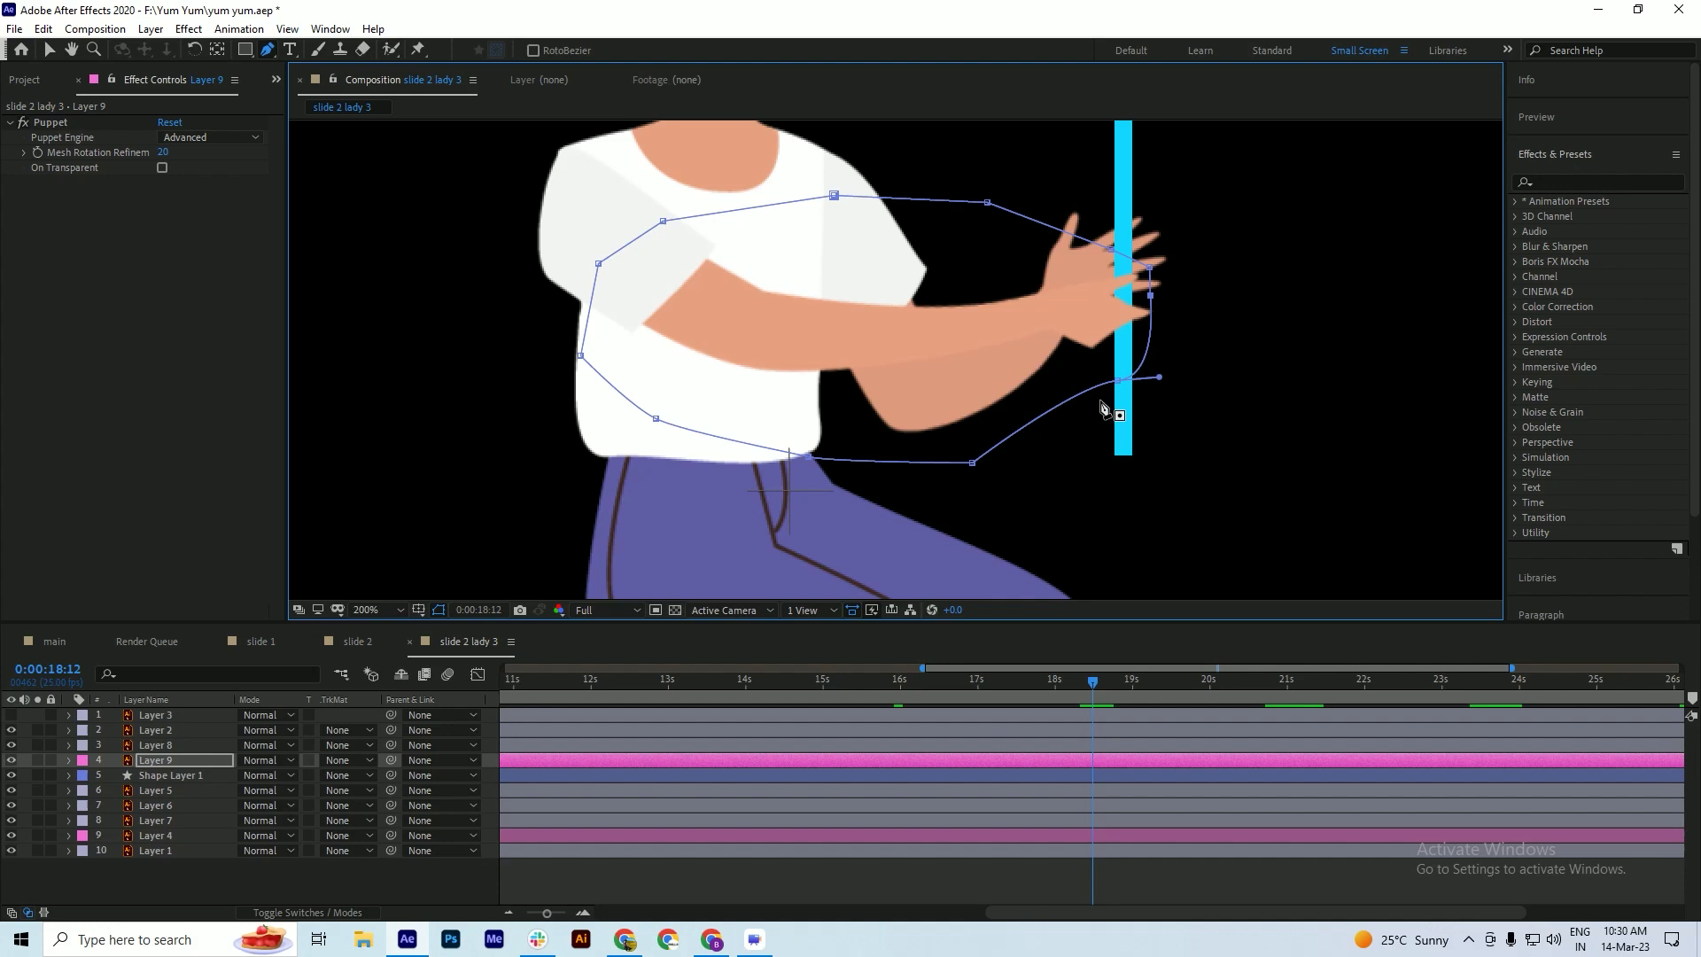
{"action": "left_click_drag", "start_coordinate": [1118, 383], "coordinate": [1128, 420]}
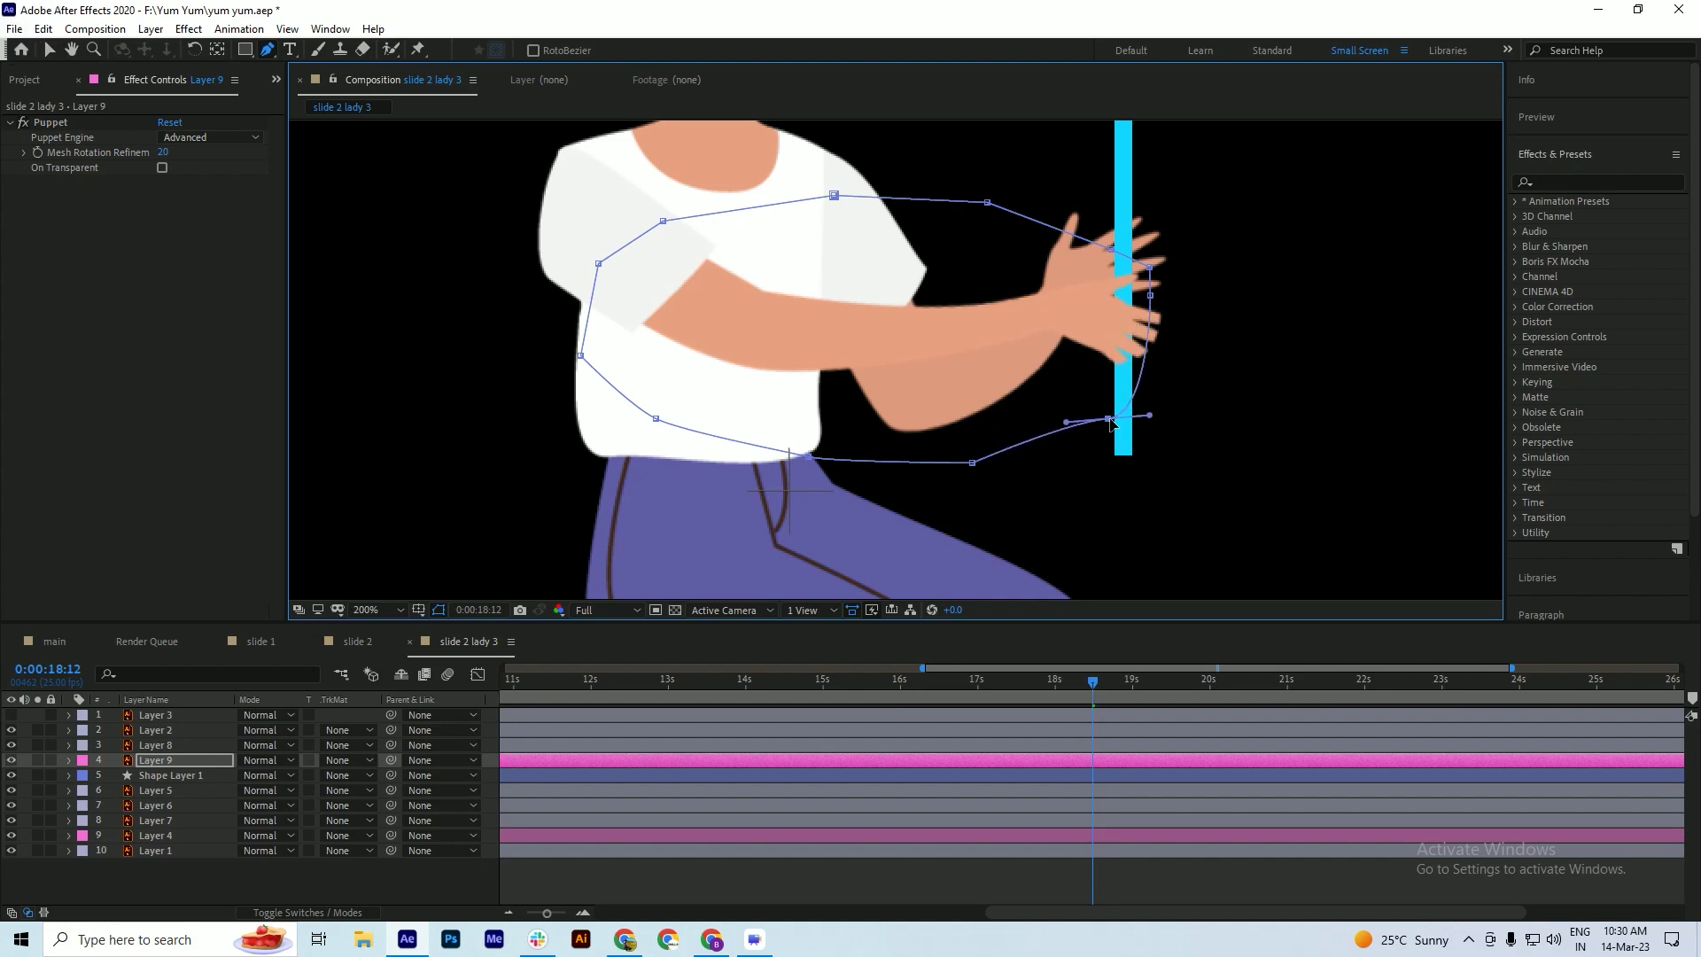
{"action": "left_click", "coordinate": [524, 891]}
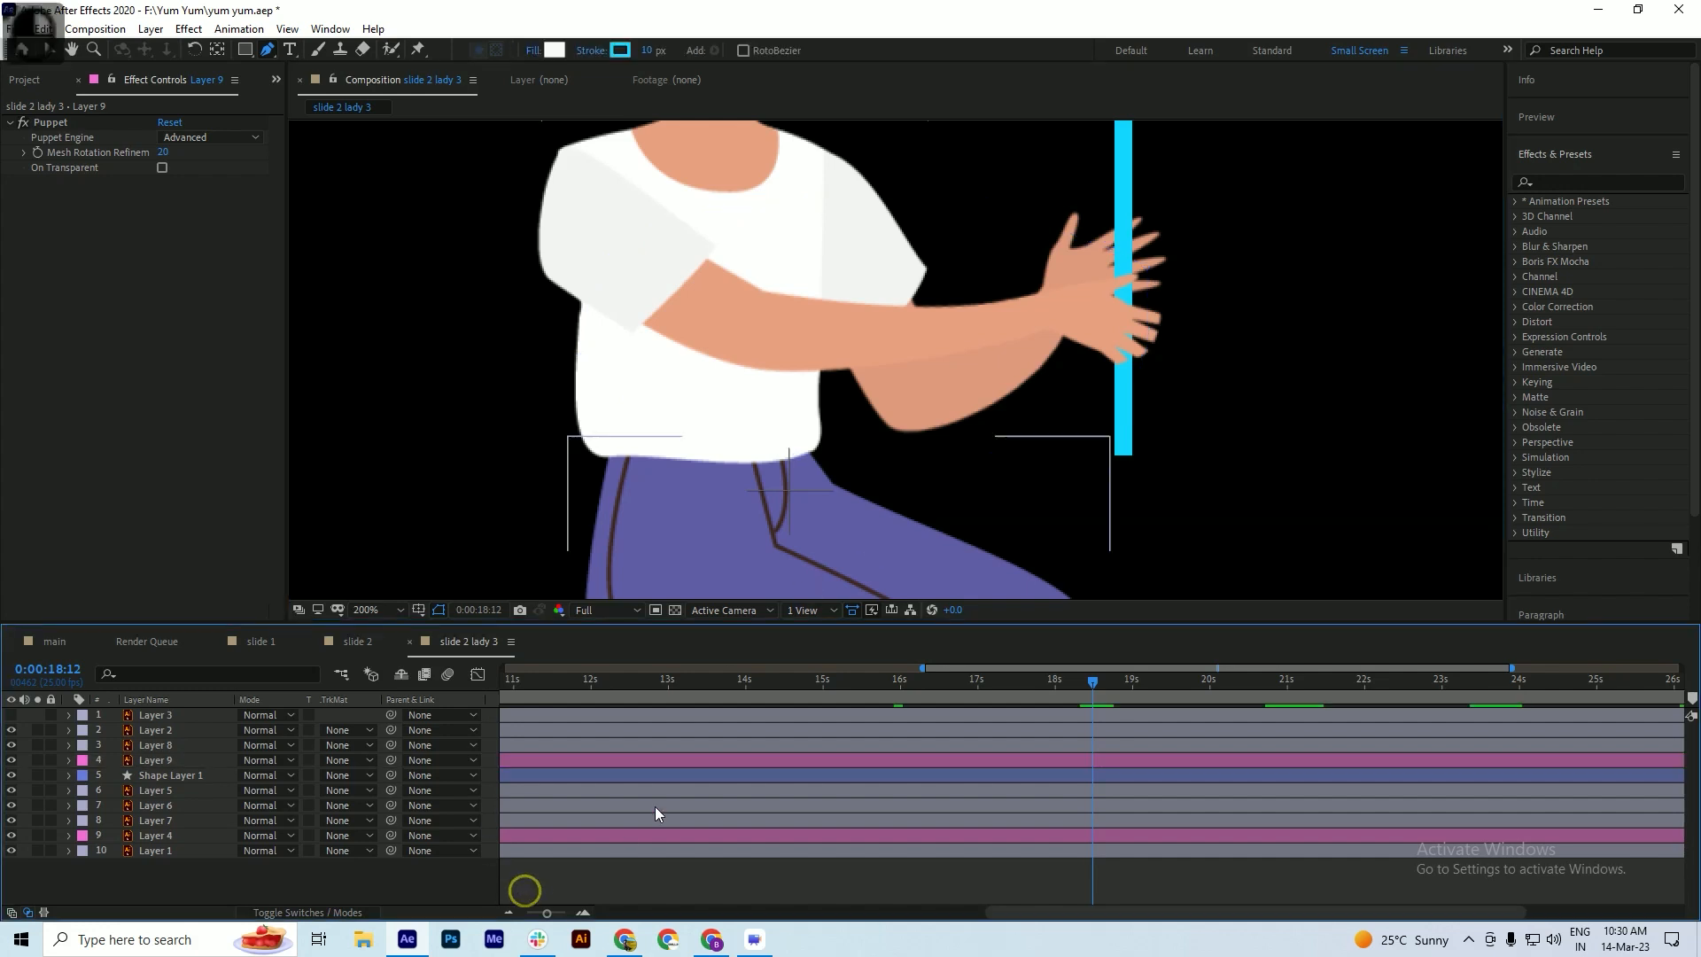
- At 0:00:12:14, pull the points of Layer 9's mask inward to trim the fingers close to the pole's far edge
{"action": "left_click_drag", "start_coordinate": [539, 705], "coordinate": [634, 709]}
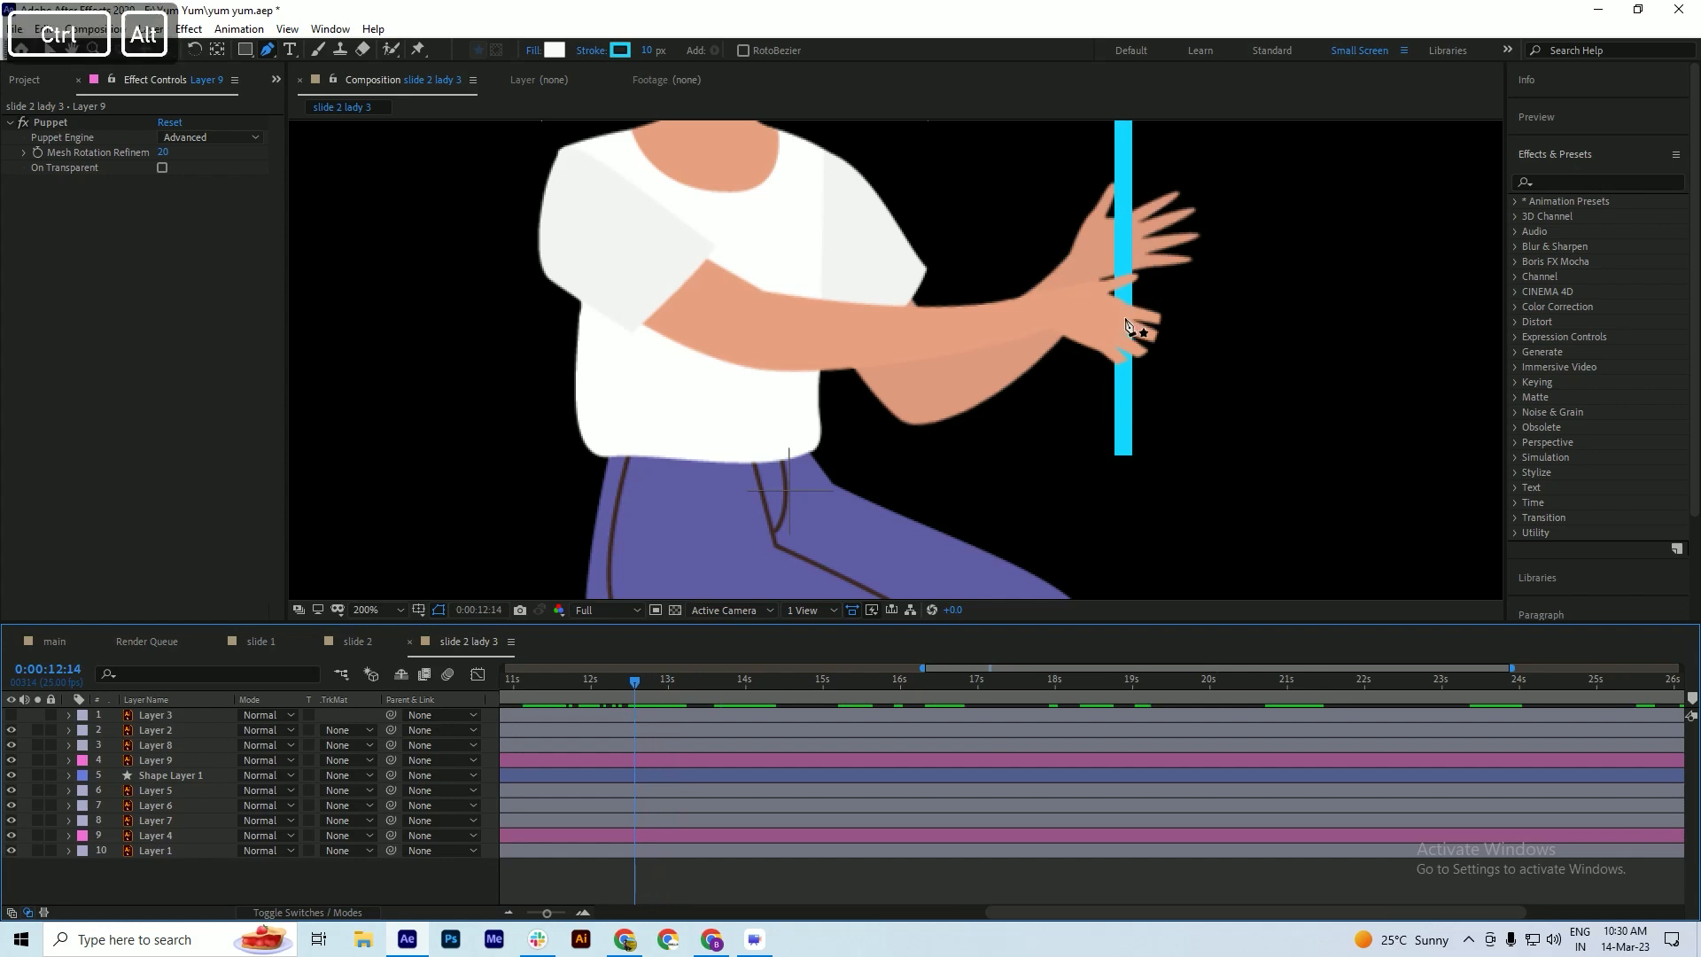
{"action": "scroll", "coordinate": [1124, 322], "scroll_direction": "up", "scroll_amount": 2}
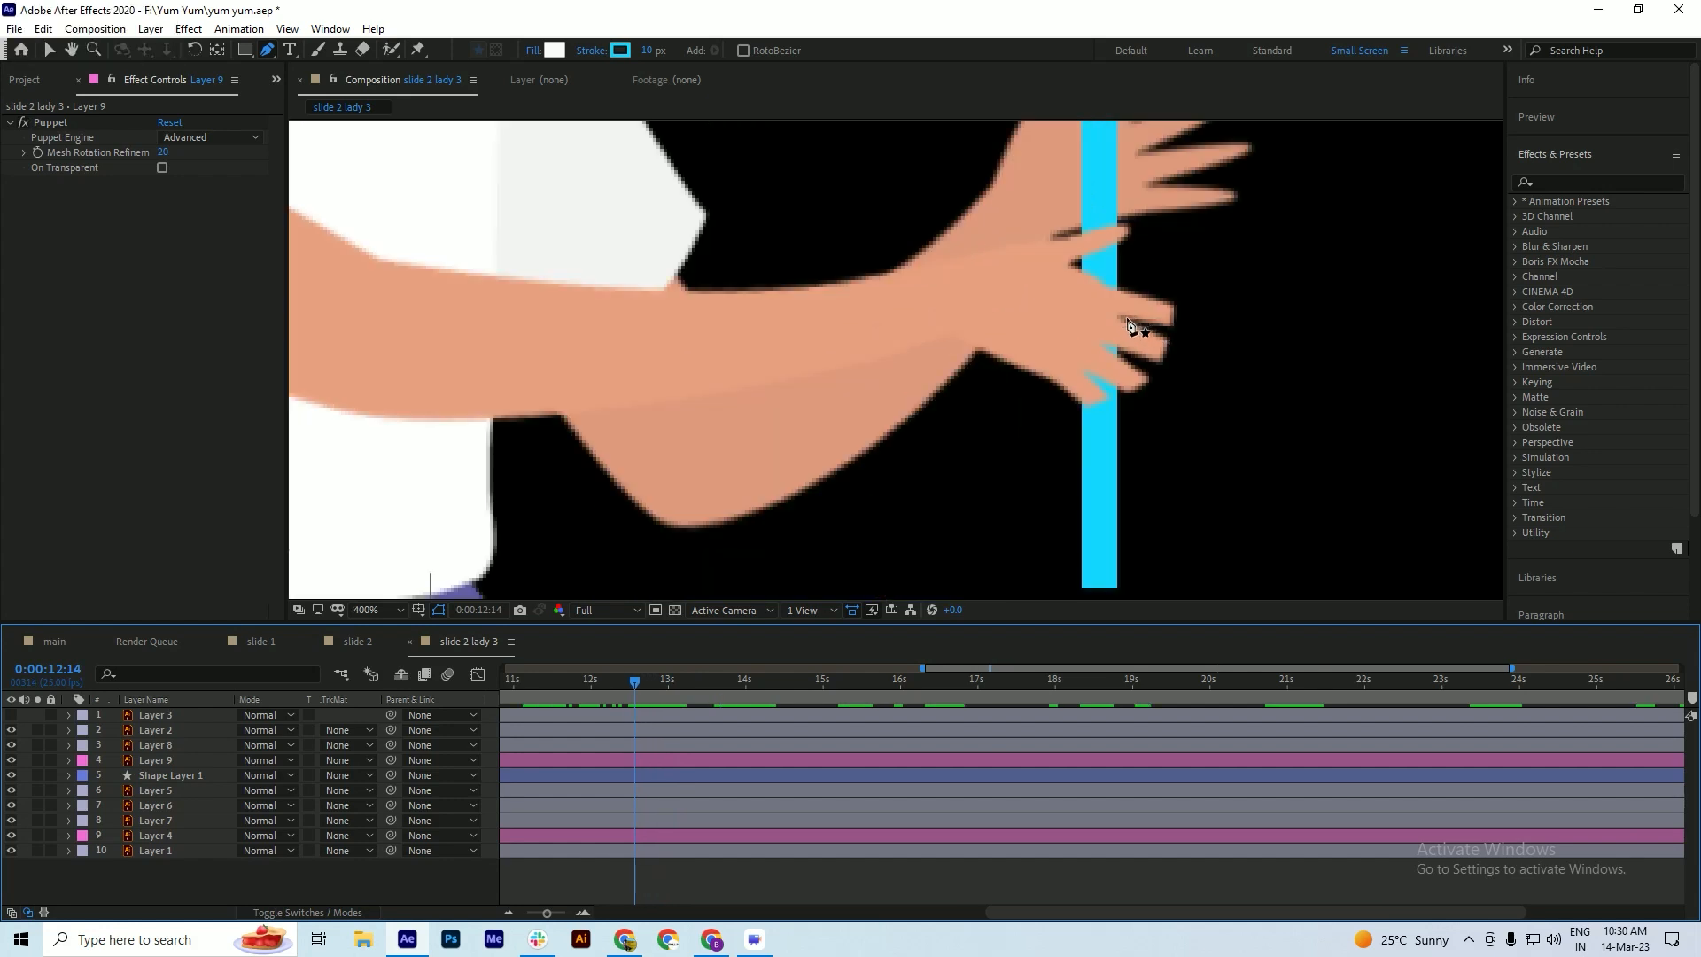
{"action": "left_click", "coordinate": [665, 762]}
{"action": "left_click_drag", "start_coordinate": [1152, 273], "coordinate": [1130, 259]}
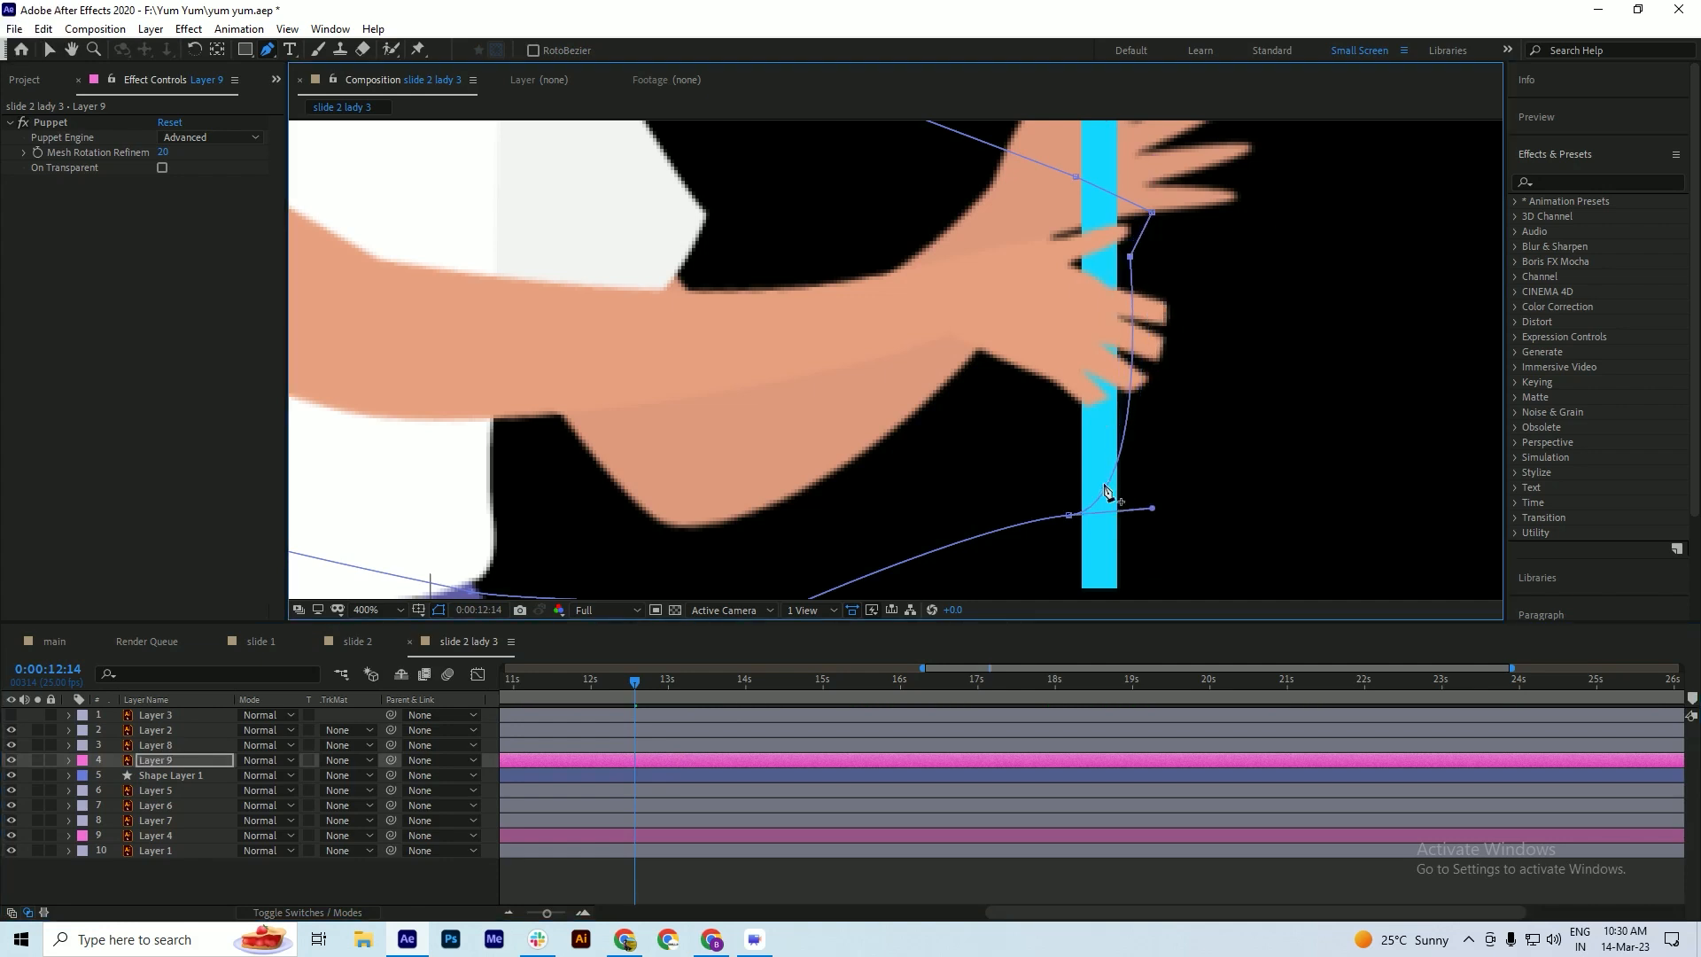
{"action": "left_click_drag", "start_coordinate": [1069, 518], "coordinate": [1028, 519]}
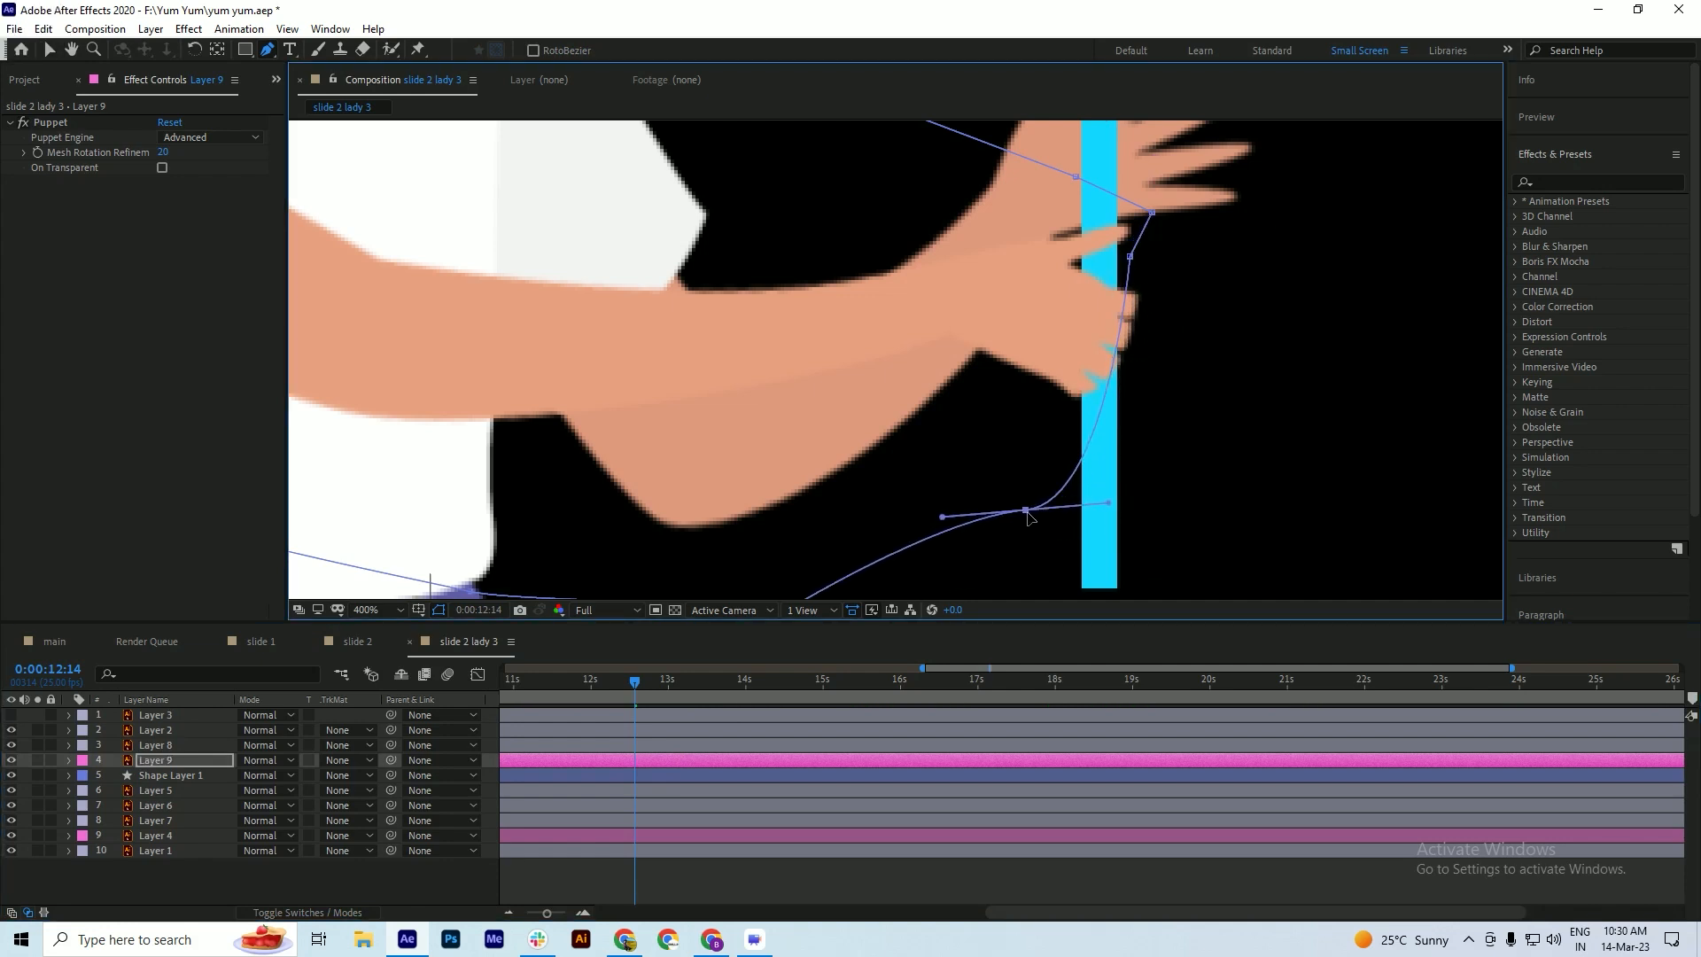
- At 0:00:15:13, draw a closed Pen tool mask on Layer 4 around the rear arm, cutting off the fingers just past the pole
{"action": "left_click_drag", "start_coordinate": [632, 683], "coordinate": [858, 694]}
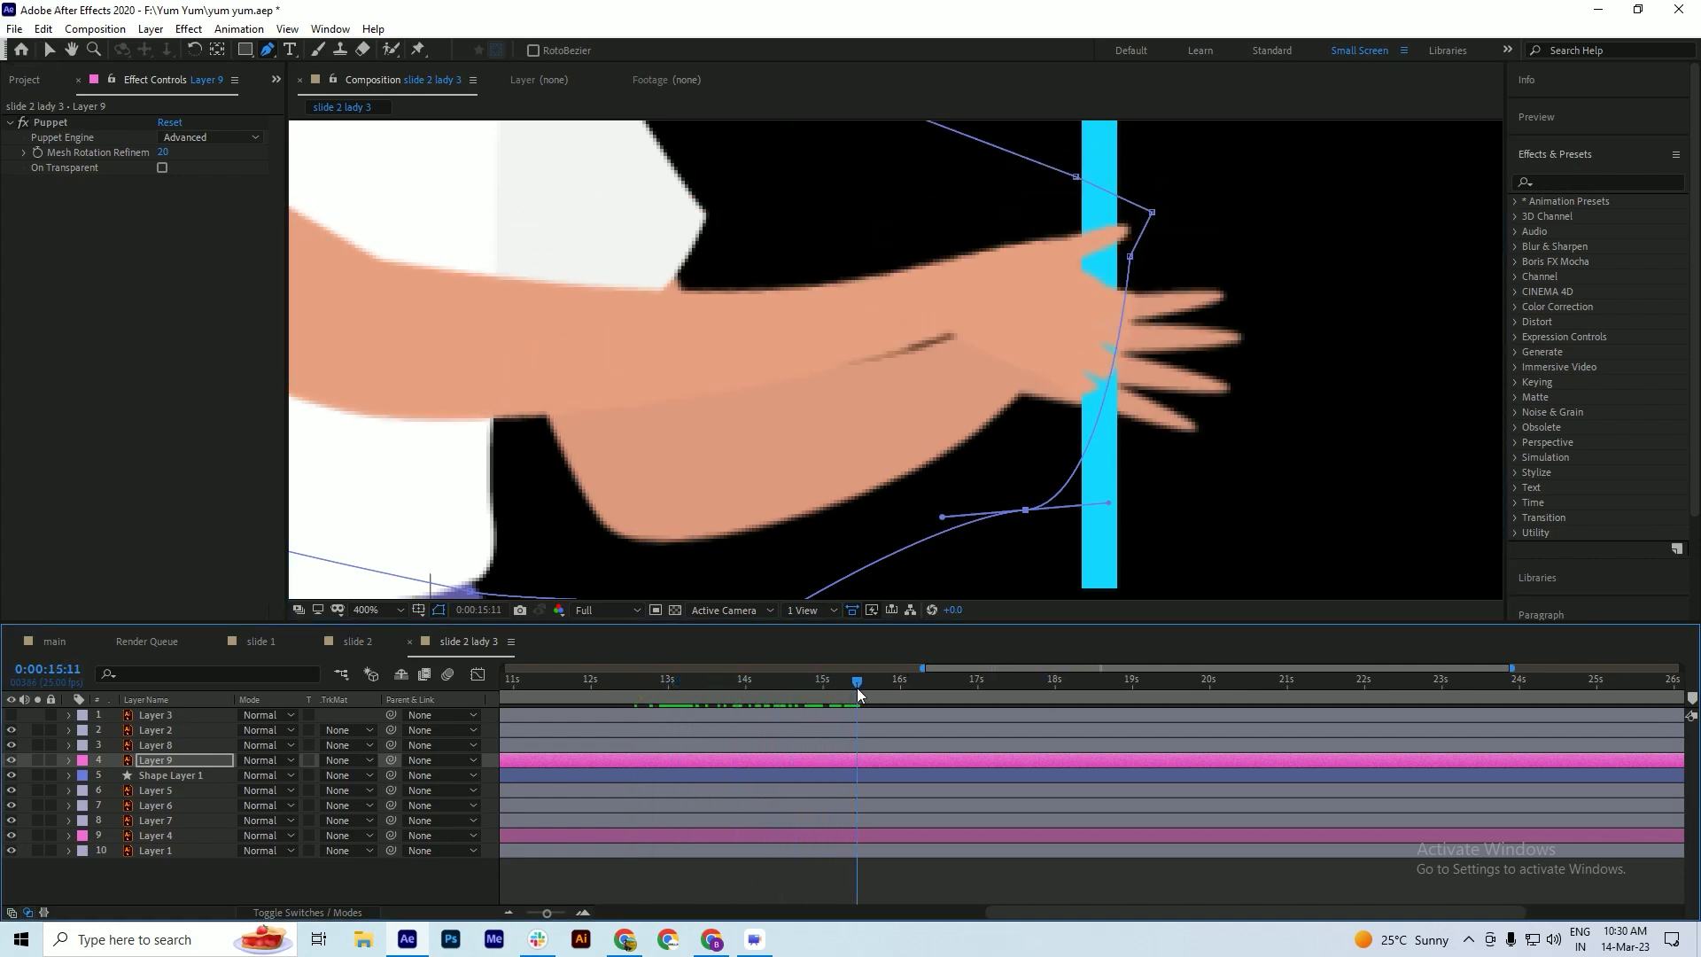
{"action": "left_click", "coordinate": [787, 837]}
{"action": "scroll", "coordinate": [1170, 324], "scroll_direction": "down", "scroll_amount": 2}
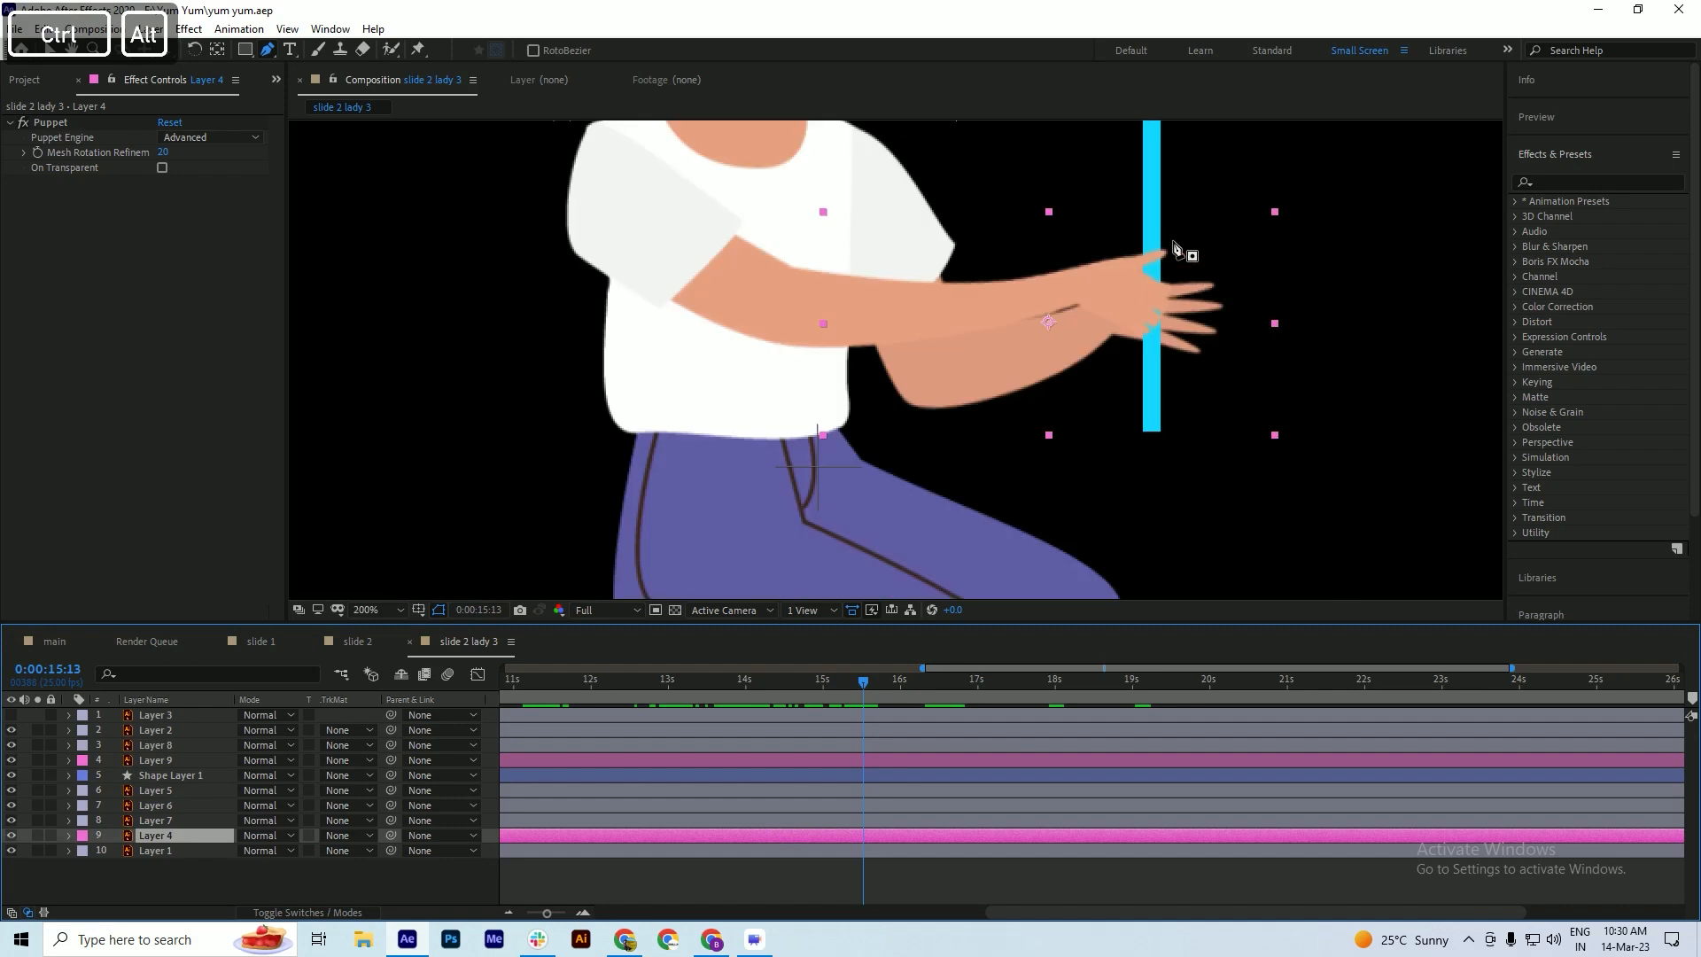
{"action": "left_click", "coordinate": [1173, 237]}
{"action": "mouse_move", "coordinate": [1172, 371]}
{"action": "left_mouse_down"}
{"action": "mouse_move", "coordinate": [1137, 388]}
{"action": "mouse_move", "coordinate": [1166, 388]}
{"action": "left_mouse_up"}
{"action": "left_click_drag", "start_coordinate": [865, 428], "coordinate": [837, 353]}
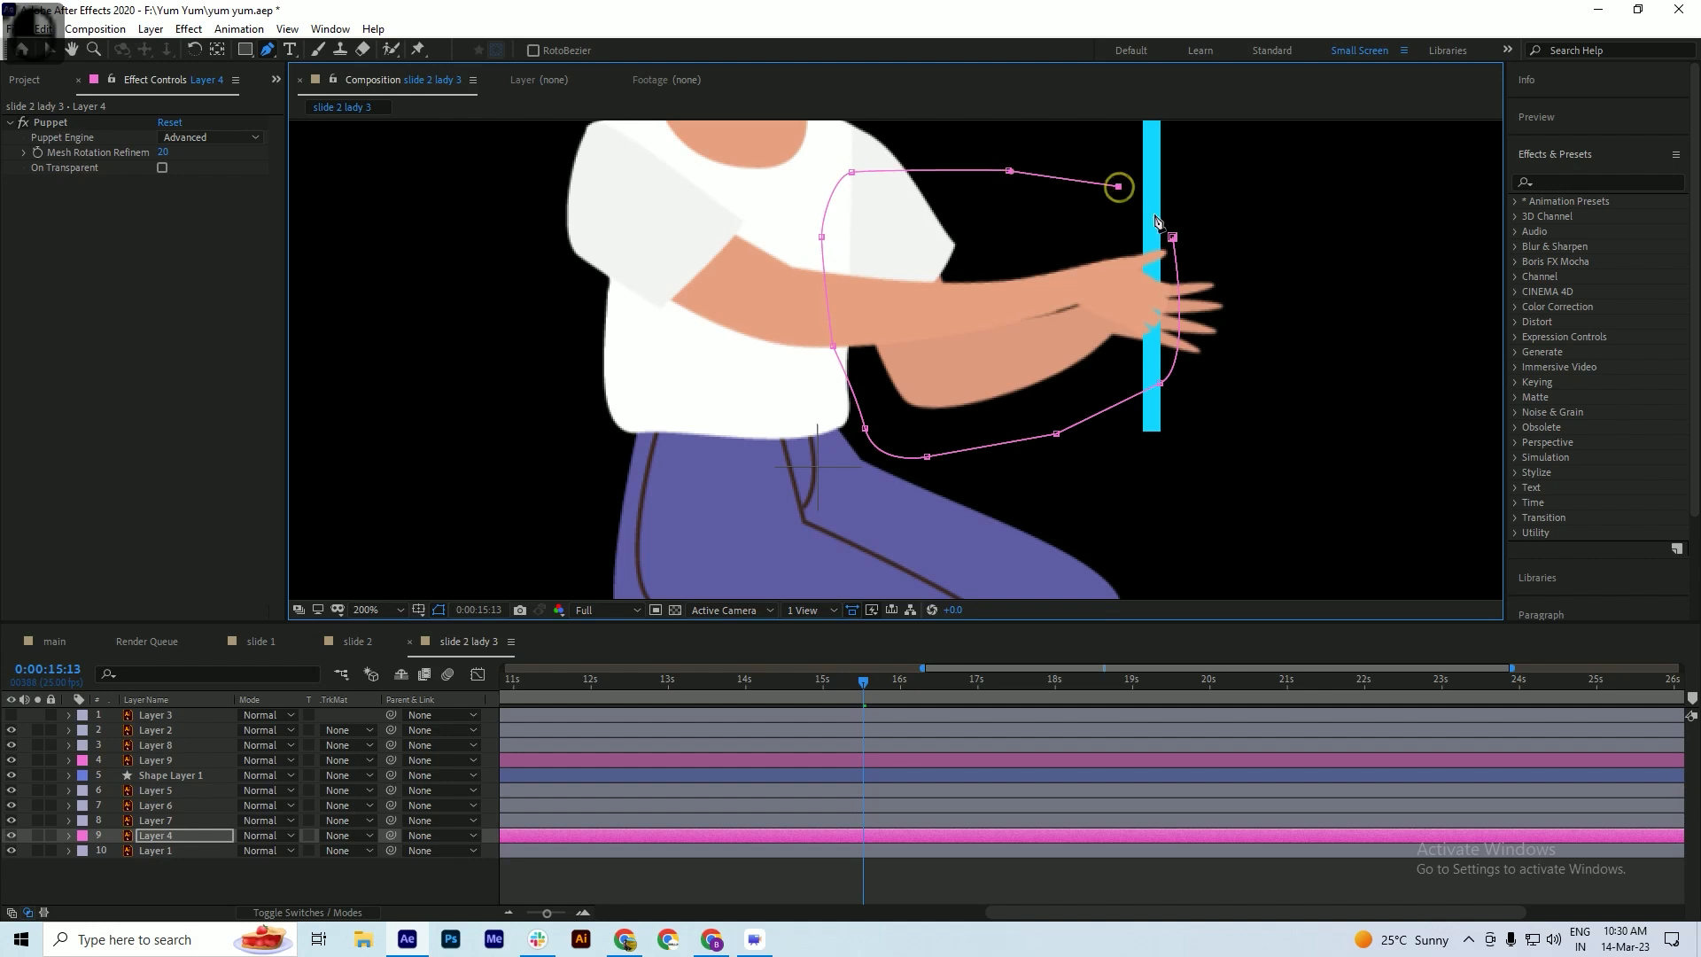
{"action": "left_click", "coordinate": [1173, 237]}
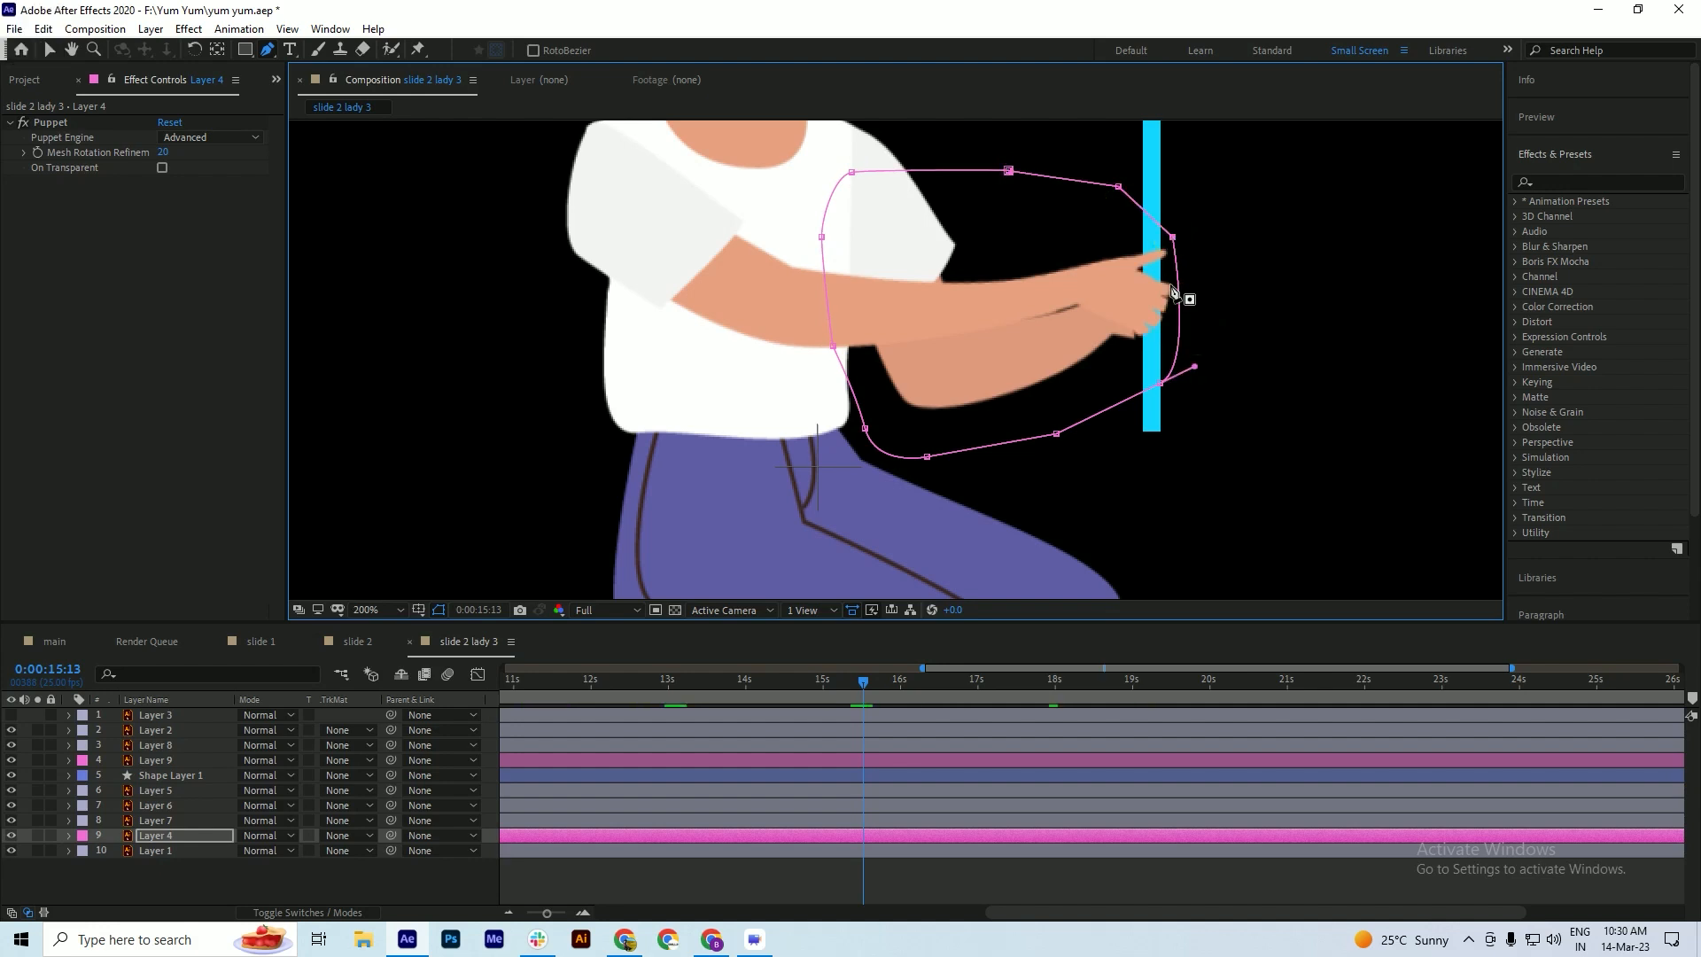
{"action": "left_click", "coordinate": [201, 890]}
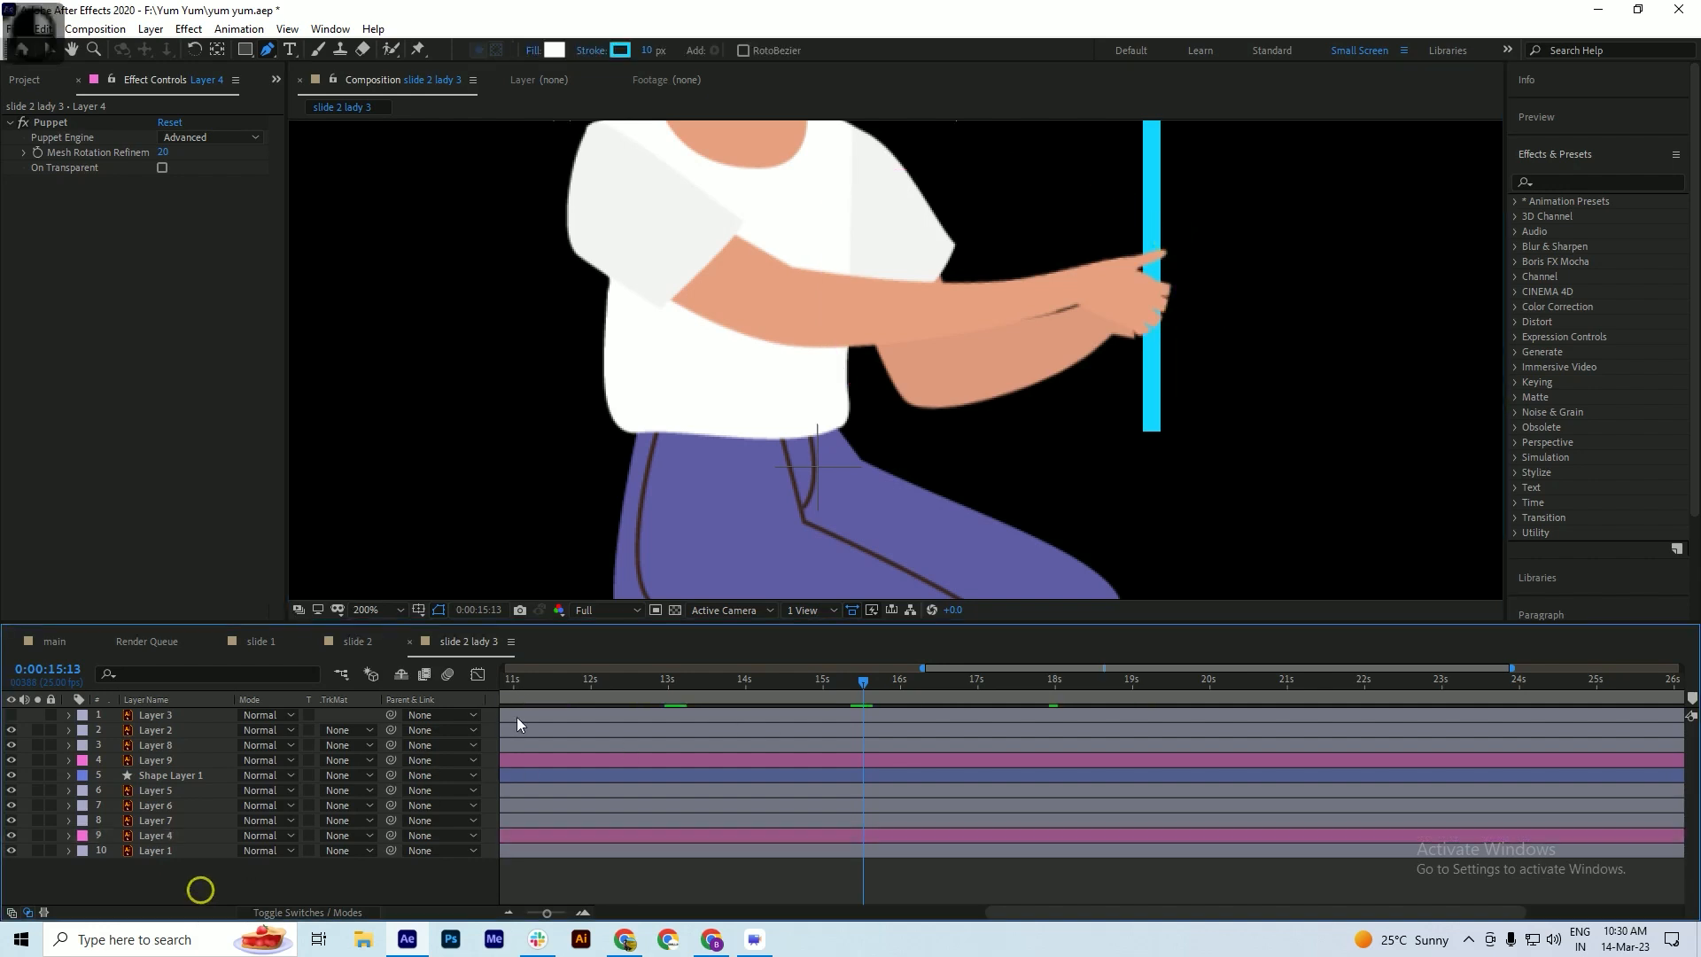
- At 0:00:12:12, raise the point of Layer 9's mask that crosses the pole above the rear hand, and undo the last mask edit
{"action": "left_click_drag", "start_coordinate": [542, 692], "coordinate": [630, 722]}
{"action": "left_click", "coordinate": [562, 761]}
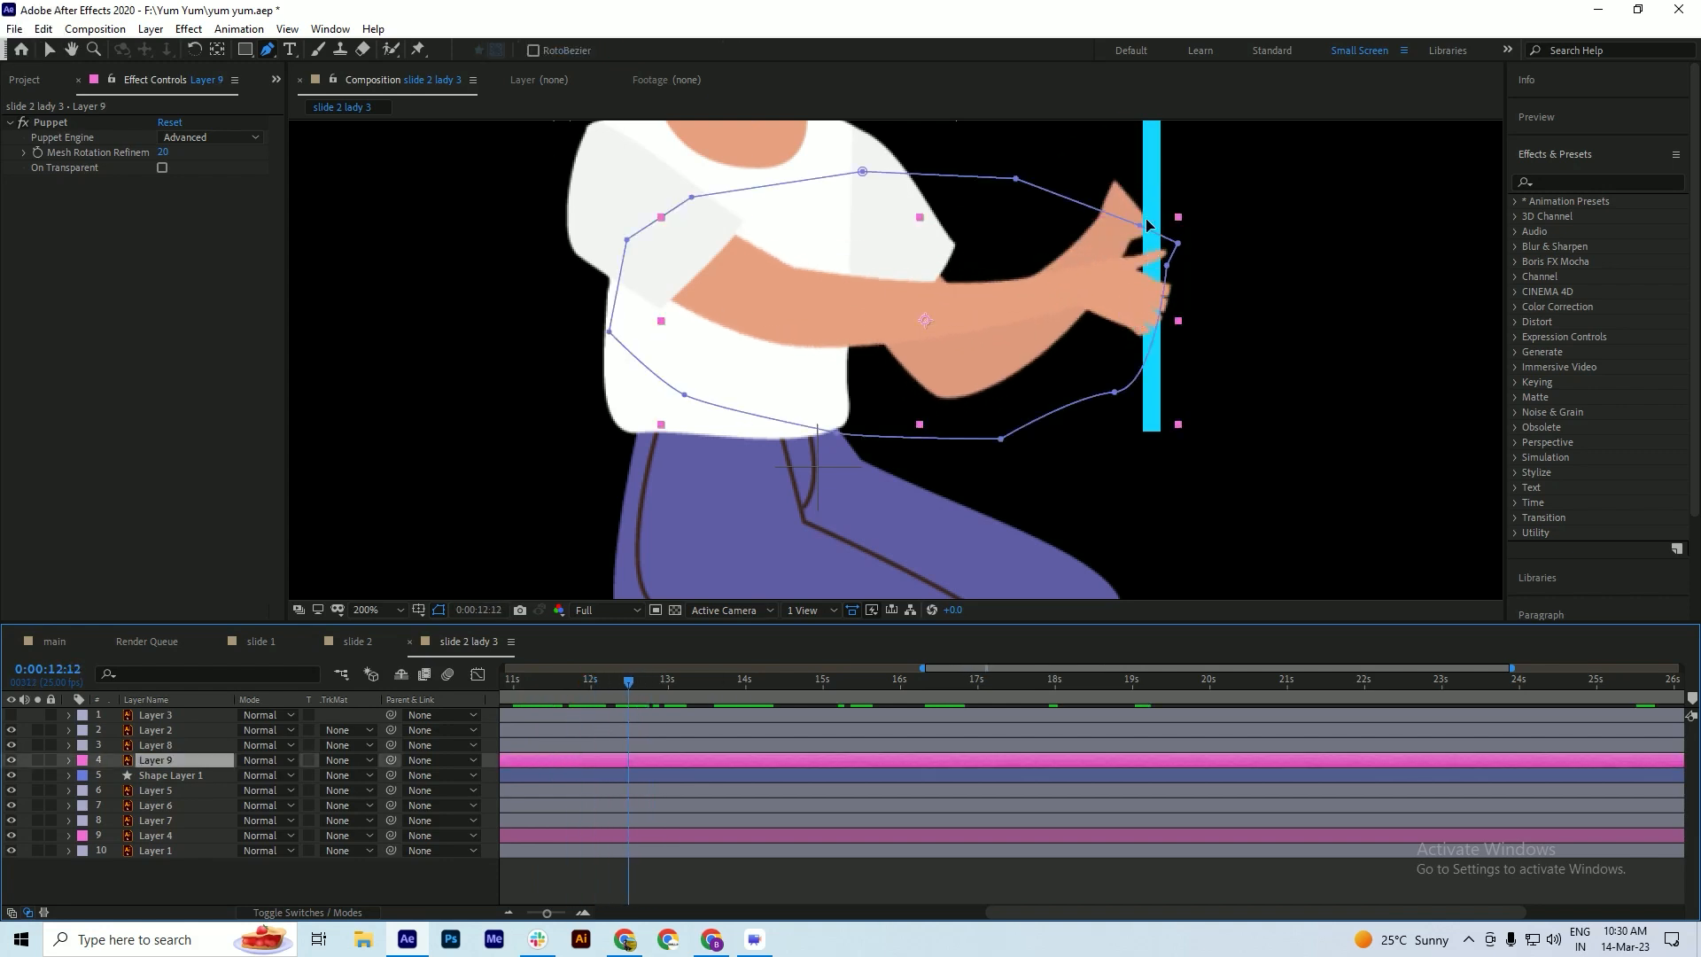
{"action": "left_click", "coordinate": [1139, 223]}
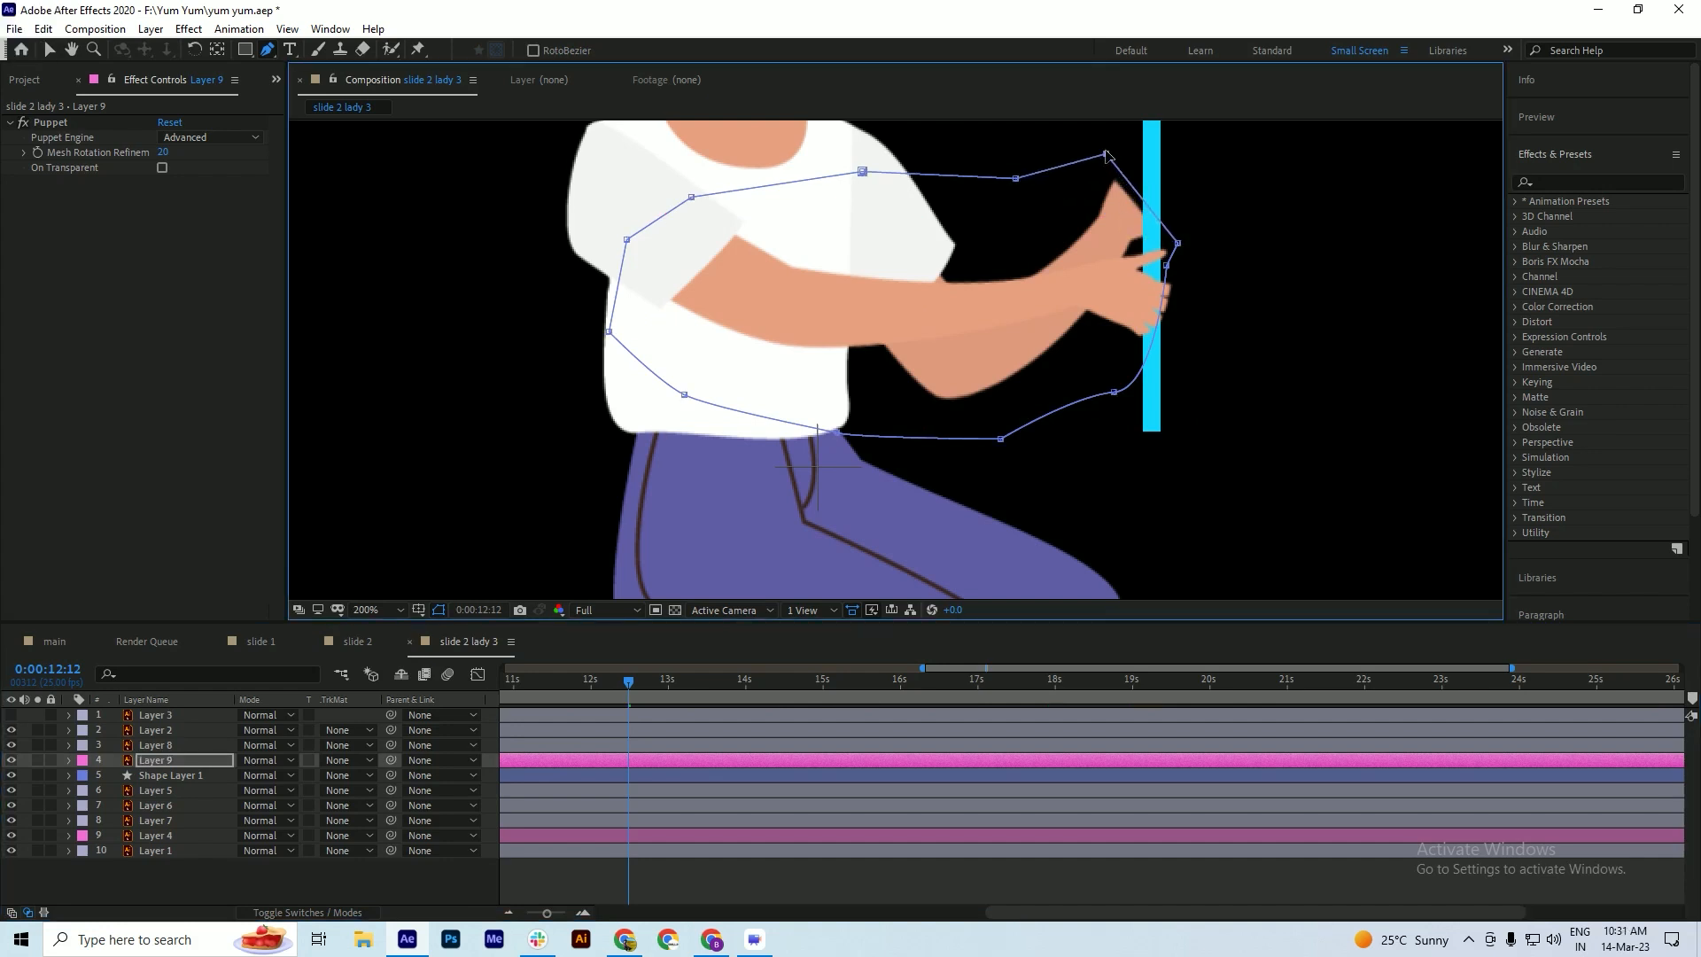
{"action": "left_click_drag", "start_coordinate": [1145, 185], "coordinate": [1124, 147]}
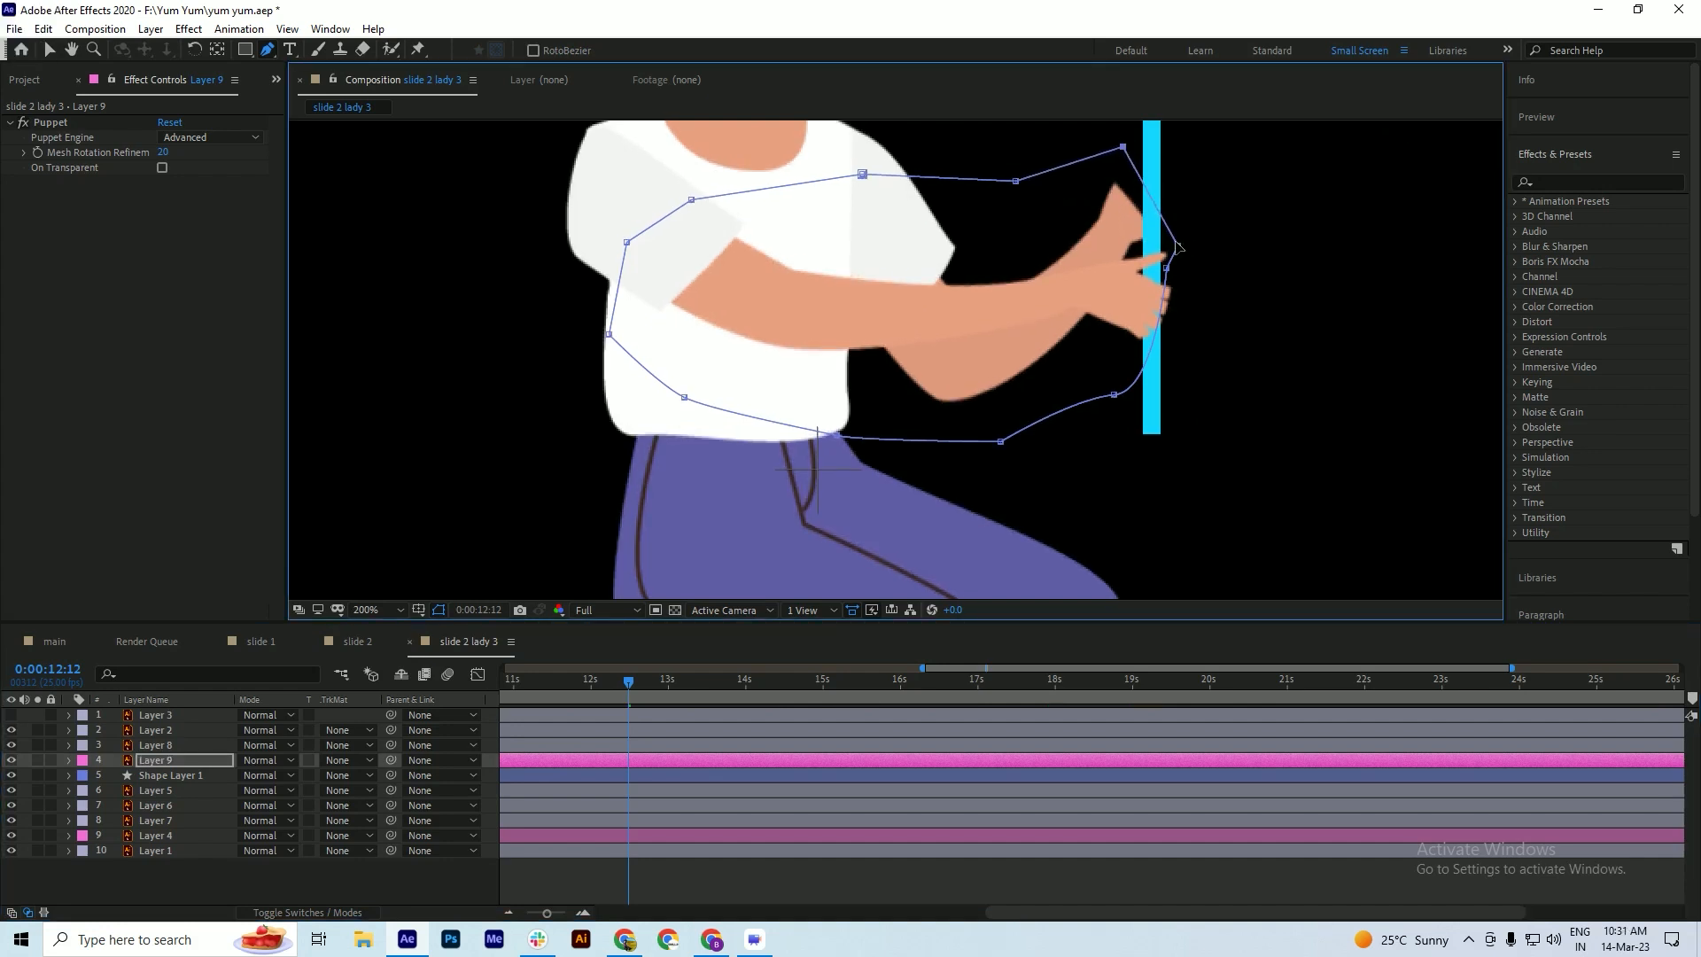
{"action": "left_click", "coordinate": [1180, 245]}
{"action": "key", "text": "ctrl+z"}
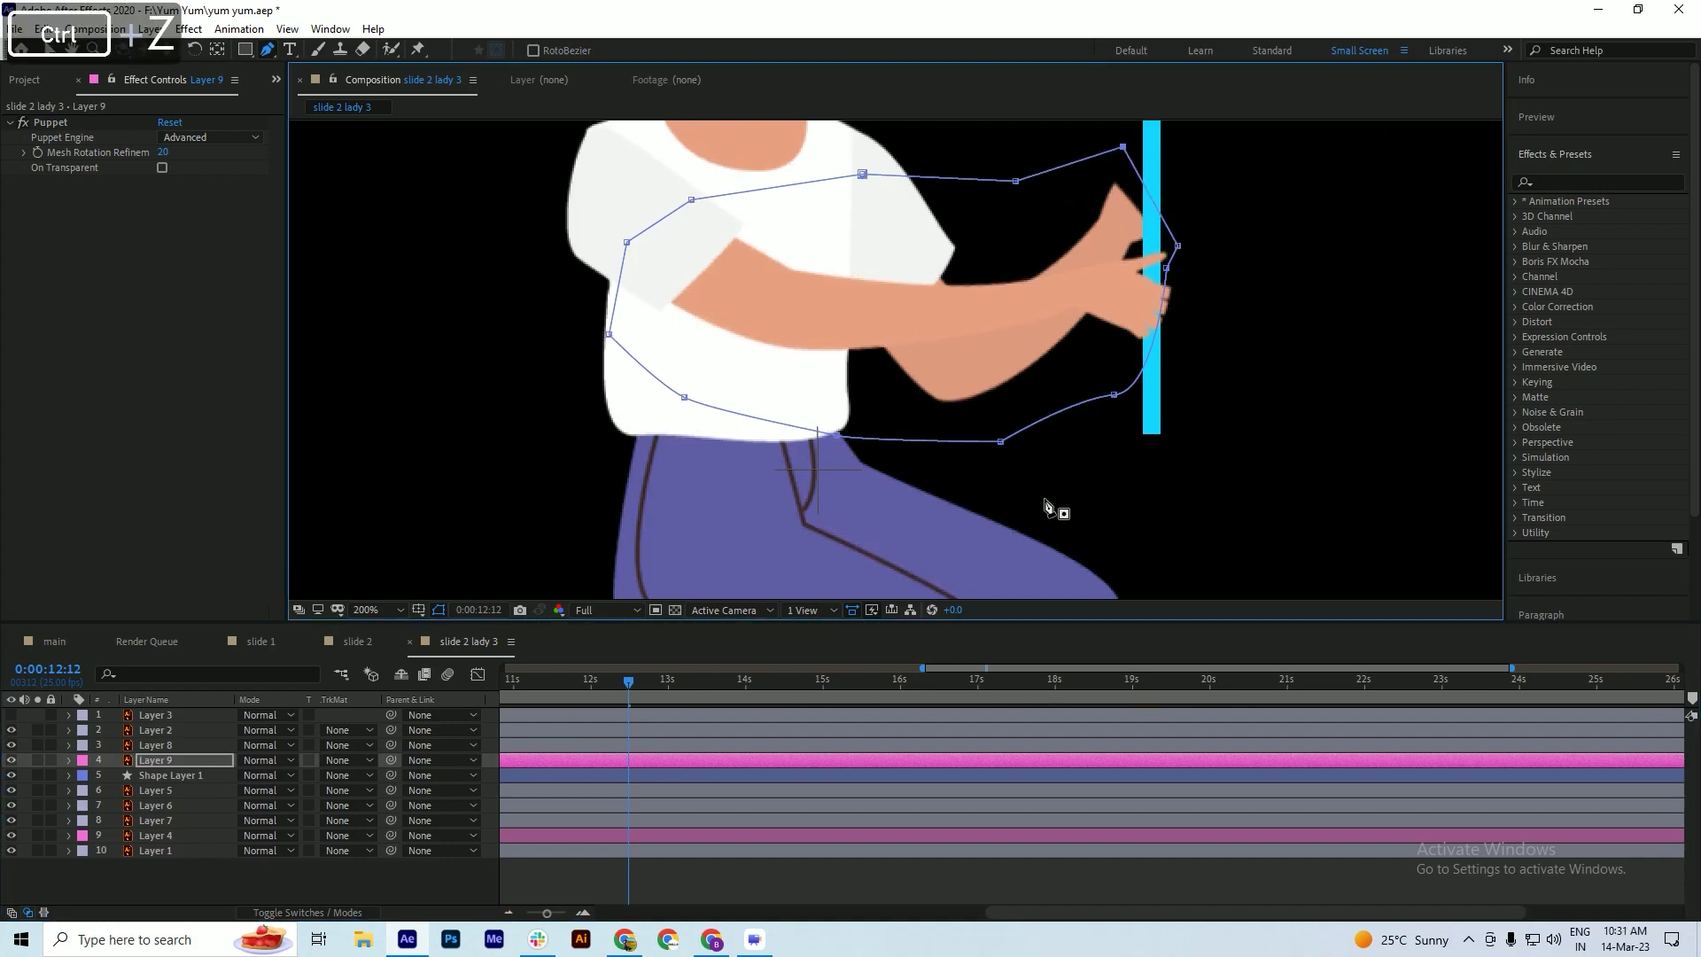
- At 0:00:12:12, pull the upper and outer points of Layer 4's mask up and outward to uncover the raised rear hand
{"action": "left_click", "coordinate": [599, 840]}
{"action": "left_click", "coordinate": [1116, 186]}
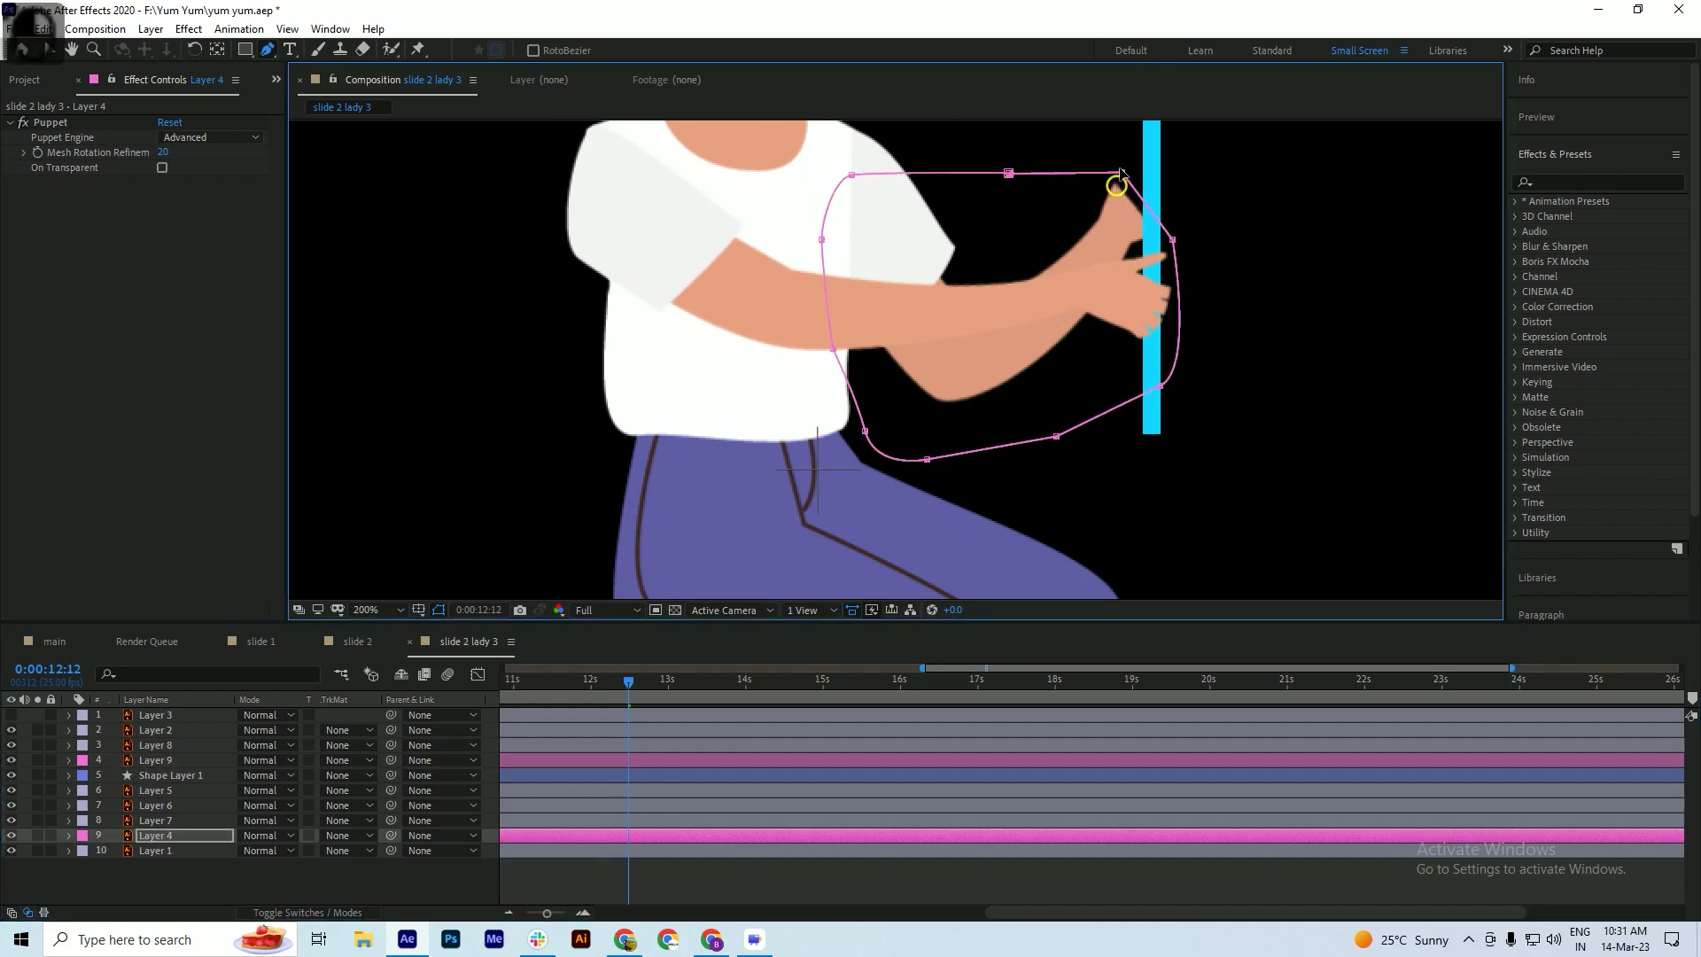
{"action": "left_click_drag", "start_coordinate": [1174, 239], "coordinate": [1227, 195]}
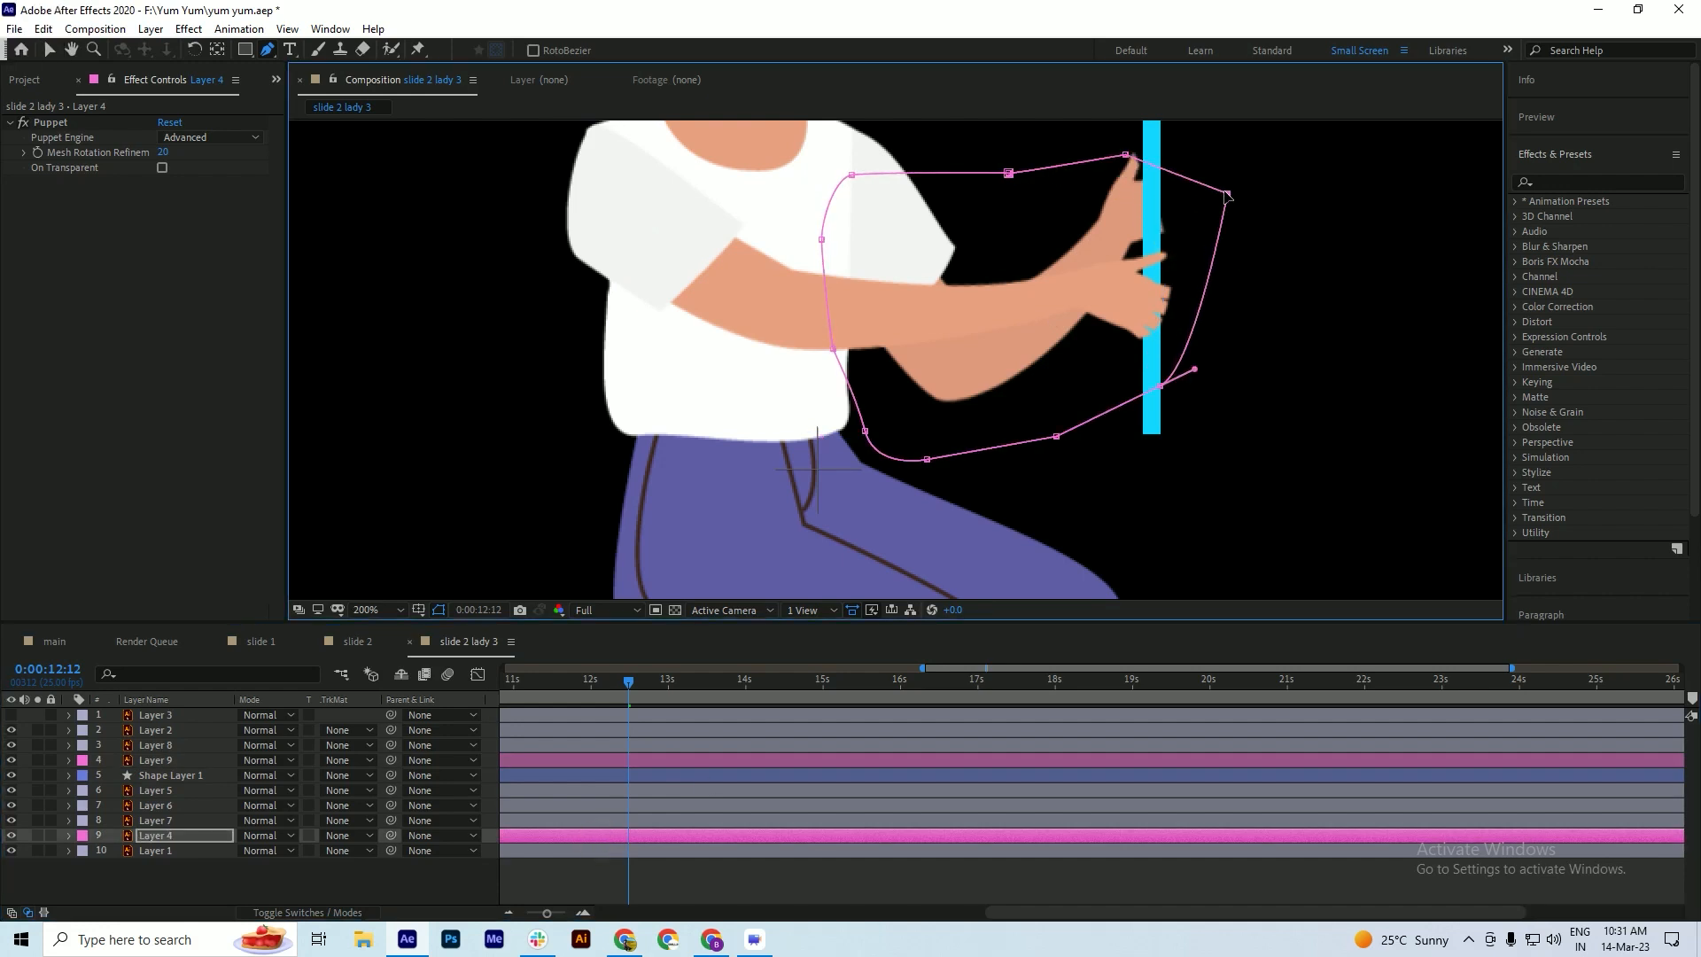
{"action": "left_click_drag", "start_coordinate": [1124, 157], "coordinate": [1134, 144]}
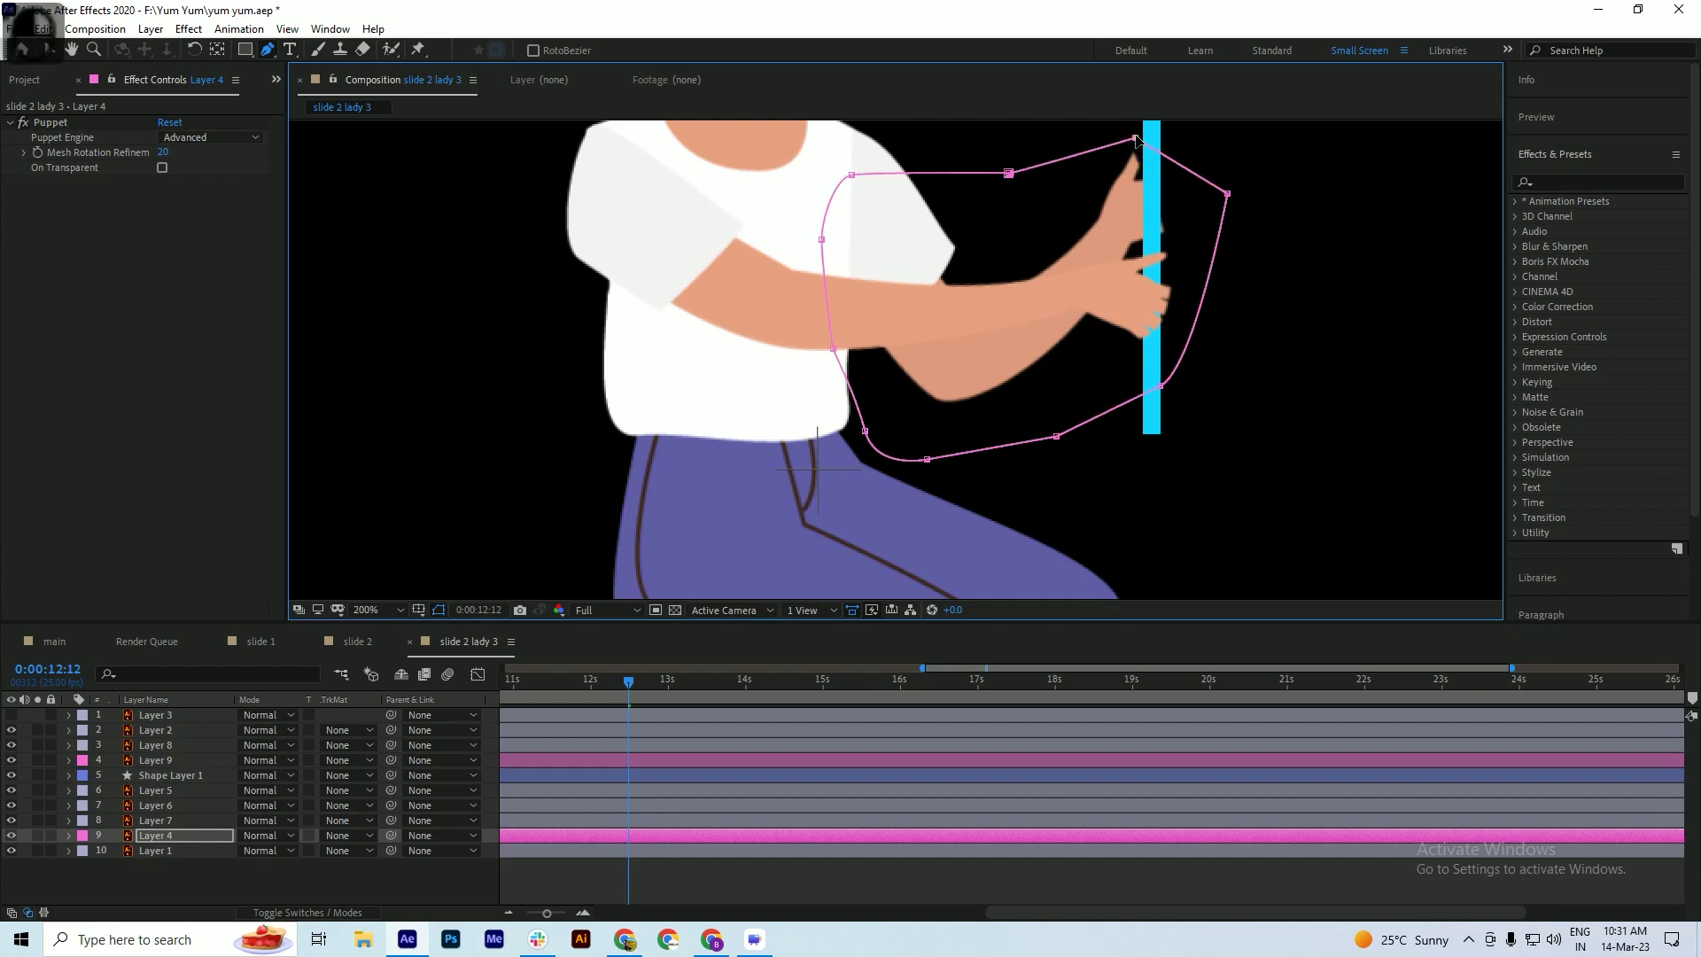
{"action": "left_click_drag", "start_coordinate": [1236, 197], "coordinate": [1244, 188]}
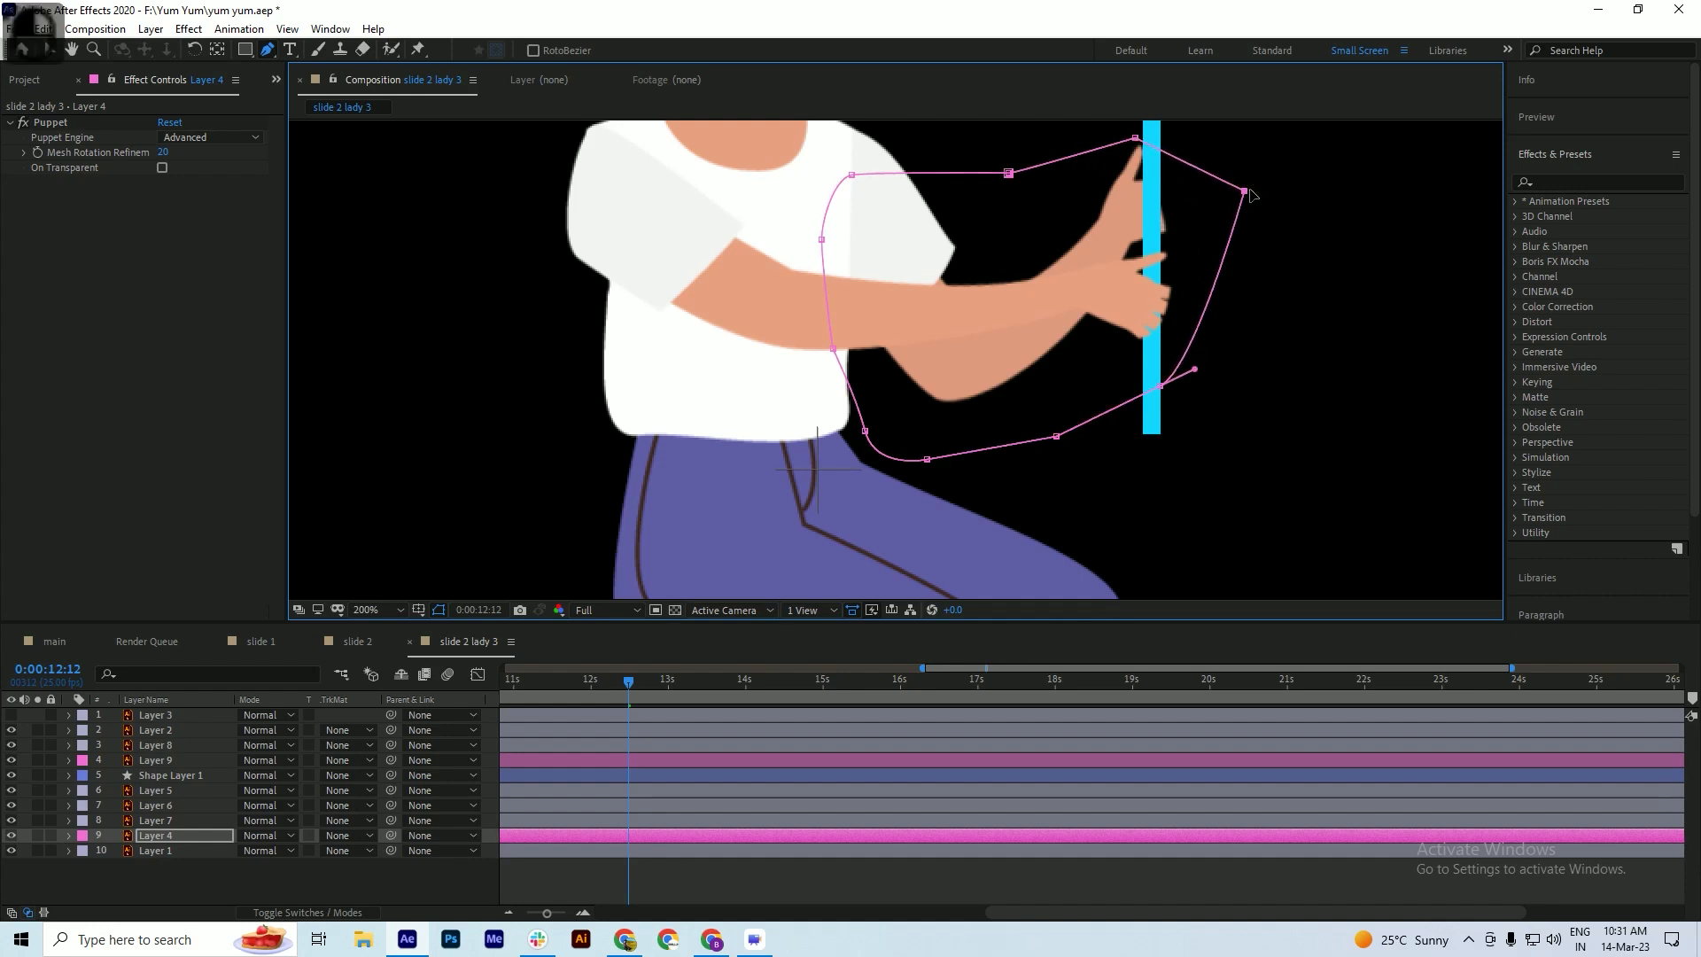
- At 0:00:14:01, move the upper and outer points of Layer 4's mask well past the pole to uncover the rear hand's fingers
{"action": "left_click_drag", "start_coordinate": [688, 689], "coordinate": [730, 694]}
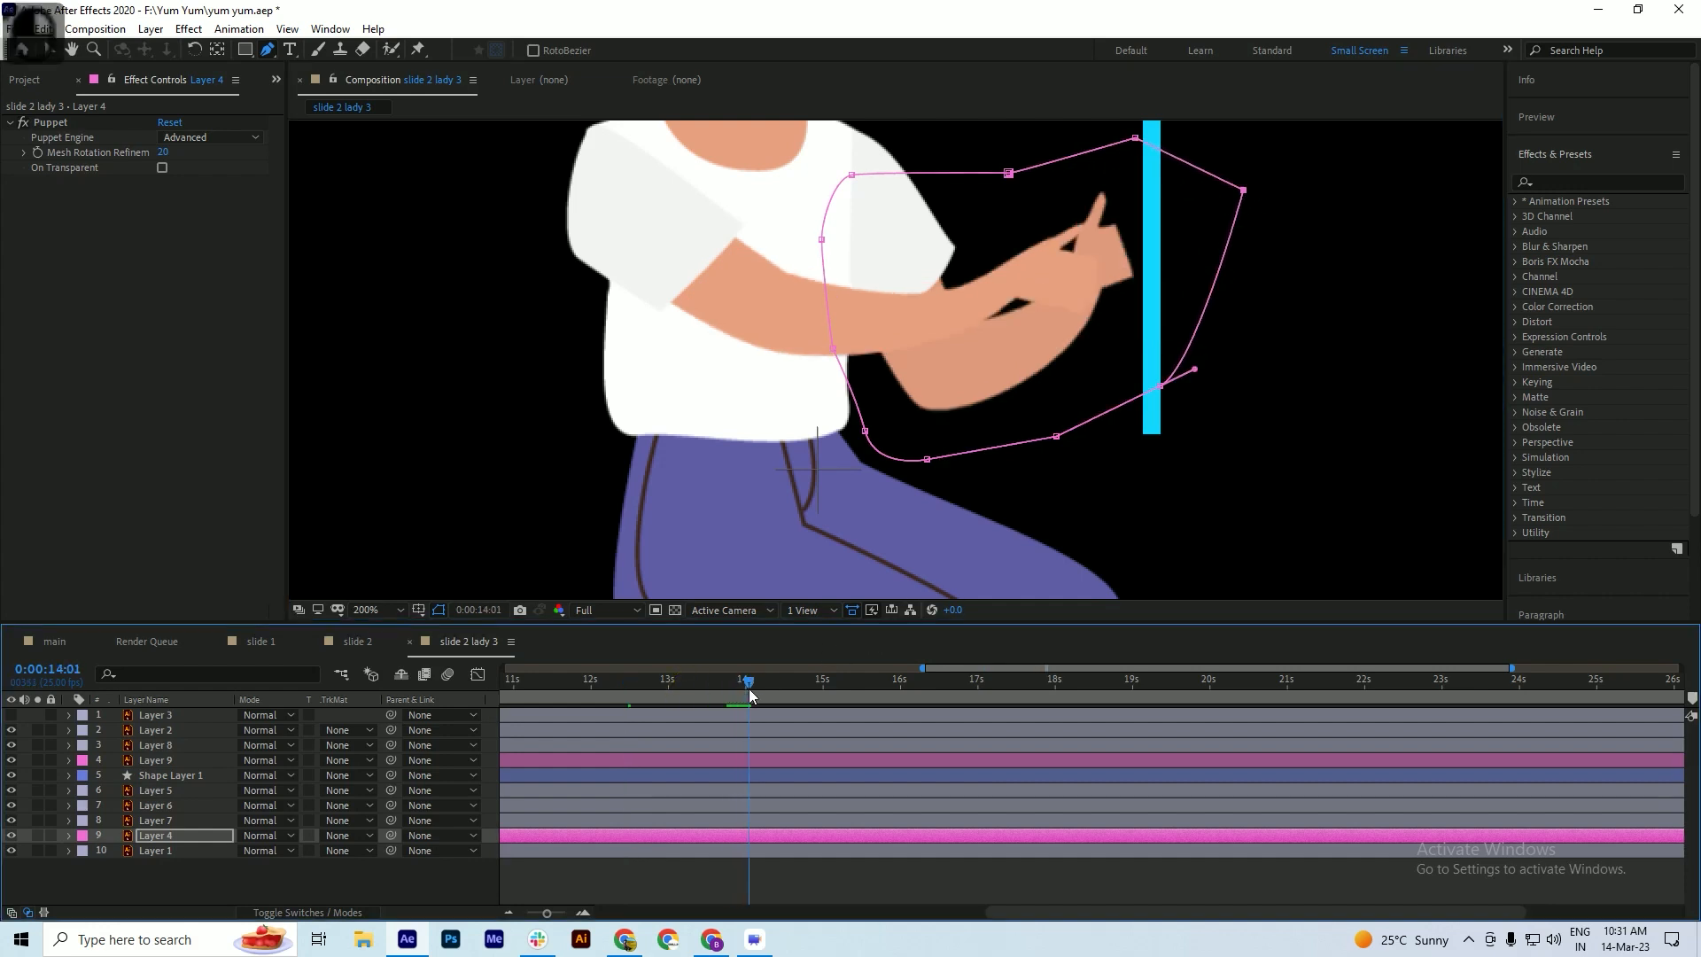
{"action": "left_click_drag", "start_coordinate": [1134, 139], "coordinate": [1139, 243]}
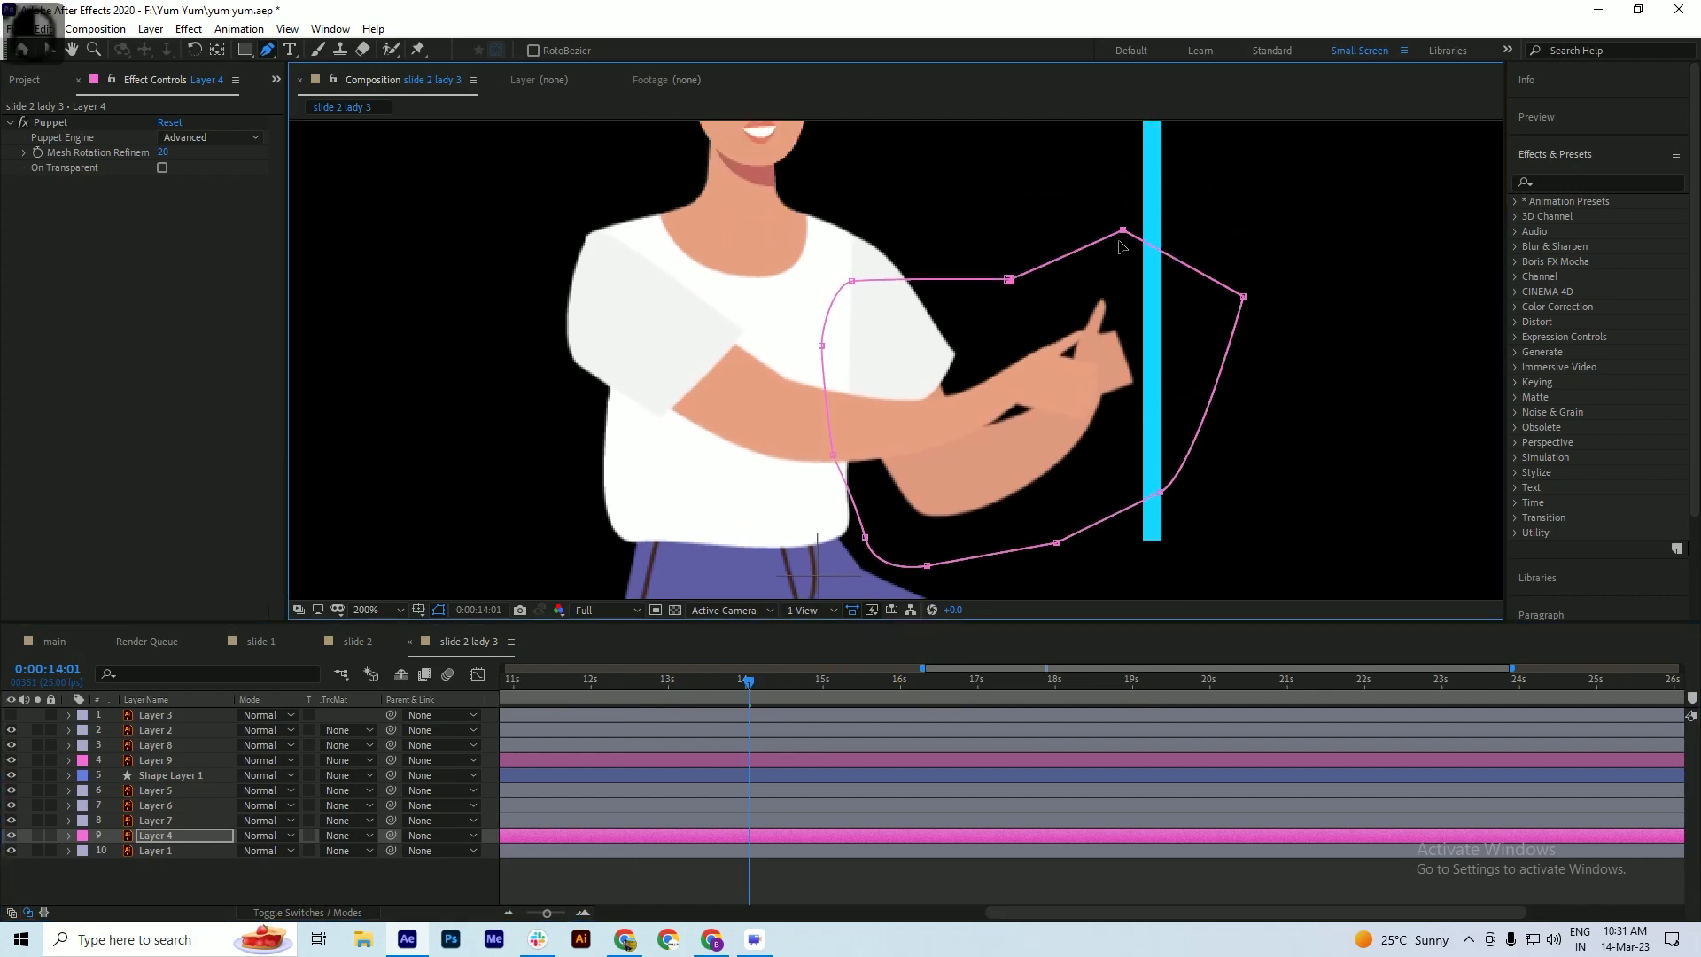
{"action": "key", "text": "space"}
{"action": "key", "text": "space"}
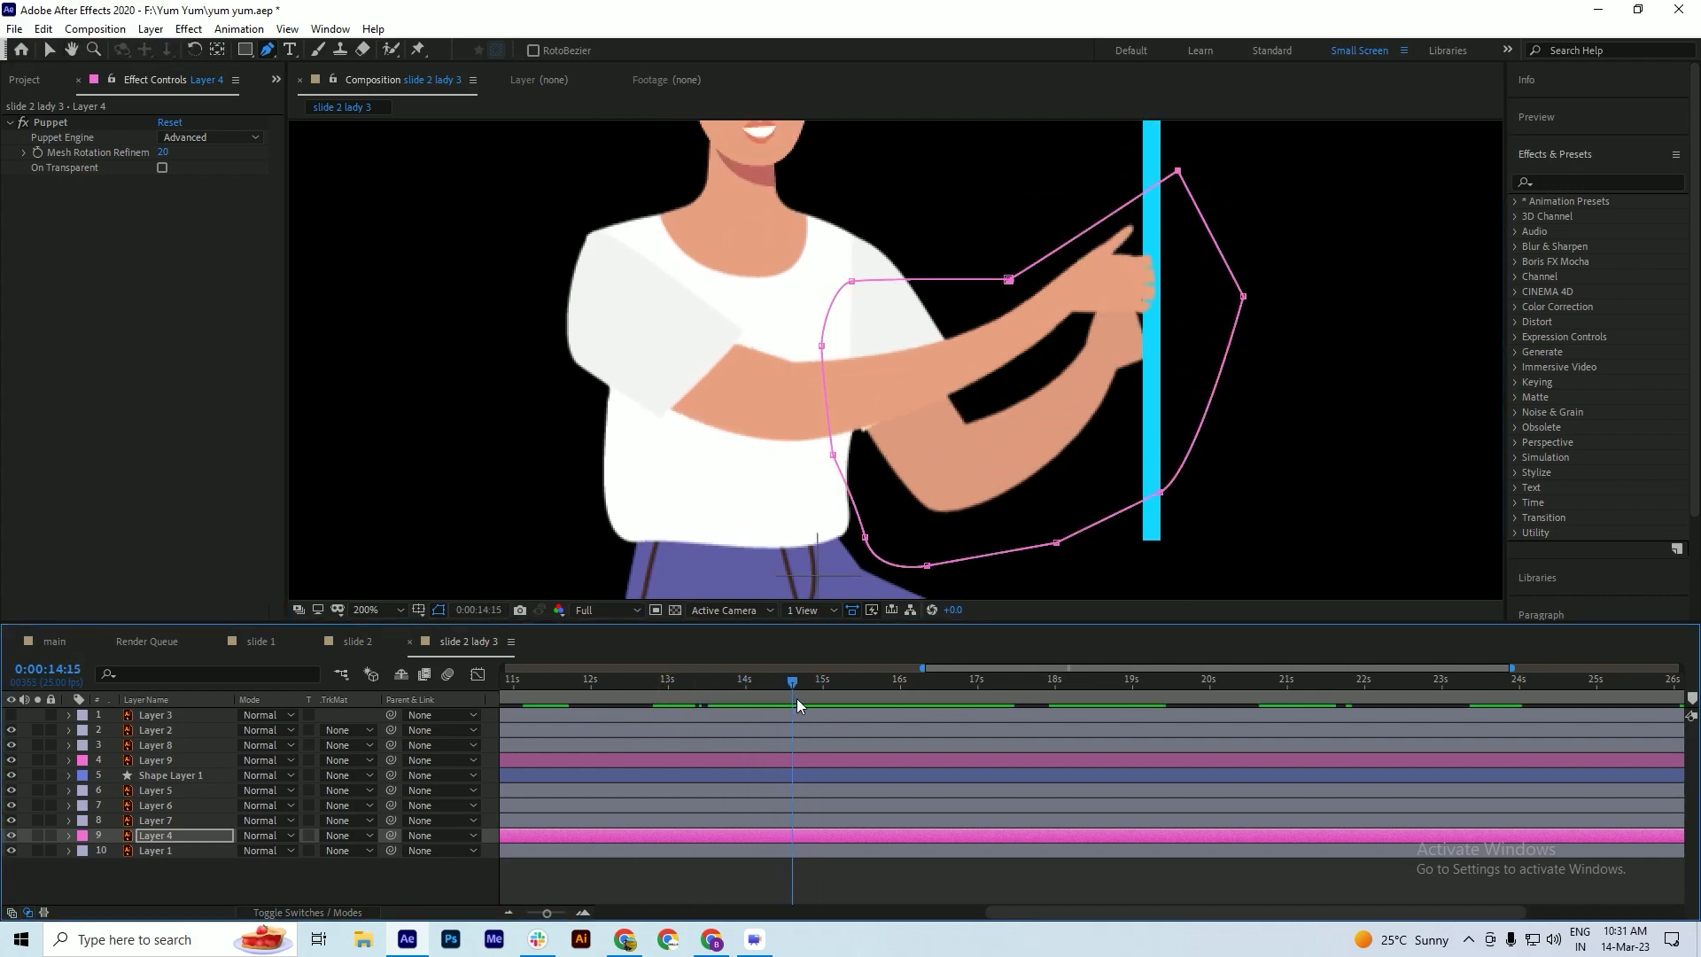
{"action": "left_click", "coordinate": [773, 679]}
{"action": "left_click_drag", "start_coordinate": [773, 678], "coordinate": [749, 678]}
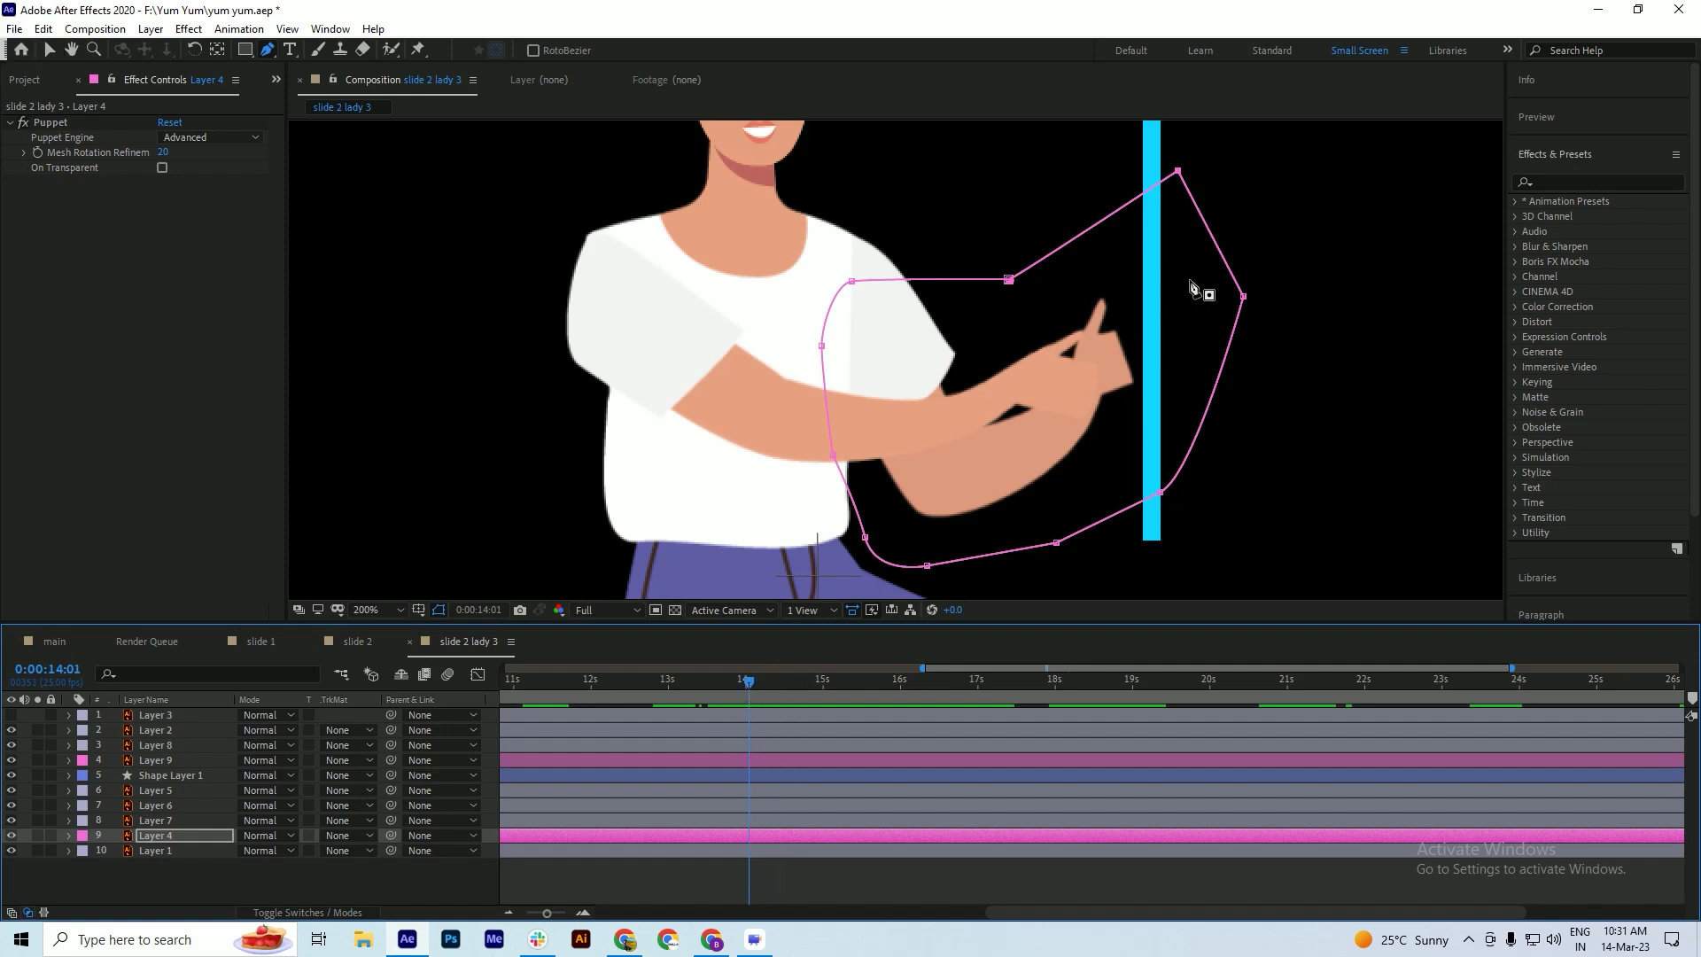
{"action": "left_click_drag", "start_coordinate": [1240, 298], "coordinate": [1274, 360]}
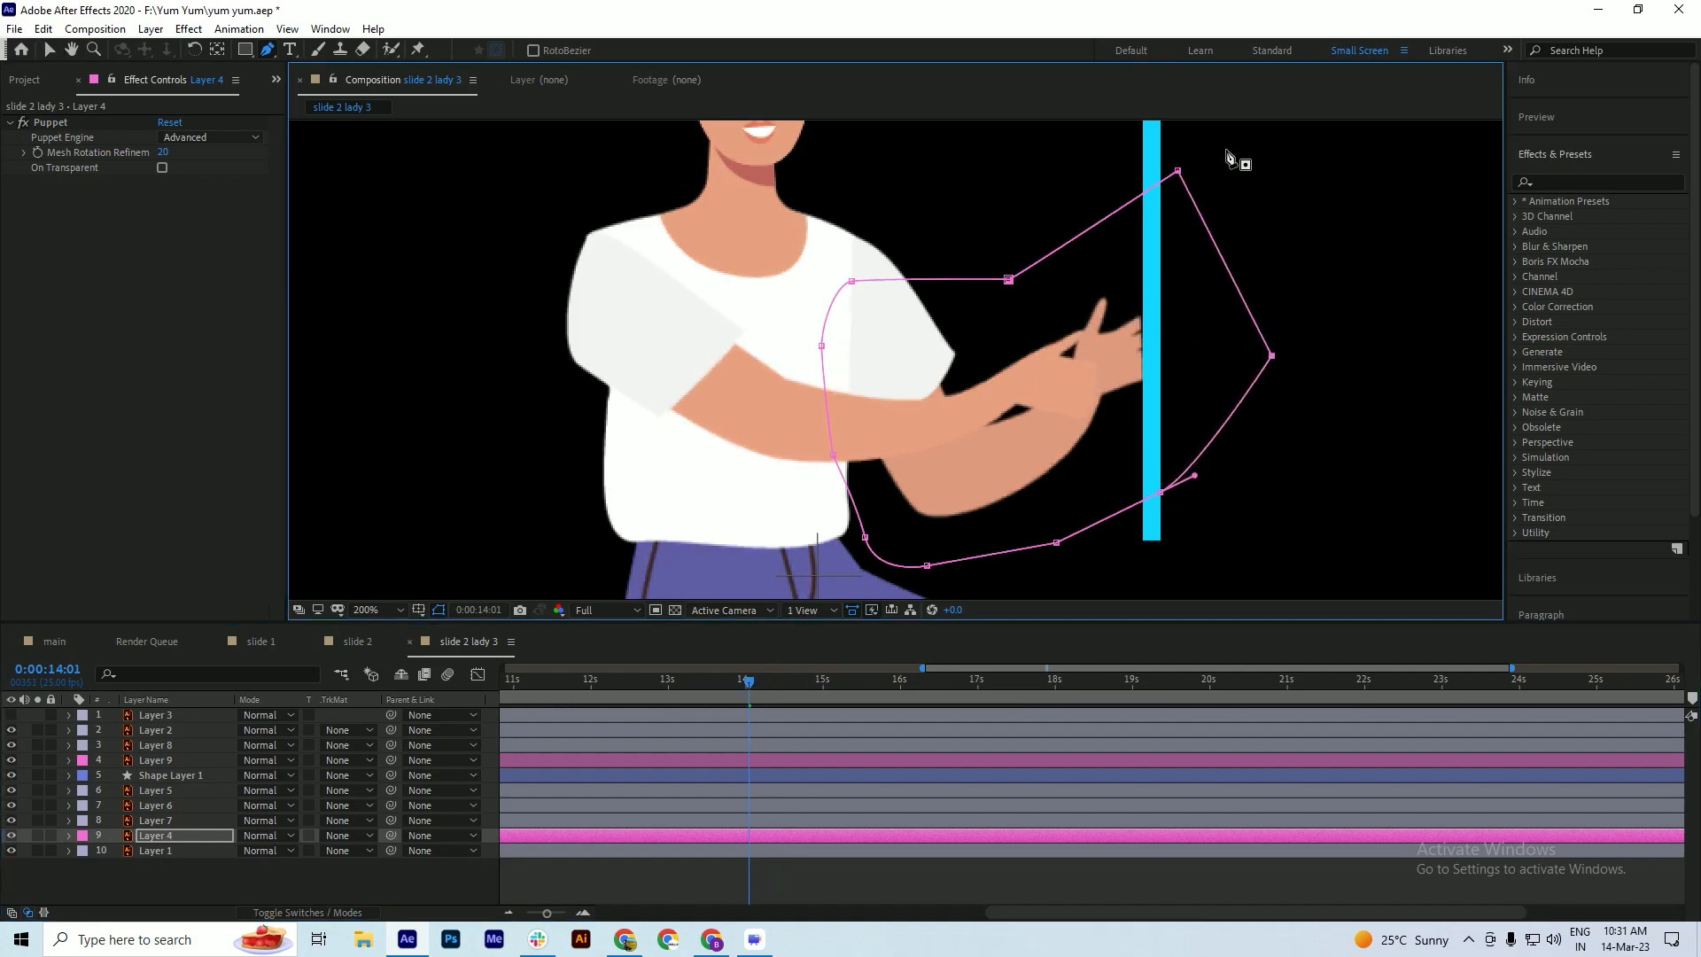
{"action": "left_click_drag", "start_coordinate": [1178, 171], "coordinate": [1190, 159]}
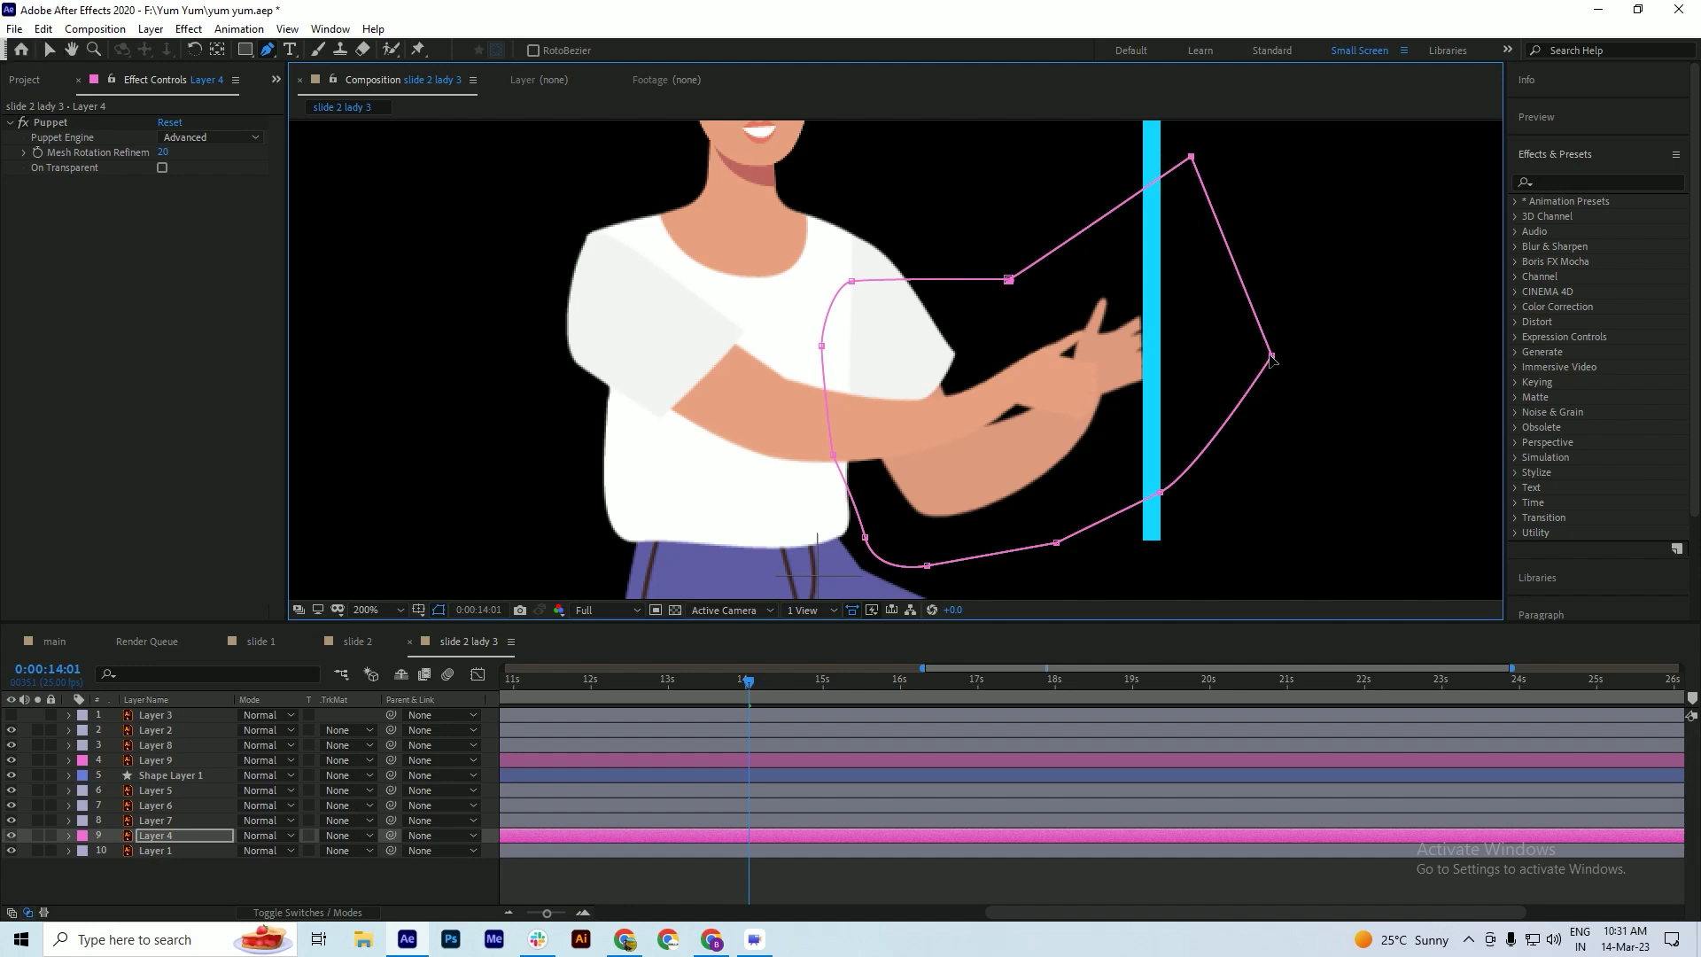
{"action": "left_click_drag", "start_coordinate": [1272, 356], "coordinate": [1274, 393]}
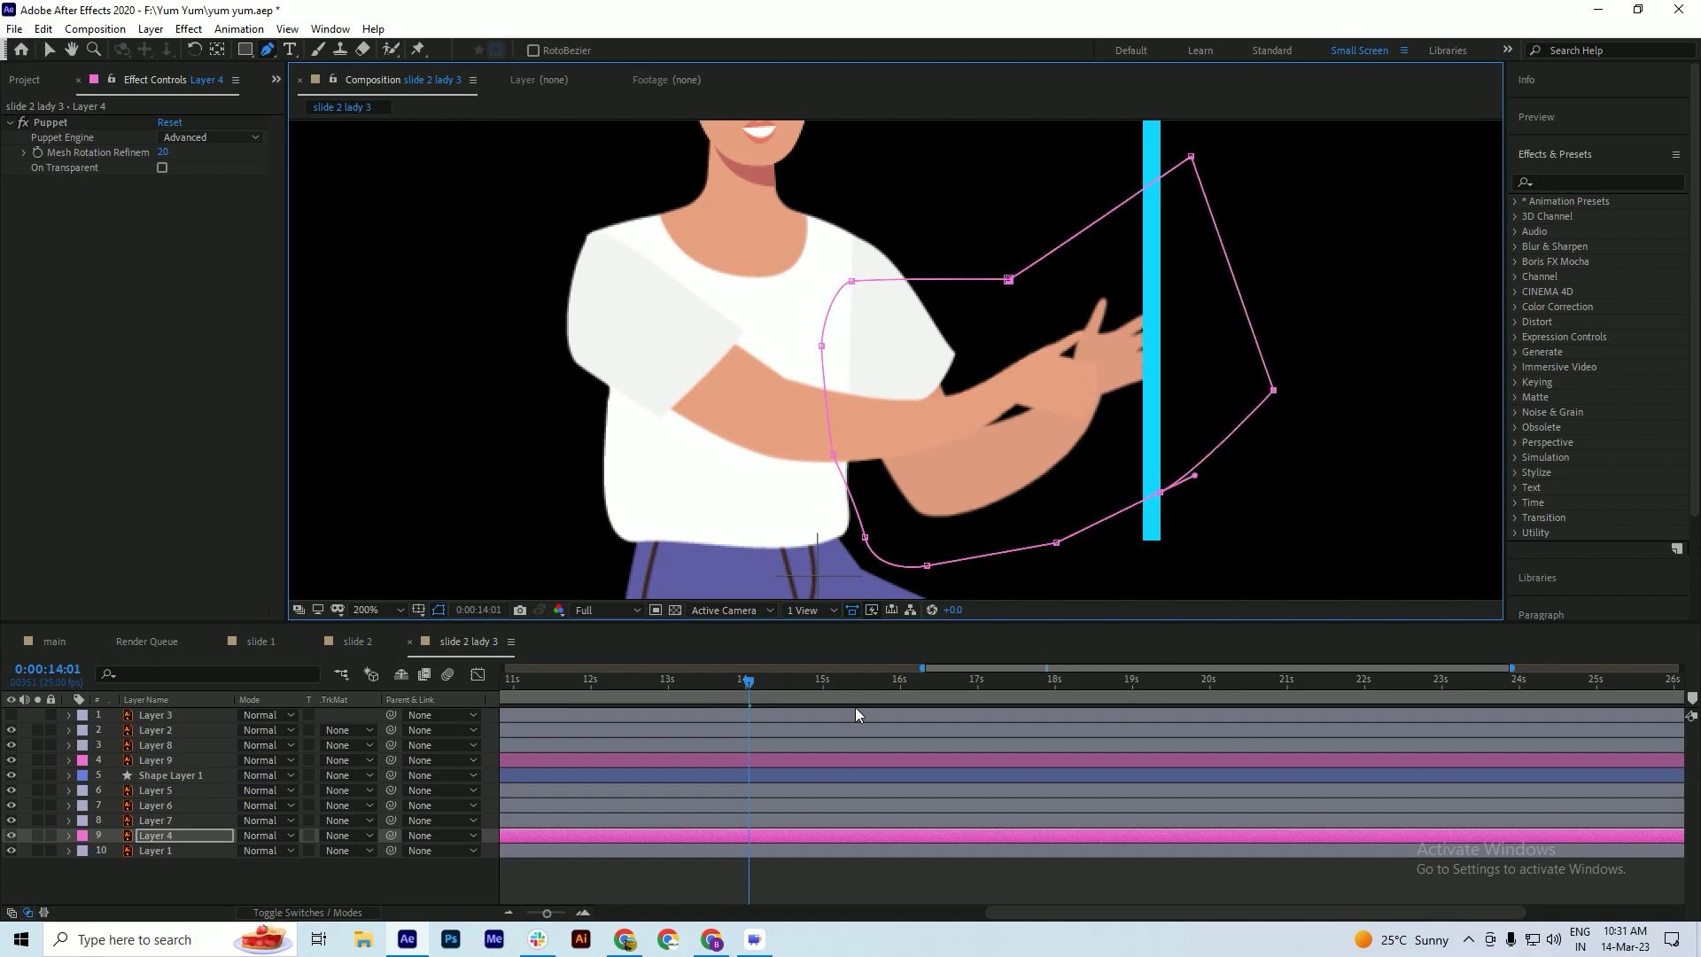
- At 0:00:15:05, pull Layer 4's upper and outer mask points back to trim the fingertips beyond the pole, and preview the grip
{"action": "left_click_drag", "start_coordinate": [711, 683], "coordinate": [840, 700]}
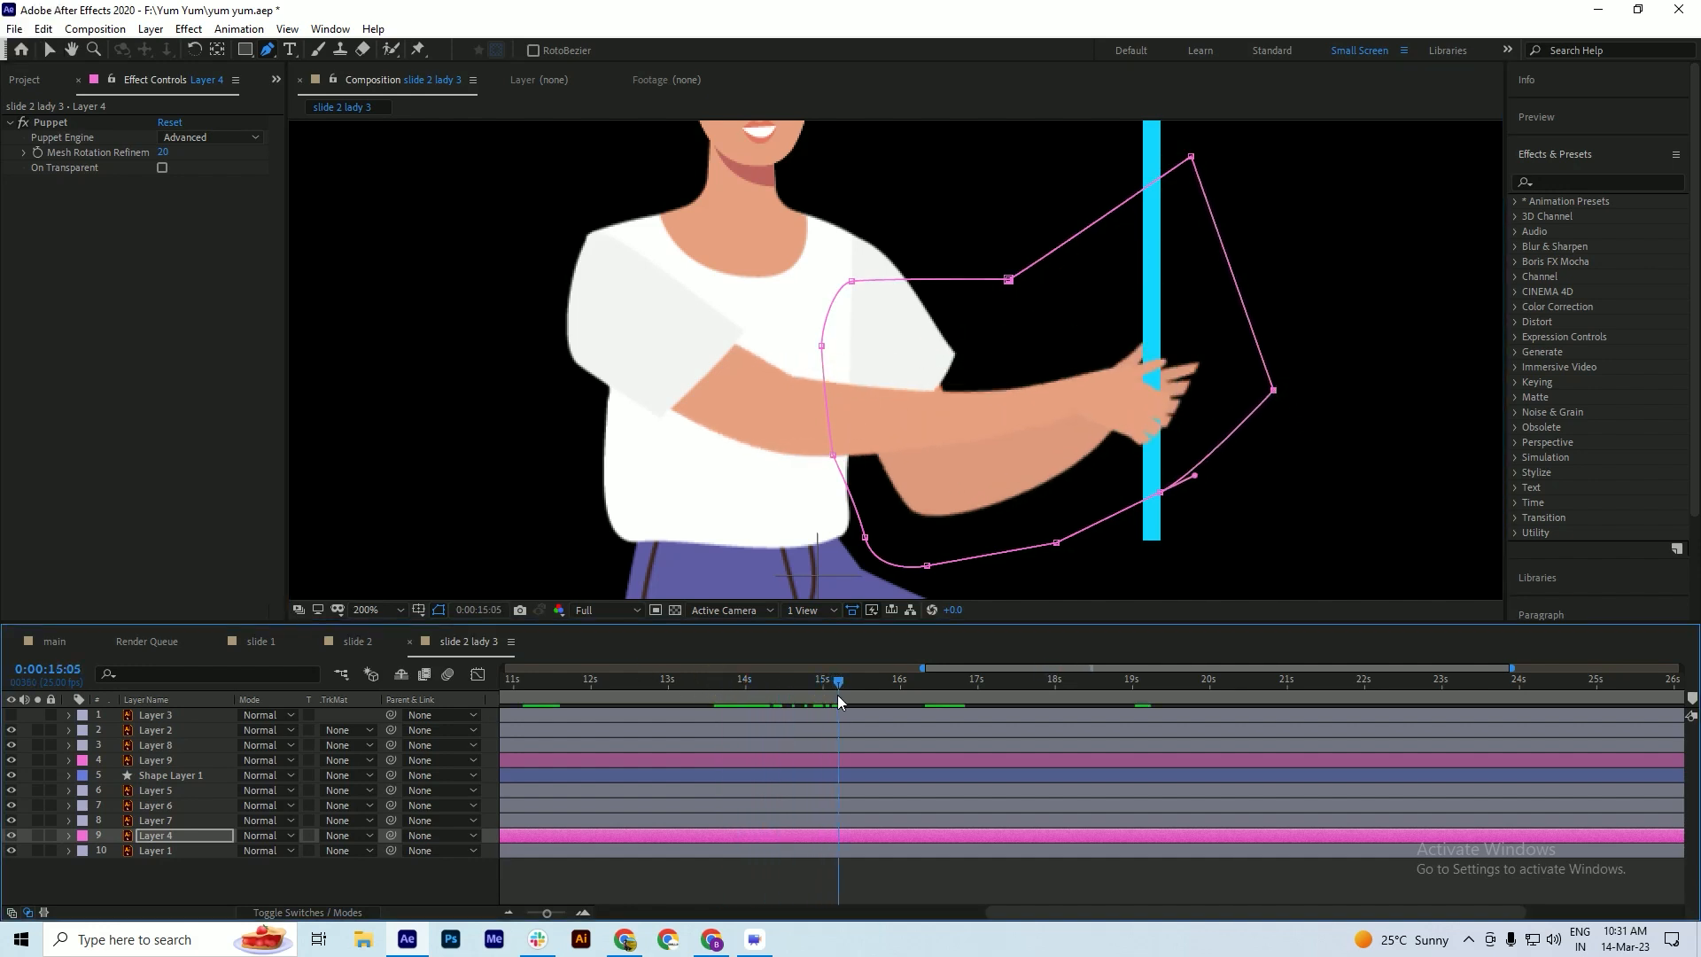
{"action": "left_click_drag", "start_coordinate": [1188, 161], "coordinate": [1150, 165]}
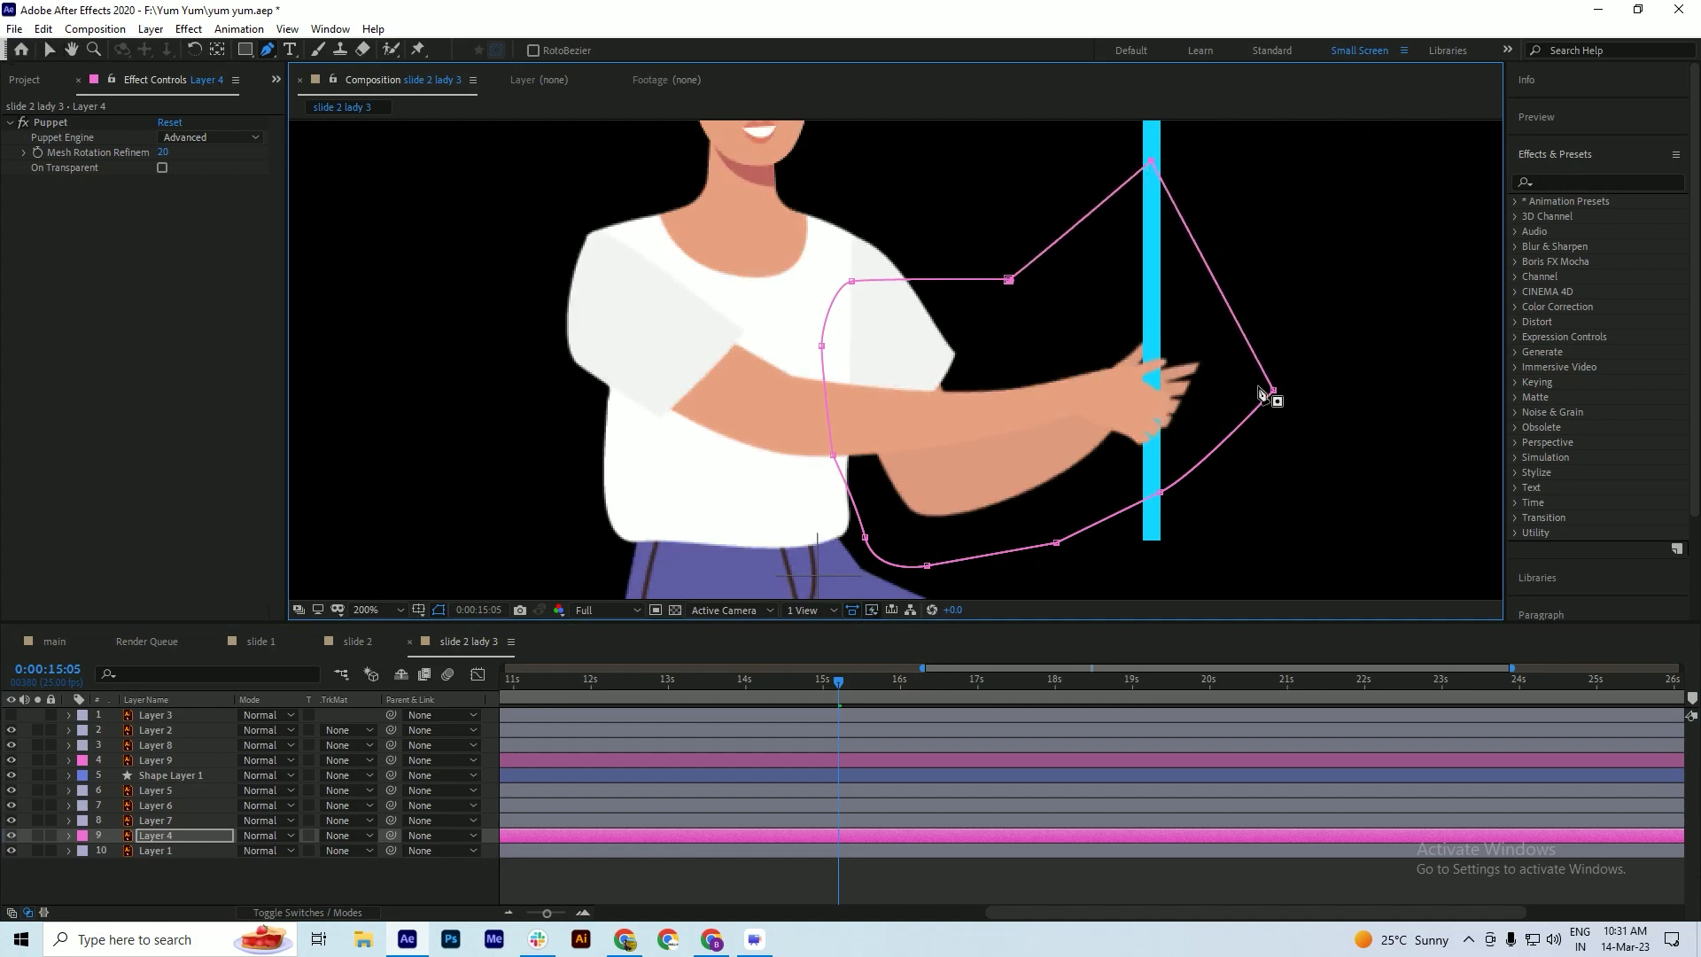
{"action": "left_click_drag", "start_coordinate": [1282, 399], "coordinate": [1272, 343]}
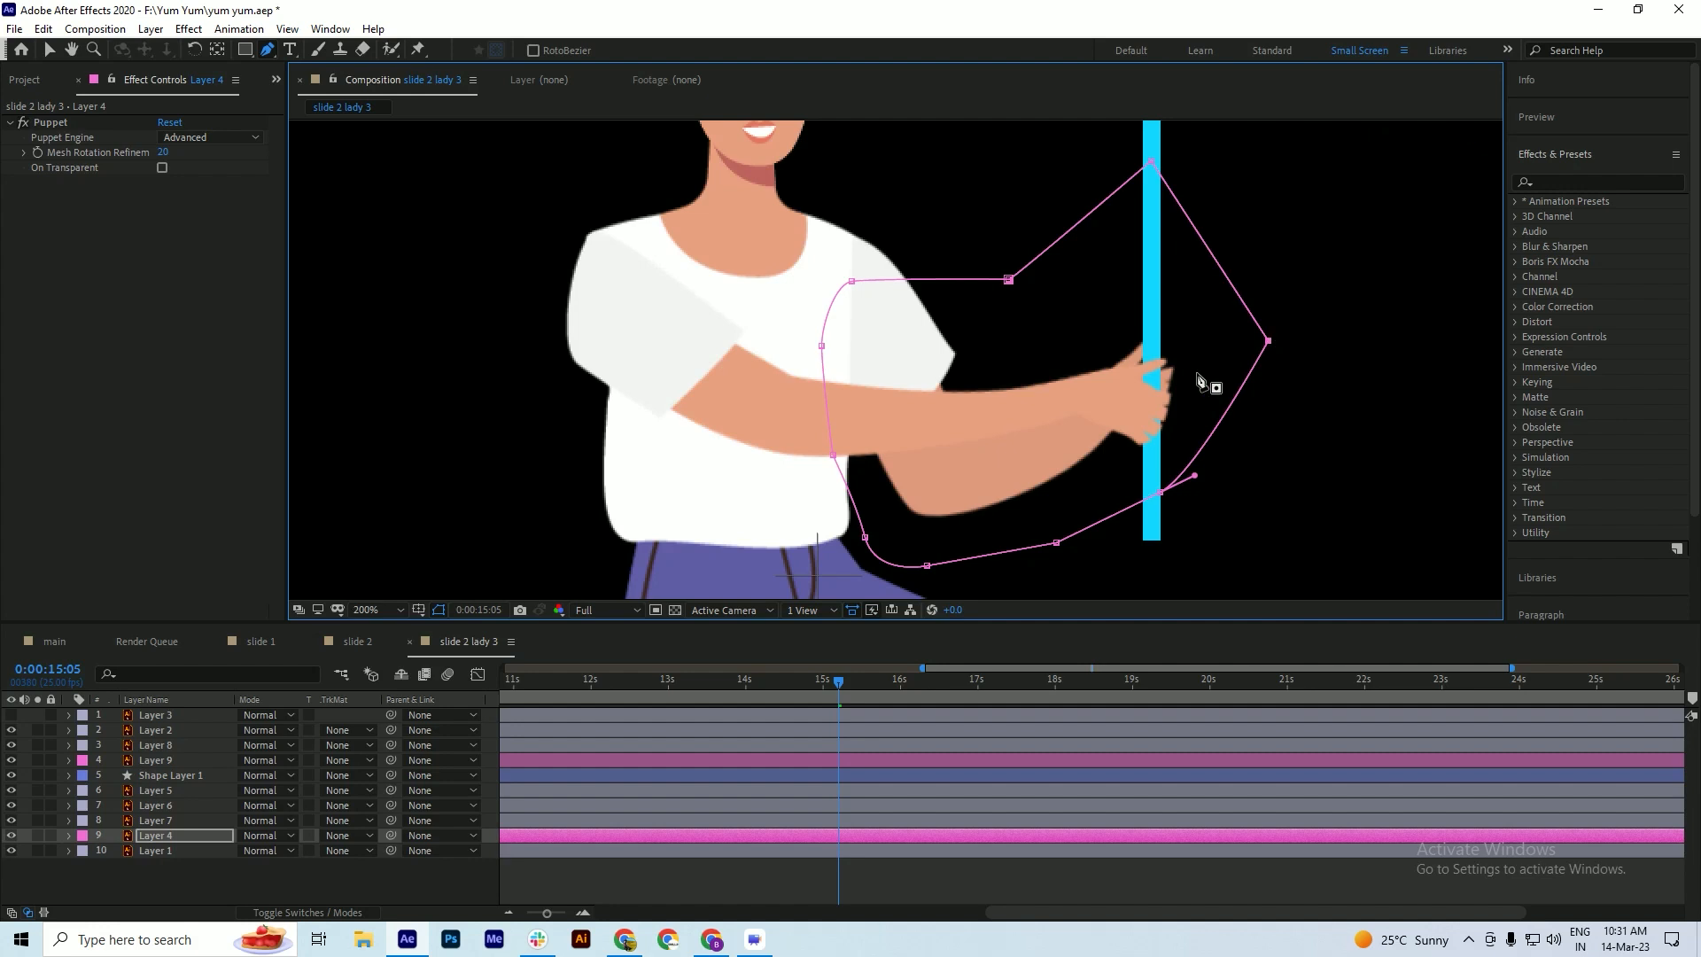
{"action": "left_click_drag", "start_coordinate": [585, 675], "coordinate": [829, 704]}
{"action": "key", "text": "space"}
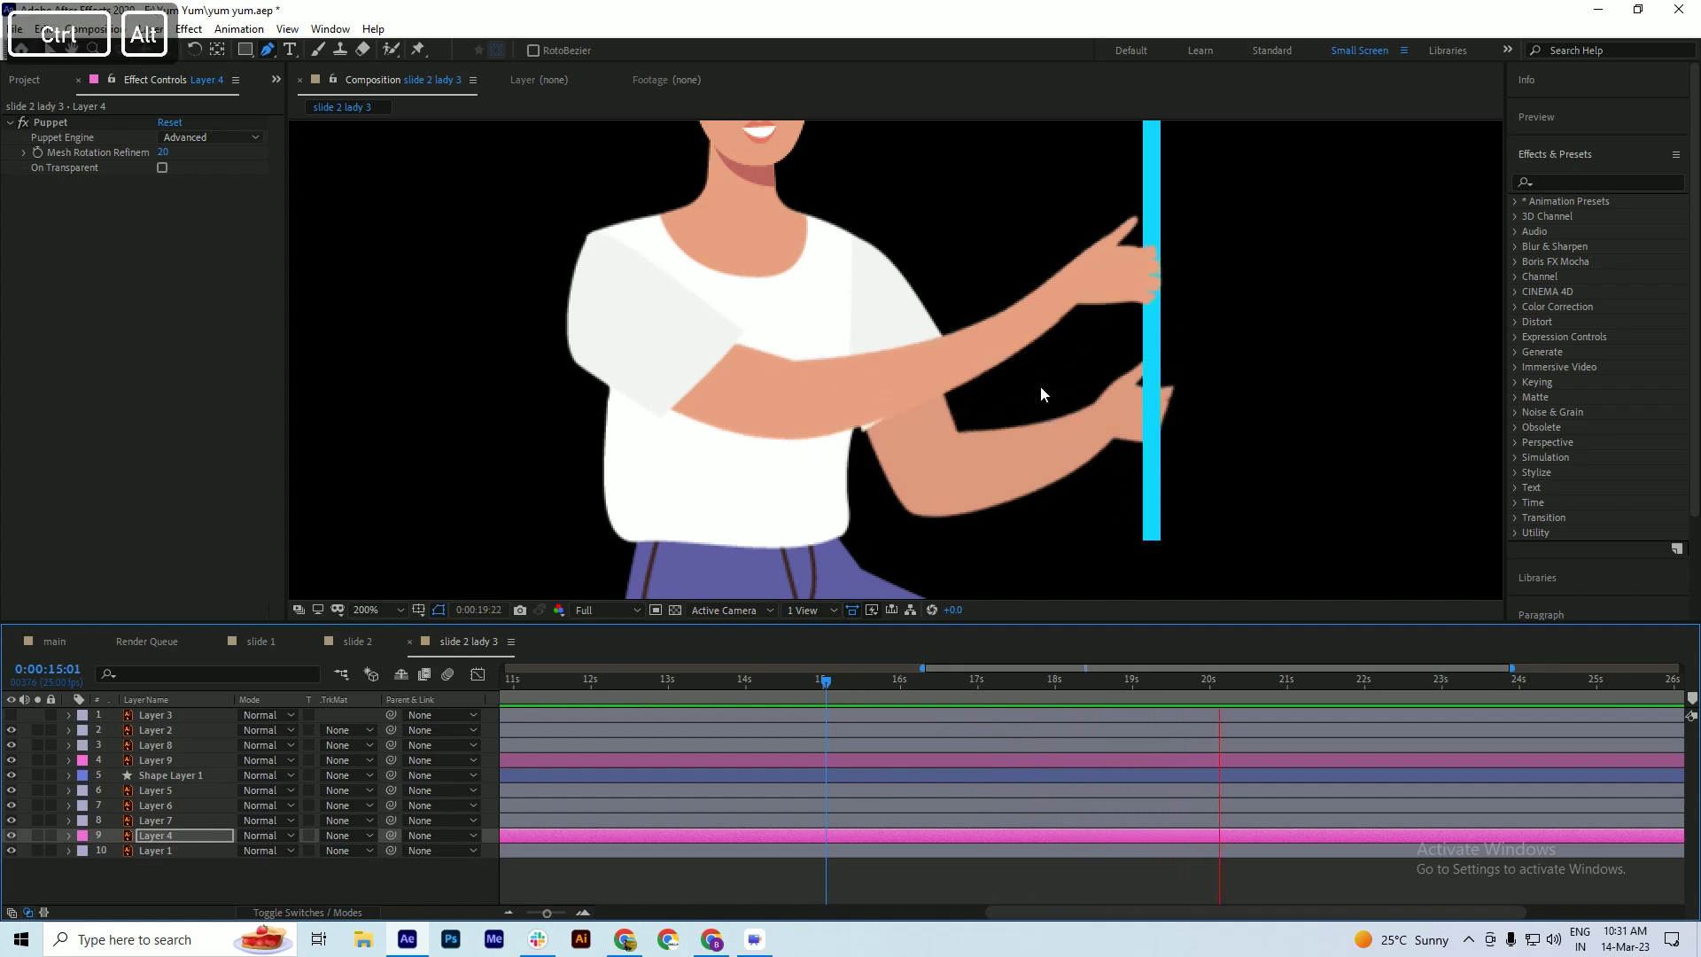
{"action": "scroll", "coordinate": [1040, 386], "scroll_direction": "down", "scroll_amount": 2}
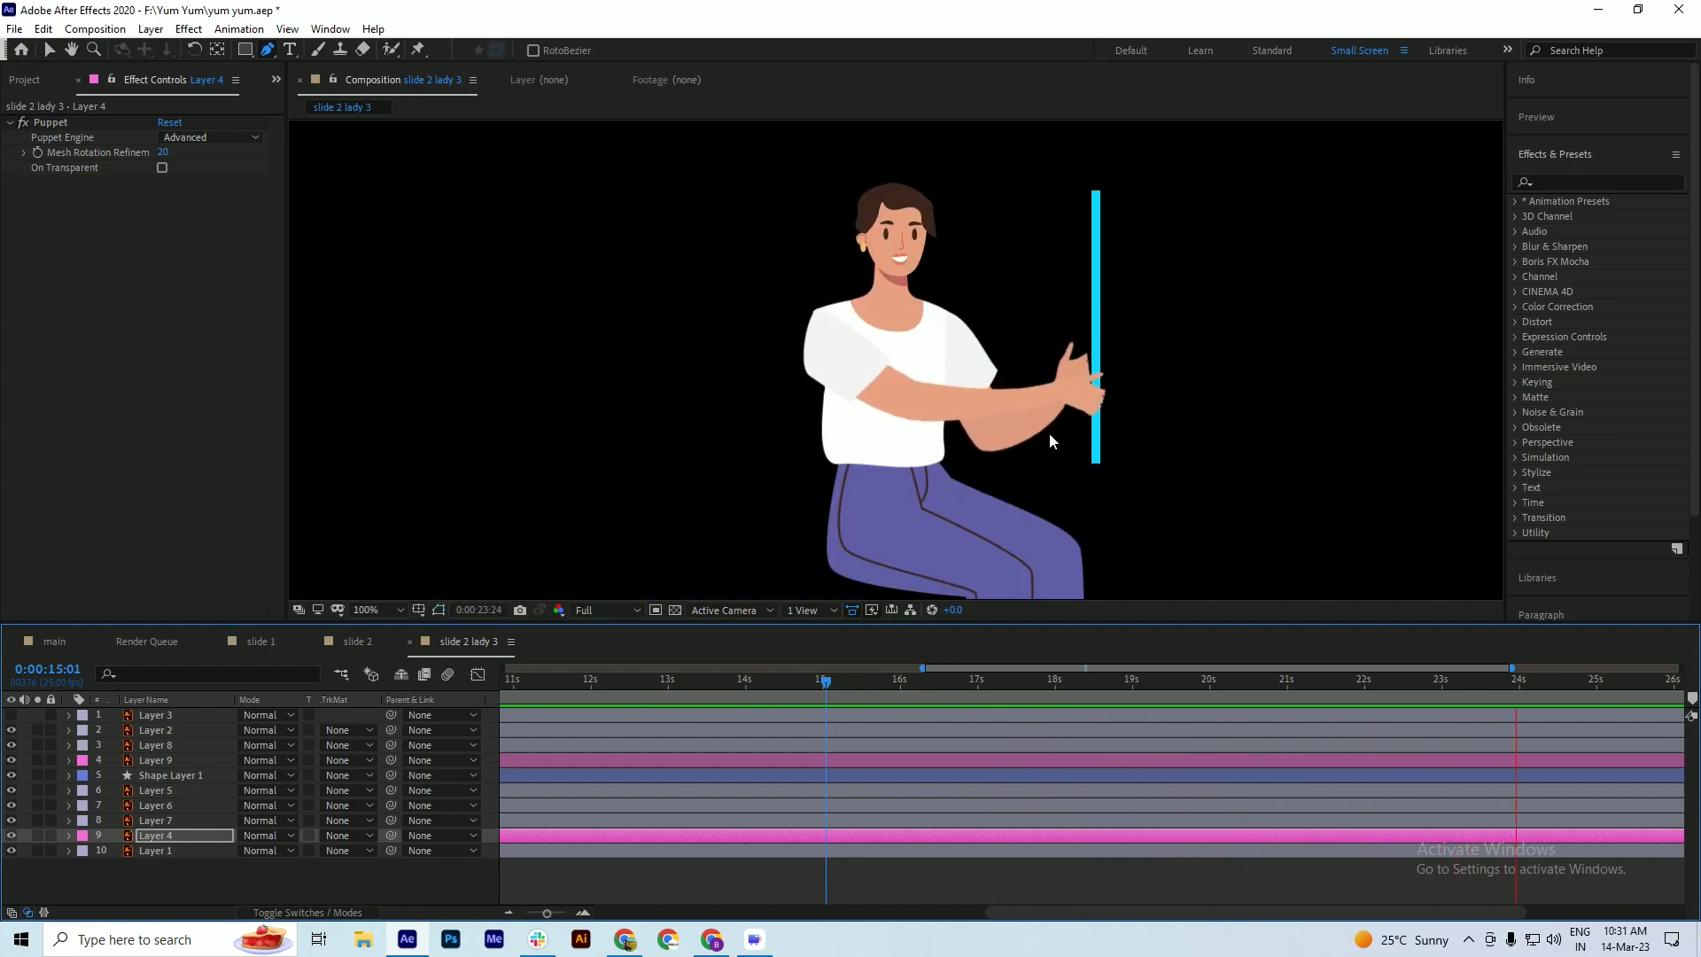
{"action": "key", "text": "space"}
- At 0:00:16:11, shift the outer point of Layer 4's mask slightly outward to keep the rear fingers whole, and save the project
{"action": "left_click", "coordinate": [870, 681]}
{"action": "left_click_drag", "start_coordinate": [900, 684], "coordinate": [934, 682]}
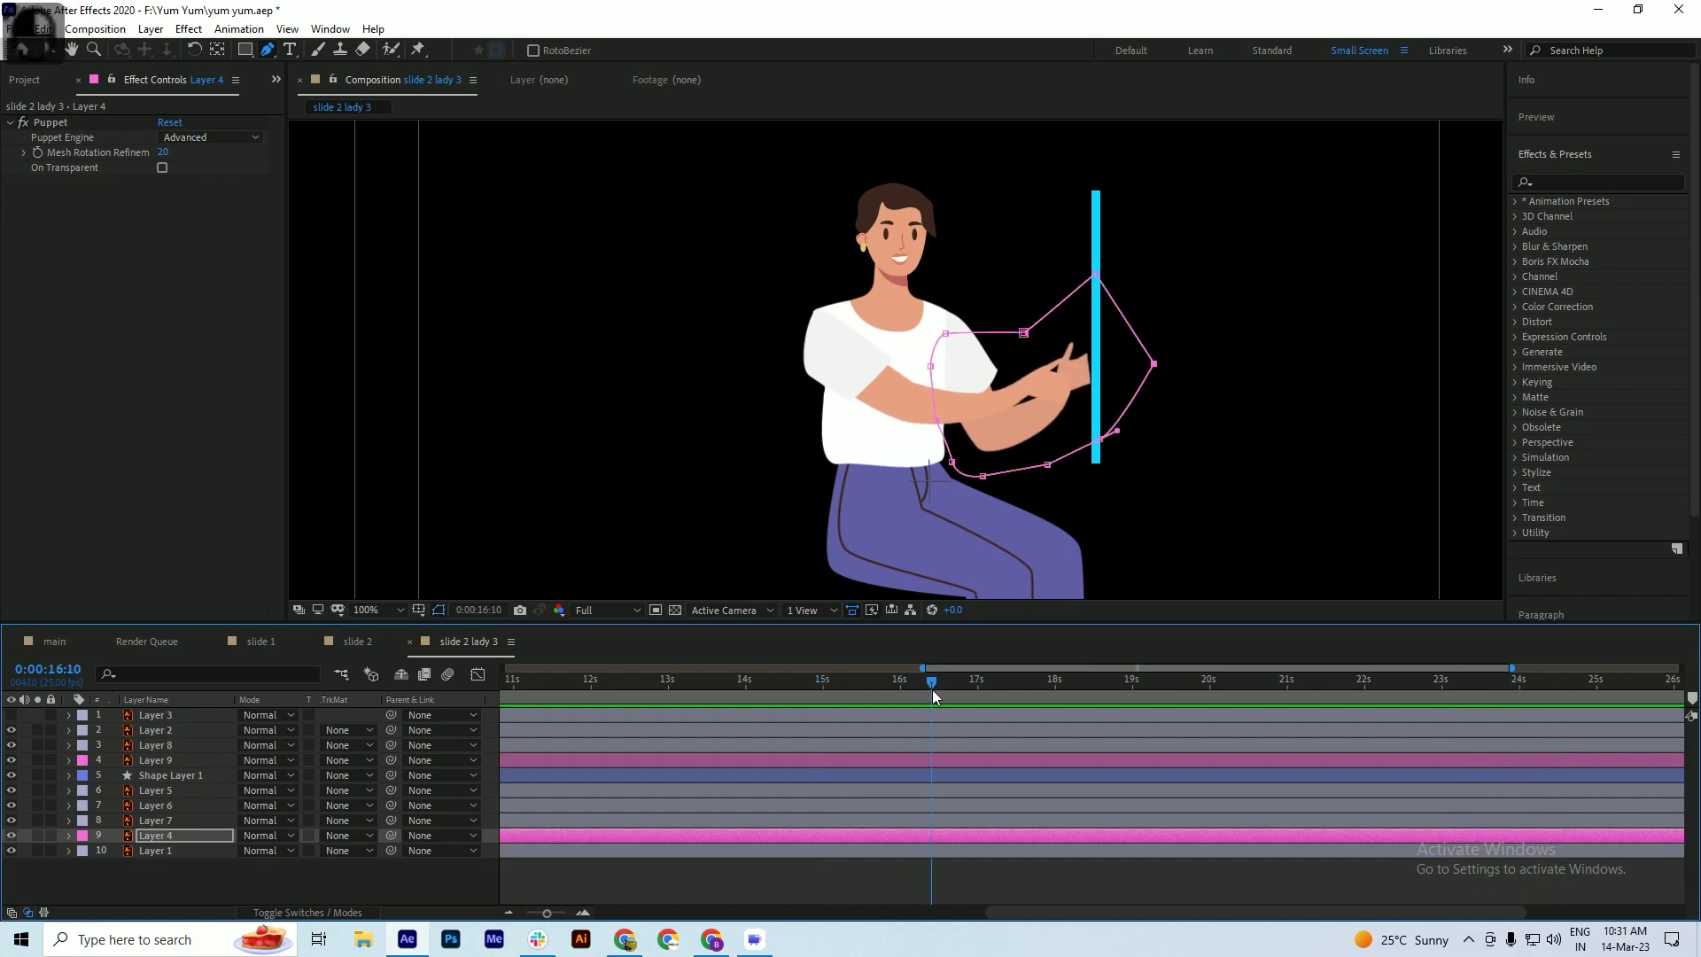
{"action": "scroll", "coordinate": [1143, 334], "scroll_direction": "up", "scroll_amount": 4}
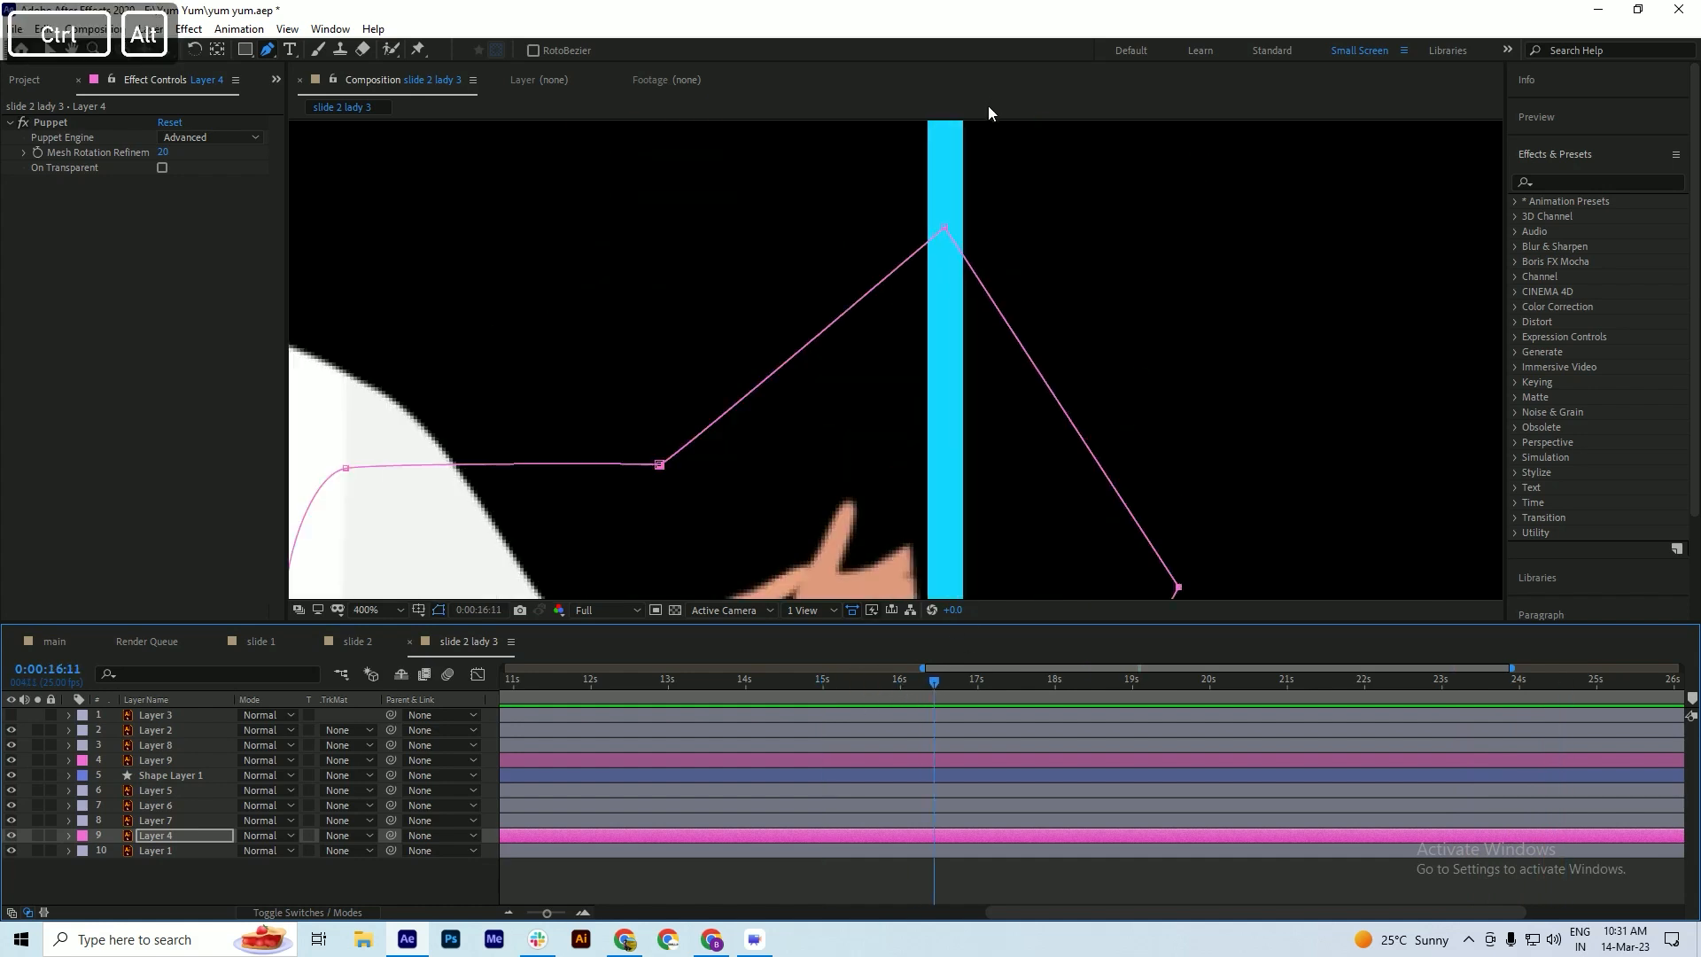
{"action": "scroll", "coordinate": [994, 252], "scroll_direction": "down", "scroll_amount": 2}
{"action": "left_click_drag", "start_coordinate": [1087, 416], "coordinate": [1119, 427]}
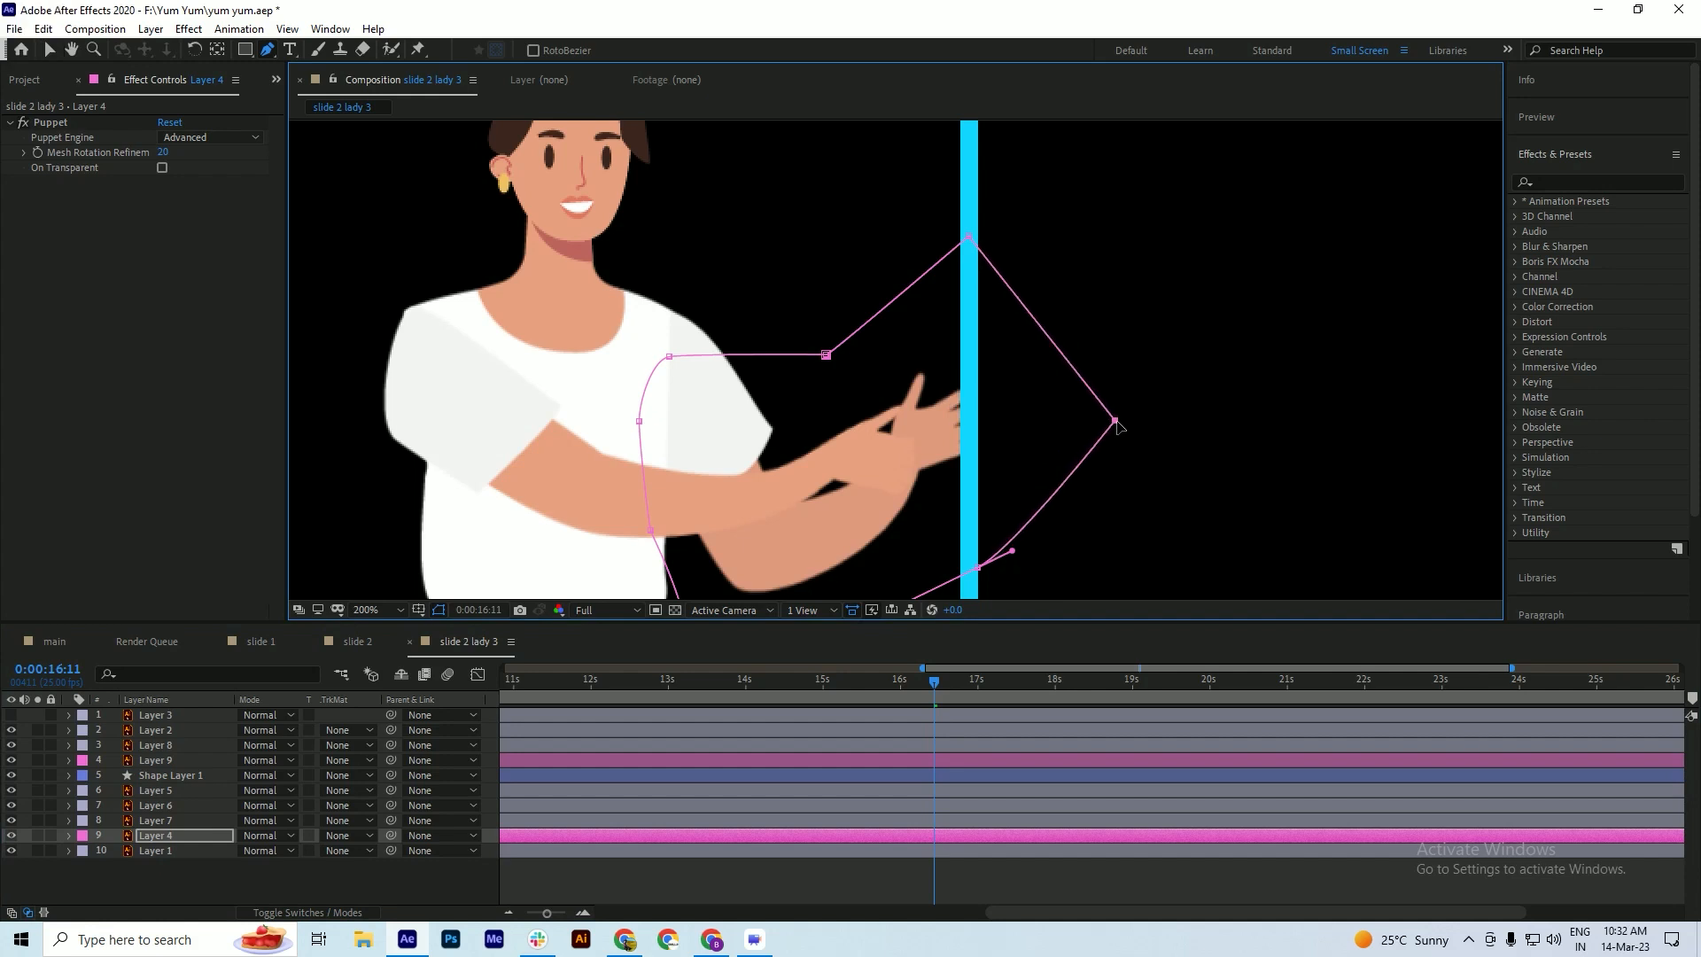
{"action": "key", "text": "ctrl+s"}
- Play through the arm animation to check both masked hands, return to 0:00:00:00 and save the project
{"action": "left_click_drag", "start_coordinate": [625, 689], "coordinate": [938, 752]}
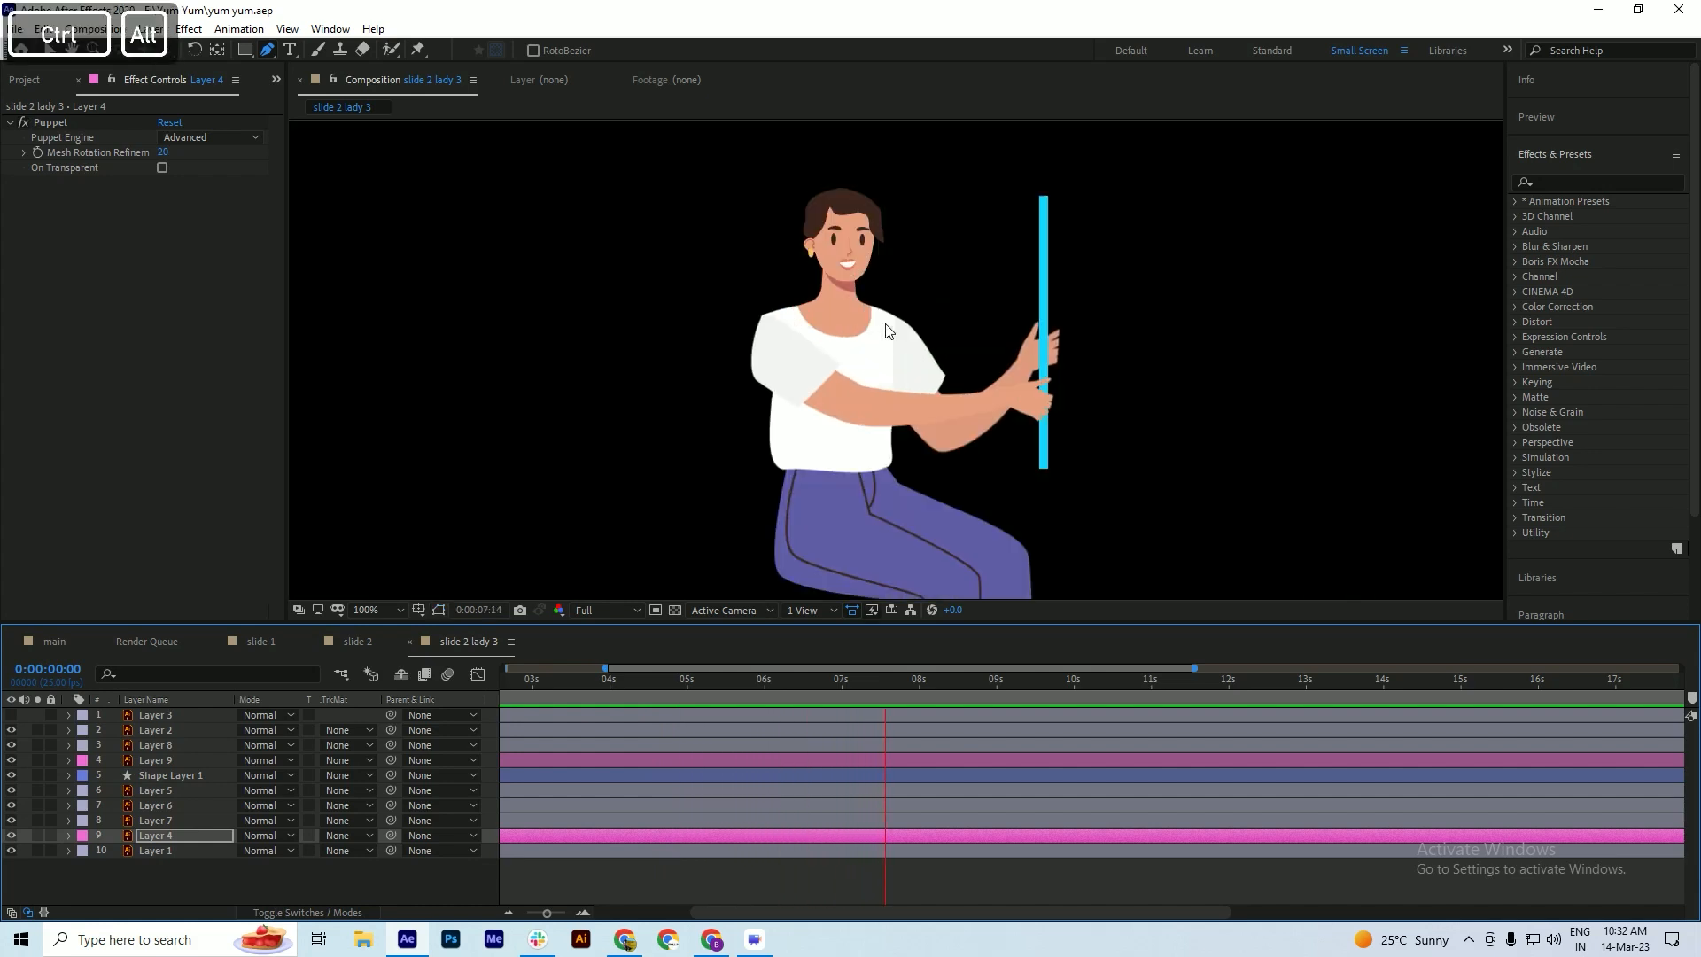
{"action": "left_click_drag", "start_coordinate": [741, 680], "coordinate": [468, 716]}
{"action": "key", "text": "ctrl+s"}
{"action": "key", "text": "ctrl+s"}
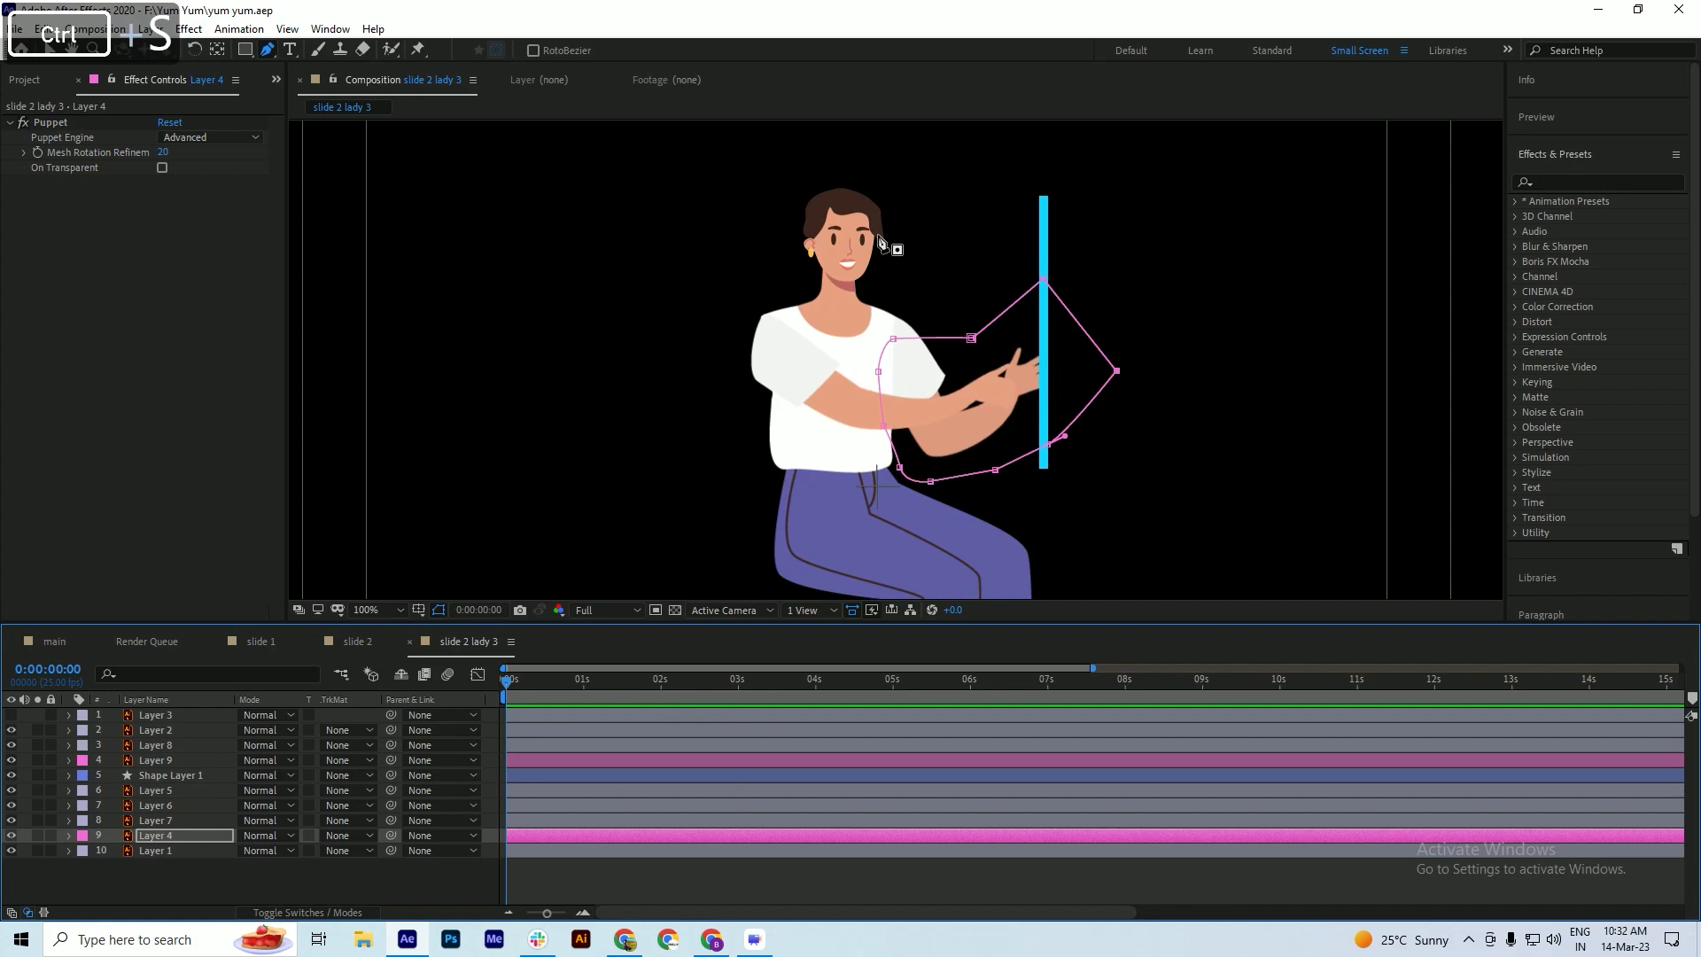
- Move the anchor point of the head, Layer 2, down to the base of the chin, and save the project
{"action": "scroll", "coordinate": [877, 233], "scroll_direction": "up", "scroll_amount": 2}
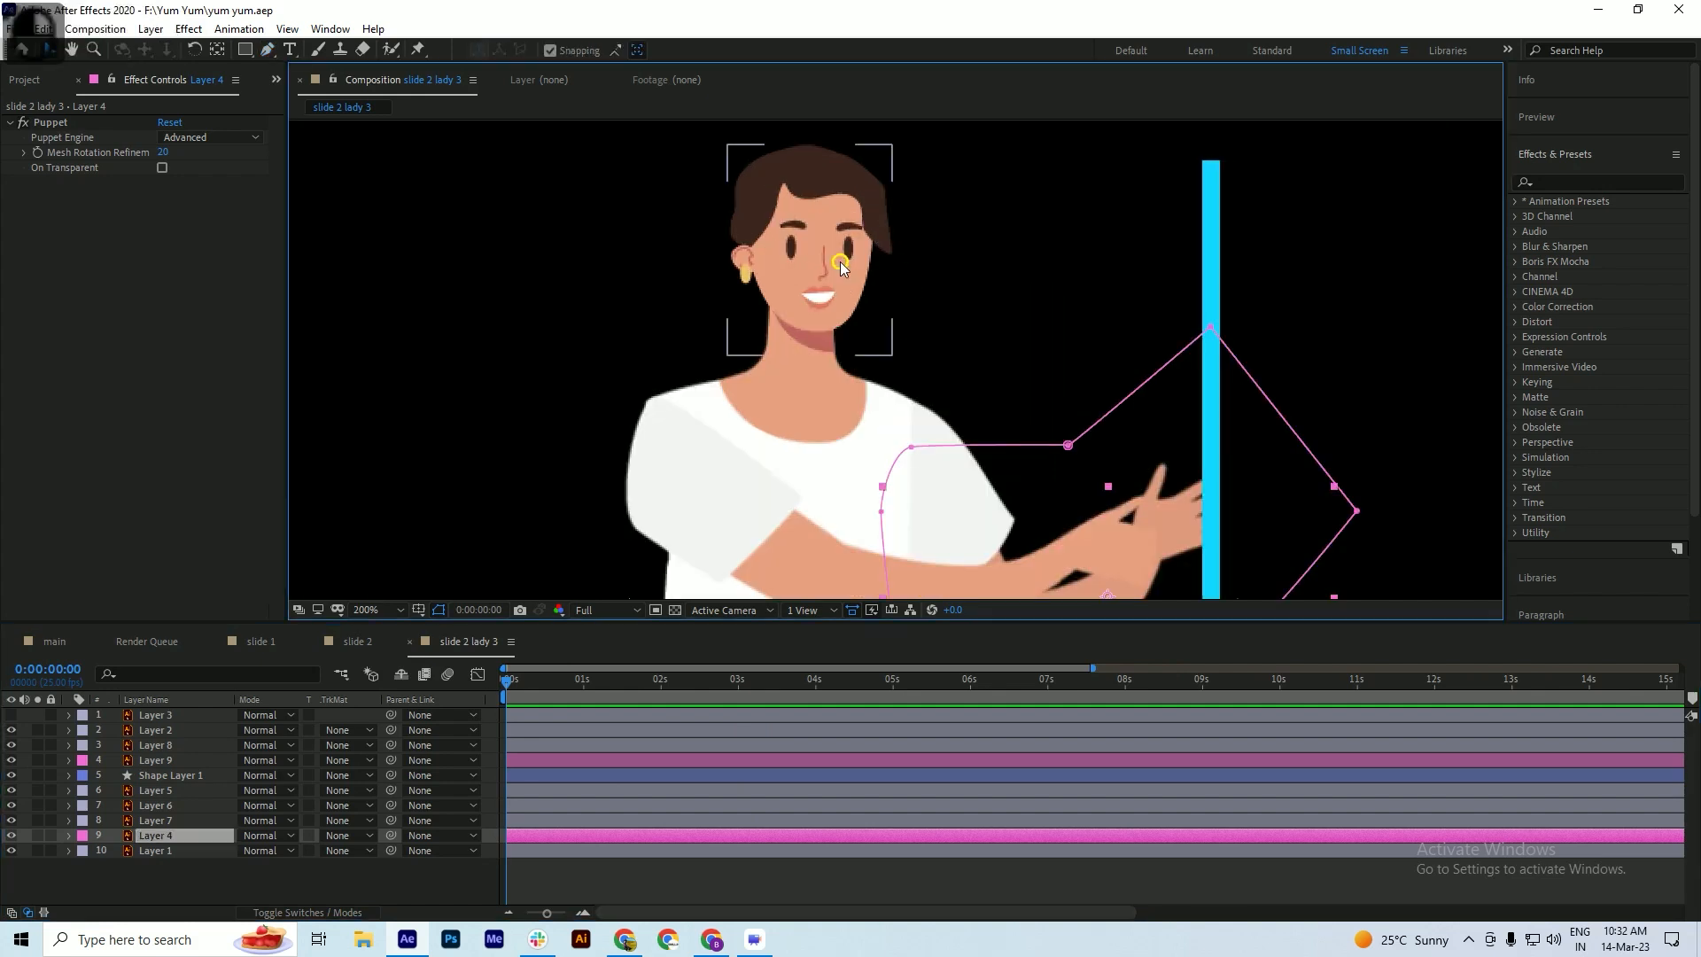
{"action": "left_click_drag", "start_coordinate": [823, 283], "coordinate": [1028, 253]}
{"action": "key", "text": "ctrl+z"}
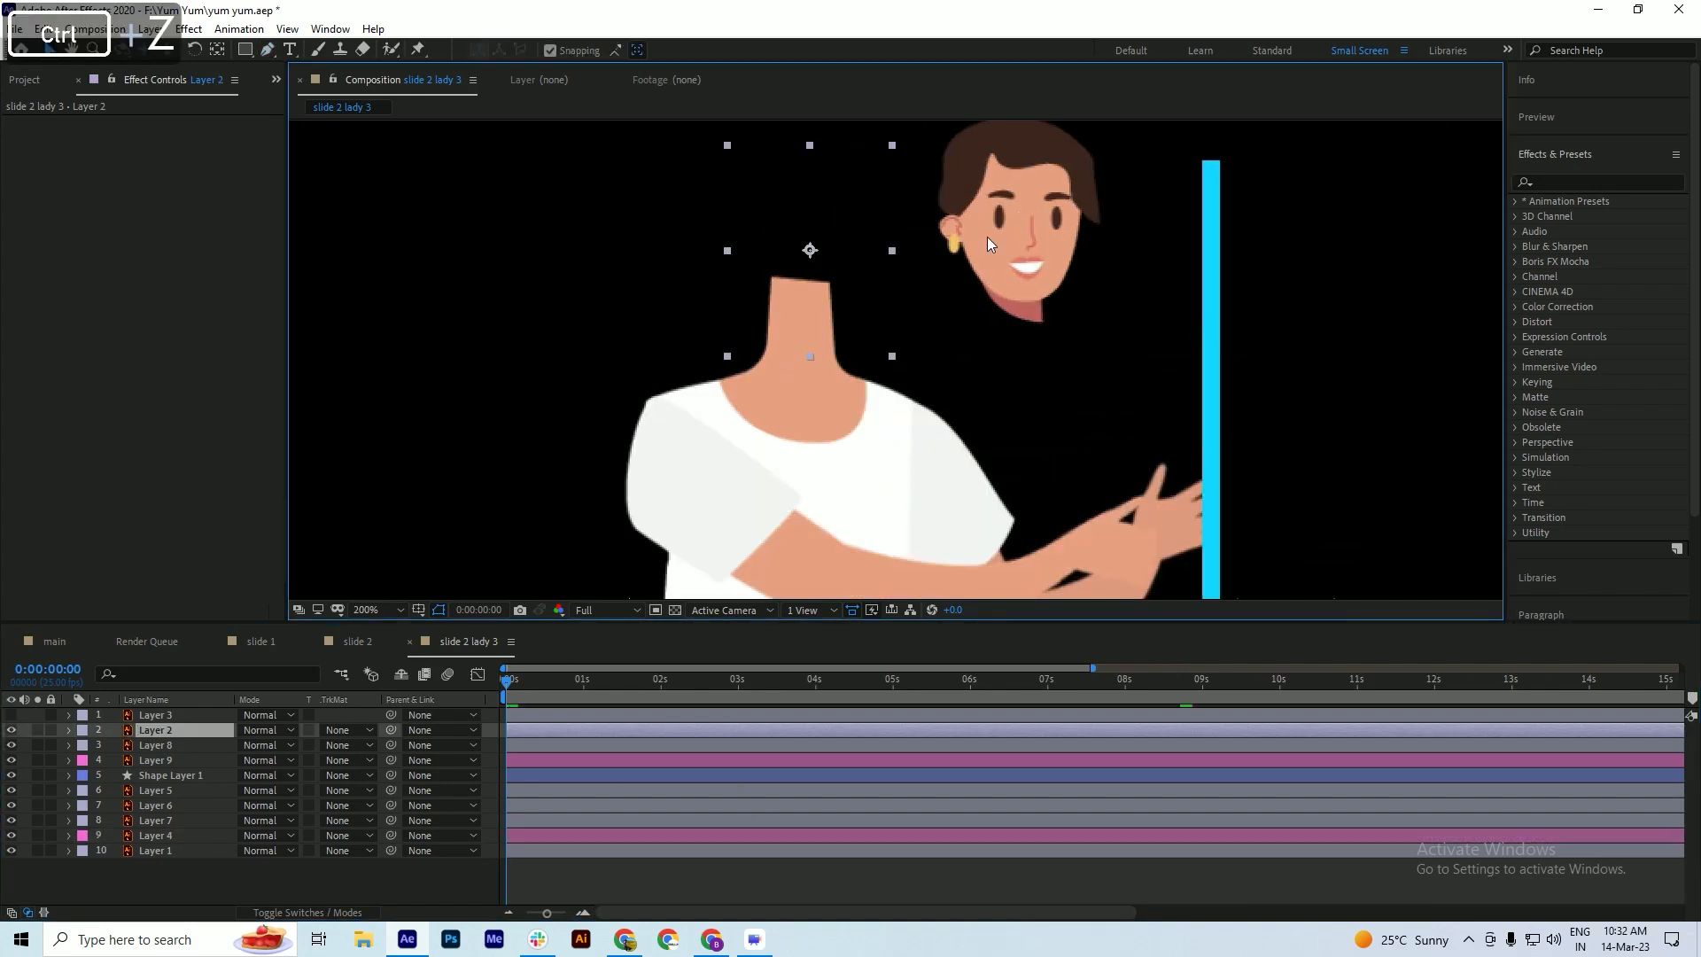
{"action": "key", "text": "y"}
{"action": "left_click_drag", "start_coordinate": [808, 253], "coordinate": [802, 330]}
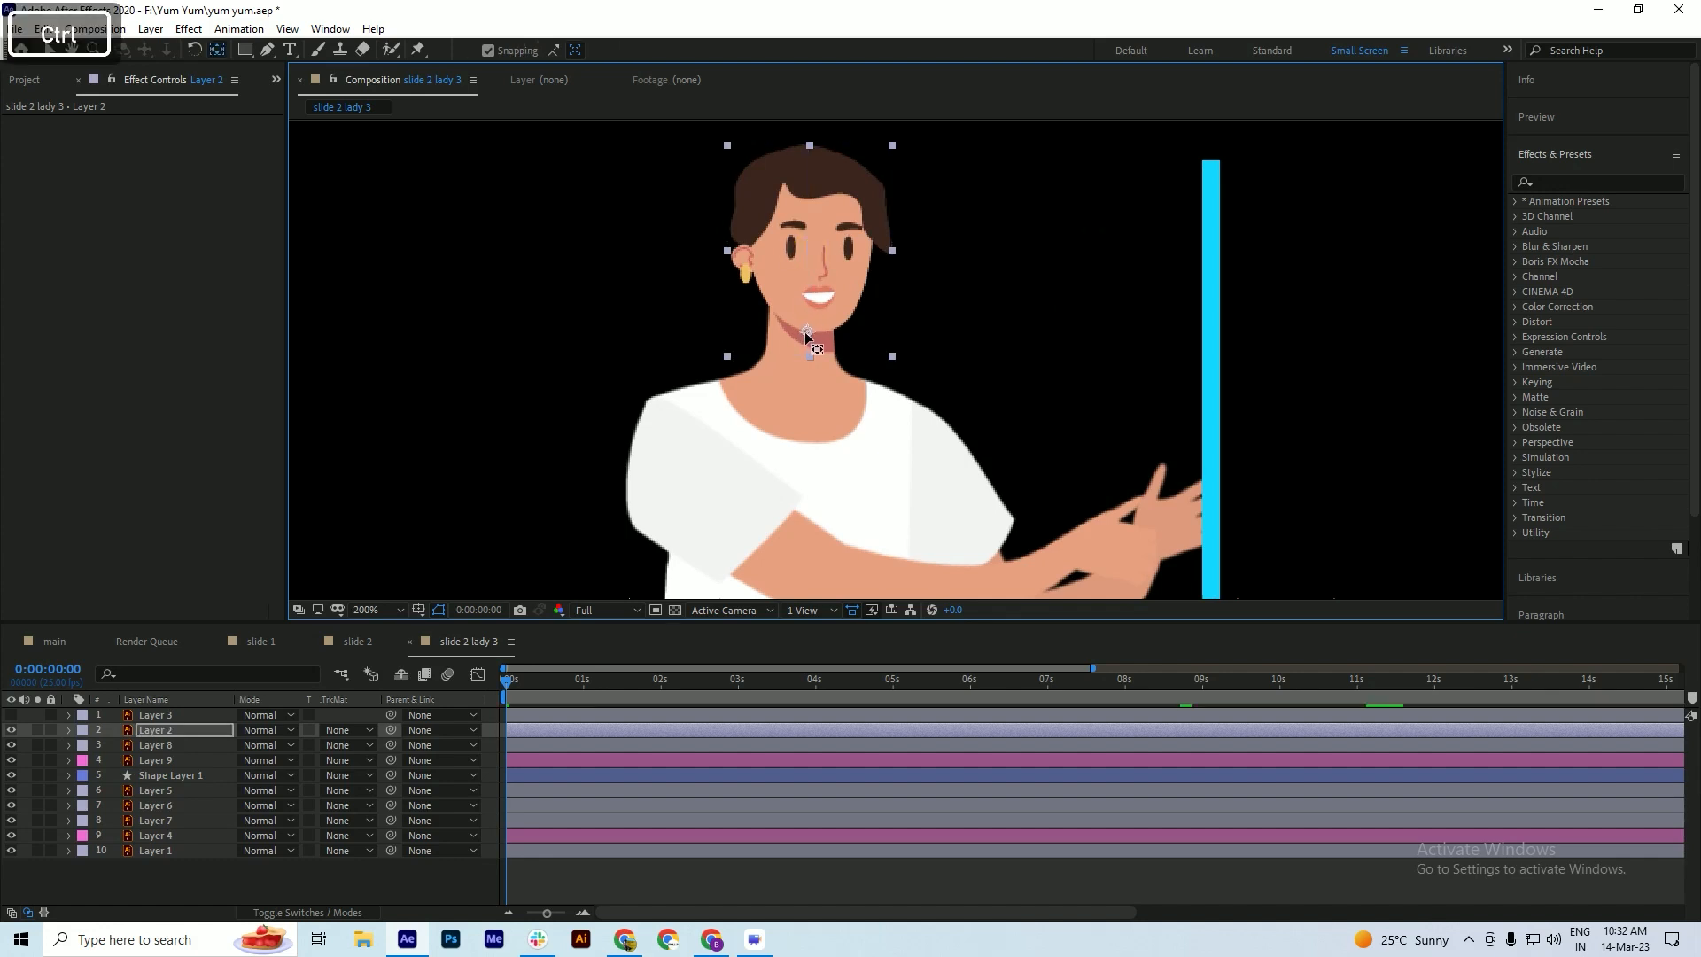
{"action": "key", "text": "ctrl+s"}
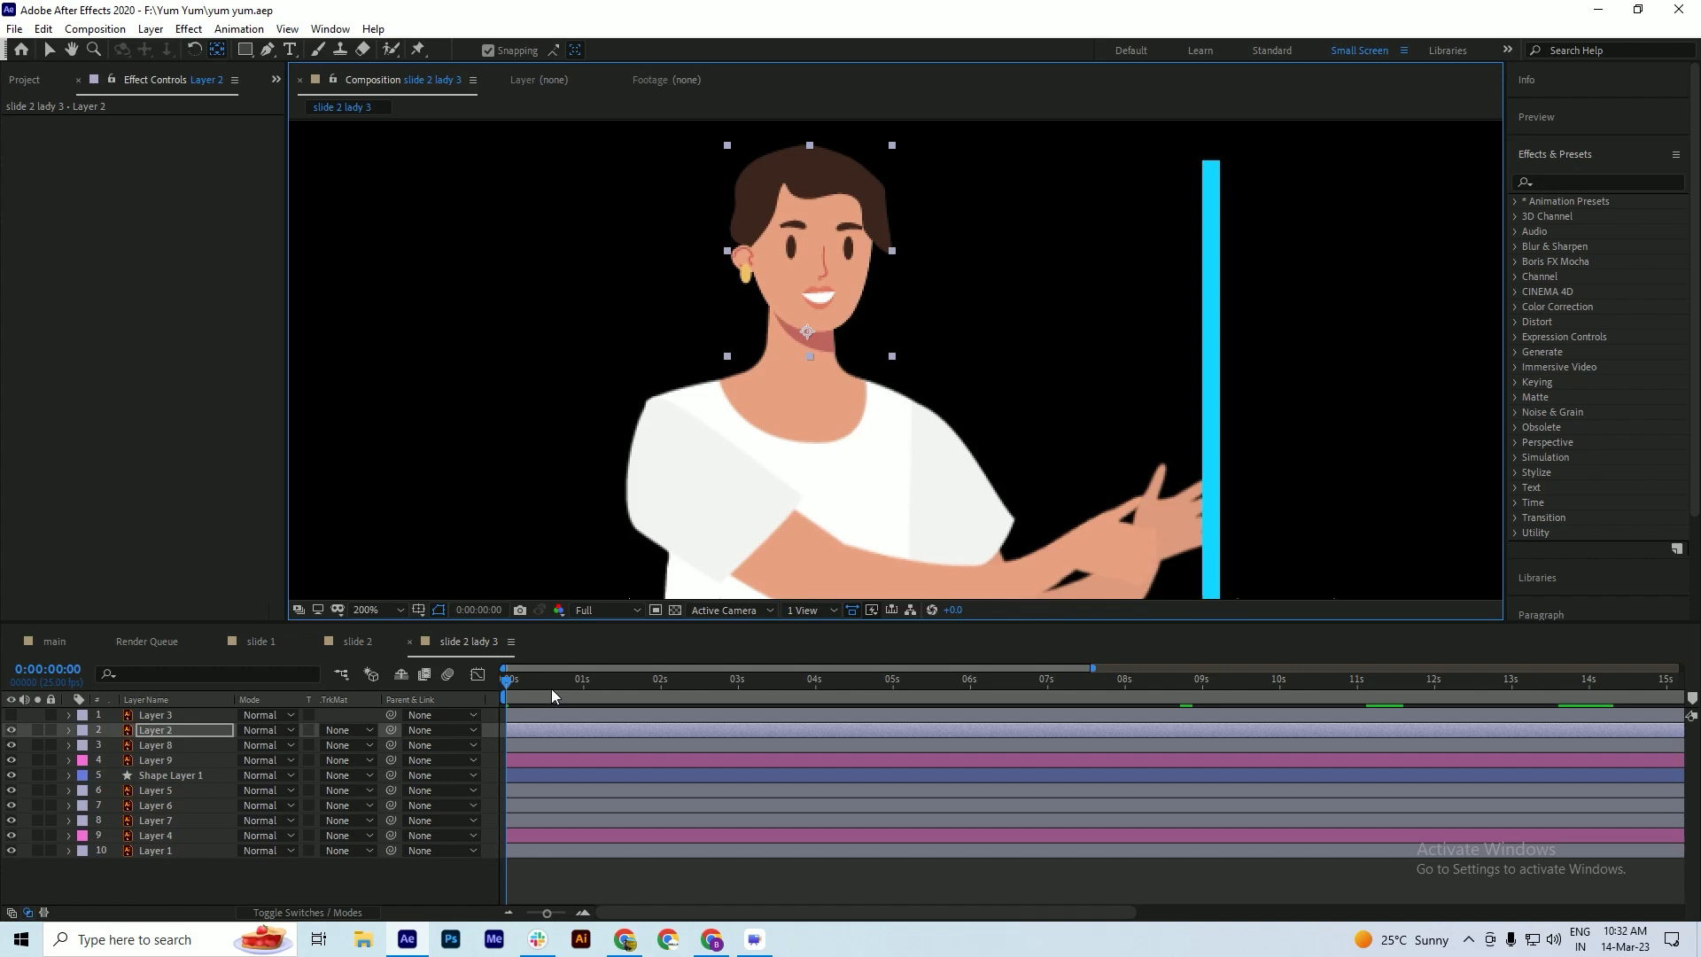
- Keyframe Layer 2's Rotation at 0° at 0:00:00:00 and 13° at 0:00:00:19, and save the project
{"action": "key", "text": "r"}
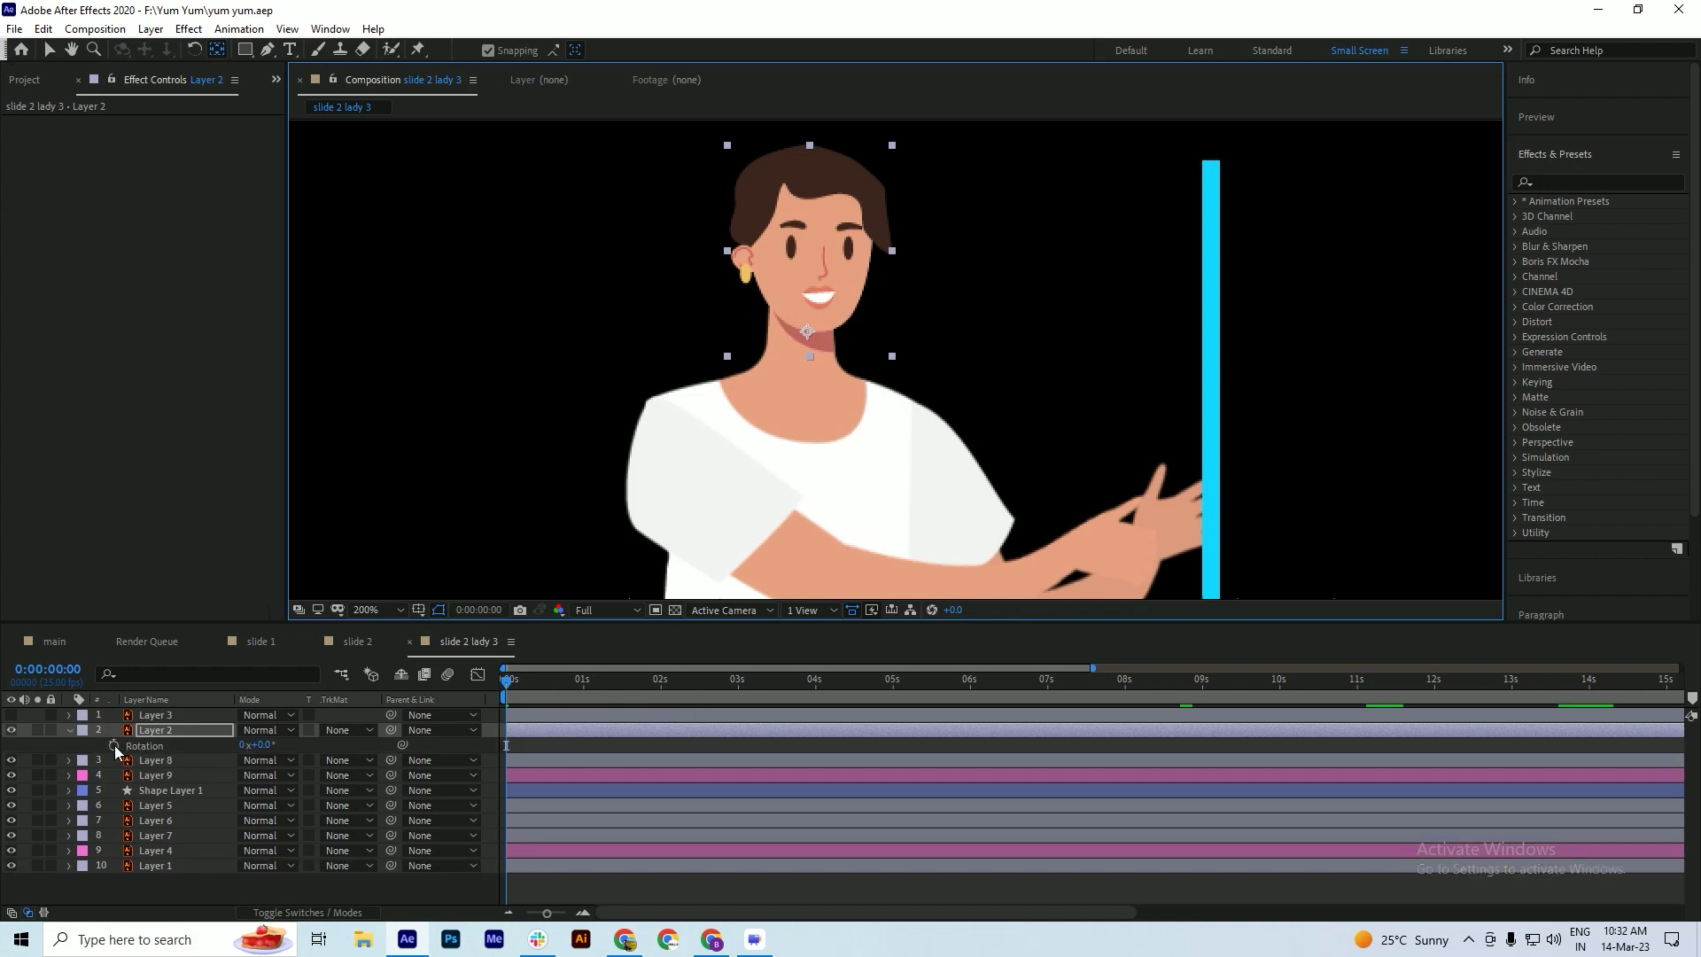
{"action": "left_click", "coordinate": [115, 746]}
{"action": "key", "text": "ctrl+s"}
{"action": "left_click_drag", "start_coordinate": [523, 689], "coordinate": [565, 692]}
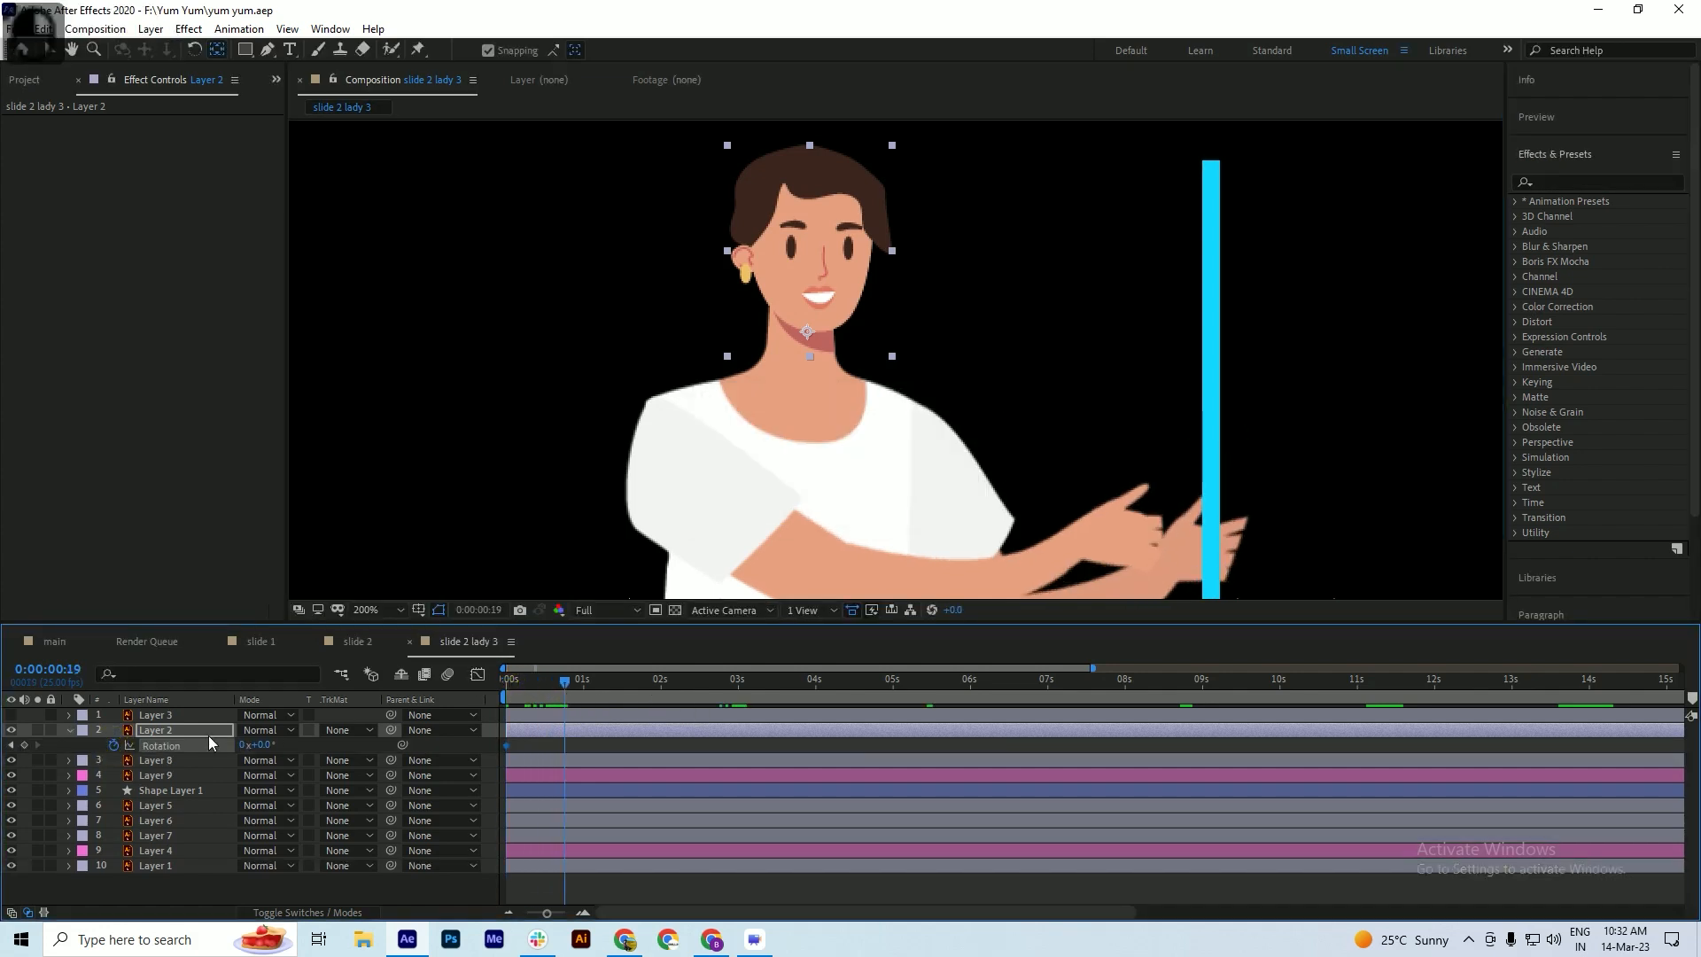
{"action": "left_click_drag", "start_coordinate": [264, 745], "coordinate": [276, 745]}
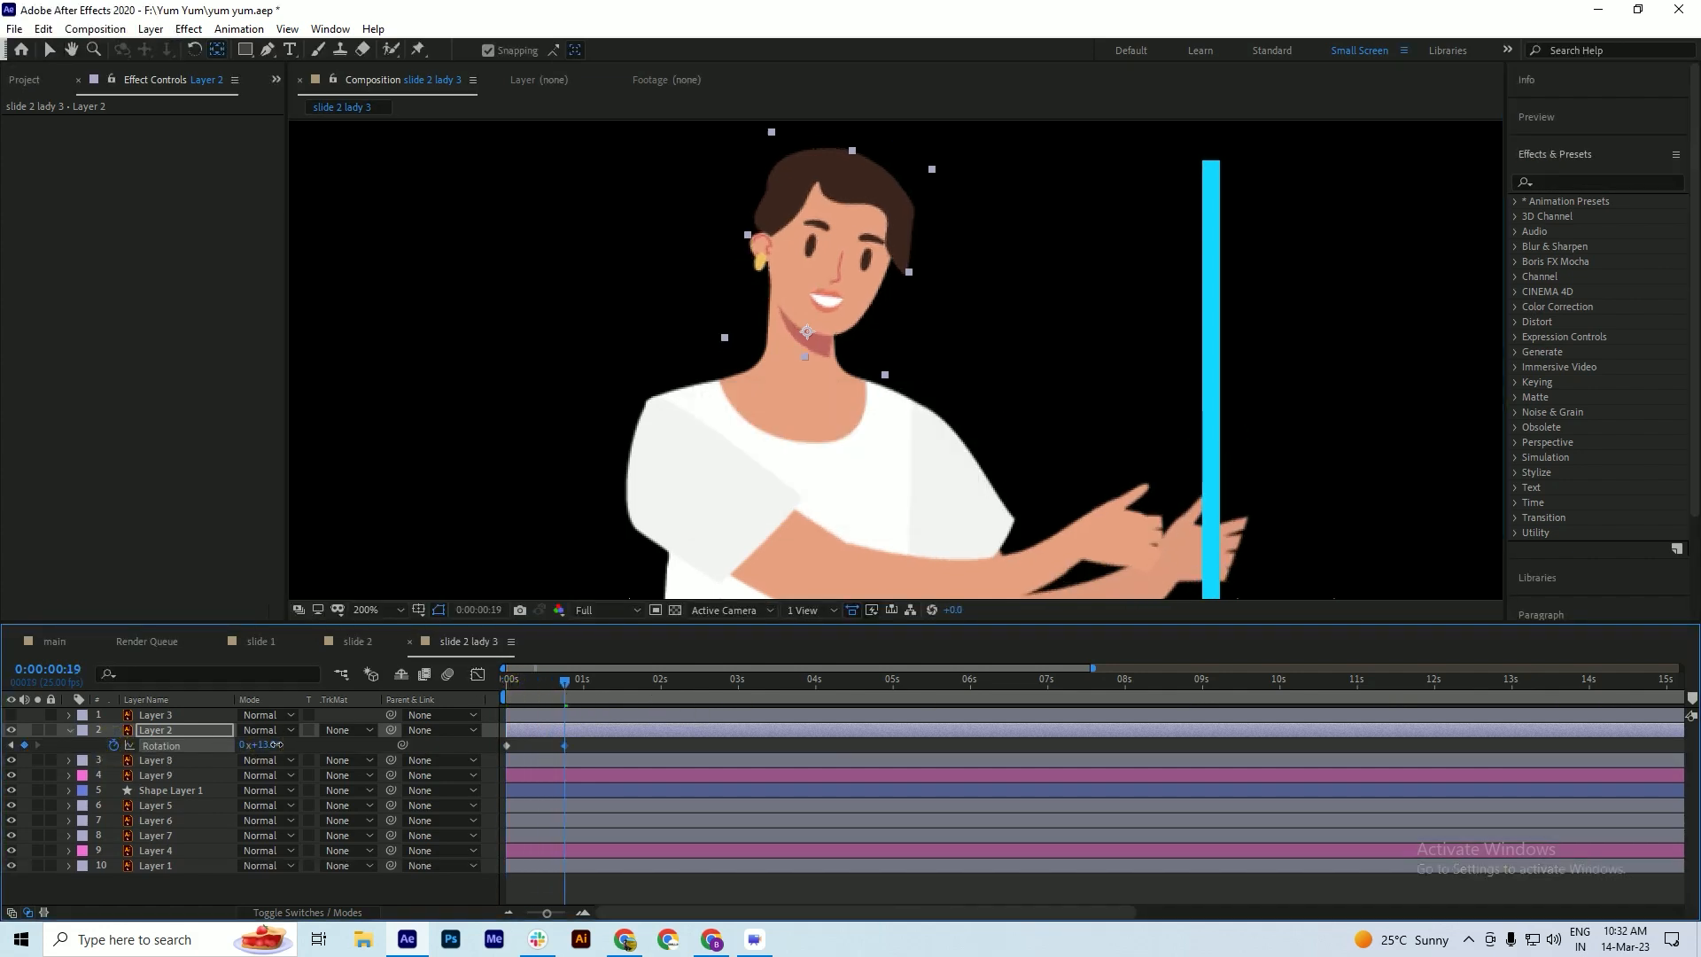
{"action": "key", "text": "ctrl+s"}
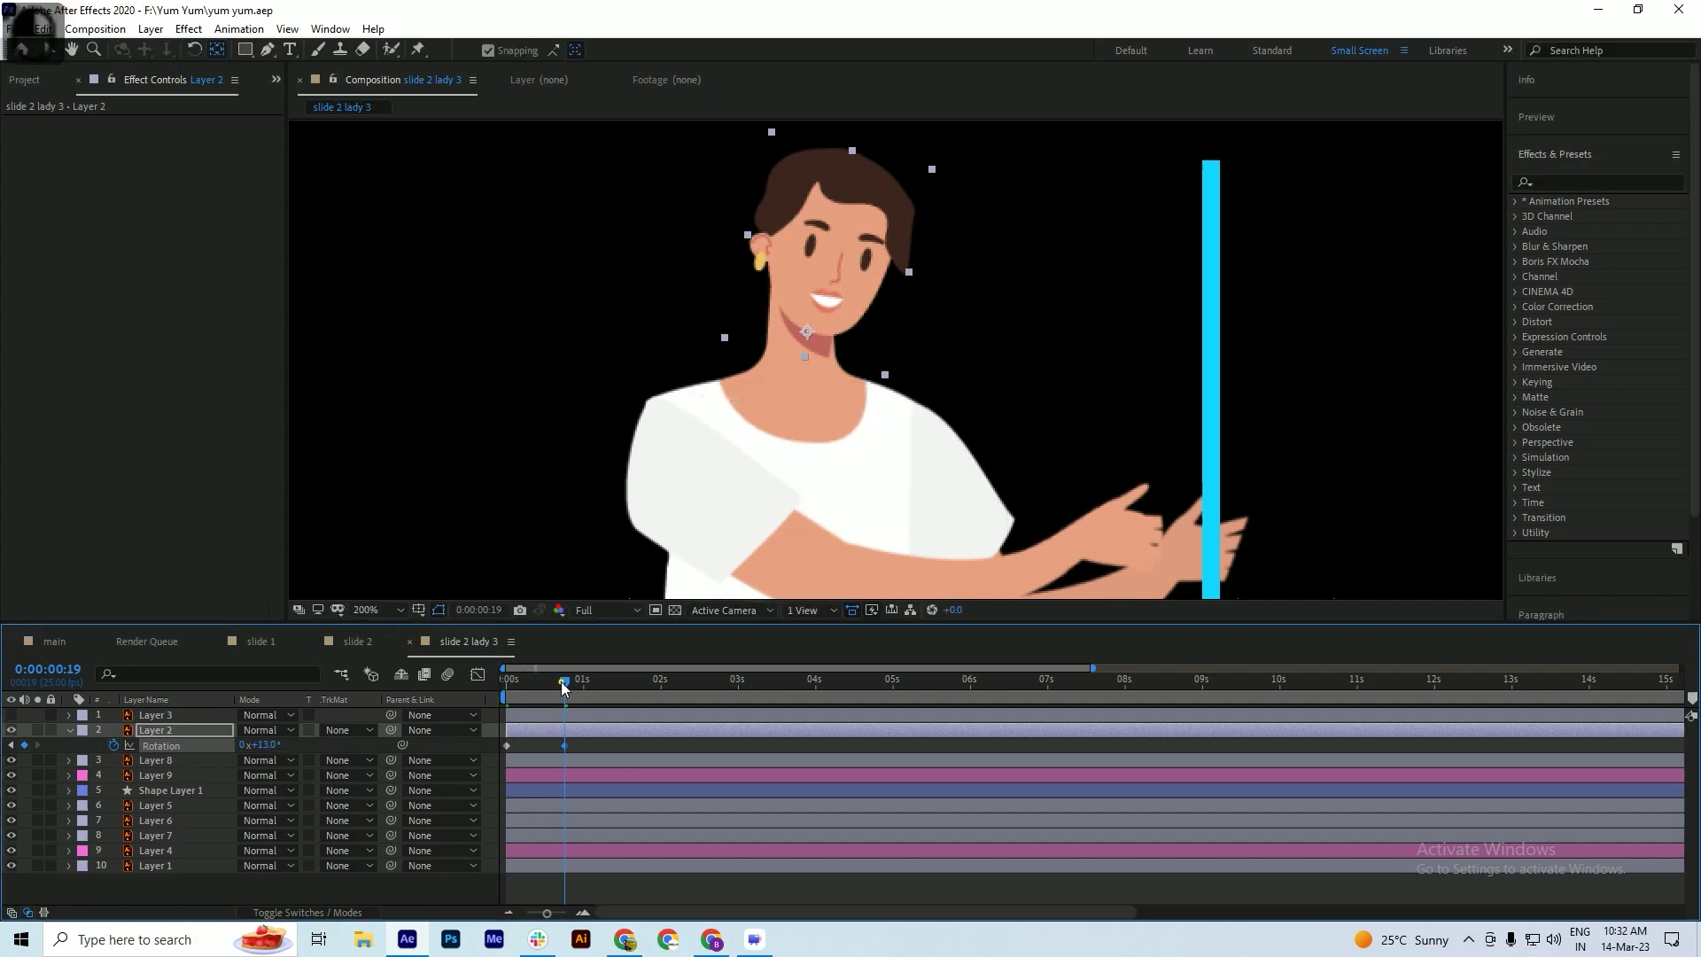
- Move Layer 2's second Rotation keyframe to about 0:00:00:08, apply Easy Ease to both keyframes, and preview the head tilt
{"action": "left_click_drag", "start_coordinate": [562, 681], "coordinate": [507, 681]}
{"action": "key", "text": "space"}
{"action": "key", "text": "space"}
{"action": "left_click_drag", "start_coordinate": [565, 745], "coordinate": [471, 752]}
{"action": "key", "text": "F9"}
{"action": "left_click_drag", "start_coordinate": [577, 681], "coordinate": [506, 682]}
{"action": "key", "text": "space"}
{"action": "key", "text": "space"}
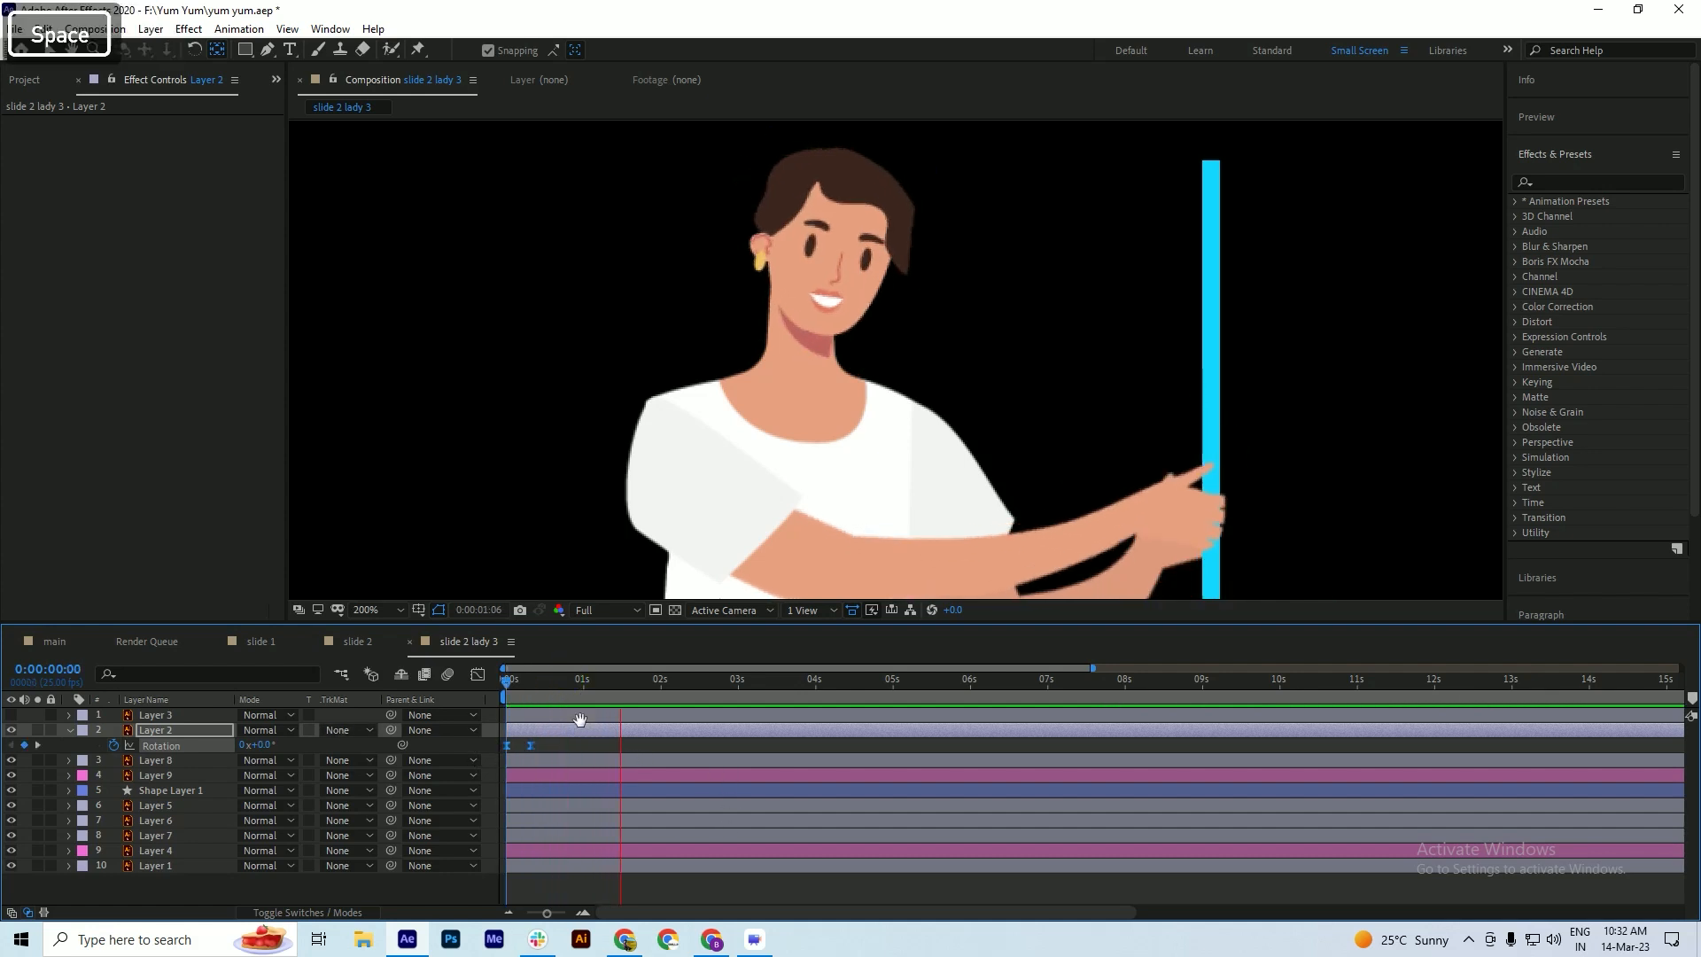
- Paste copies of Layer 2's two Rotation keyframes at 0:00:01:05, time-reverse them so the head tilts back, and save the project
{"action": "left_click", "coordinate": [555, 746]}
{"action": "key", "text": "ctrl+v"}
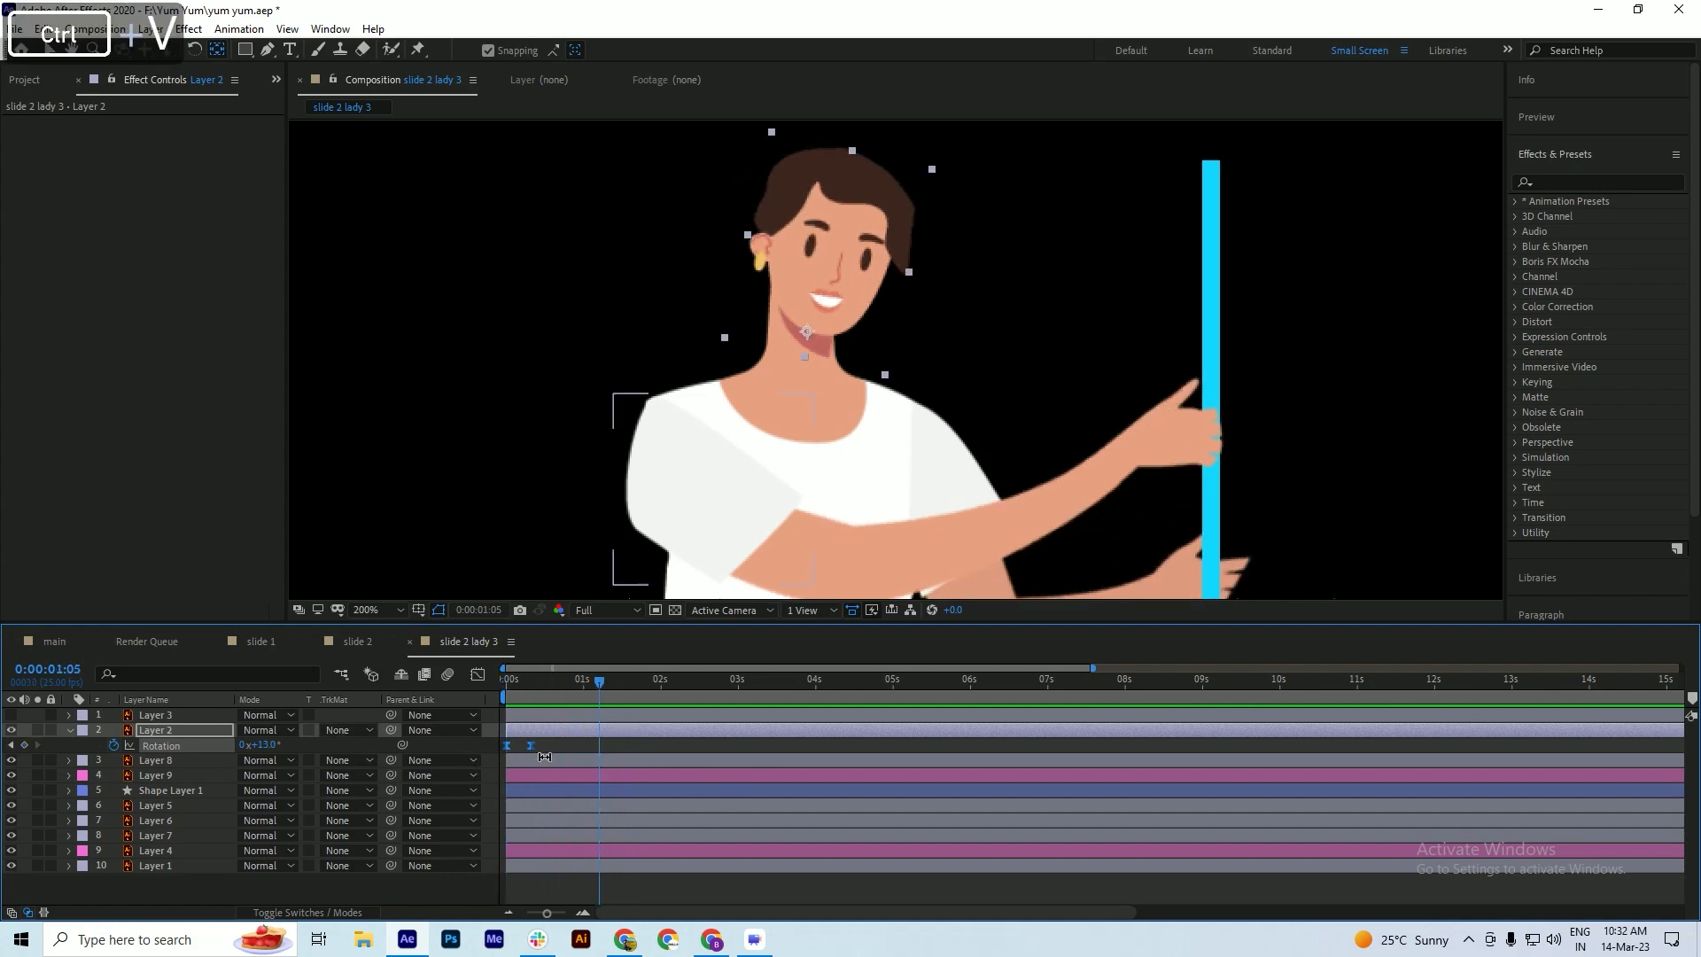
{"action": "right_click", "coordinate": [602, 743]}
{"action": "mouse_move", "coordinate": [695, 732]}
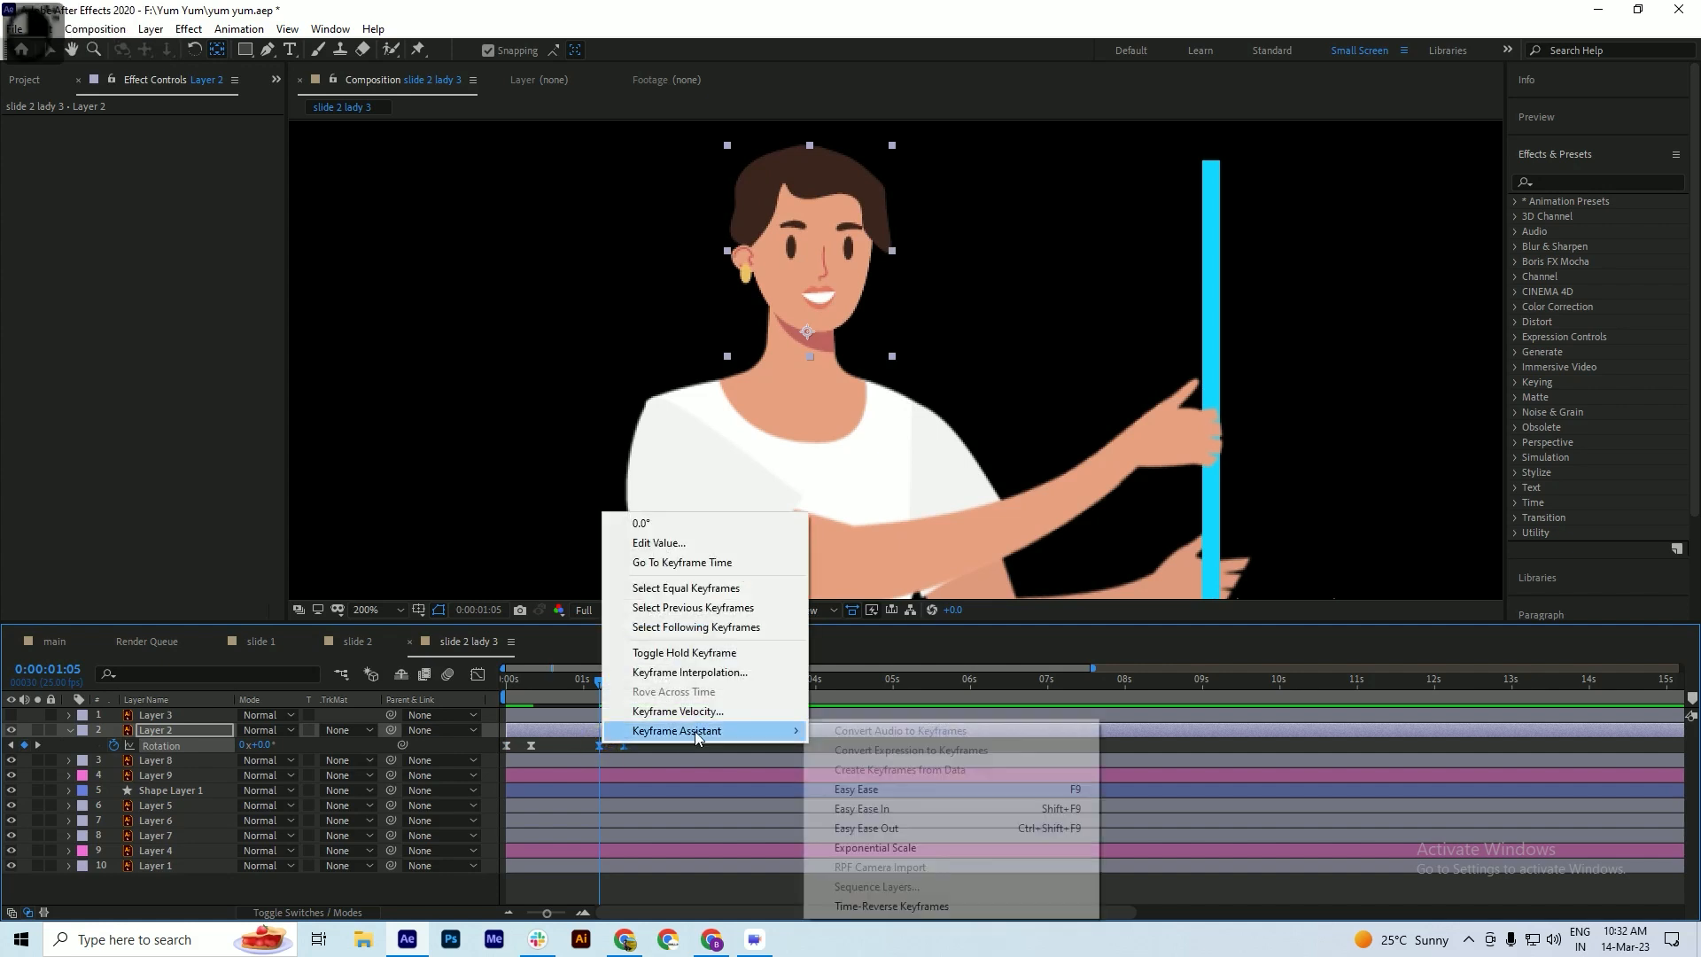
{"action": "left_click", "coordinate": [910, 905]}
{"action": "key", "text": "ctrl+s"}
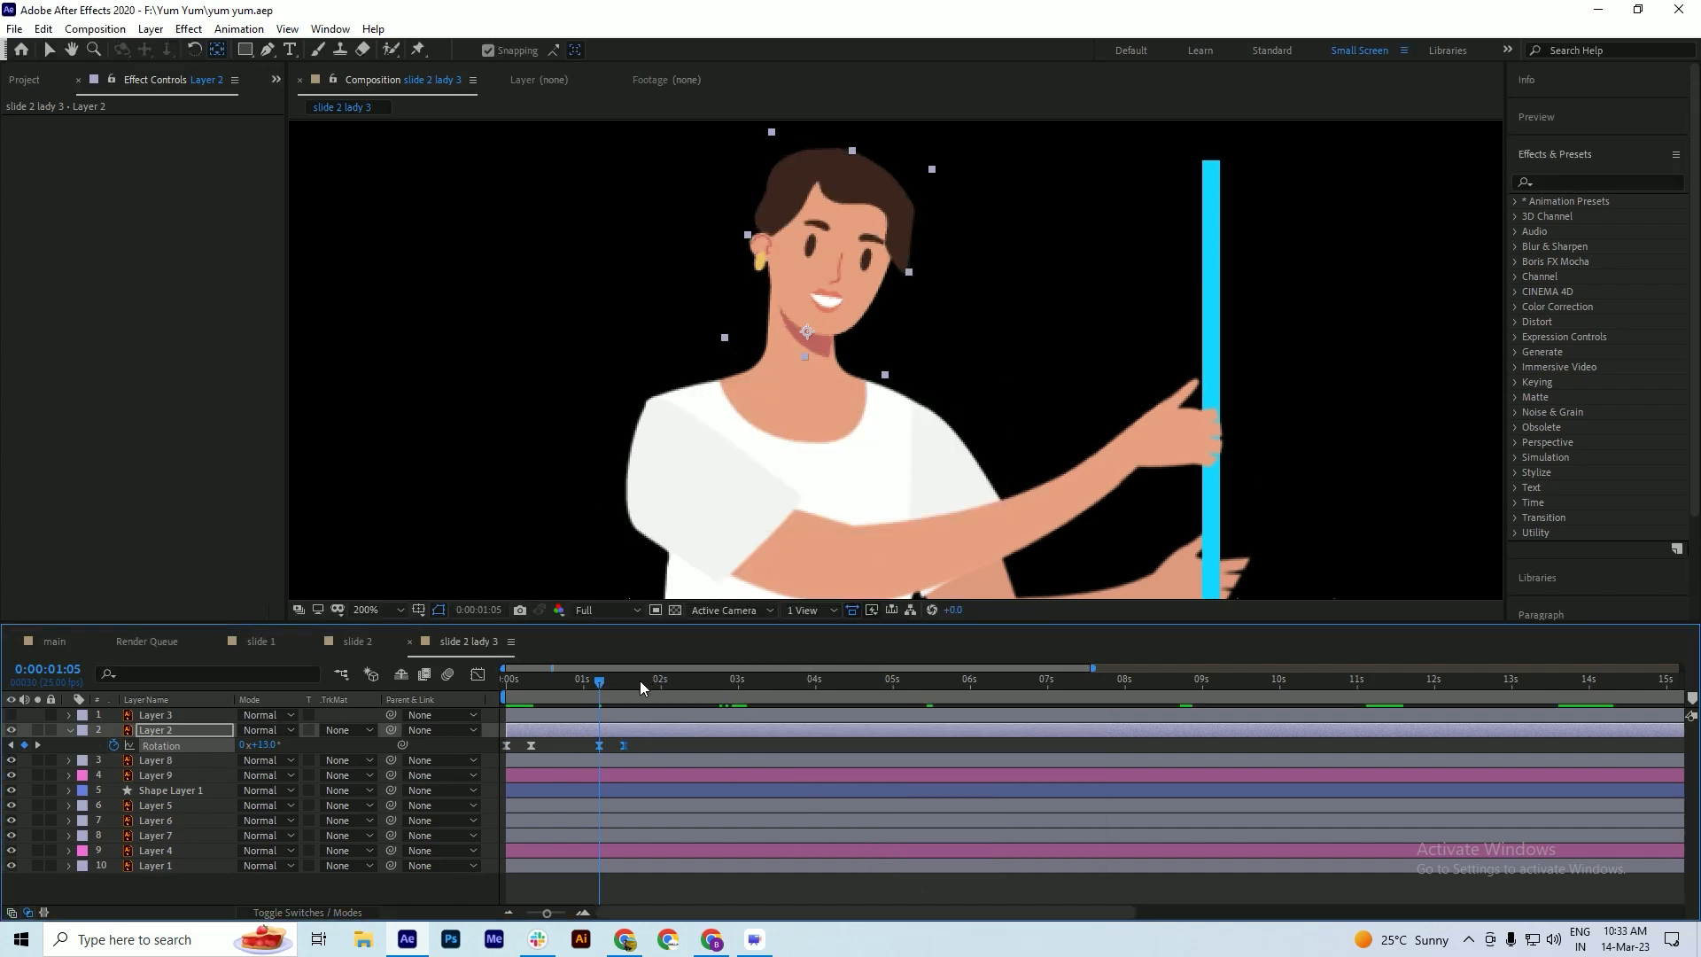
- Paste a copy of Layer 2's last Rotation keyframe at 0:00:02:04
{"action": "left_click_drag", "start_coordinate": [643, 683], "coordinate": [657, 695]}
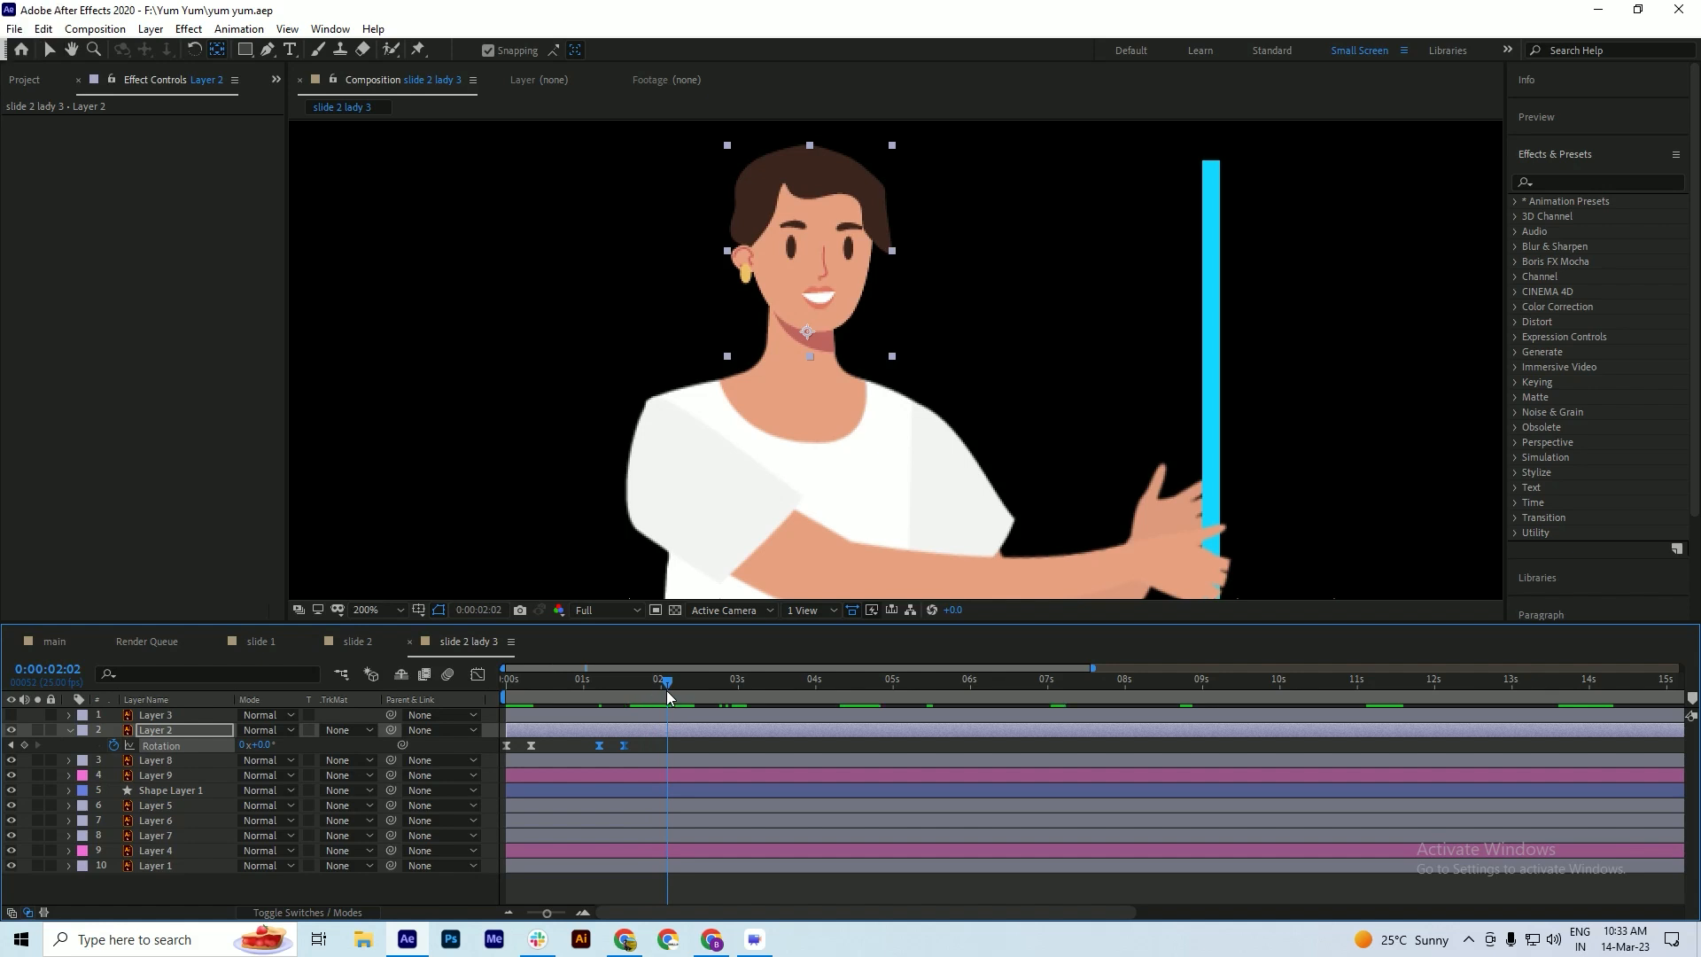
{"action": "left_click", "coordinate": [669, 686]}
{"action": "left_click_drag", "start_coordinate": [640, 746], "coordinate": [621, 750]}
{"action": "key", "text": "ctrl+c"}
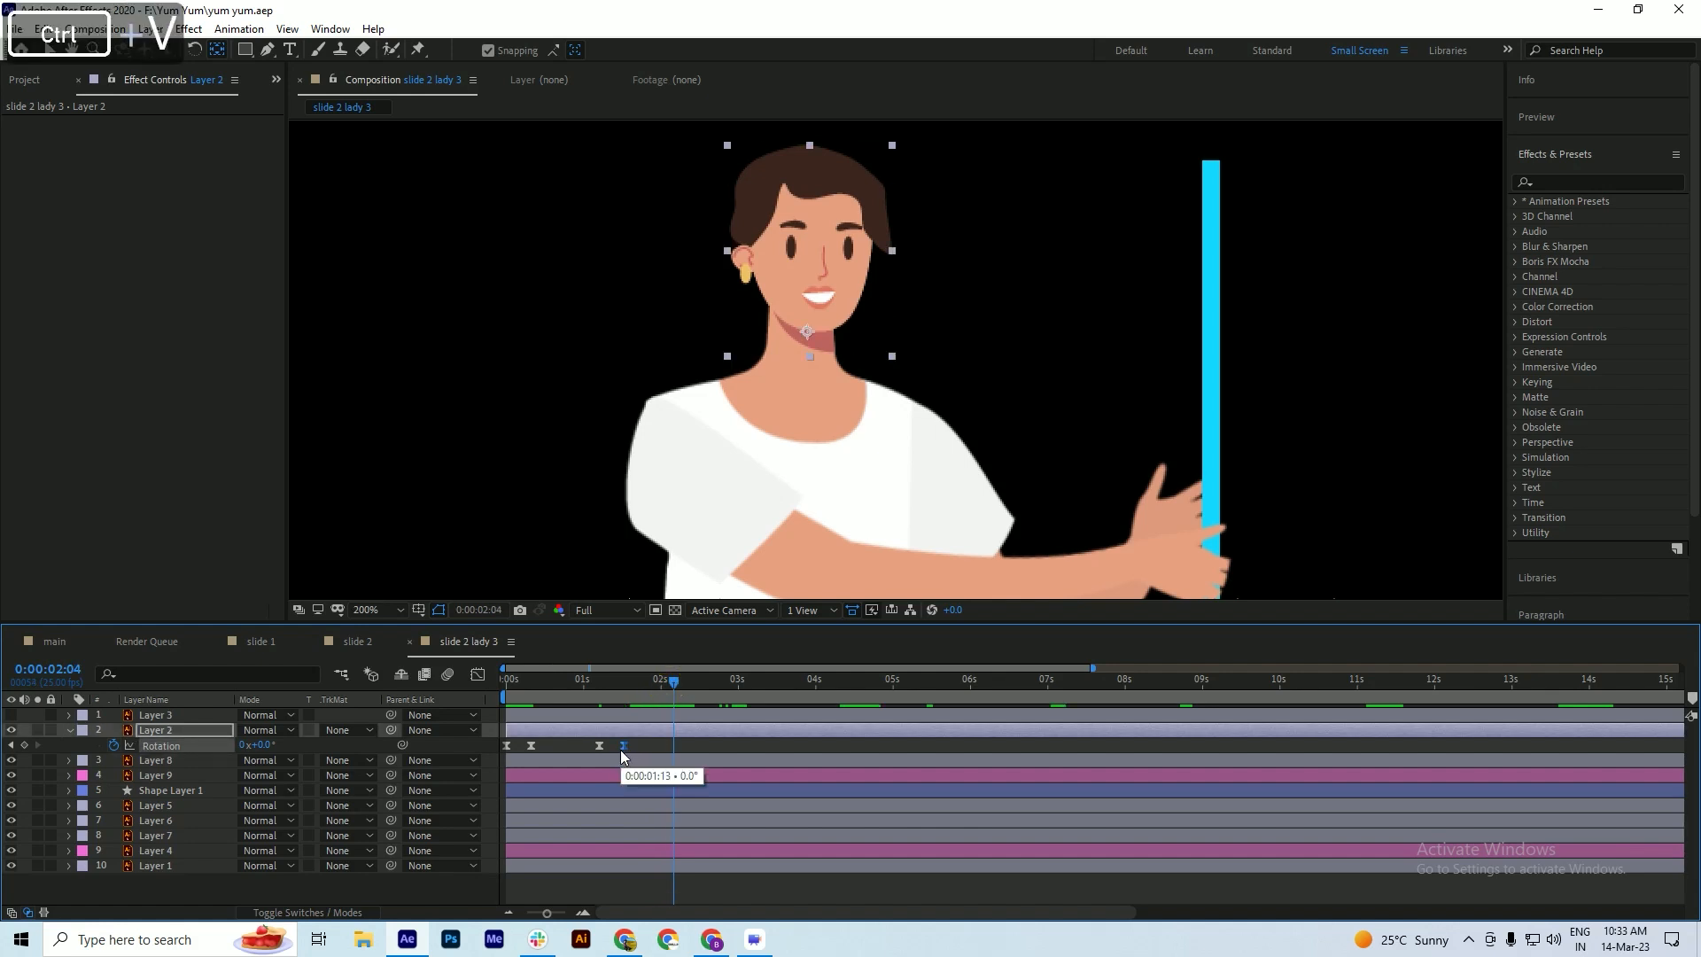
- Add the expression loopOut() to Layer 2's Rotation, preview the looping head tilt, and save the project
{"action": "left_click", "coordinate": [114, 745], "text": "alt"}
{"action": "type", "text": "loo"}
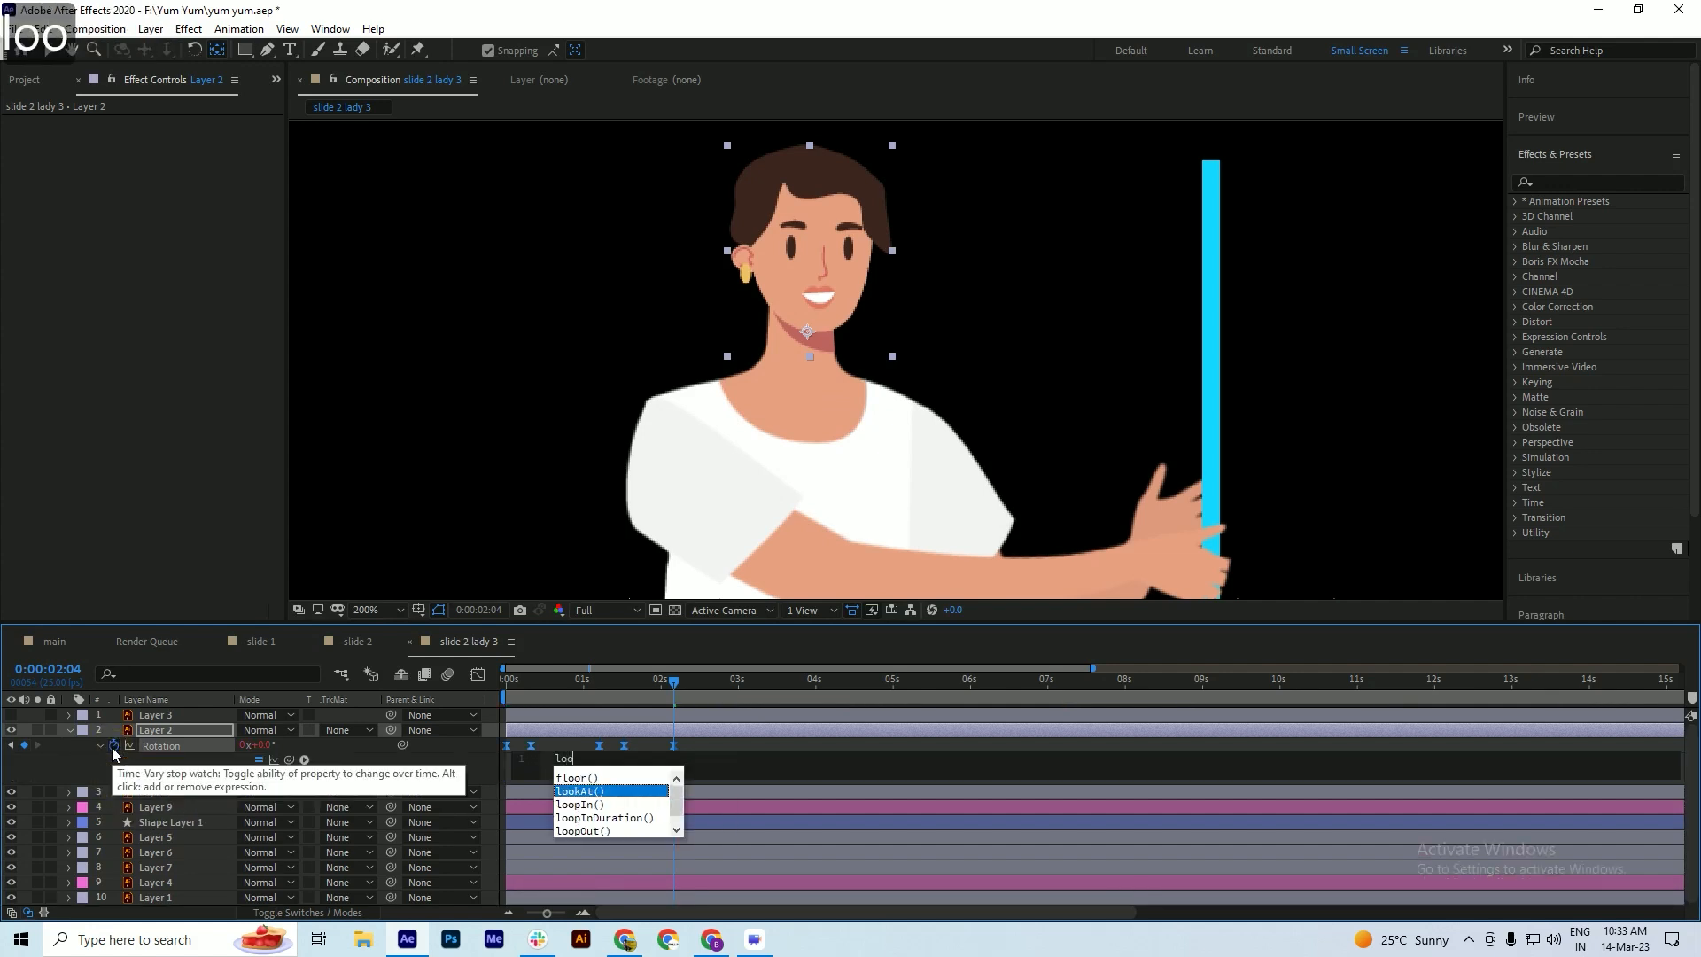
{"action": "type", "text": "pOut("}
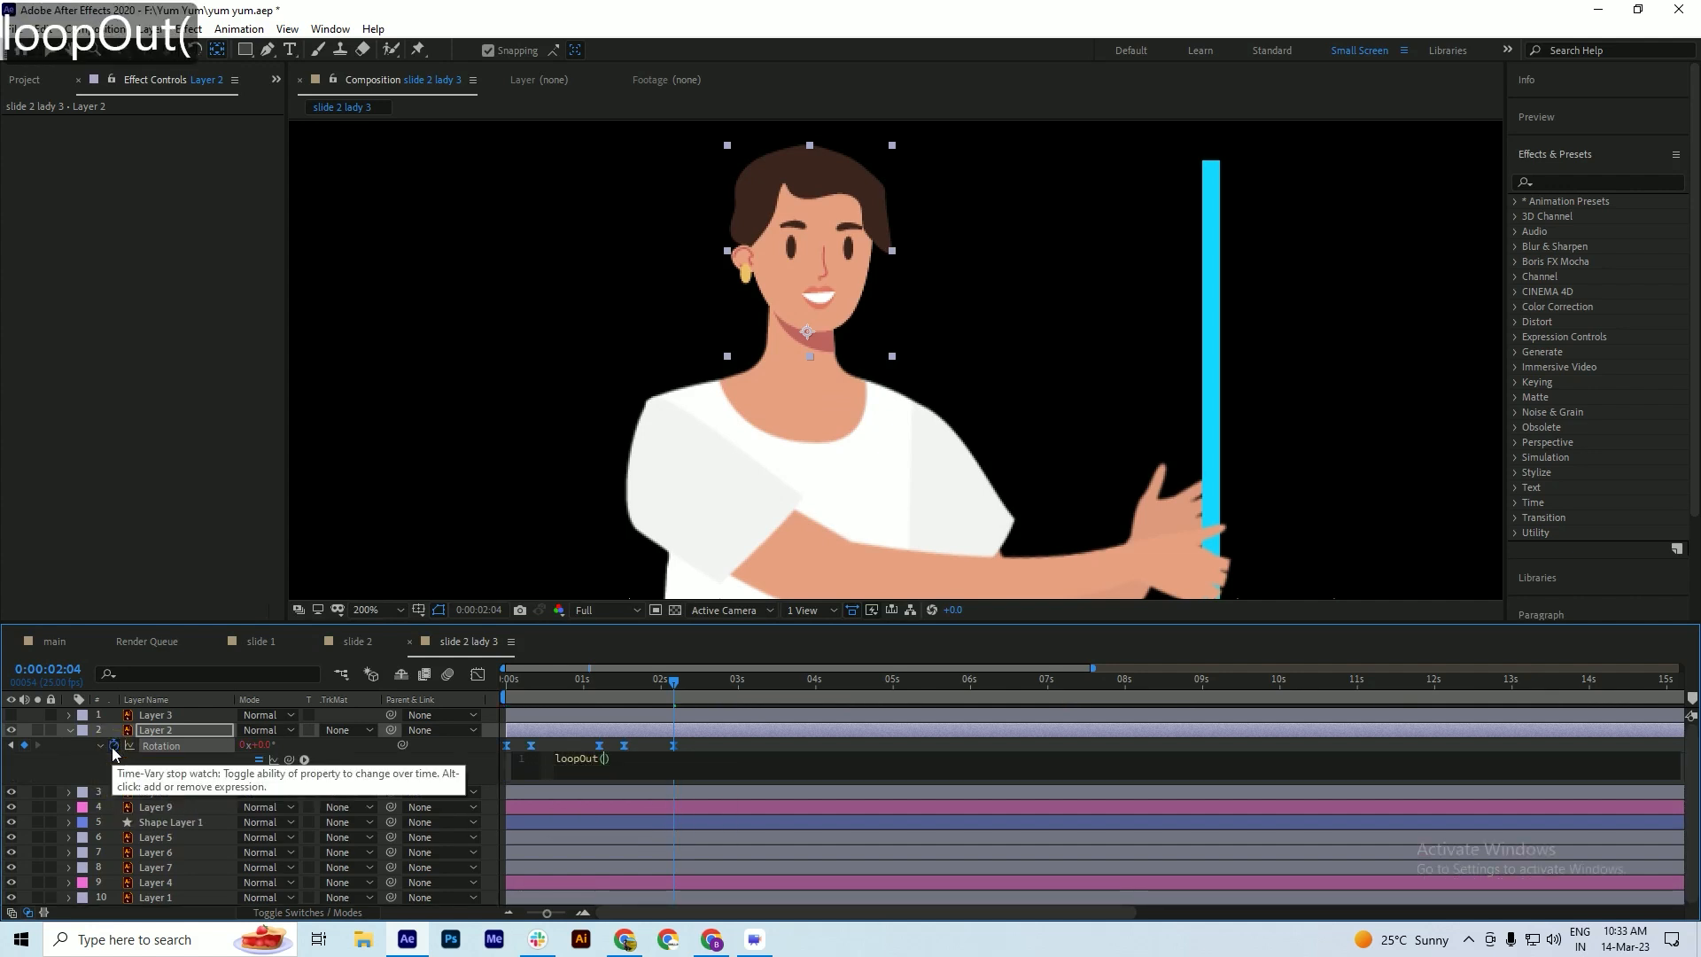
{"action": "left_click", "coordinate": [550, 697]}
{"action": "key", "text": "space"}
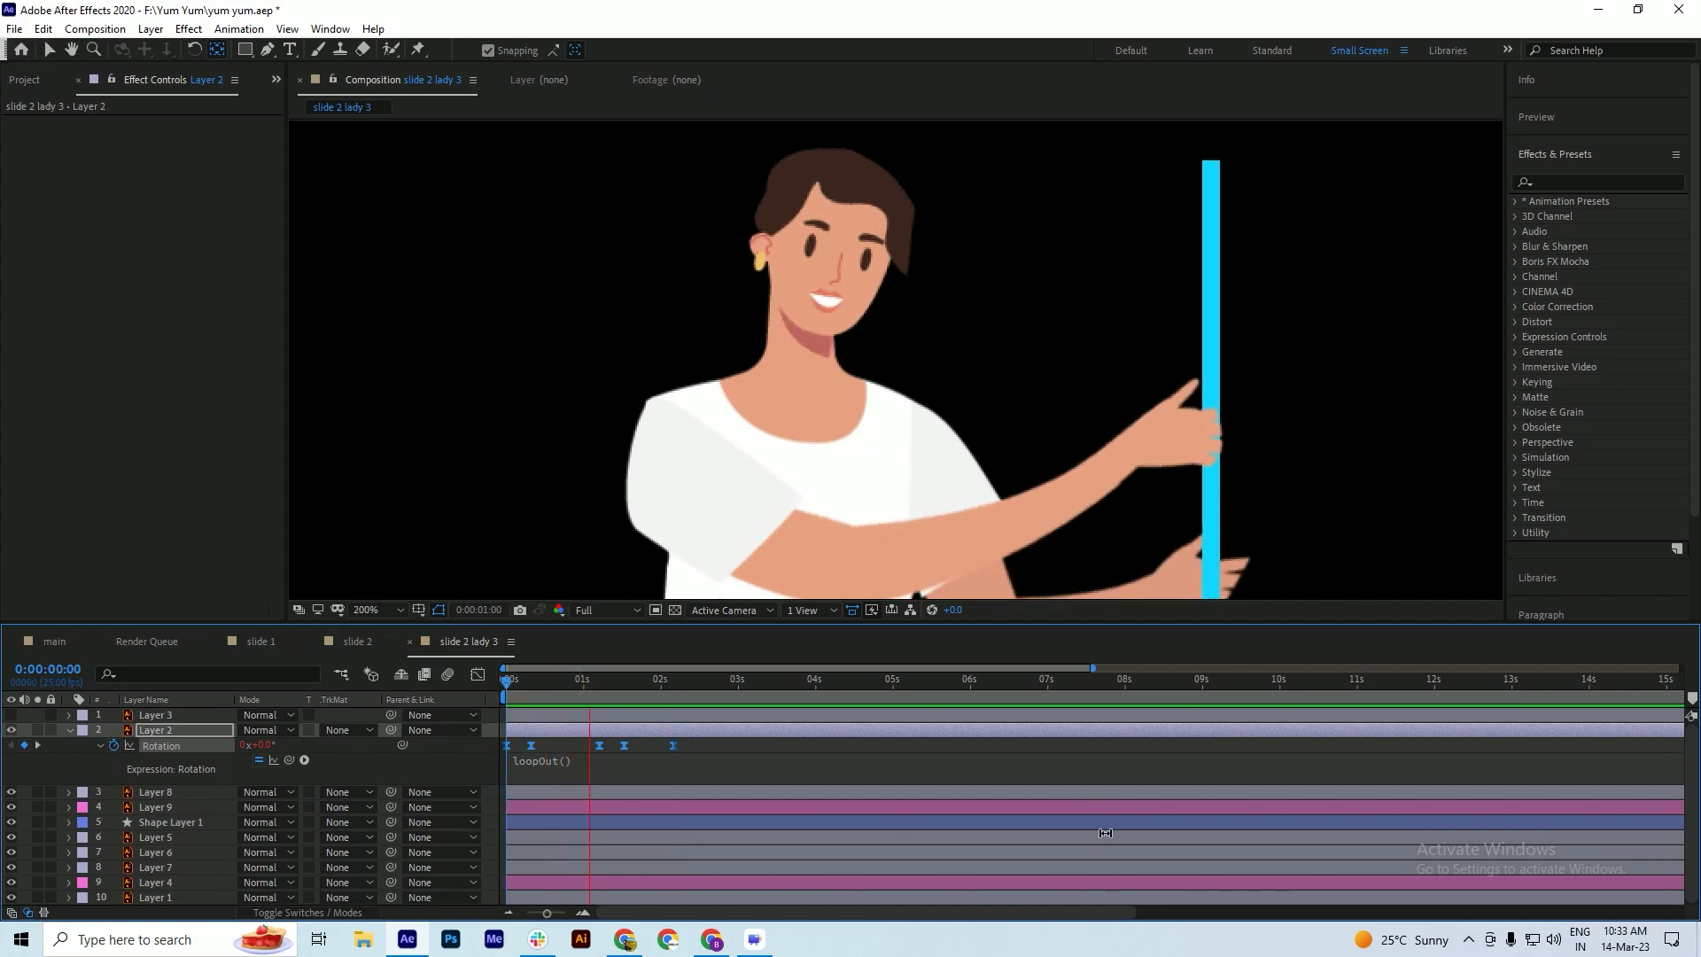
{"action": "scroll", "coordinate": [861, 286], "scroll_direction": "down", "scroll_amount": 4}
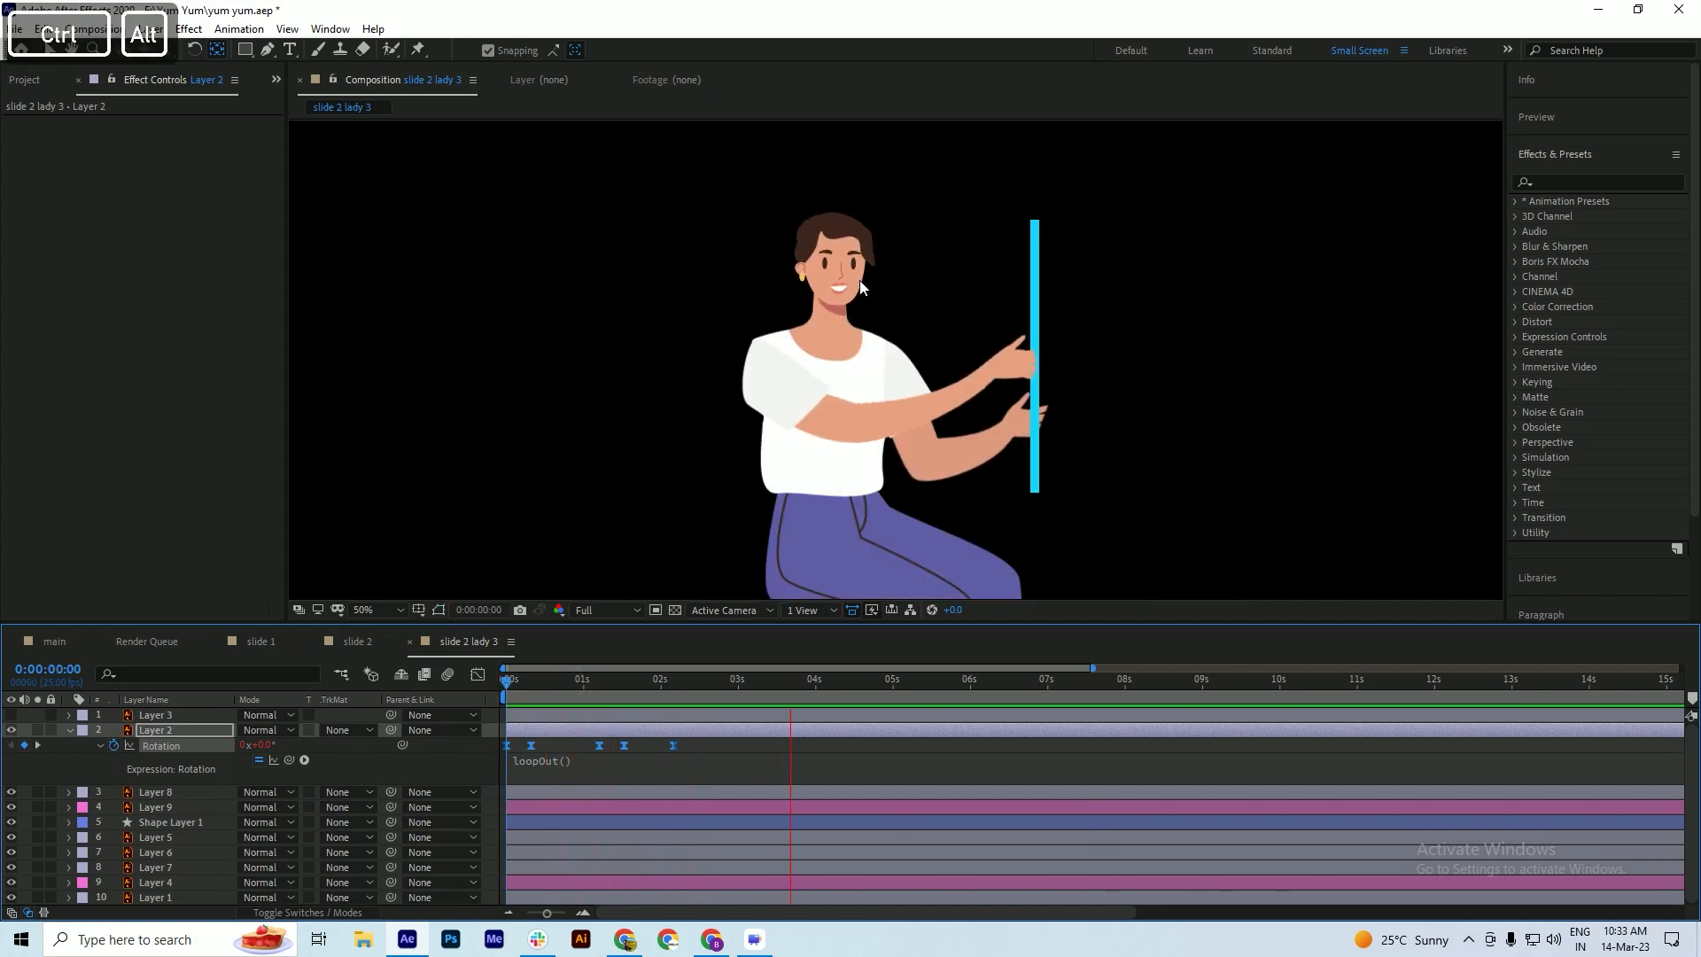
{"action": "scroll", "coordinate": [895, 251], "scroll_direction": "up", "scroll_amount": 2}
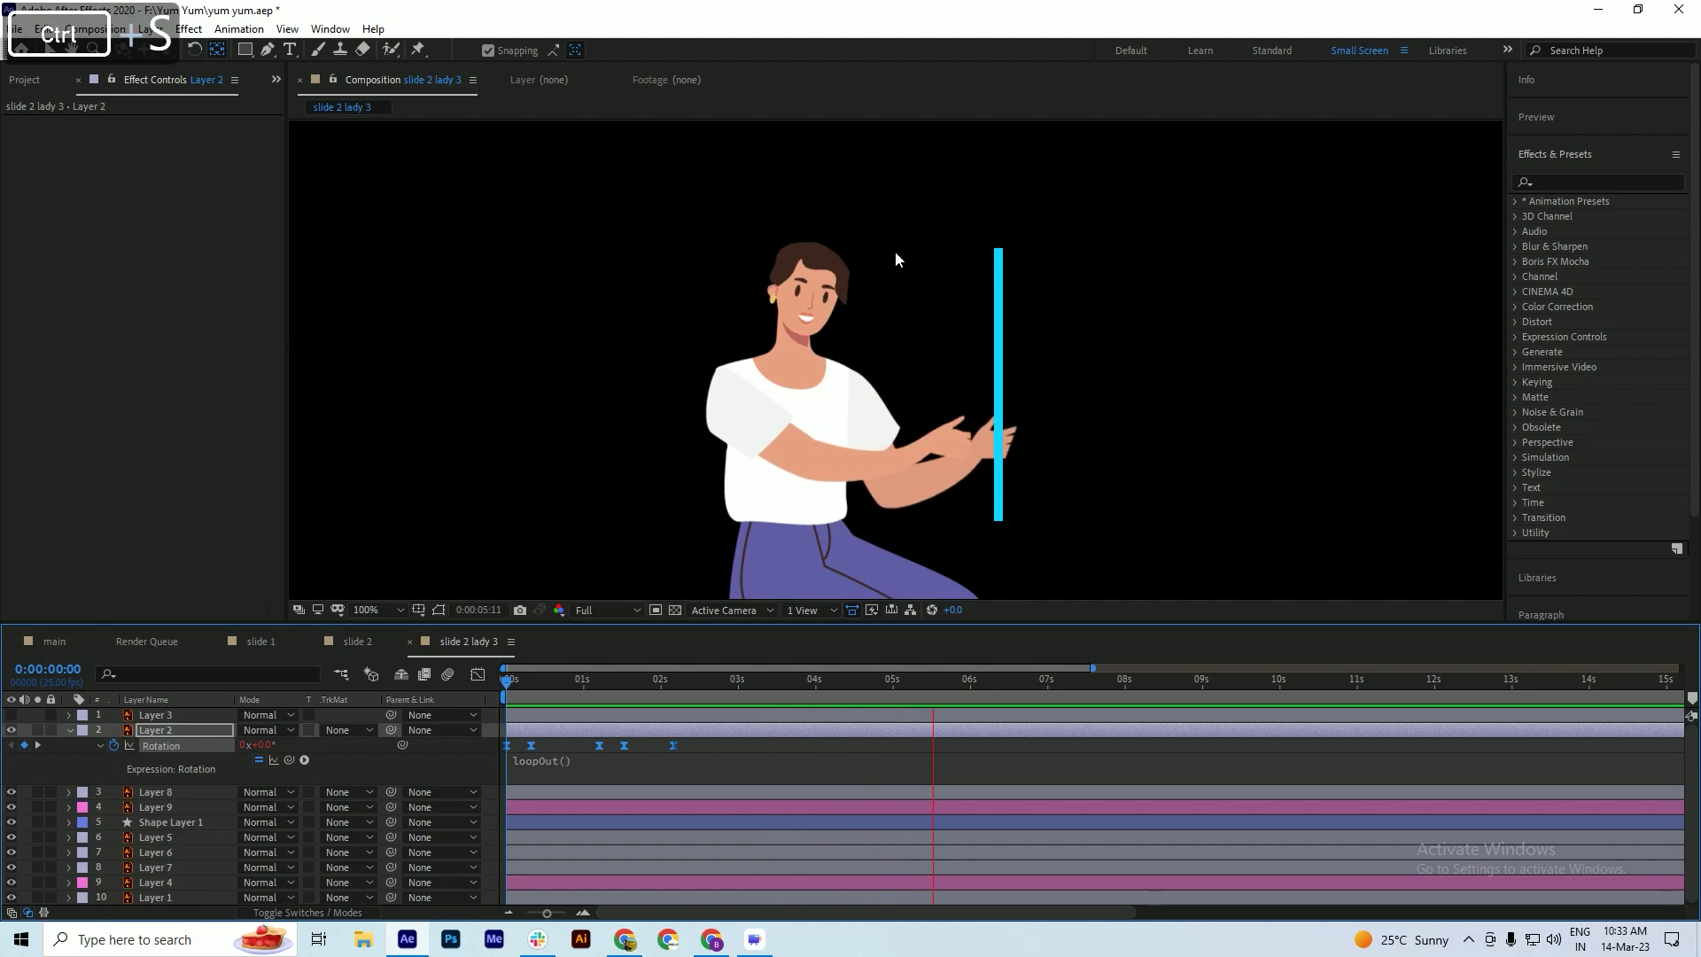
- Collapse Layer 2's revealed Rotation property and deselect all layers
{"action": "key", "text": "ctrl+a"}
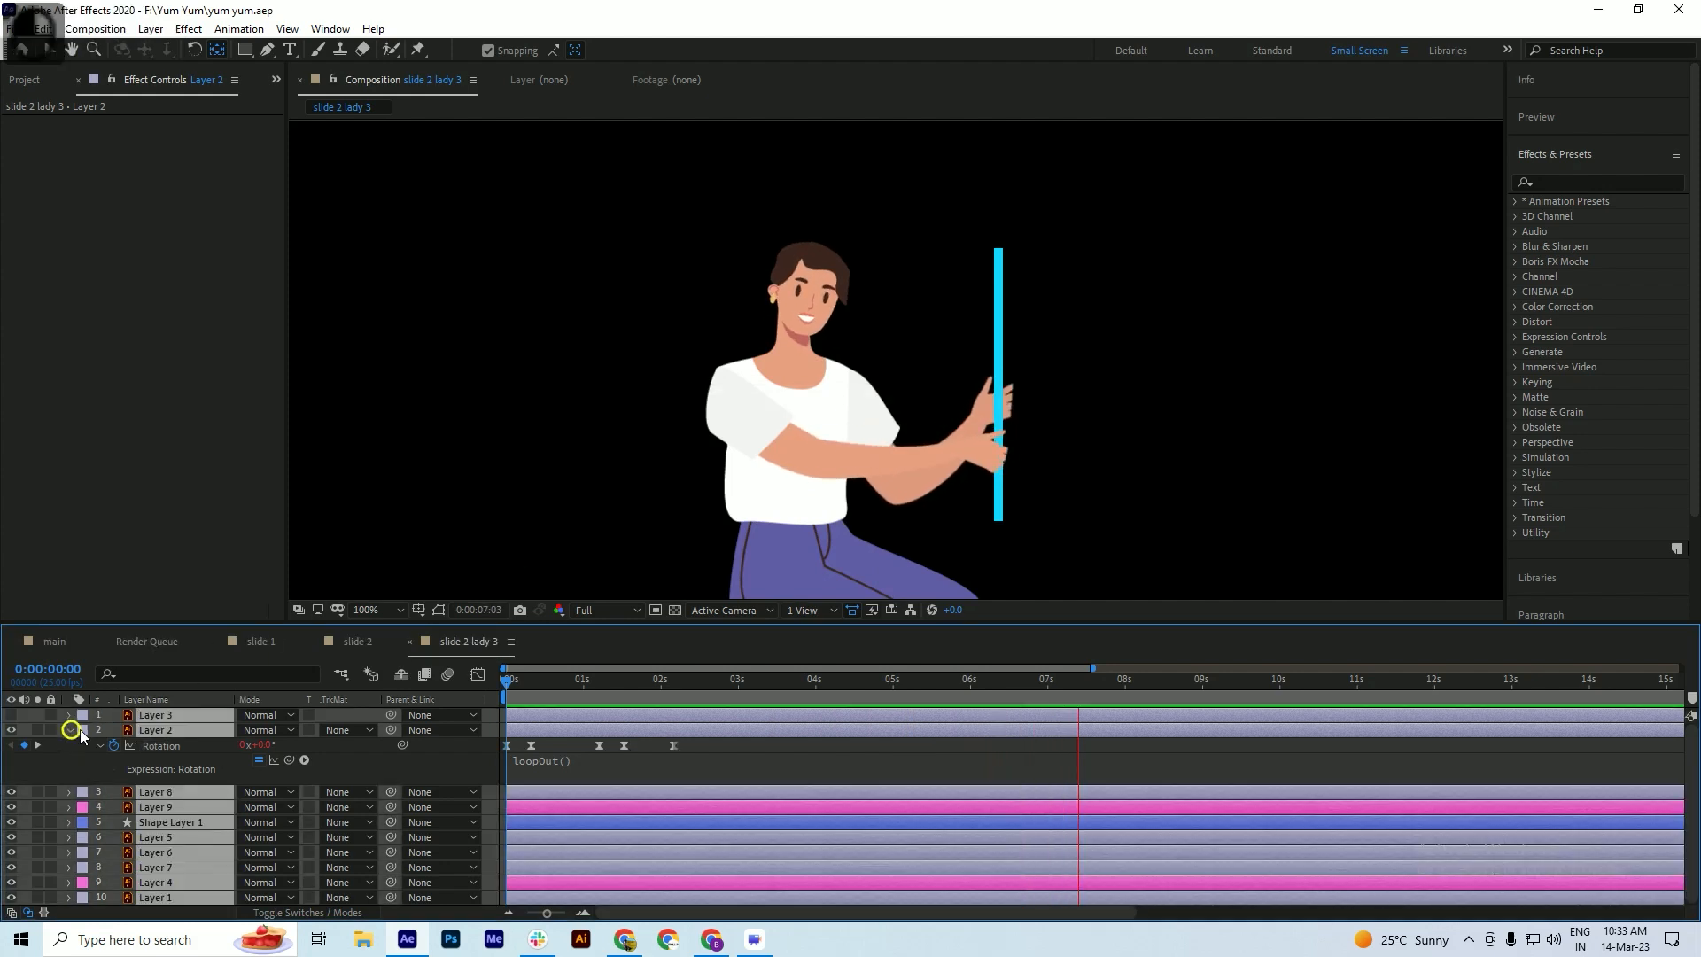
{"action": "left_click", "coordinate": [70, 730]}
{"action": "left_click", "coordinate": [129, 881]}
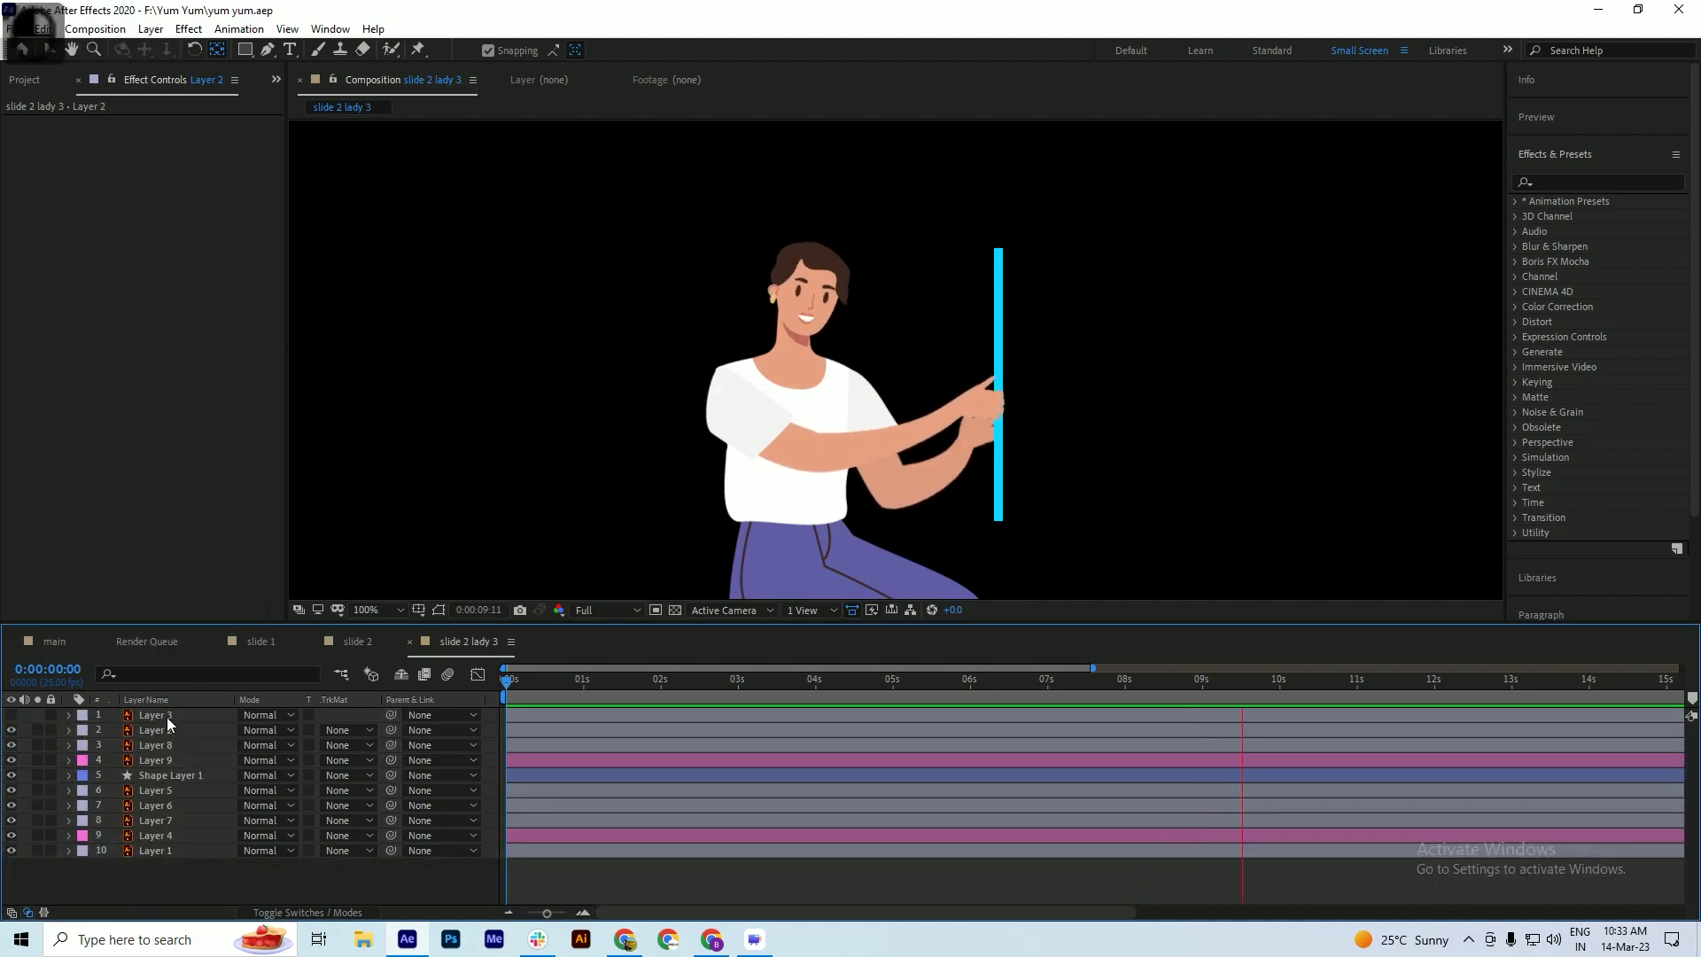
{"action": "left_click", "coordinate": [162, 777]}
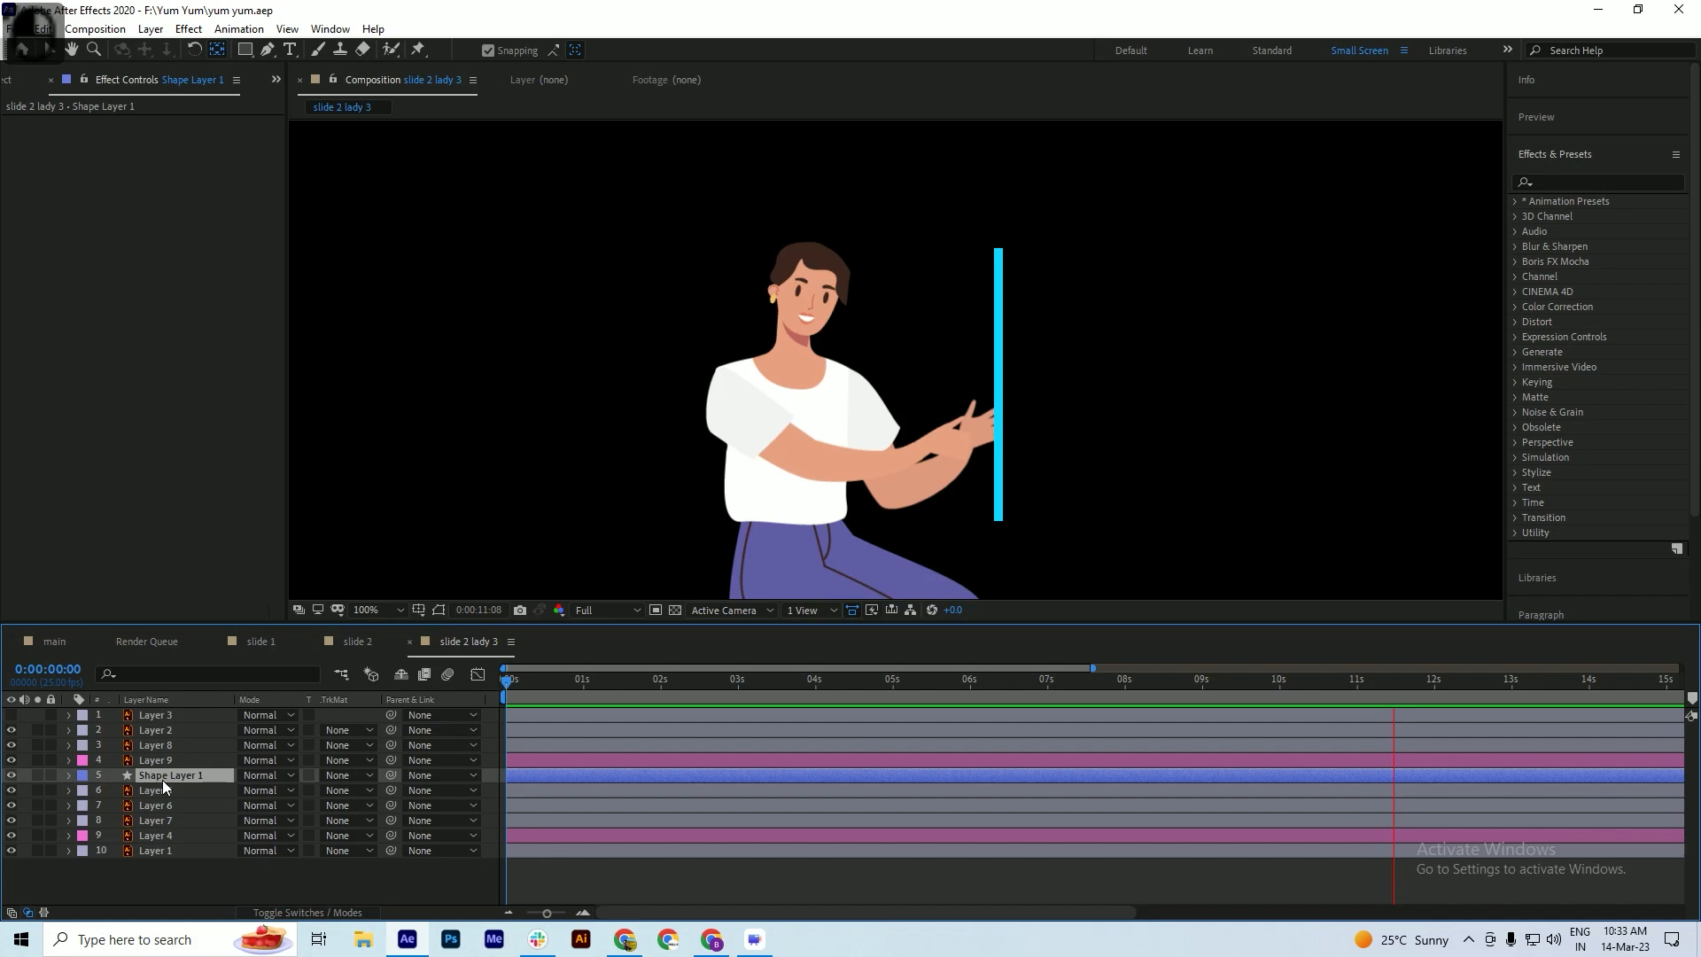
{"action": "key", "text": "Delete"}
{"action": "key", "text": "ctrl+z"}
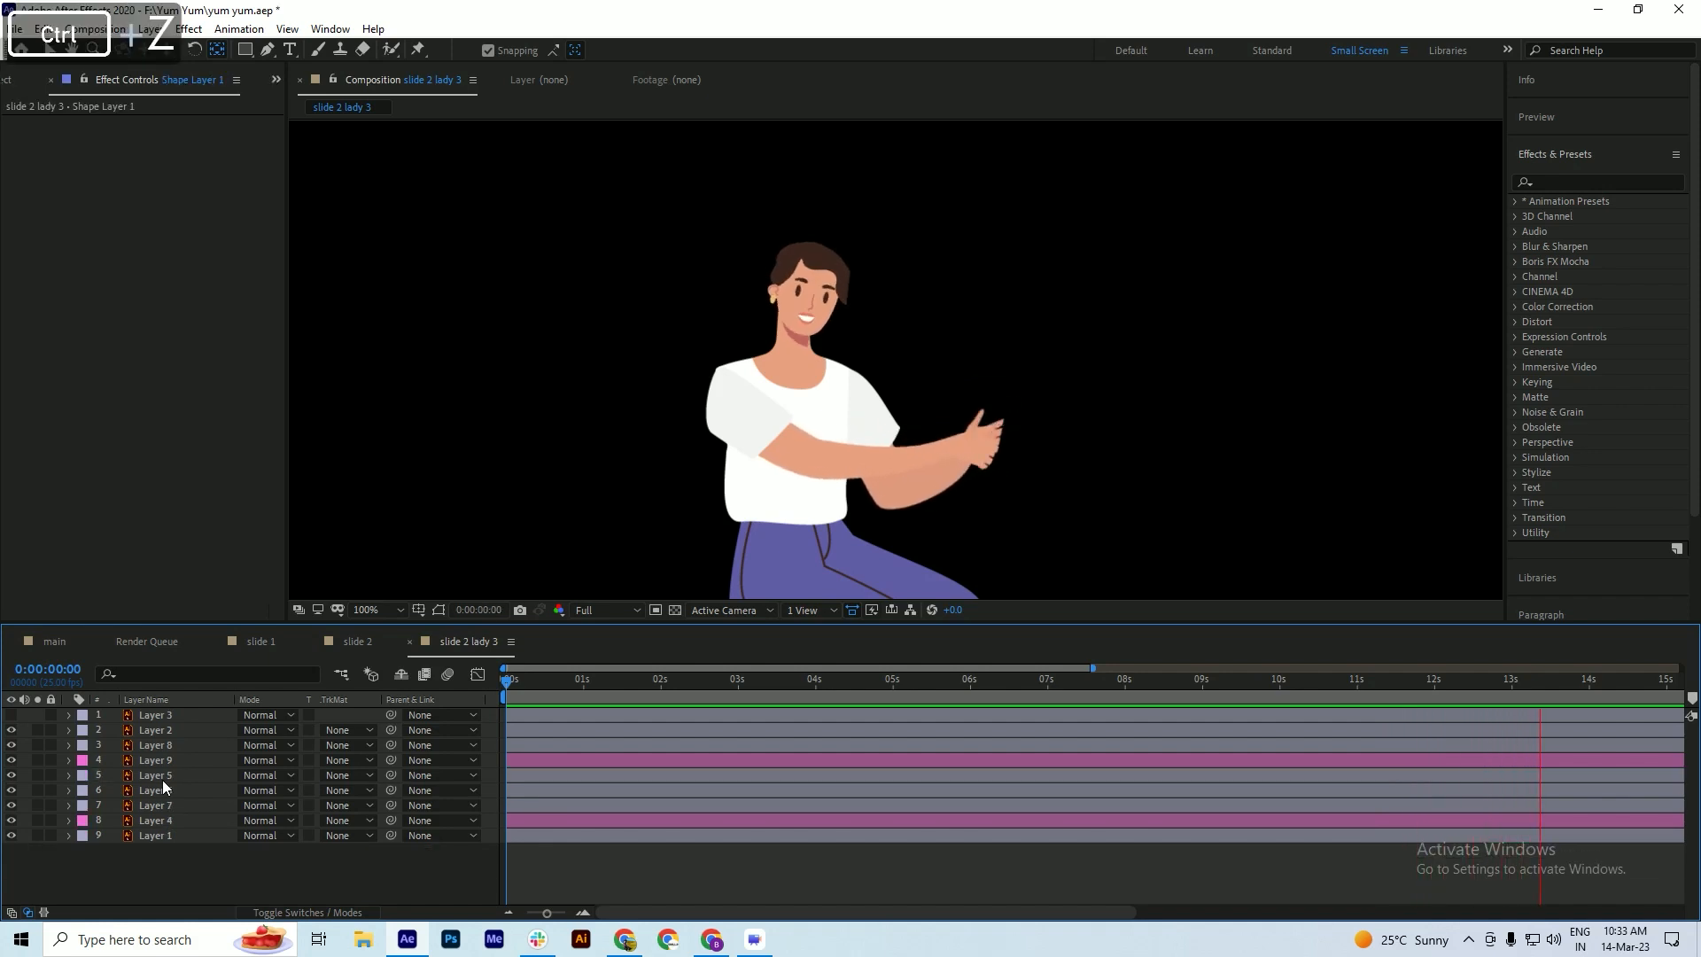
- Move the anchor point of the torso, Layer 5, down to the middle of the waist, and save the project
{"action": "left_click", "coordinate": [166, 716]}
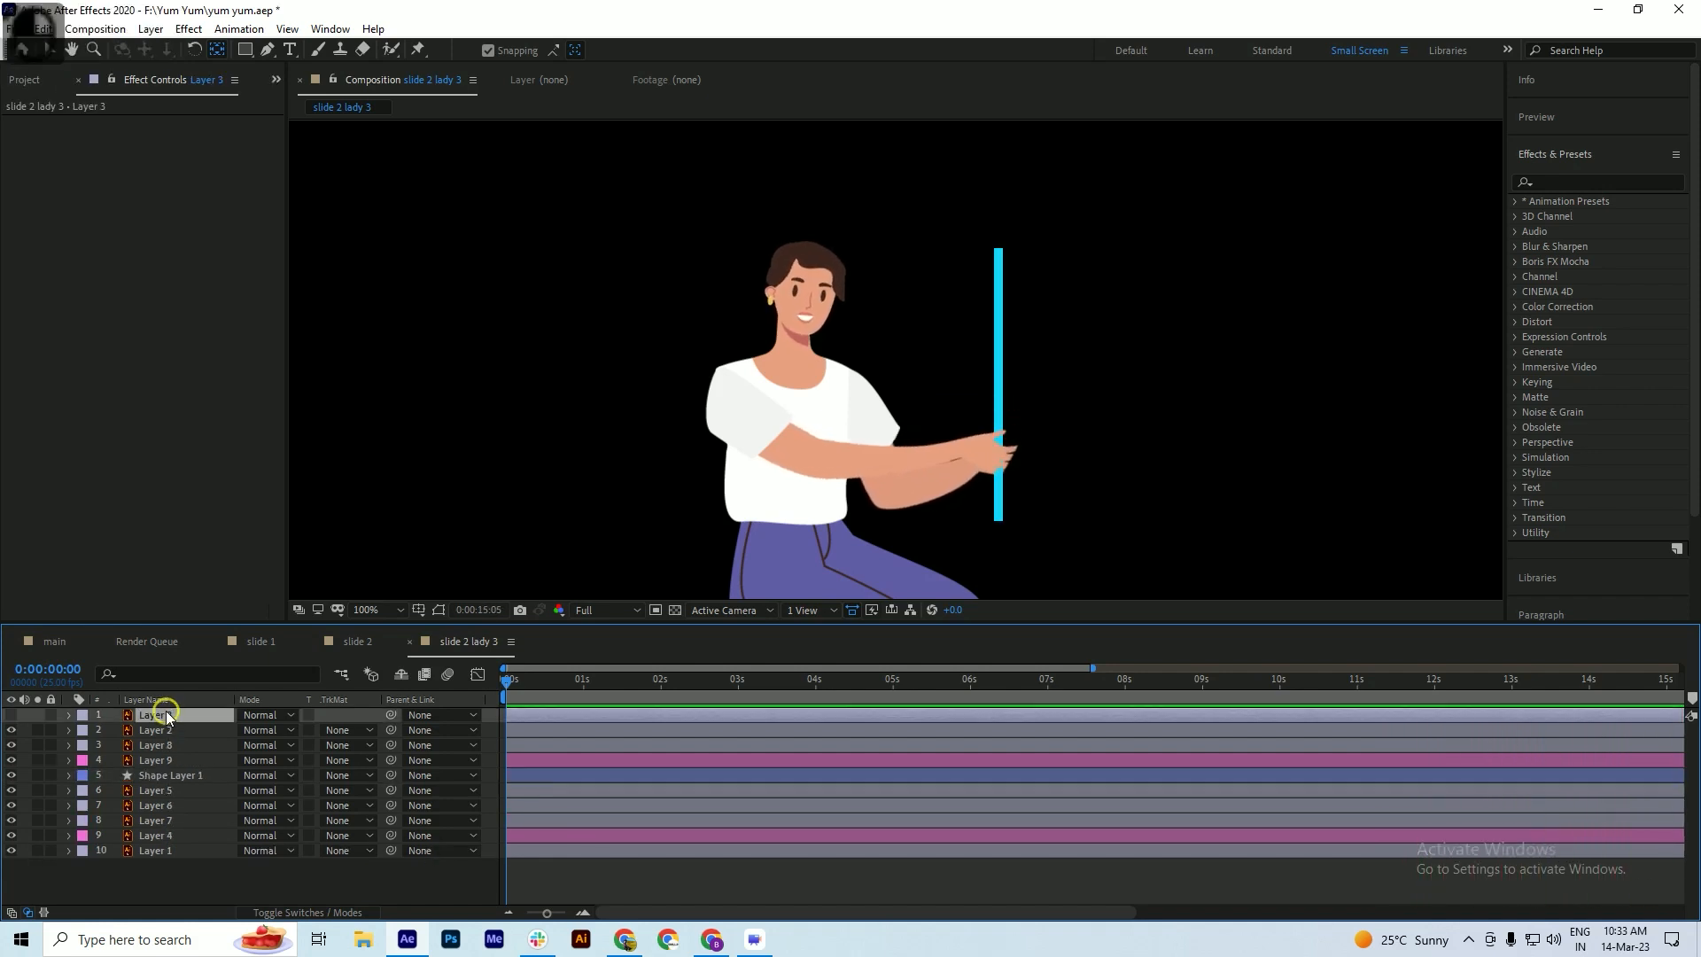
{"action": "key", "text": "space"}
{"action": "left_click", "coordinate": [162, 731]}
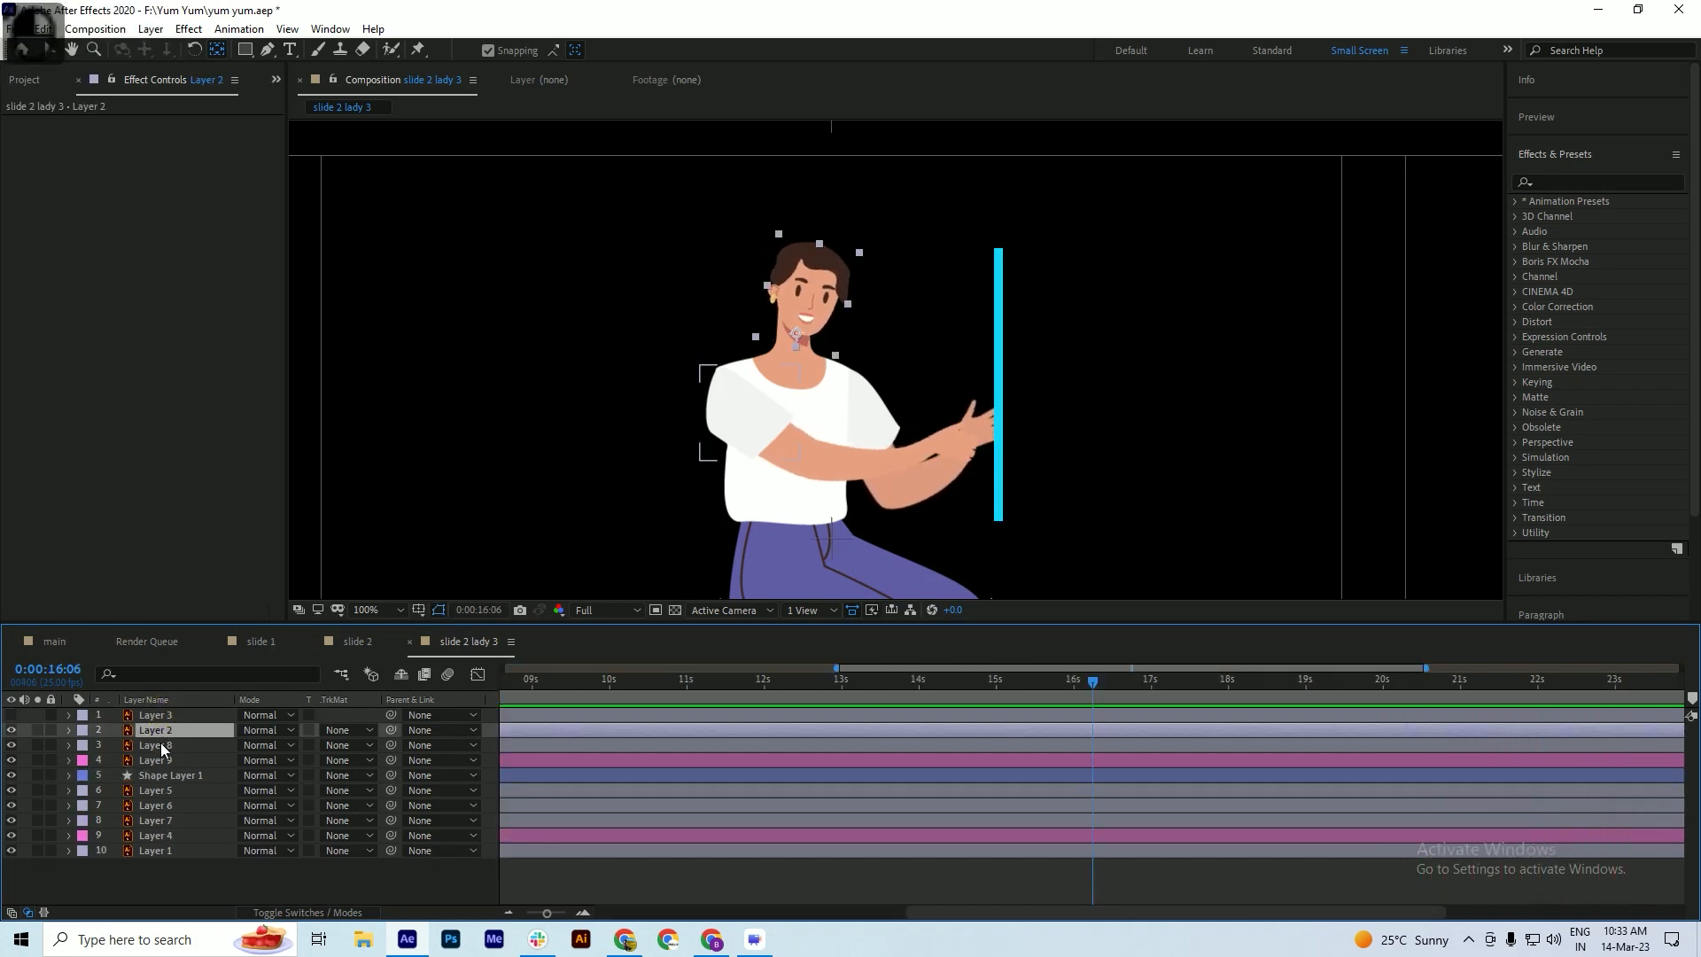
{"action": "left_click", "coordinate": [159, 747]}
{"action": "left_click", "coordinate": [158, 761]}
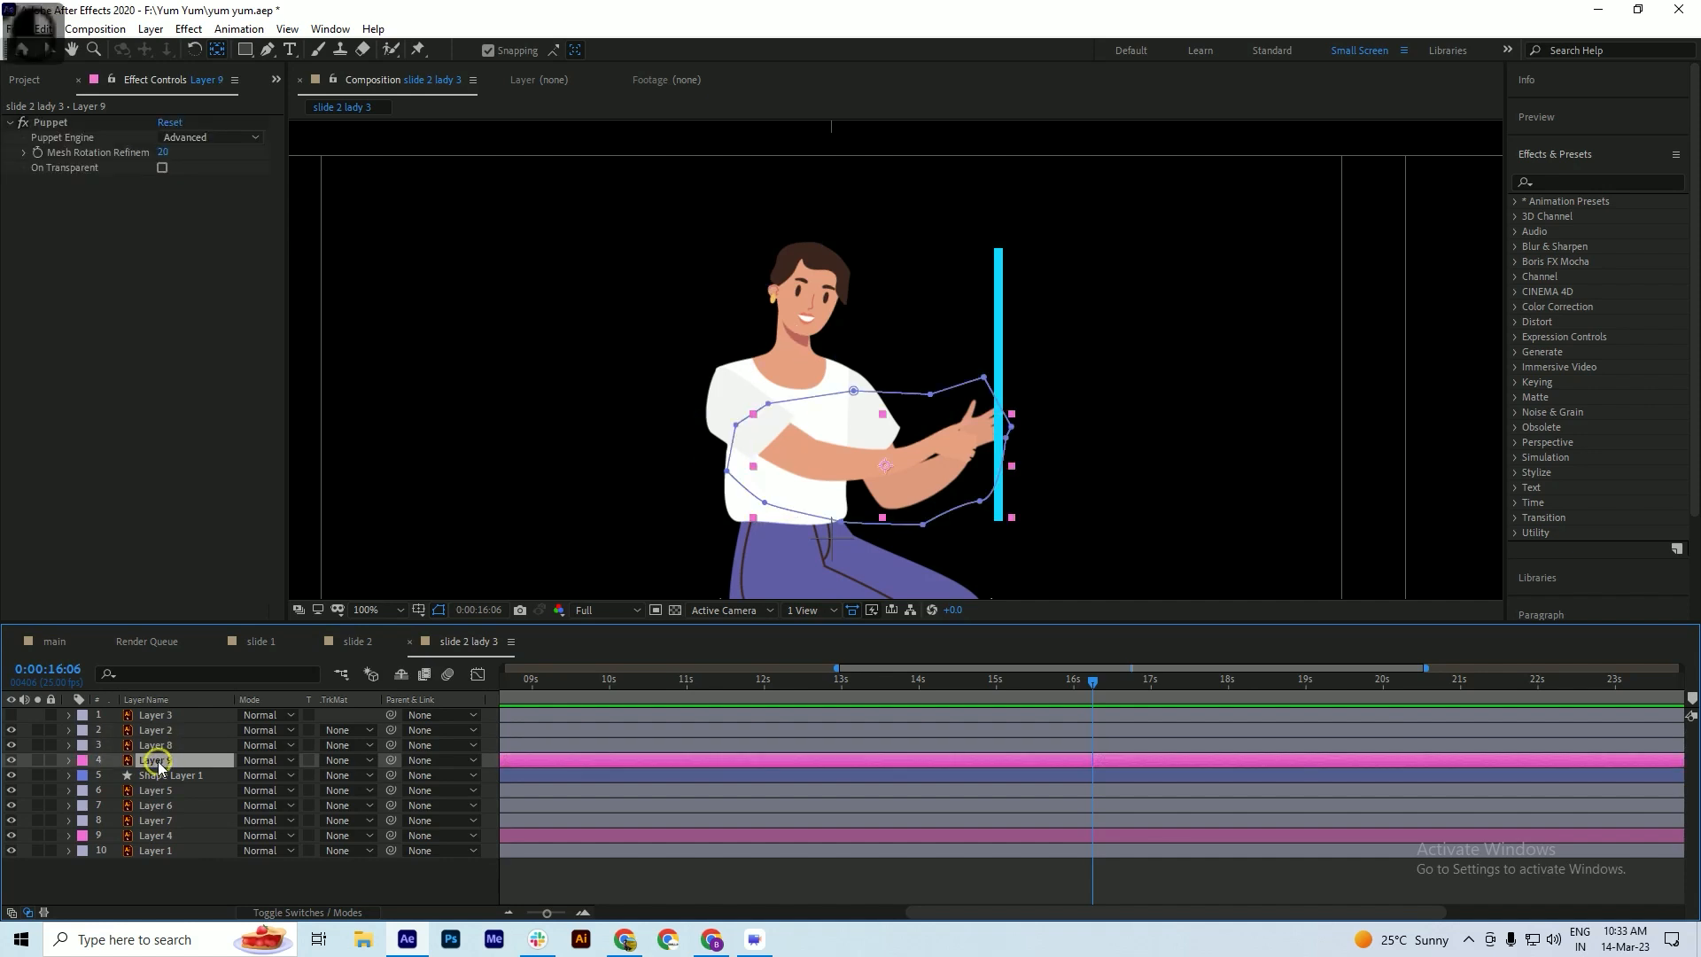
{"action": "left_click", "coordinate": [157, 792]}
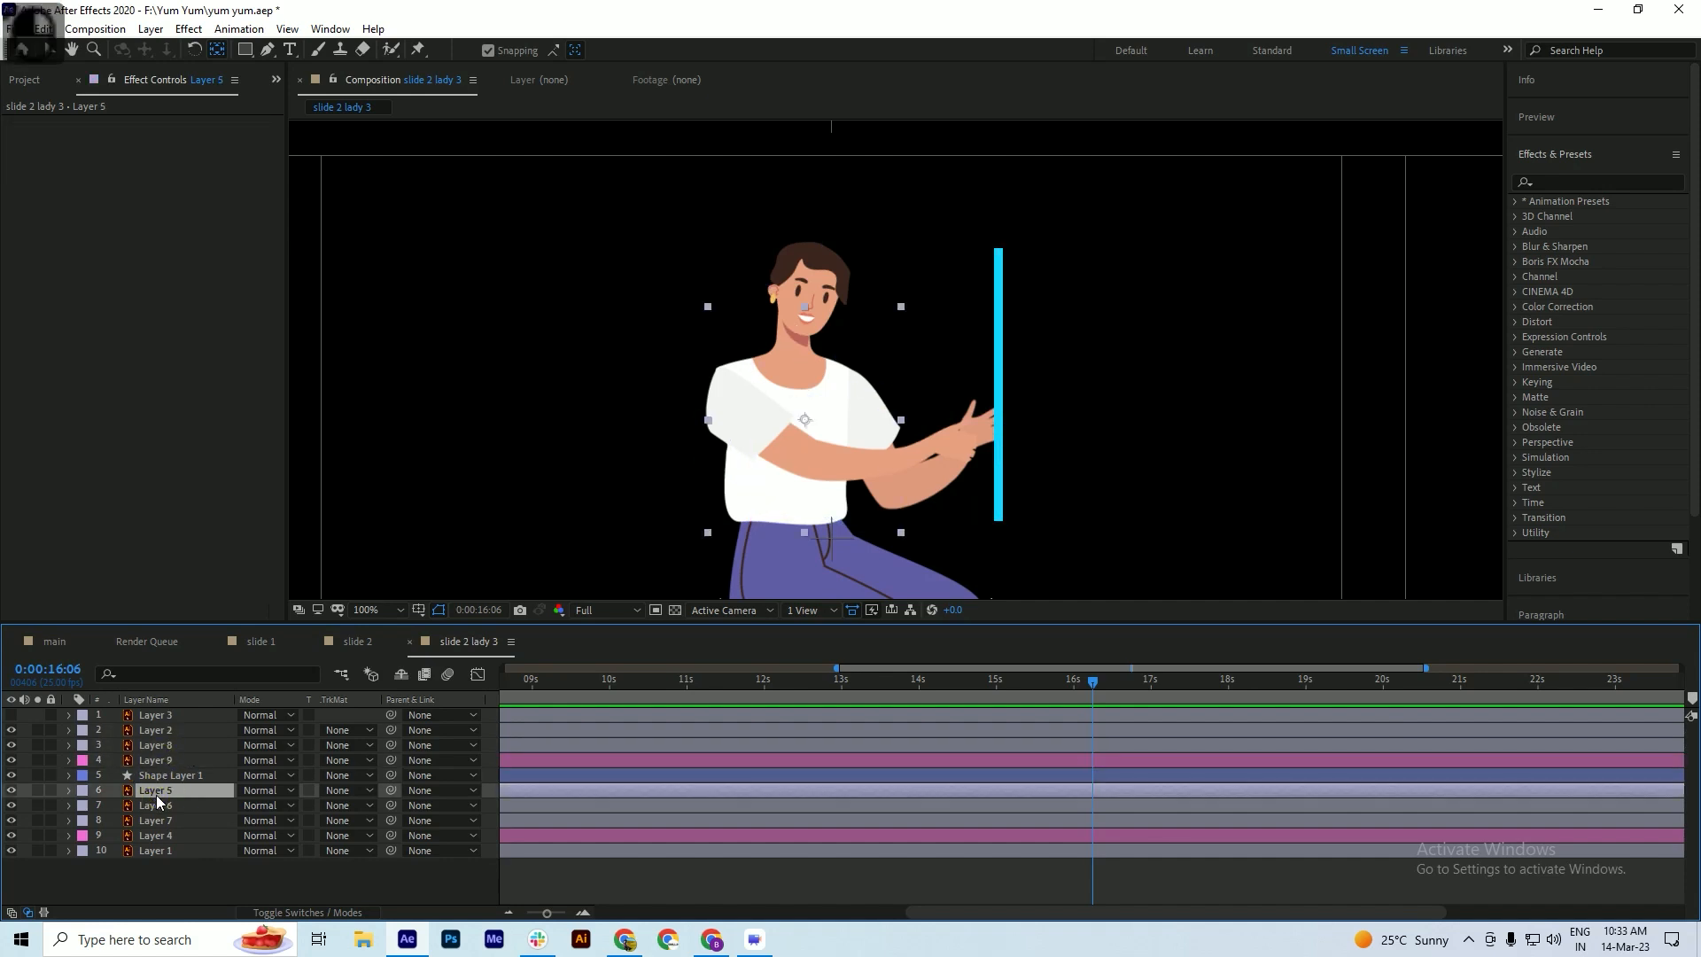
{"action": "left_click", "coordinate": [11, 790]}
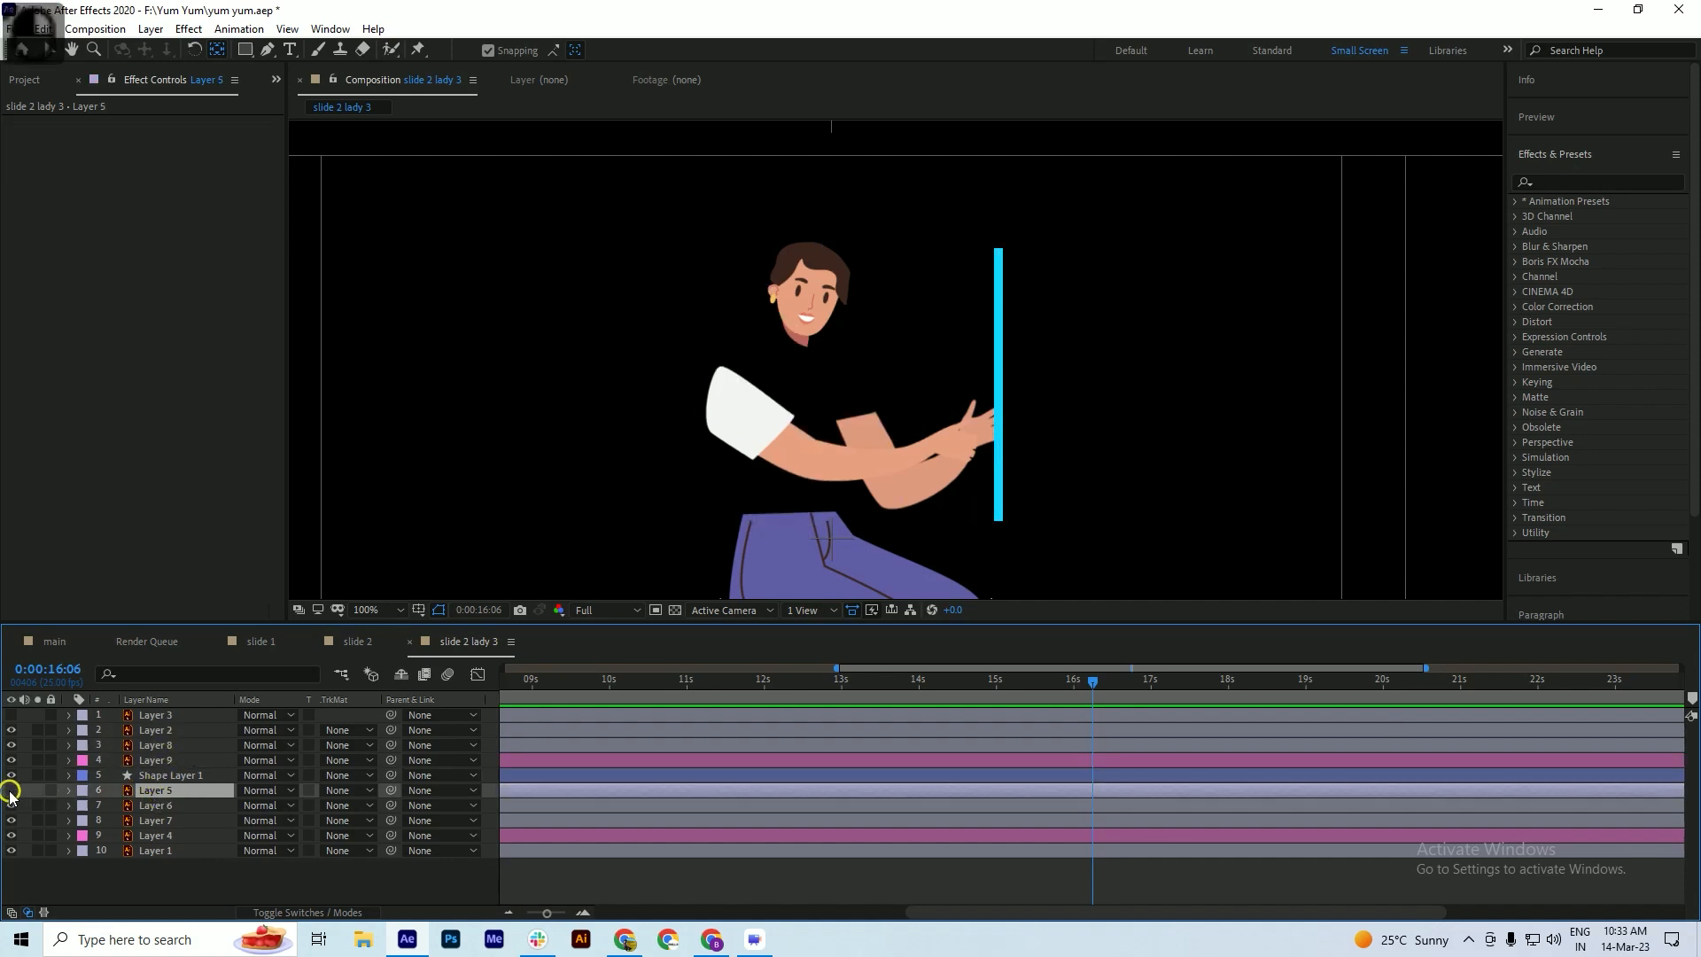
{"action": "left_click", "coordinate": [12, 790]}
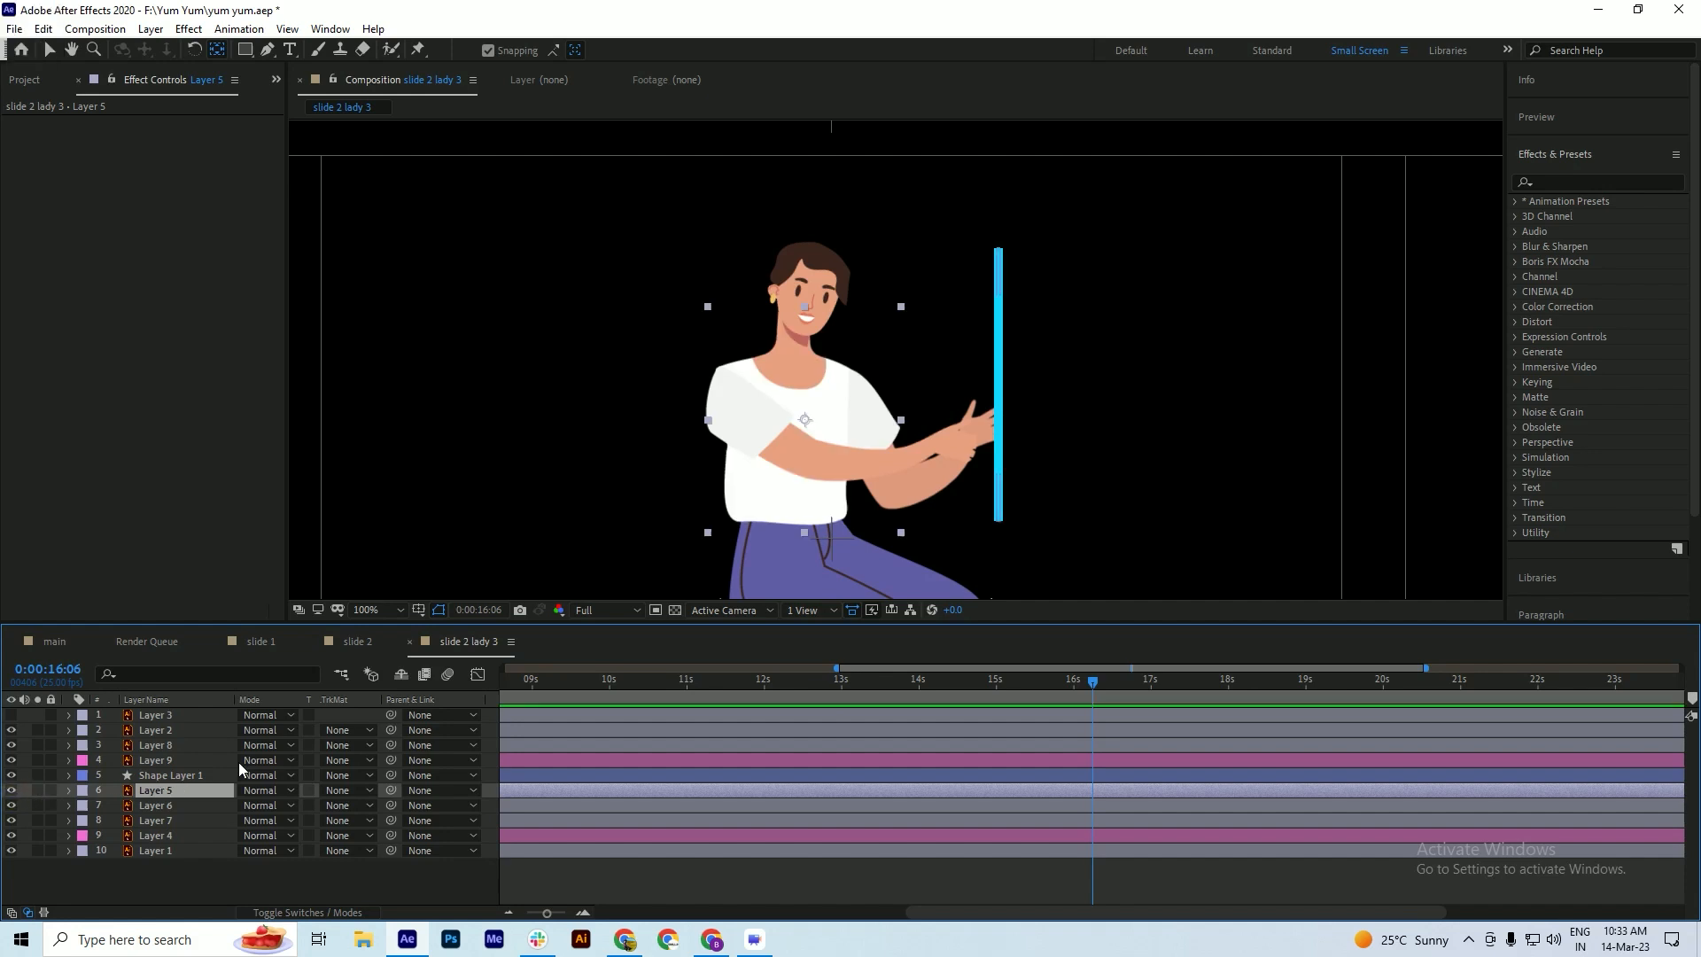
{"action": "left_click_drag", "start_coordinate": [805, 418], "coordinate": [787, 524]}
{"action": "key", "text": "ctrl+s"}
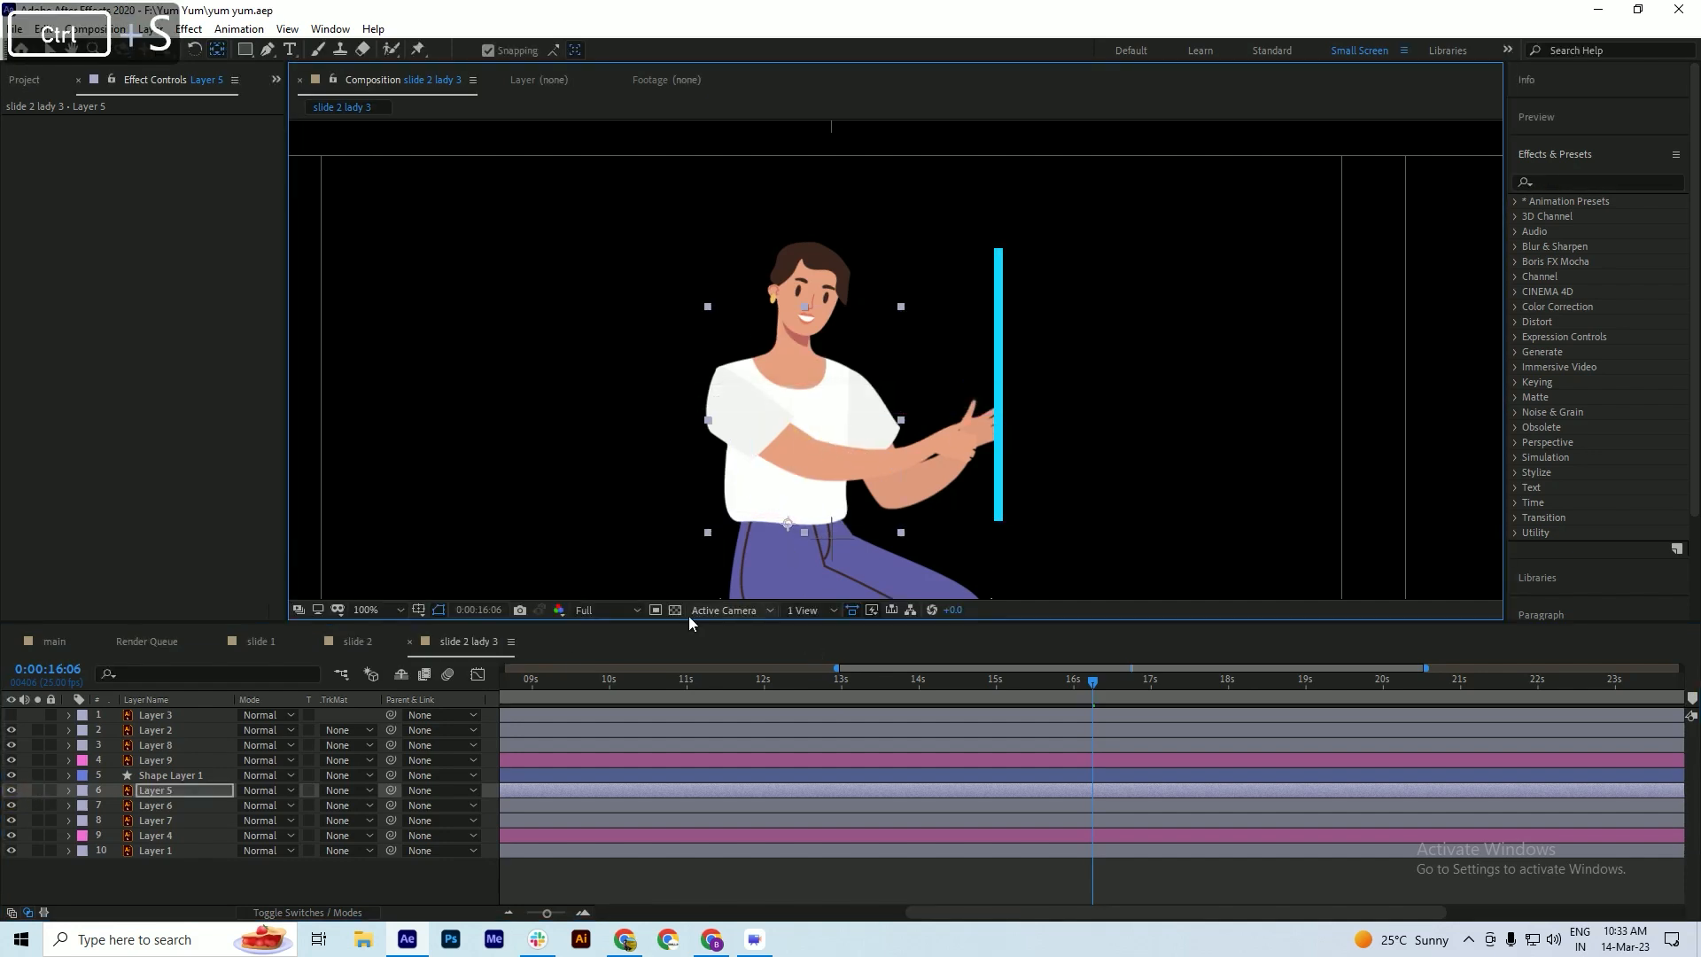
- Parent Layer 3, Layer 2, Layer 8 and Layer 9 to the torso, Layer 5
{"action": "left_click", "coordinate": [158, 715]}
{"action": "left_click", "coordinate": [156, 760], "text": "shift"}
{"action": "left_click_drag", "start_coordinate": [388, 746], "coordinate": [158, 790]}
- Send the two foot layers, Layer 6 and Layer 7, to the back of the layer stack, and save the project
{"action": "left_click", "coordinate": [157, 807]}
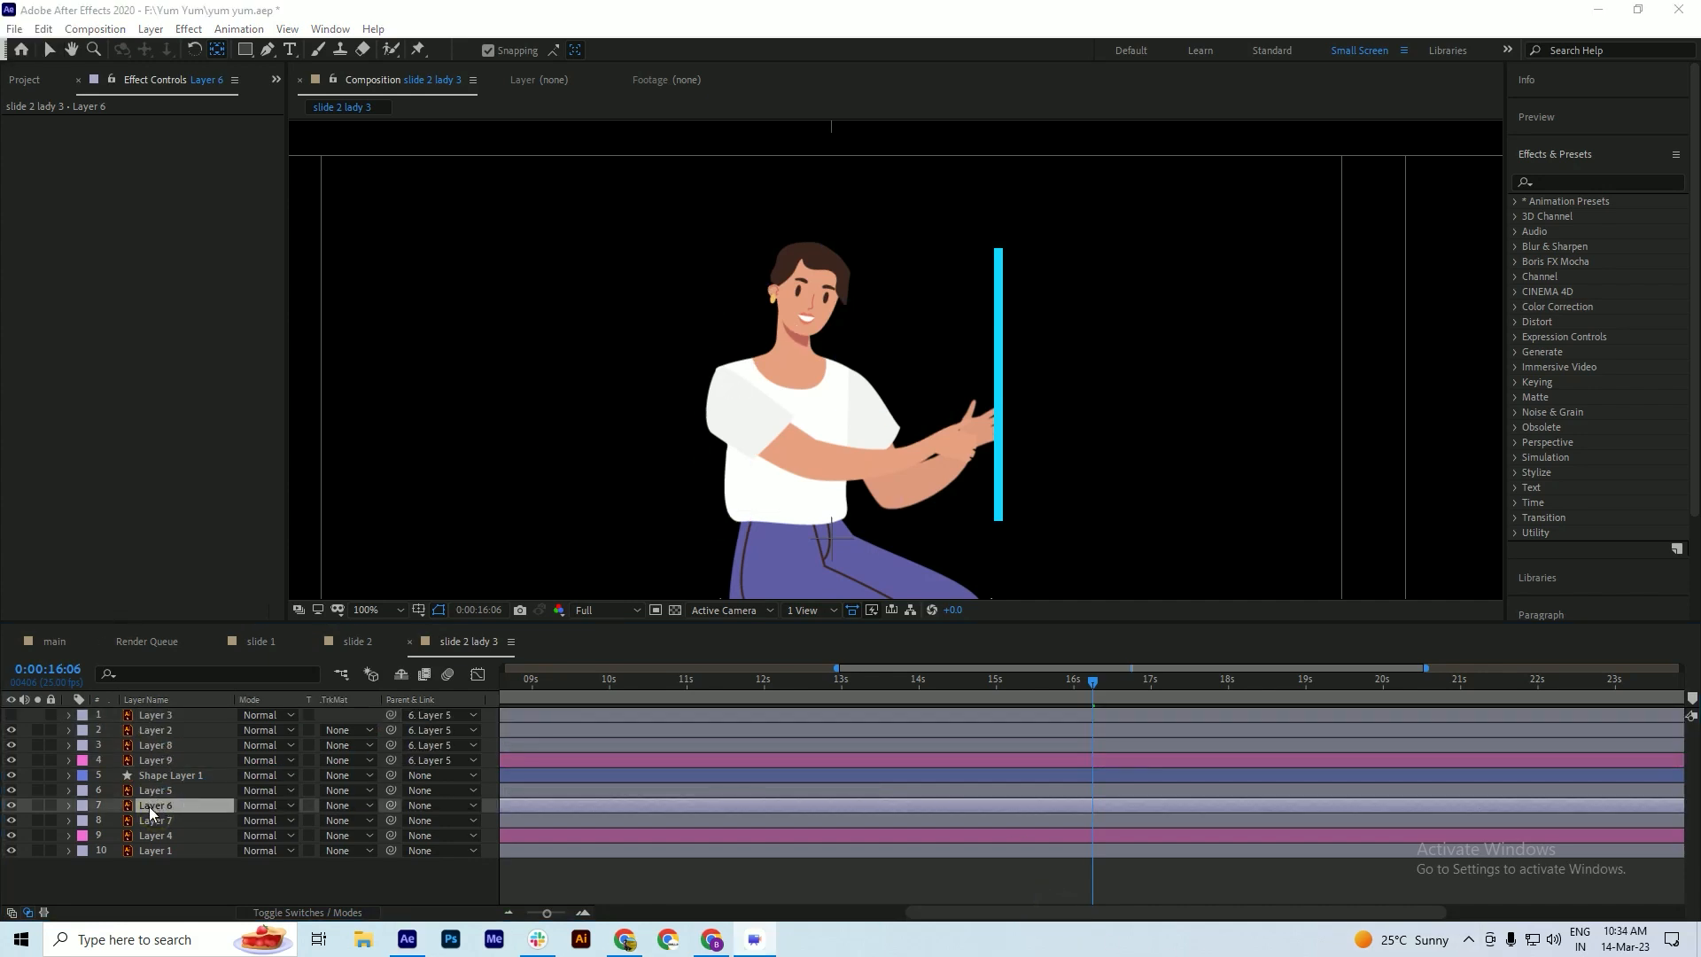
{"action": "left_click", "coordinate": [170, 791]}
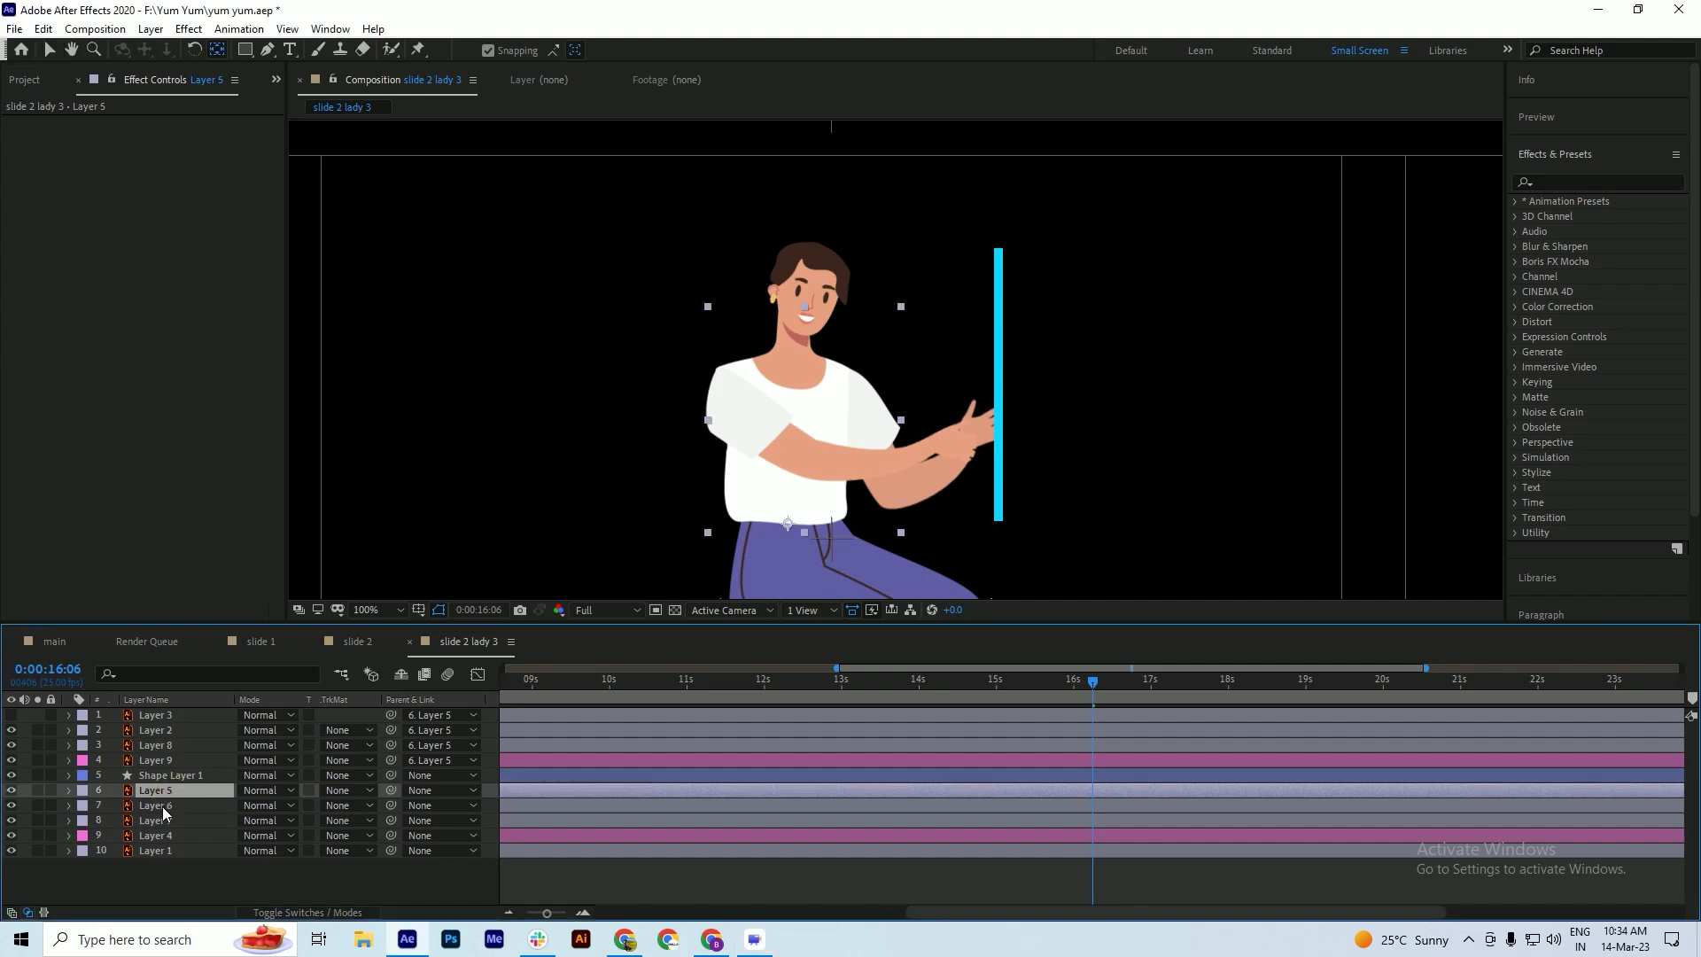
{"action": "left_click", "coordinate": [162, 806]}
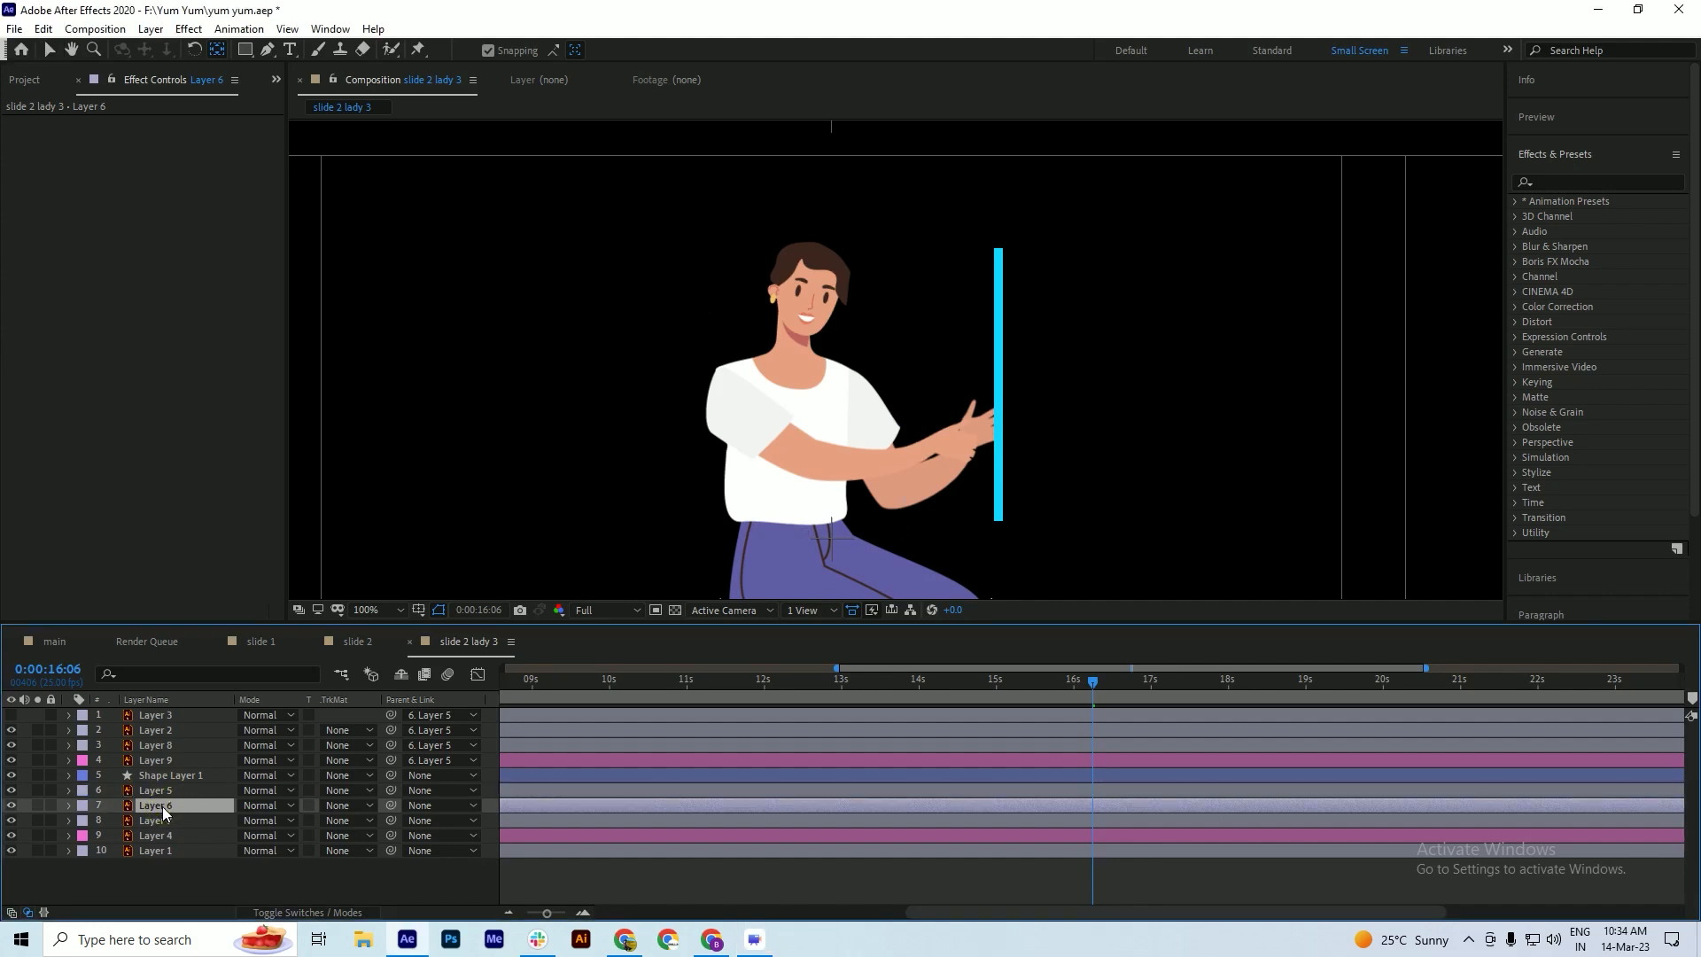
{"action": "scroll", "coordinate": [843, 260], "scroll_direction": "down", "scroll_amount": 2}
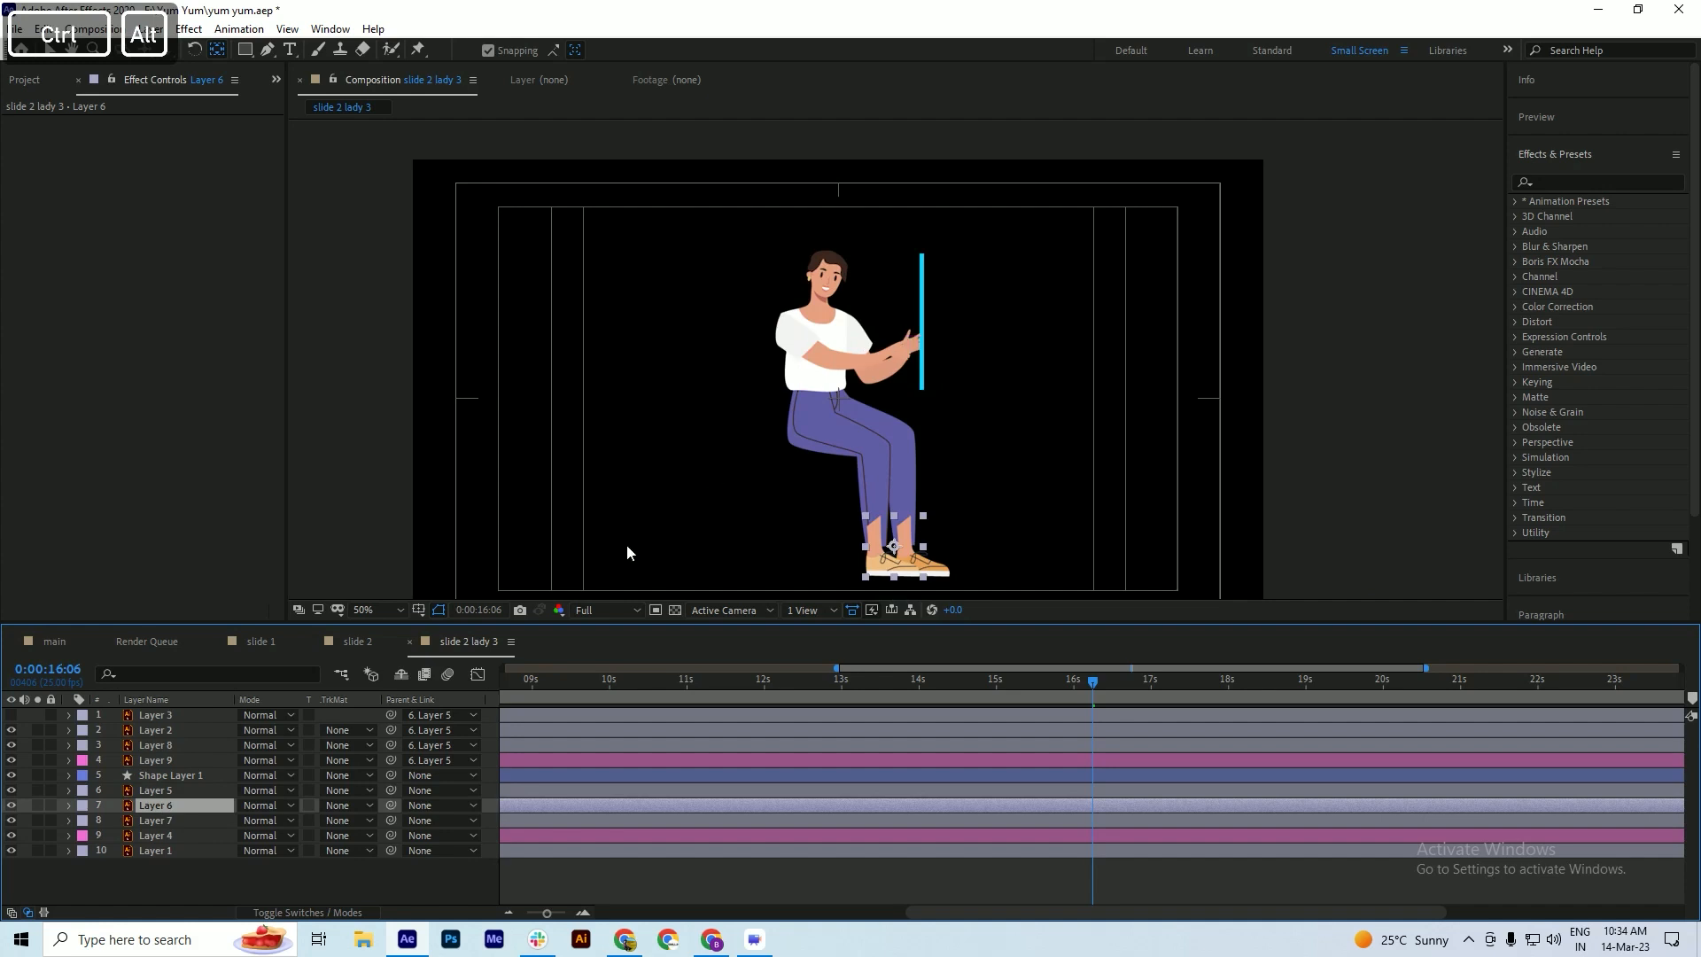
{"action": "left_click", "coordinate": [157, 820]}
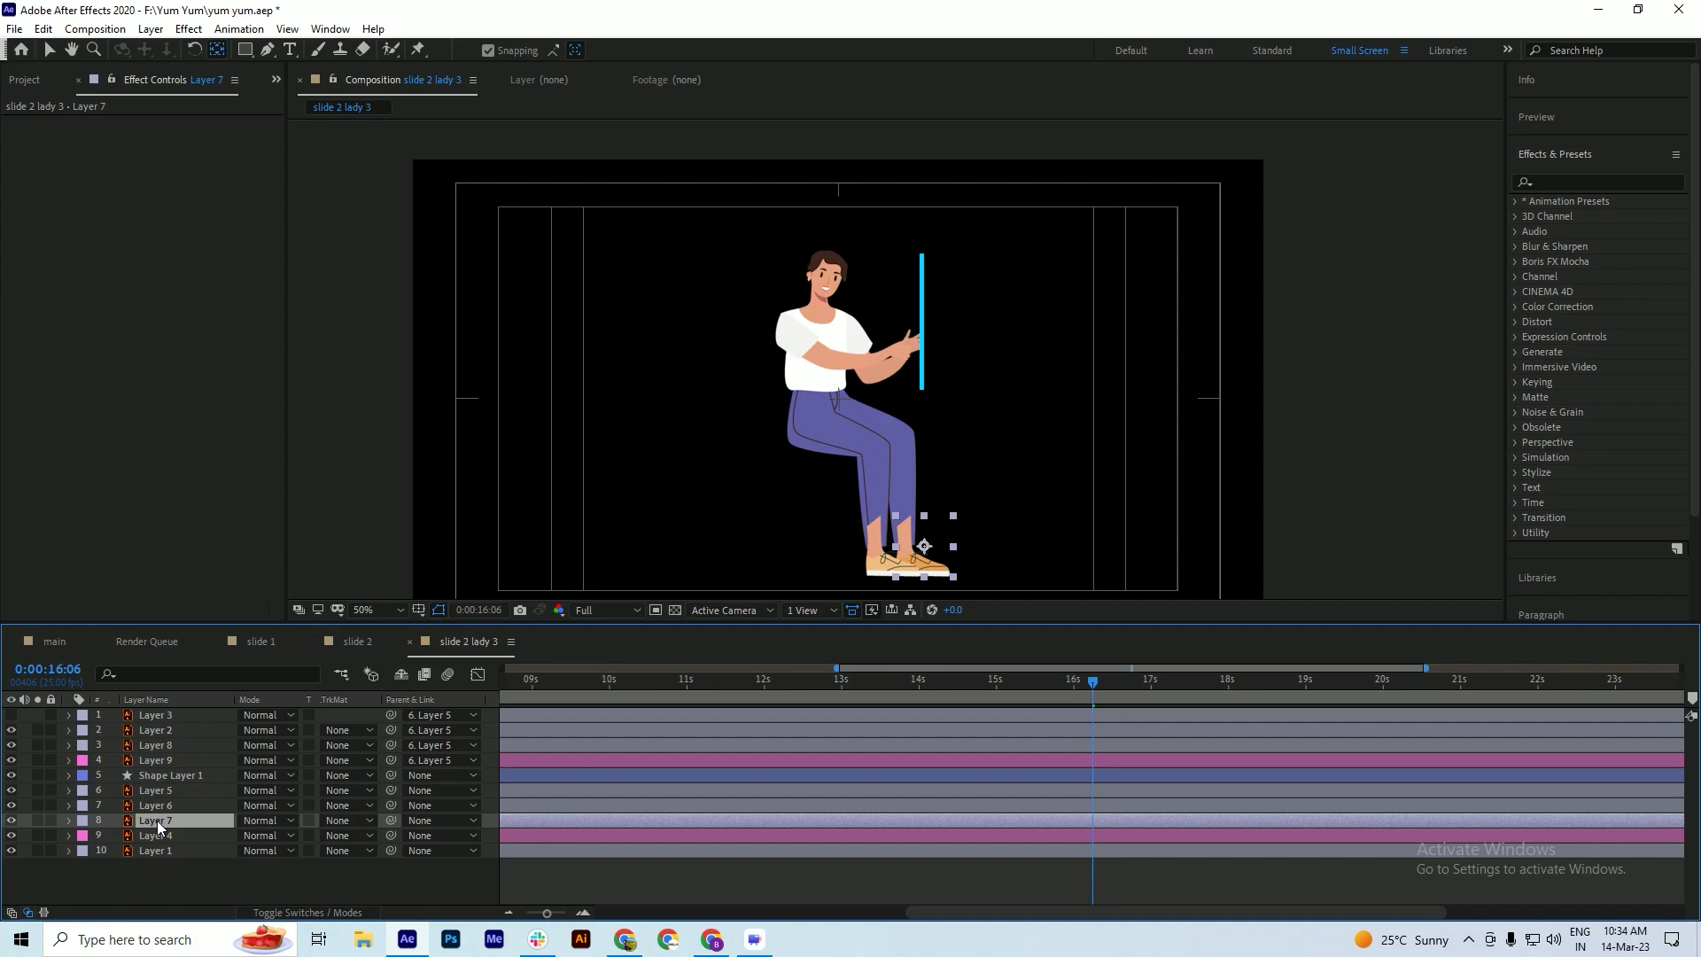
{"action": "left_click", "coordinate": [151, 805], "text": "shift"}
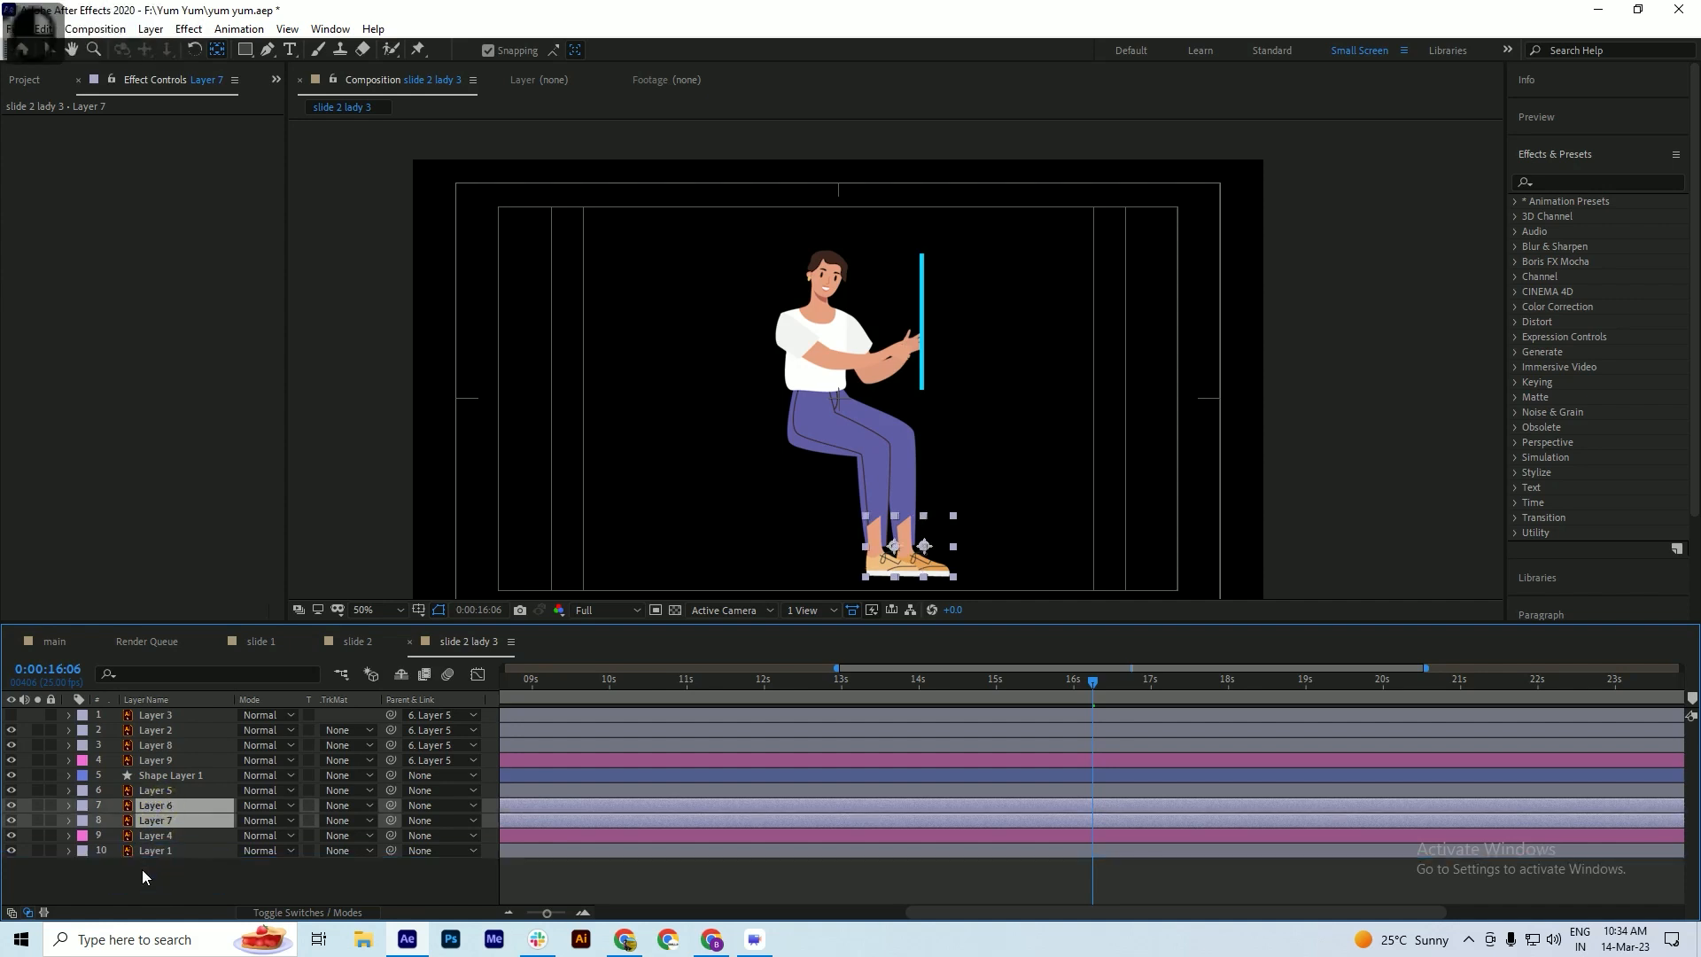
{"action": "key", "text": "ctrl+shift+bracketleft"}
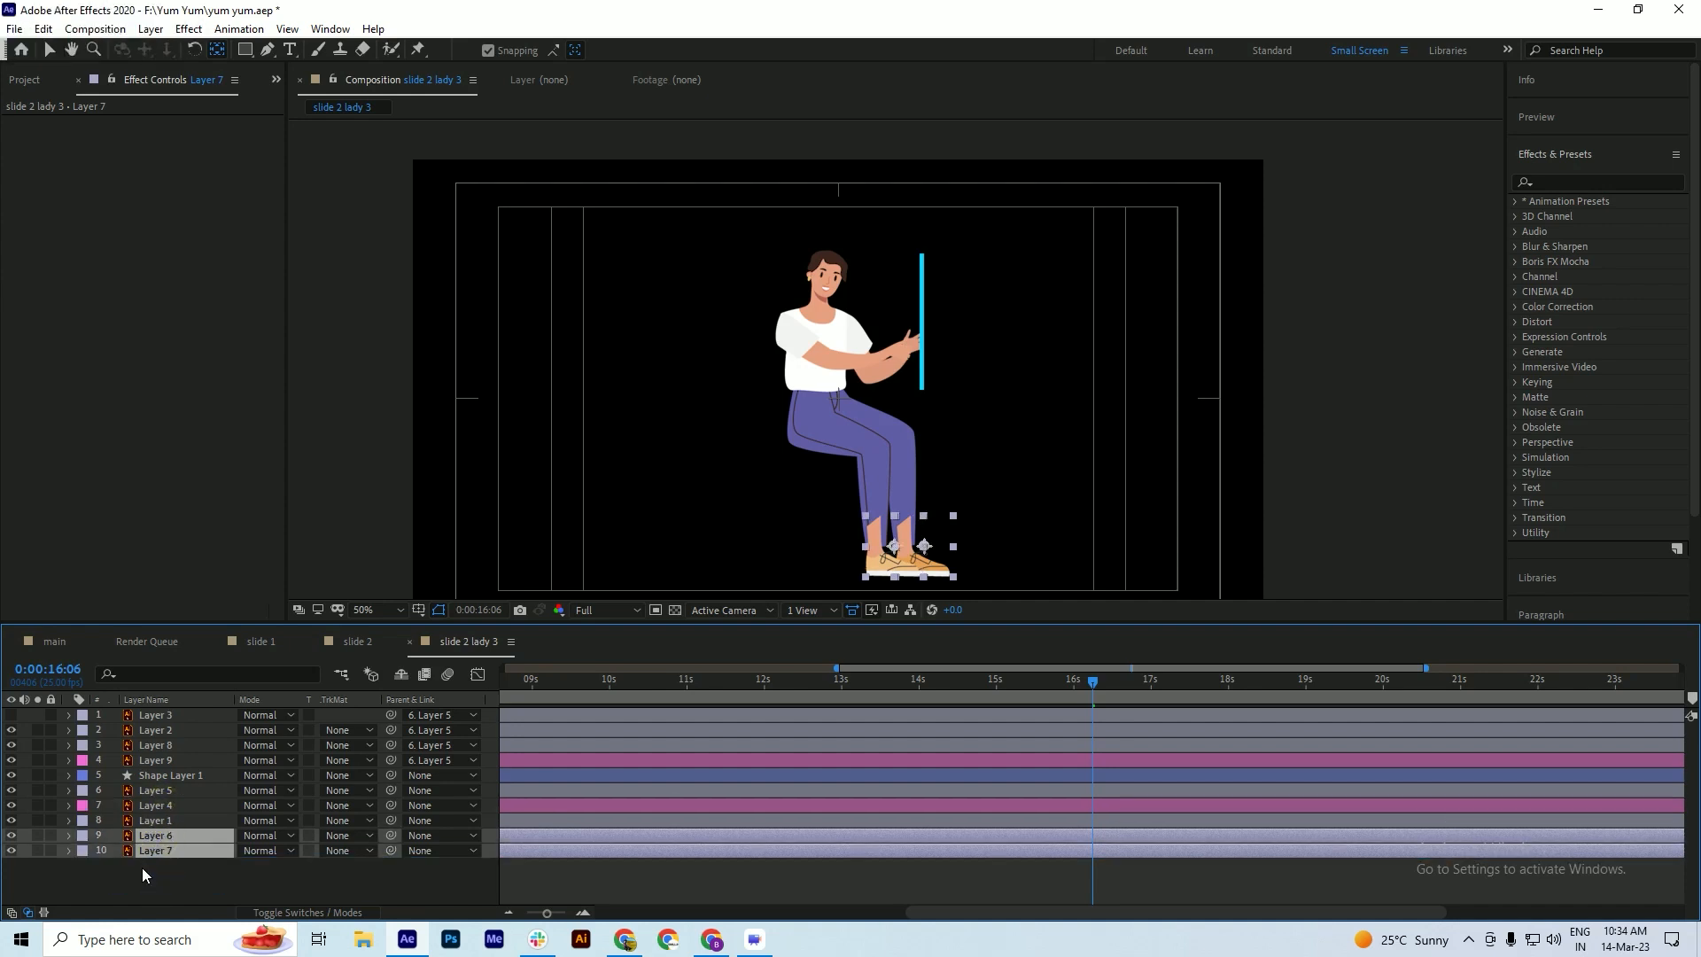
{"action": "key", "text": "ctrl+s"}
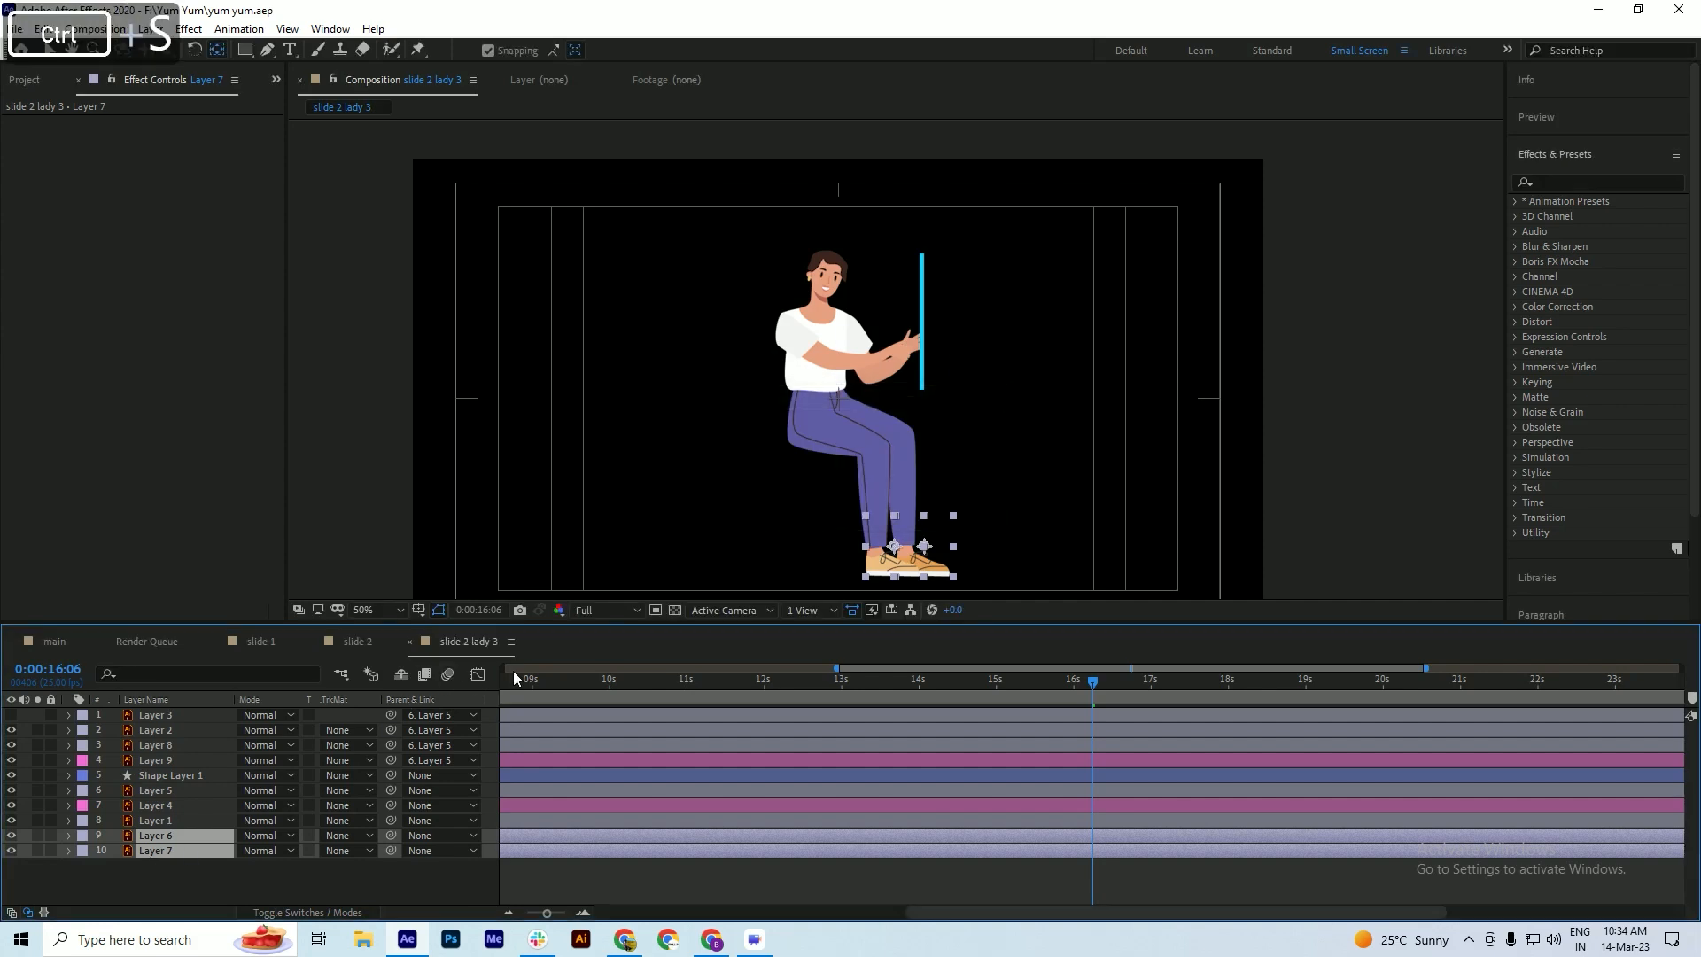
{"action": "key", "text": "ctrl+alt+Left"}
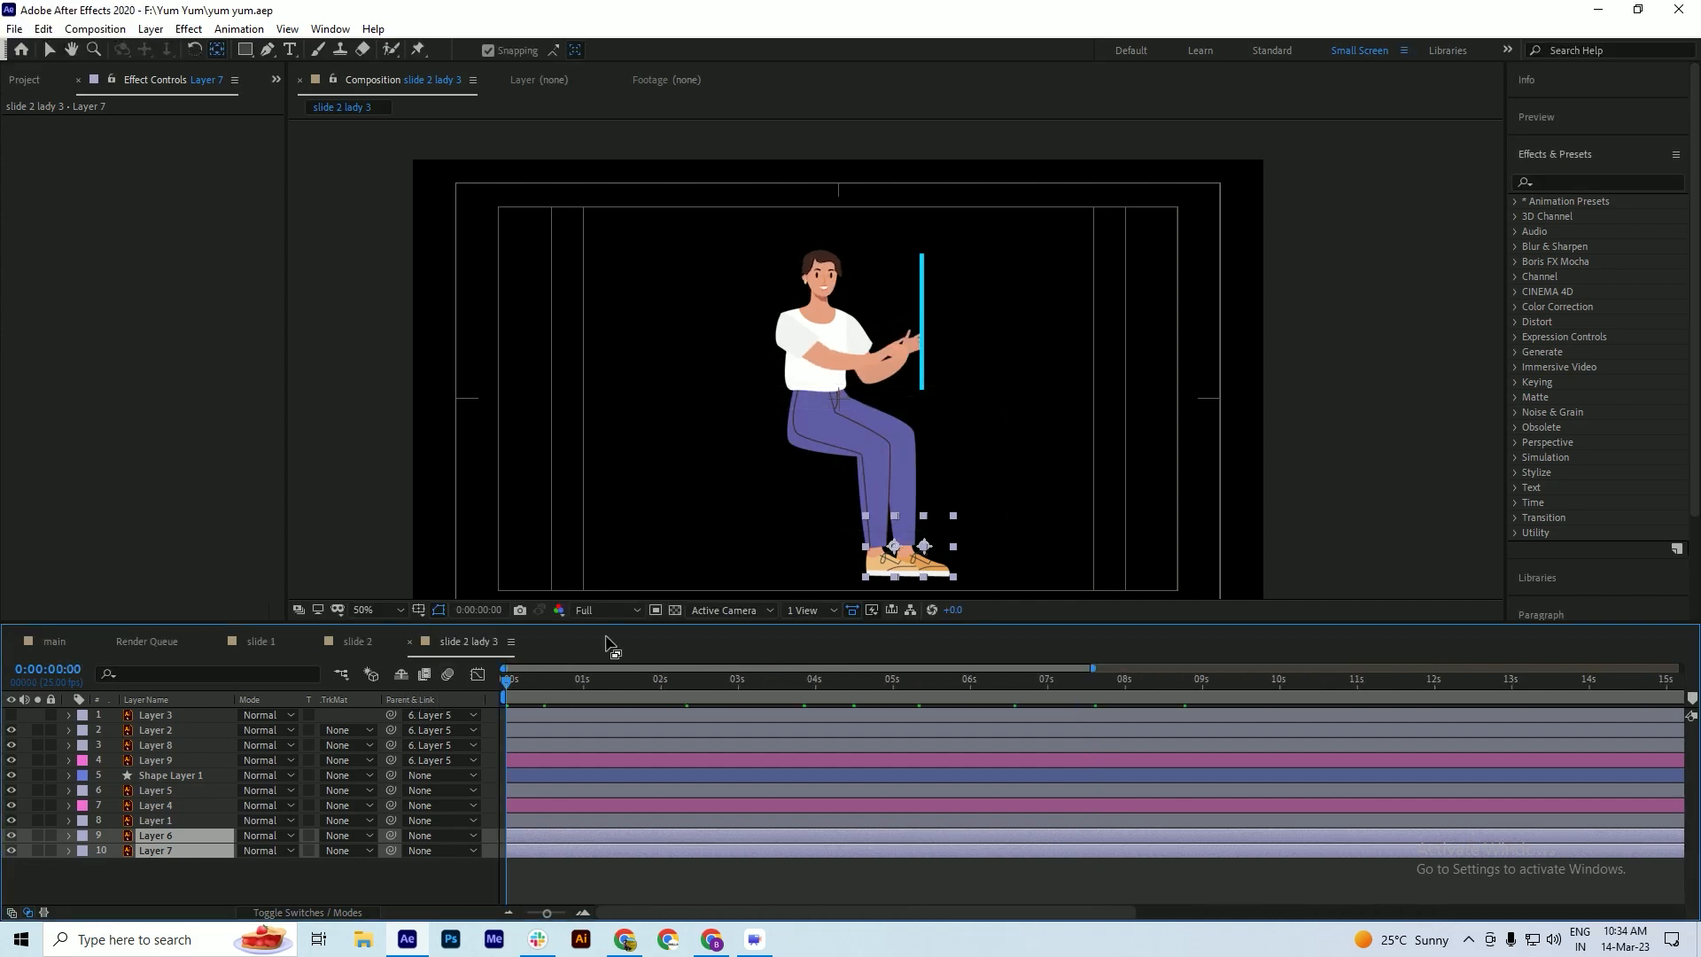
{"action": "key", "text": "ctrl+s"}
- Parent the rear arm, Layer 4, to the torso, Layer 5, and save the project
{"action": "left_click", "coordinate": [159, 791]}
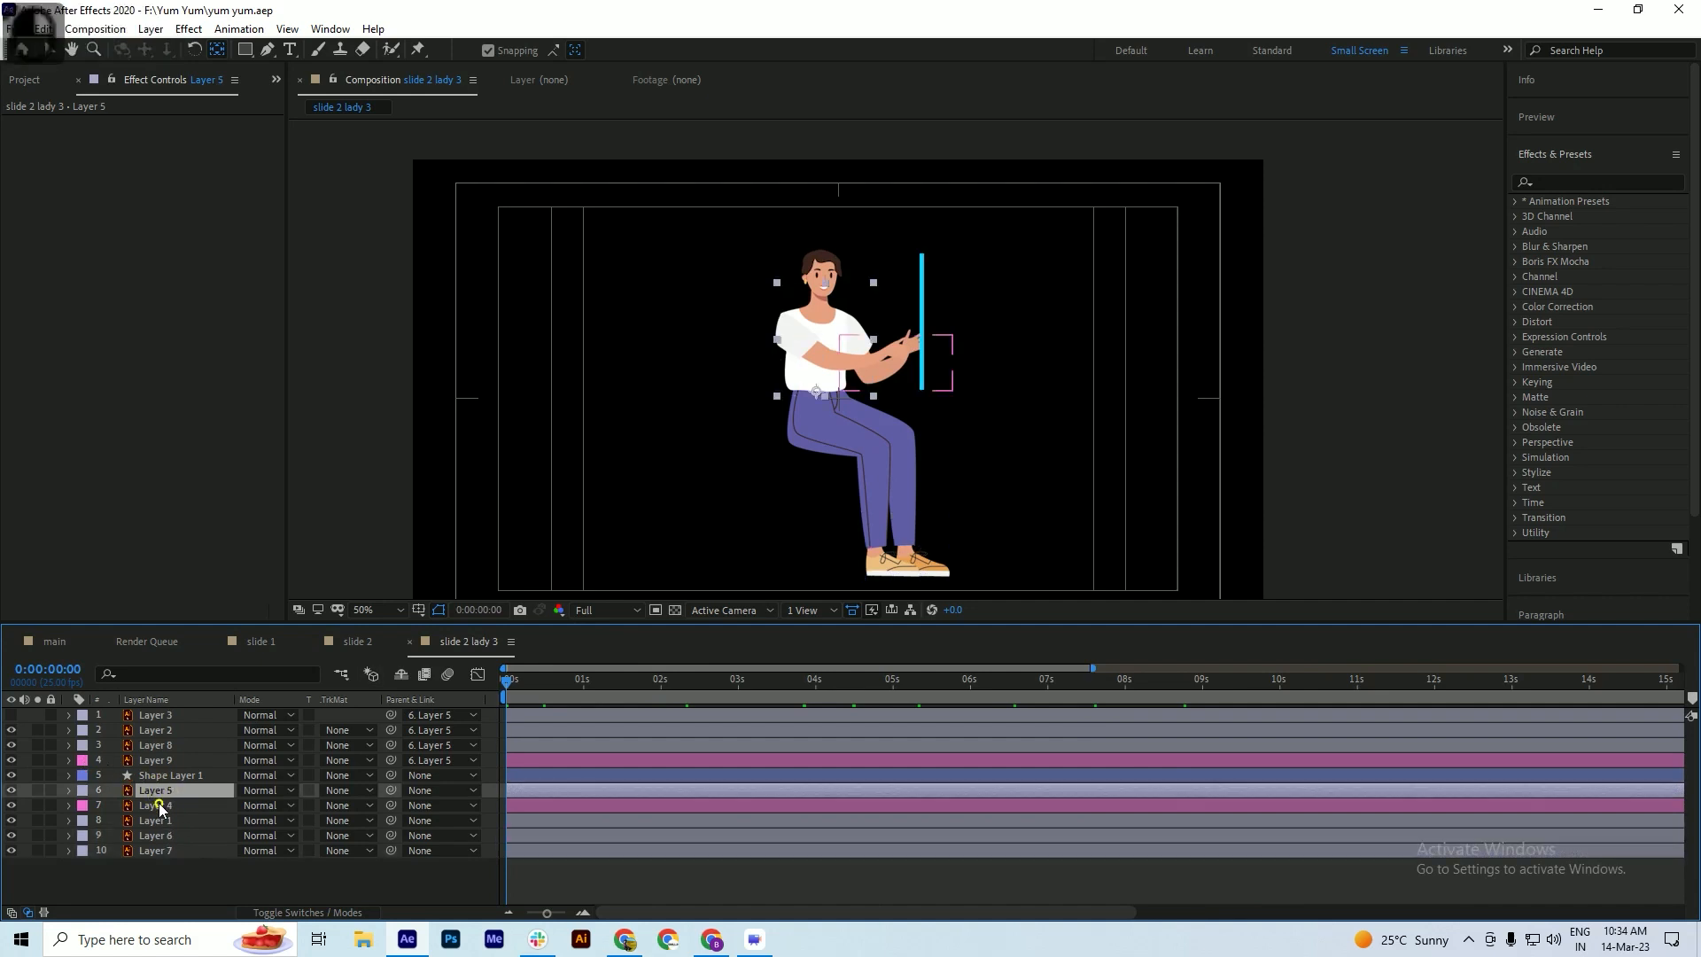
{"action": "left_click", "coordinate": [158, 803]}
{"action": "left_click", "coordinate": [156, 821]}
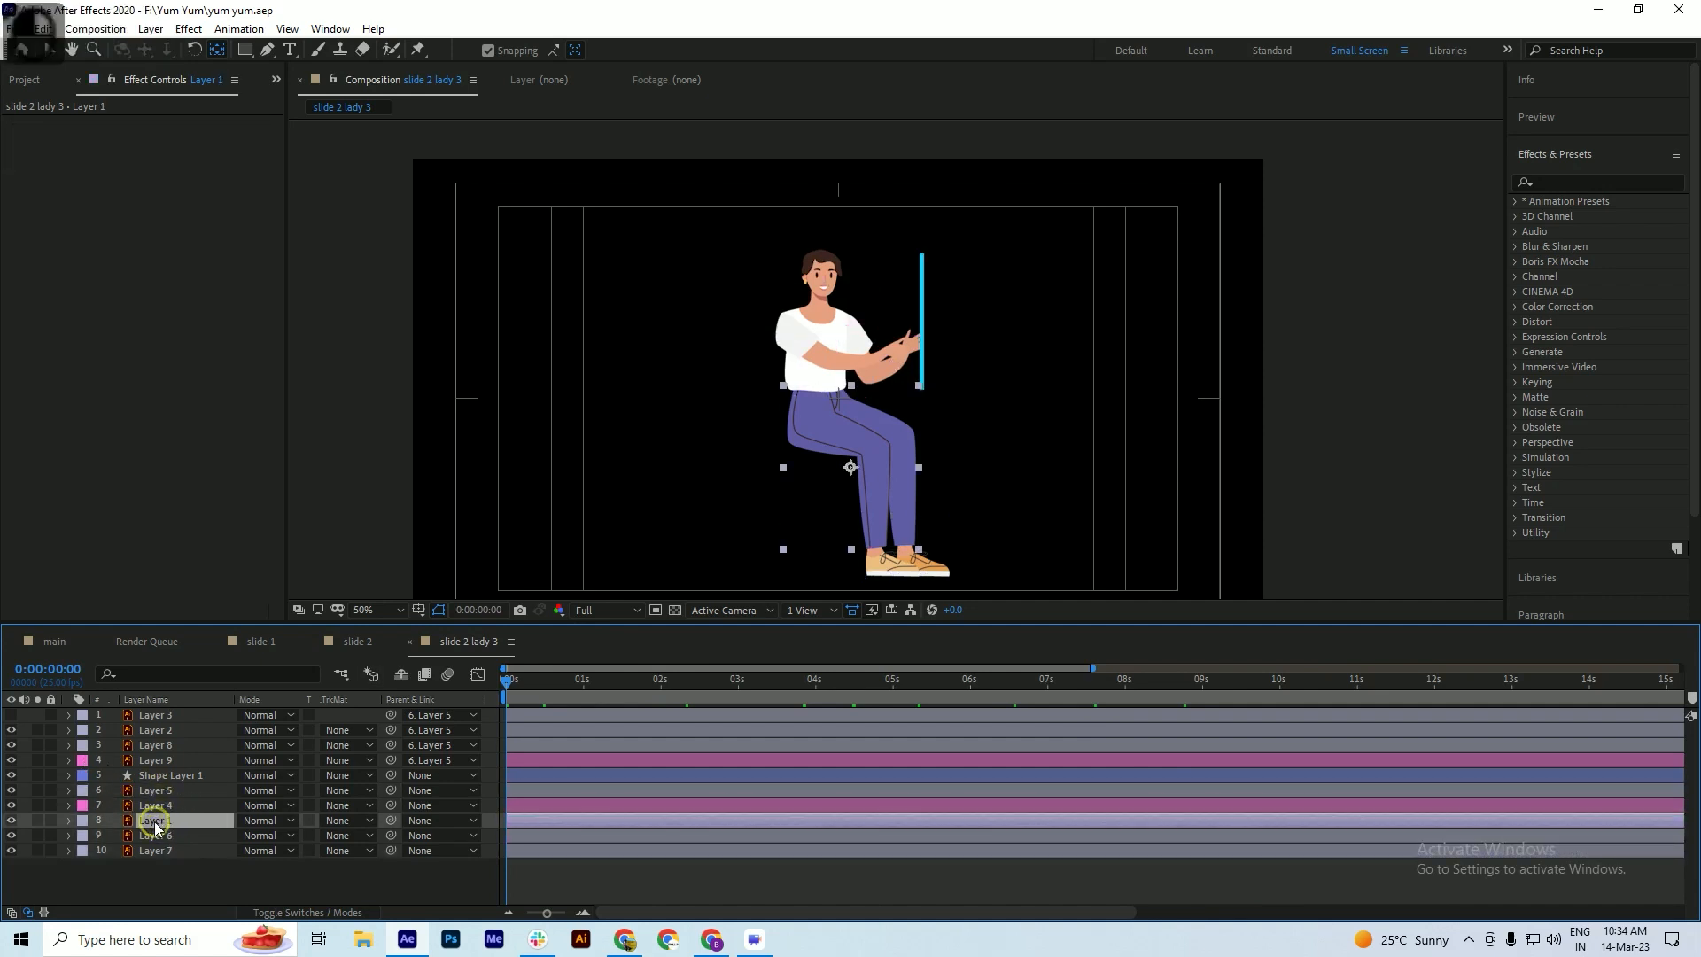
{"action": "left_click", "coordinate": [158, 804]}
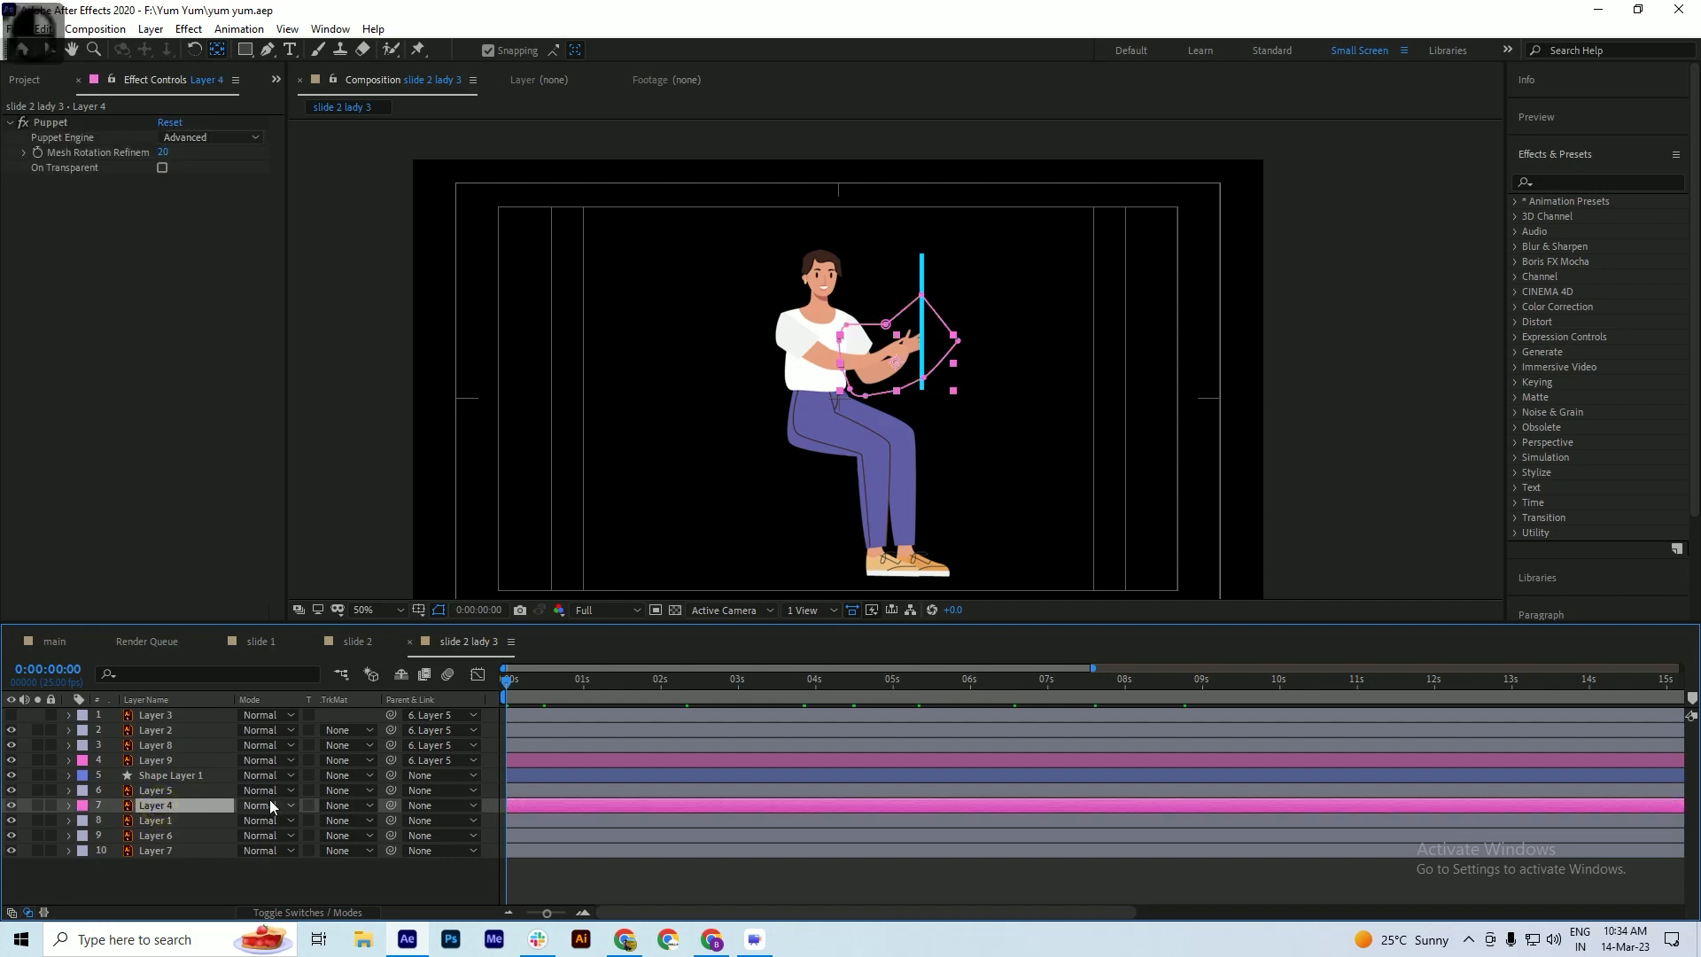
{"action": "left_click_drag", "start_coordinate": [383, 805], "coordinate": [147, 789]}
{"action": "key", "text": "ctrl+s"}
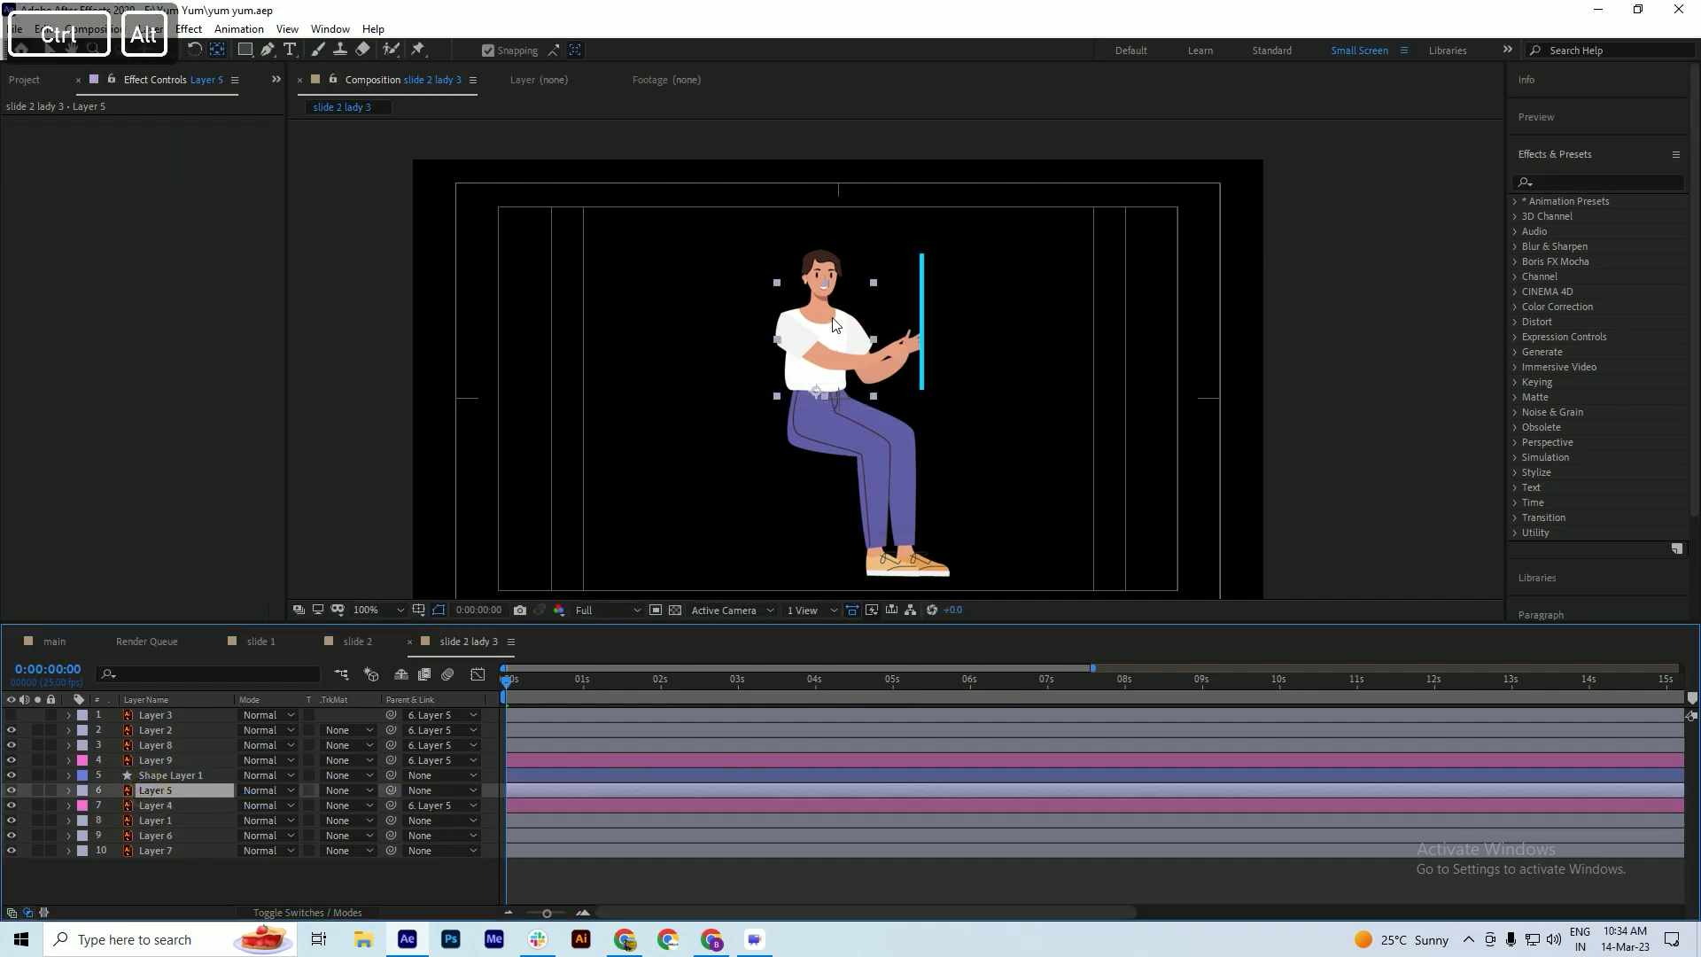
- Keyframe Layer 5's Rotation at 0° at 0:00:00:00 and -4.6° at 0:00:00:11
{"action": "scroll", "coordinate": [833, 323], "scroll_direction": "up", "scroll_amount": 2}
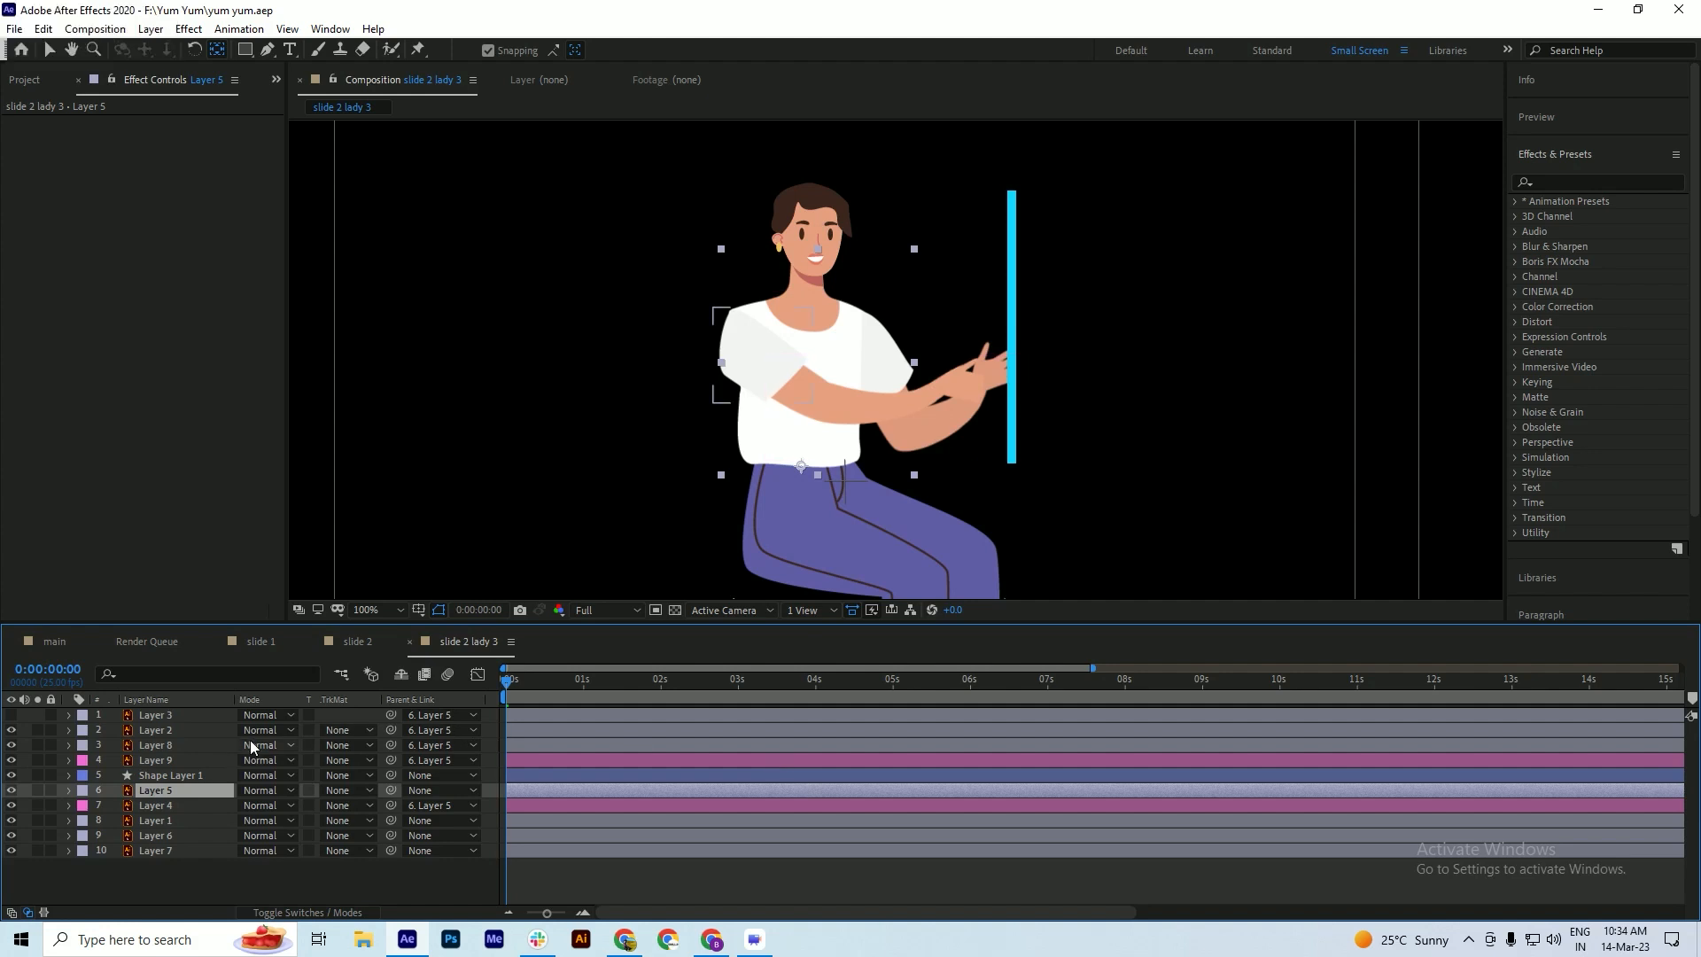
{"action": "key", "text": "r"}
{"action": "left_click", "coordinate": [113, 805]}
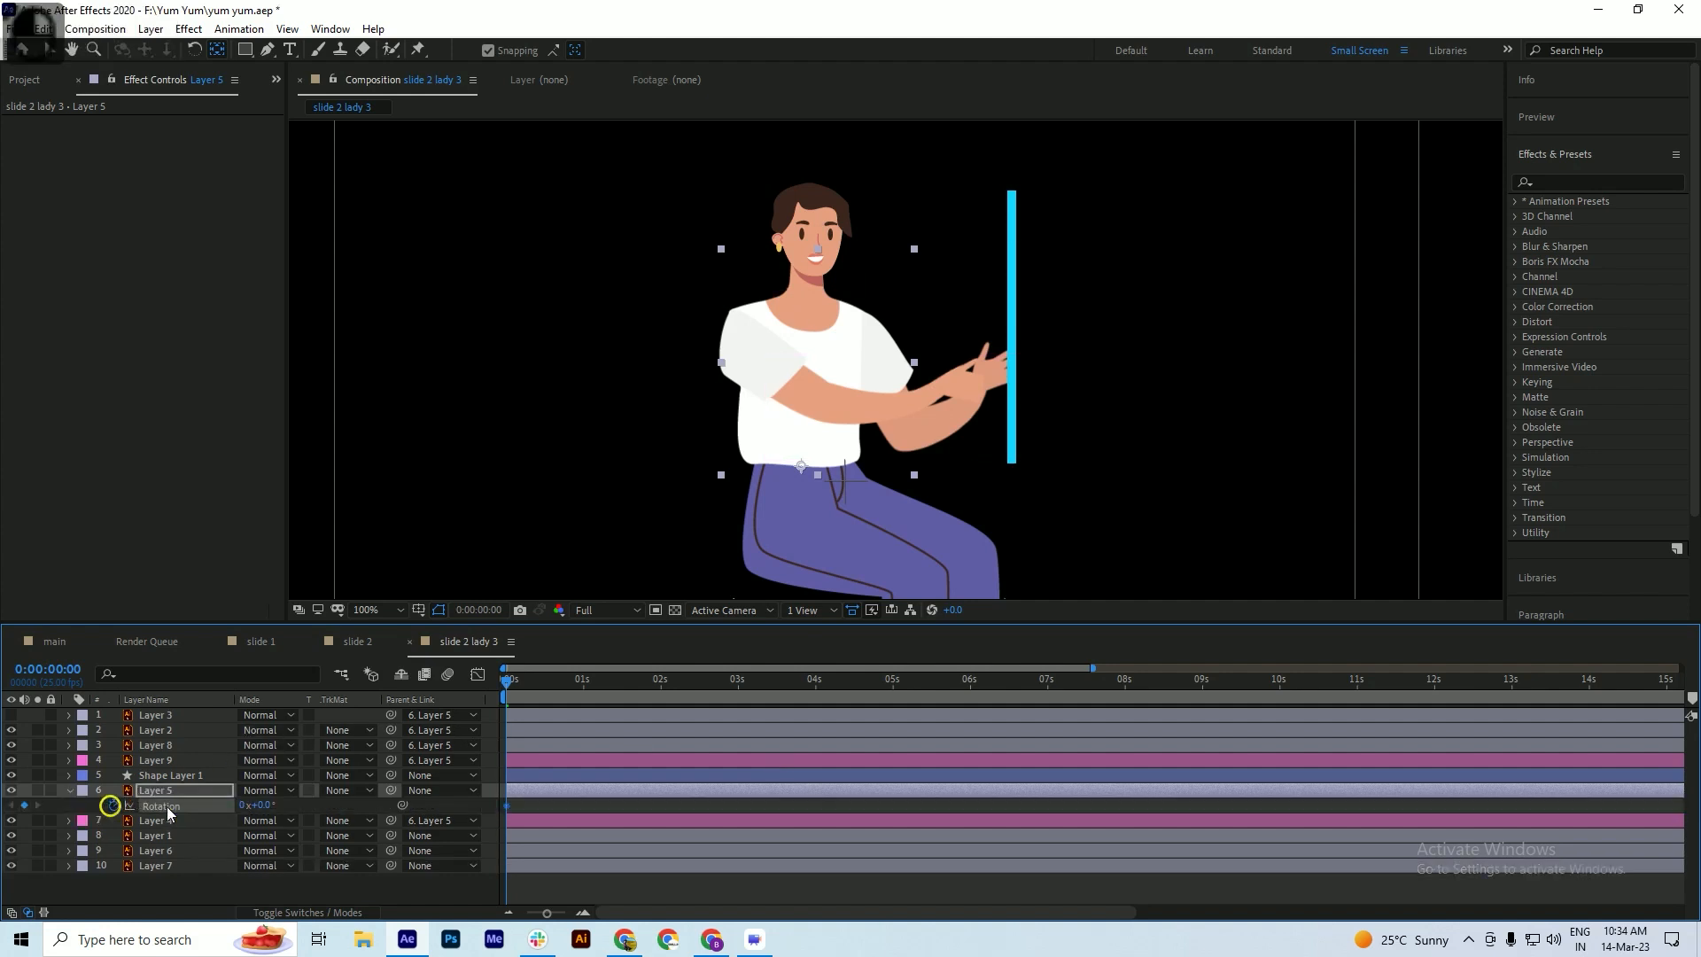
{"action": "left_click", "coordinate": [526, 683]}
{"action": "left_click_drag", "start_coordinate": [527, 689], "coordinate": [538, 694]}
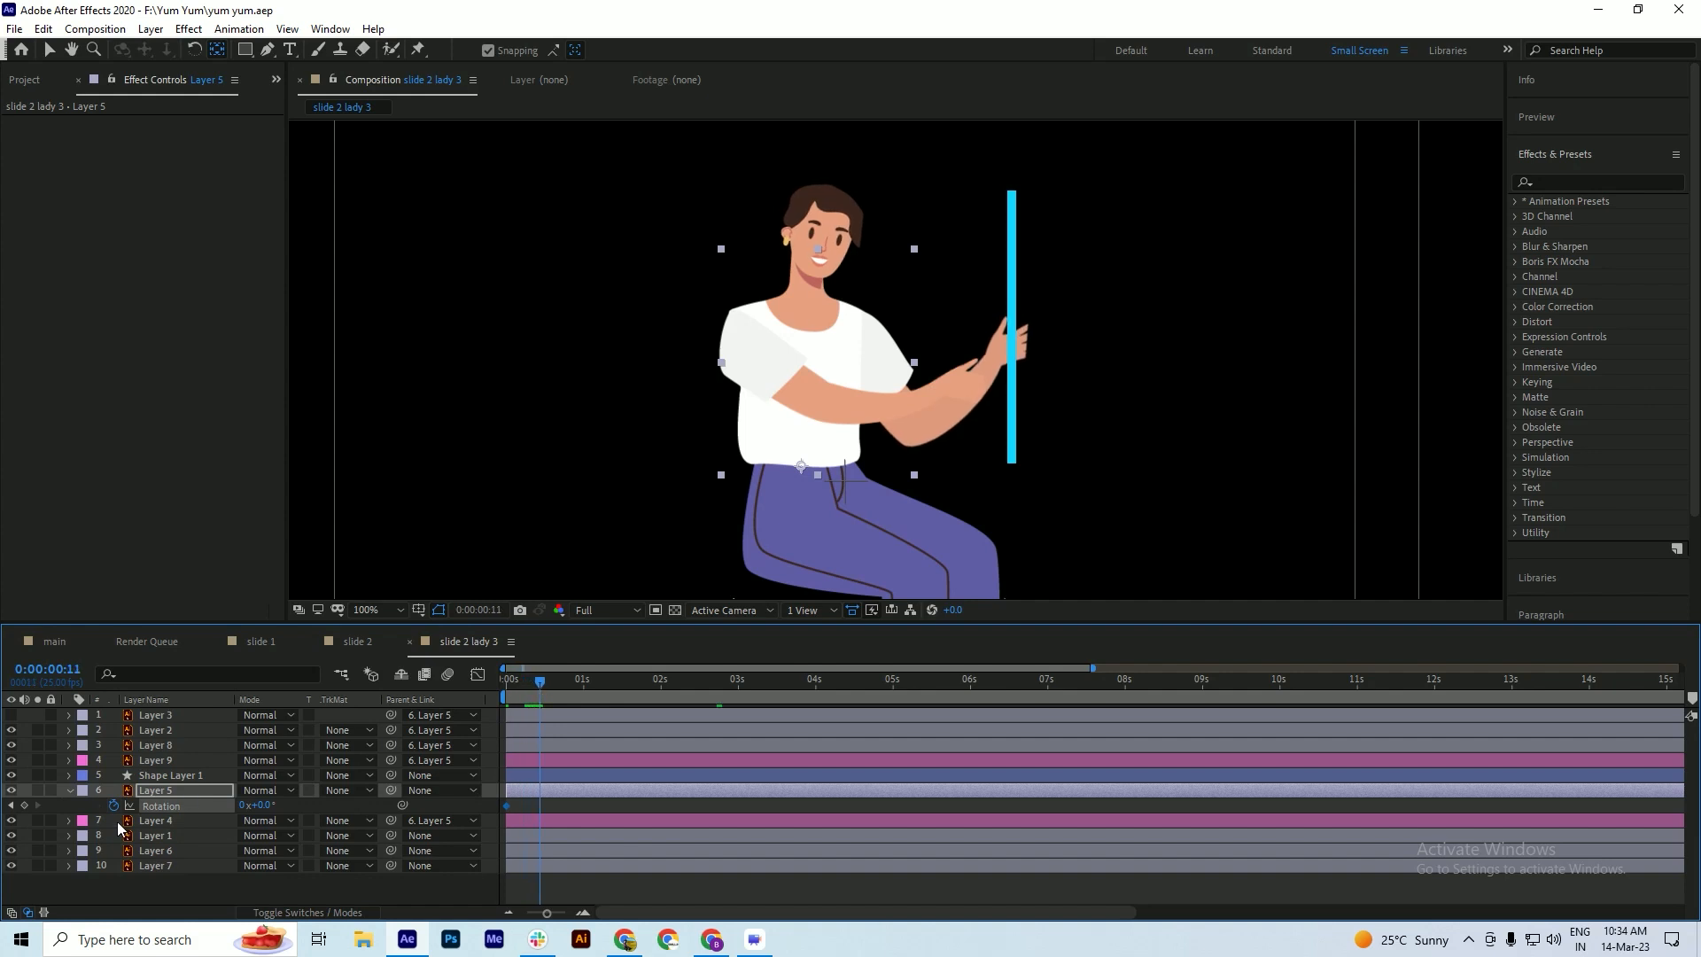
{"action": "left_click_drag", "start_coordinate": [263, 806], "coordinate": [234, 812]}
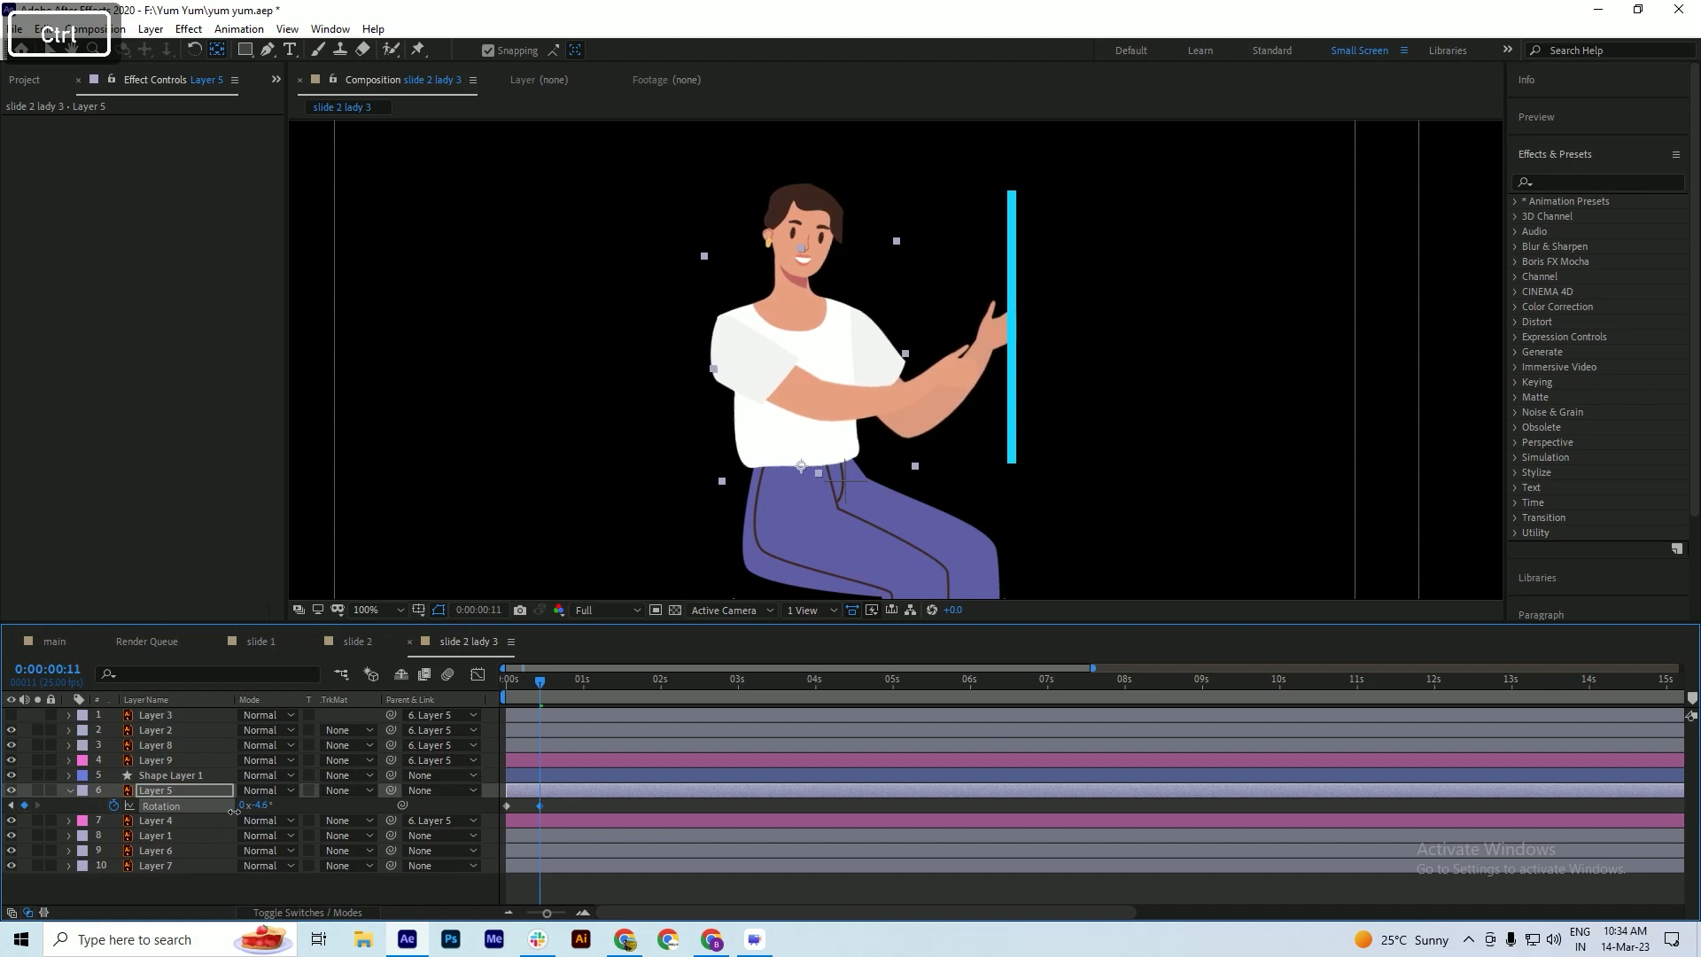
- Preview the torso rotation, then paste a copy of Layer 5's two Rotation keyframes starting at 0:00:00:23
{"action": "left_click_drag", "start_coordinate": [538, 679], "coordinate": [507, 680]}
{"action": "key", "text": "space"}
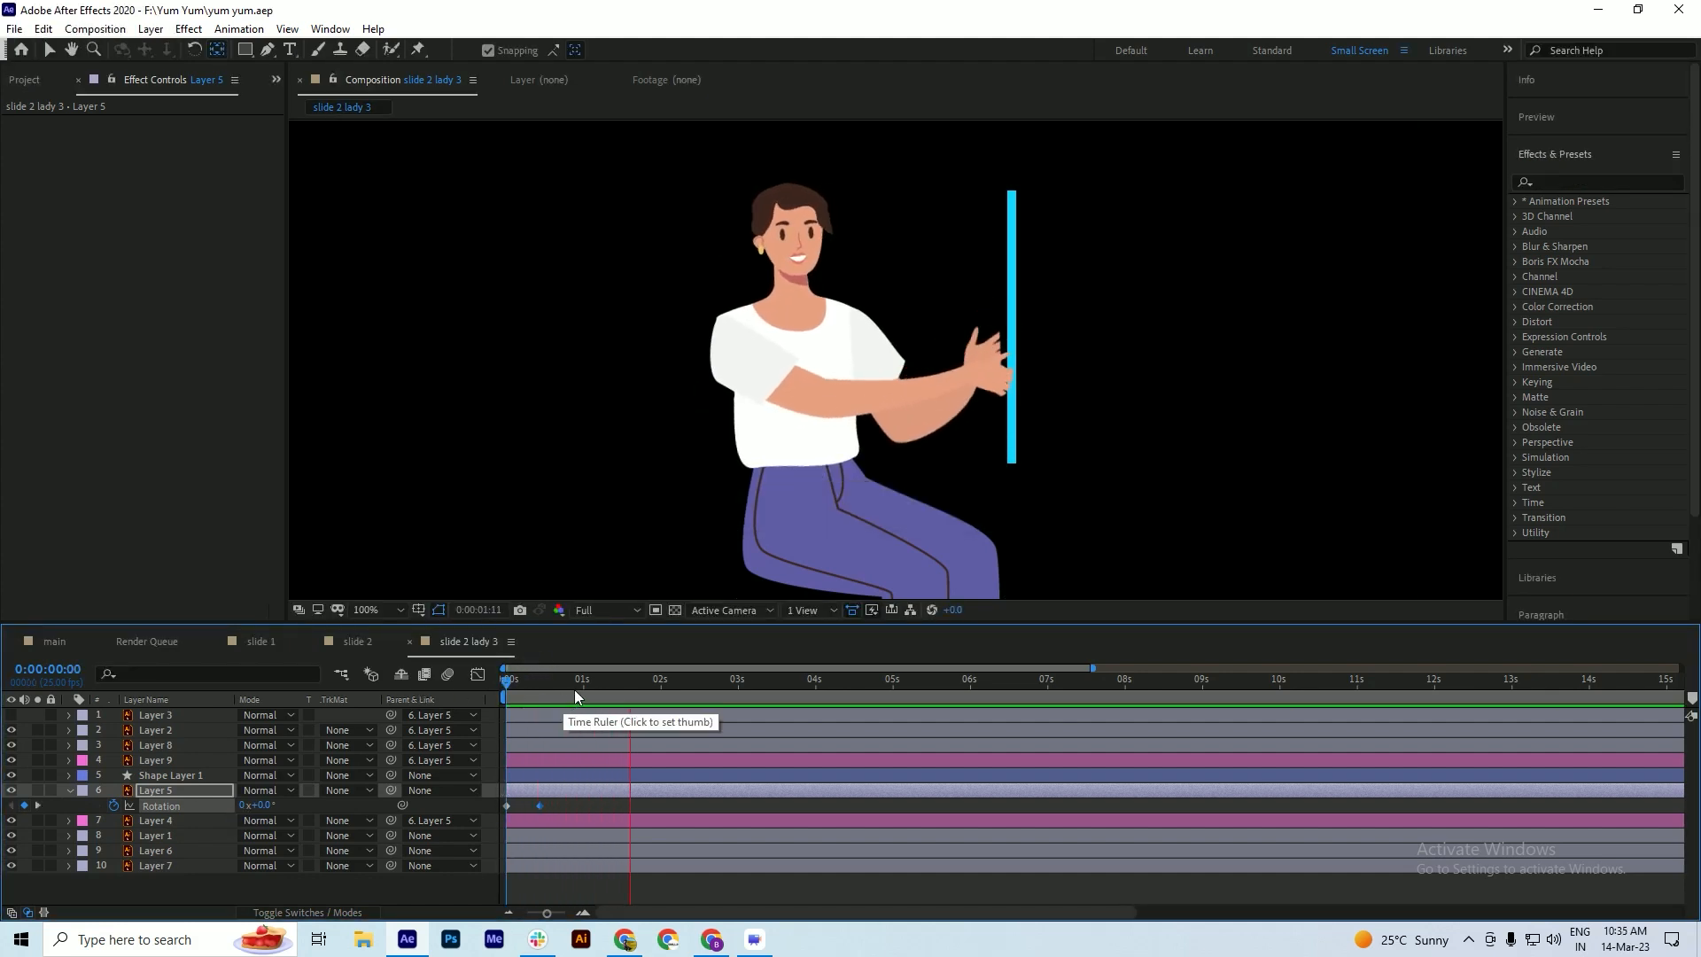
{"action": "key", "text": "space"}
{"action": "left_click_drag", "start_coordinate": [540, 681], "coordinate": [577, 725]}
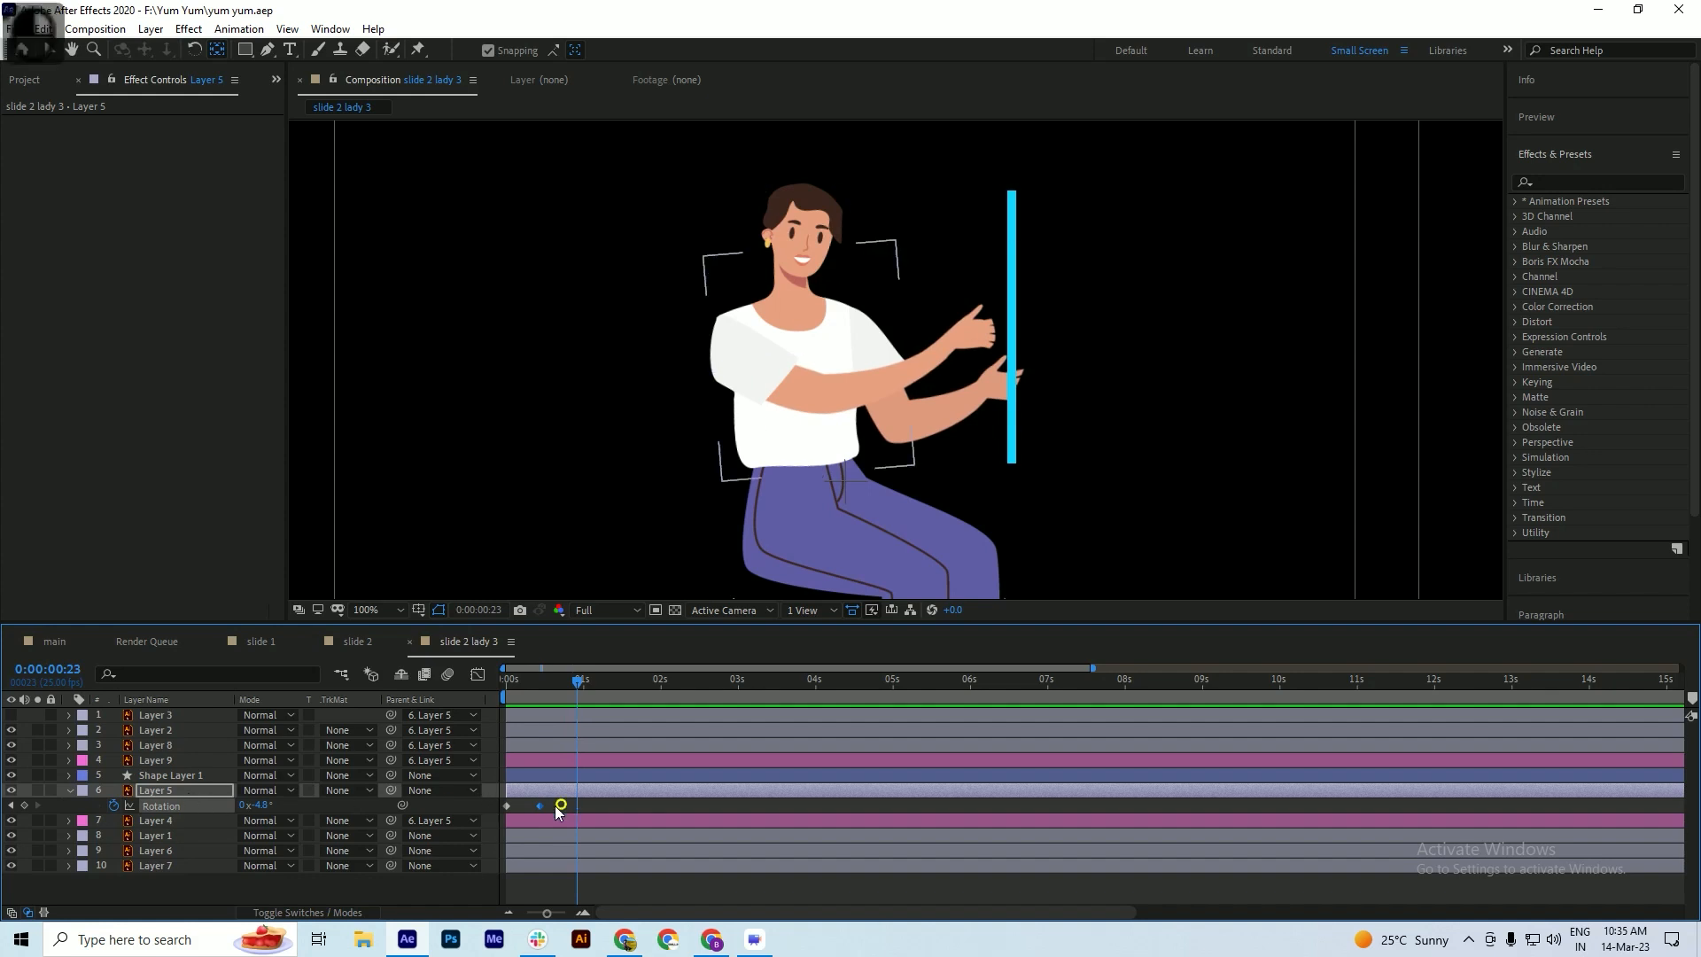
{"action": "left_click_drag", "start_coordinate": [563, 806], "coordinate": [459, 811]}
{"action": "key", "text": "ctrl+c"}
{"action": "key", "text": "ctrl+v"}
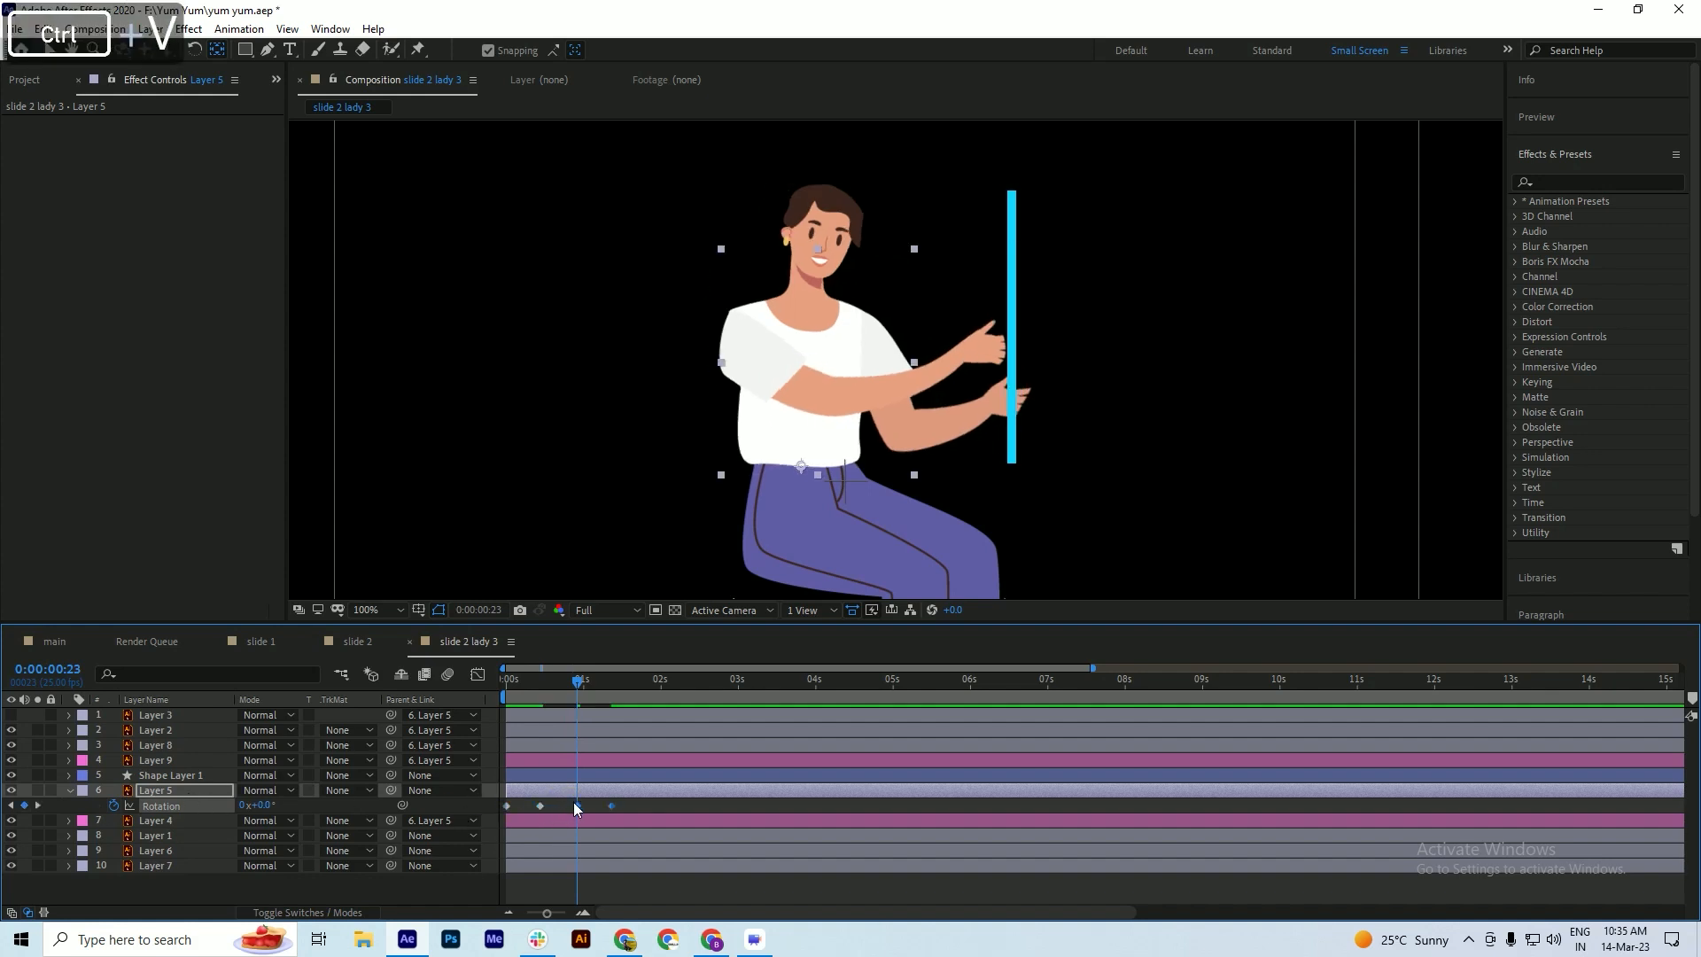
- Time-reverse the two pasted Rotation keyframes on Layer 5 and preview the rocking motion
{"action": "right_click", "coordinate": [576, 807]}
{"action": "mouse_move", "coordinate": [645, 789]}
{"action": "left_click", "coordinate": [854, 790]}
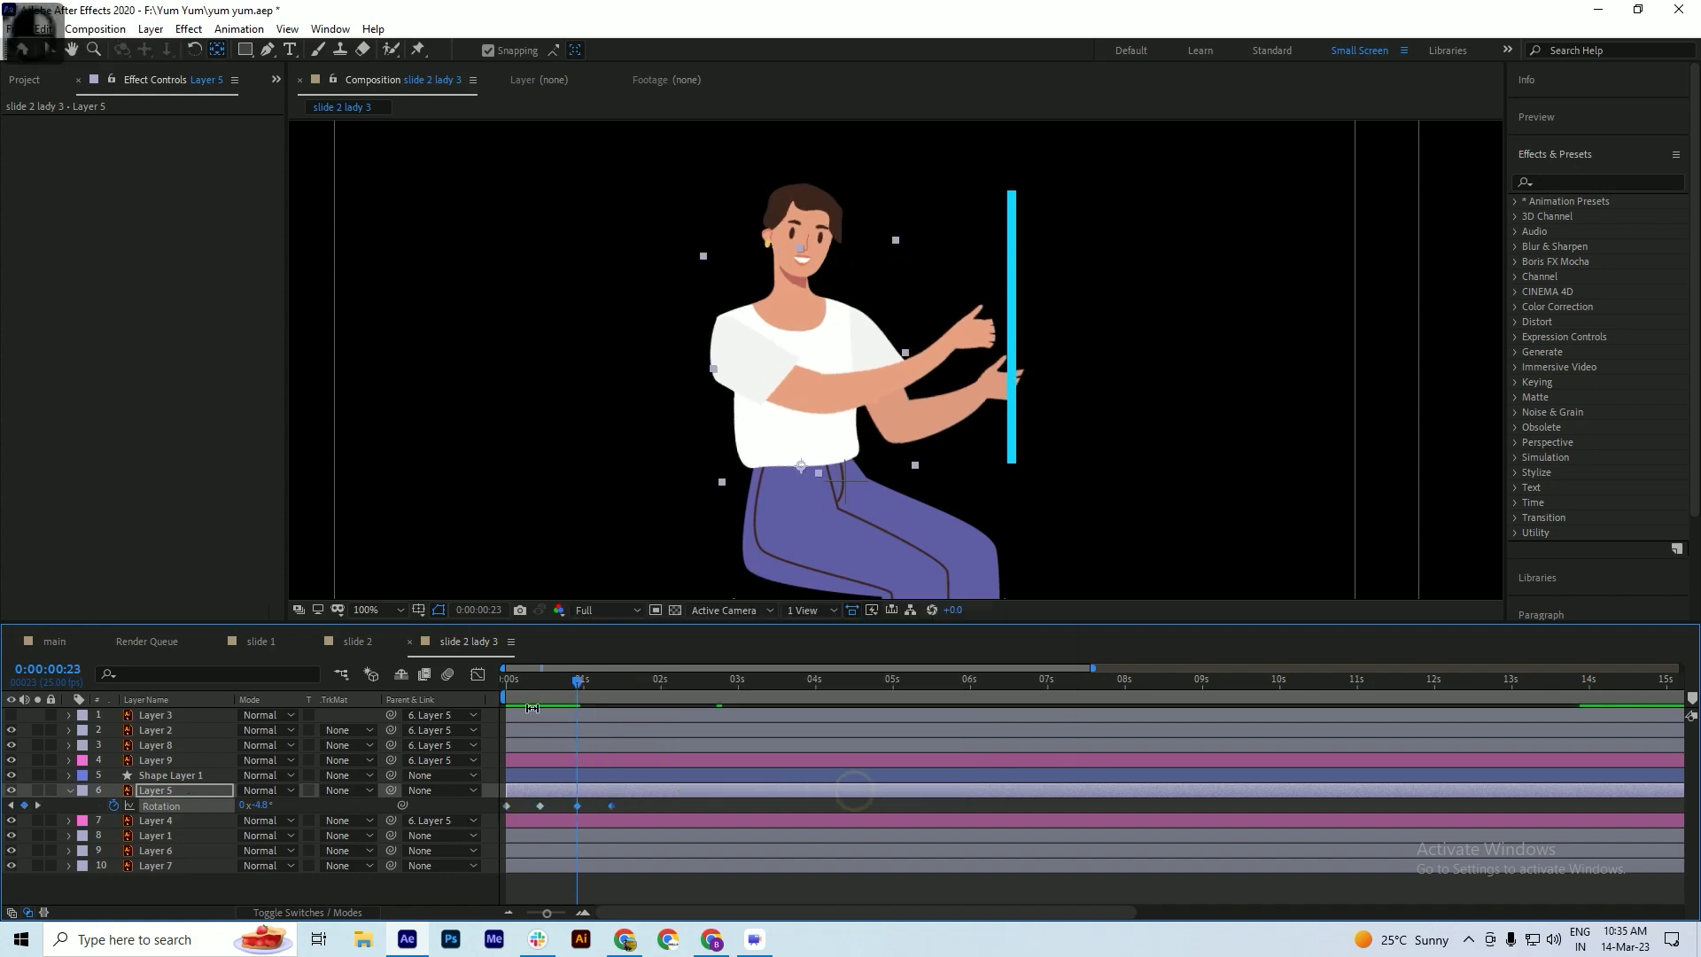
{"action": "mouse_move", "coordinate": [578, 681]}
{"action": "left_mouse_down"}
{"action": "mouse_move", "coordinate": [653, 700]}
{"action": "mouse_move", "coordinate": [581, 702]}
{"action": "left_mouse_up"}
{"action": "key", "text": "space"}
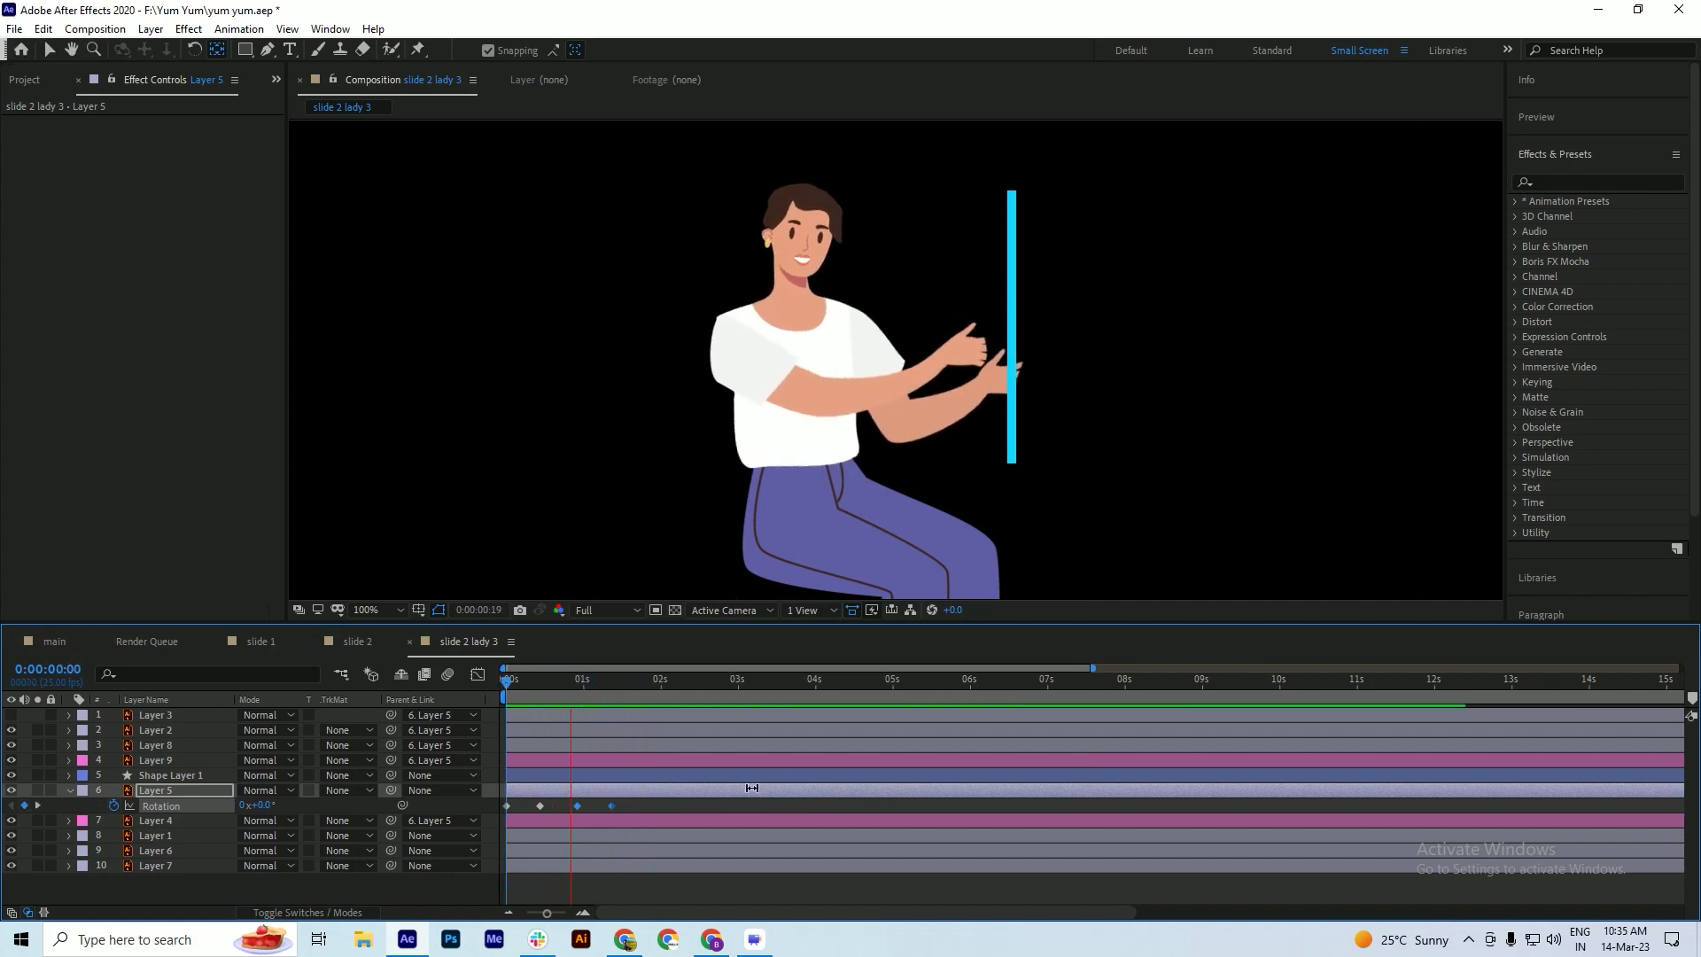
{"action": "key", "text": "space"}
- Paste Layer 5's 0° Rotation keyframe at 0:00:02:10 and apply Easy Ease to all of its Rotation keyframes
{"action": "left_click_drag", "start_coordinate": [661, 684], "coordinate": [691, 705]}
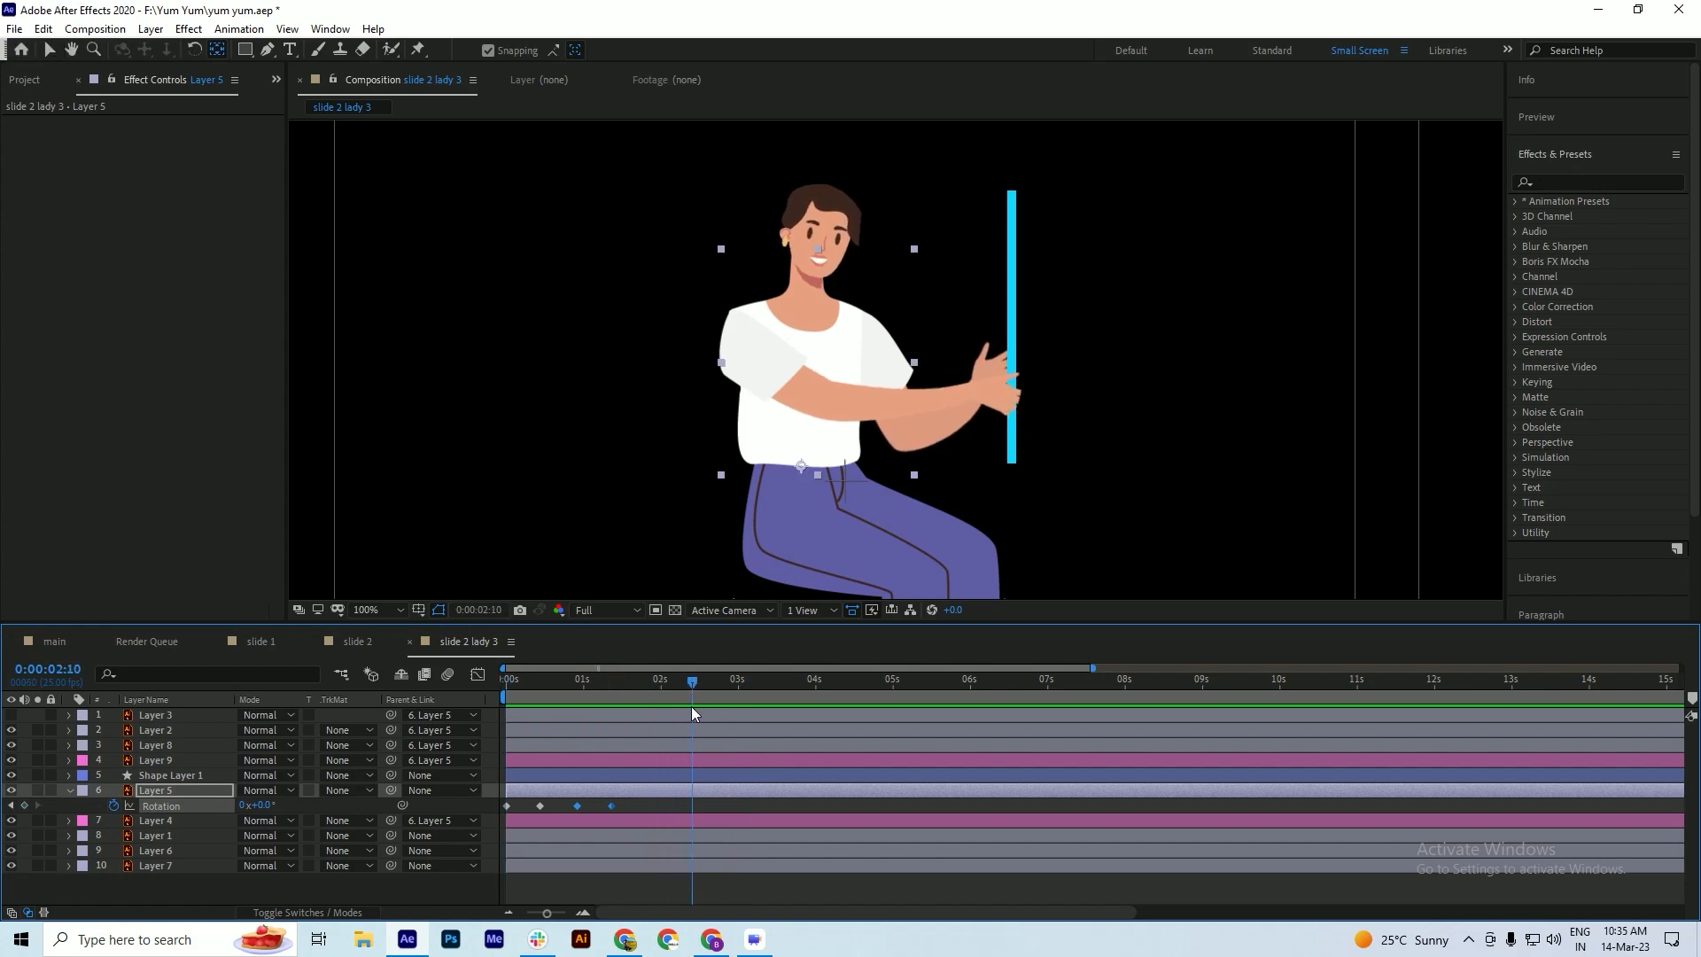
{"action": "left_click", "coordinate": [610, 807]}
{"action": "key", "text": "ctrl+v"}
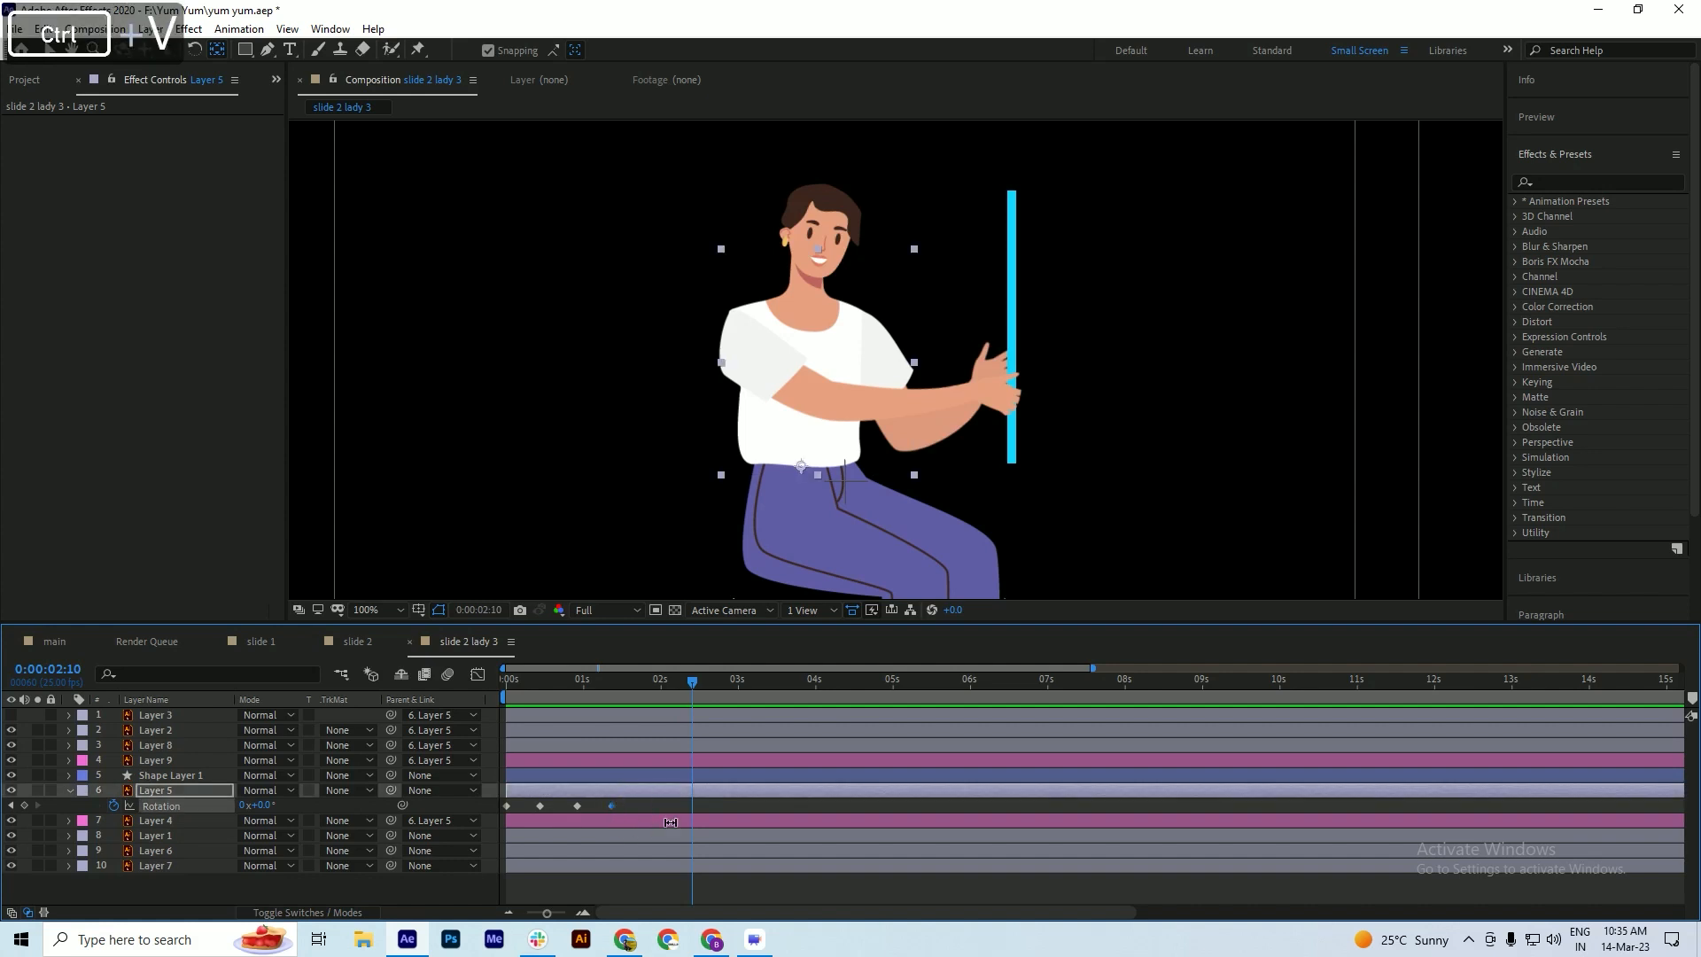
{"action": "left_click_drag", "start_coordinate": [734, 803], "coordinate": [491, 815]}
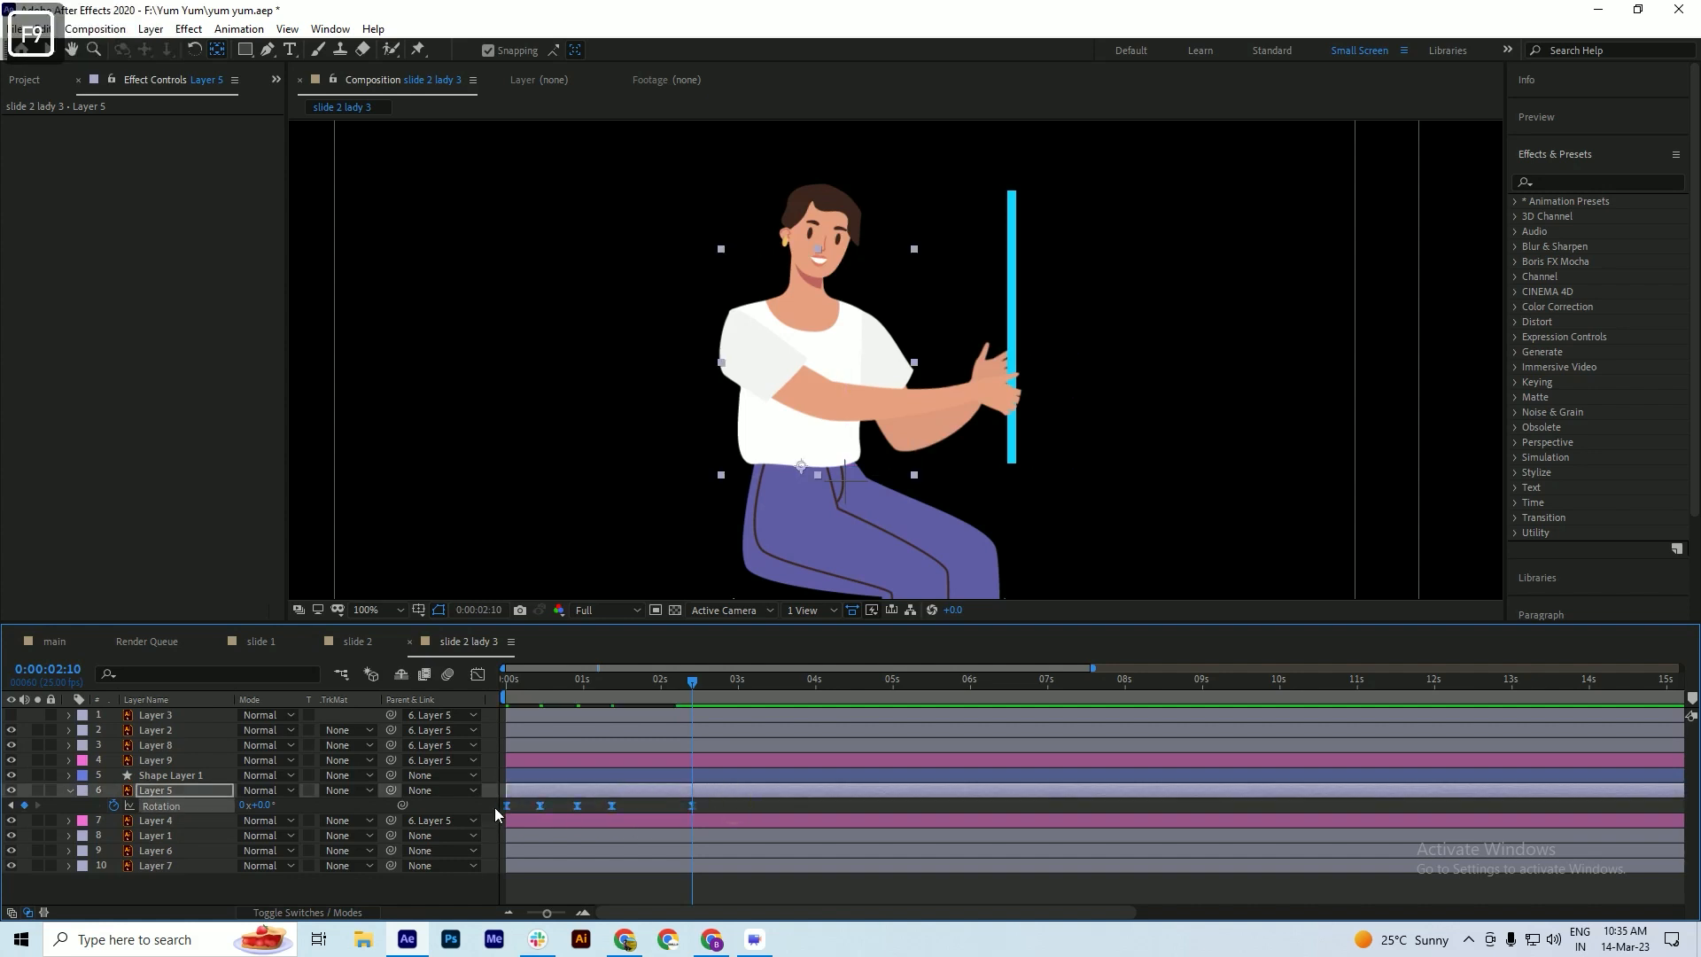
{"action": "key", "text": "F9"}
- Add the expression loopOut() to Layer 5's Rotation, preview the loop, and save the project
{"action": "left_click", "coordinate": [114, 807], "text": "alt"}
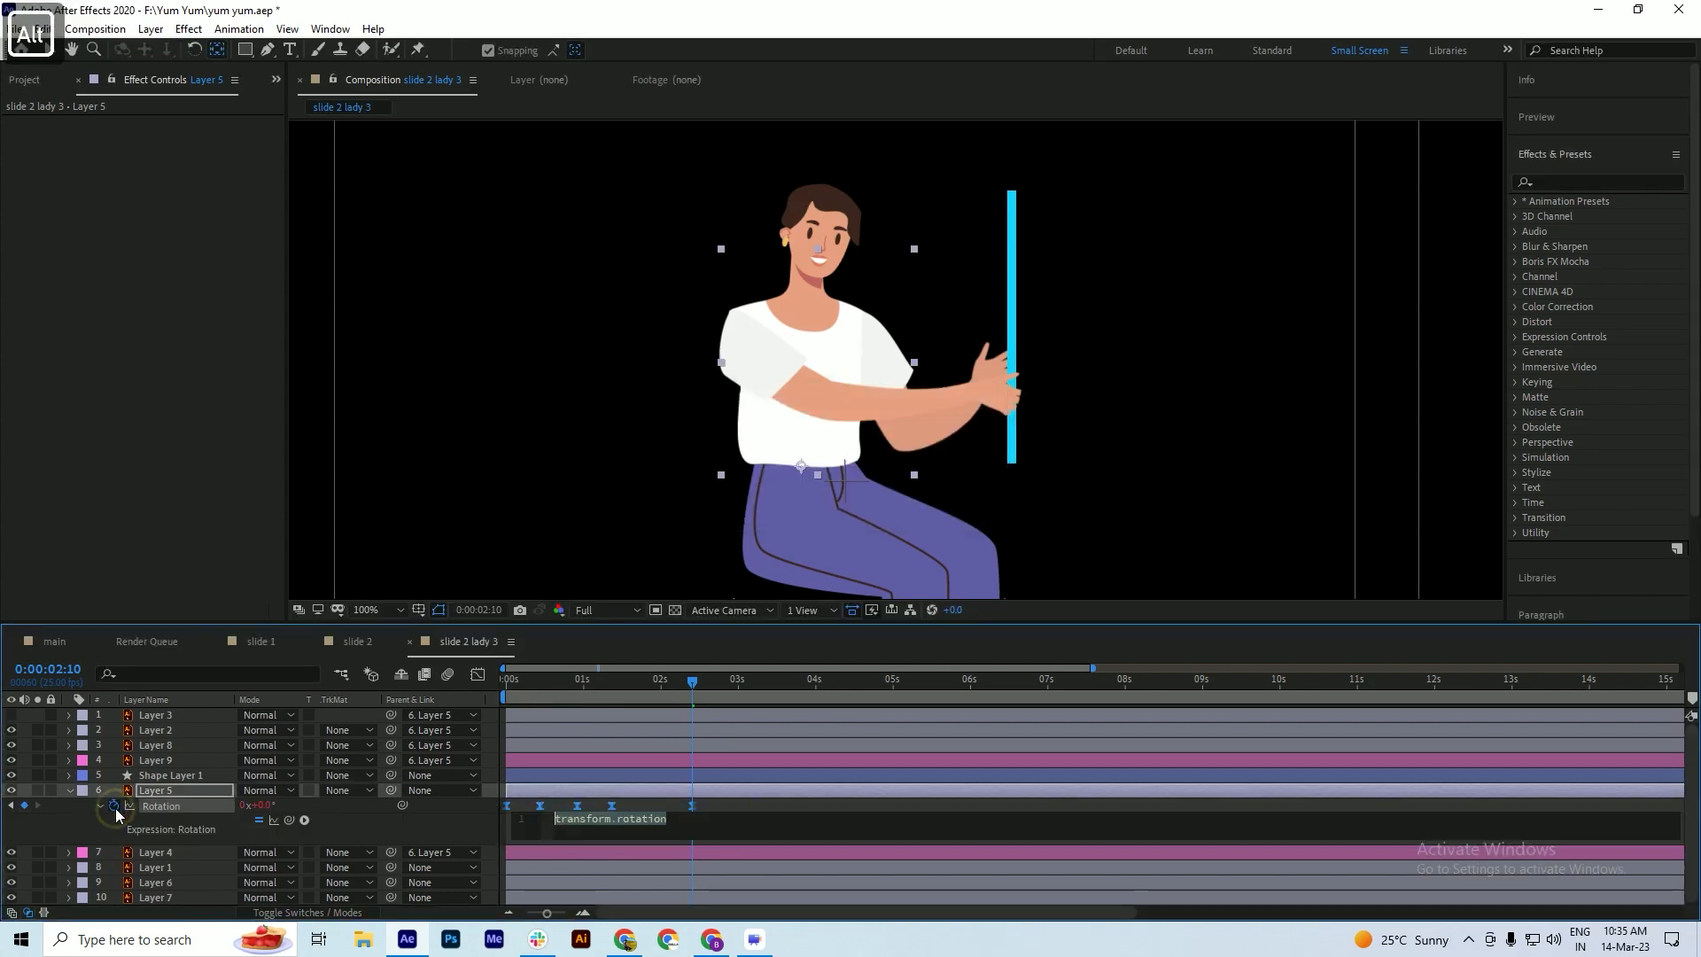
{"action": "type", "text": "loopOut("}
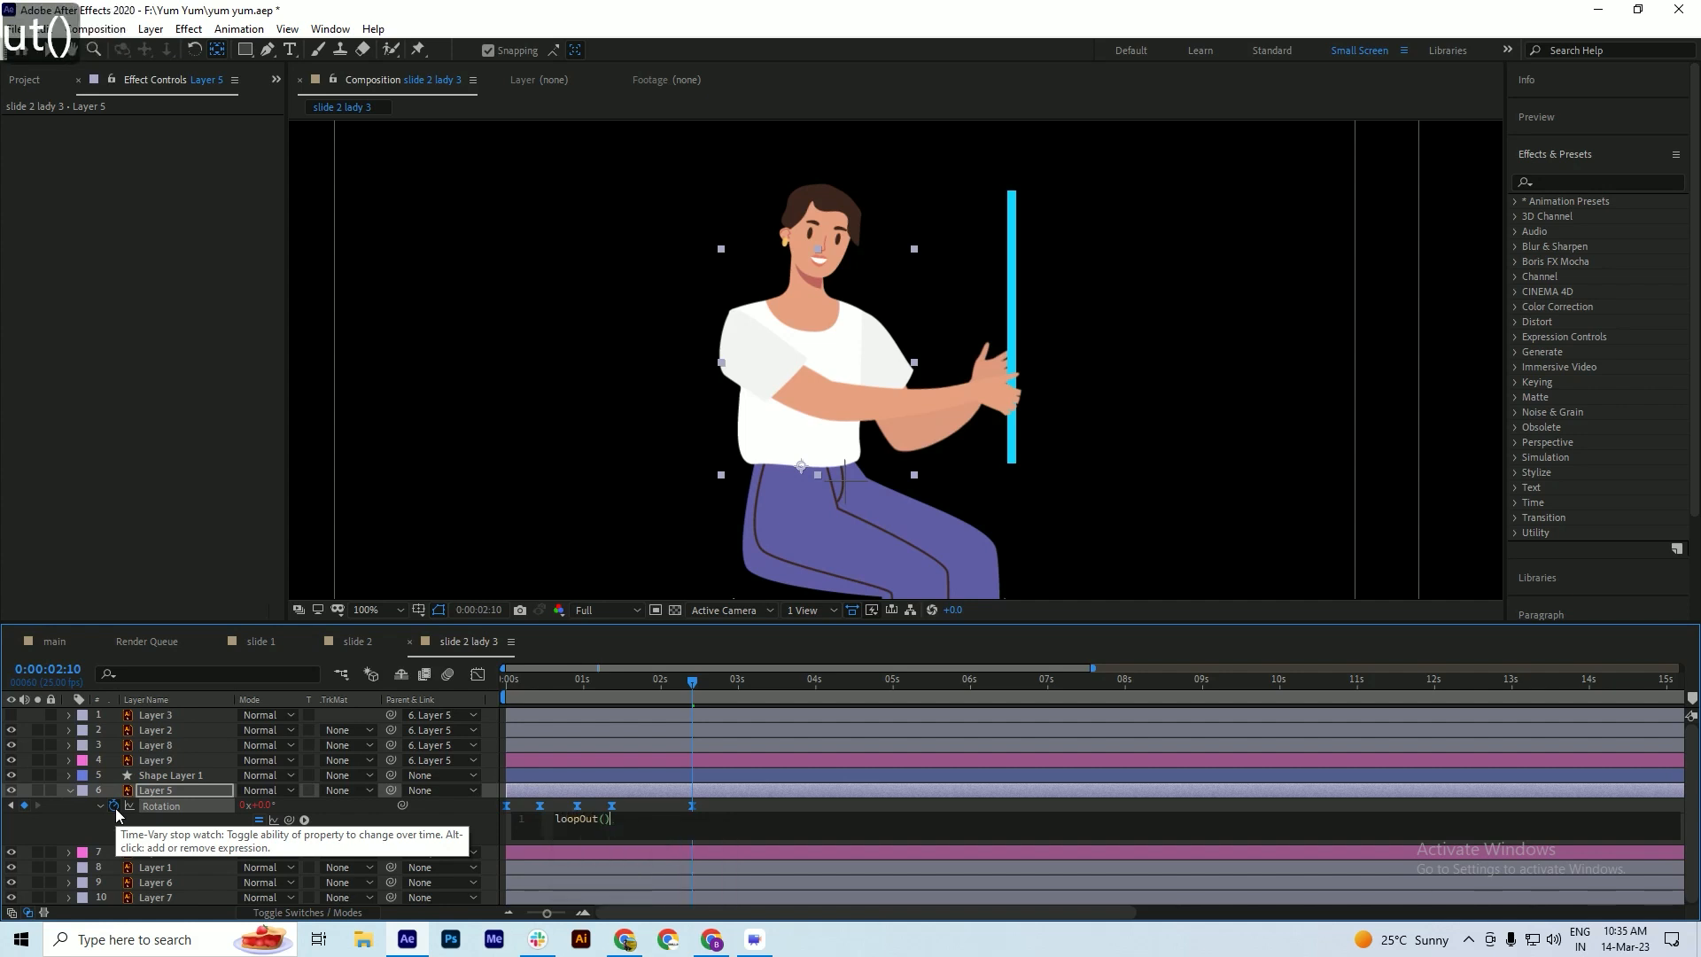
{"action": "left_click", "coordinate": [578, 684]}
{"action": "key", "text": "space"}
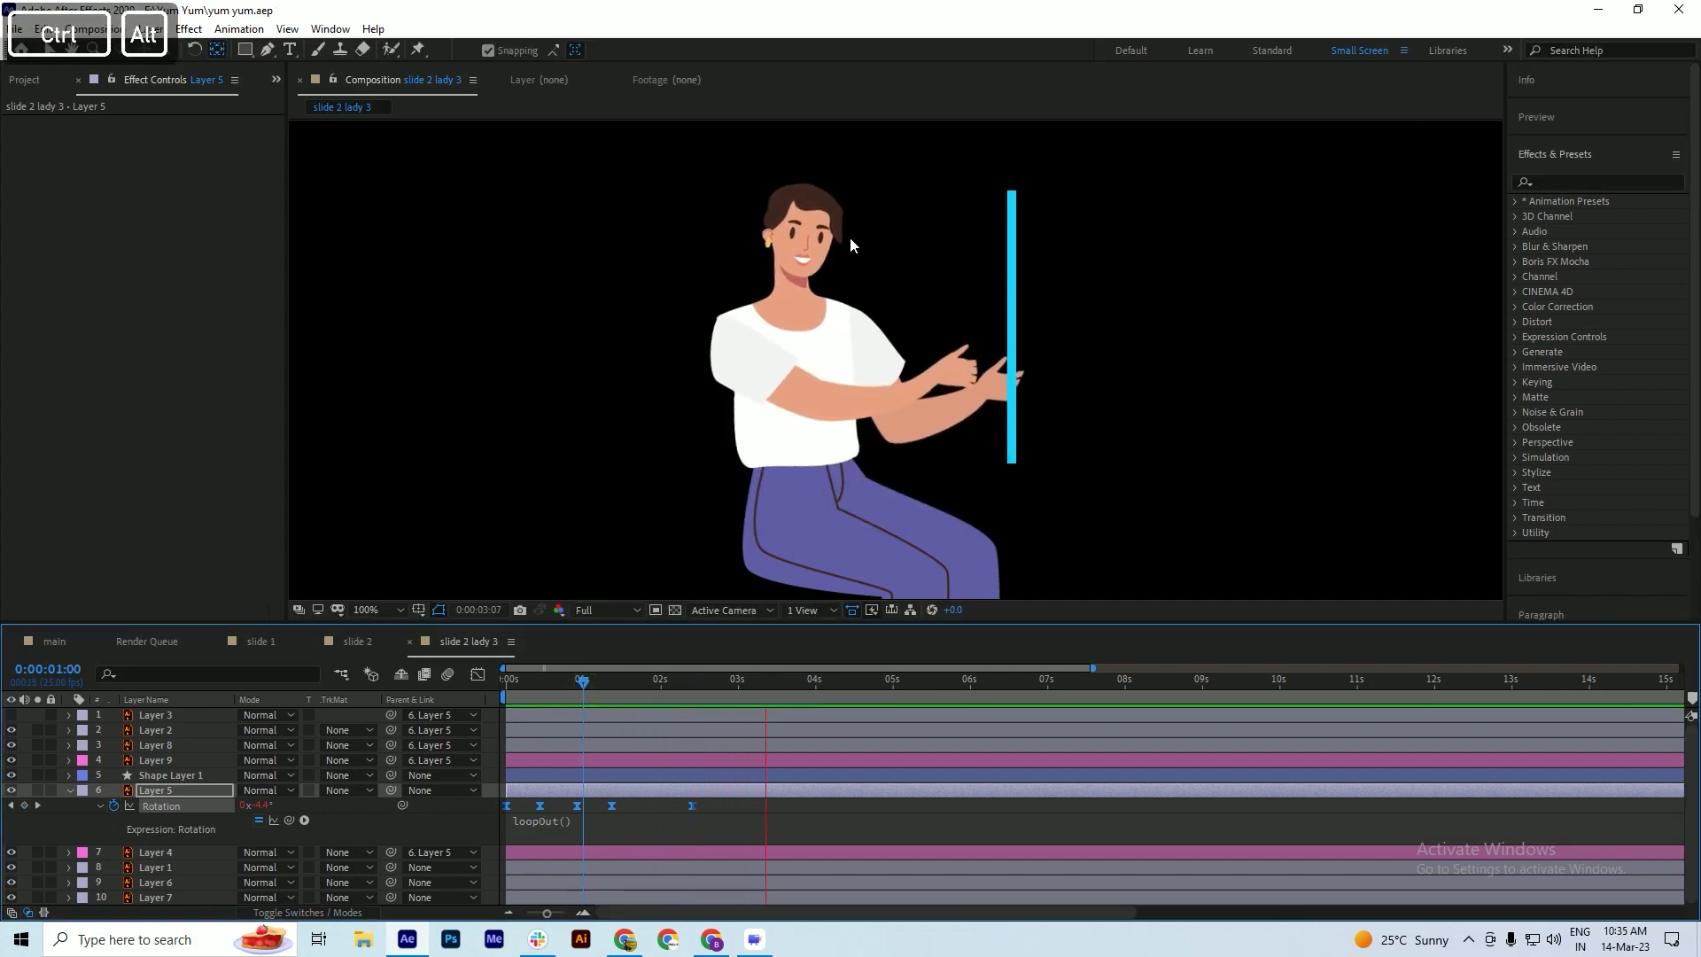
{"action": "scroll", "coordinate": [849, 237], "scroll_direction": "down", "scroll_amount": 1}
{"action": "key", "text": "ctrl+s"}
{"action": "key", "text": "space"}
{"action": "scroll", "coordinate": [917, 549], "scroll_direction": "up", "scroll_amount": 2}
{"action": "key", "text": "ctrl+s"}
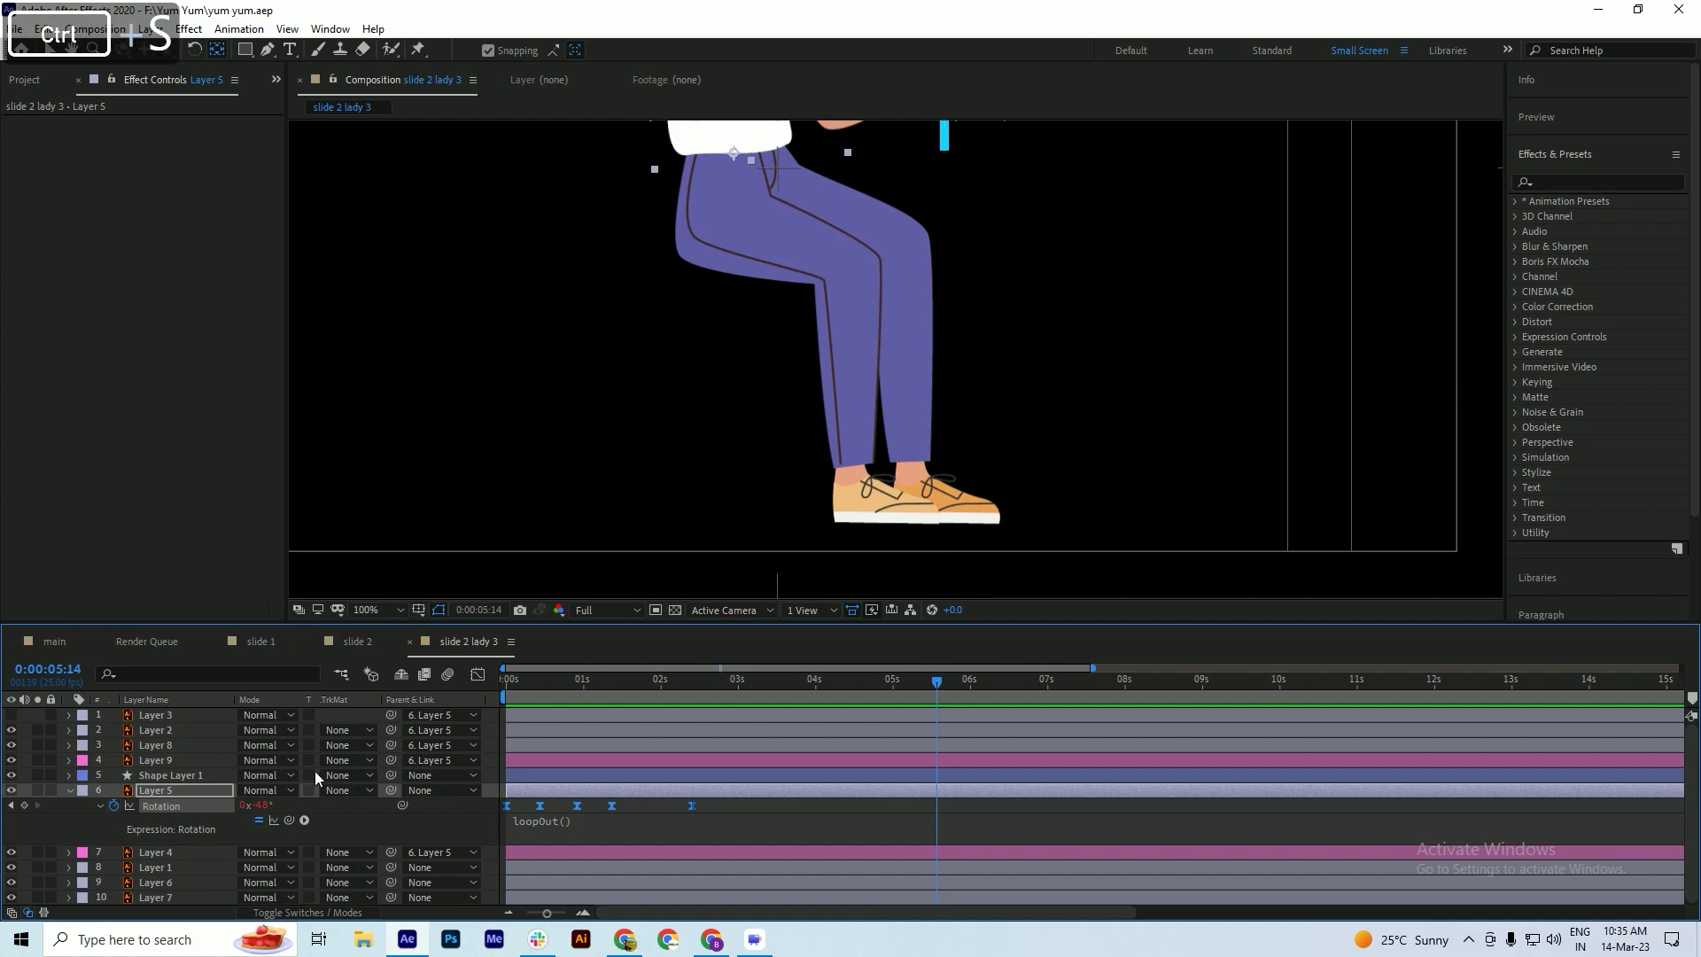
- Move the anchor points of both foot layers, Layer 6 and Layer 7, into the trouser legs just above the ankles, and save
{"action": "left_click", "coordinate": [69, 790]}
{"action": "key", "text": "space"}
{"action": "left_click_drag", "start_coordinate": [891, 490], "coordinate": [846, 437]}
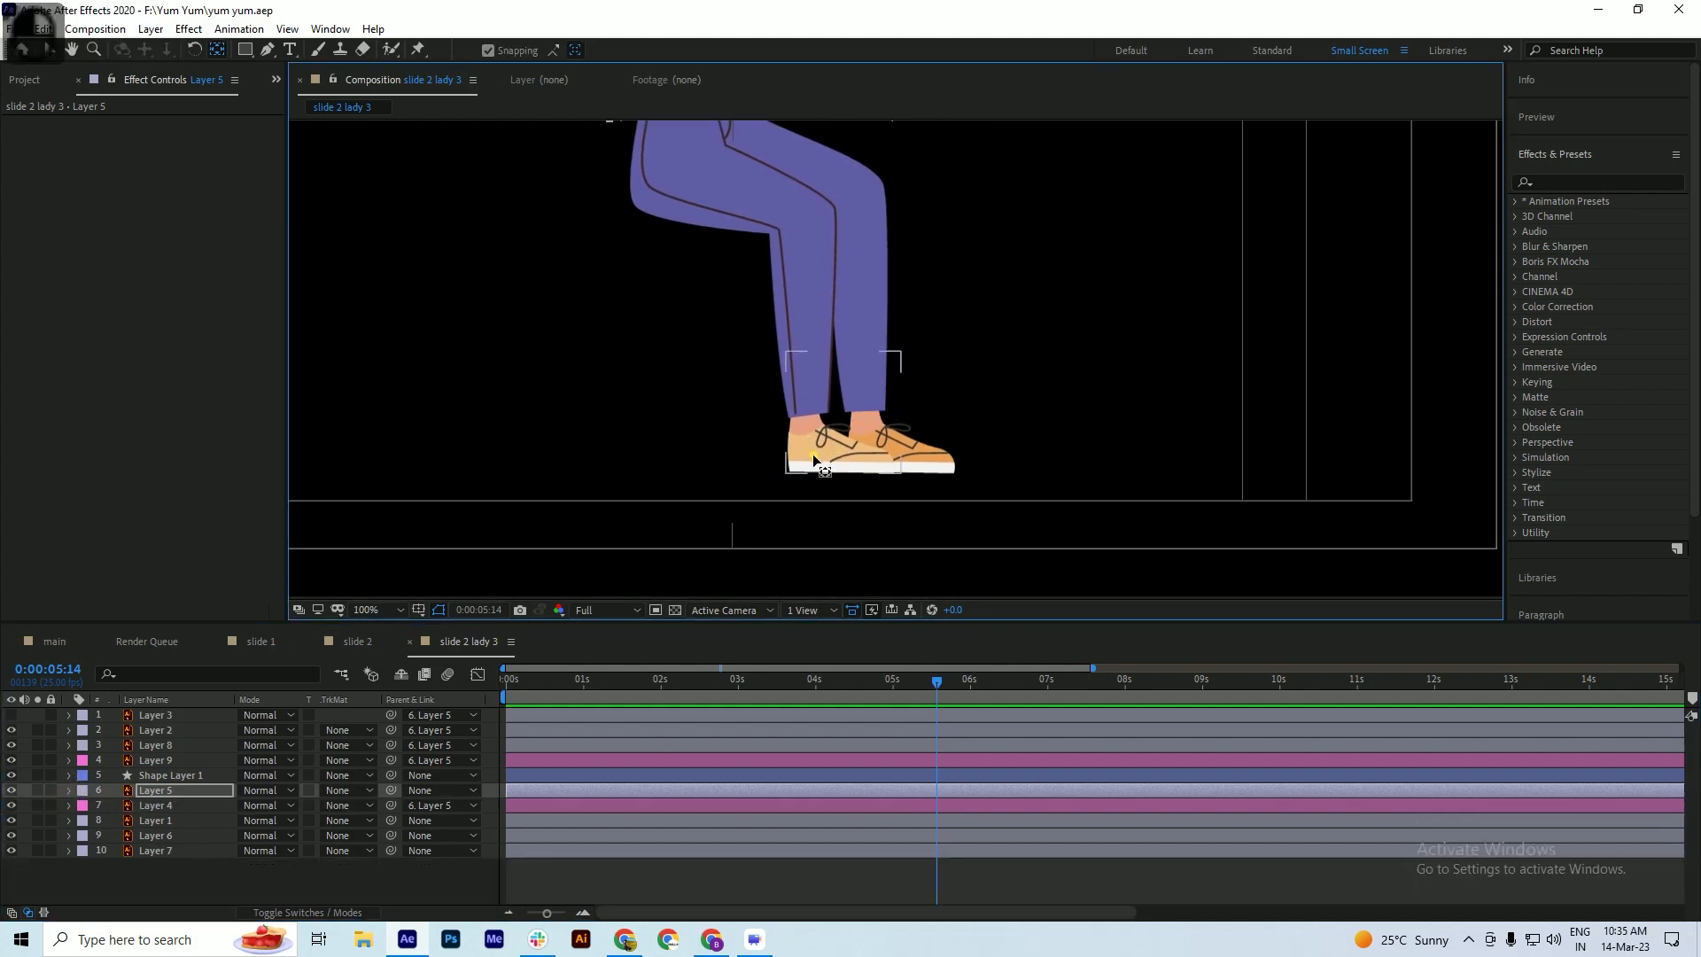
{"action": "left_click", "coordinate": [811, 454]}
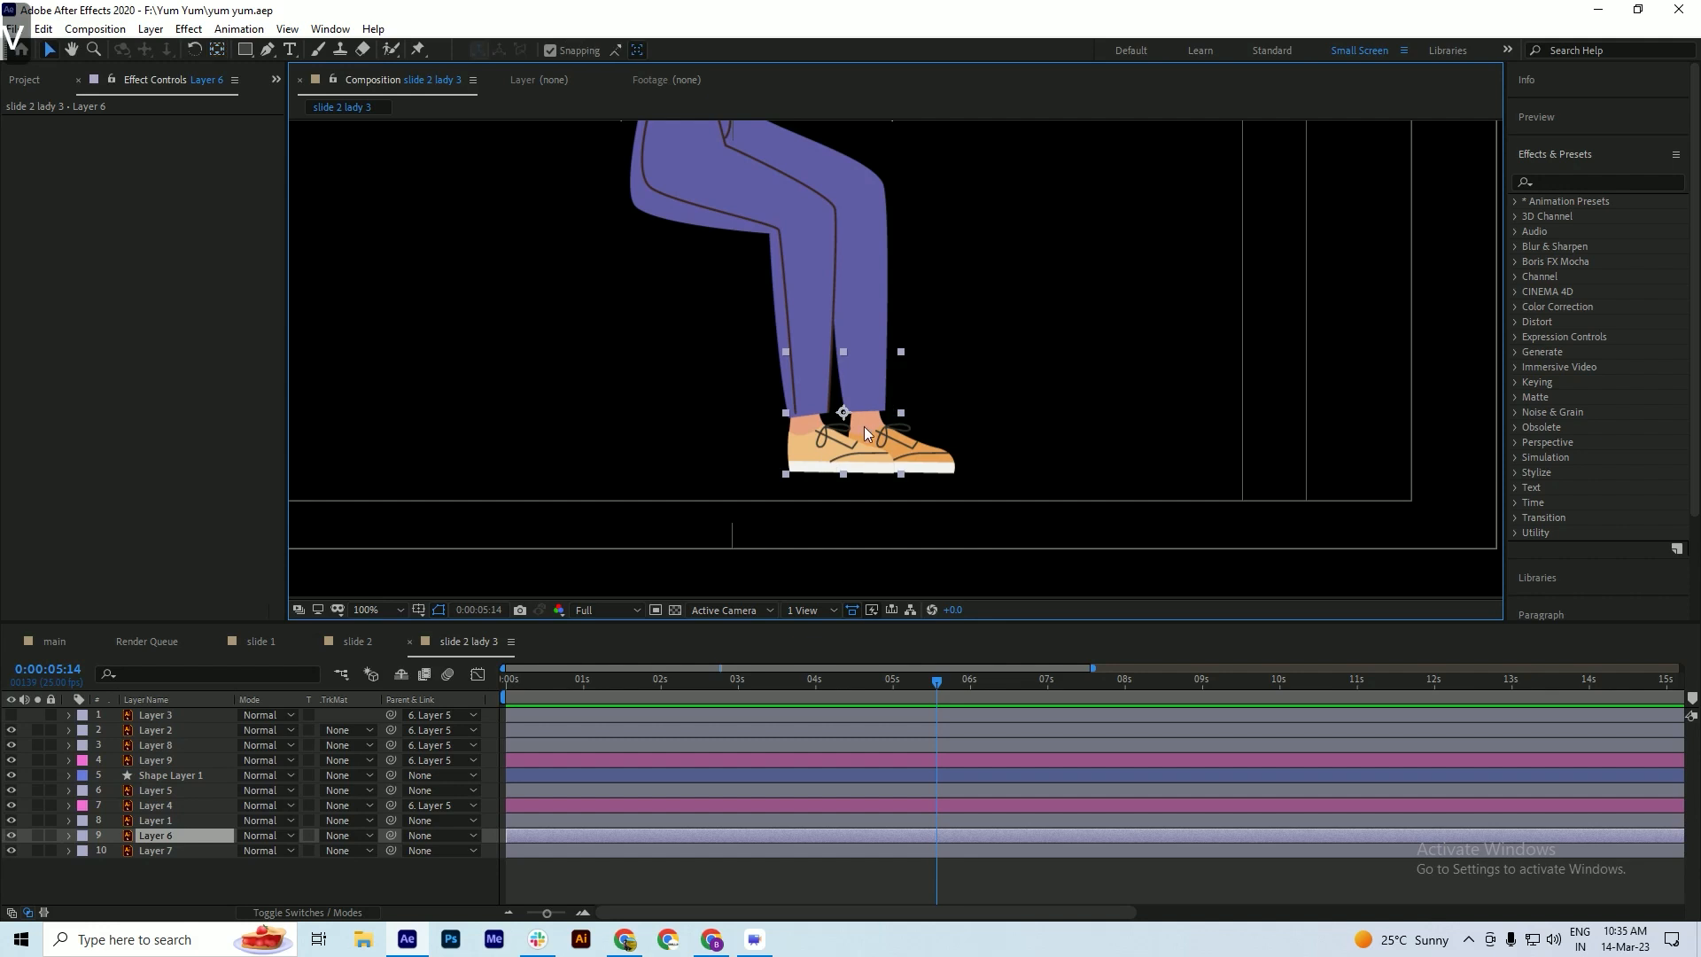
{"action": "scroll", "coordinate": [852, 445], "scroll_direction": "up", "scroll_amount": 2}
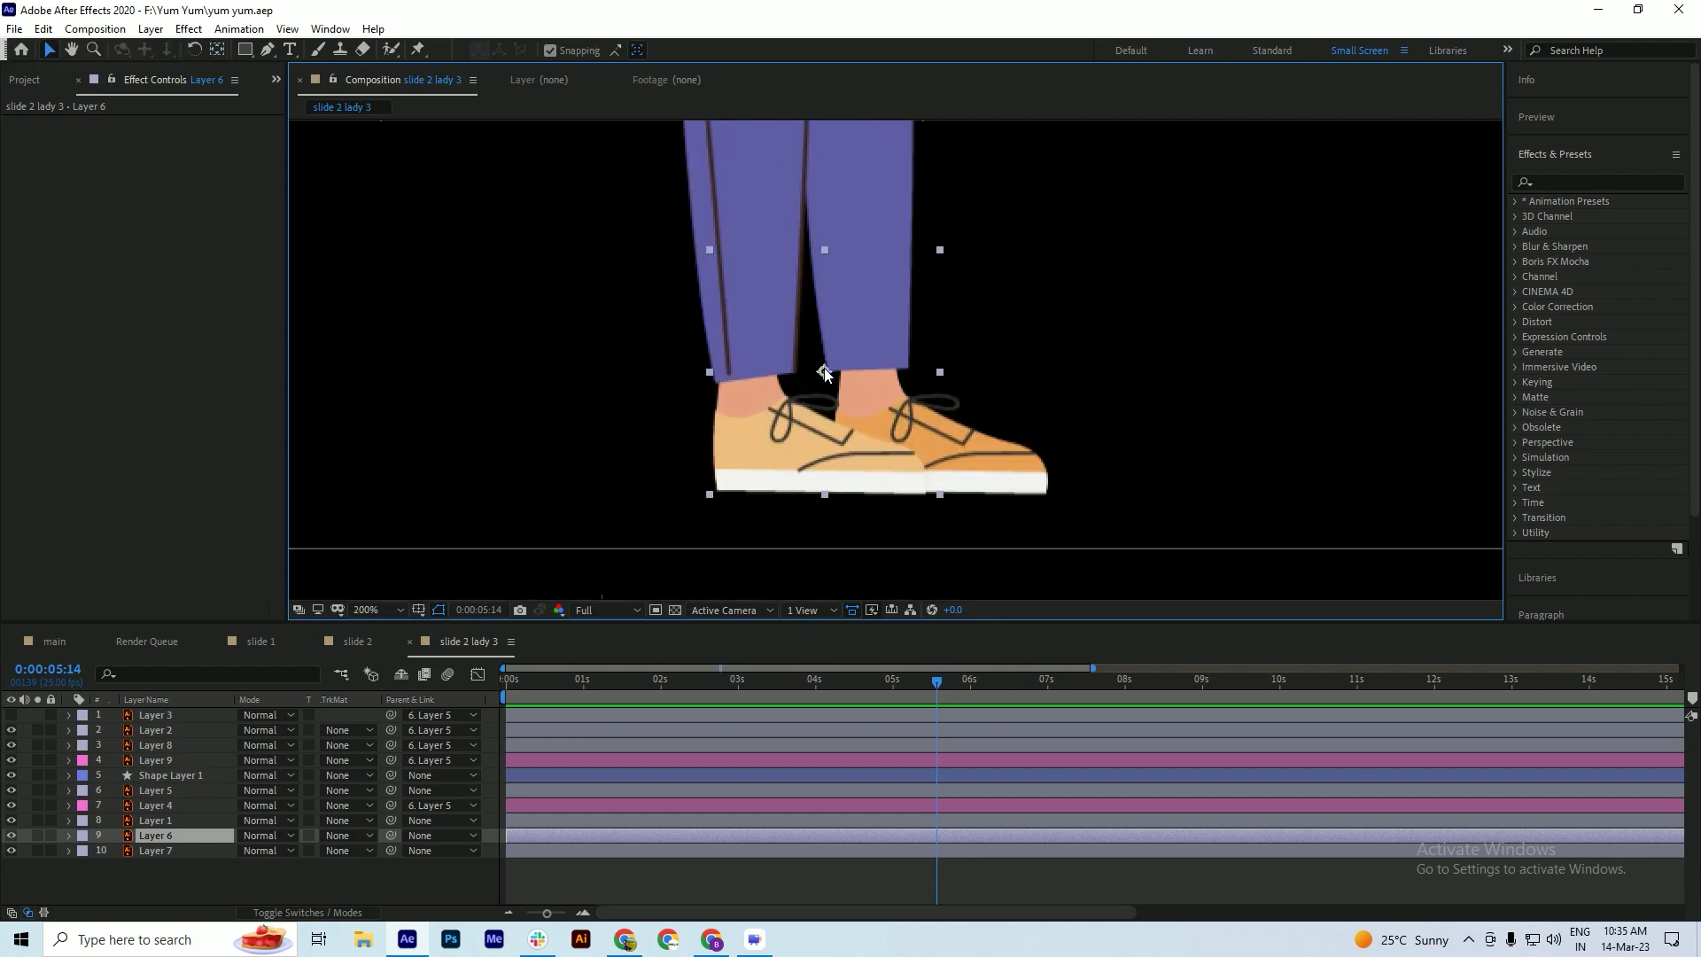
{"action": "key", "text": "r"}
{"action": "left_click_drag", "start_coordinate": [825, 371], "coordinate": [765, 350]}
{"action": "key", "text": "ctrl+z"}
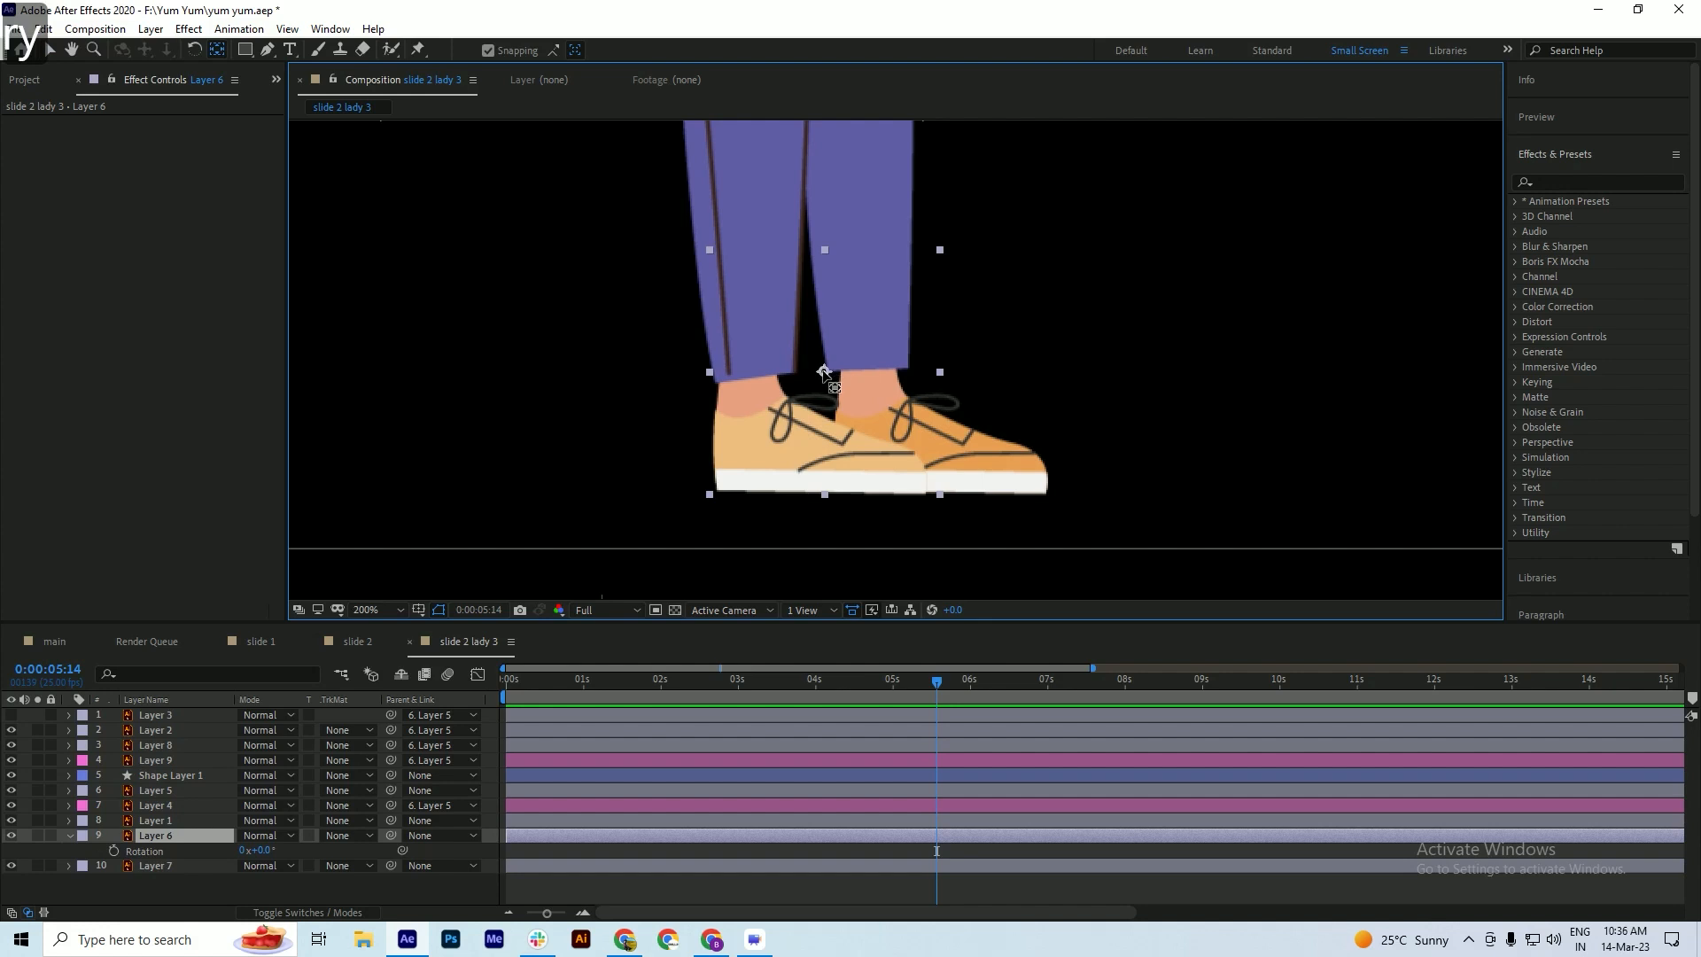
{"action": "key", "text": "y"}
{"action": "left_click_drag", "start_coordinate": [824, 371], "coordinate": [755, 324]}
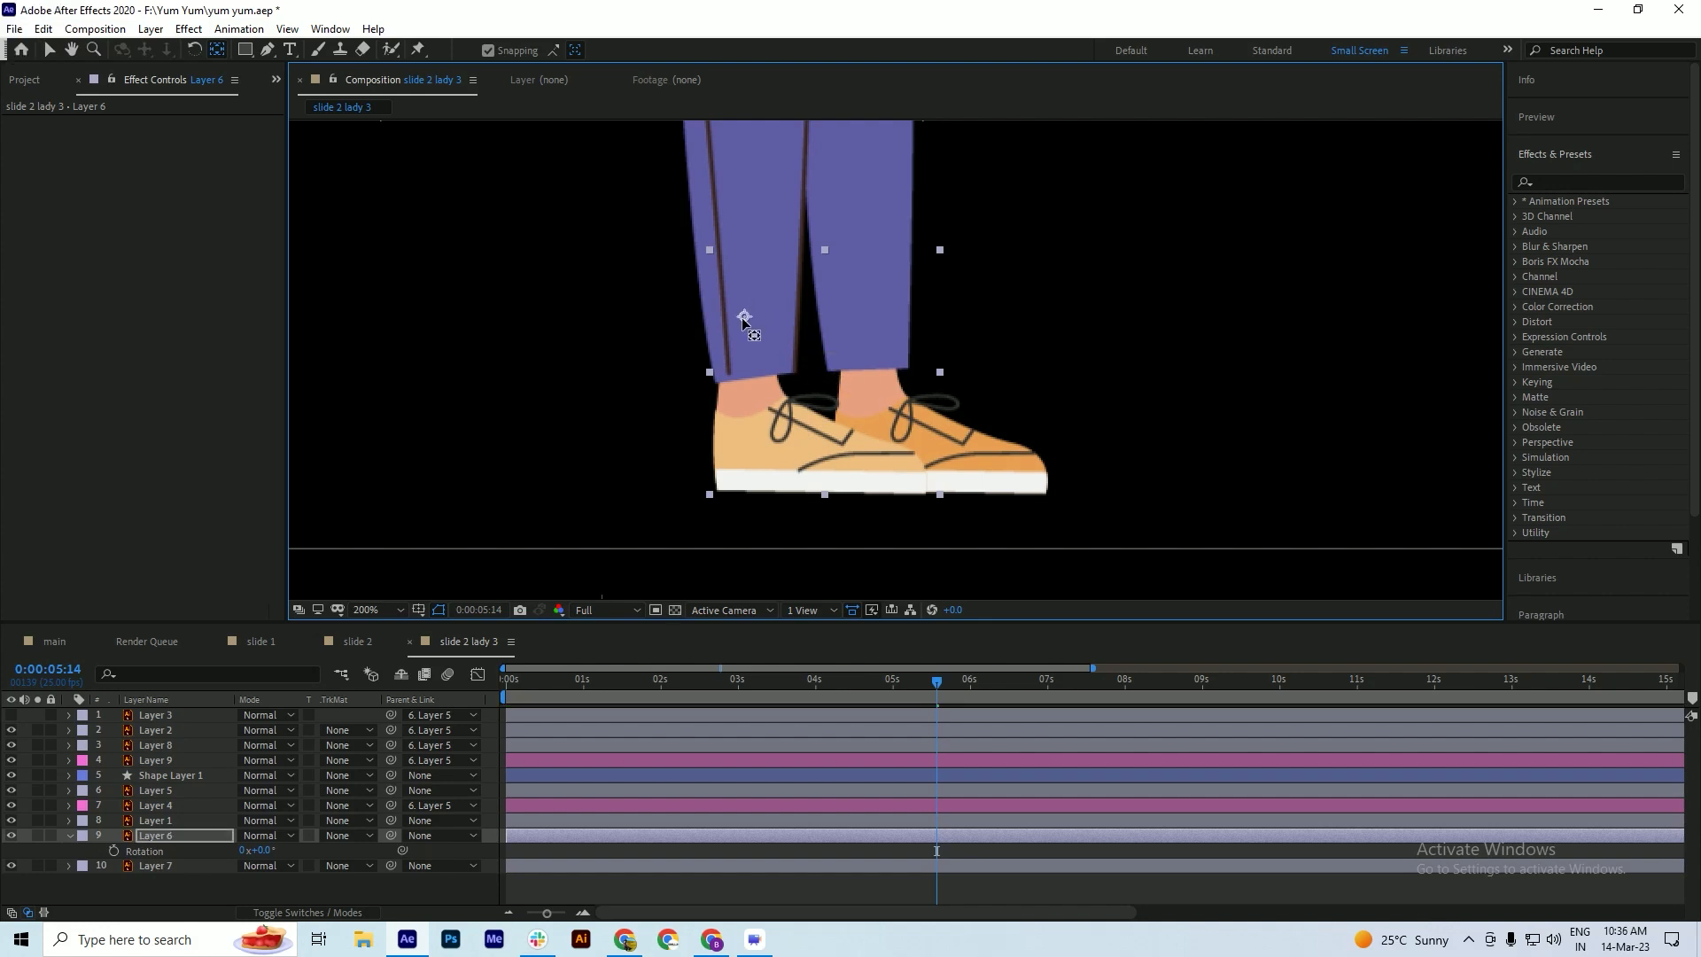
{"action": "key", "text": "ctrl+s"}
{"action": "left_click", "coordinate": [1002, 457]}
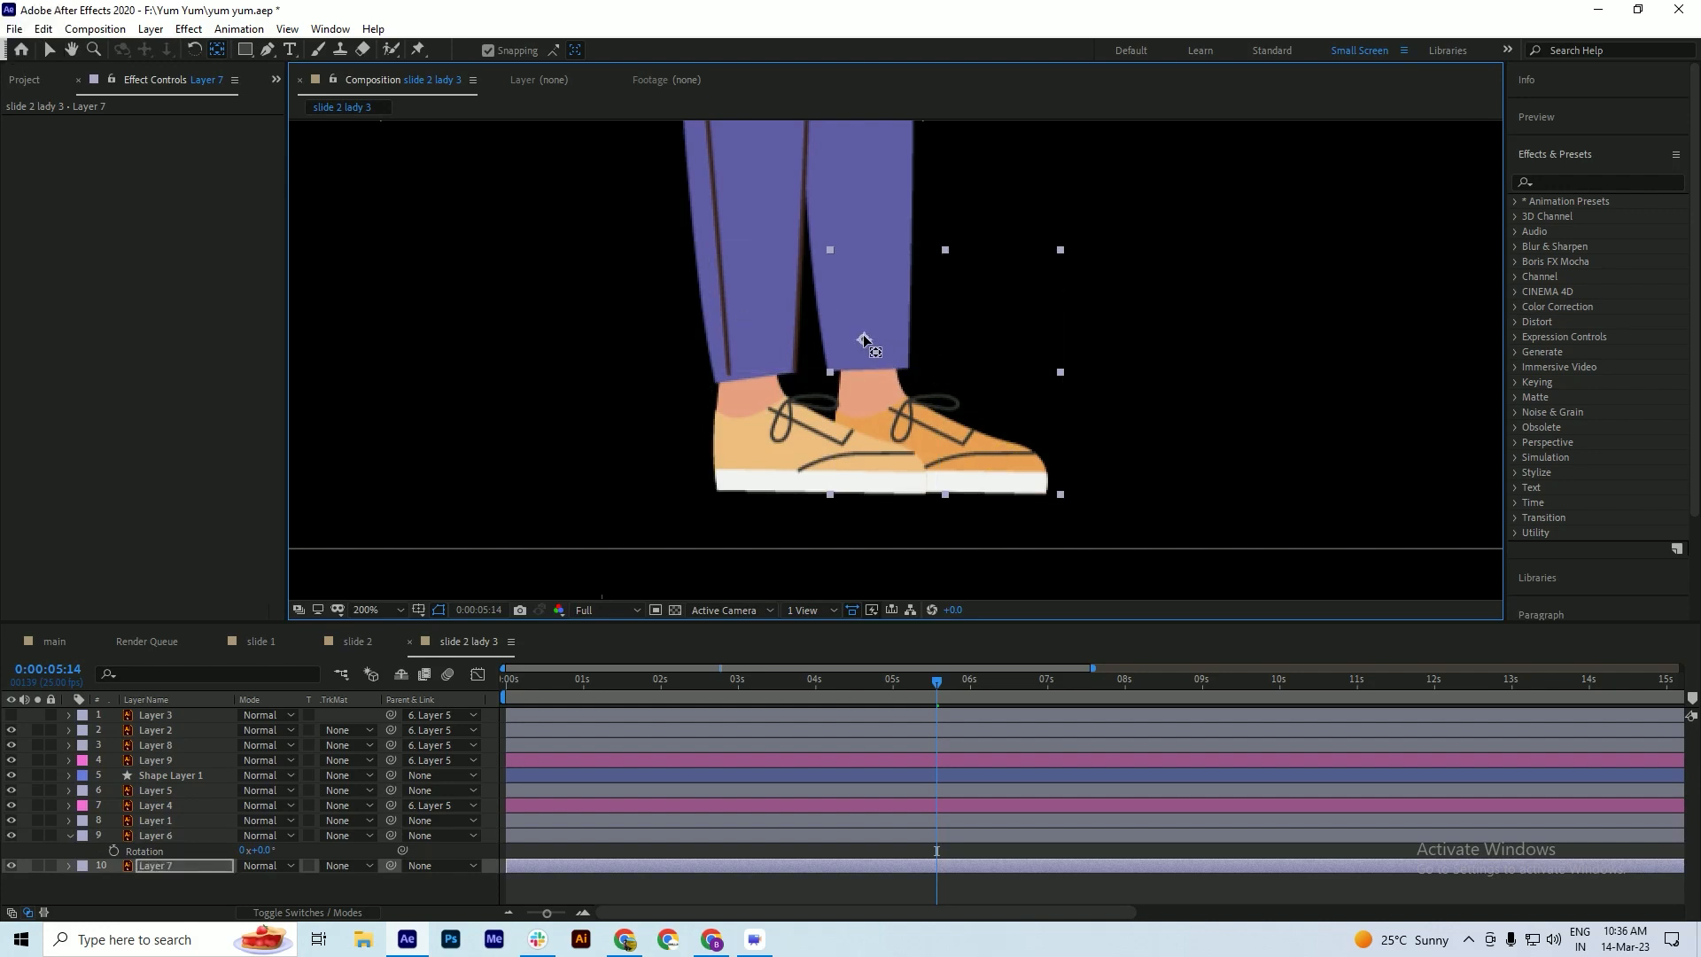
{"action": "key", "text": "ctrl+s"}
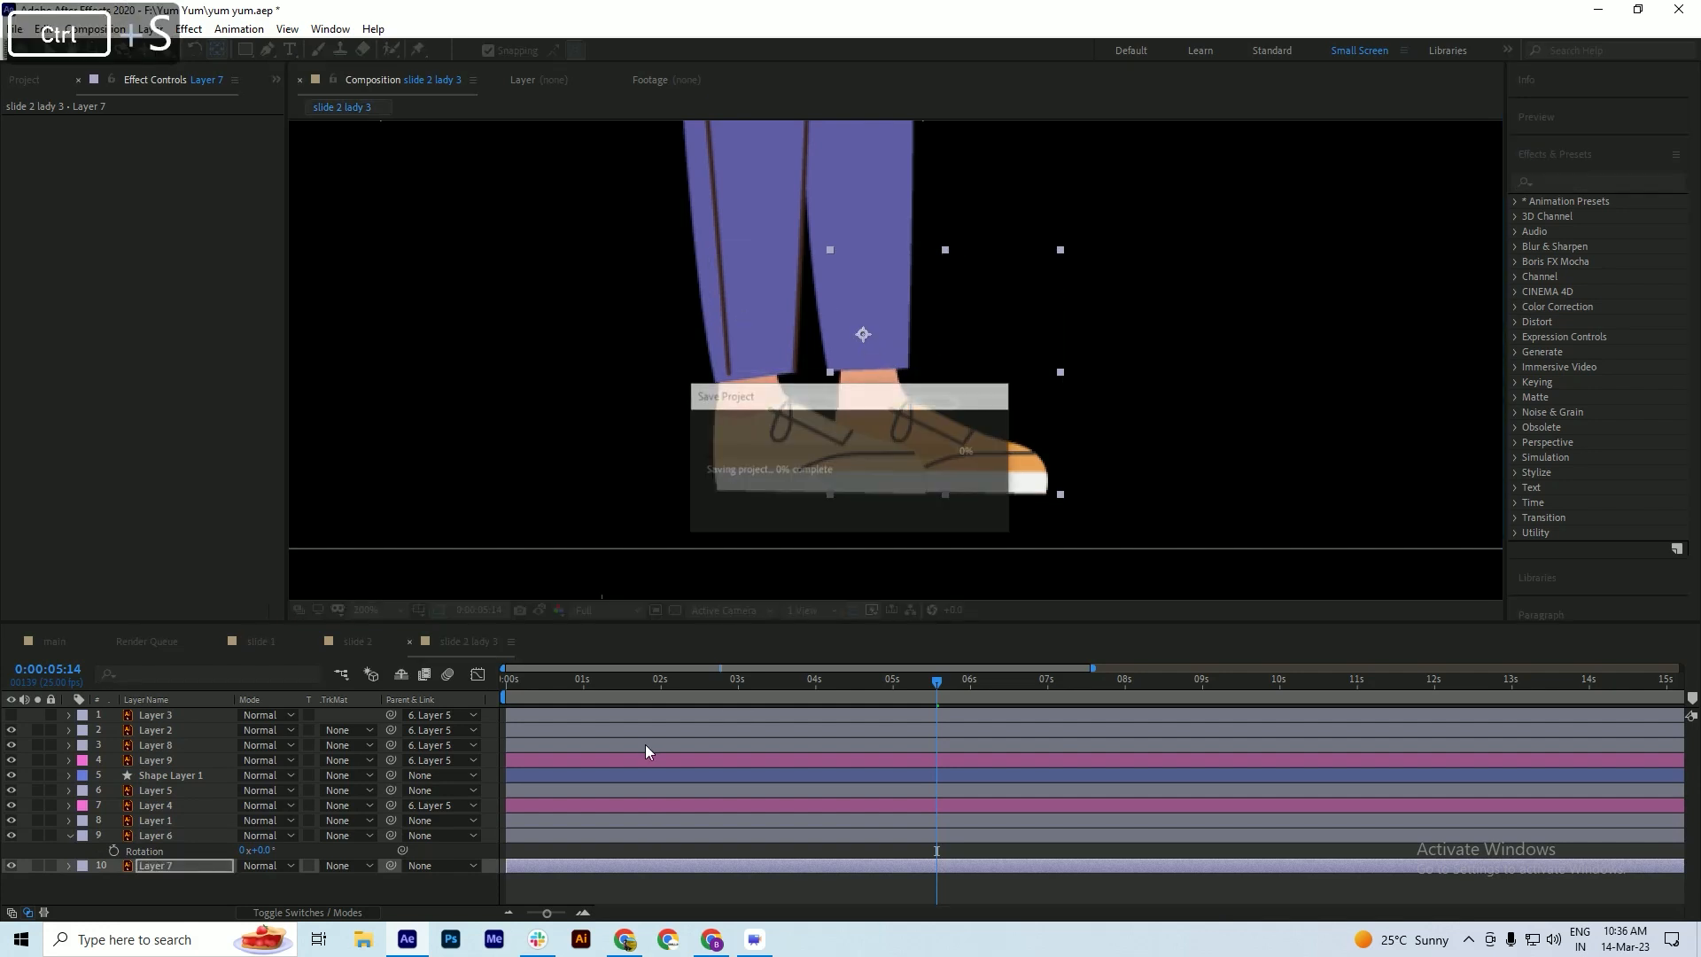
- Keyframe Rotation on Layers 6 and 7 at 0° at 0:00:00:00, then 1° and 4° respectively at 0:00:00:17, save, and preview
{"action": "left_click_drag", "start_coordinate": [568, 680], "coordinate": [397, 699]}
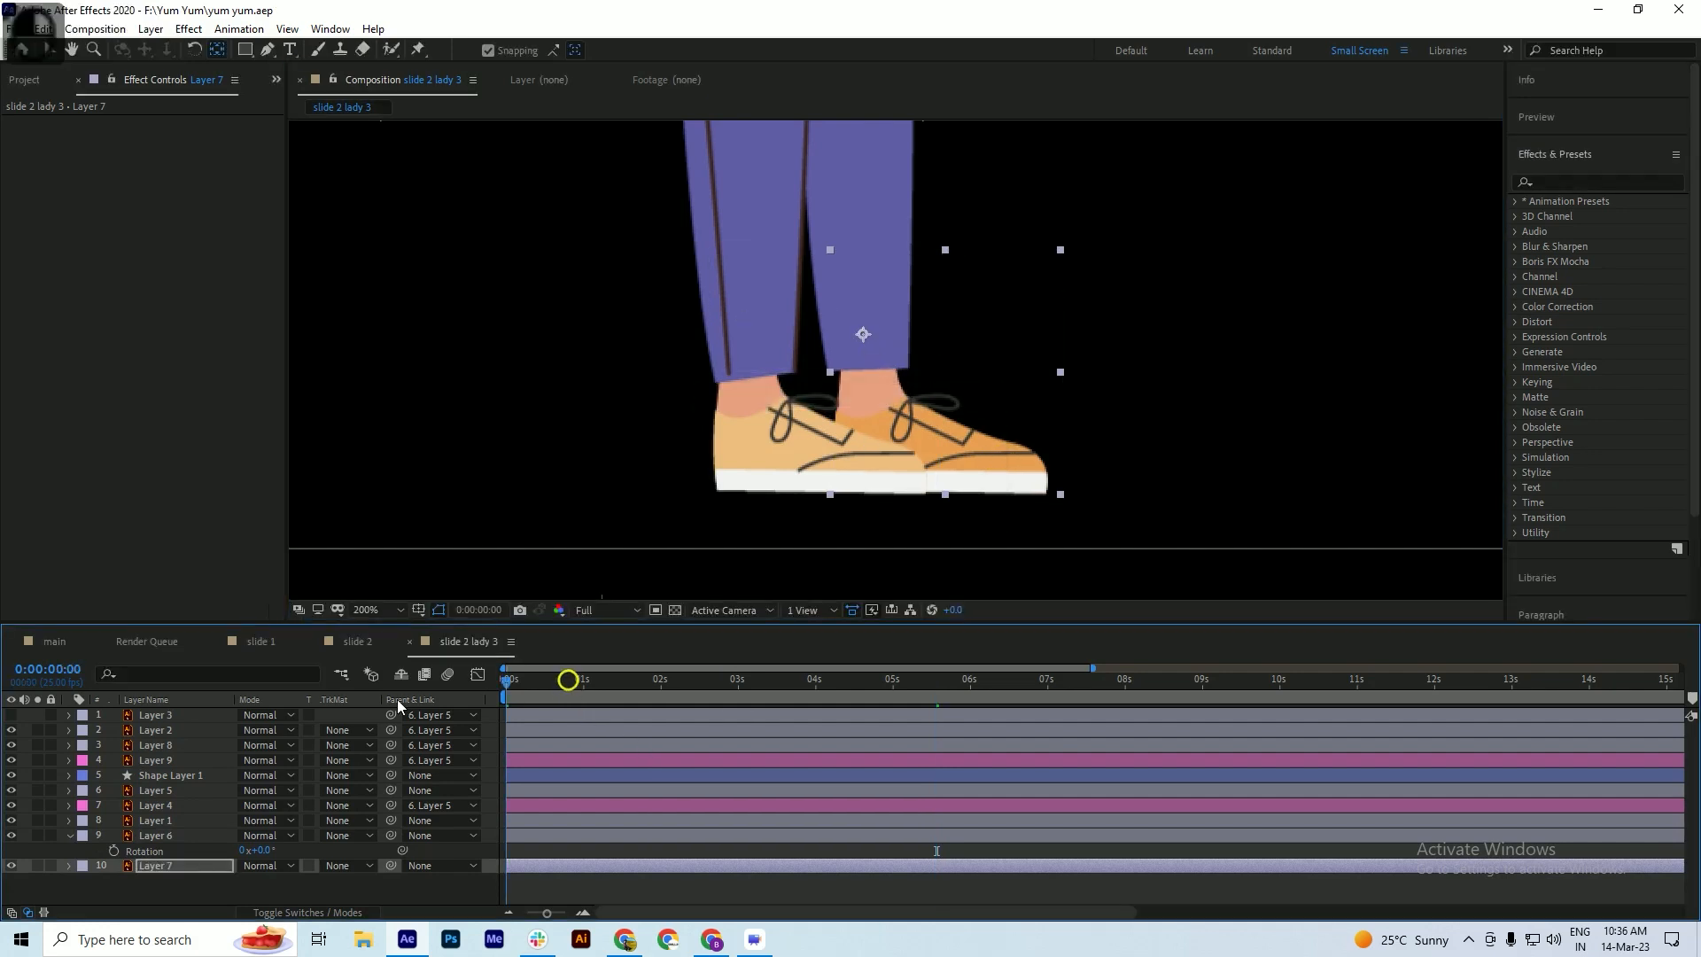
{"action": "left_click", "coordinate": [171, 836], "text": "shift"}
{"action": "key", "text": "r"}
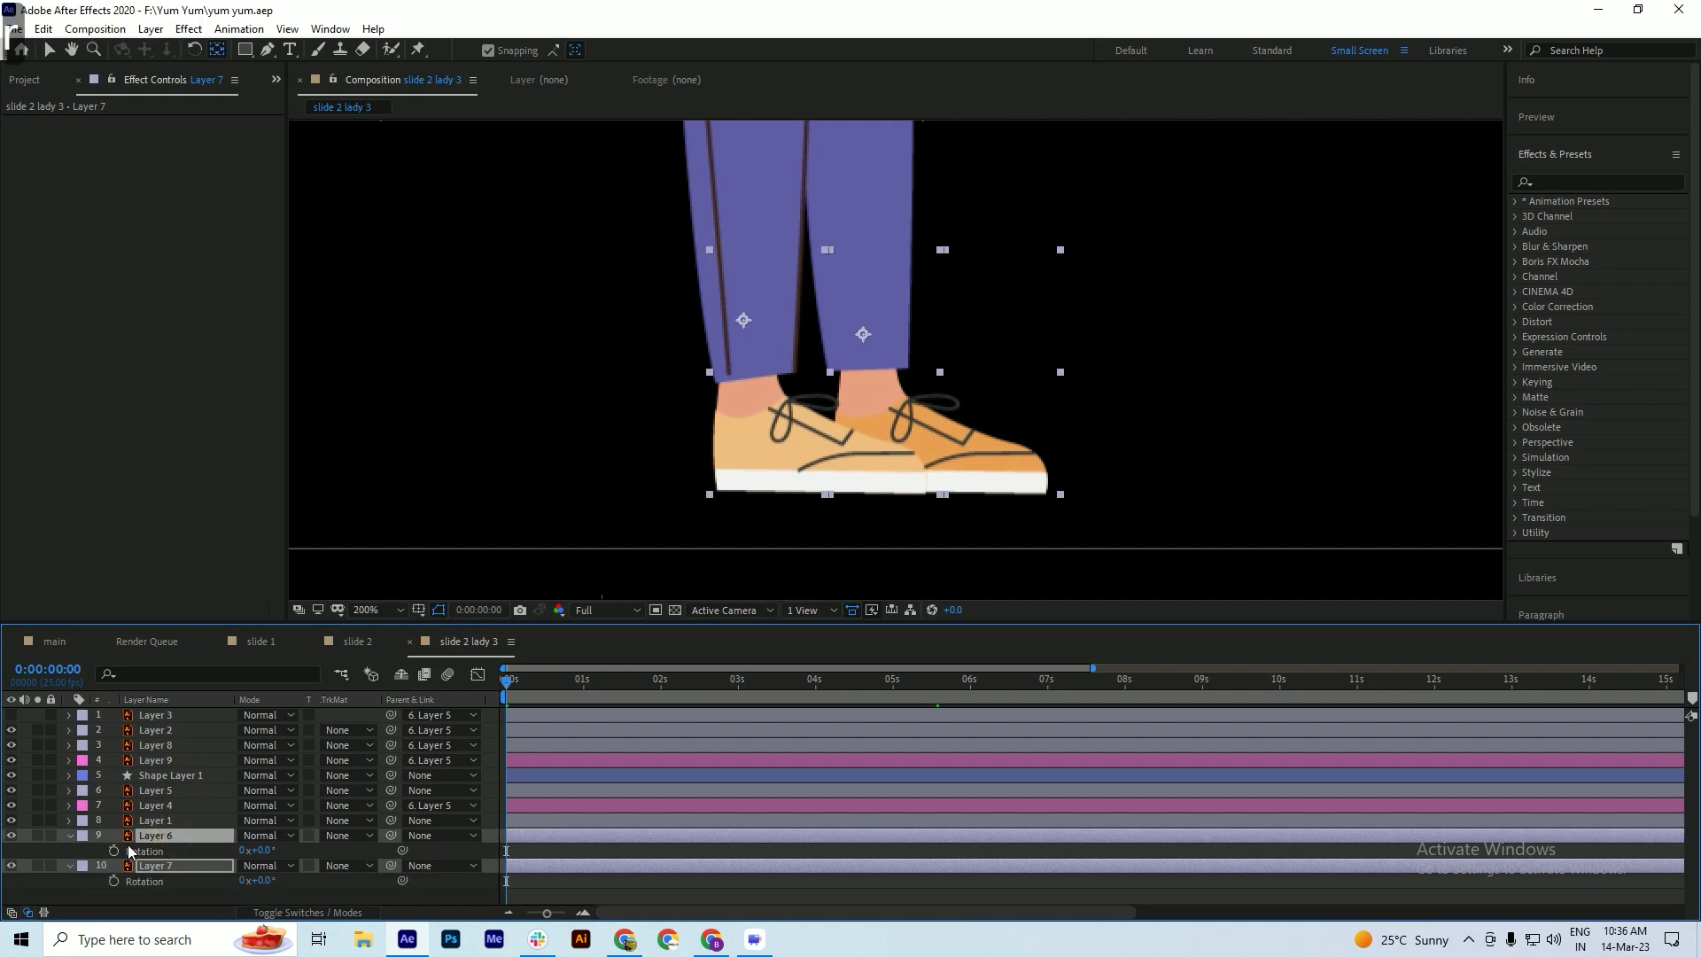
{"action": "left_click", "coordinate": [114, 851]}
{"action": "left_click", "coordinate": [113, 881]}
{"action": "left_click", "coordinate": [552, 681]}
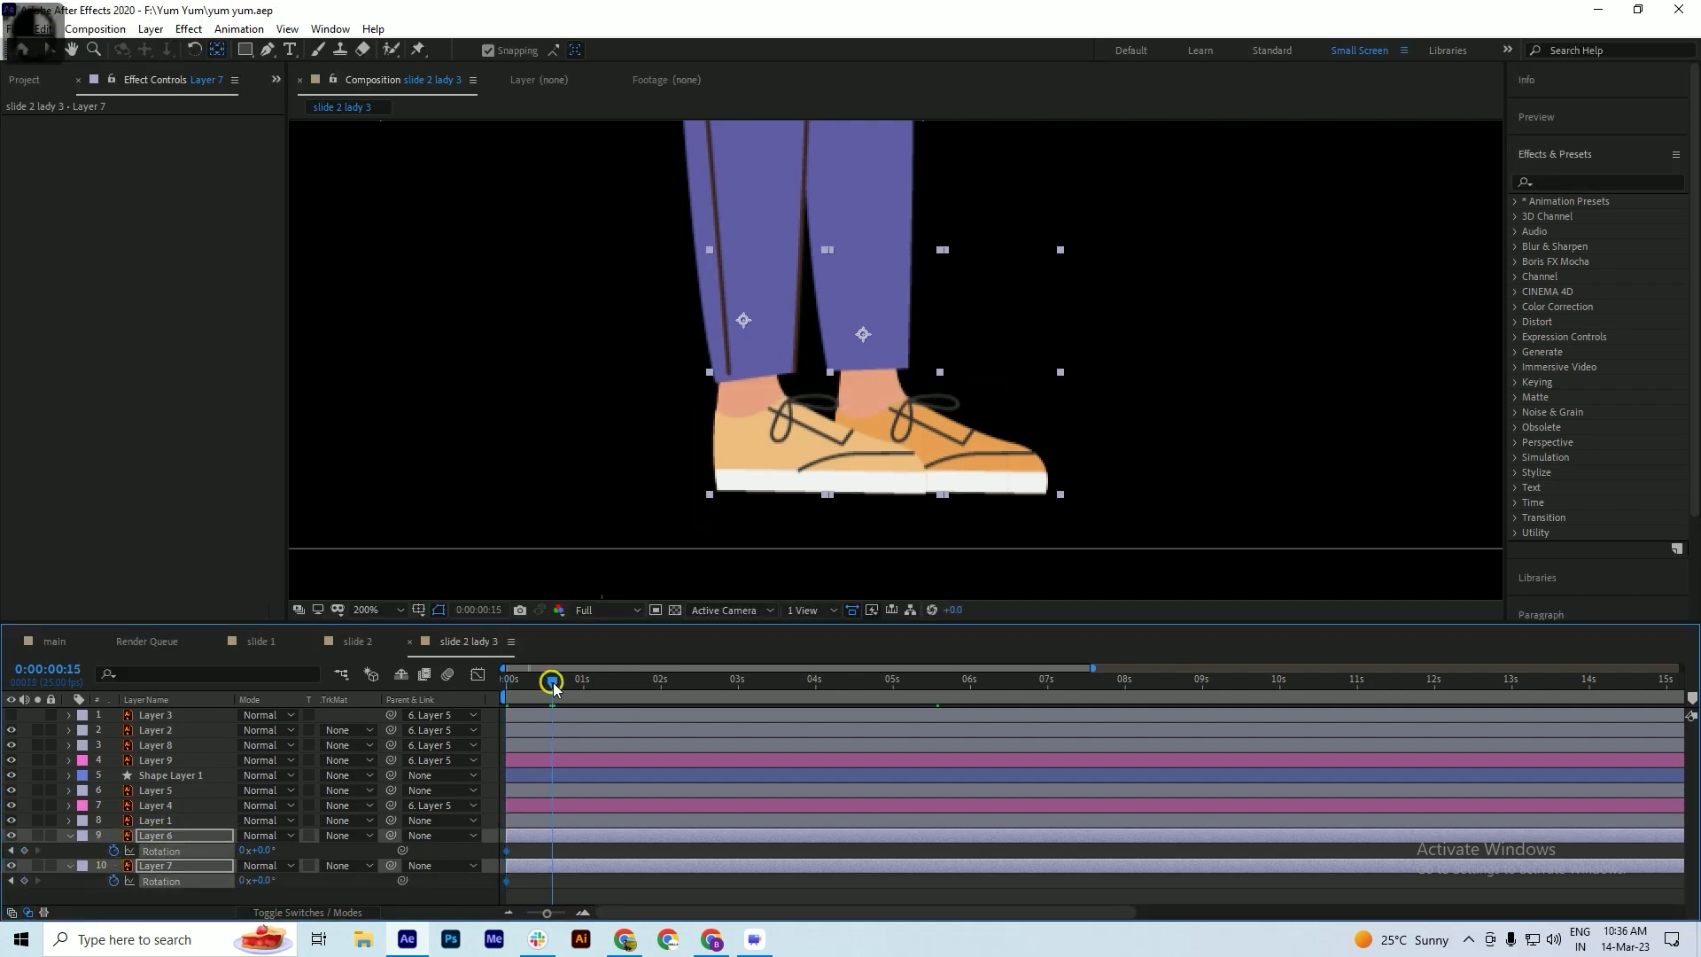
{"action": "left_click", "coordinate": [144, 894]}
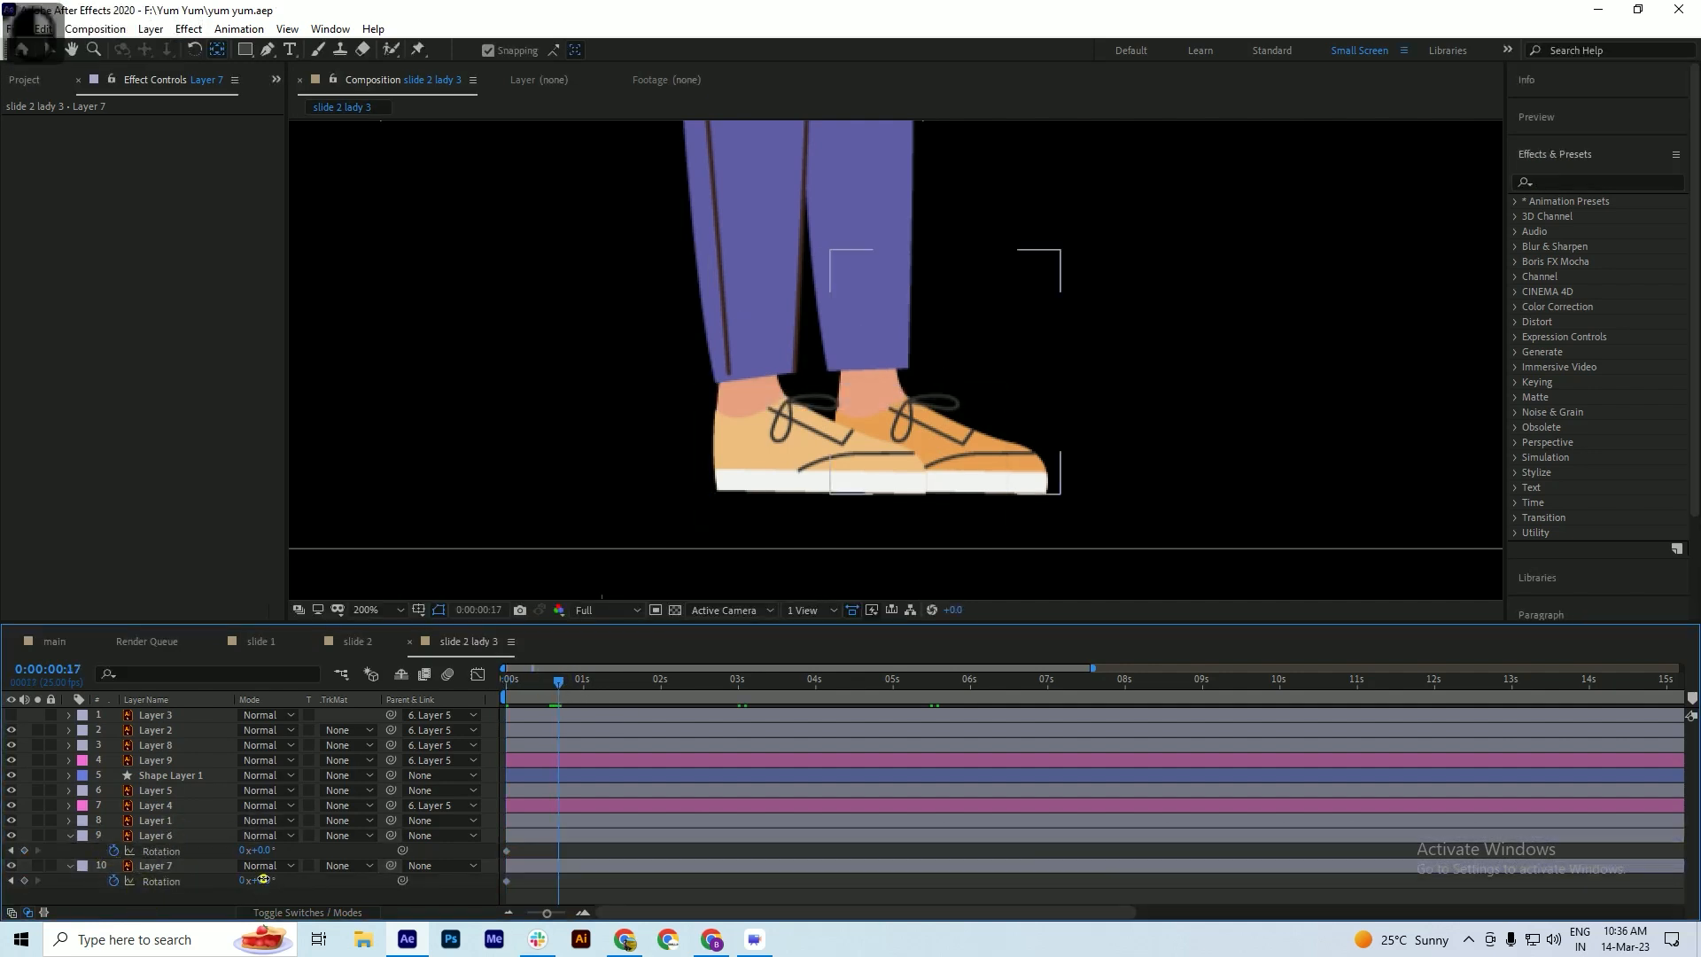
{"action": "left_click_drag", "start_coordinate": [263, 880], "coordinate": [267, 882]}
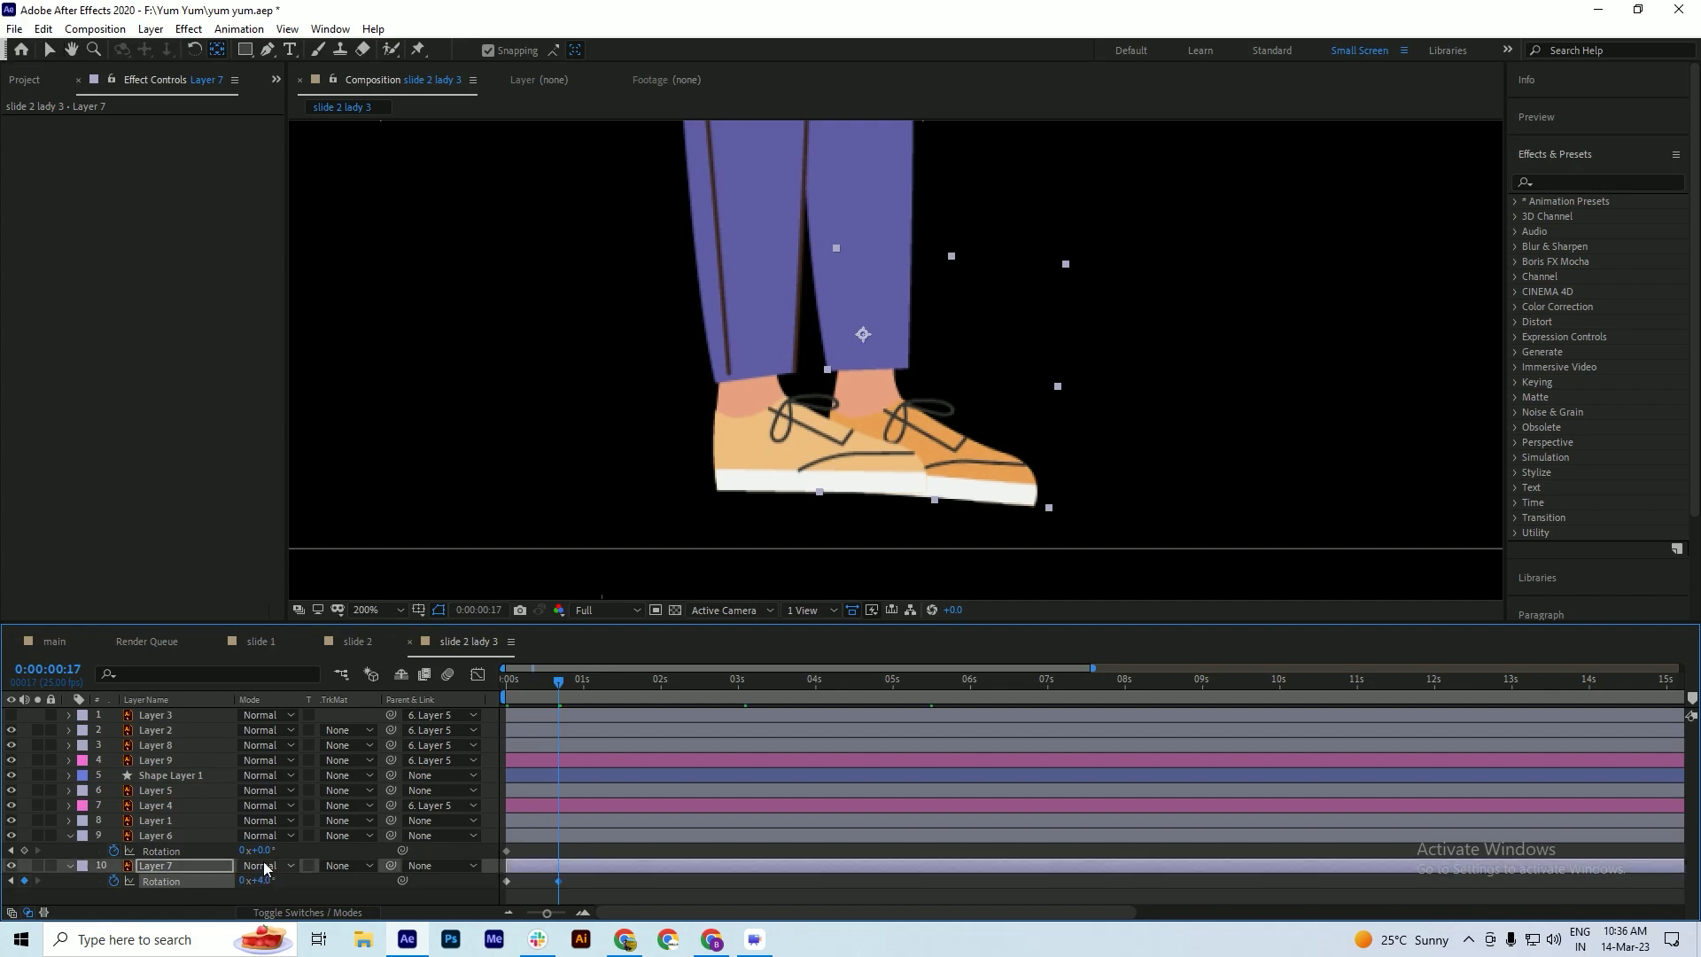
{"action": "left_click_drag", "start_coordinate": [252, 851], "coordinate": [257, 850]}
{"action": "key", "text": "ctrl+s"}
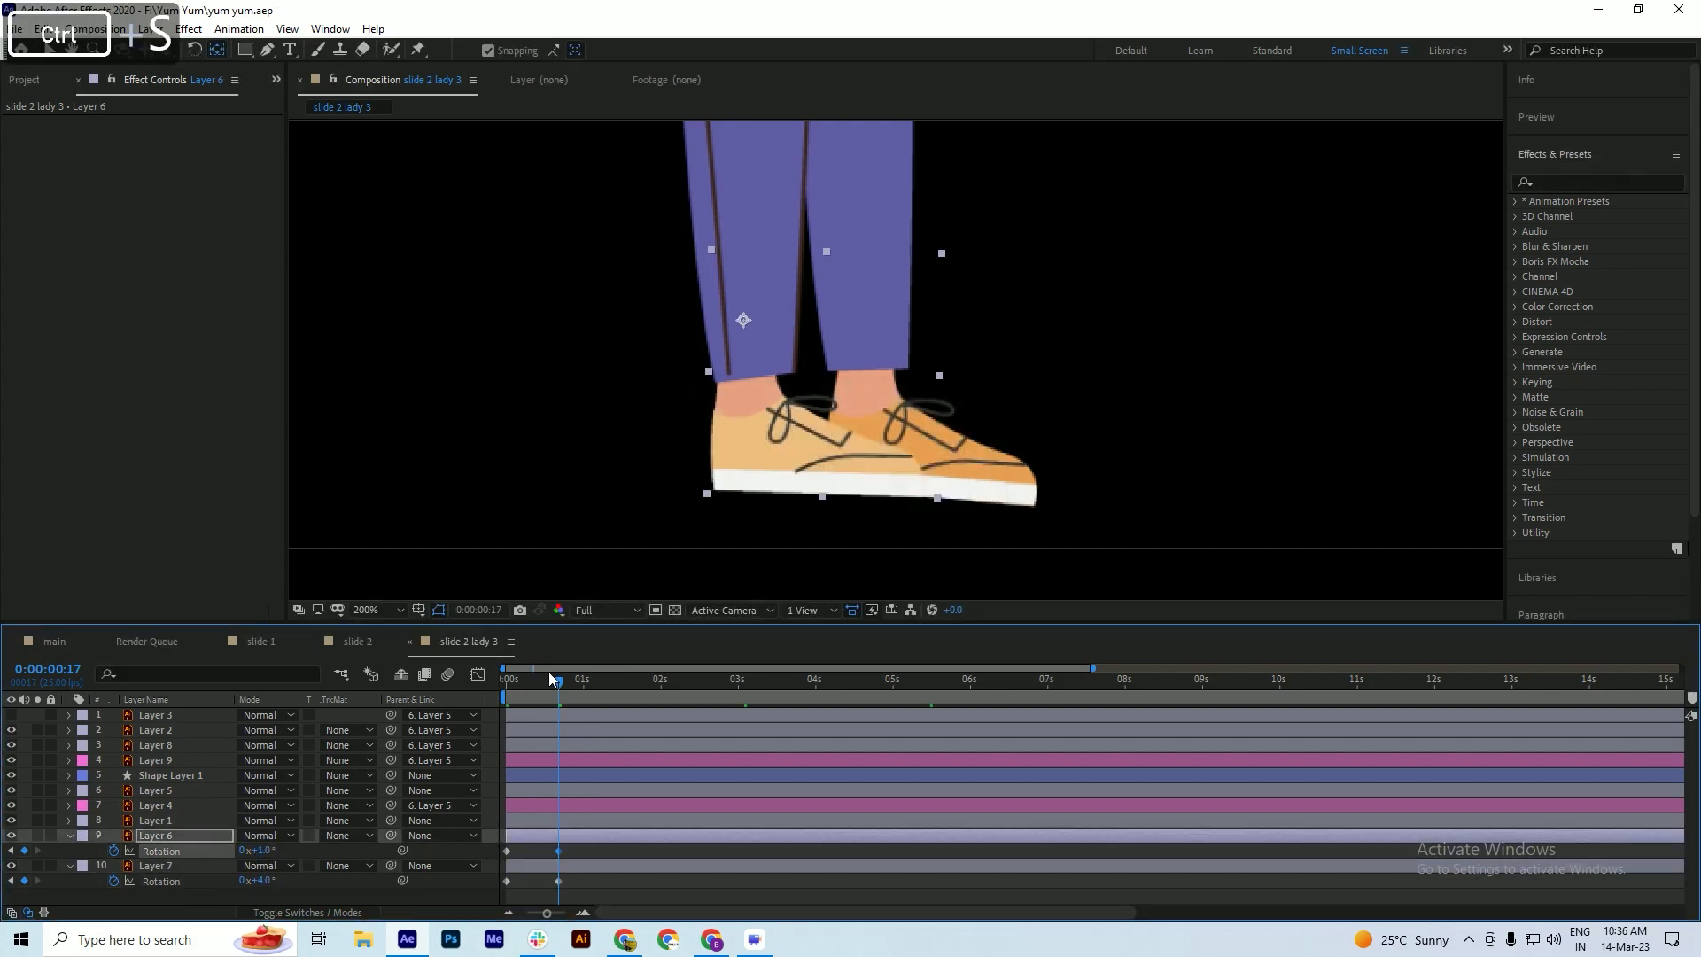
{"action": "key", "text": "space"}
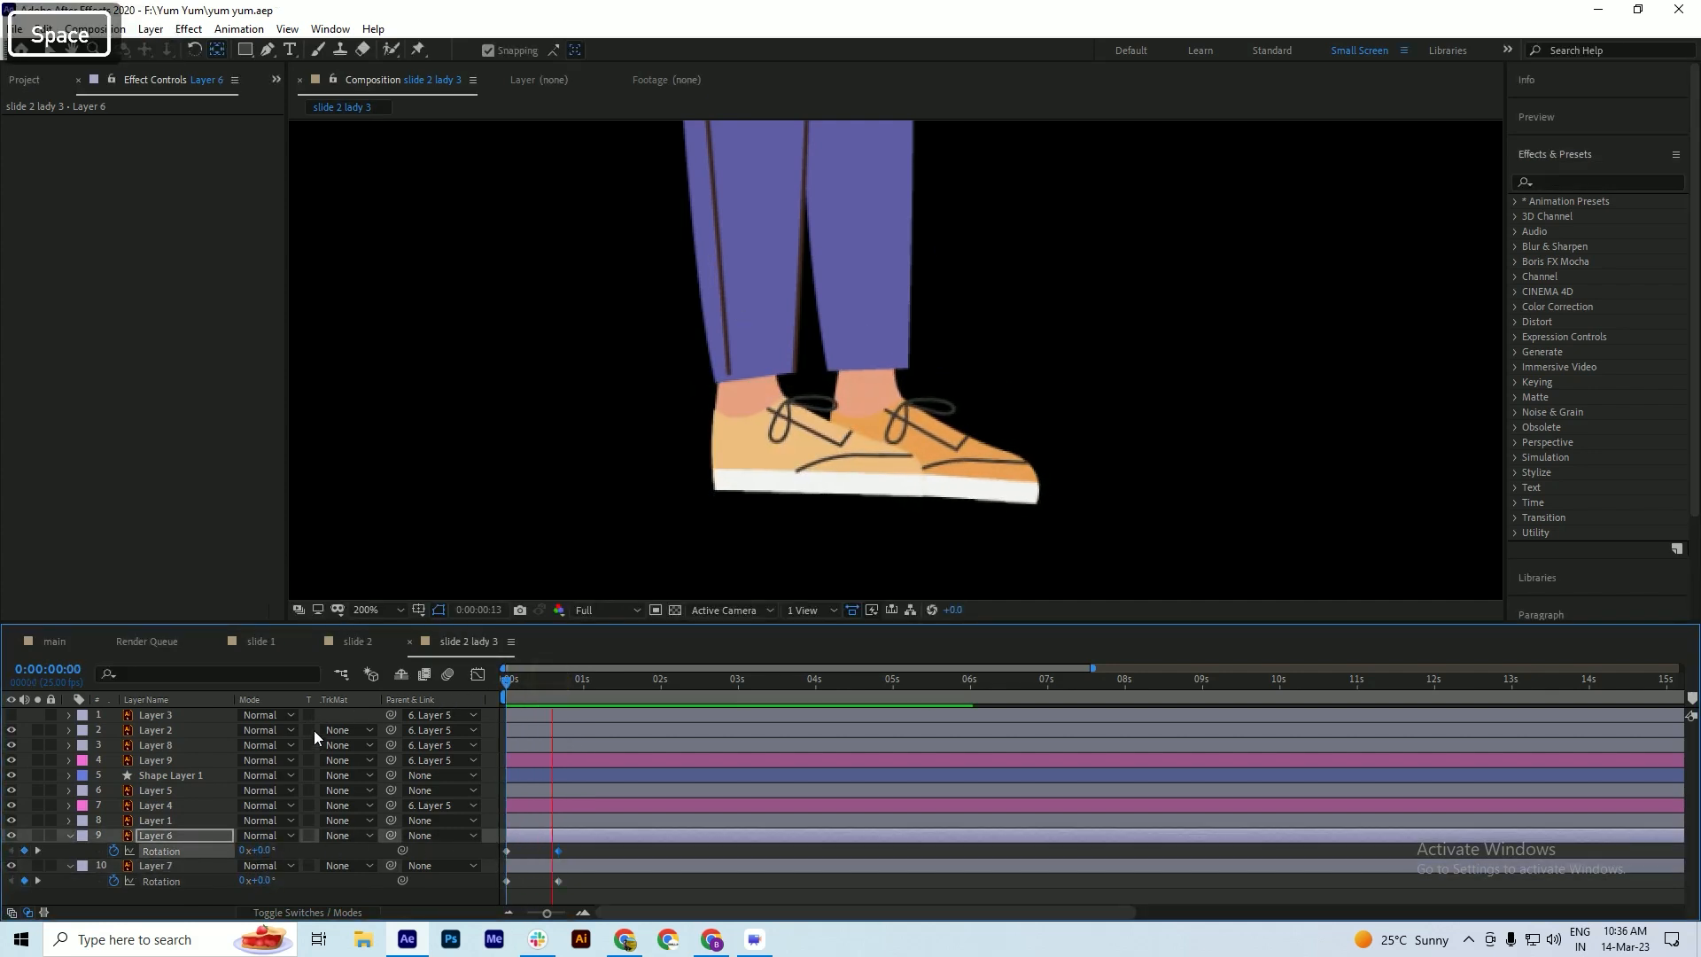
{"action": "key", "text": "space"}
- Set Layer 7's Rotation keyframe at 0:00:00:00 to -9°, save the project, and preview the foot tap
{"action": "left_click", "coordinate": [523, 675]}
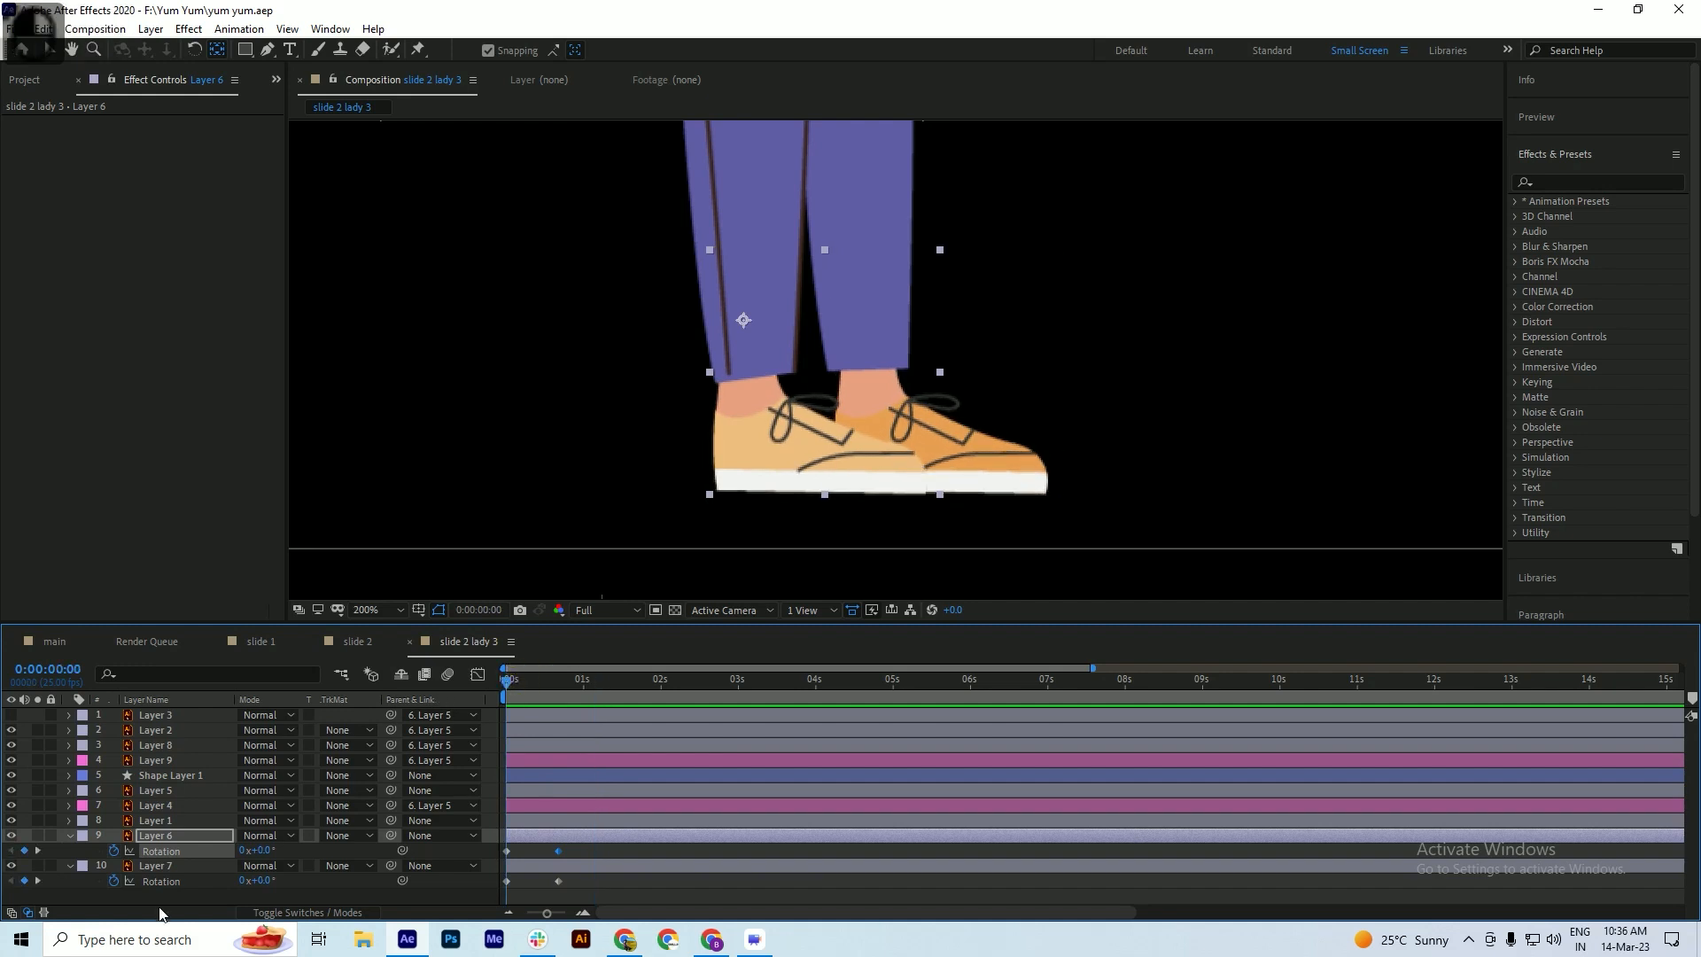
{"action": "left_click_drag", "start_coordinate": [263, 857], "coordinate": [253, 857]}
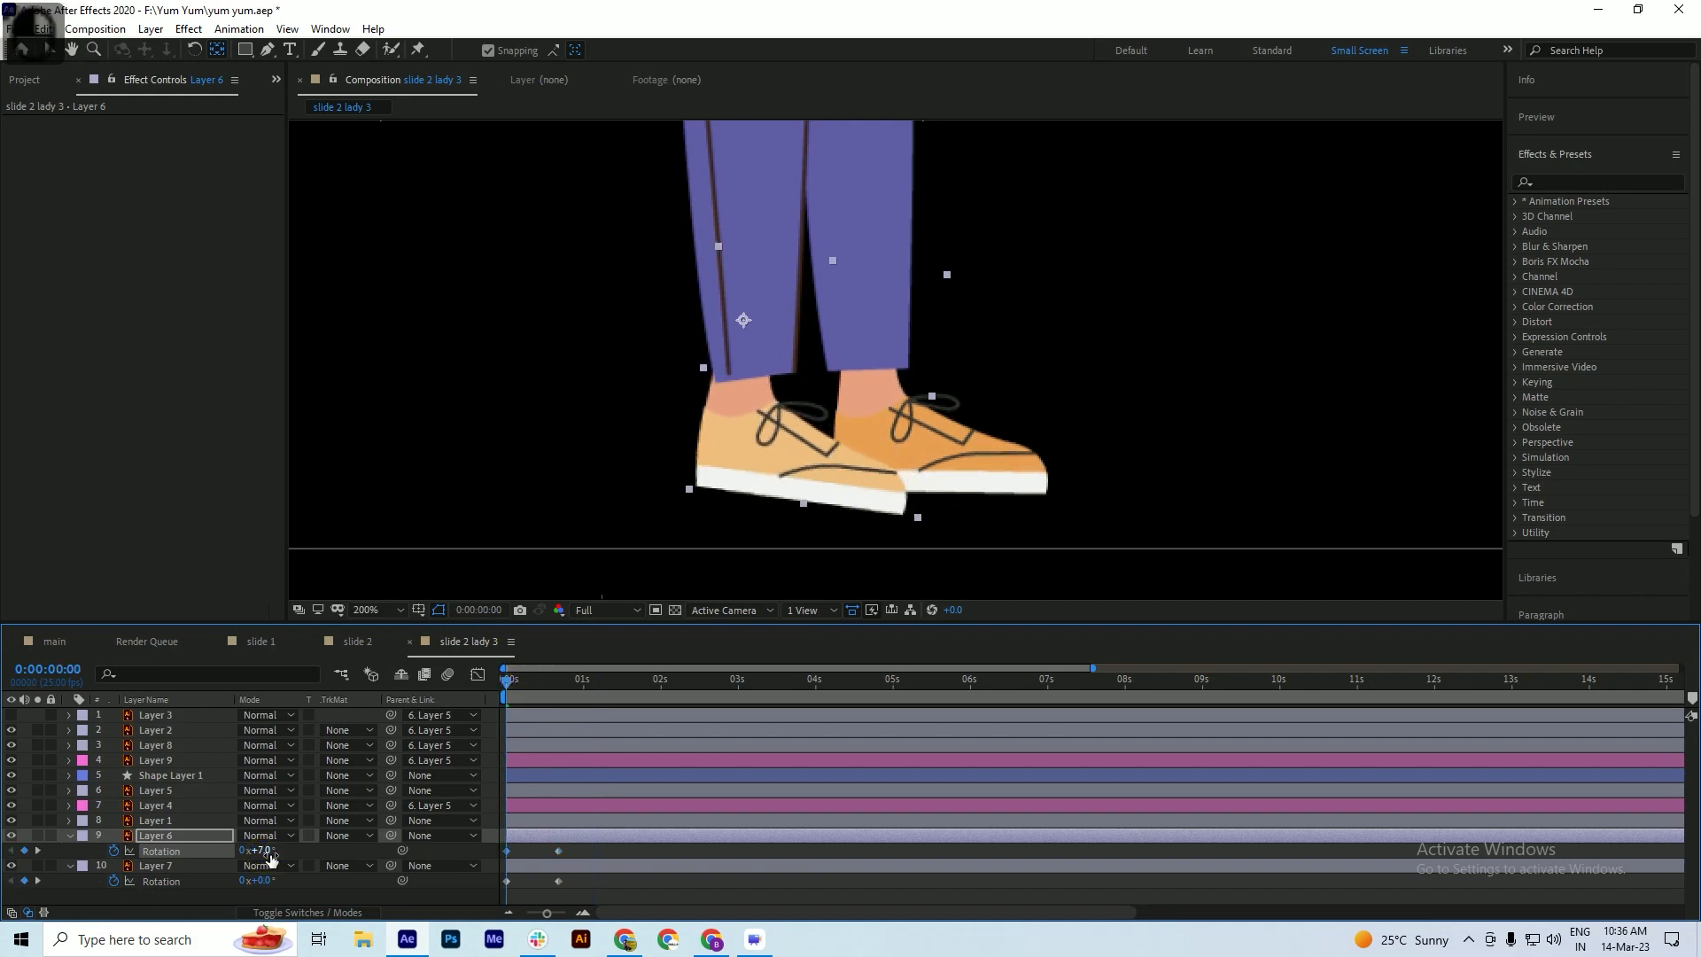
{"action": "key", "text": "ctrl+z"}
{"action": "left_click", "coordinate": [160, 866]}
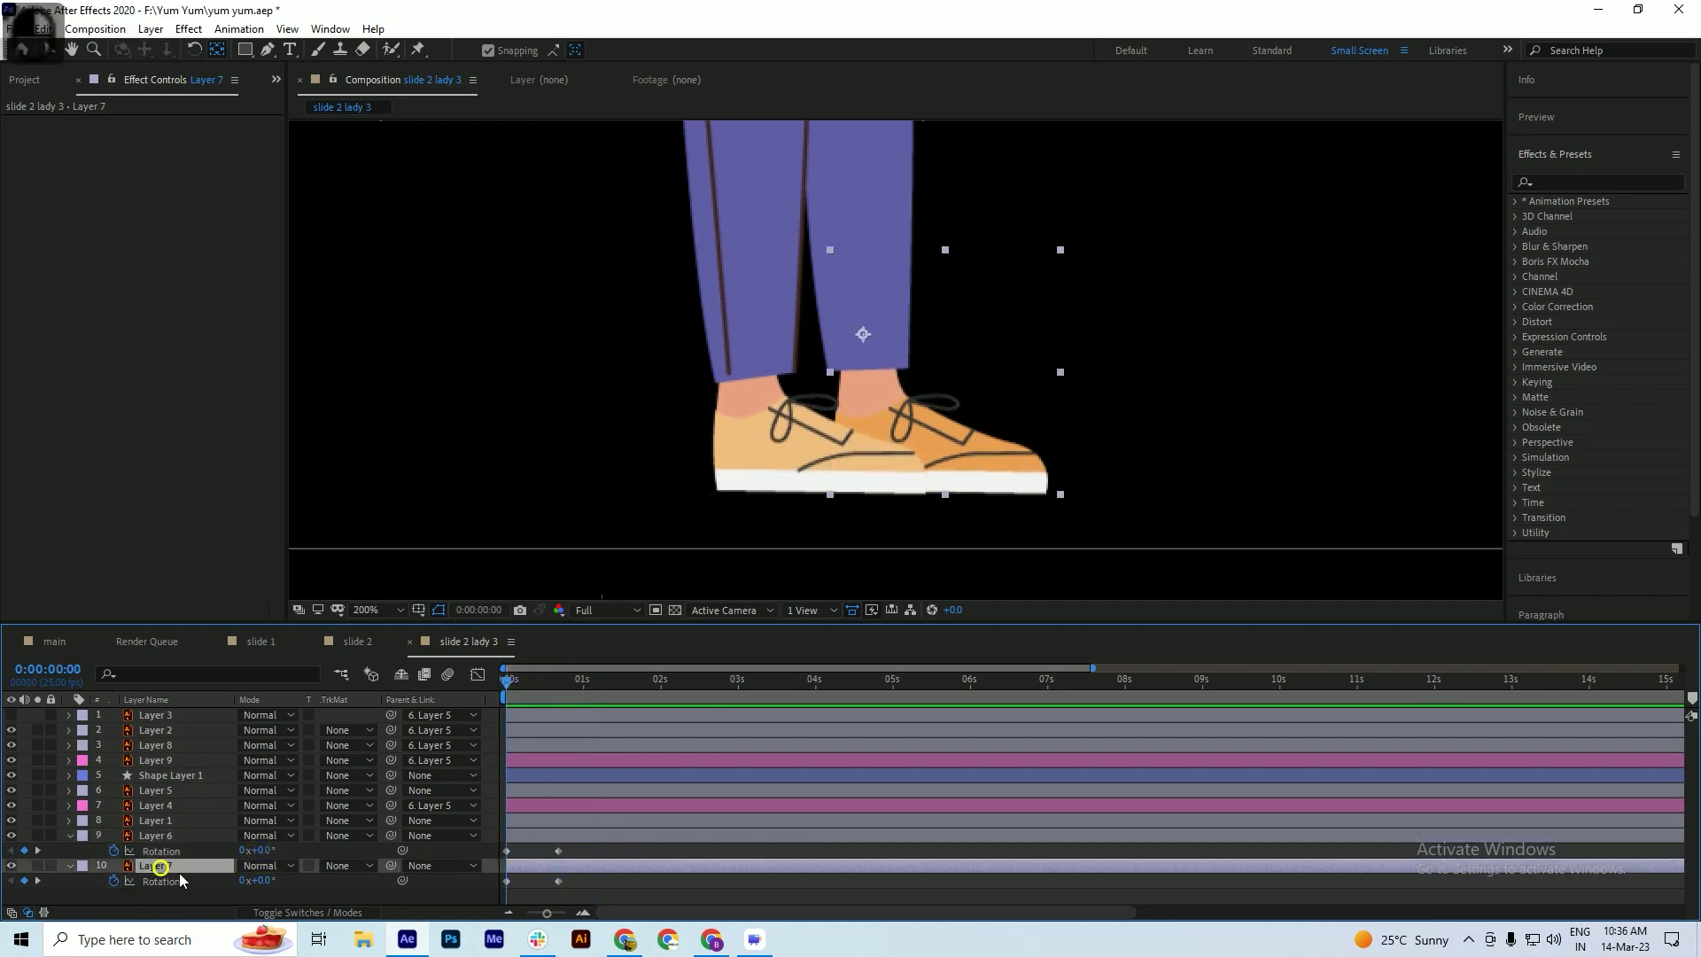
{"action": "left_click_drag", "start_coordinate": [263, 889], "coordinate": [256, 880]}
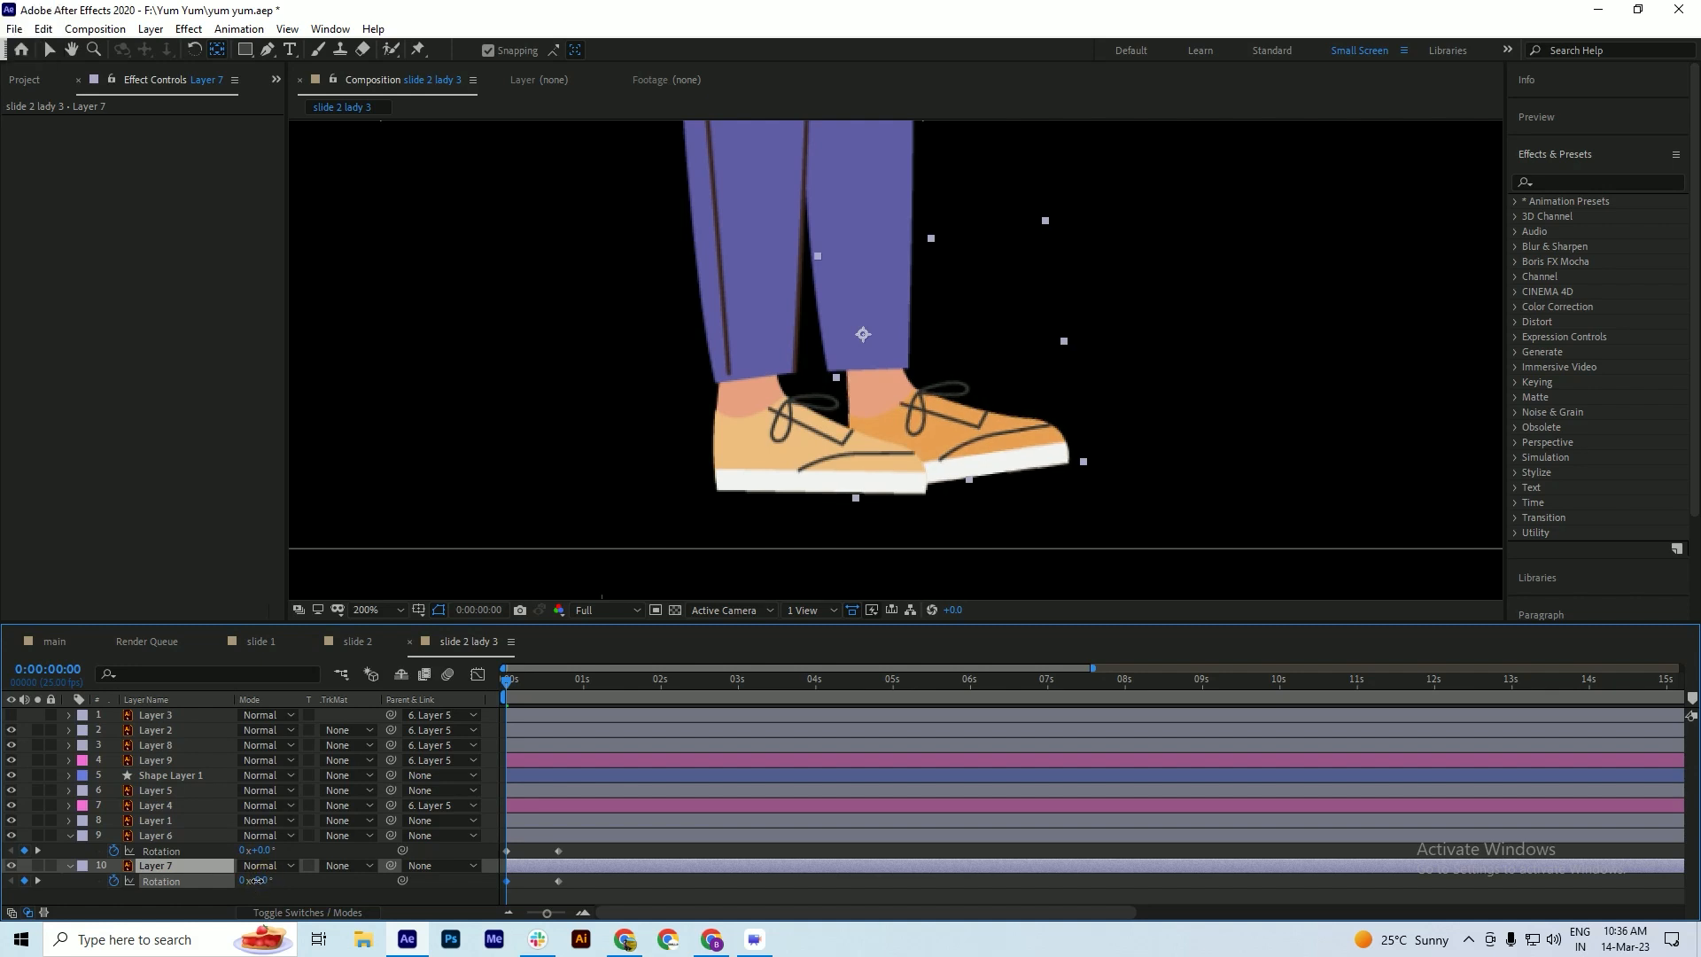
{"action": "key", "text": "ctrl+s"}
{"action": "key", "text": "space"}
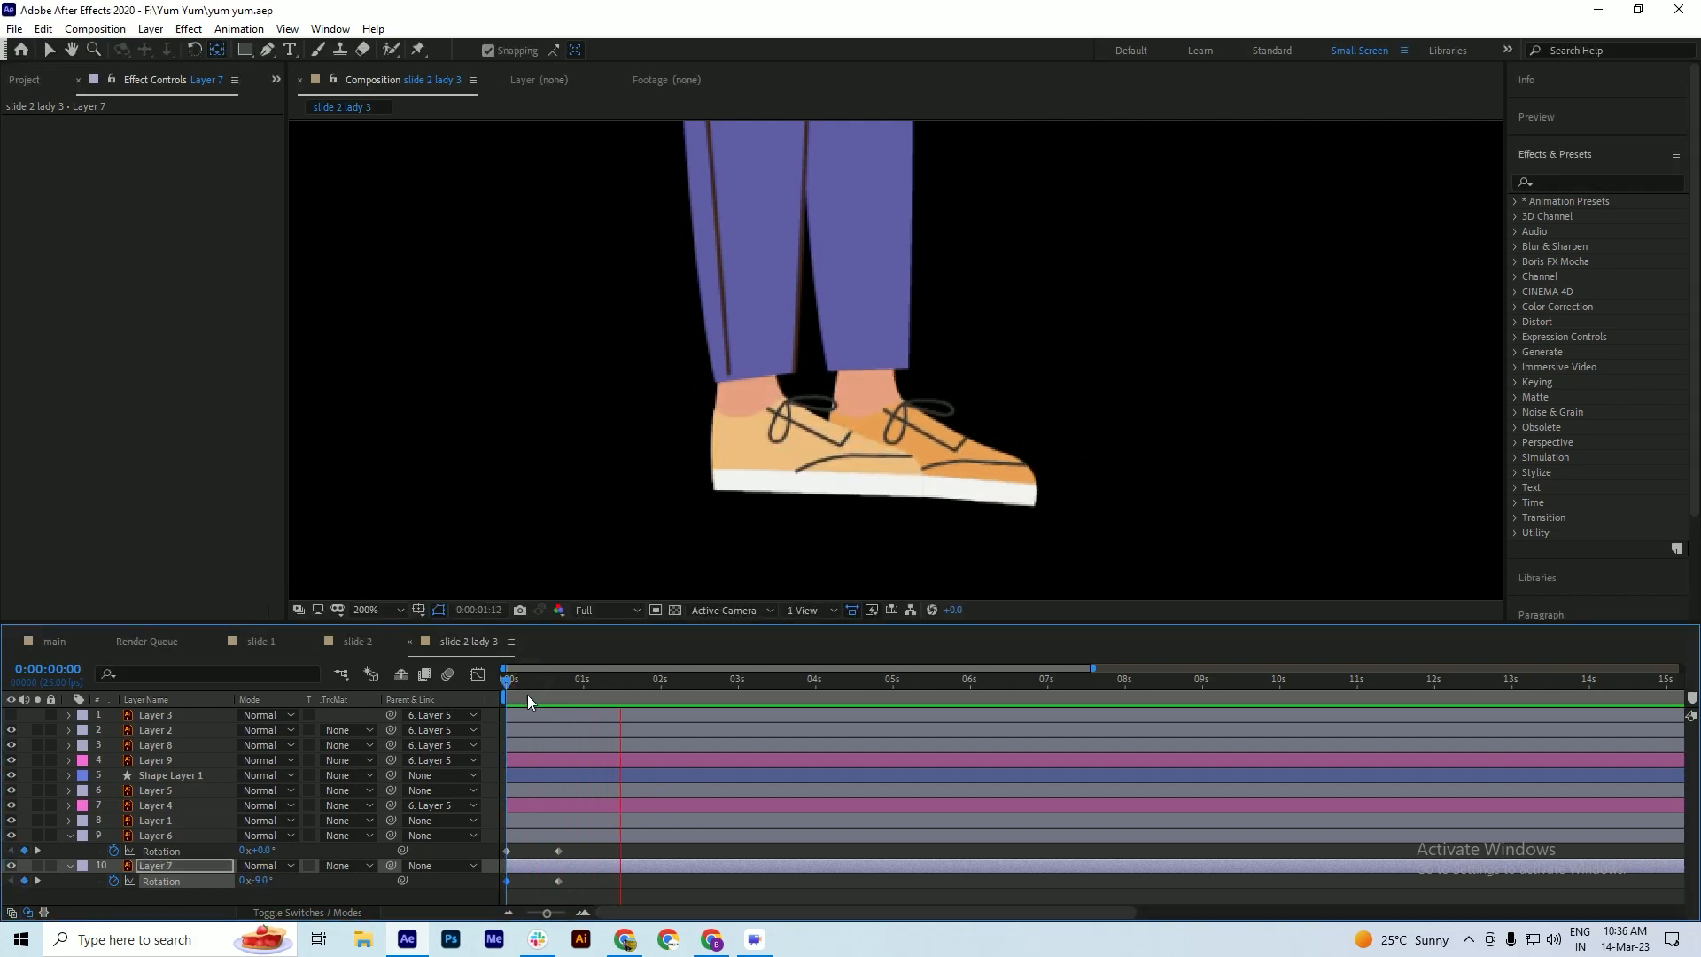
{"action": "key", "text": "space"}
- Apply Easy Ease to the Rotation keyframes of Layer 6 and Layer 7 and preview the foot motion
{"action": "left_click_drag", "start_coordinate": [602, 849], "coordinate": [462, 891]}
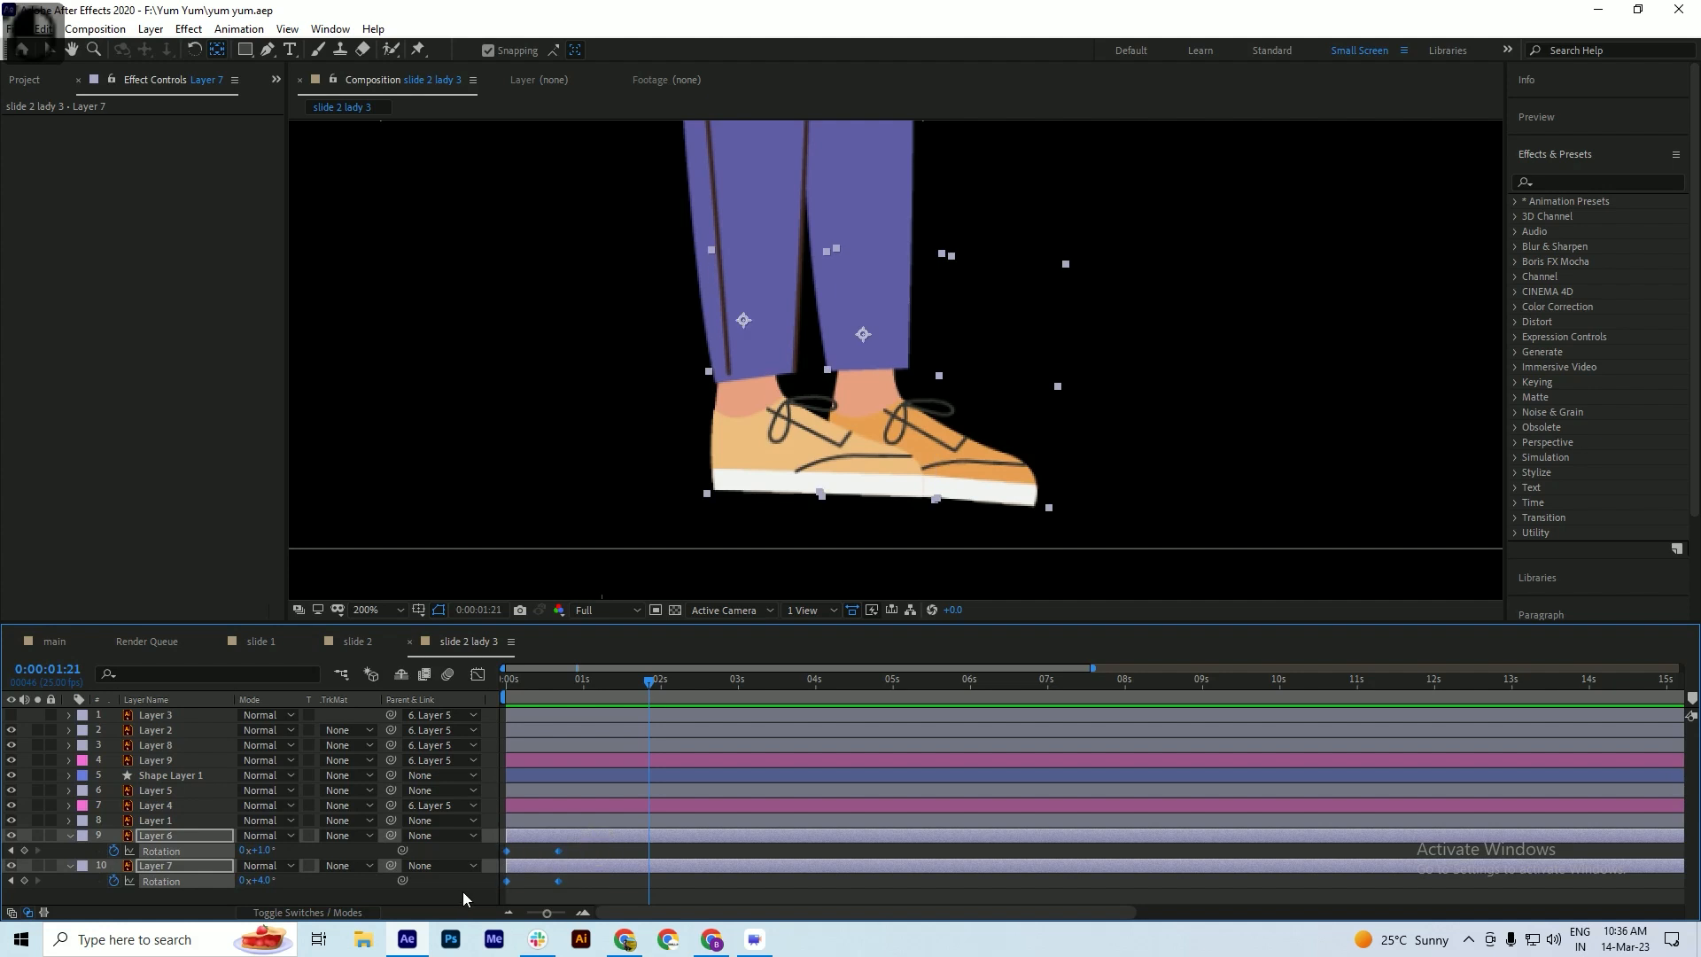
{"action": "key", "text": "F9"}
{"action": "key", "text": "Home"}
{"action": "key", "text": "space"}
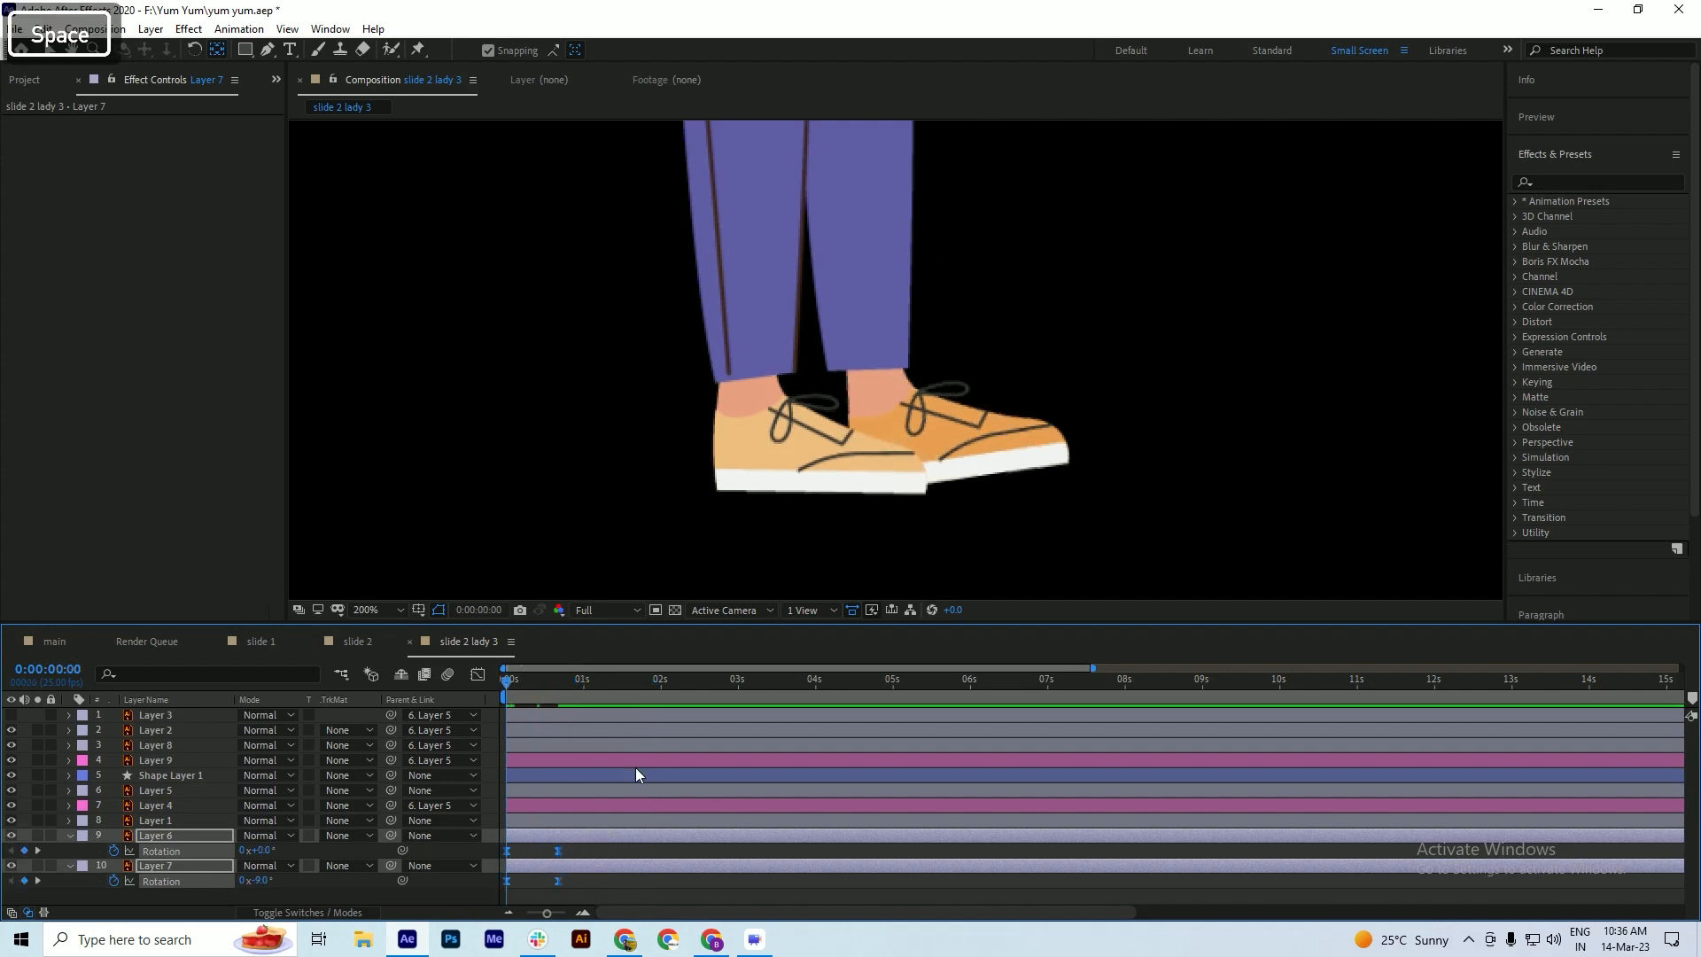
{"action": "key", "text": "space"}
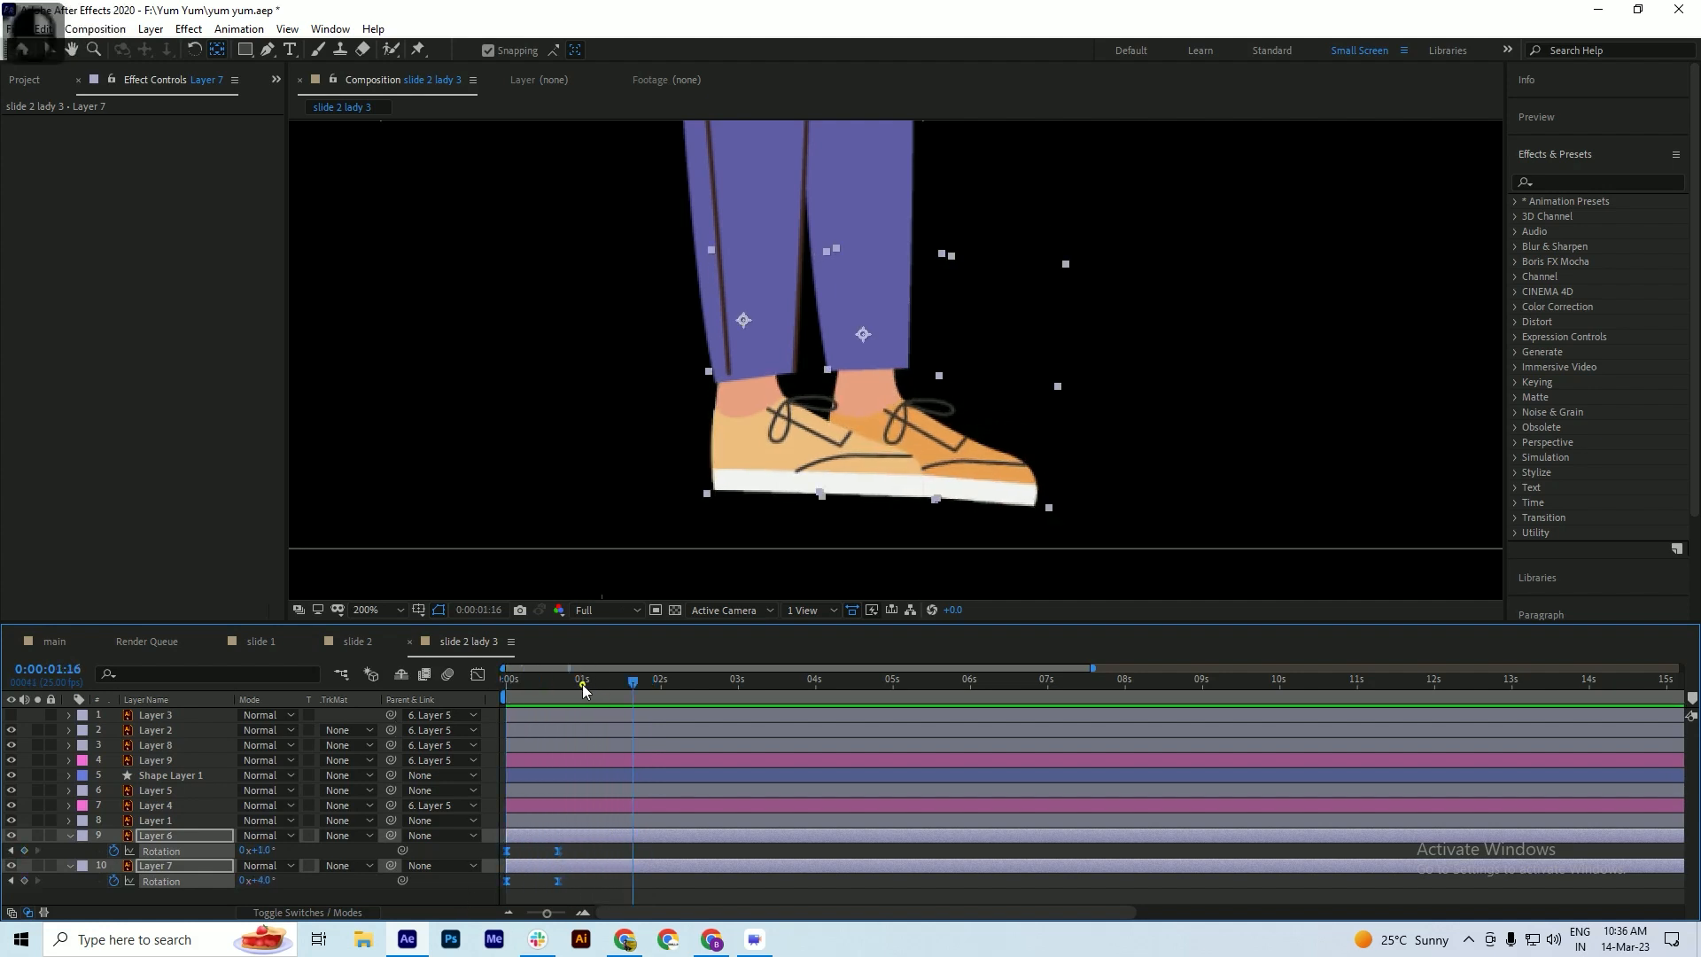
{"action": "key", "text": "space"}
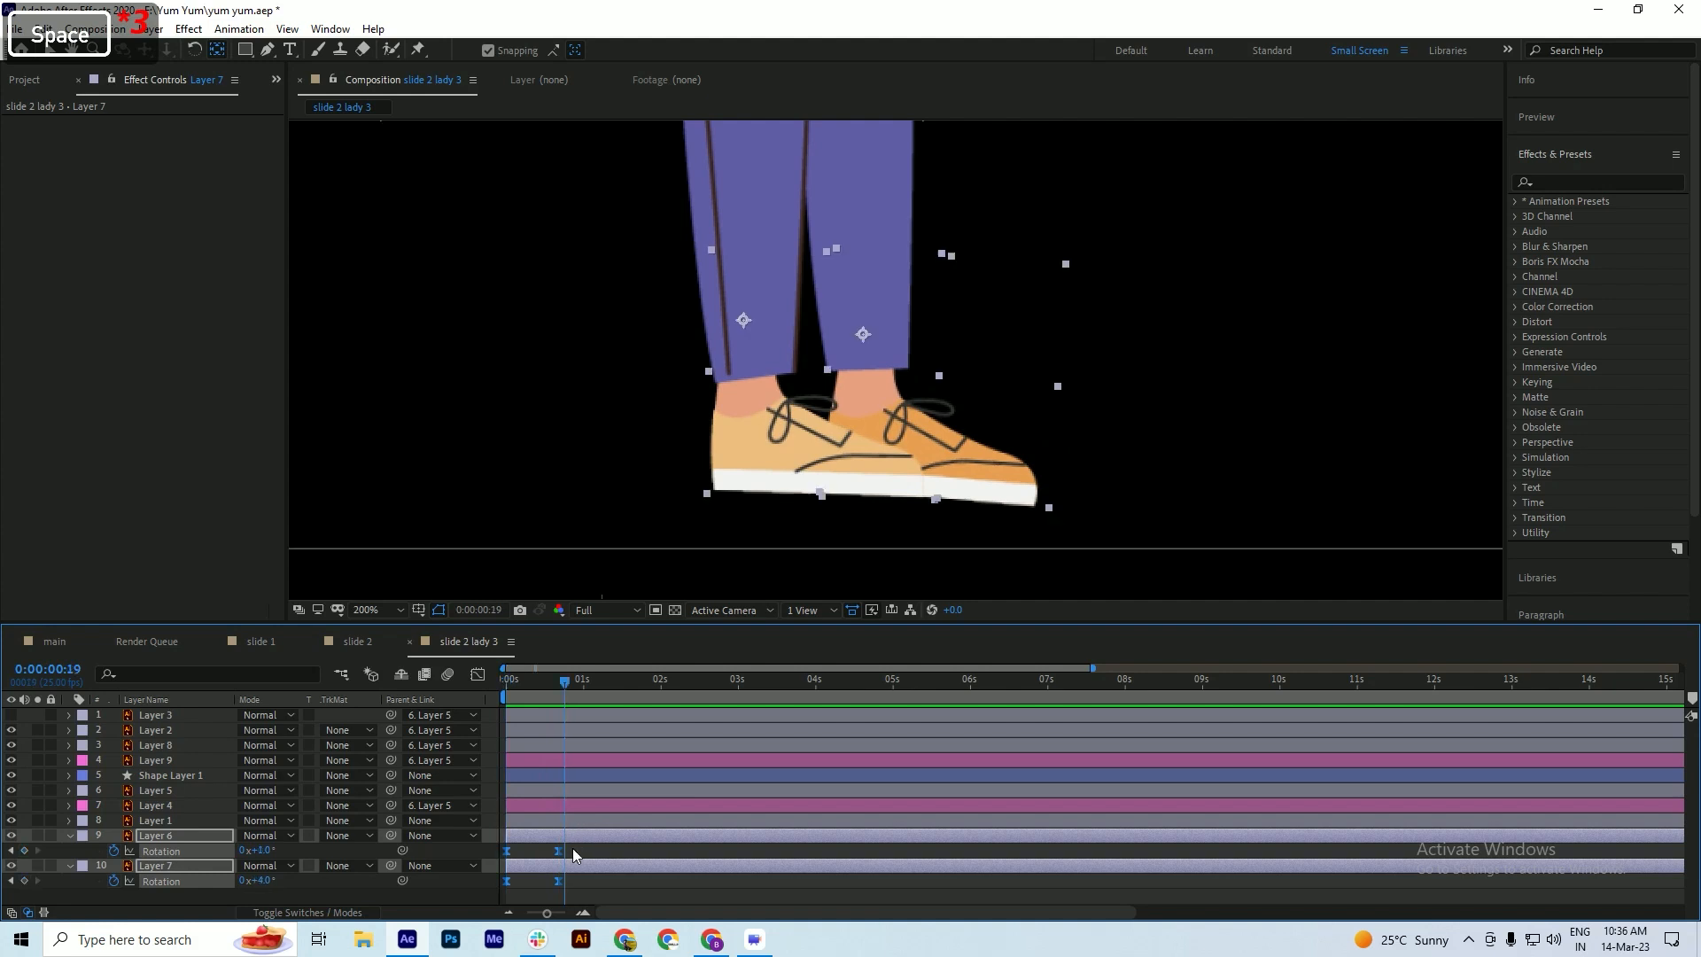
- Shift both of Layer 6's Rotation keyframes so the first one sits at 0:00:00:13, and preview the foot motion
{"action": "left_click", "coordinate": [572, 849]}
{"action": "left_click_drag", "start_coordinate": [505, 851], "coordinate": [544, 858]}
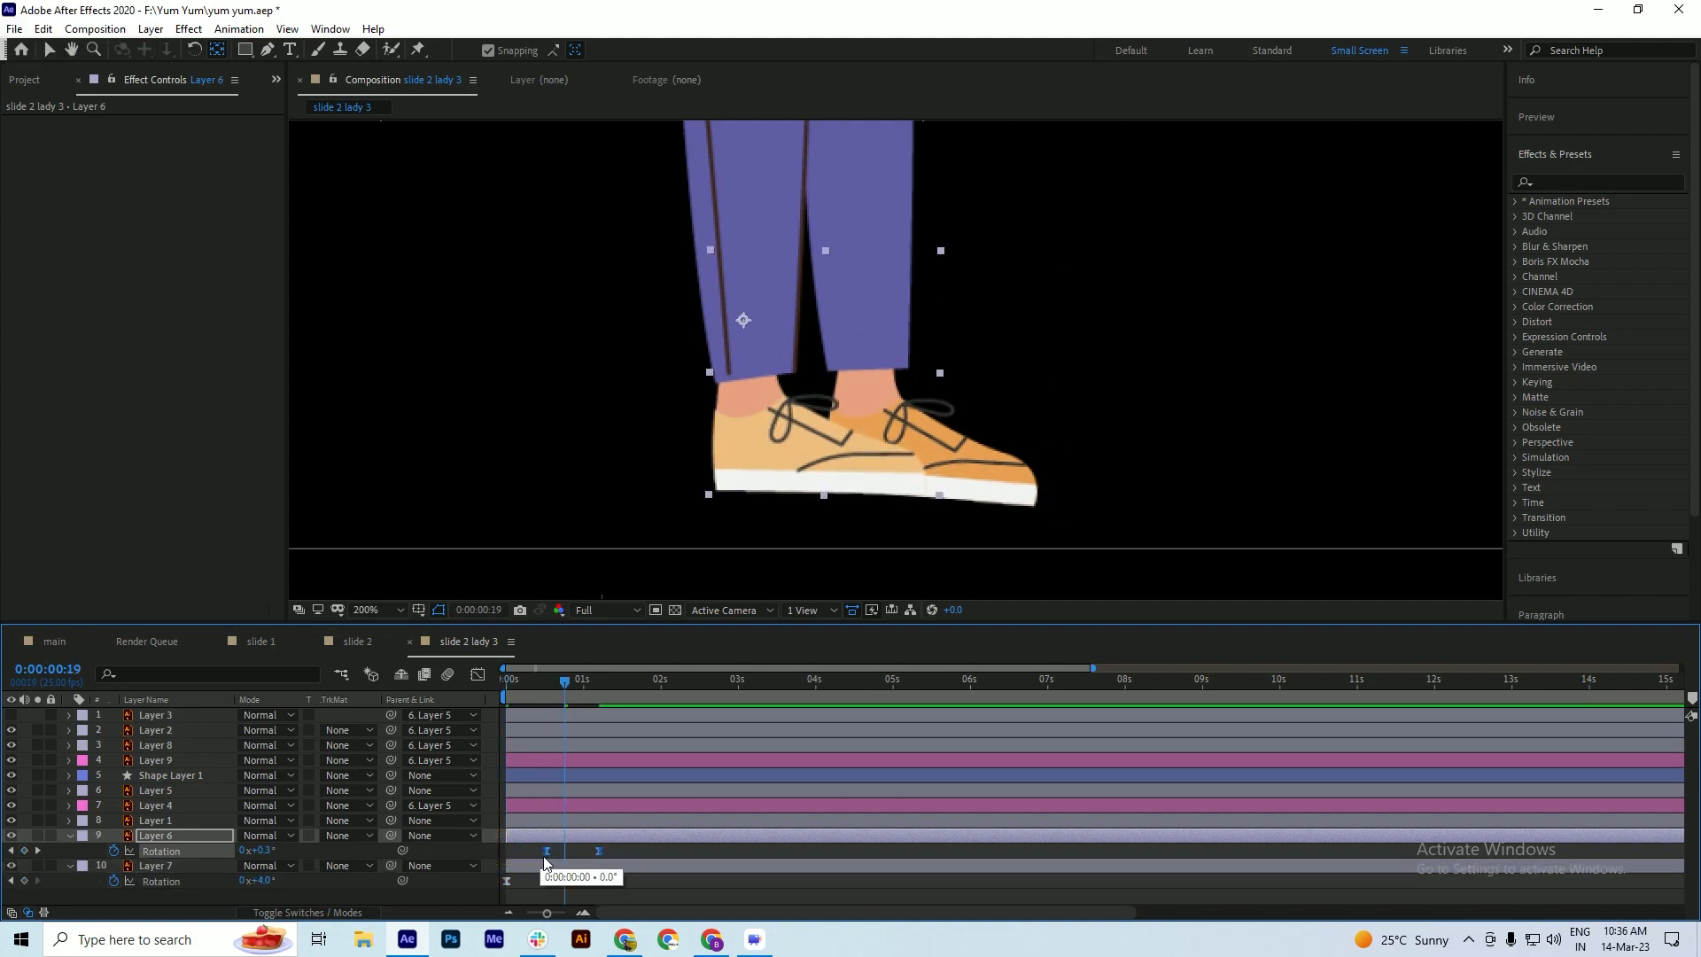
{"action": "key", "text": "space"}
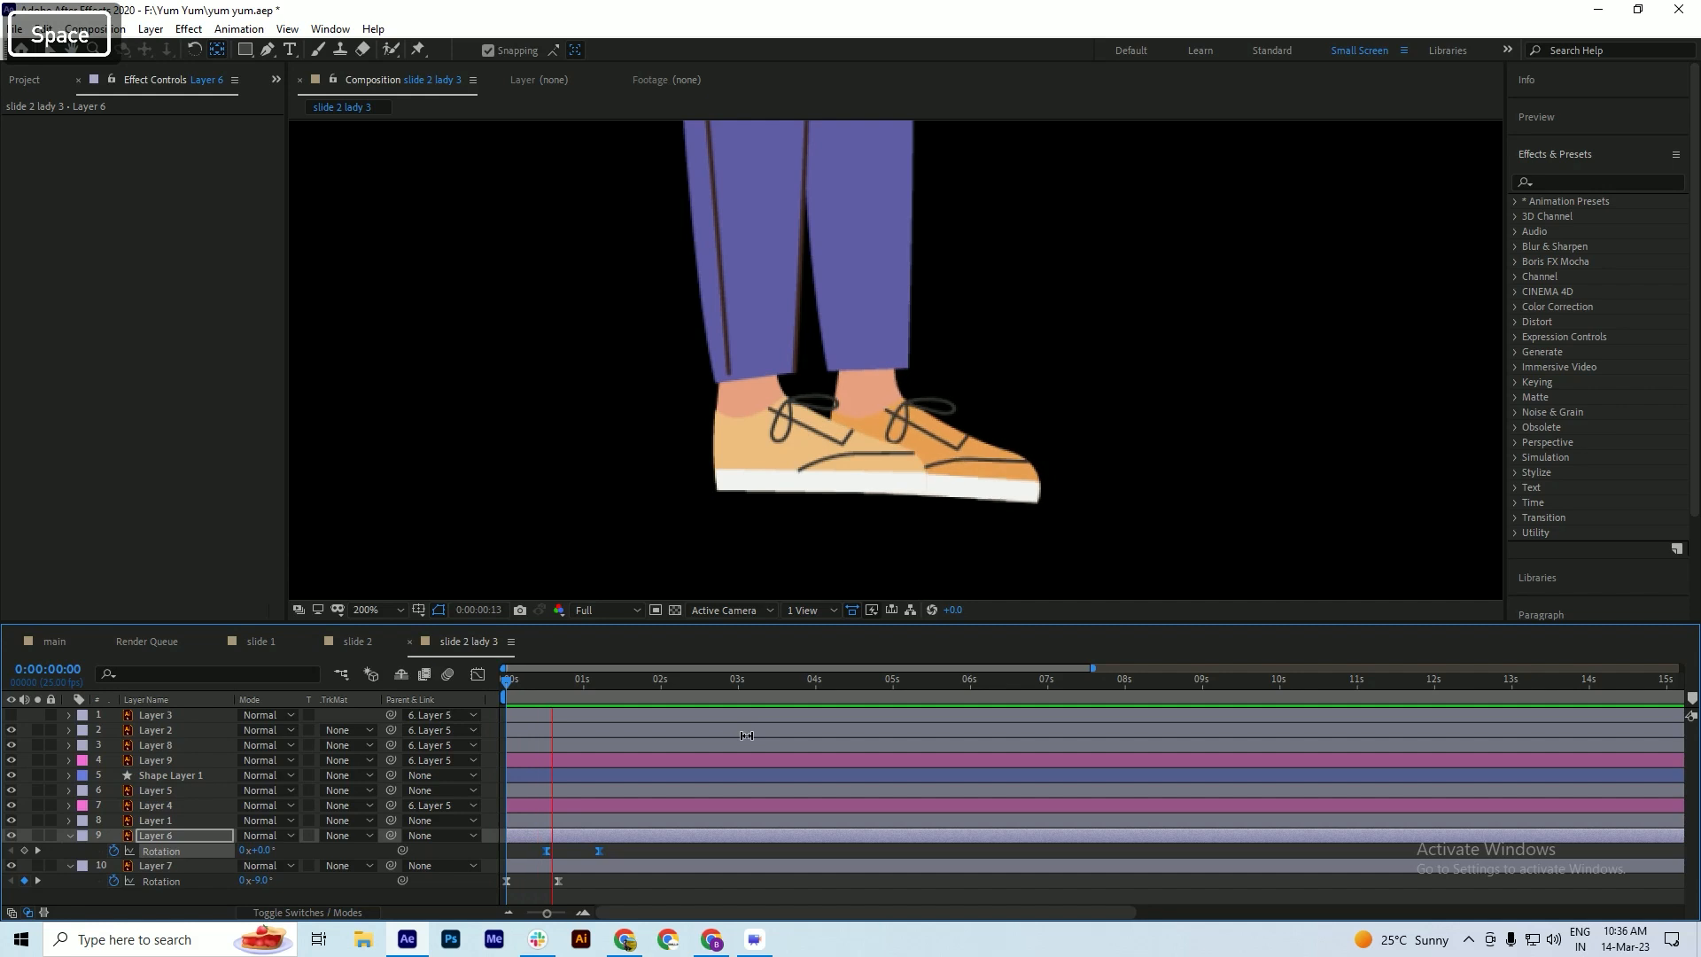
{"action": "key", "text": "space"}
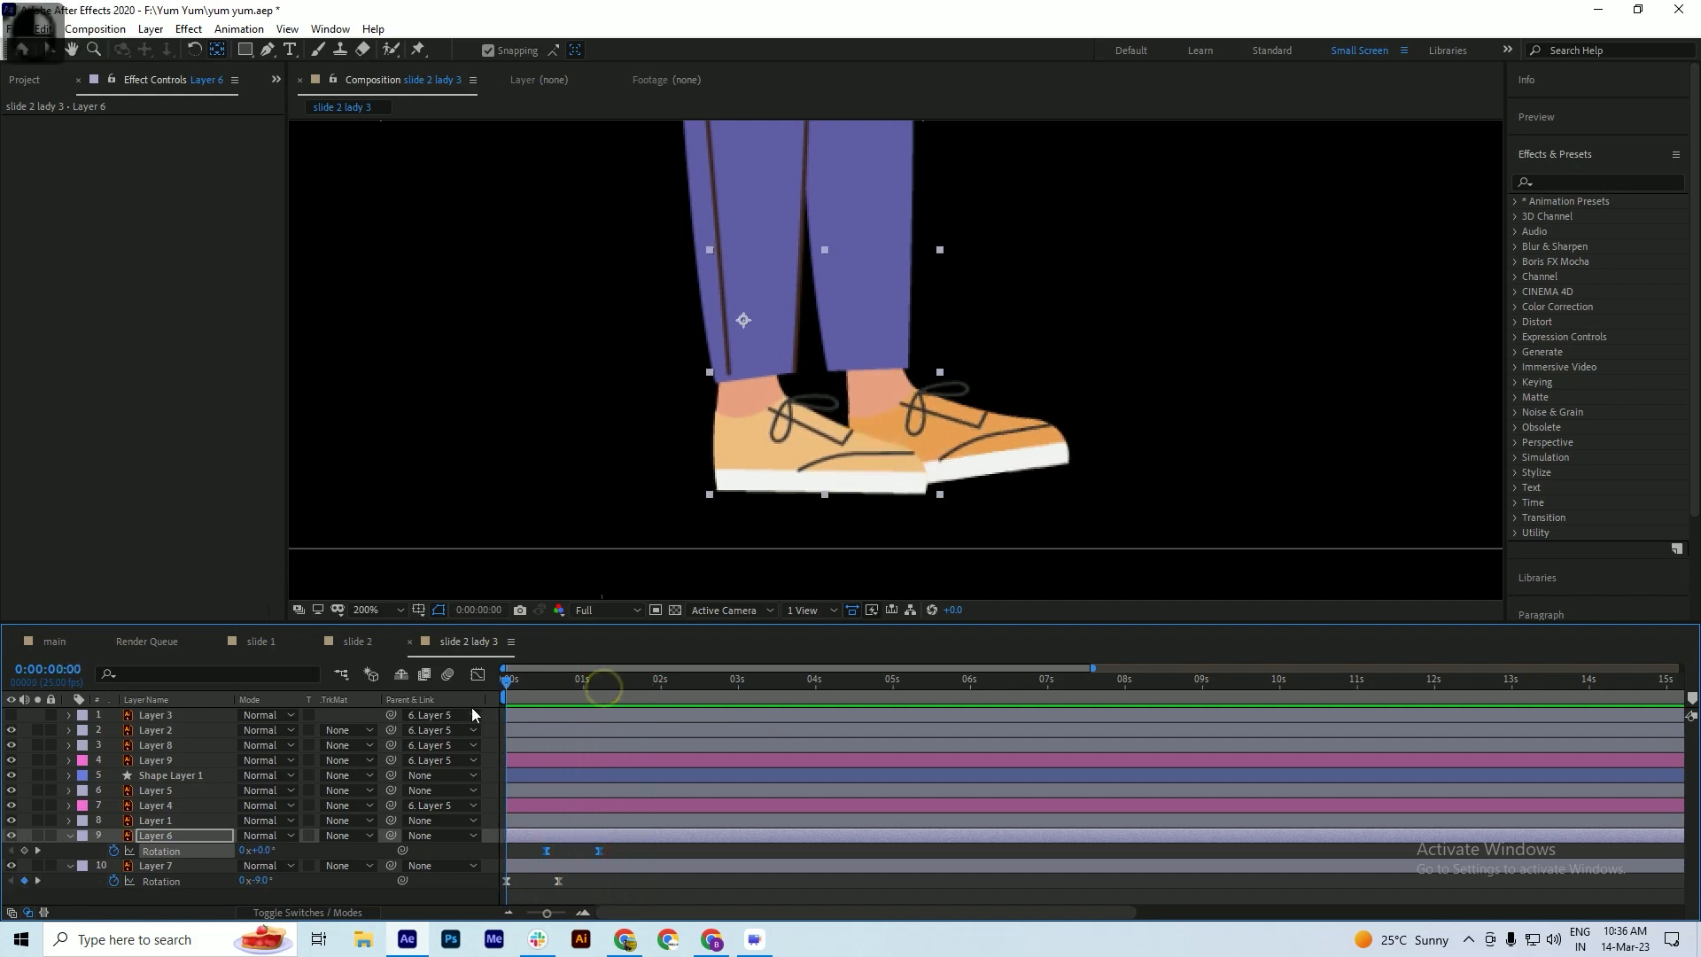
{"action": "key", "text": "space"}
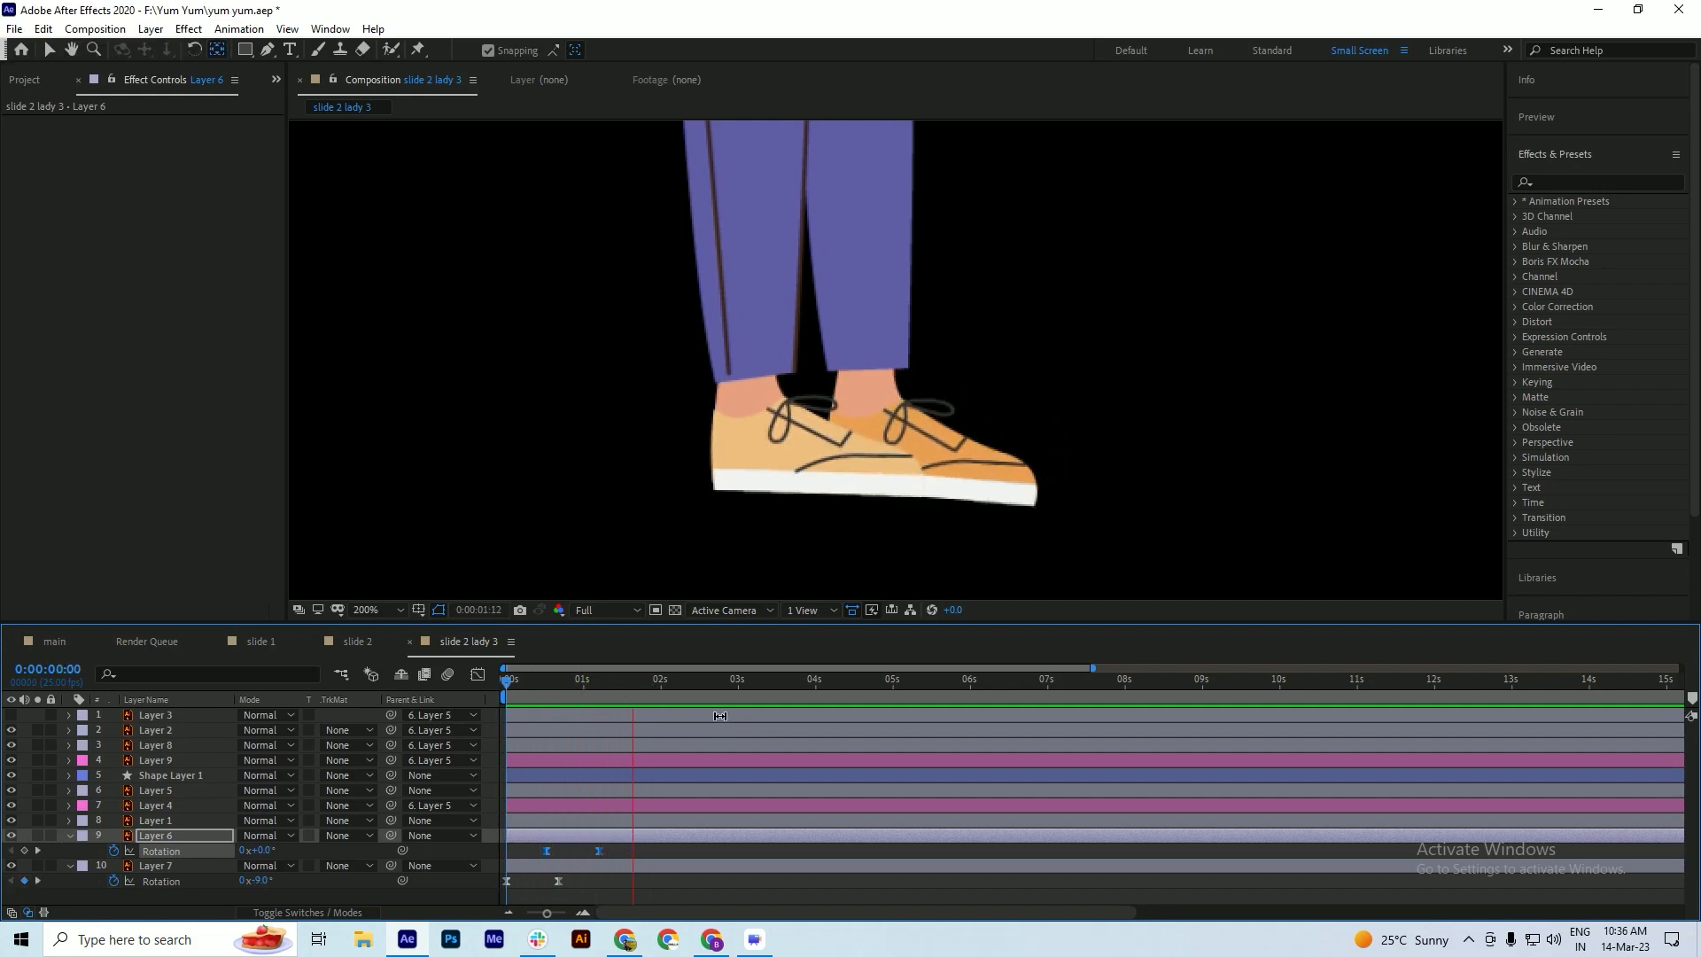
{"action": "key", "text": "space"}
- Add a Rotation keyframe of -7.9° on Layer 6 at 0:00:00:17 and preview the foot motion from the start
{"action": "left_click_drag", "start_coordinate": [568, 690], "coordinate": [558, 695]}
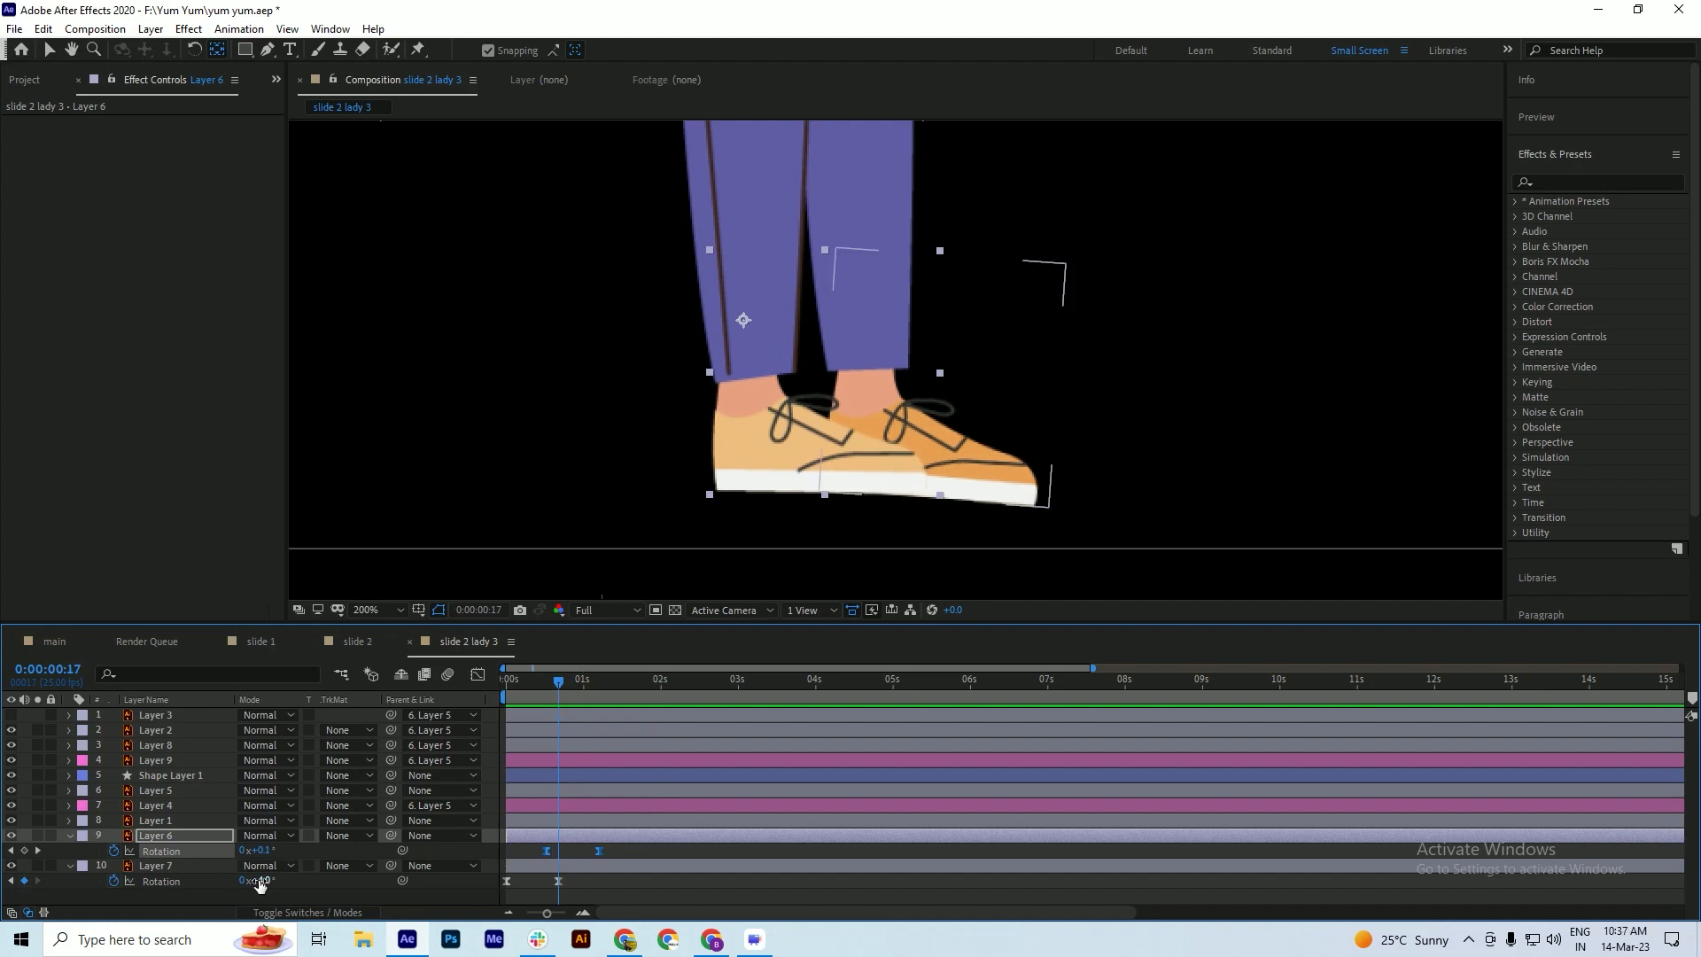
{"action": "left_click_drag", "start_coordinate": [264, 856], "coordinate": [259, 852]}
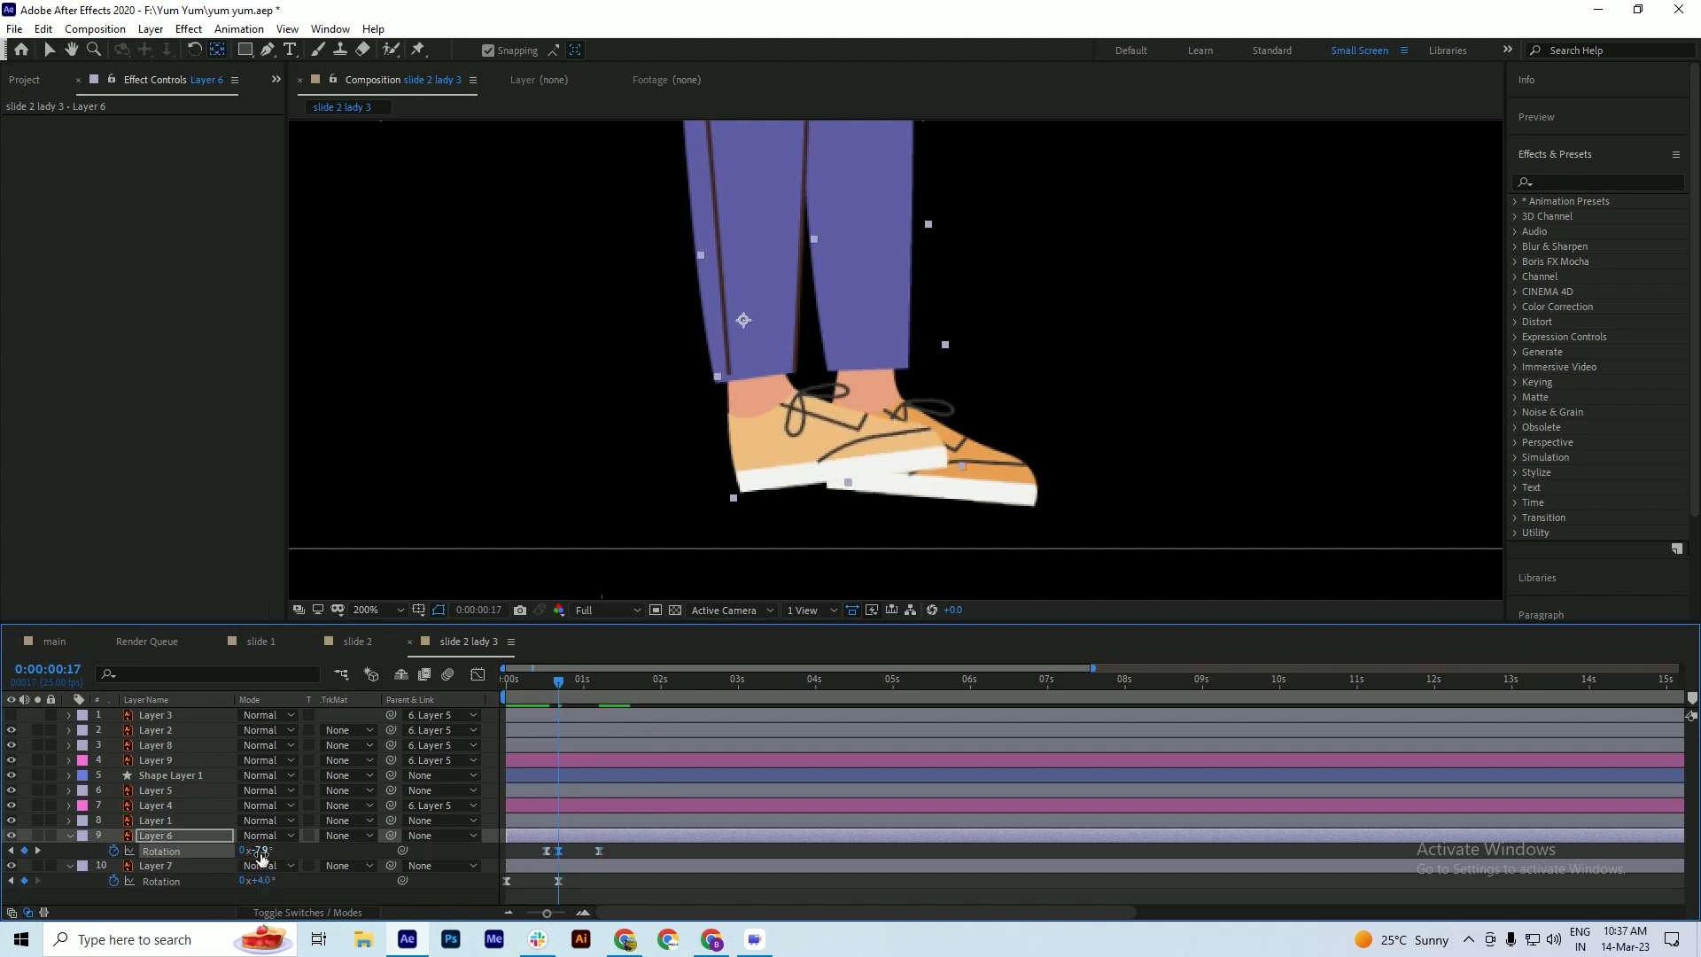
{"action": "key", "text": "Home"}
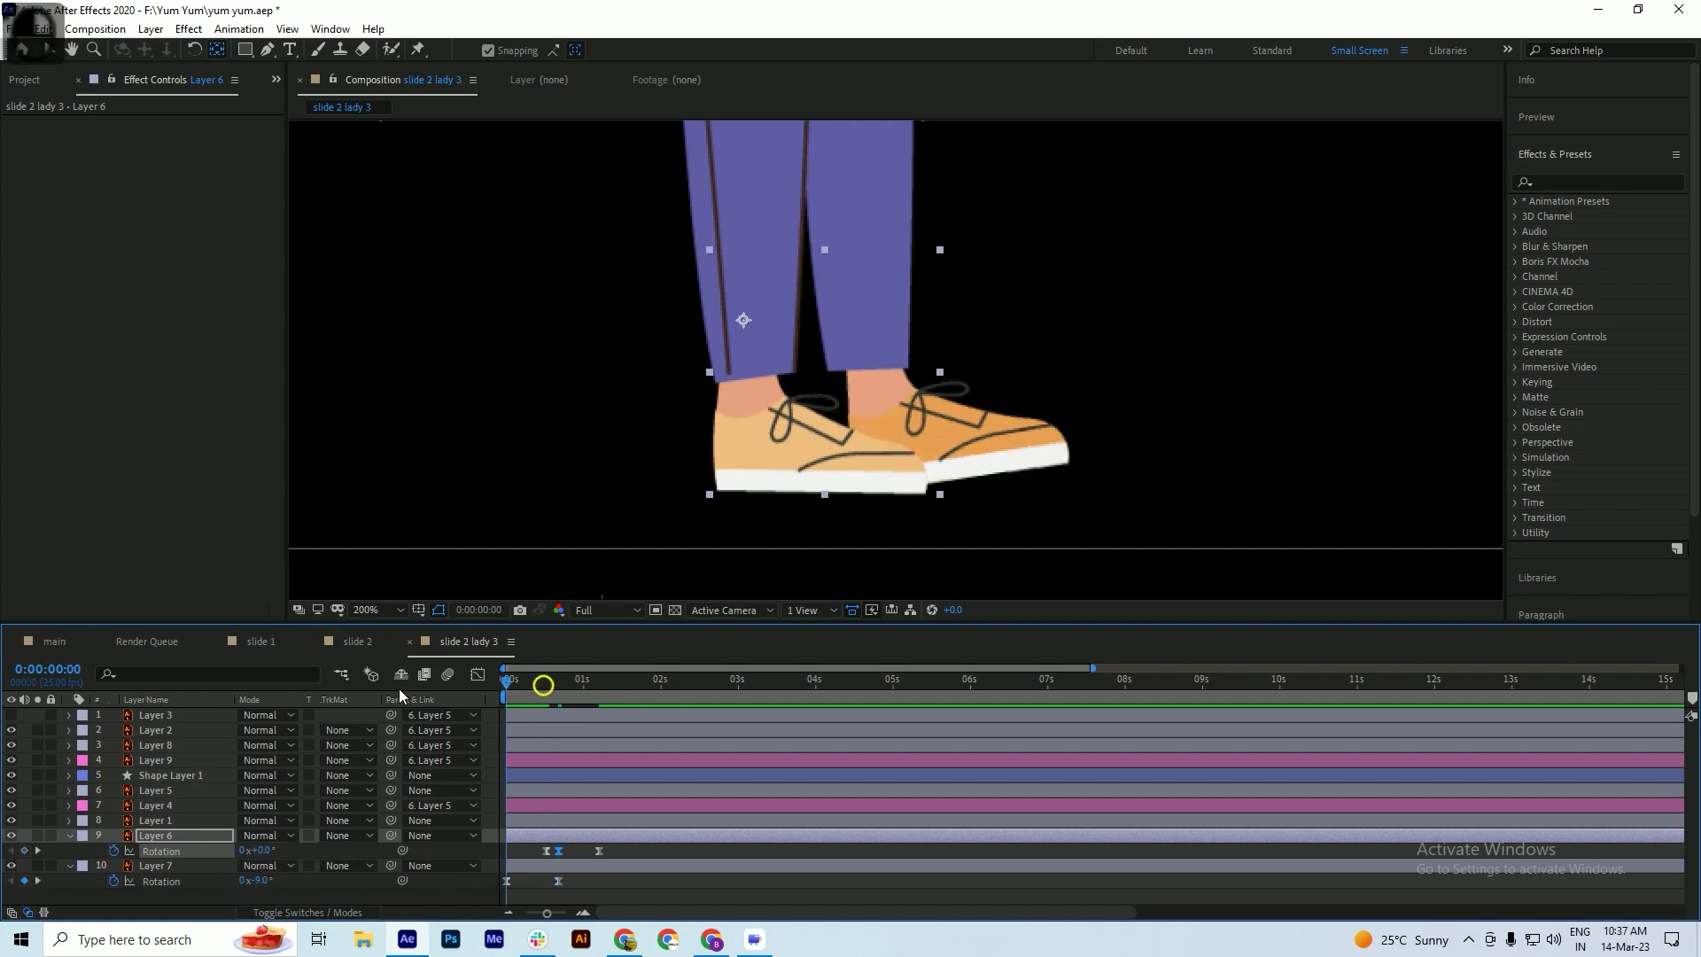
{"action": "key", "text": "space"}
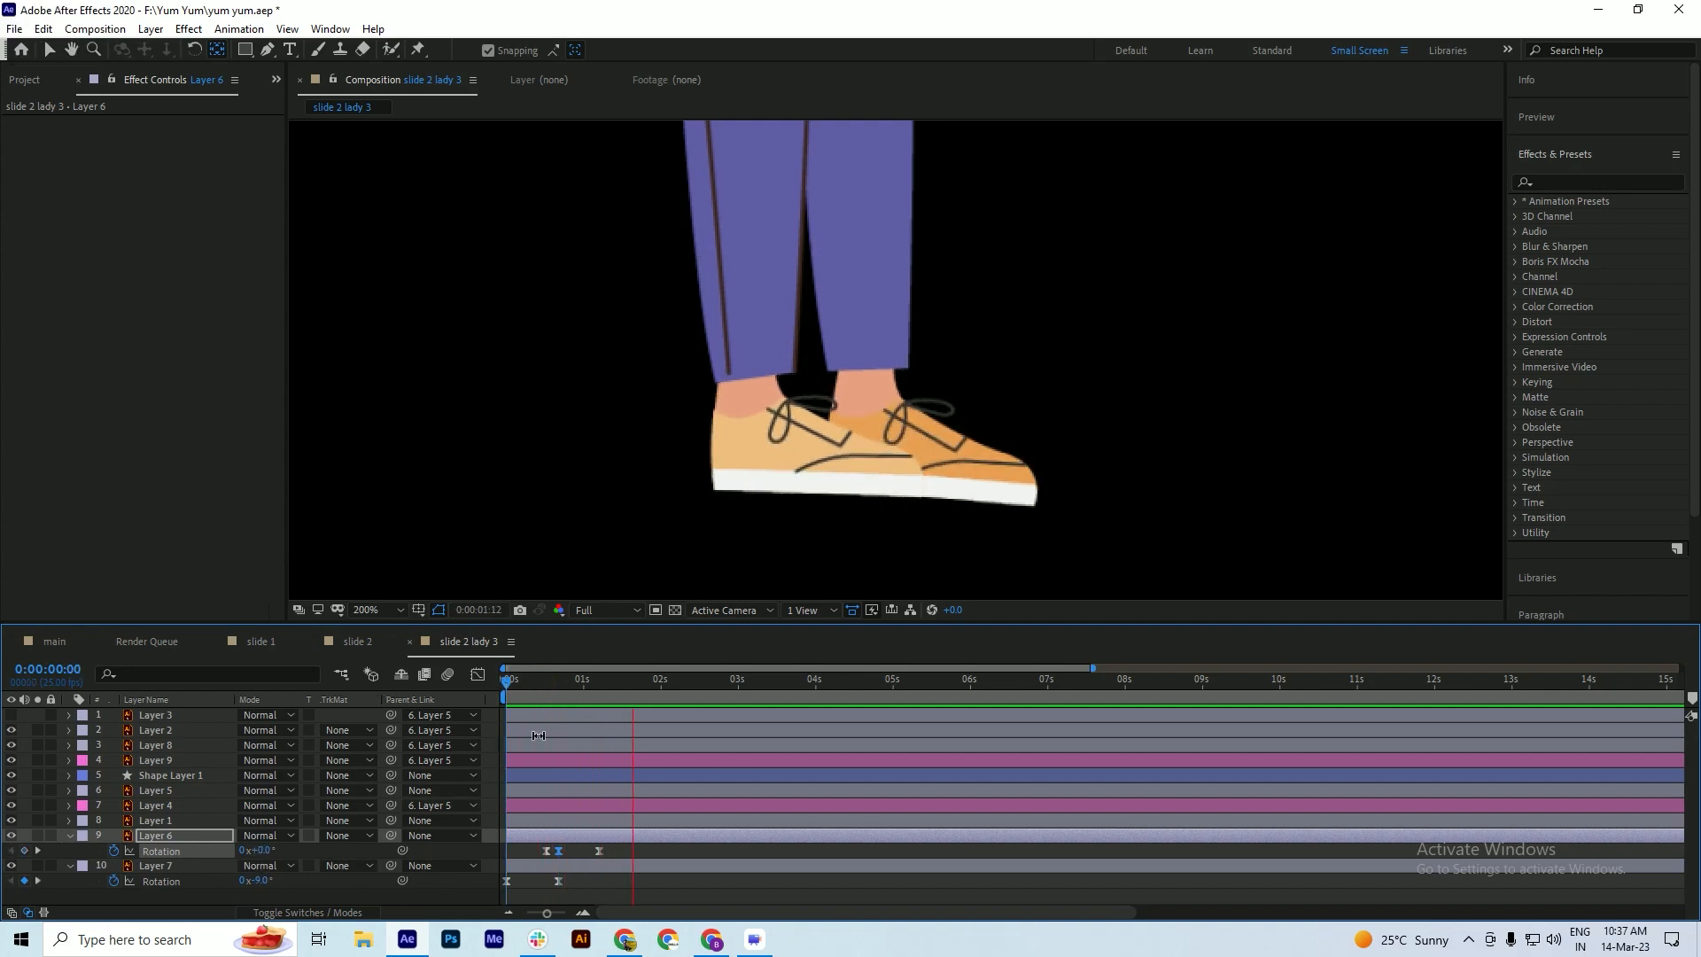
{"action": "key", "text": "space"}
- Move Layer 6's -7.9° Rotation keyframe to 0:00:00:13, replacing the keyframe there, and preview the result
{"action": "left_click_drag", "start_coordinate": [555, 688], "coordinate": [546, 698]}
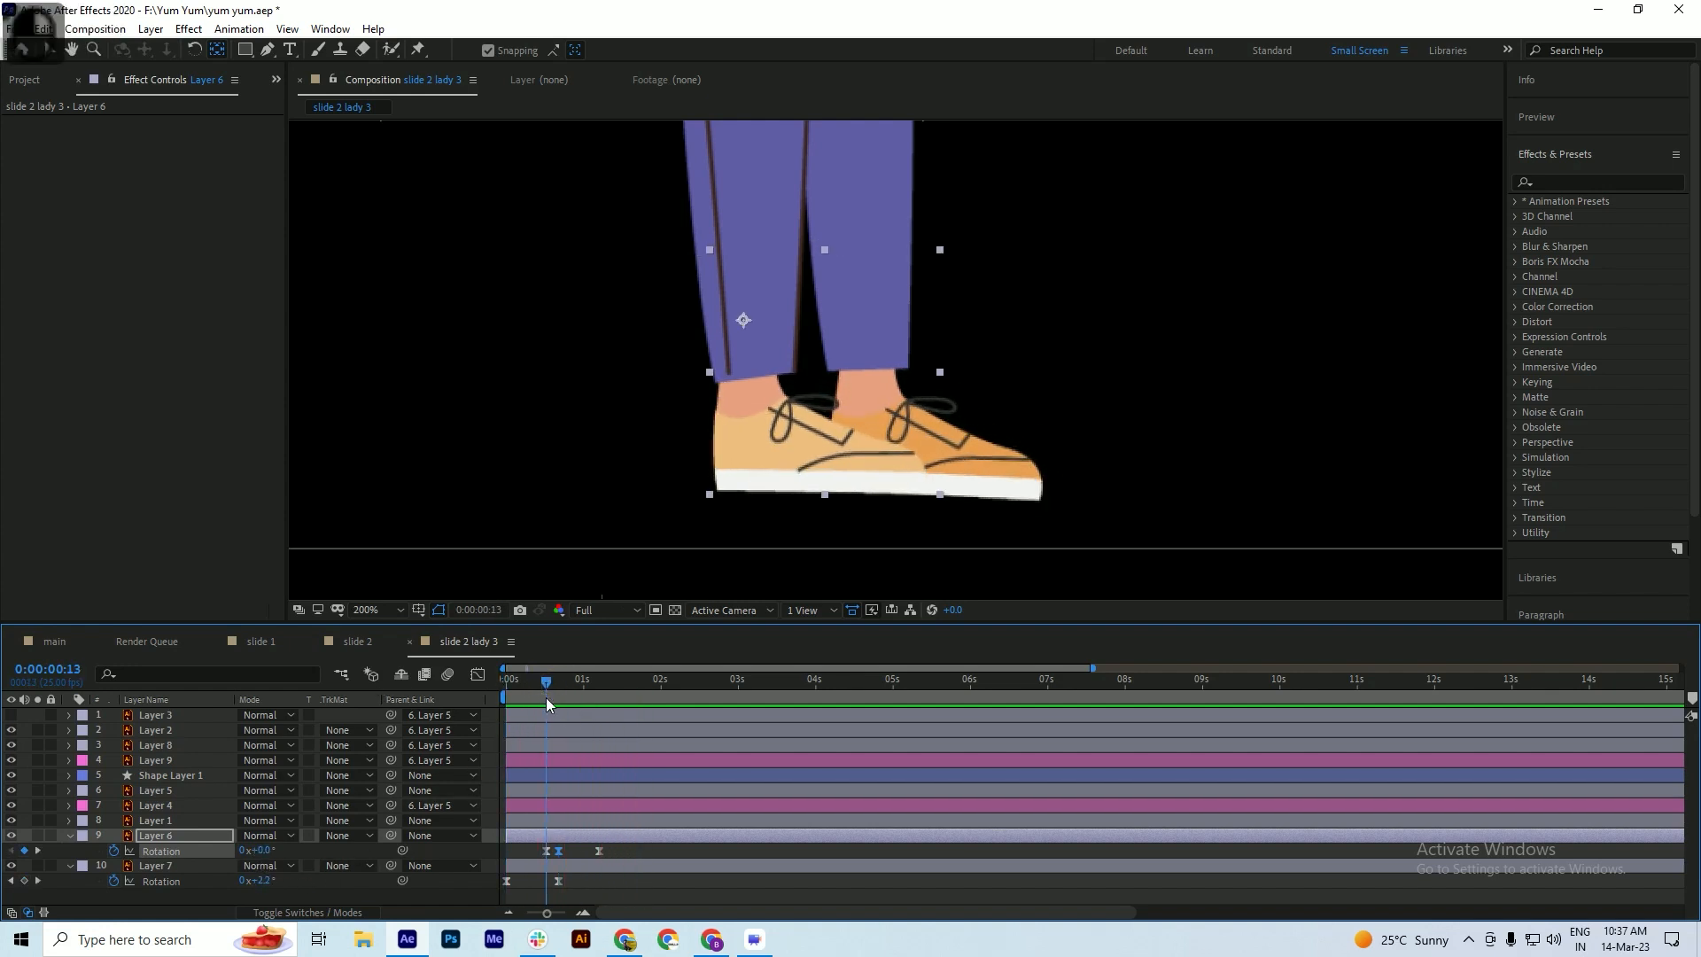
{"action": "left_click_drag", "start_coordinate": [558, 850], "coordinate": [547, 850]}
{"action": "key", "text": "space"}
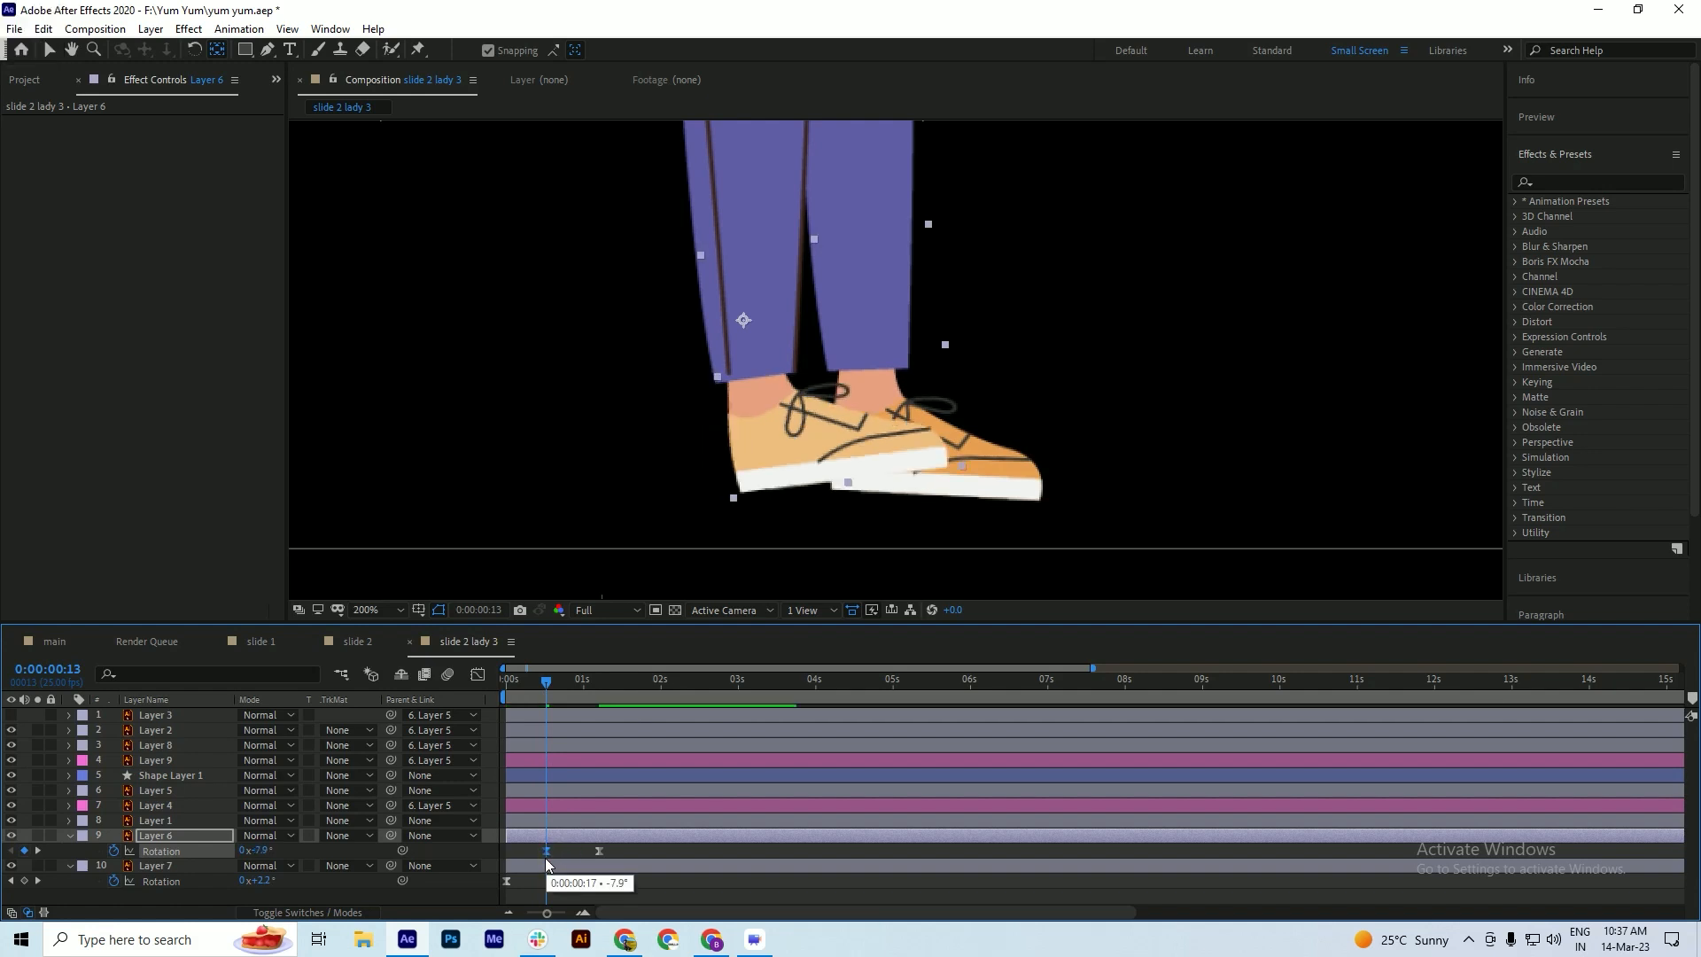
{"action": "key", "text": "space"}
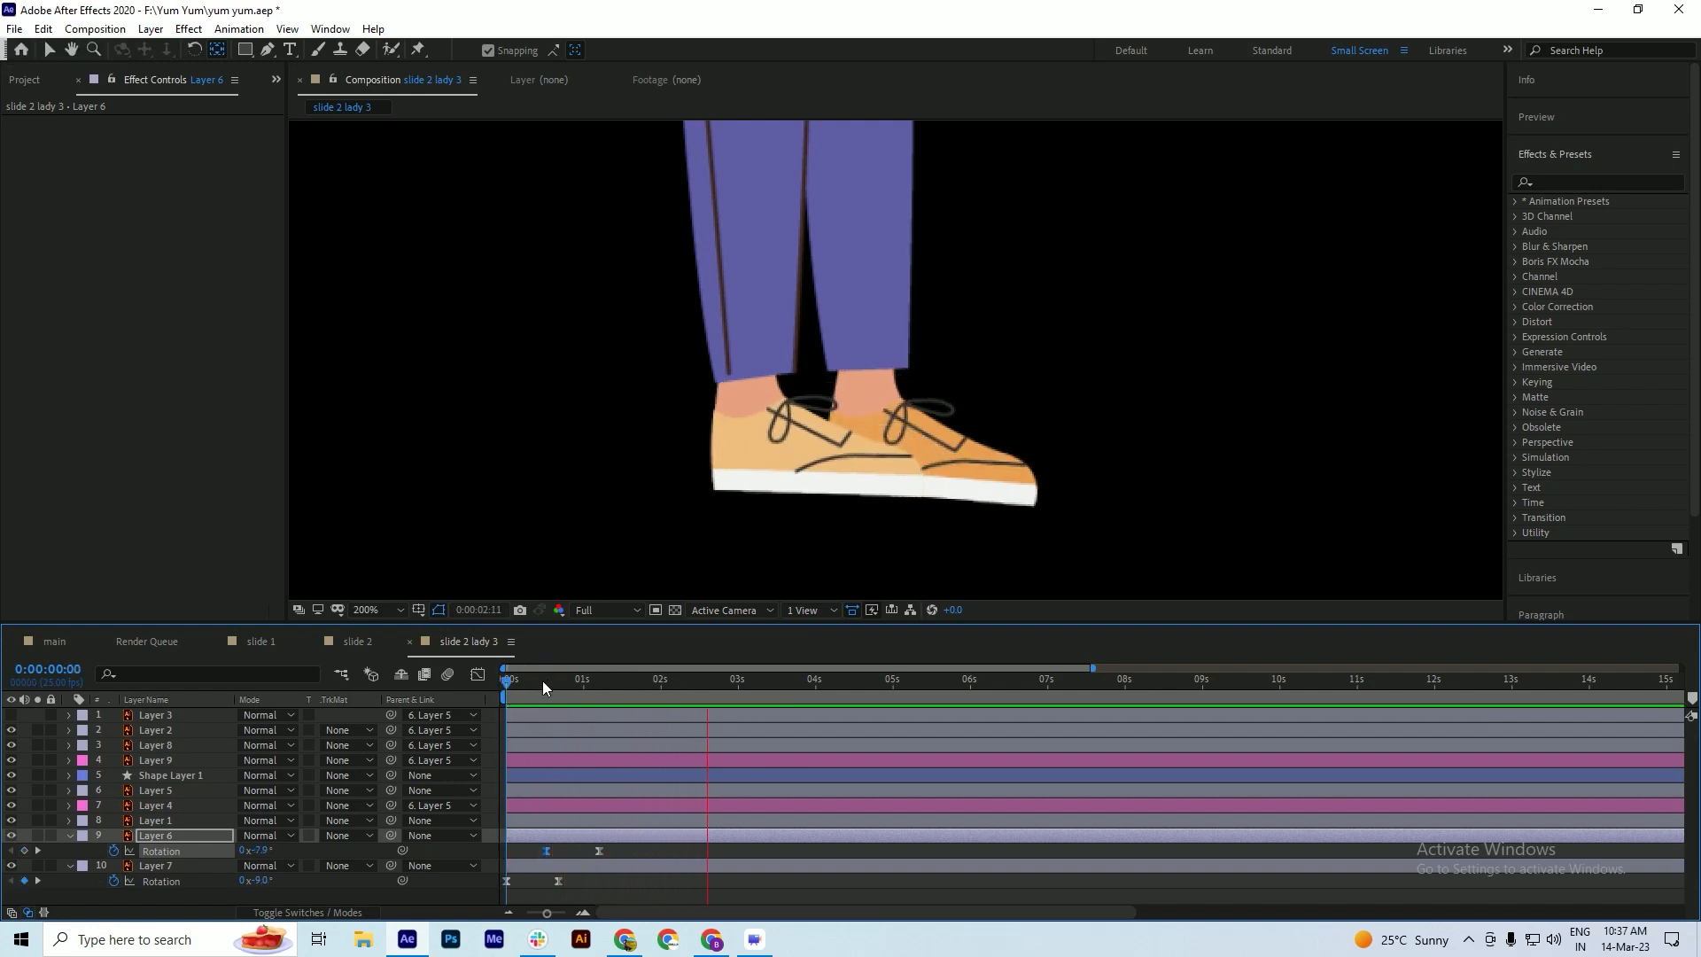
{"action": "key", "text": "space"}
- Time-reverse Layer 6's two Rotation keyframes and preview the foot motion from the start
{"action": "left_click_drag", "start_coordinate": [620, 849], "coordinate": [541, 856]}
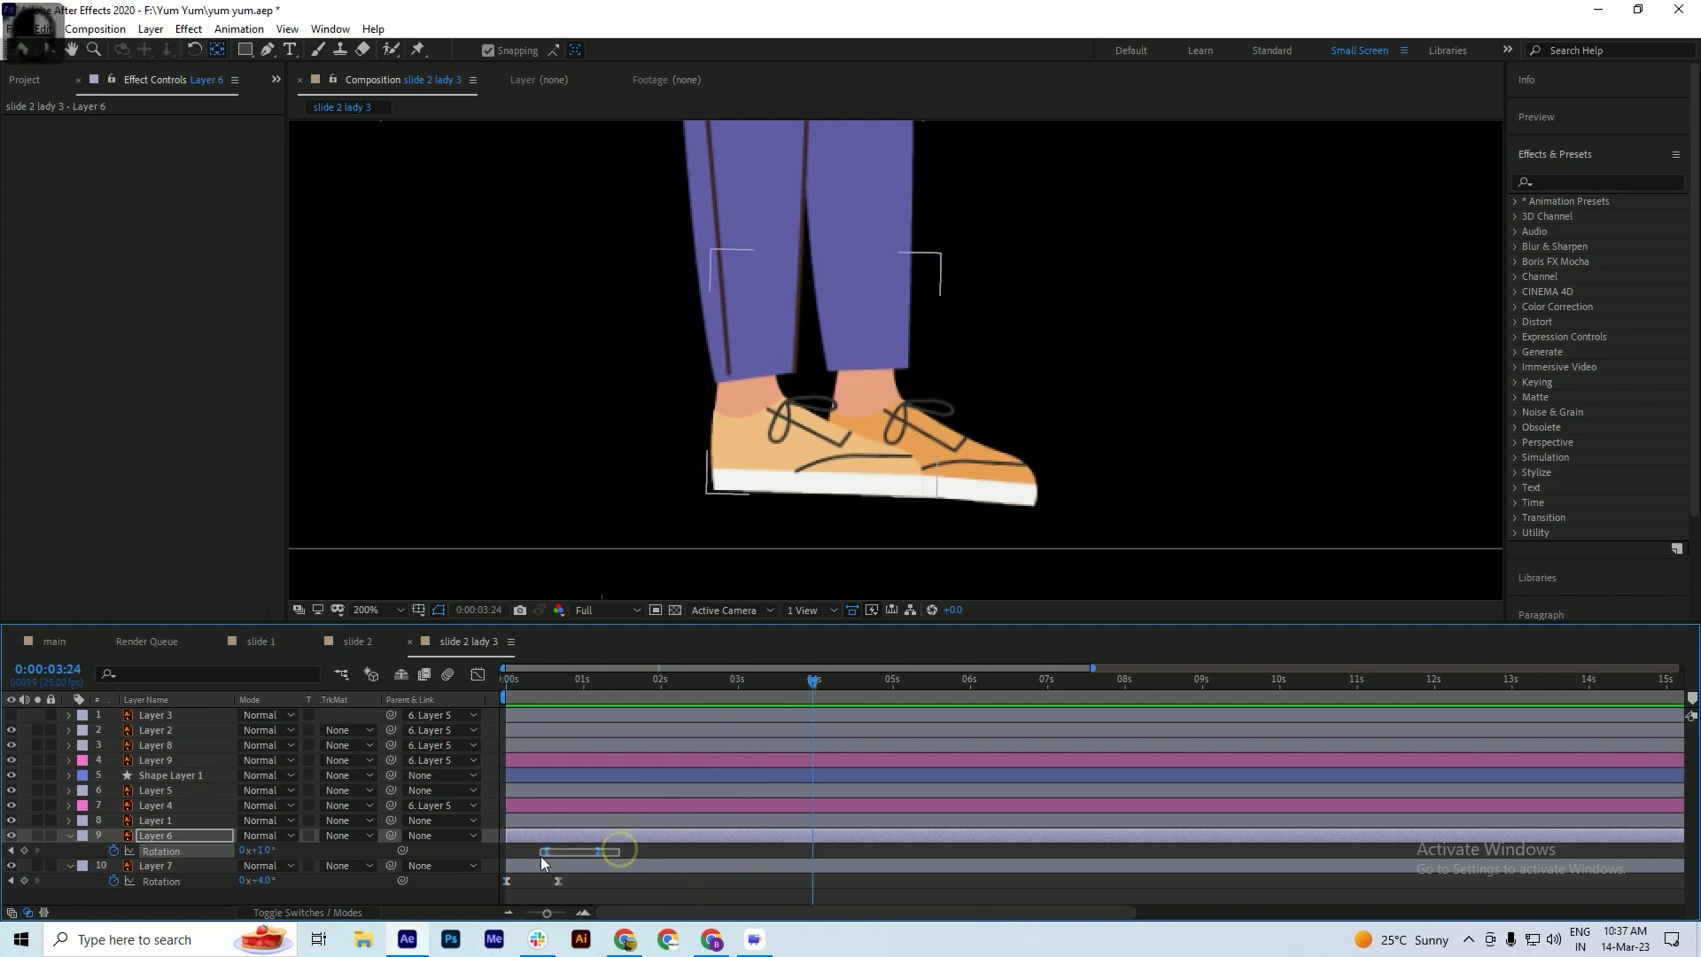
{"action": "right_click", "coordinate": [548, 851]}
{"action": "mouse_move", "coordinate": [673, 838]}
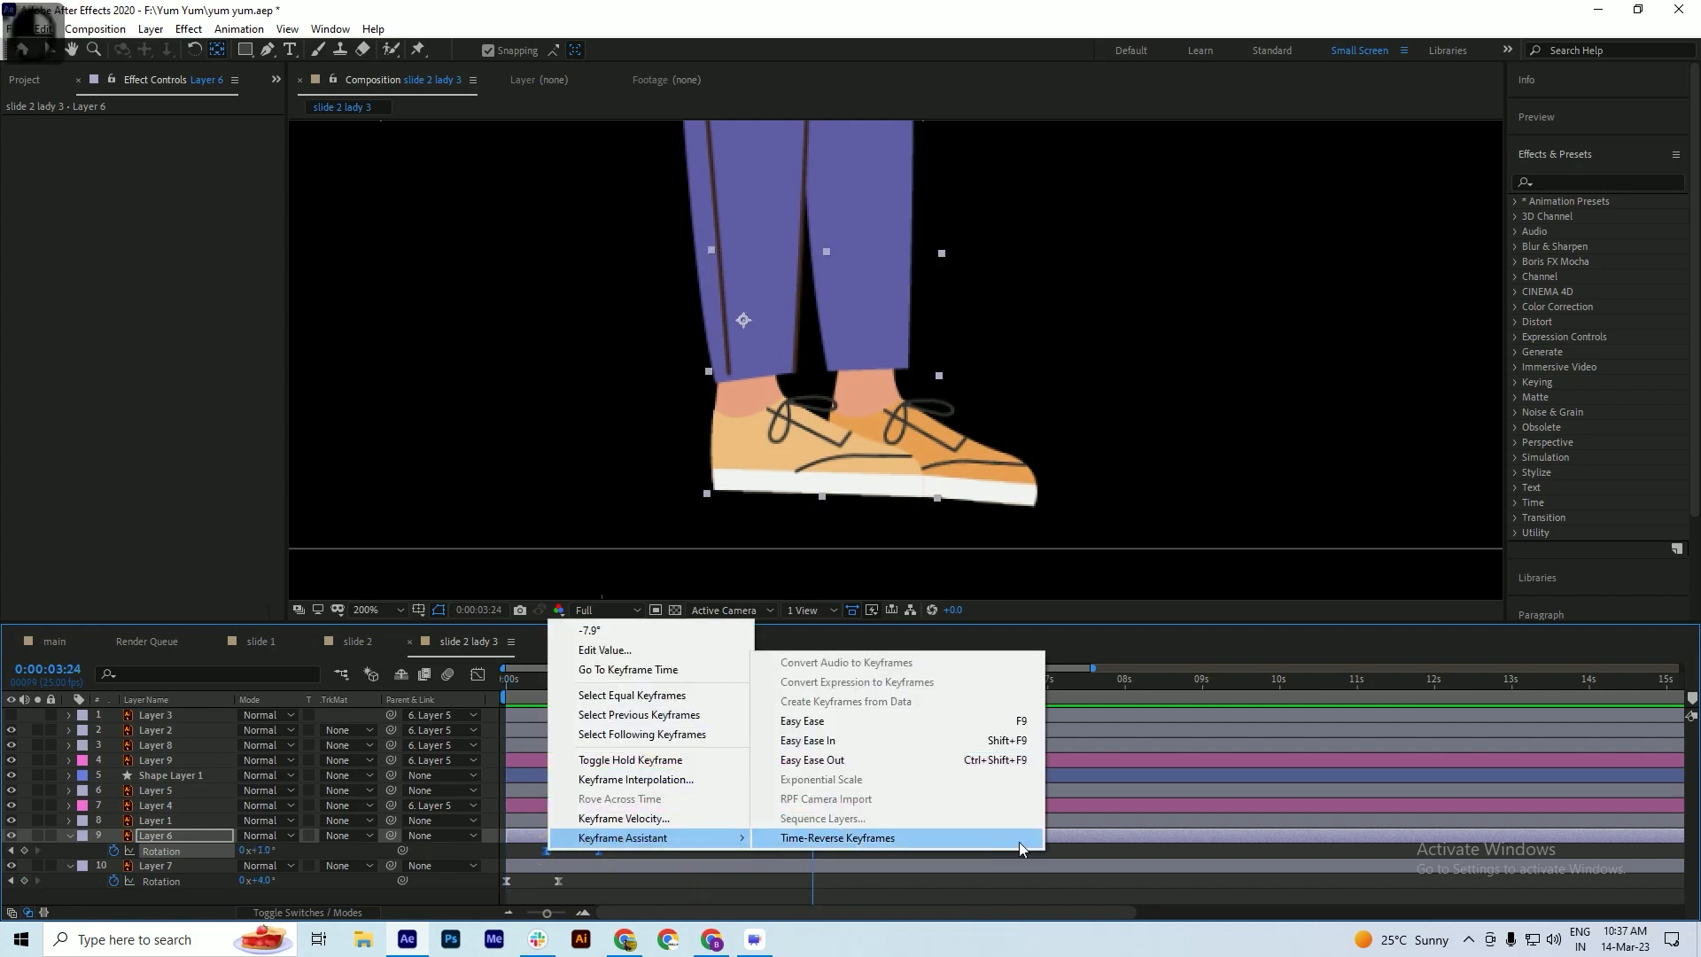
{"action": "left_click", "coordinate": [941, 838]}
{"action": "left_click_drag", "start_coordinate": [546, 688], "coordinate": [472, 693]}
{"action": "key", "text": "space"}
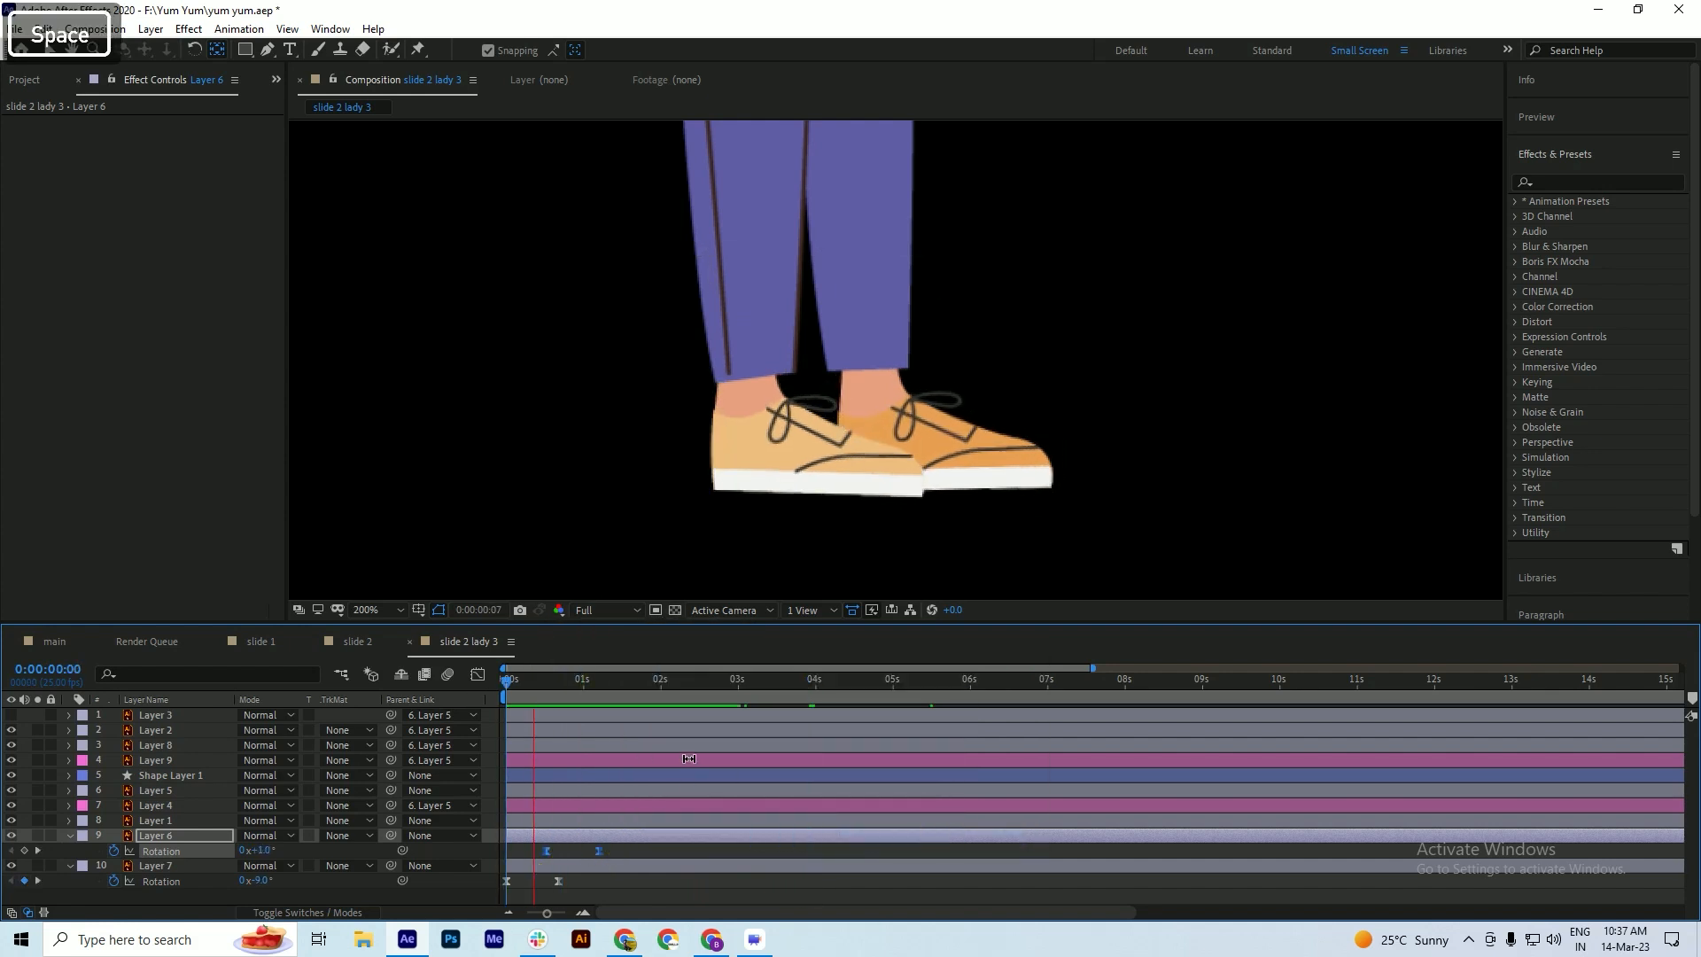
{"action": "key", "text": "space"}
- Copy Layer 6's first Rotation keyframe and paste it at 0:00:01:22 to complete the tap cycle
{"action": "left_click_drag", "start_coordinate": [596, 682], "coordinate": [636, 704]}
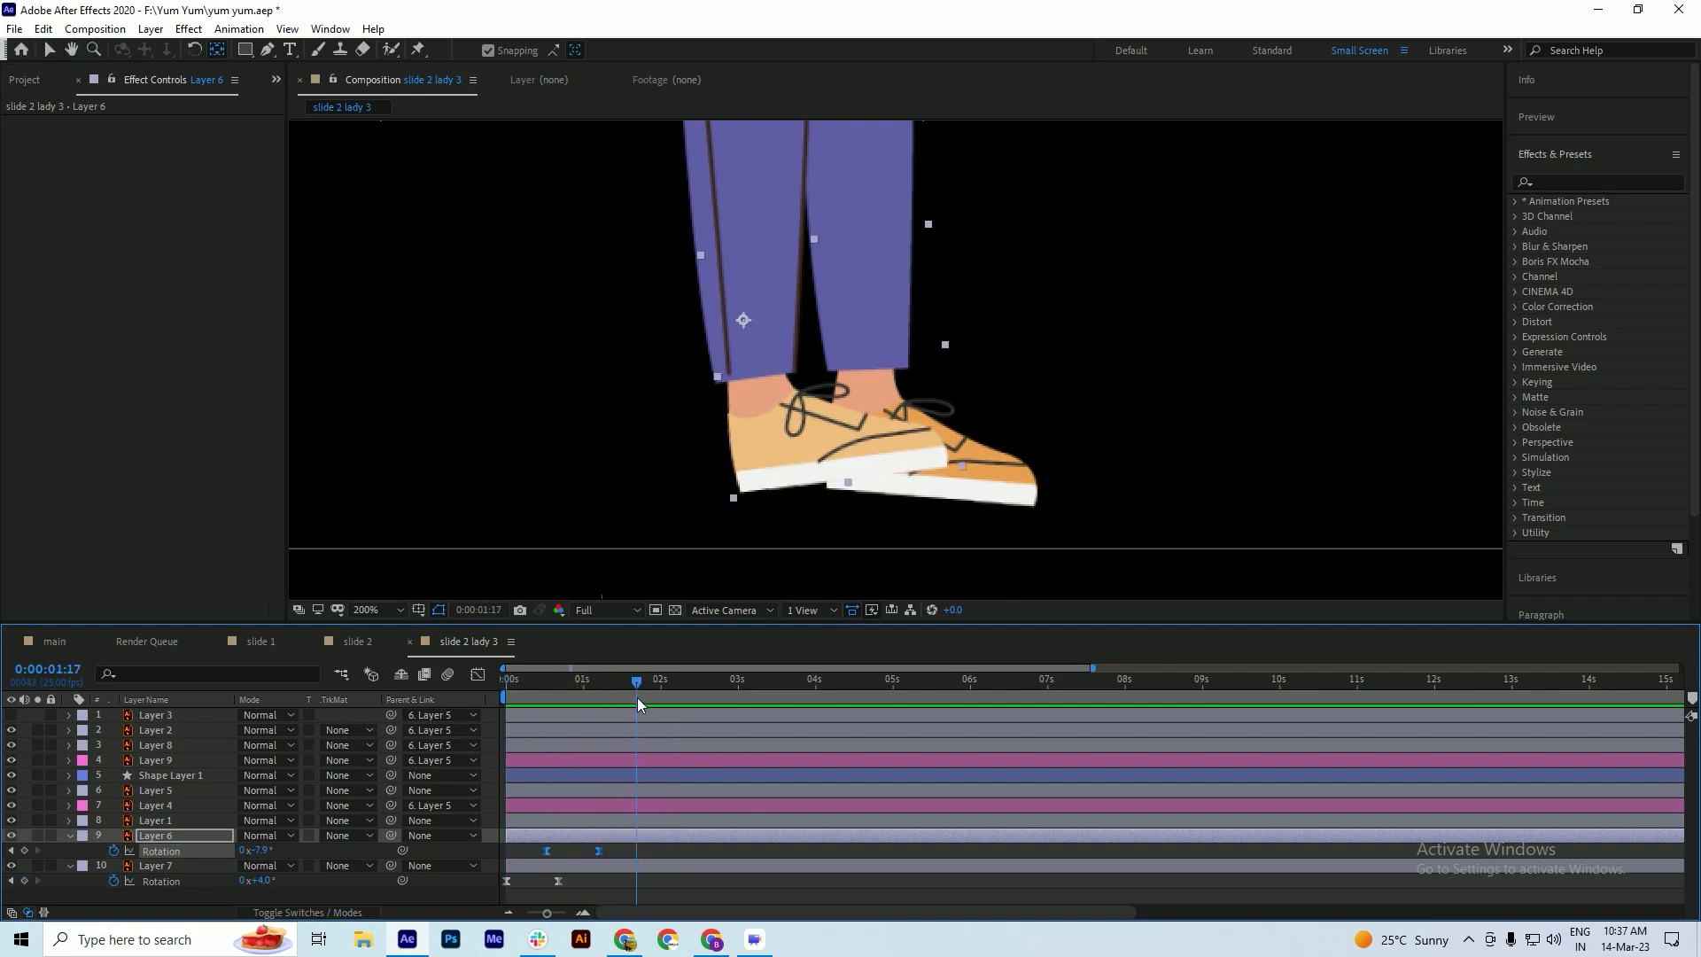
{"action": "left_click", "coordinate": [599, 852]}
{"action": "key", "text": "ctrl+c"}
{"action": "left_click_drag", "start_coordinate": [638, 680], "coordinate": [603, 720]}
{"action": "left_click", "coordinate": [546, 852]}
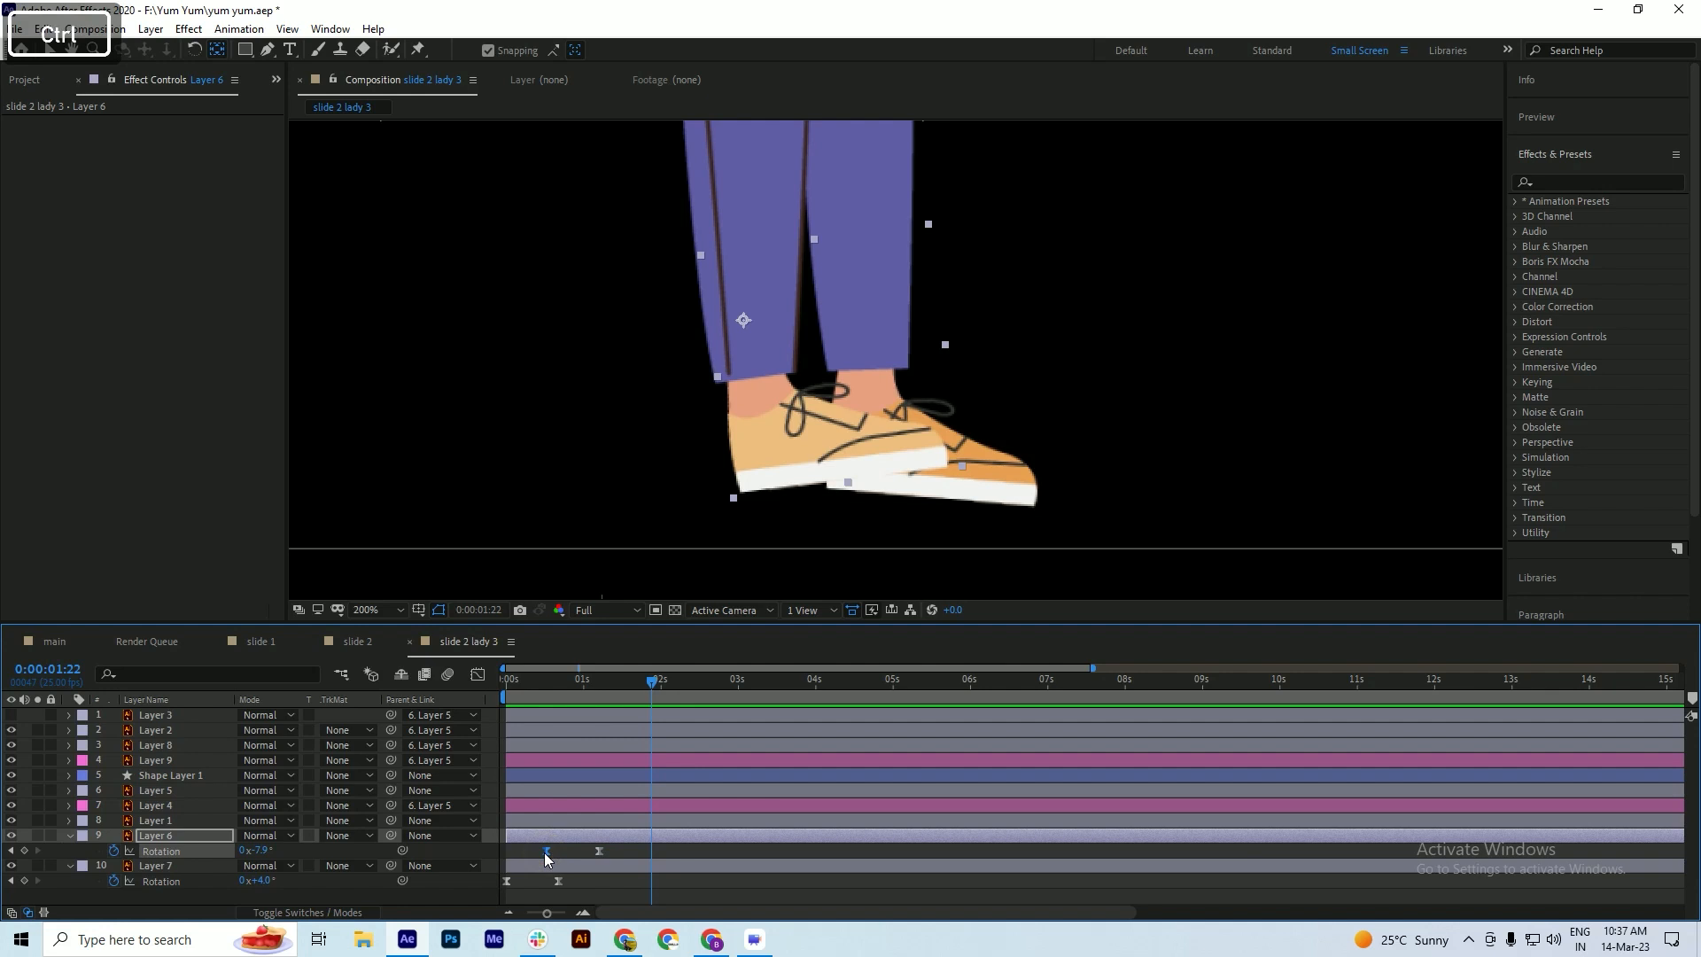
{"action": "key", "text": "ctrl+c"}
{"action": "key", "text": "ctrl+v"}
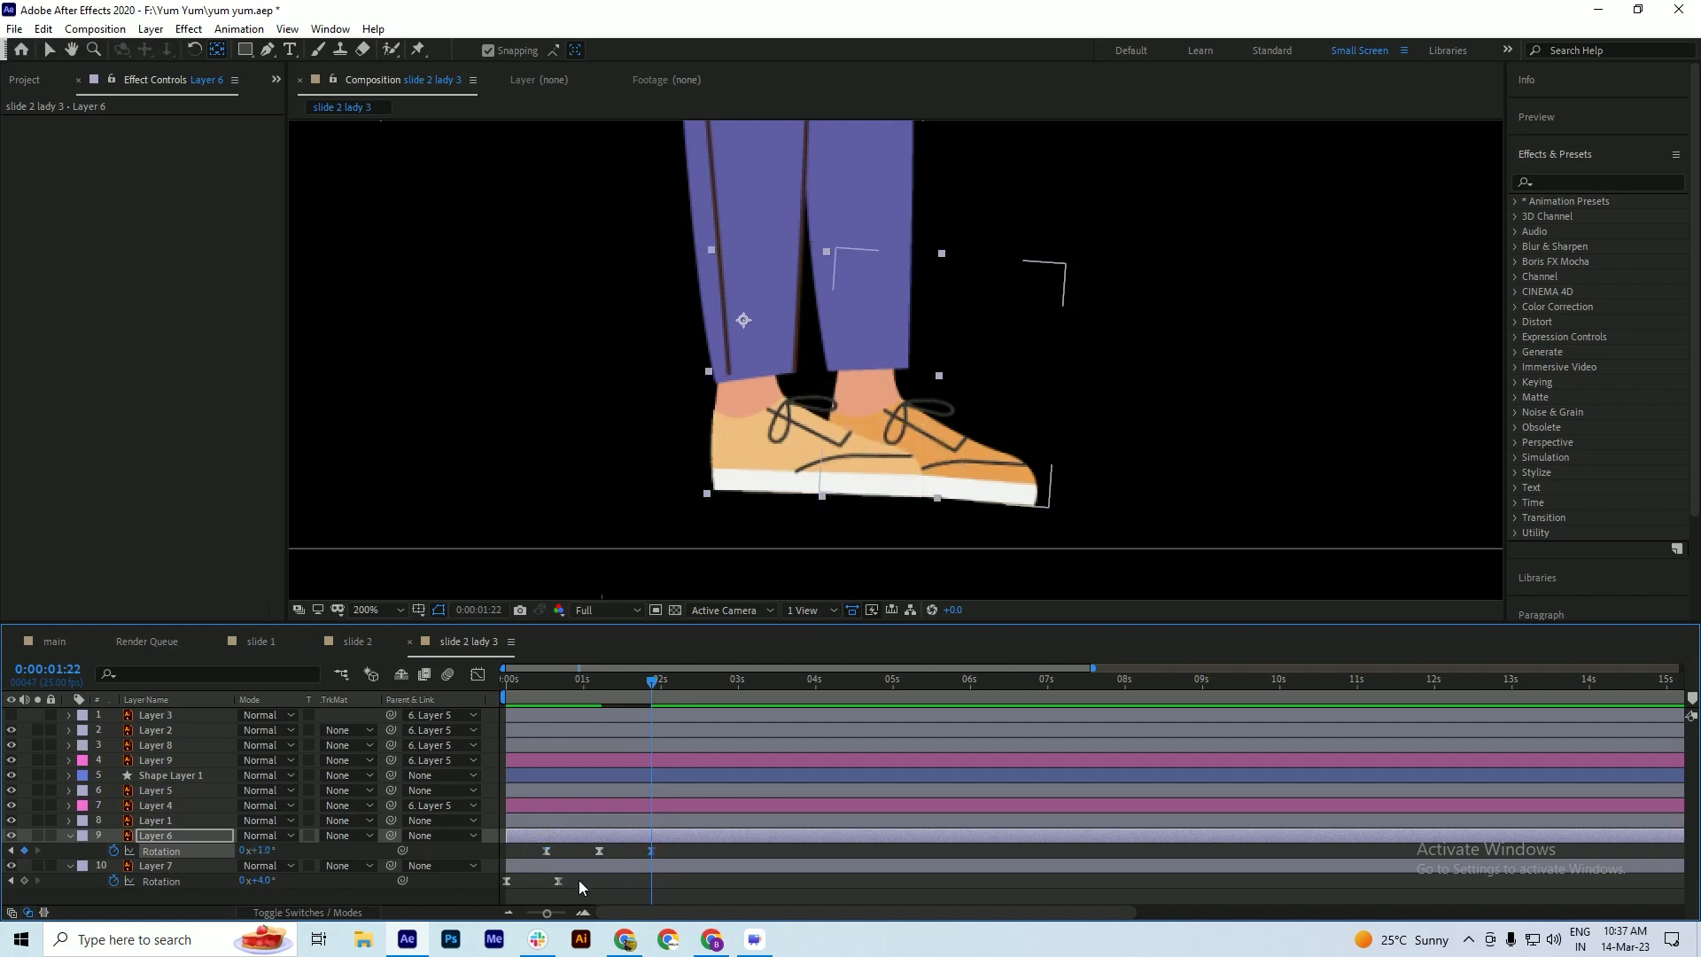
- Copy Layer 7's first Rotation keyframe and paste it at 0:00:01:07 to close its tap cycle
{"action": "left_click_drag", "start_coordinate": [638, 688], "coordinate": [558, 723]}
{"action": "key", "text": "ctrl"}
{"action": "key", "text": "space"}
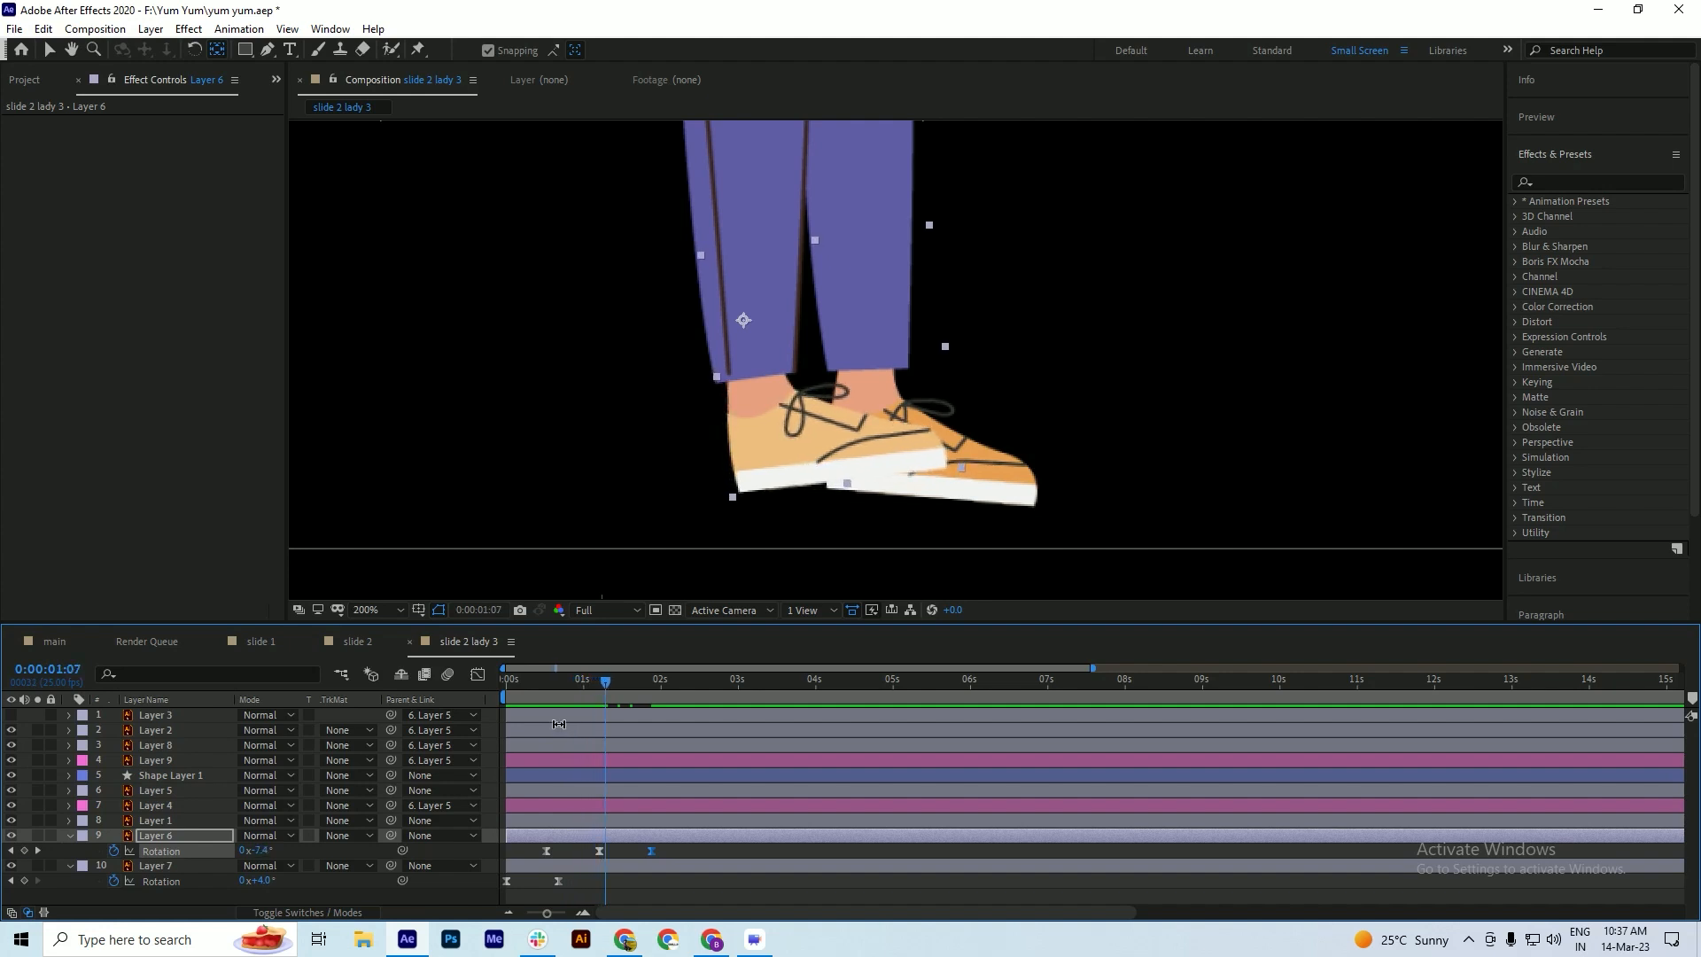
{"action": "left_click", "coordinate": [508, 881]}
{"action": "key", "text": "ctrl+v"}
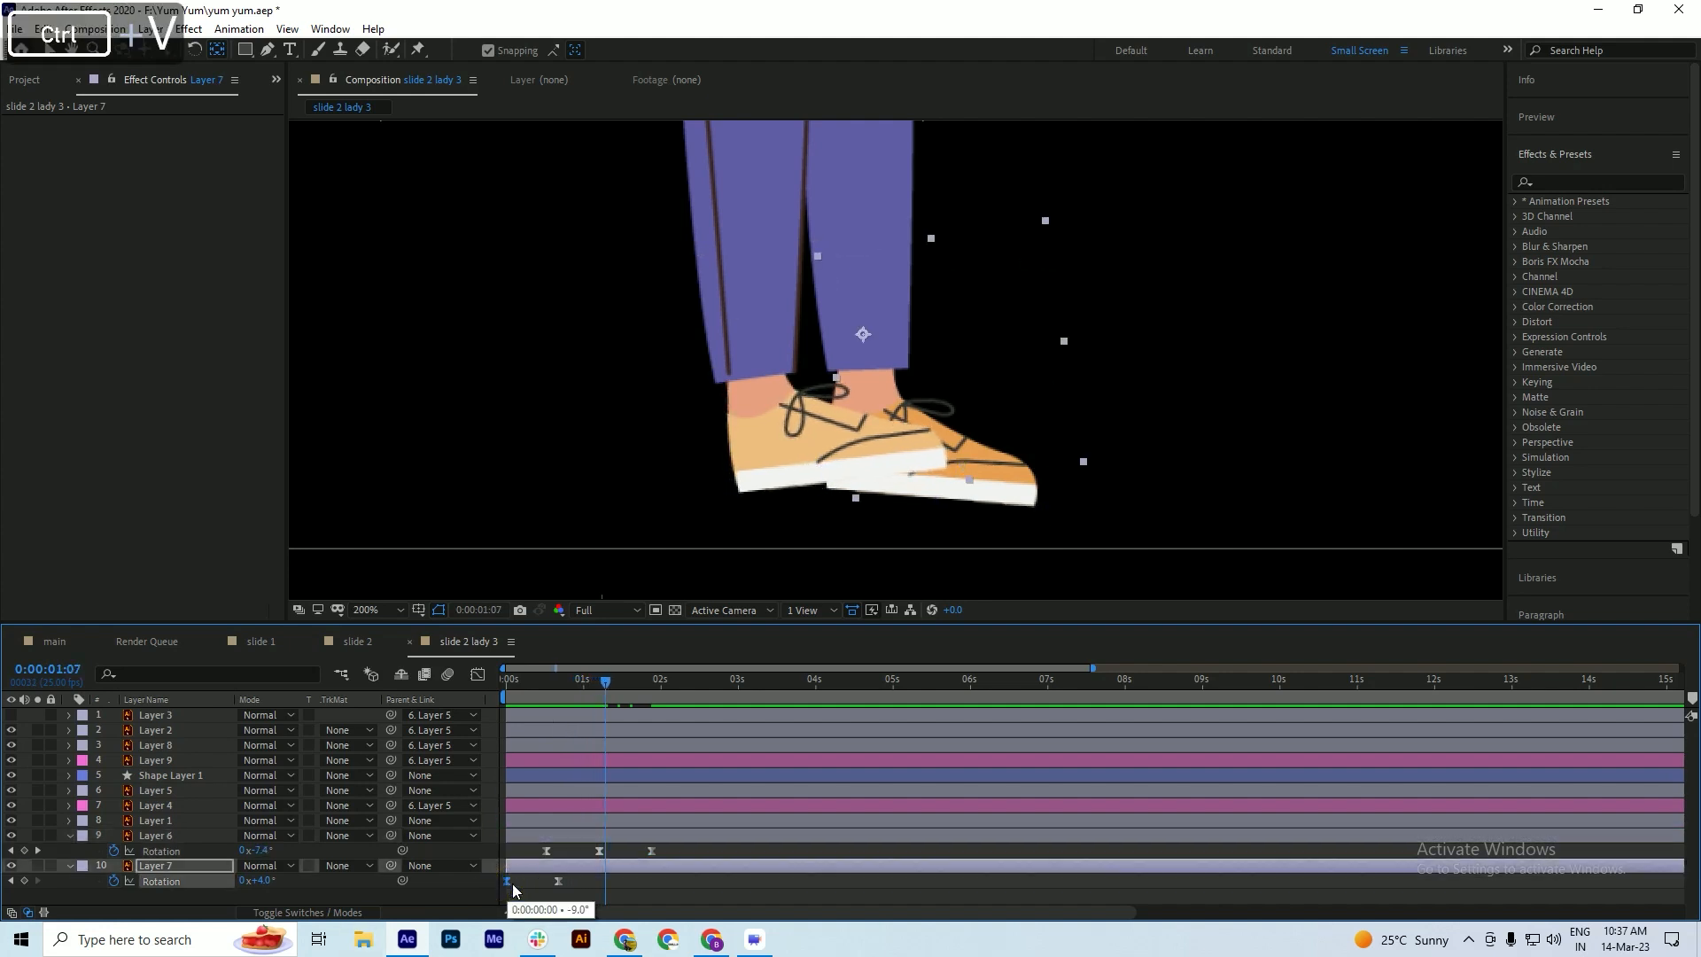
- Add a loopOut() expression to Layer 6's Rotation and copy the expression text
{"action": "left_click", "coordinate": [114, 851], "text": "alt"}
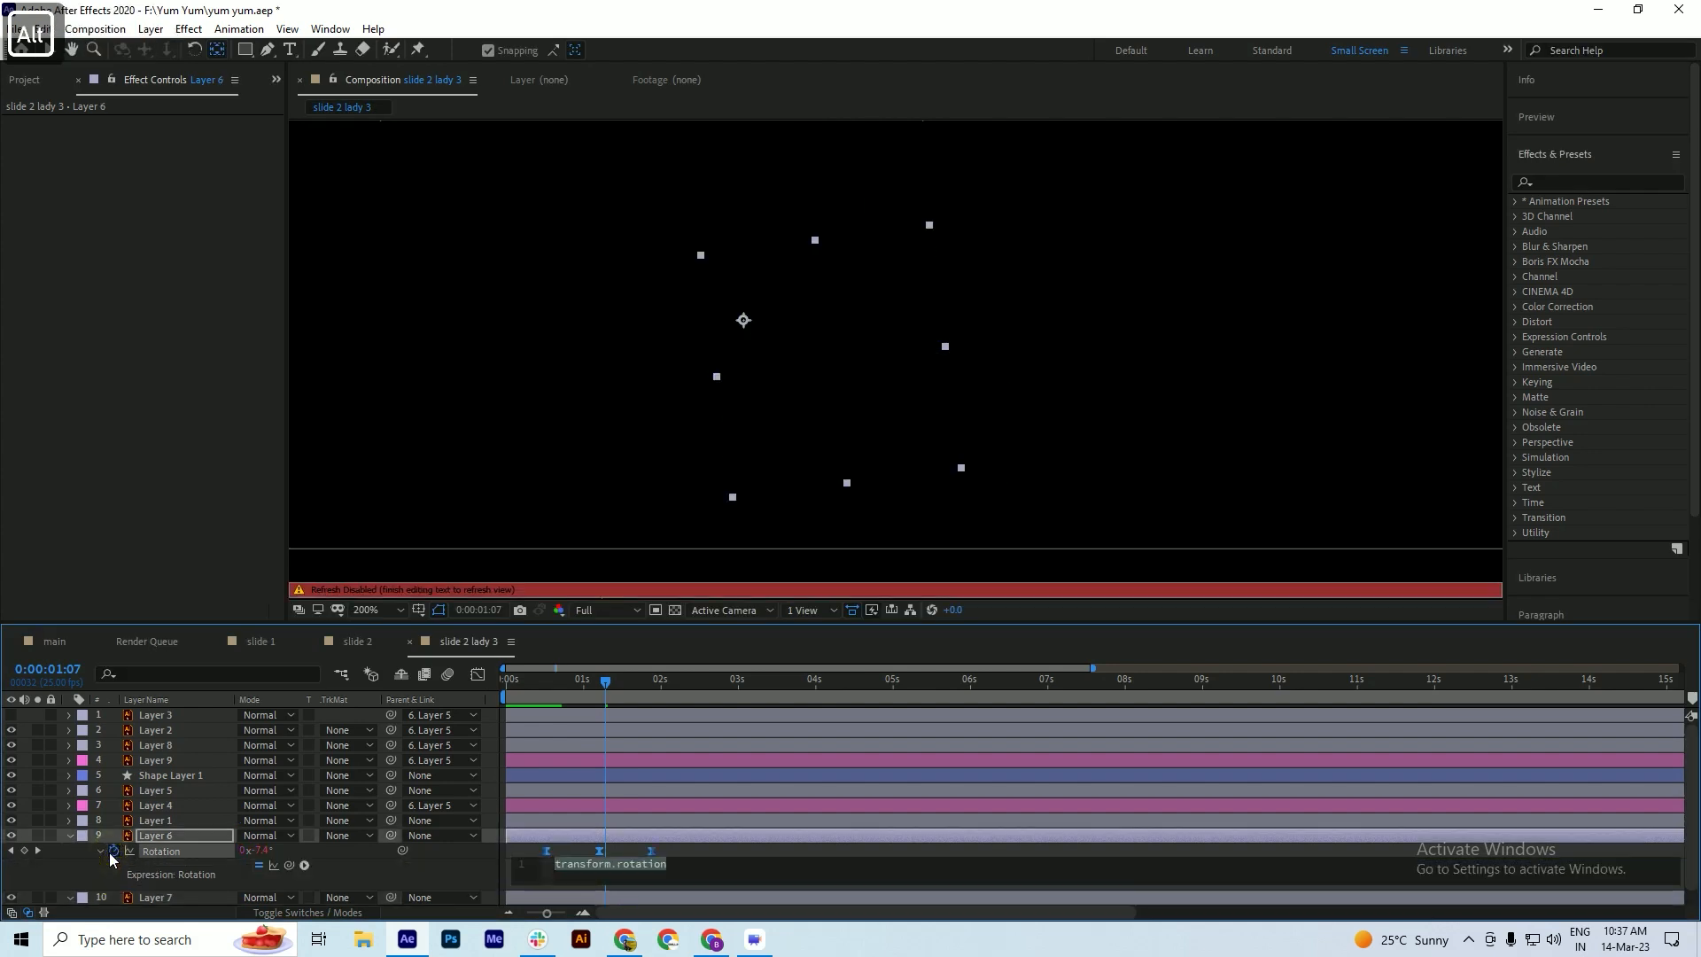
{"action": "type", "text": "loopOut"}
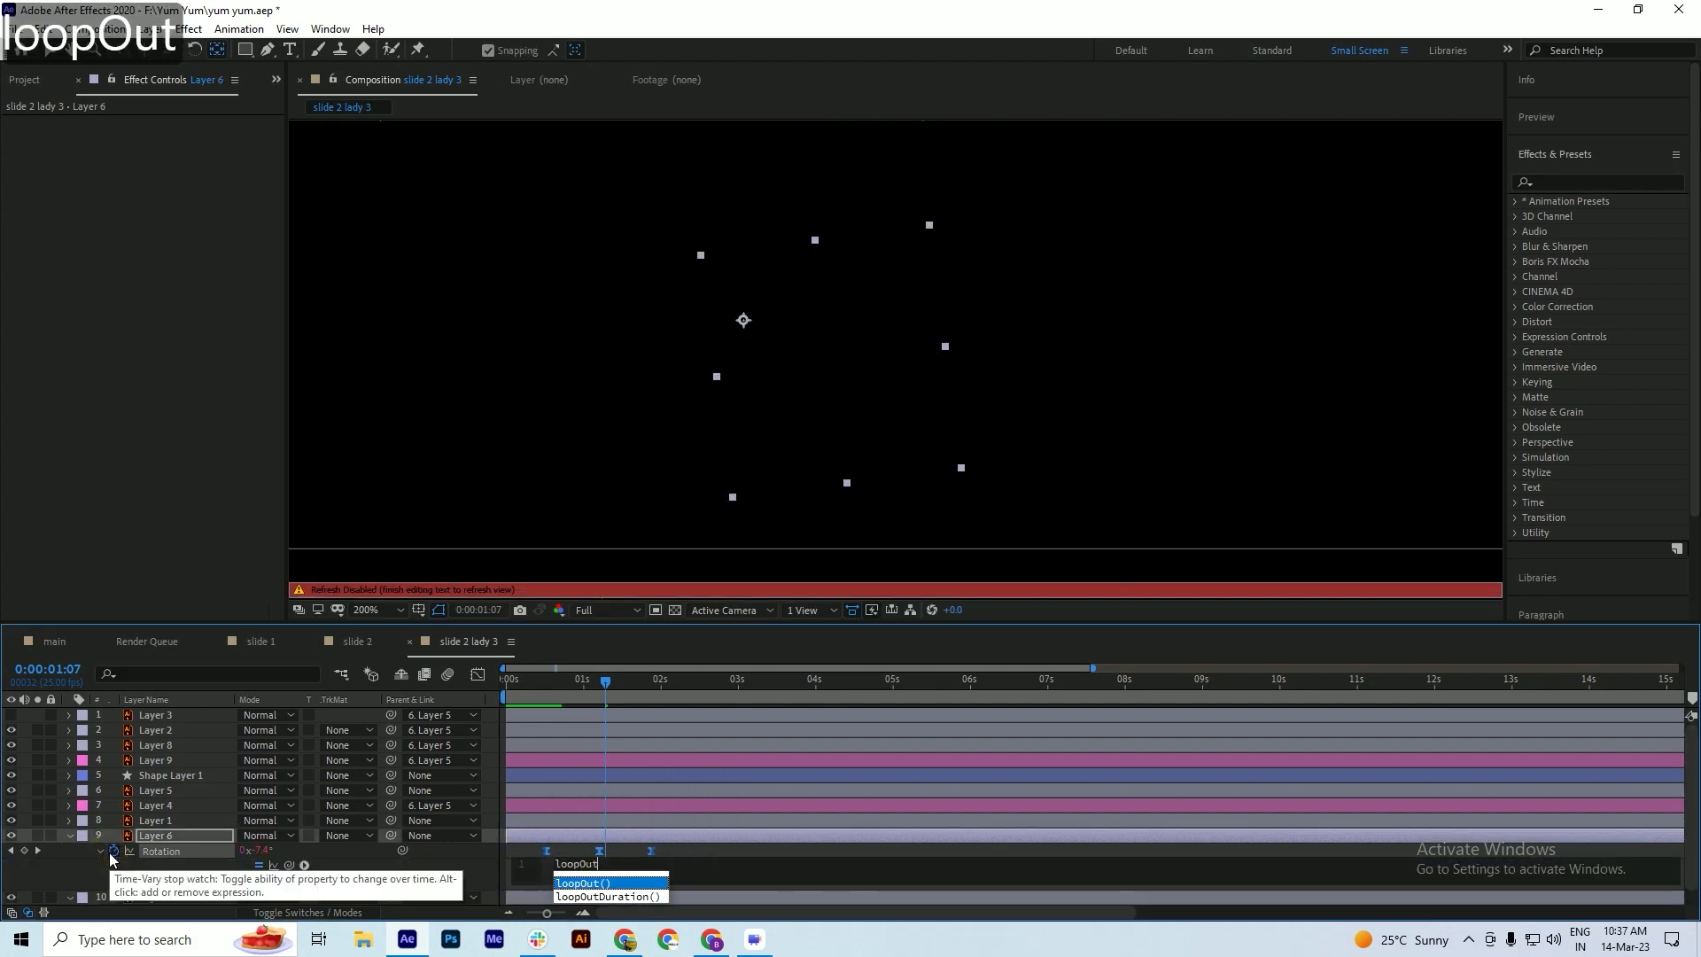
{"action": "type", "text": "("}
{"action": "key", "text": "ctrl+a"}
{"action": "key", "text": "ctrl+c"}
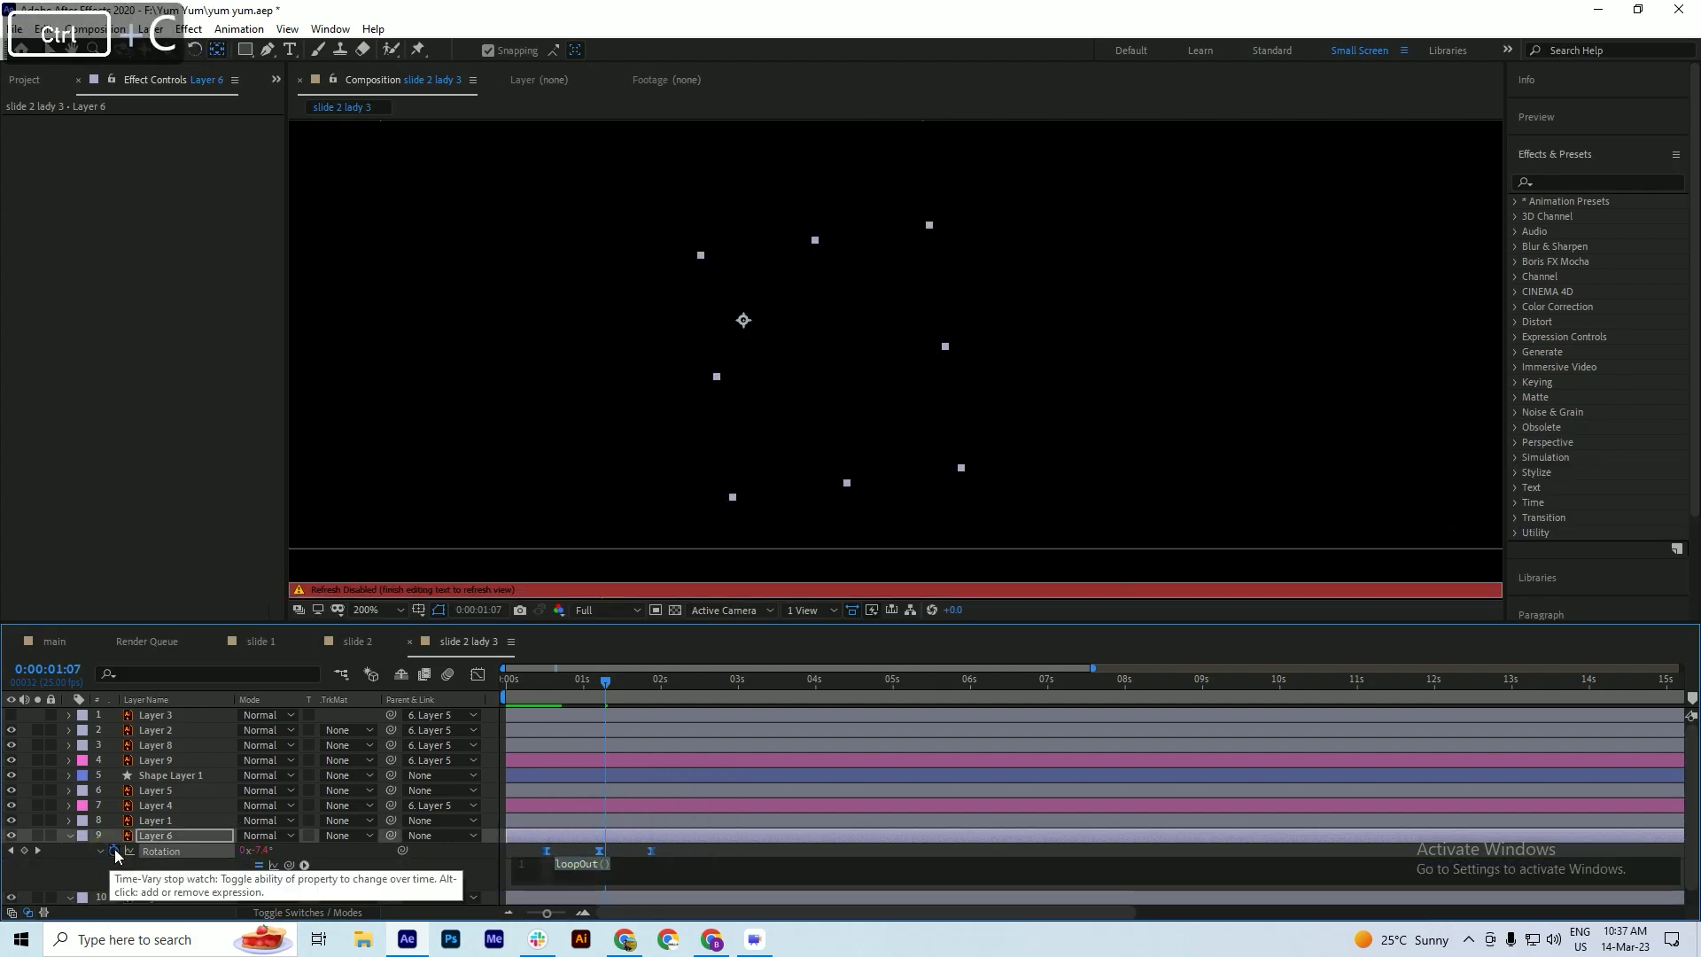
{"action": "left_click", "coordinate": [624, 780]}
- Apply the copied loopOut() expression to Layer 7's Rotation and preview both looping feet
{"action": "scroll", "coordinate": [567, 858], "scroll_direction": "down", "scroll_amount": 1}
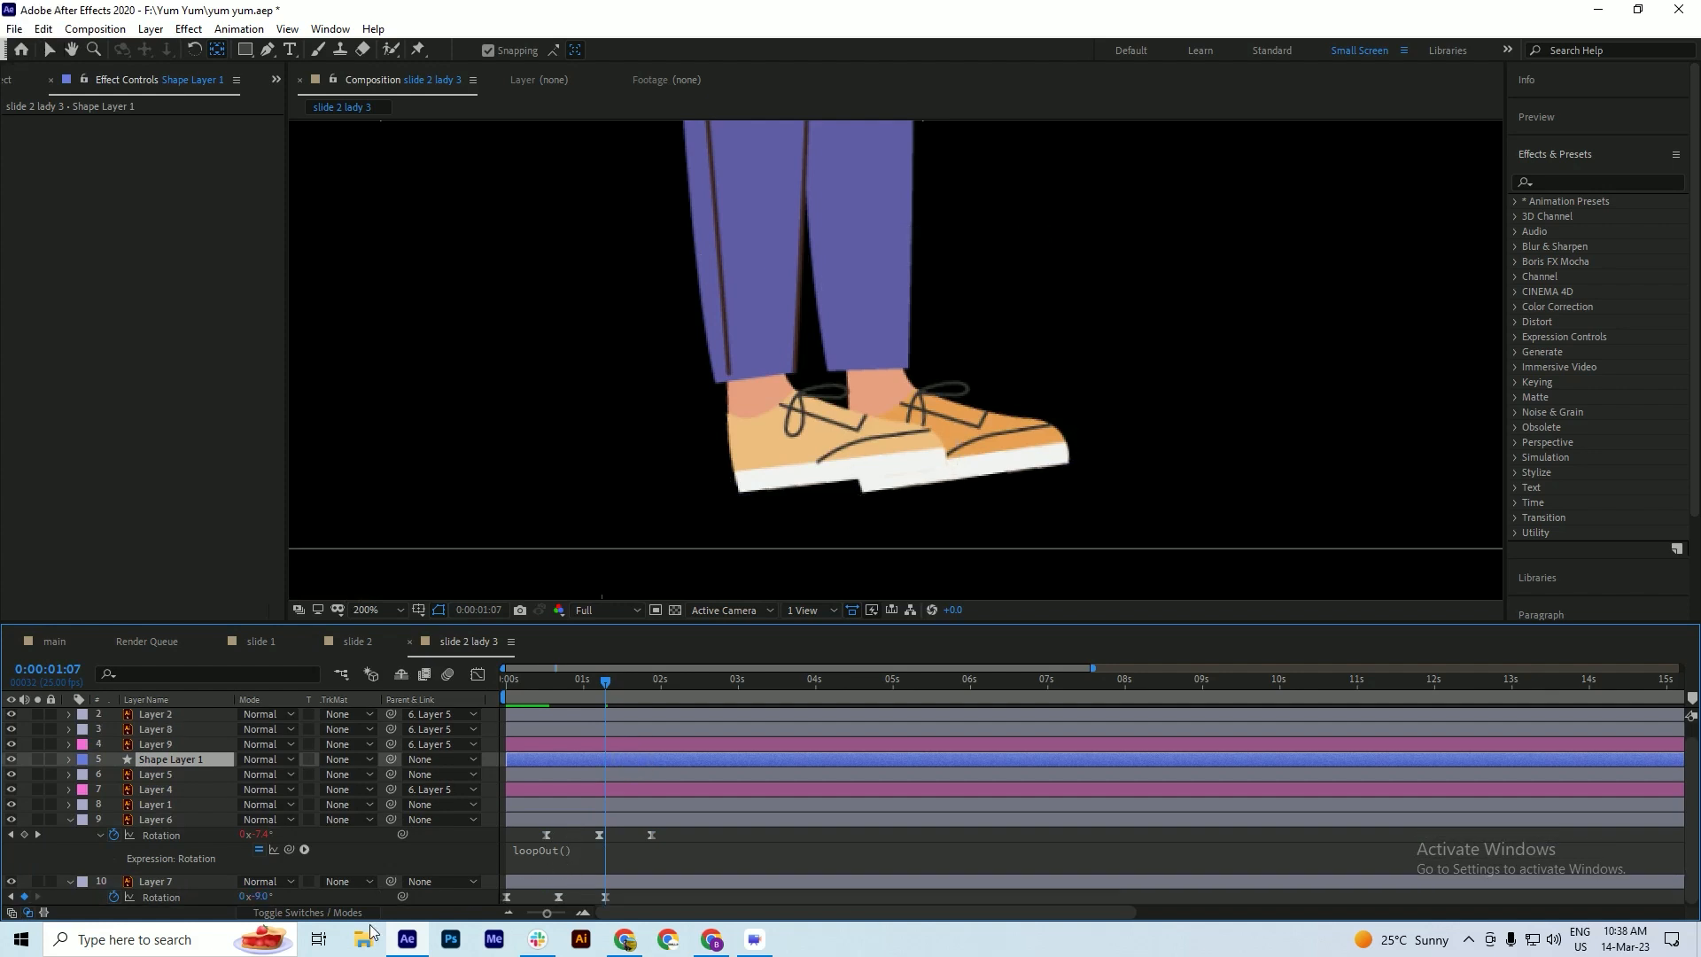
{"action": "left_click", "coordinate": [113, 896], "text": "alt"}
{"action": "key", "text": "ctrl+v"}
{"action": "key", "text": "KP_Enter"}
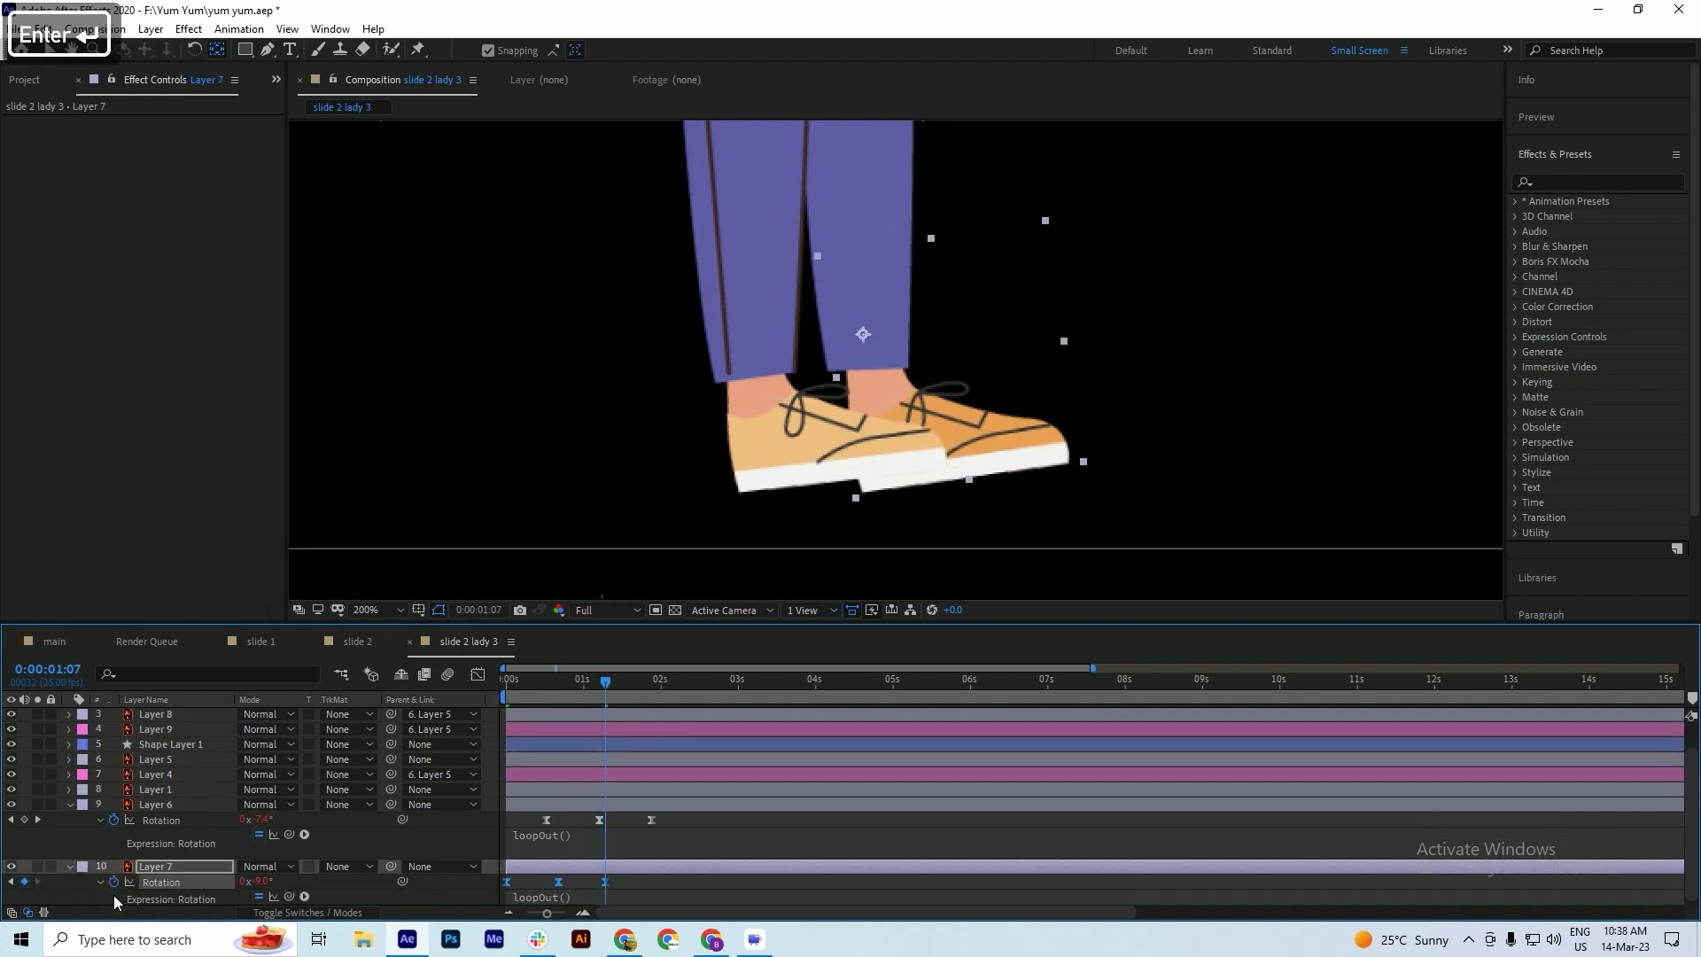
{"action": "key", "text": "space"}
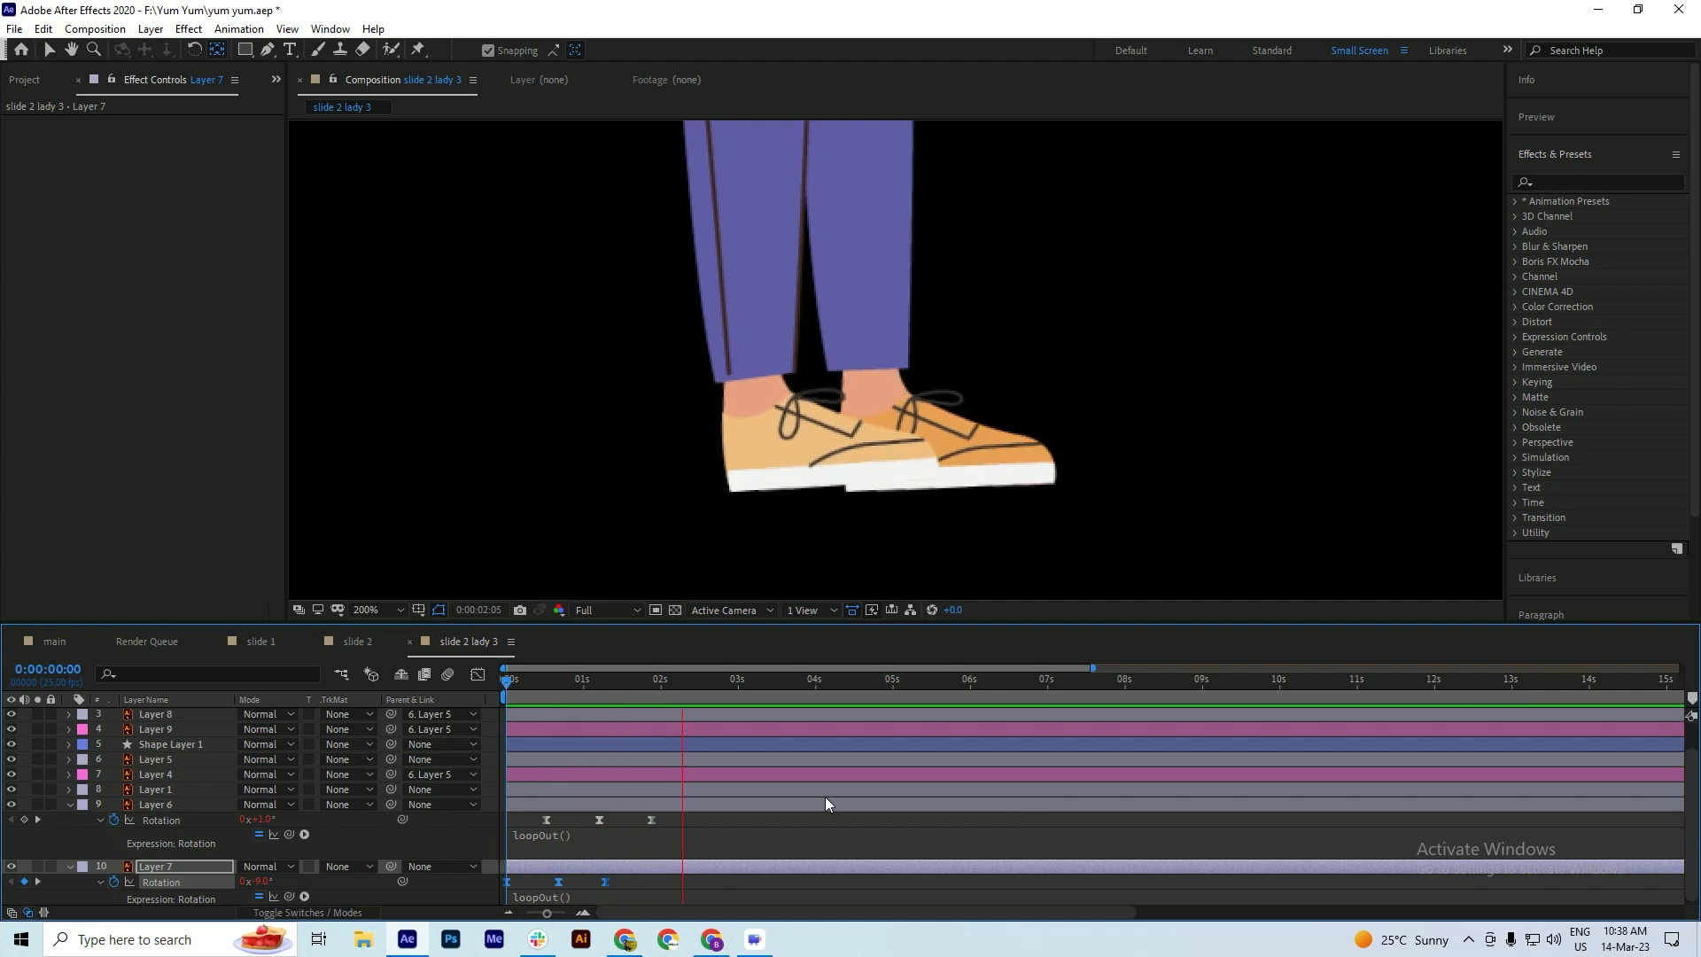
{"action": "key", "text": "space"}
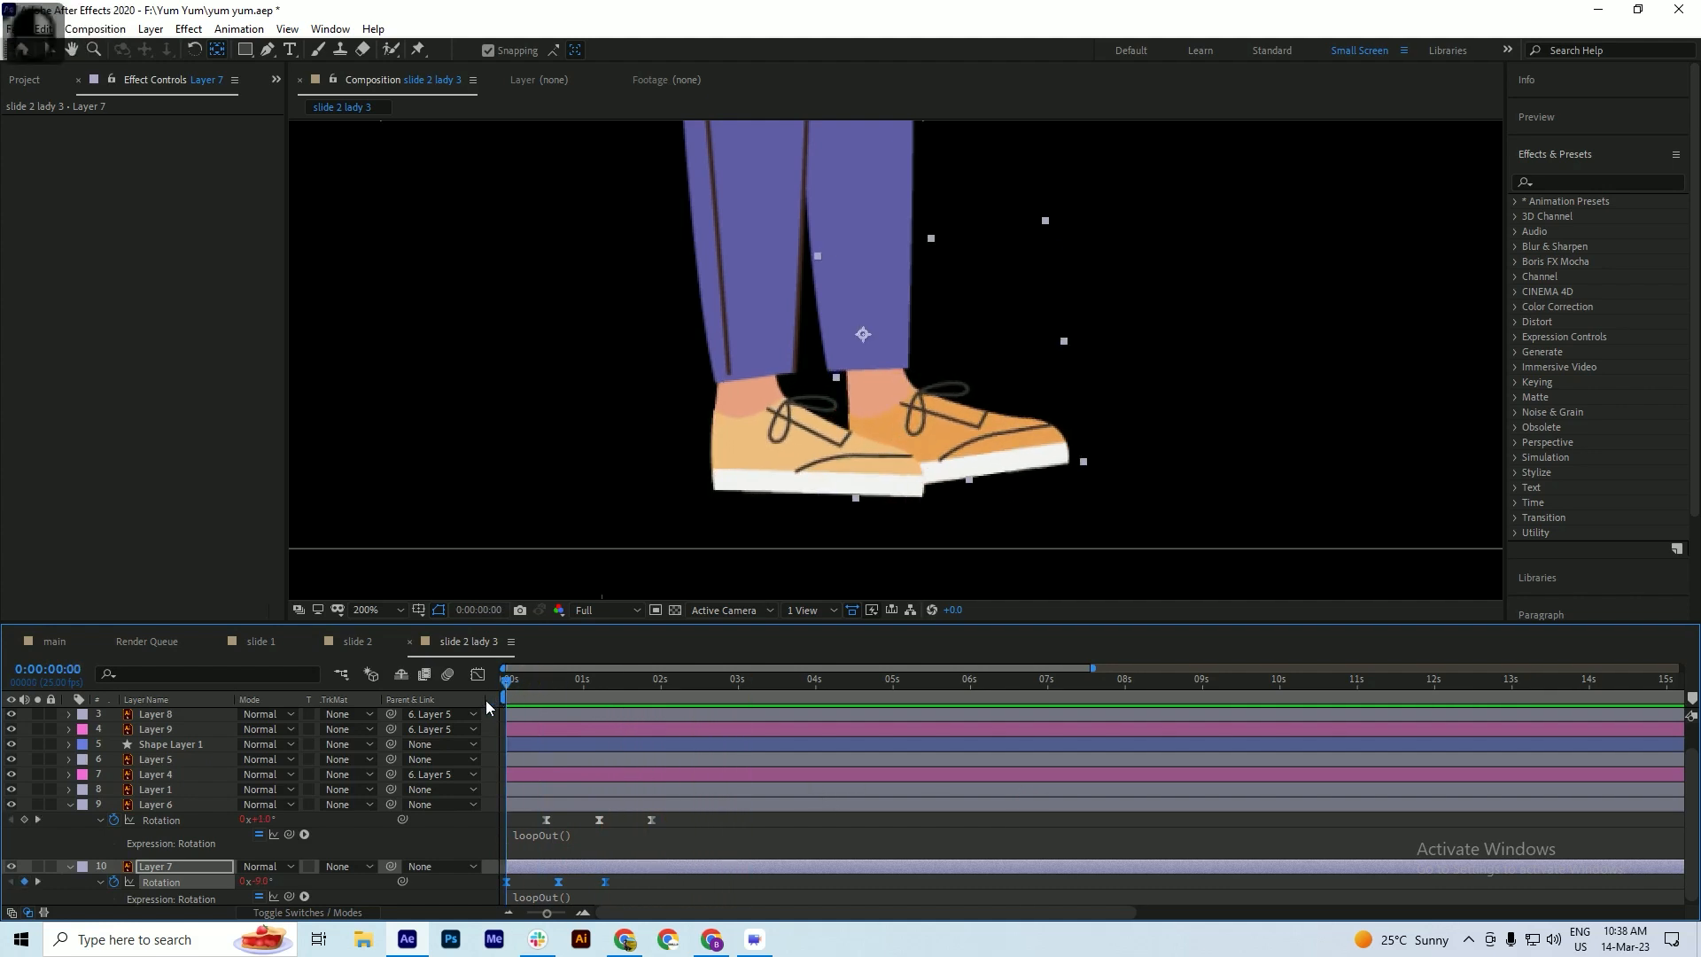
{"action": "key", "text": "space"}
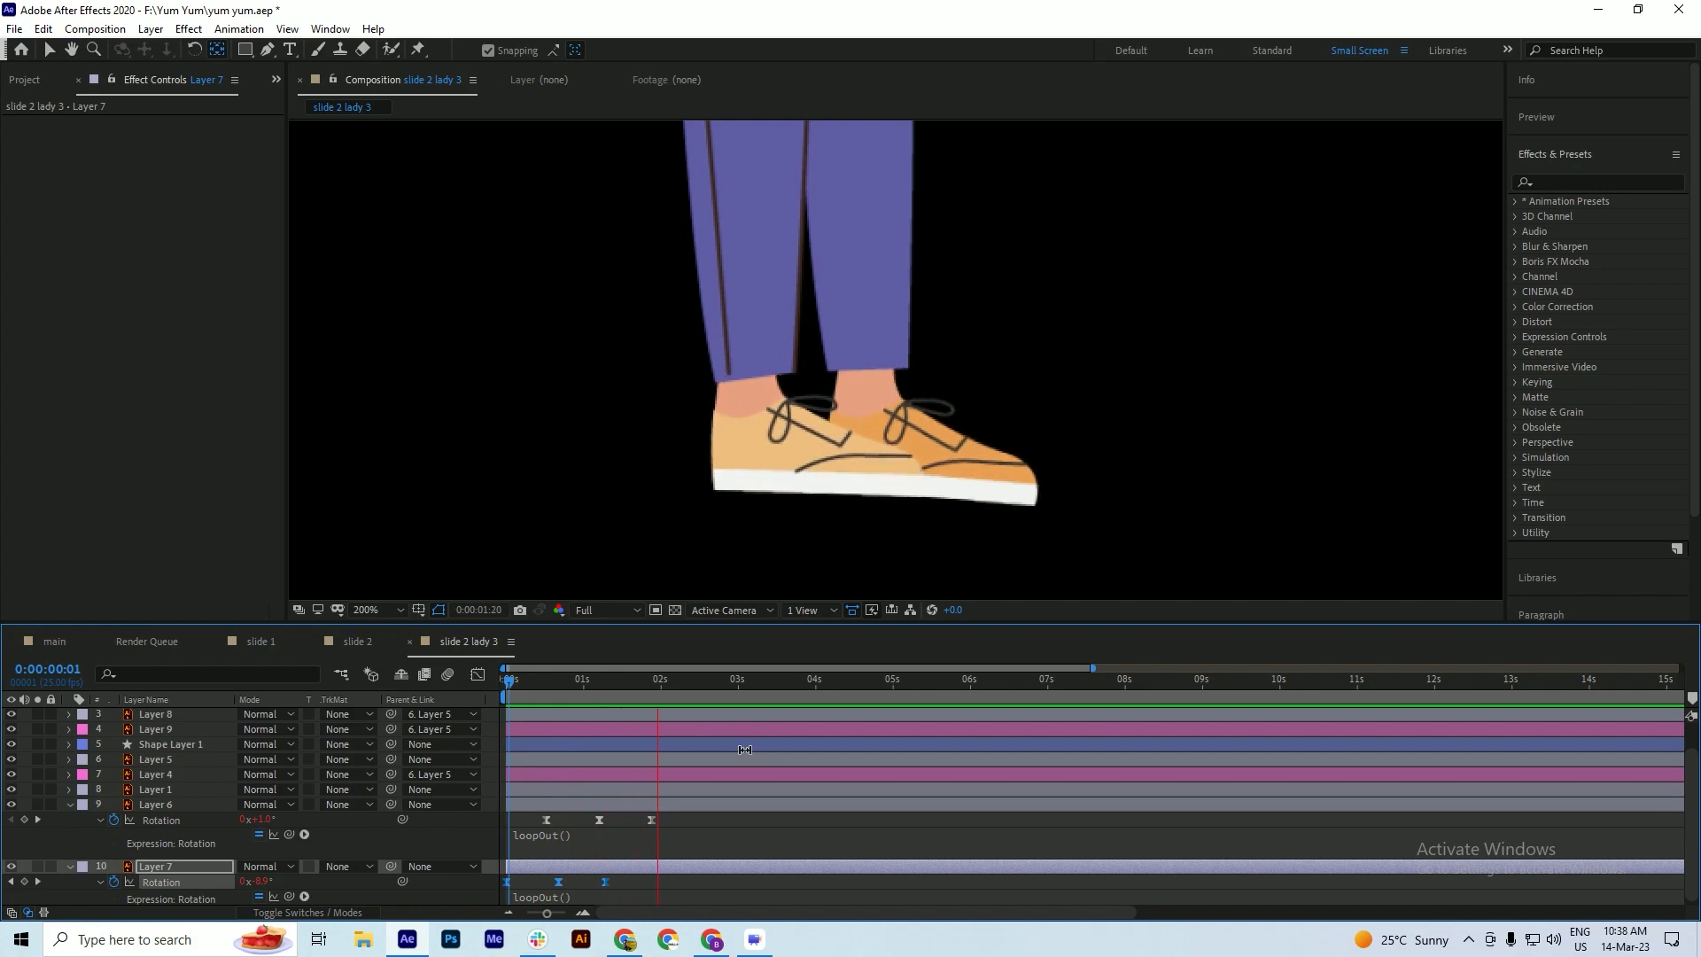
- Stretch the Rotation keyframes of Layers 6 and 7 proportionally until Layer 6's last keyframe sits at about 2.8 seconds, preview the whole figure, and save
{"action": "left_click_drag", "start_coordinate": [693, 820], "coordinate": [489, 891]}
{"action": "left_click_drag", "start_coordinate": [651, 819], "coordinate": [724, 814]}
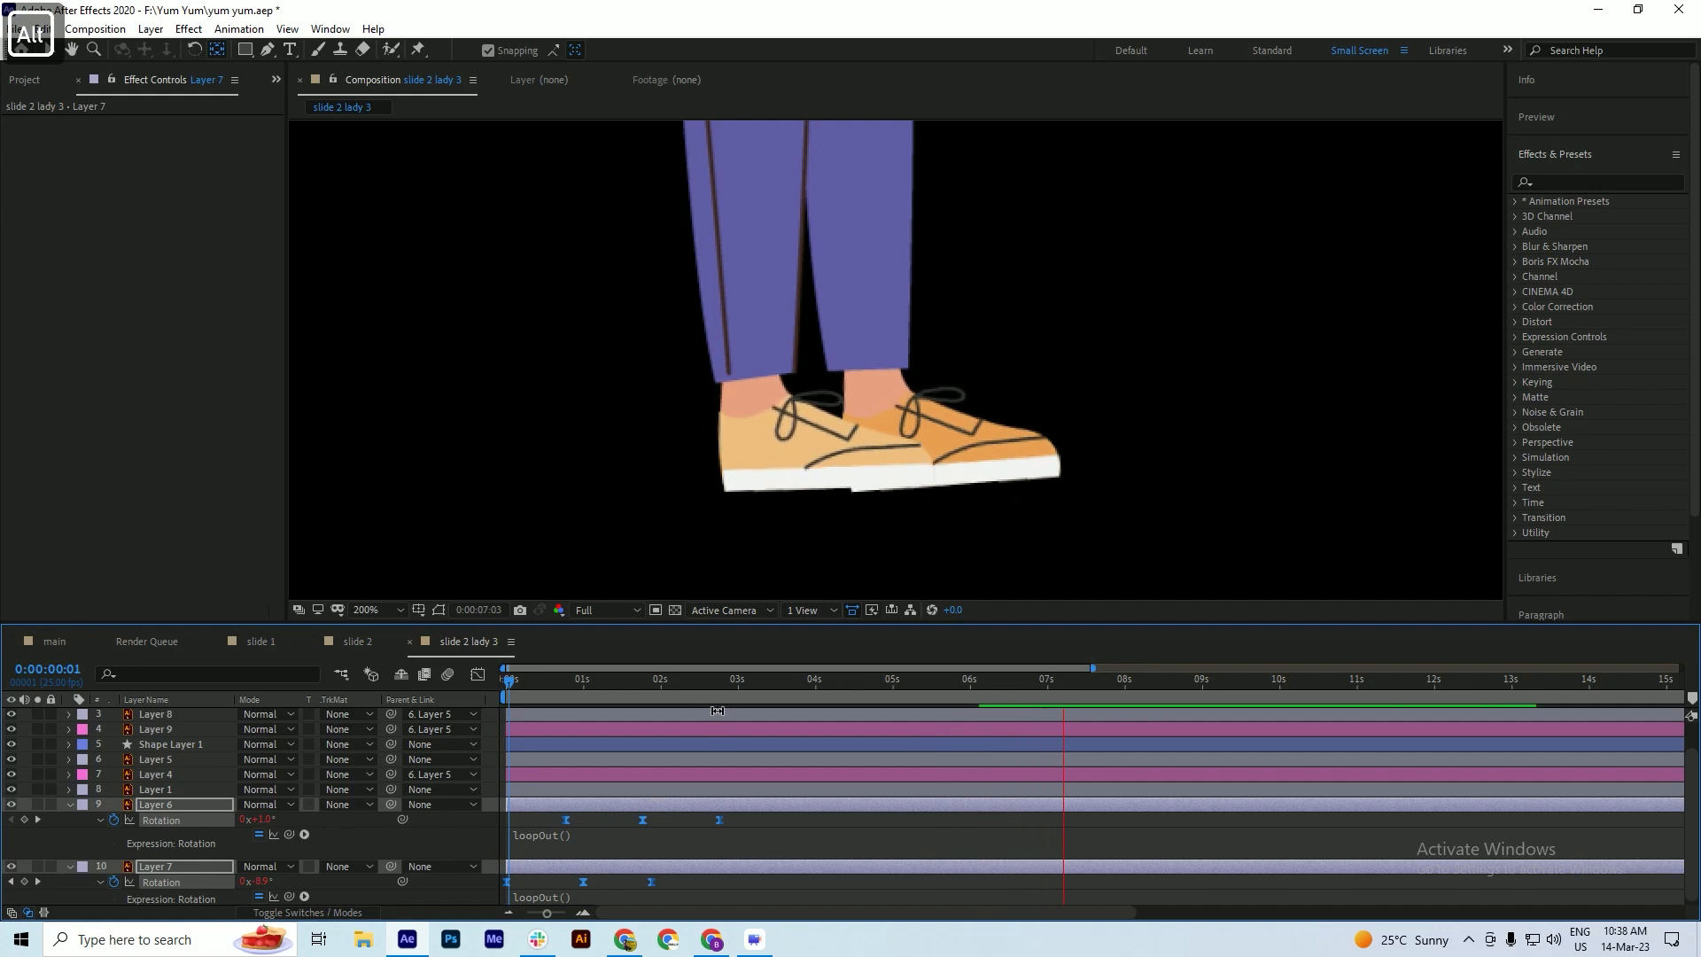
{"action": "scroll", "coordinate": [858, 434], "scroll_direction": "down", "scroll_amount": 1}
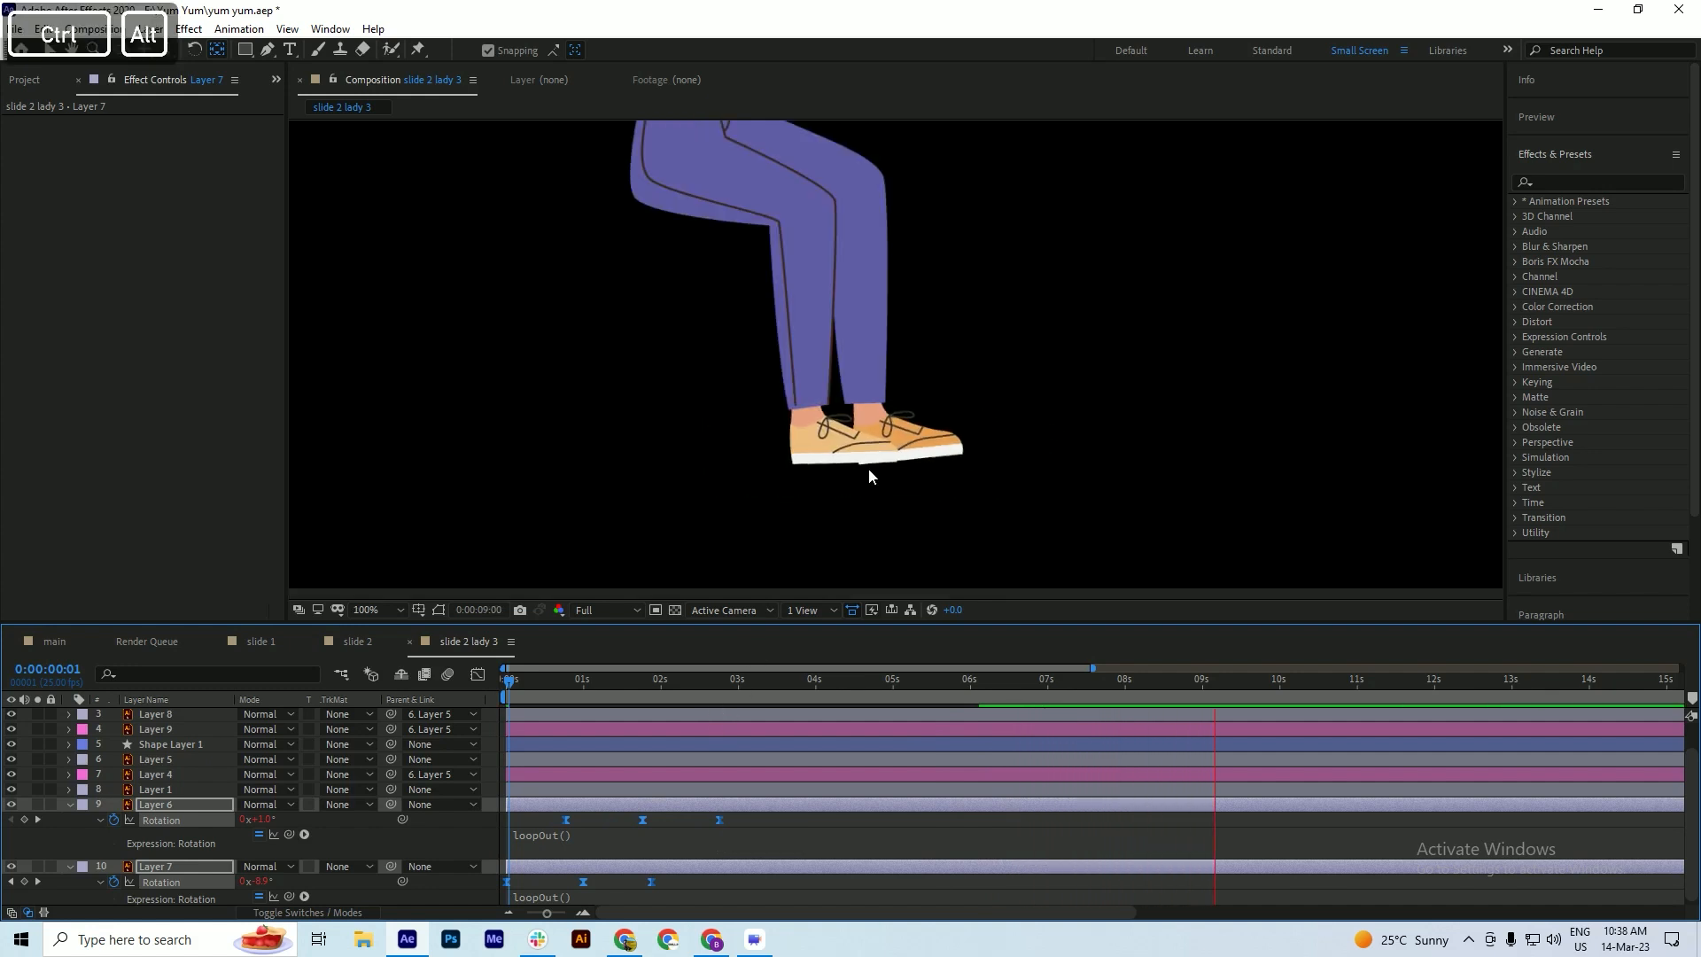
{"action": "scroll", "coordinate": [865, 507], "scroll_direction": "down", "scroll_amount": 2}
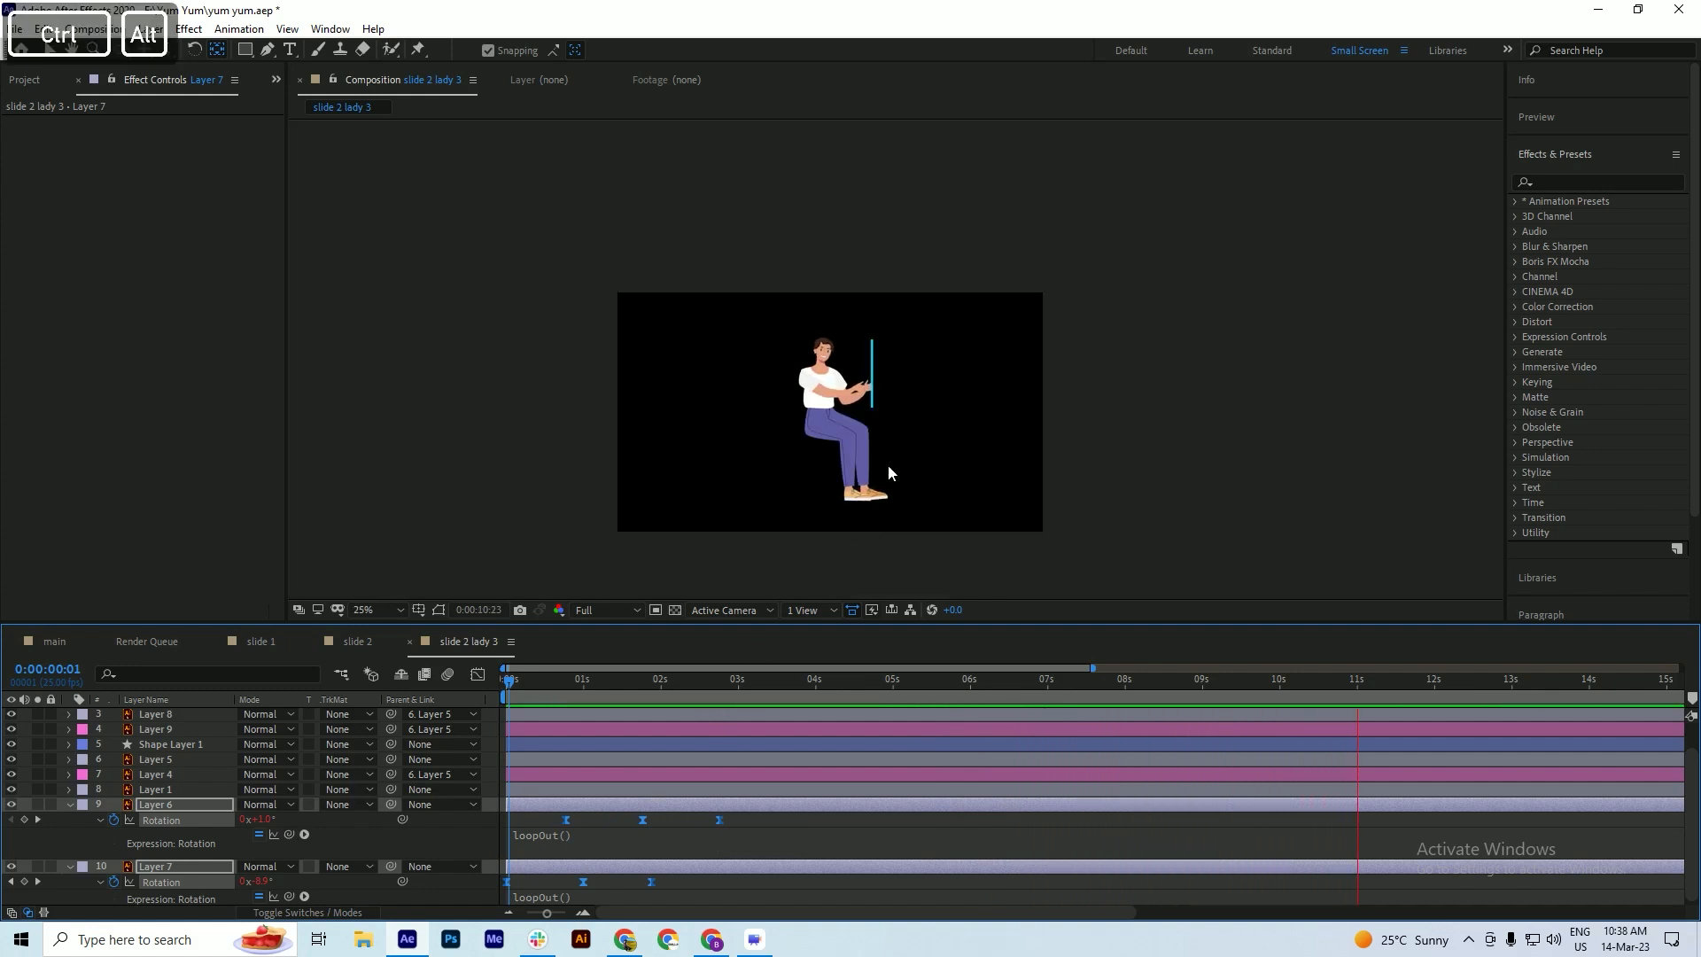
{"action": "scroll", "coordinate": [889, 473], "scroll_direction": "up", "scroll_amount": 1}
{"action": "key", "text": "ctrl+s"}
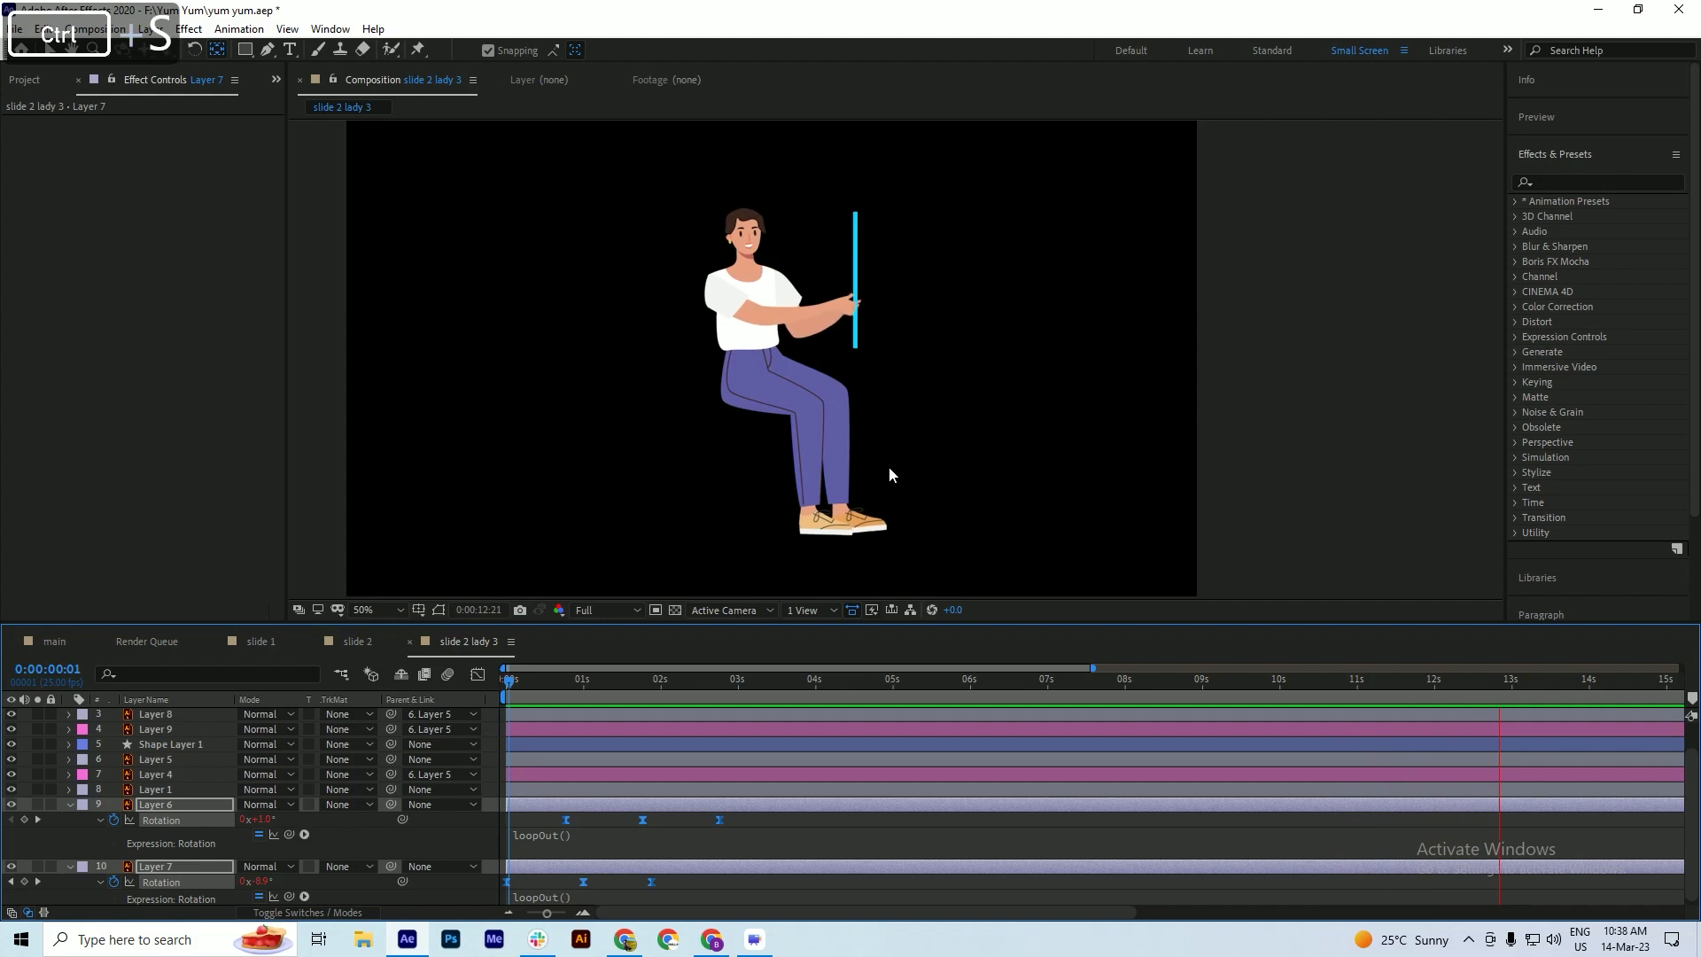
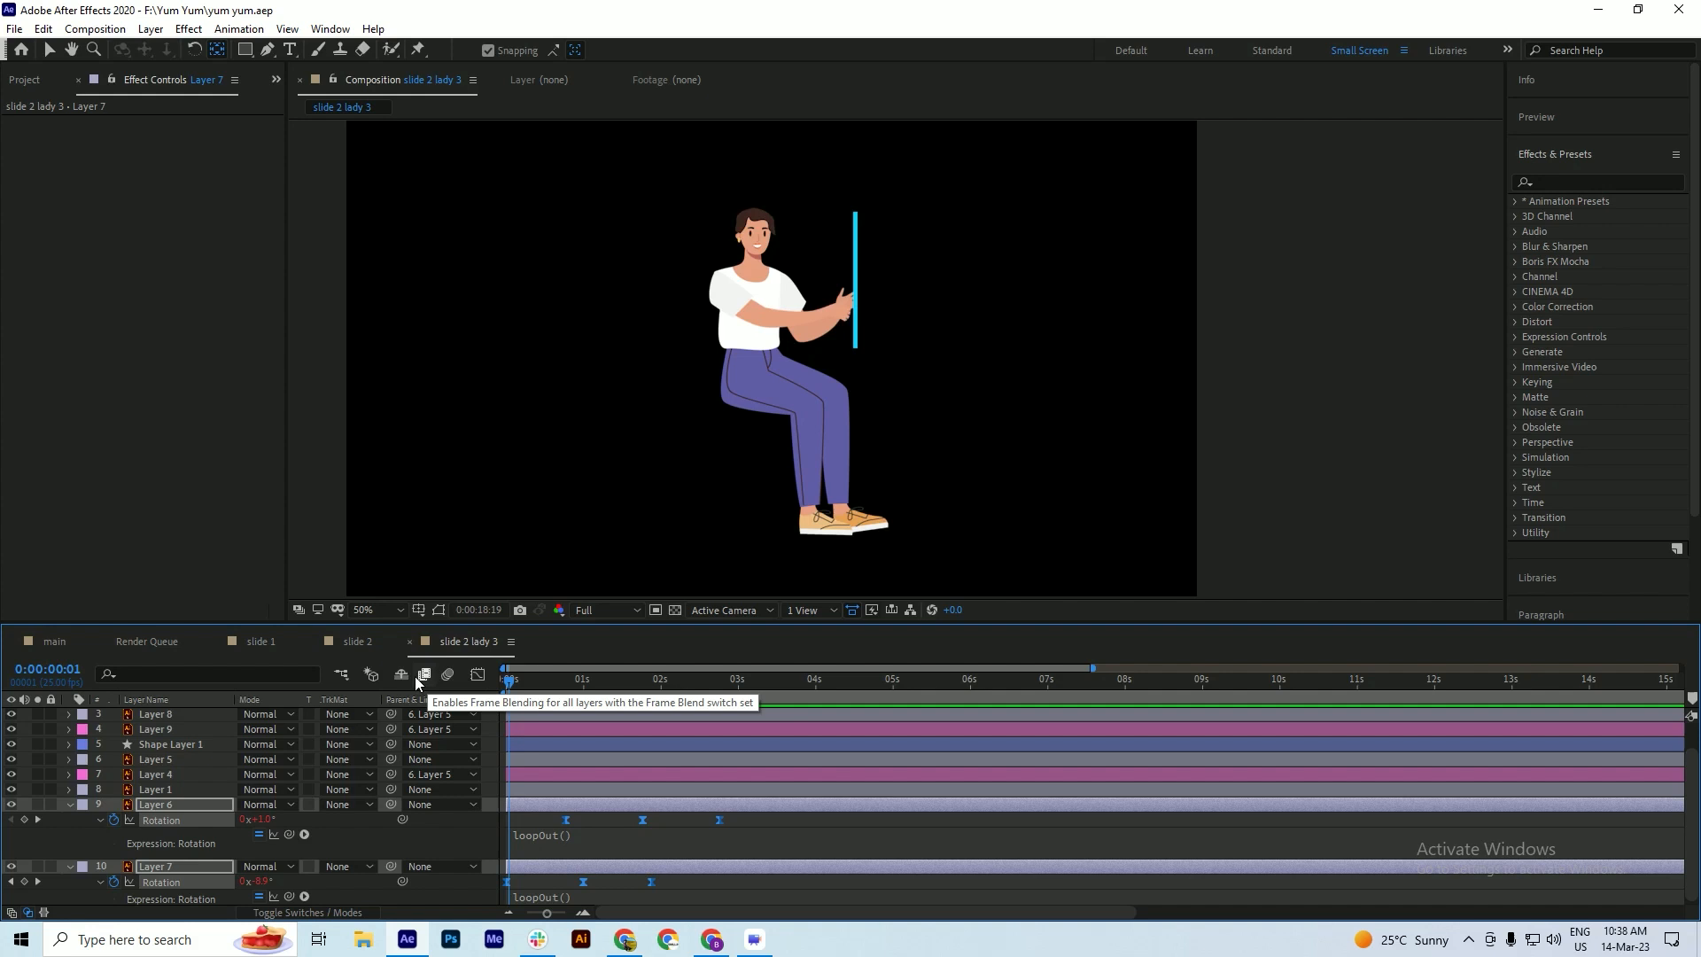
- Stop the preview, delete the blue pole Shape Layer 1, and save the project
{"action": "key", "text": "space"}
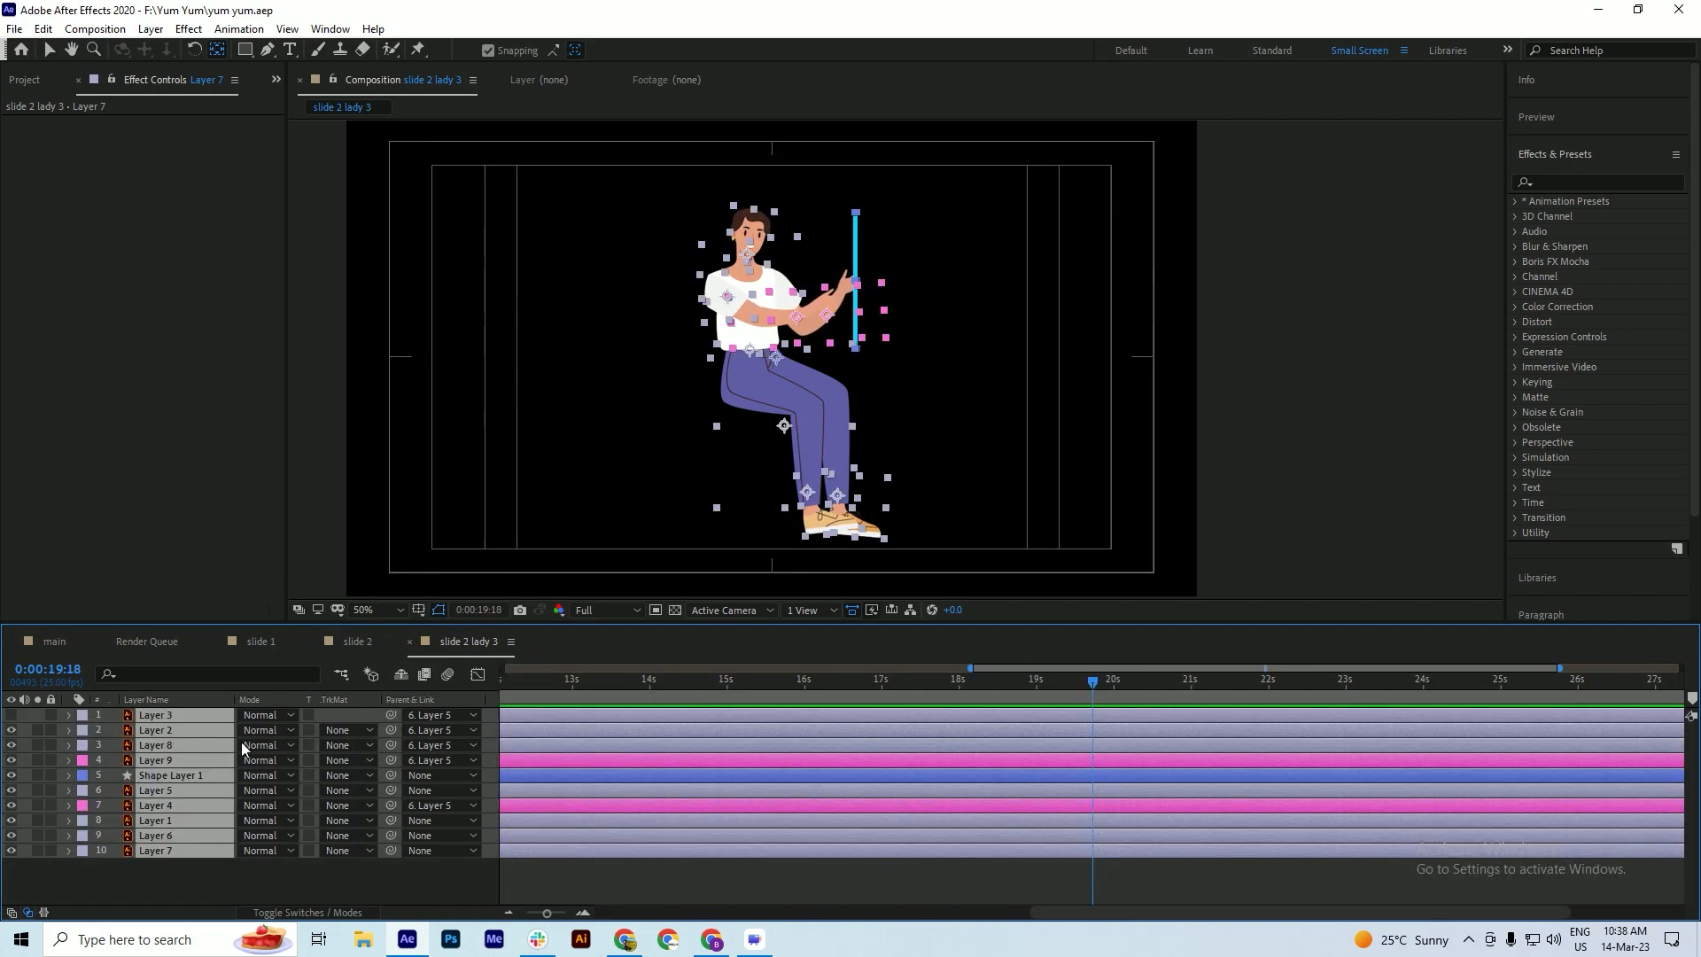
{"action": "left_click", "coordinate": [168, 777]}
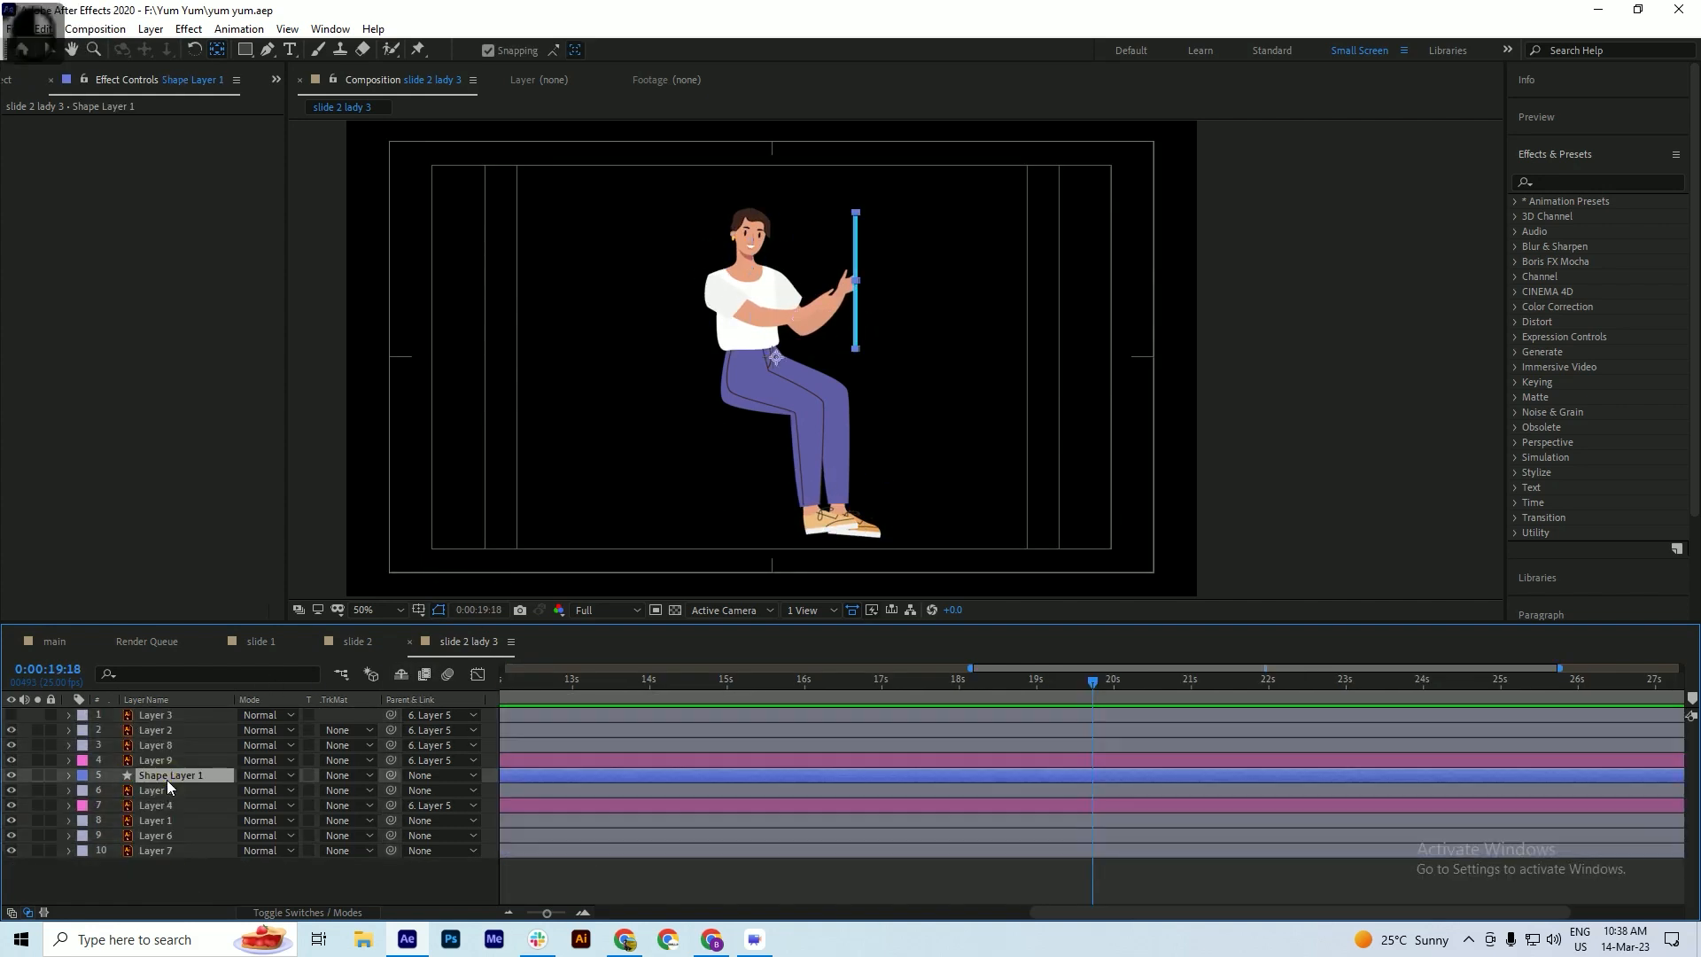
{"action": "key", "text": "Delete"}
{"action": "key", "text": "ctrl+s"}
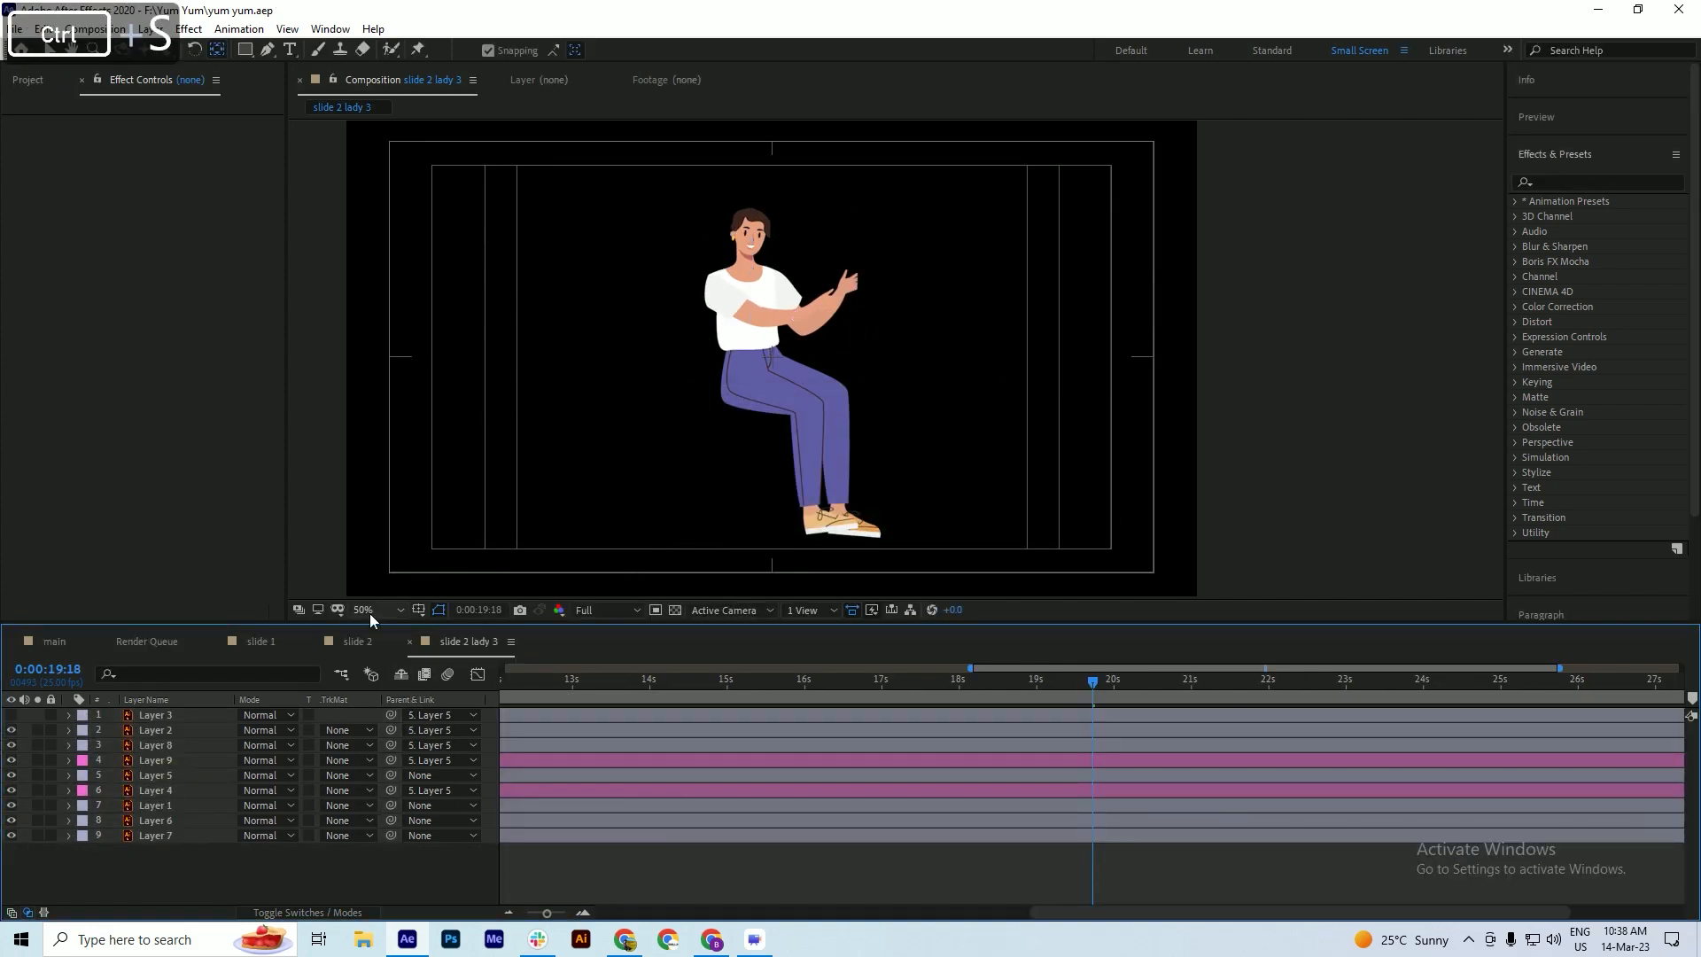
- Switch to the slide 2 composition, move the current time to 0:00:03:18, and save the project
{"action": "left_click", "coordinate": [410, 642]}
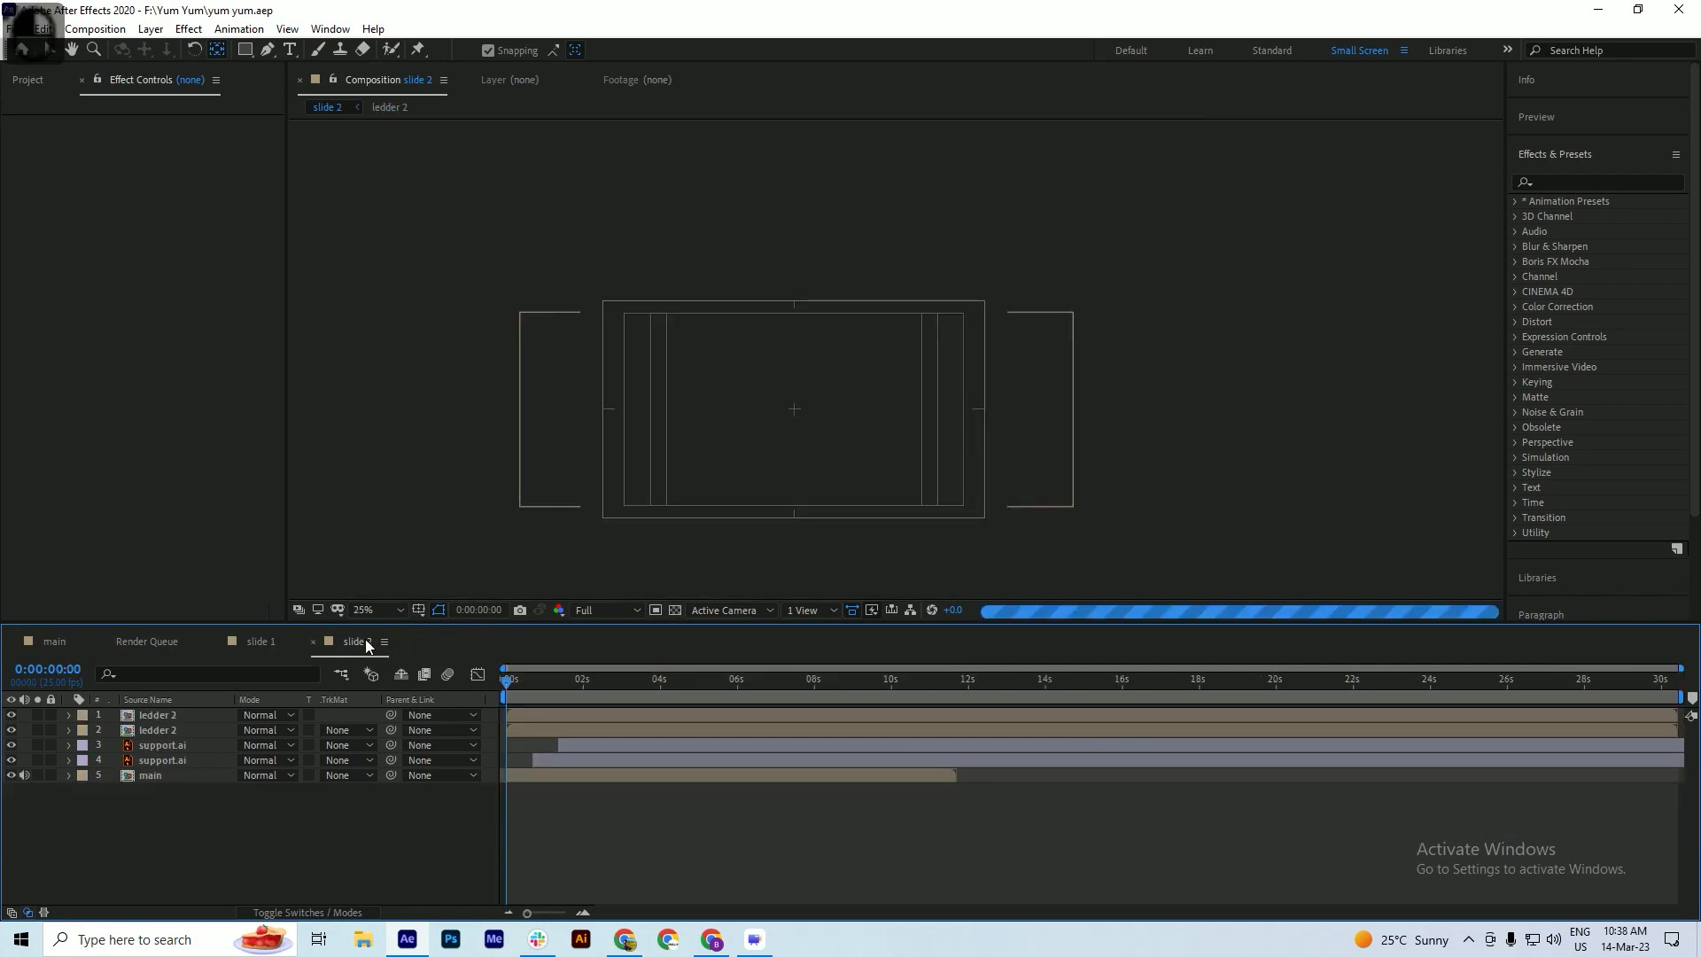
{"action": "left_click_drag", "start_coordinate": [550, 679], "coordinate": [649, 694]}
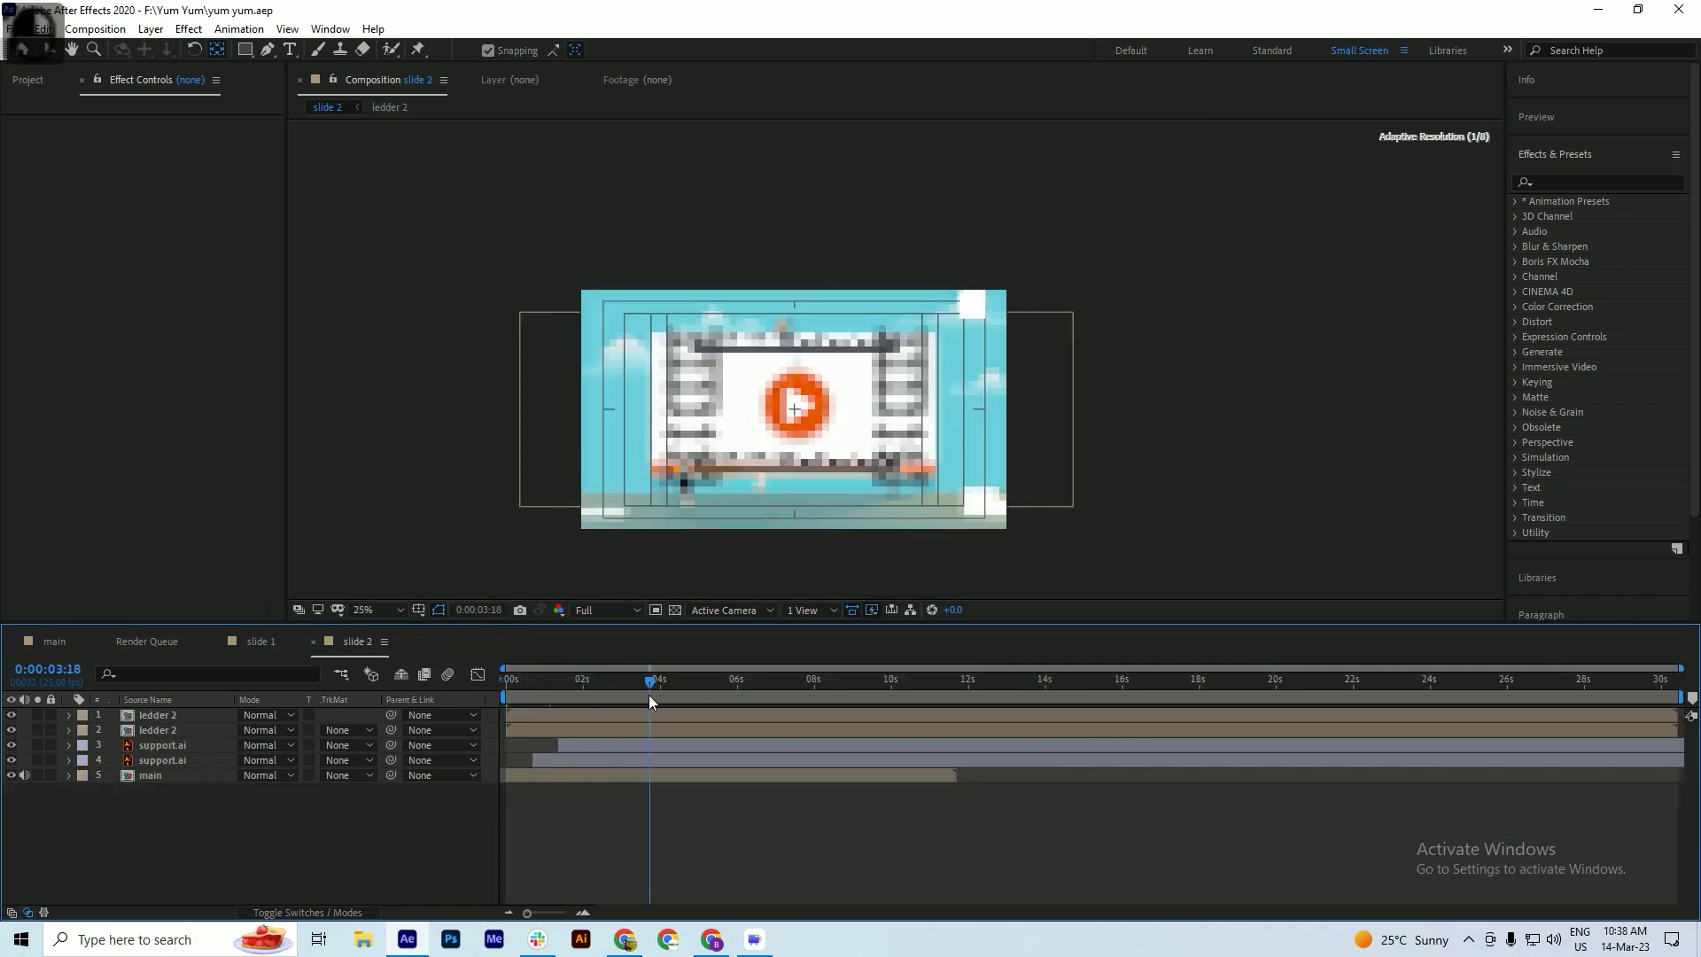
{"action": "key", "text": "ctrl+s"}
{"action": "scroll", "coordinate": [735, 362], "scroll_direction": "up", "scroll_amount": 2}
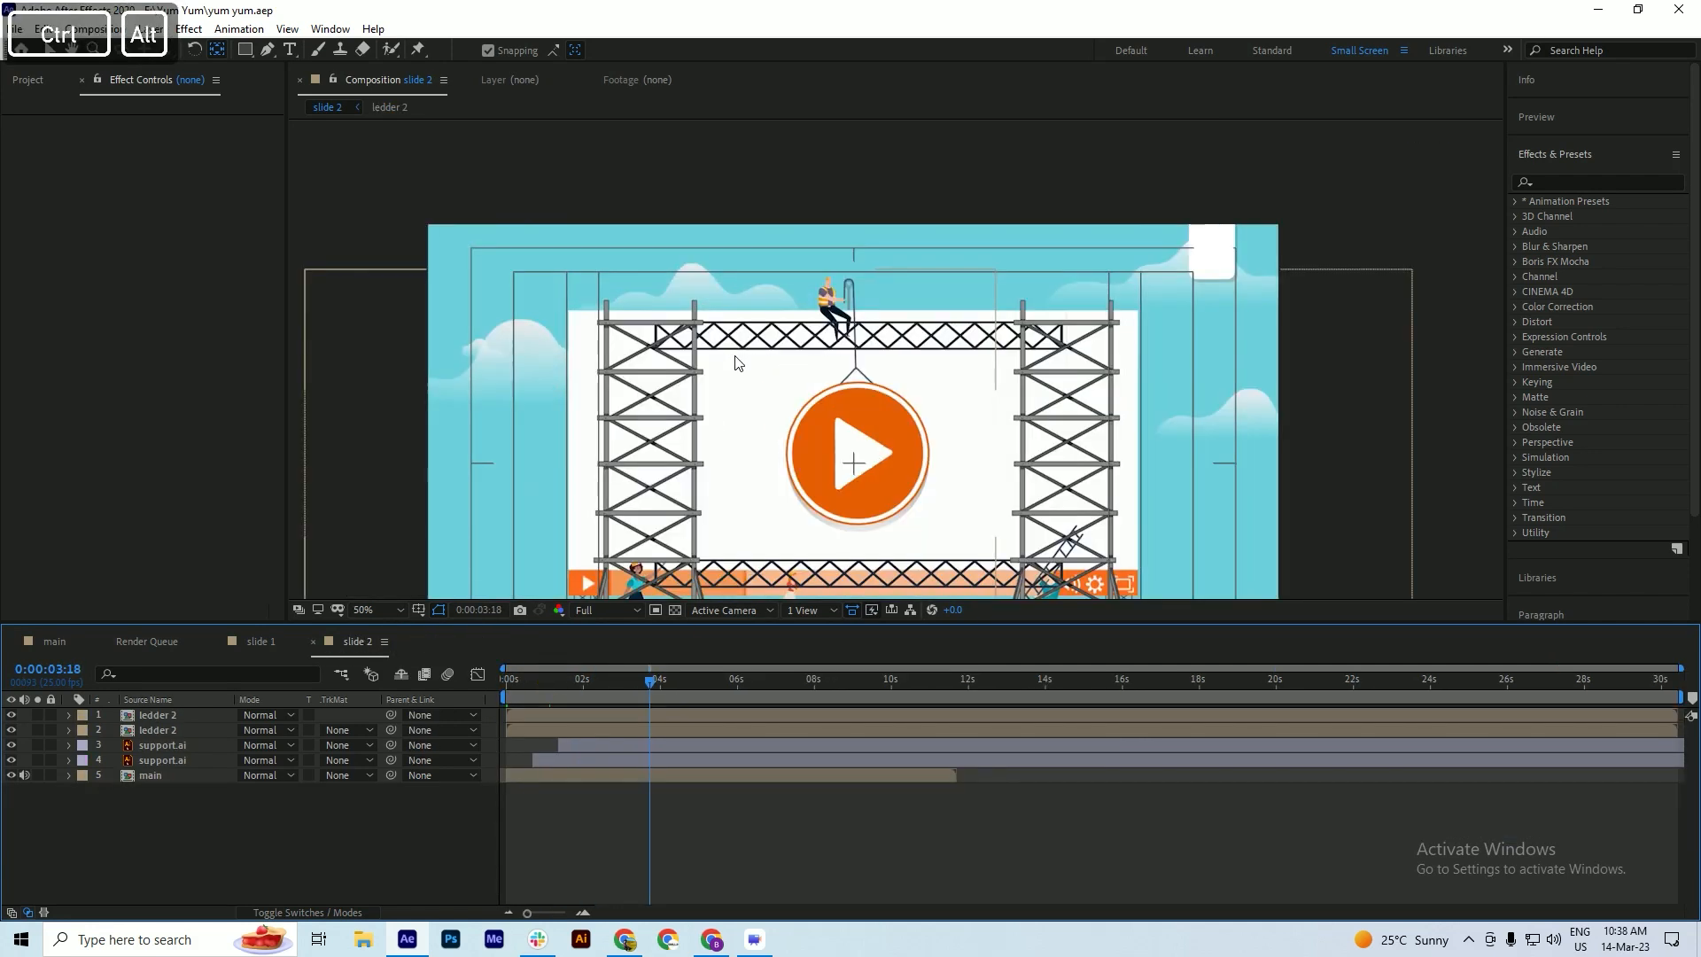
{"action": "key", "text": "ctrl+s"}
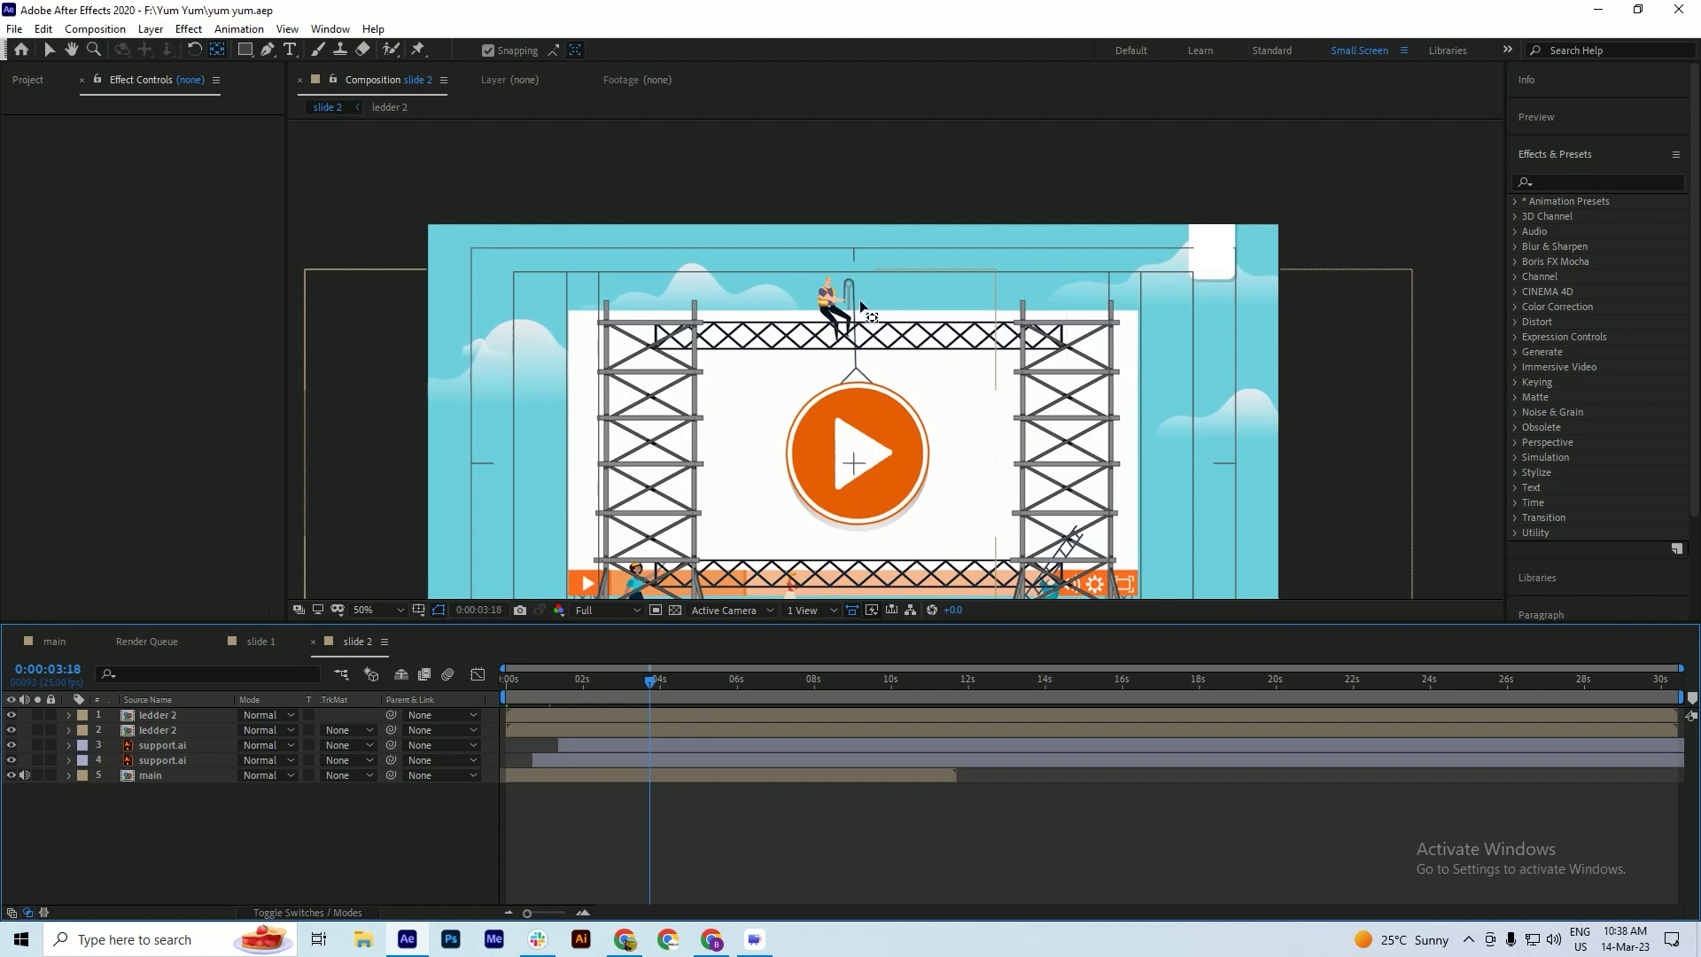
- Hide the main layer in slide 2 so only the scaffolding elements show
{"action": "left_click", "coordinate": [10, 775]}
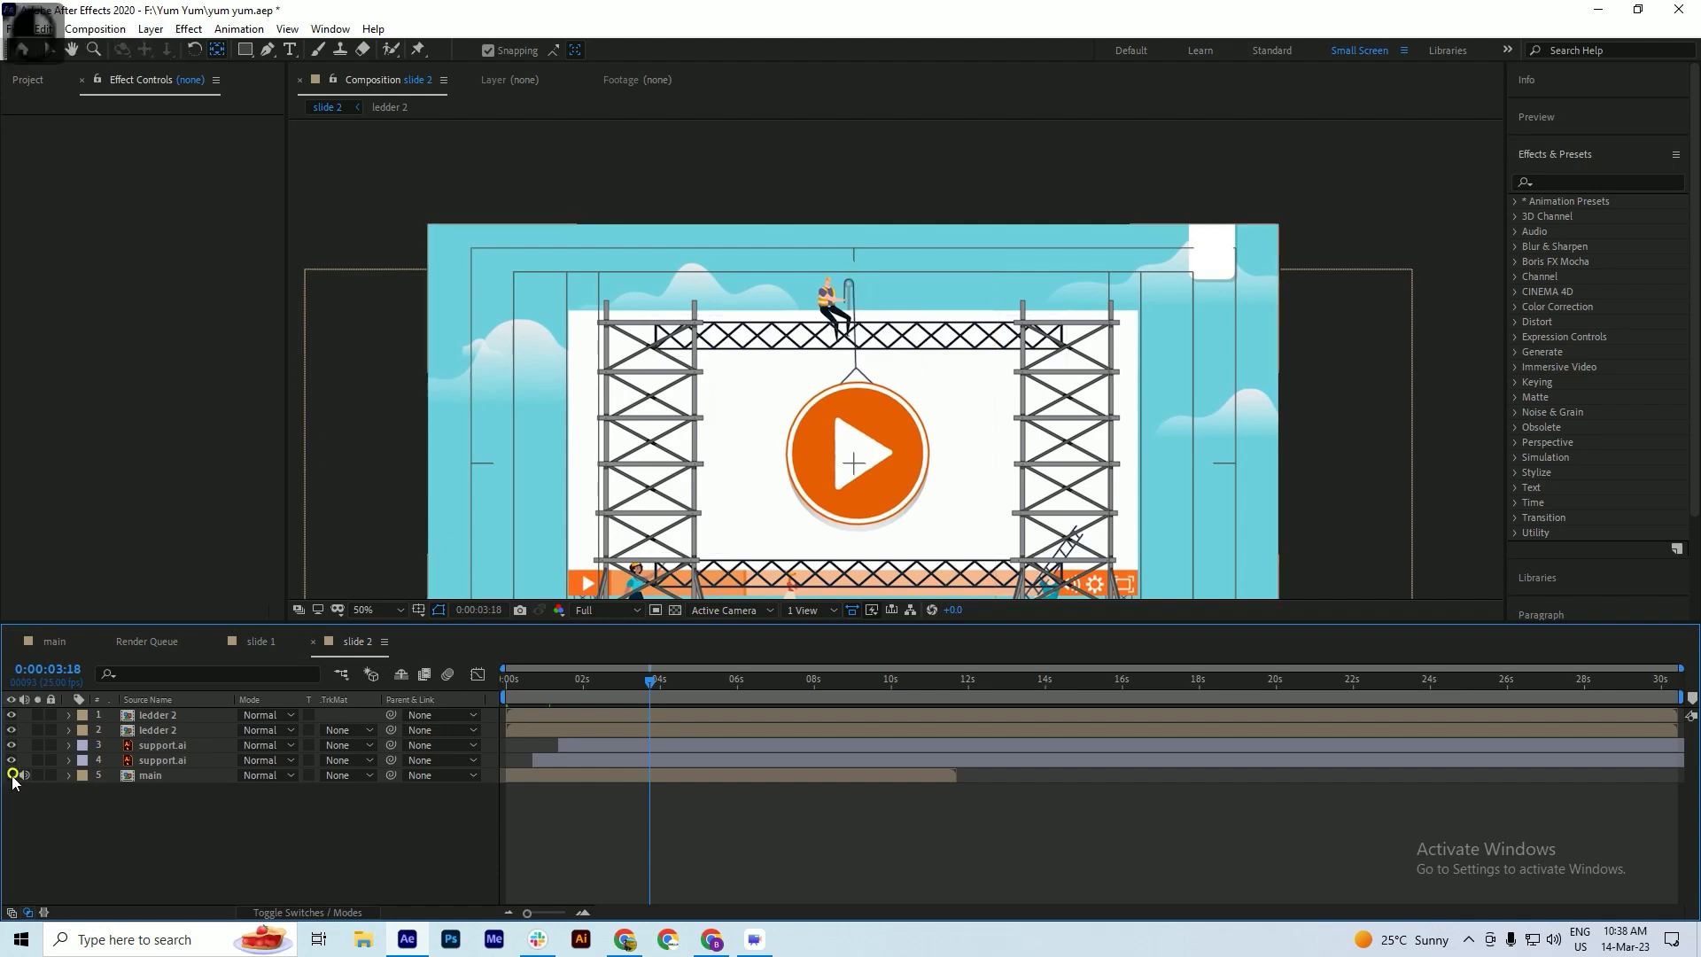
{"action": "left_click", "coordinate": [10, 775]}
{"action": "left_click", "coordinate": [10, 775]}
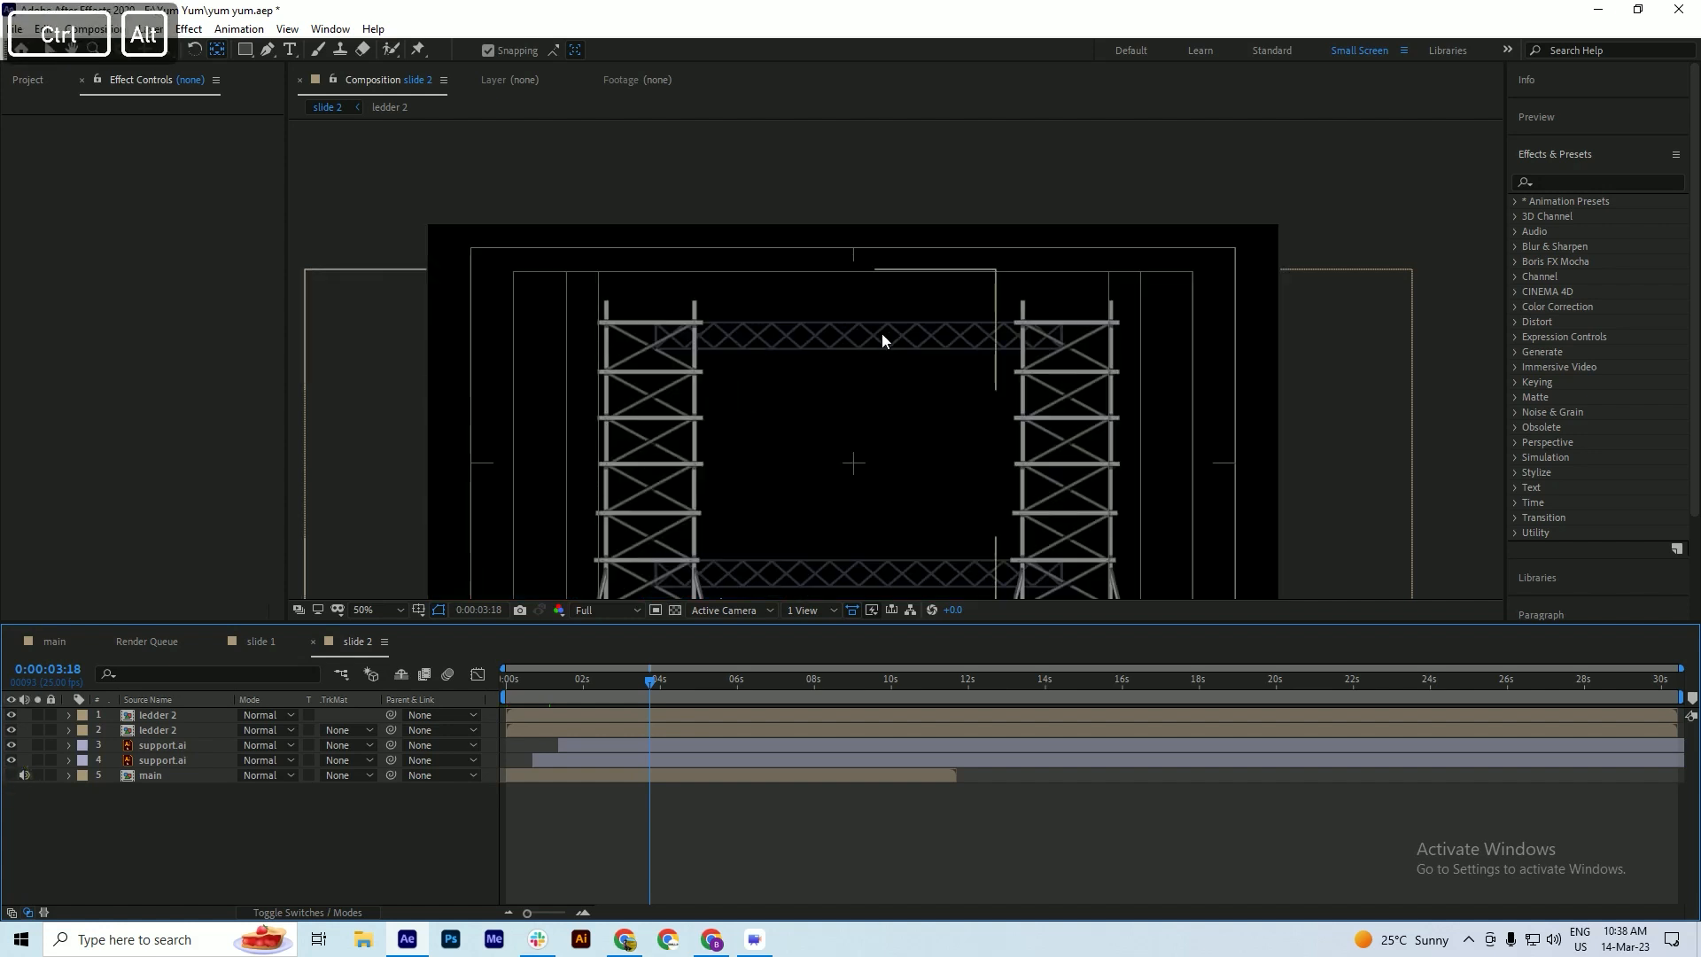
{"action": "scroll", "coordinate": [881, 333], "scroll_direction": "up", "scroll_amount": 2}
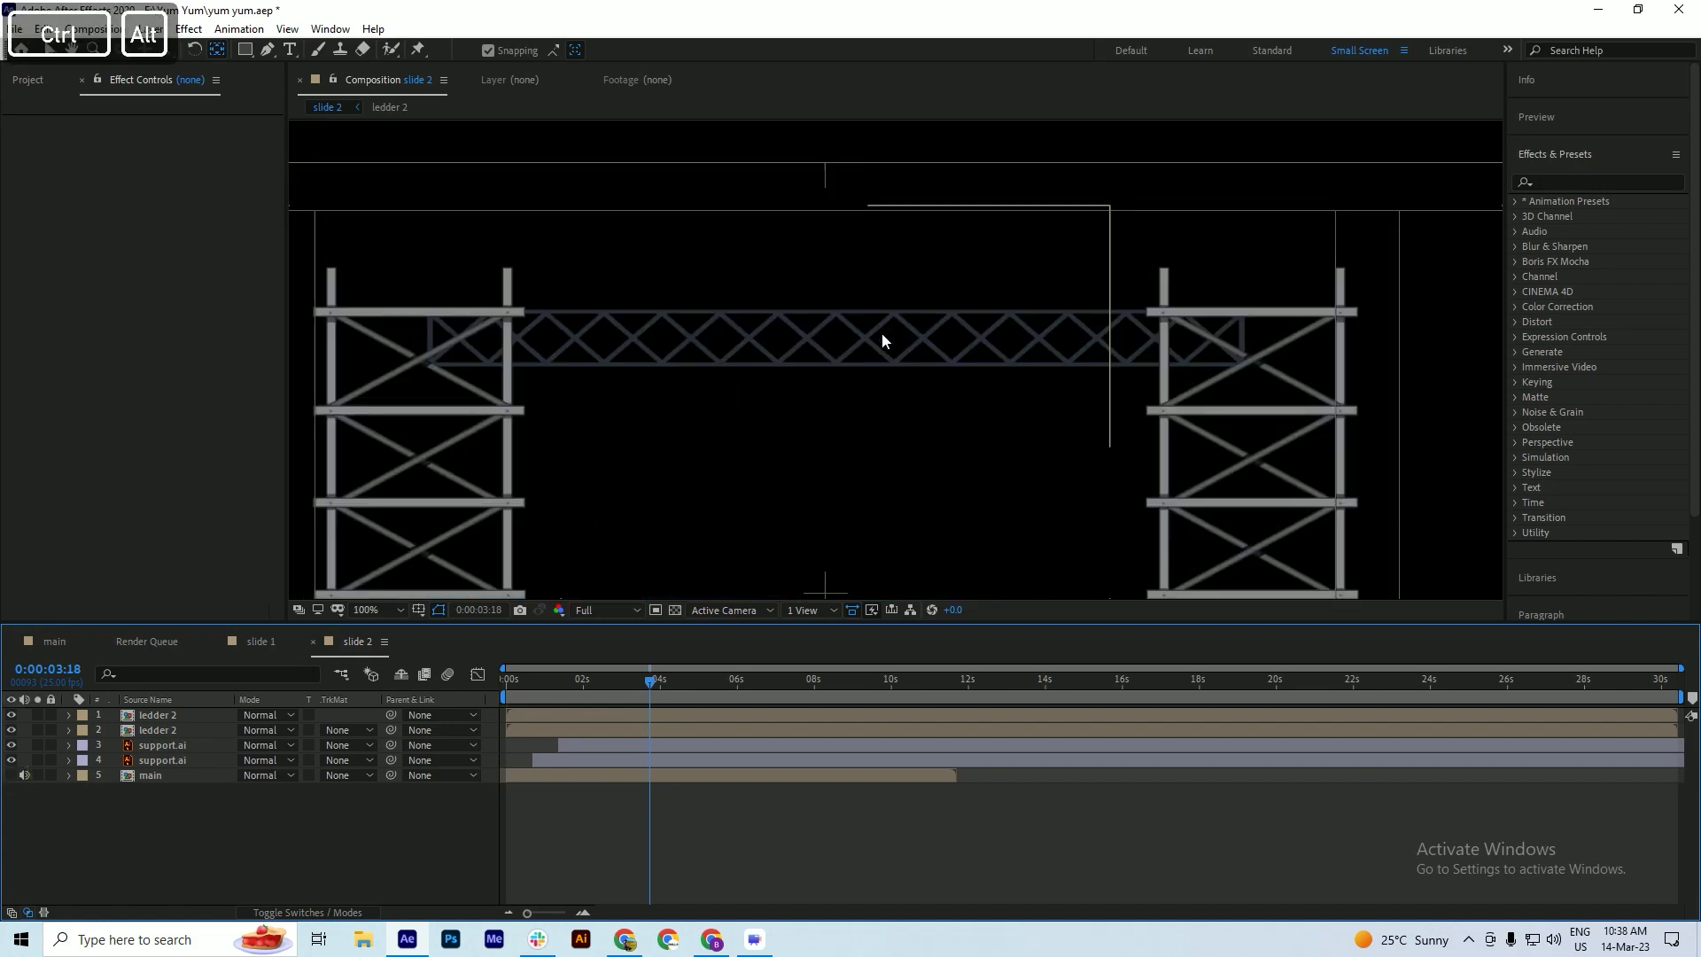
- Add the slide 2 lady 3 composition to slide 2 as the uppermost layer and set its Scale to 26%
{"action": "left_click", "coordinate": [29, 80]}
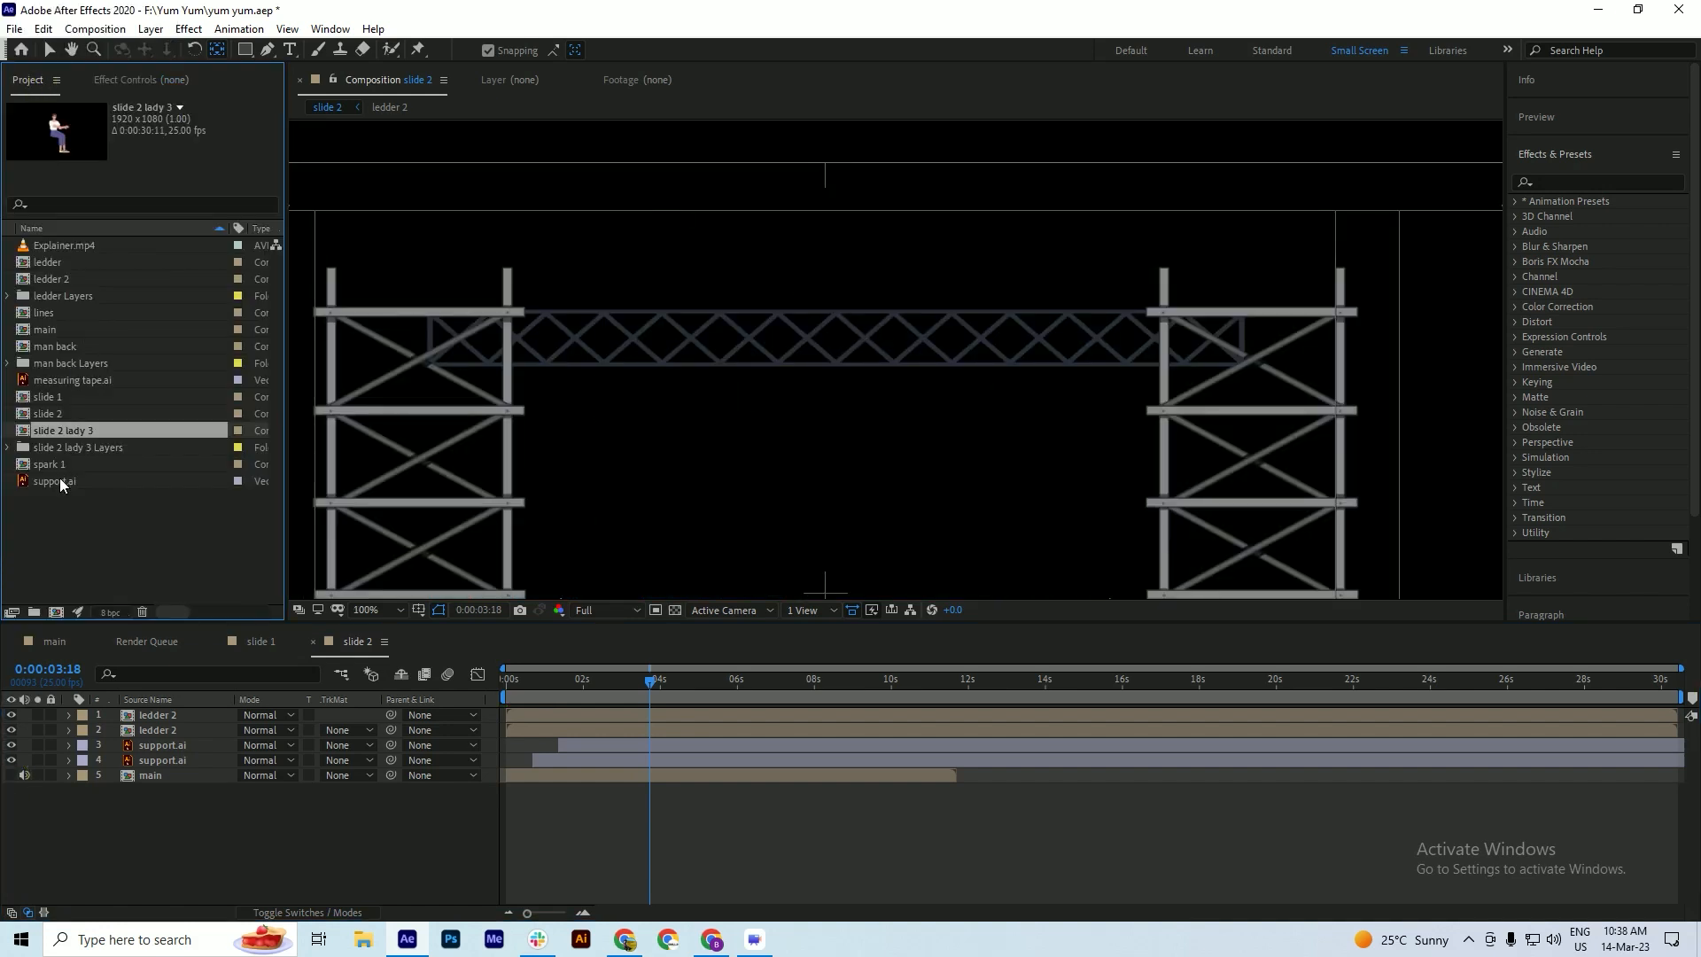
{"action": "left_click_drag", "start_coordinate": [69, 433], "coordinate": [778, 385]}
{"action": "key", "text": "s"}
{"action": "left_click_drag", "start_coordinate": [266, 729], "coordinate": [212, 744]}
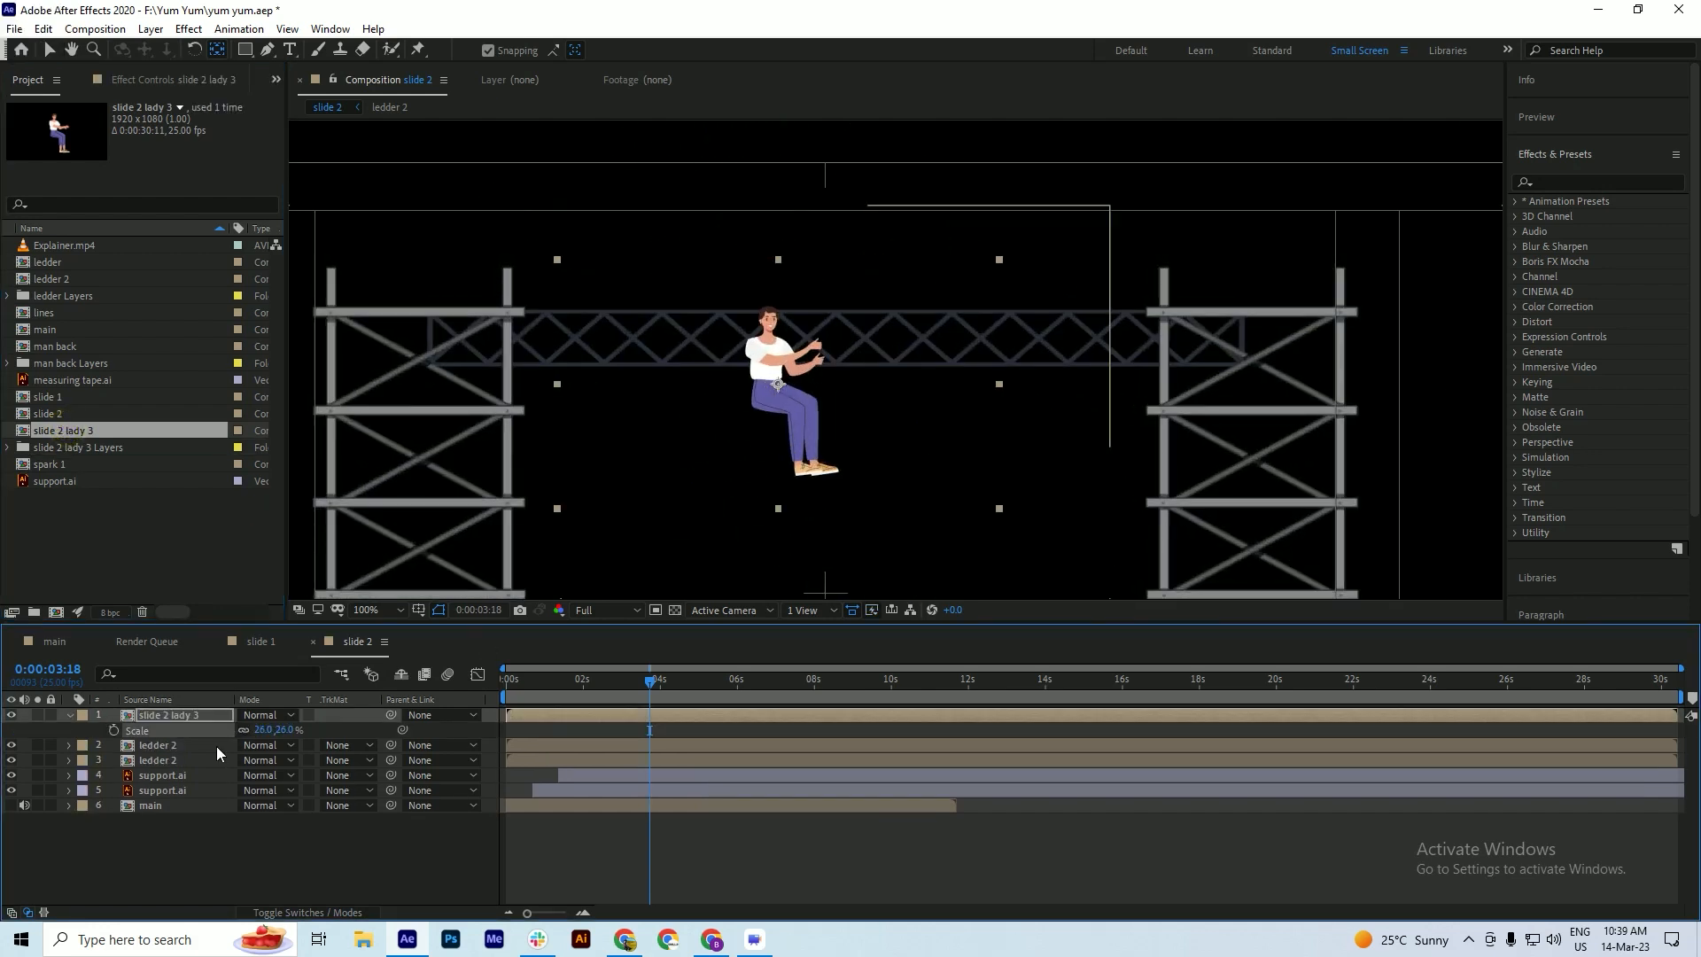
- Position the woman so she sits on the upper truss, just short of the frame's horizontal centre, and save the project
{"action": "key", "text": "v"}
{"action": "left_click_drag", "start_coordinate": [803, 412], "coordinate": [758, 301]}
{"action": "key", "text": "Up"}
{"action": "key", "text": "Up"}
{"action": "key", "text": "Up"}
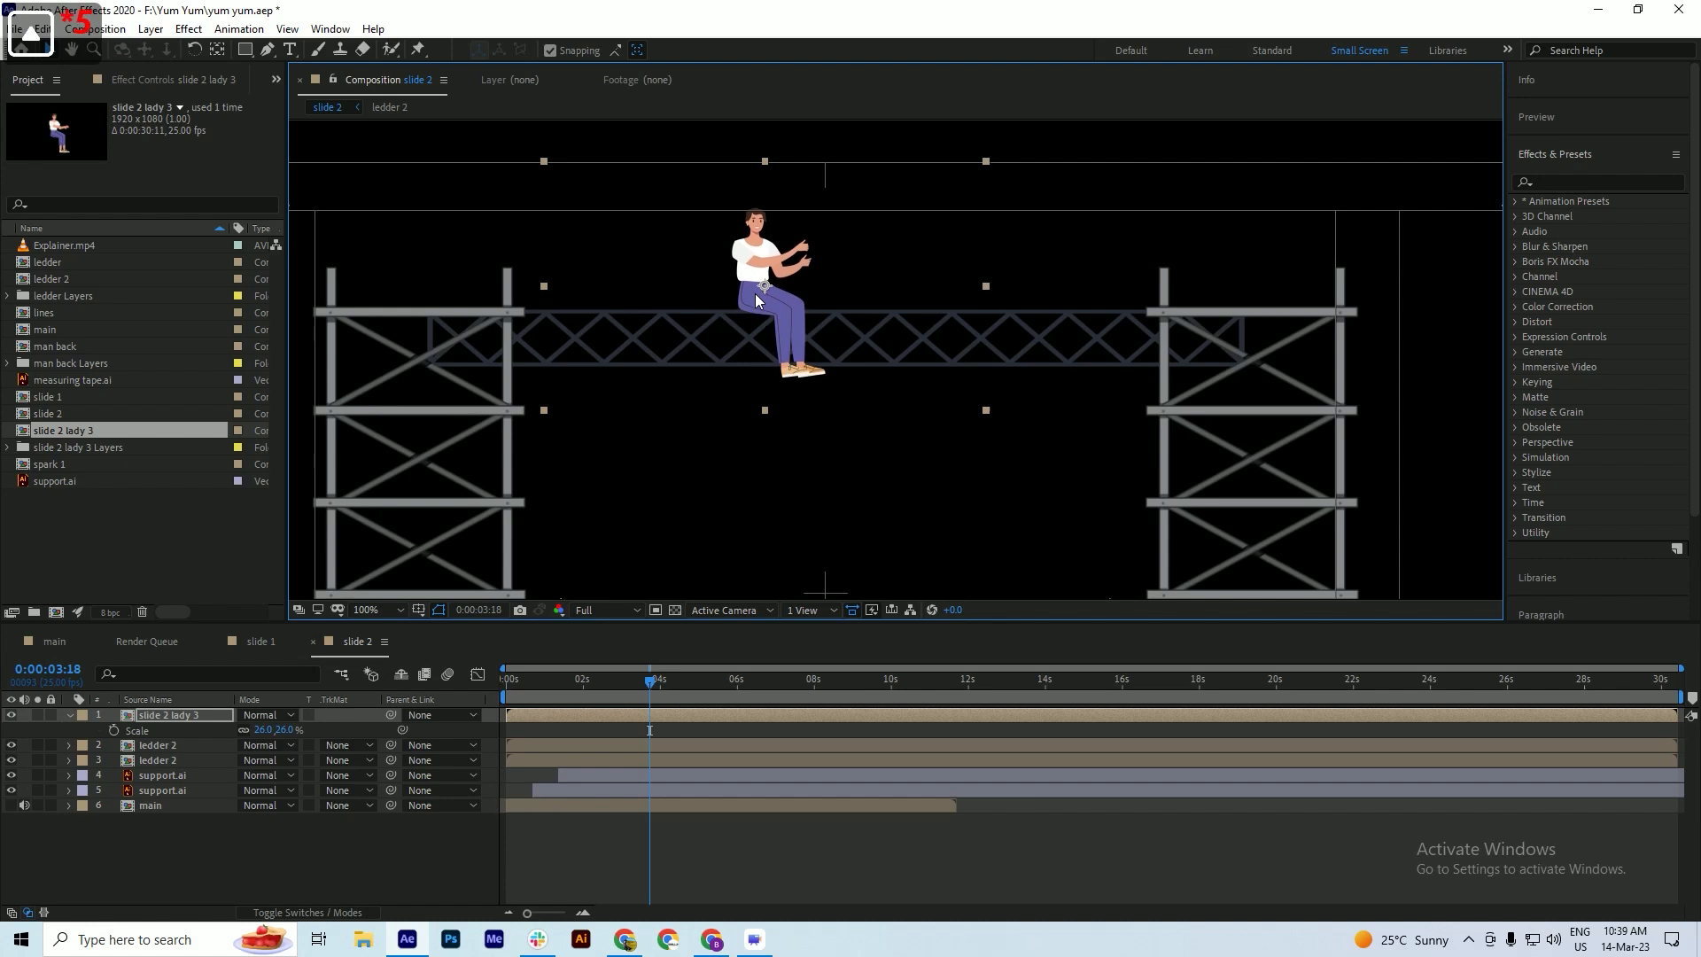
{"action": "key", "text": "ctrl+s"}
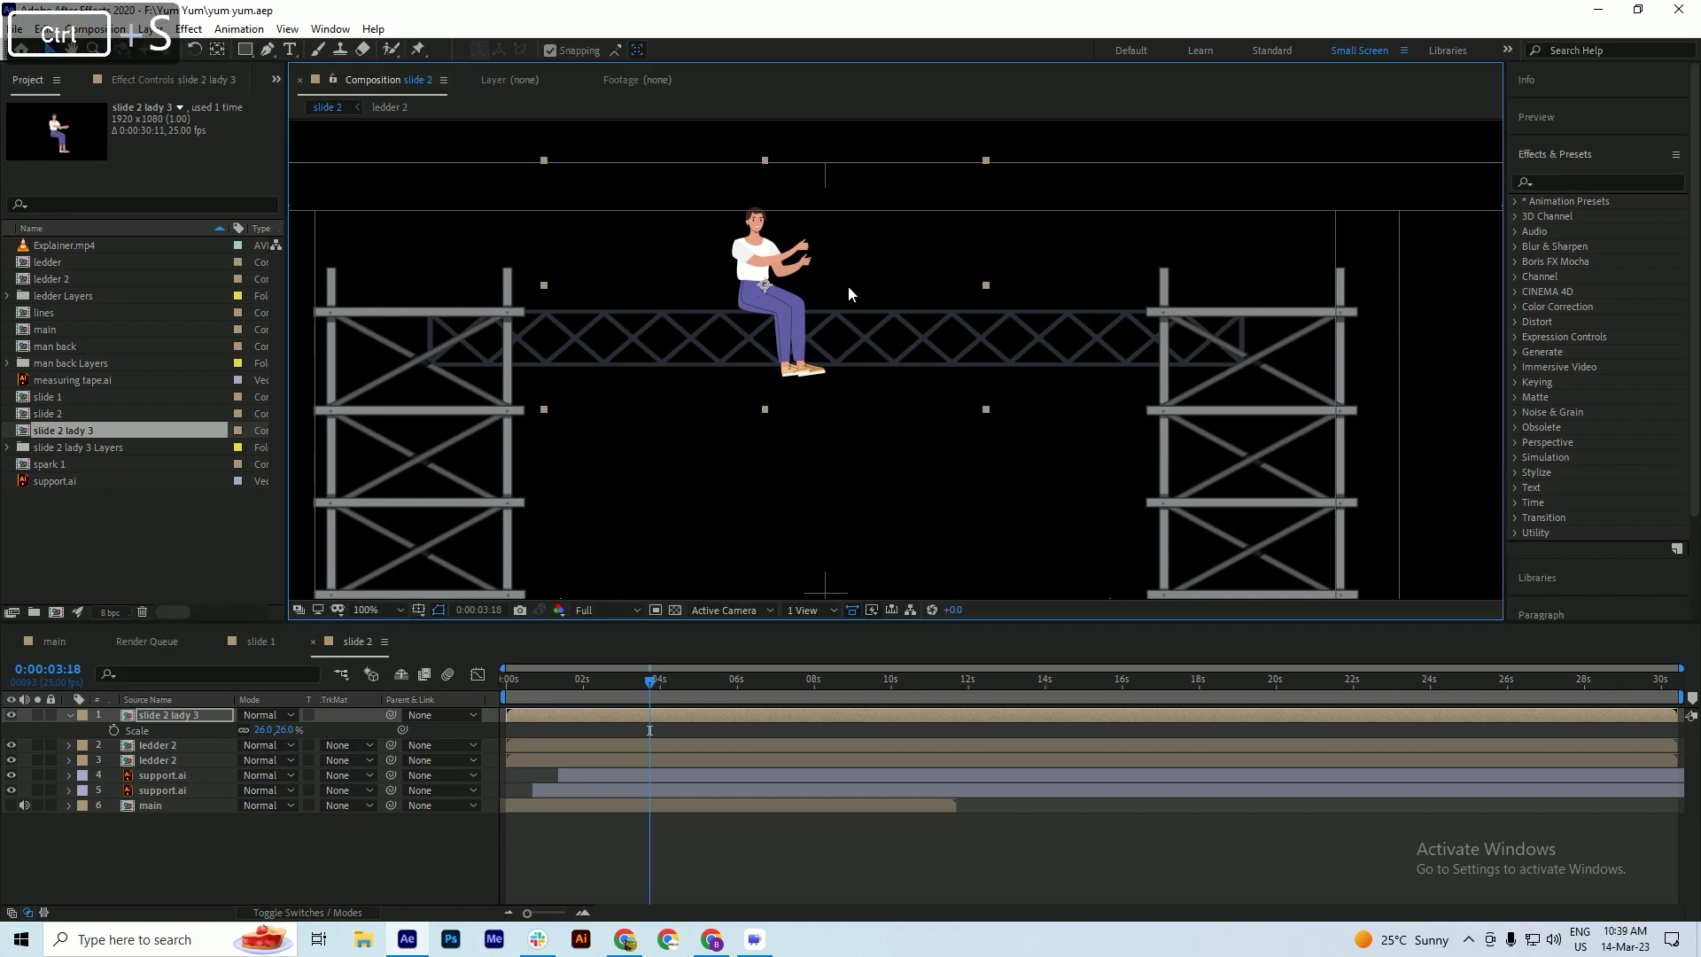
{"action": "key", "text": "shift+Right"}
{"action": "key", "text": "shift+Right"}
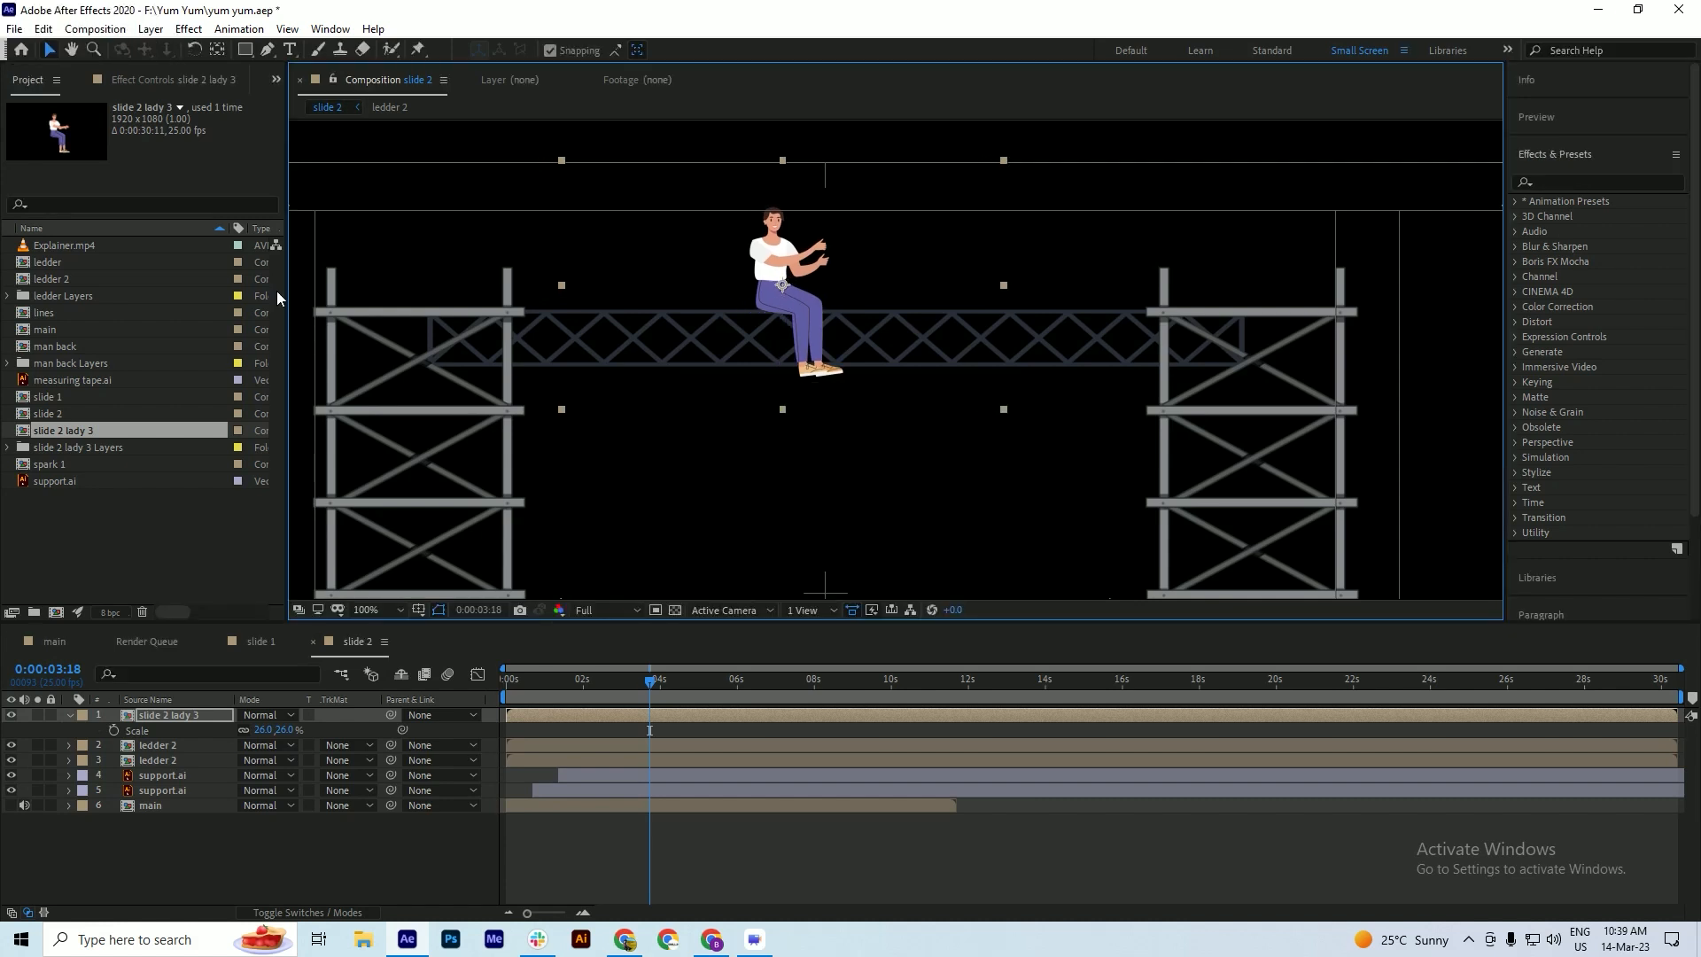
- Show the rulers around the slide 2 composition, check the woman's placement on the upper truss, and save the project
{"action": "key", "text": "ctrl+r"}
{"action": "left_click_drag", "start_coordinate": [300, 301], "coordinate": [258, 344]}
{"action": "key", "text": "ctrl+s"}
{"action": "scroll", "coordinate": [829, 299], "scroll_direction": "down", "scroll_amount": 1}
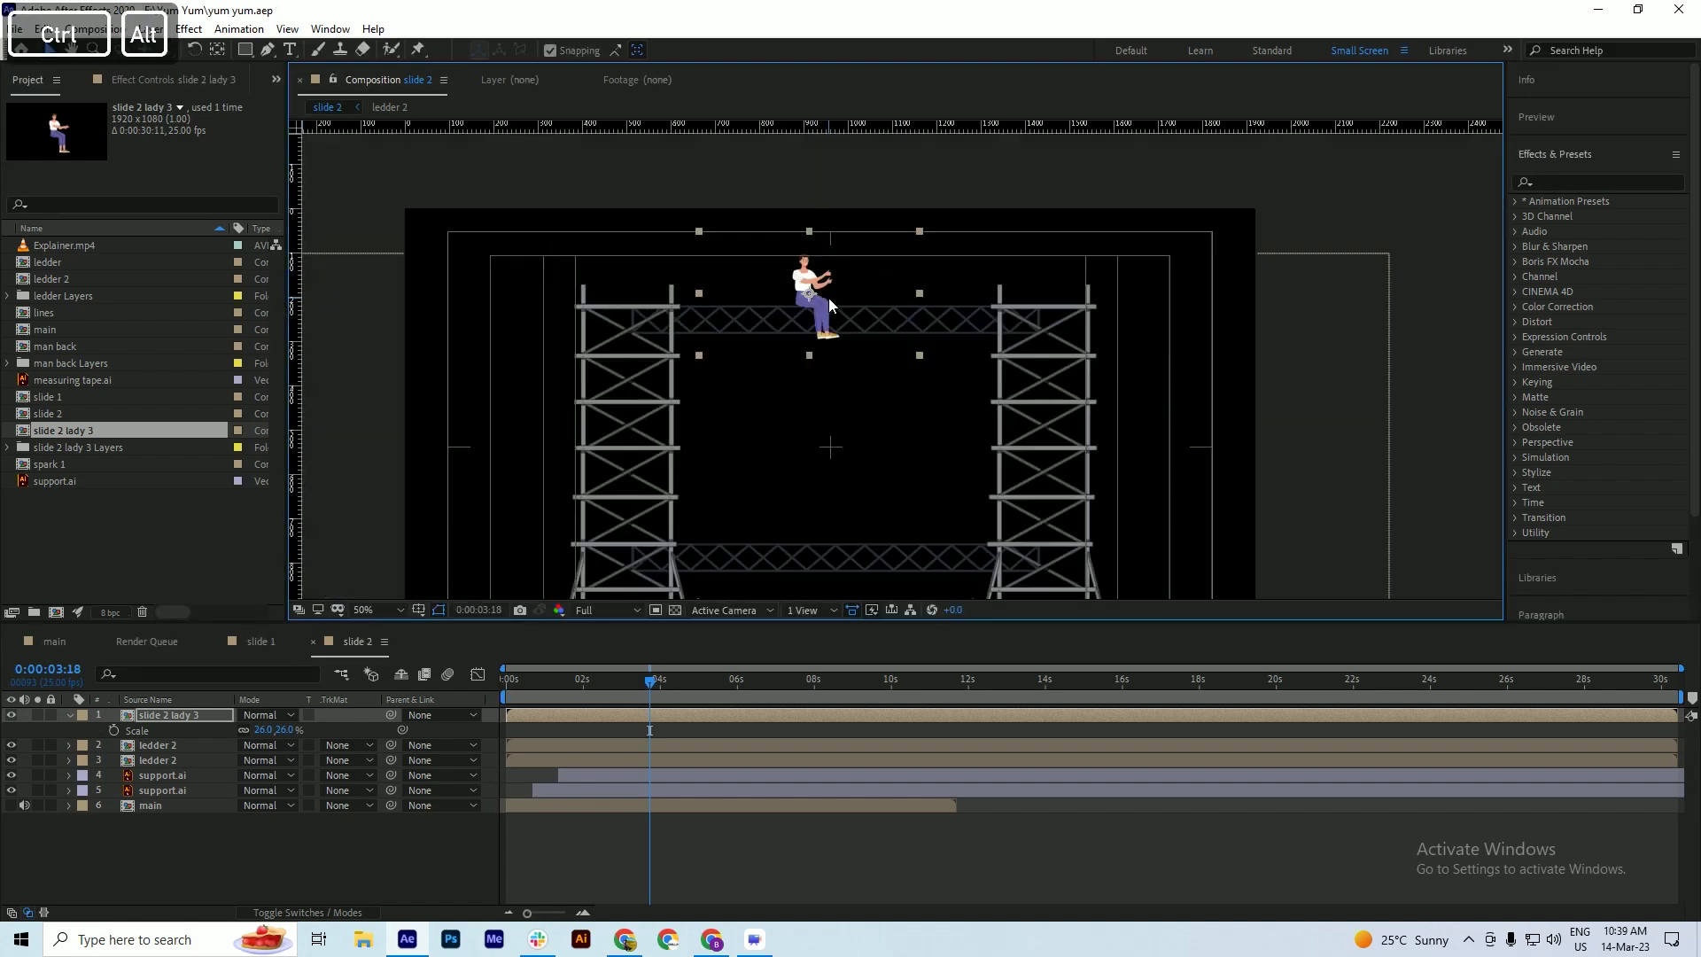
{"action": "scroll", "coordinate": [822, 336], "scroll_direction": "up", "scroll_amount": 2}
{"action": "scroll", "coordinate": [823, 336], "scroll_direction": "down", "scroll_amount": 2}
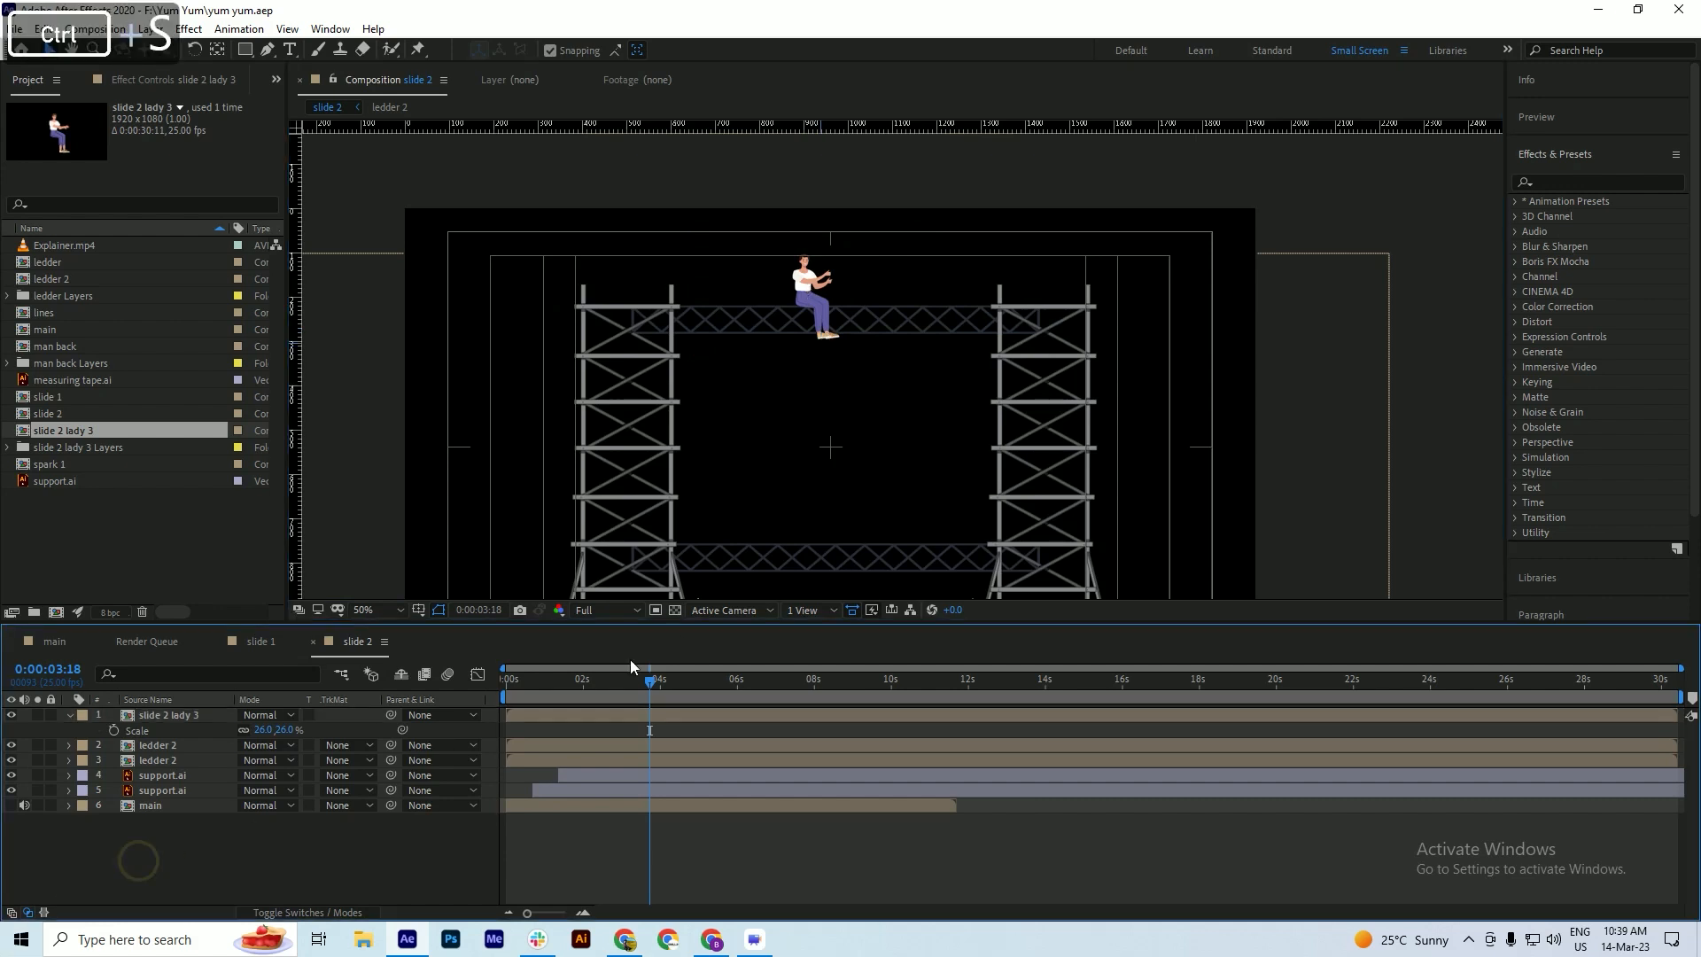
{"action": "scroll", "coordinate": [817, 304], "scroll_direction": "up", "scroll_amount": 2}
{"action": "key", "text": "ctrl+s"}
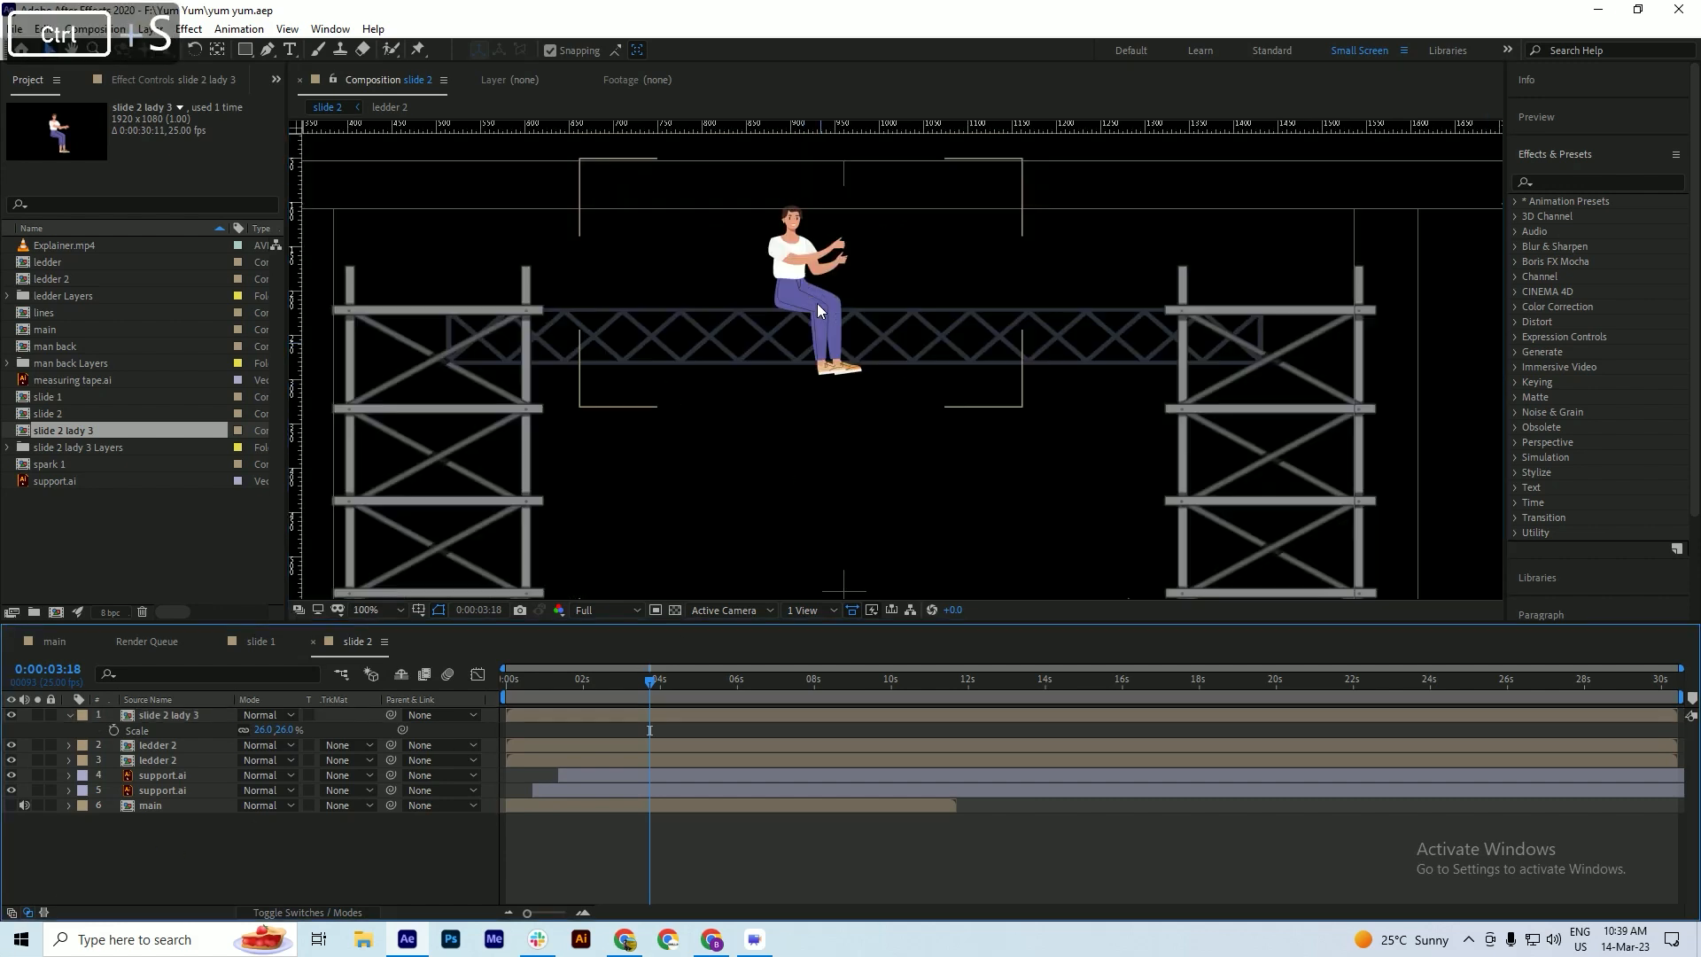
{"action": "scroll", "coordinate": [817, 304], "scroll_direction": "down", "scroll_amount": 2}
{"action": "key", "text": "ctrl+s"}
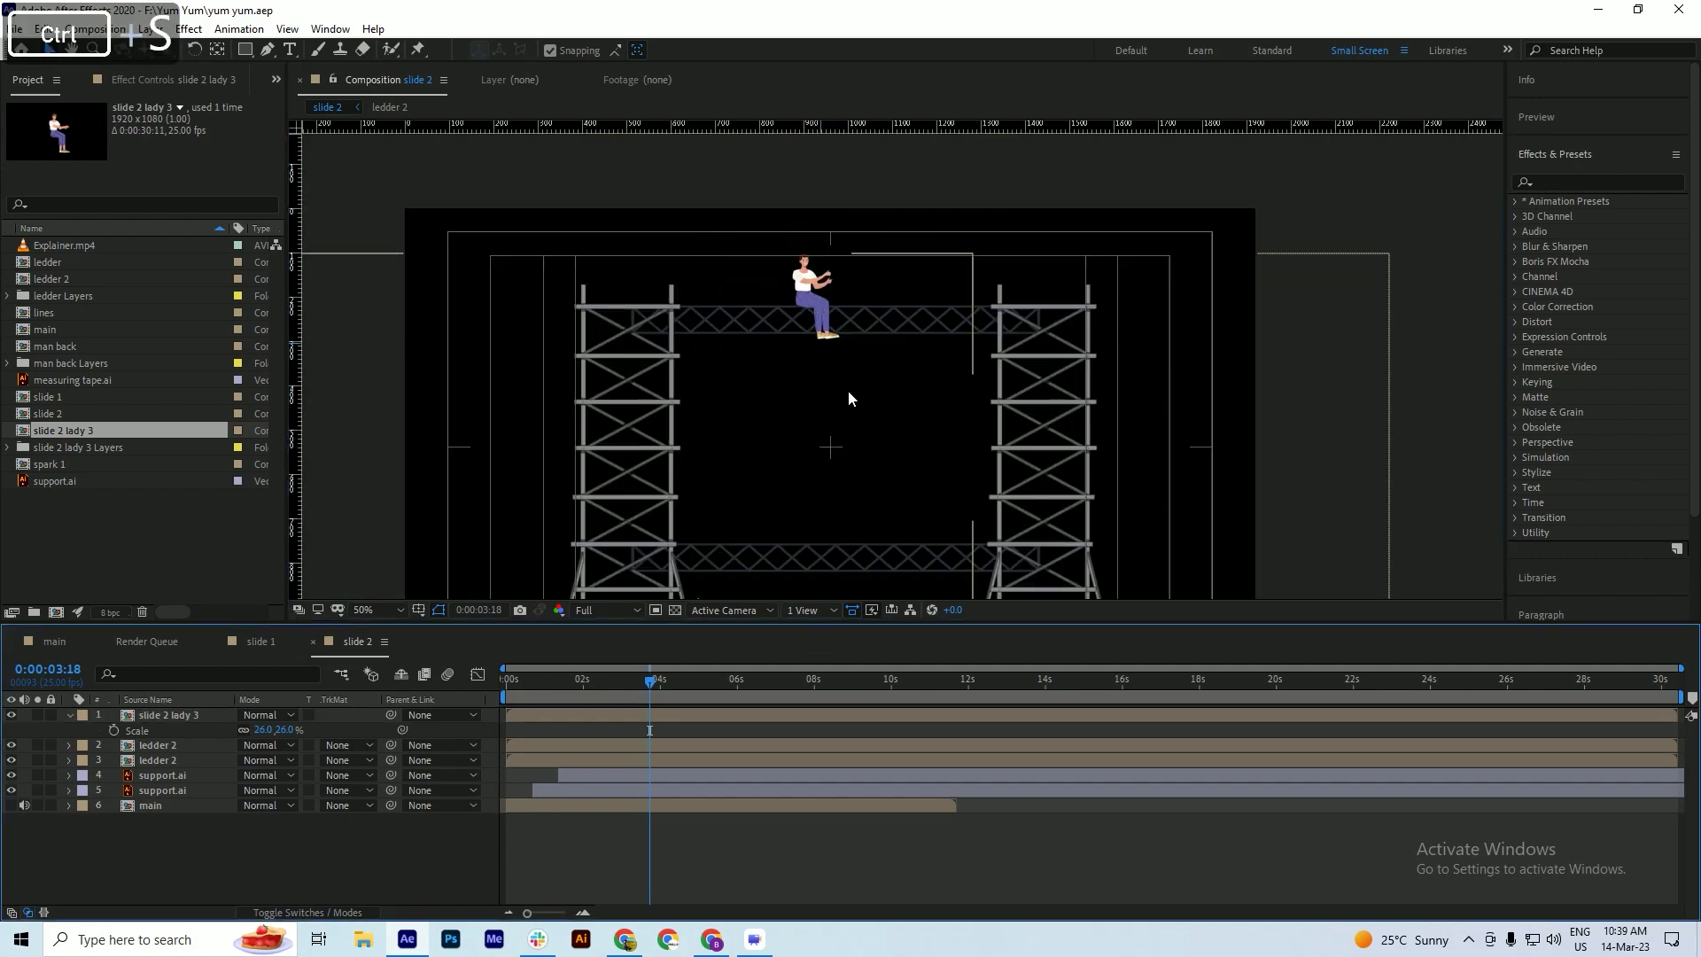
- Collapse the slide 2 lady 3 layer's properties, bring the whole scaffolding into view, and save
{"action": "left_click", "coordinate": [70, 716]}
{"action": "left_click_drag", "start_coordinate": [853, 447], "coordinate": [858, 397]}
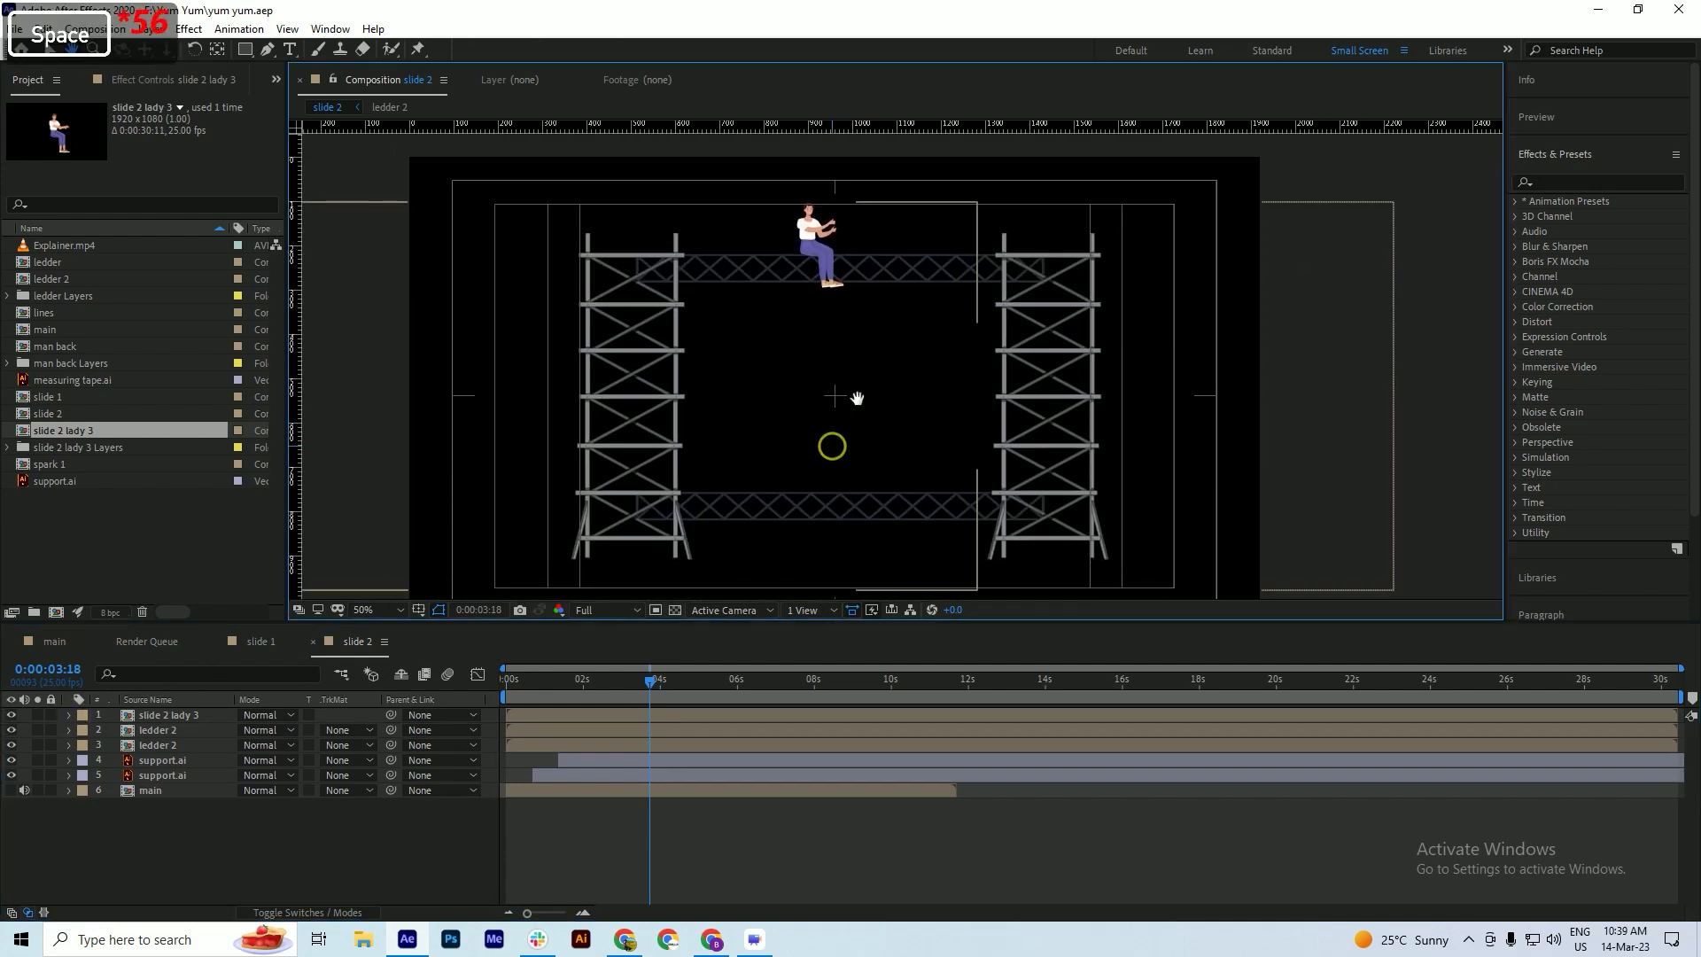
{"action": "key", "text": "ctrl+s"}
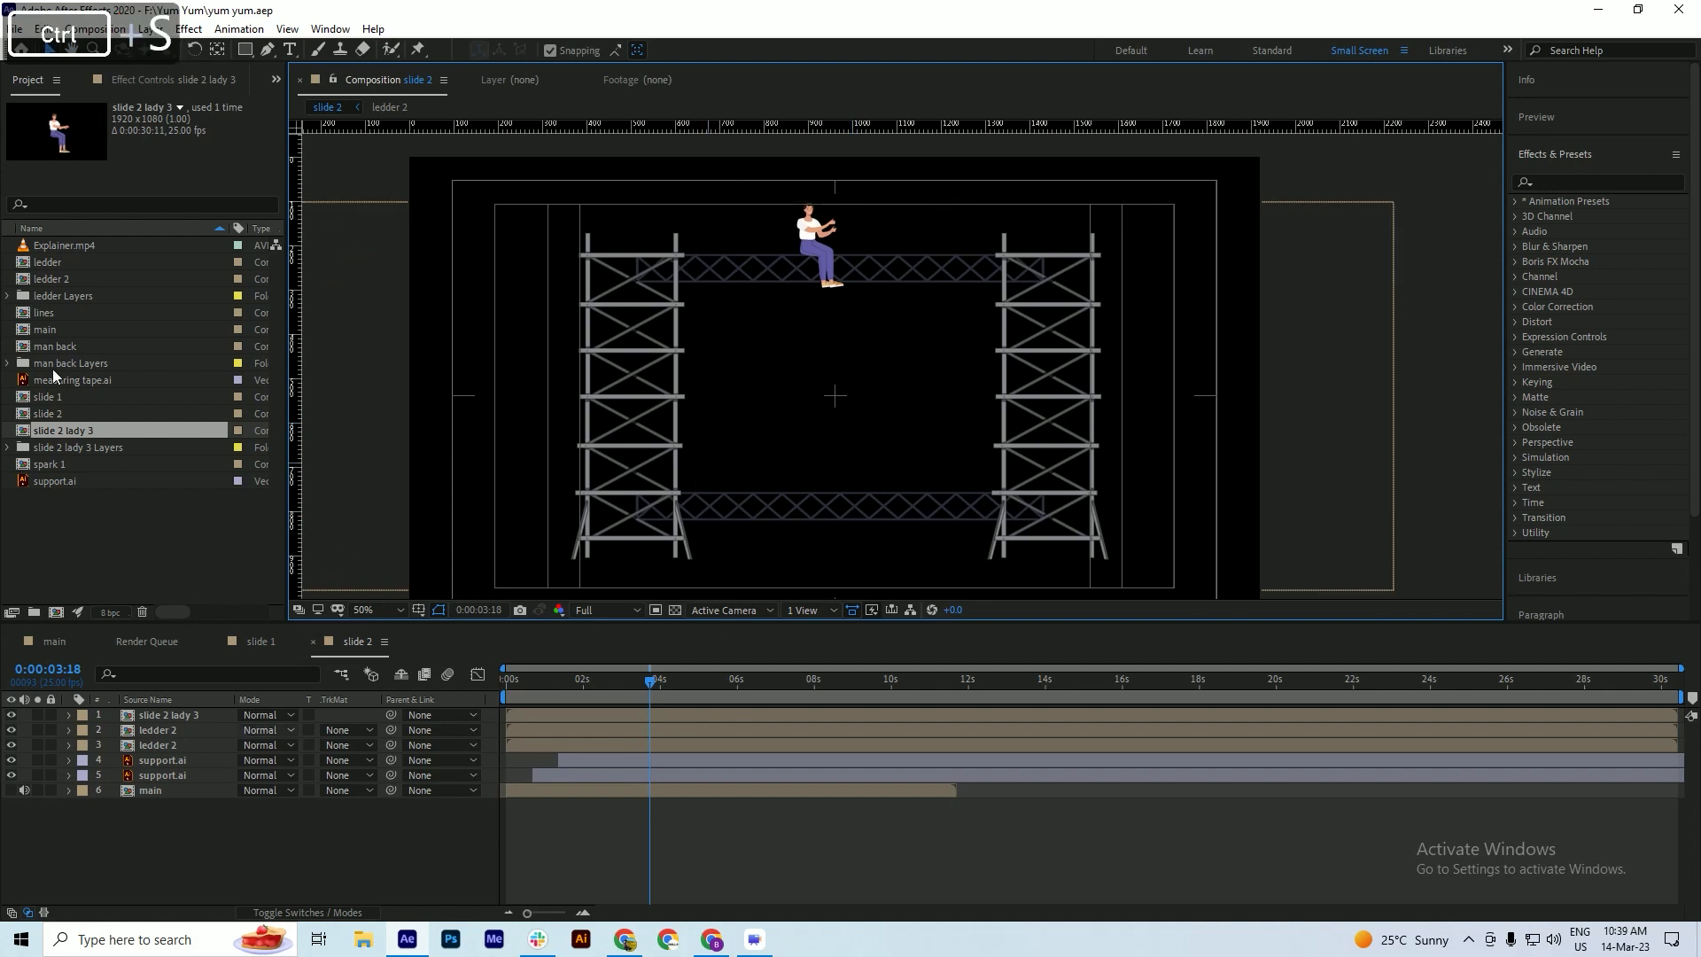
- Import "player icon" from the Yum Yum folder as footage with merged layers and save the project
{"action": "right_click", "coordinate": [69, 544]}
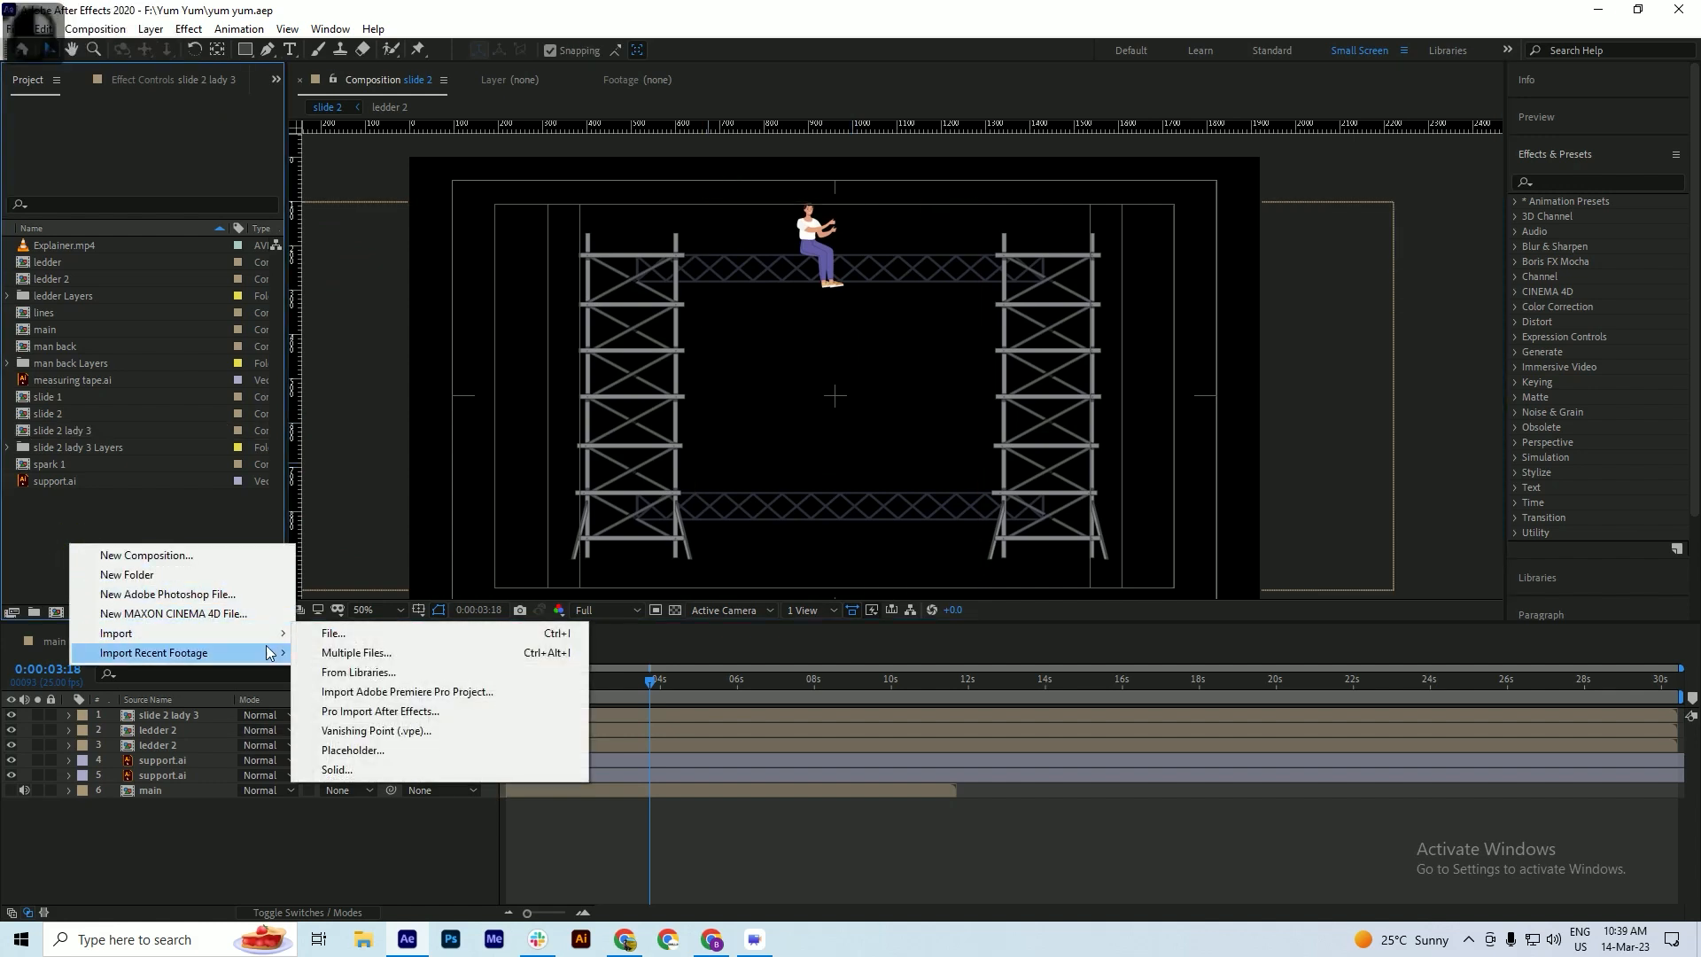
{"action": "left_click", "coordinate": [346, 636]}
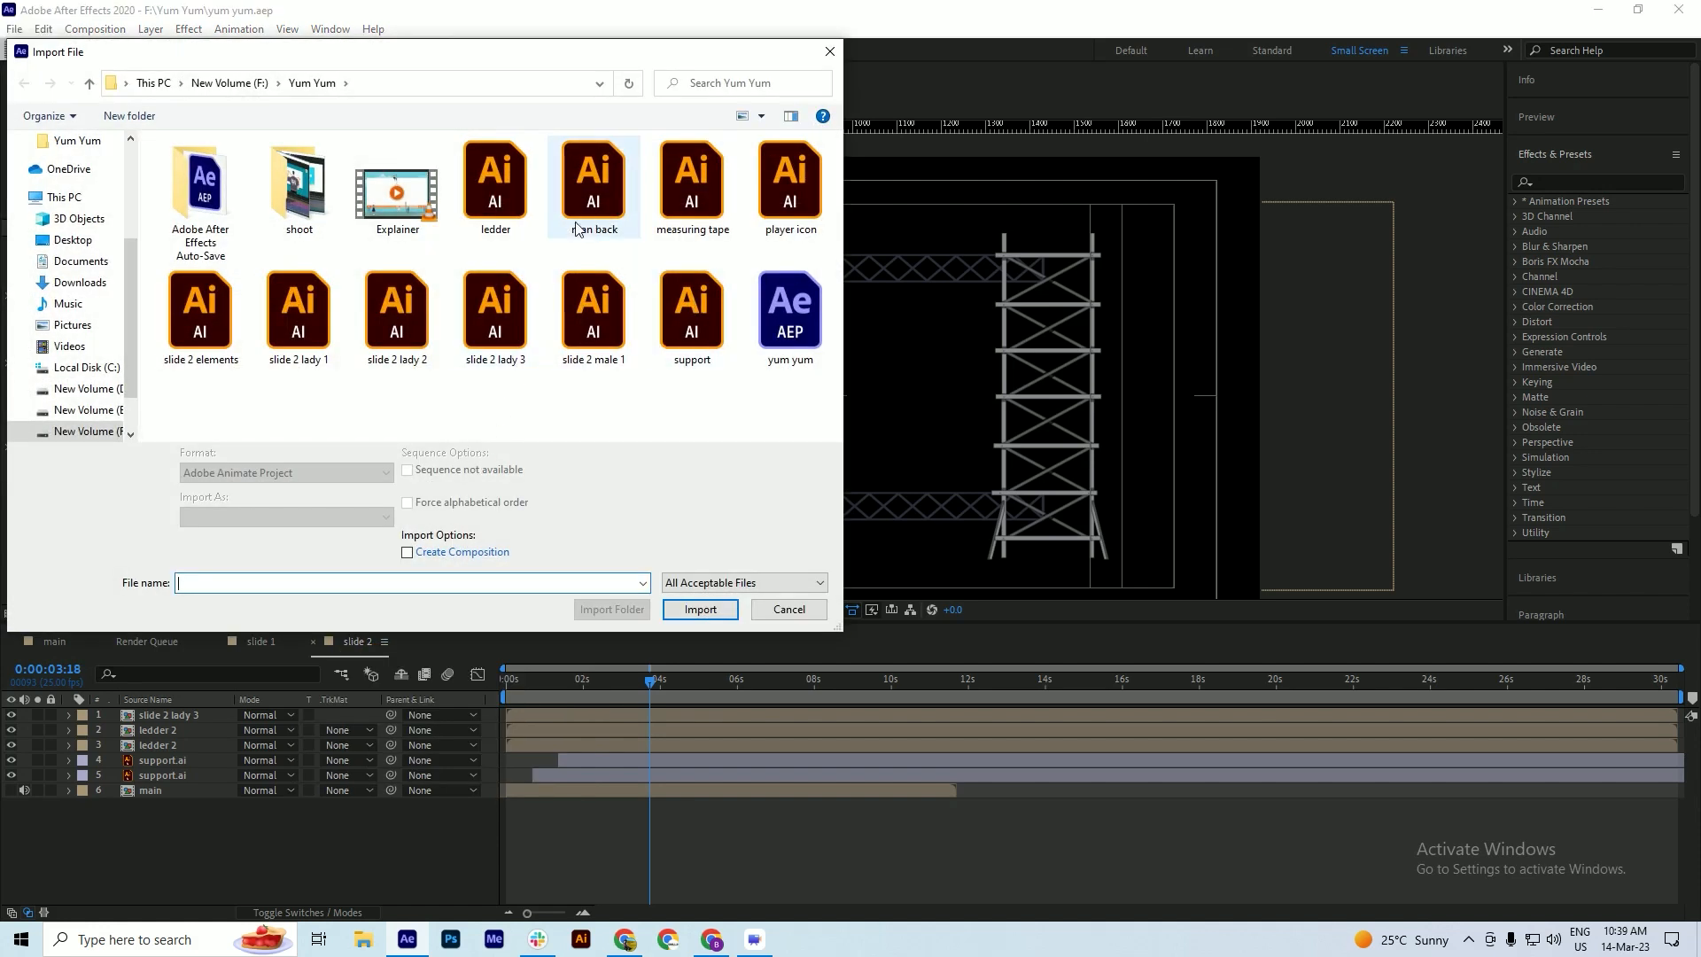
{"action": "left_click", "coordinate": [790, 186]}
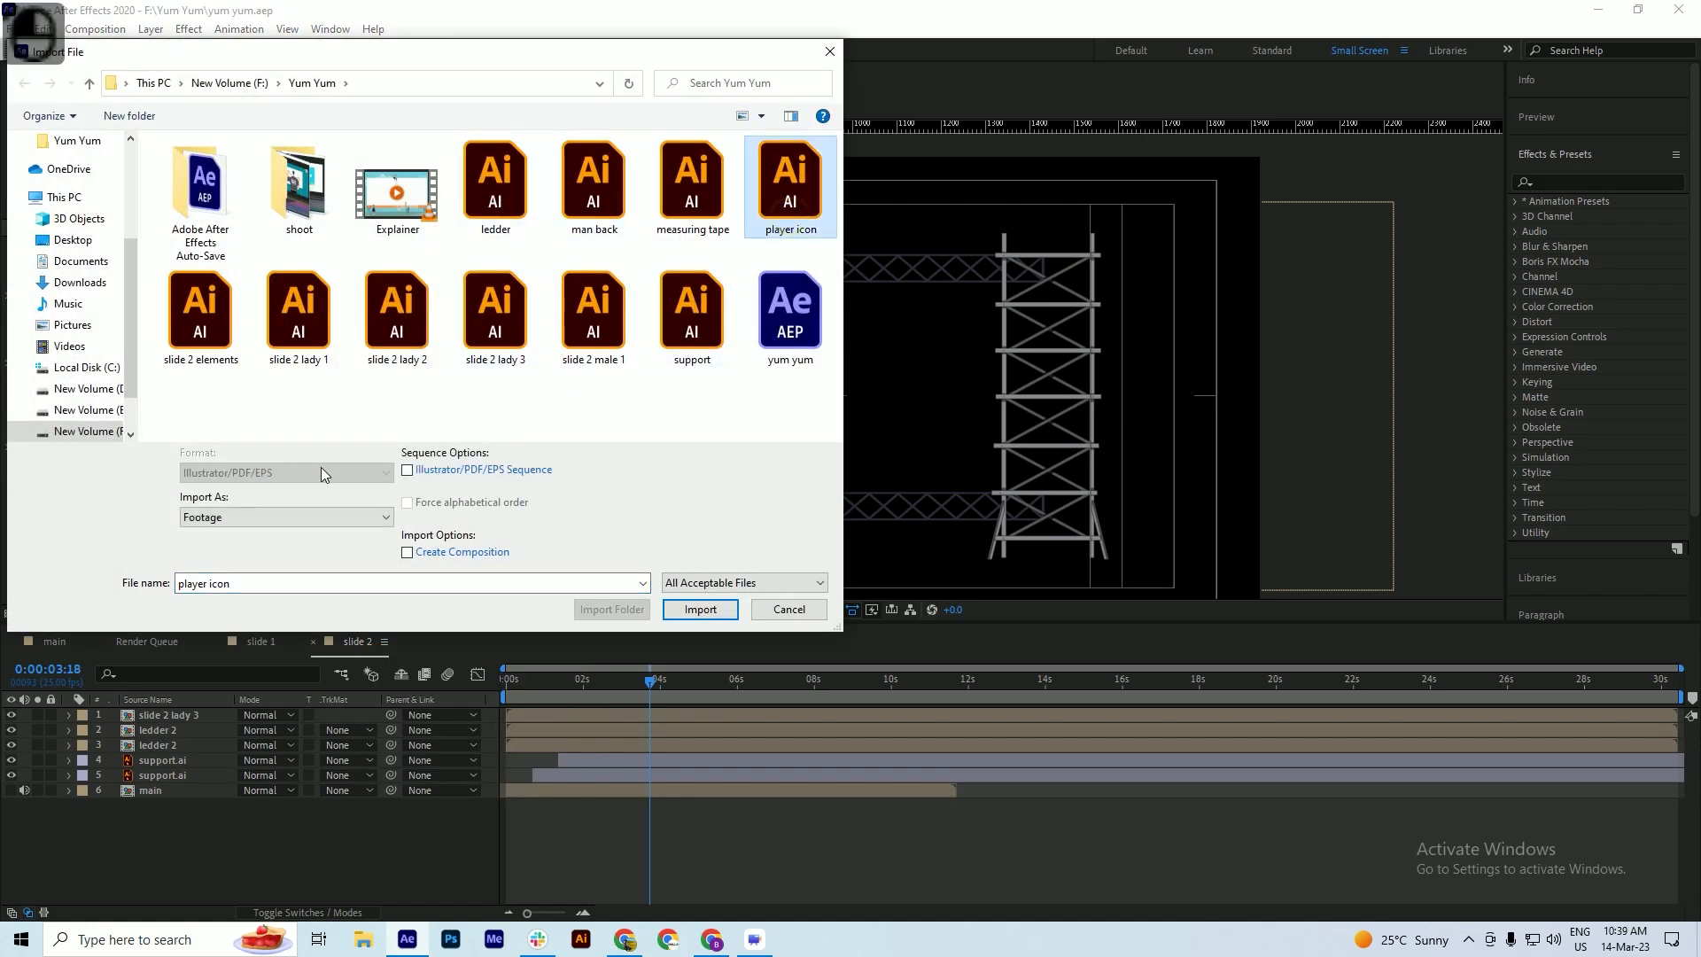
{"action": "left_click", "coordinate": [700, 609]}
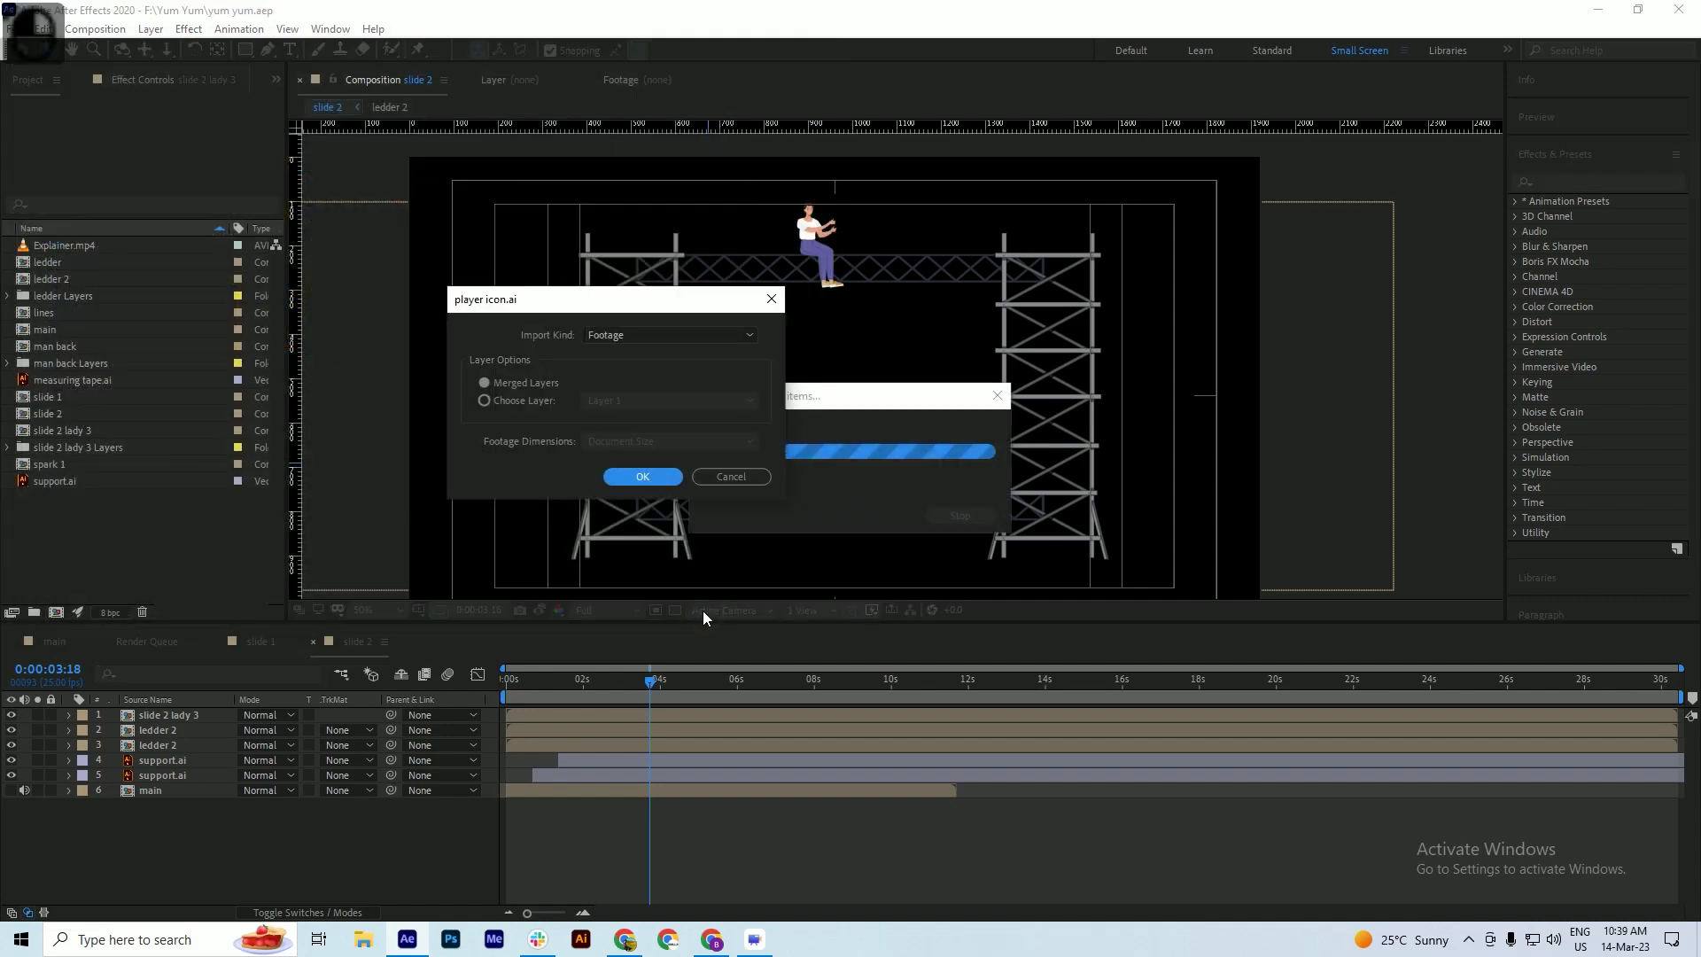
{"action": "left_click", "coordinate": [631, 470]}
{"action": "left_click", "coordinate": [629, 479]}
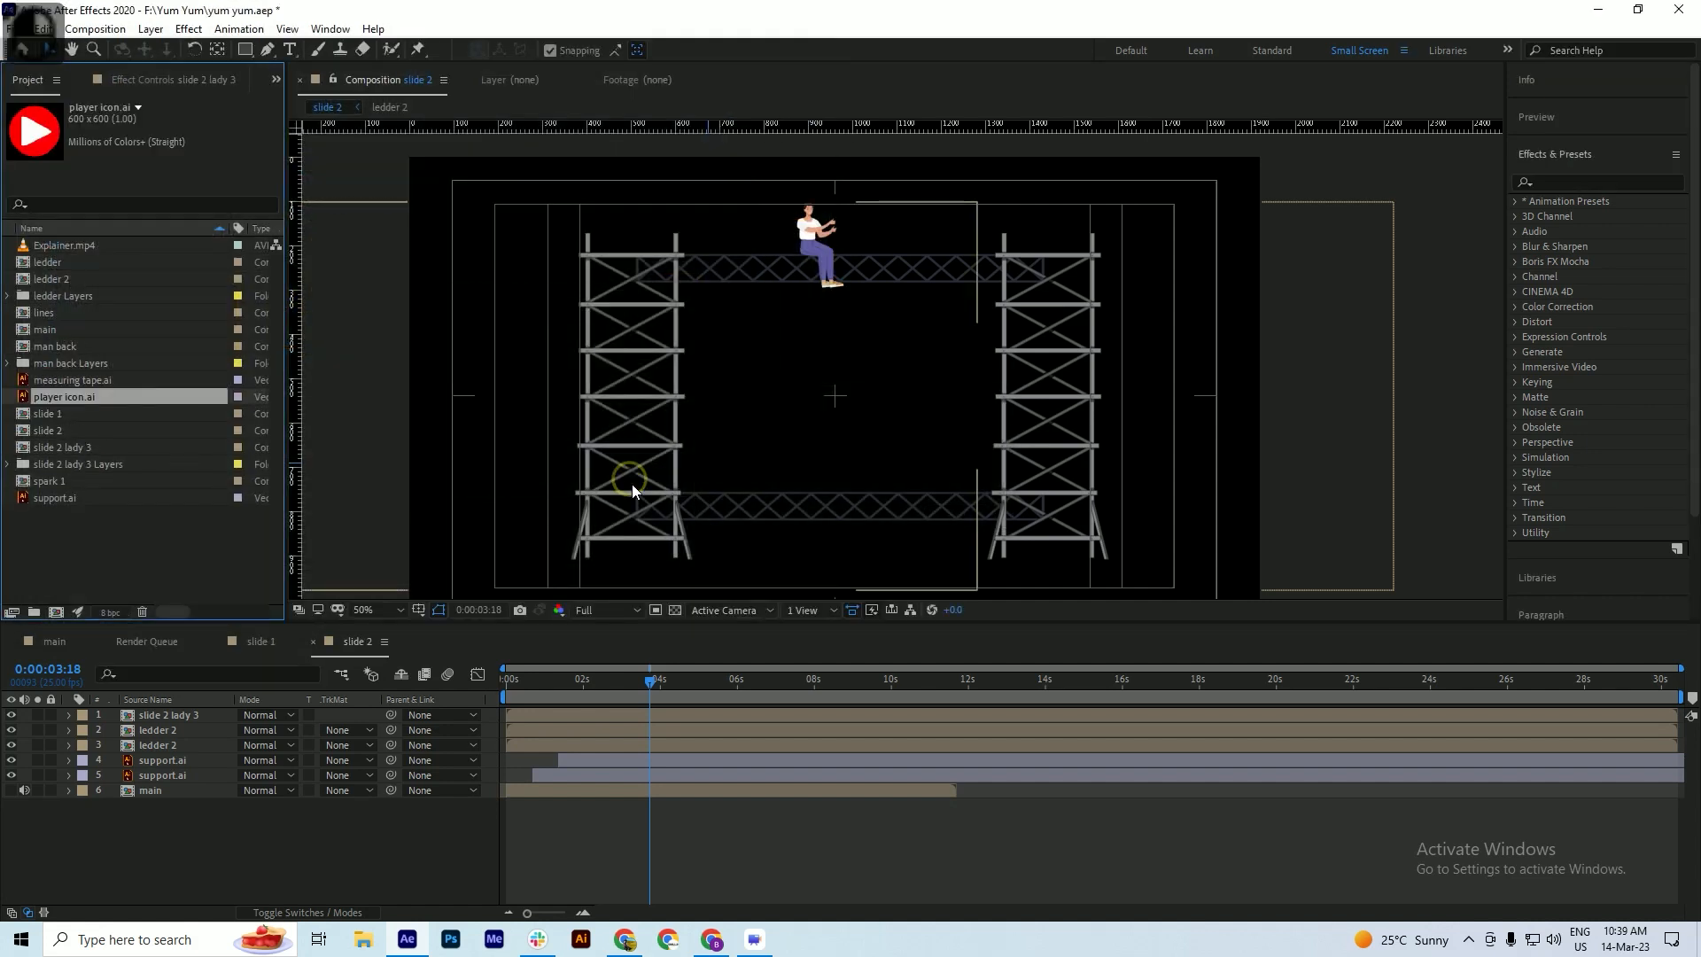
{"action": "key", "text": "ctrl+s"}
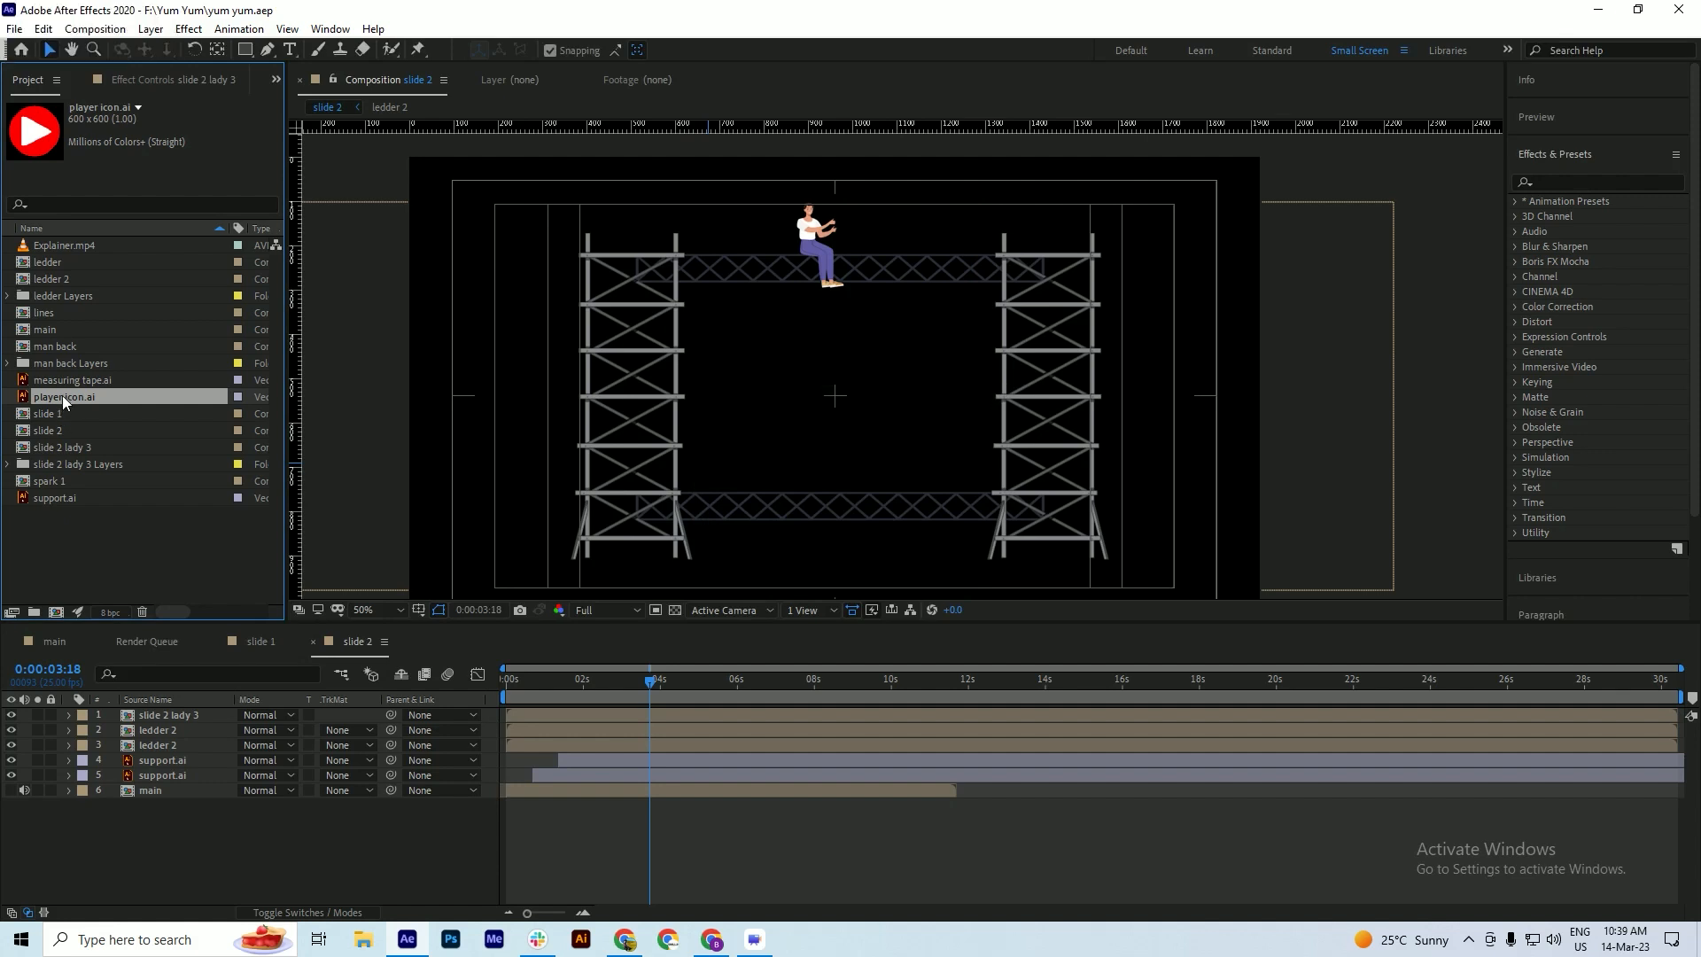
- Create a new composition from the player icon.ai footage and inspect the artwork
{"action": "left_click_drag", "start_coordinate": [62, 395], "coordinate": [56, 617]}
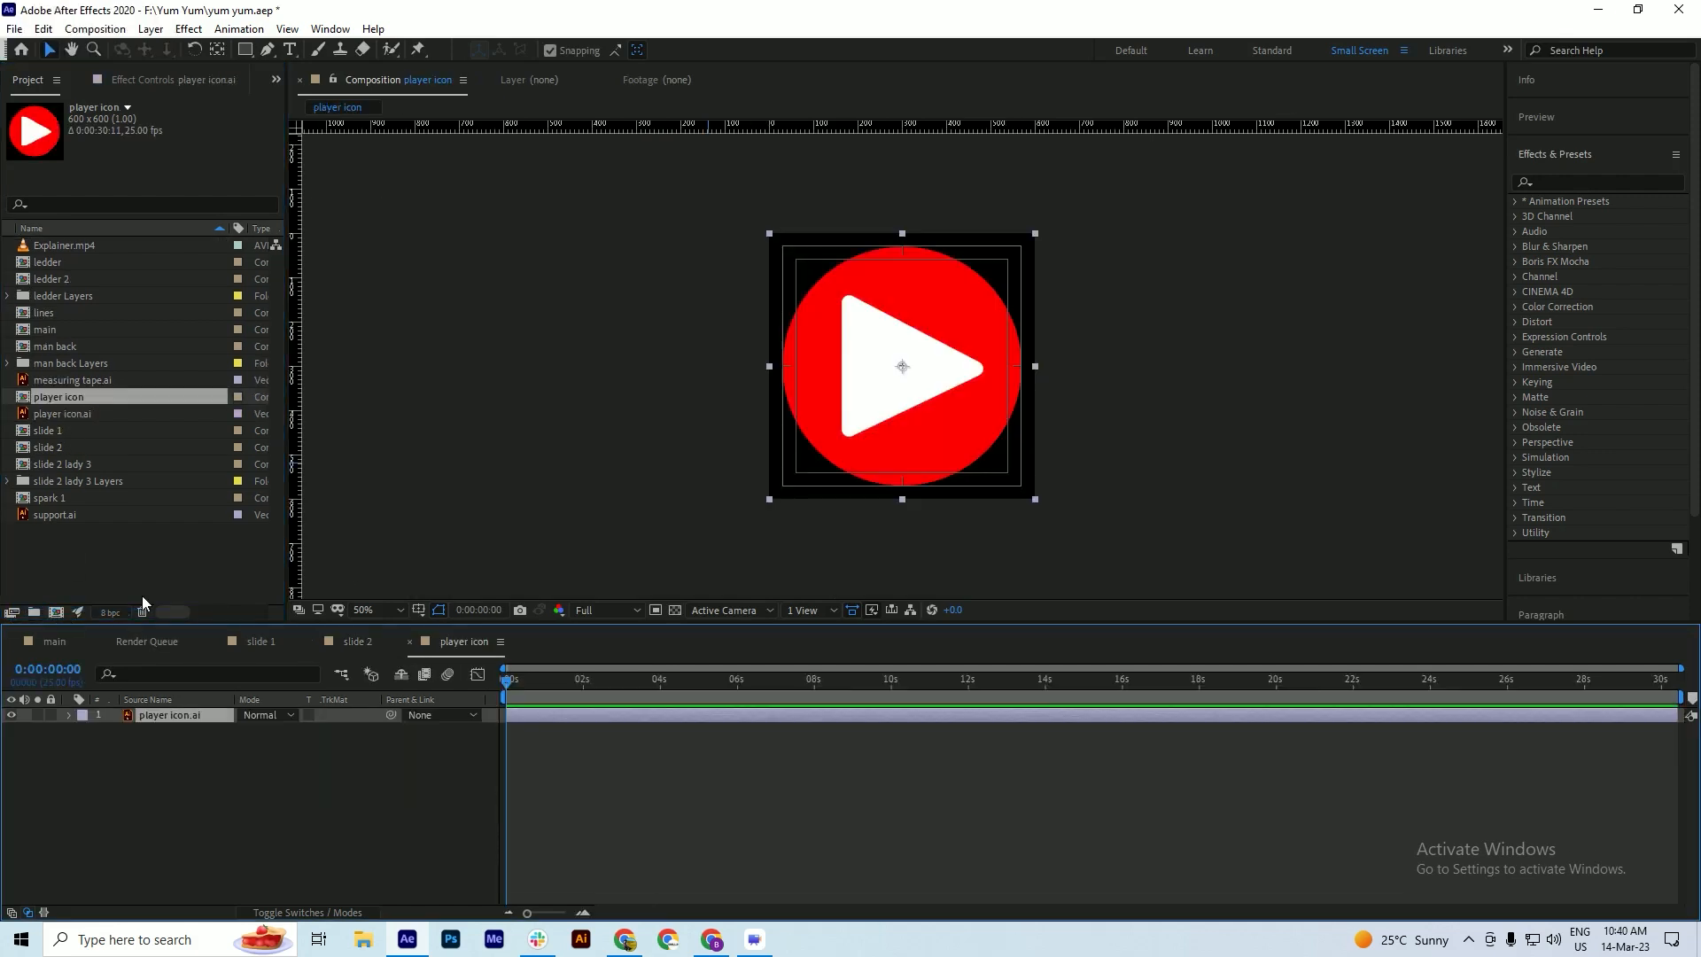
{"action": "scroll", "coordinate": [1001, 314], "scroll_direction": "up", "scroll_amount": 2}
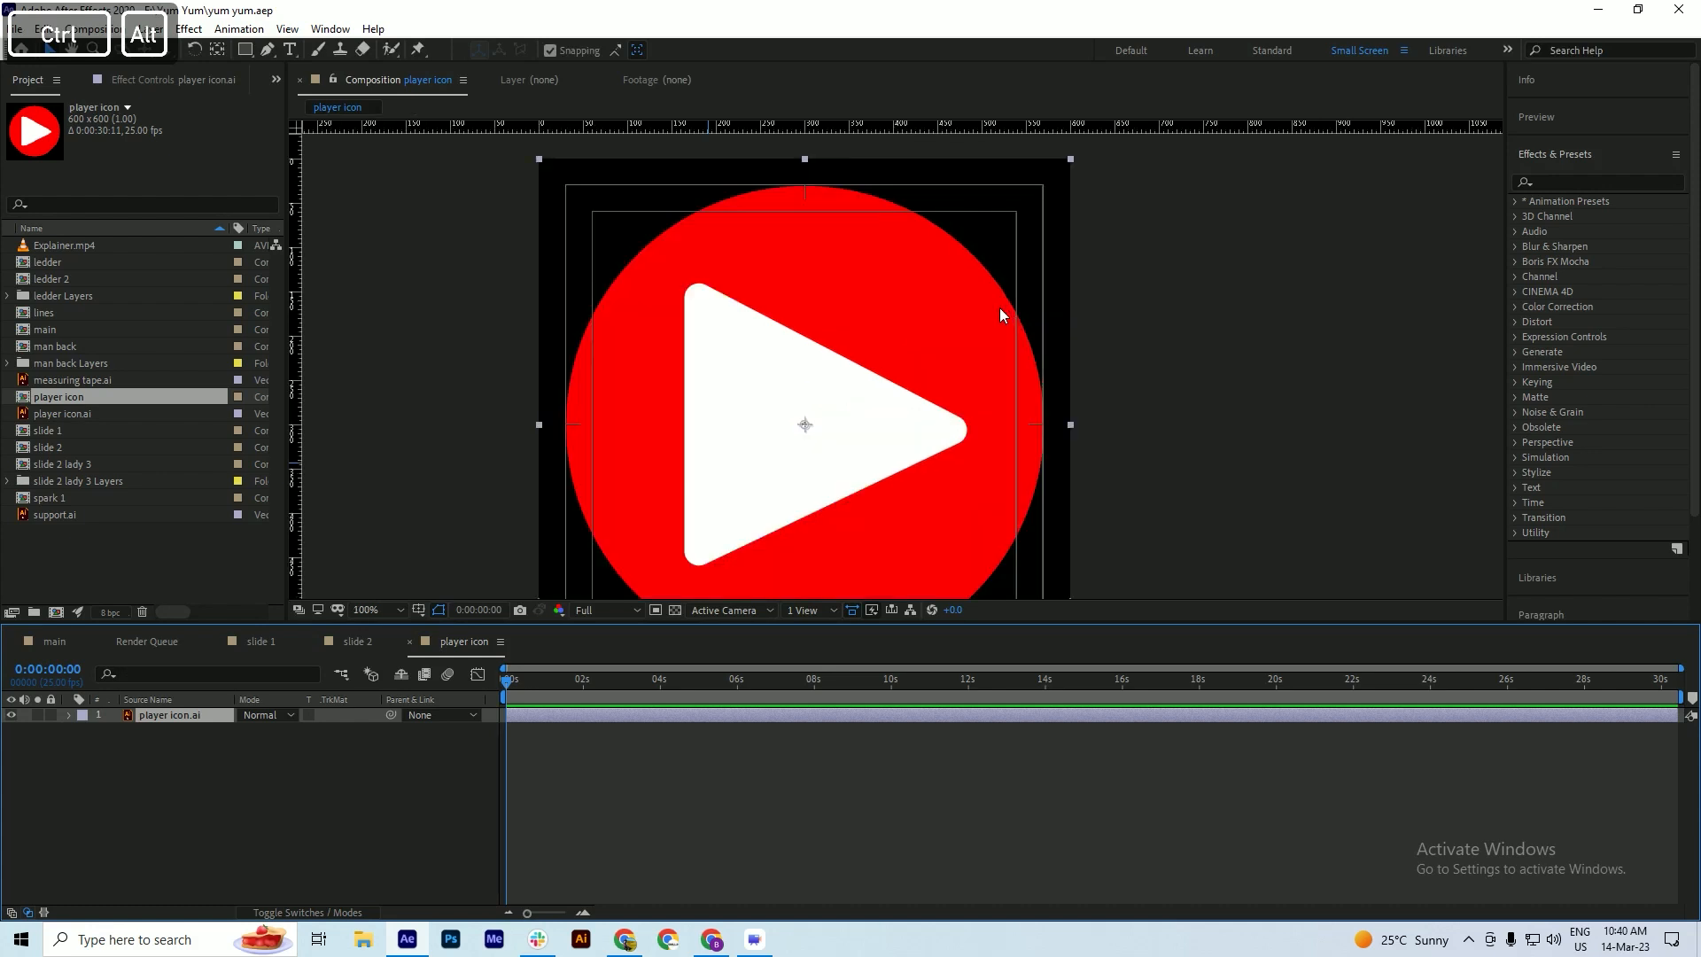
{"action": "scroll", "coordinate": [732, 328], "scroll_direction": "down", "scroll_amount": 2}
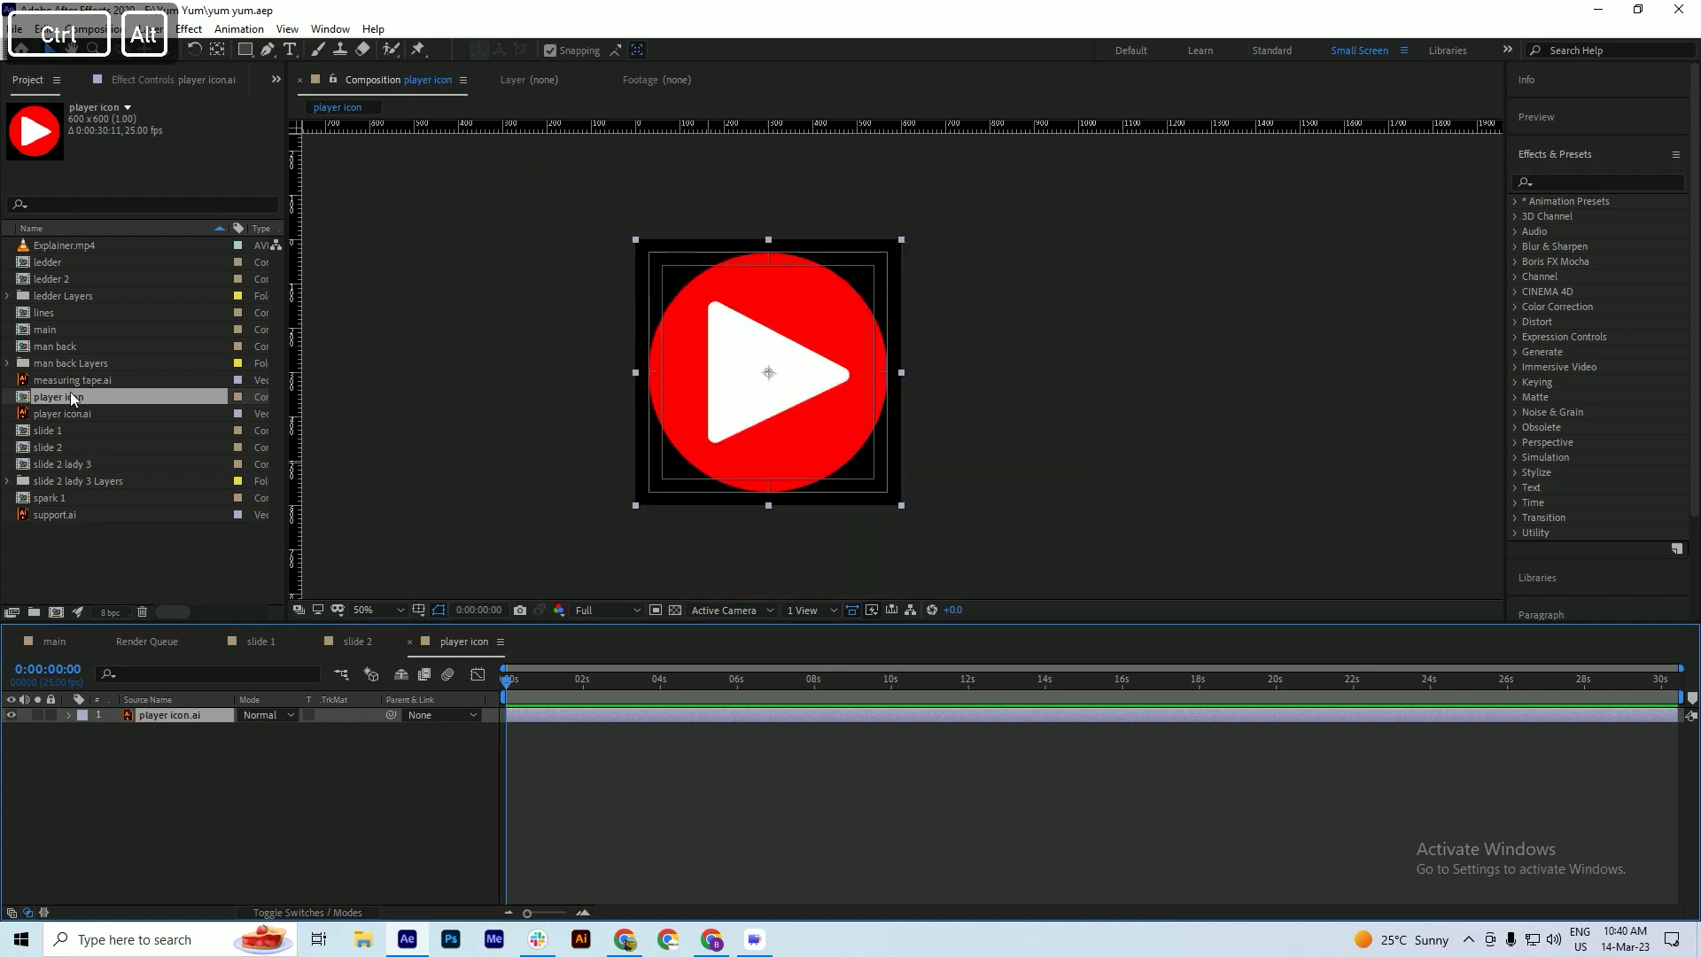
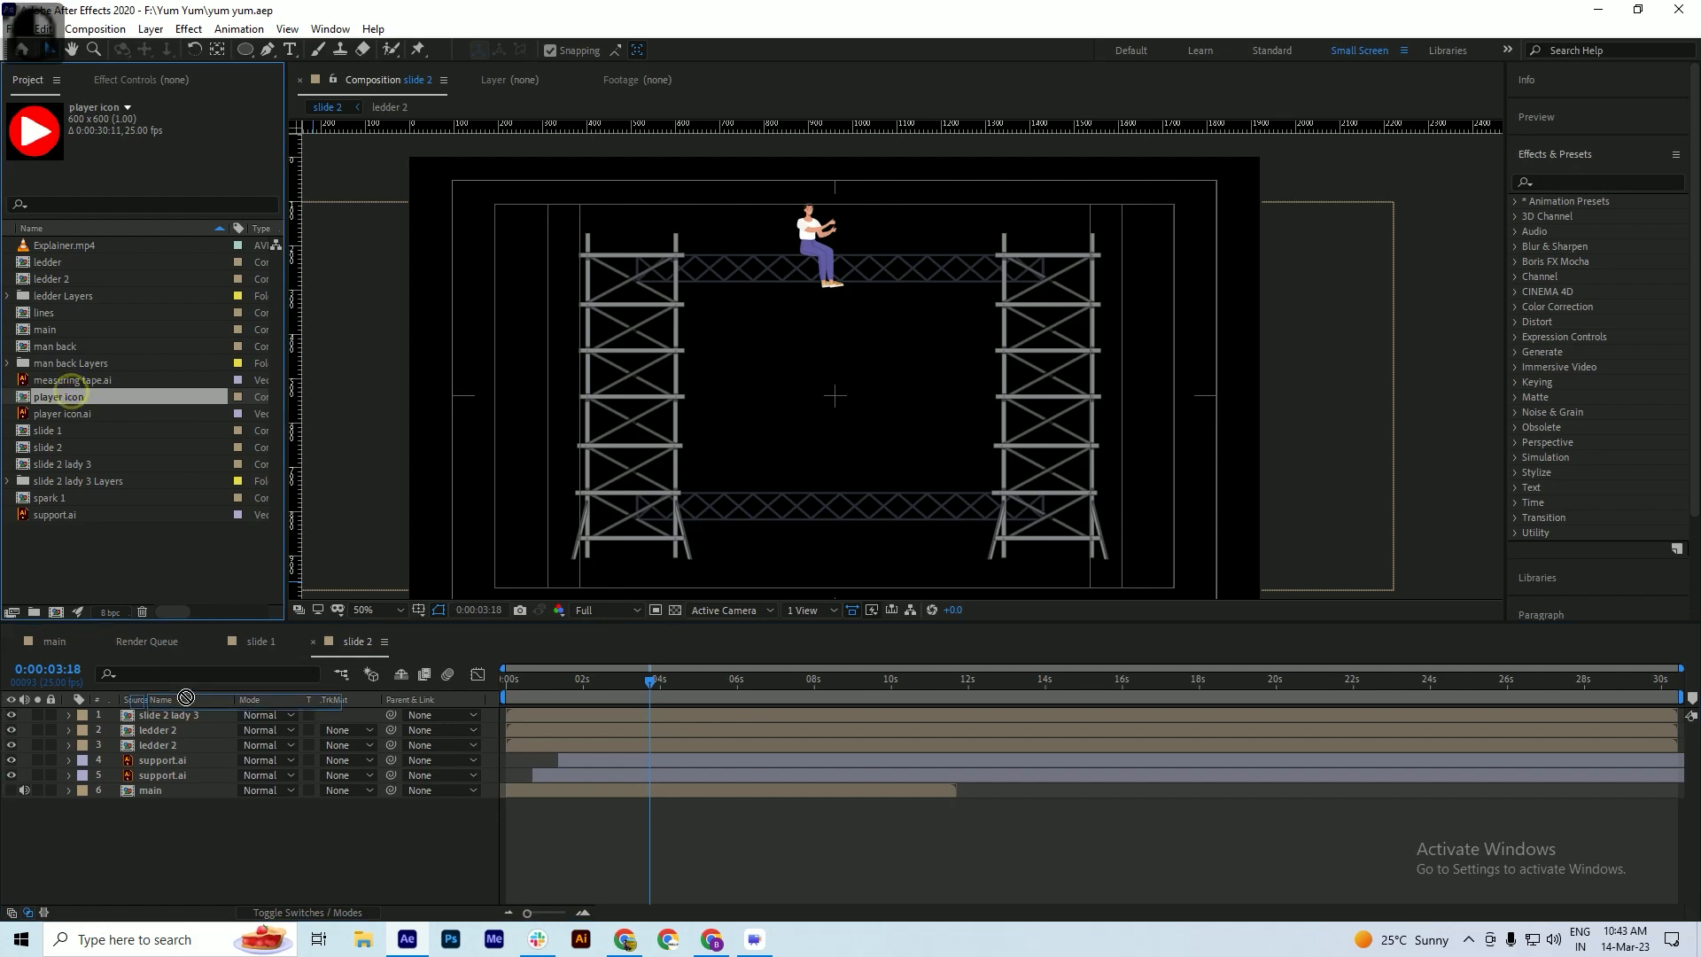
- Place the player icon composition in slide 2, set its Scale to 47%, and save the project
{"action": "key", "text": "ctrl+s"}
{"action": "key", "text": "s"}
{"action": "left_click_drag", "start_coordinate": [273, 732], "coordinate": [234, 741]}
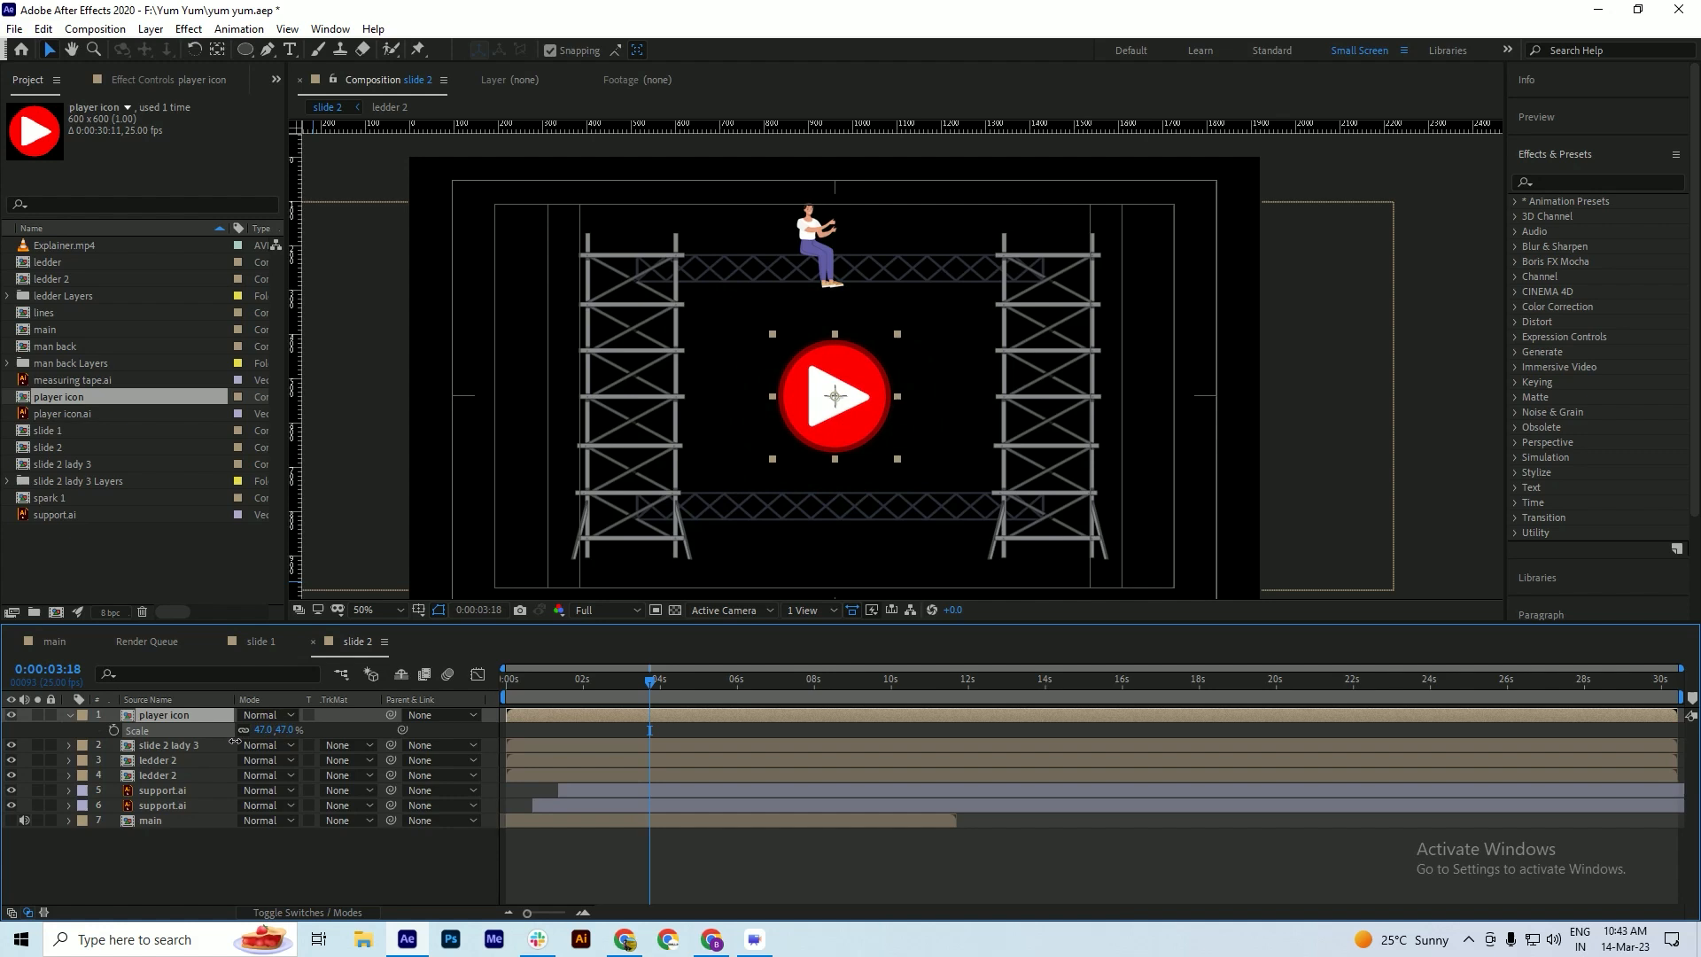
{"action": "key", "text": "ctrl+s"}
- Move the player icon straight down 180 px so it overlaps the lower truss, and save the project
{"action": "key", "text": "shift+Down"}
{"action": "key", "text": "shift+Down"}
{"action": "key", "text": "shift+Down"}
{"action": "key", "text": "shift+Down"}
{"action": "key", "text": "shift+Down"}
{"action": "key", "text": "shift+Down"}
{"action": "key", "text": "shift+Down"}
{"action": "key", "text": "shift+Down"}
{"action": "key", "text": "shift+Down"}
{"action": "key", "text": "shift+Down"}
{"action": "key", "text": "shift+Down"}
{"action": "key", "text": "shift+Down"}
{"action": "key", "text": "shift+Down"}
{"action": "key", "text": "shift+Down"}
{"action": "key", "text": "shift+Down"}
{"action": "key", "text": "shift+Down"}
{"action": "key", "text": "shift+Down"}
{"action": "key", "text": "shift+Down"}
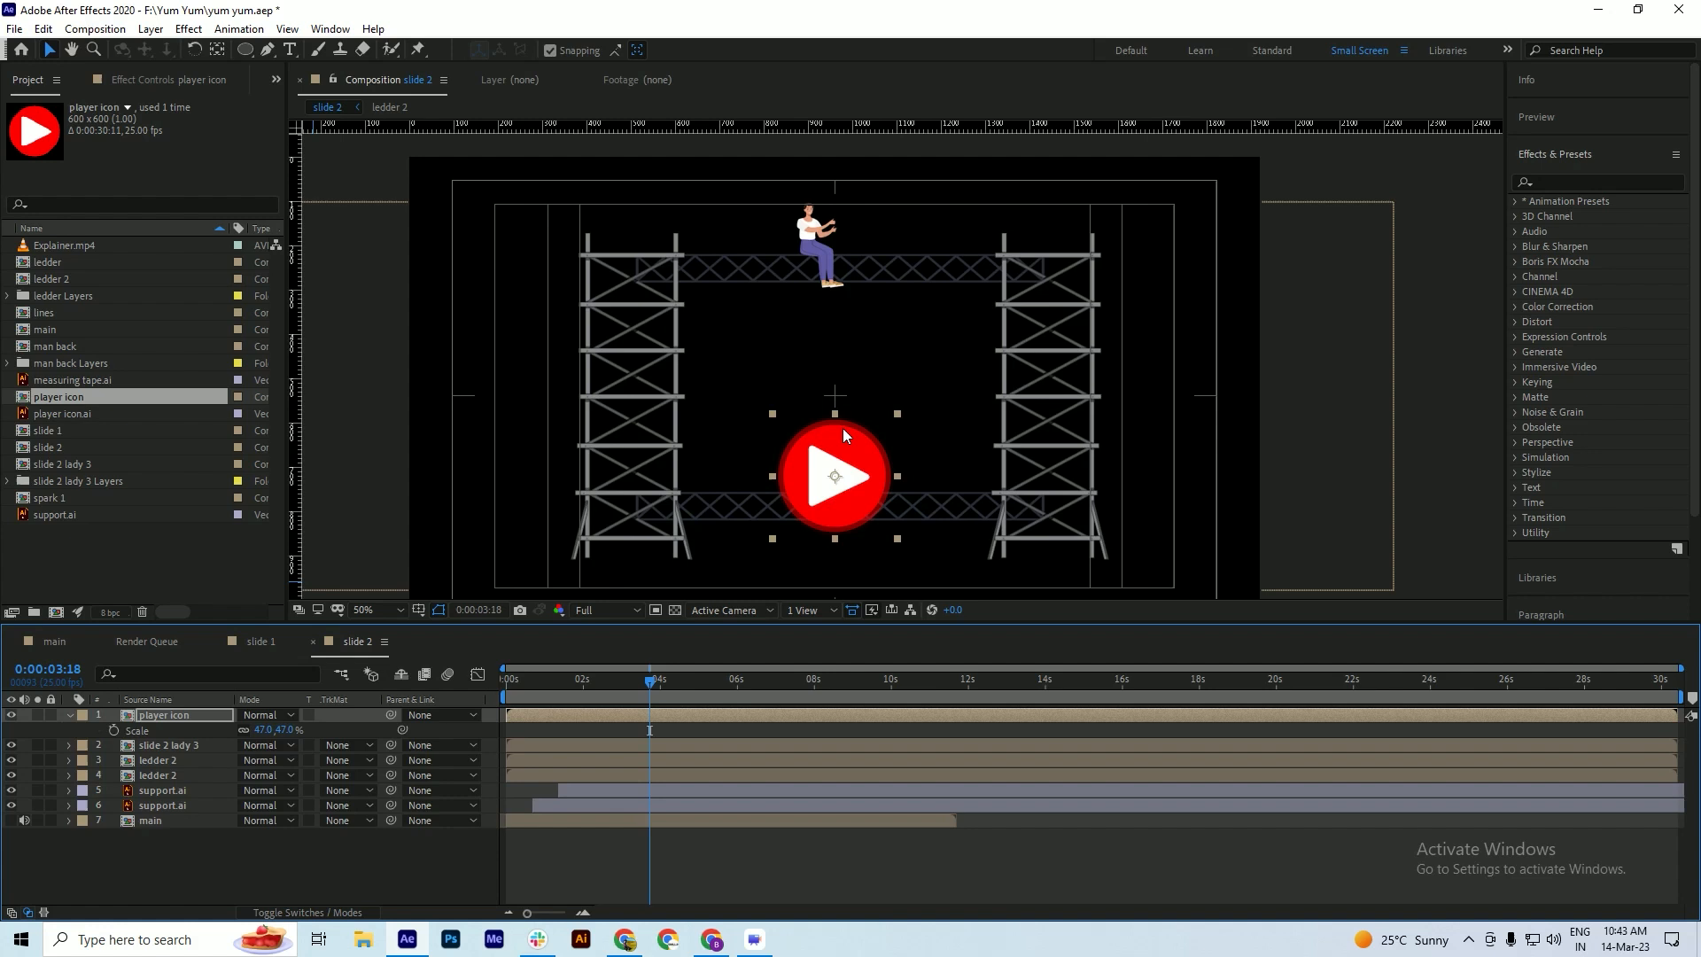
{"action": "key", "text": "ctrl+s"}
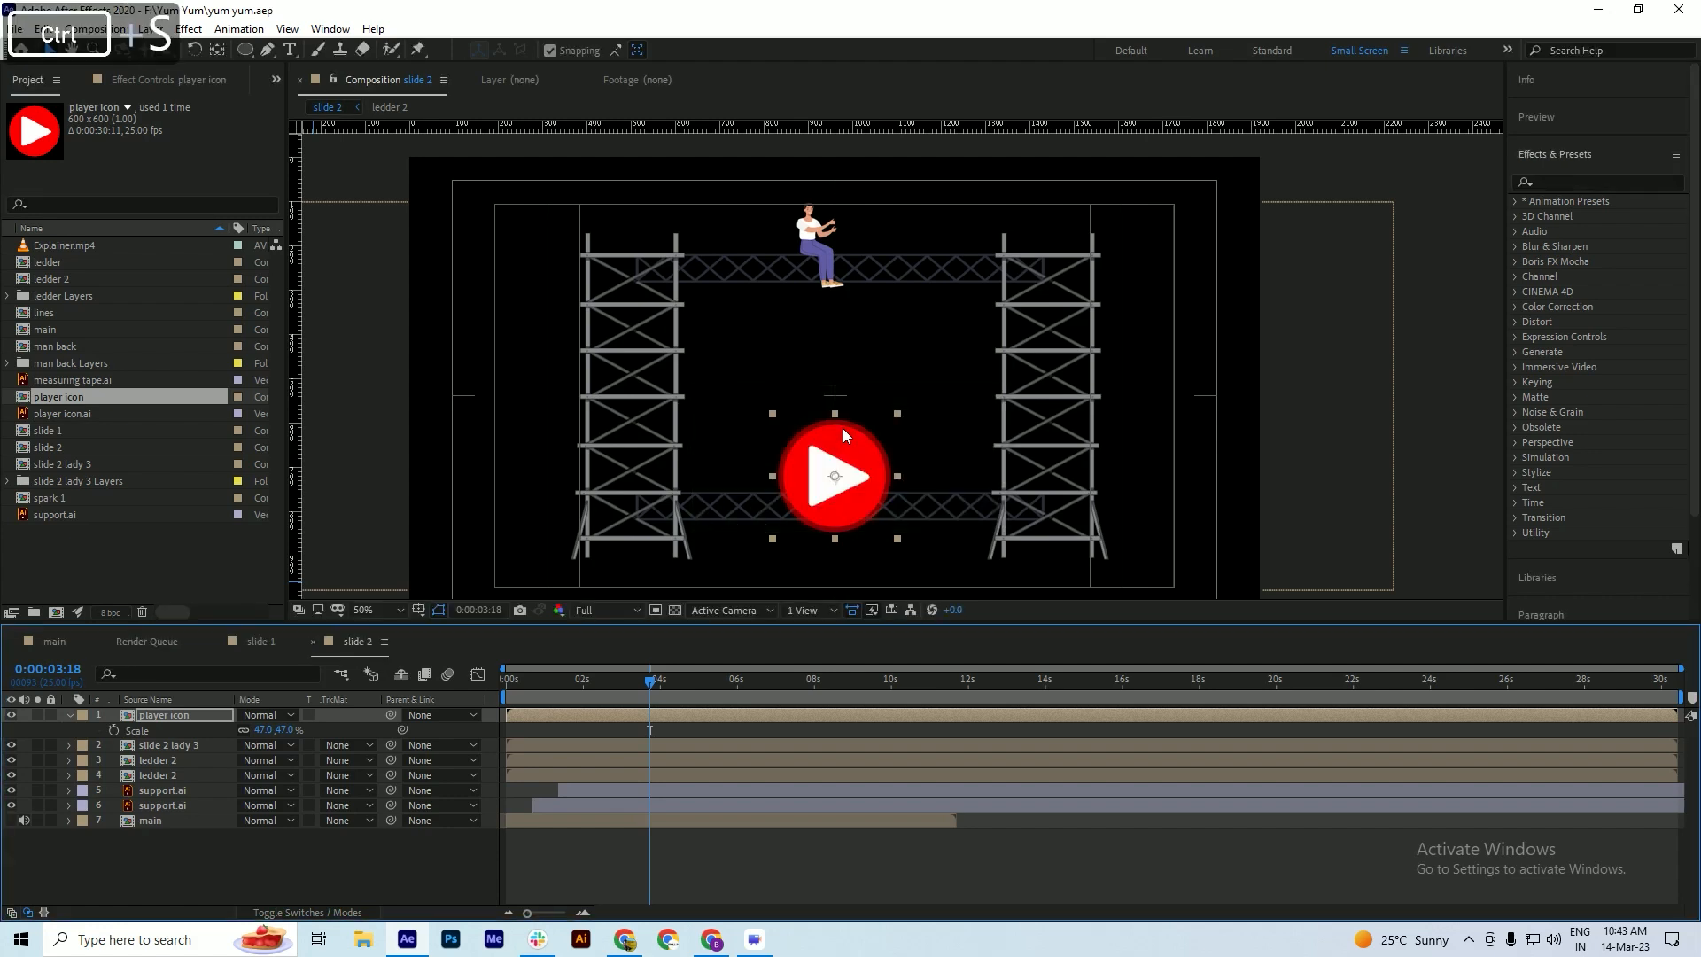
{"action": "scroll", "coordinate": [872, 449], "scroll_direction": "up", "scroll_amount": 2}
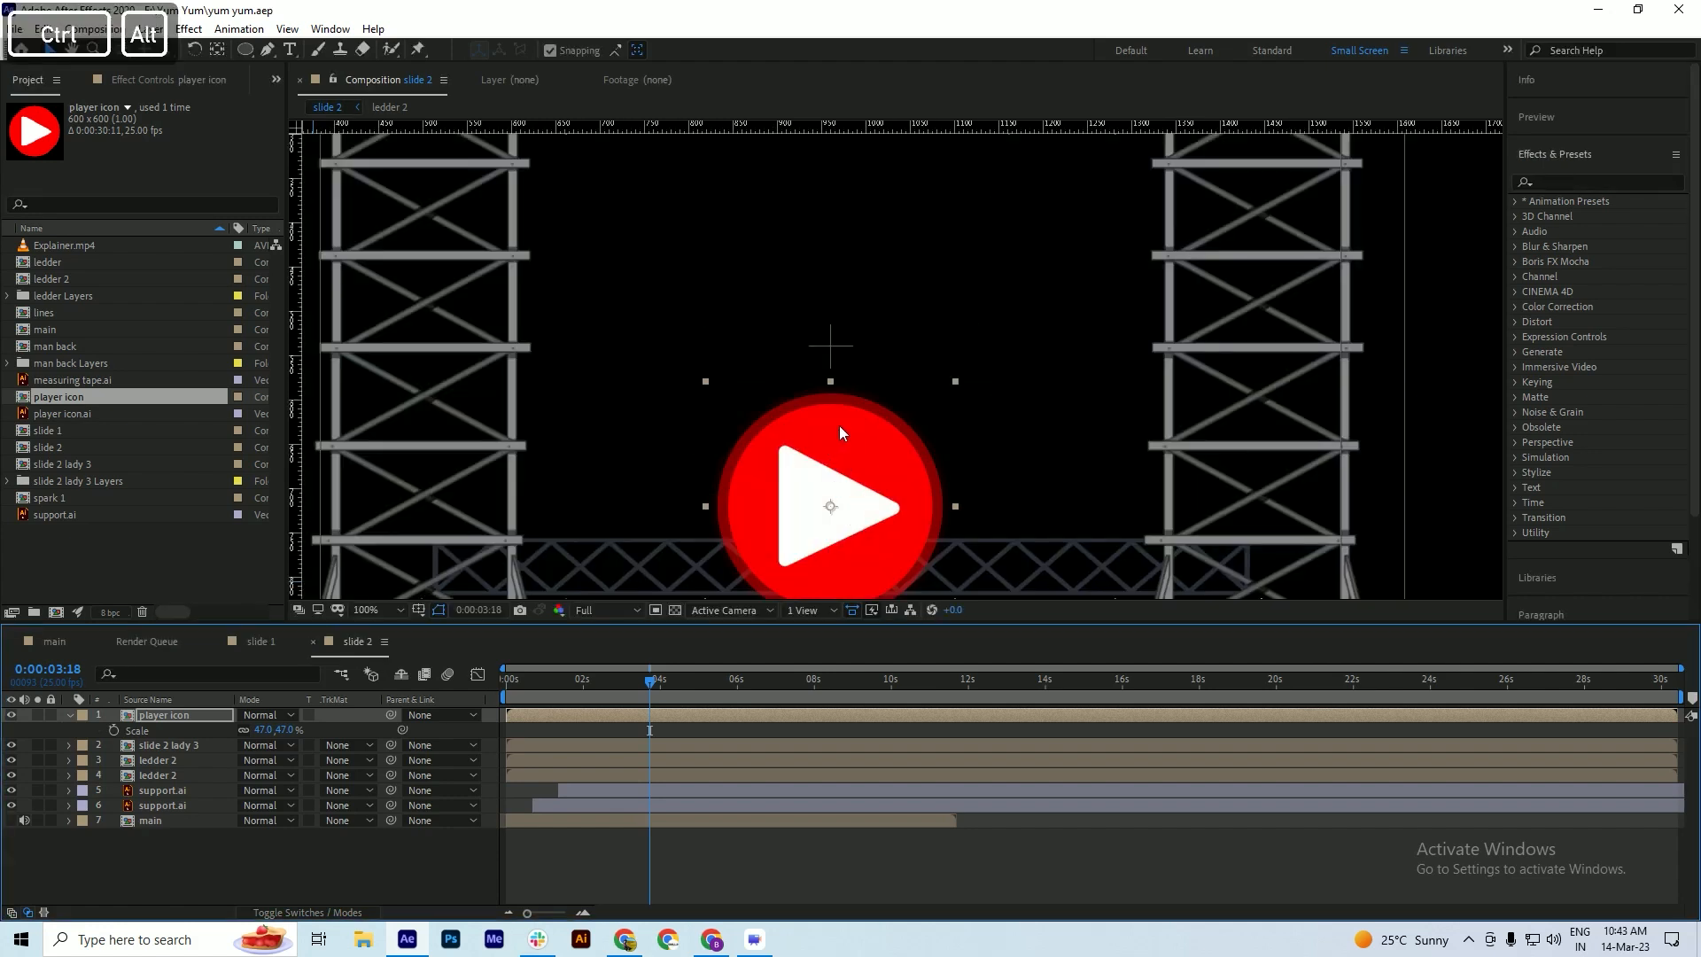
{"action": "scroll", "coordinate": [839, 425], "scroll_direction": "down", "scroll_amount": 2}
{"action": "key", "text": "ctrl+s"}
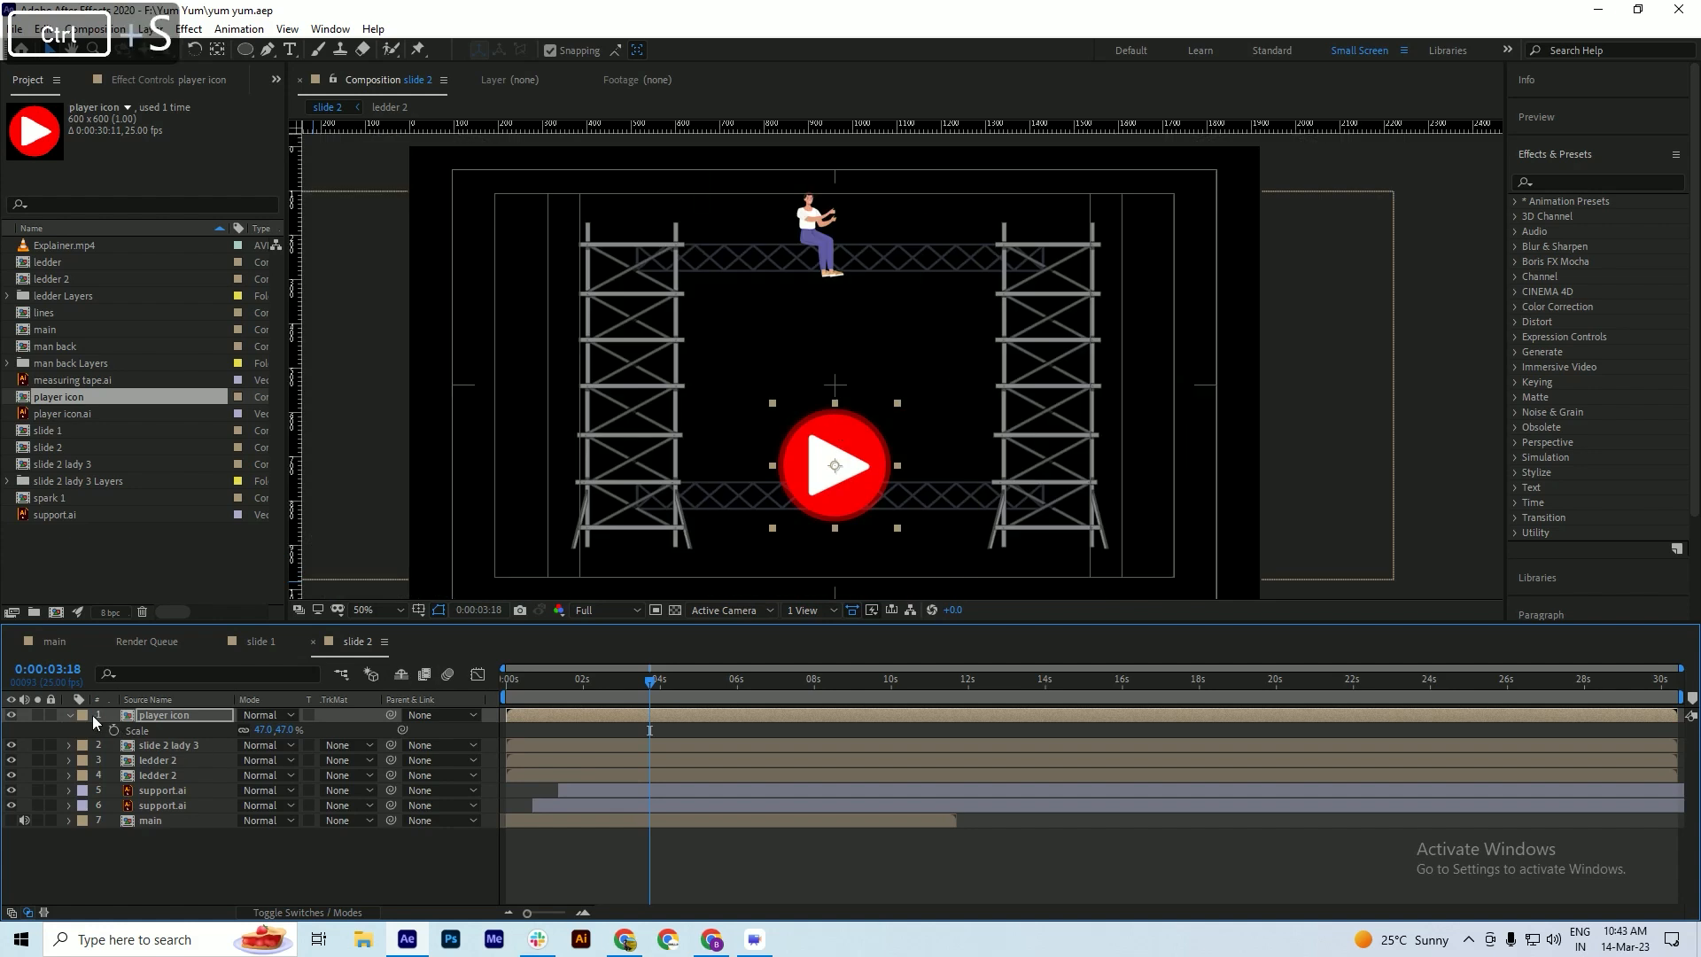
- Collapse the player icon layer's properties and add a new empty shape layer to slide 2
{"action": "left_click", "coordinate": [70, 715]}
{"action": "right_click", "coordinate": [135, 842]}
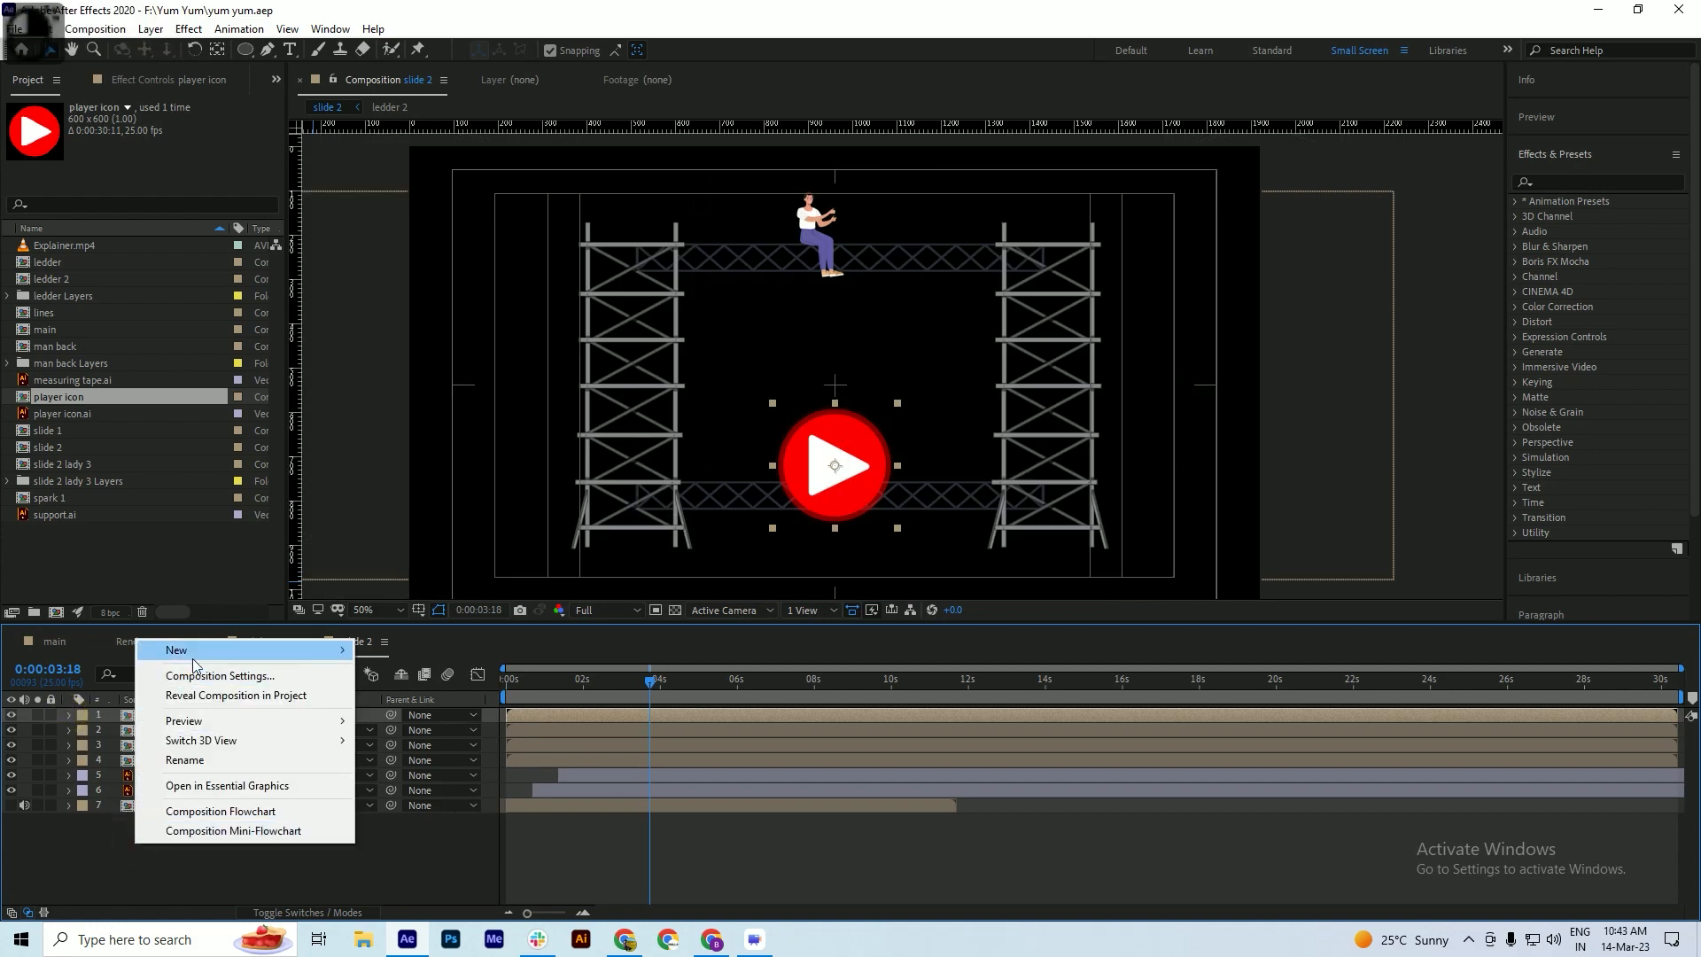
{"action": "mouse_move", "coordinate": [195, 656]}
{"action": "left_click", "coordinate": [430, 775]}
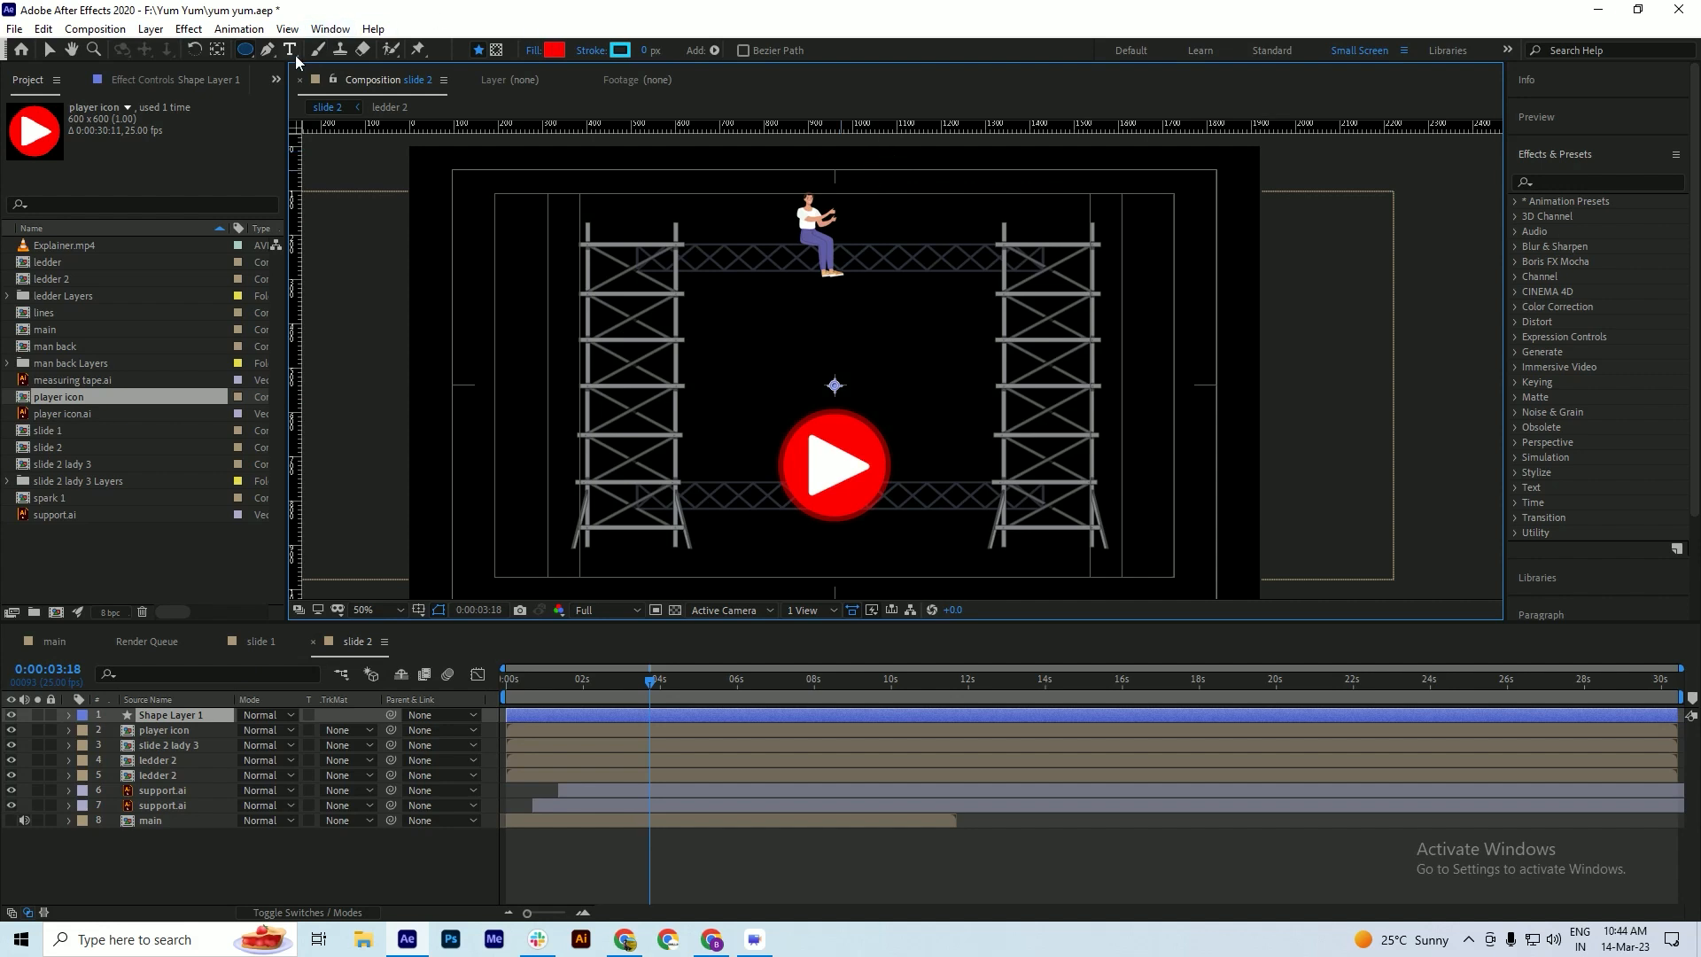
- Draw a straight vertical line in the new shape layer with the Pen tool, from the play icon's upper part to the woman's hand
{"action": "left_click", "coordinate": [267, 50]}
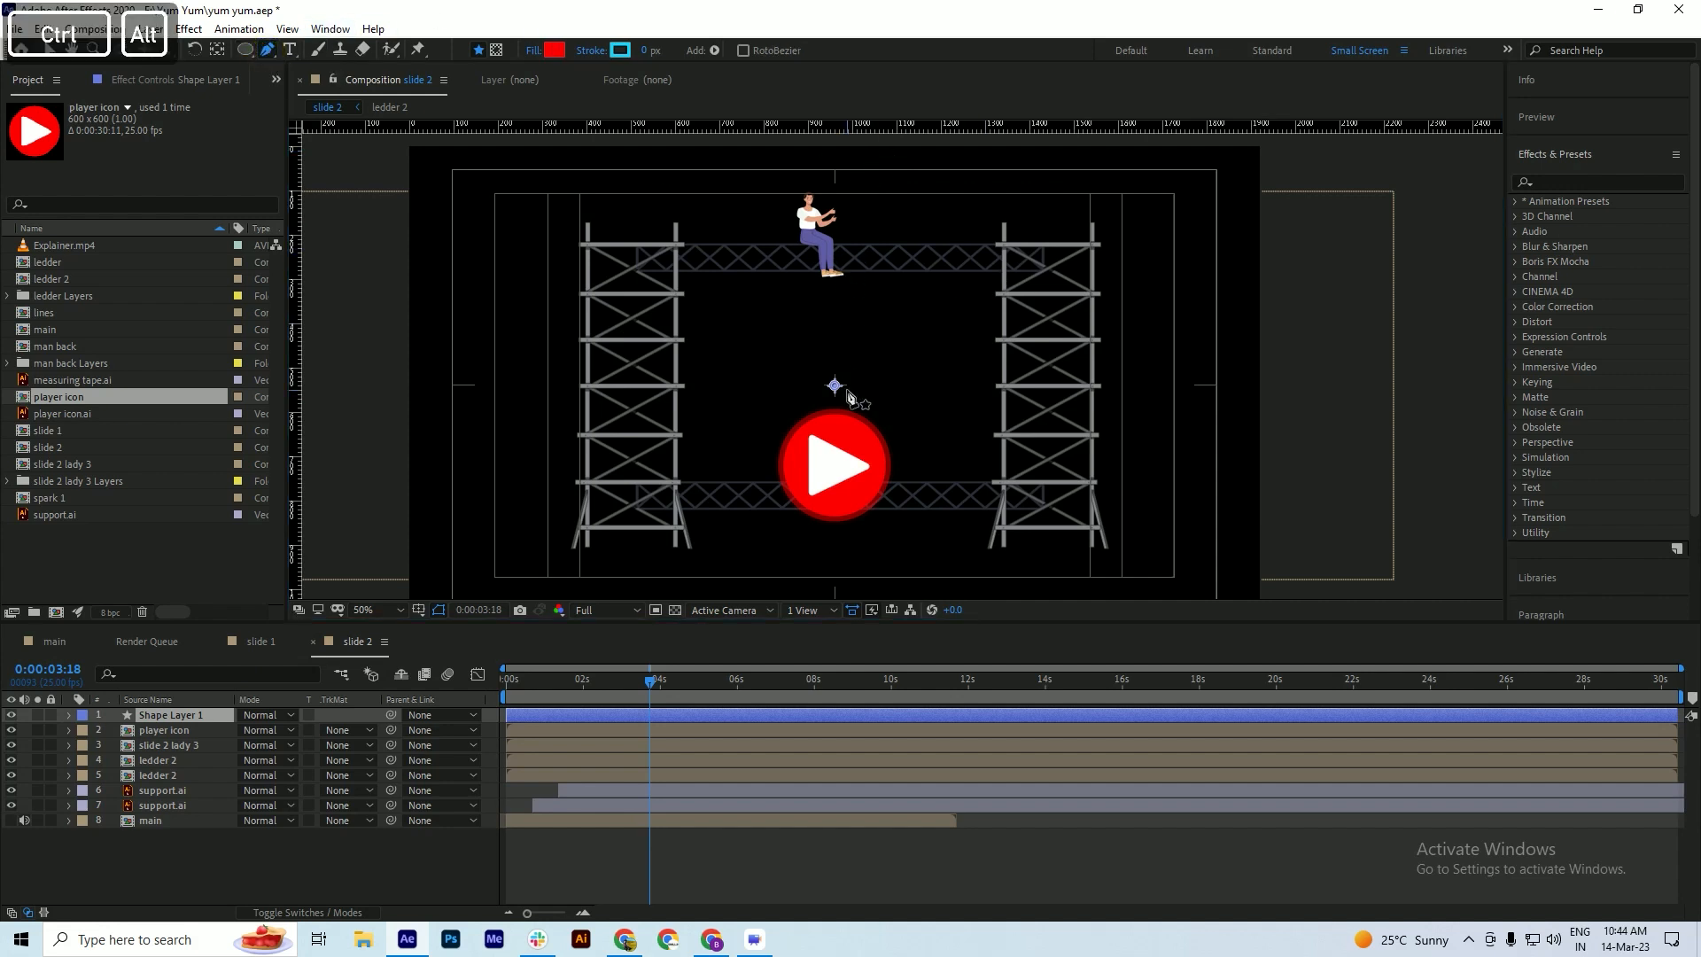
{"action": "scroll", "coordinate": [847, 390], "scroll_direction": "up", "scroll_amount": 2}
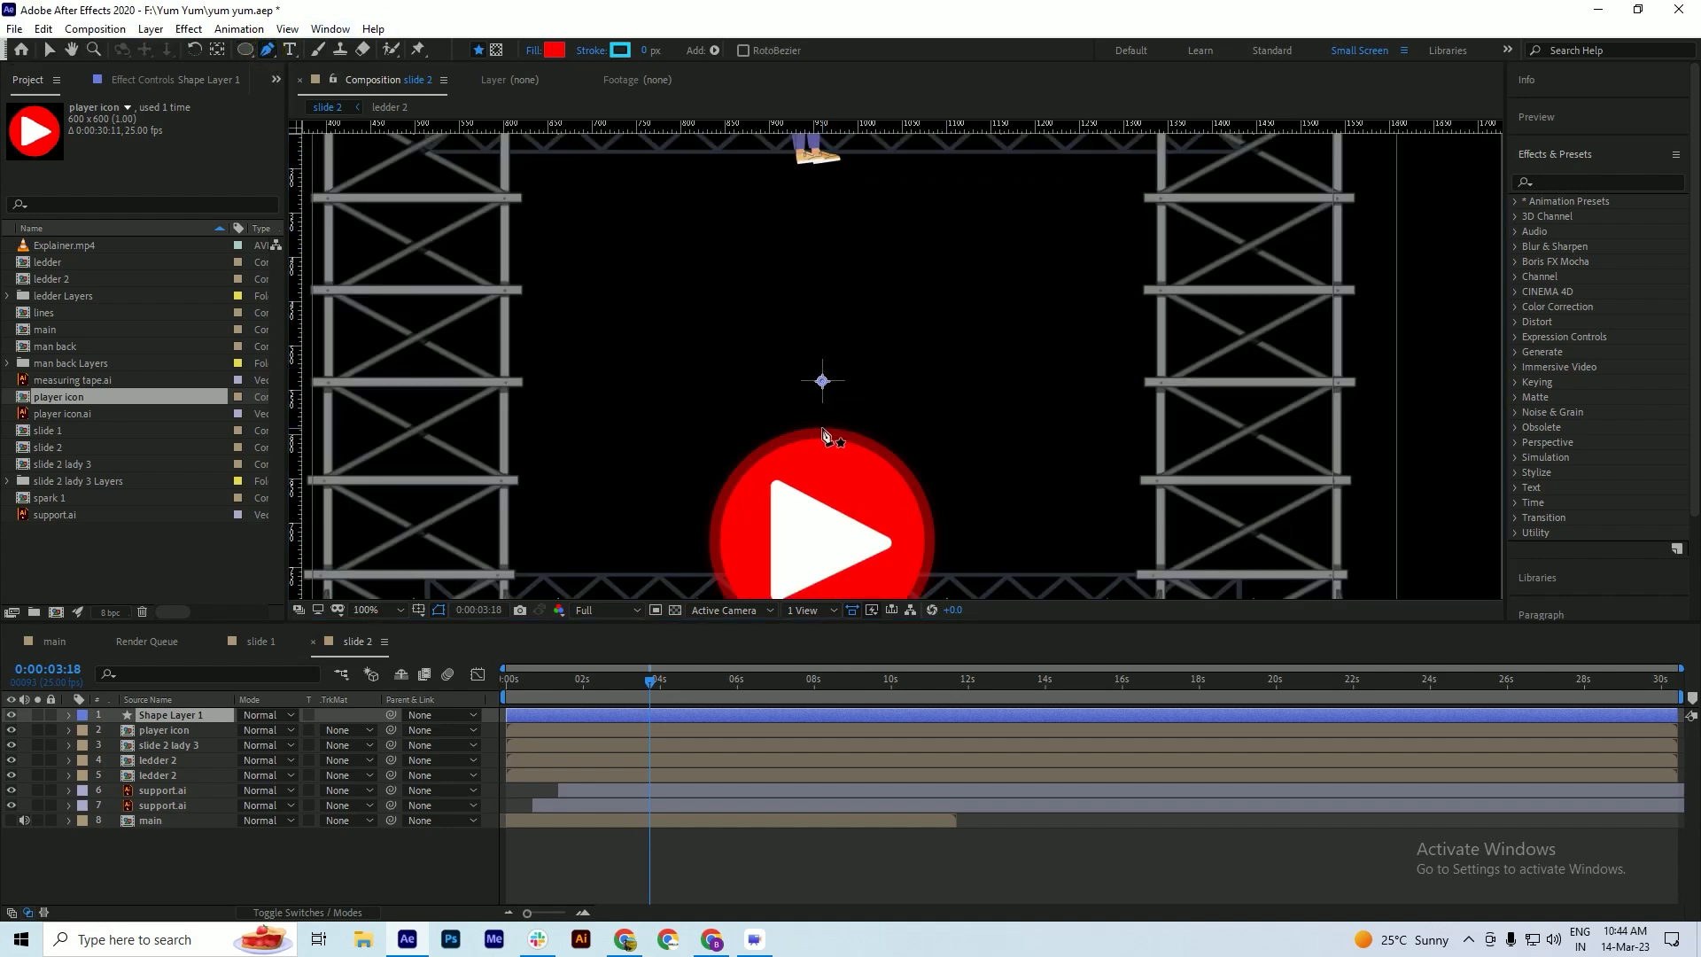
{"action": "left_click", "coordinate": [821, 429]}
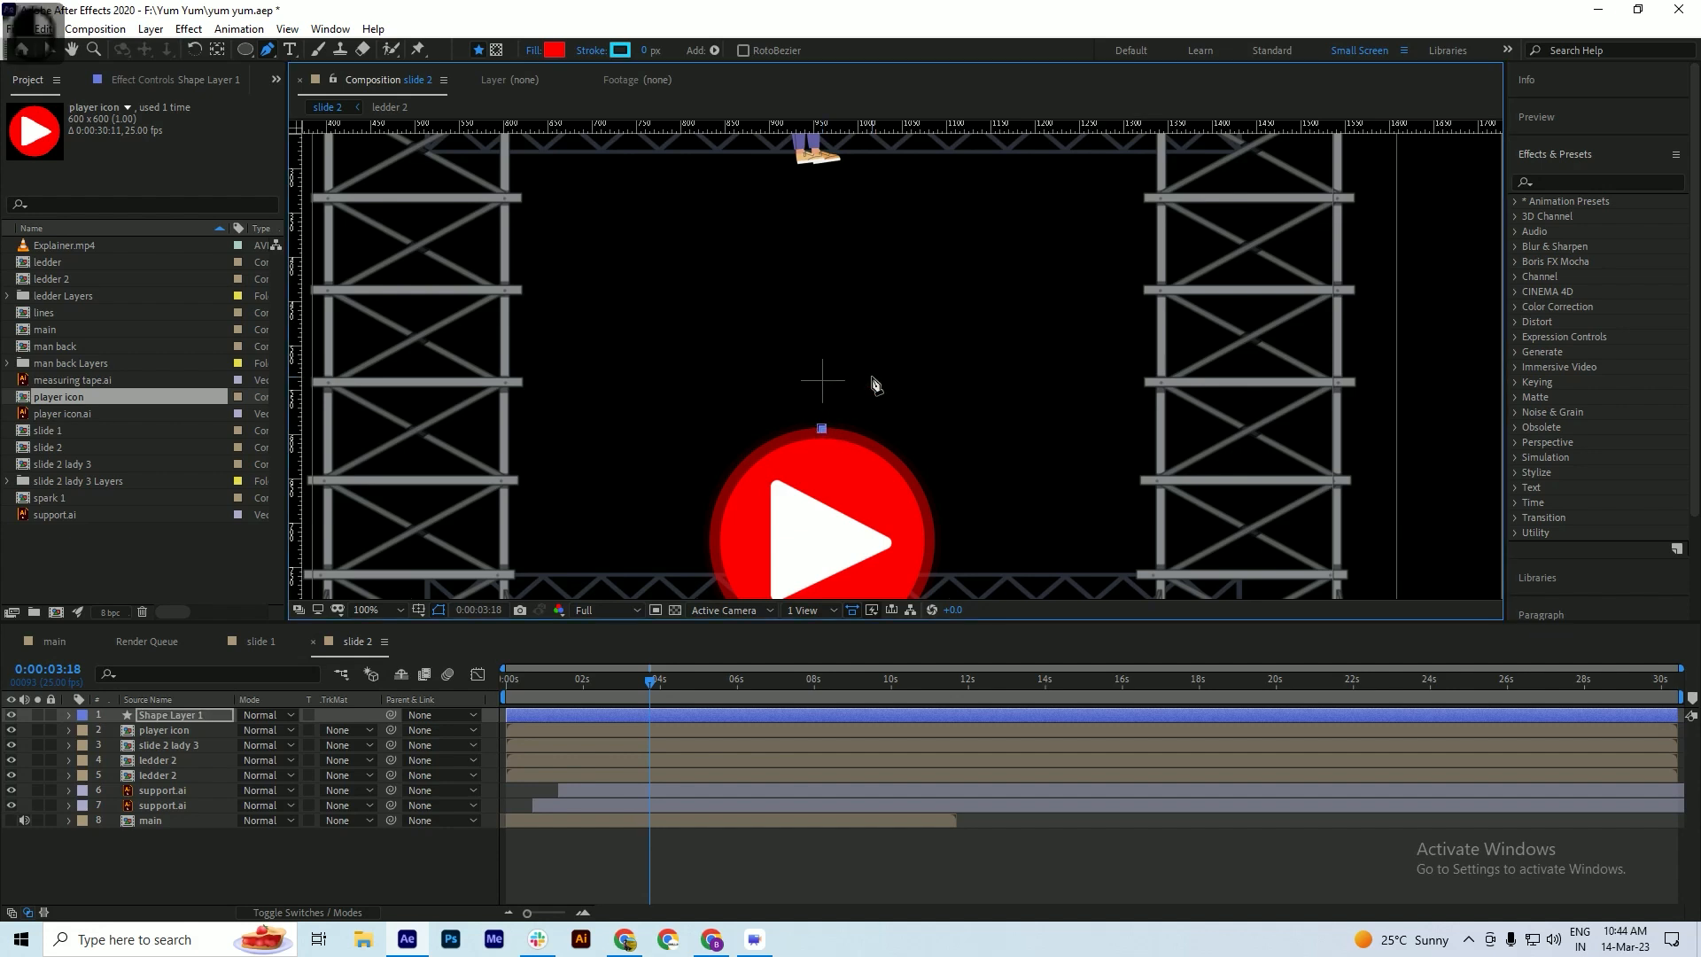
{"action": "key", "text": "ctrl+z"}
{"action": "left_click", "coordinate": [822, 455]}
{"action": "scroll", "coordinate": [811, 347], "scroll_direction": "down", "scroll_amount": 1}
{"action": "scroll", "coordinate": [815, 203], "scroll_direction": "up", "scroll_amount": 1}
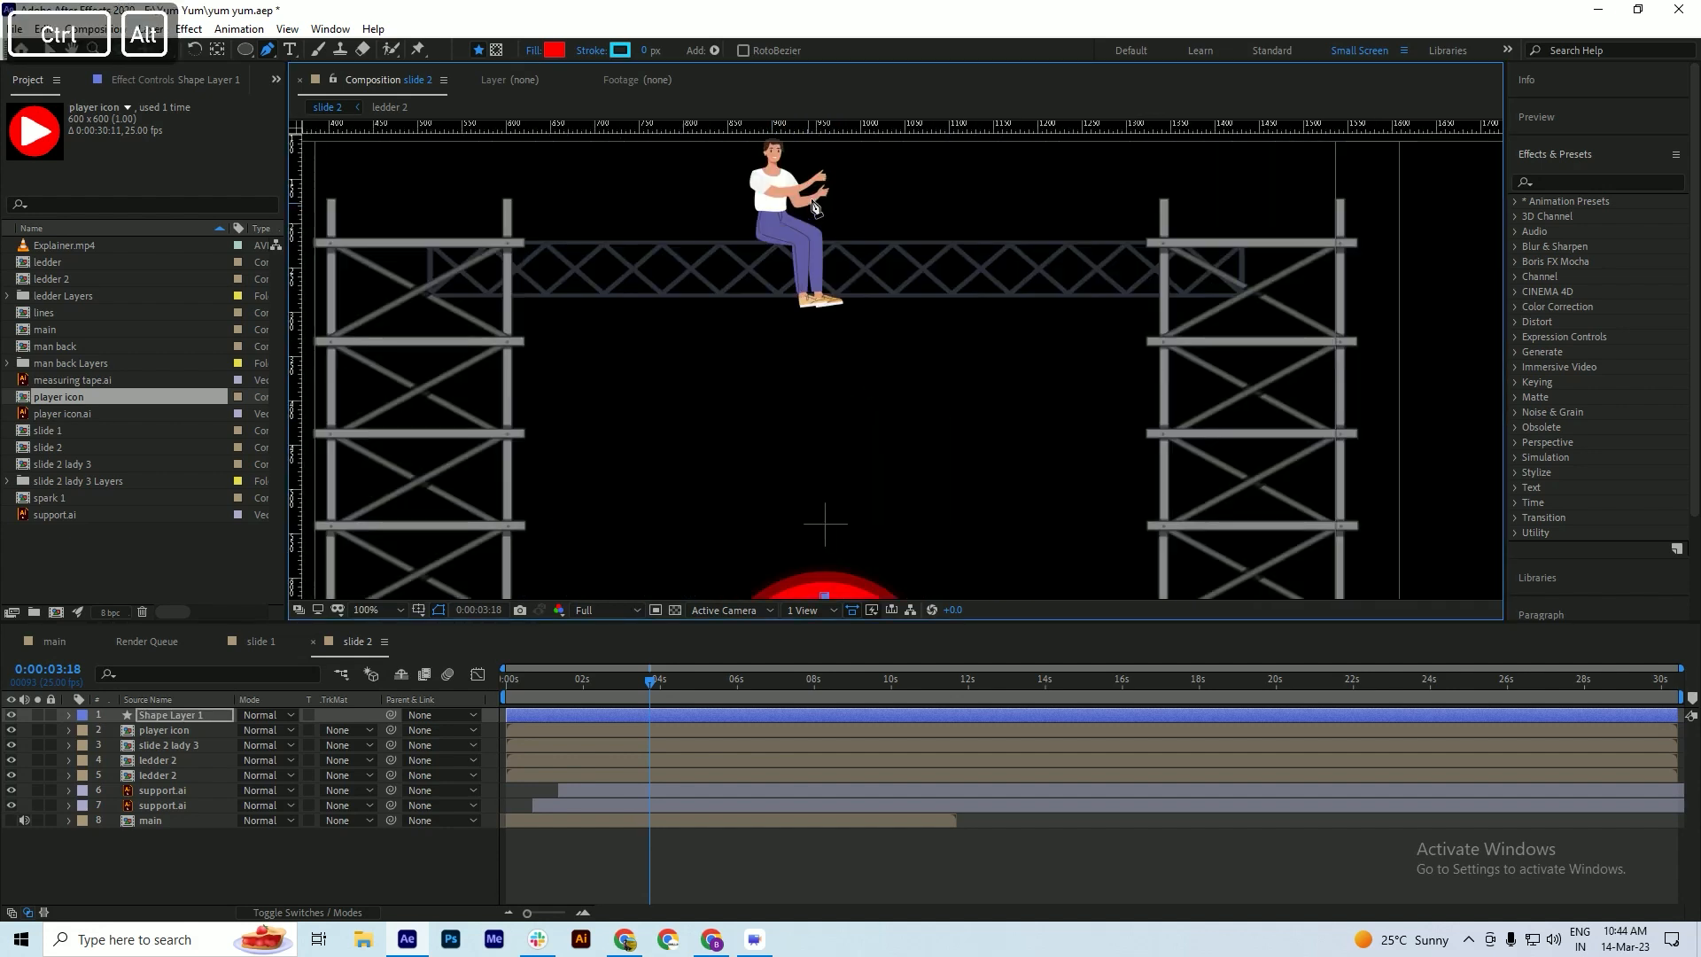
{"action": "left_click", "coordinate": [842, 174], "text": "shift"}
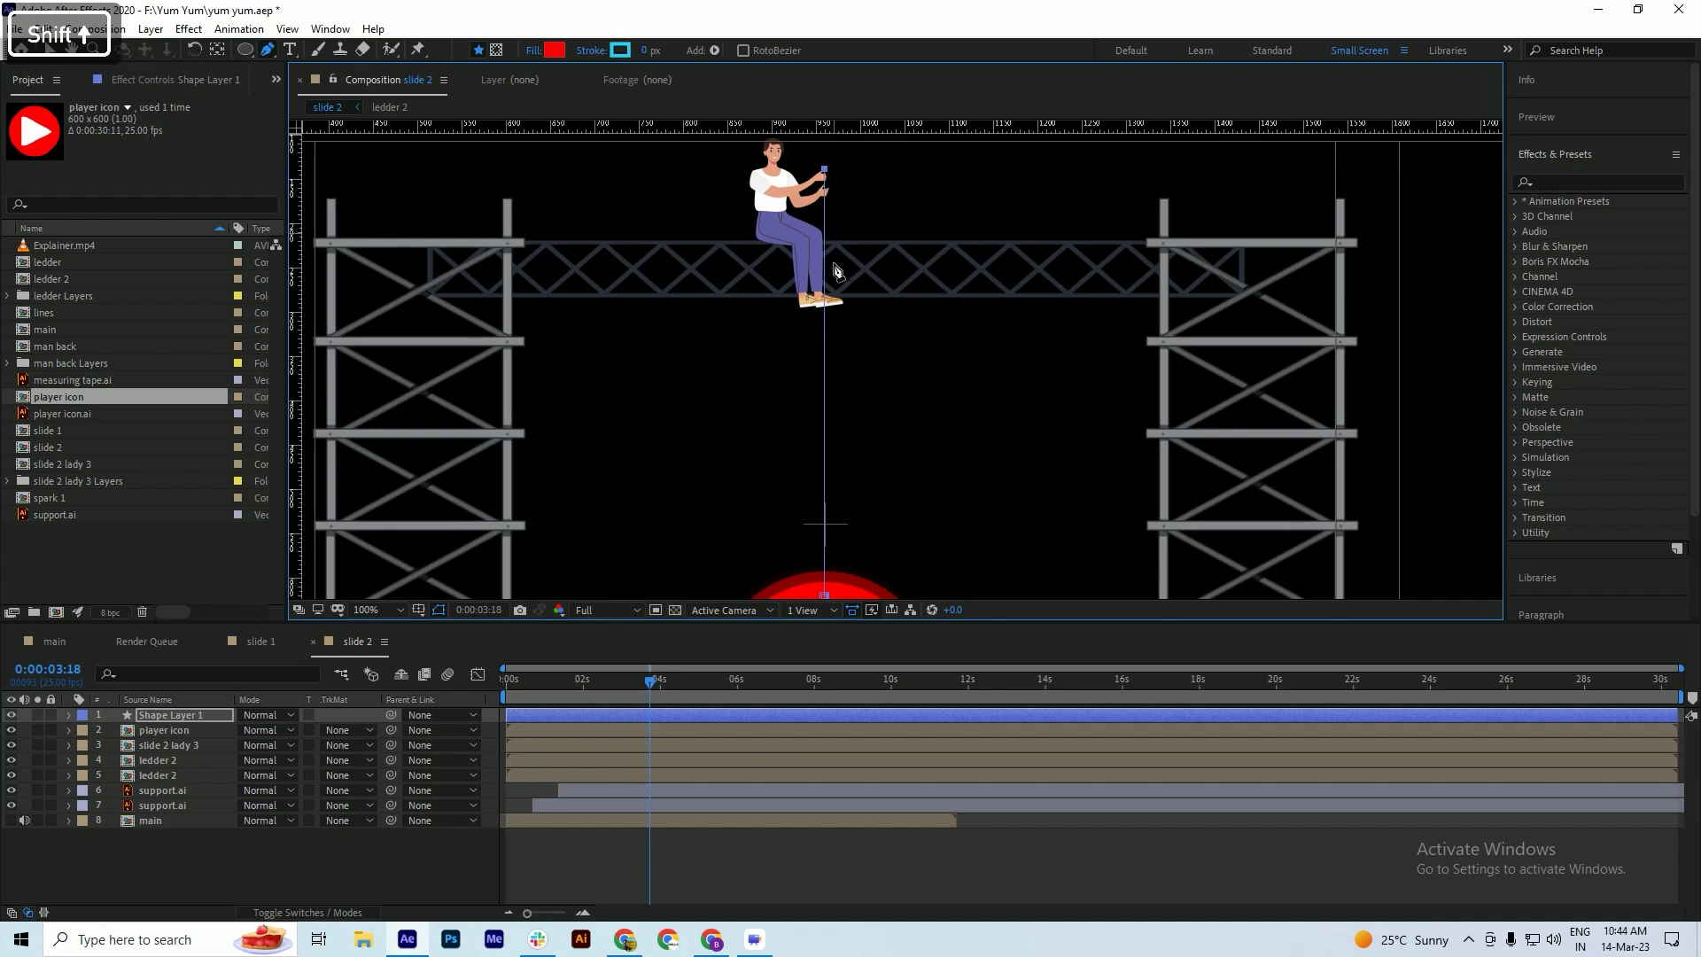
{"action": "scroll", "coordinate": [837, 409], "scroll_direction": "down", "scroll_amount": 2}
{"action": "scroll", "coordinate": [830, 292], "scroll_direction": "up", "scroll_amount": 2}
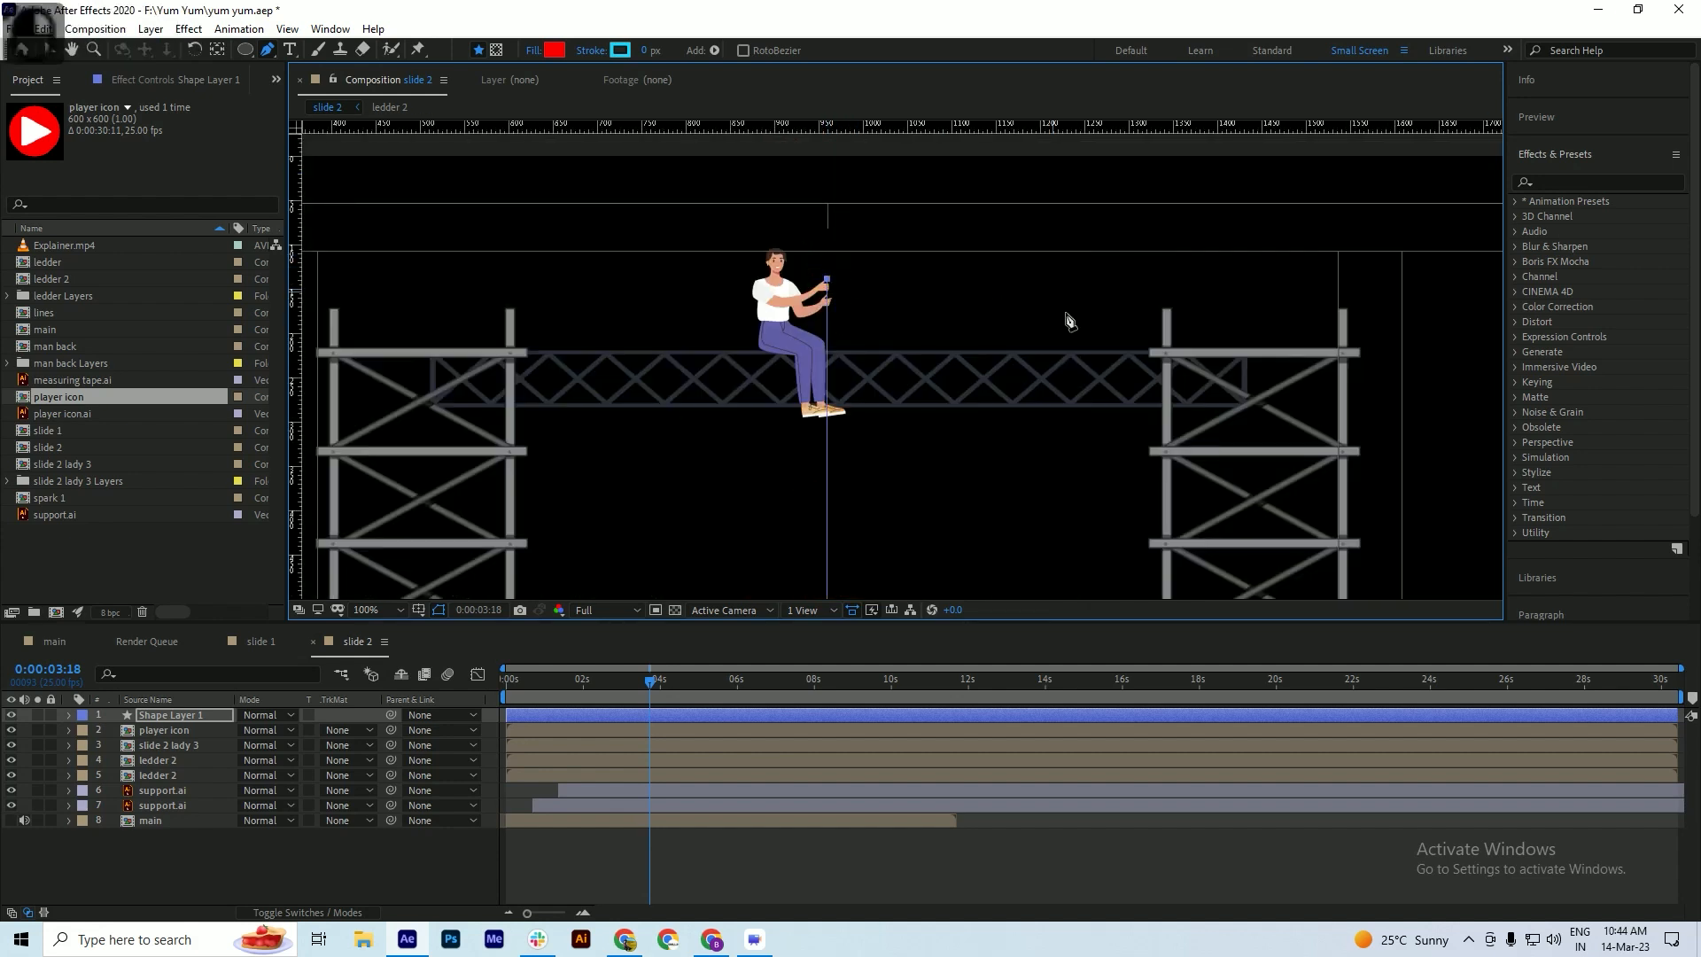
- Set the stroke width of the vertical line in Shape Layer 1 to 4 px
{"action": "left_click", "coordinate": [126, 847]}
{"action": "left_click", "coordinate": [157, 716]}
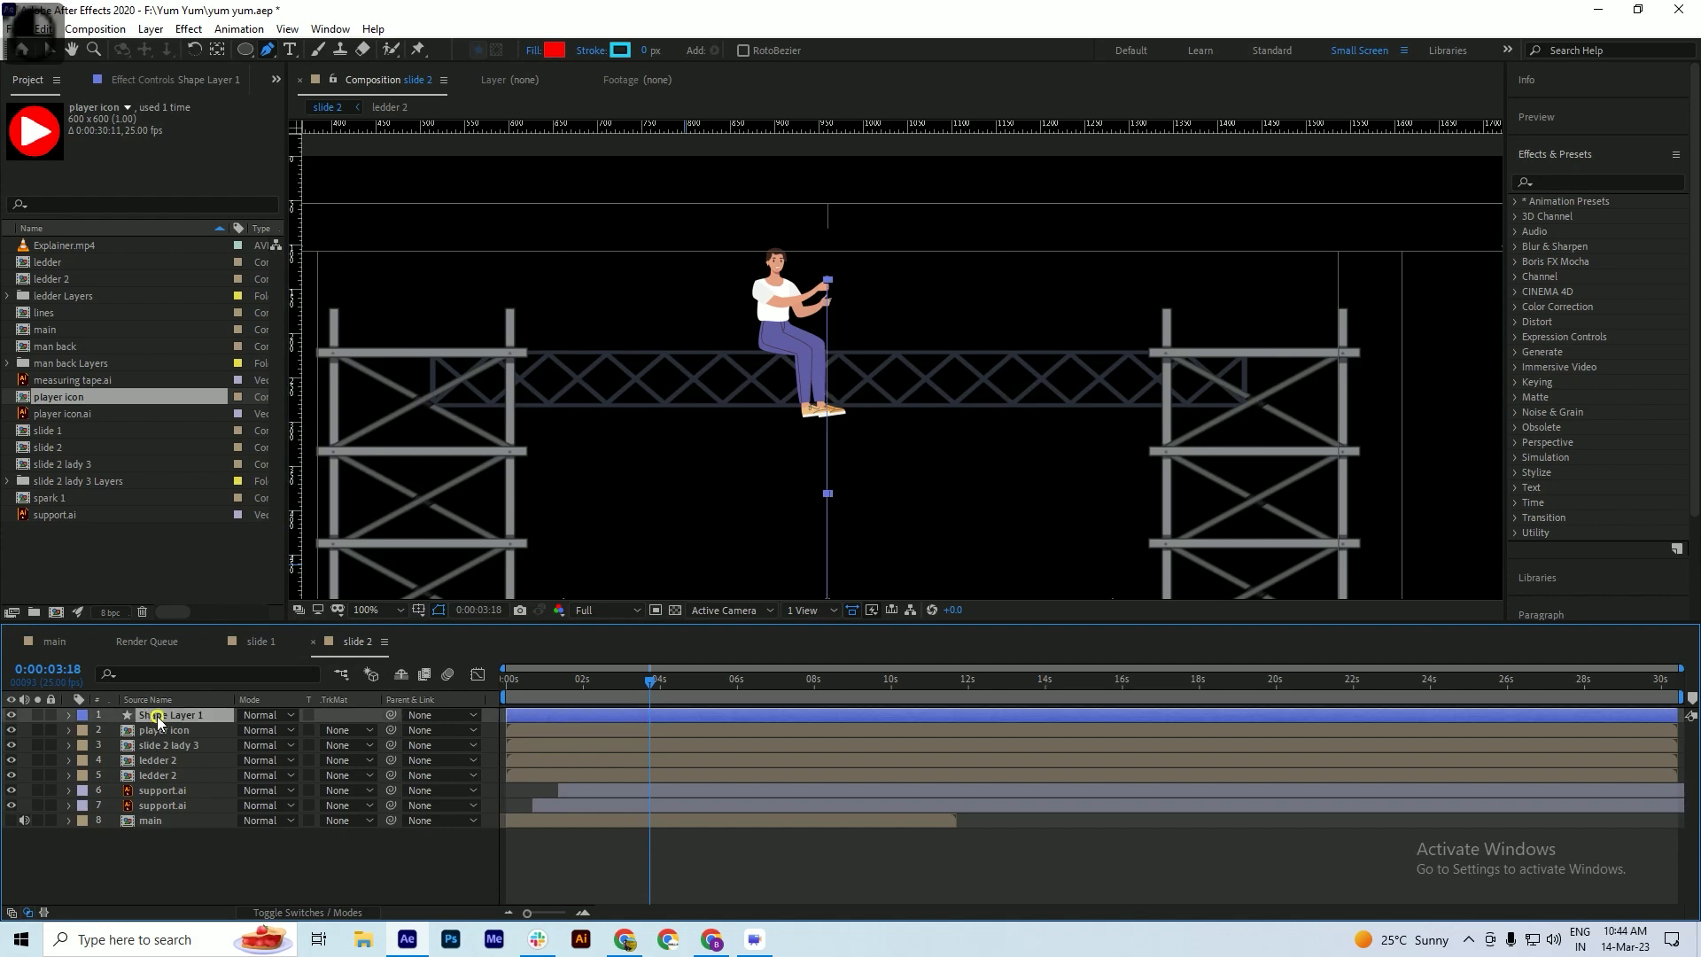
{"action": "left_click", "coordinate": [646, 51]}
{"action": "type", "text": "3"}
{"action": "key", "text": "Return"}
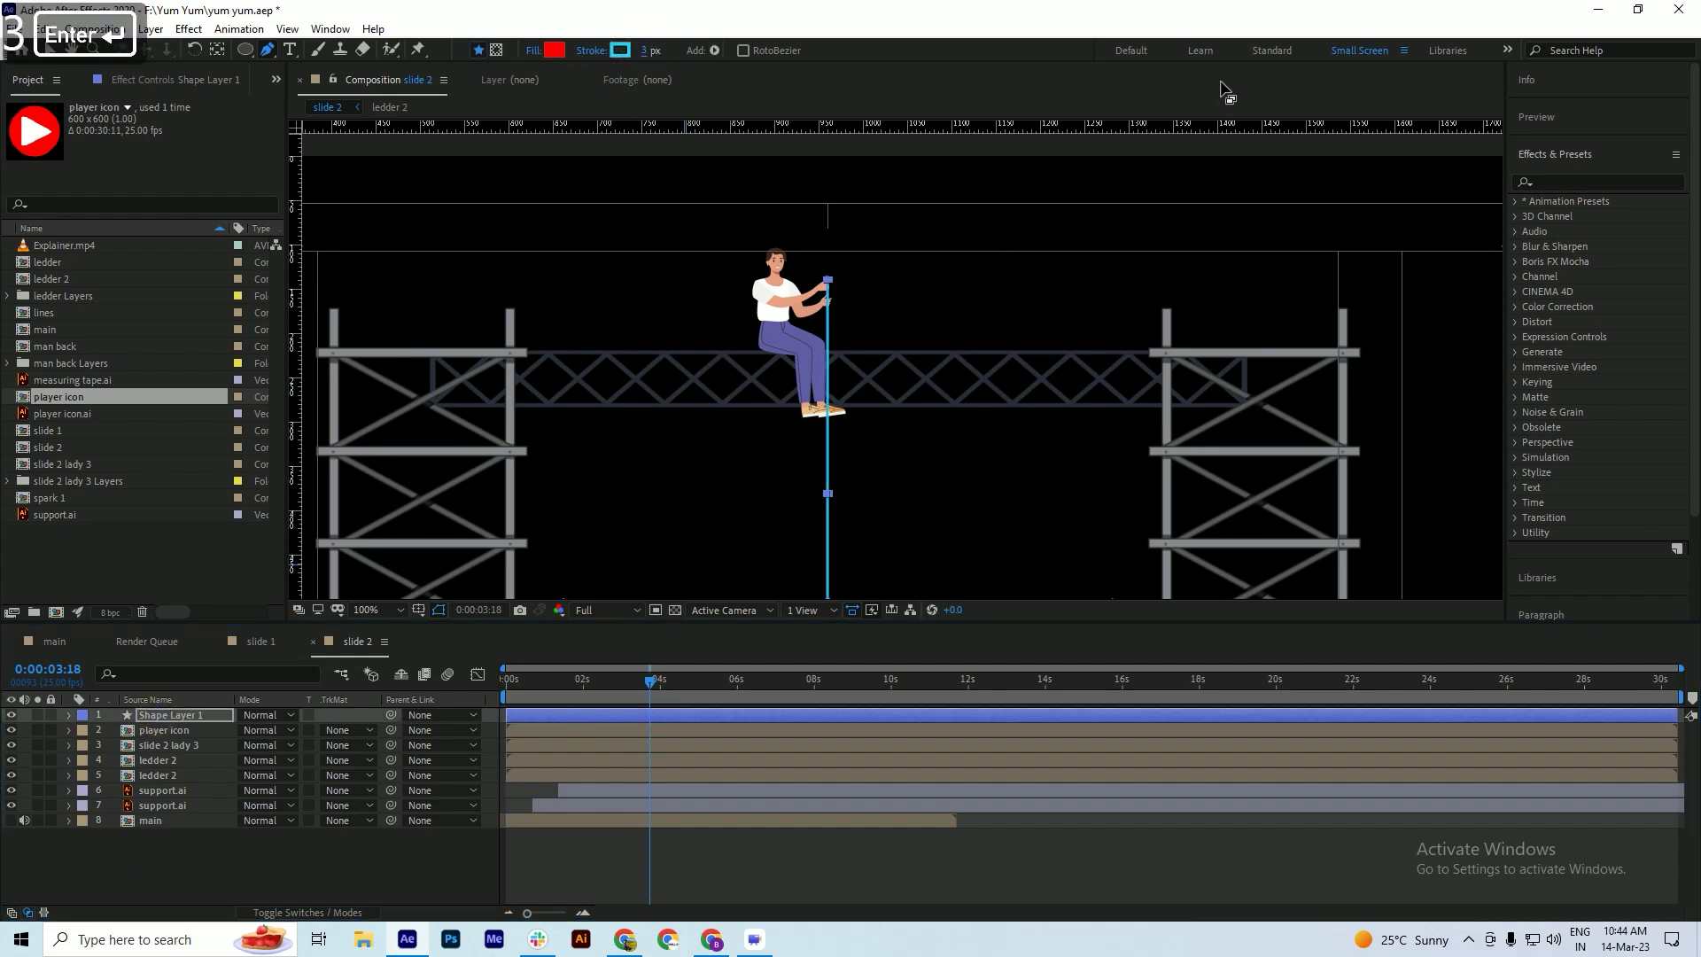
{"action": "left_click", "coordinate": [645, 51]}
{"action": "type", "text": "4"}
{"action": "key", "text": "Return"}
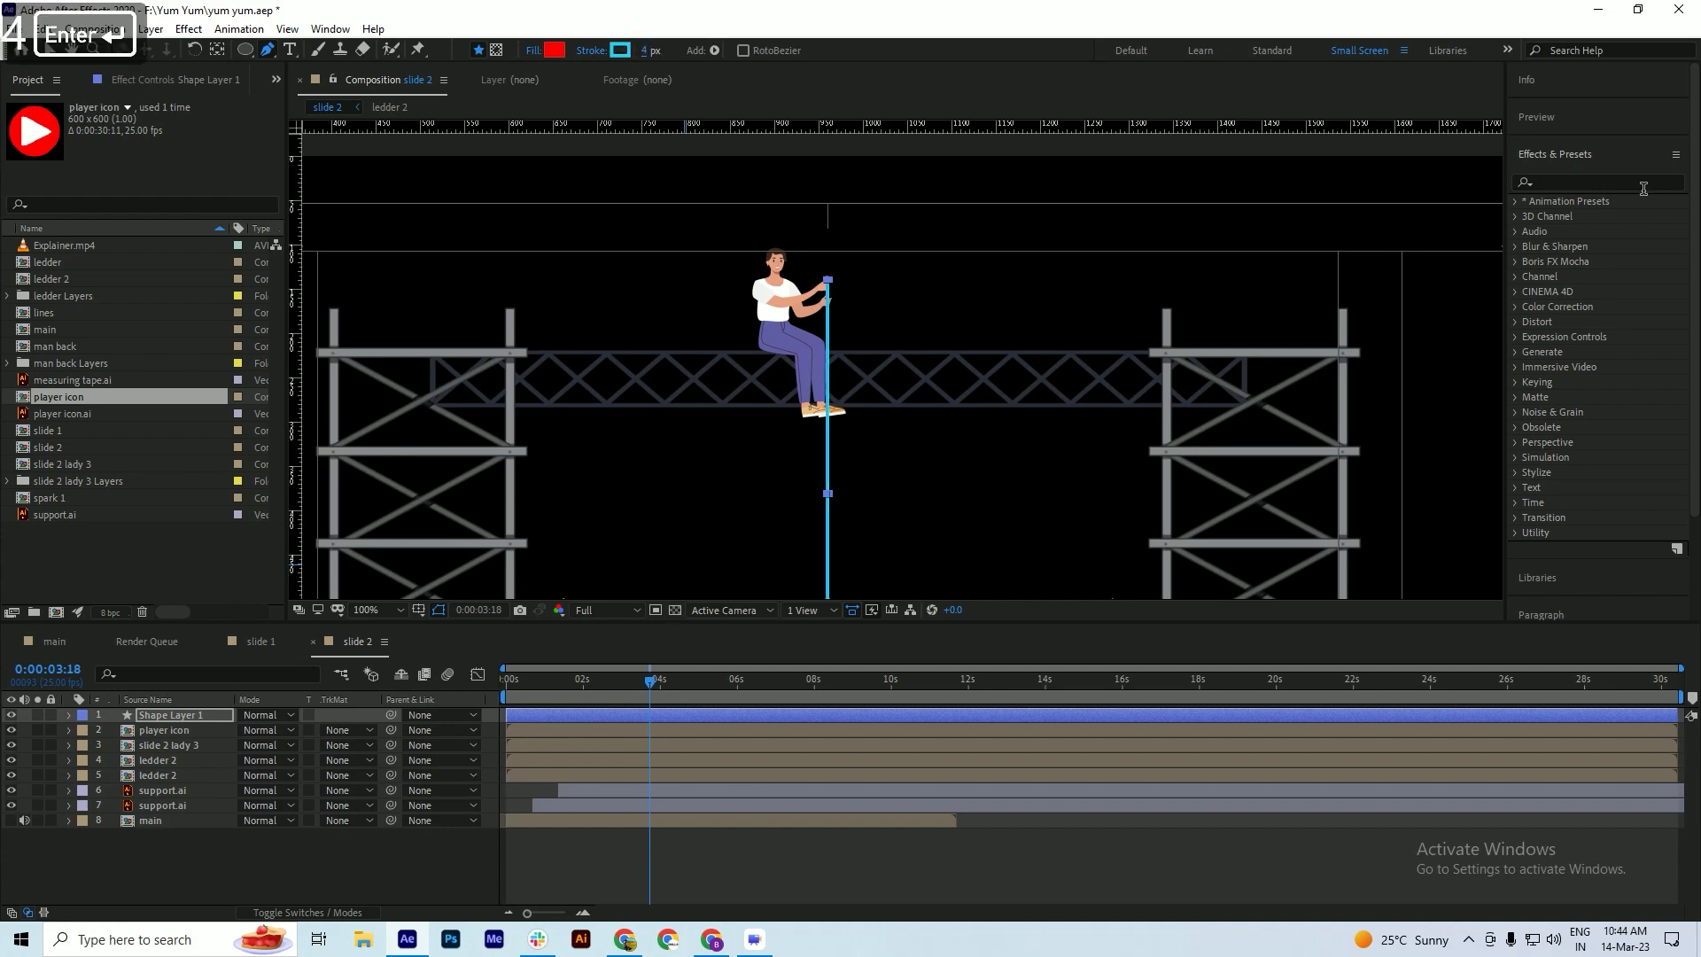
{"action": "left_click", "coordinate": [247, 882]}
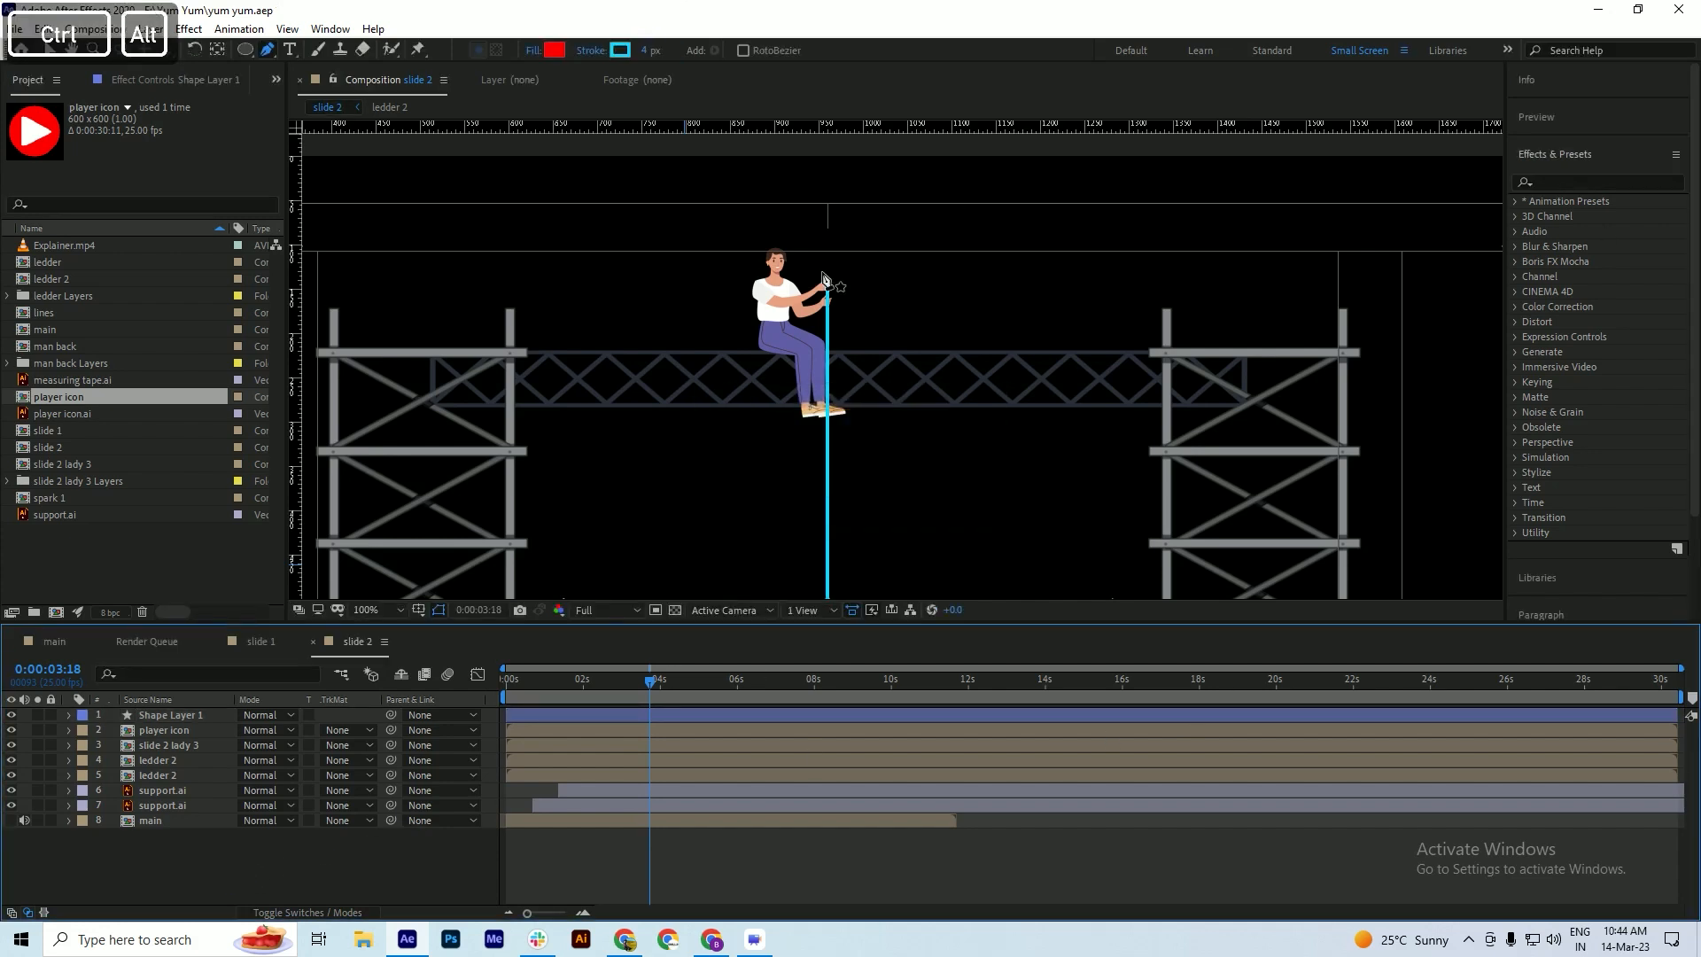
- Nudge the slide 2 lady 3 layer left until her hands clear the vertical blue line, and save the project
{"action": "scroll", "coordinate": [817, 280], "scroll_direction": "down", "scroll_amount": 1}
{"action": "scroll", "coordinate": [817, 328], "scroll_direction": "up", "scroll_amount": 1}
{"action": "scroll", "coordinate": [817, 327], "scroll_direction": "down", "scroll_amount": 1}
{"action": "scroll", "coordinate": [817, 328], "scroll_direction": "up", "scroll_amount": 1}
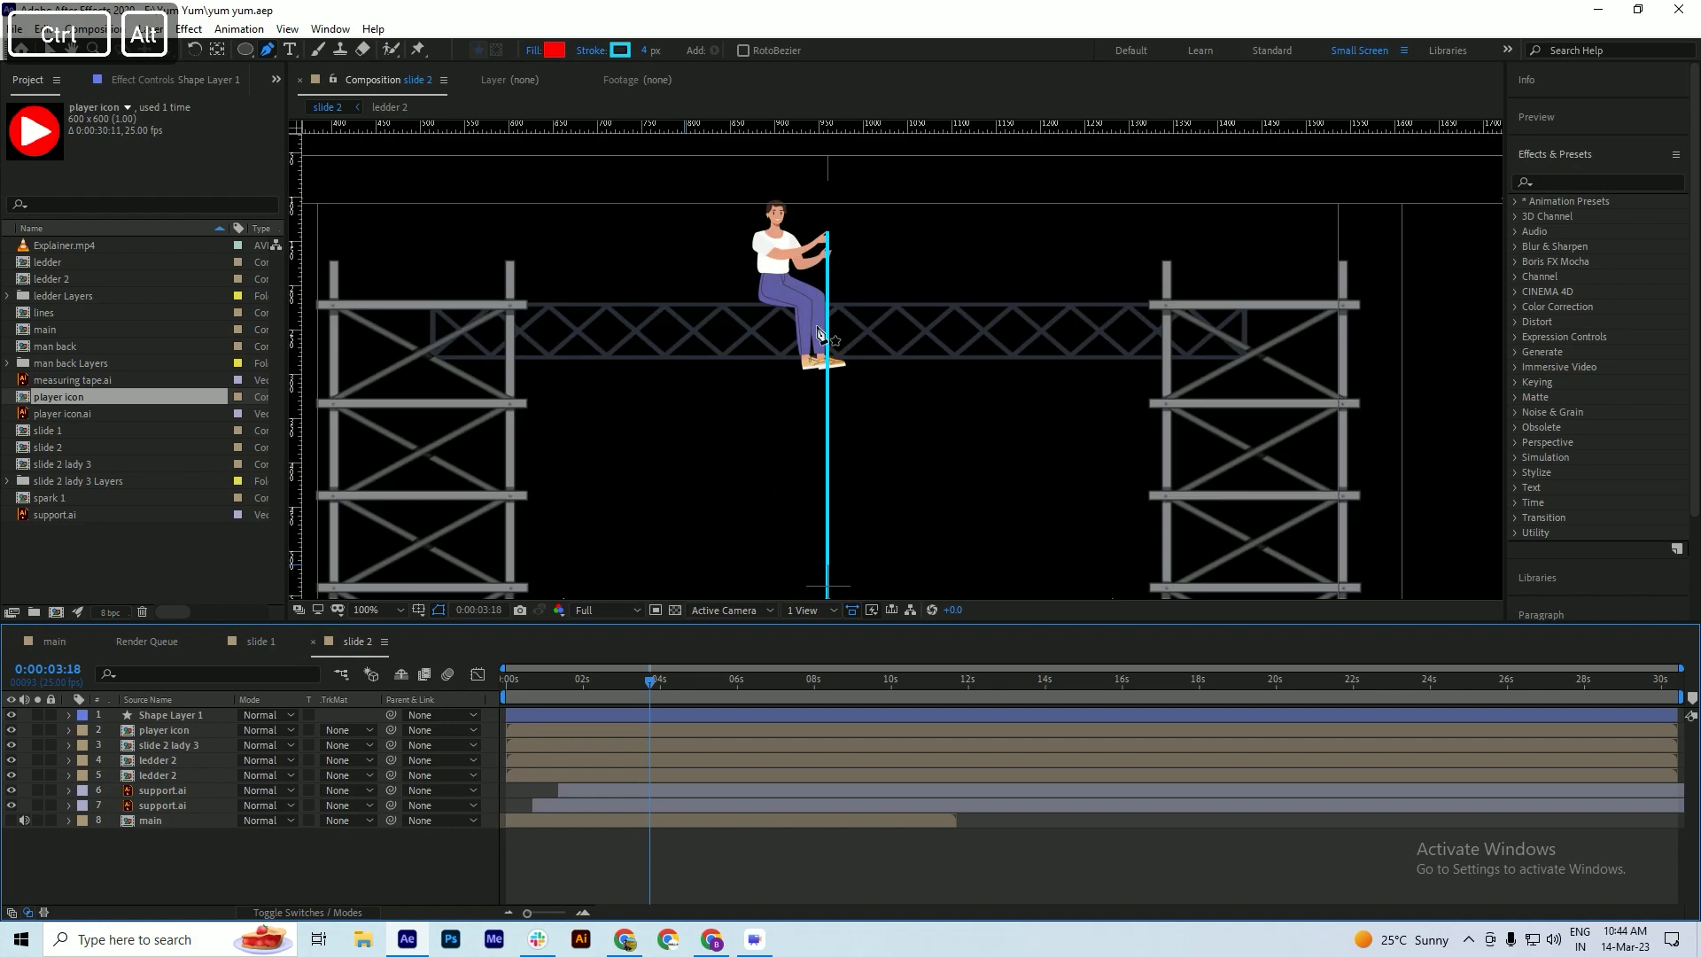
{"action": "left_click", "coordinate": [159, 744]}
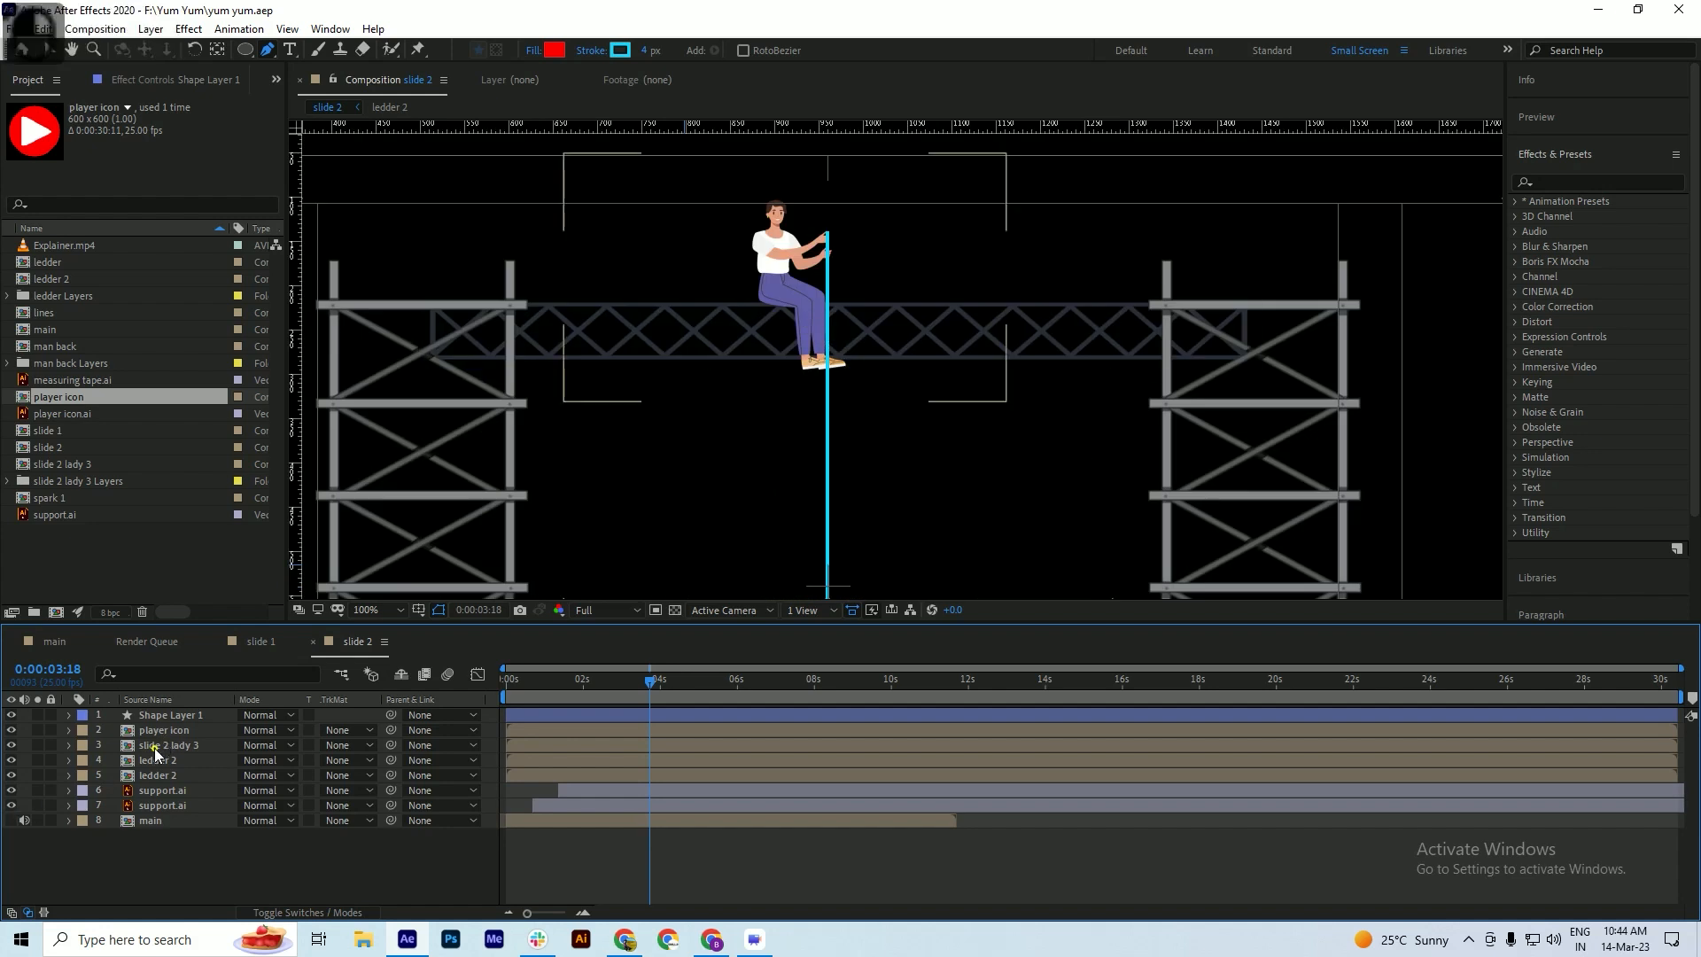
{"action": "left_click", "coordinate": [168, 732]}
{"action": "left_click", "coordinate": [165, 746]}
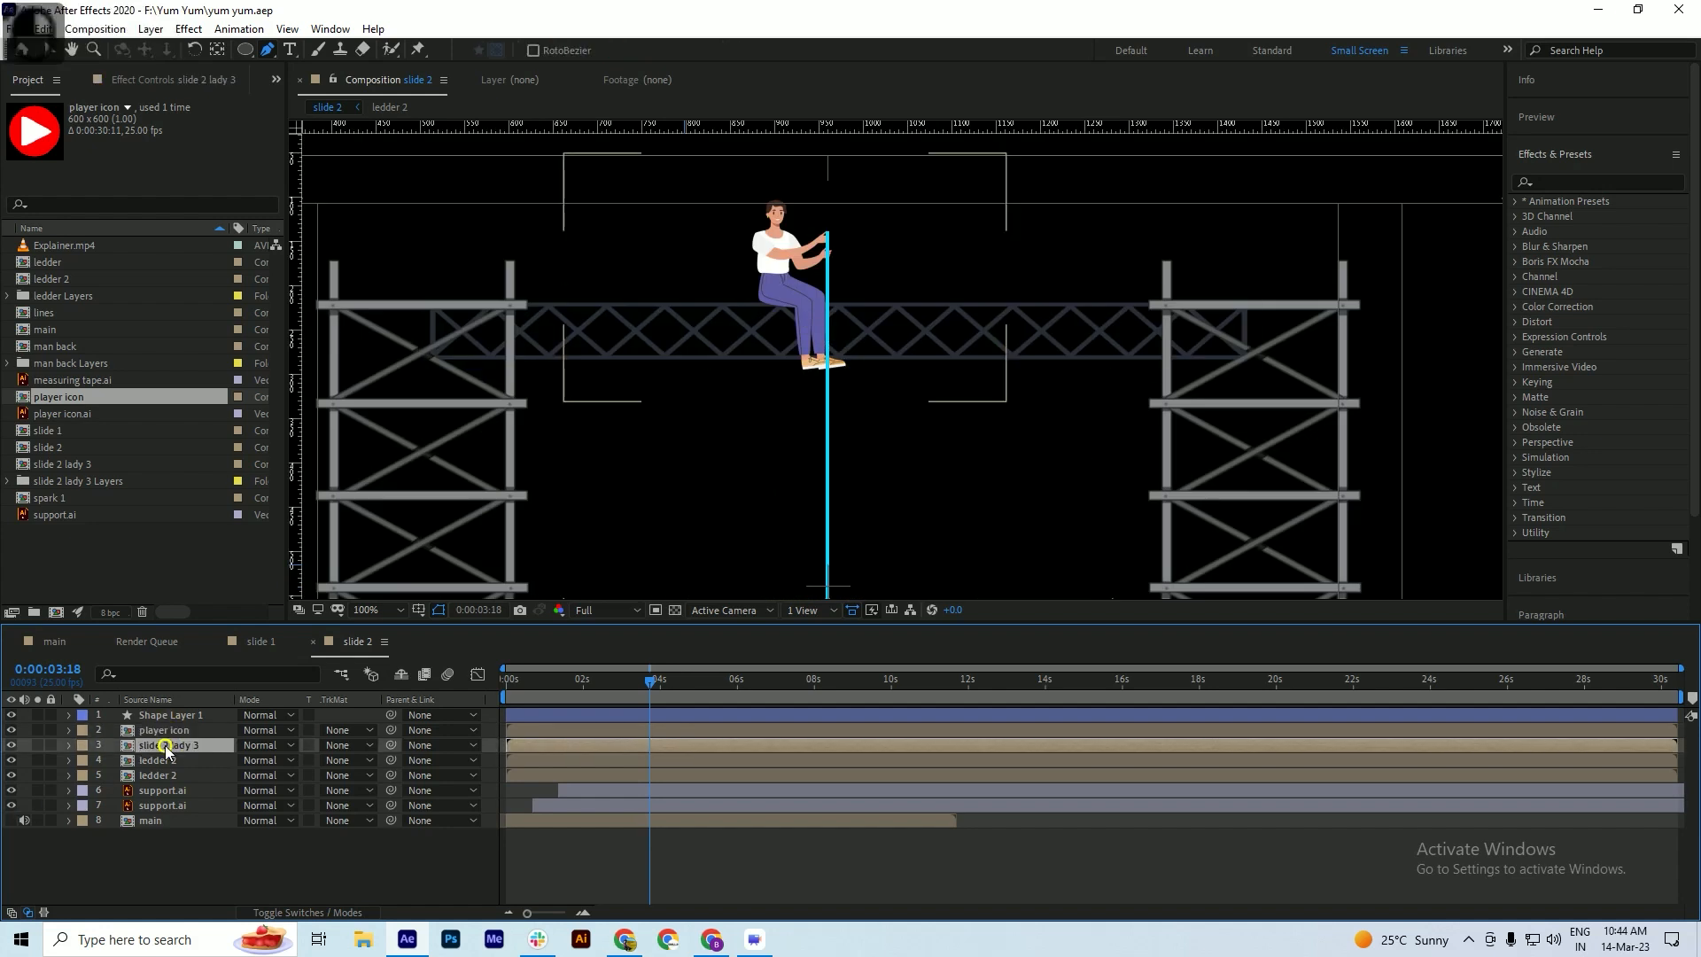
{"action": "key", "text": "Left"}
{"action": "key", "text": "Left"}
{"action": "key", "text": "Left"}
{"action": "key", "text": "Left"}
{"action": "key", "text": "Left"}
{"action": "key", "text": "Left"}
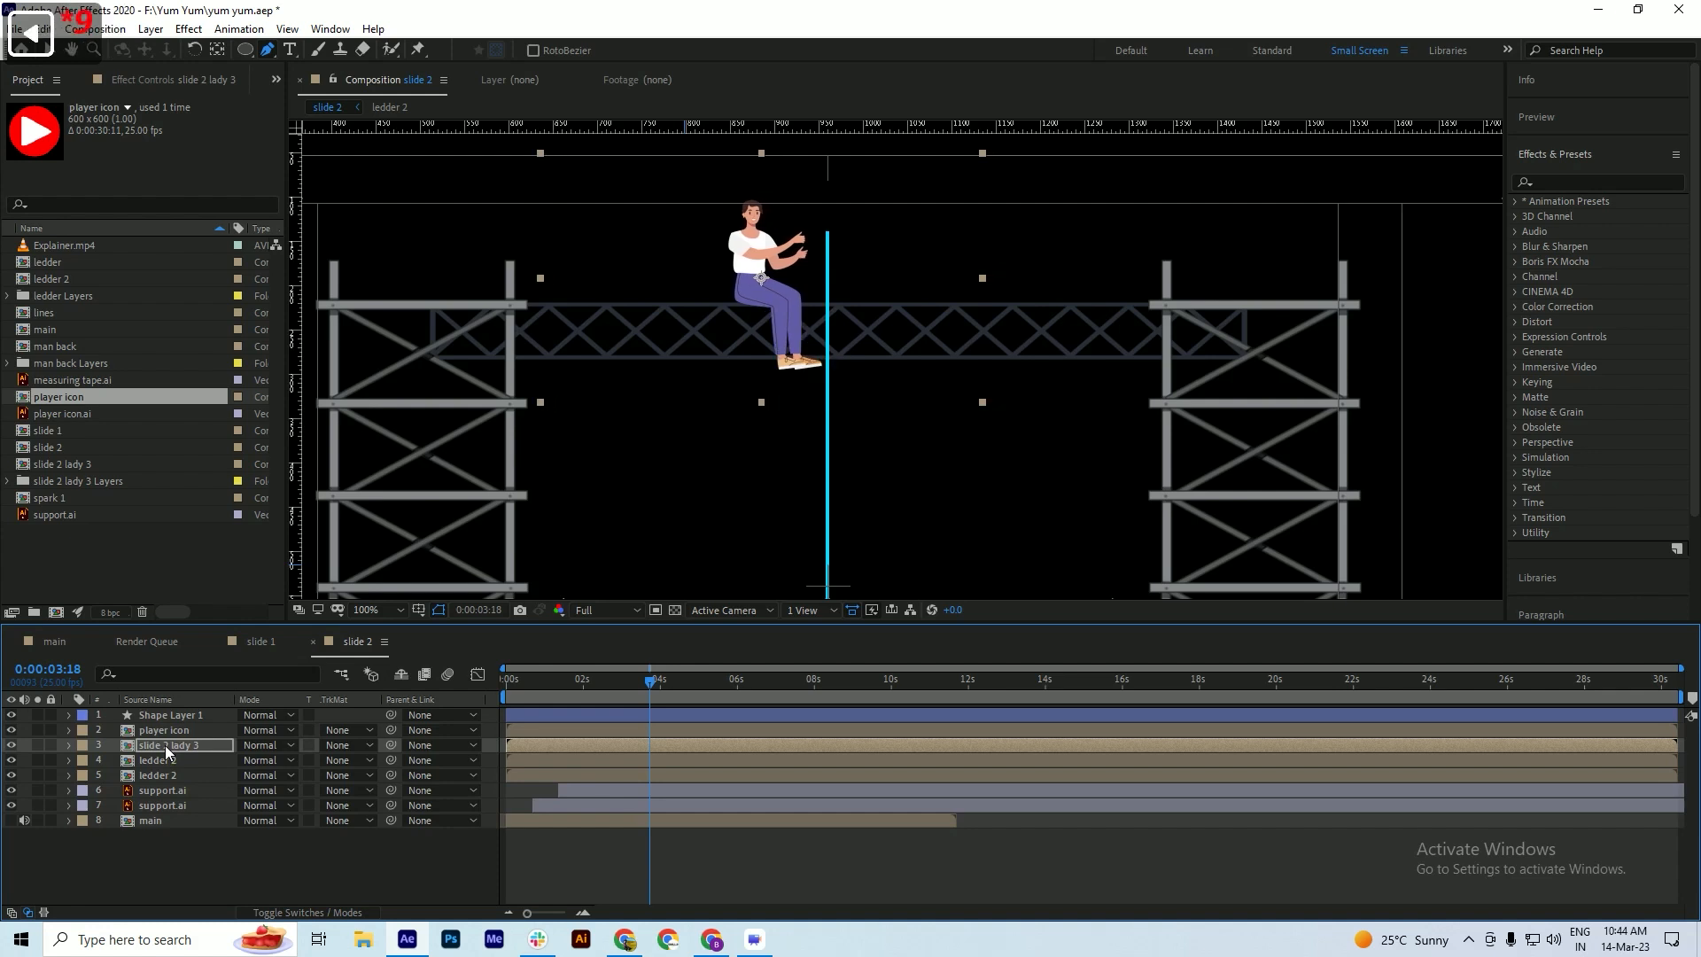
{"action": "key", "text": "shift+Left"}
{"action": "key", "text": "shift+Right"}
{"action": "key", "text": "ctrl+s"}
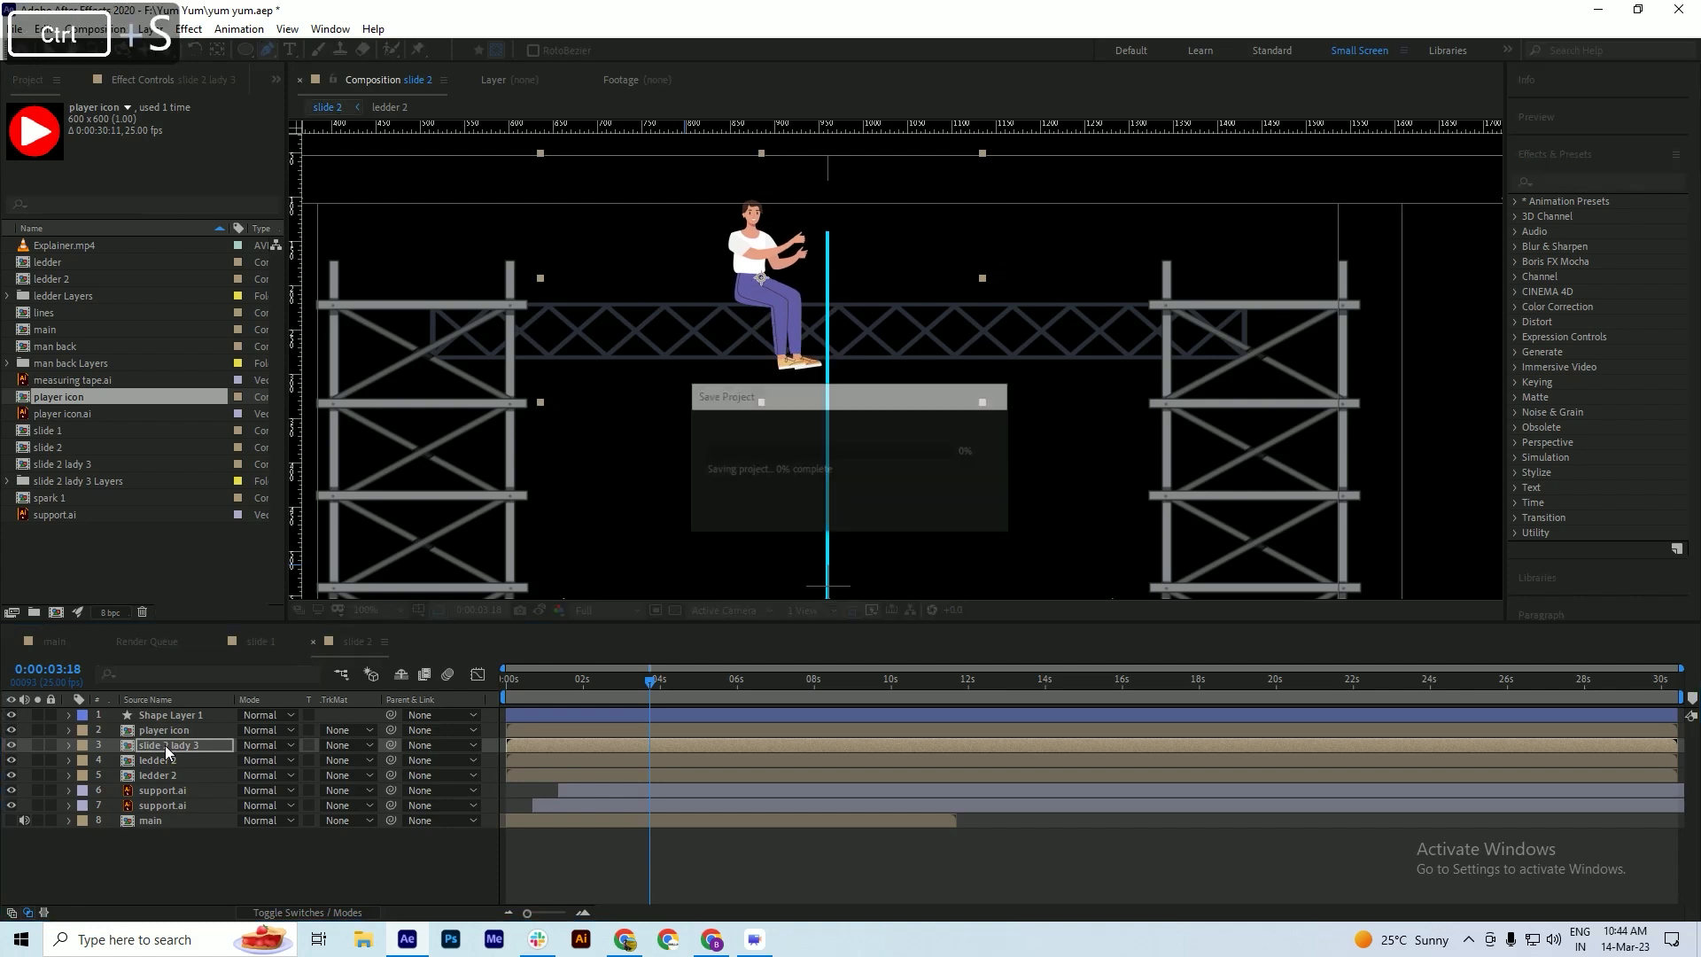
{"action": "key", "text": "ctrl+s"}
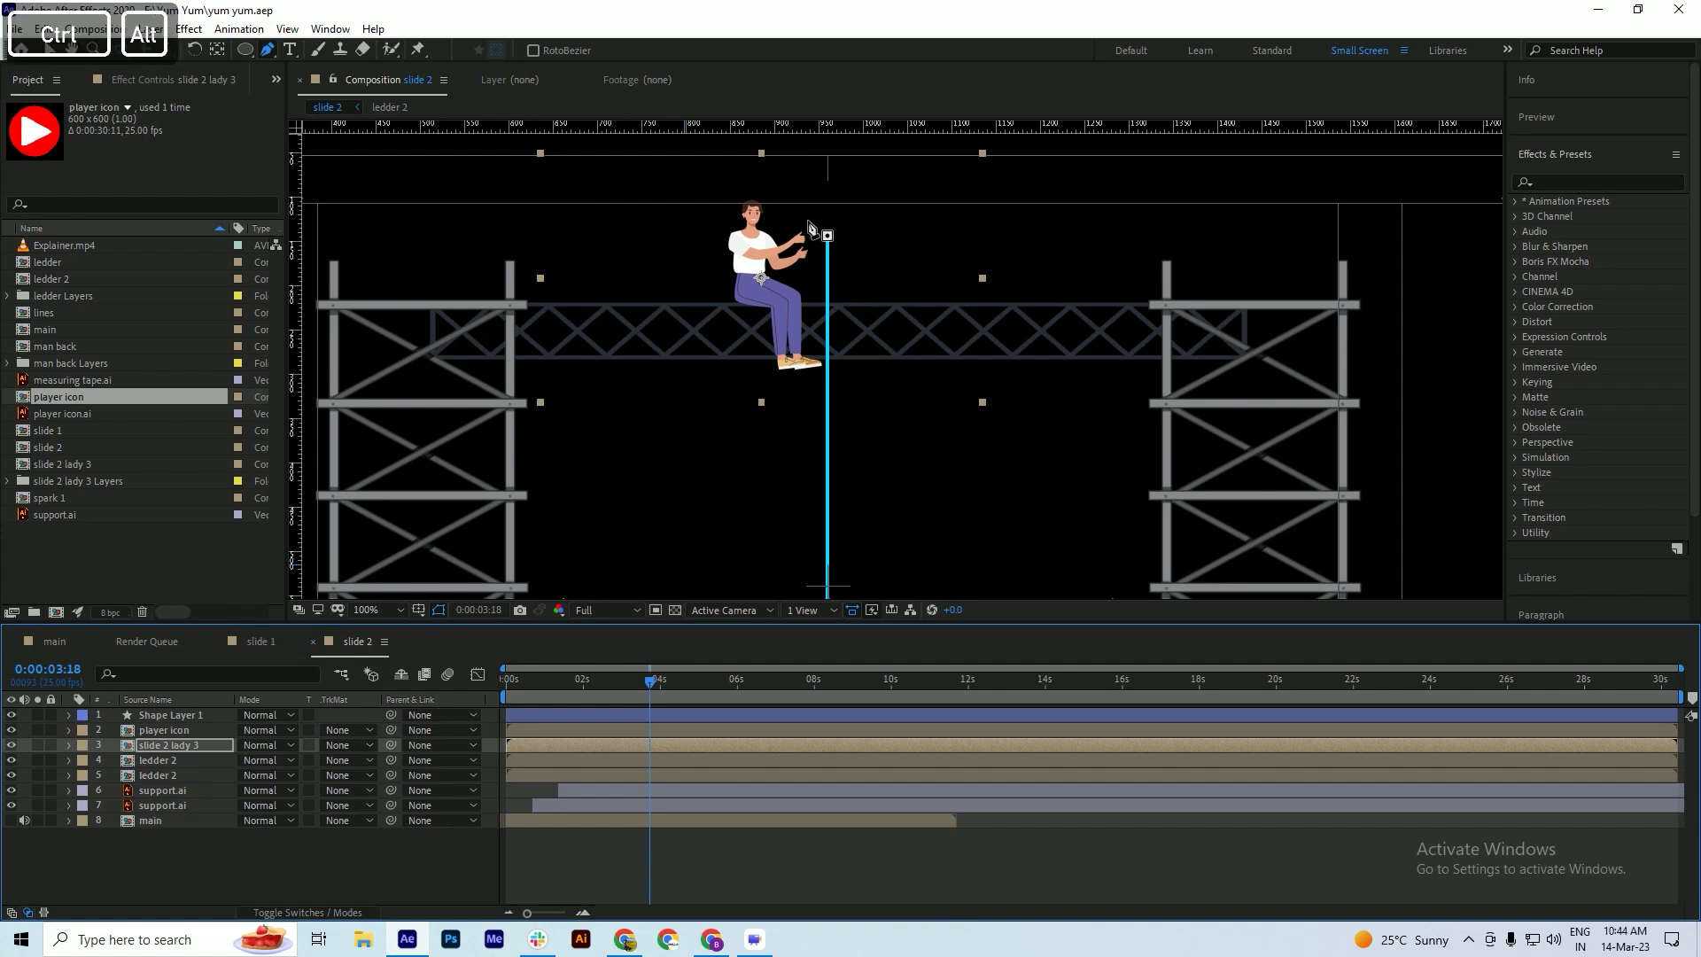
{"action": "scroll", "coordinate": [808, 232], "scroll_direction": "up", "scroll_amount": 1}
{"action": "key", "text": "ctrl+s"}
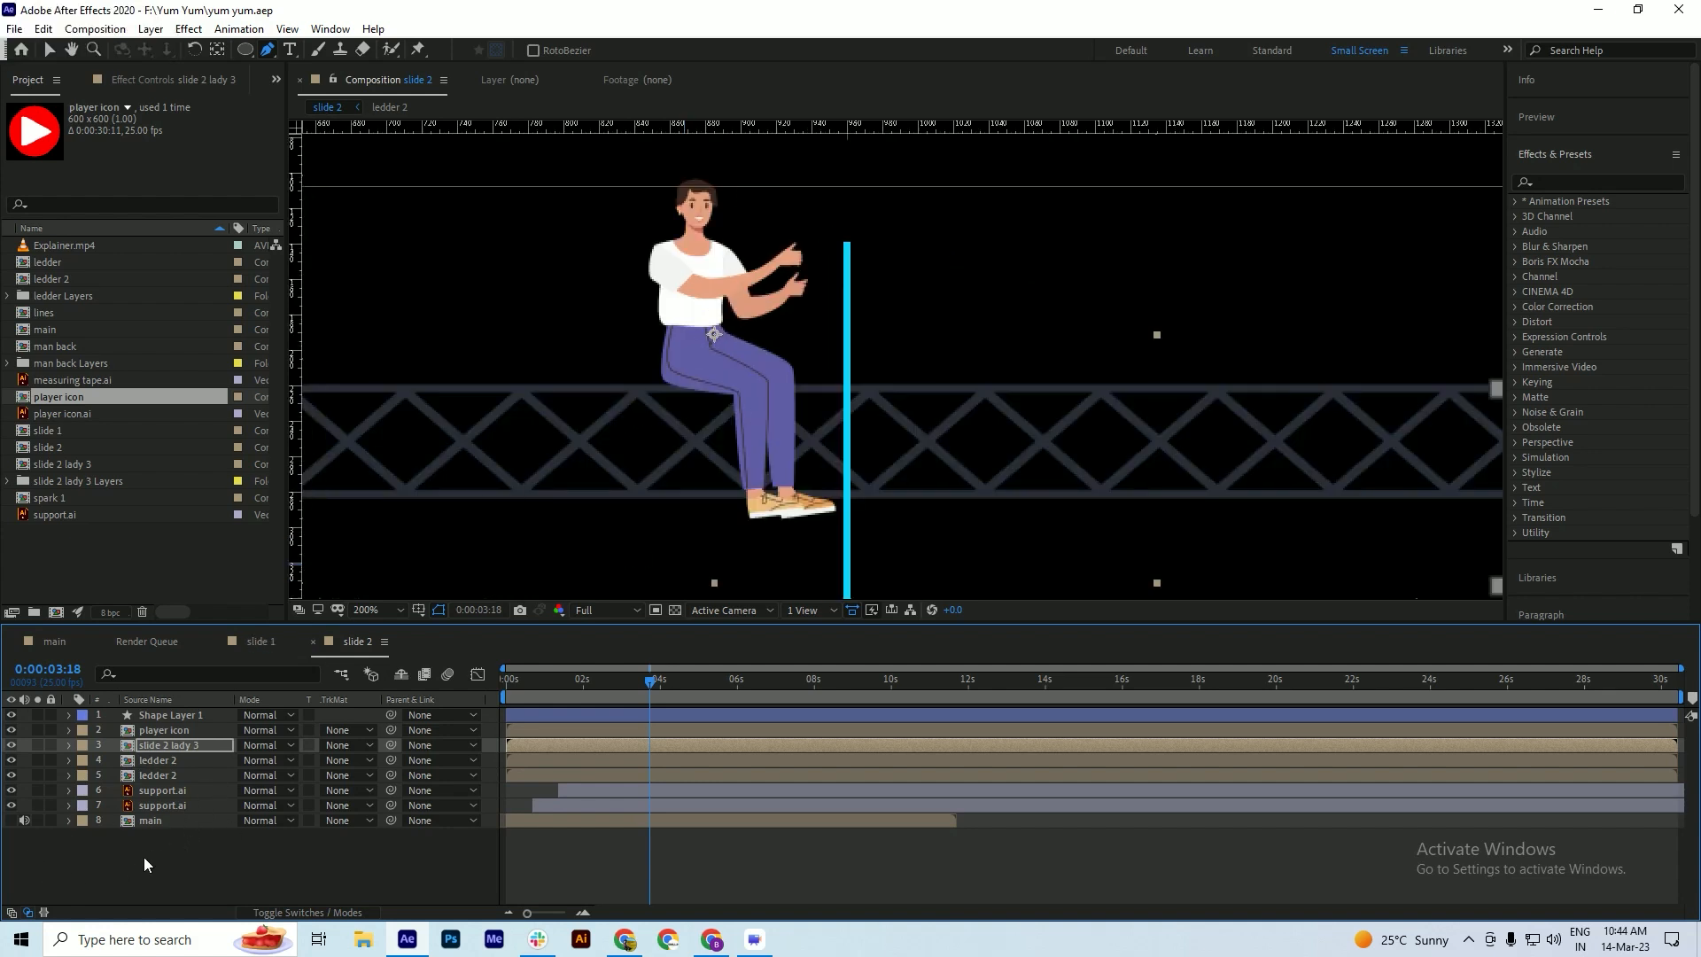
- Add a second empty shape layer to slide 2 and place it above all other layers
{"action": "right_click", "coordinate": [146, 865]}
{"action": "mouse_move", "coordinate": [183, 661]}
{"action": "left_click", "coordinate": [428, 788]}
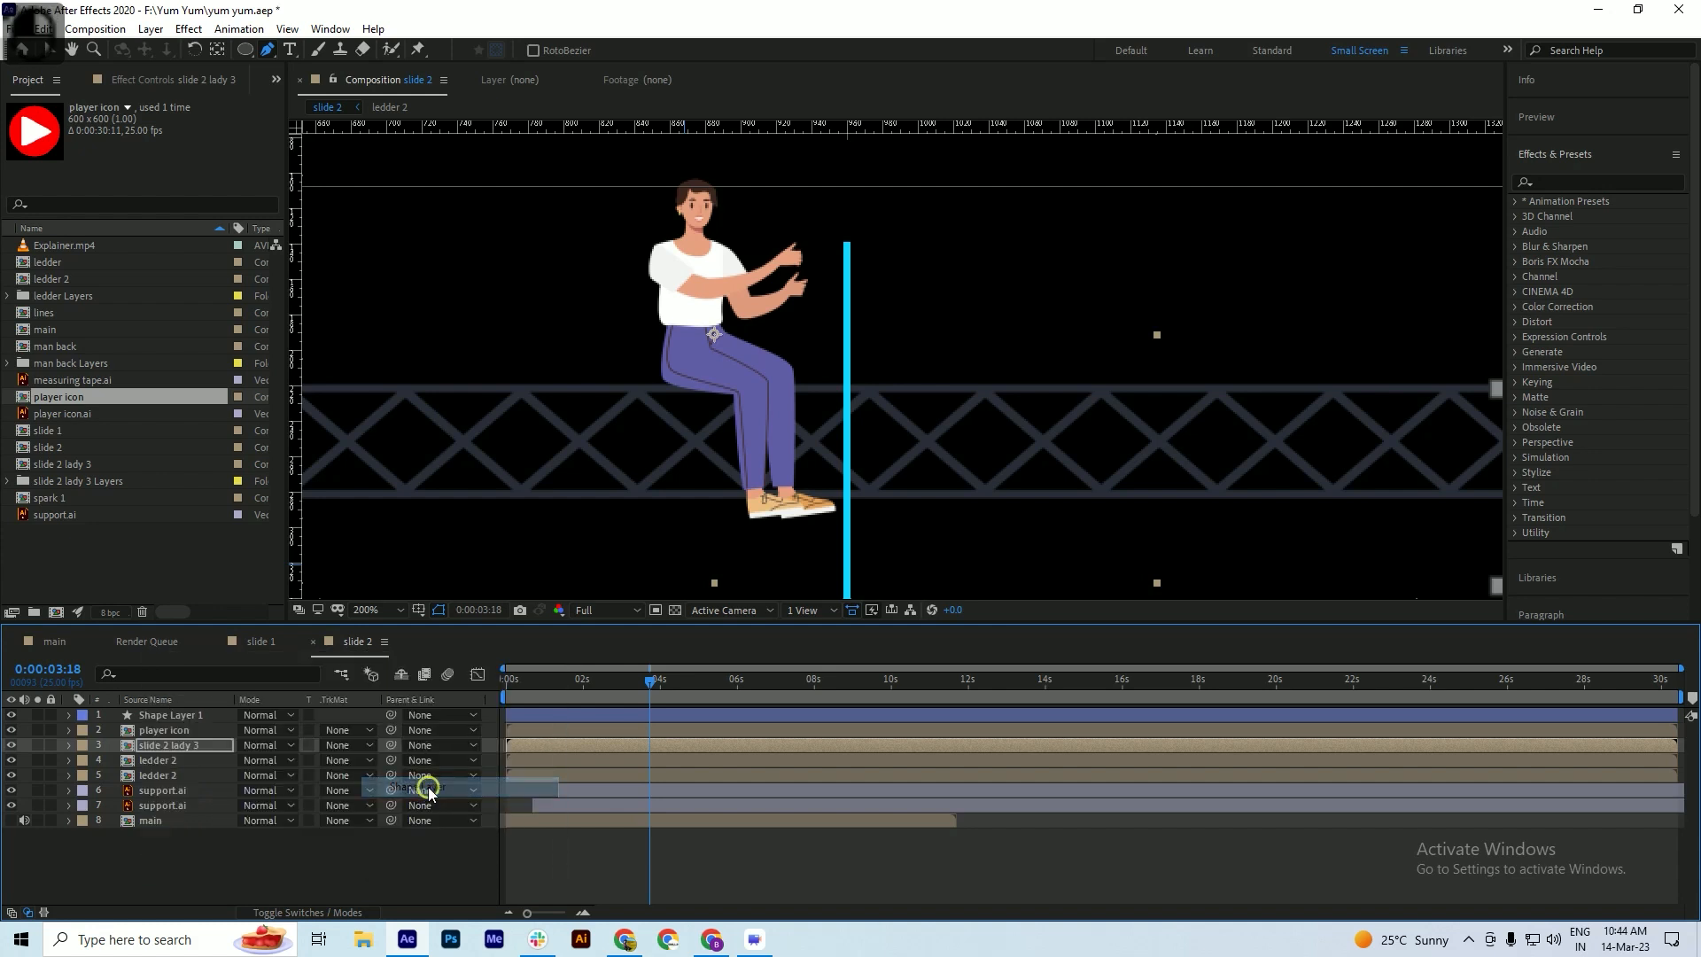
{"action": "left_click_drag", "start_coordinate": [164, 746], "coordinate": [162, 709]}
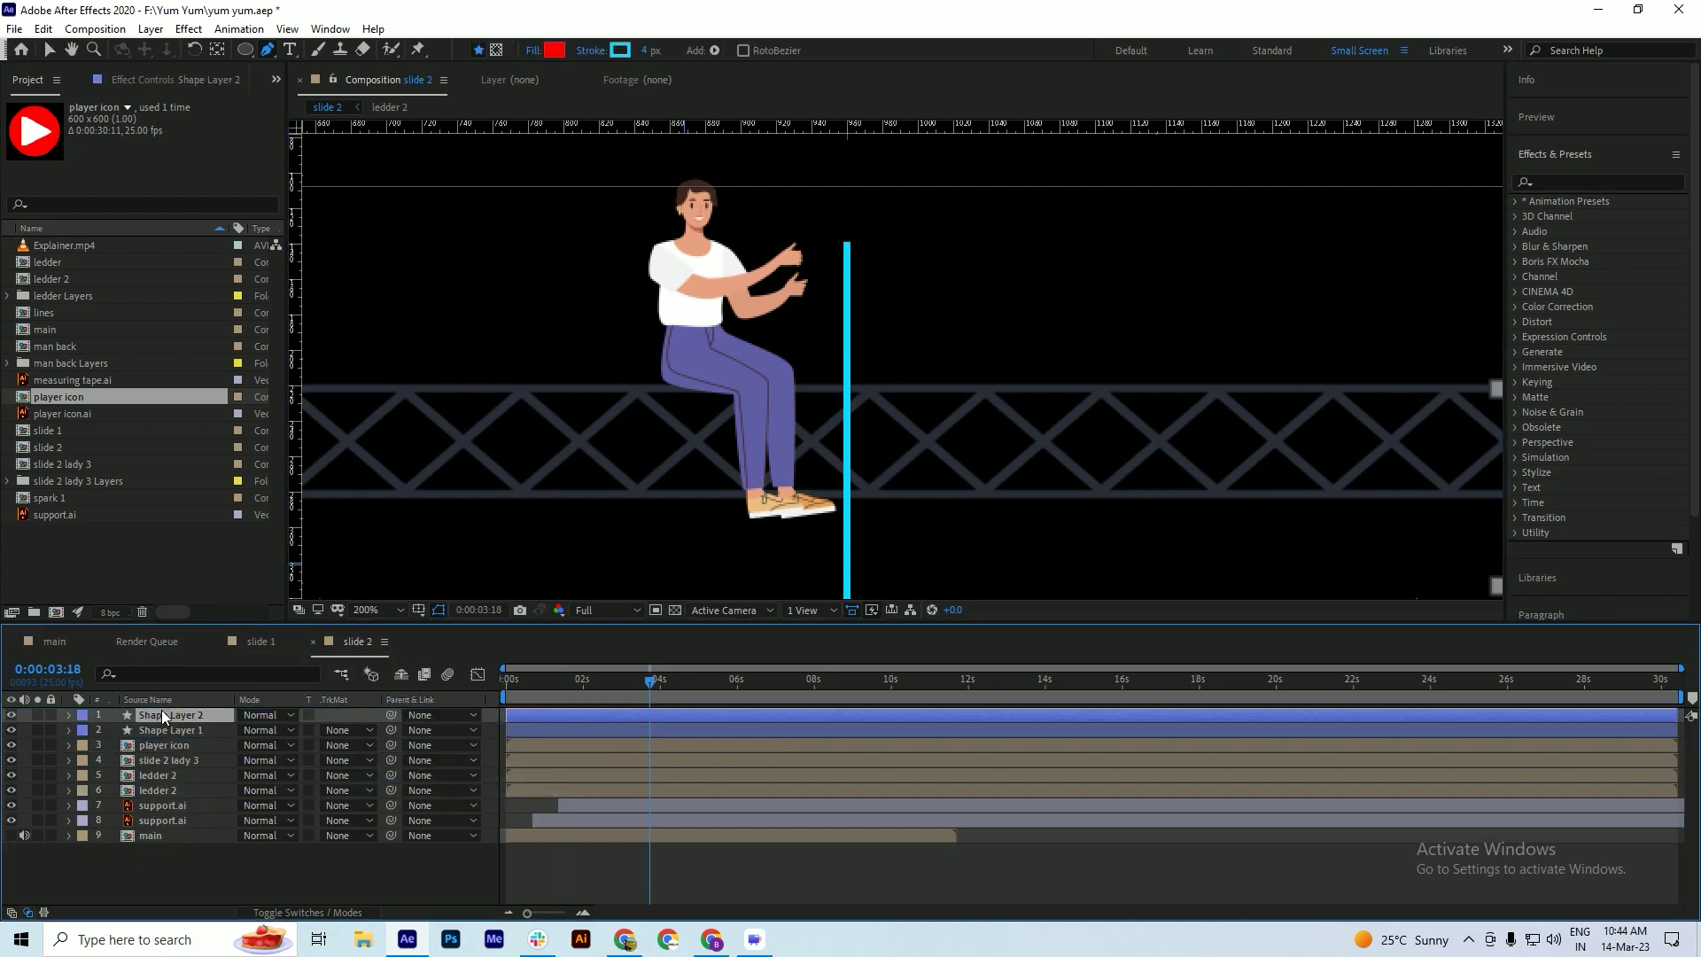
- Draw a small circle in Shape Layer 2 at the upper end of the blue line, and save the project
{"action": "left_click", "coordinate": [245, 49]}
{"action": "mouse_move", "coordinate": [810, 226]}
{"action": "left_mouse_down"}
{"action": "mouse_move", "coordinate": [852, 267]}
{"action": "mouse_move", "coordinate": [835, 263]}
{"action": "left_mouse_up"}
{"action": "key", "text": "ctrl+s"}
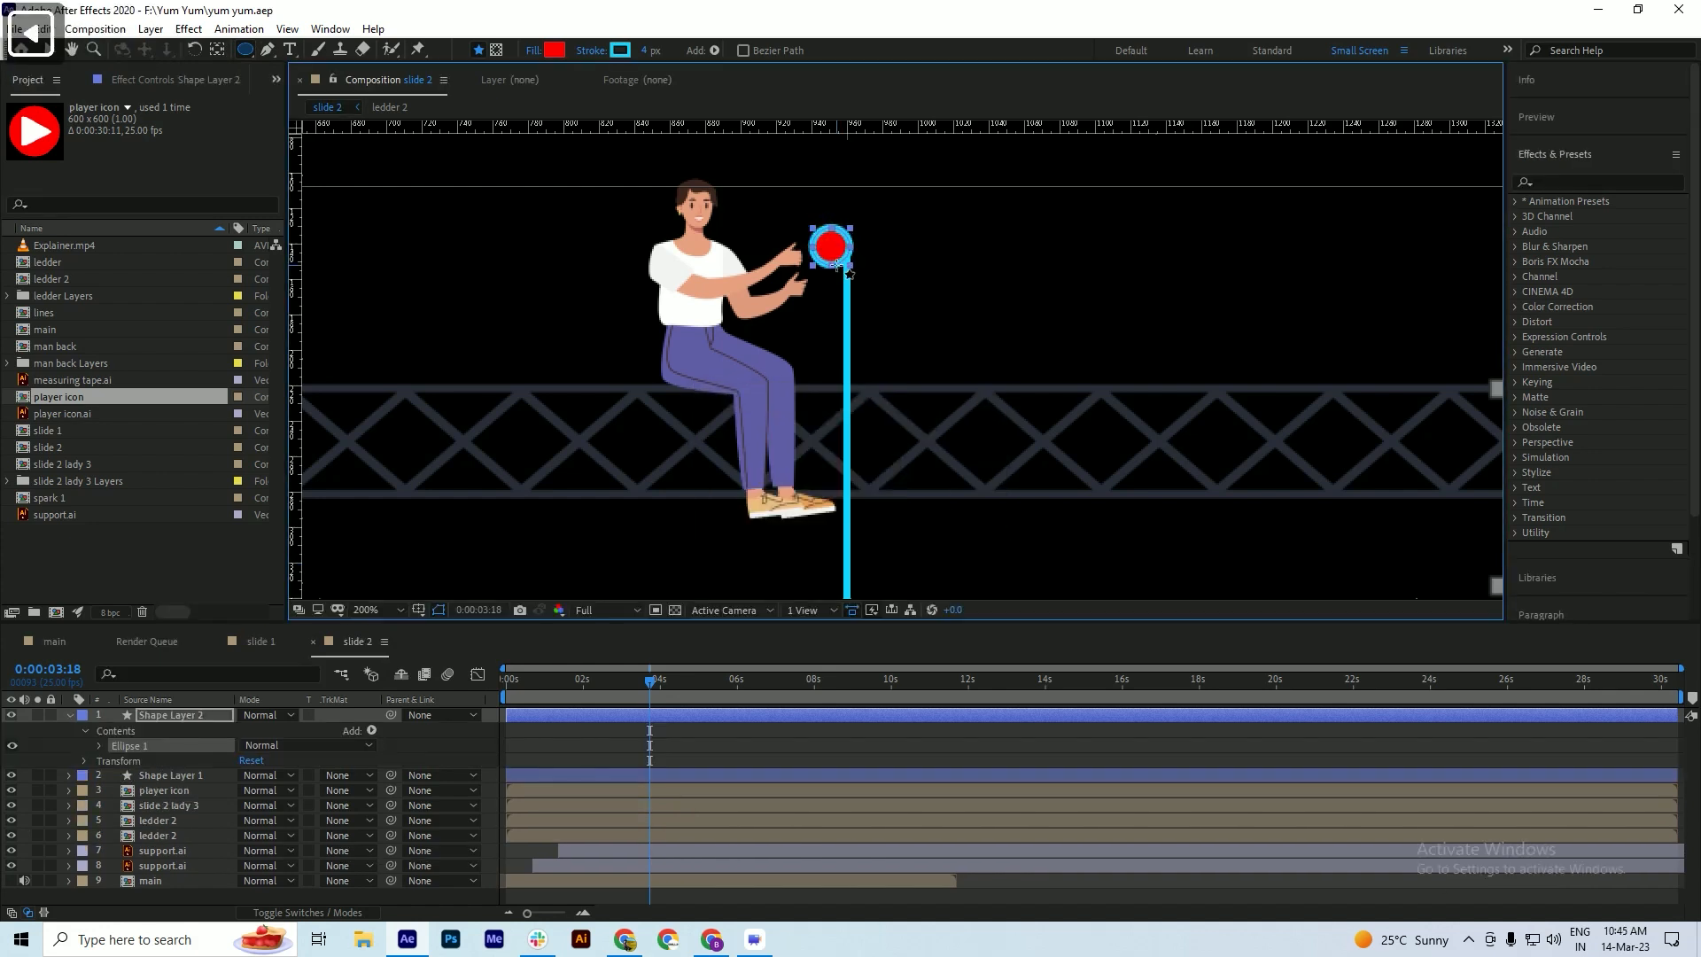
- Nudge the circle slightly left so its outer edge lines up with the vertical blue line, and save the project
{"action": "key", "text": "shift+Left"}
{"action": "key", "text": "Right"}
{"action": "key", "text": "Right"}
{"action": "key", "text": "Right"}
{"action": "key", "text": "Right"}
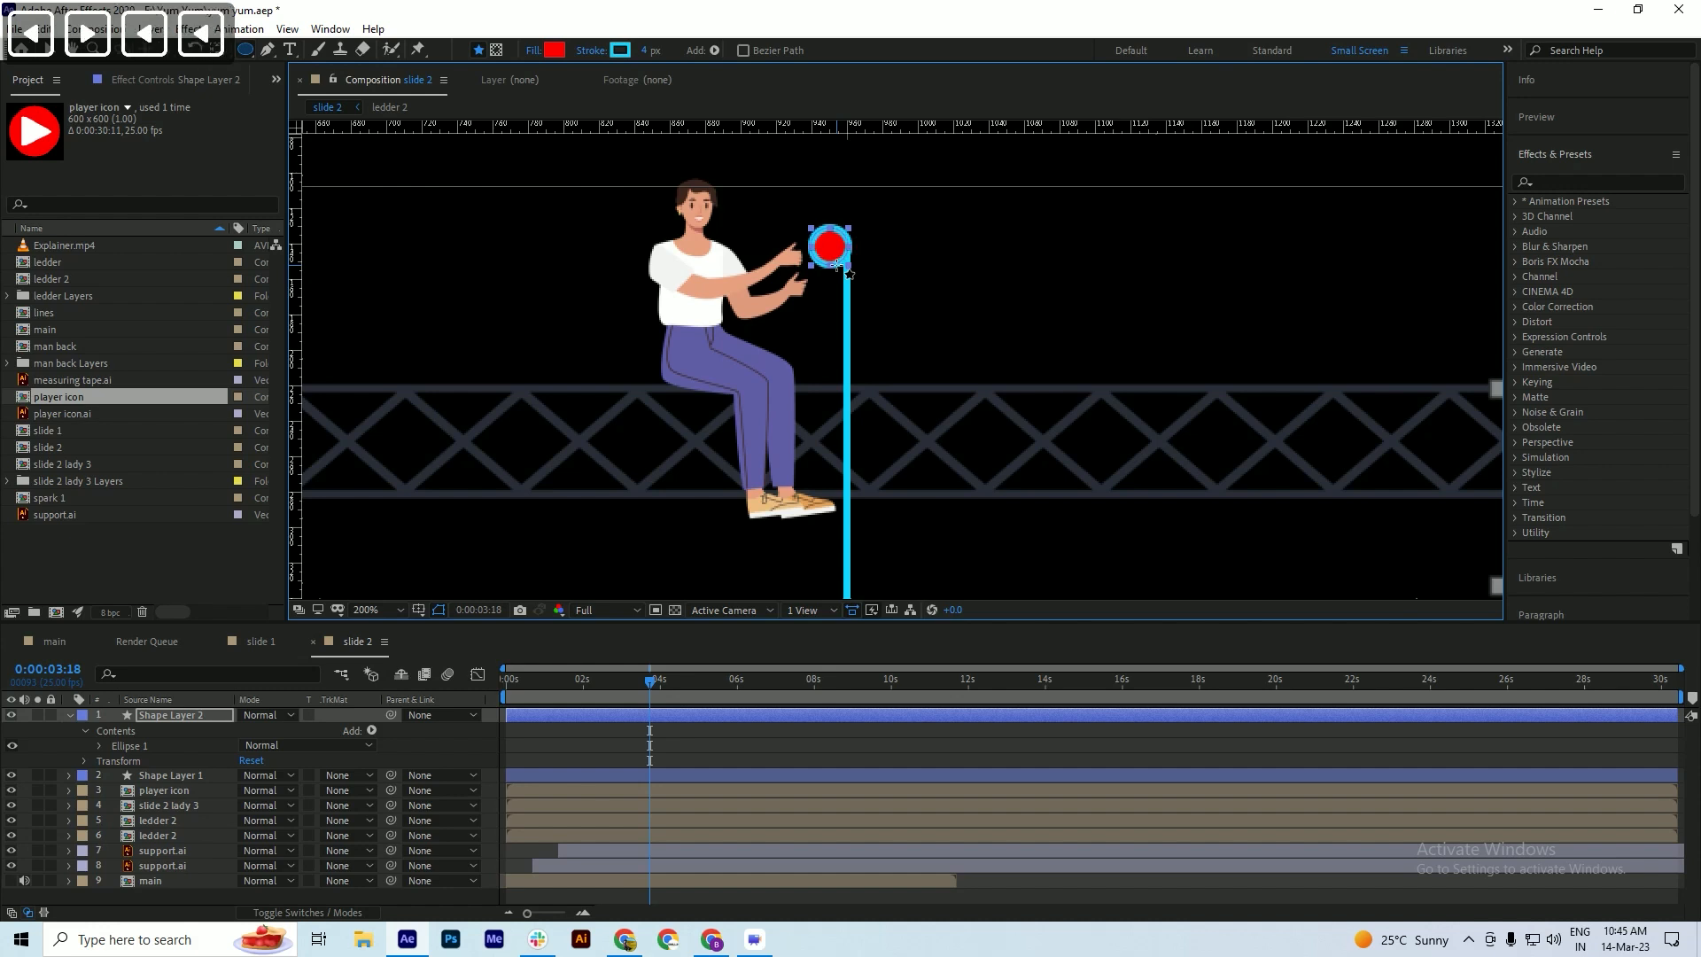
{"action": "key", "text": "Left"}
{"action": "key", "text": "Left"}
{"action": "key", "text": "Right"}
{"action": "key", "text": "Right"}
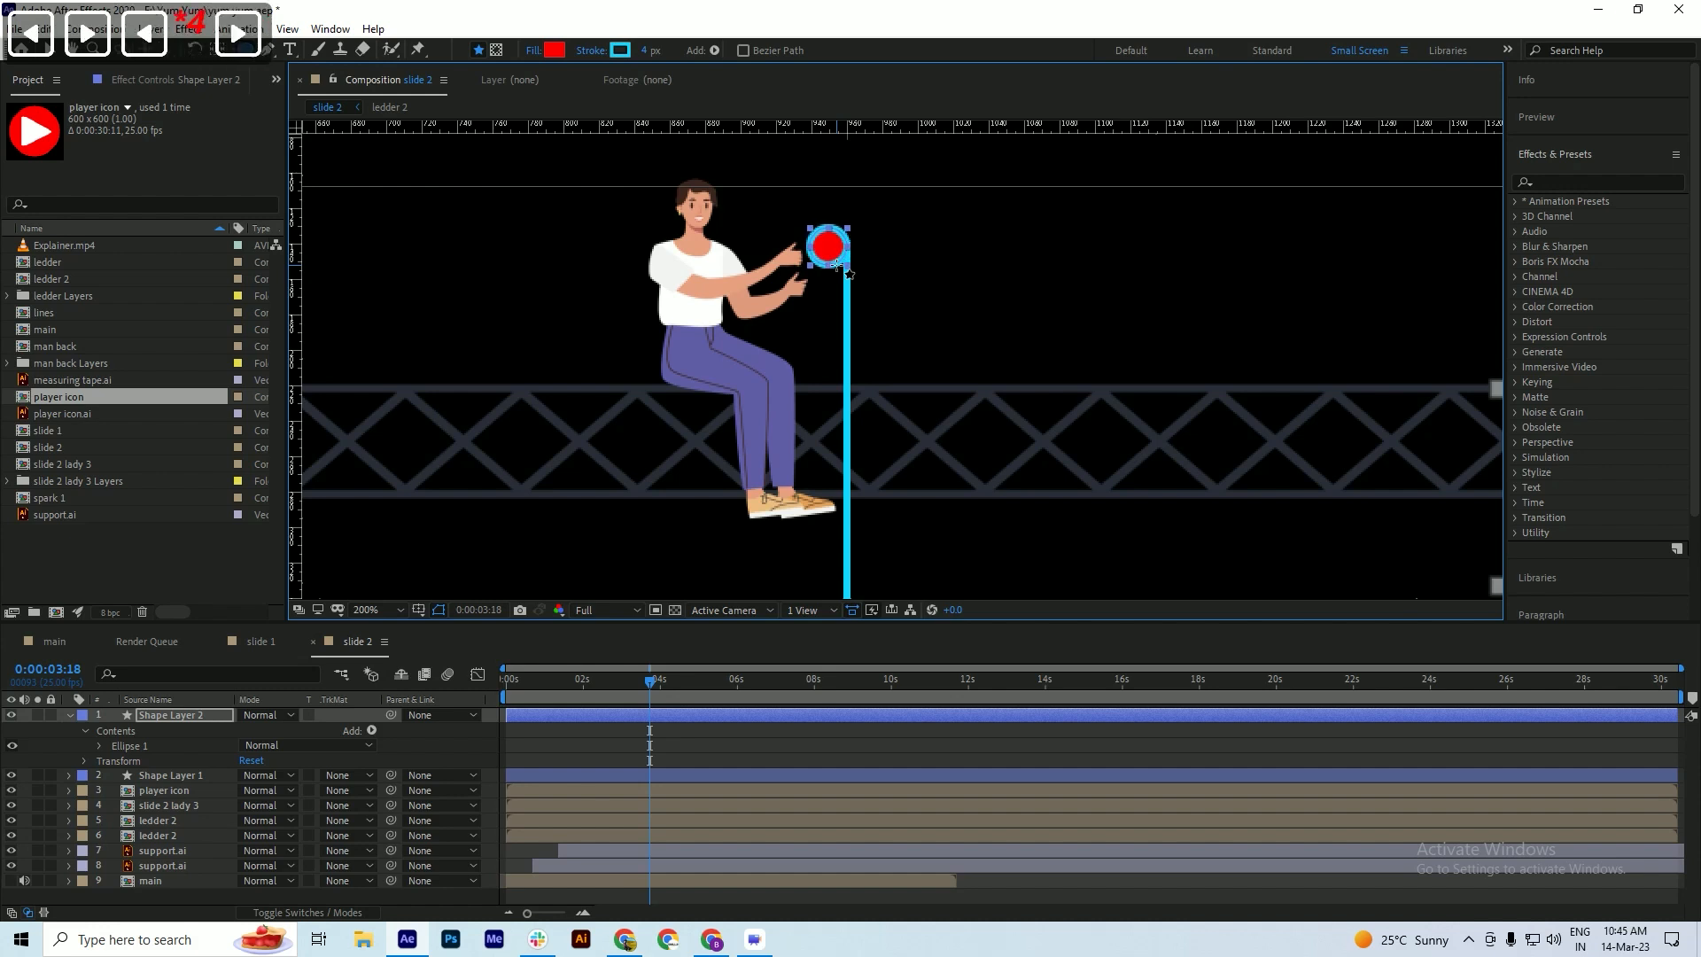
{"action": "key", "text": "ctrl+s"}
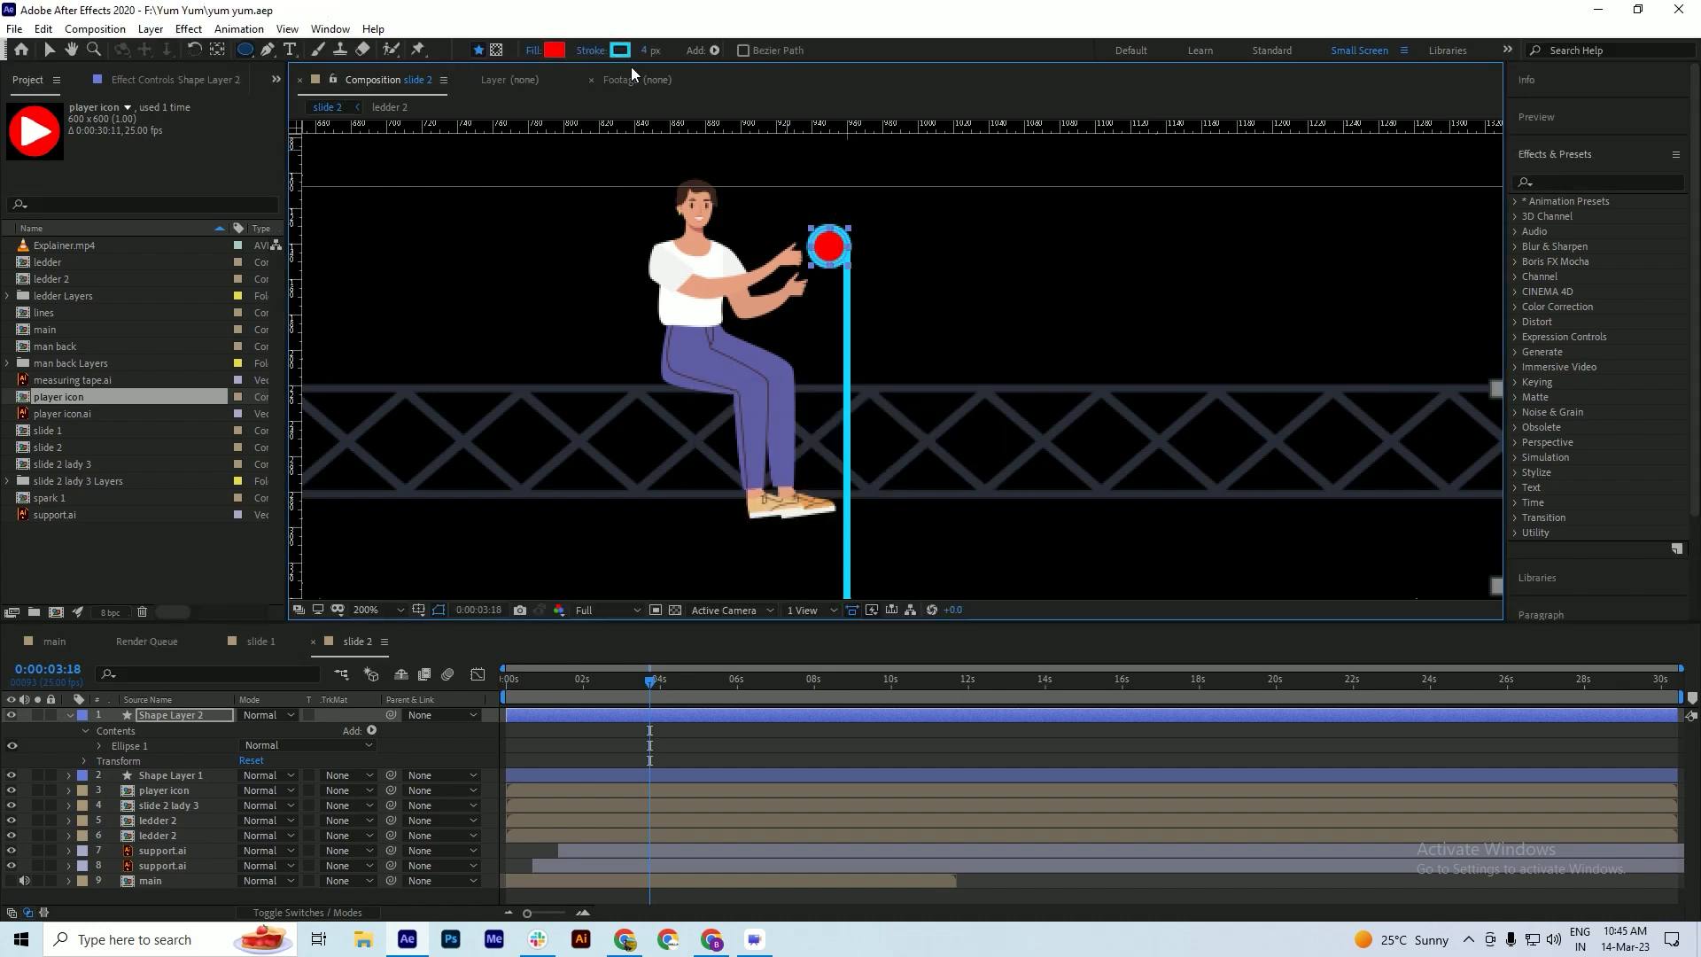
- Change the circle's fill colour to grey 777777 and save the project
{"action": "left_click", "coordinate": [555, 50]}
{"action": "left_click", "coordinate": [1196, 426]}
{"action": "left_click_drag", "start_coordinate": [1196, 427], "coordinate": [1162, 458]}
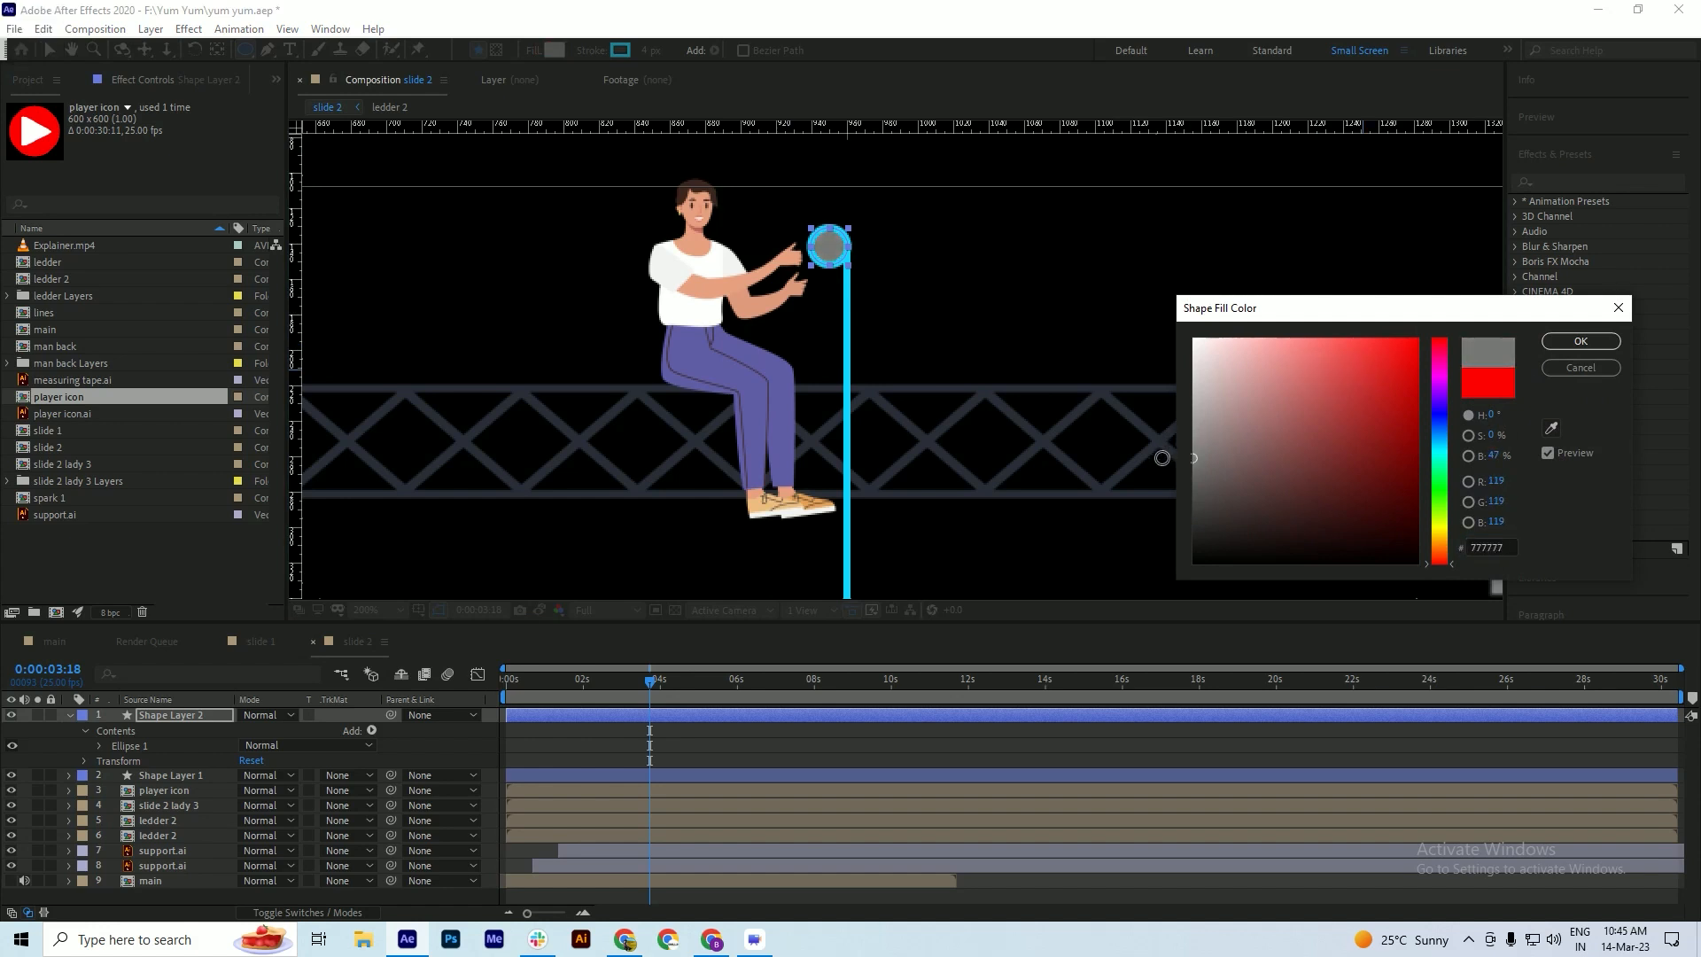
{"action": "left_click", "coordinate": [1581, 341]}
{"action": "key", "text": "ctrl+s"}
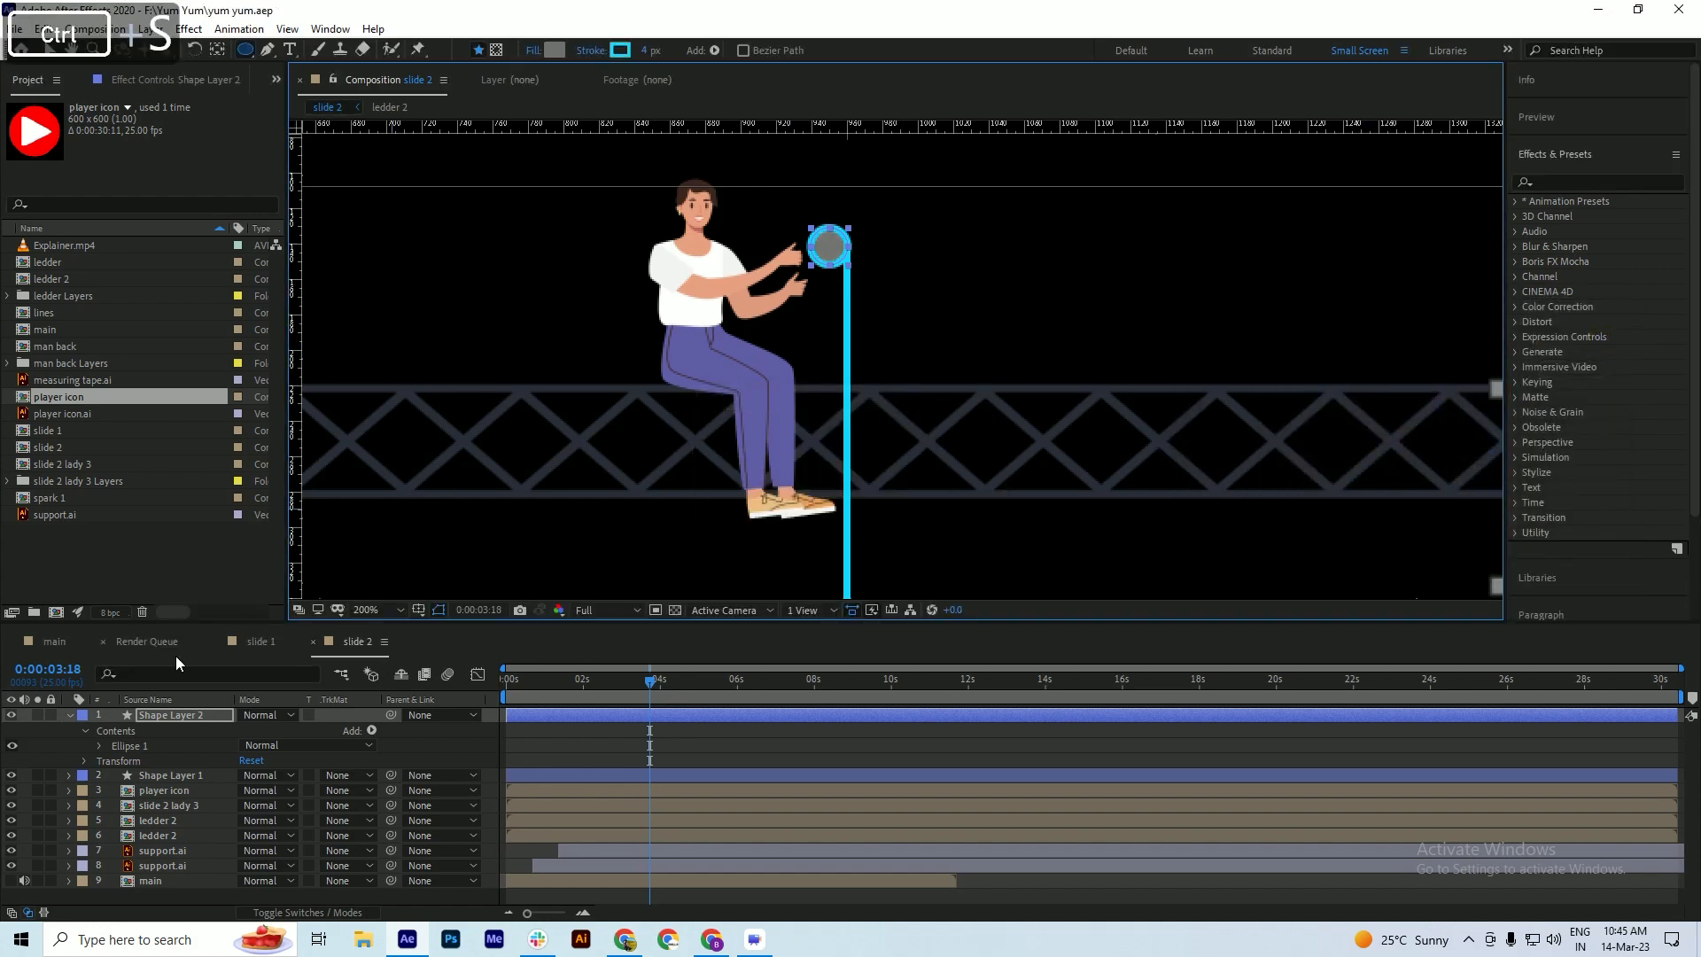
- Draw a short vertical support line in Shape Layer 2 from the circle's lower edge down to the truss's upper rail
{"action": "left_click", "coordinate": [70, 715]}
{"action": "left_click", "coordinate": [174, 728]}
{"action": "left_click", "coordinate": [167, 715]}
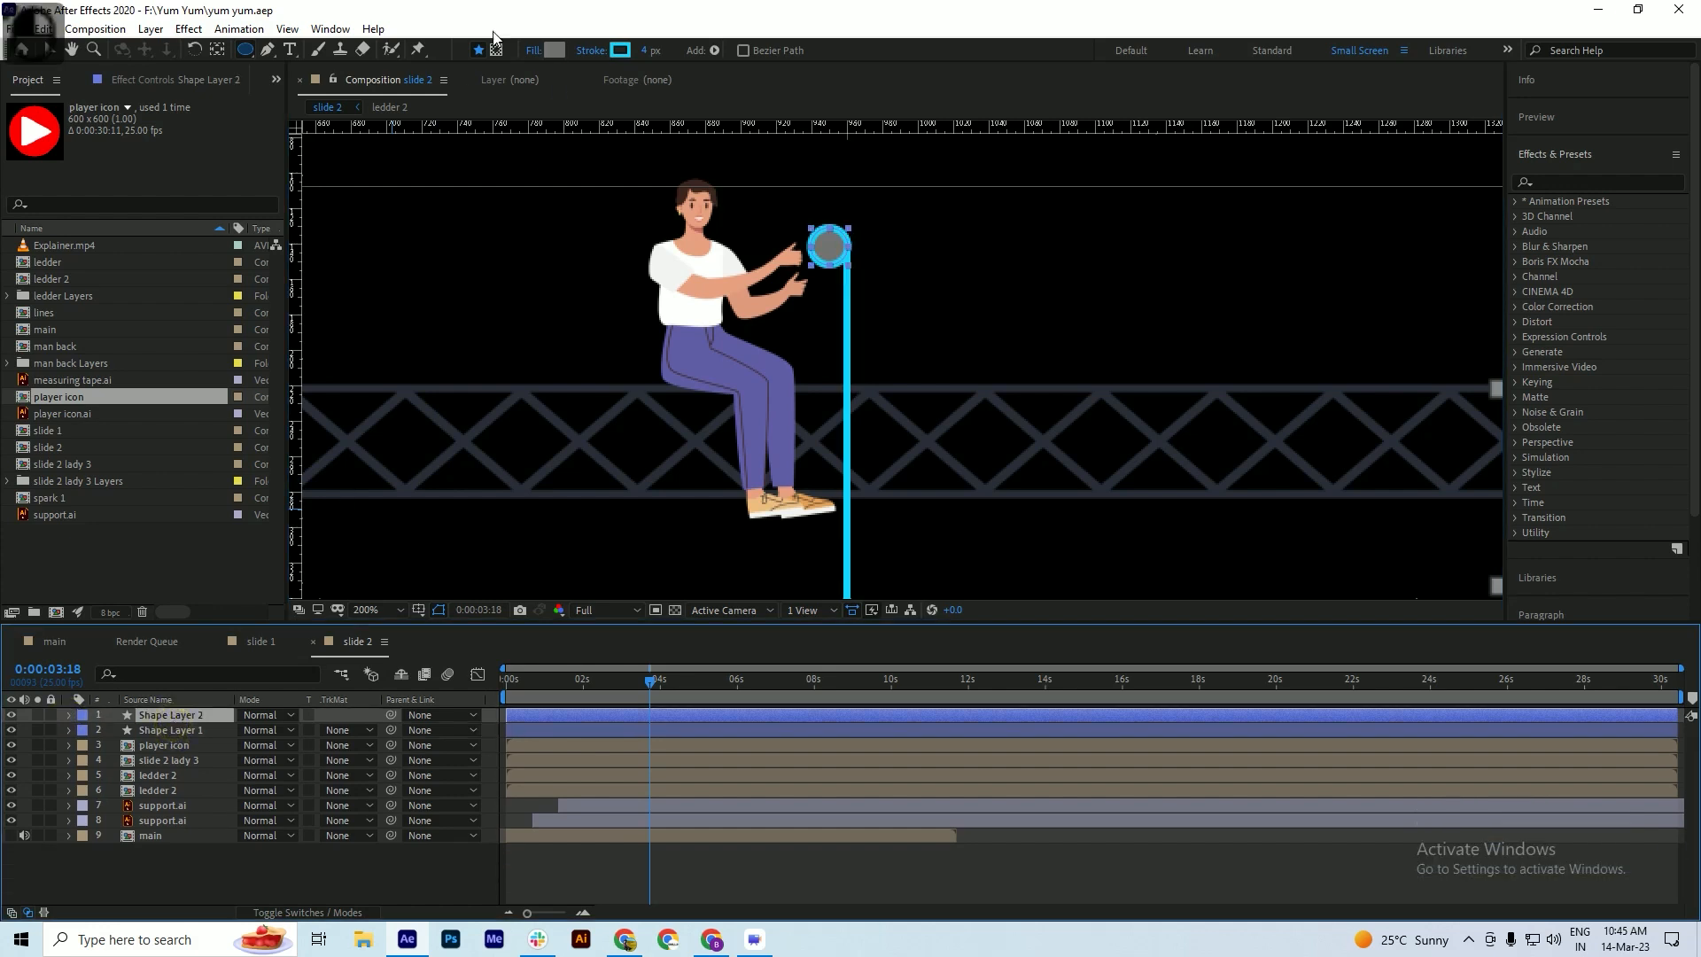
{"action": "left_click", "coordinate": [267, 51]}
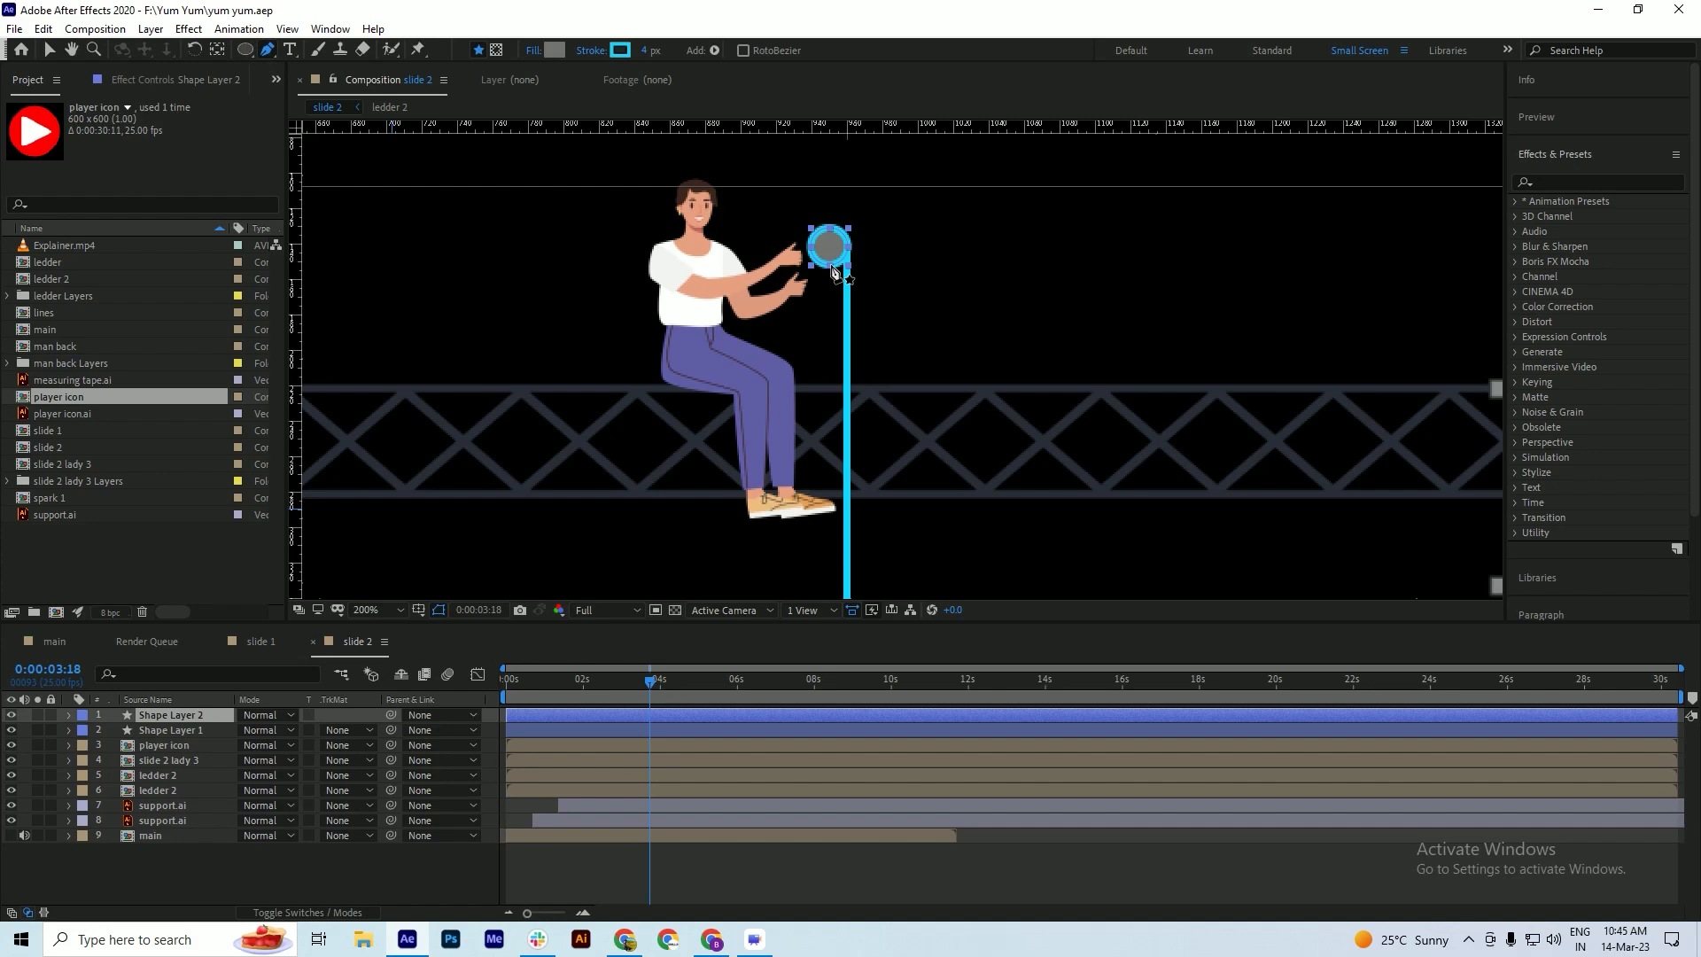
{"action": "left_click", "coordinate": [830, 265], "text": "shift"}
{"action": "left_click", "coordinate": [830, 390], "text": "shift"}
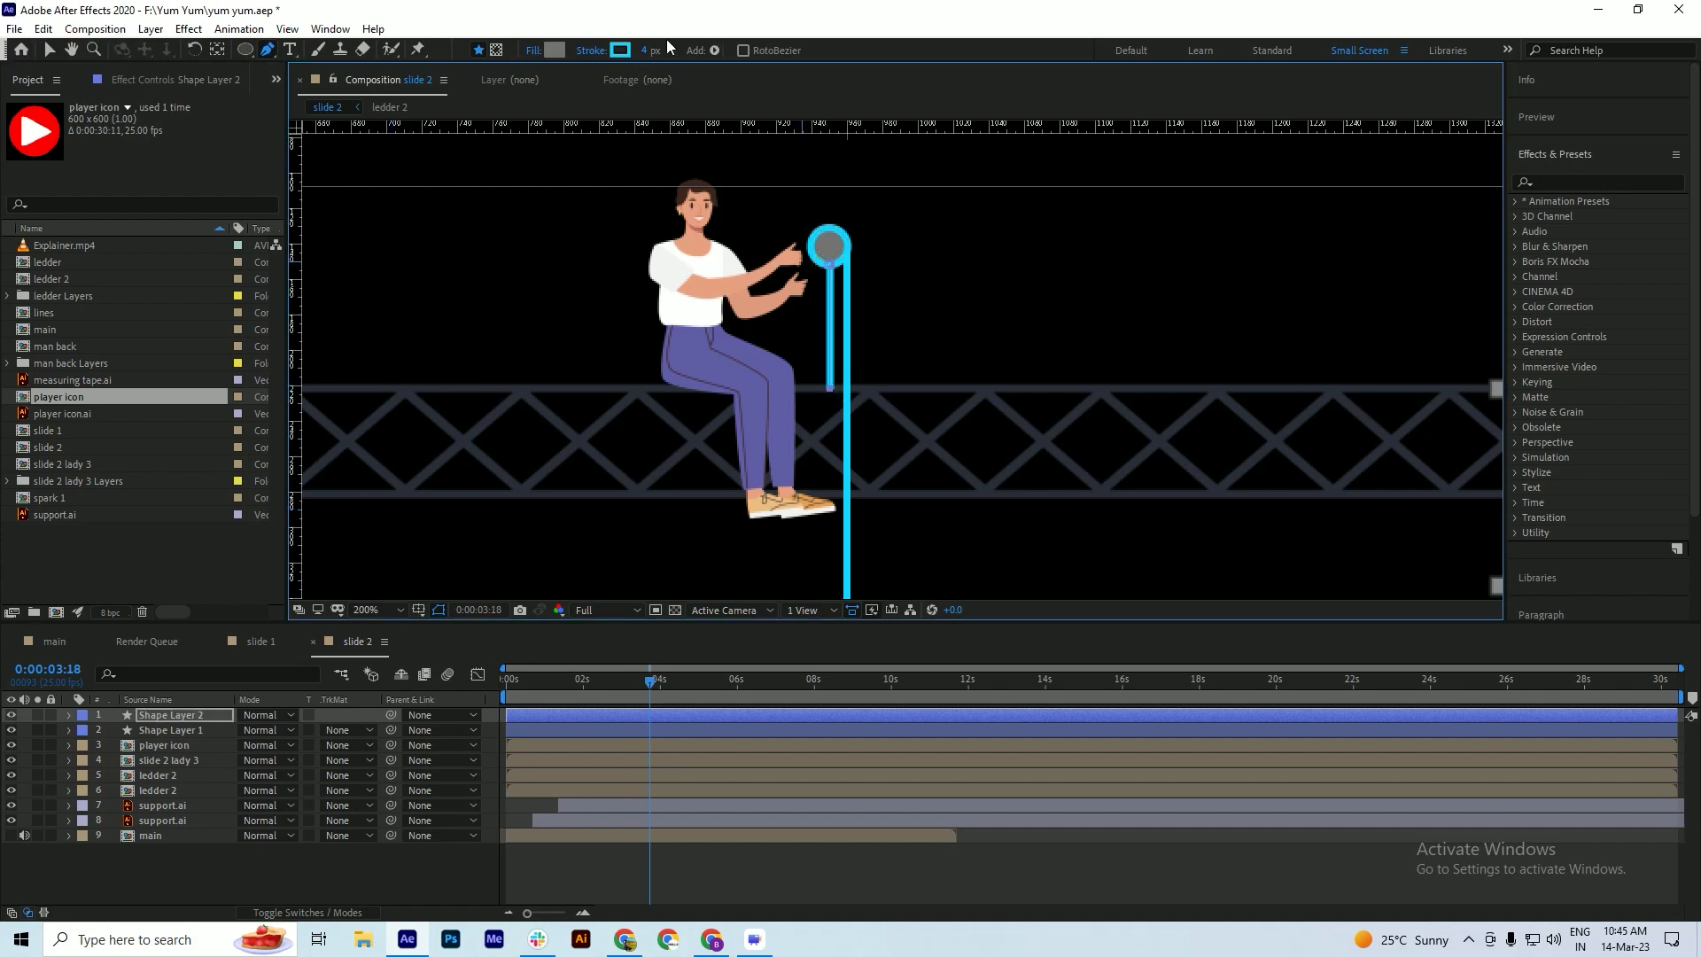
- Set the support line's stroke colour to the grey sampled from the circle's fill, and save the project
{"action": "left_click", "coordinate": [621, 49]}
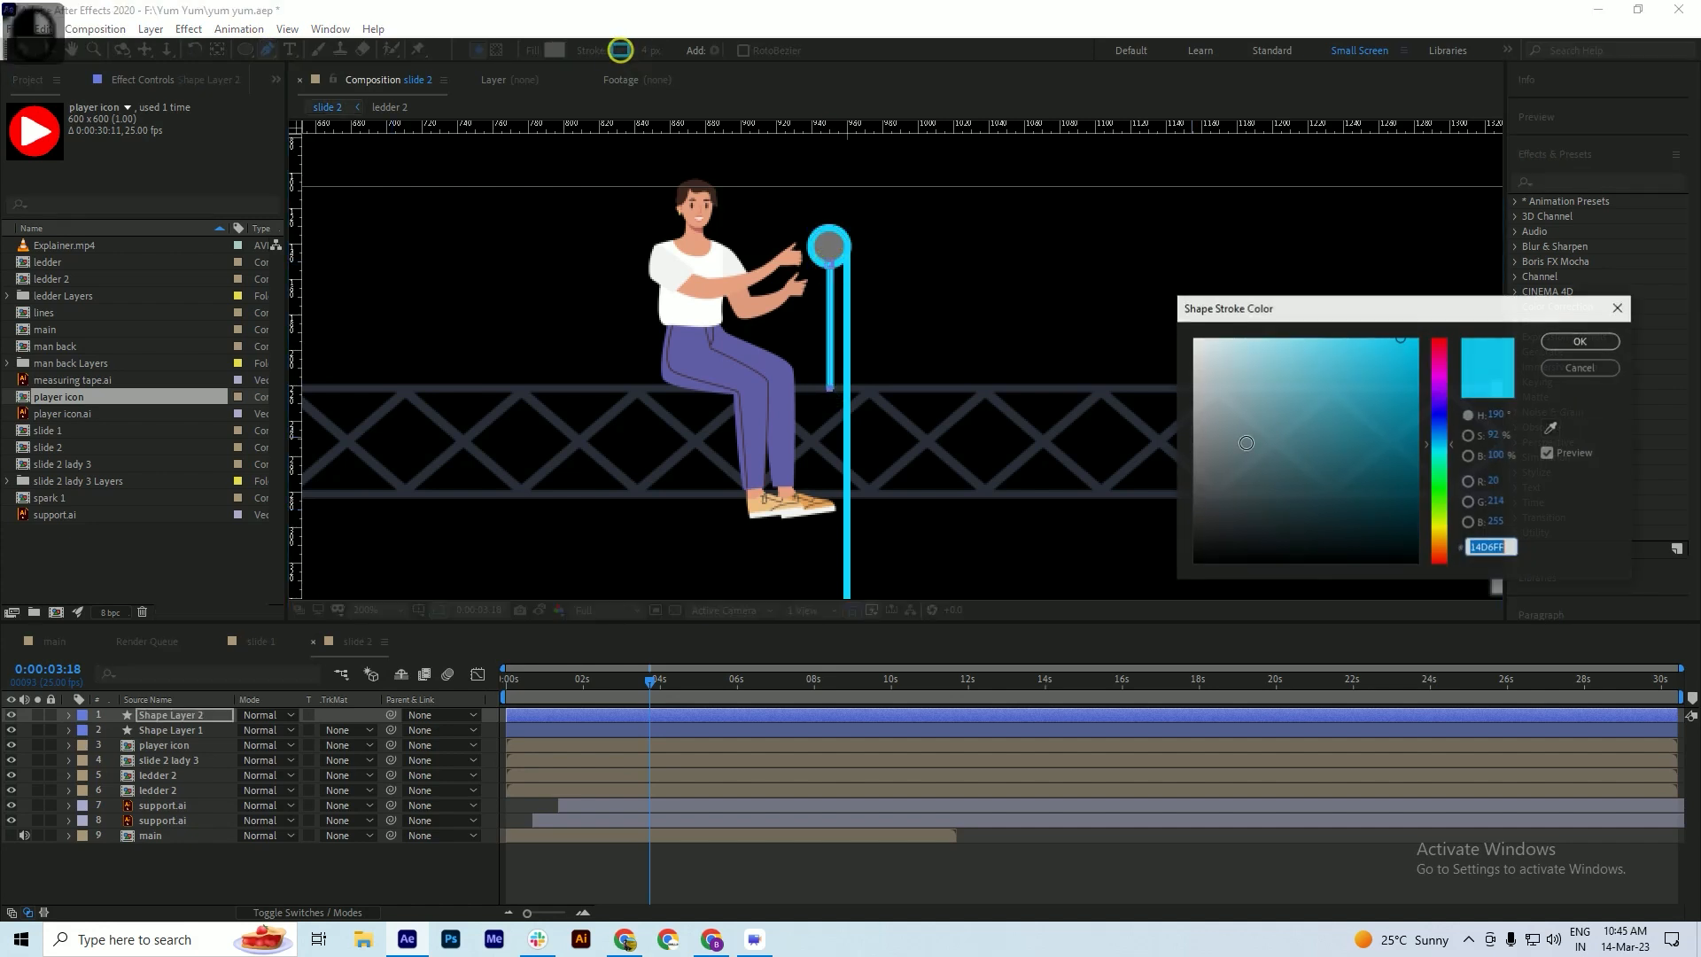
{"action": "left_click", "coordinate": [1491, 396]}
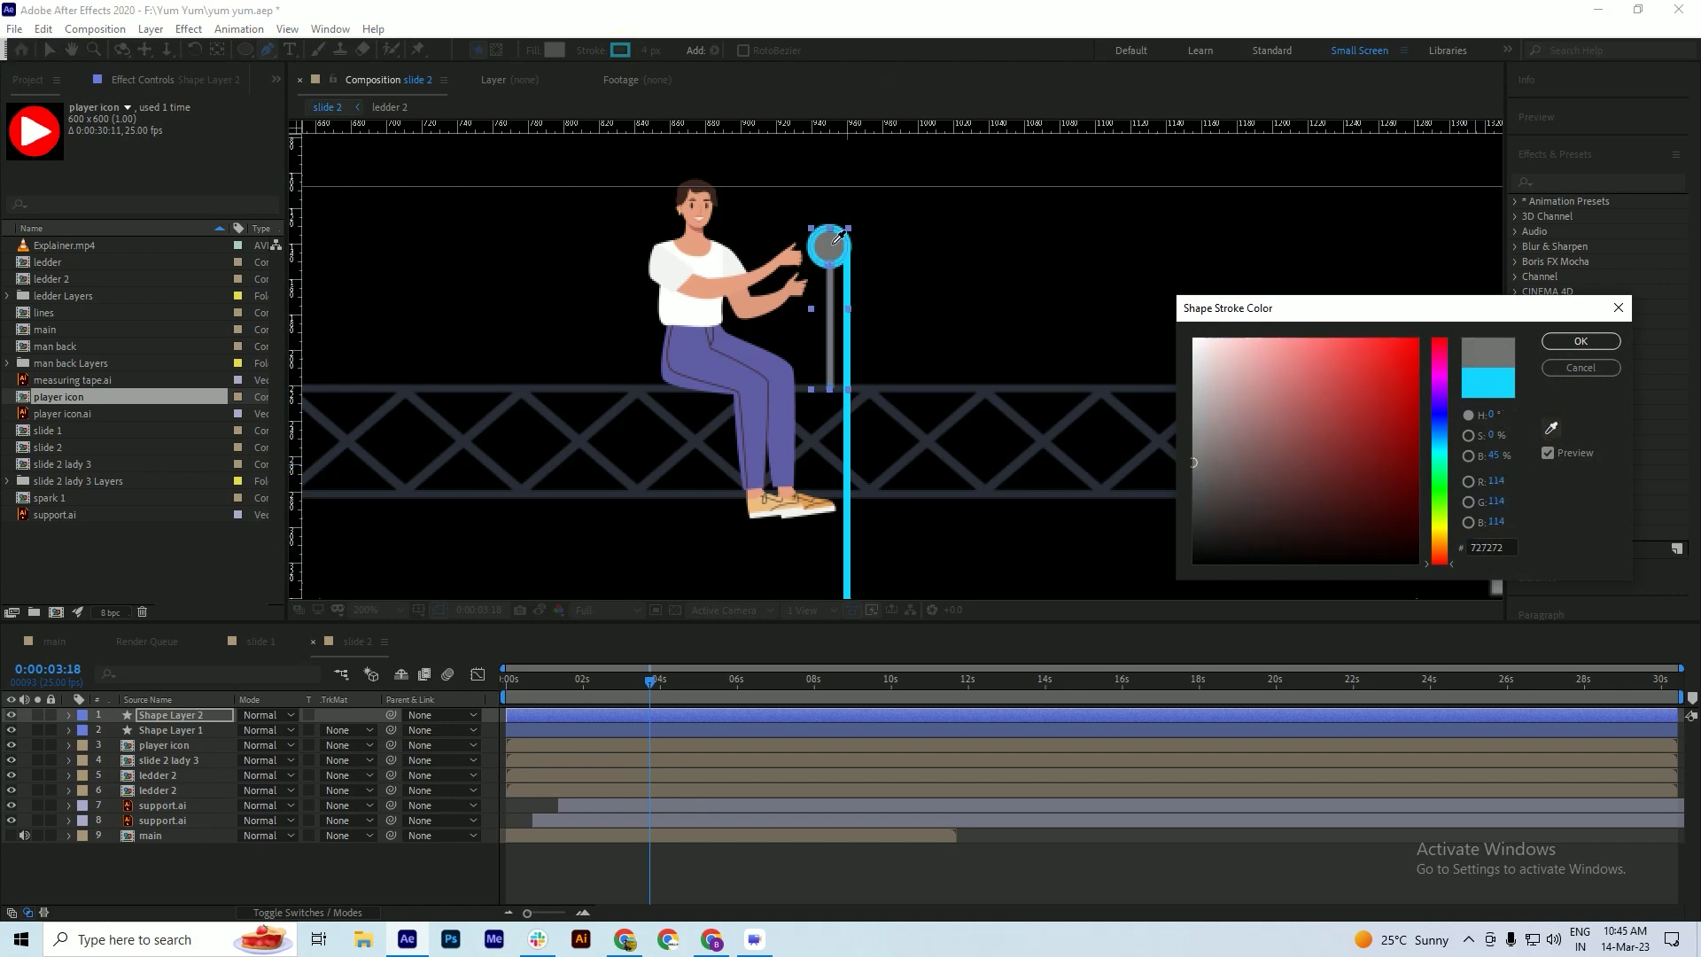
{"action": "left_click", "coordinate": [1582, 342]}
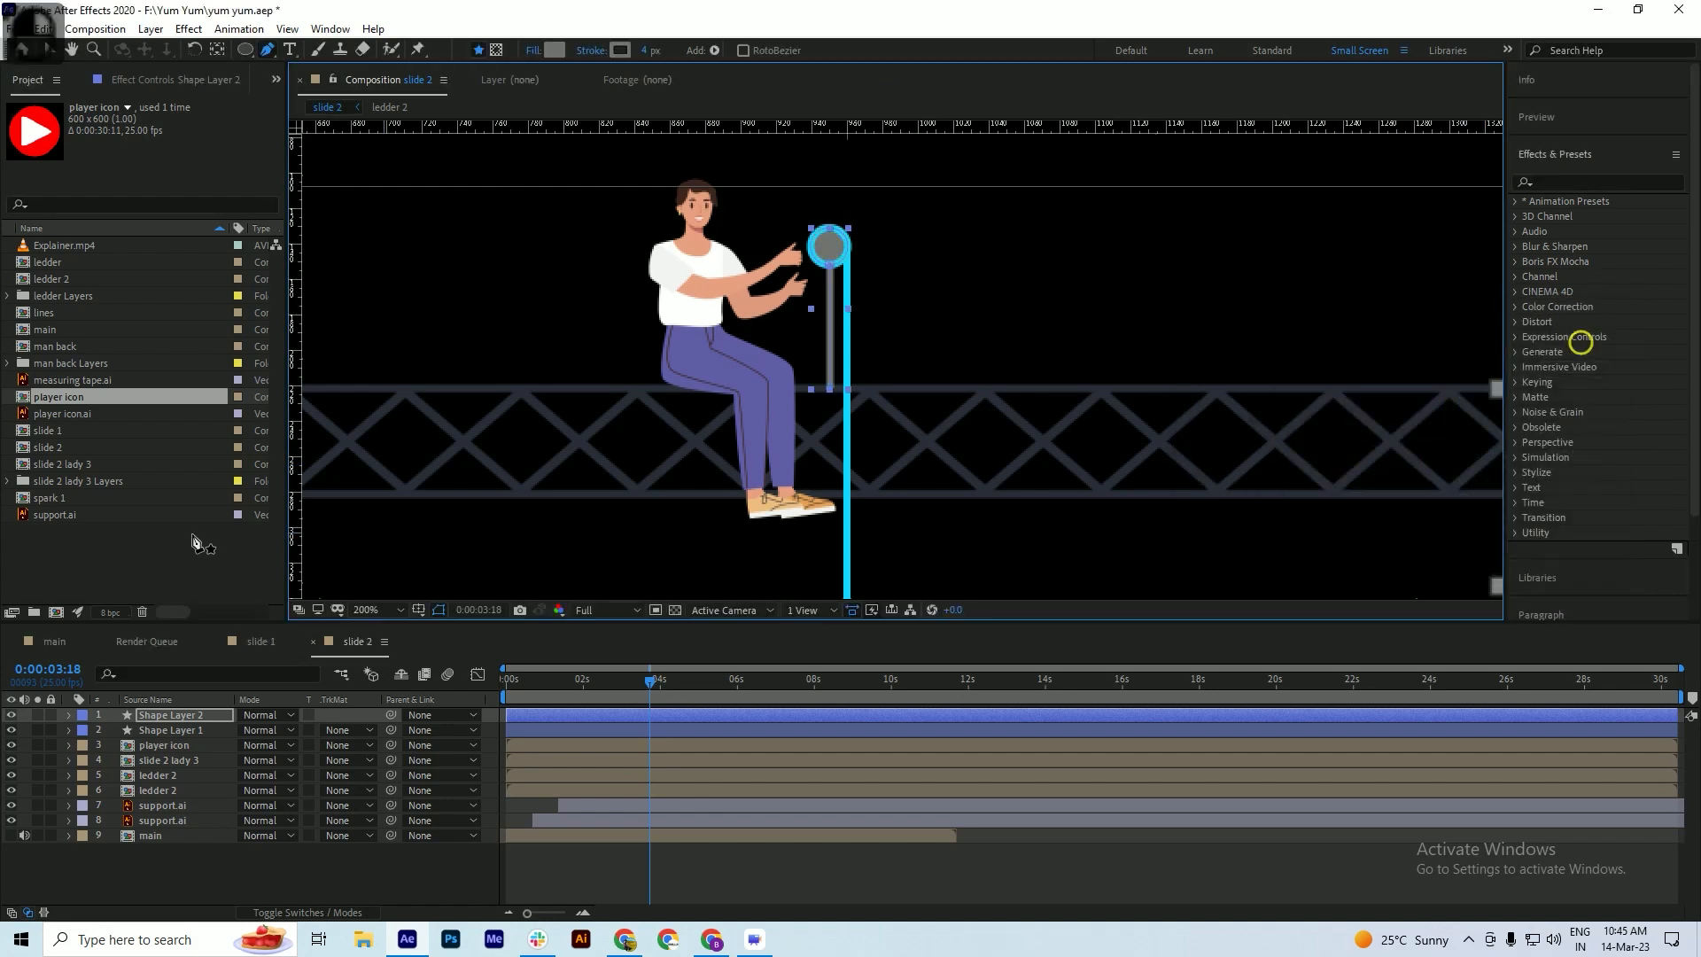
{"action": "left_click", "coordinate": [116, 883]}
{"action": "key", "text": "ctrl+s"}
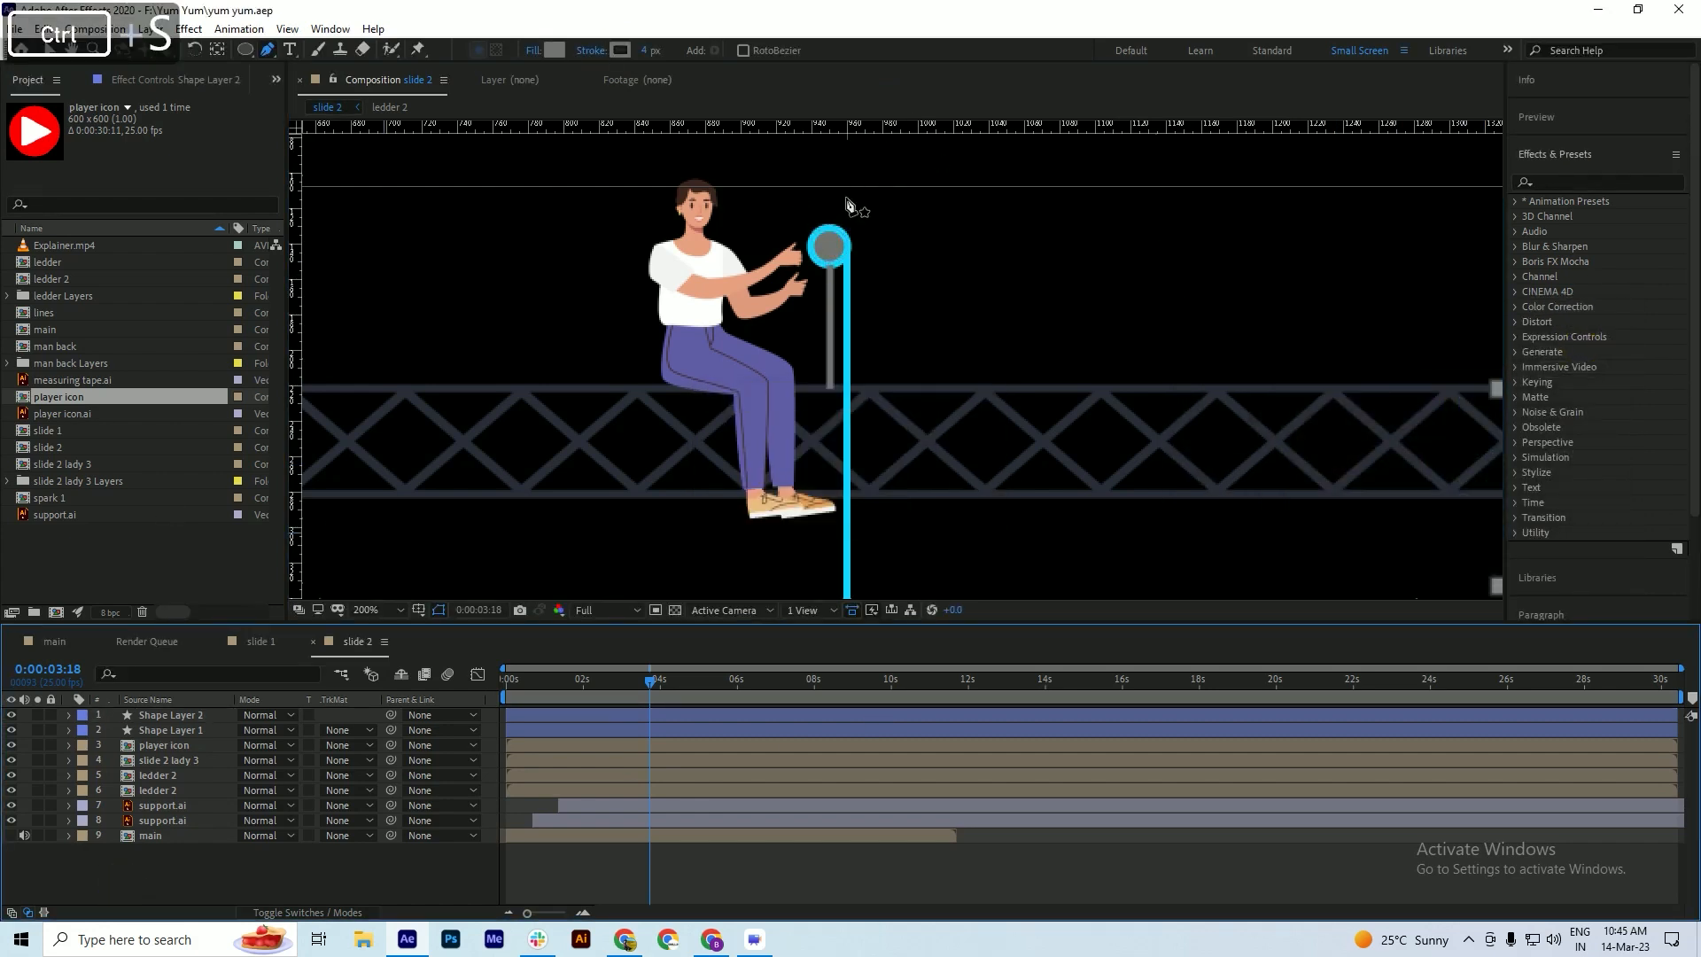
- Reorder Shape Layer 2's contents so Shape 1 sits below Ellipse 1, and save the project
{"action": "left_click", "coordinate": [172, 718]}
{"action": "left_click", "coordinate": [70, 715]}
{"action": "left_click", "coordinate": [131, 744]}
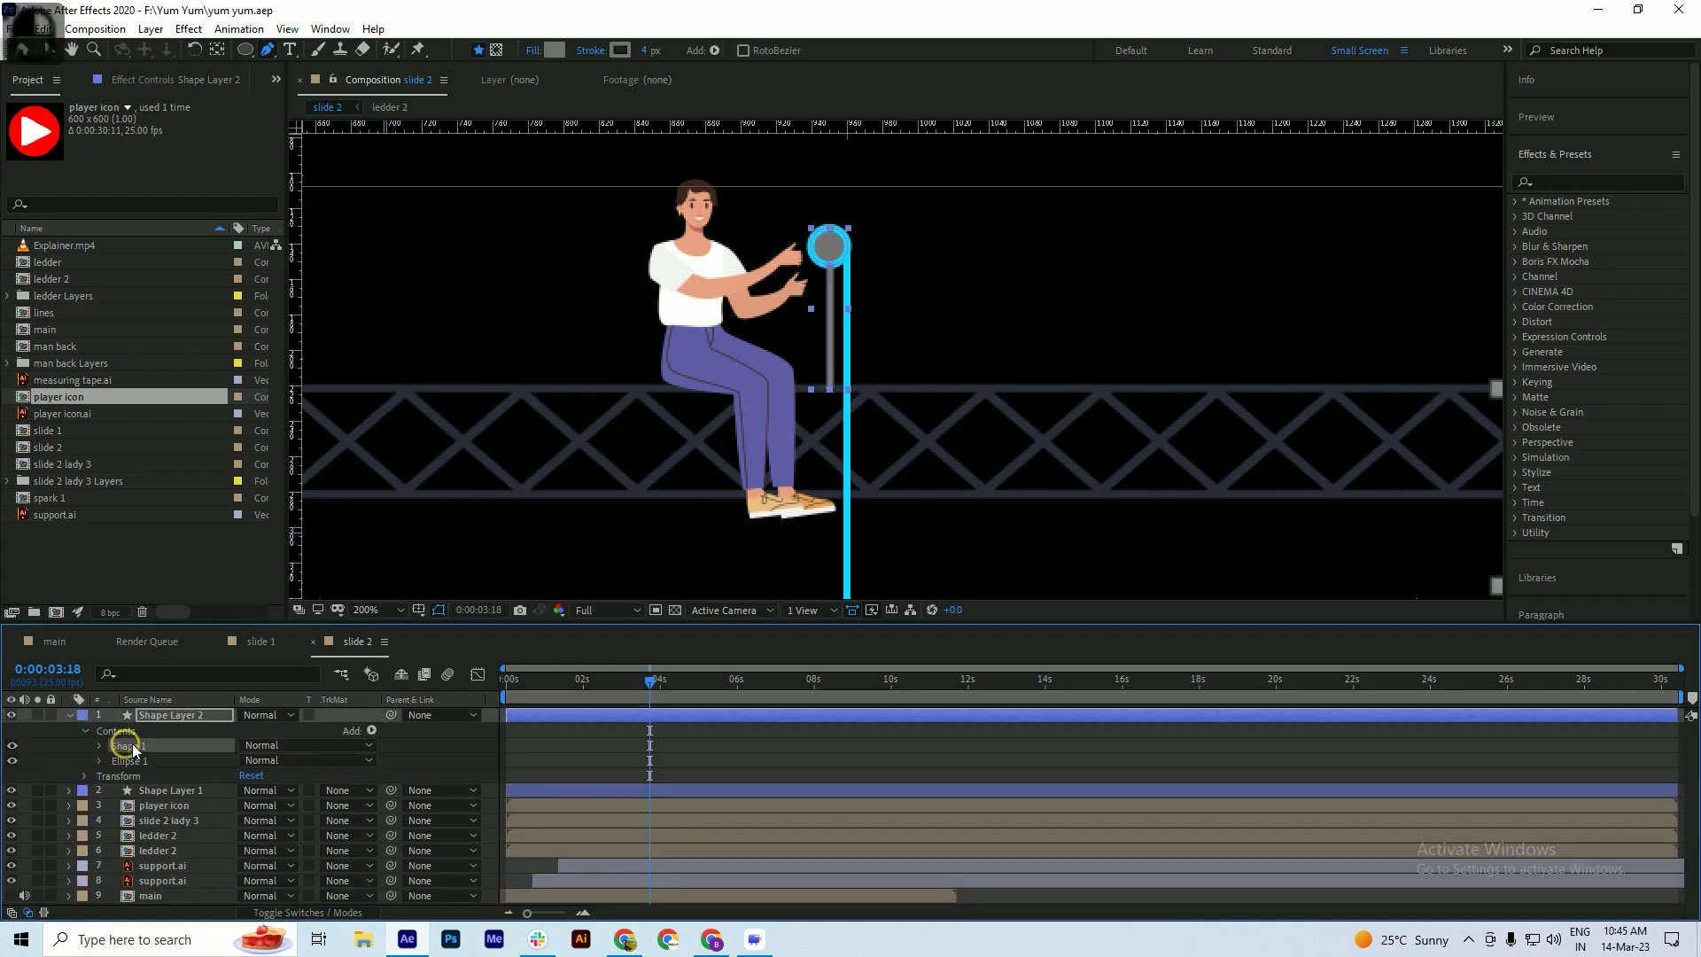
{"action": "left_click_drag", "start_coordinate": [133, 758], "coordinate": [131, 763]}
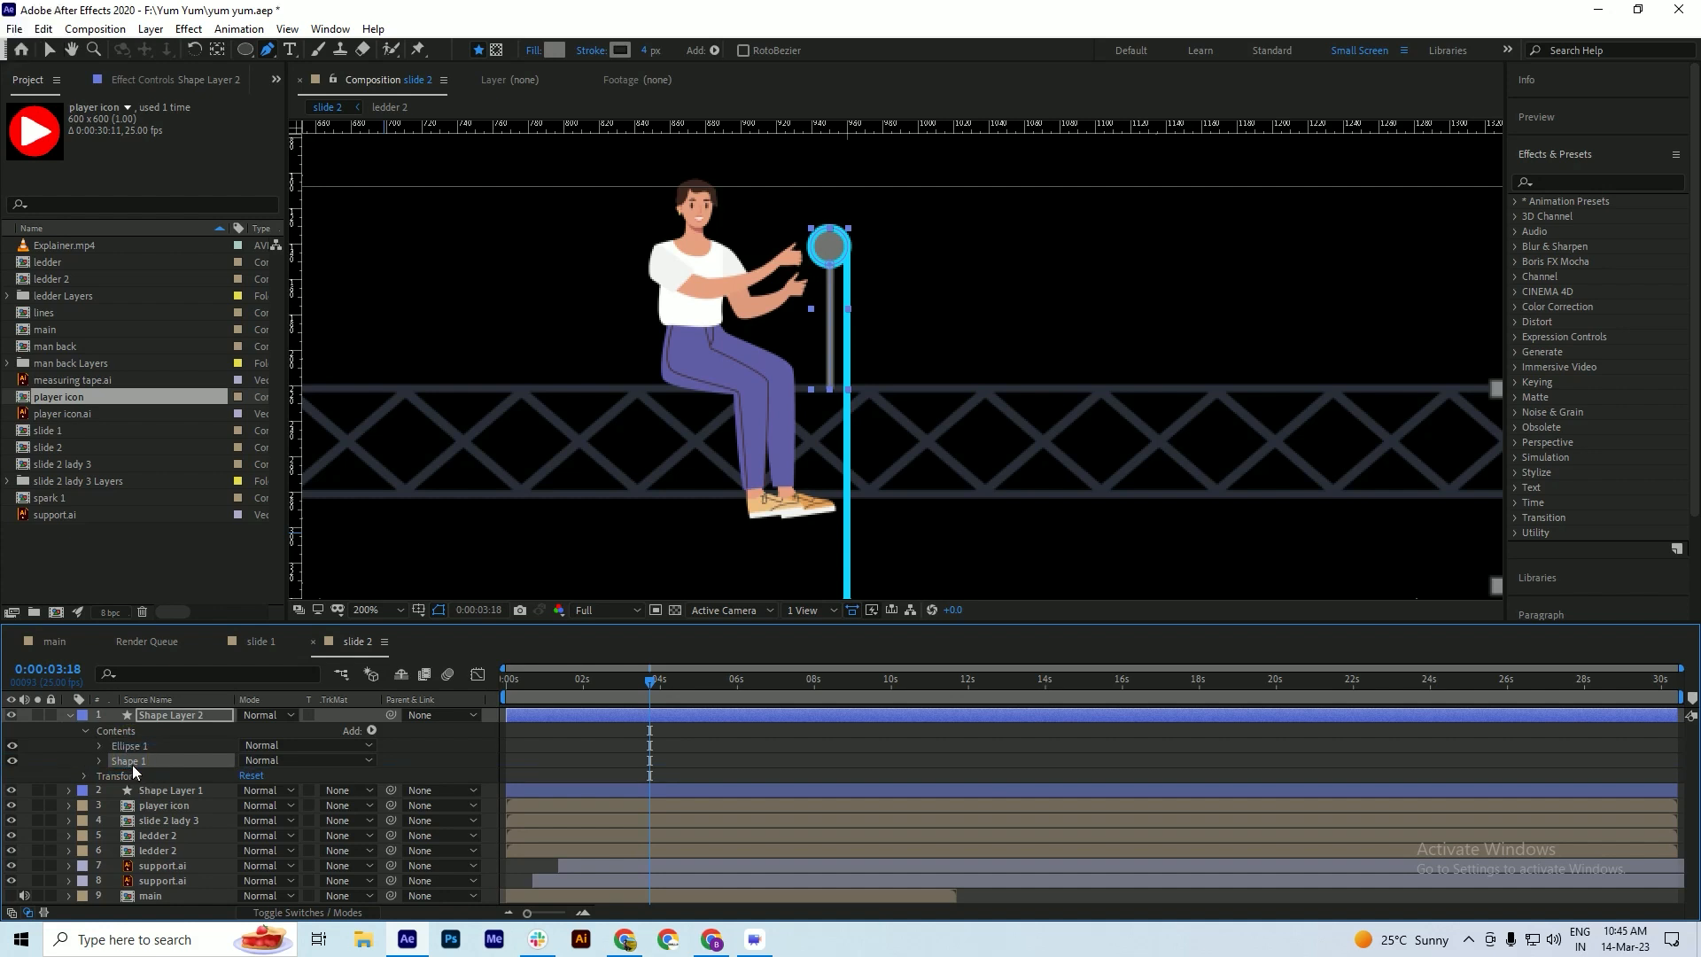
{"action": "left_click", "coordinate": [45, 769]}
{"action": "key", "text": "ctrl+s"}
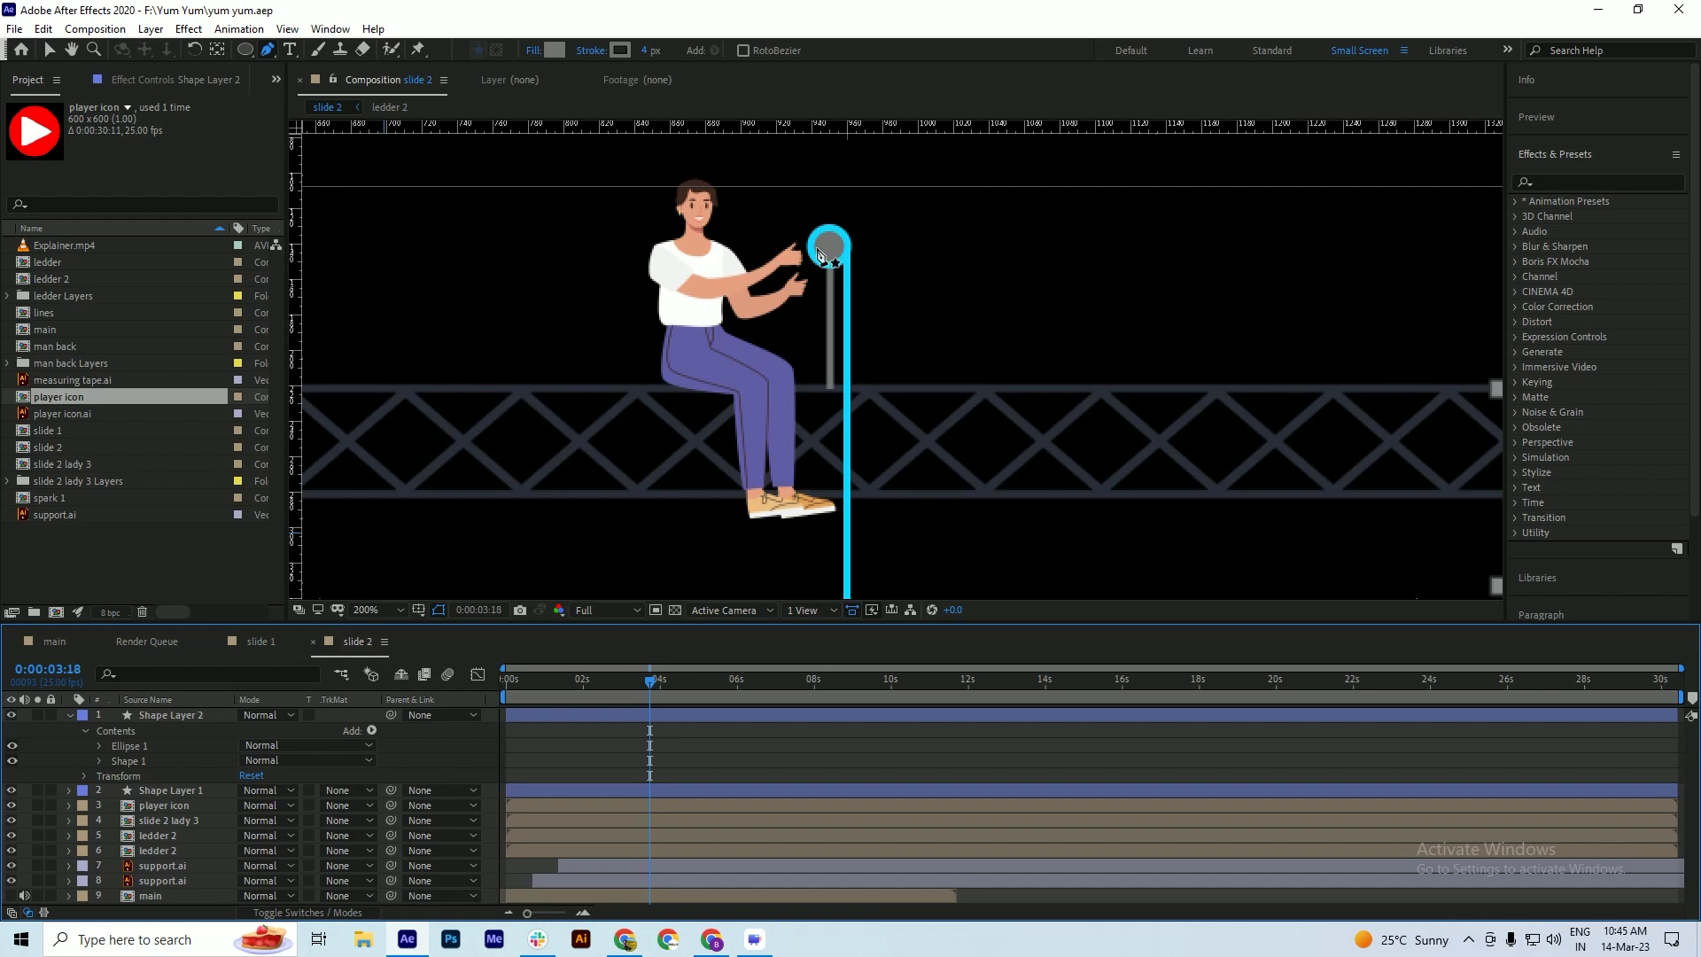
- At 0:00:07:23, raise the pulley in Shape Layer 2, extend its post back down to the truss, and save the project
{"action": "left_click_drag", "start_coordinate": [649, 681], "coordinate": [810, 680]}
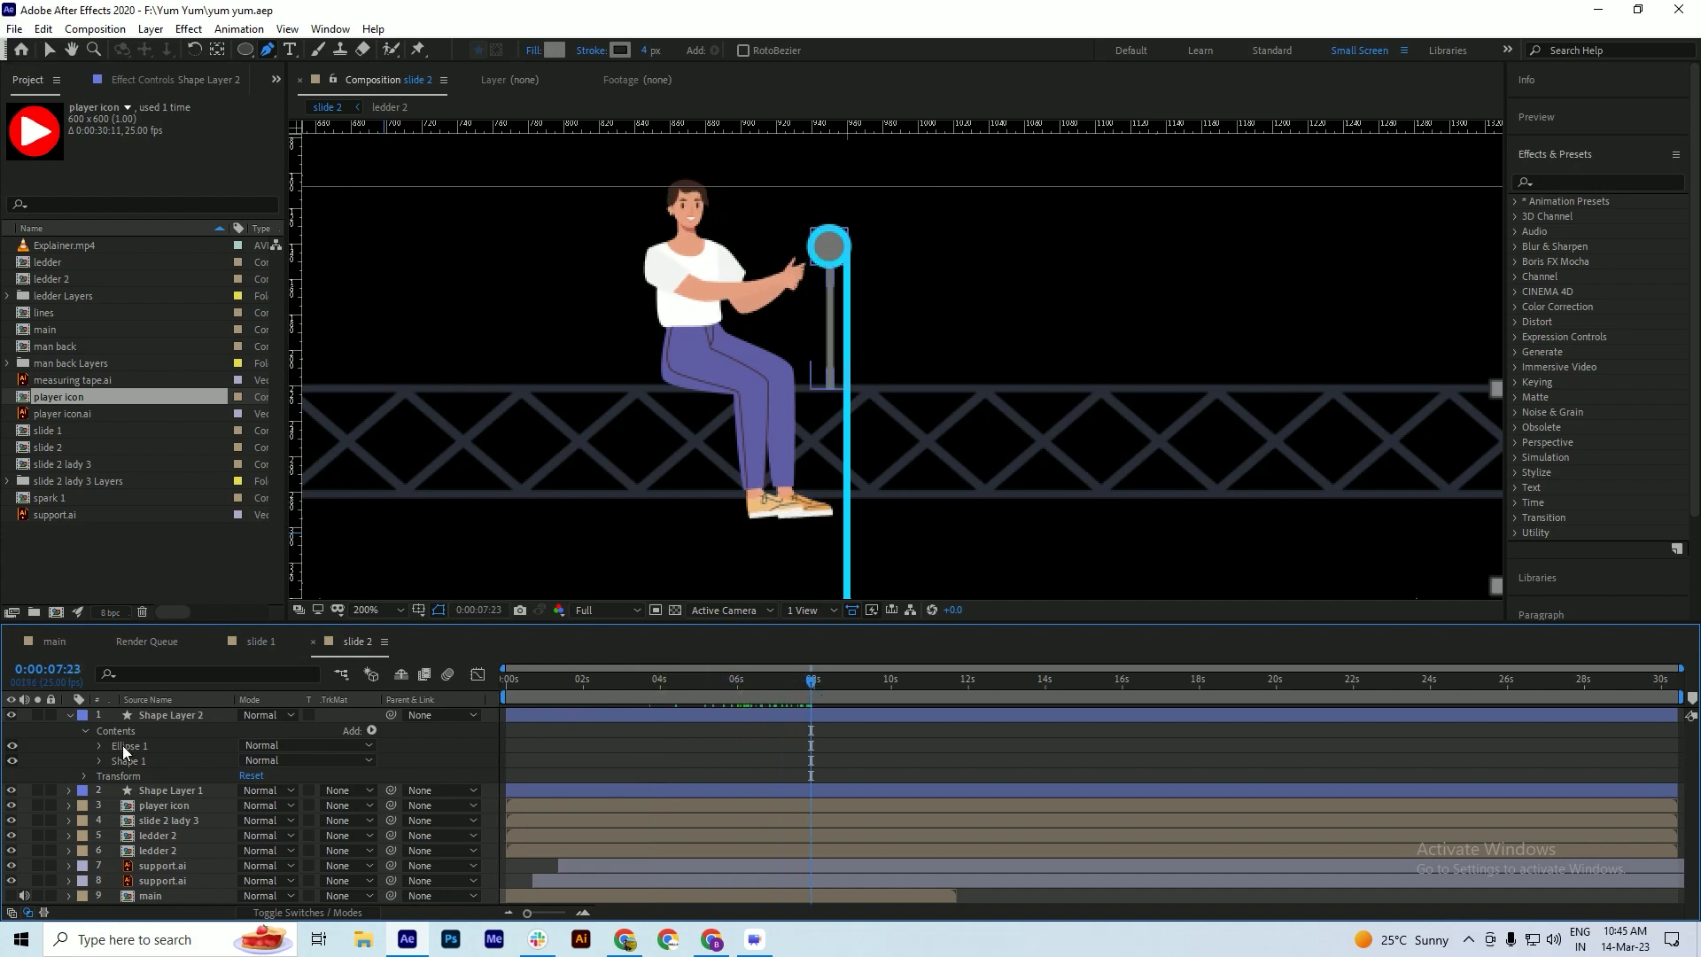
{"action": "left_click", "coordinate": [168, 714]}
{"action": "key", "text": "shift+Up"}
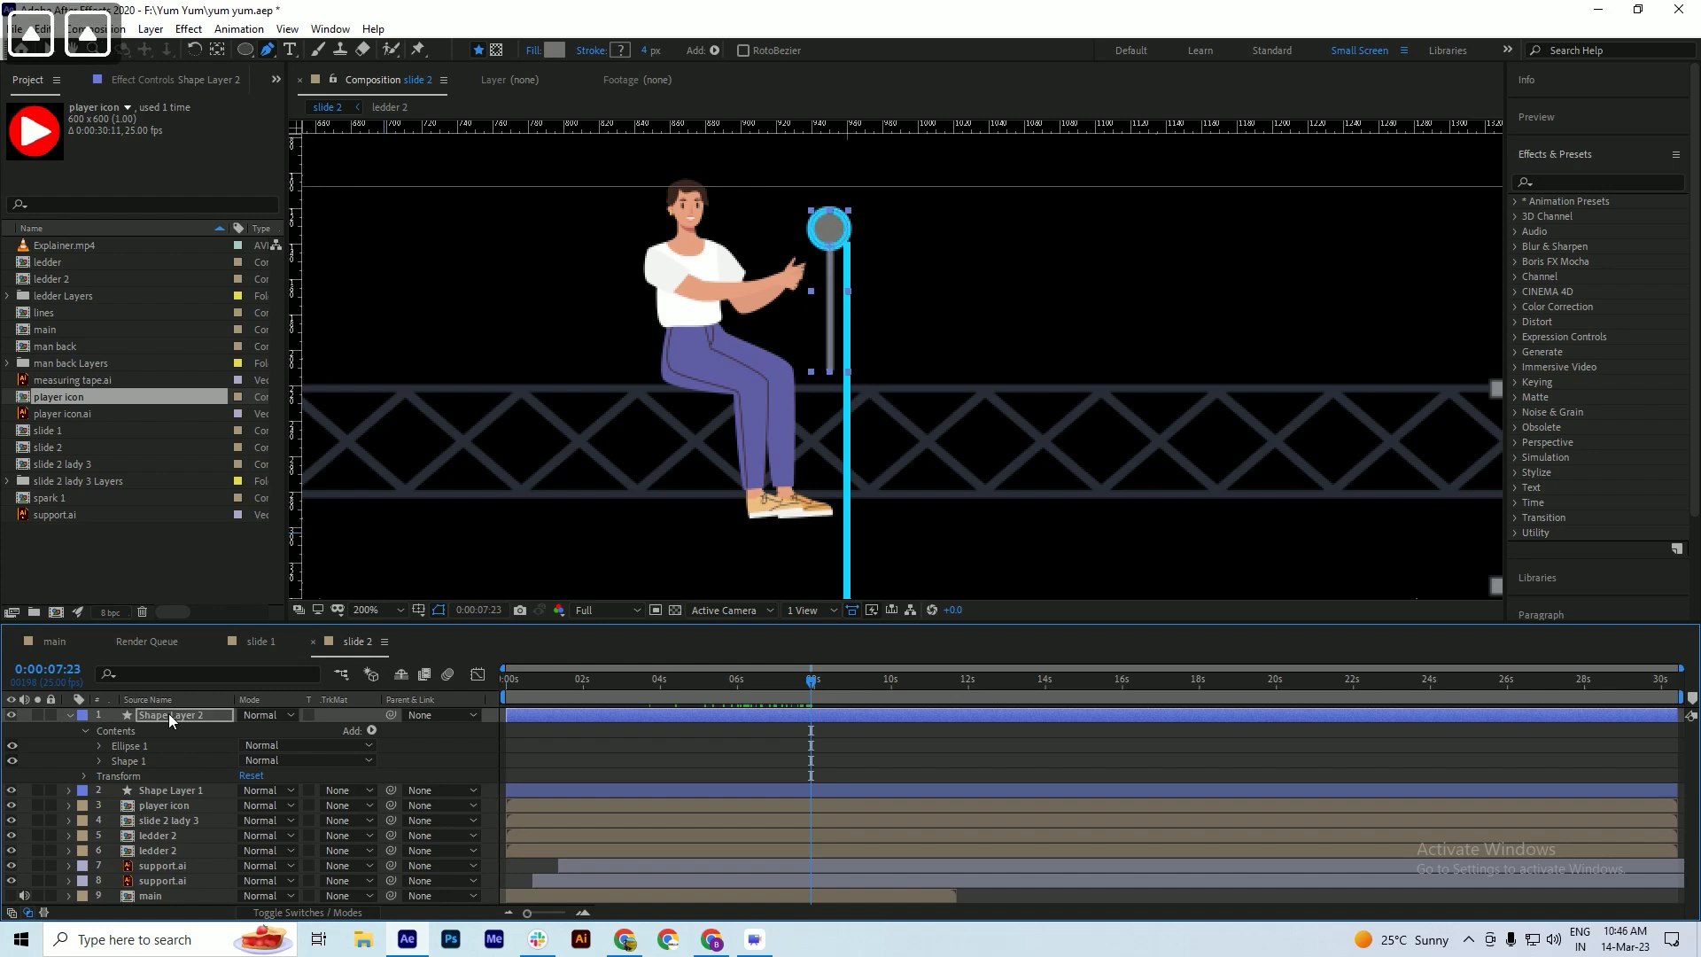
{"action": "key", "text": "Left"}
{"action": "key", "text": "Right"}
{"action": "key", "text": "Up"}
{"action": "key", "text": "Down"}
{"action": "key", "text": "Up"}
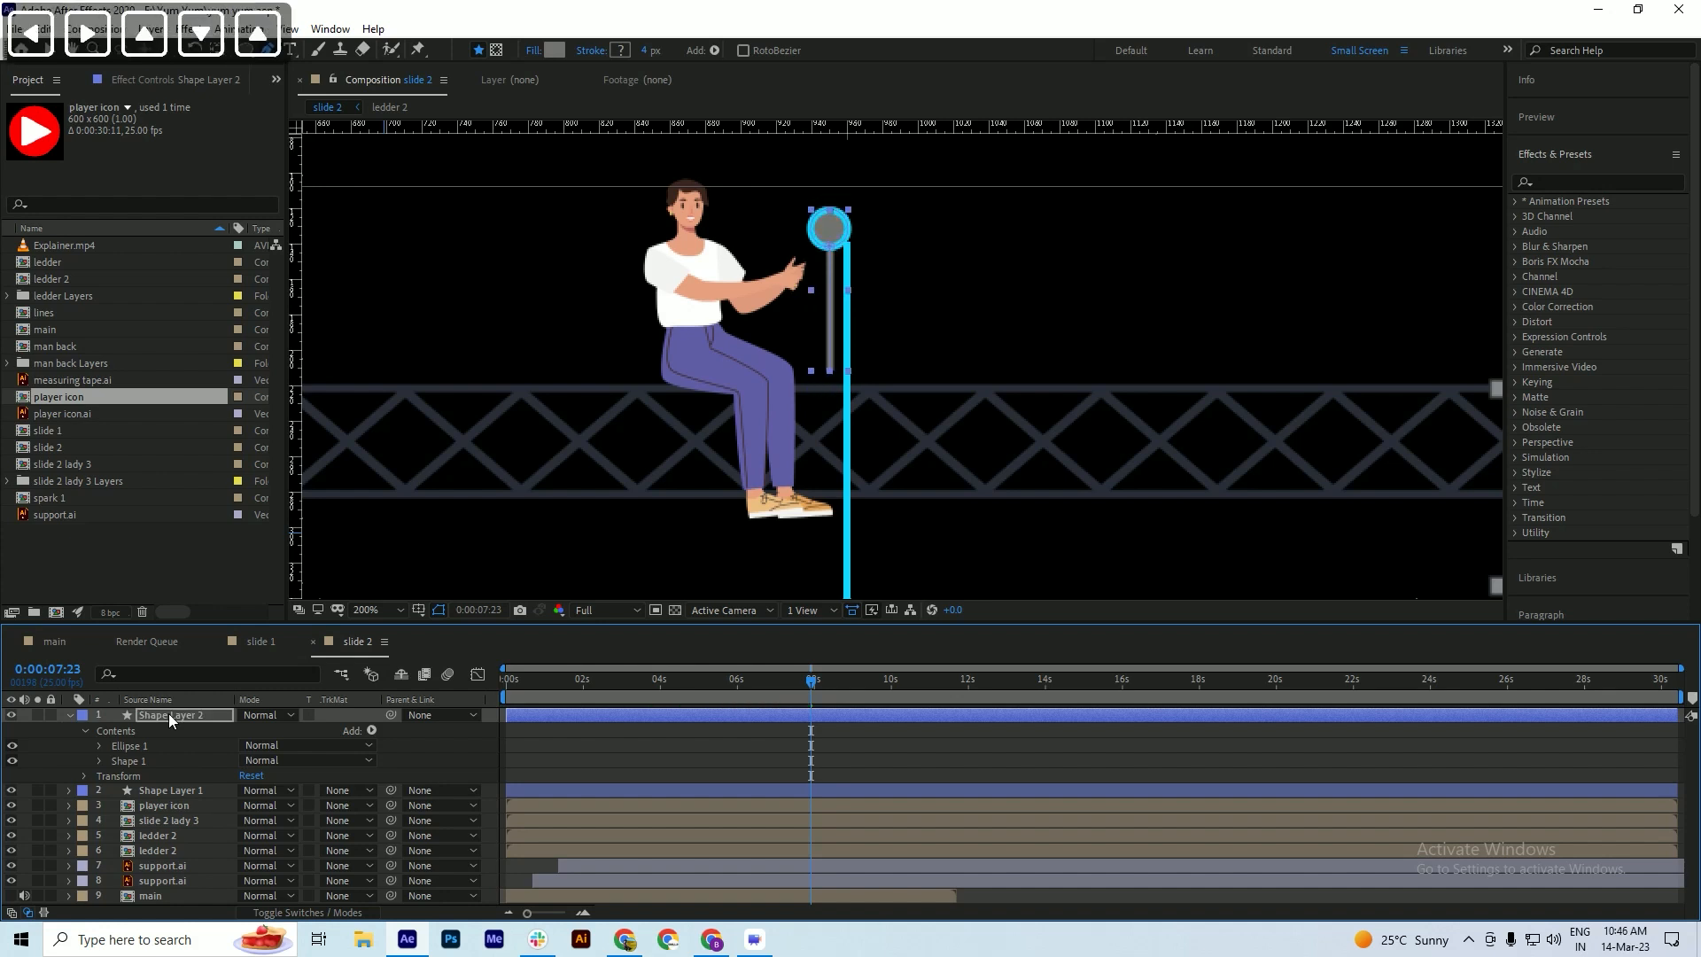
{"action": "key", "text": "ctrl+s"}
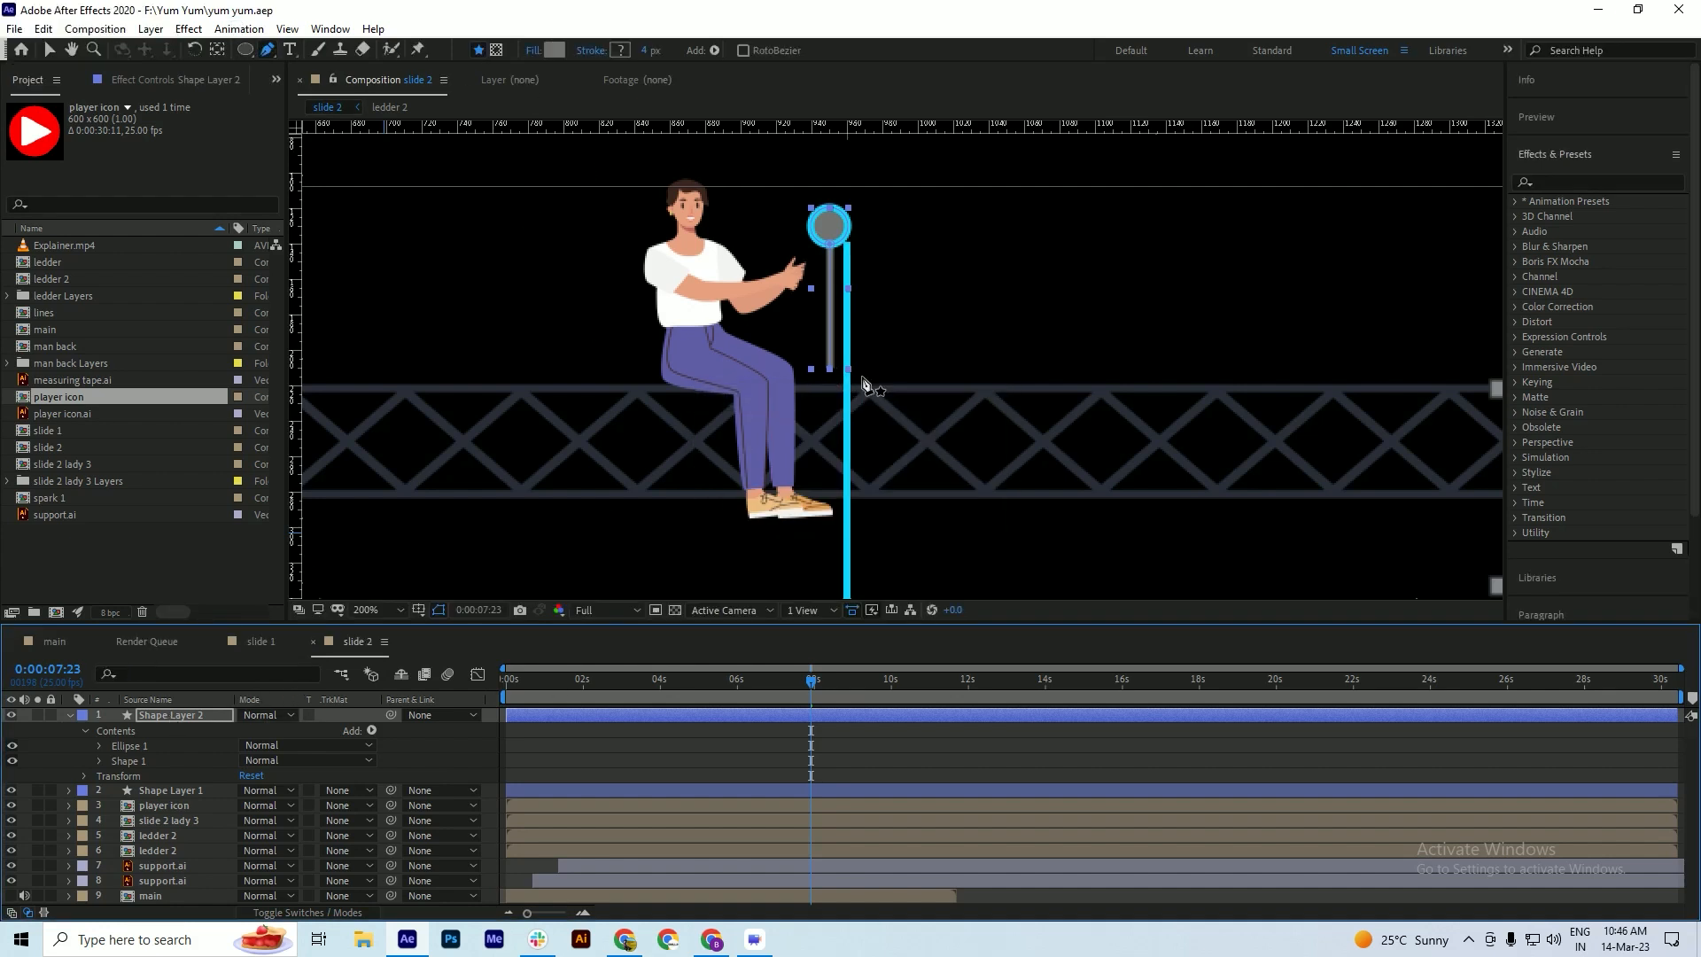
{"action": "left_click", "coordinate": [830, 386]}
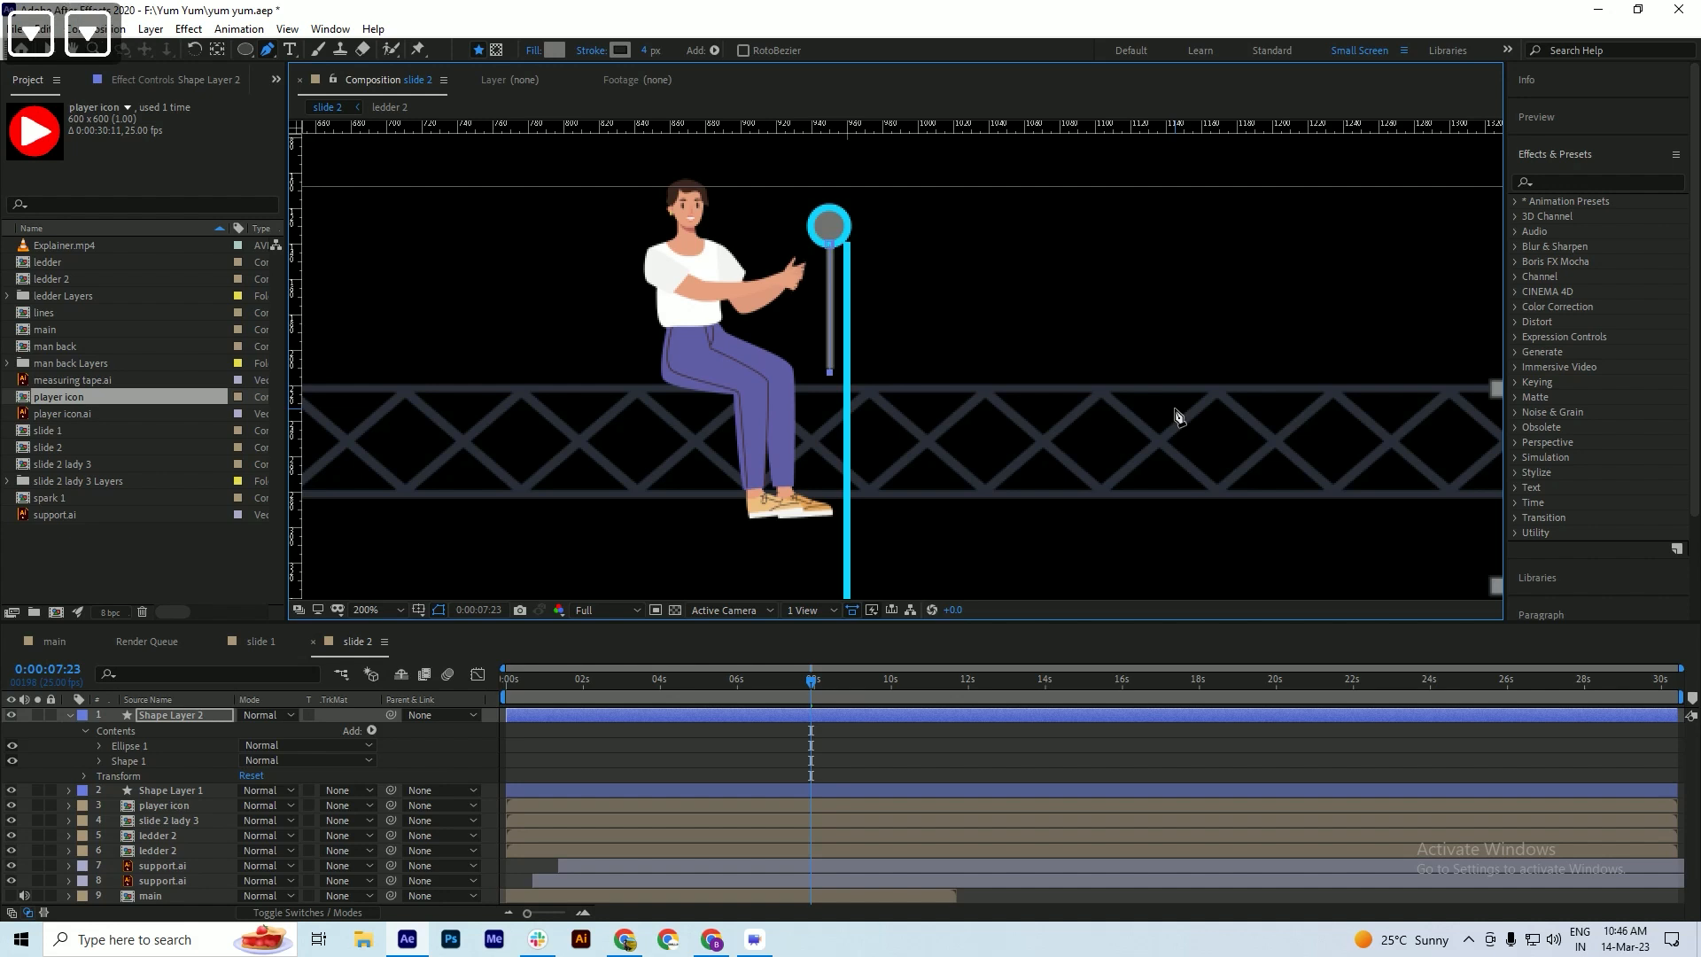
{"action": "key", "text": "ctrl+s"}
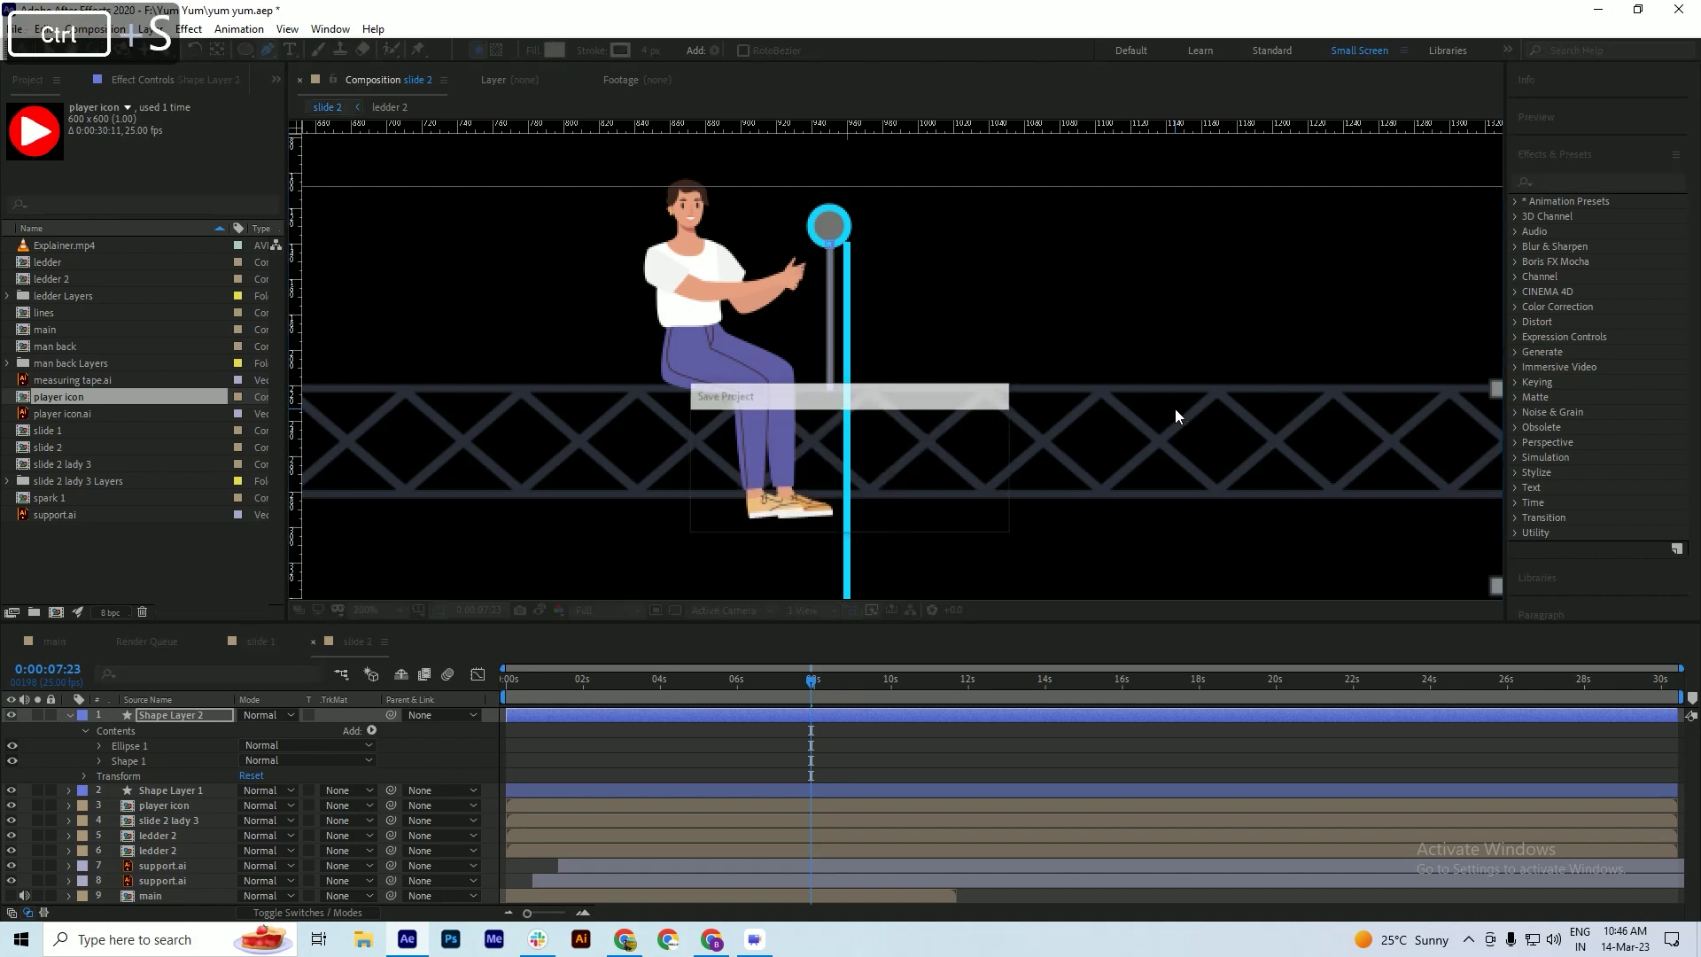
- Raise the top end of the vertical rope in Shape Layer 1 to meet the lifted pulley's outer edge, and save
{"action": "left_click", "coordinate": [169, 790]}
{"action": "left_click", "coordinate": [850, 243]}
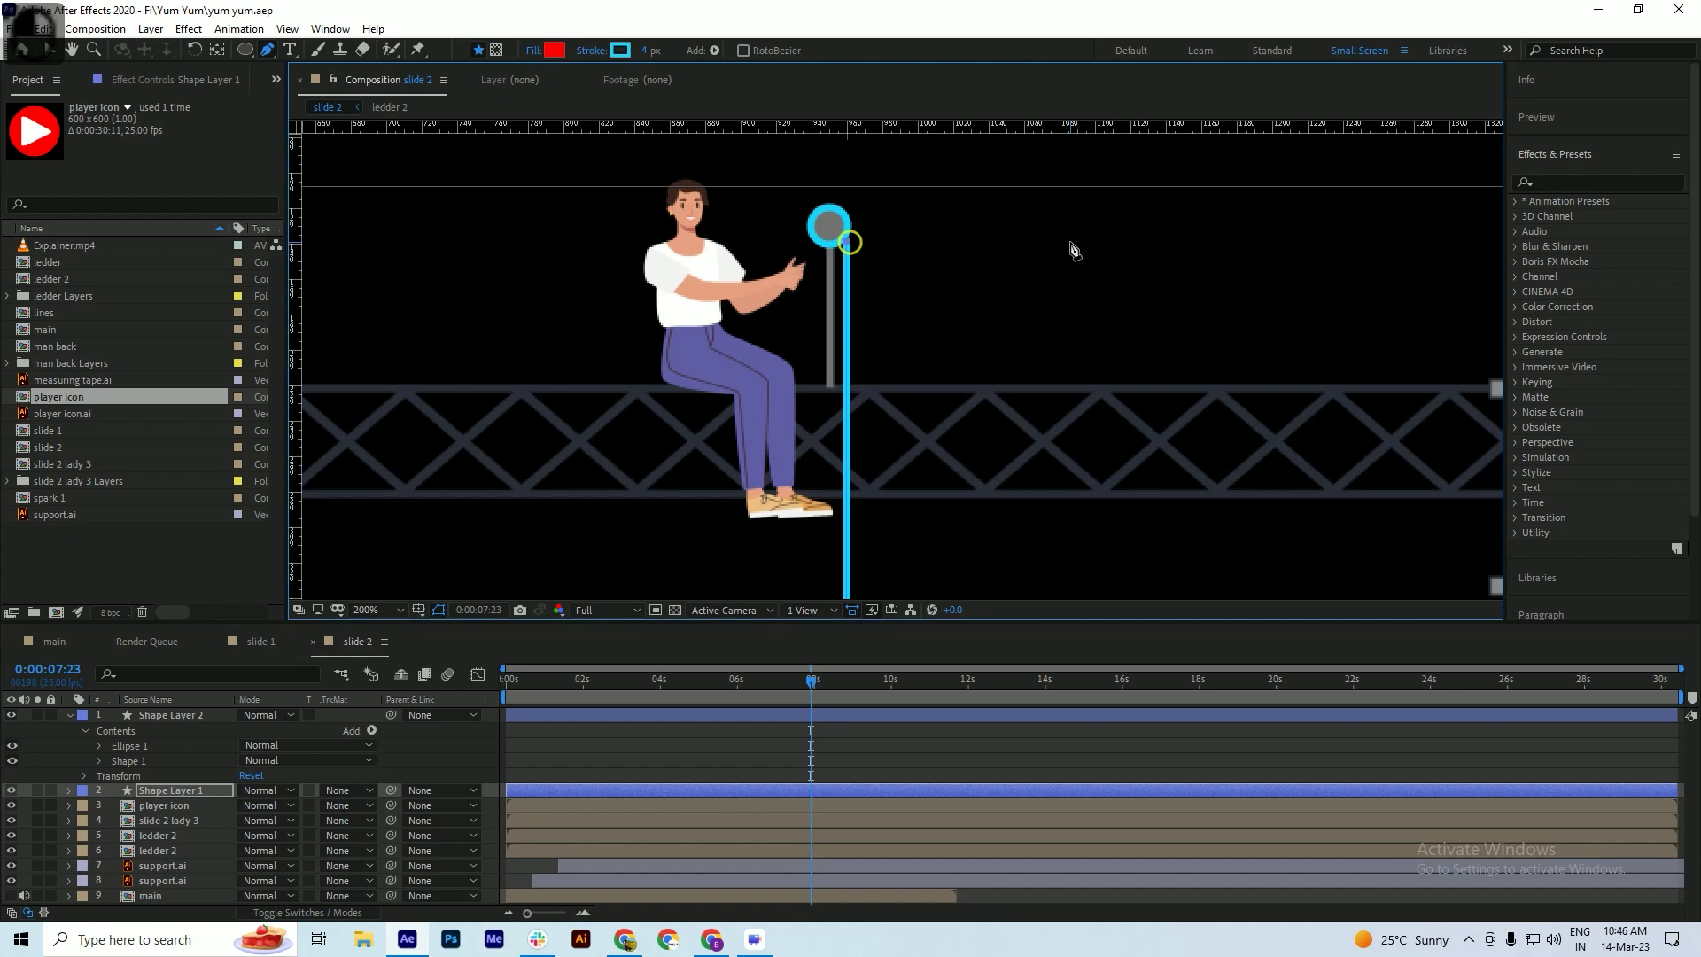
{"action": "key", "text": "shift+Up"}
{"action": "key", "text": "Up"}
{"action": "key", "text": "Up"}
{"action": "key", "text": "Up"}
{"action": "key", "text": "Up"}
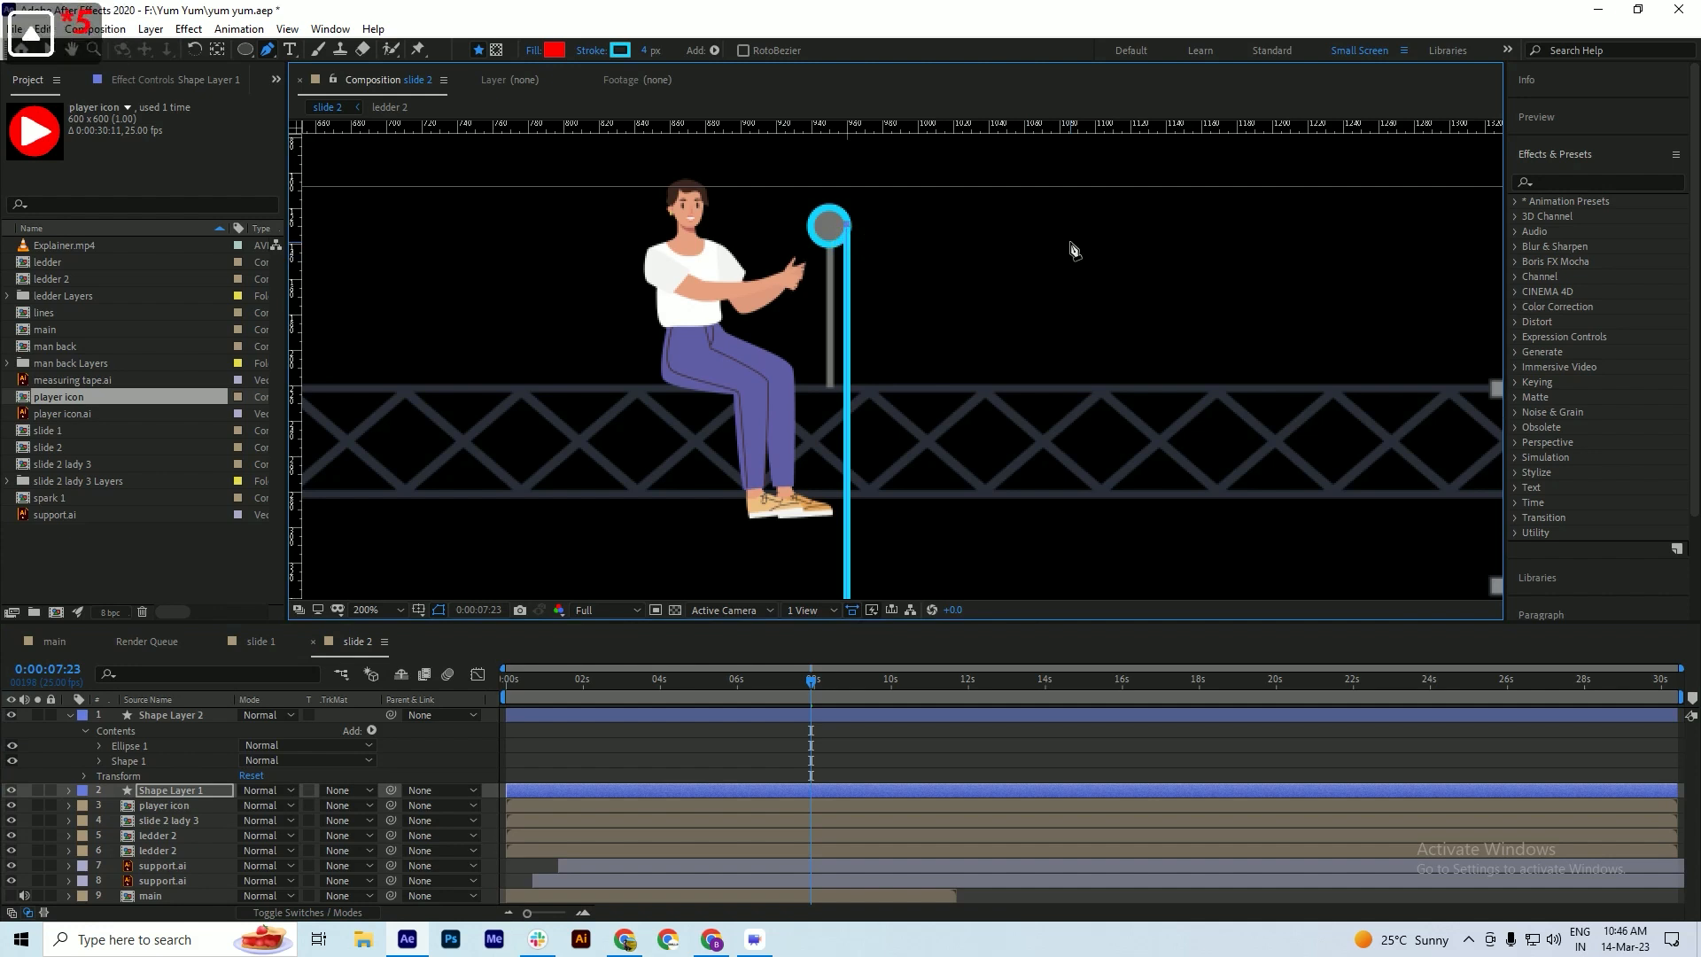
{"action": "key", "text": "ctrl+s"}
- Collapse Shape Layer 2's properties and add a new empty shape layer directly below the slide 2 lady 3 layer
{"action": "left_click", "coordinate": [70, 716]}
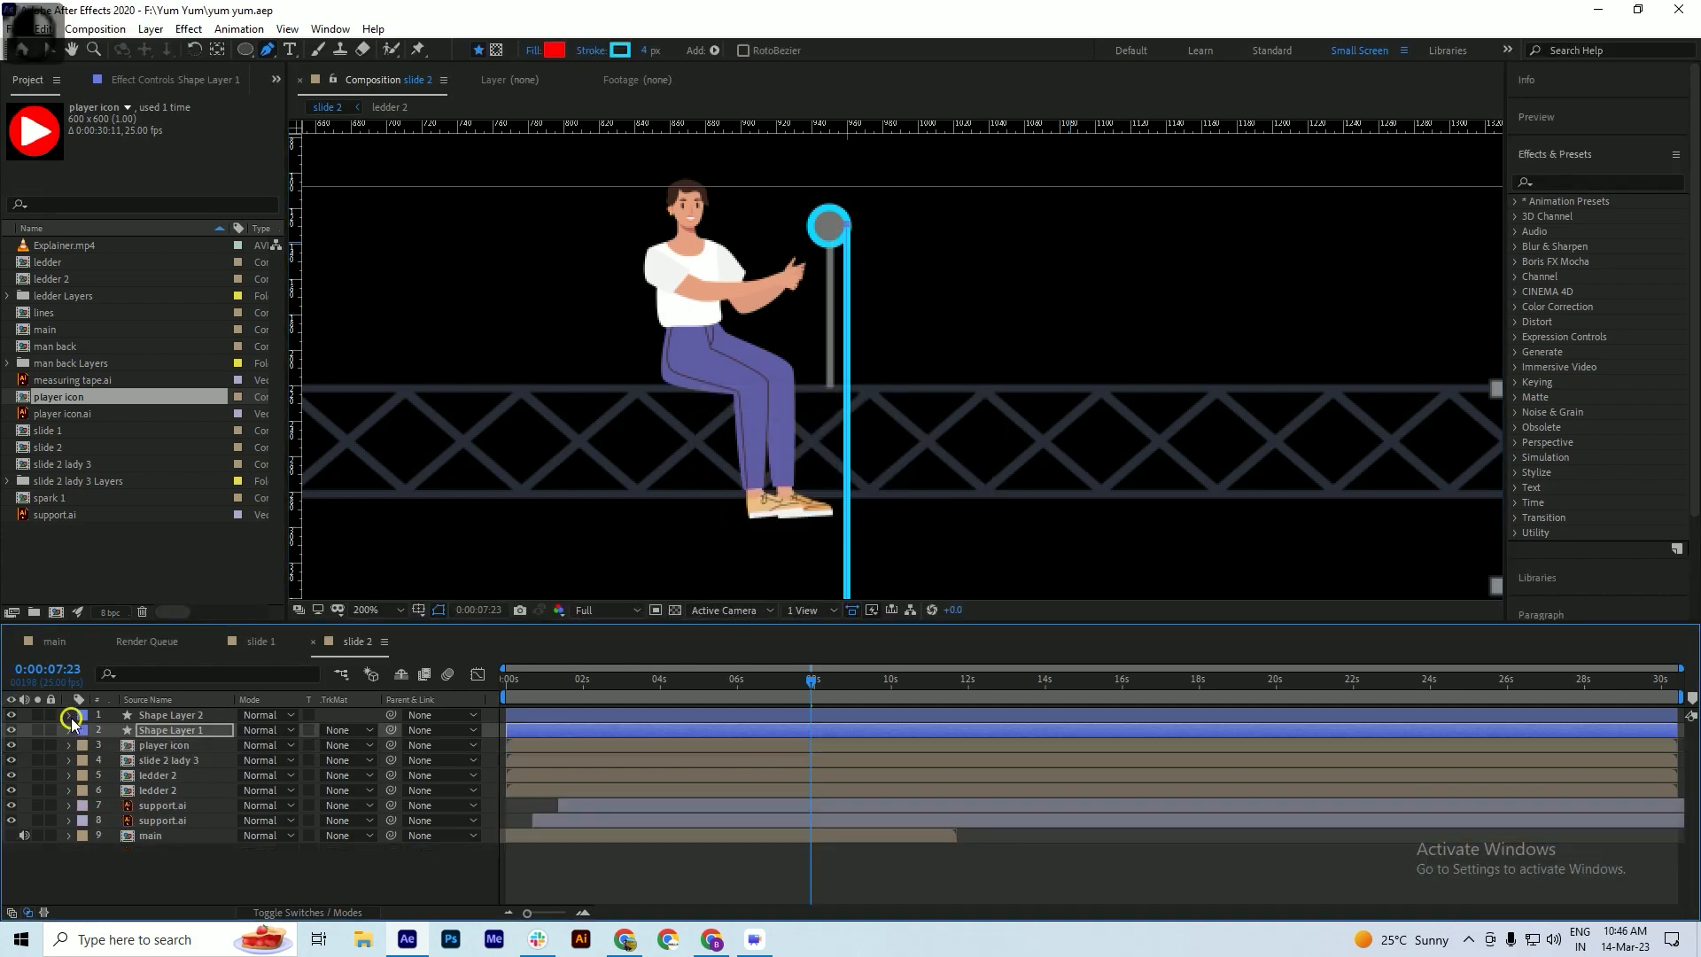
{"action": "right_click", "coordinate": [25, 757]}
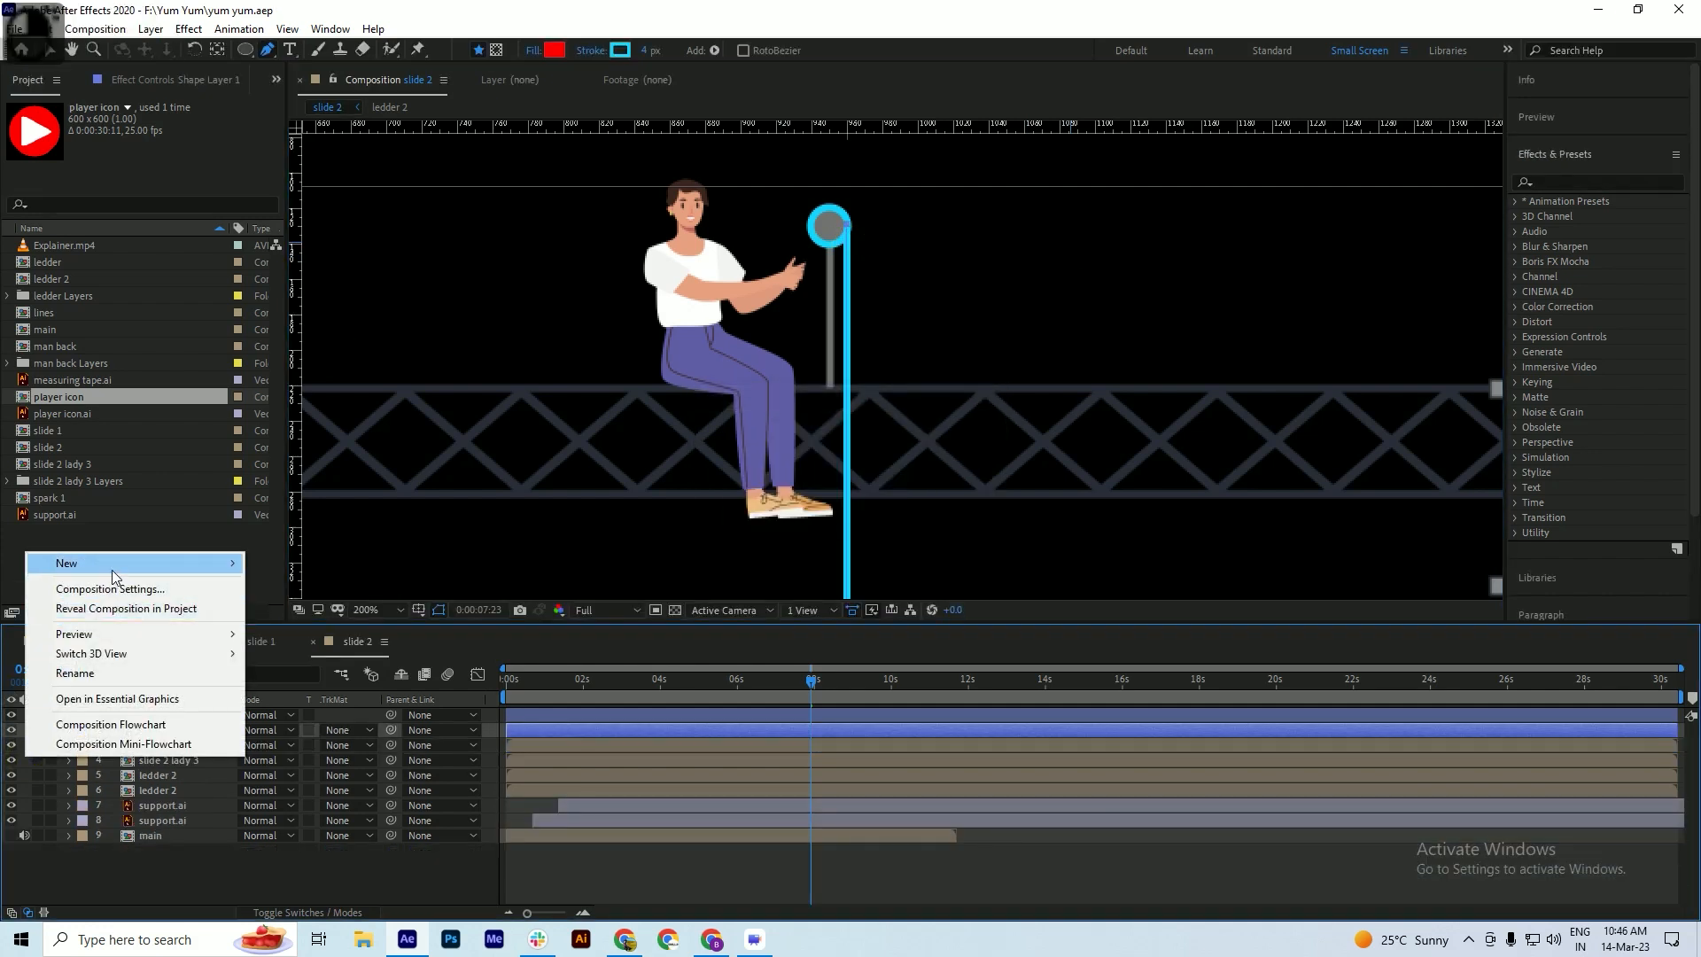
{"action": "mouse_move", "coordinate": [177, 563]}
{"action": "left_click", "coordinate": [344, 687]}
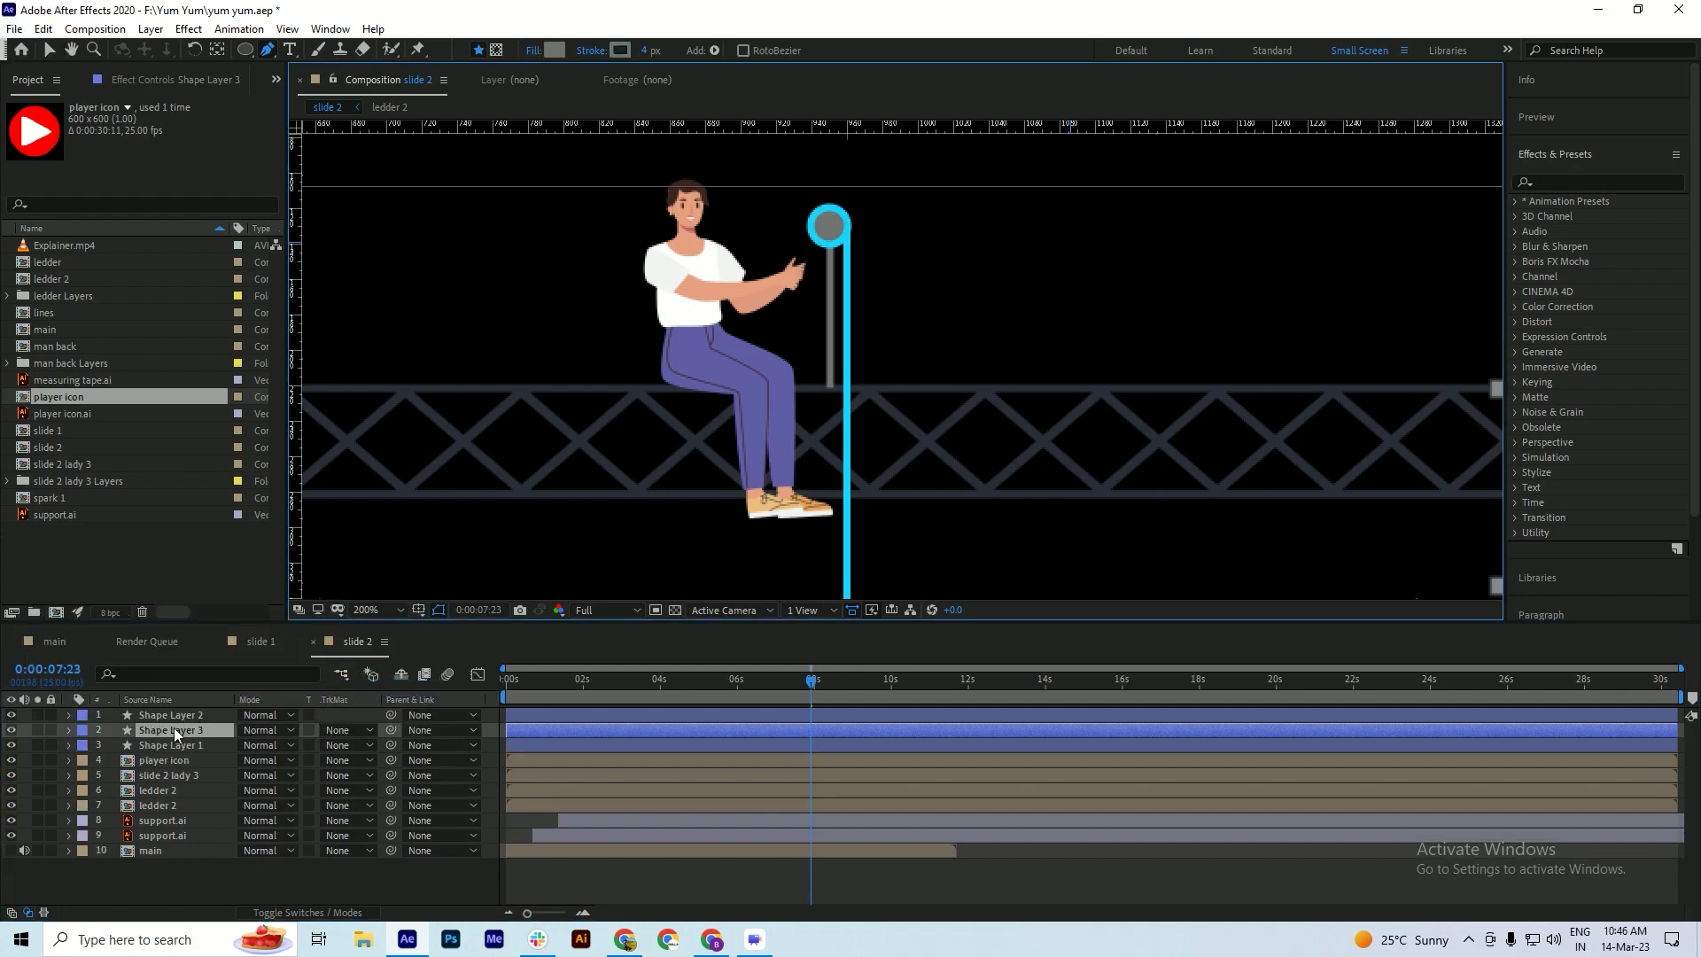
{"action": "left_click_drag", "start_coordinate": [172, 730], "coordinate": [172, 778]}
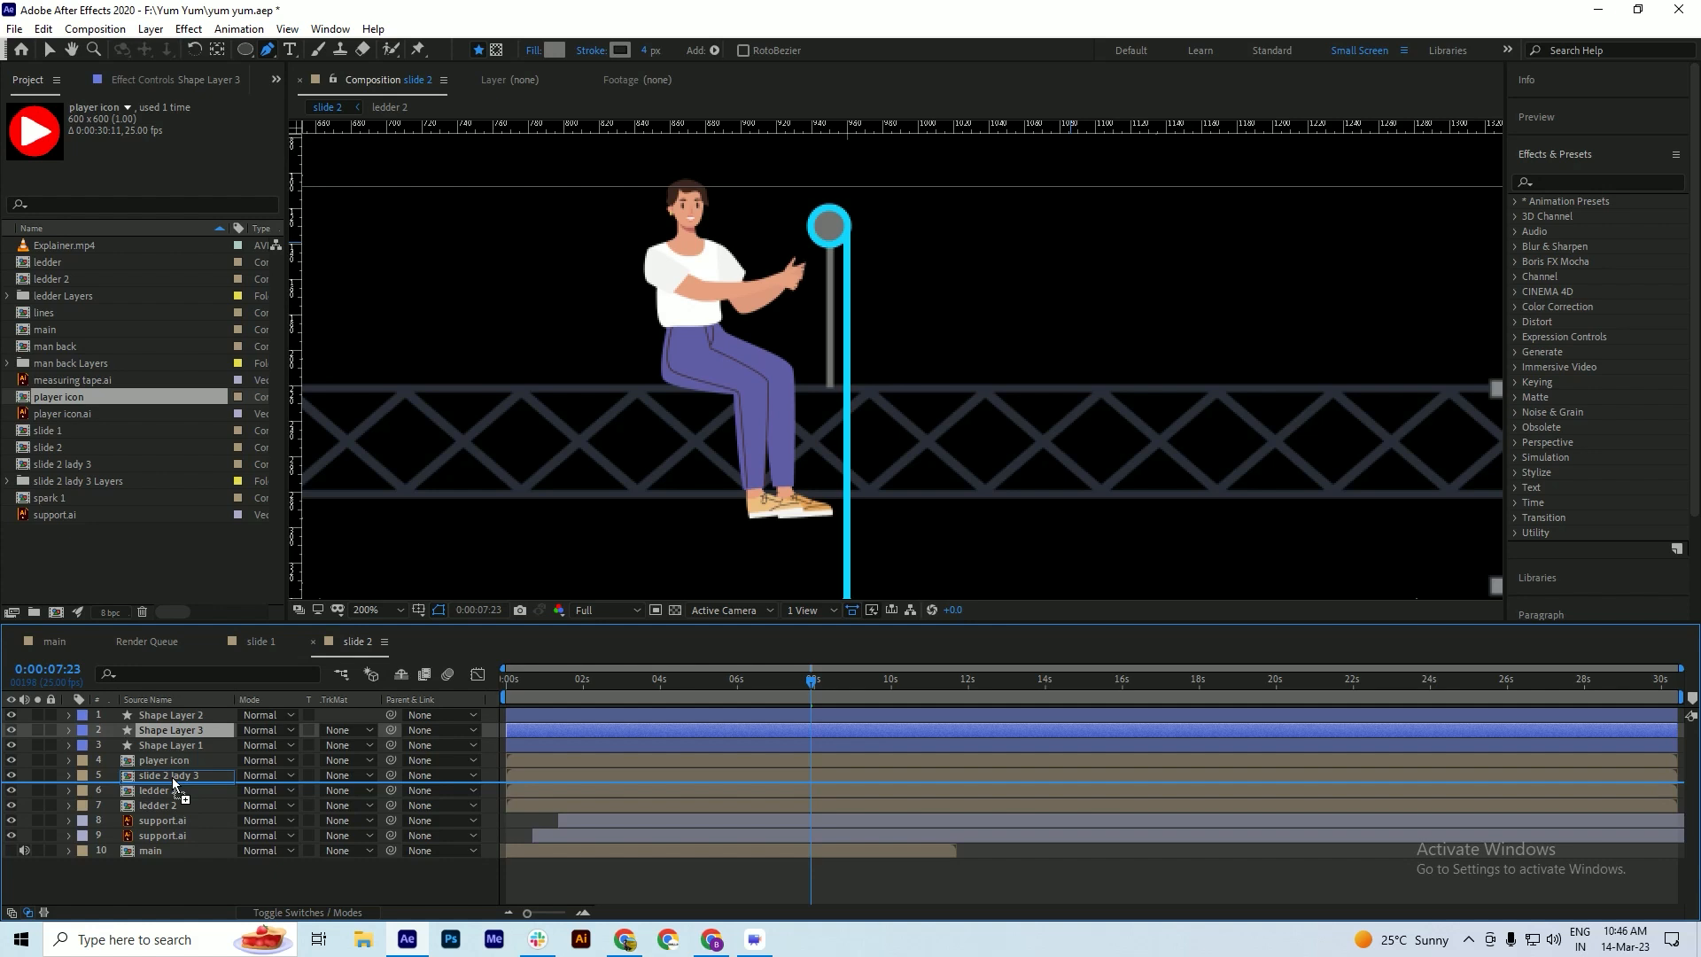
{"action": "left_click_drag", "start_coordinate": [172, 778], "coordinate": [172, 778]}
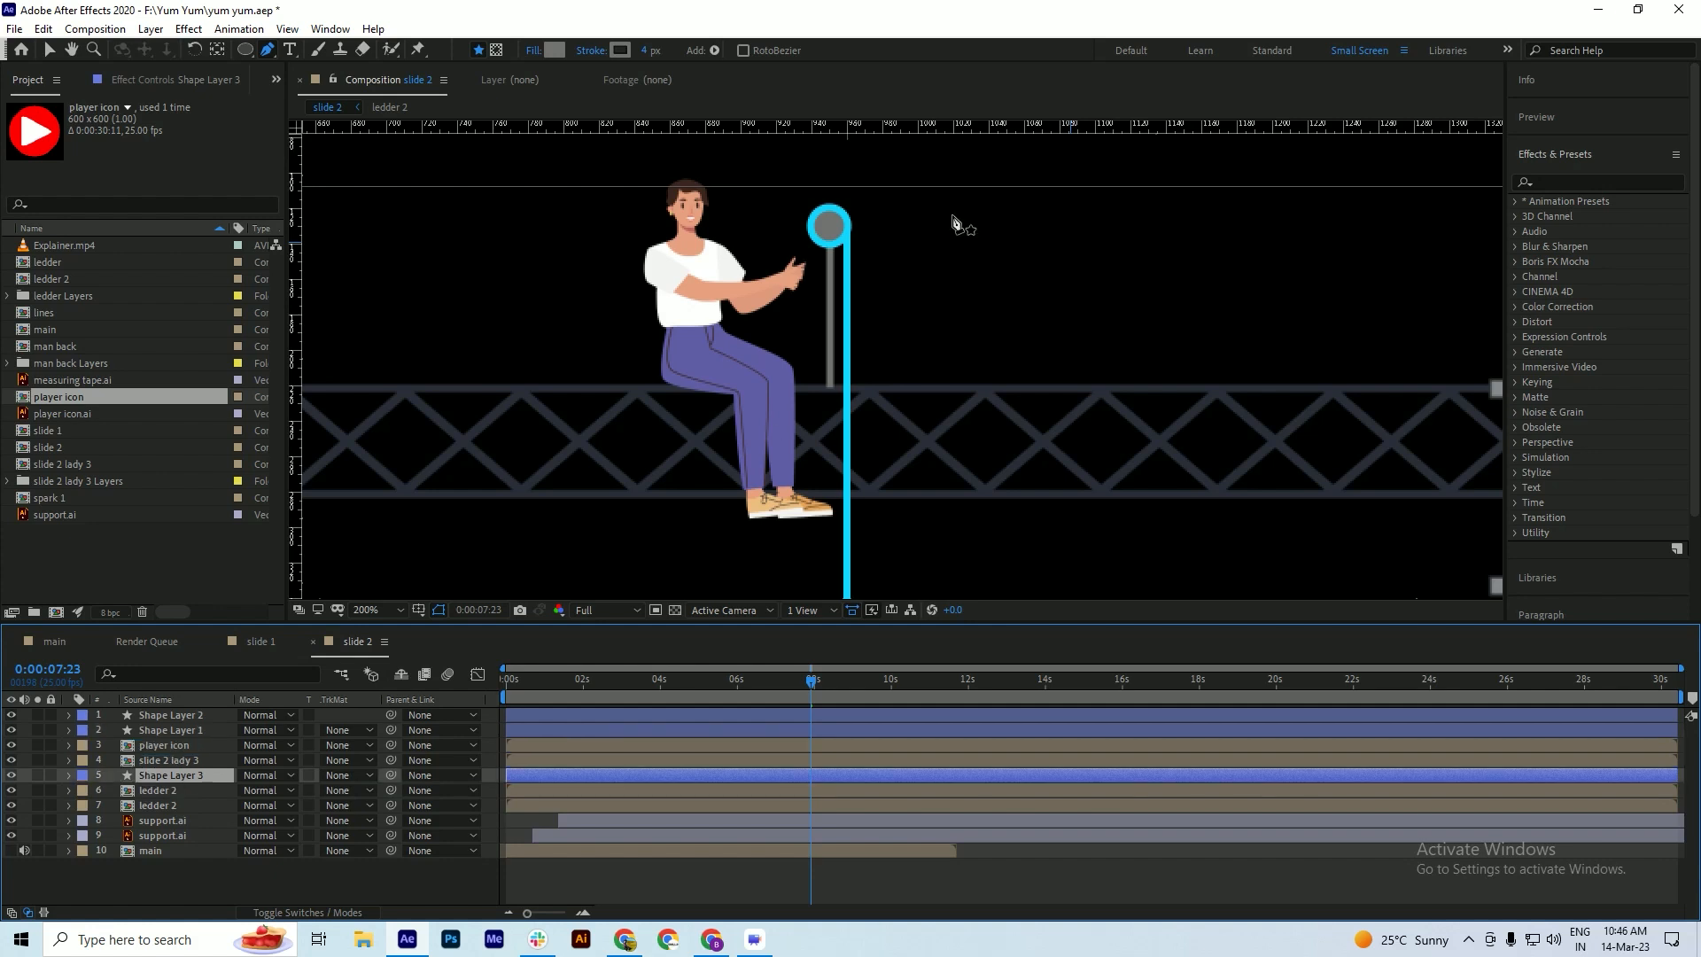
- Draw a curved rope from the pulley past the woman's hands on Shape Layer 3, stroke it cyan 14D6FF sampled from the pulley ring, and save
{"action": "left_click", "coordinate": [811, 215]}
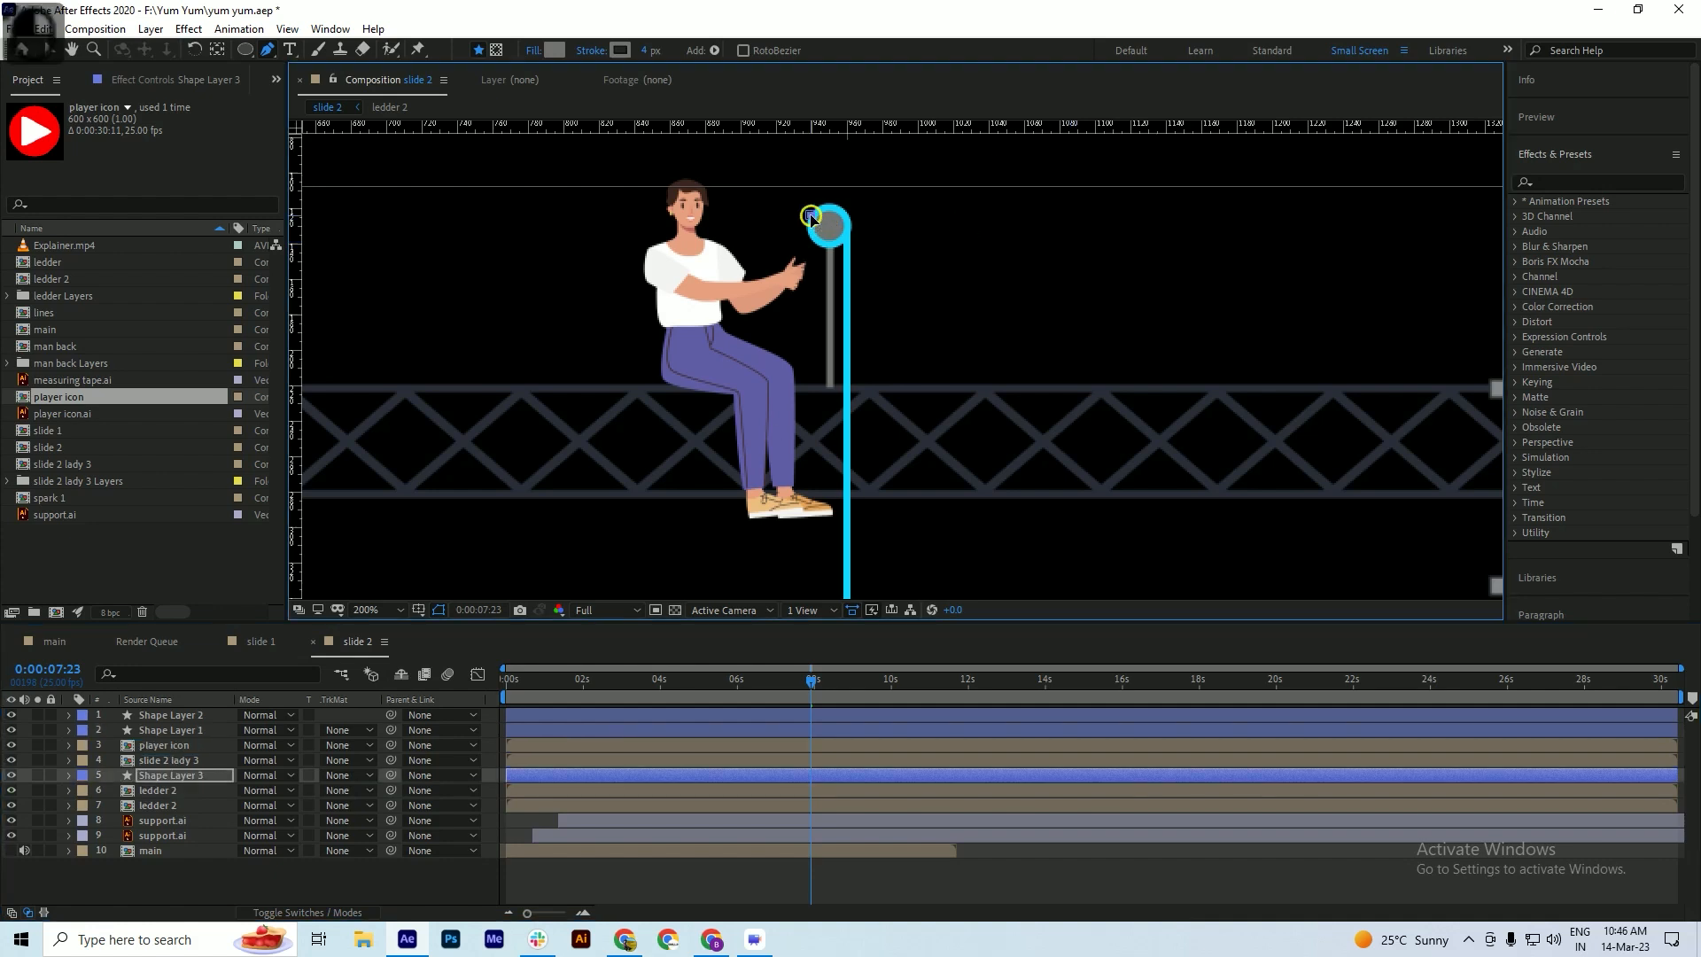
{"action": "mouse_move", "coordinate": [800, 308]}
{"action": "left_mouse_down"}
{"action": "mouse_move", "coordinate": [804, 347]}
{"action": "mouse_move", "coordinate": [800, 323]}
{"action": "left_mouse_up"}
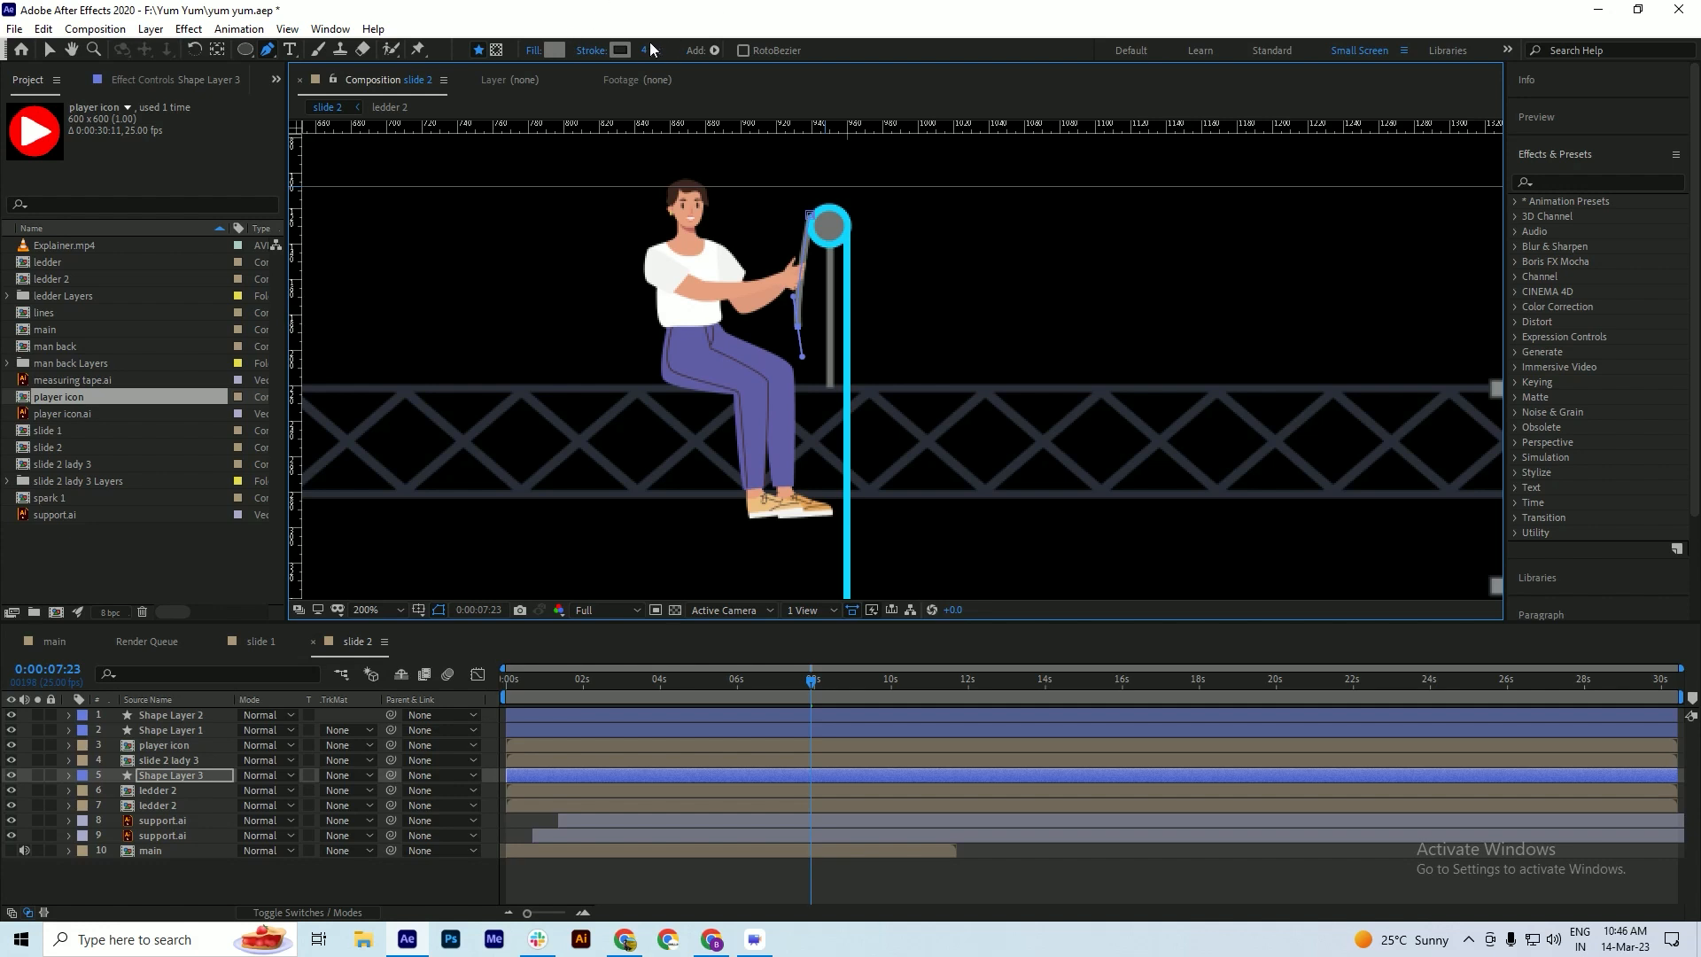
{"action": "left_click", "coordinate": [620, 50]}
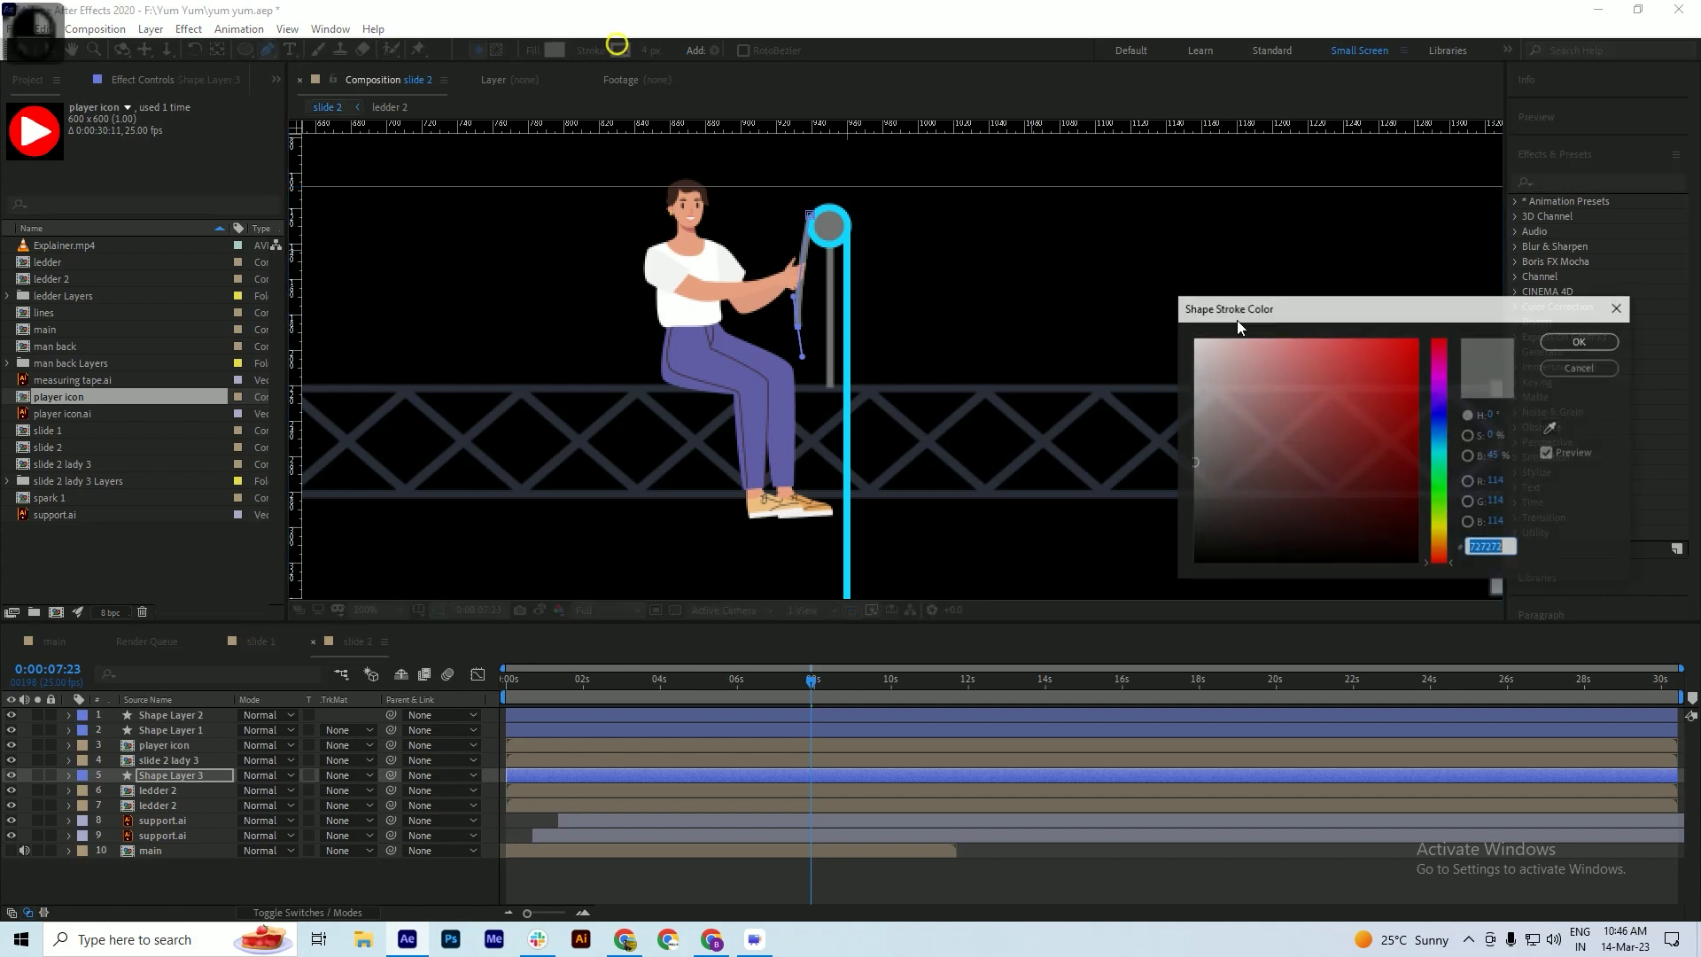
{"action": "left_click", "coordinate": [1552, 428]}
{"action": "left_click", "coordinate": [843, 236]}
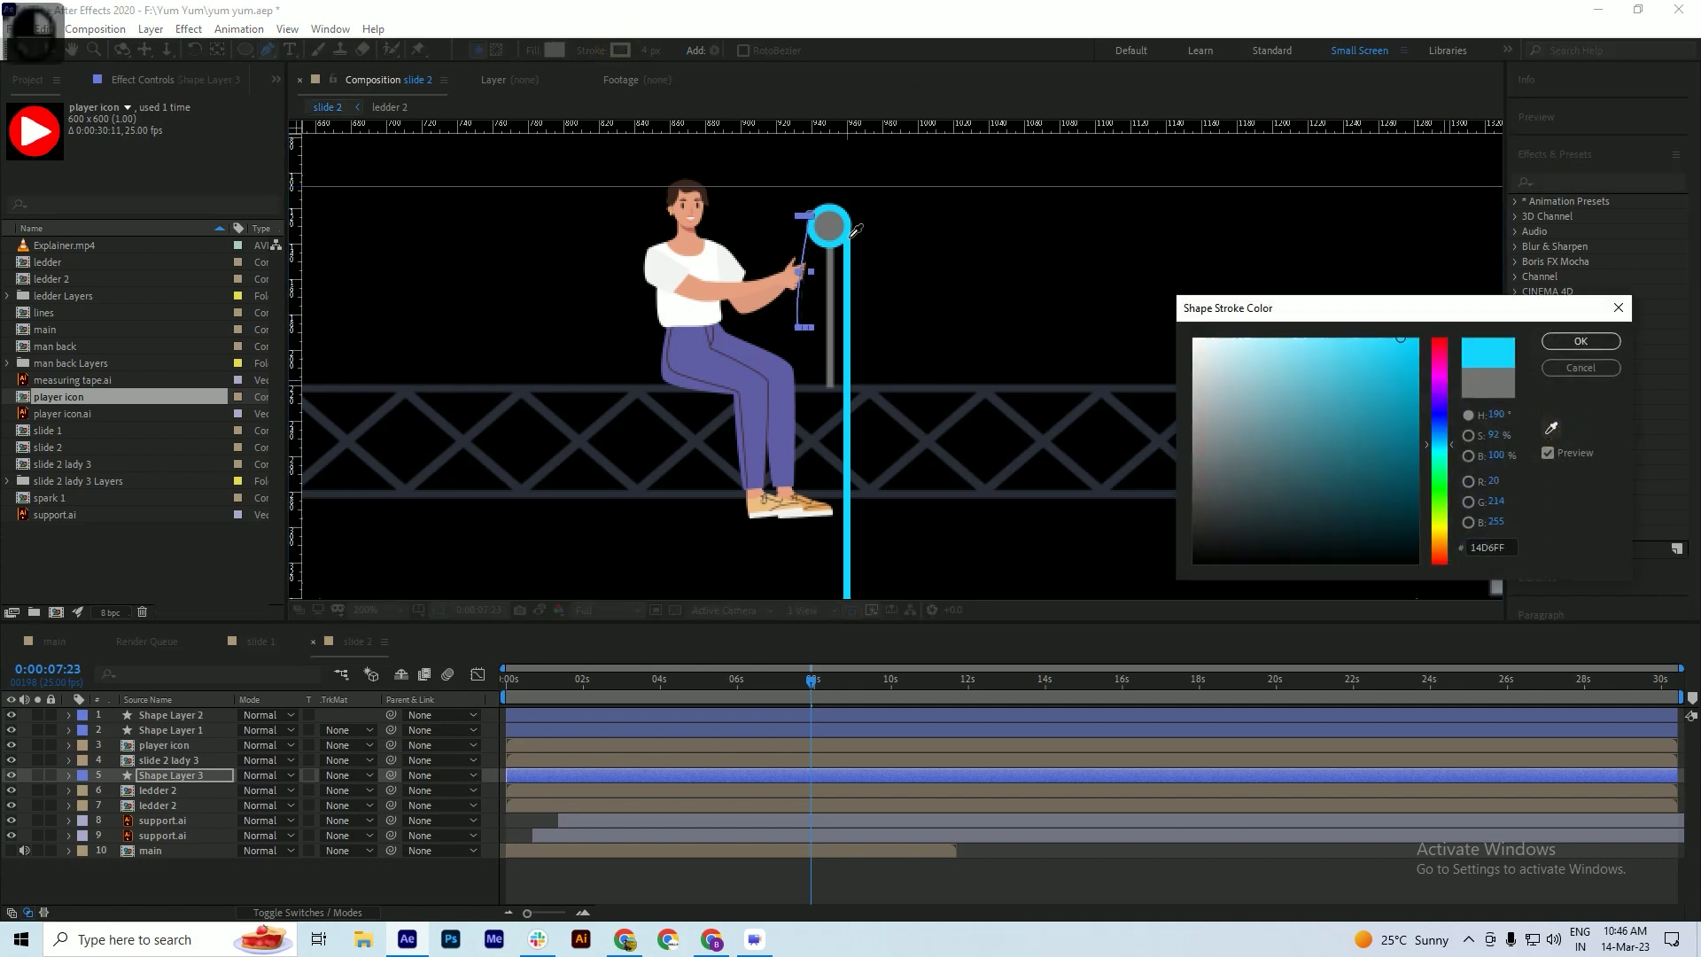
{"action": "left_click", "coordinate": [1580, 341]}
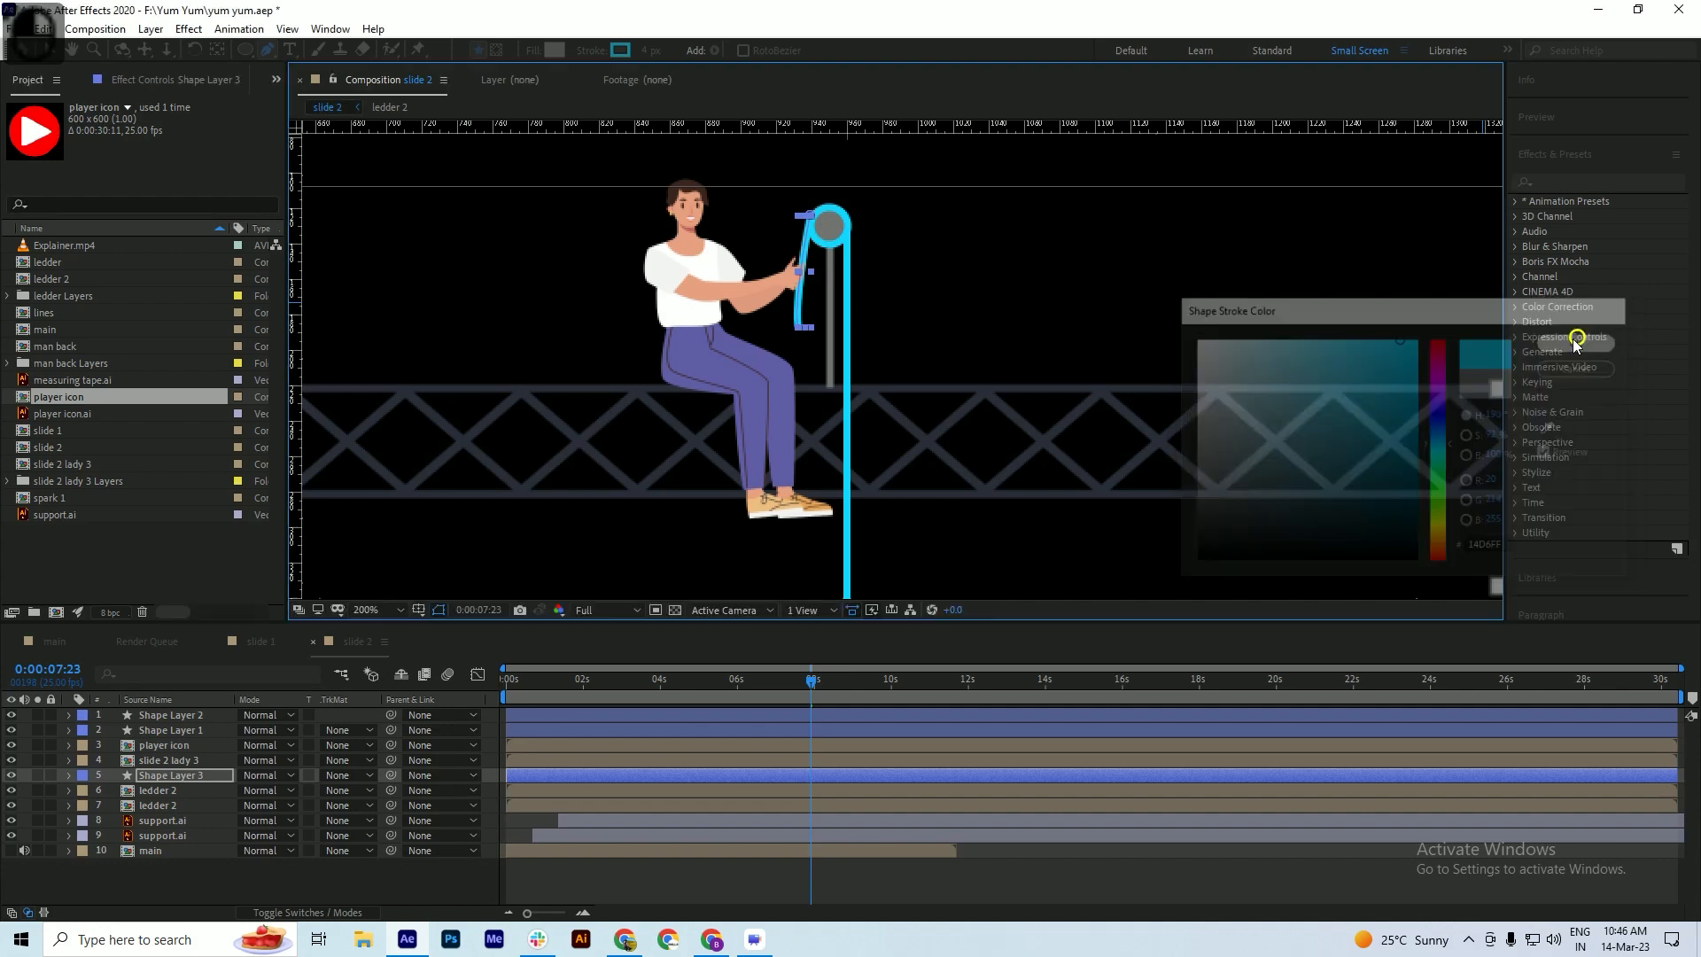
{"action": "left_click", "coordinate": [199, 881]}
{"action": "key", "text": "ctrl+s"}
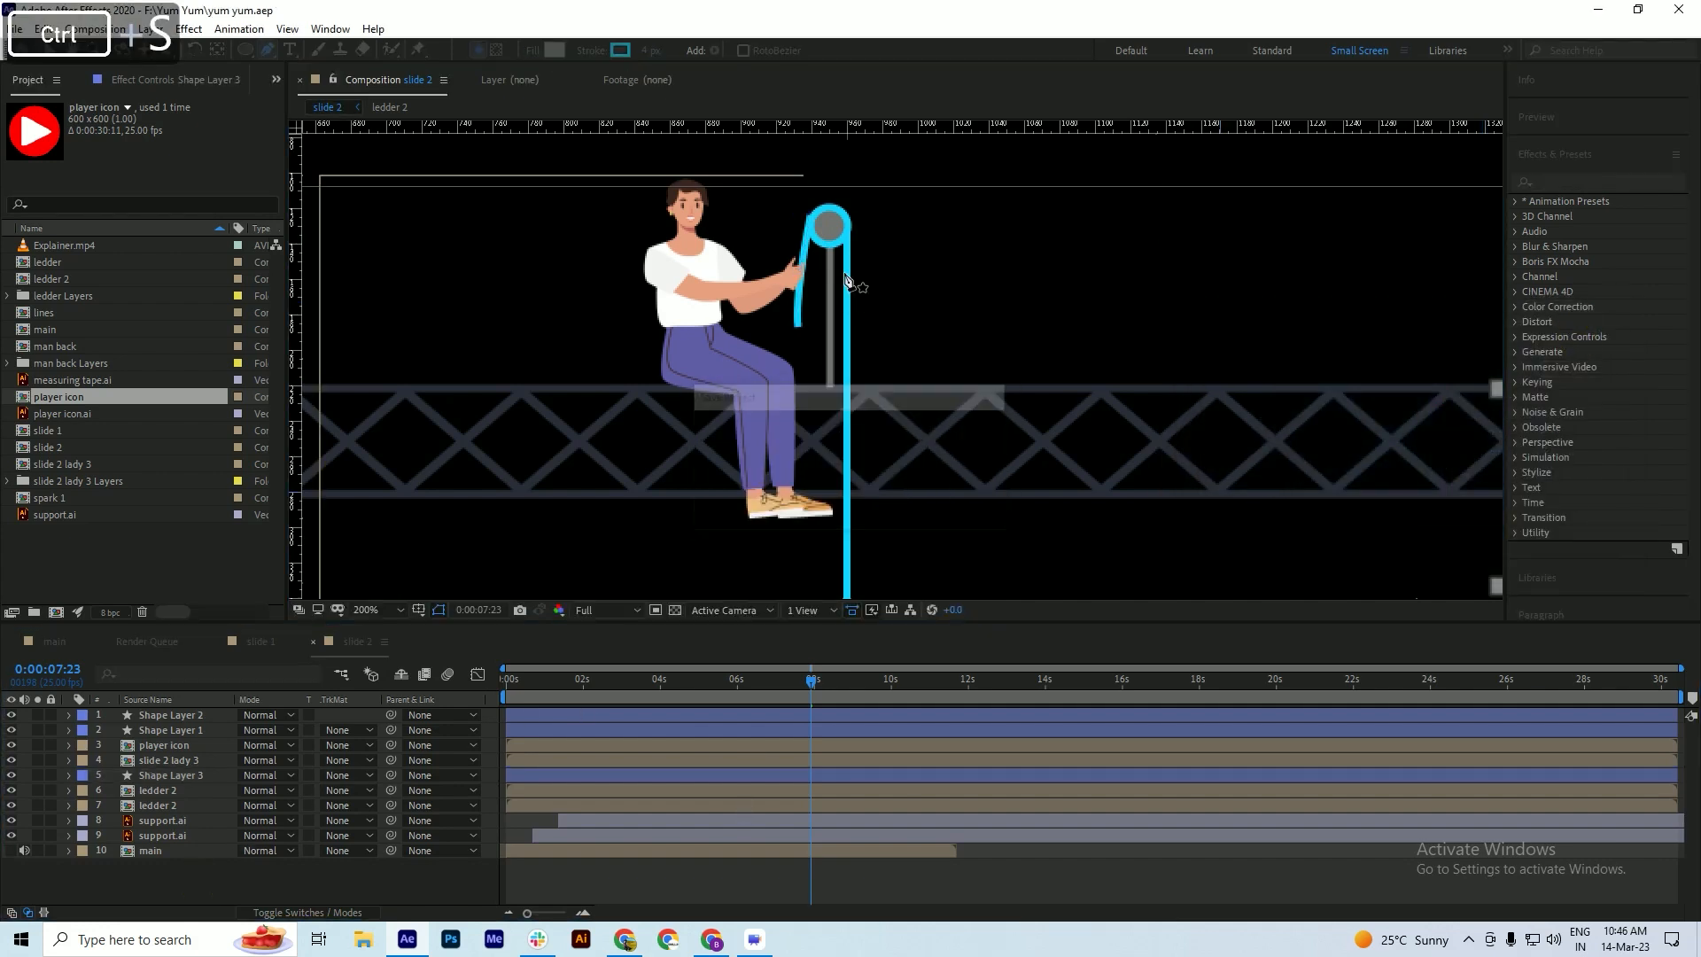
- Shift the top point of the curved rope in Shape Layer 3 slightly toward the pulley so it meets the ring
{"action": "left_click", "coordinate": [574, 715]}
{"action": "scroll", "coordinate": [798, 212], "scroll_direction": "up", "scroll_amount": 2}
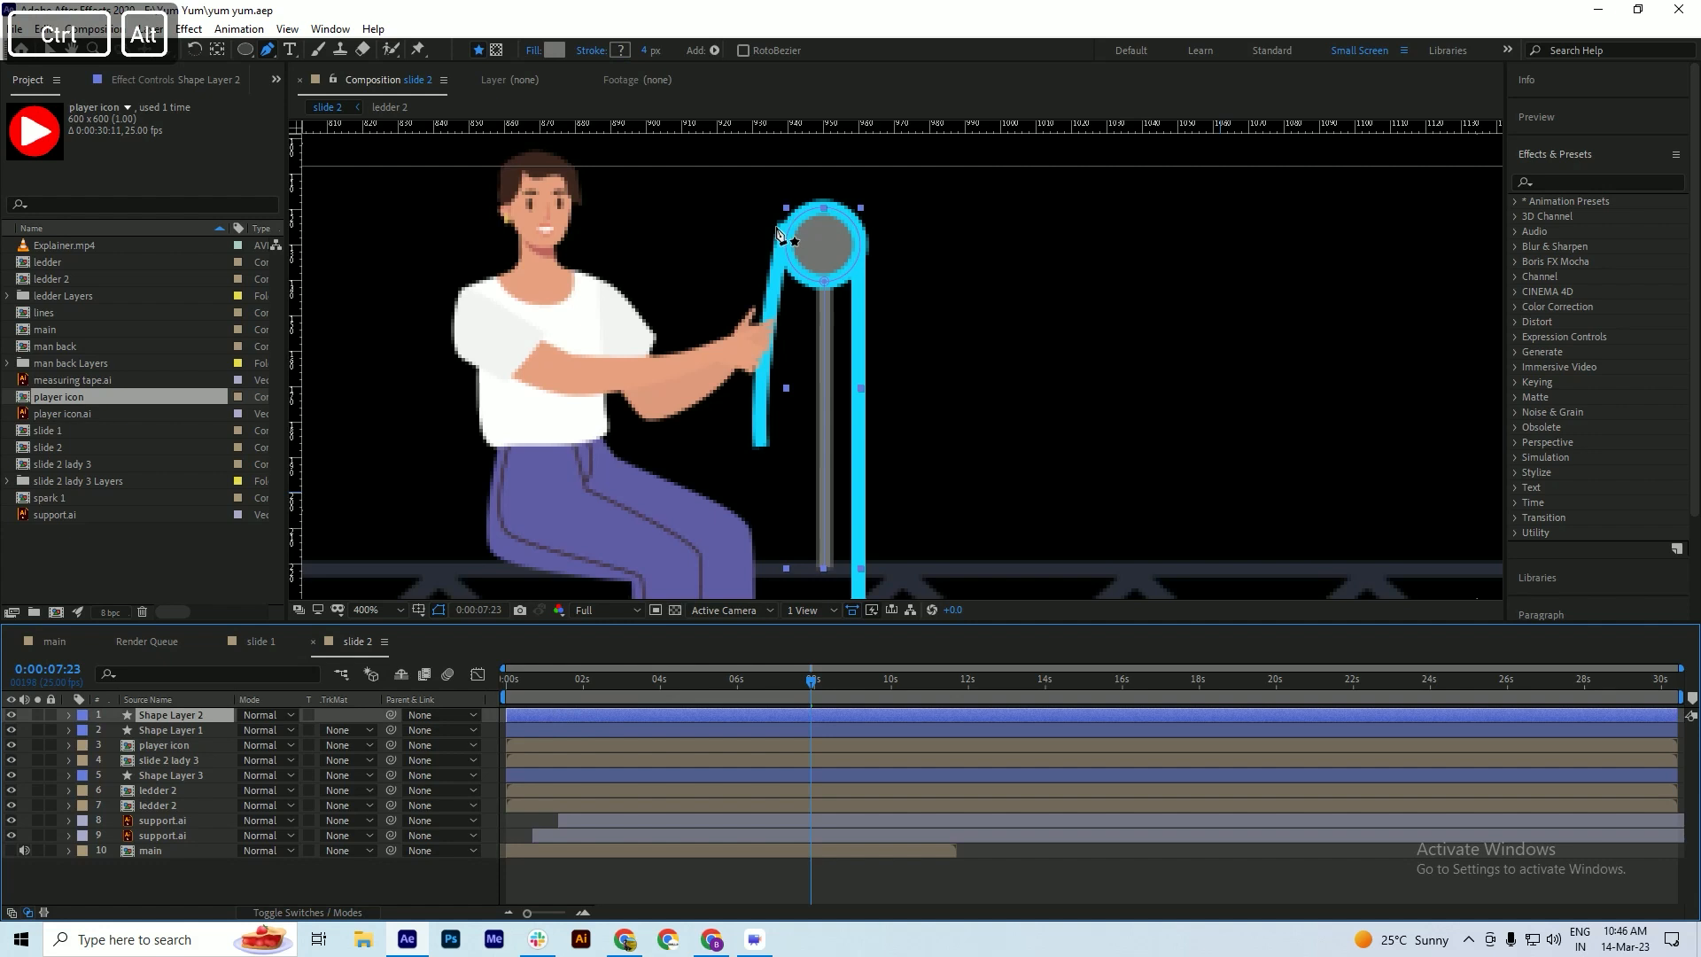
{"action": "left_click", "coordinate": [163, 732]}
{"action": "left_click", "coordinate": [159, 776]}
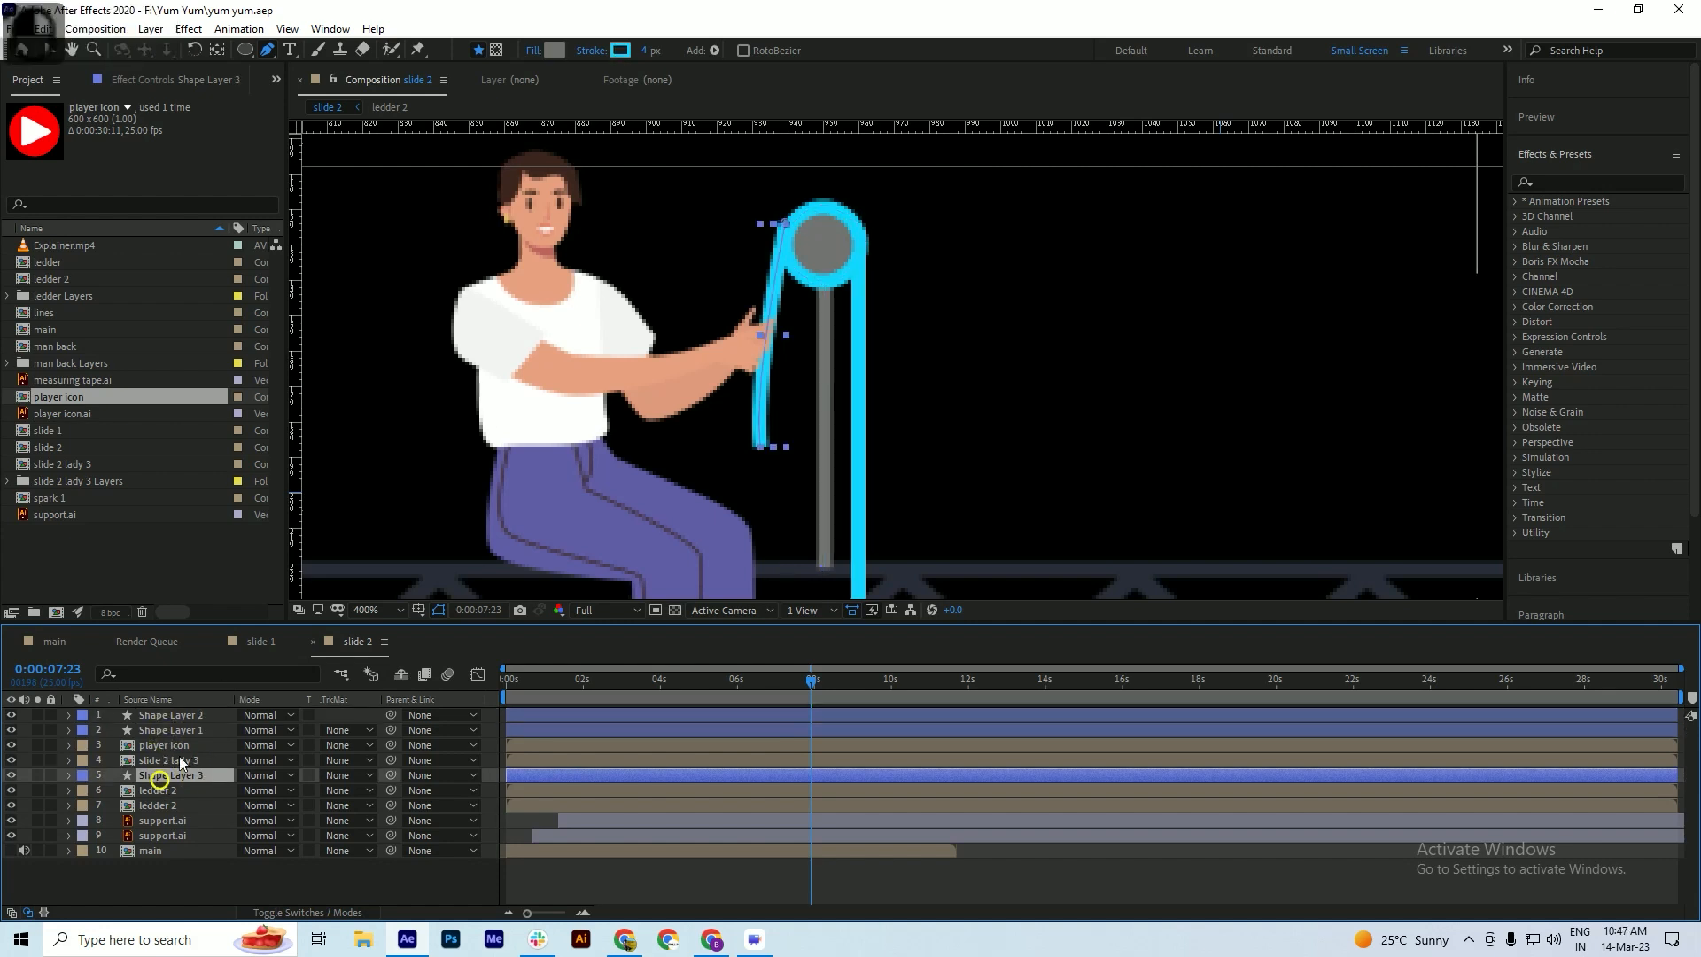
{"action": "left_click_drag", "start_coordinate": [786, 224], "coordinate": [791, 222]}
{"action": "scroll", "coordinate": [793, 272], "scroll_direction": "down", "scroll_amount": 2}
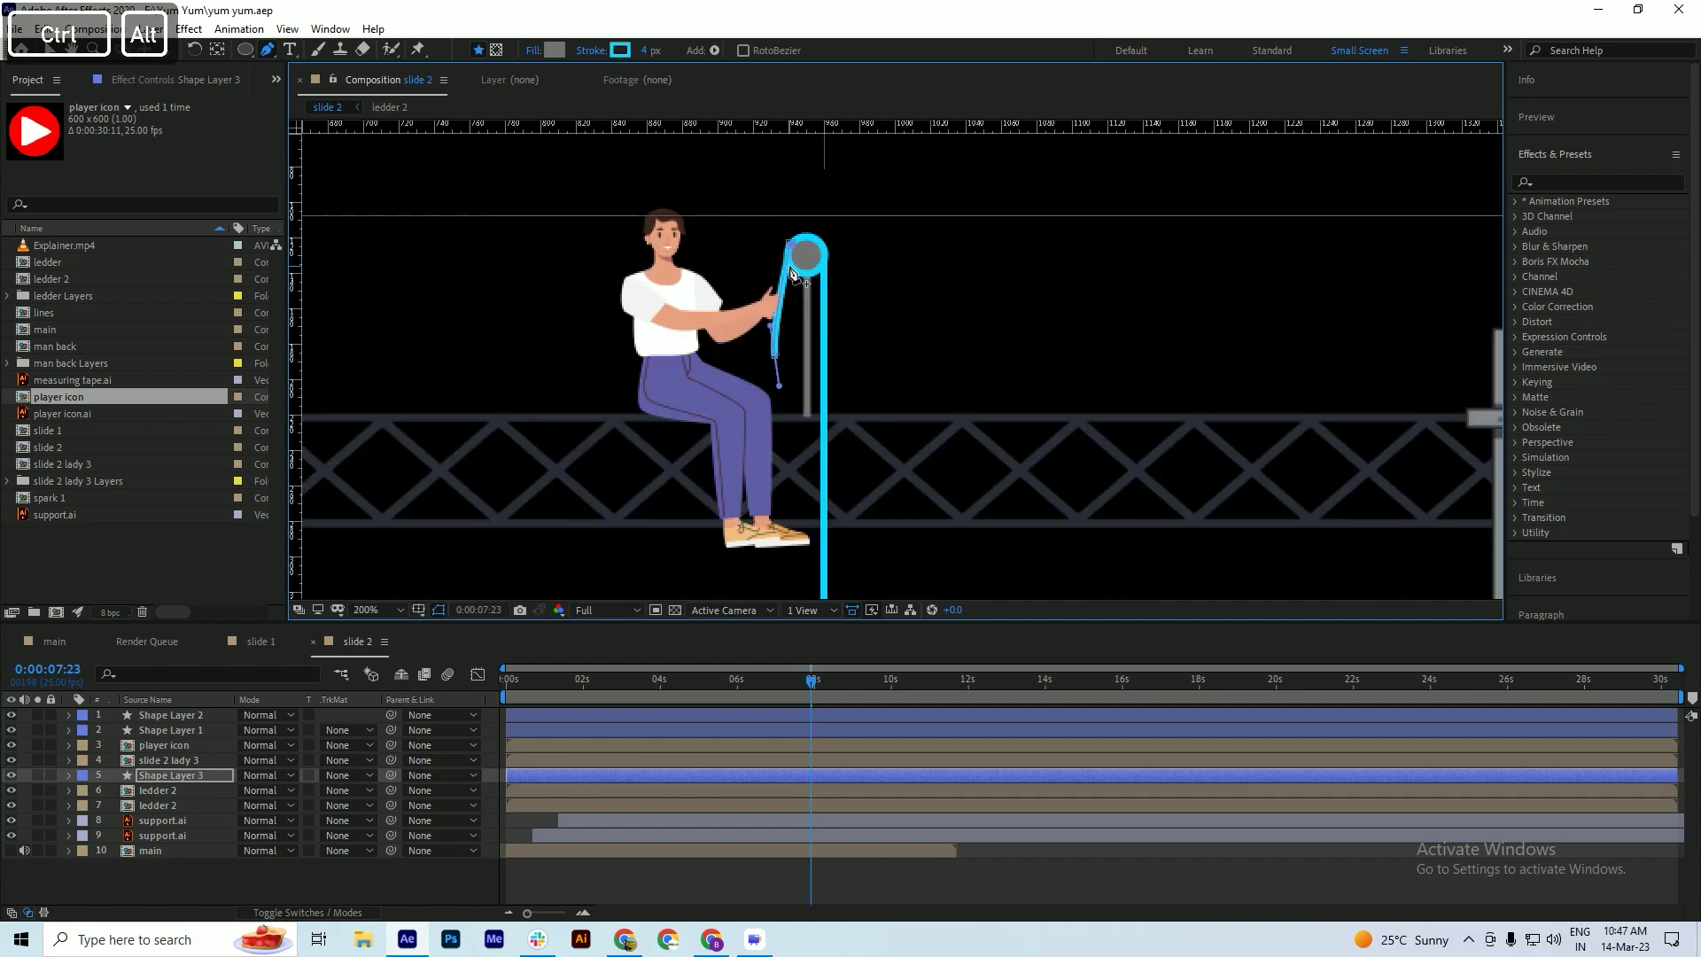
{"action": "left_click", "coordinate": [338, 881]}
- At 0:00:06:20, cut Shape Layer 3 from slide 2 and paste it into the slide 2 lady 3 composition
{"action": "left_click_drag", "start_coordinate": [785, 679], "coordinate": [768, 711]}
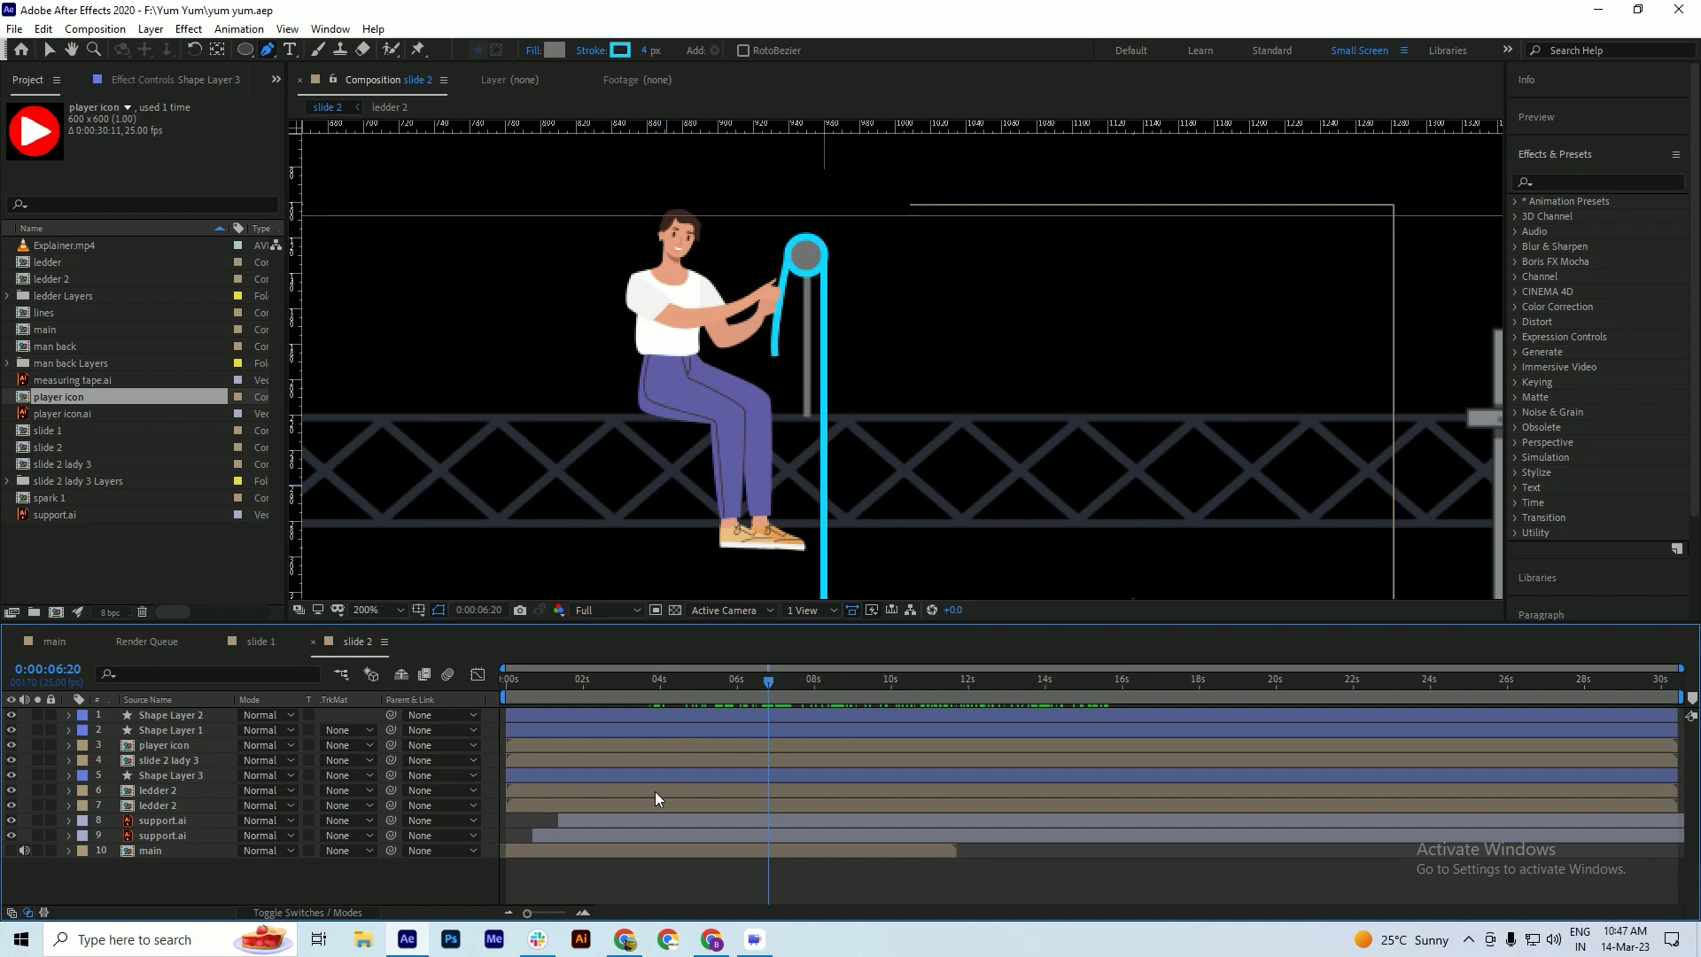
{"action": "left_click", "coordinate": [178, 776], "text": "ctrl"}
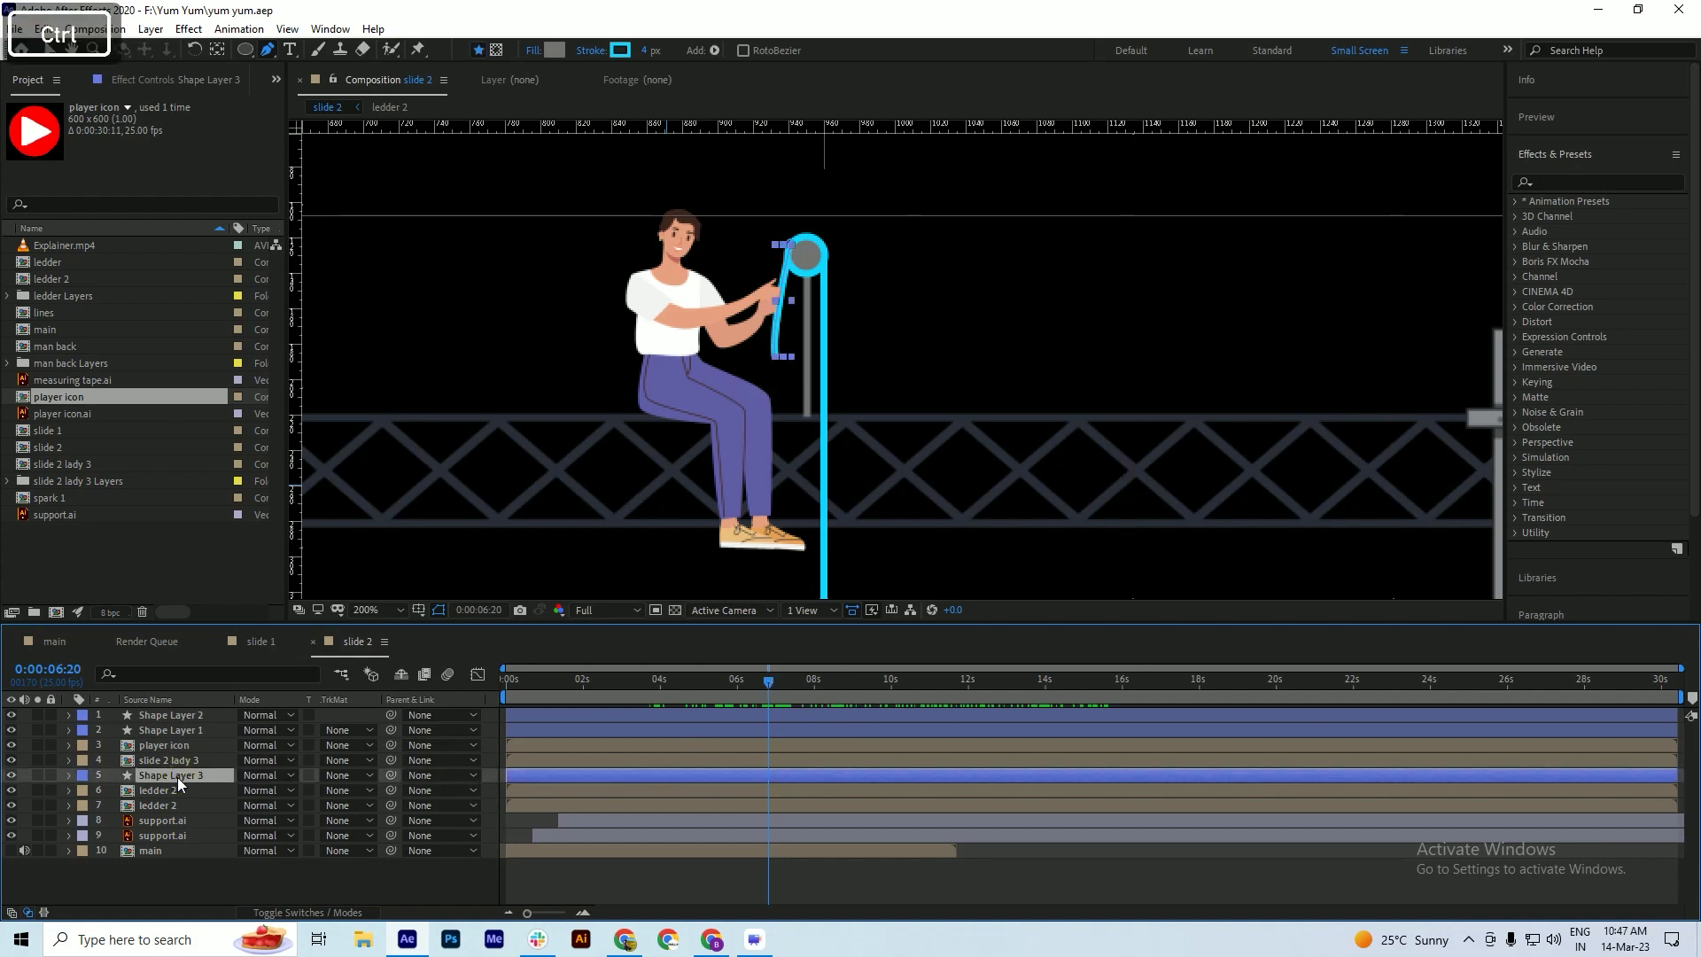
{"action": "key", "text": "ctrl+x"}
{"action": "left_click", "coordinate": [173, 778]}
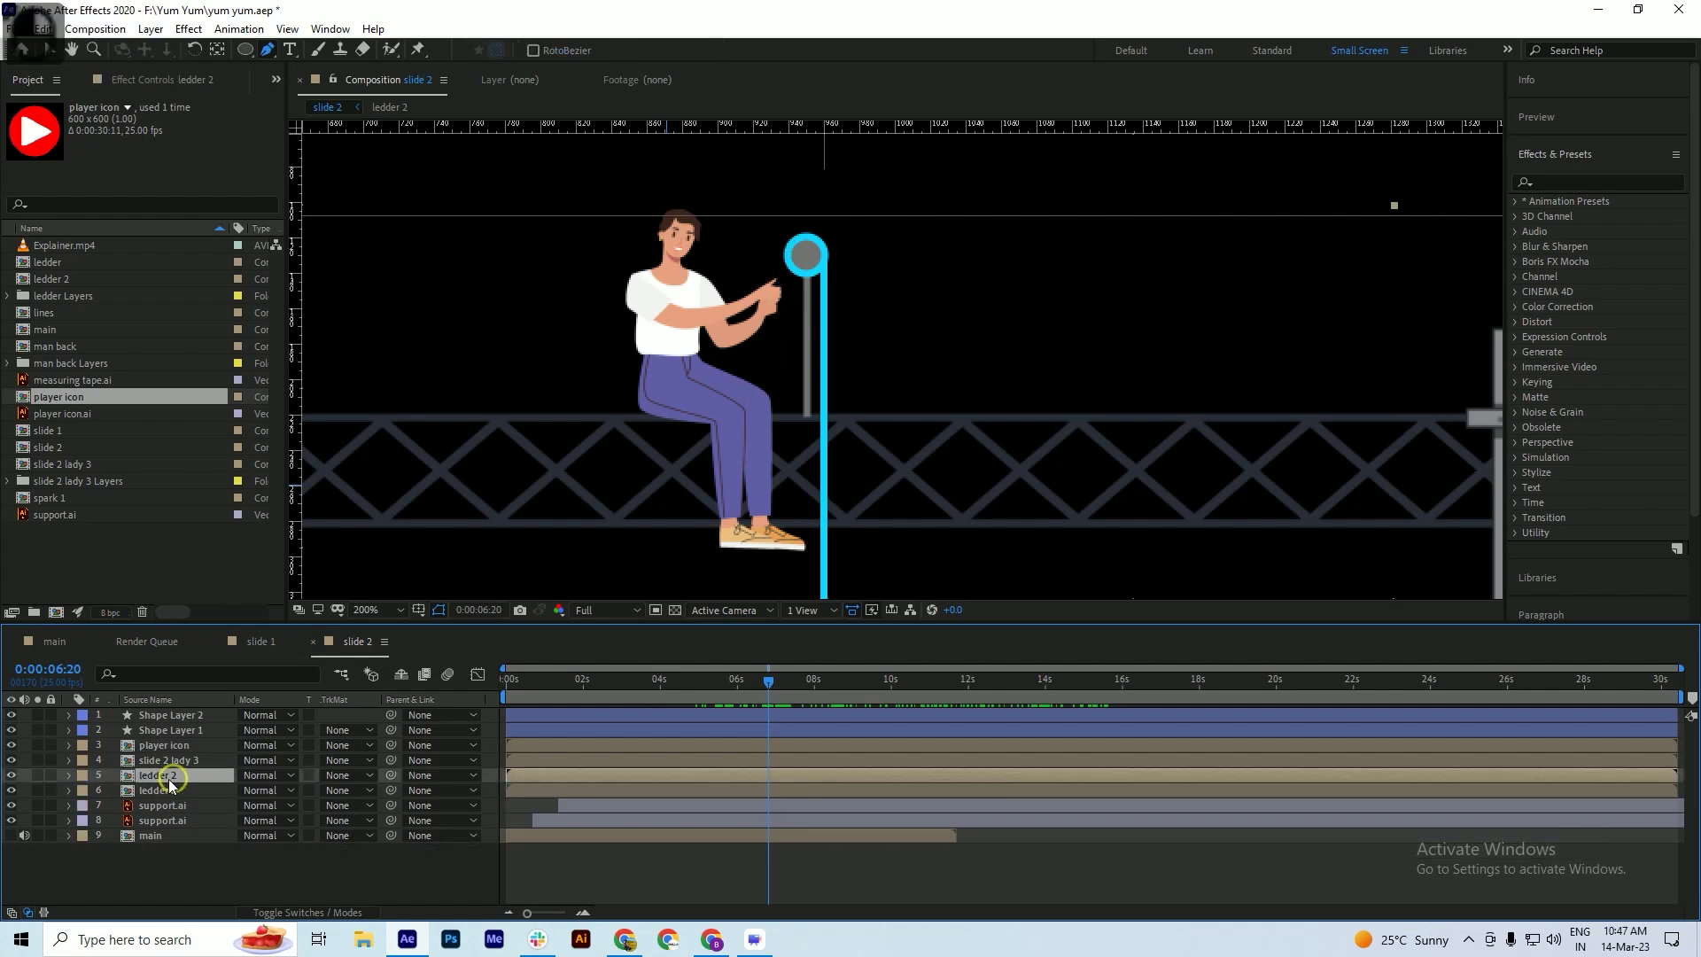
{"action": "double_click", "coordinate": [186, 762]}
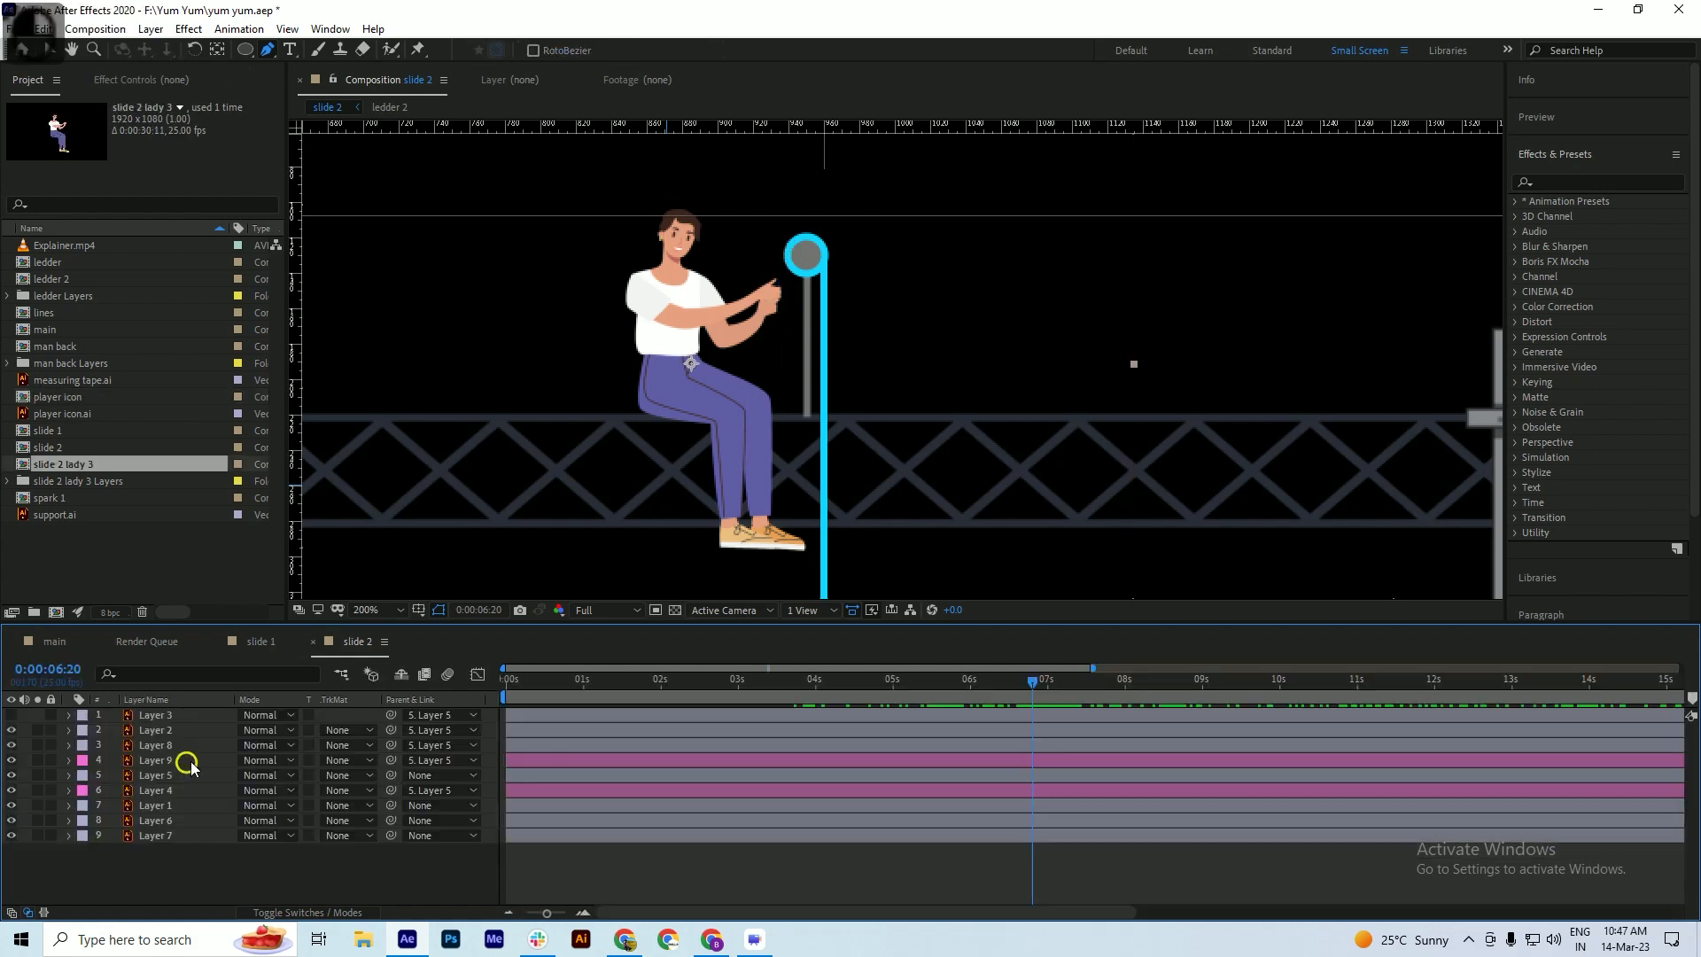
{"action": "key", "text": "ctrl+v"}
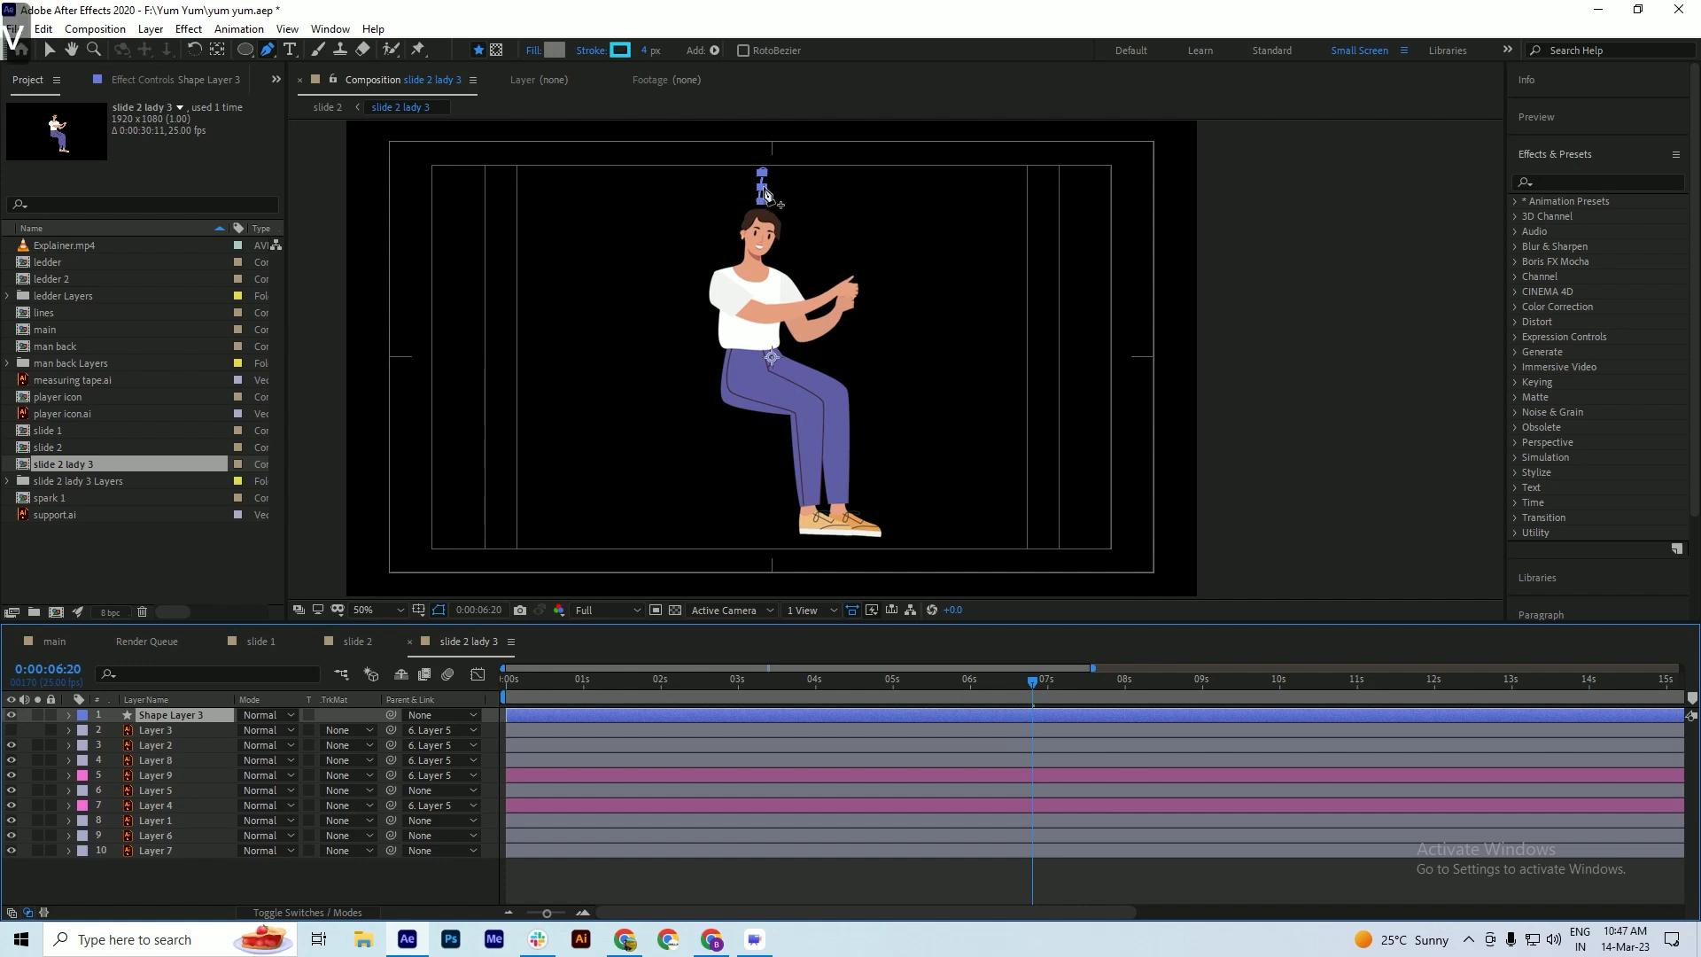
{"action": "key", "text": "v"}
{"action": "left_click_drag", "start_coordinate": [763, 188], "coordinate": [870, 252]}
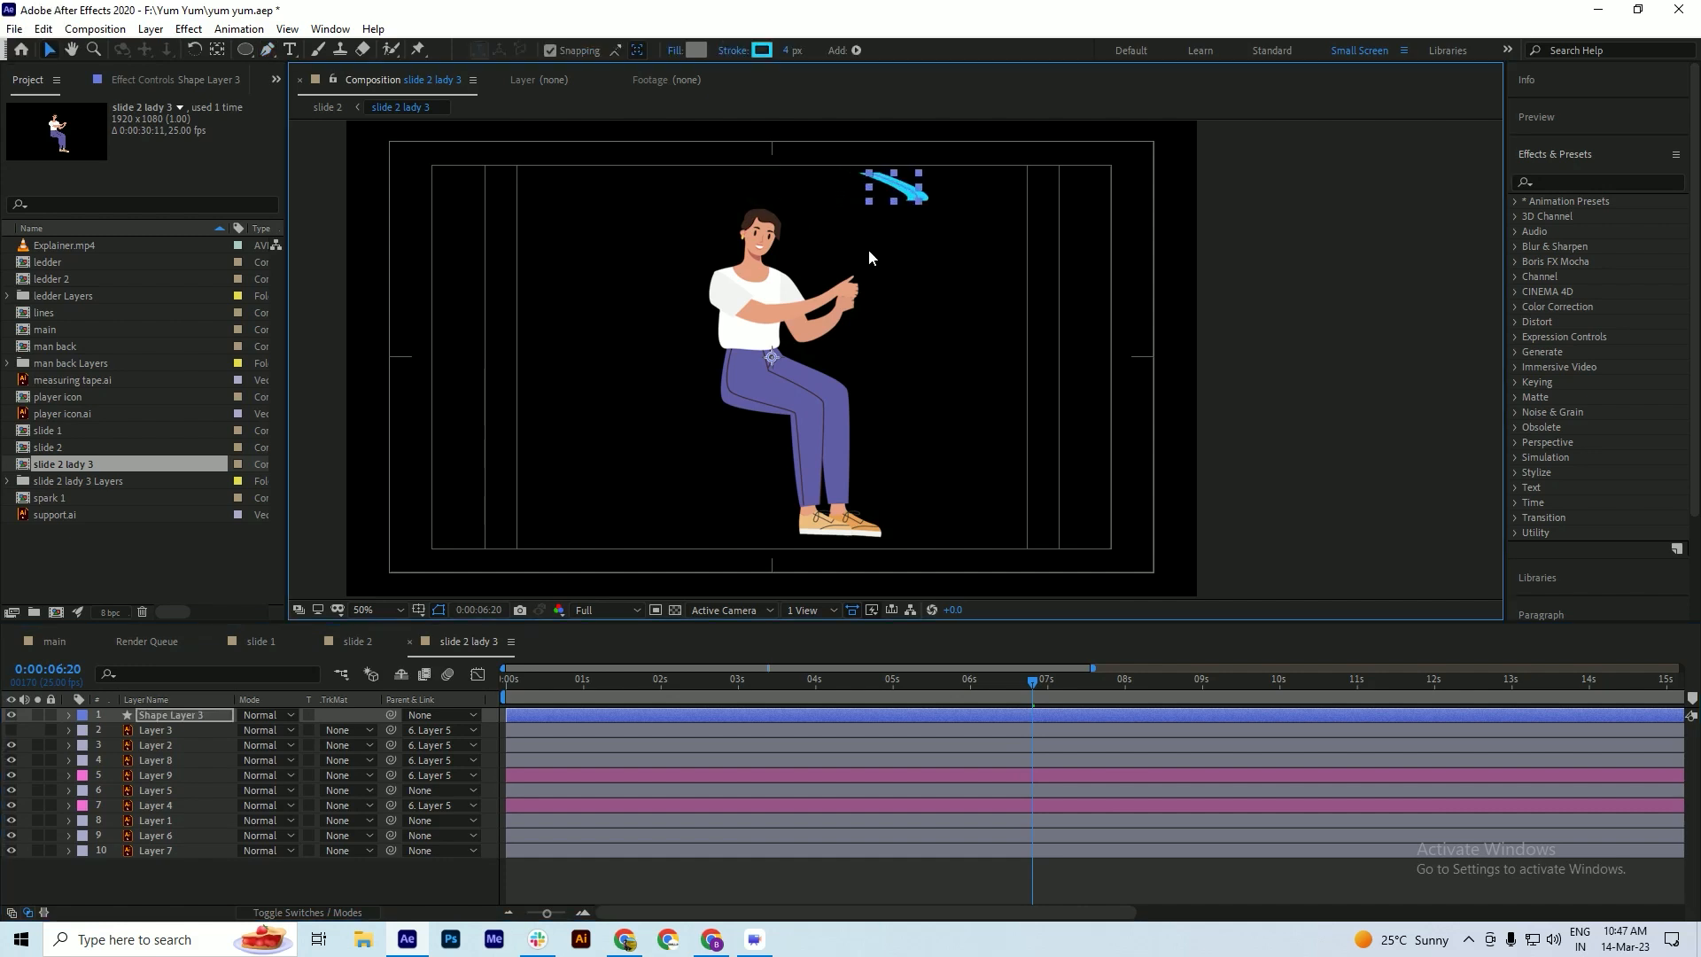
{"action": "key", "text": "ctrl+z"}
{"action": "key", "text": "v"}
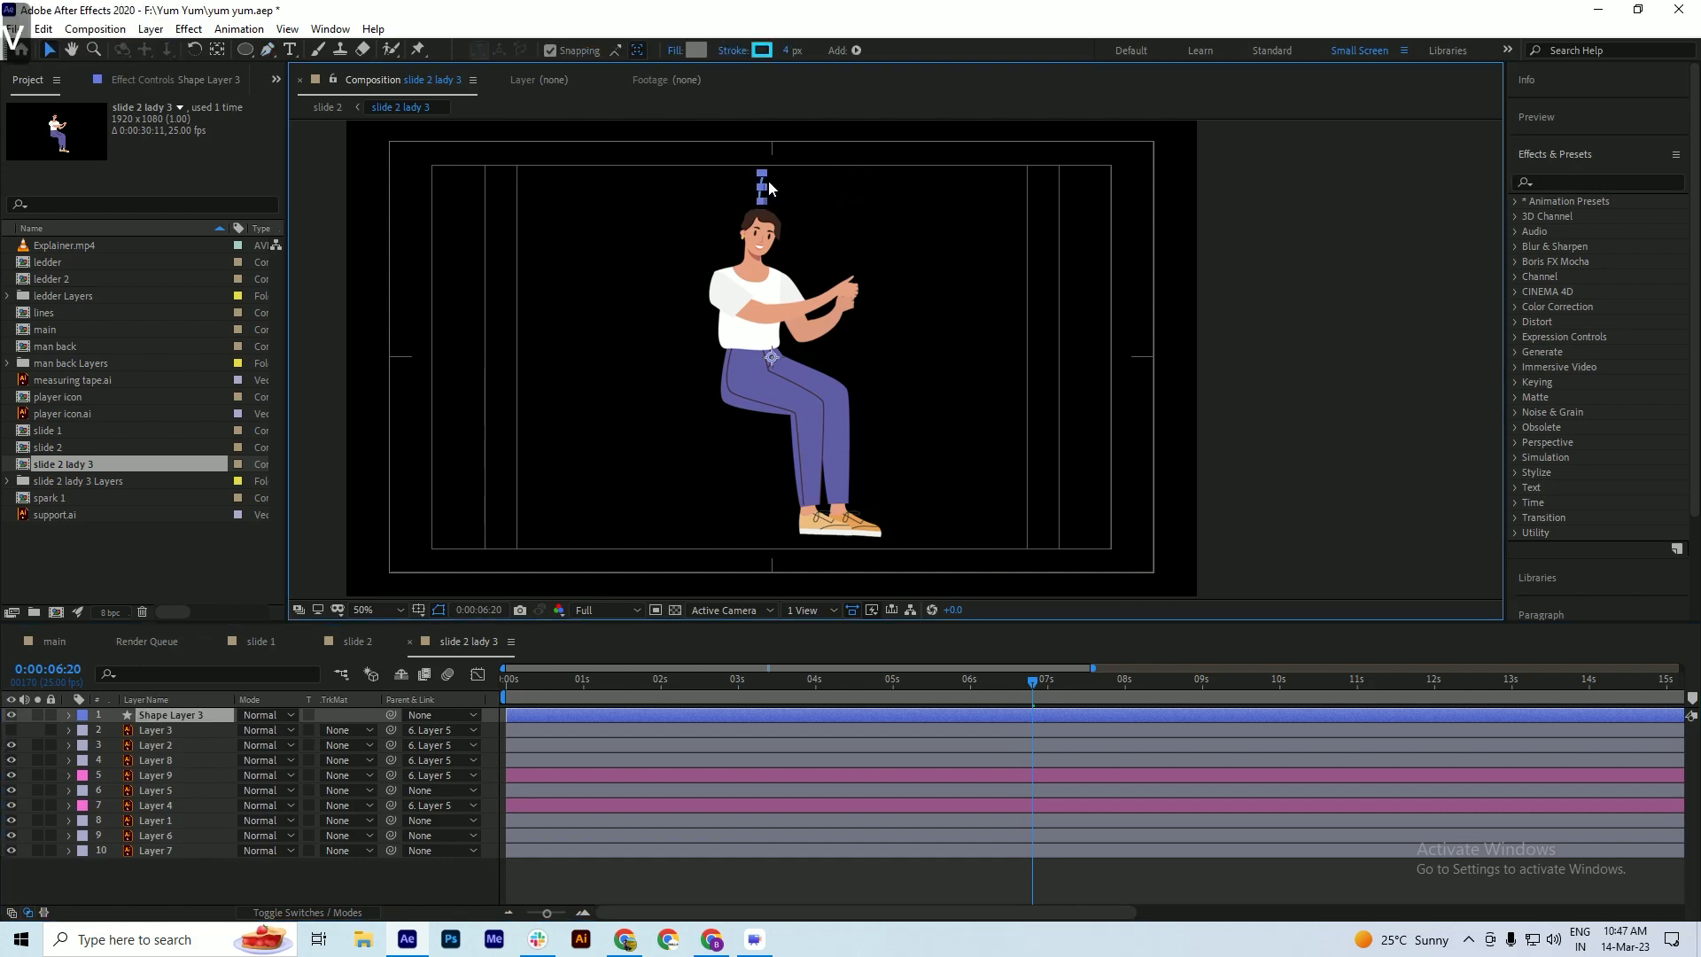
{"action": "left_click_drag", "start_coordinate": [763, 188], "coordinate": [805, 188]}
{"action": "key", "text": "ctrl+z"}
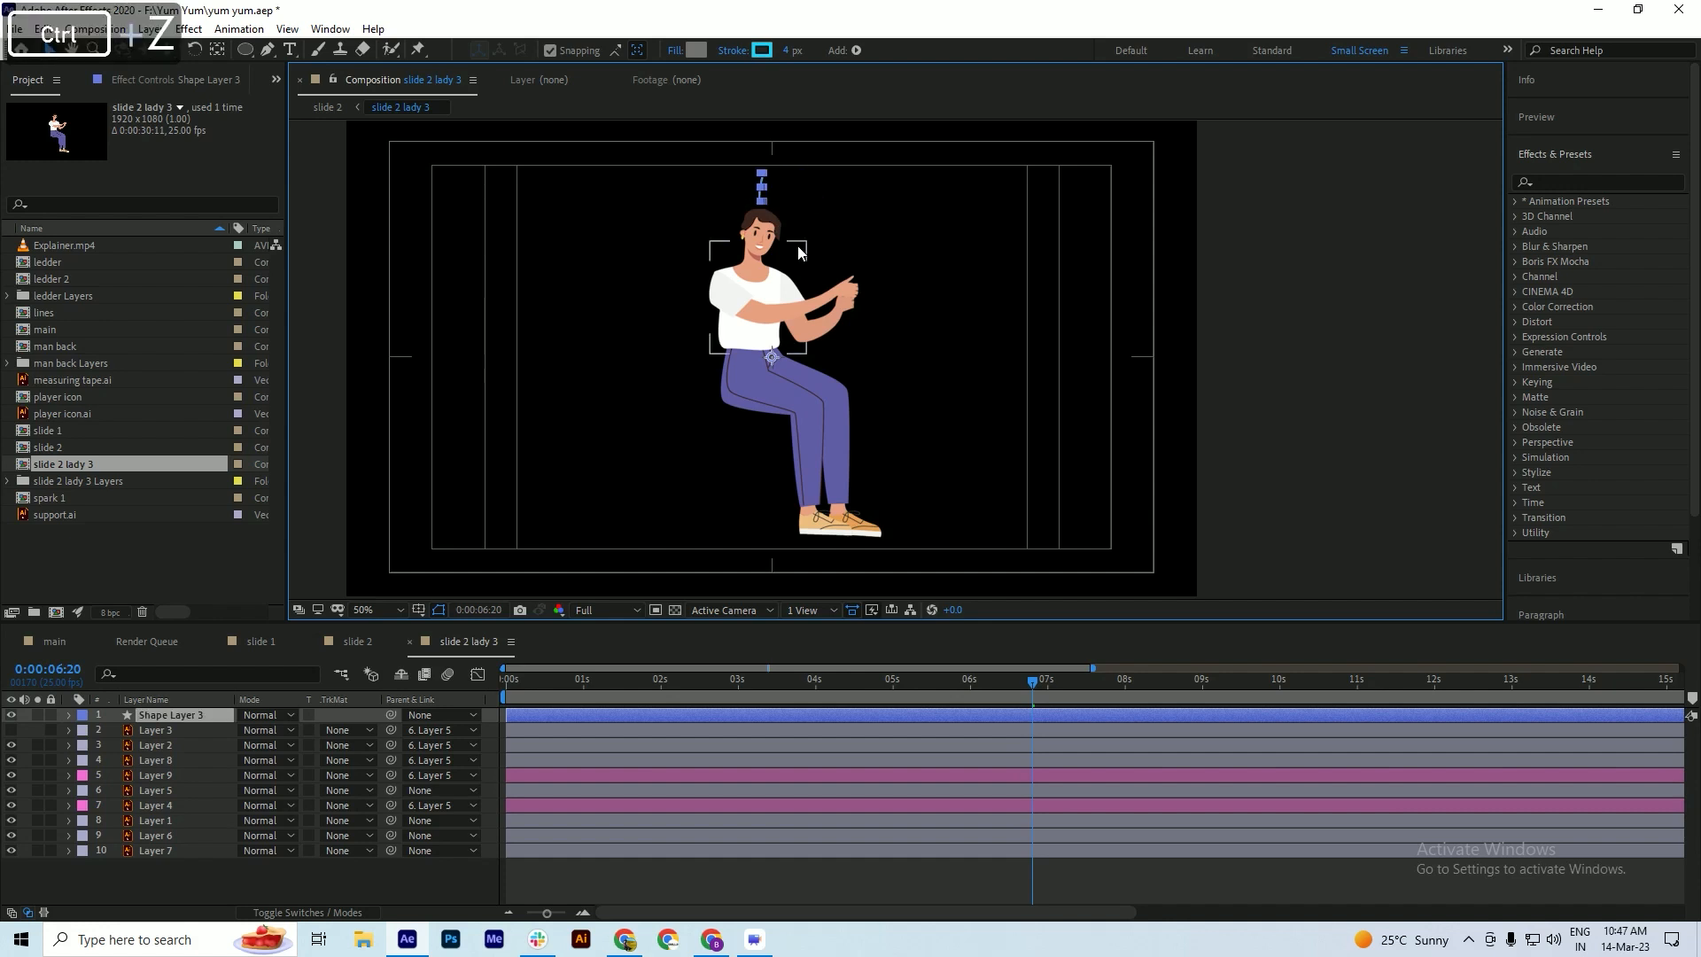
{"action": "key", "text": "y"}
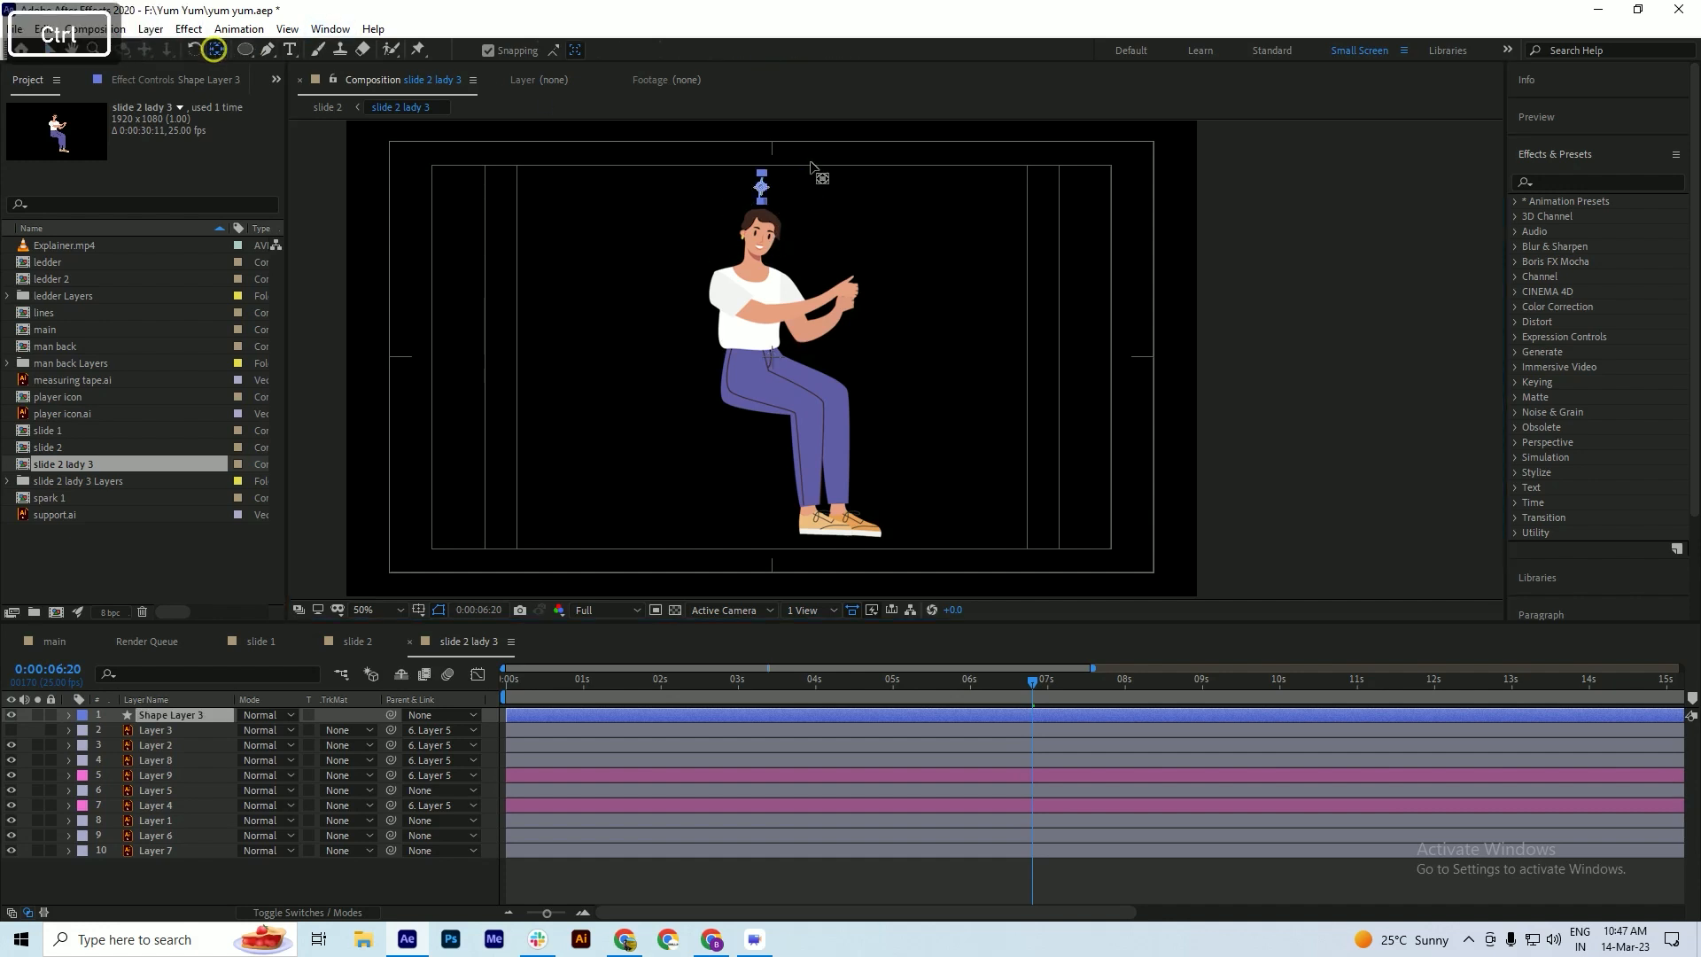
{"action": "left_click_drag", "start_coordinate": [760, 187], "coordinate": [886, 320]}
{"action": "key", "text": "ctrl+z"}
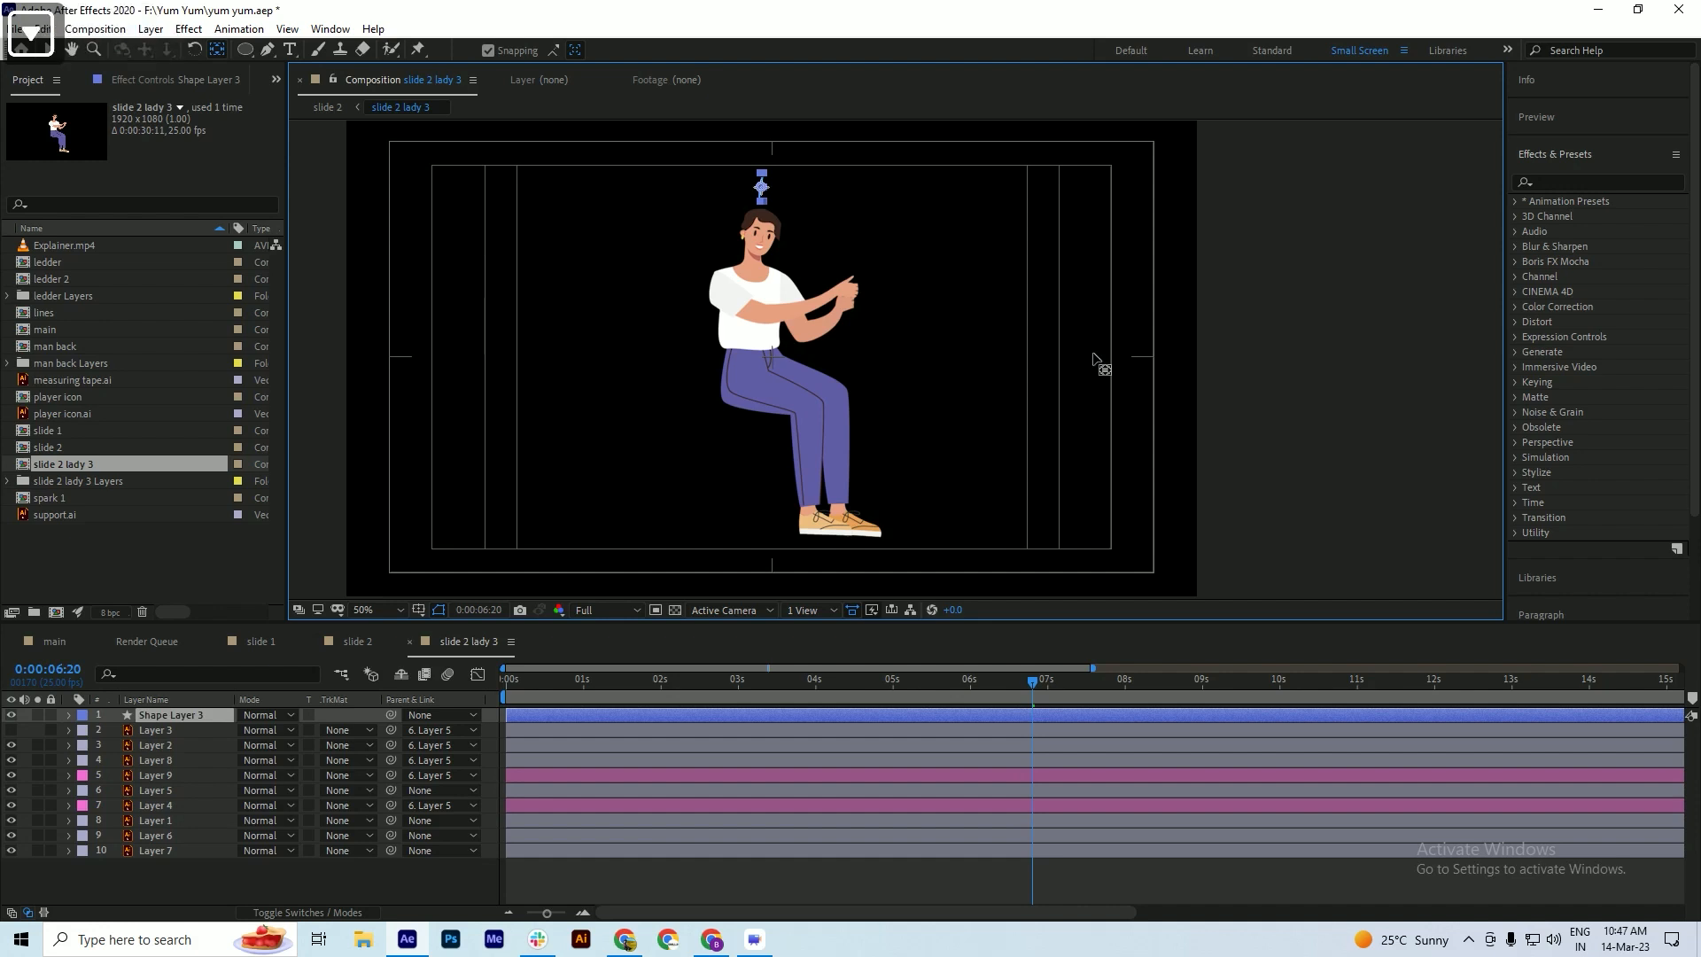
- Nudge the pasted rope piece, Shape Layer 3, from above the woman's head down and across onto her hands
{"action": "key", "text": "Down"}
{"action": "key", "text": "Down"}
{"action": "key", "text": "Down"}
{"action": "key", "text": "Down"}
{"action": "key", "text": "Down"}
{"action": "key", "text": "Down"}
{"action": "key", "text": "Down"}
{"action": "key", "text": "Down"}
{"action": "key", "text": "Down"}
{"action": "key", "text": "Down"}
{"action": "key", "text": "Down"}
{"action": "key", "text": "Down"}
{"action": "key", "text": "Right"}
{"action": "key", "text": "Right"}
{"action": "key", "text": "Right"}
{"action": "key", "text": "Right"}
{"action": "key", "text": "Right"}
{"action": "key", "text": "Right"}
{"action": "key", "text": "Right"}
{"action": "key", "text": "Right"}
{"action": "key", "text": "Right"}
{"action": "key", "text": "Right"}
{"action": "key", "text": "Right"}
{"action": "key", "text": "Right"}
{"action": "key", "text": "Right"}
{"action": "key", "text": "Right"}
{"action": "key", "text": "Right"}
{"action": "key", "text": "Right"}
{"action": "key", "text": "Right"}
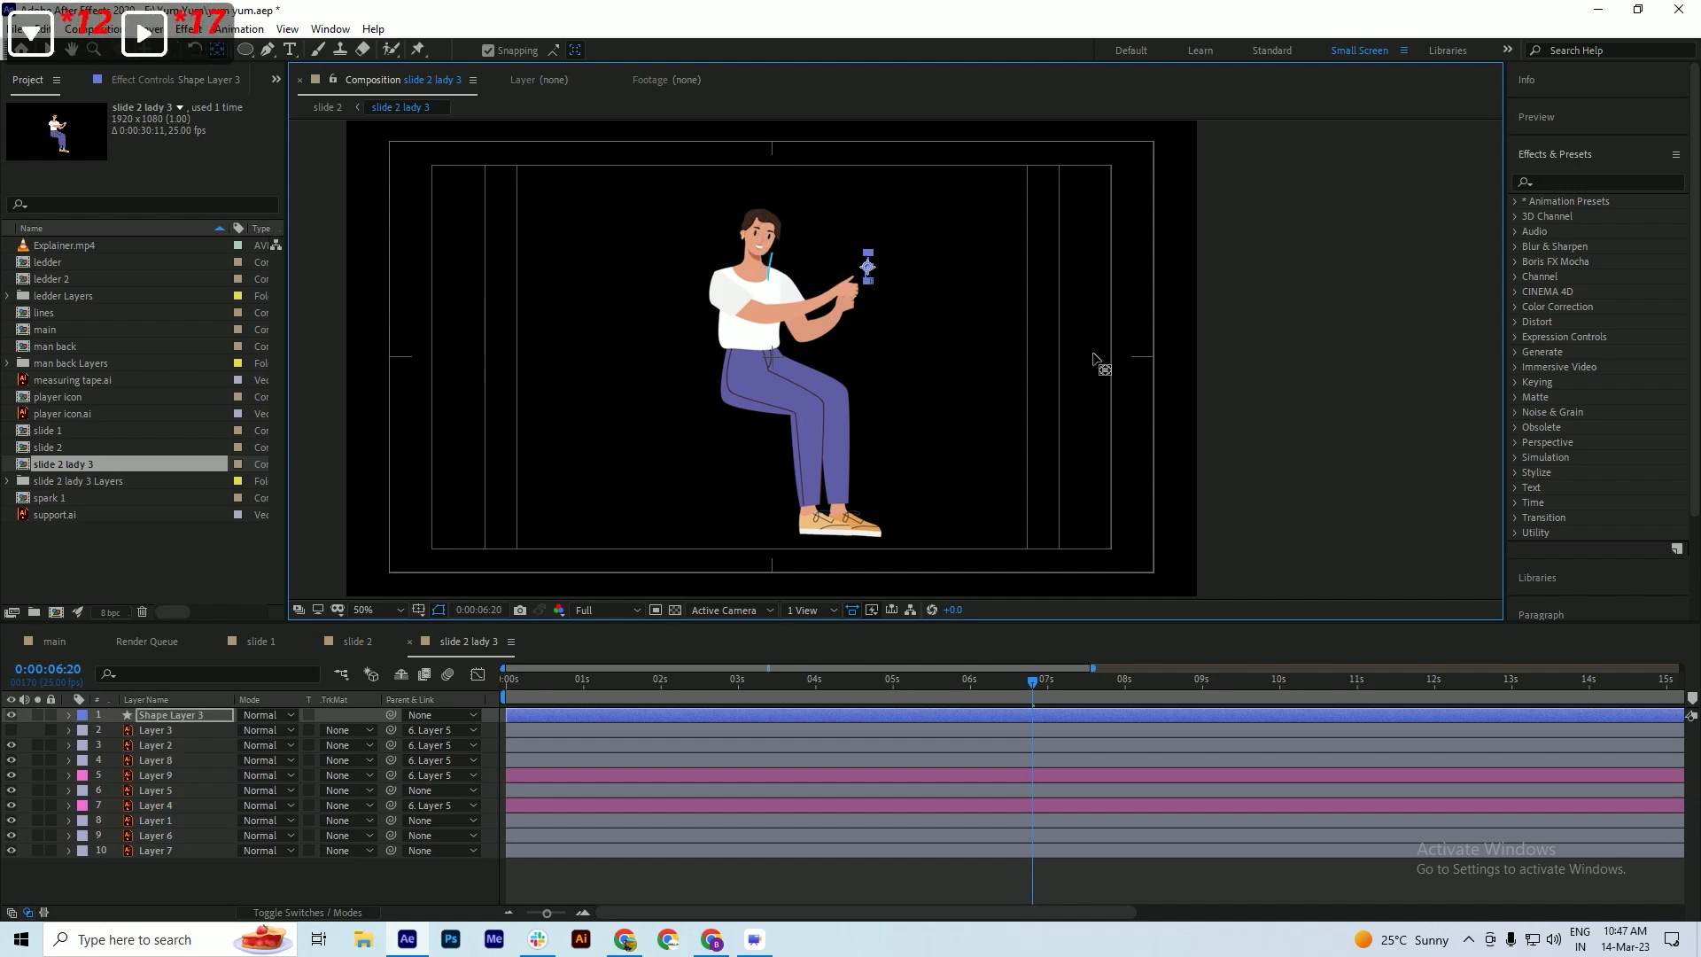
{"action": "key", "text": "Left"}
{"action": "key", "text": "Left"}
{"action": "key", "text": "Left"}
{"action": "key", "text": "Right"}
{"action": "key", "text": "Down"}
{"action": "key", "text": "Down"}
{"action": "key", "text": "Down"}
{"action": "key", "text": "Down"}
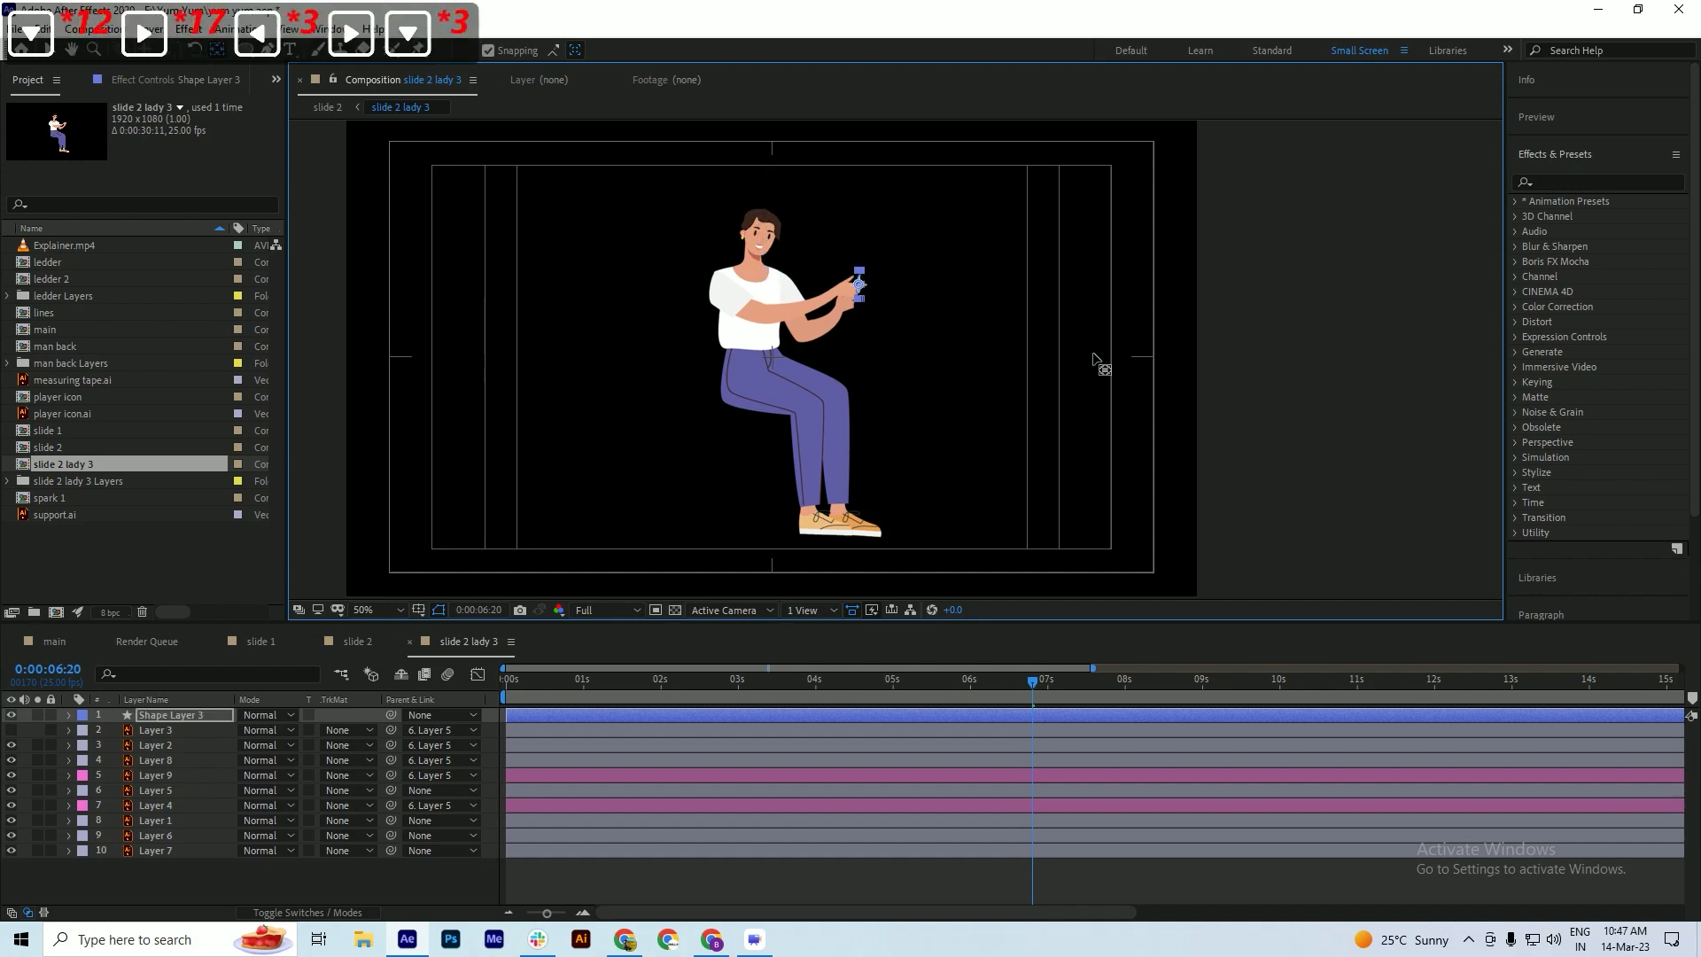
{"action": "key", "text": "Up"}
{"action": "key", "text": "Up"}
{"action": "key", "text": "Up"}
{"action": "key", "text": "Left"}
{"action": "key", "text": "Left"}
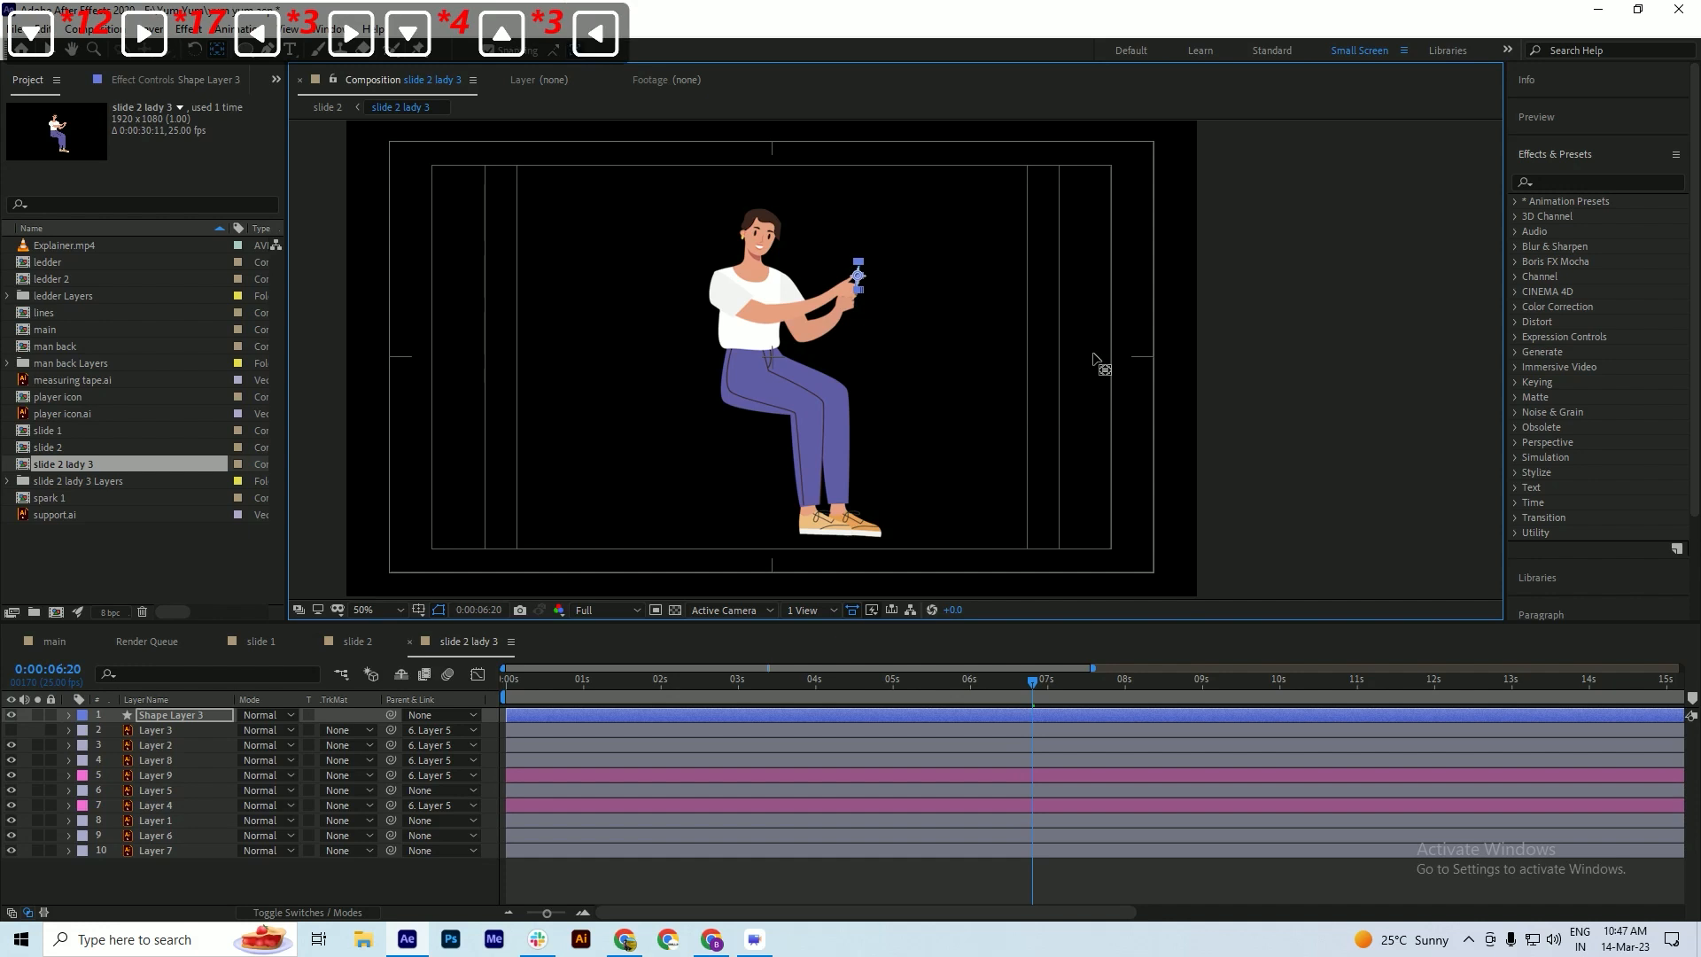
- Save the project and set the stroke width of the rope piece in Shape Layer 3 to 16 px
{"action": "key", "text": "ctrl+s"}
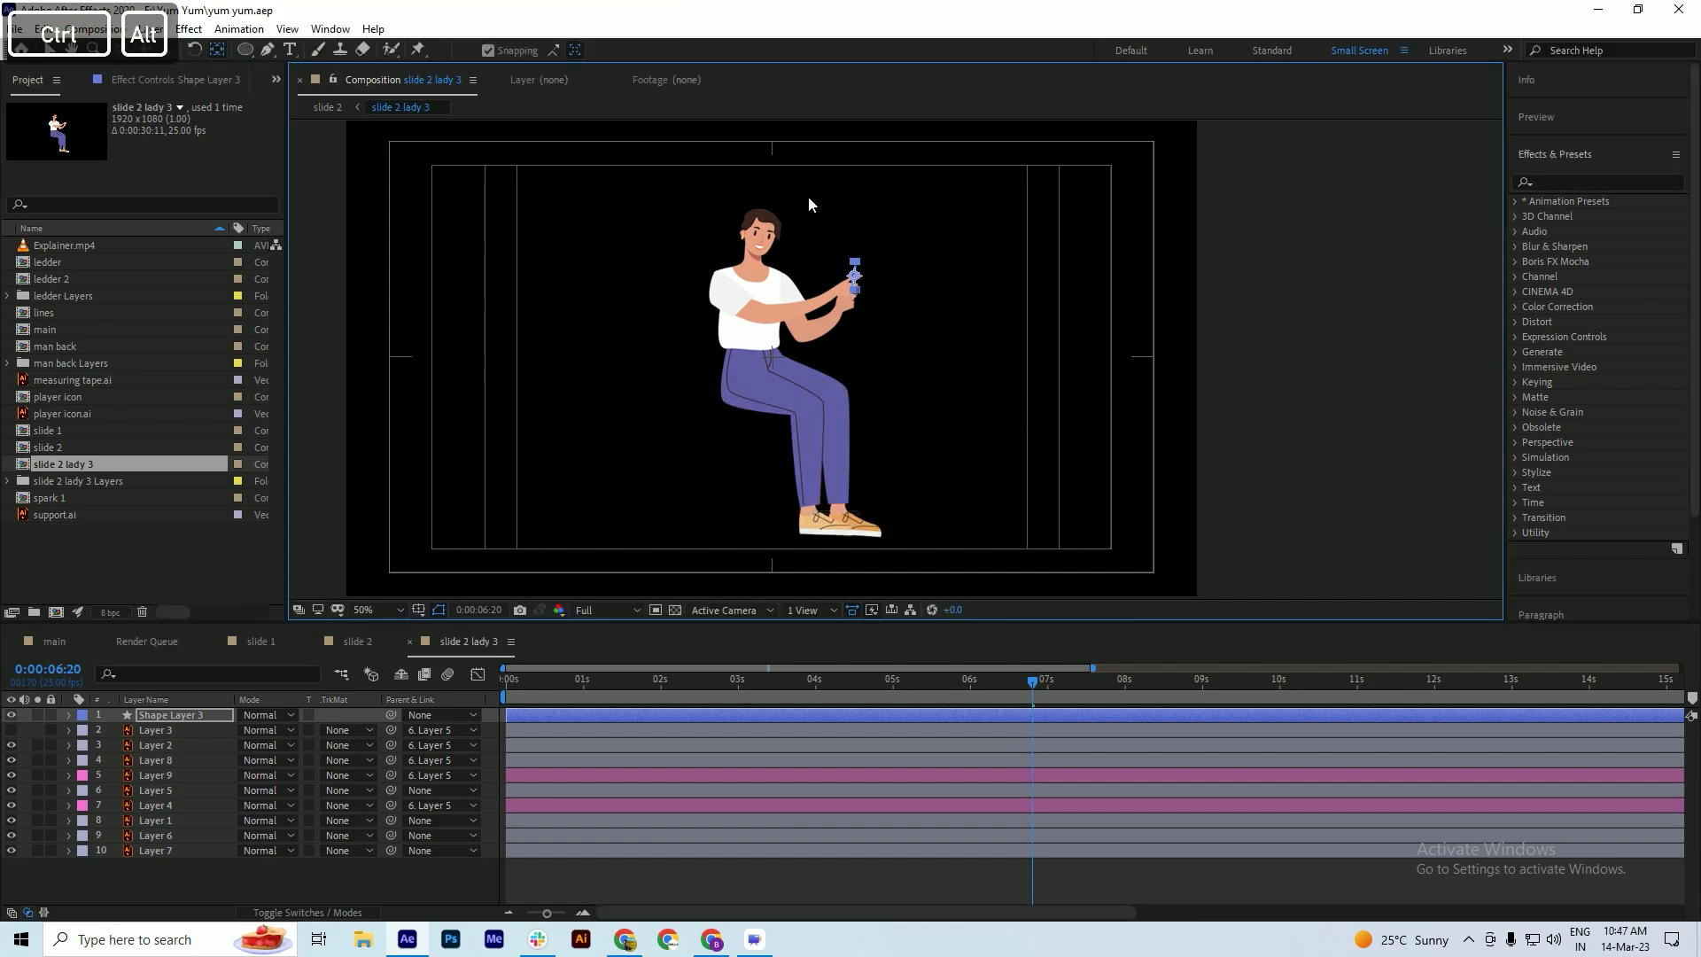
{"action": "scroll", "coordinate": [849, 266], "scroll_direction": "up", "scroll_amount": 2}
{"action": "scroll", "coordinate": [846, 310], "scroll_direction": "up", "scroll_amount": 3}
{"action": "scroll", "coordinate": [853, 297], "scroll_direction": "down", "scroll_amount": 5}
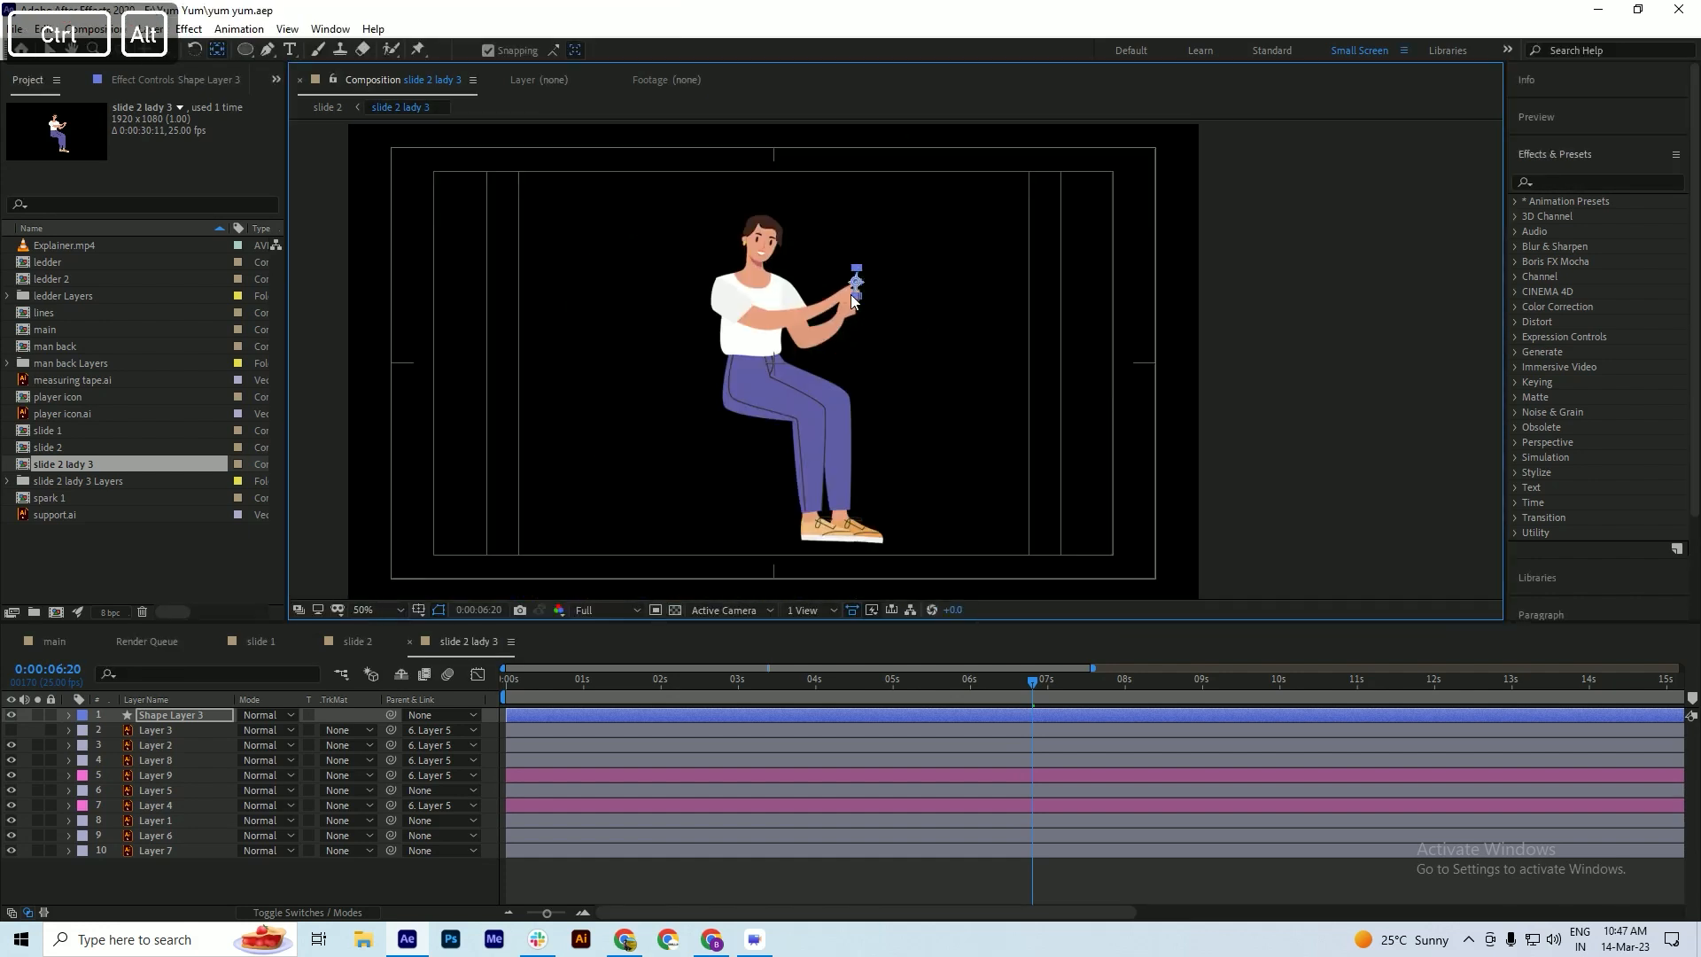
{"action": "left_click", "coordinate": [161, 722]}
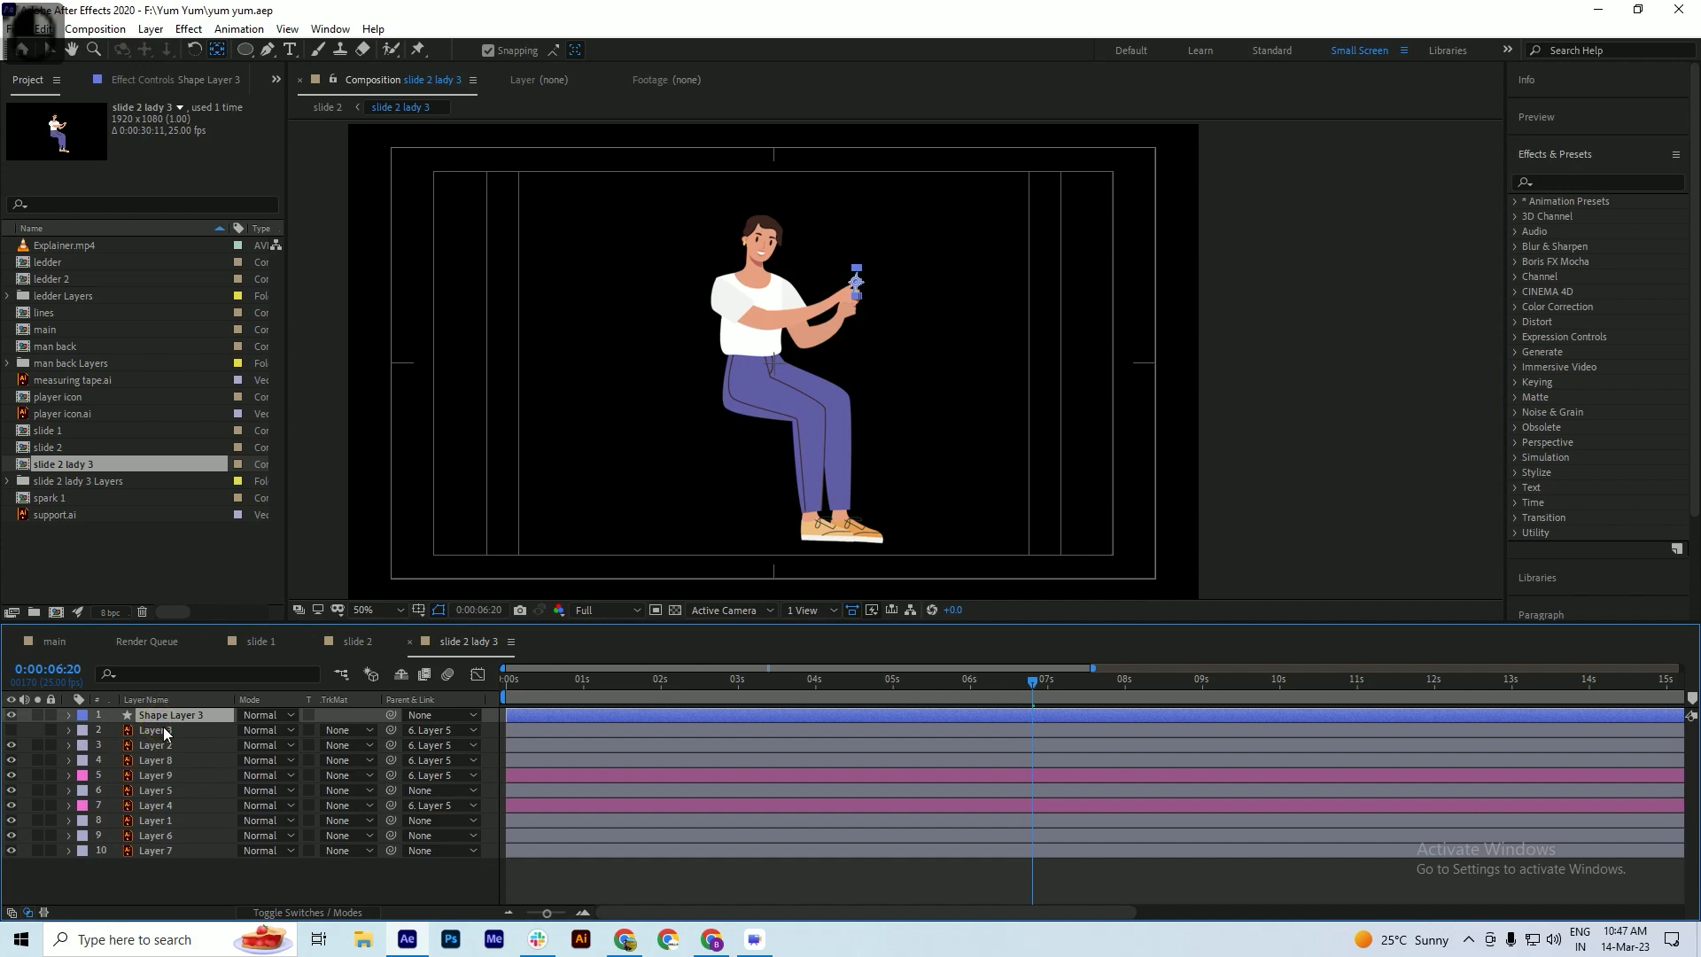
{"action": "left_click", "coordinate": [157, 733]}
{"action": "left_click", "coordinate": [163, 717]}
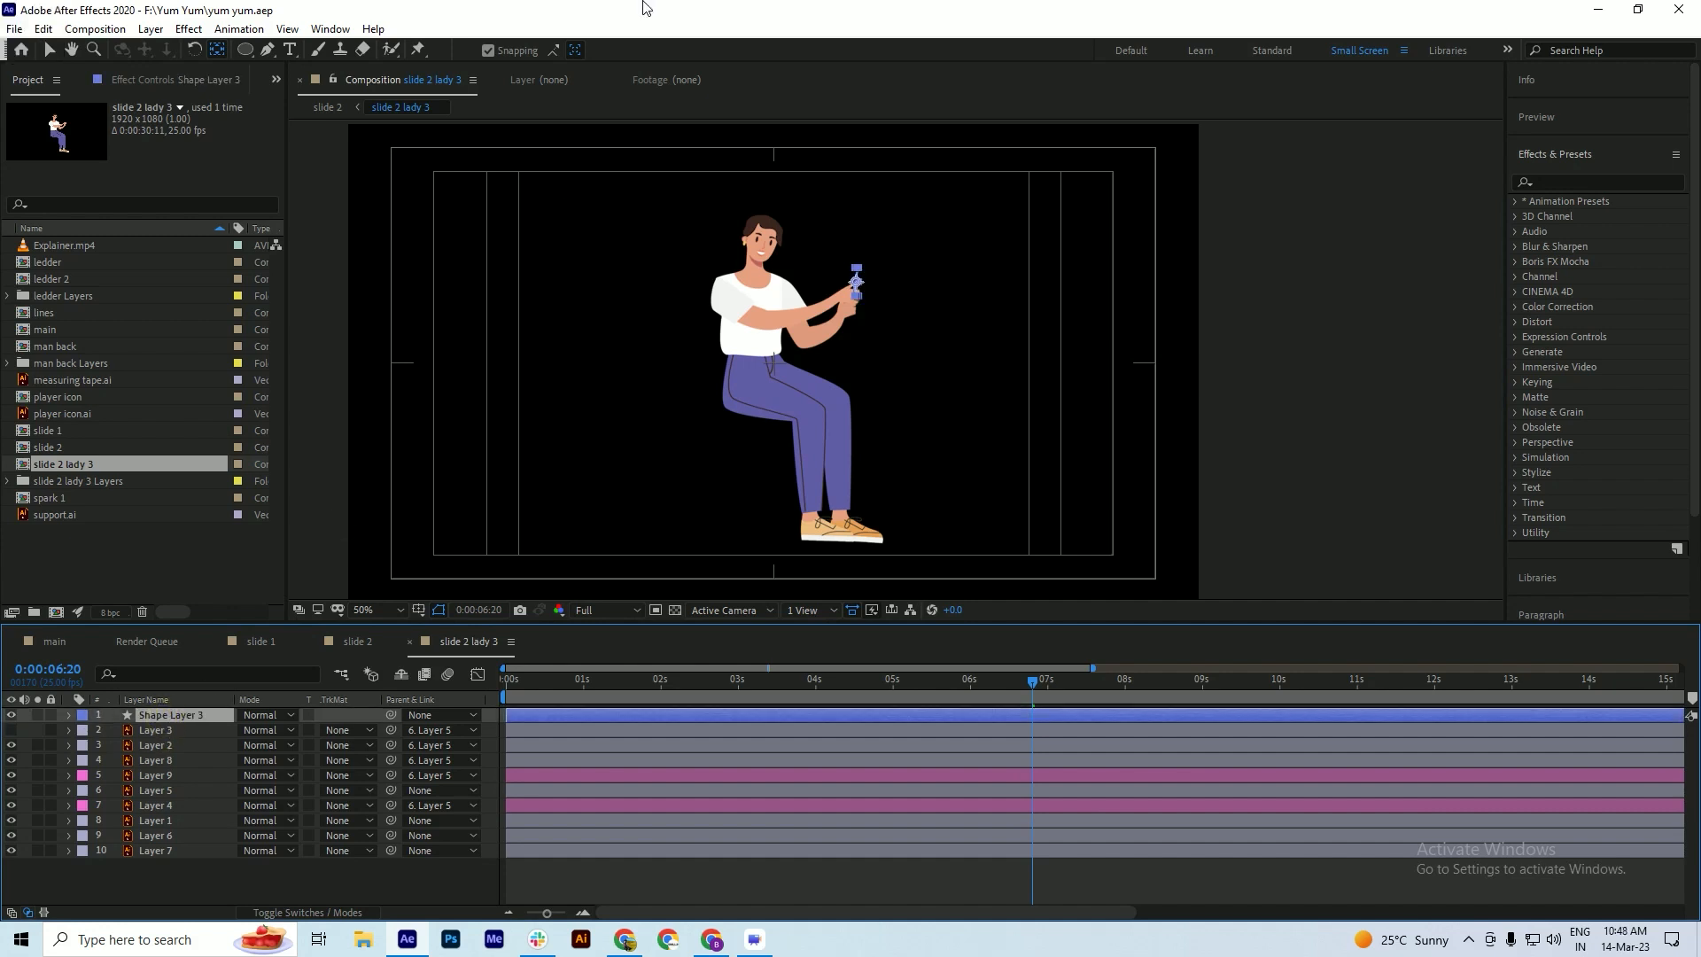
{"action": "key", "text": "v"}
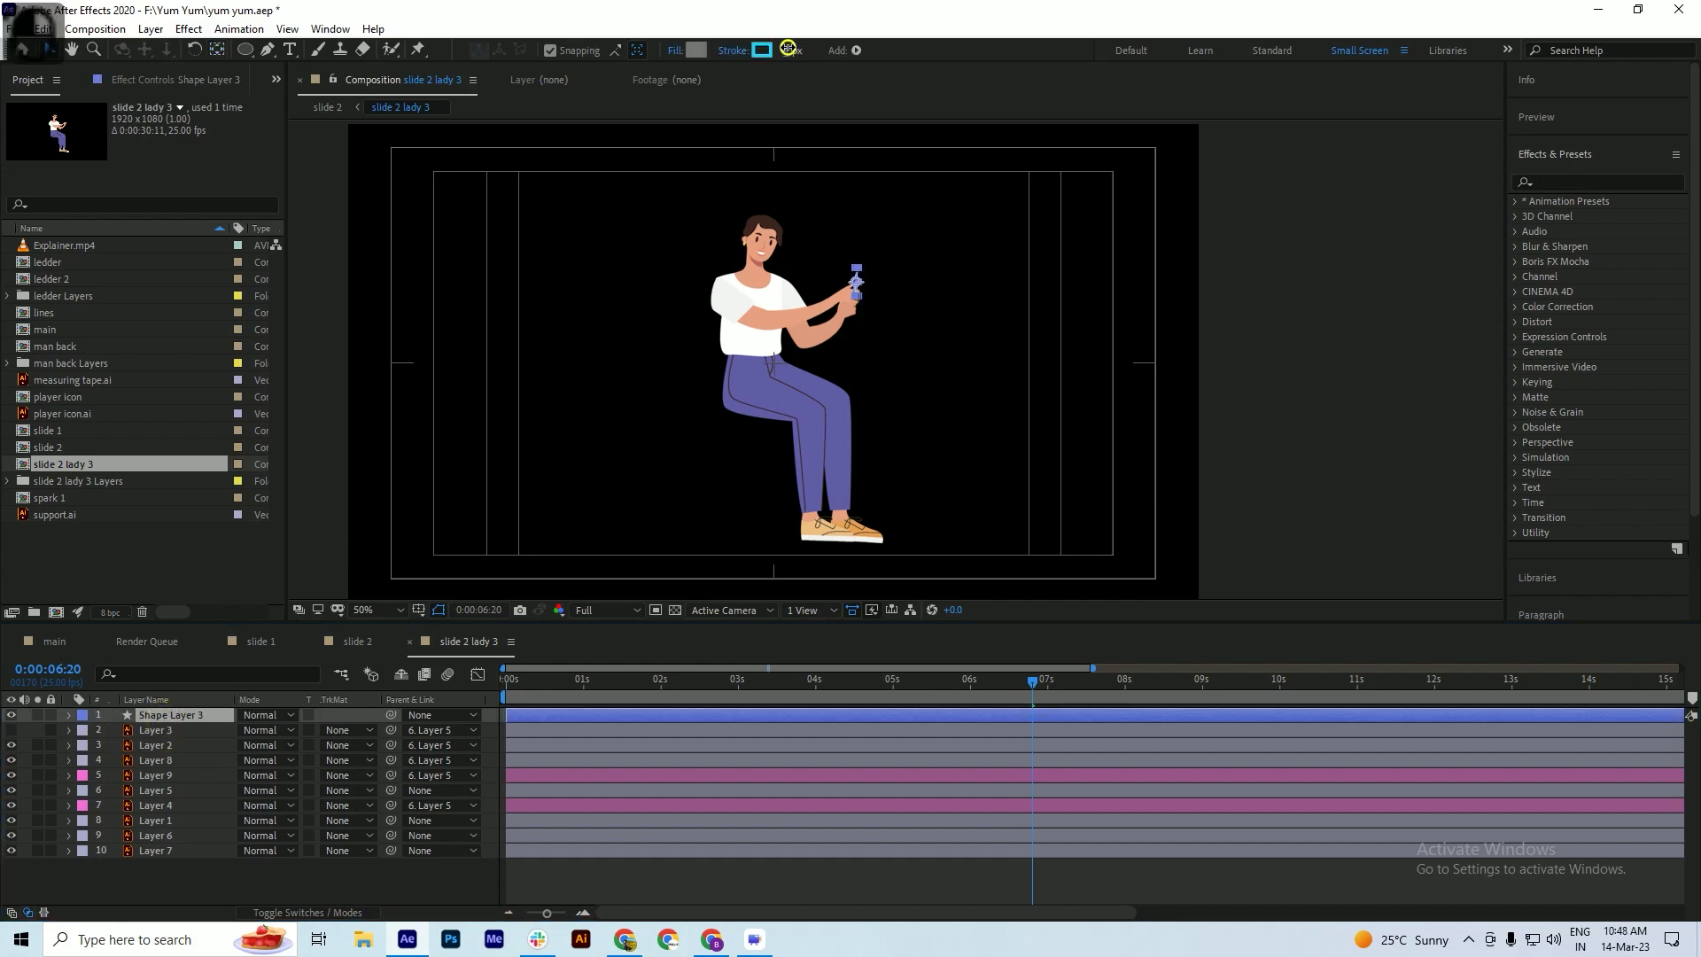
{"action": "left_click_drag", "start_coordinate": [793, 51], "coordinate": [798, 50]}
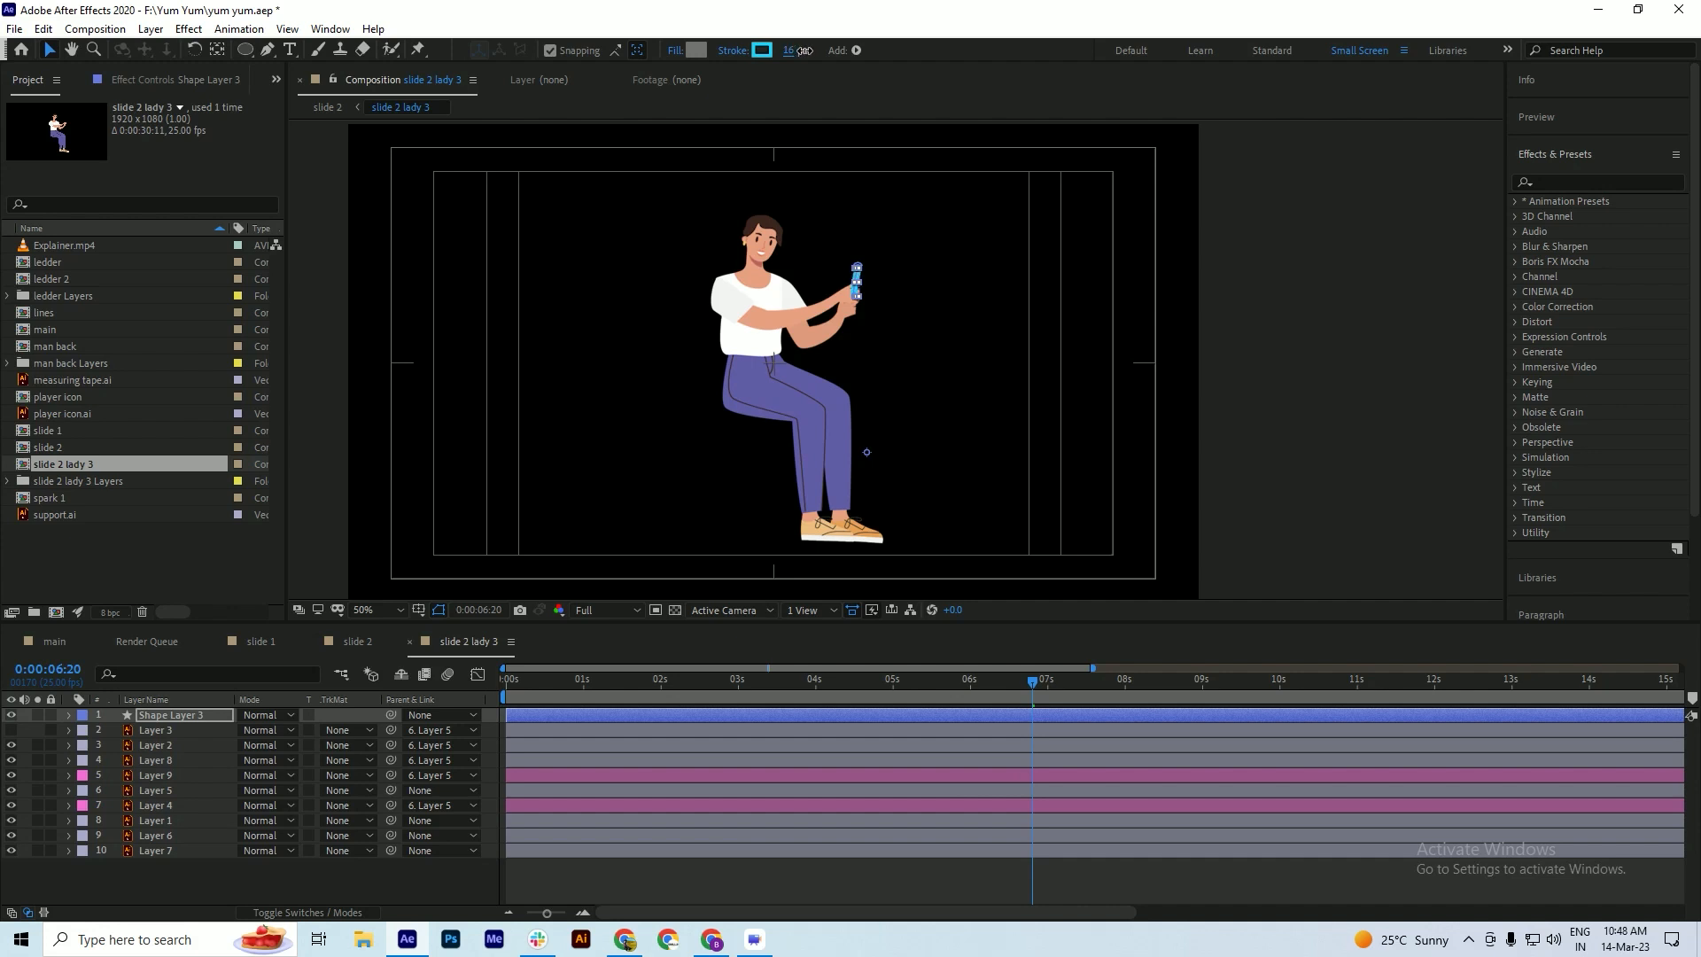
- Reshape the rope path in Shape Layer 3 so it extends above the woman's hands and hangs down past them
{"action": "scroll", "coordinate": [863, 300], "scroll_direction": "up", "scroll_amount": 2}
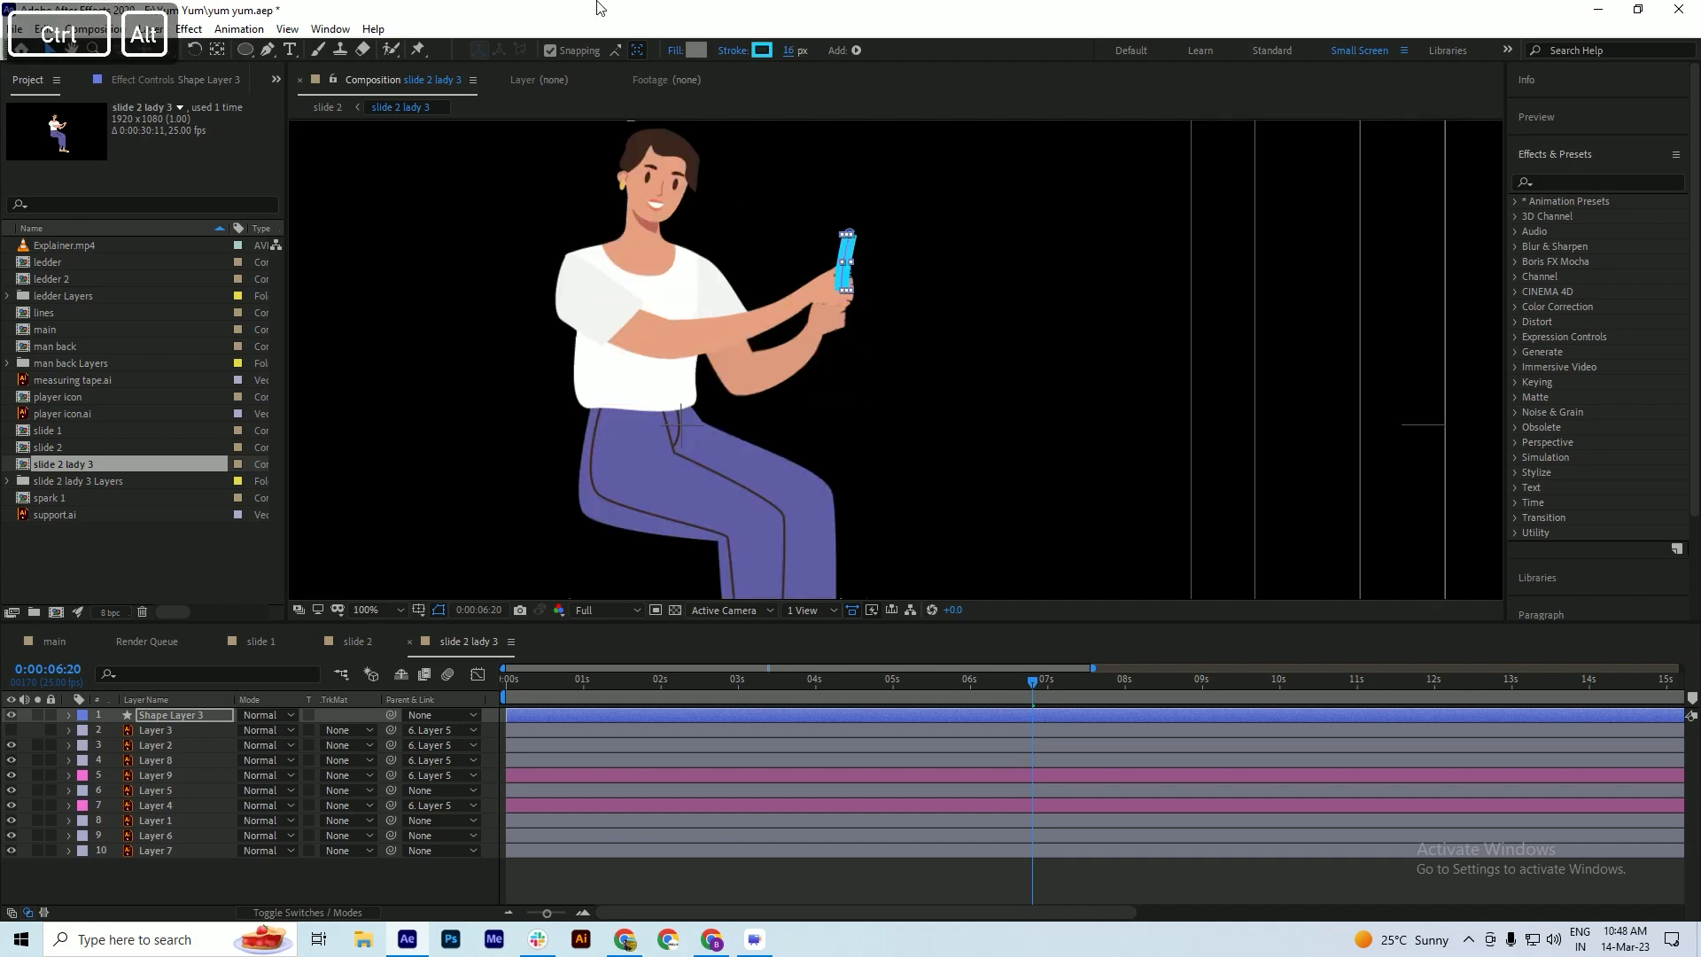
{"action": "left_click", "coordinate": [267, 54]}
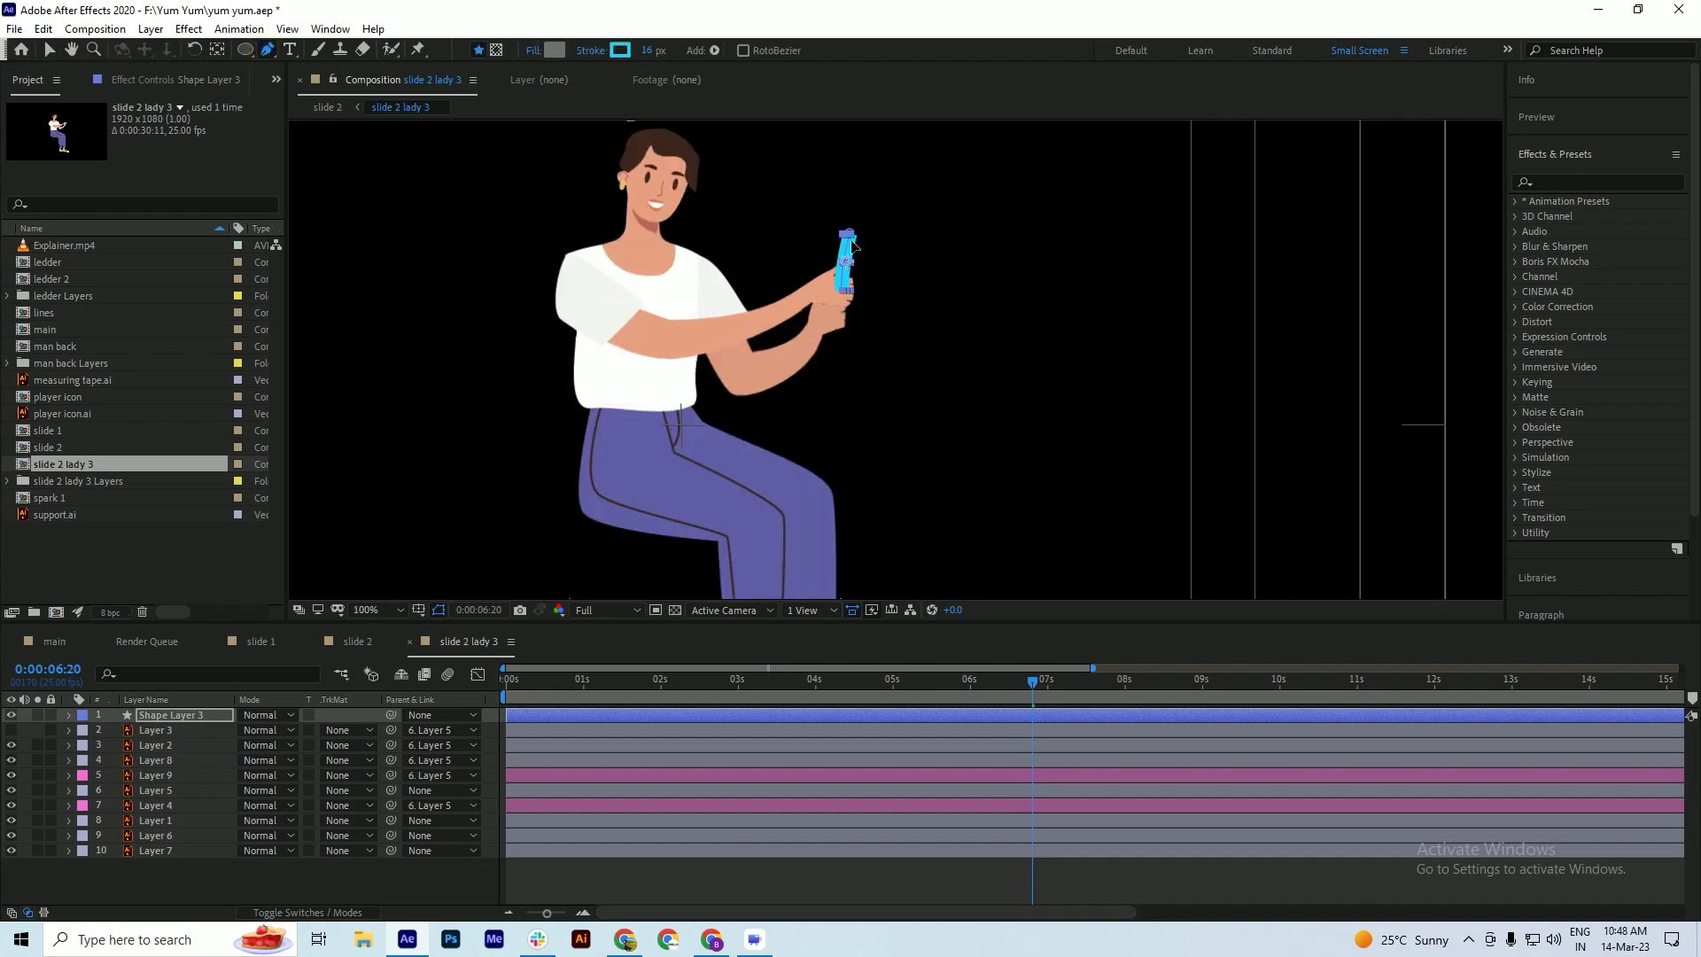
{"action": "left_click_drag", "start_coordinate": [858, 234], "coordinate": [884, 222]}
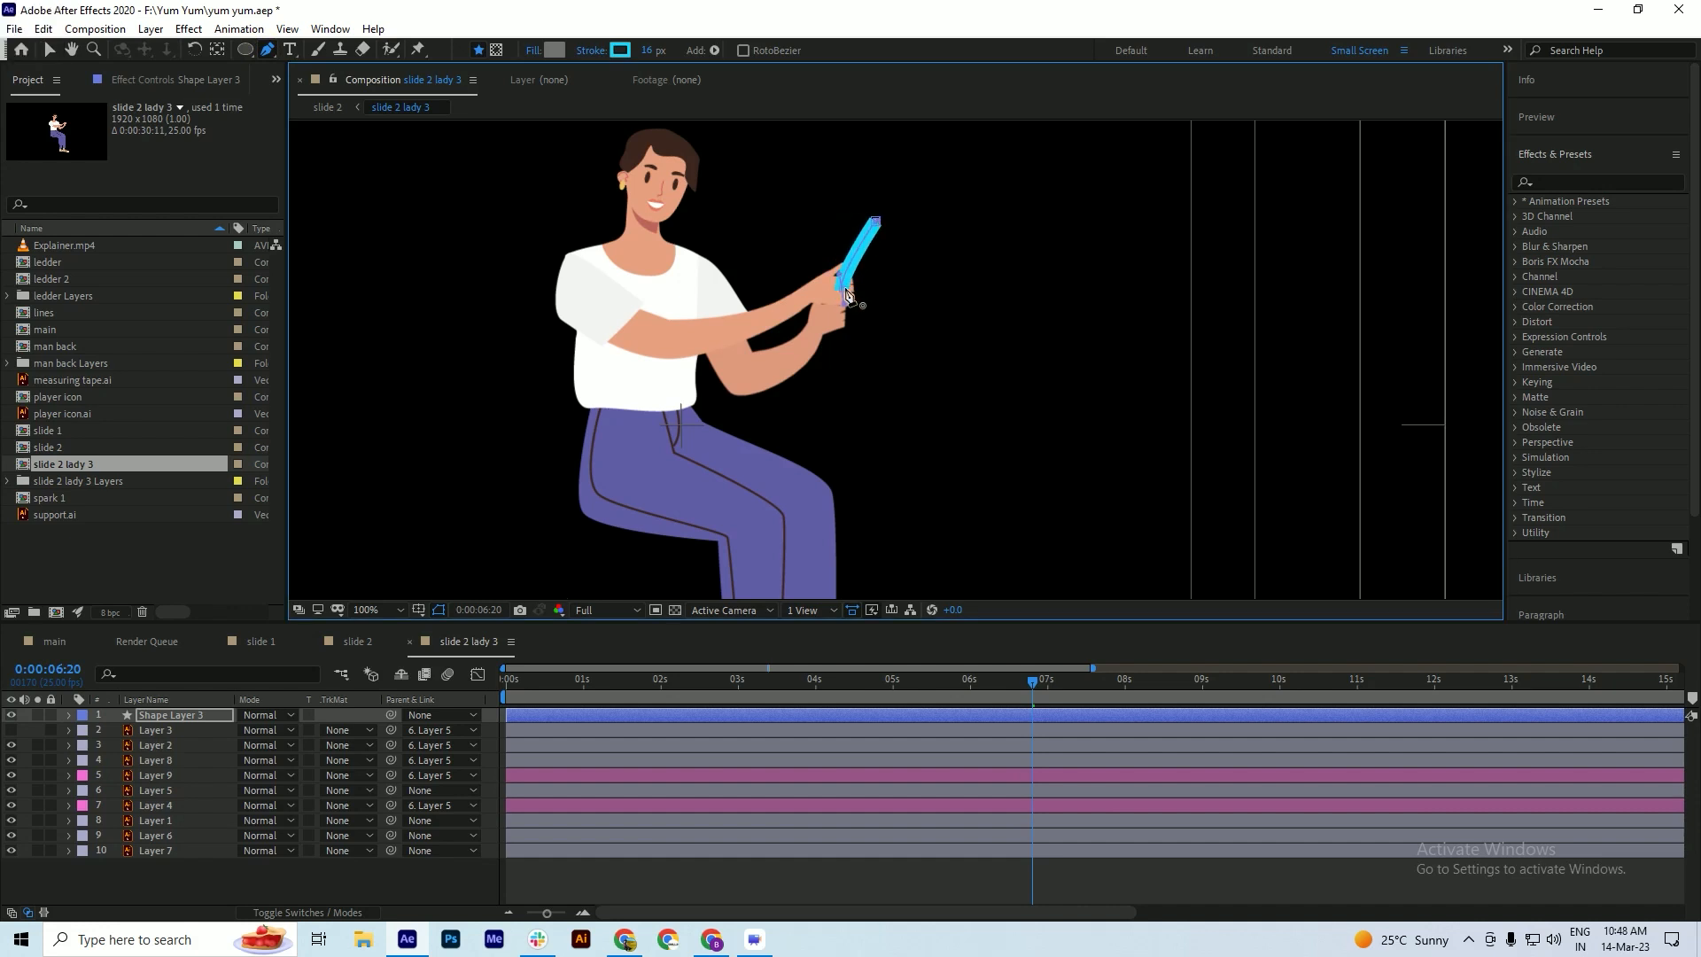
{"action": "key", "text": "ctrl+z"}
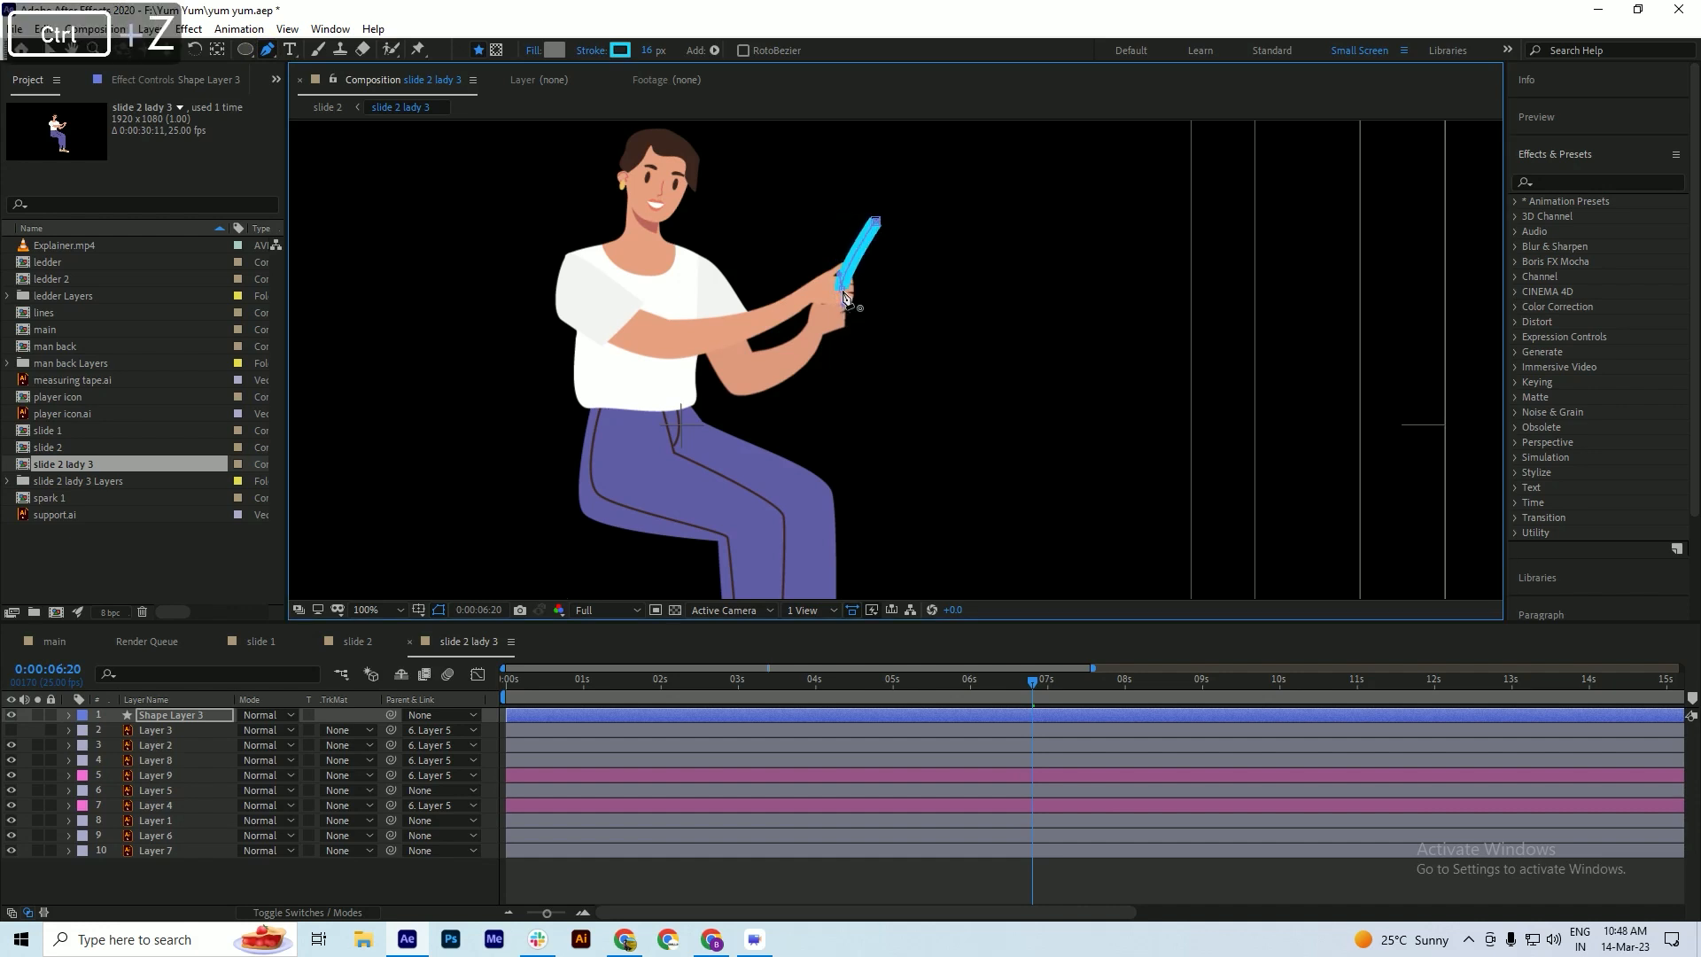
{"action": "key", "text": "a"}
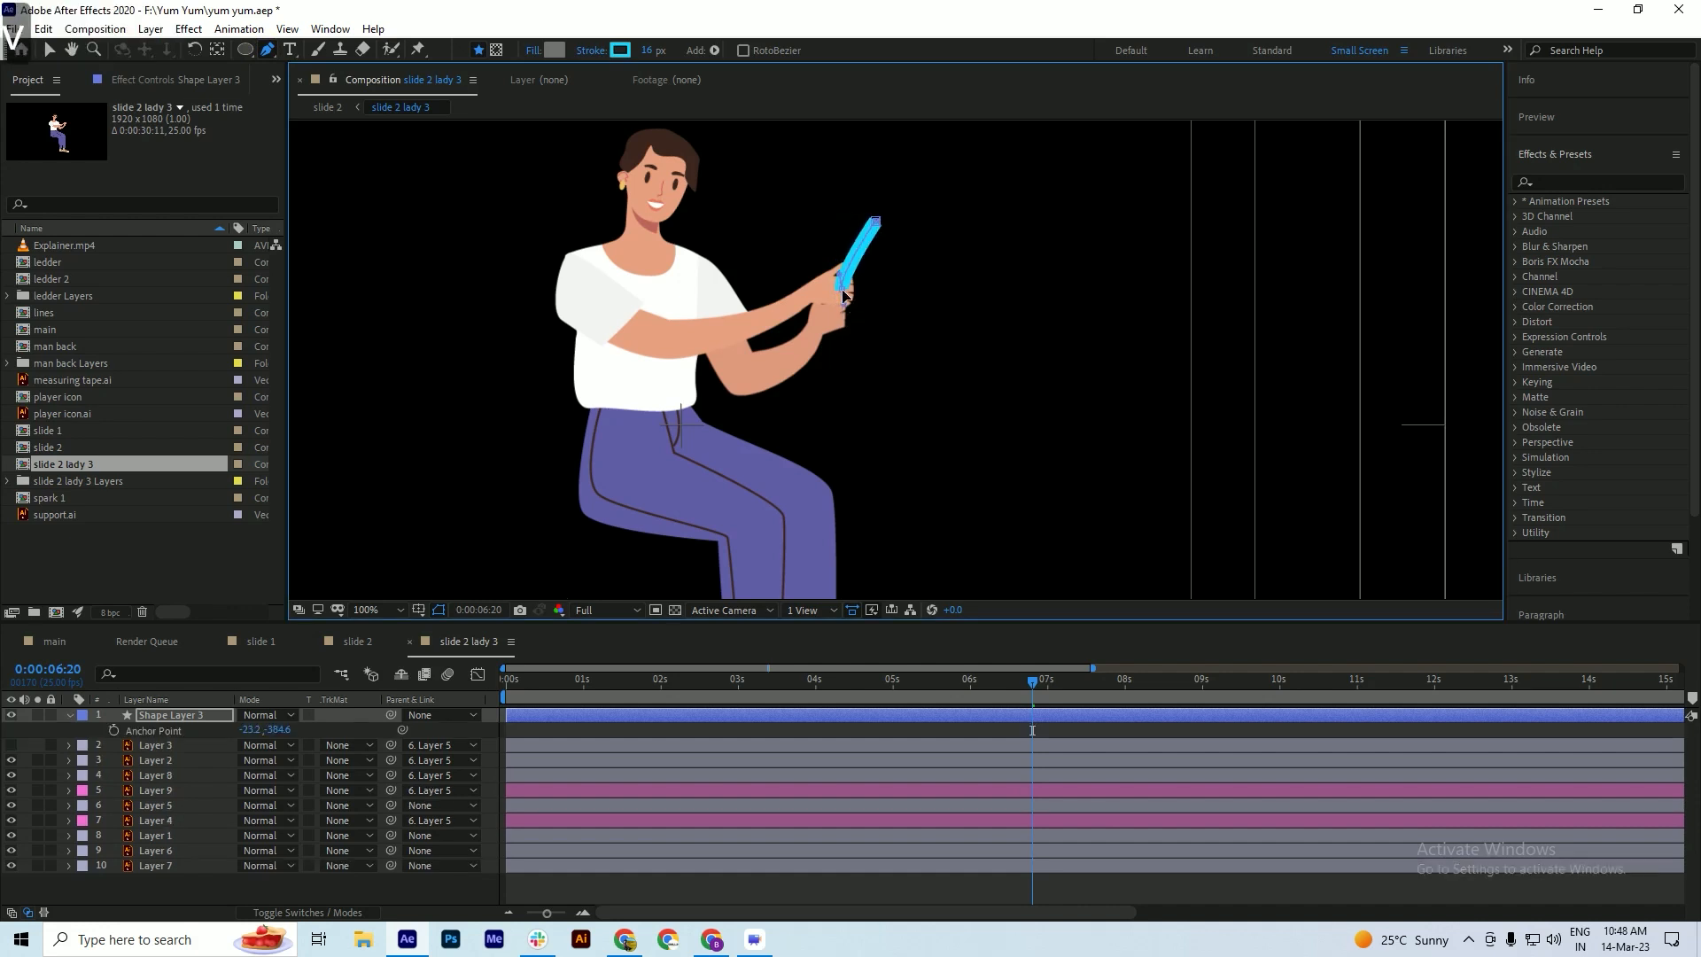
{"action": "key", "text": "v"}
{"action": "left_click_drag", "start_coordinate": [843, 295], "coordinate": [864, 221]}
- Set the fill of Shape Layer 3 to None, save, and return to the slide 2 composition
{"action": "left_click", "coordinate": [675, 49]}
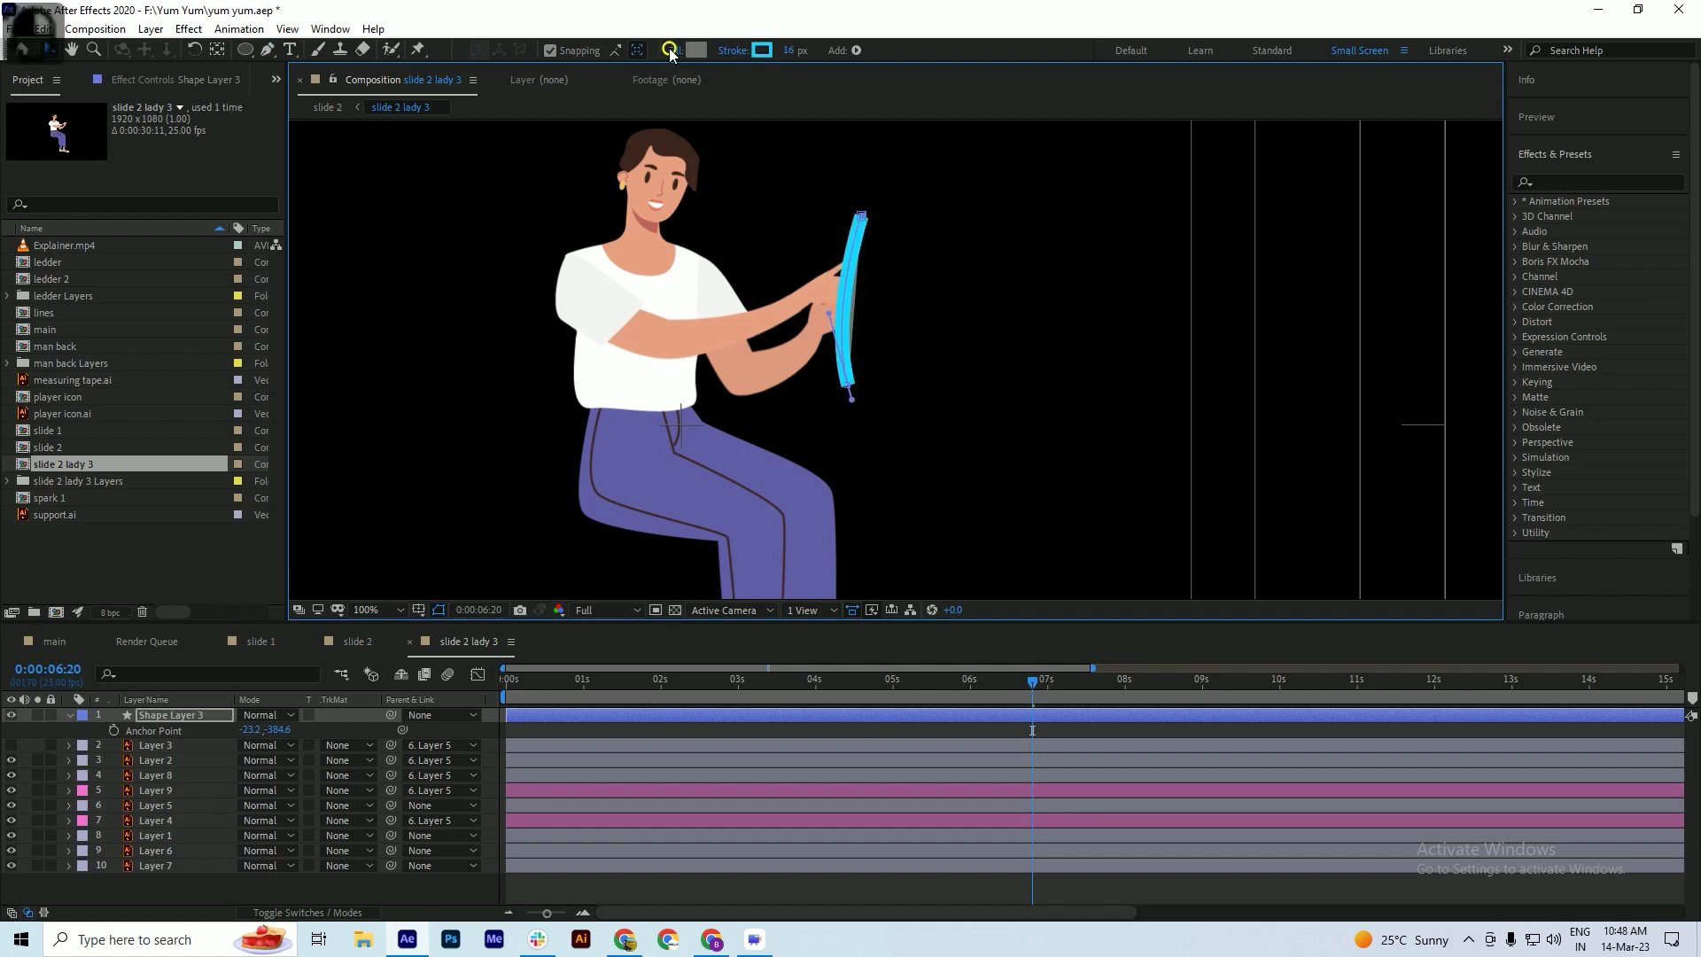
{"action": "left_click", "coordinate": [379, 397]}
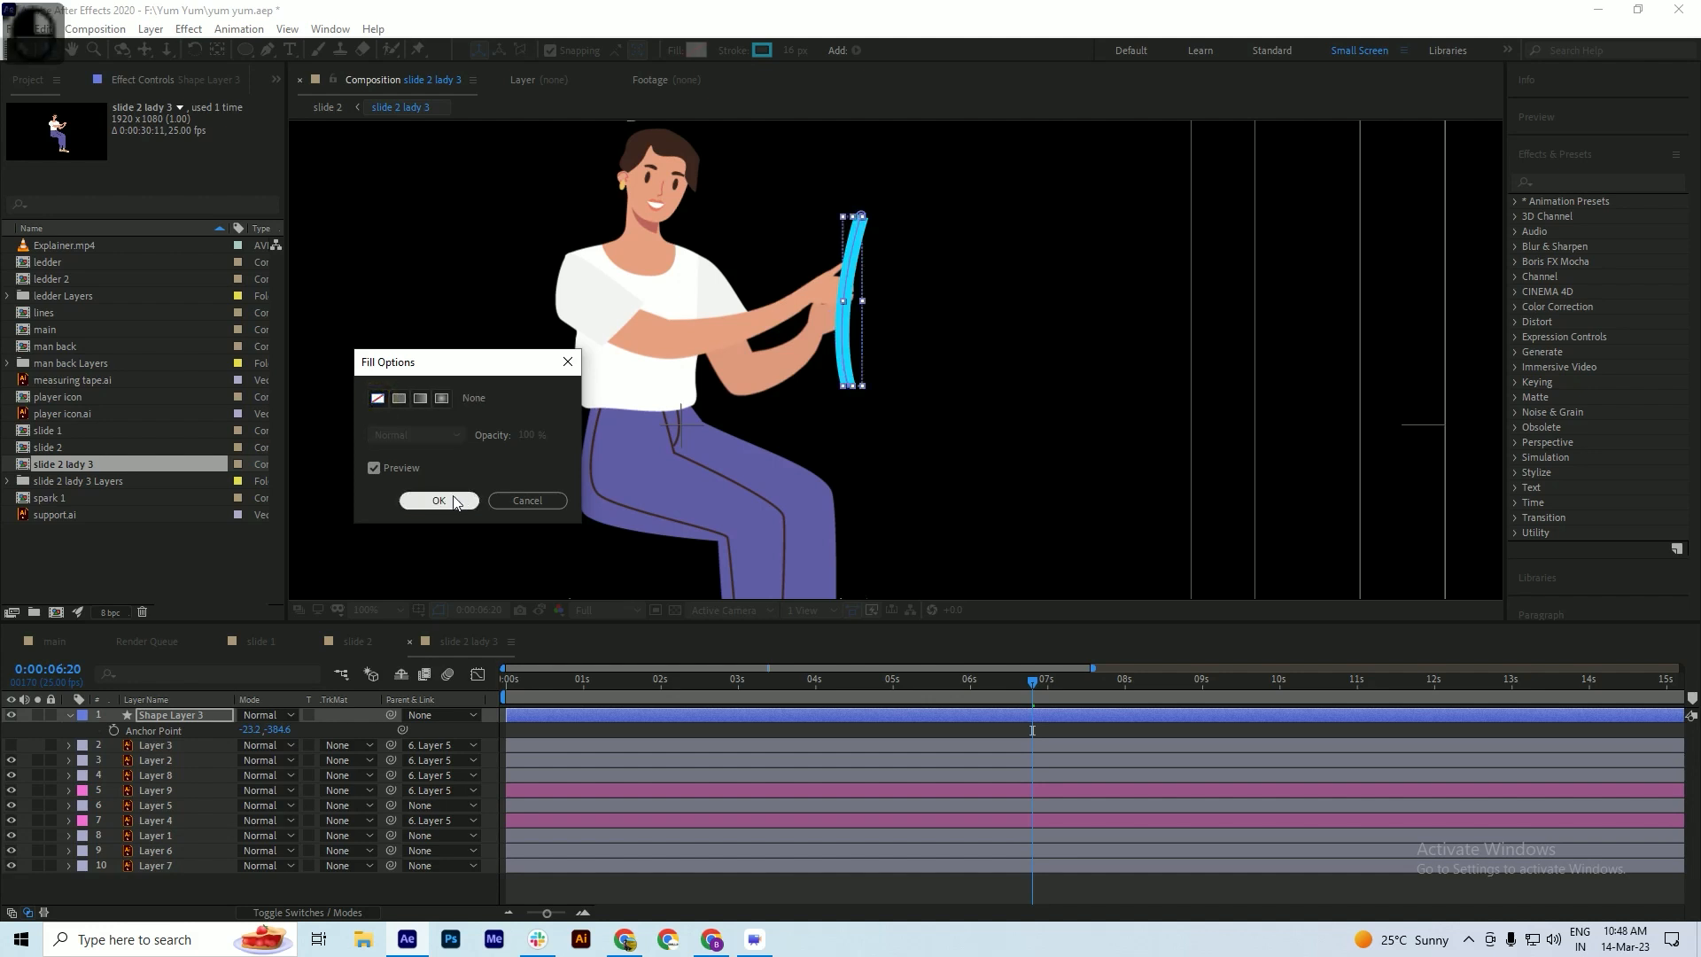
{"action": "left_click", "coordinate": [460, 501]}
{"action": "key", "text": "ctrl+s"}
{"action": "left_click", "coordinate": [335, 643]}
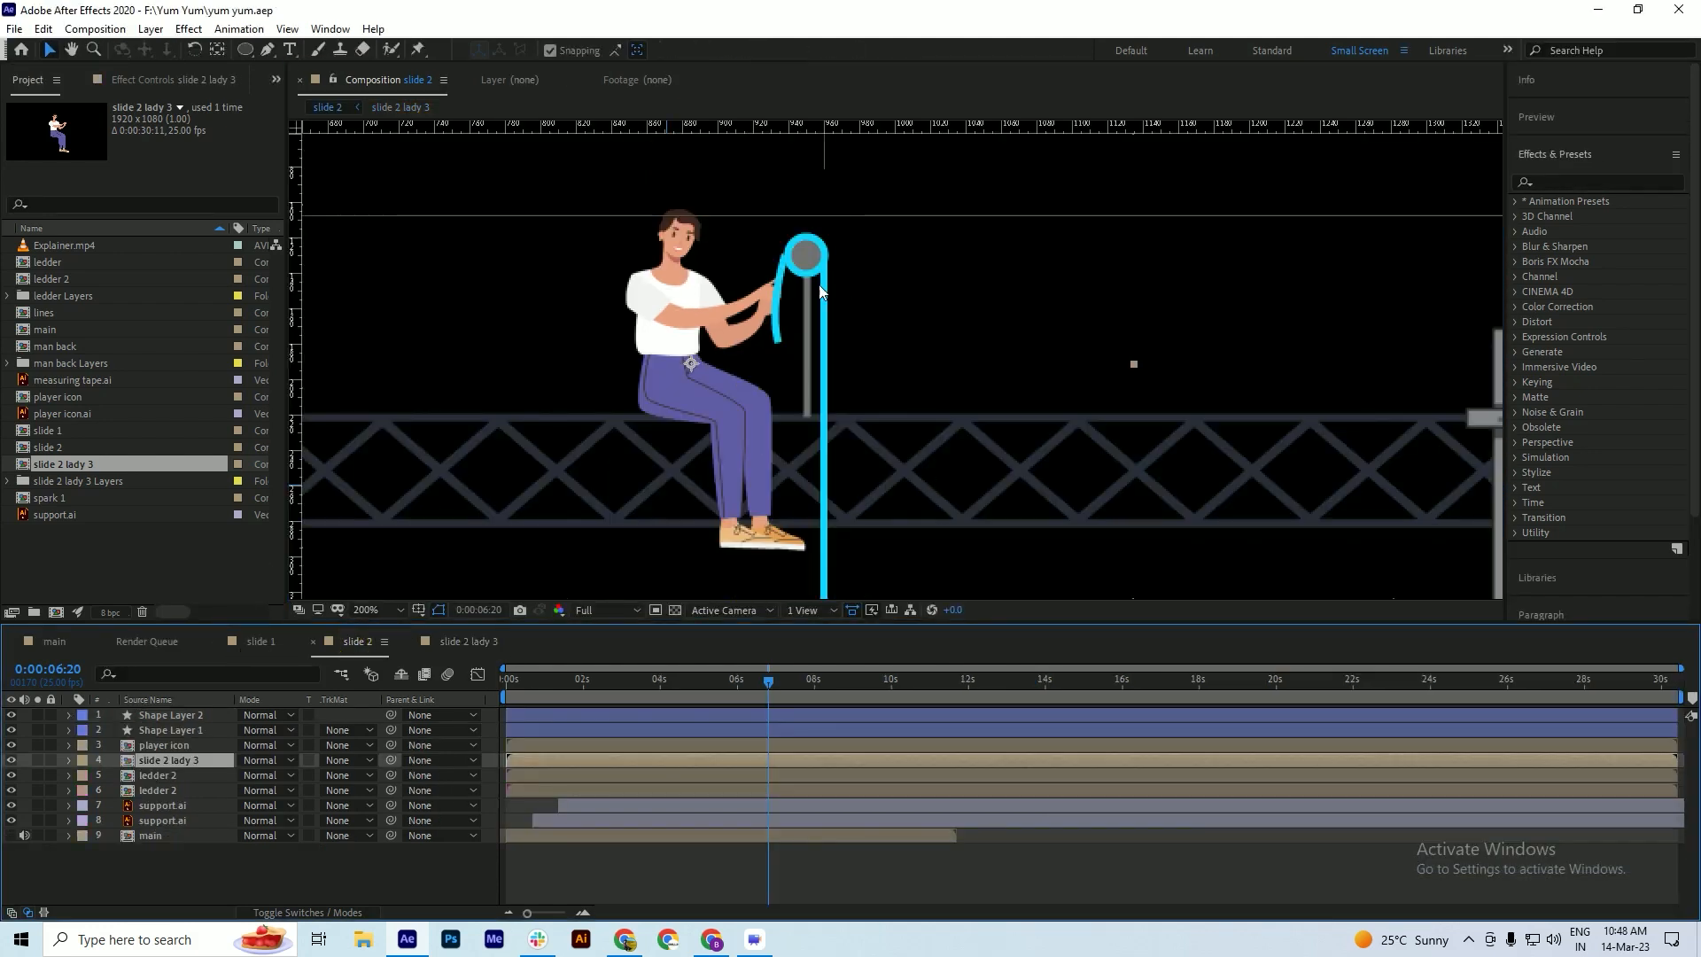
- Set the rope's stroke width to 14 px in slide 2 lady 3, save, and check it against the pulley in slide 2
{"action": "double_click", "coordinate": [785, 760]}
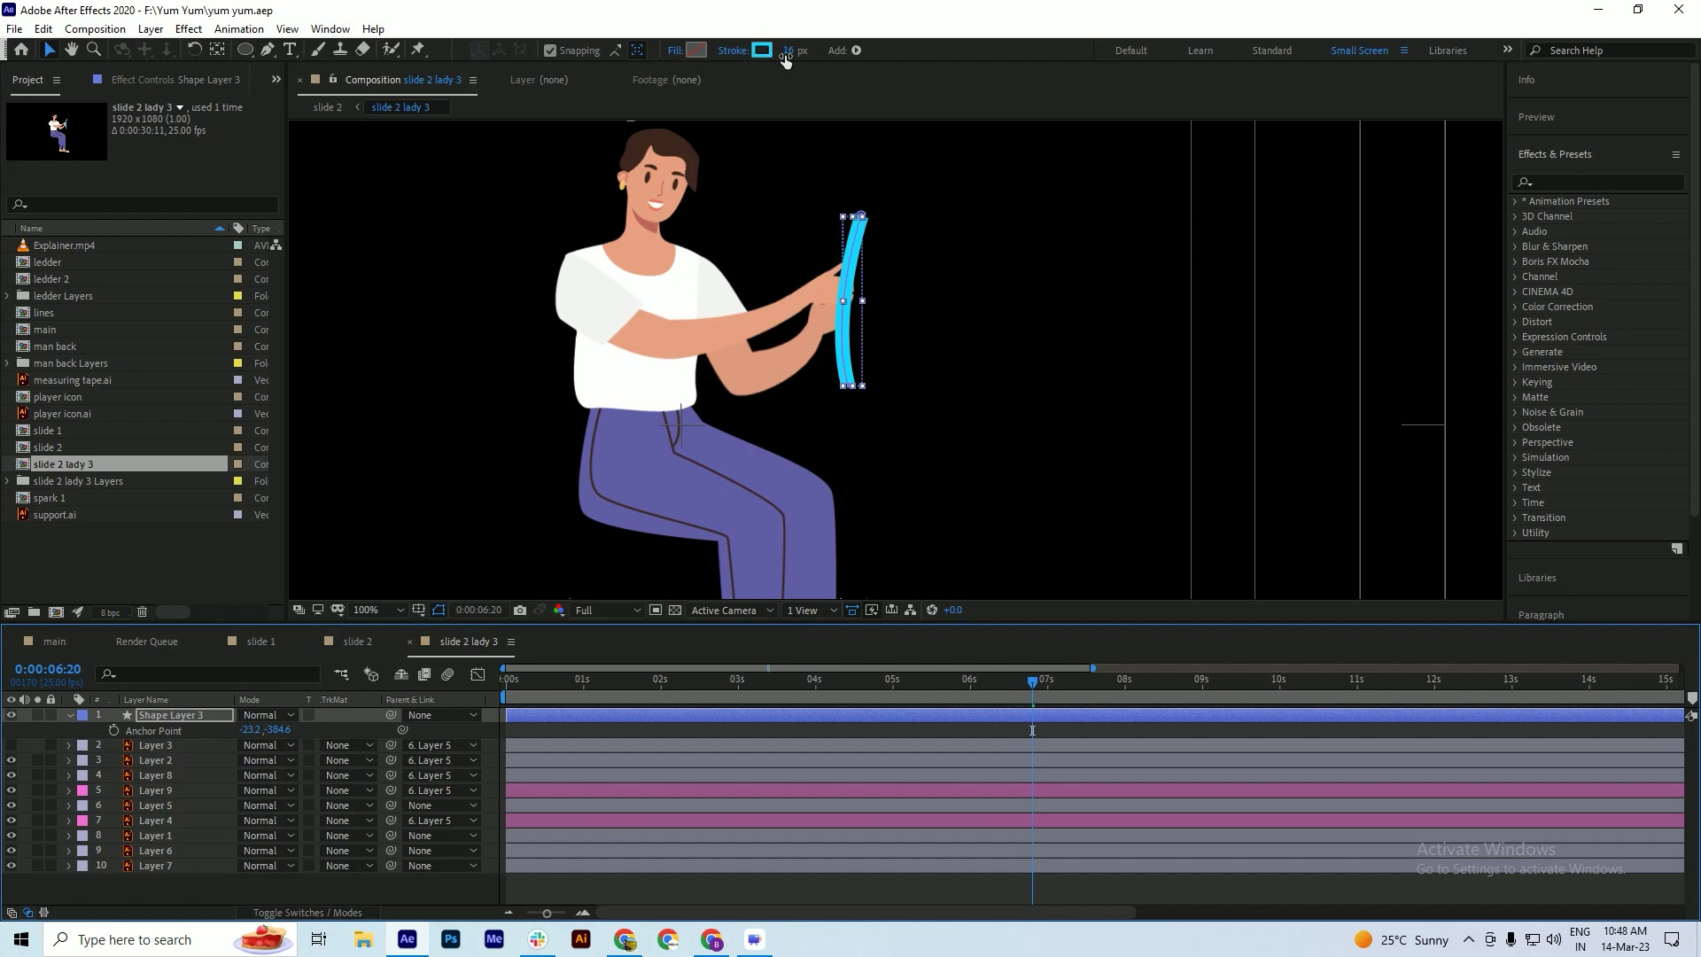
{"action": "left_click", "coordinate": [785, 50]}
{"action": "type", "text": "14"}
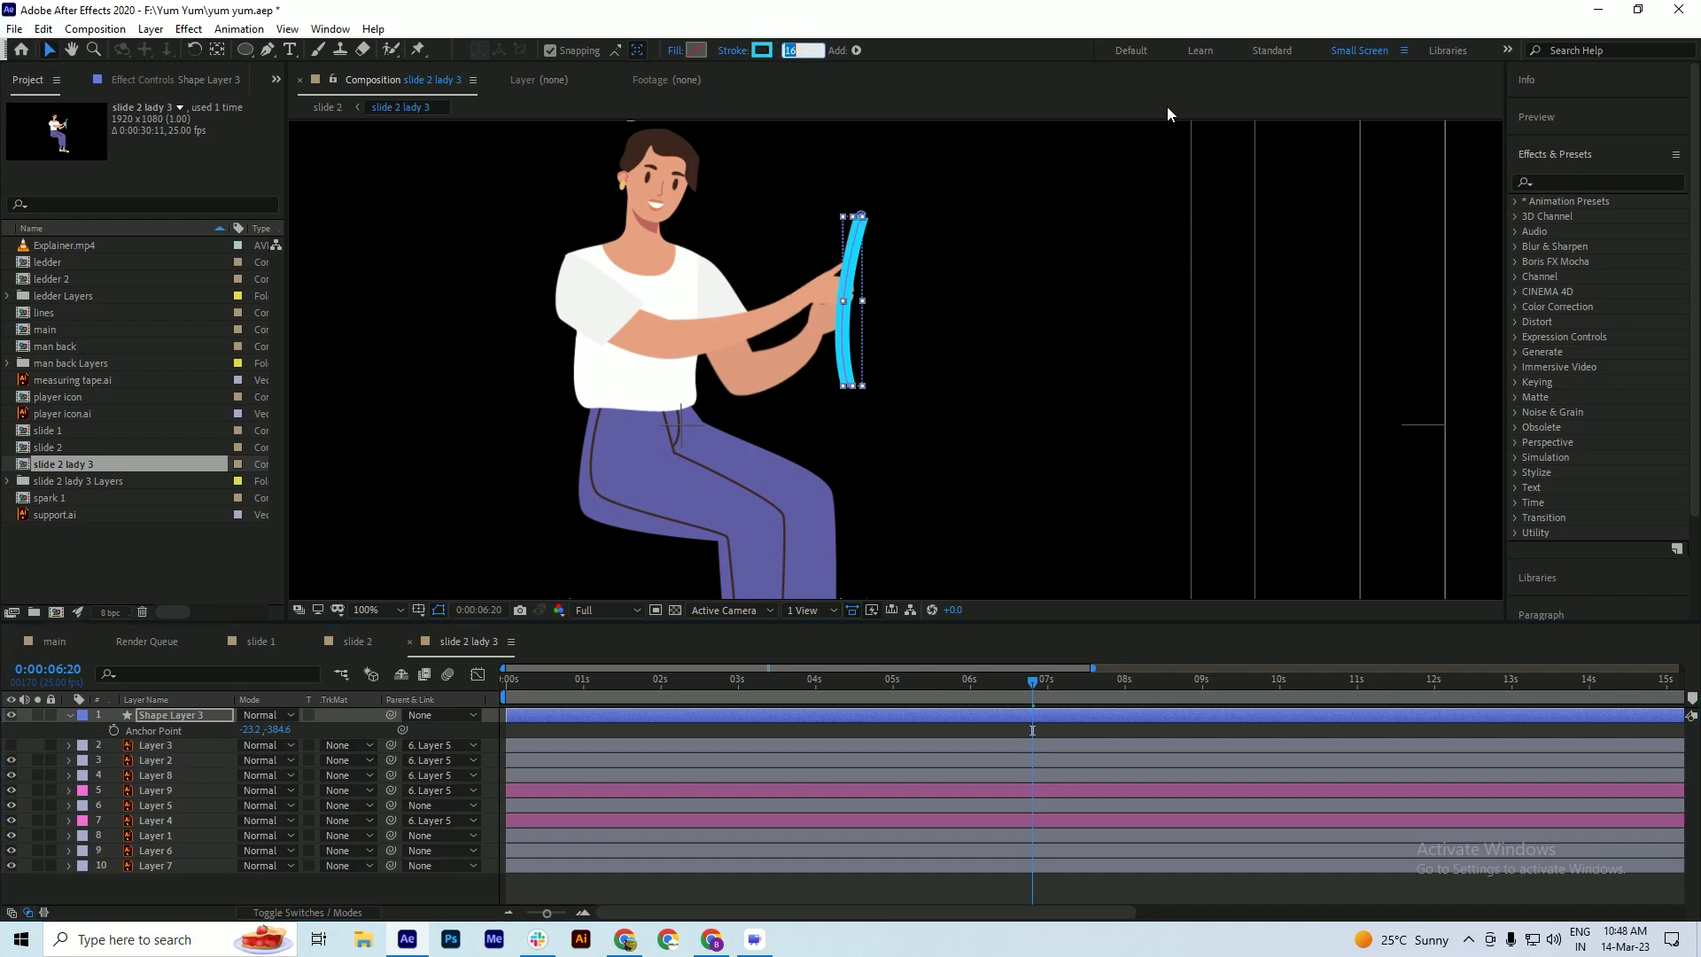
{"action": "key", "text": "Return"}
{"action": "key", "text": "ctrl+s"}
{"action": "left_click", "coordinate": [332, 640]}
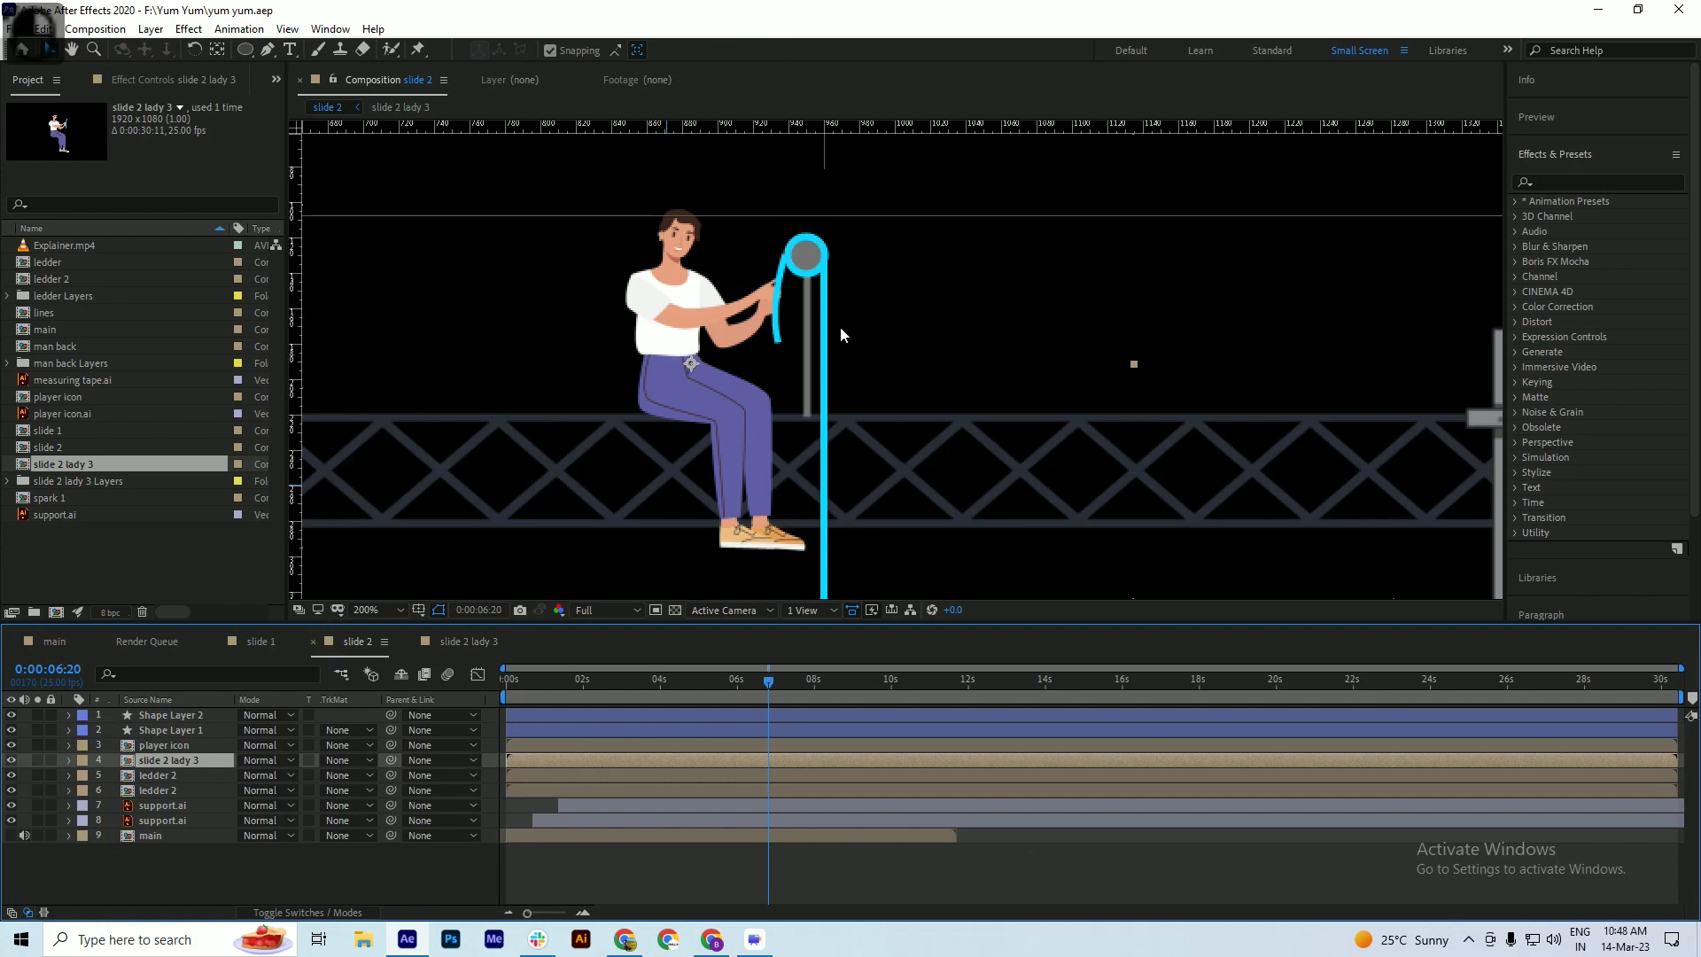
{"action": "scroll", "coordinate": [793, 290], "scroll_direction": "up", "scroll_amount": 2}
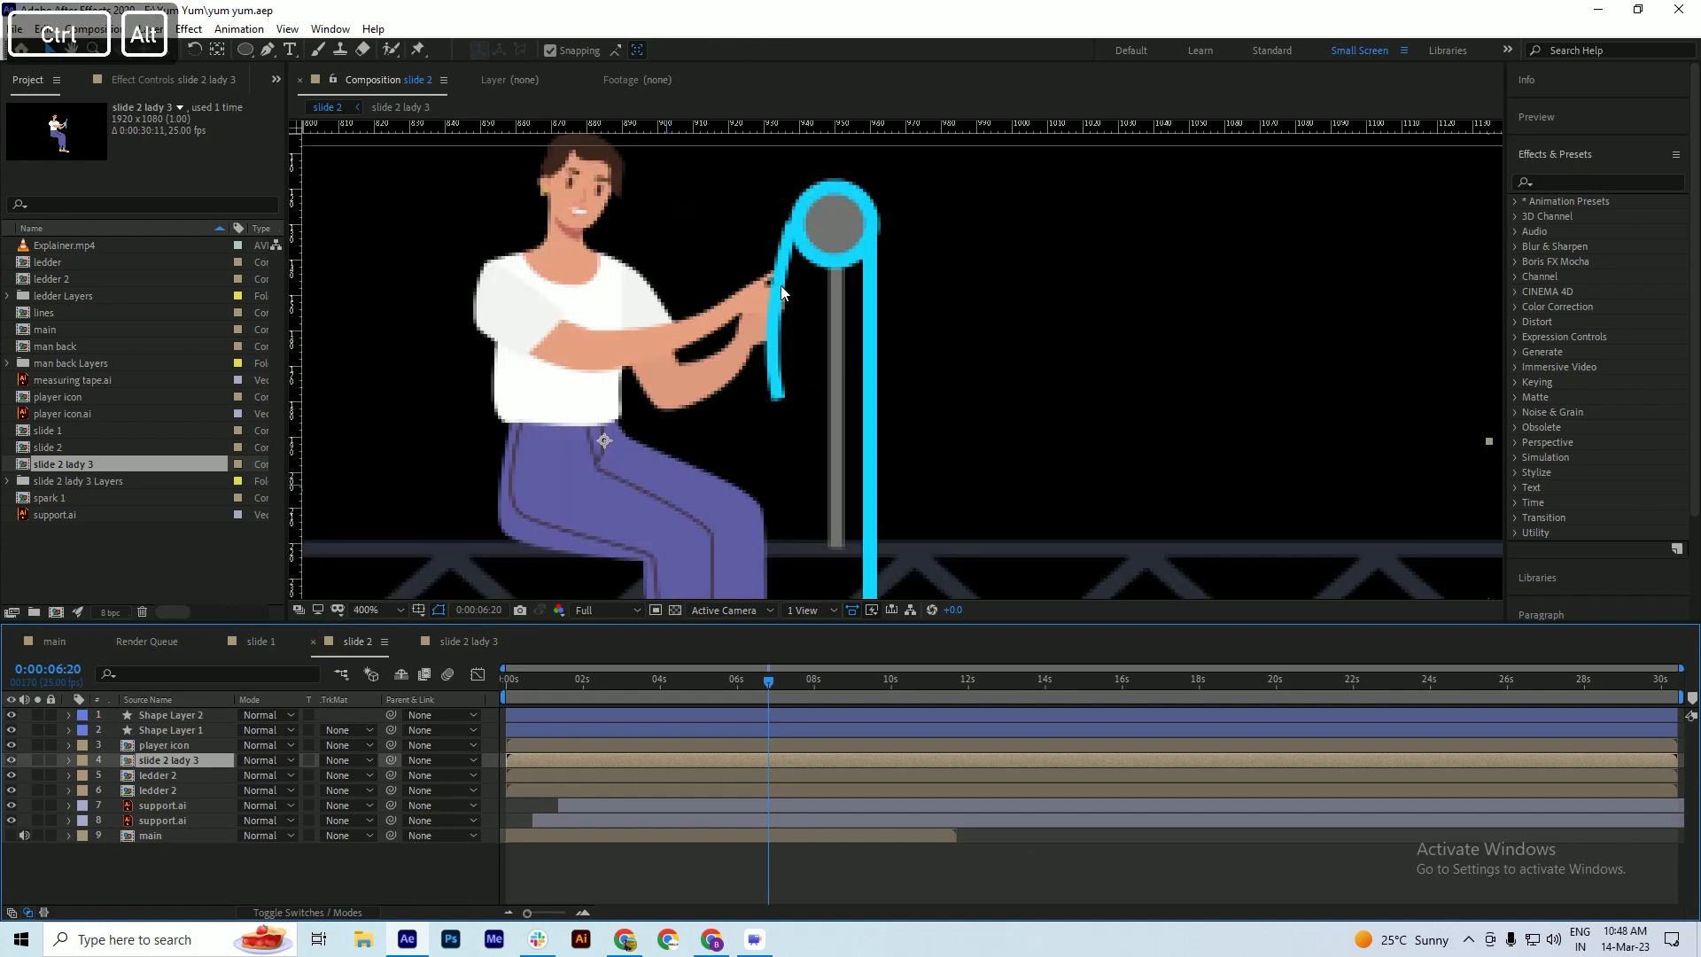
{"action": "key", "text": "ctrl+s"}
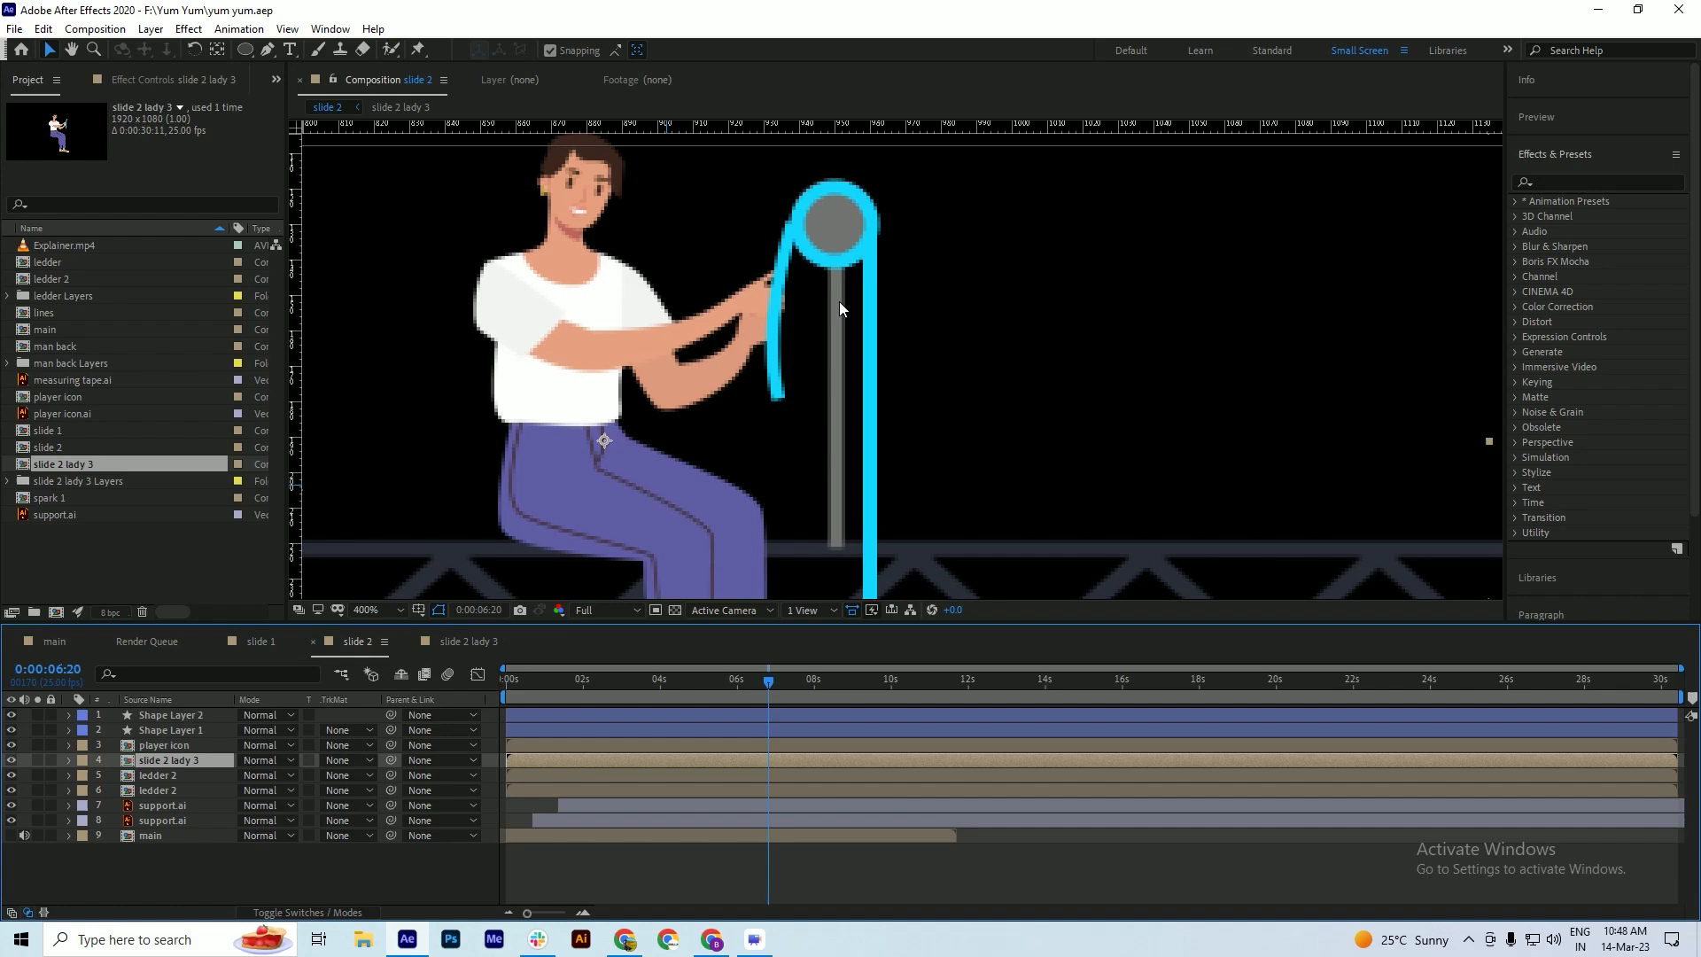
- Shift the rope's top point in slide 2 lady 3 slightly up toward the pulley, save, and check the join in slide 2
{"action": "key", "text": "alt+Tab"}
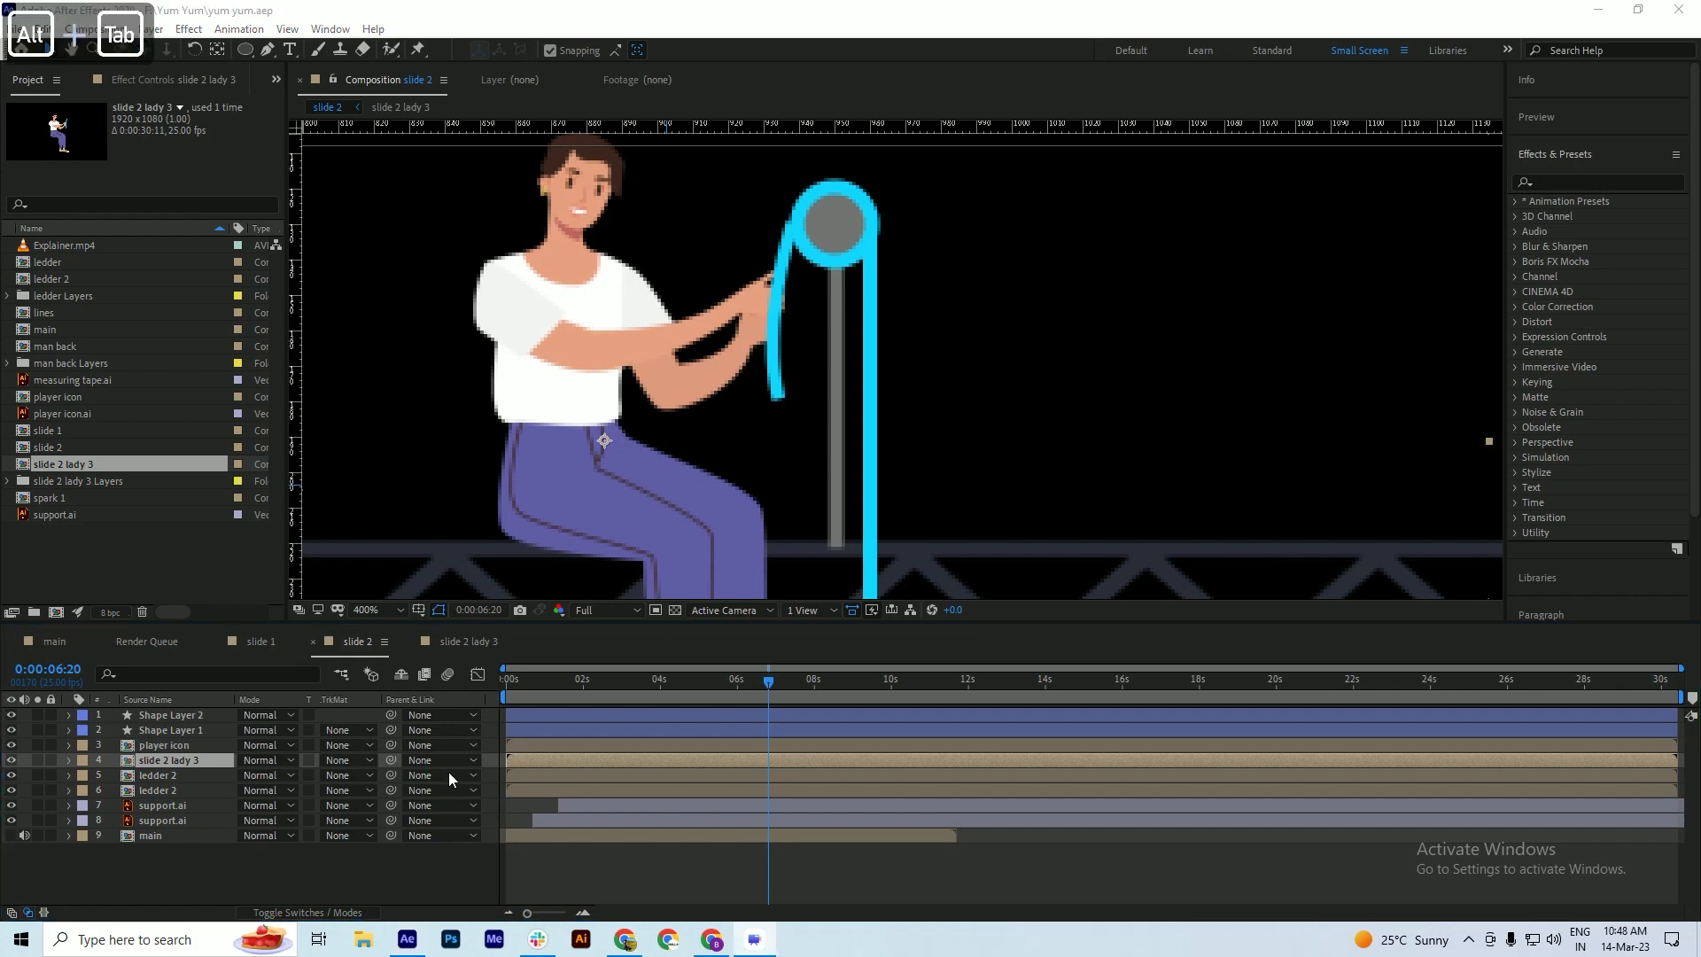
{"action": "left_click", "coordinate": [460, 641]}
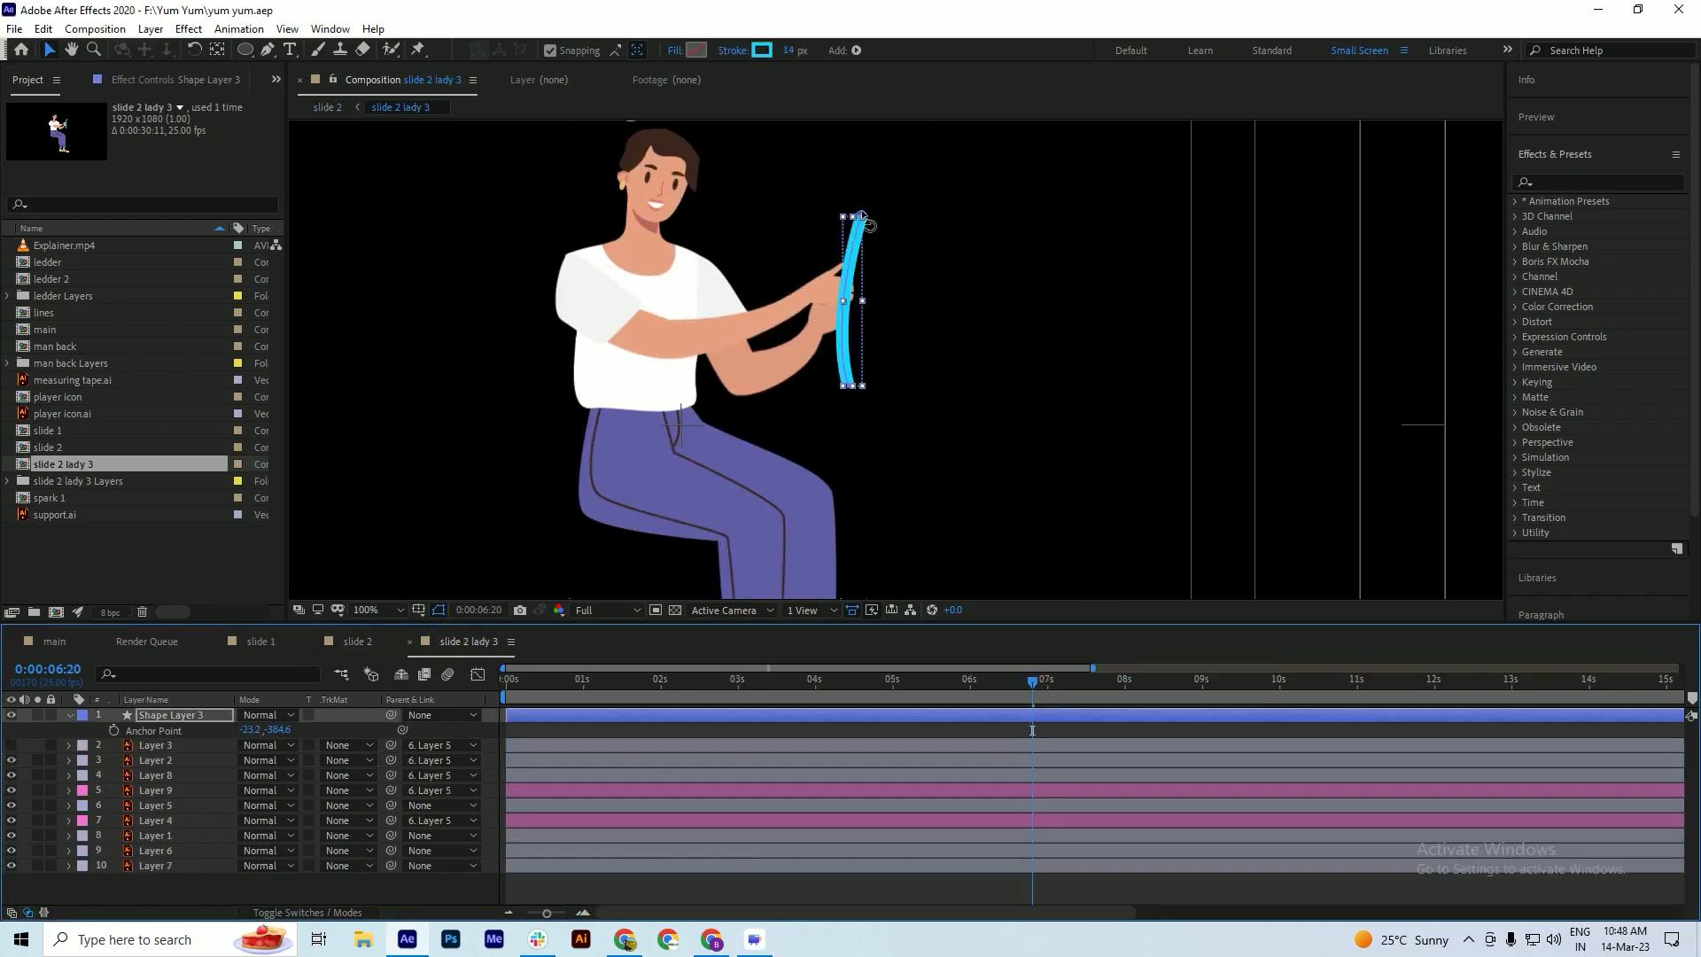
{"action": "key", "text": "v"}
{"action": "left_click", "coordinate": [862, 217]}
{"action": "key", "text": "a"}
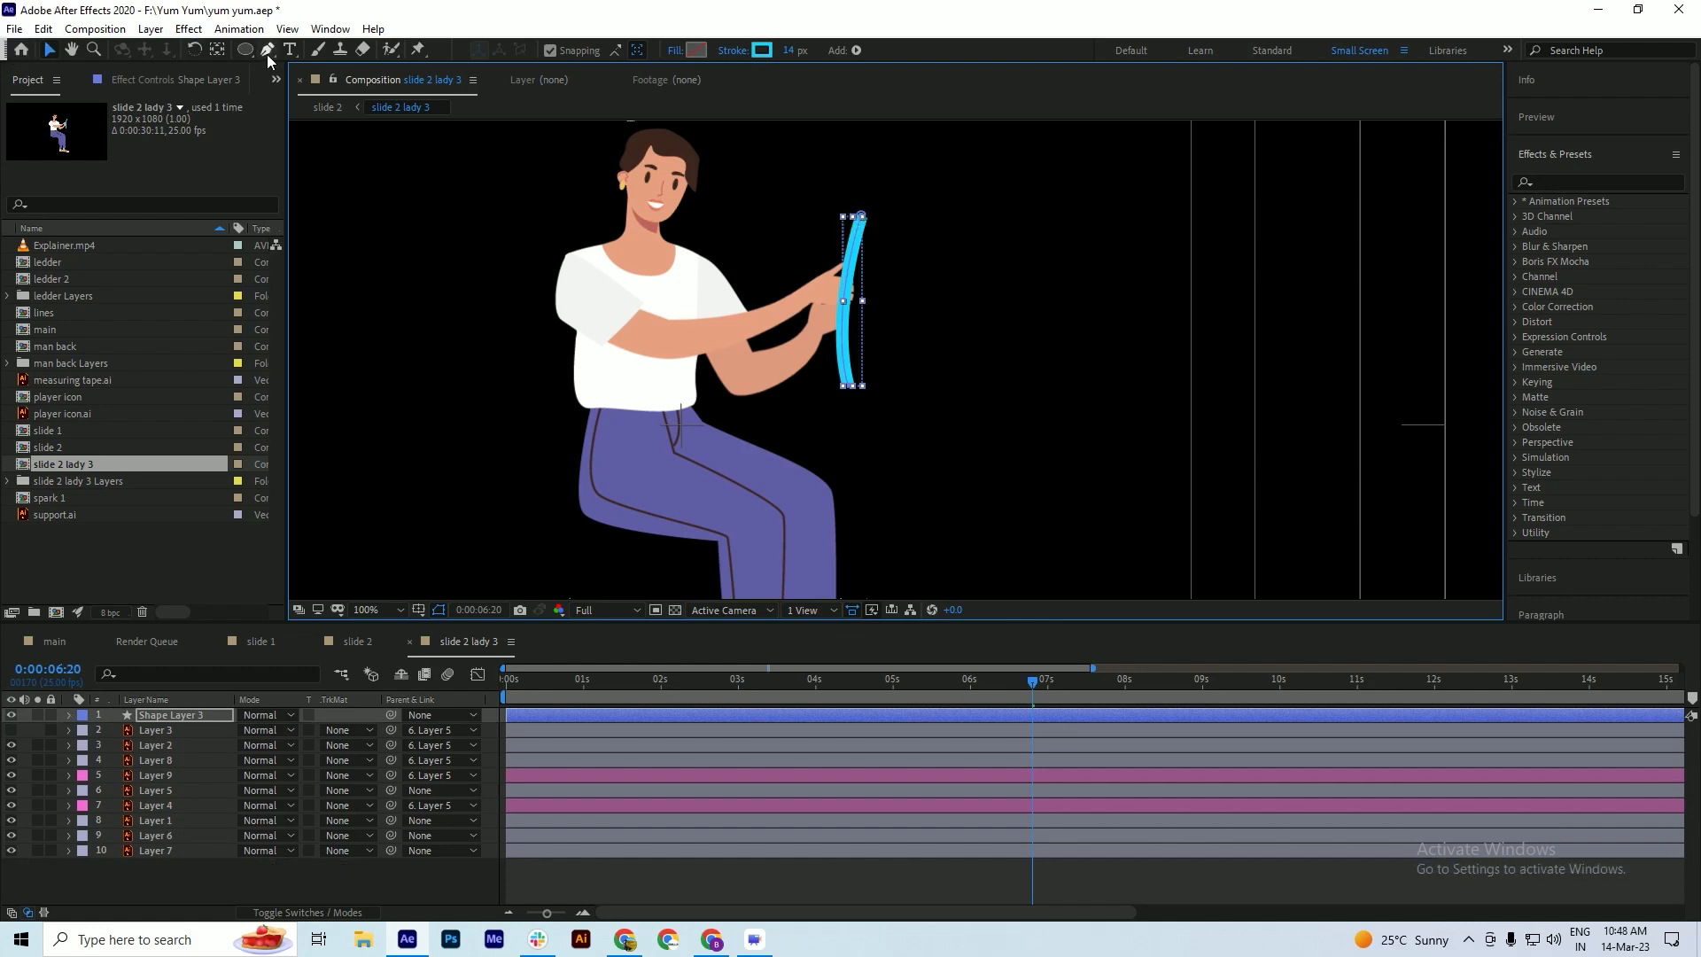
{"action": "left_click", "coordinate": [267, 50]}
{"action": "left_click_drag", "start_coordinate": [864, 217], "coordinate": [871, 206]}
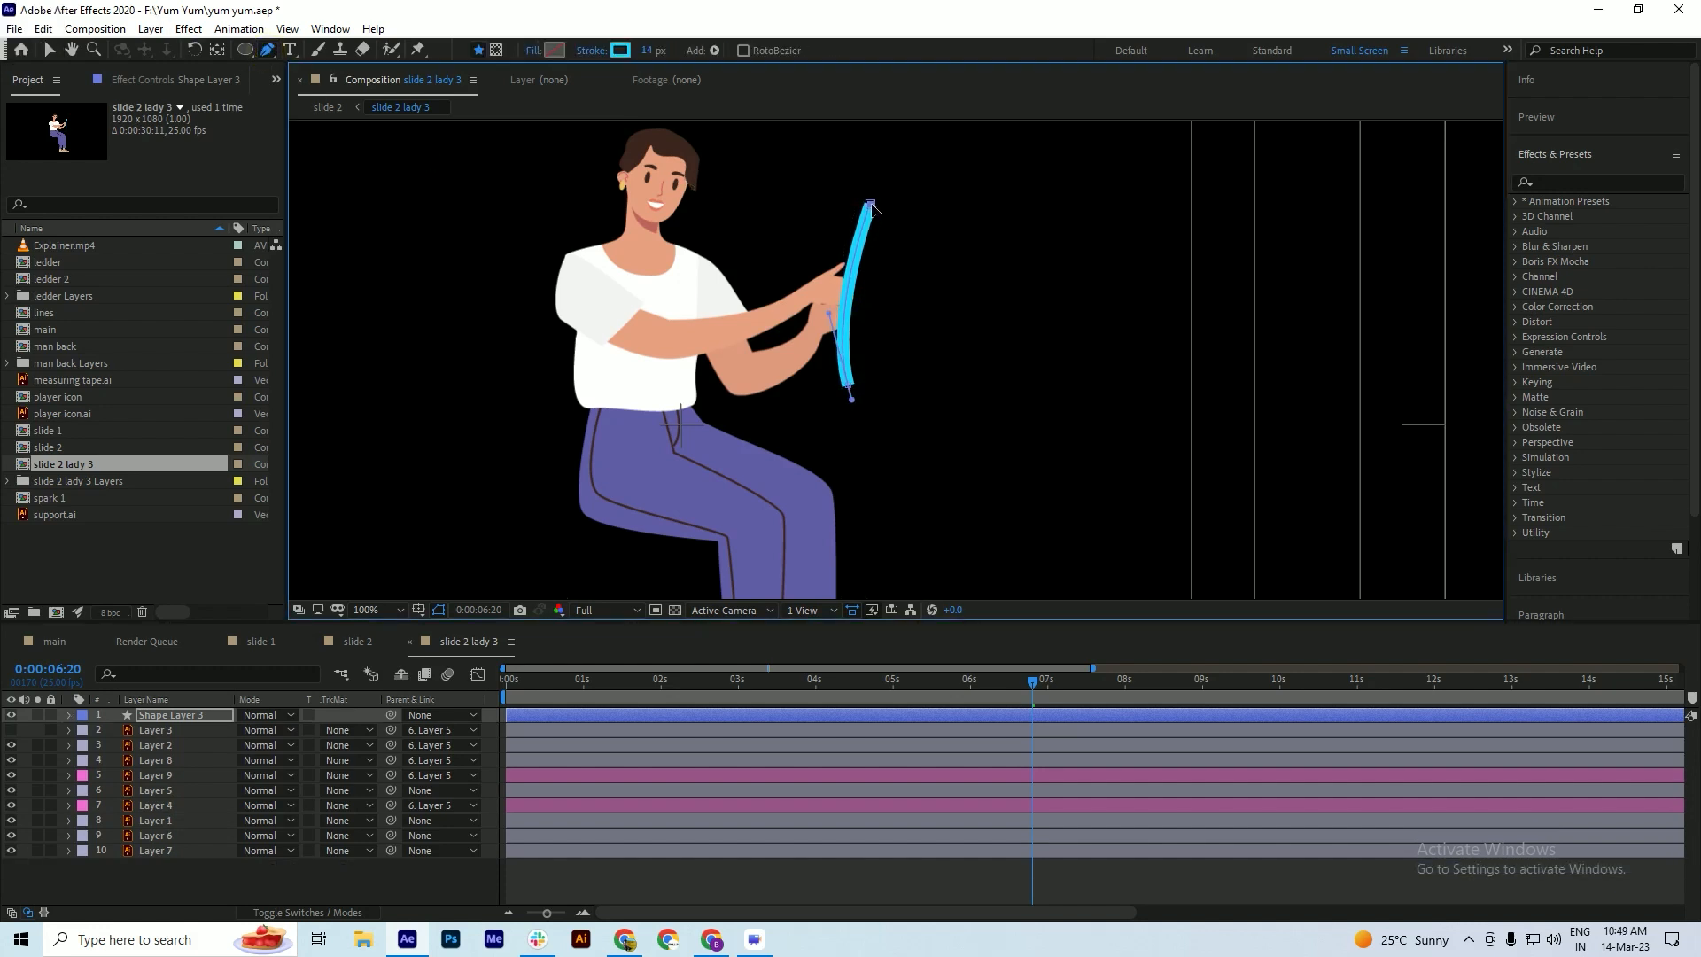
{"action": "key", "text": "ctrl+s"}
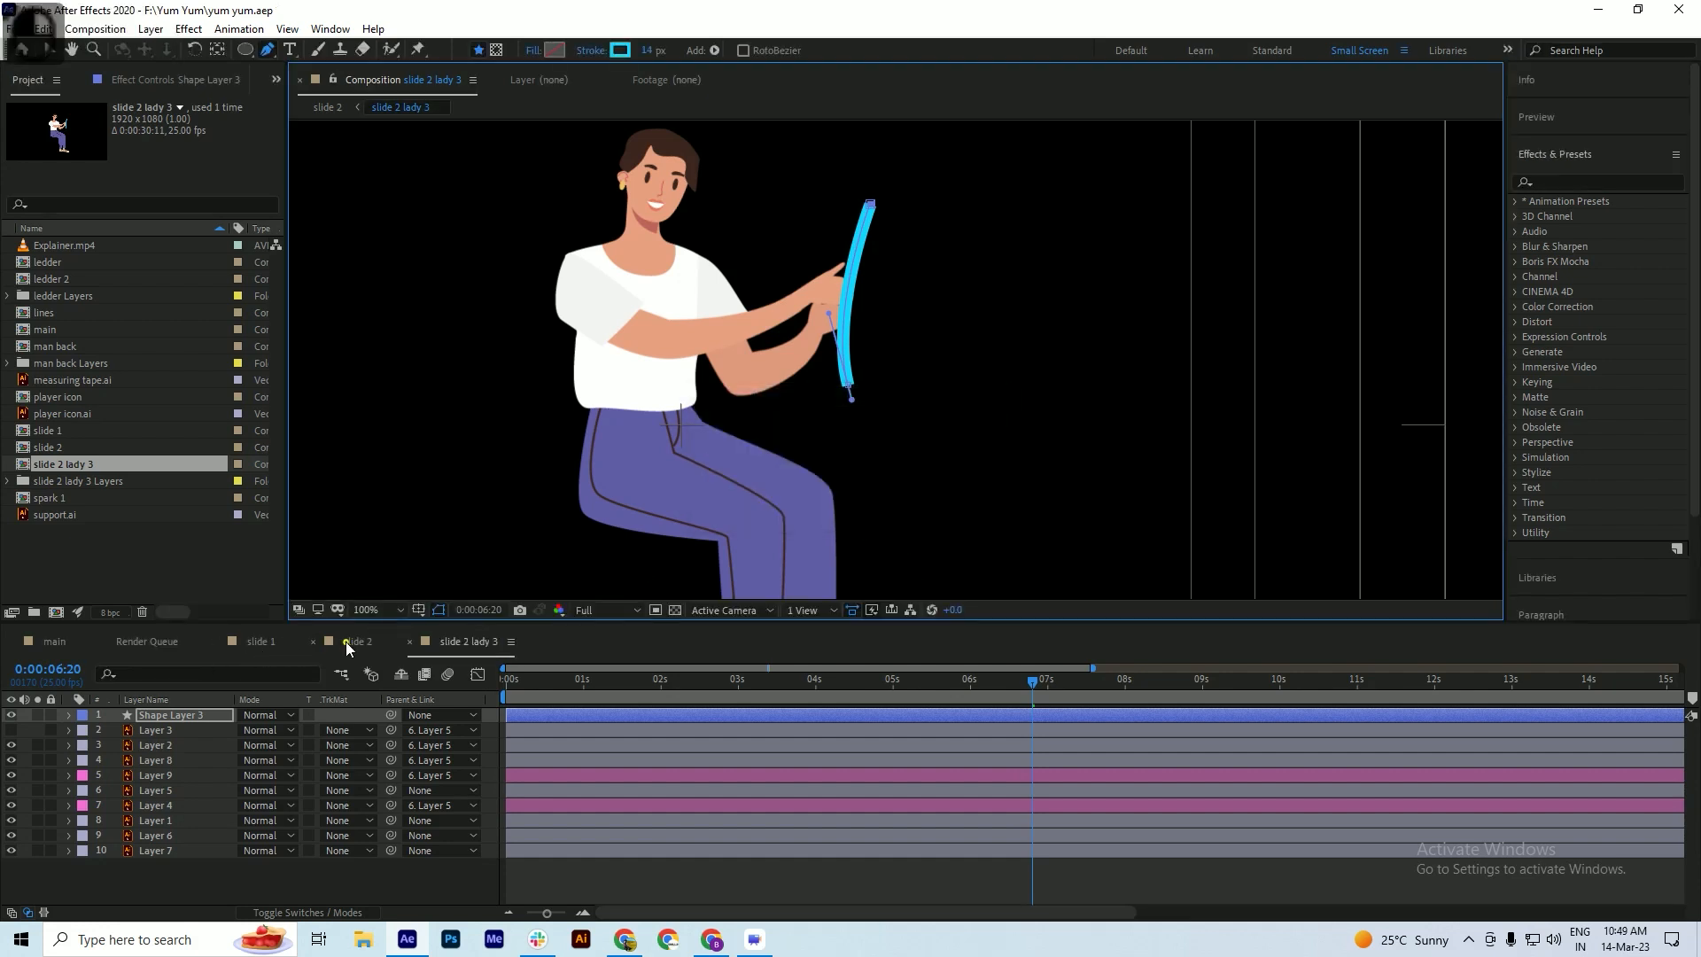
{"action": "left_click", "coordinate": [320, 643]}
{"action": "key", "text": "ctrl+s"}
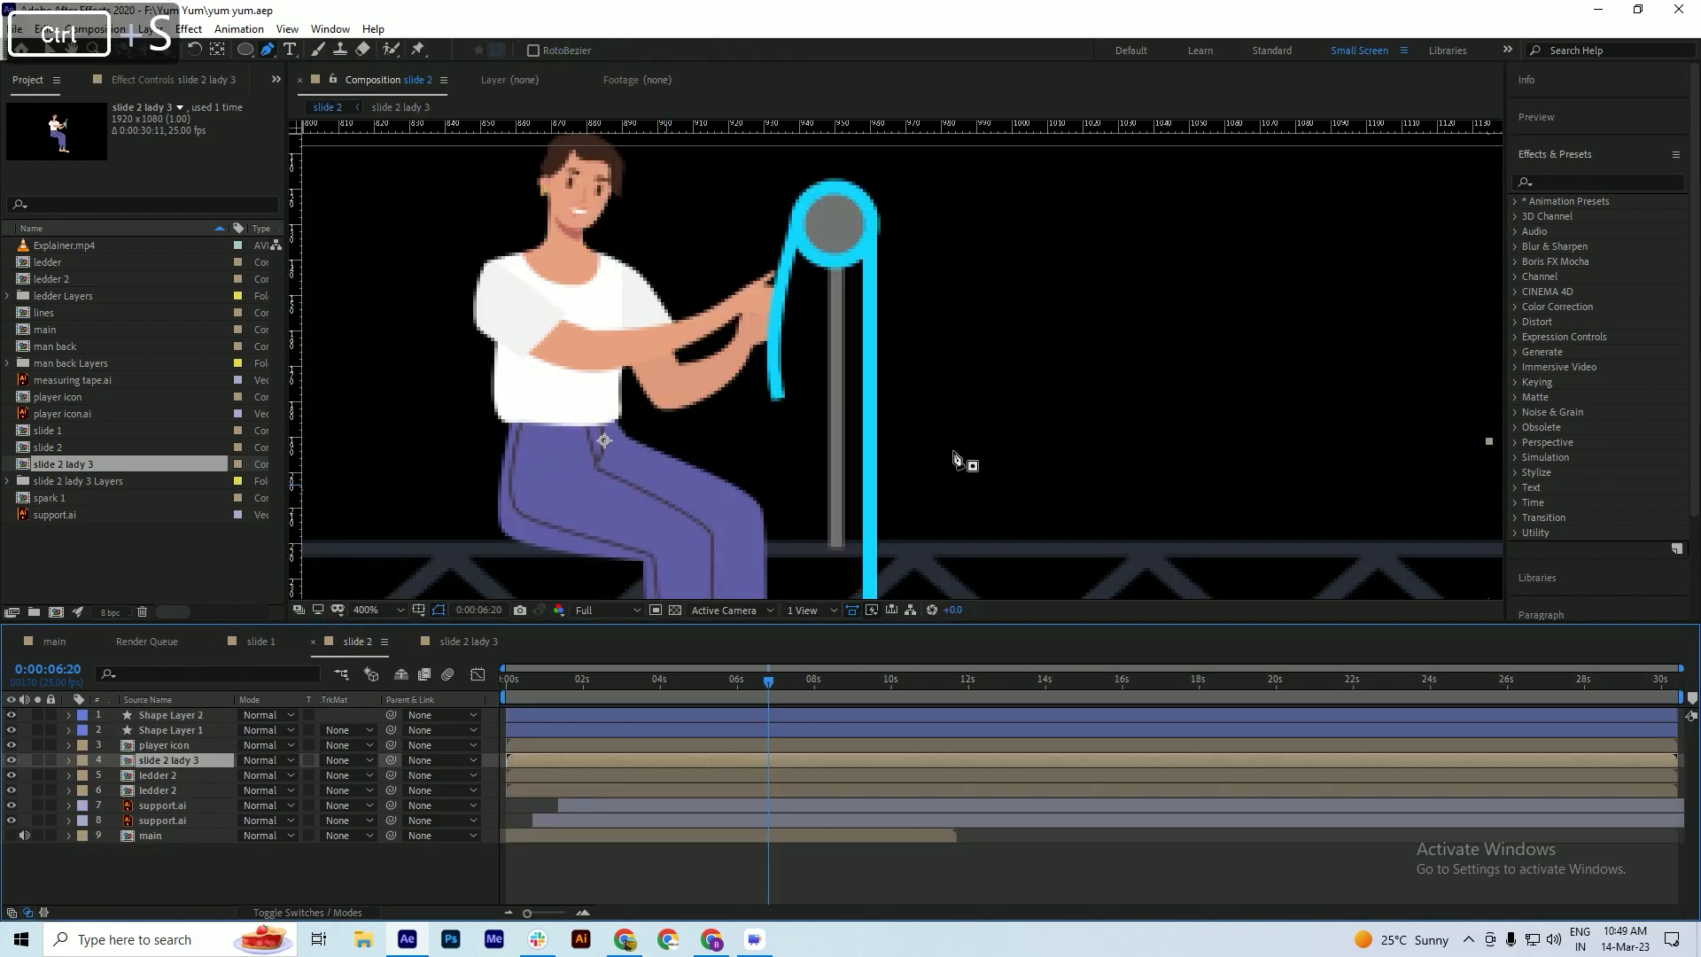
- Move Shape Layer 3 below Layer 9 in the slide 2 lady 3 layer stack and save the project
{"action": "double_click", "coordinate": [166, 761]}
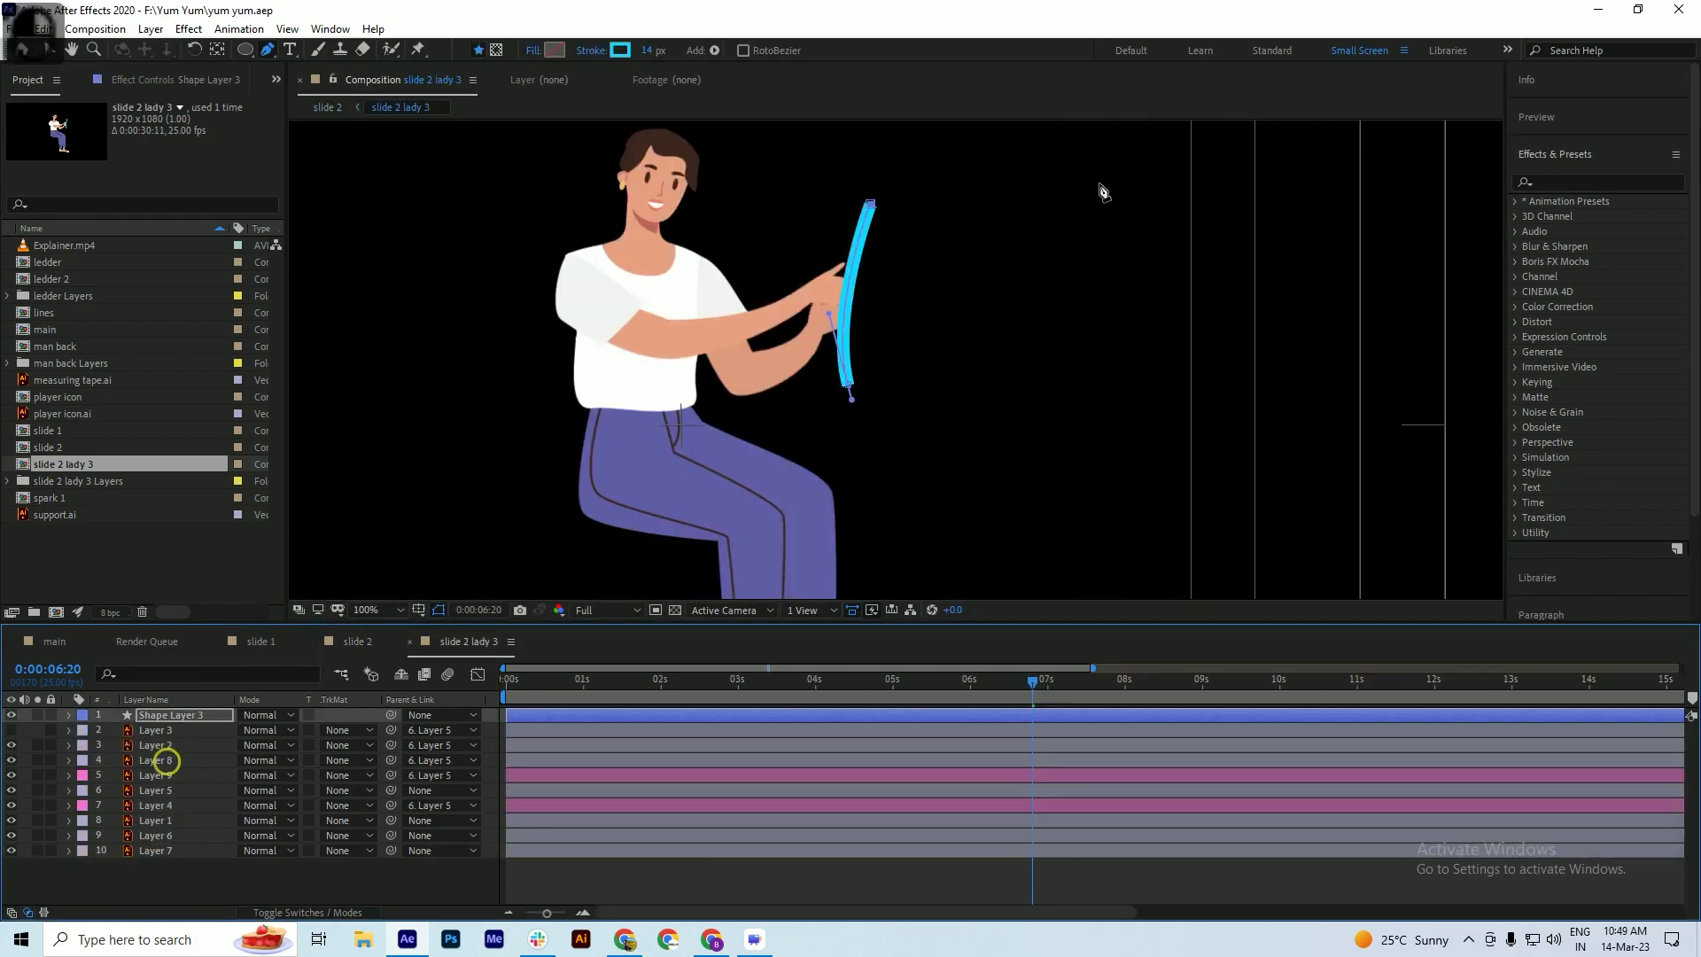
{"action": "left_click_drag", "start_coordinate": [161, 718], "coordinate": [159, 780]}
{"action": "key", "text": "ctrl+s"}
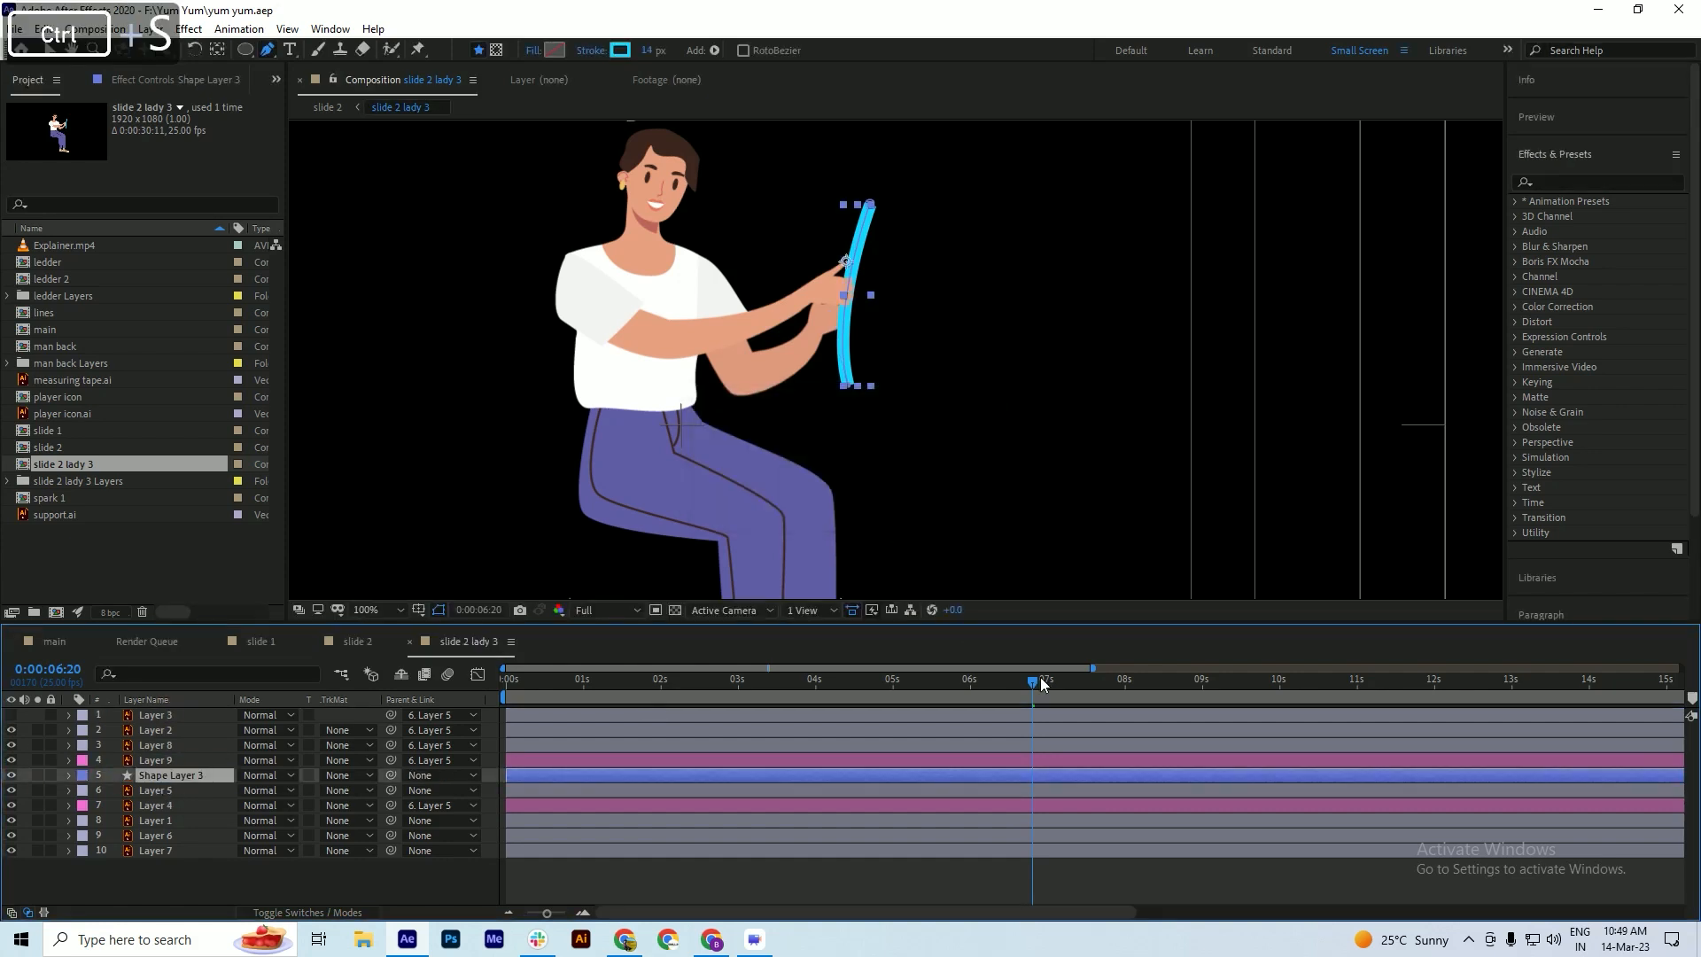
- At 0:00:00:12, add a keyframe to the Path of Shape 1 in Shape Layer 3 and save the project
{"action": "key", "text": "space"}
{"action": "left_click_drag", "start_coordinate": [877, 380], "coordinate": [888, 329]}
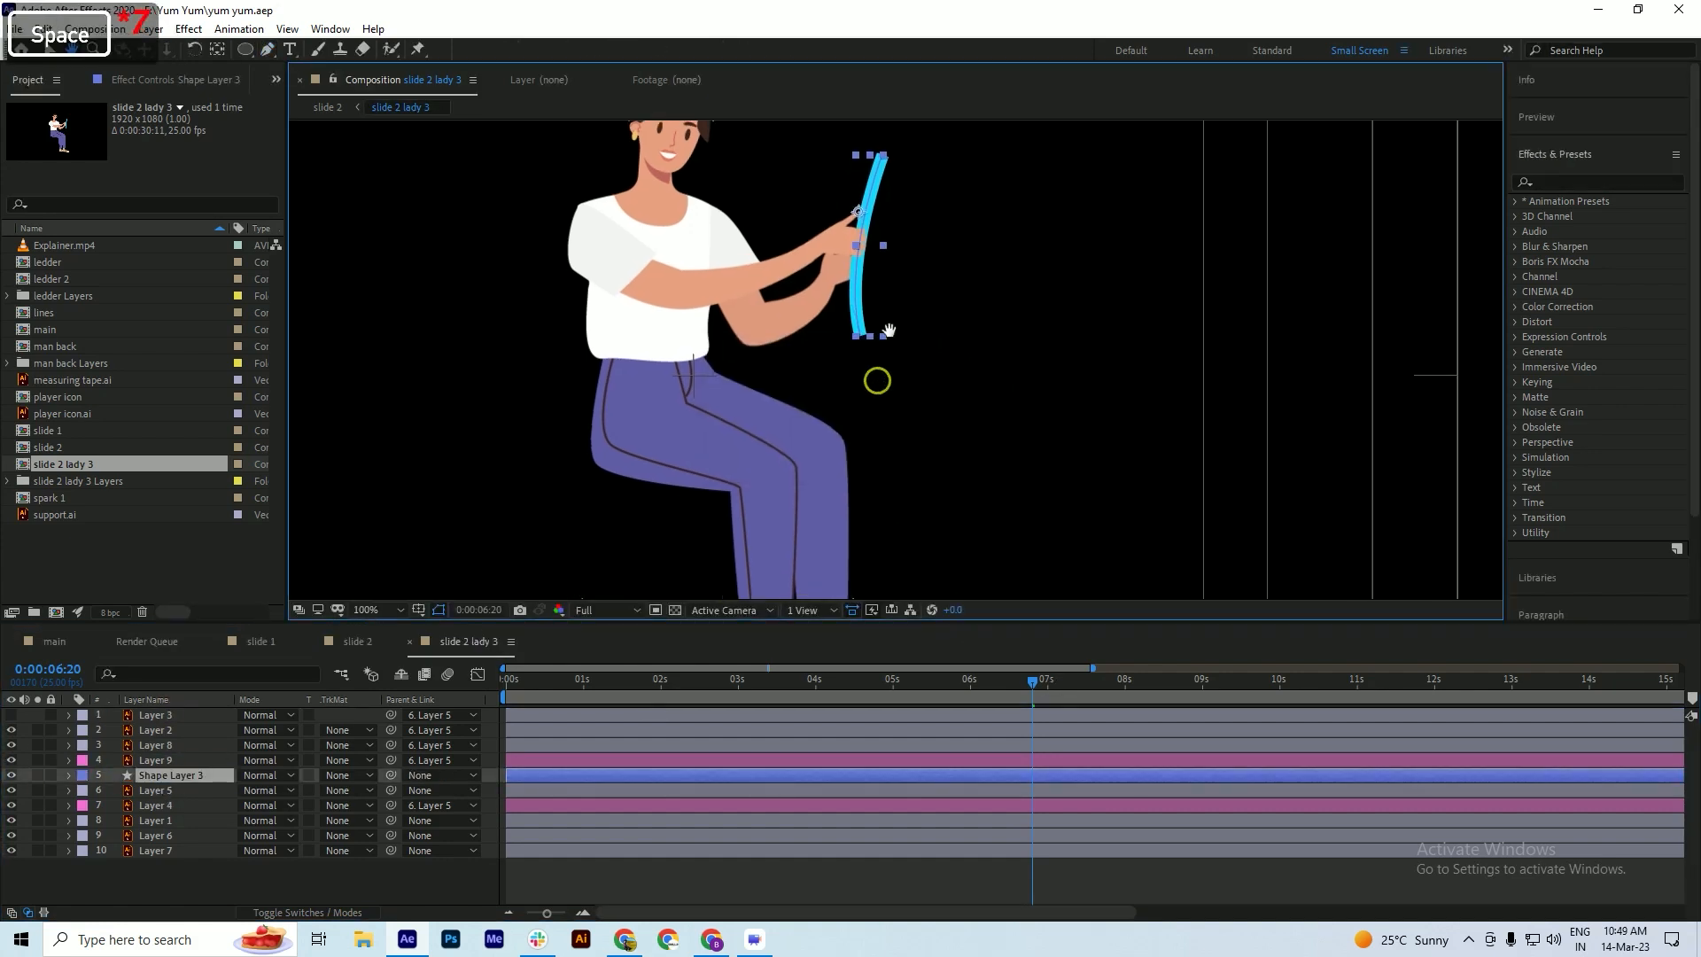
{"action": "mouse_move", "coordinate": [516, 689]}
{"action": "left_mouse_down"}
{"action": "mouse_move", "coordinate": [482, 700]}
{"action": "mouse_move", "coordinate": [543, 705]}
{"action": "left_mouse_up"}
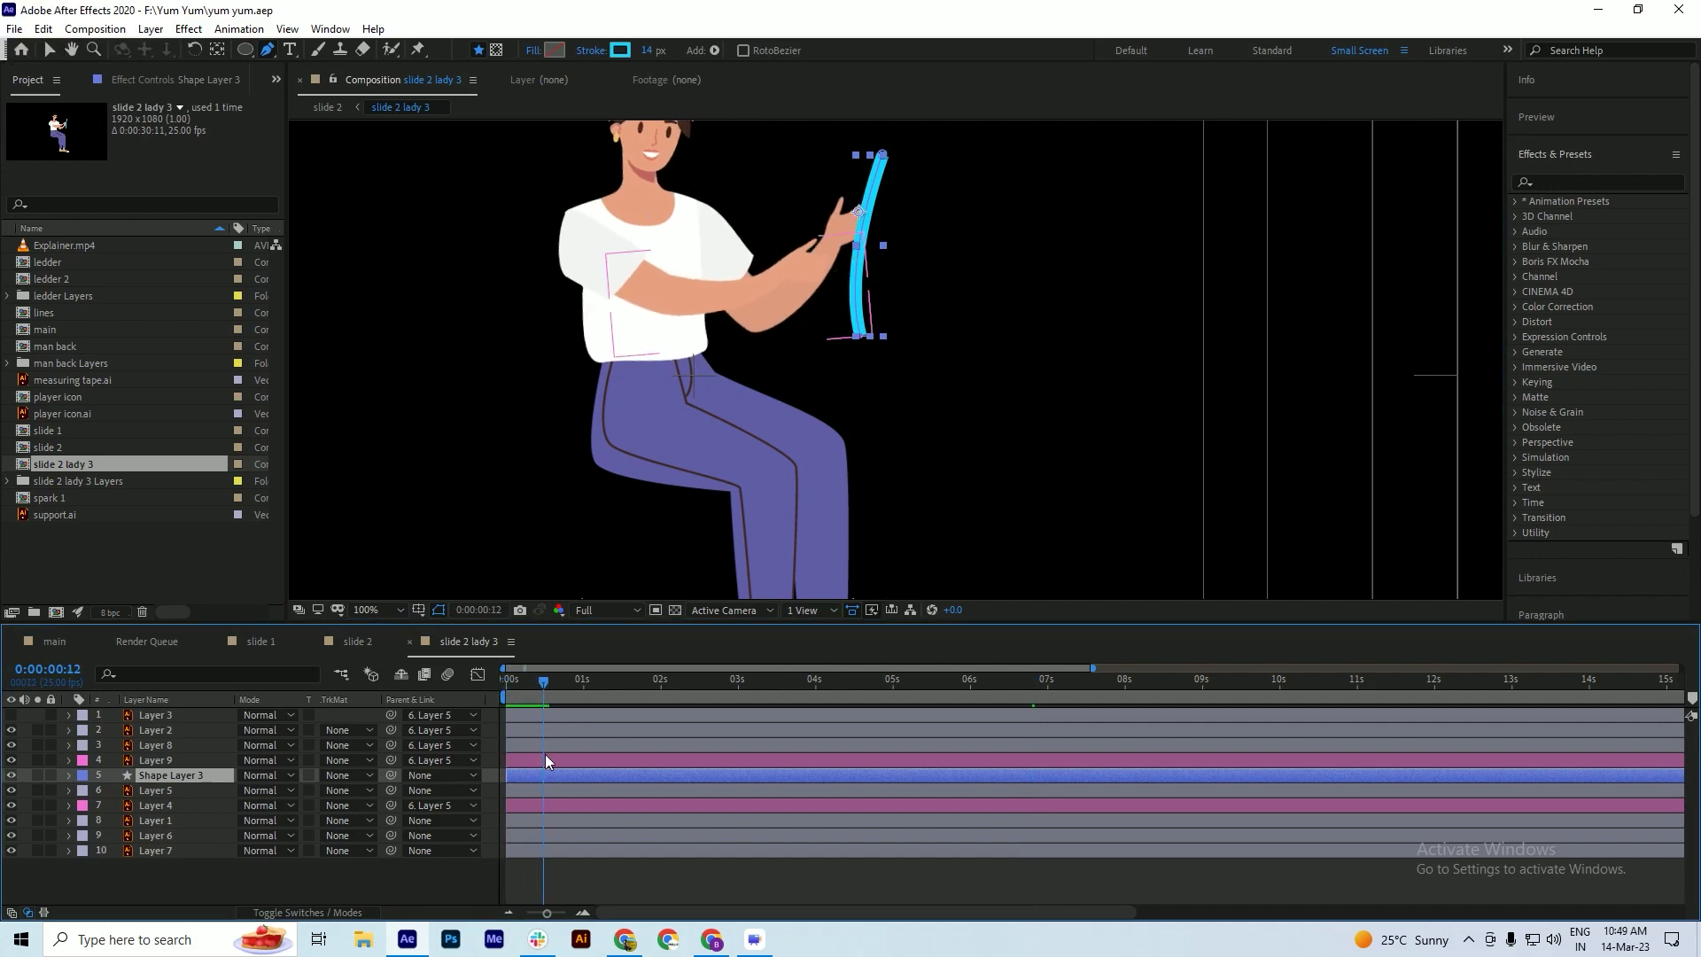
{"action": "left_click", "coordinate": [69, 776]}
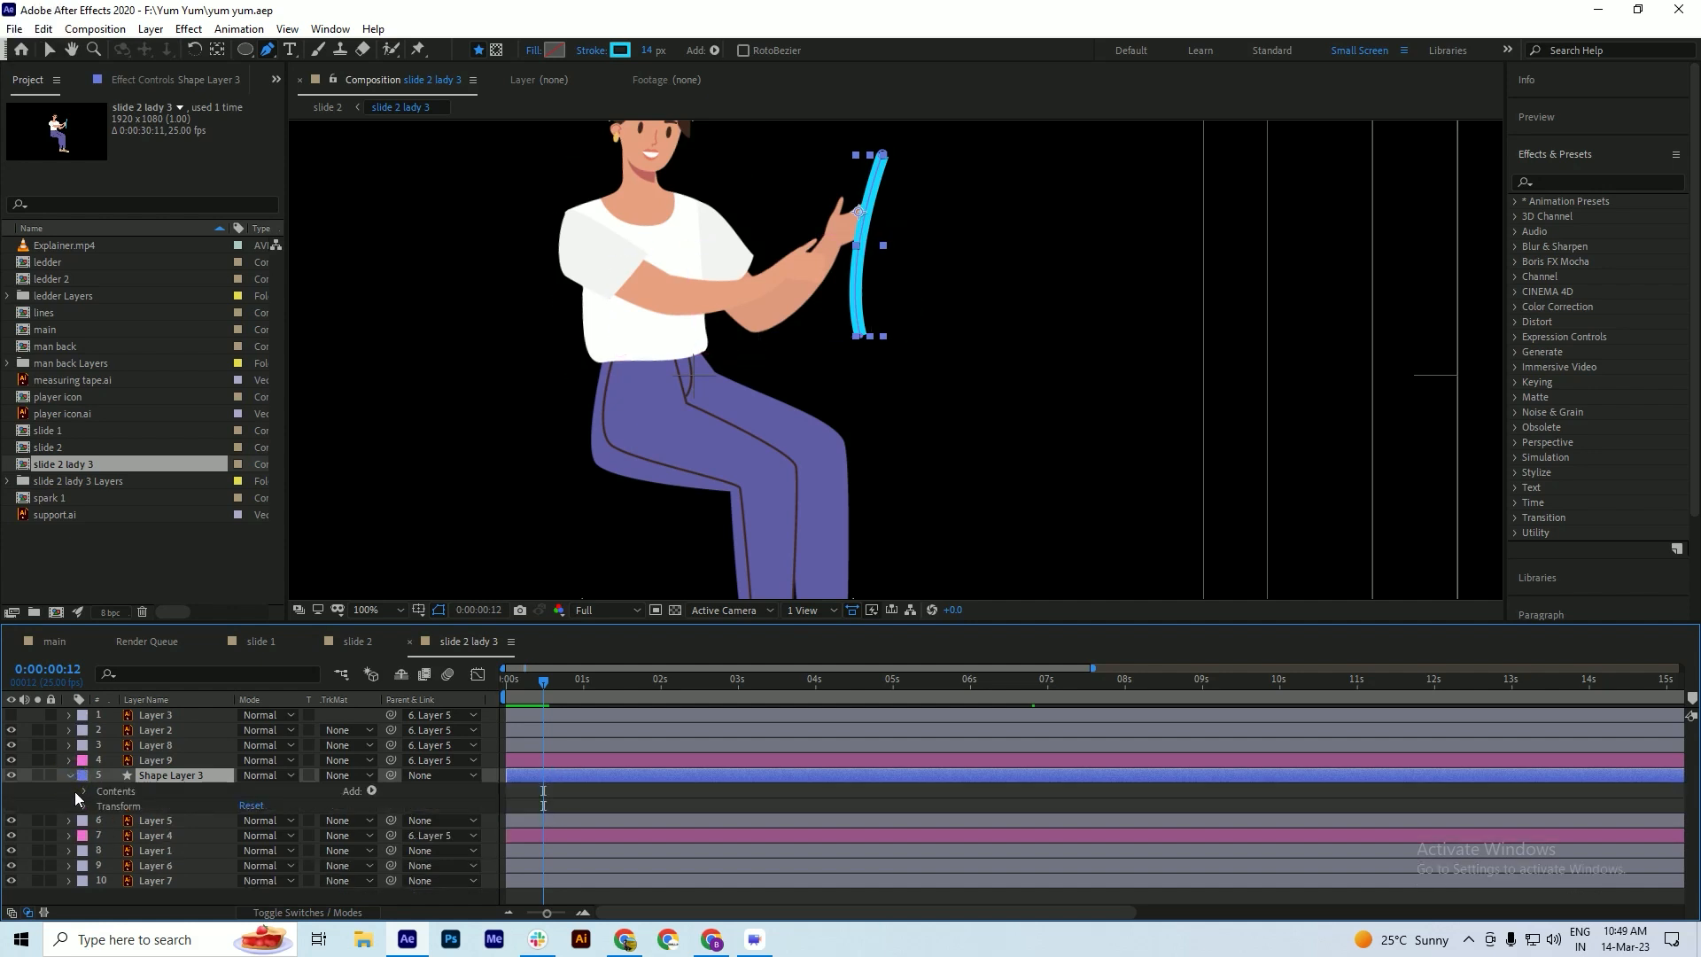
{"action": "left_click", "coordinate": [85, 790]}
{"action": "left_click", "coordinate": [99, 806]}
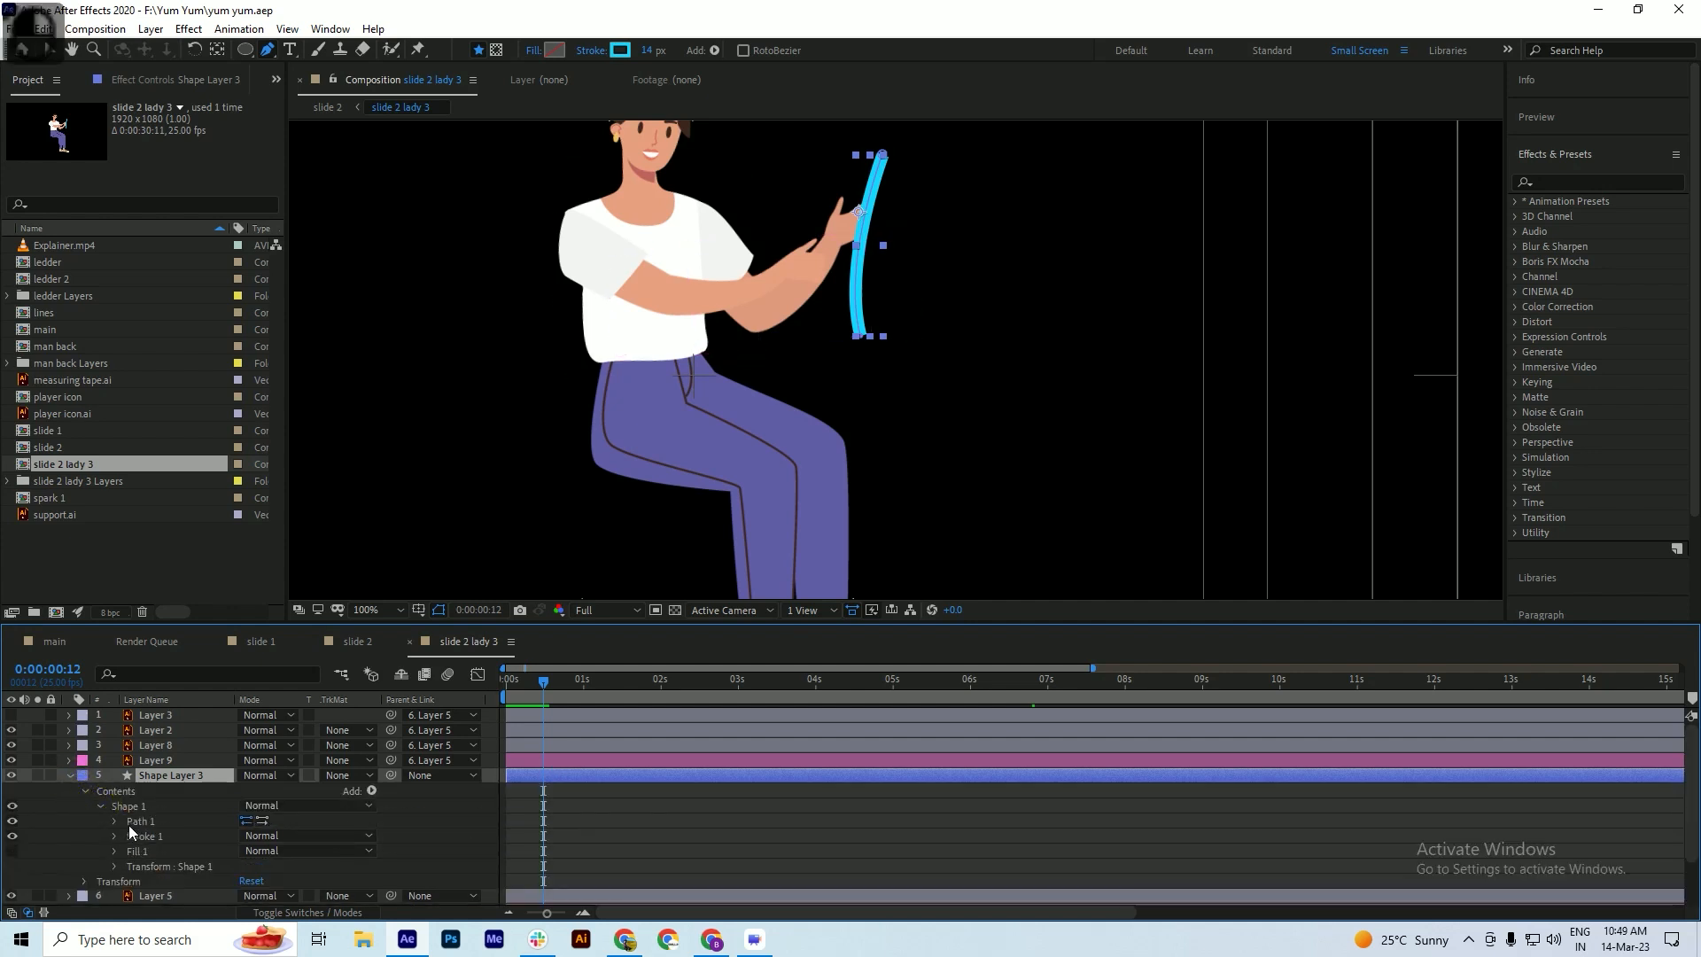
{"action": "left_click", "coordinate": [116, 822]}
{"action": "left_click", "coordinate": [143, 836]}
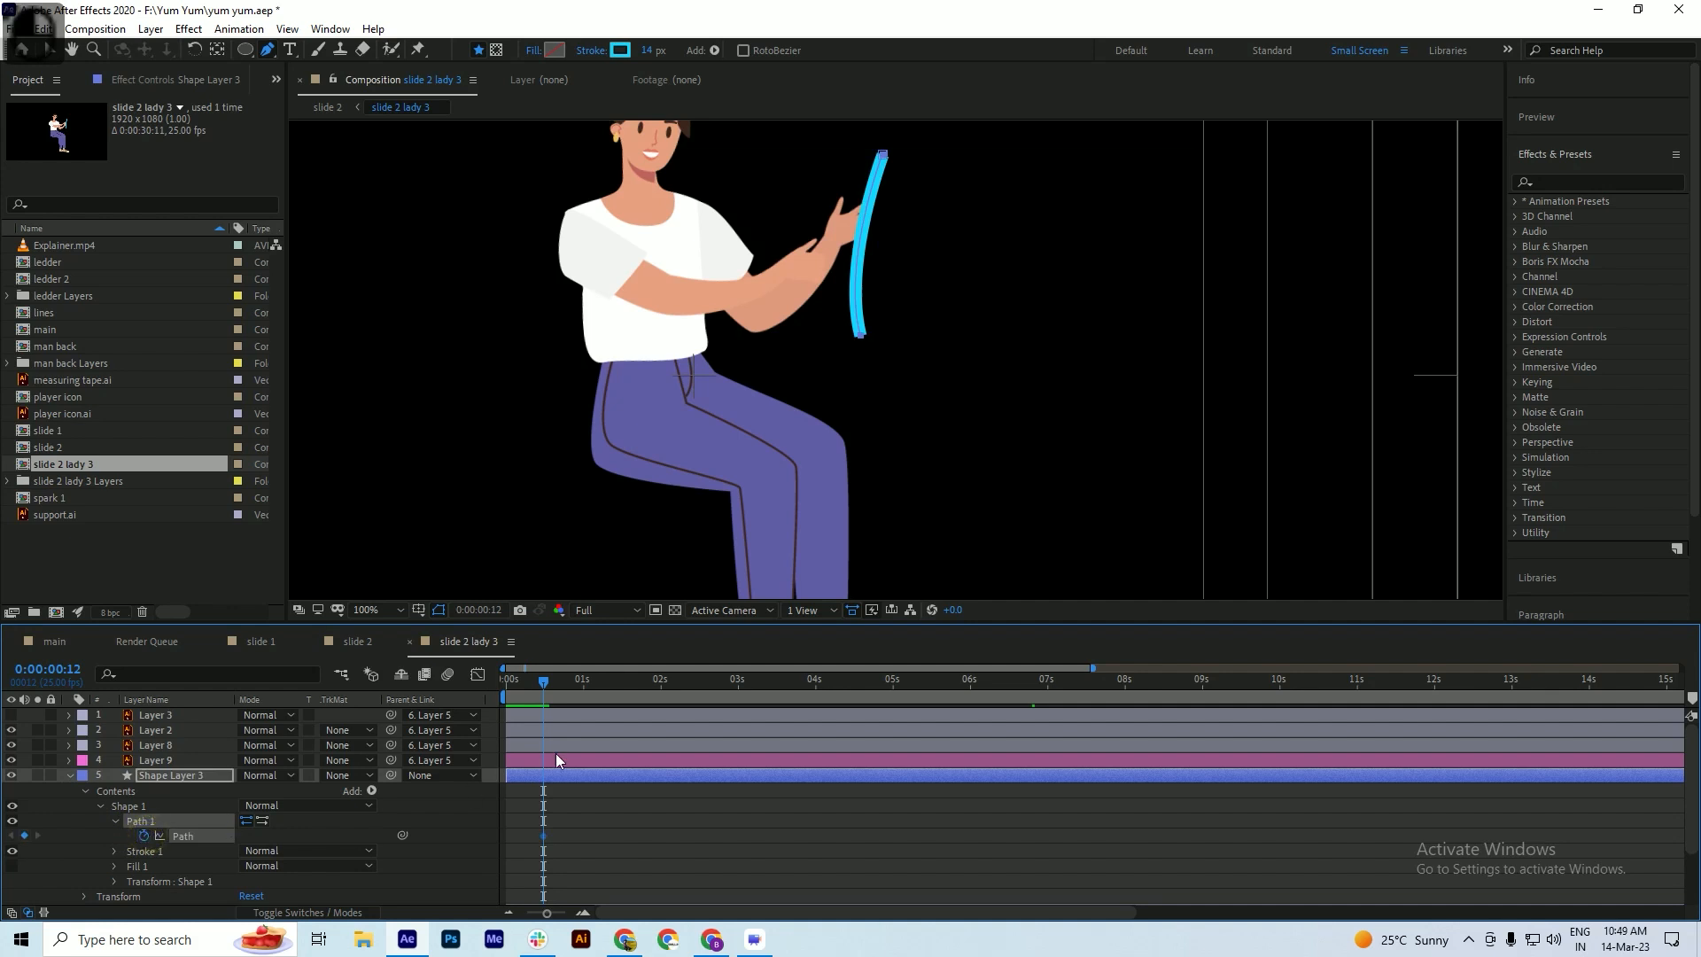
{"action": "key", "text": "ctrl+s"}
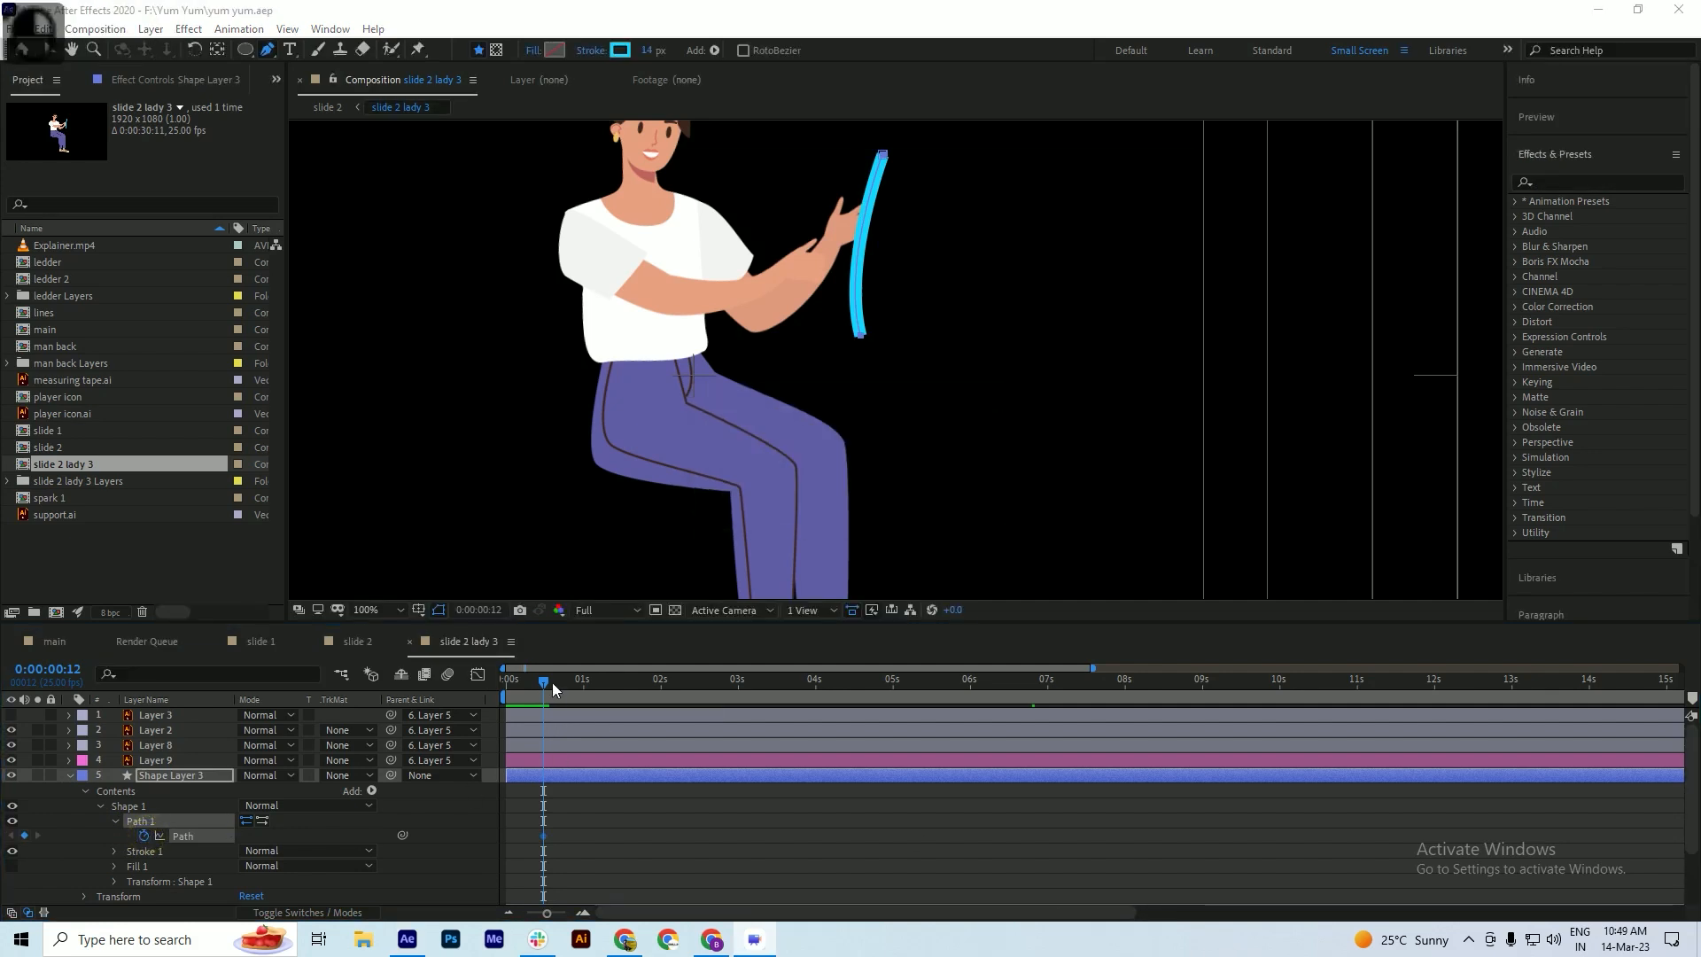
- At 0:00:01:01, move the rope's bottom path point down in slide 2 lady 3 and save the project
{"action": "left_click", "coordinate": [561, 684]}
{"action": "left_click_drag", "start_coordinate": [561, 684], "coordinate": [589, 693]}
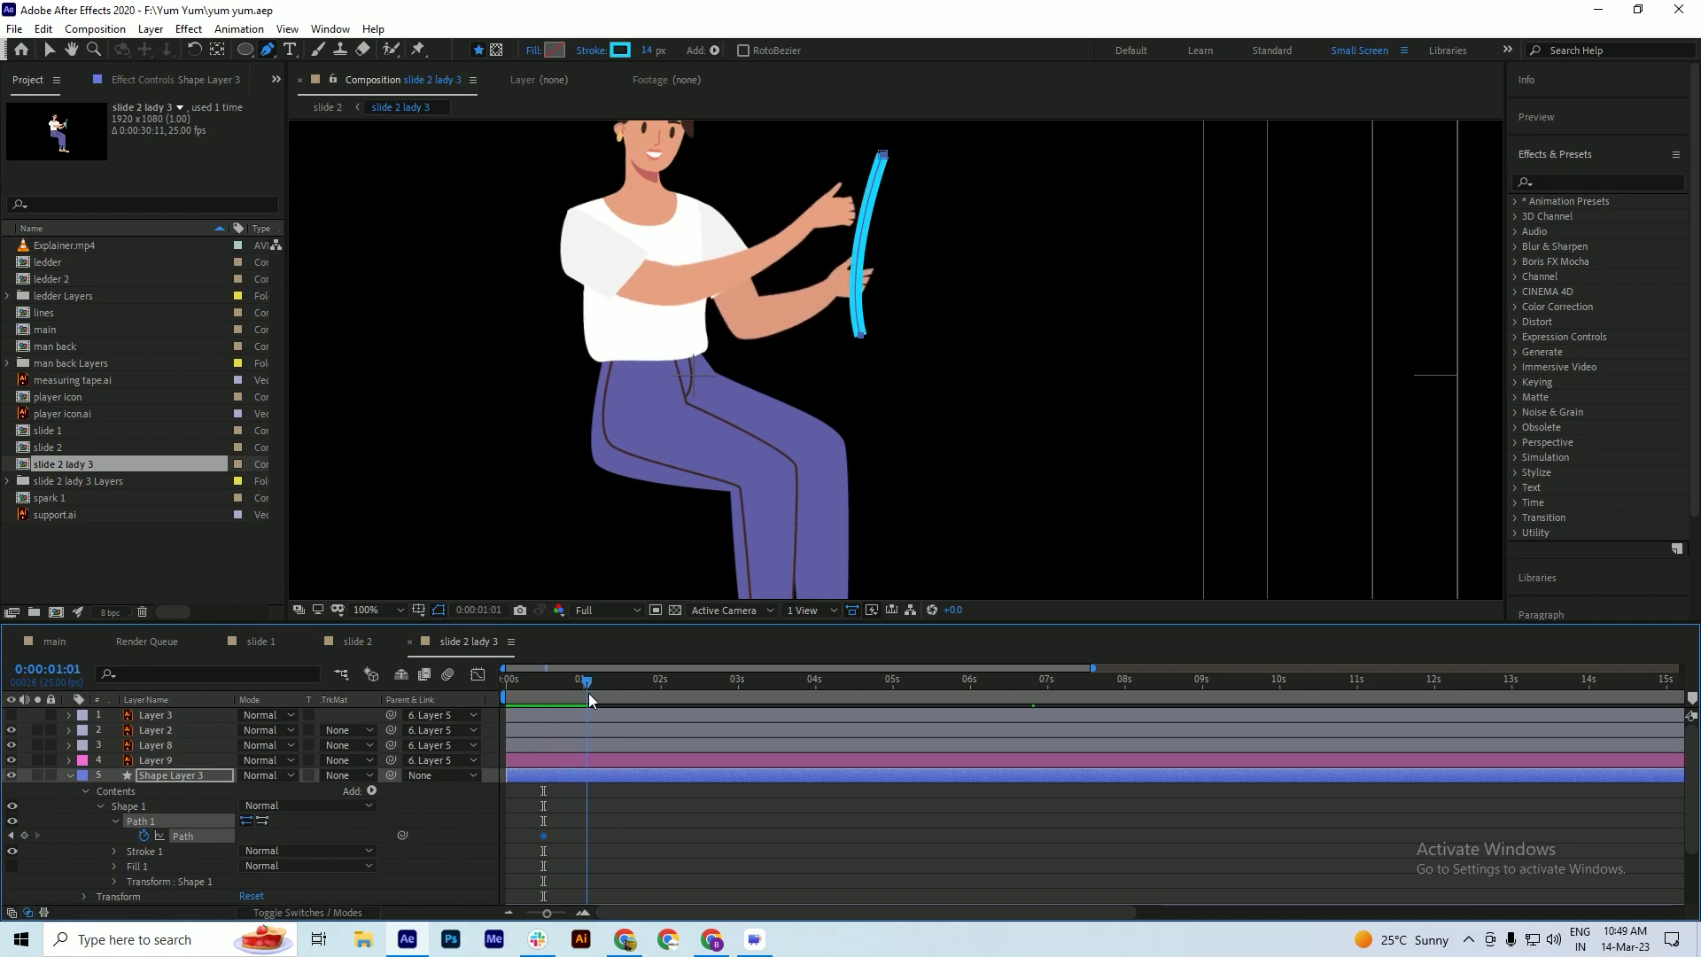
{"action": "key", "text": "ctrl+s"}
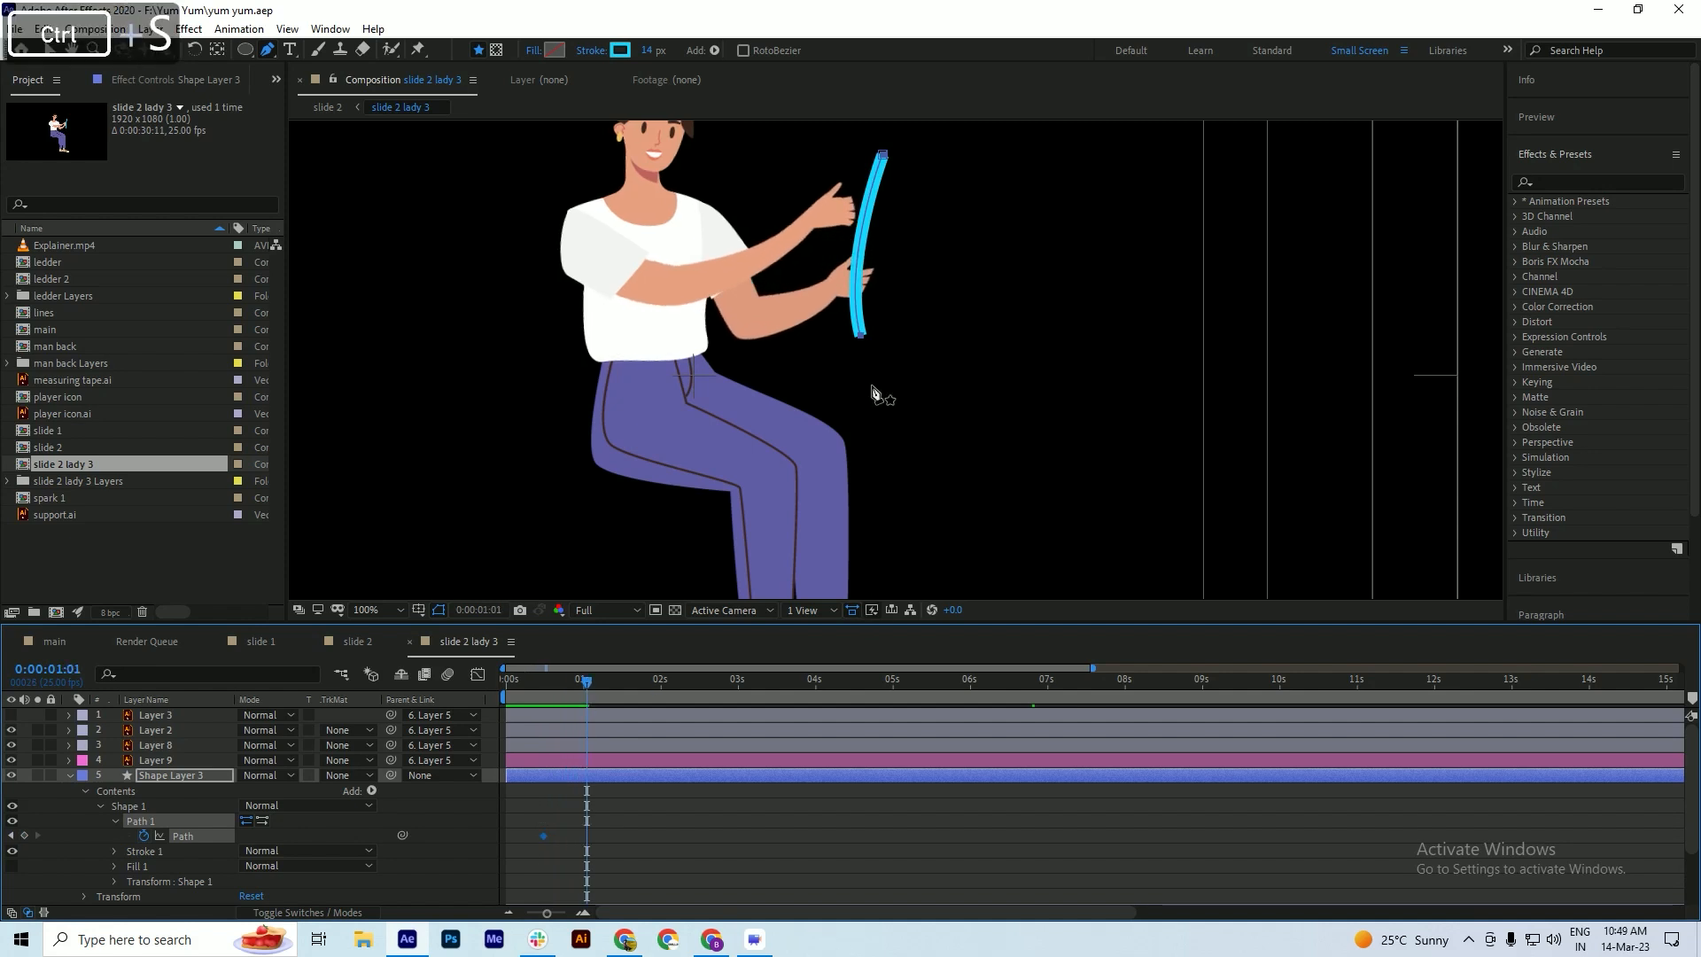
{"action": "left_click", "coordinate": [860, 339]}
{"action": "key", "text": "ctrl+z"}
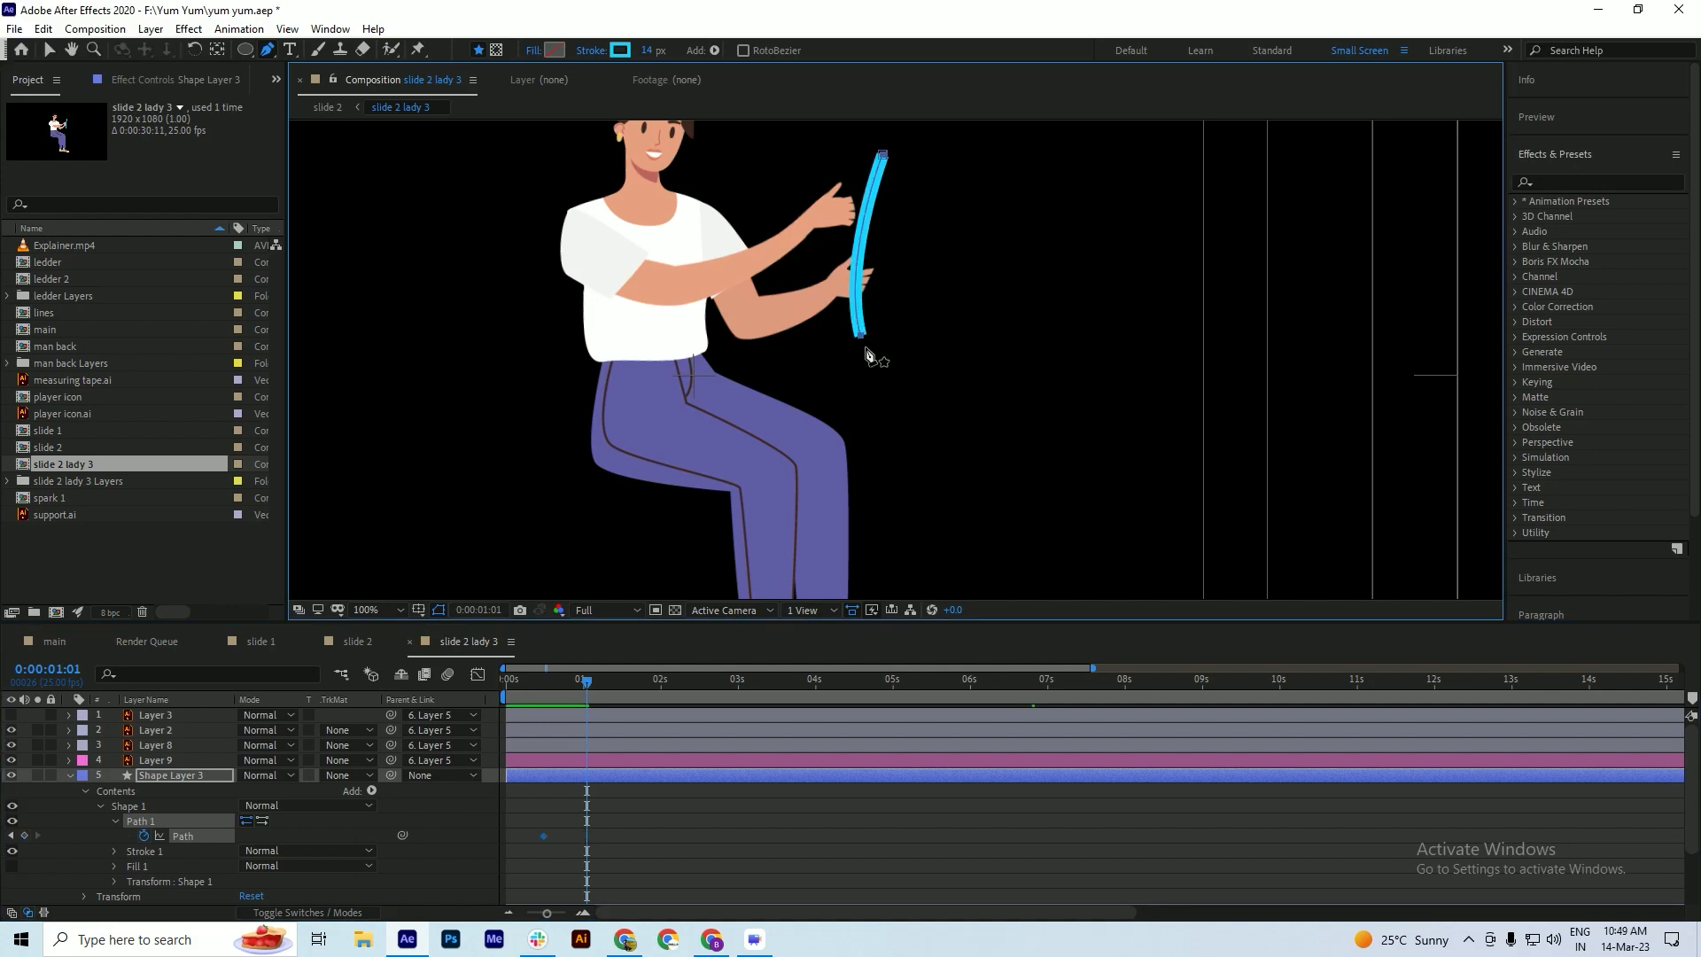
{"action": "key", "text": "v"}
{"action": "left_click", "coordinate": [864, 344]}
{"action": "left_click_drag", "start_coordinate": [864, 344], "coordinate": [866, 392]}
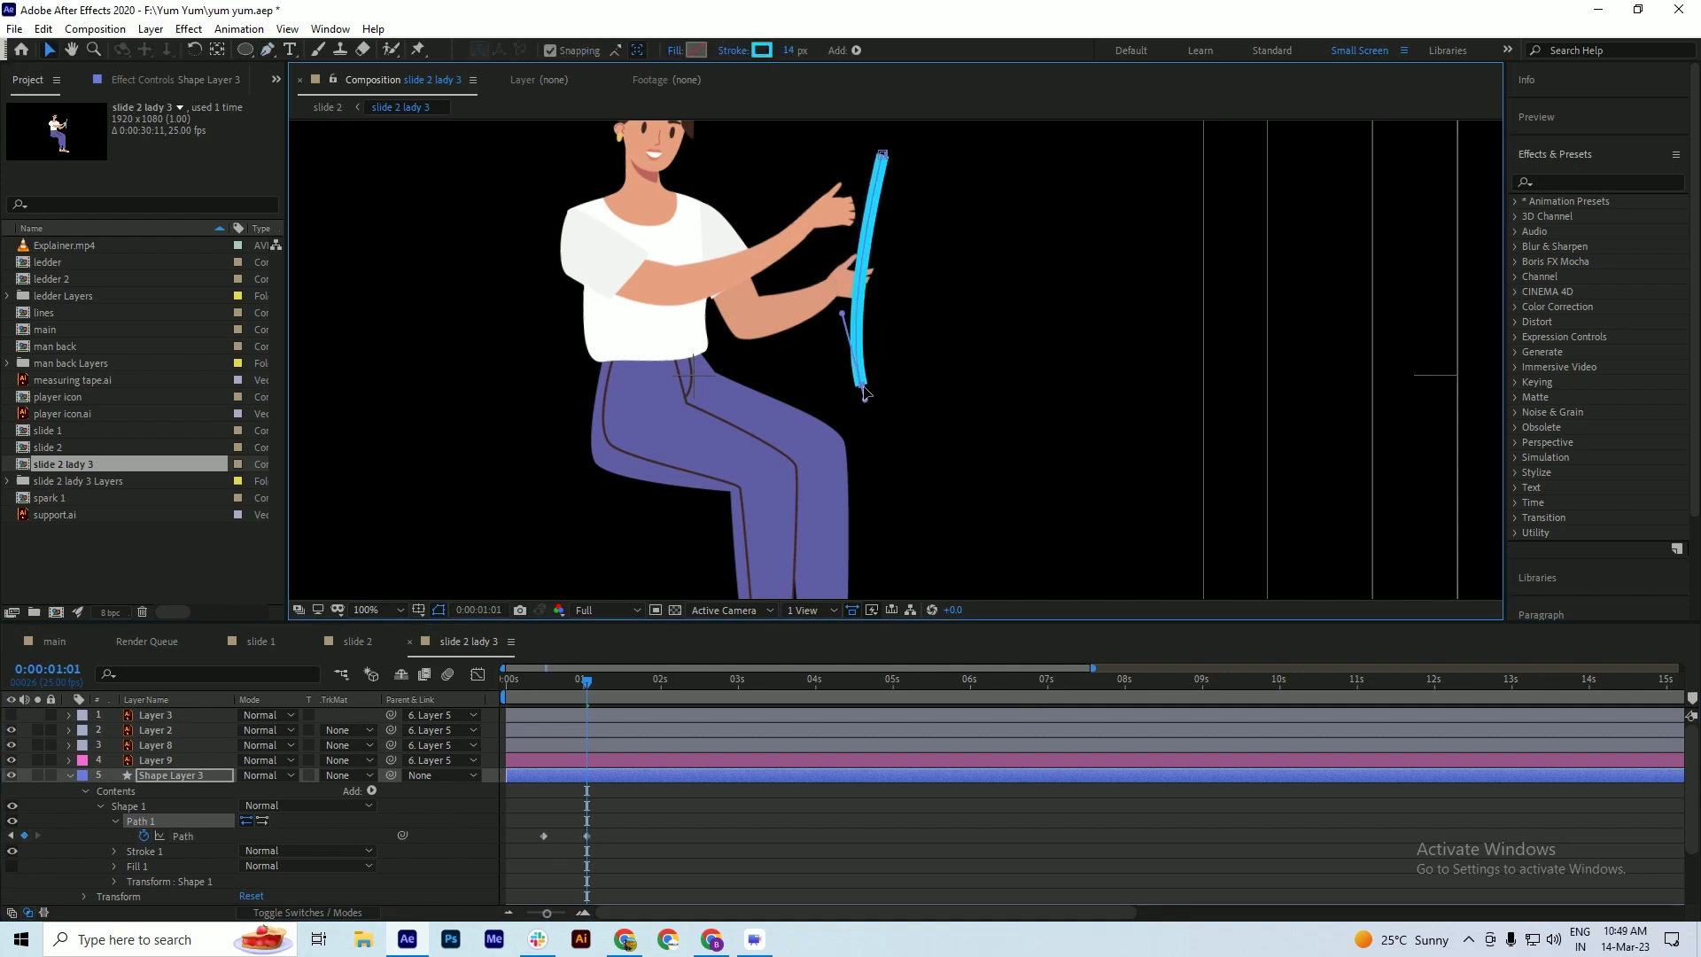
{"action": "key", "text": "ctrl+s"}
- Duplicate the rope's 0:00:01:01 Path keyframe at 0:00:01:08
{"action": "left_click_drag", "start_coordinate": [567, 690], "coordinate": [608, 725]}
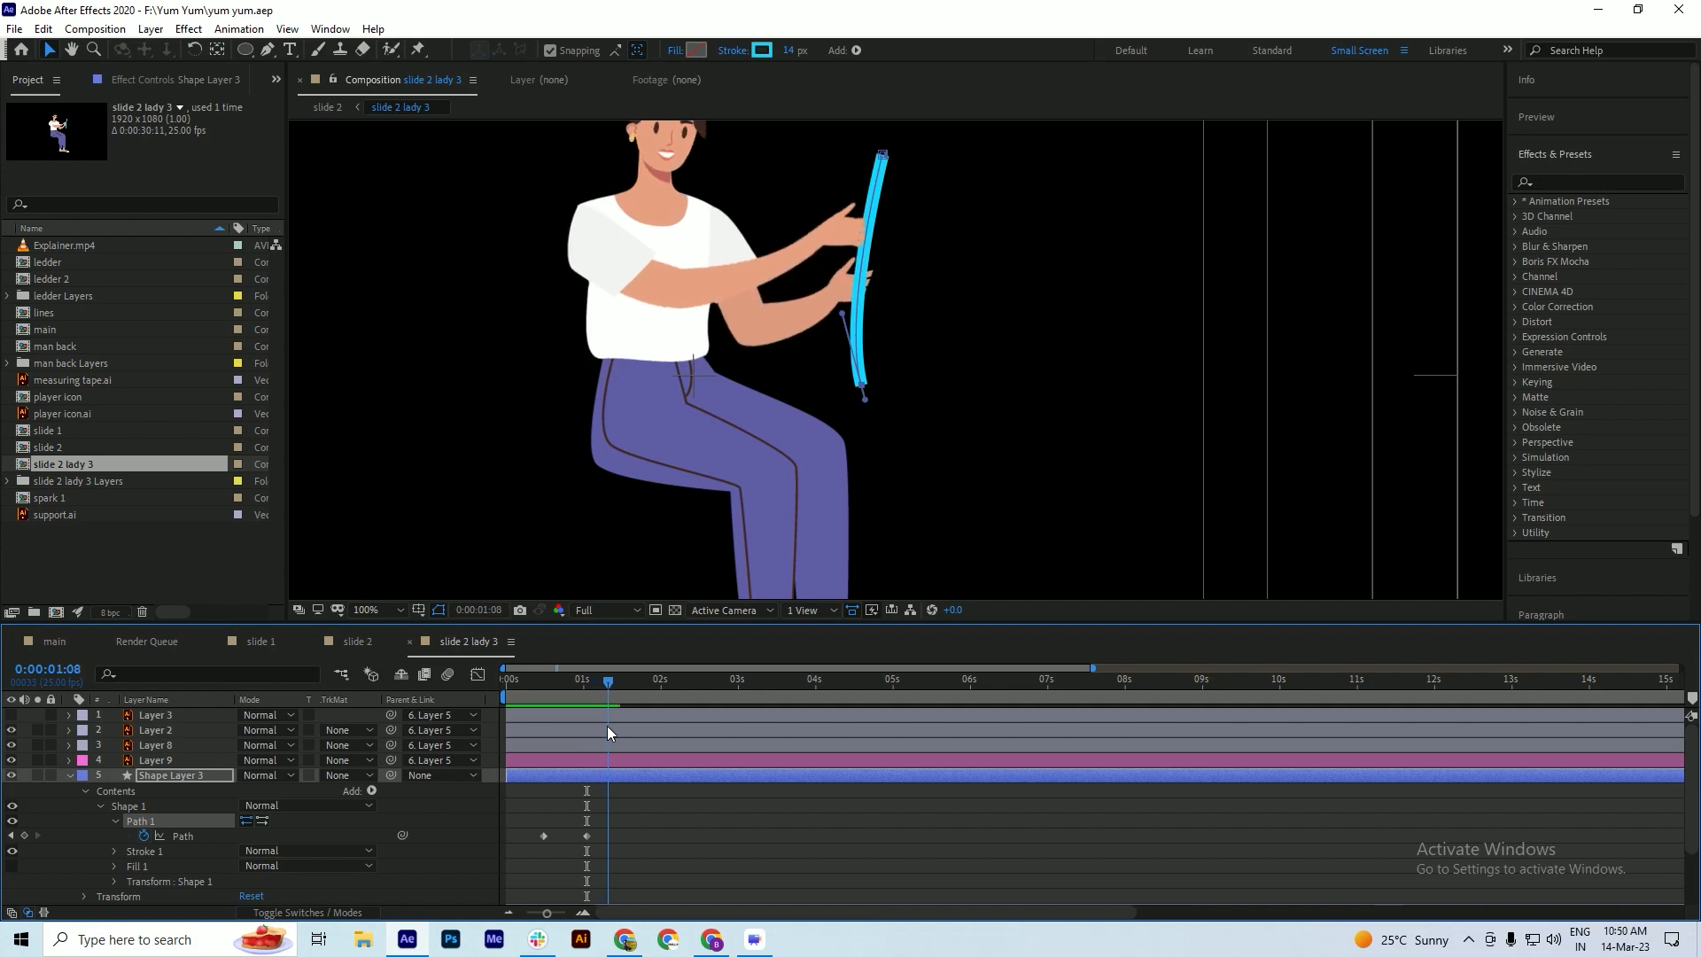
{"action": "left_click", "coordinate": [587, 835]}
{"action": "key", "text": "ctrl+c"}
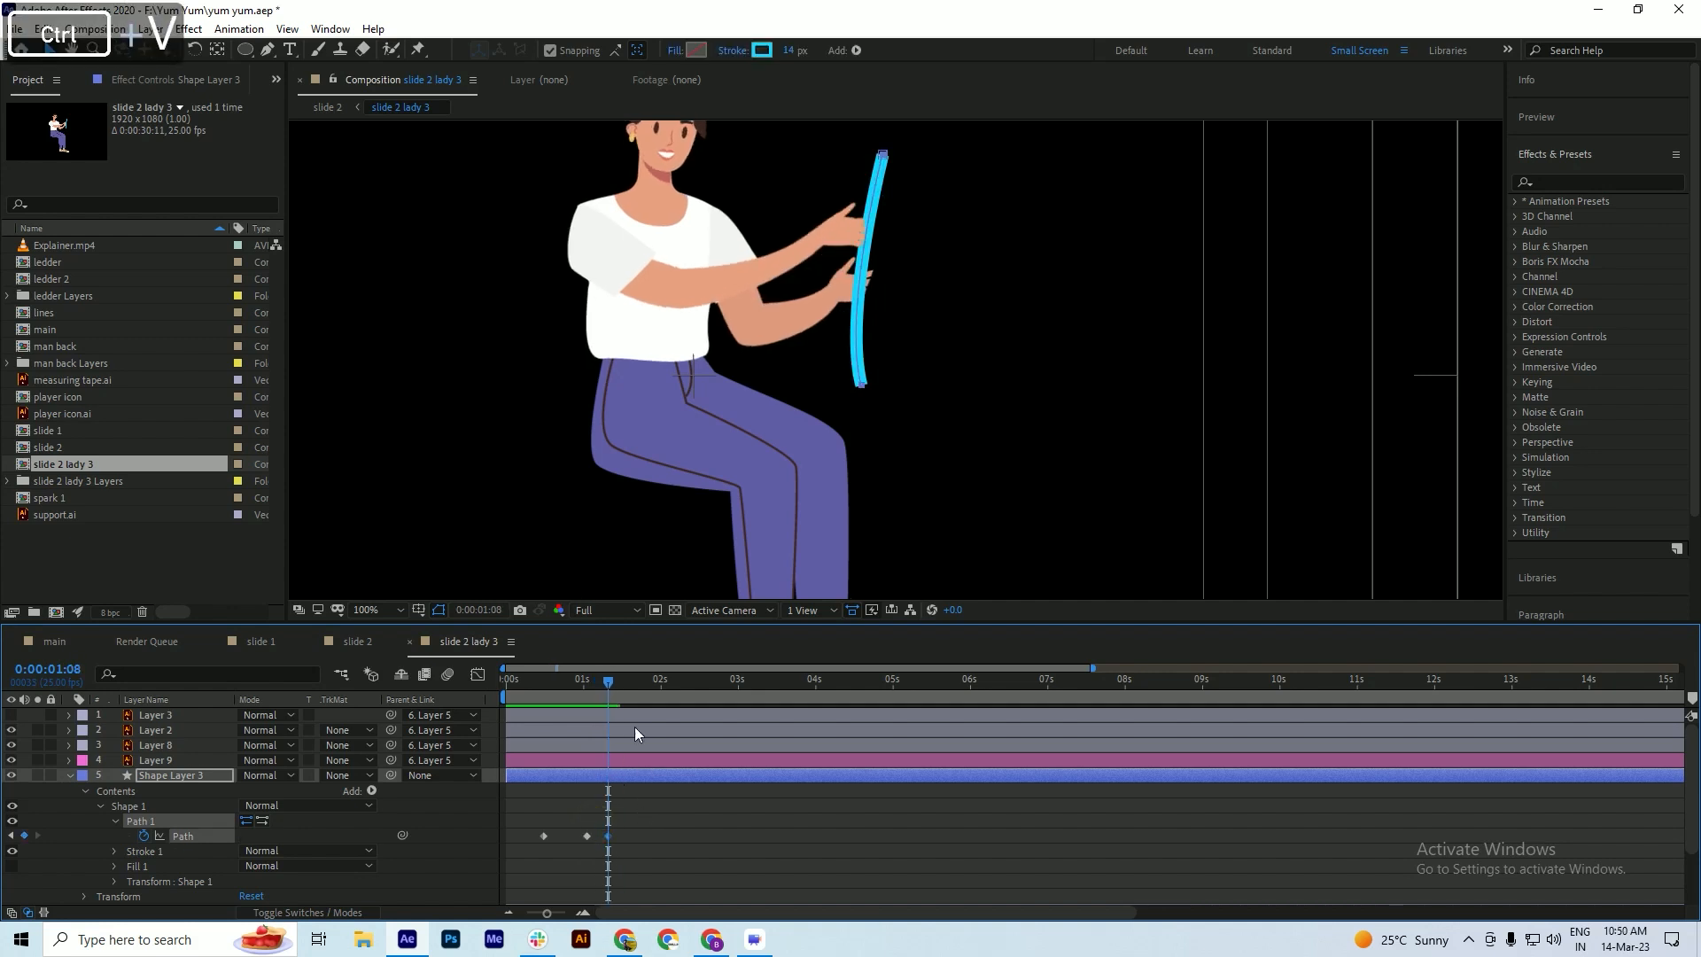
- At 0:00:01:15, pull the rope's bottom point further down, lengthen its upper curve handle toward the hands, and save
{"action": "left_click_drag", "start_coordinate": [608, 680], "coordinate": [633, 693]}
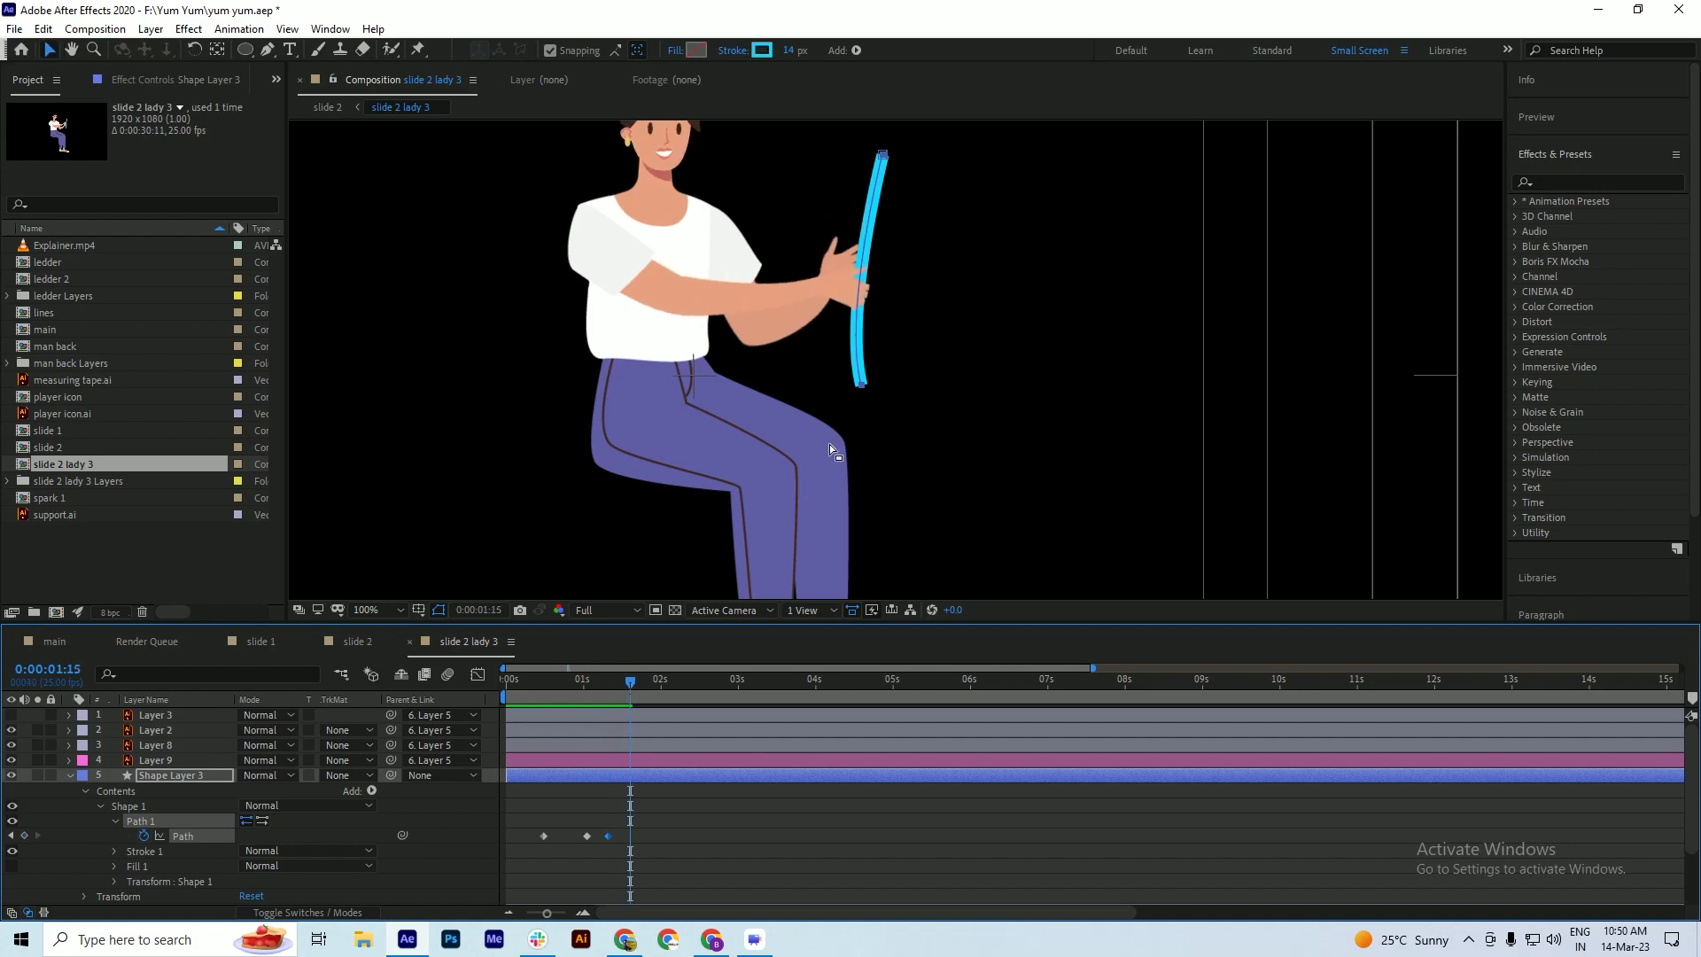
{"action": "left_click_drag", "start_coordinate": [859, 387], "coordinate": [862, 402]}
{"action": "key", "text": "ctrl+z"}
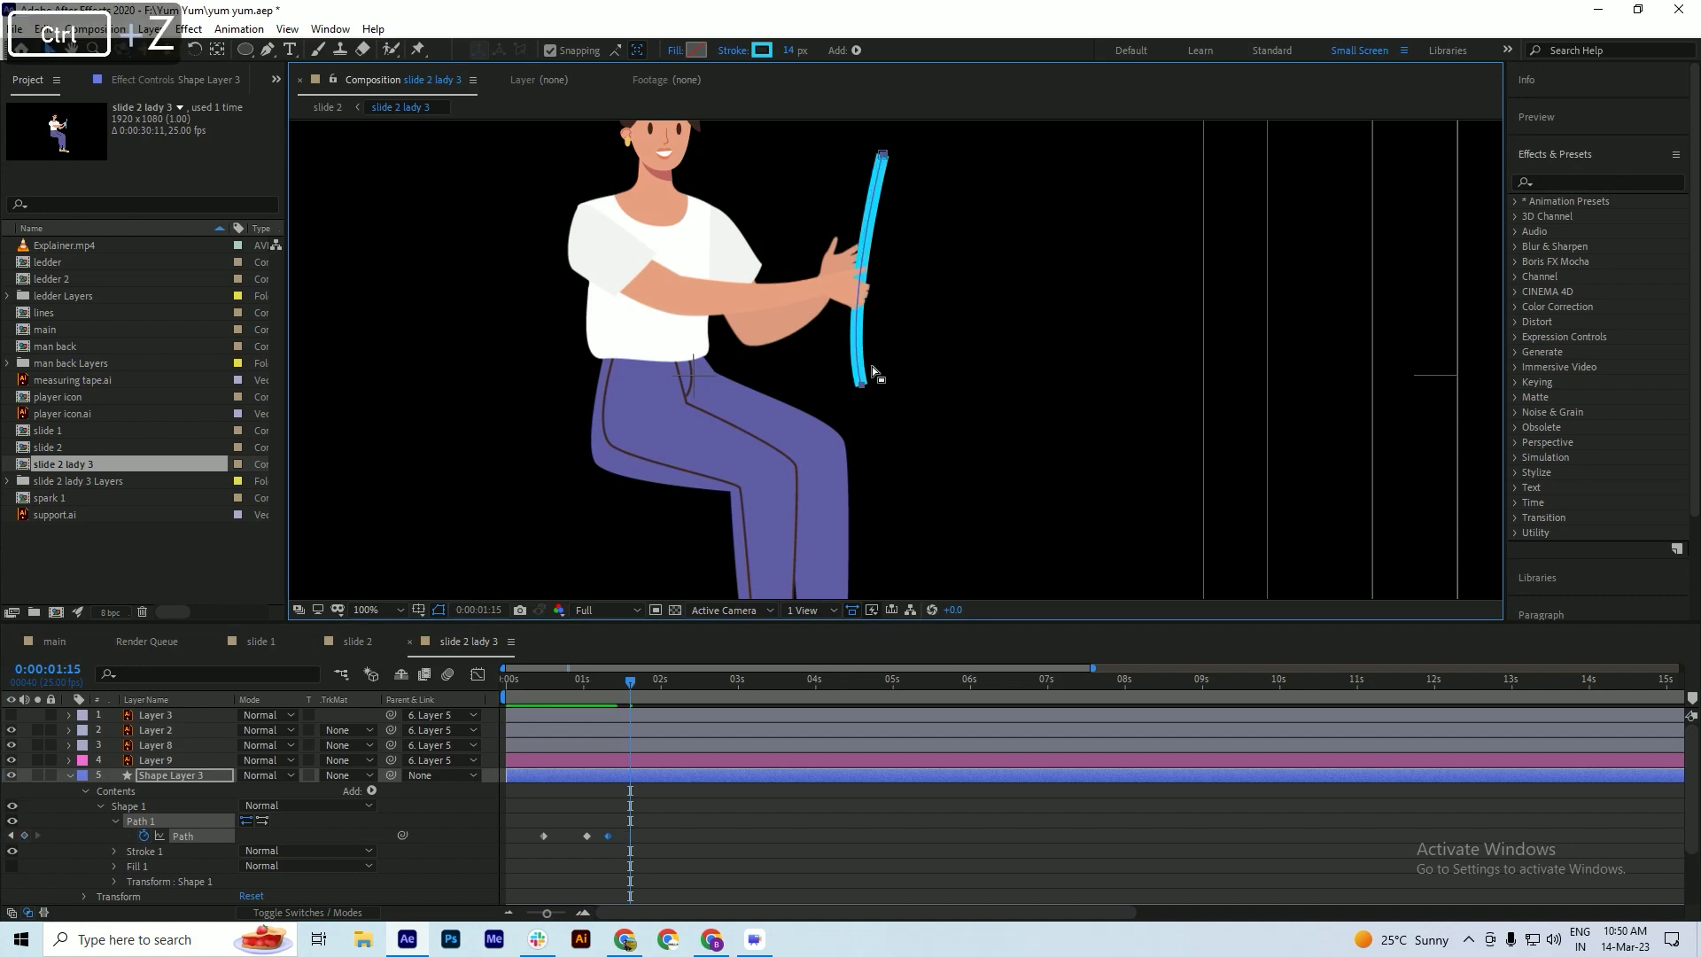
{"action": "left_click_drag", "start_coordinate": [862, 387], "coordinate": [860, 440]}
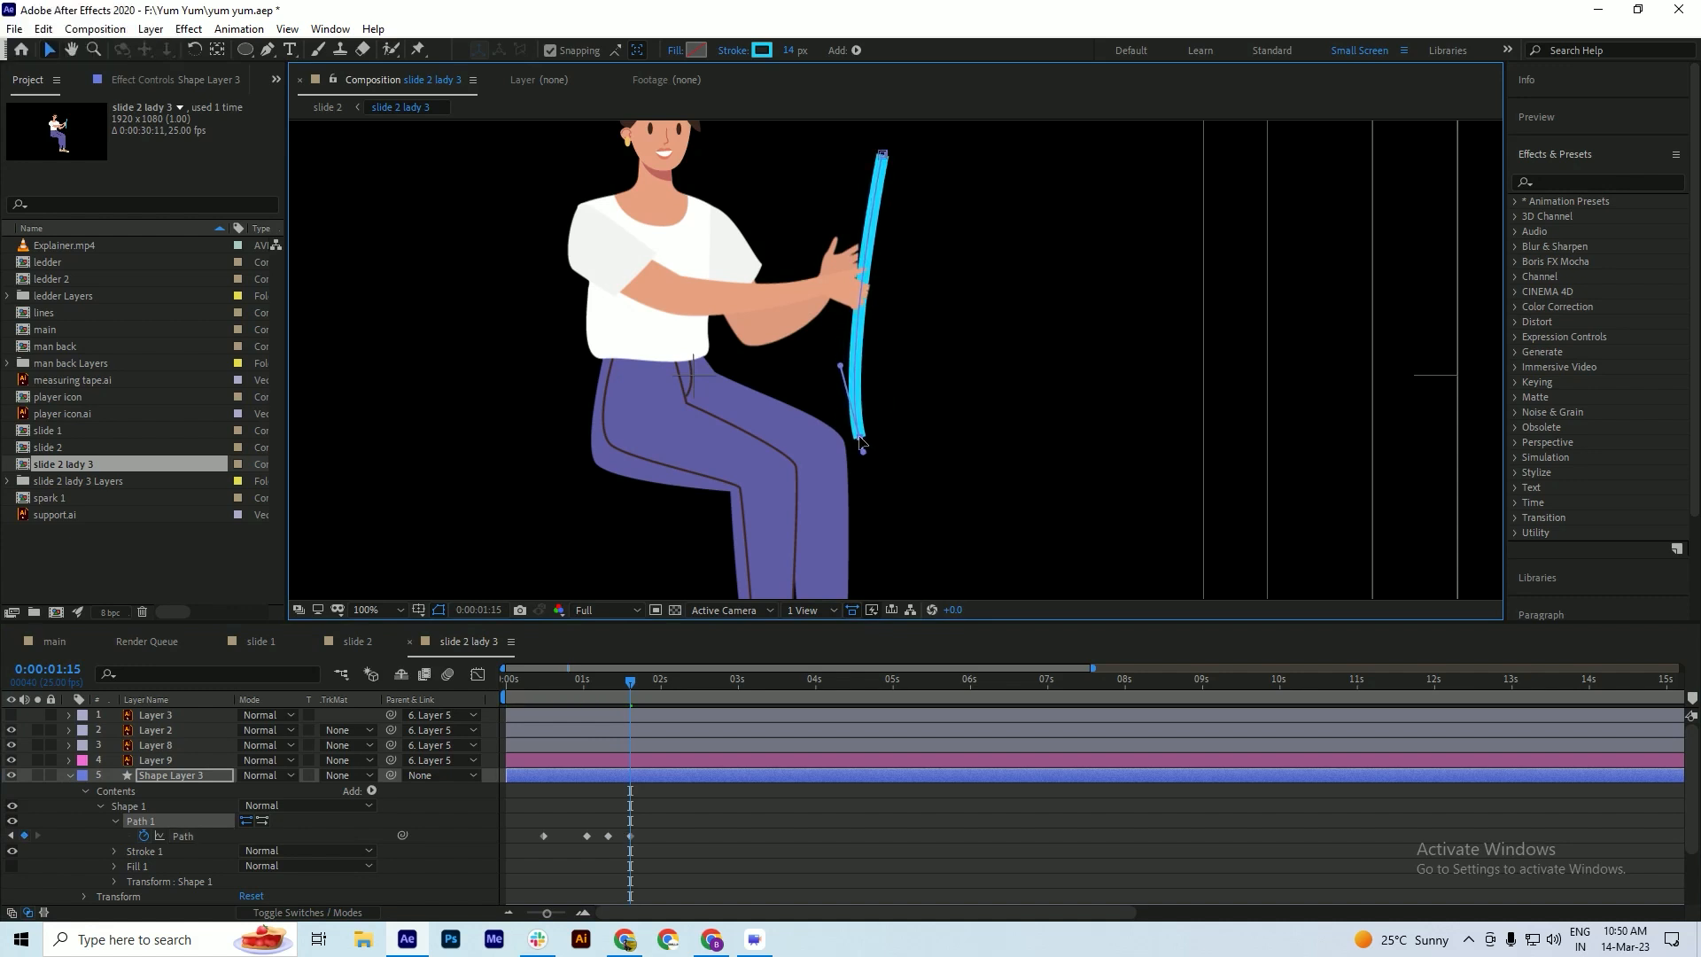
{"action": "left_click_drag", "start_coordinate": [840, 365], "coordinate": [839, 345]}
{"action": "key", "text": "ctrl+s"}
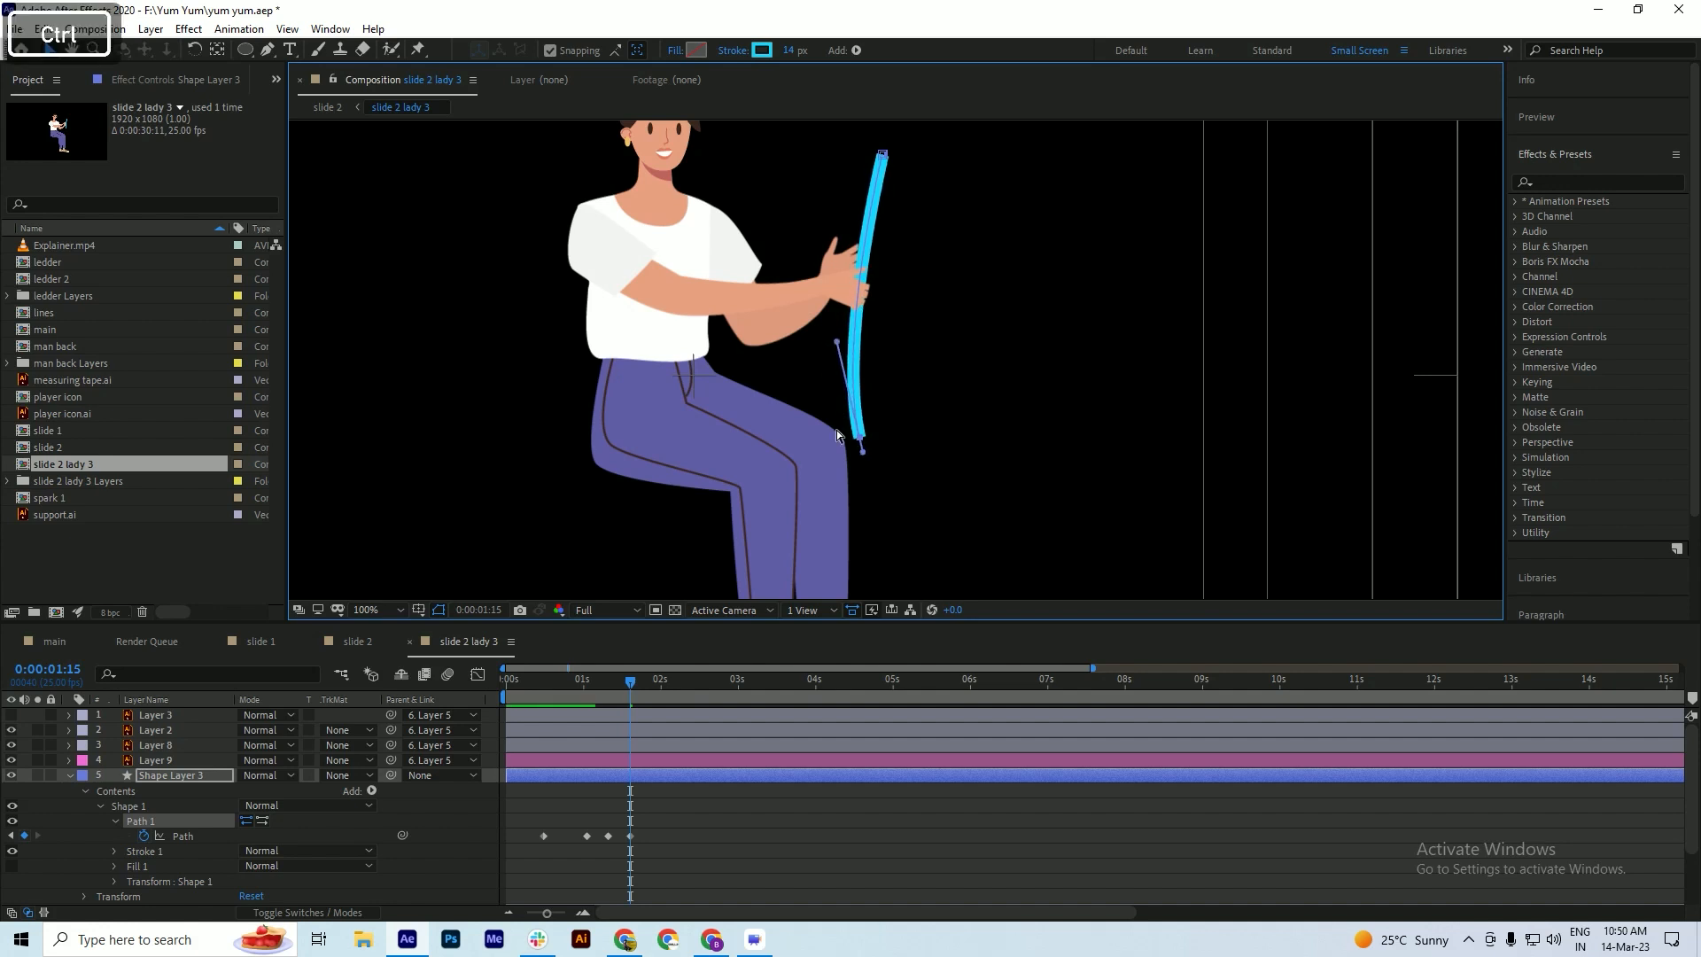
- Duplicate the rope's 0:00:01:15 Path keyframe at 0:00:02:21
{"action": "left_click_drag", "start_coordinate": [624, 677], "coordinate": [724, 702]}
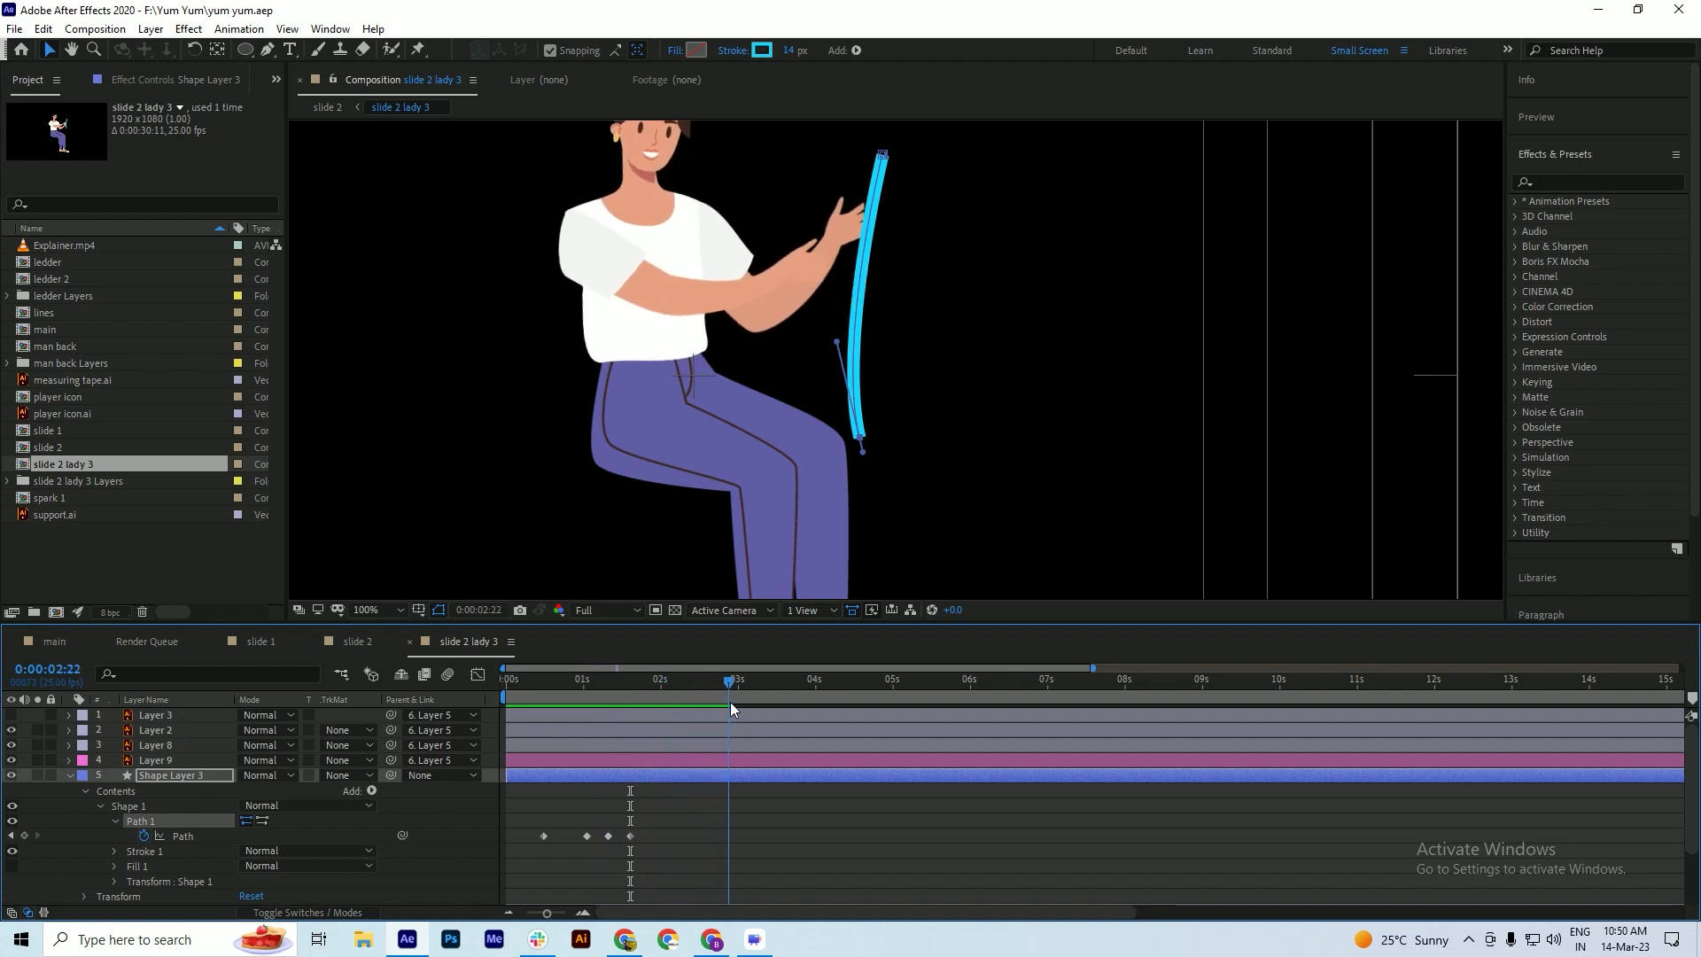
{"action": "left_click", "coordinate": [630, 836]}
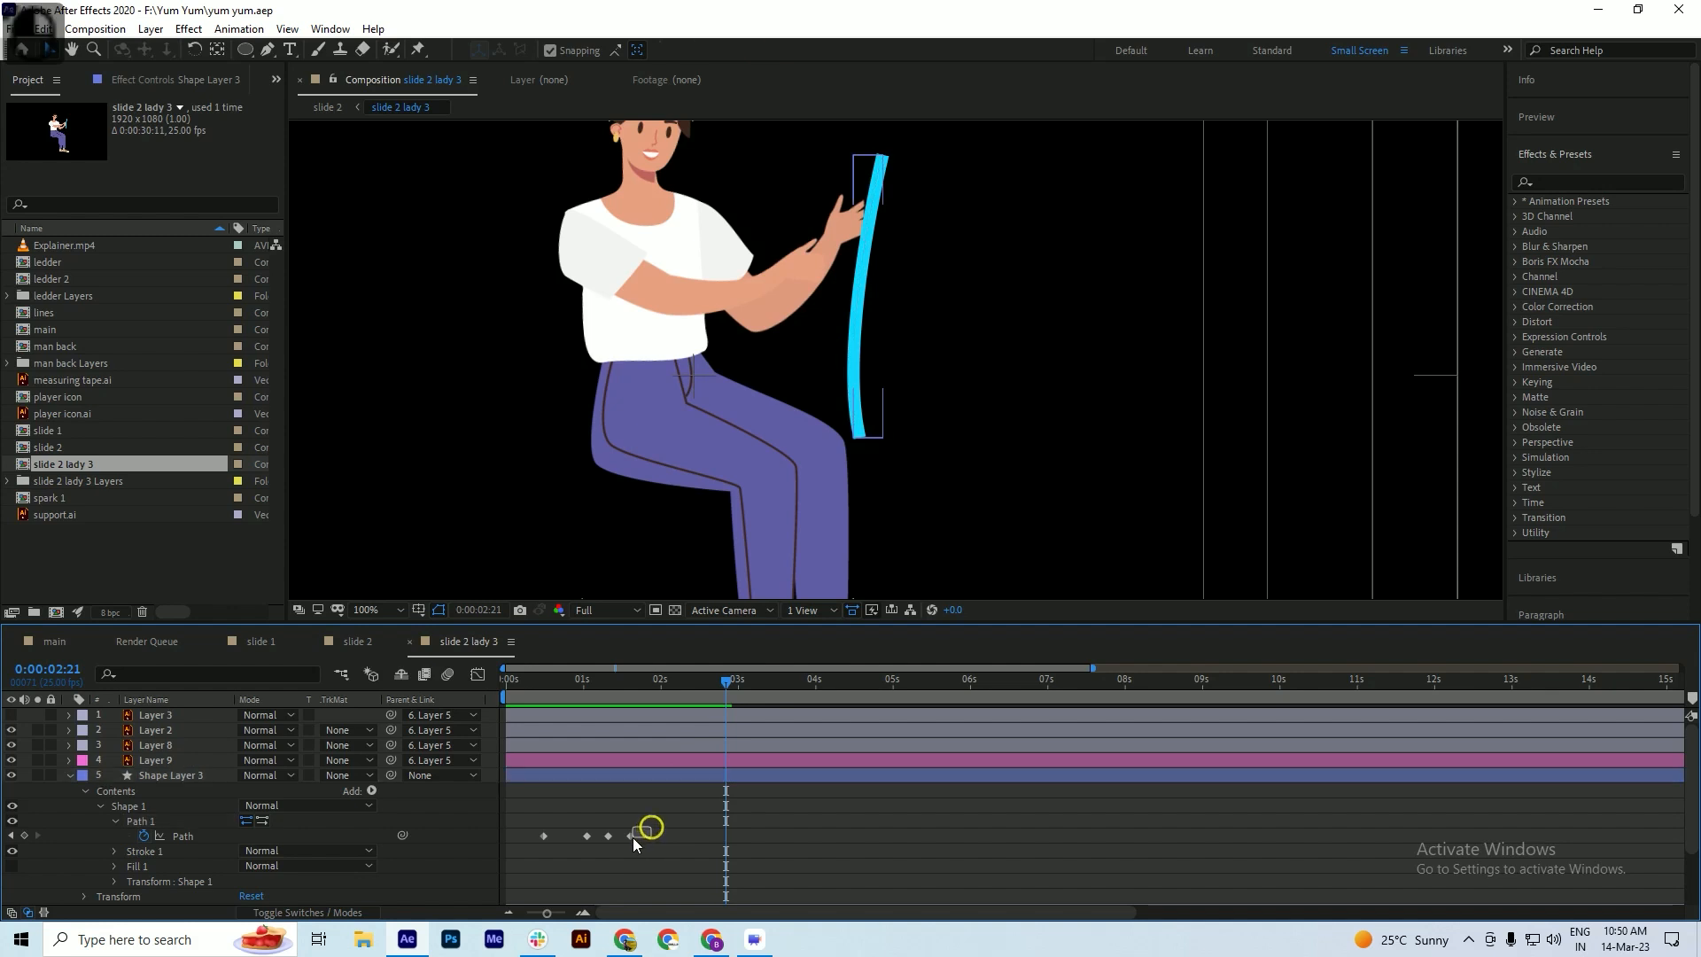
{"action": "key", "text": "ctrl+c"}
- At 0:00:03:13, lower the rope's bottom point to knee level and adjust its curve handle to meet the hands, saving the project
{"action": "left_click_drag", "start_coordinate": [731, 682], "coordinate": [780, 697]}
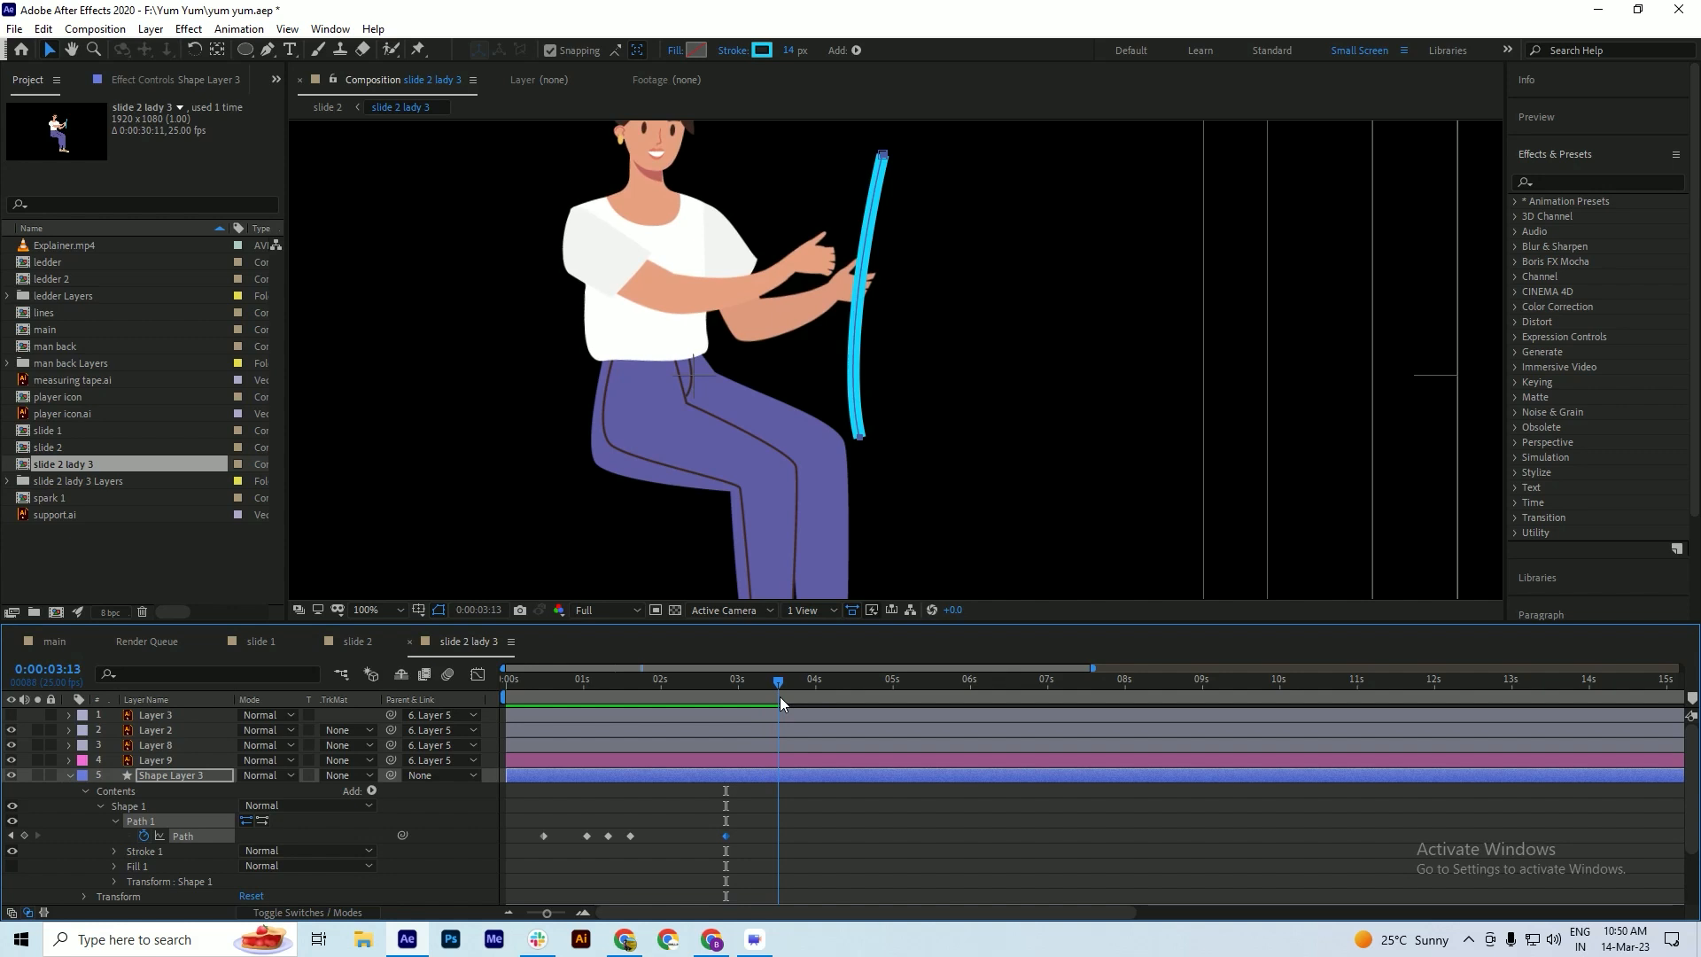
{"action": "left_click_drag", "start_coordinate": [861, 437], "coordinate": [864, 481]}
{"action": "key", "text": "ctrl+z"}
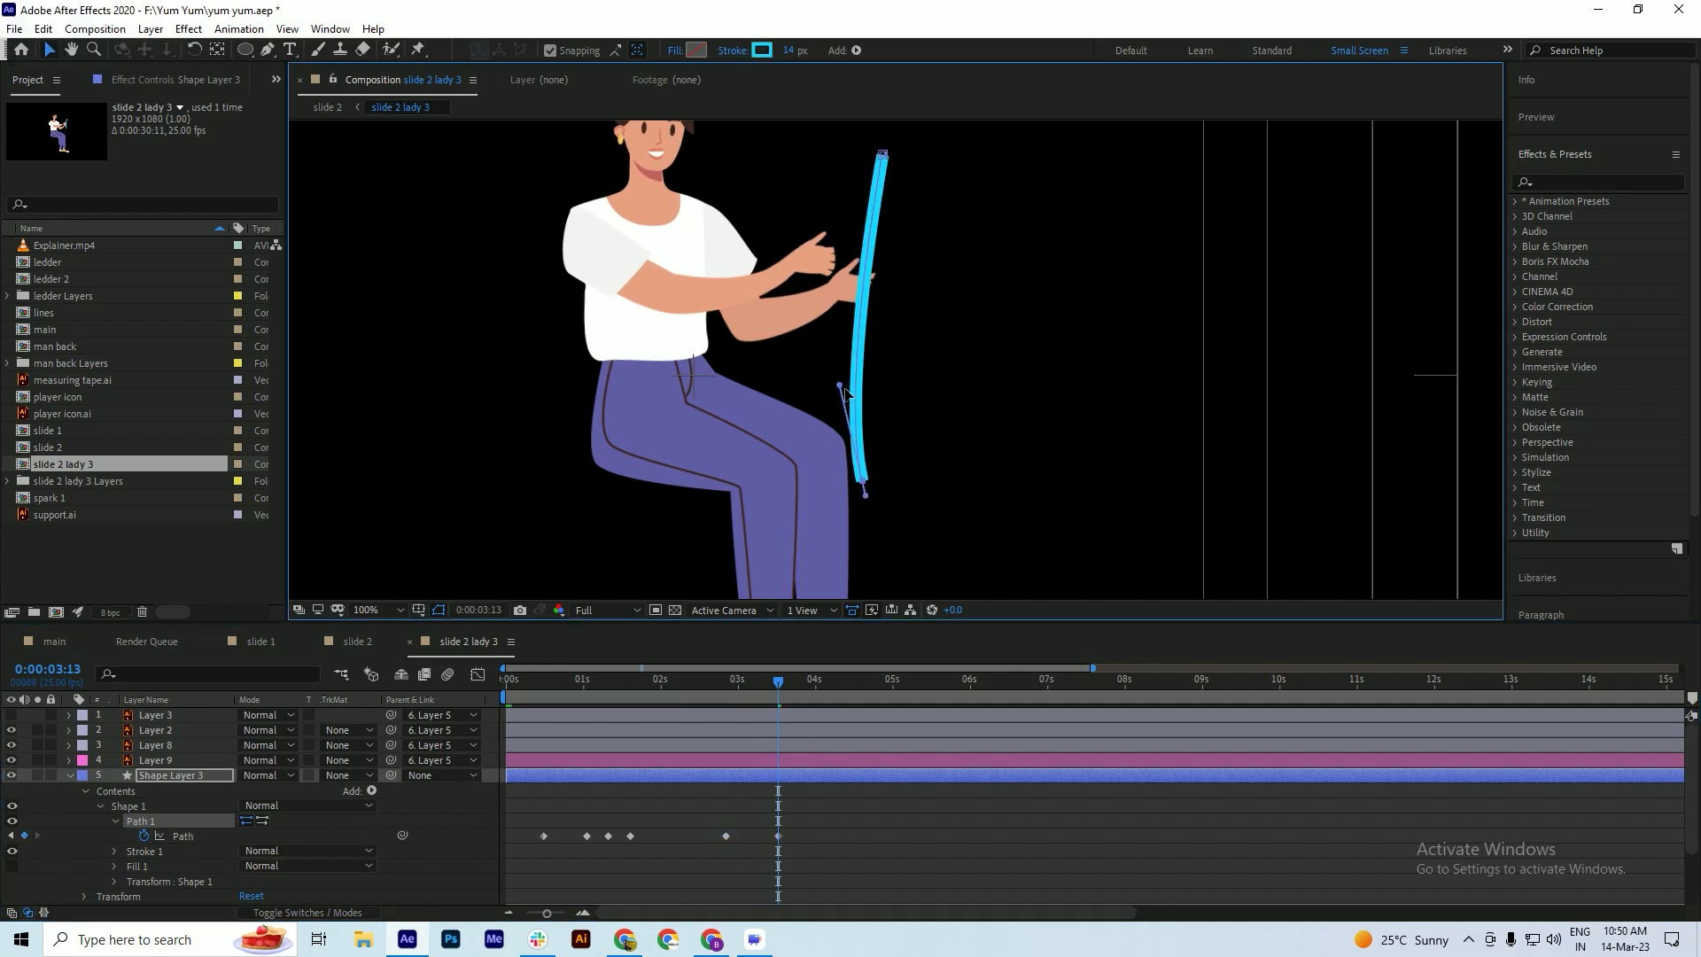
{"action": "left_click_drag", "start_coordinate": [839, 385], "coordinate": [848, 375]}
{"action": "key", "text": "ctrl+s"}
{"action": "left_click_drag", "start_coordinate": [780, 678], "coordinate": [780, 742]}
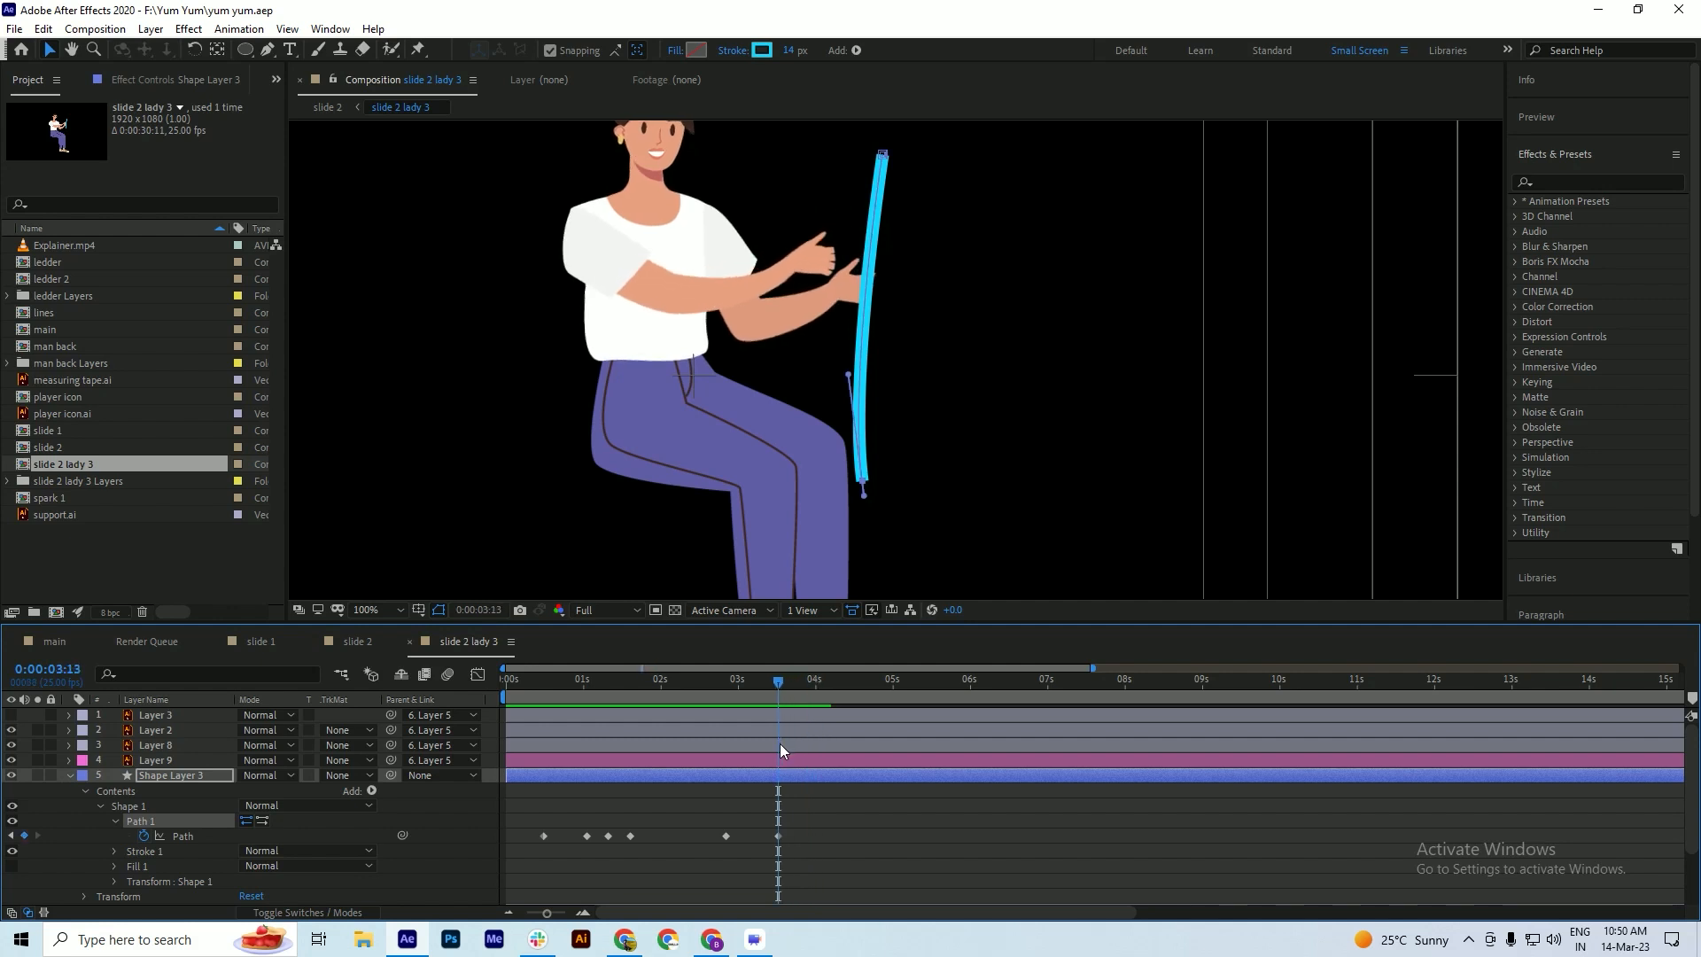
{"action": "left_click_drag", "start_coordinate": [849, 377], "coordinate": [842, 353]}
- Duplicate the rope's 0:00:03:13 Path keyframe at 0:00:04:00
{"action": "left_click_drag", "start_coordinate": [768, 684], "coordinate": [815, 698]}
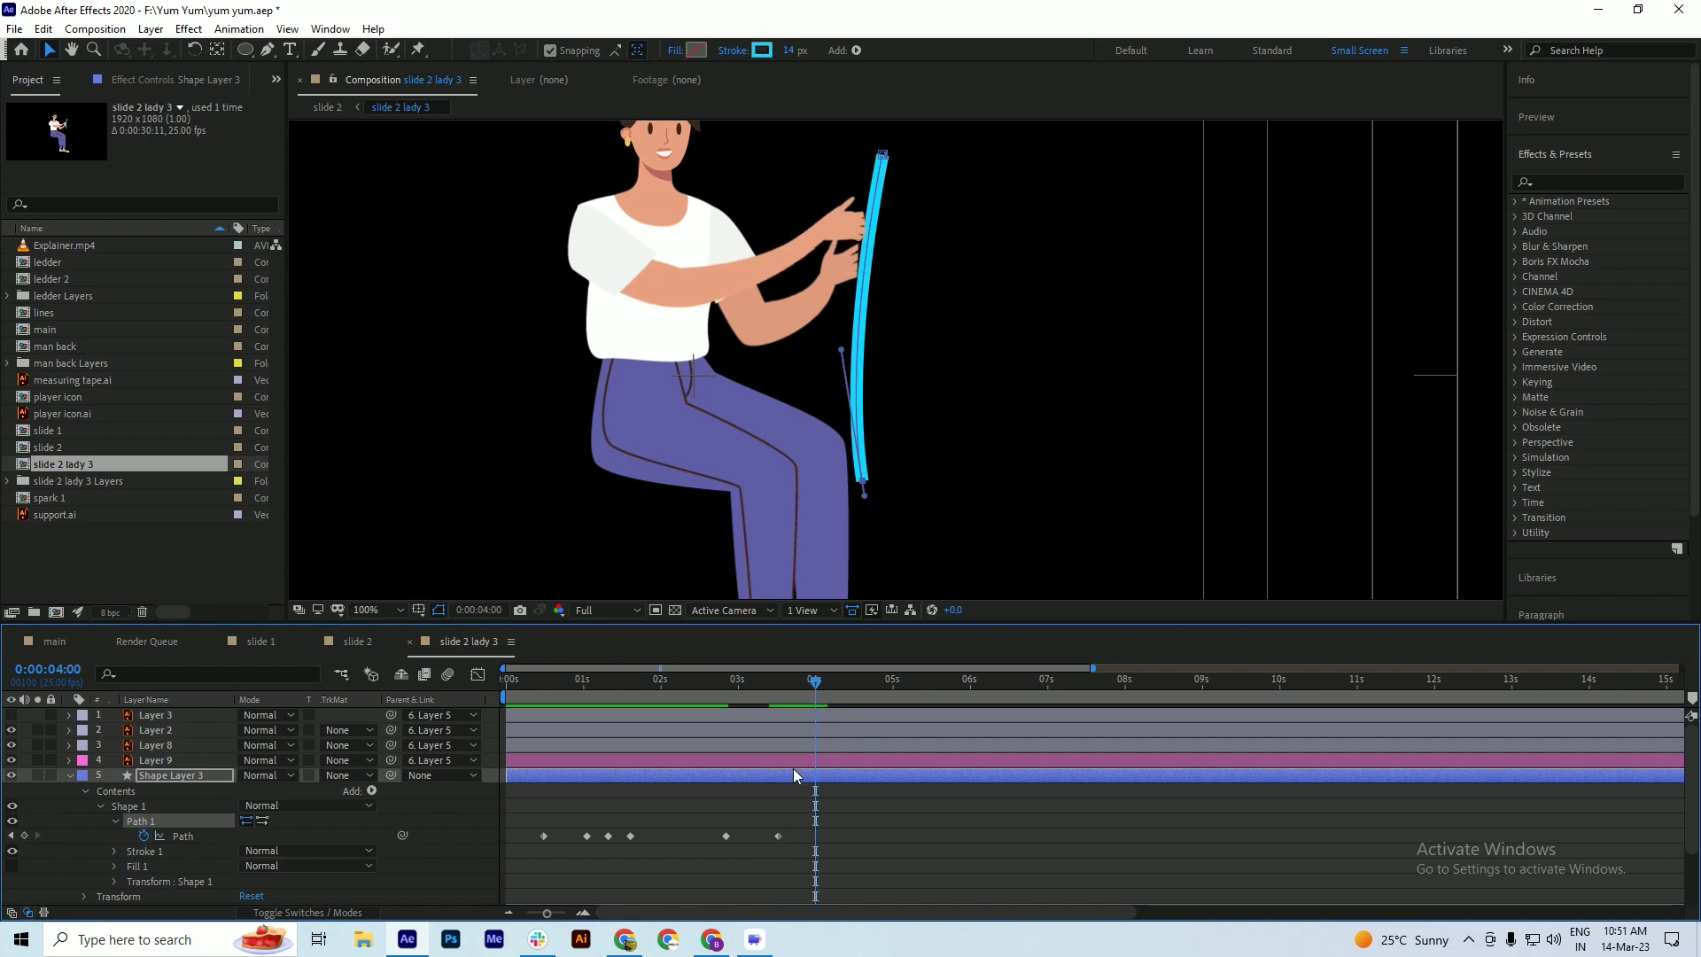
{"action": "left_click", "coordinate": [778, 836]}
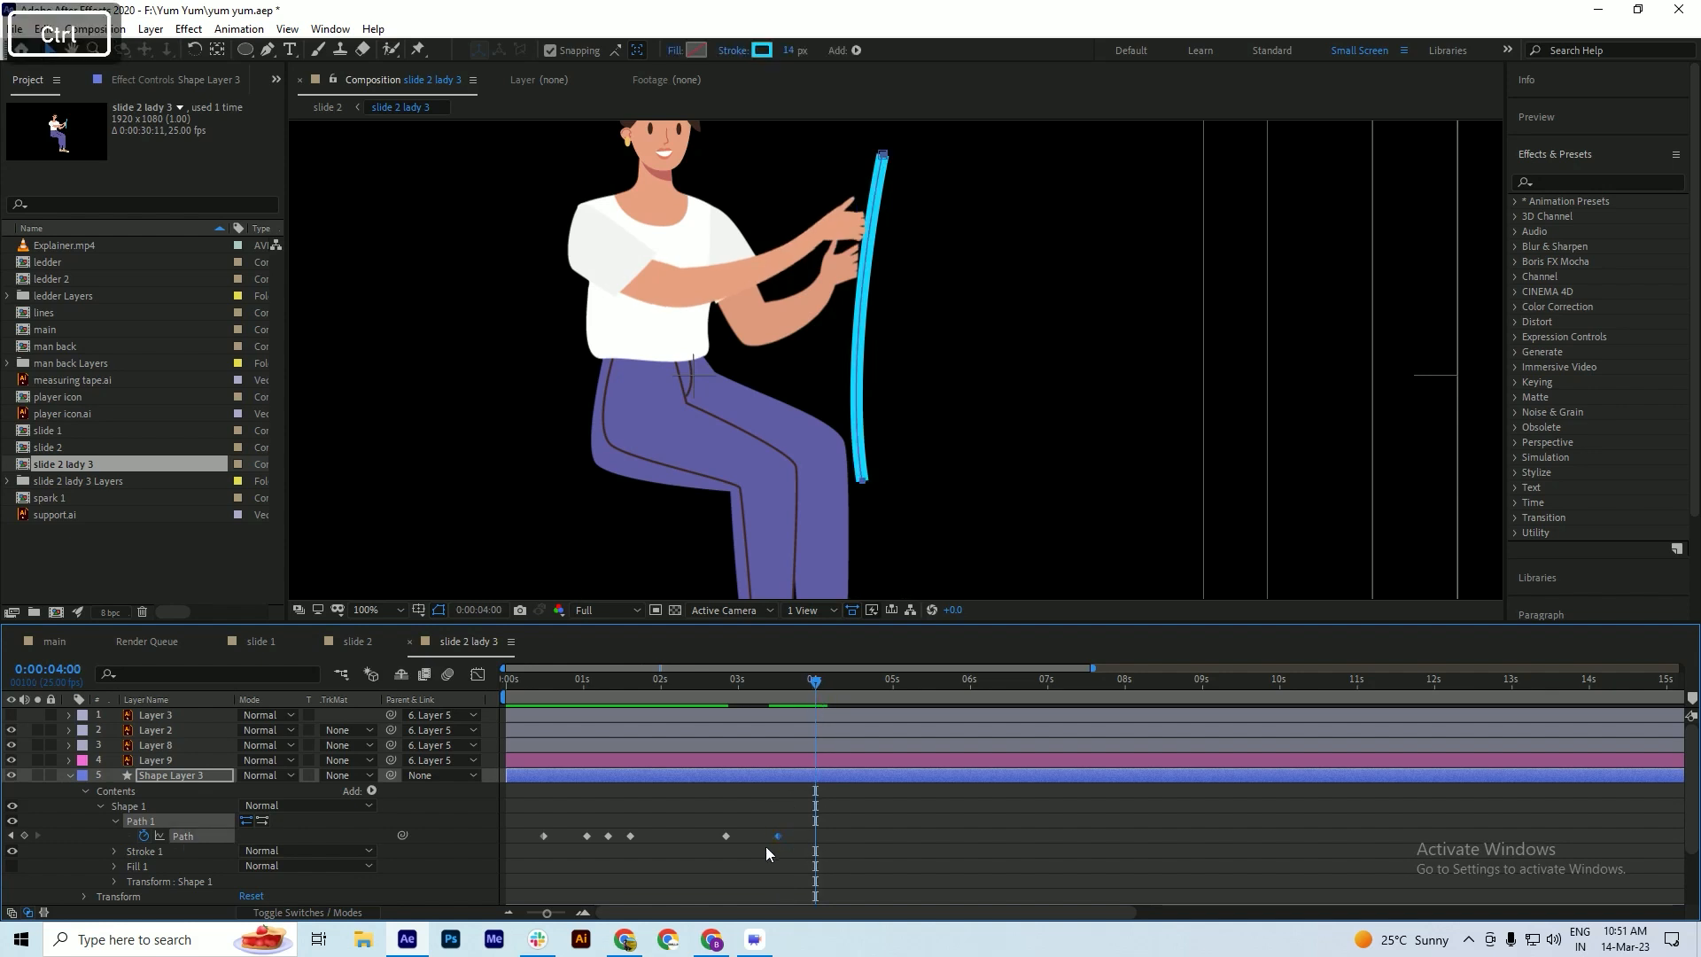
{"action": "key", "text": "ctrl+c"}
{"action": "key", "text": "ctrl+v"}
- At 0:00:04:10, extend the rope's bottom point below the knee and lengthen its upper curve handle toward the hands
{"action": "left_click_drag", "start_coordinate": [820, 683], "coordinate": [852, 710]}
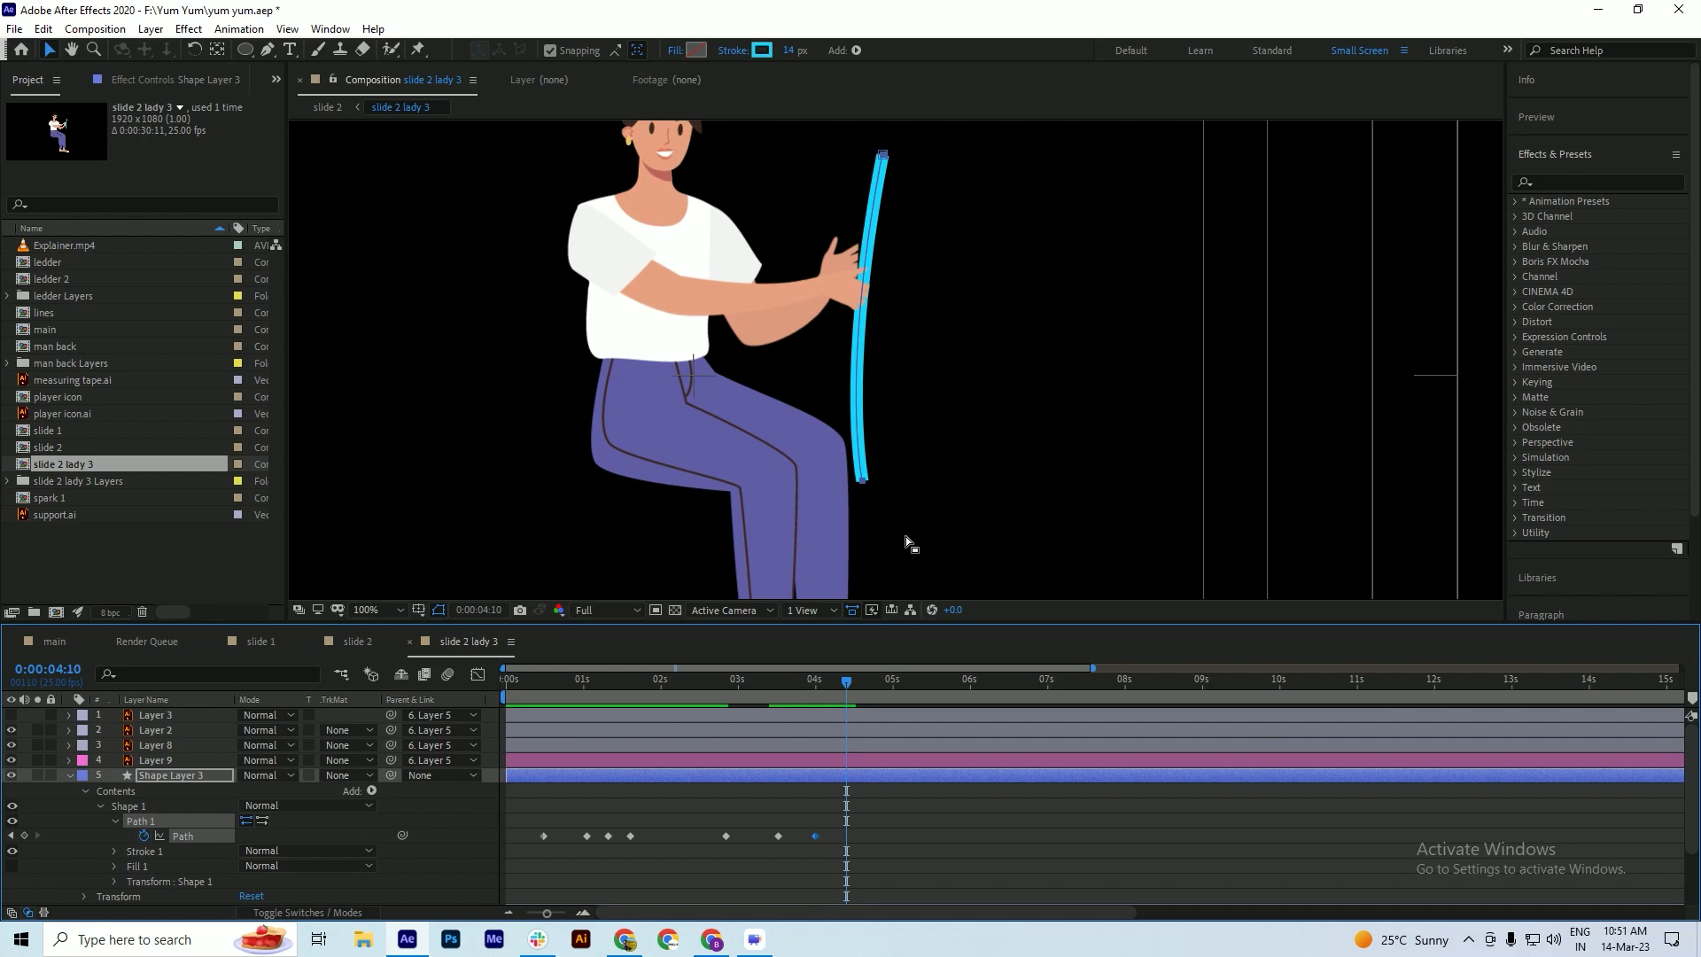
{"action": "mouse_move", "coordinate": [866, 481]}
{"action": "left_mouse_down"}
{"action": "mouse_move", "coordinate": [843, 529]}
{"action": "mouse_move", "coordinate": [866, 494]}
{"action": "mouse_move", "coordinate": [867, 537]}
{"action": "left_mouse_up"}
{"action": "key", "text": "ctrl+z"}
{"action": "left_click_drag", "start_coordinate": [843, 402], "coordinate": [835, 366]}
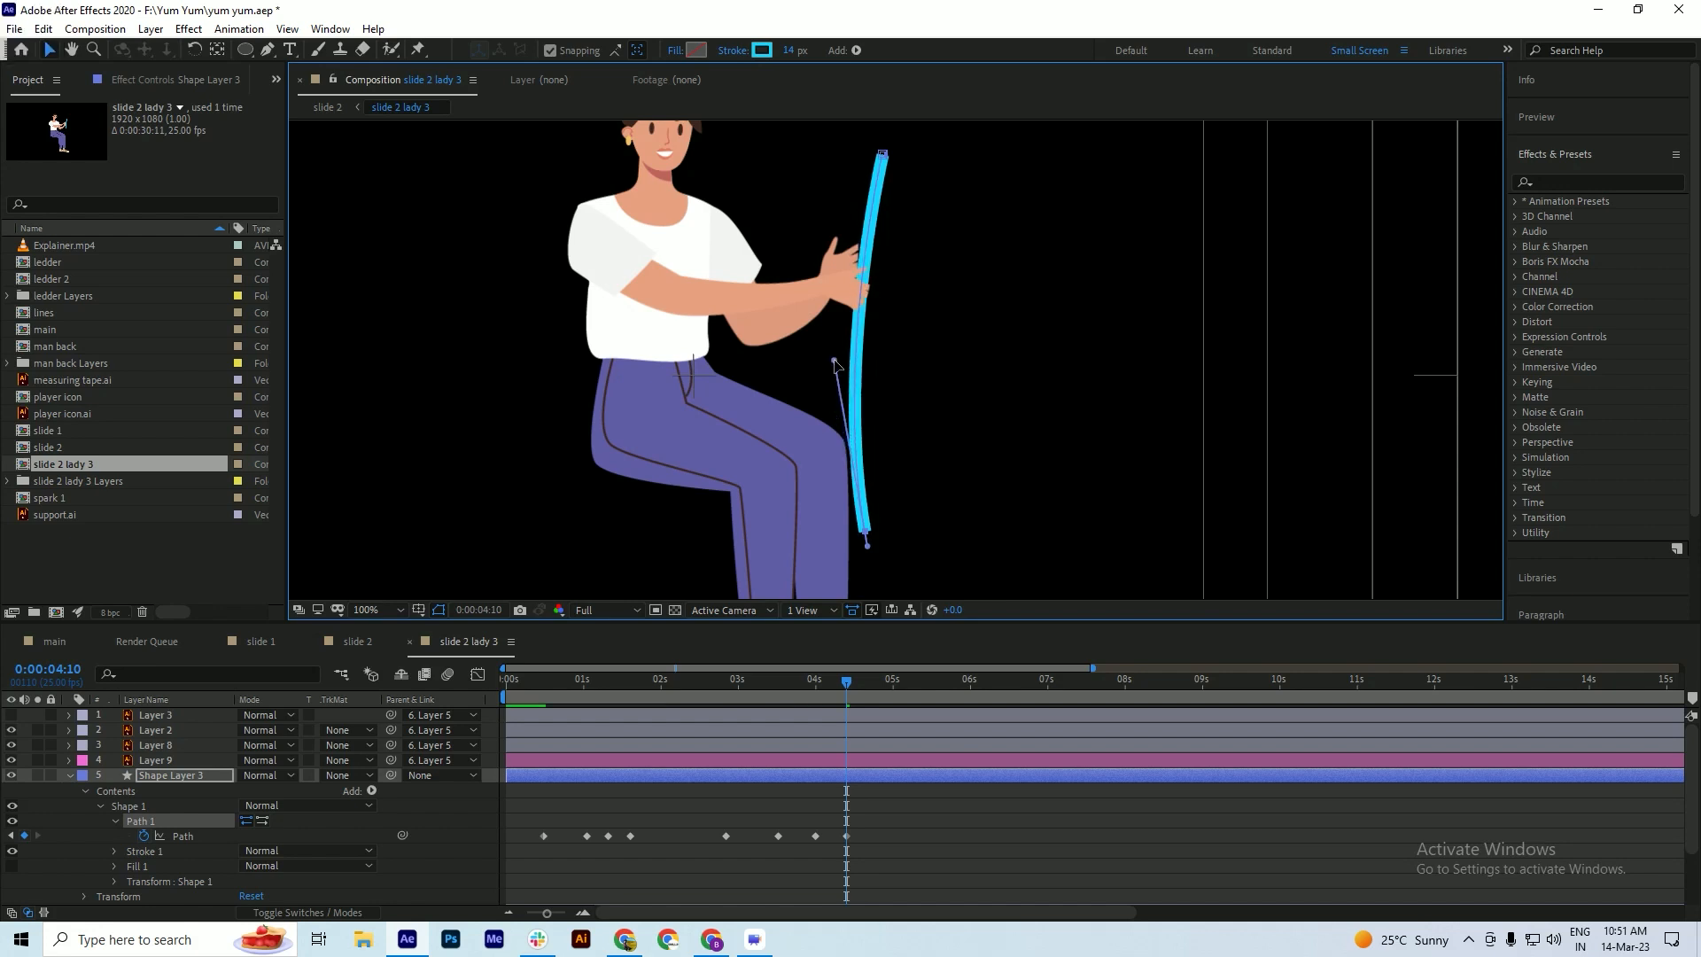
- At 0:00:05:06, add a Path keyframe and bow the rope toward the woman's hands with its bottom point's handle
{"action": "left_click_drag", "start_coordinate": [845, 679], "coordinate": [910, 699]}
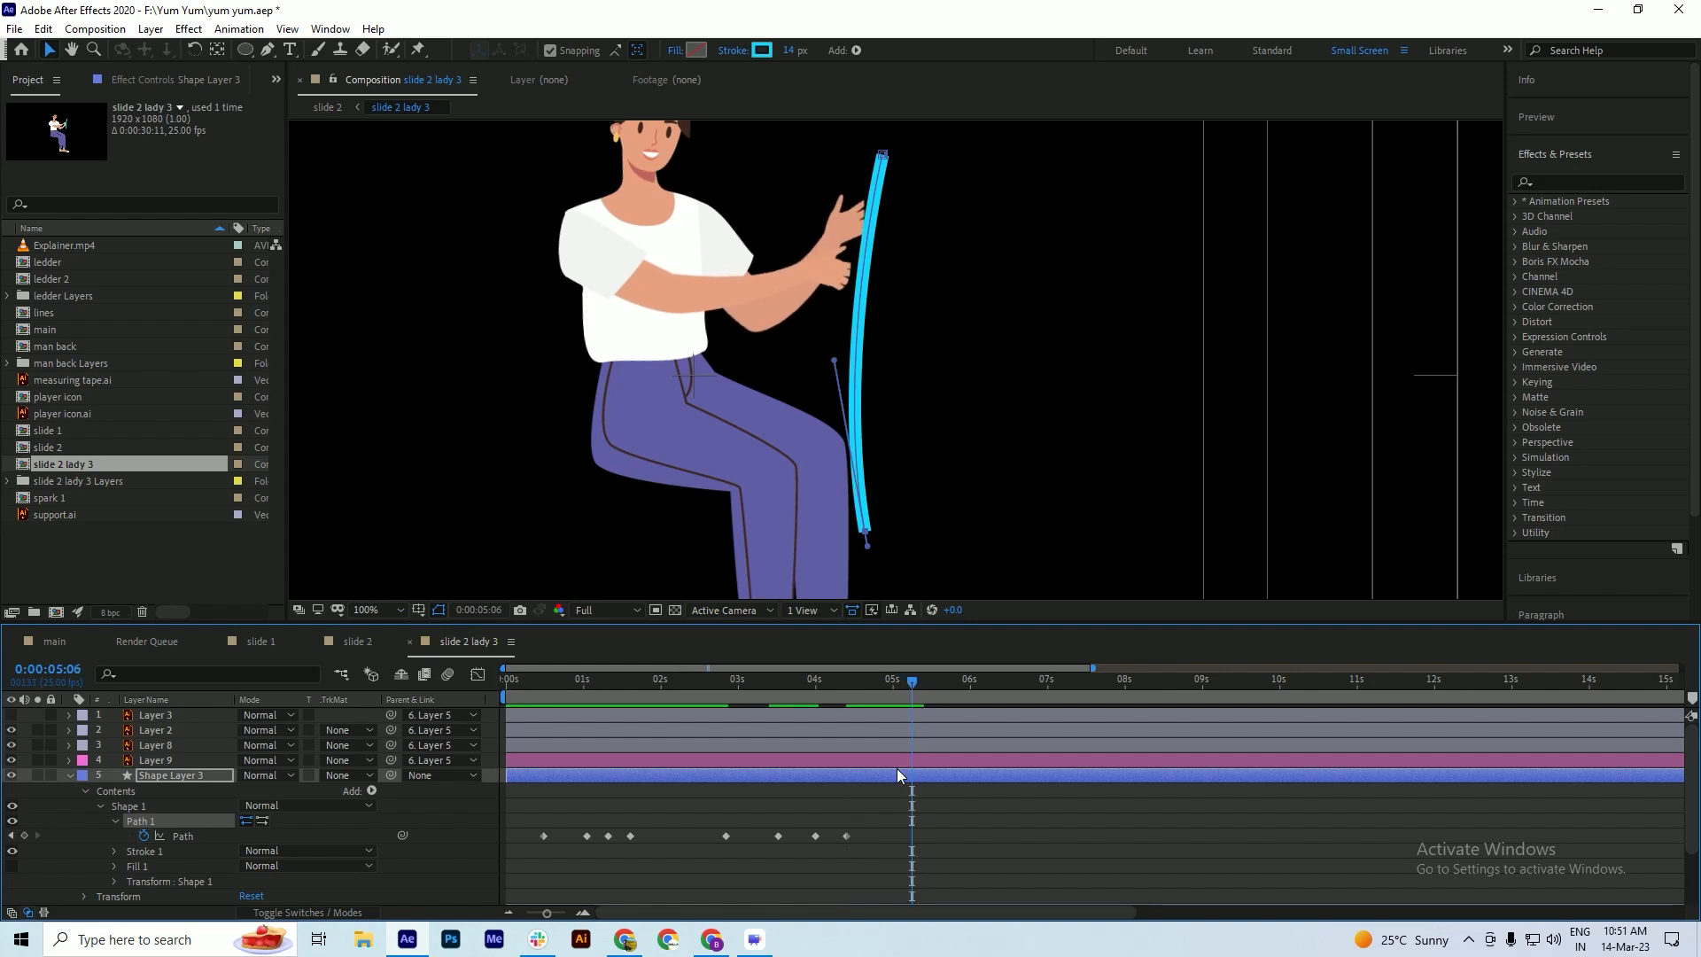
{"action": "left_click", "coordinate": [26, 836]}
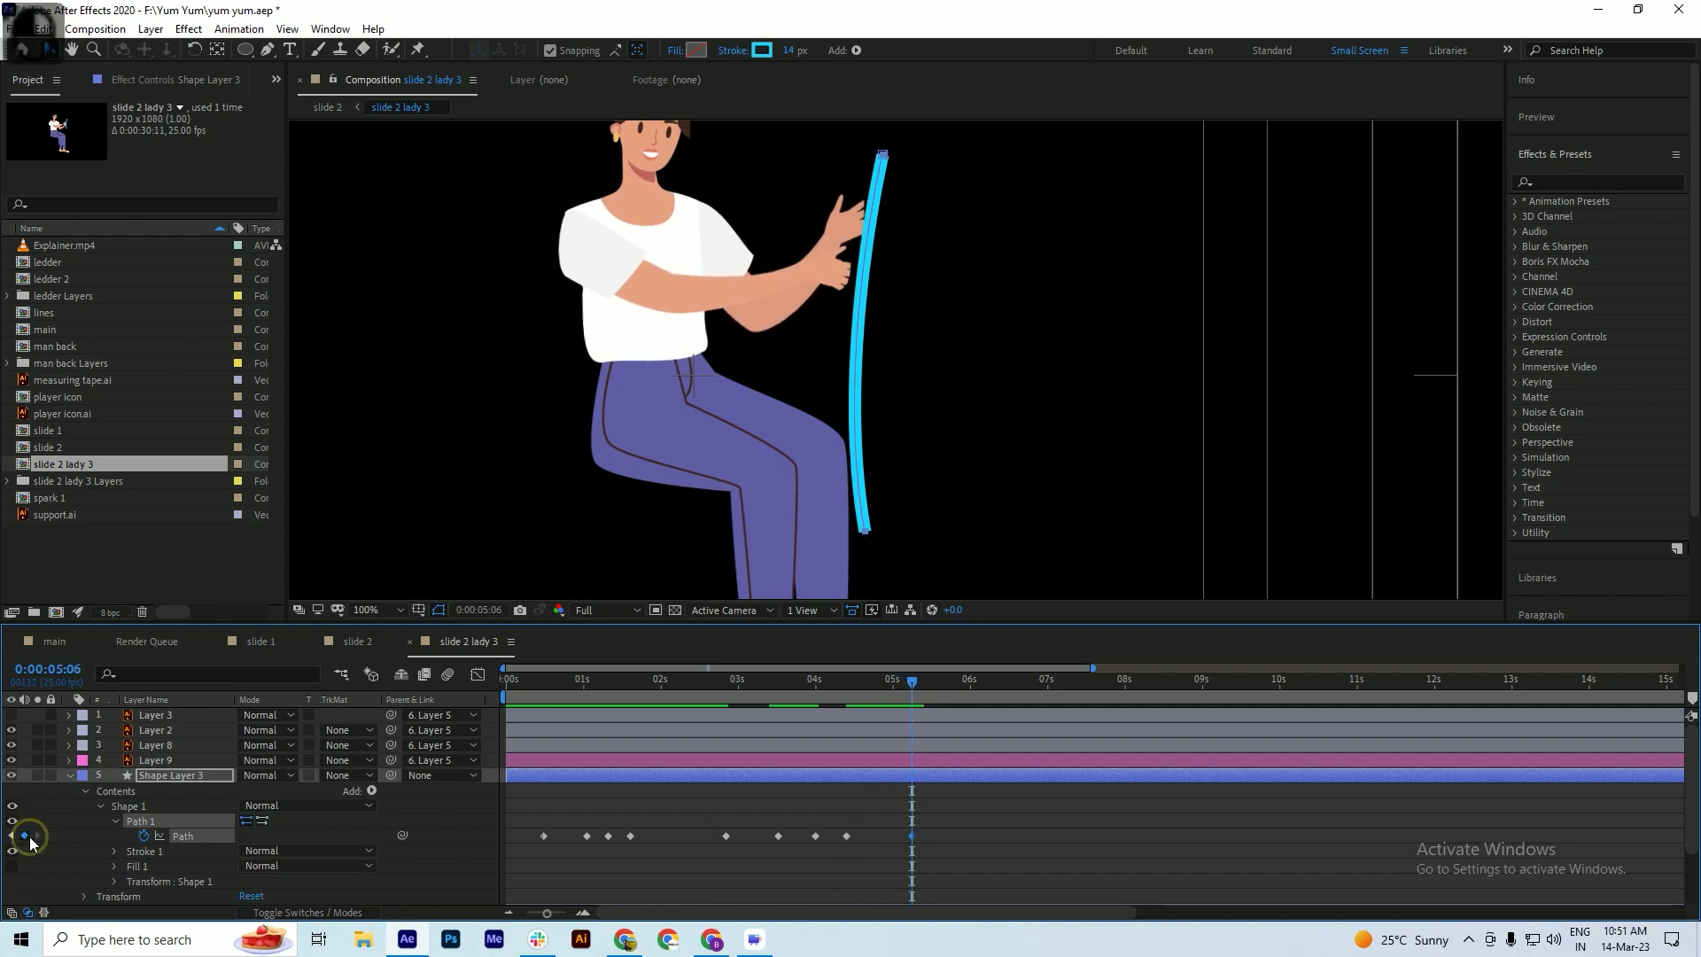
{"action": "left_click", "coordinate": [867, 529]}
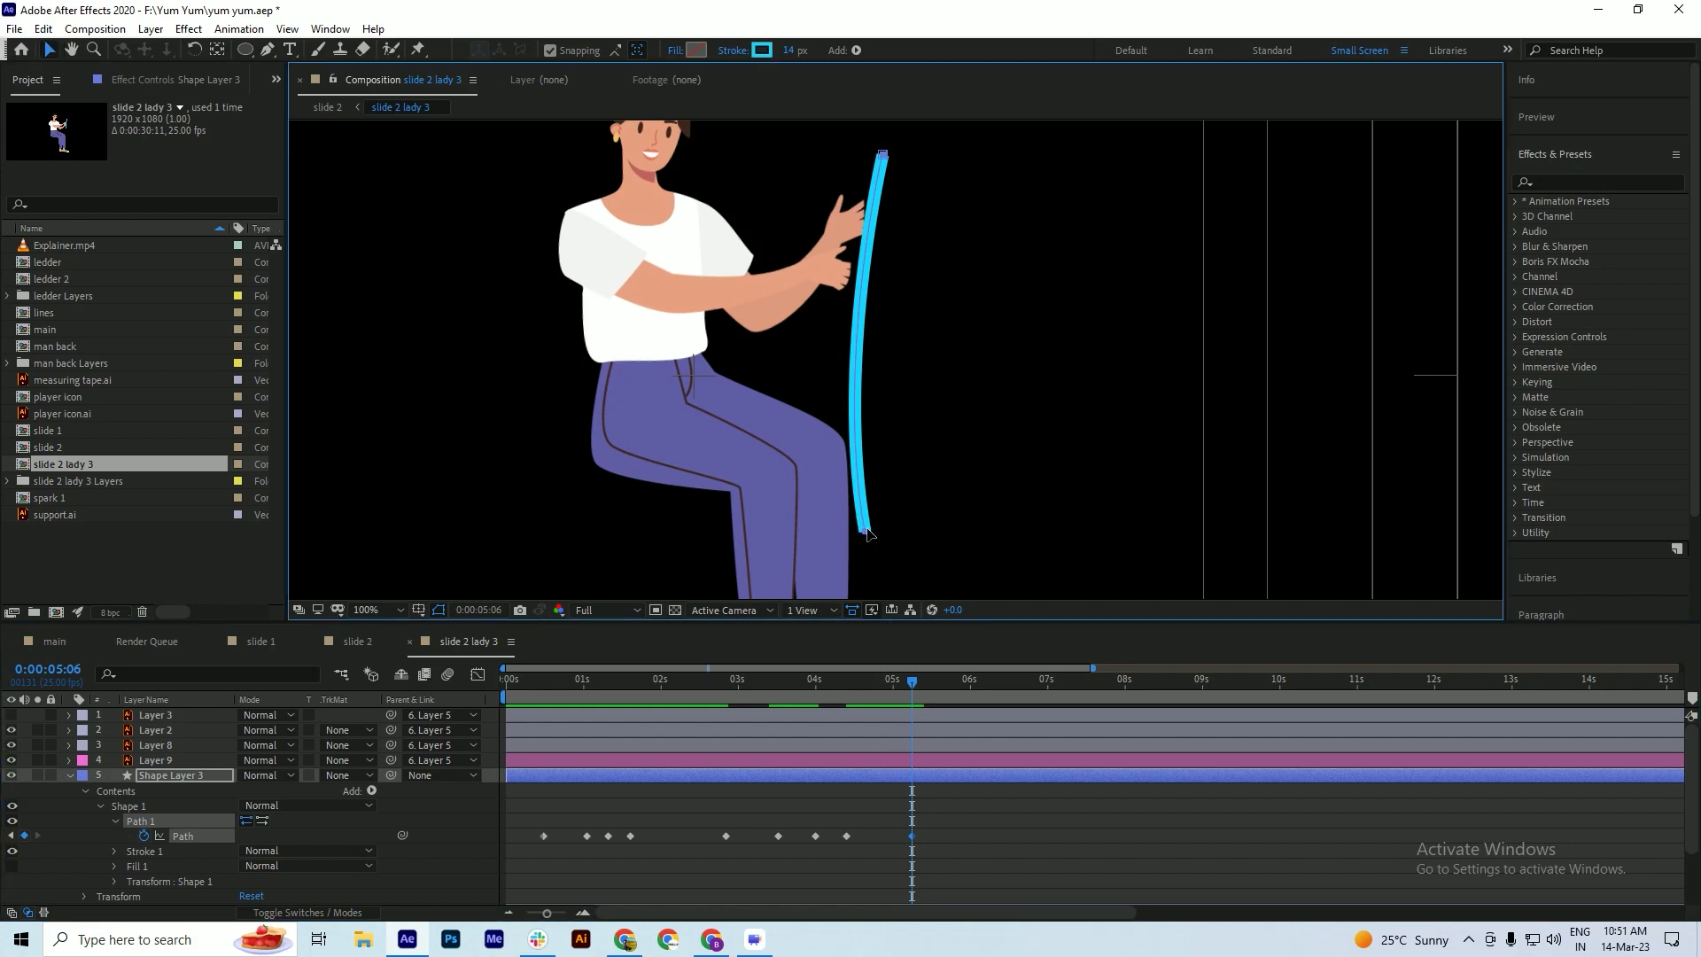
{"action": "left_click_drag", "start_coordinate": [899, 504], "coordinate": [842, 567]}
{"action": "left_click_drag", "start_coordinate": [837, 360], "coordinate": [812, 286]}
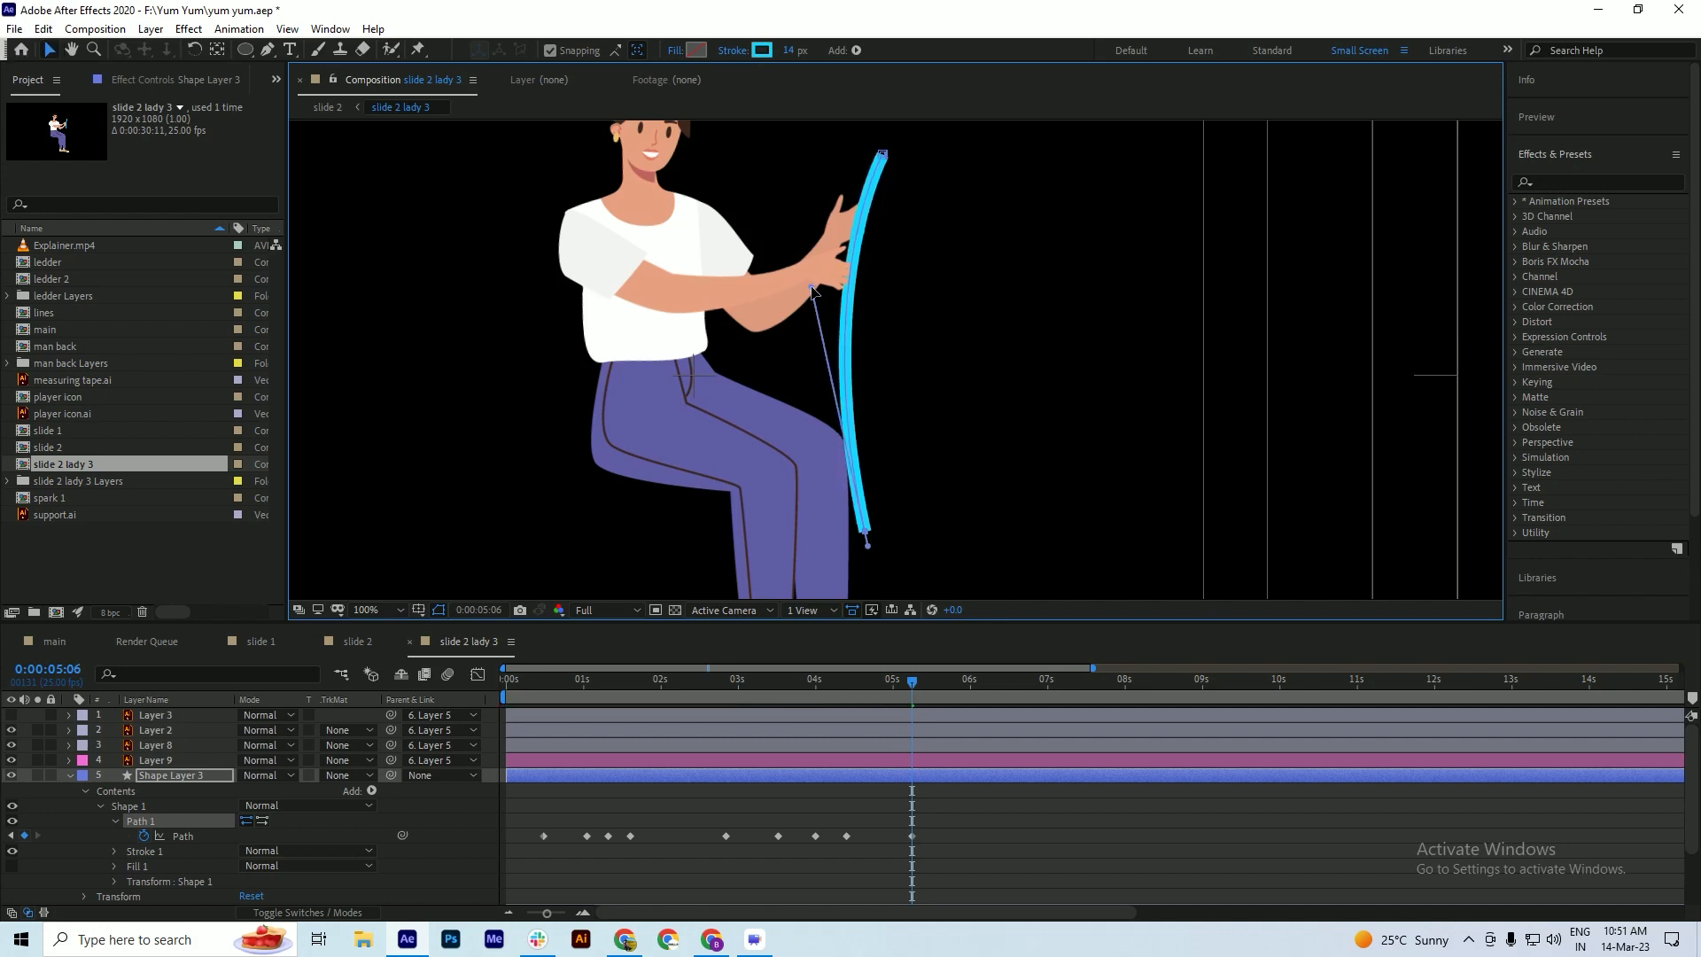
- At 0:00:05:24, straighten the rope's curve, move its bottom point further down, and preview the motion
{"action": "left_click_drag", "start_coordinate": [916, 683], "coordinate": [970, 699]}
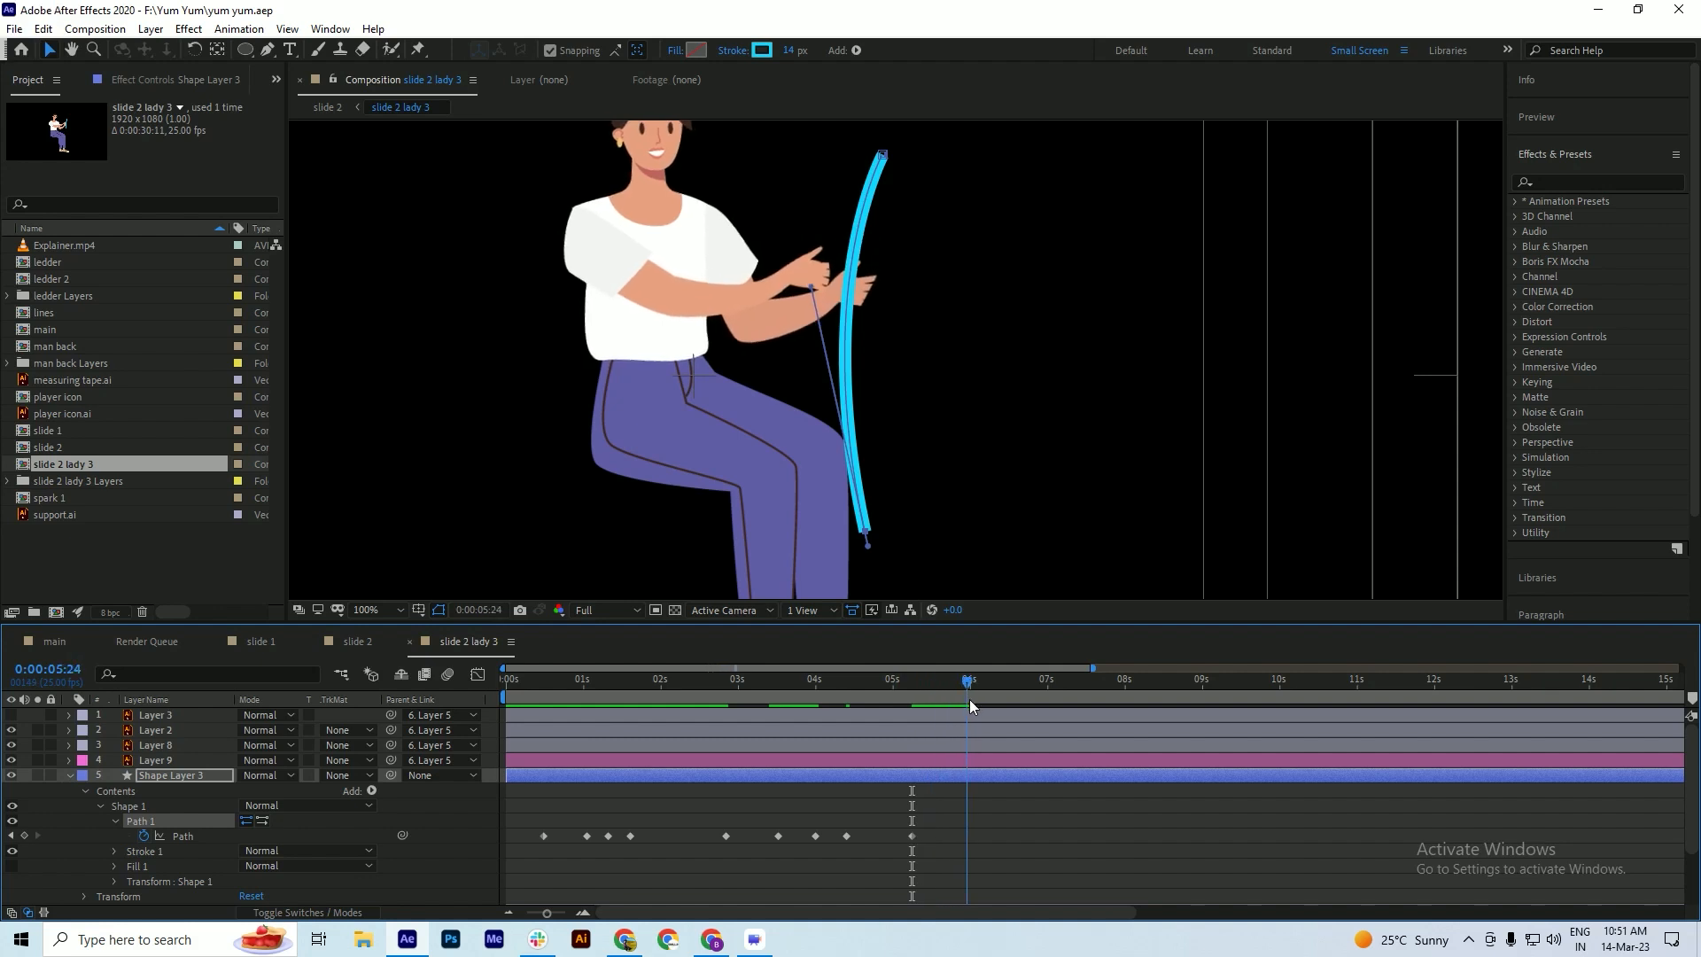
{"action": "left_click_drag", "start_coordinate": [811, 288], "coordinate": [847, 319]}
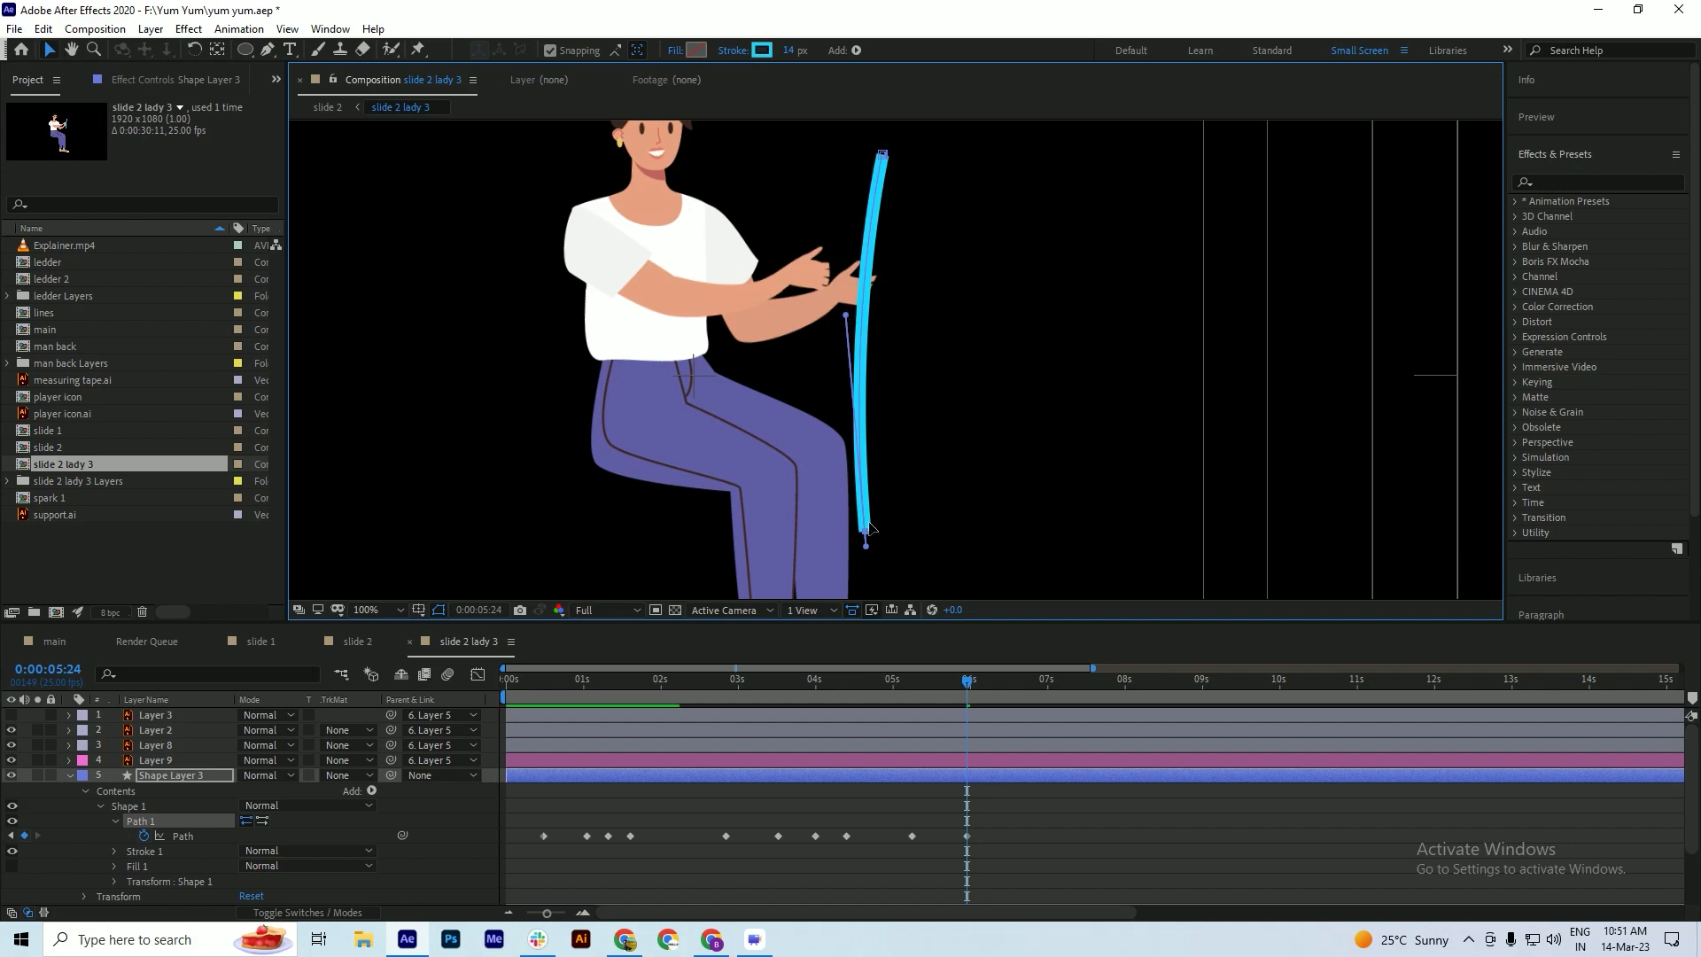
{"action": "left_click_drag", "start_coordinate": [868, 538], "coordinate": [873, 587]}
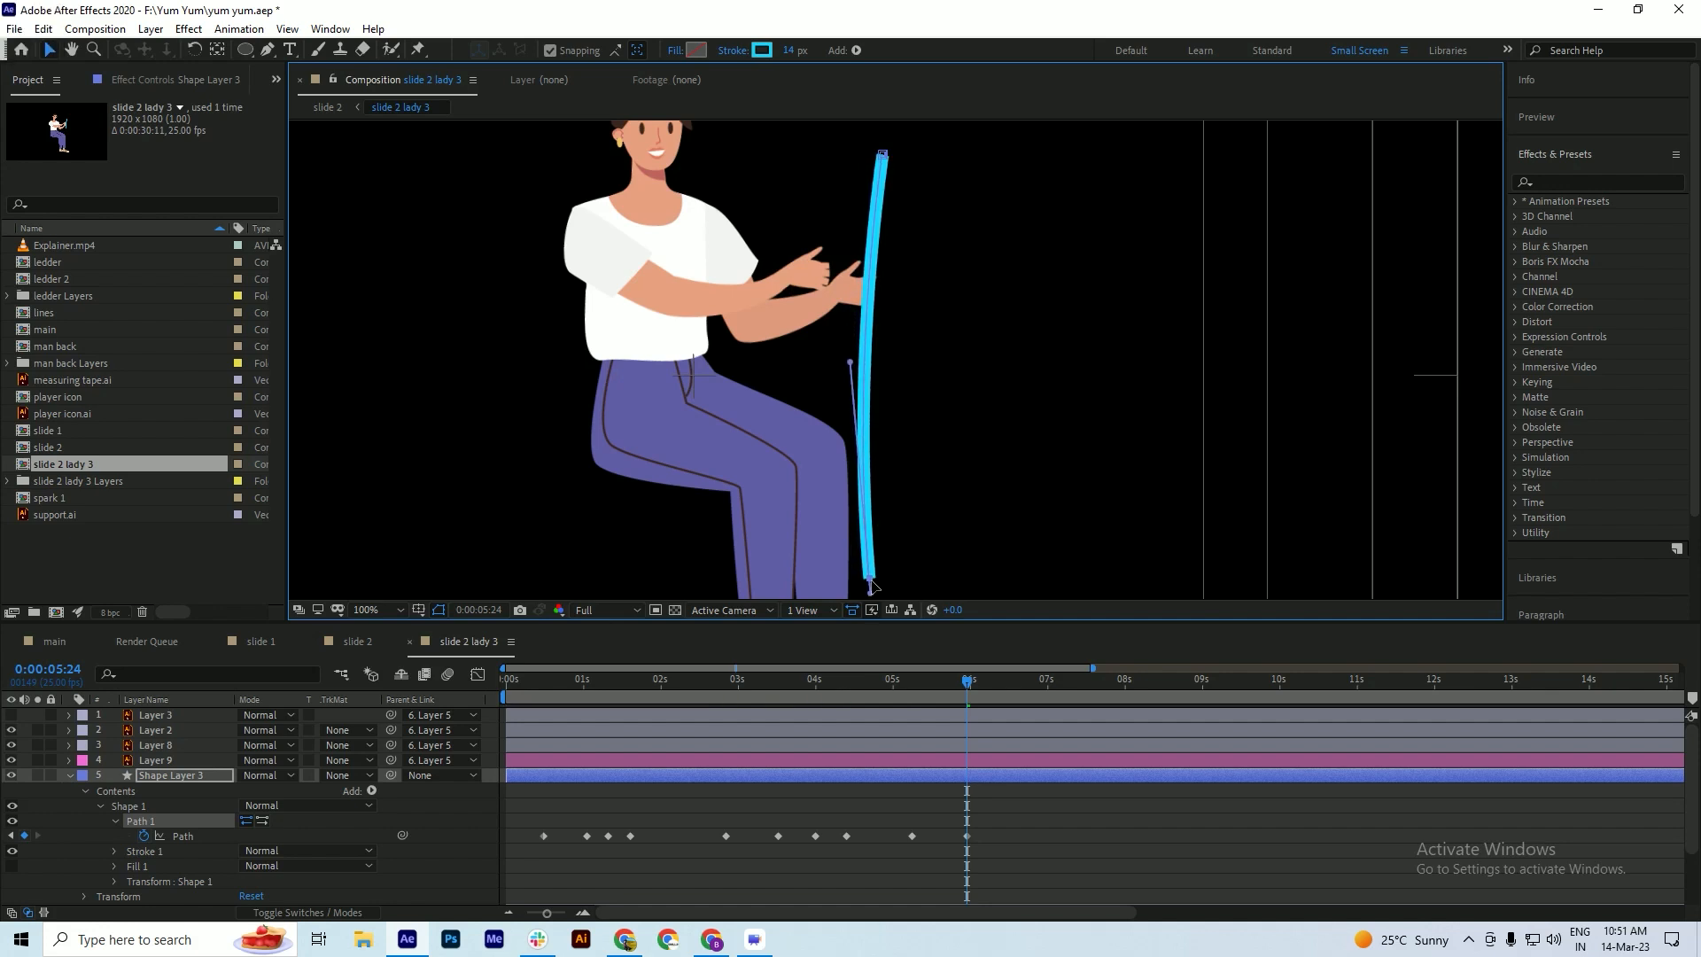
{"action": "left_click_drag", "start_coordinate": [969, 689], "coordinate": [905, 748]}
{"action": "key", "text": "space"}
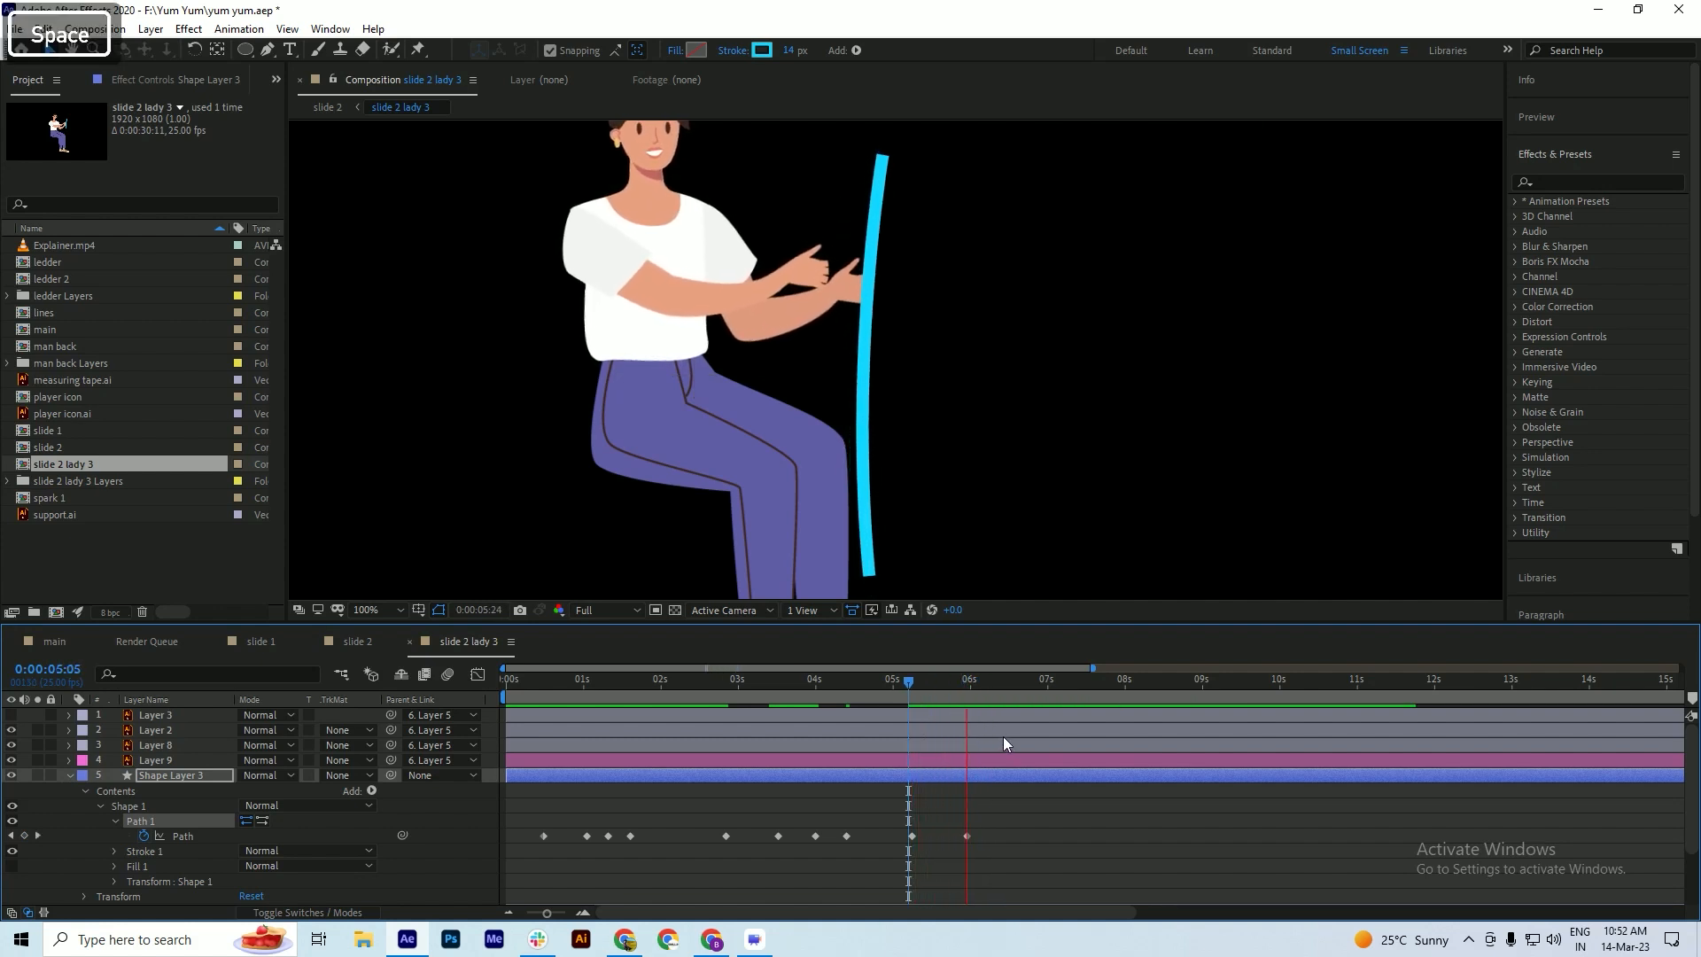
{"action": "key", "text": "space"}
- At 0:00:06:14, bow the rope's curve toward the woman's hands and save the project
{"action": "left_click_drag", "start_coordinate": [929, 694], "coordinate": [1016, 710]}
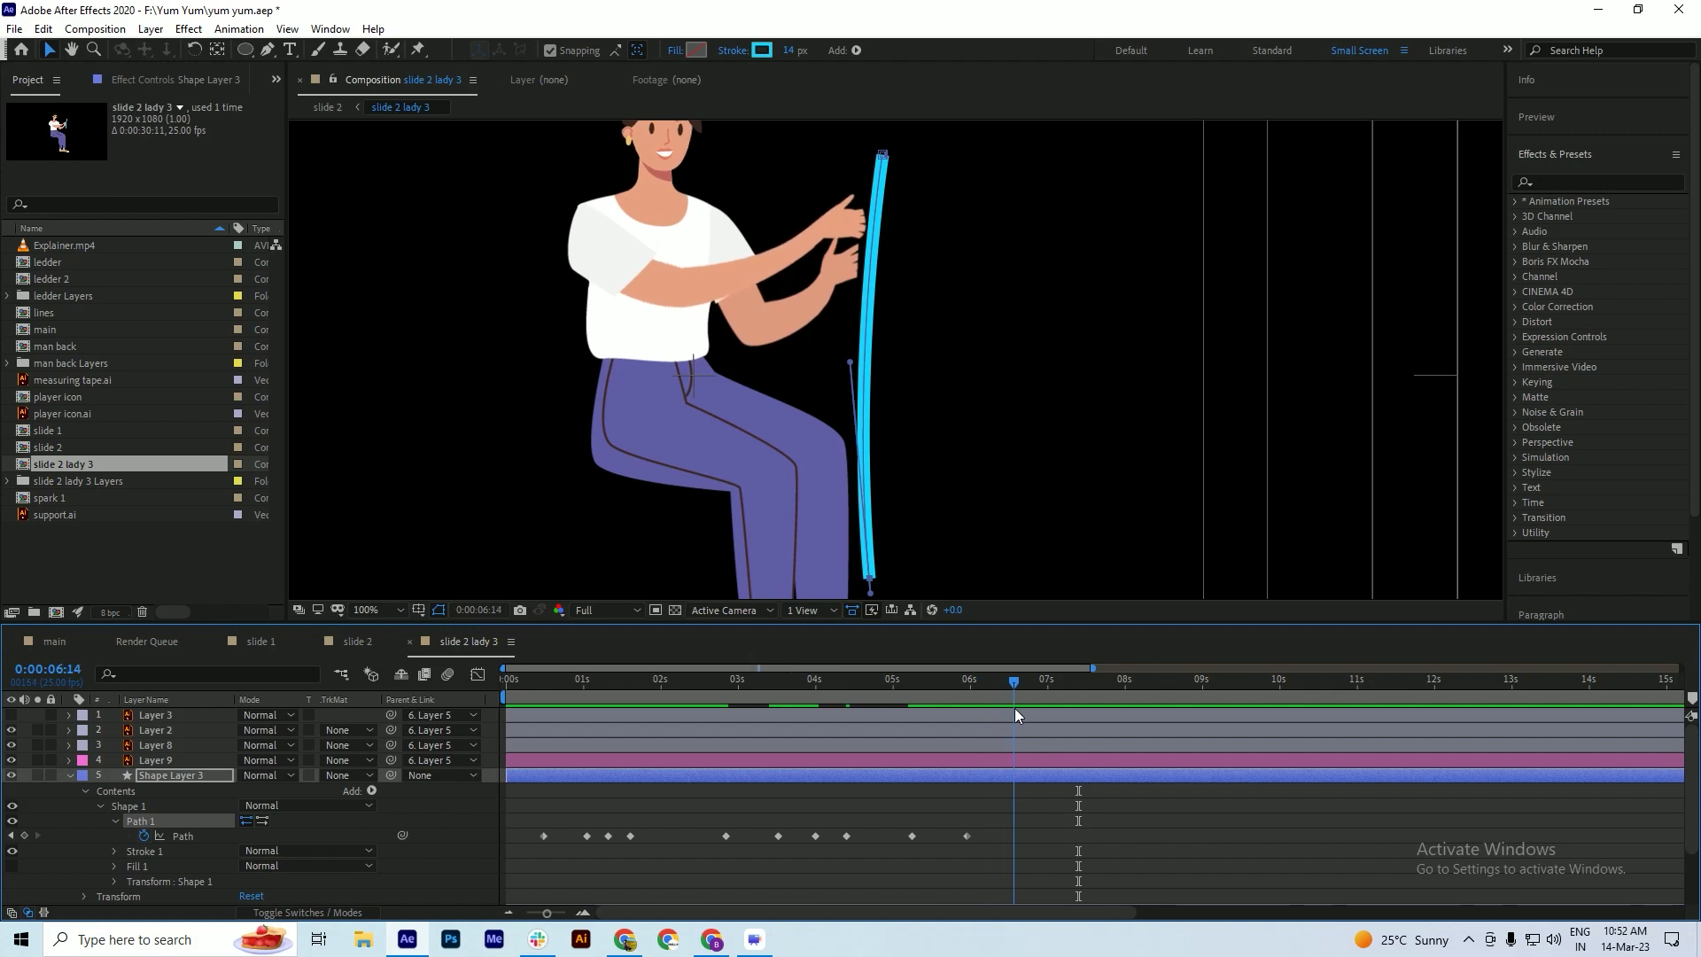
{"action": "left_click_drag", "start_coordinate": [854, 351], "coordinate": [825, 303]}
{"action": "key", "text": "ctrl+s"}
- At 0:00:07:03, lower the rope's bottom point further, refine its curve handle to match the hands, and save the project
{"action": "left_click_drag", "start_coordinate": [985, 680], "coordinate": [1058, 737]}
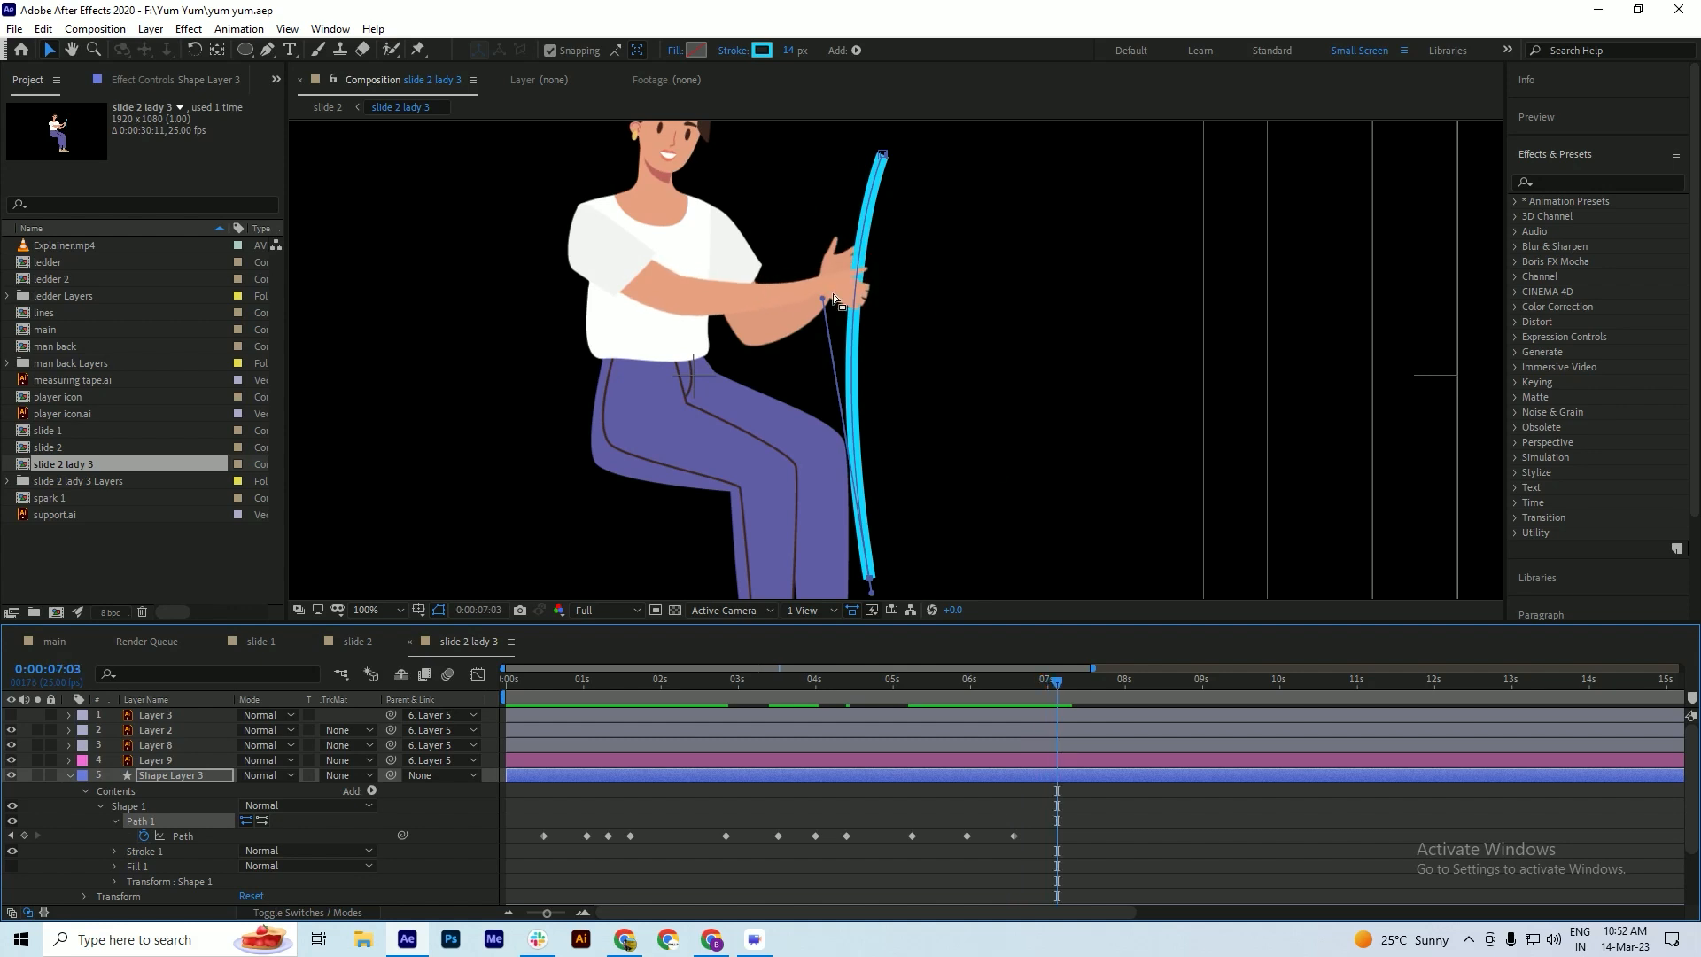
{"action": "left_click_drag", "start_coordinate": [823, 300], "coordinate": [834, 305]}
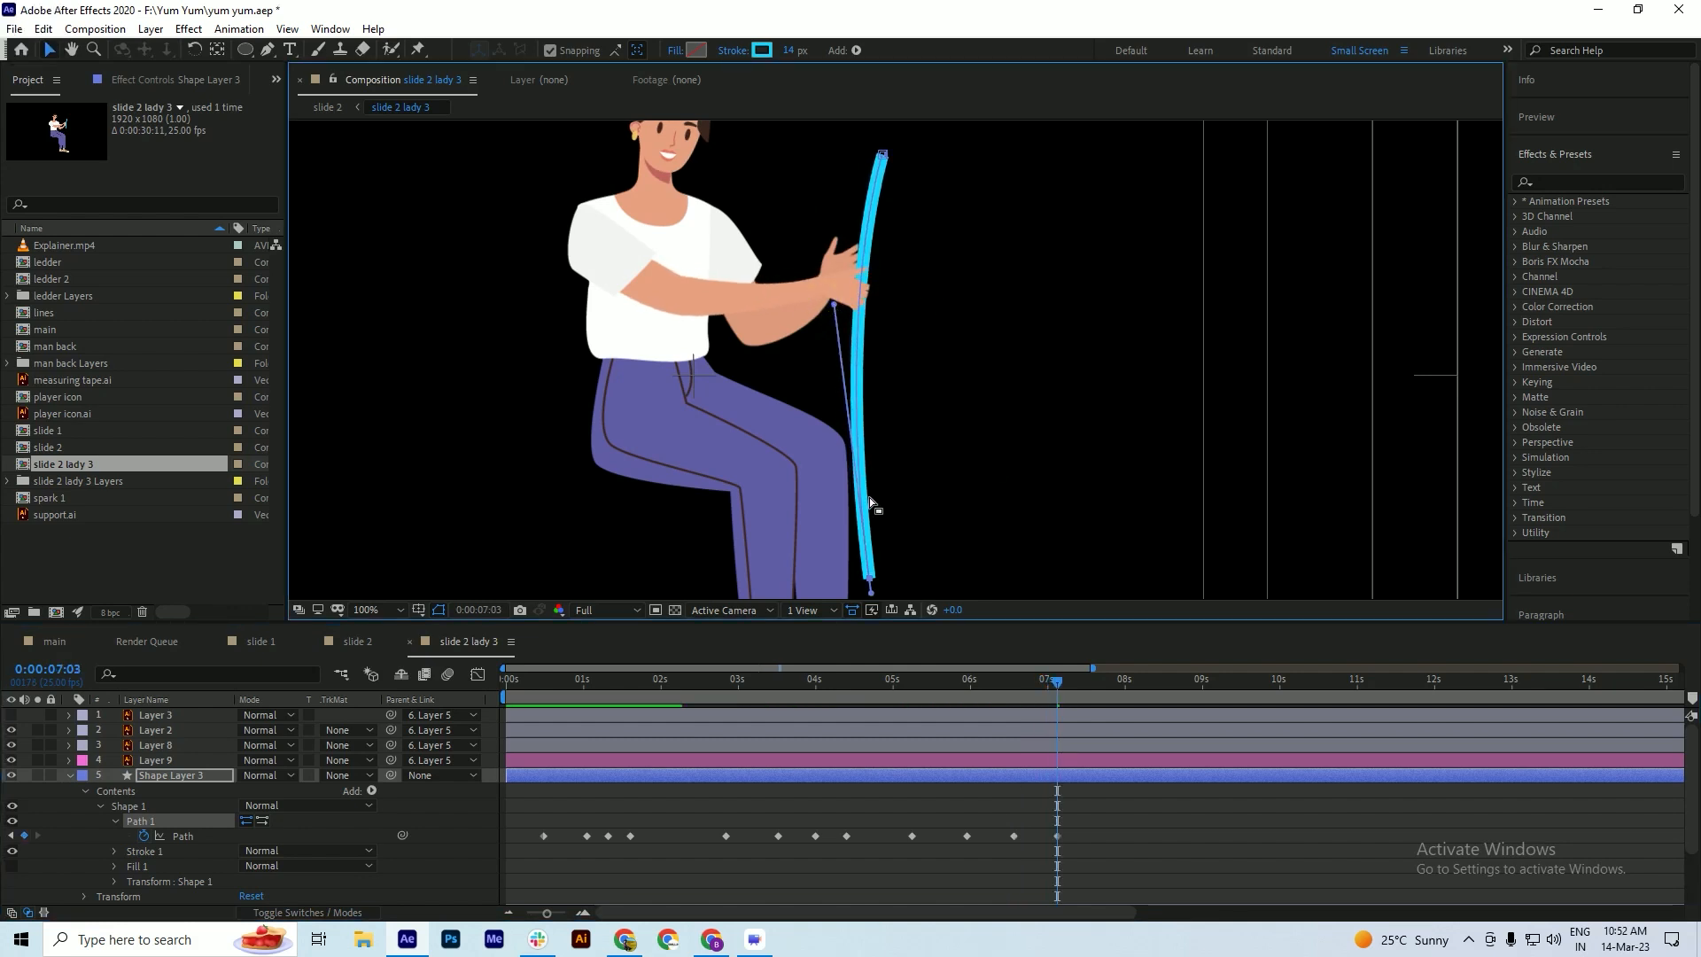
{"action": "scroll", "coordinate": [854, 239], "scroll_direction": "down", "scroll_amount": 1}
{"action": "scroll", "coordinate": [862, 421], "scroll_direction": "up", "scroll_amount": 1}
{"action": "left_click_drag", "start_coordinate": [861, 397], "coordinate": [885, 504]}
{"action": "key", "text": "space"}
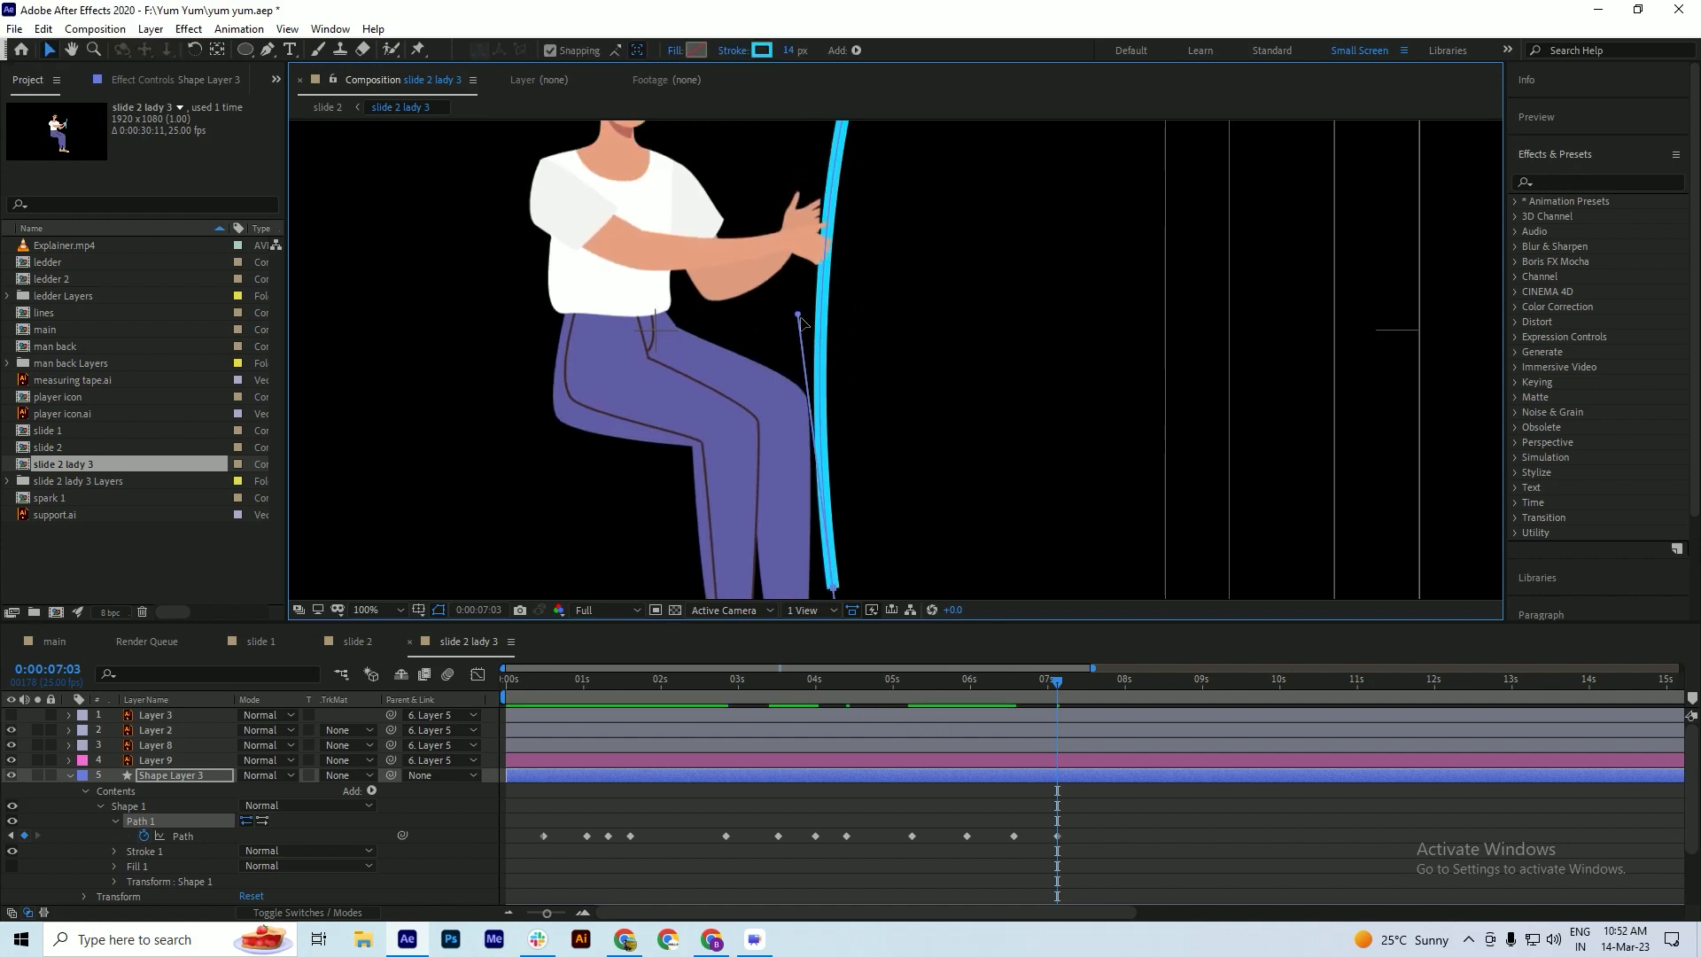
{"action": "left_click_drag", "start_coordinate": [797, 316], "coordinate": [785, 295]}
{"action": "key", "text": "ctrl+s"}
- Play back the slide 2 lady 3 composition to check the rope against the hand movement, and save the project
{"action": "left_click", "coordinate": [1010, 681]}
{"action": "key", "text": "space"}
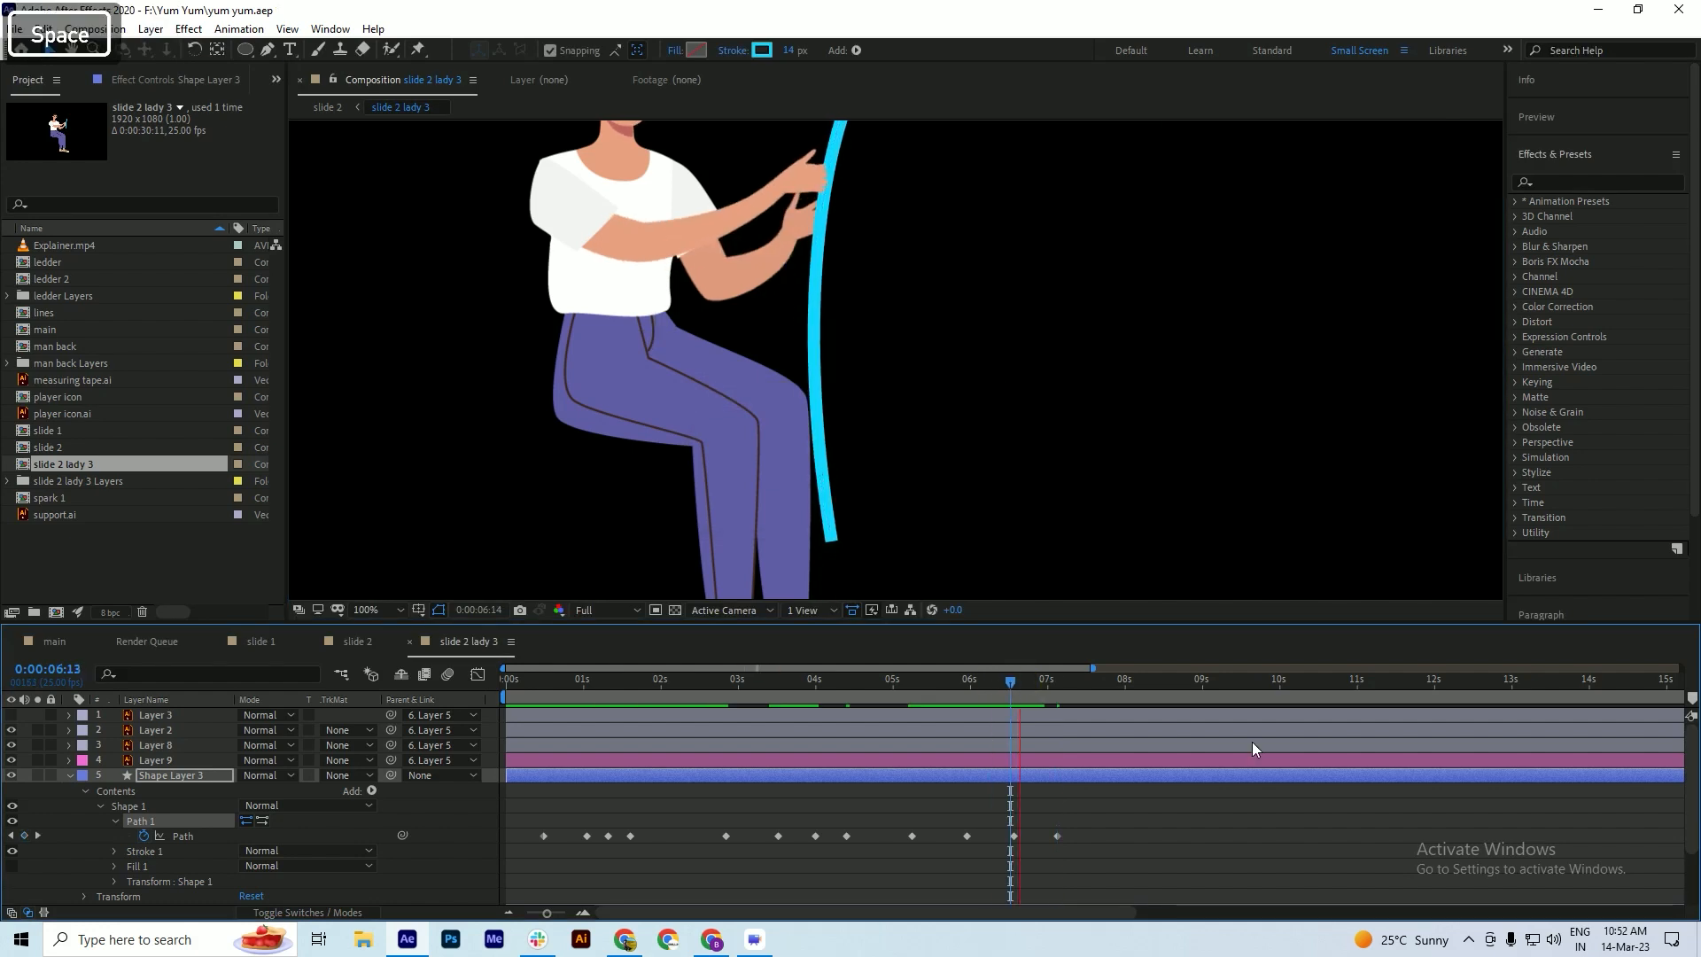
{"action": "scroll", "coordinate": [840, 257], "scroll_direction": "down", "scroll_amount": 1}
{"action": "key", "text": "ctrl+s"}
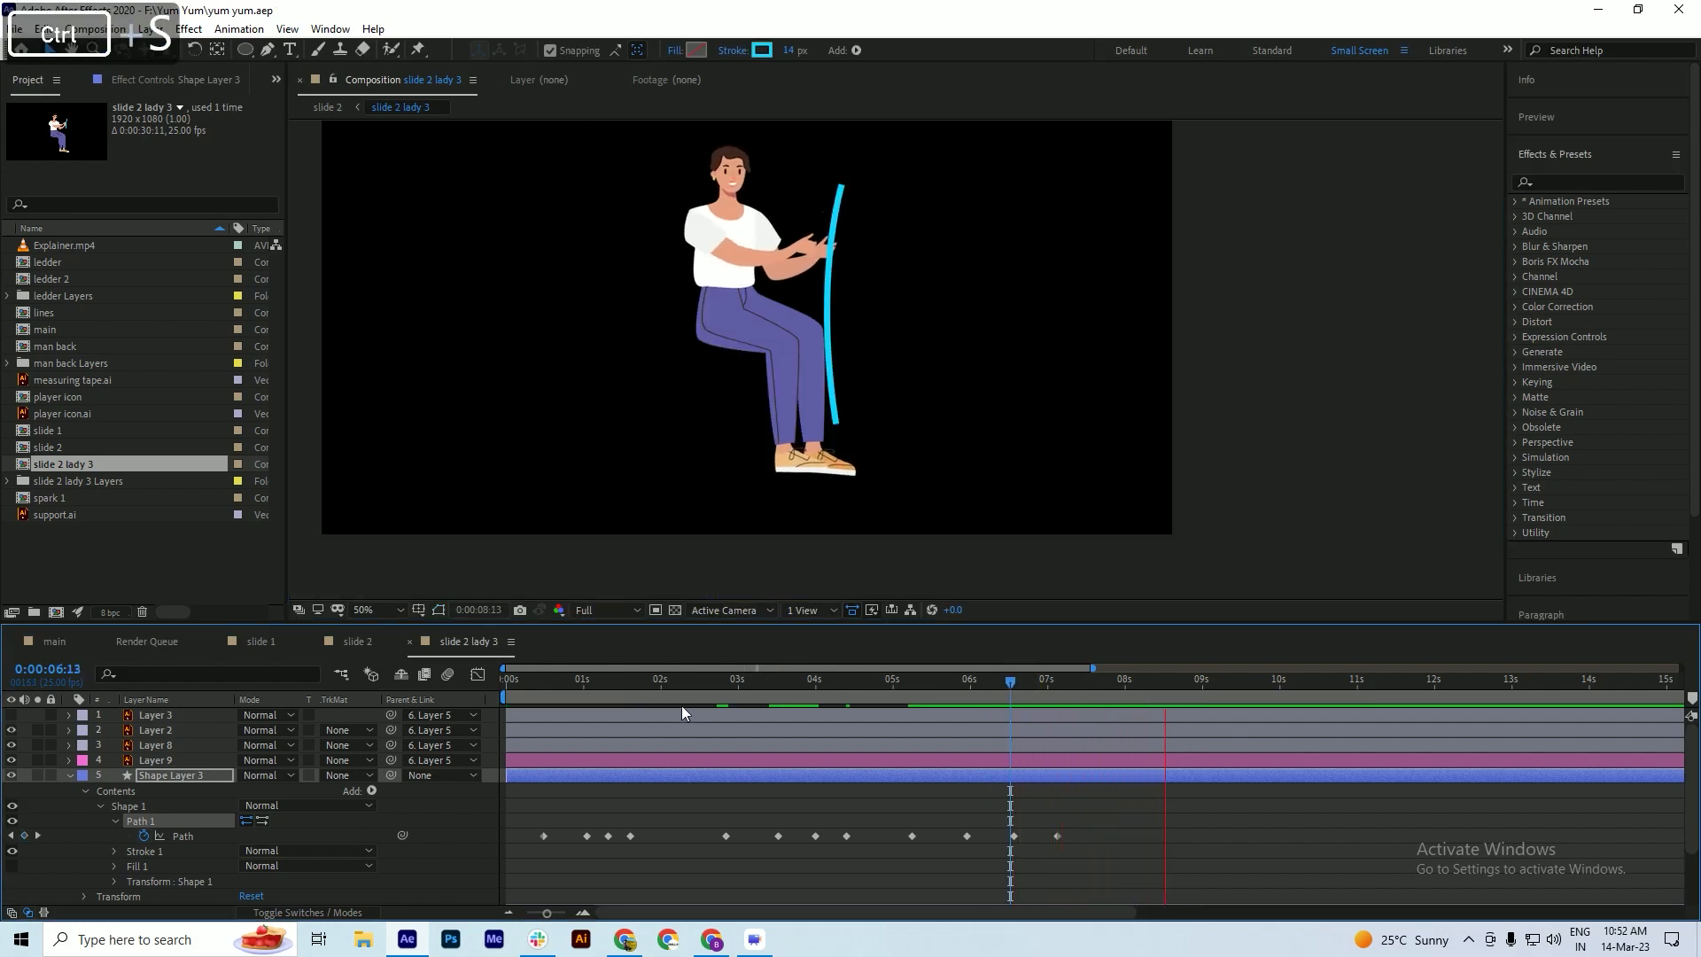
{"action": "key", "text": "space"}
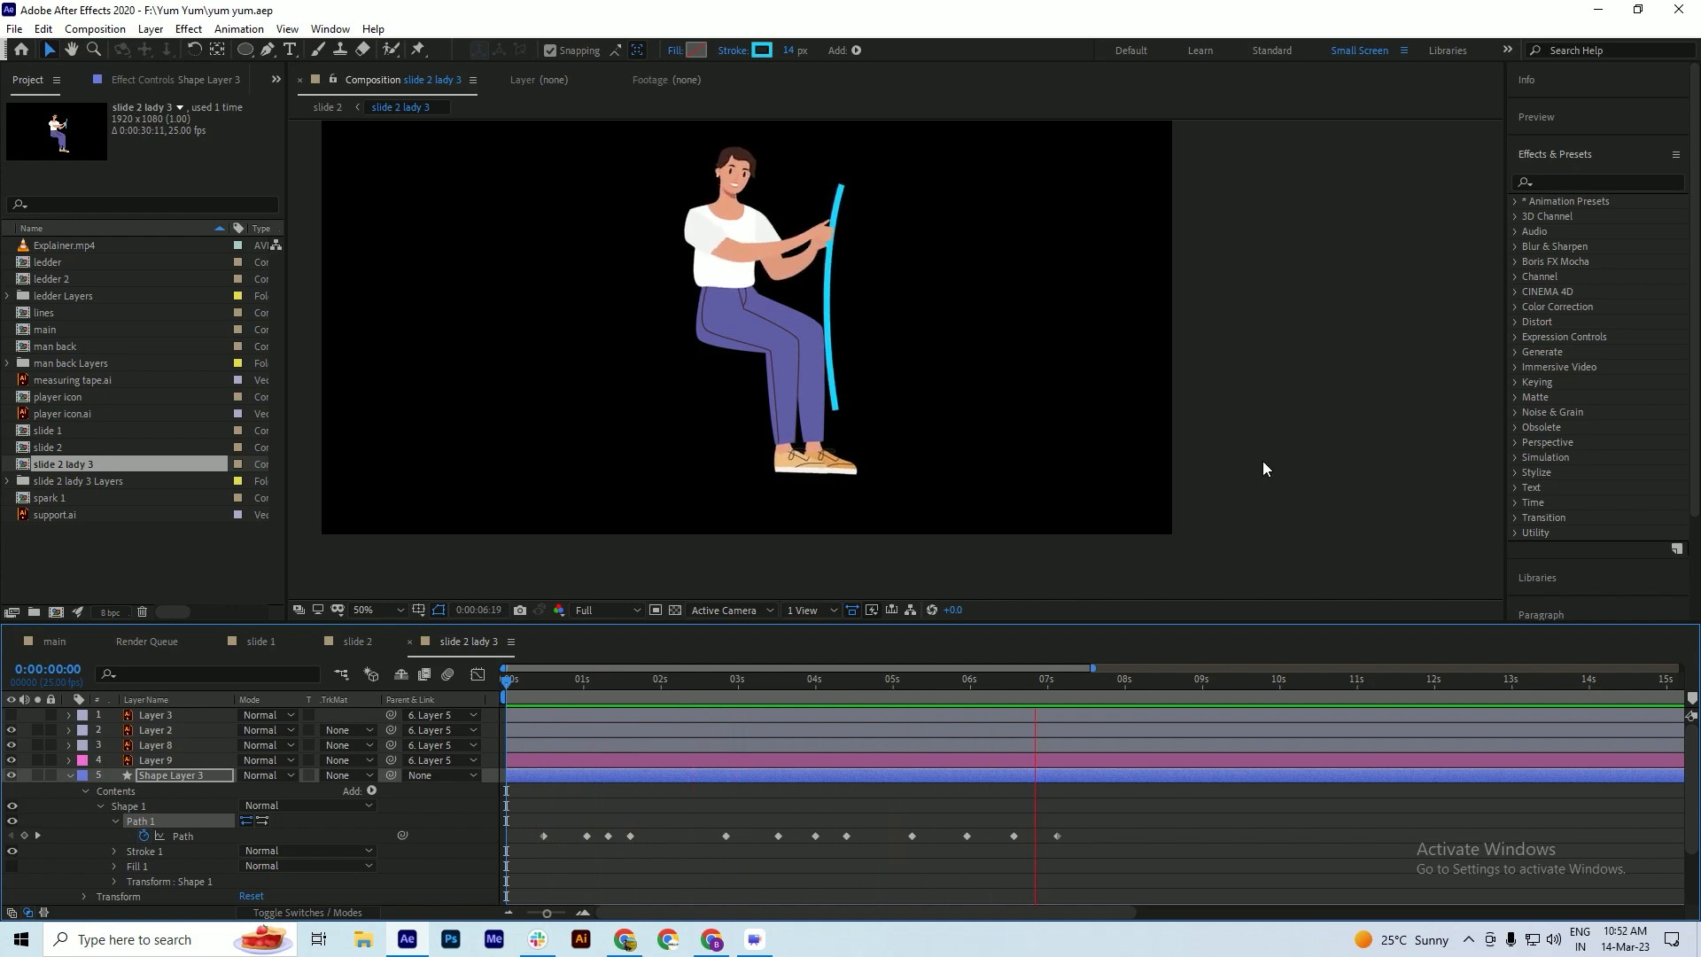
{"action": "key", "text": "v"}
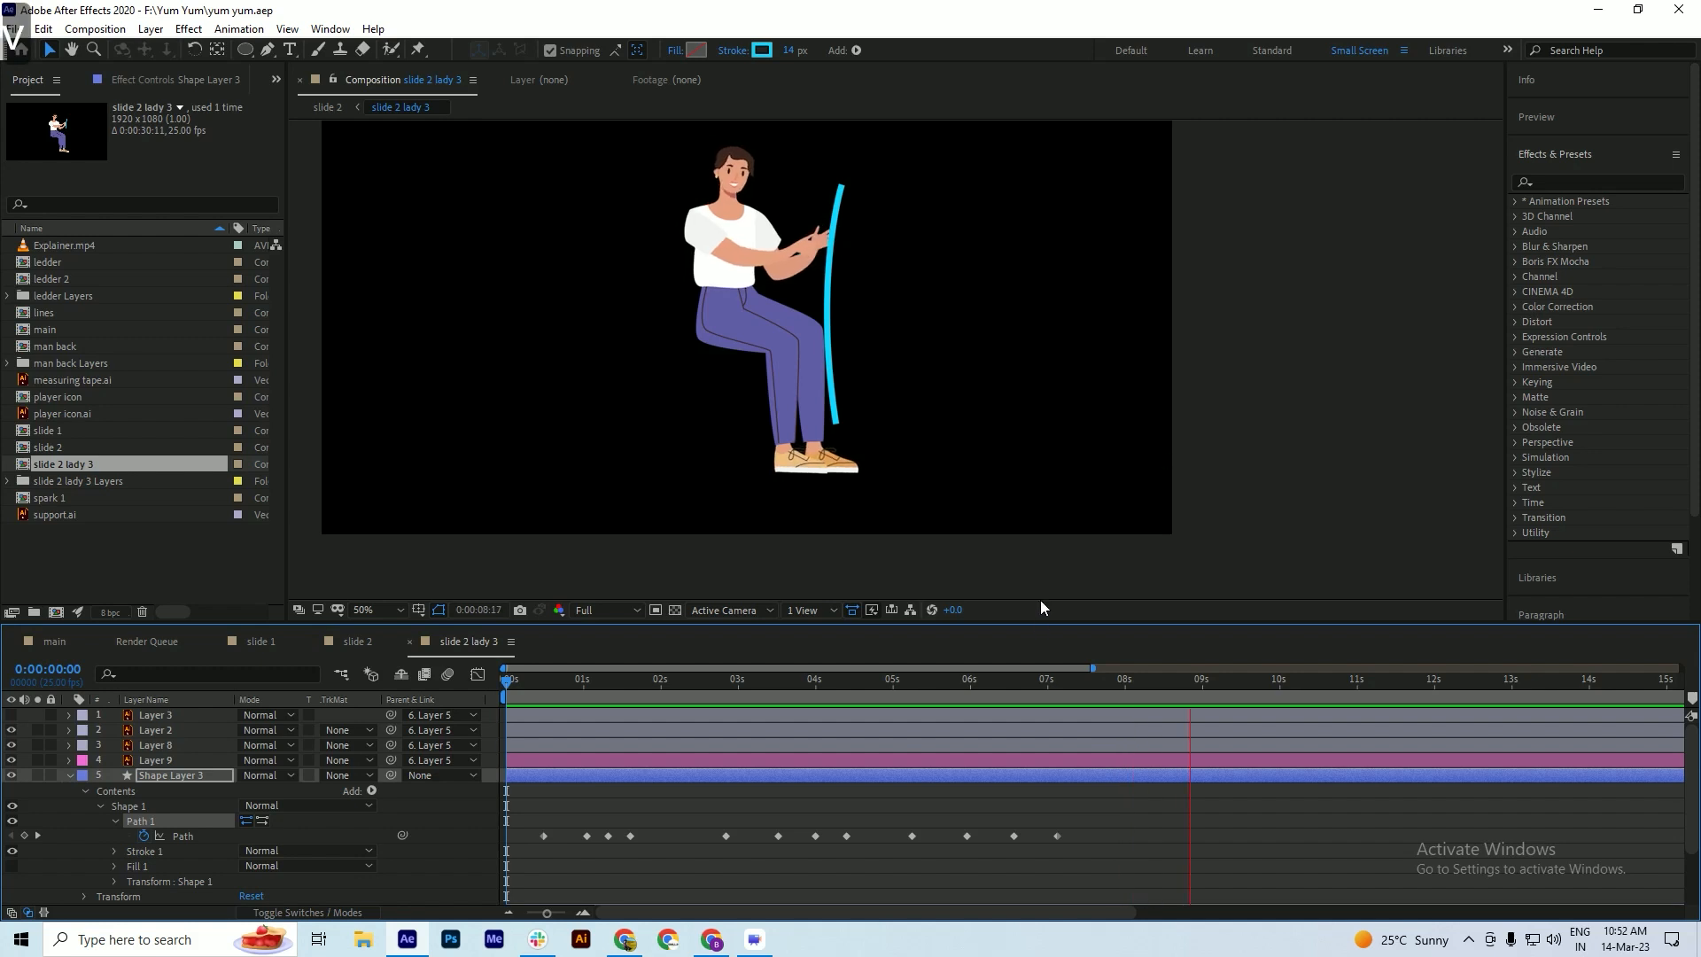
- Show the title/action-safe guides, collapse Shape Layer 3's properties, and return to the slide 2 composition, saving the project
{"action": "key", "text": "space"}
{"action": "key", "text": "apostrophe"}
{"action": "left_click", "coordinate": [69, 776]}
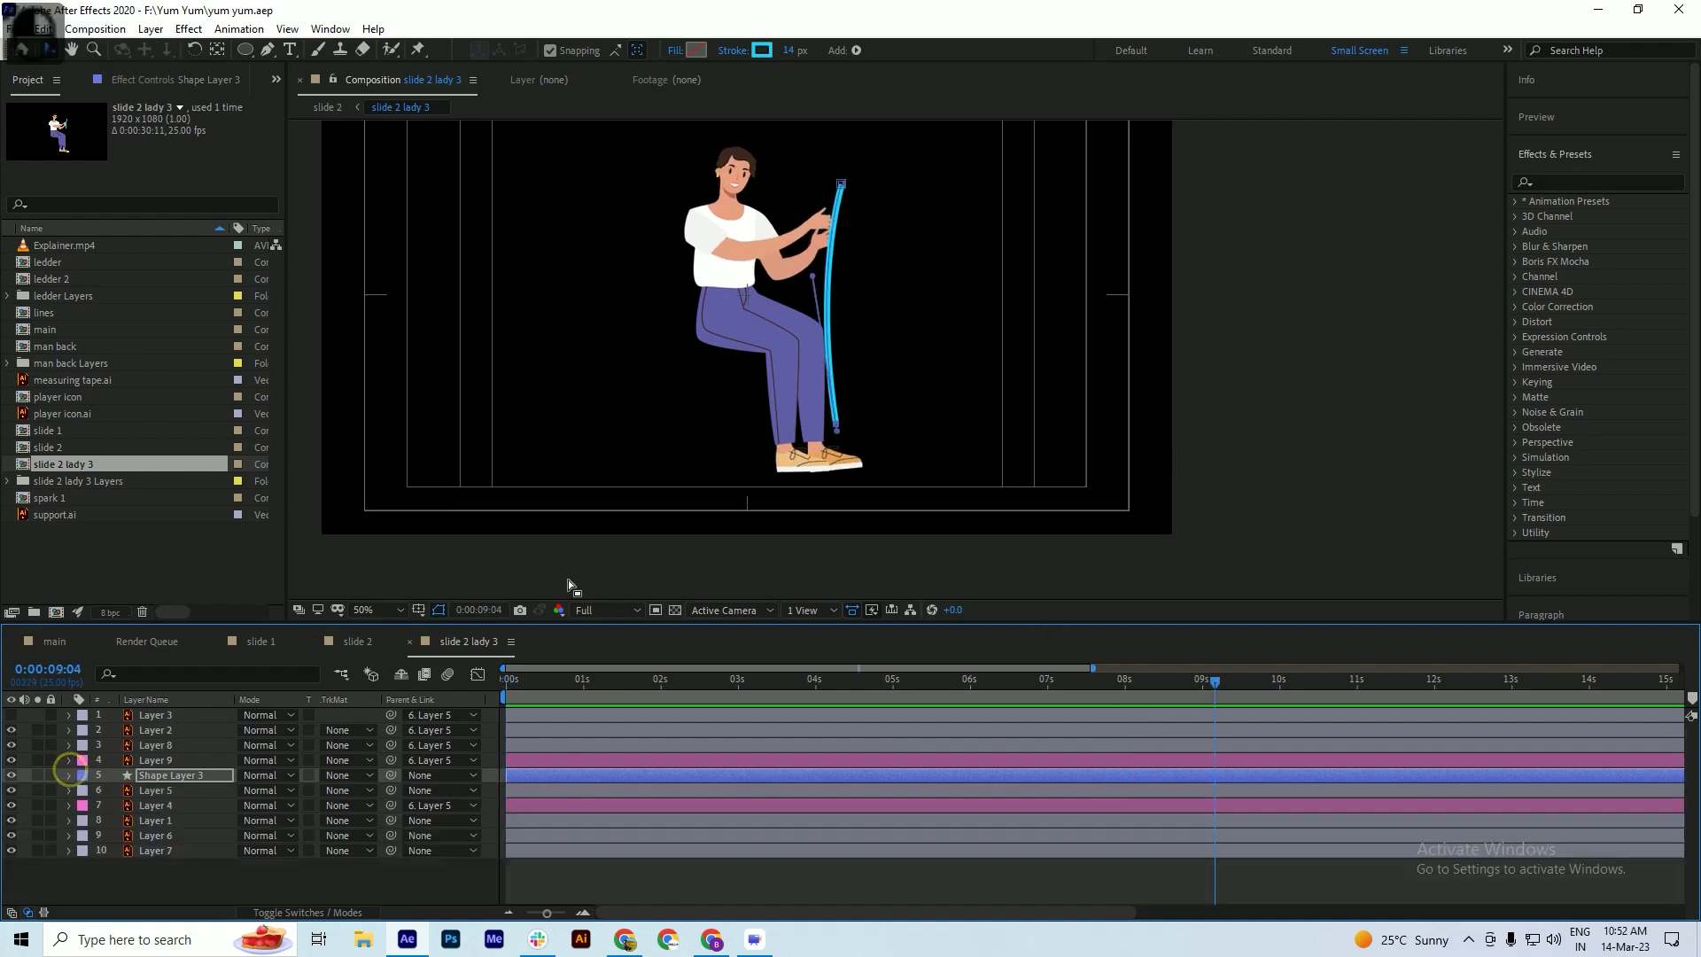
{"action": "left_click", "coordinate": [409, 641]}
{"action": "key", "text": "ctrl+s"}
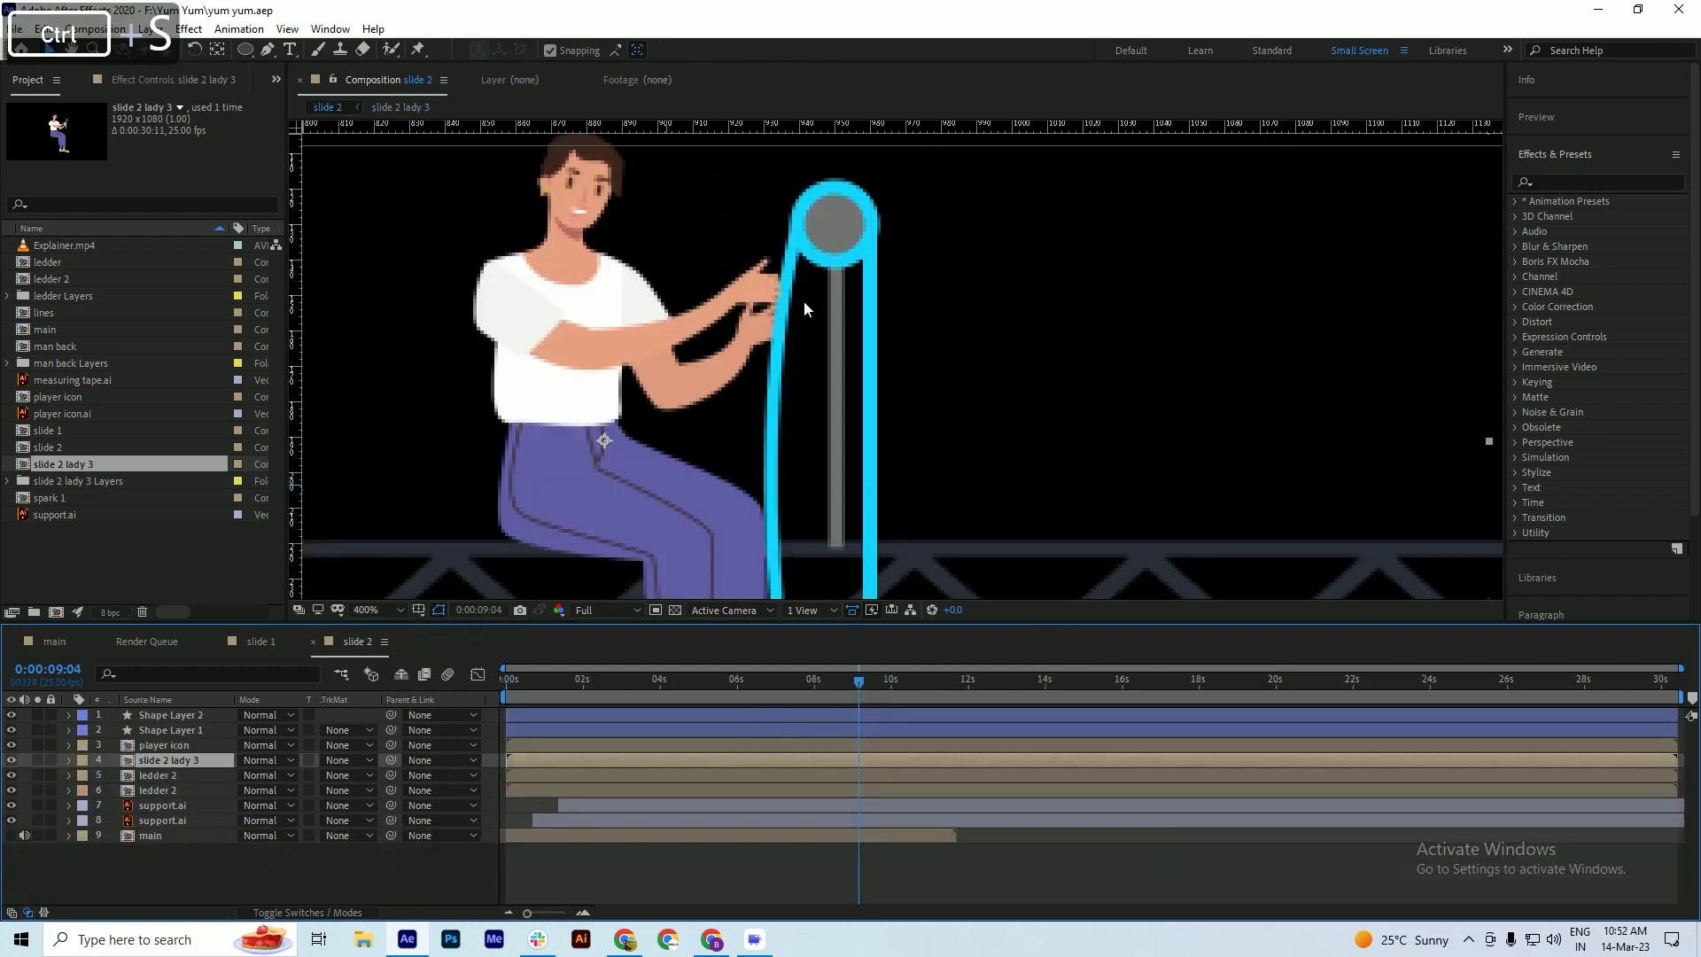
- Move the anchor point of Shape Layer 1, the vertical rope, up to its upper end at the pulley and save the project
{"action": "scroll", "coordinate": [794, 280], "scroll_direction": "down", "scroll_amount": 2}
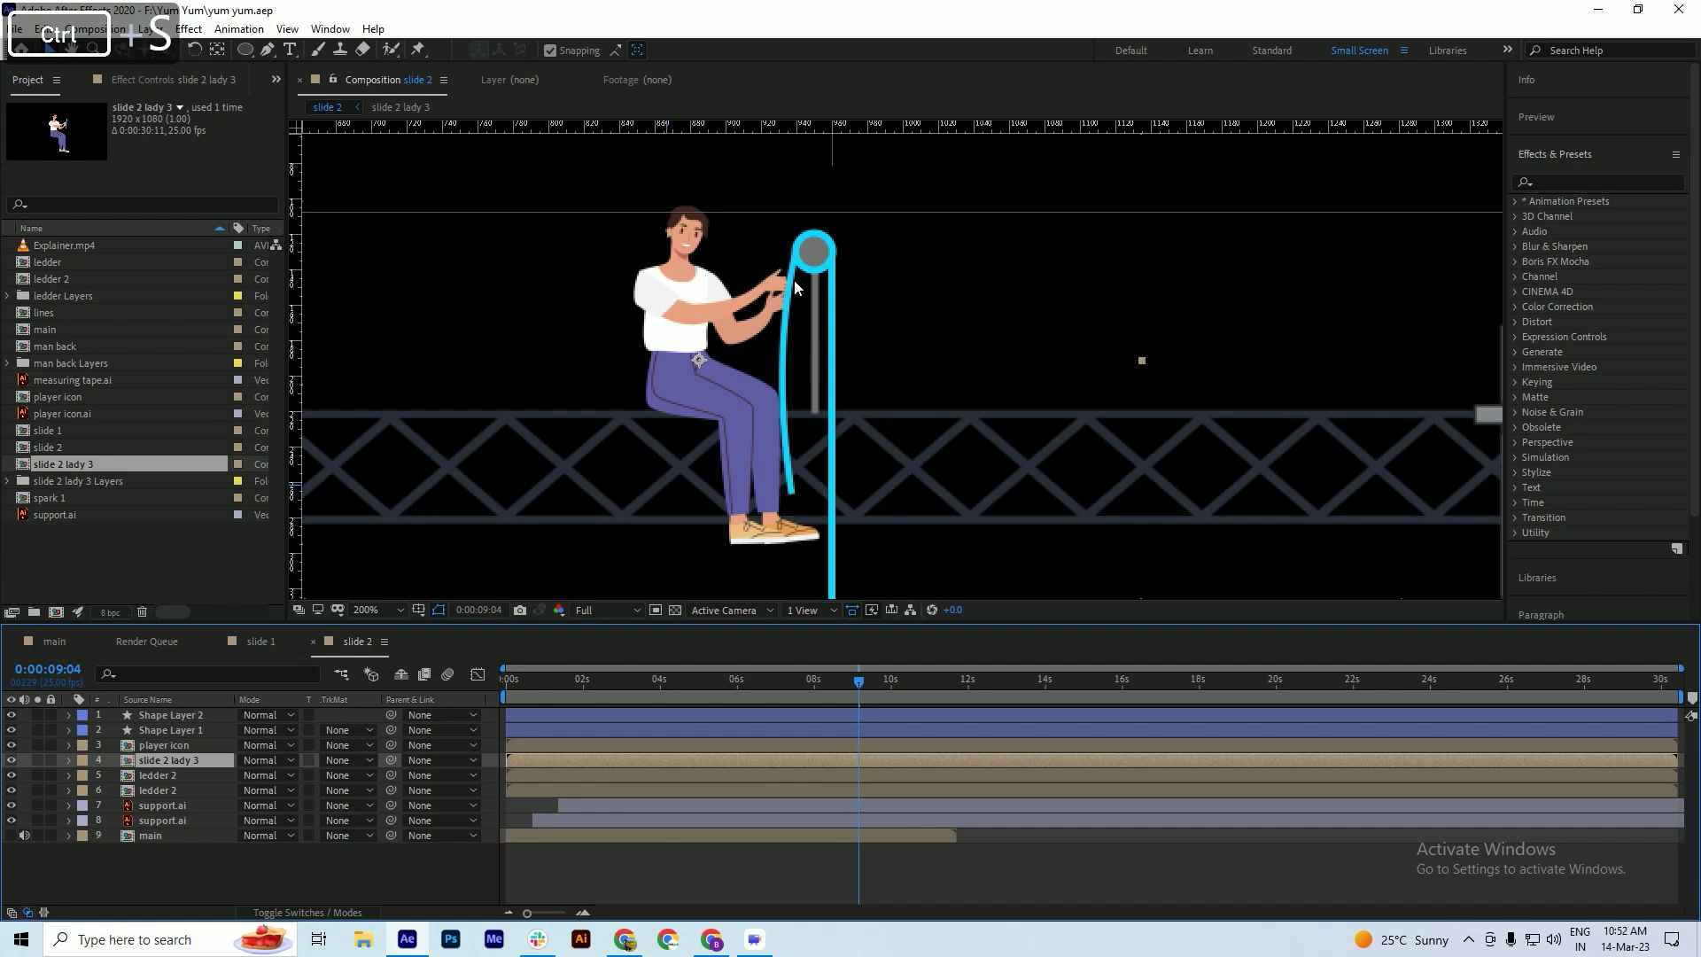
{"action": "scroll", "coordinate": [794, 280], "scroll_direction": "down", "scroll_amount": 6}
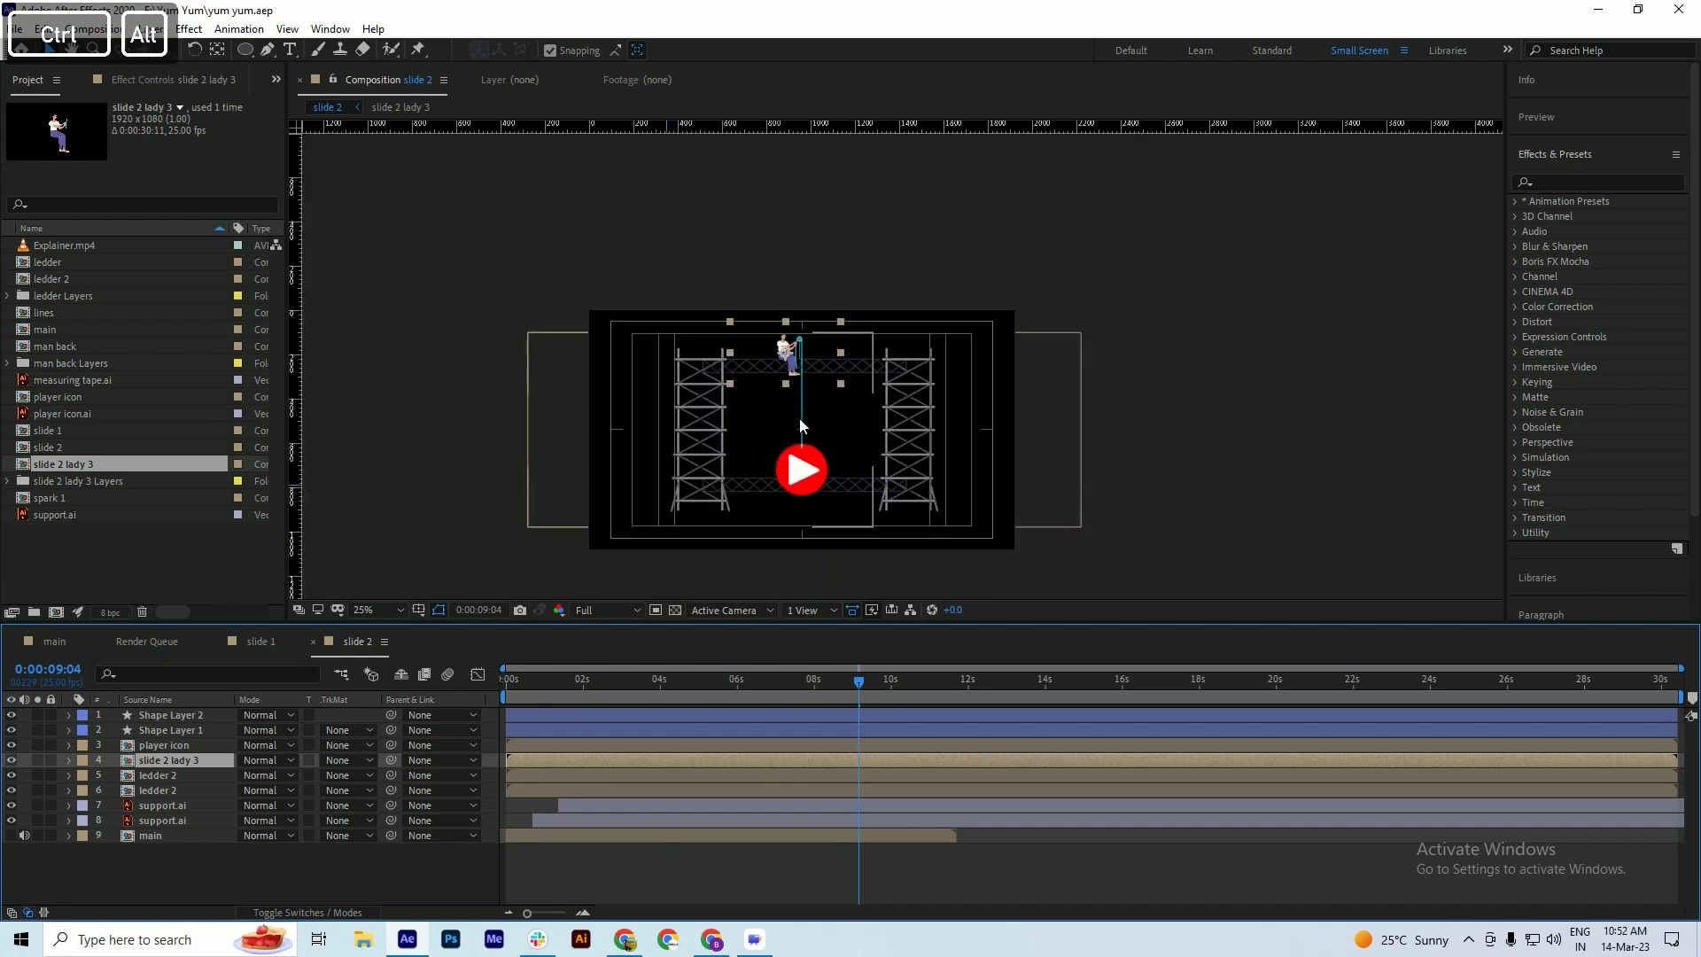
{"action": "scroll", "coordinate": [800, 425], "scroll_direction": "up", "scroll_amount": 4}
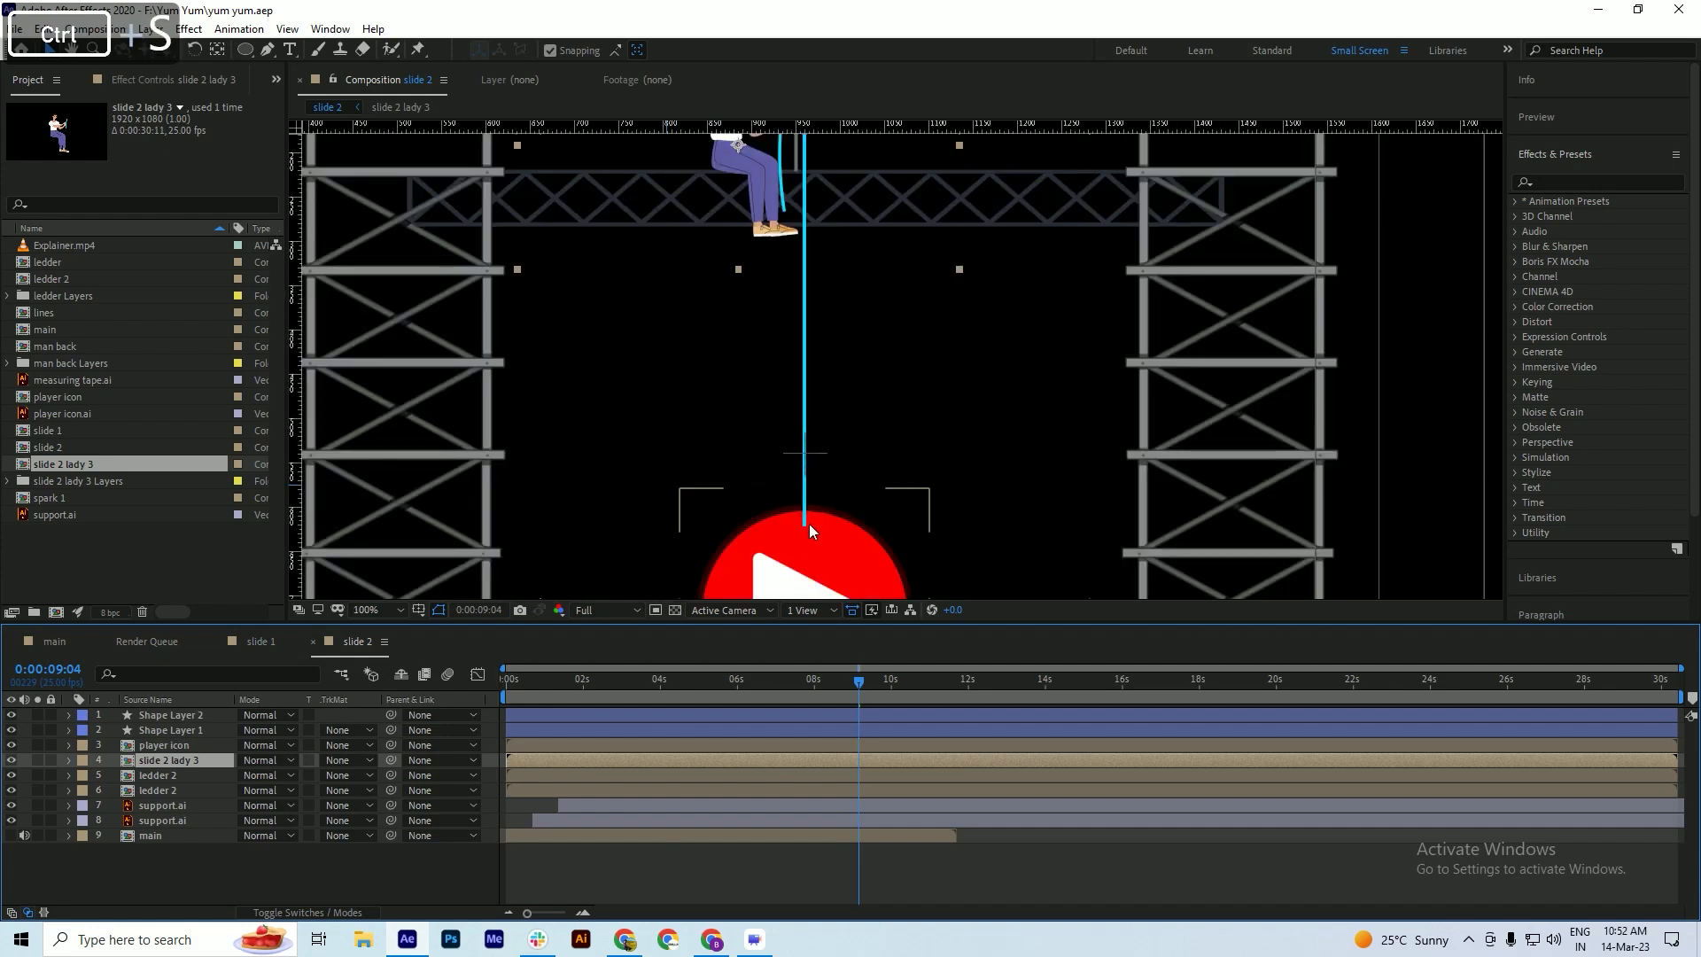
{"action": "left_click", "coordinate": [803, 502]}
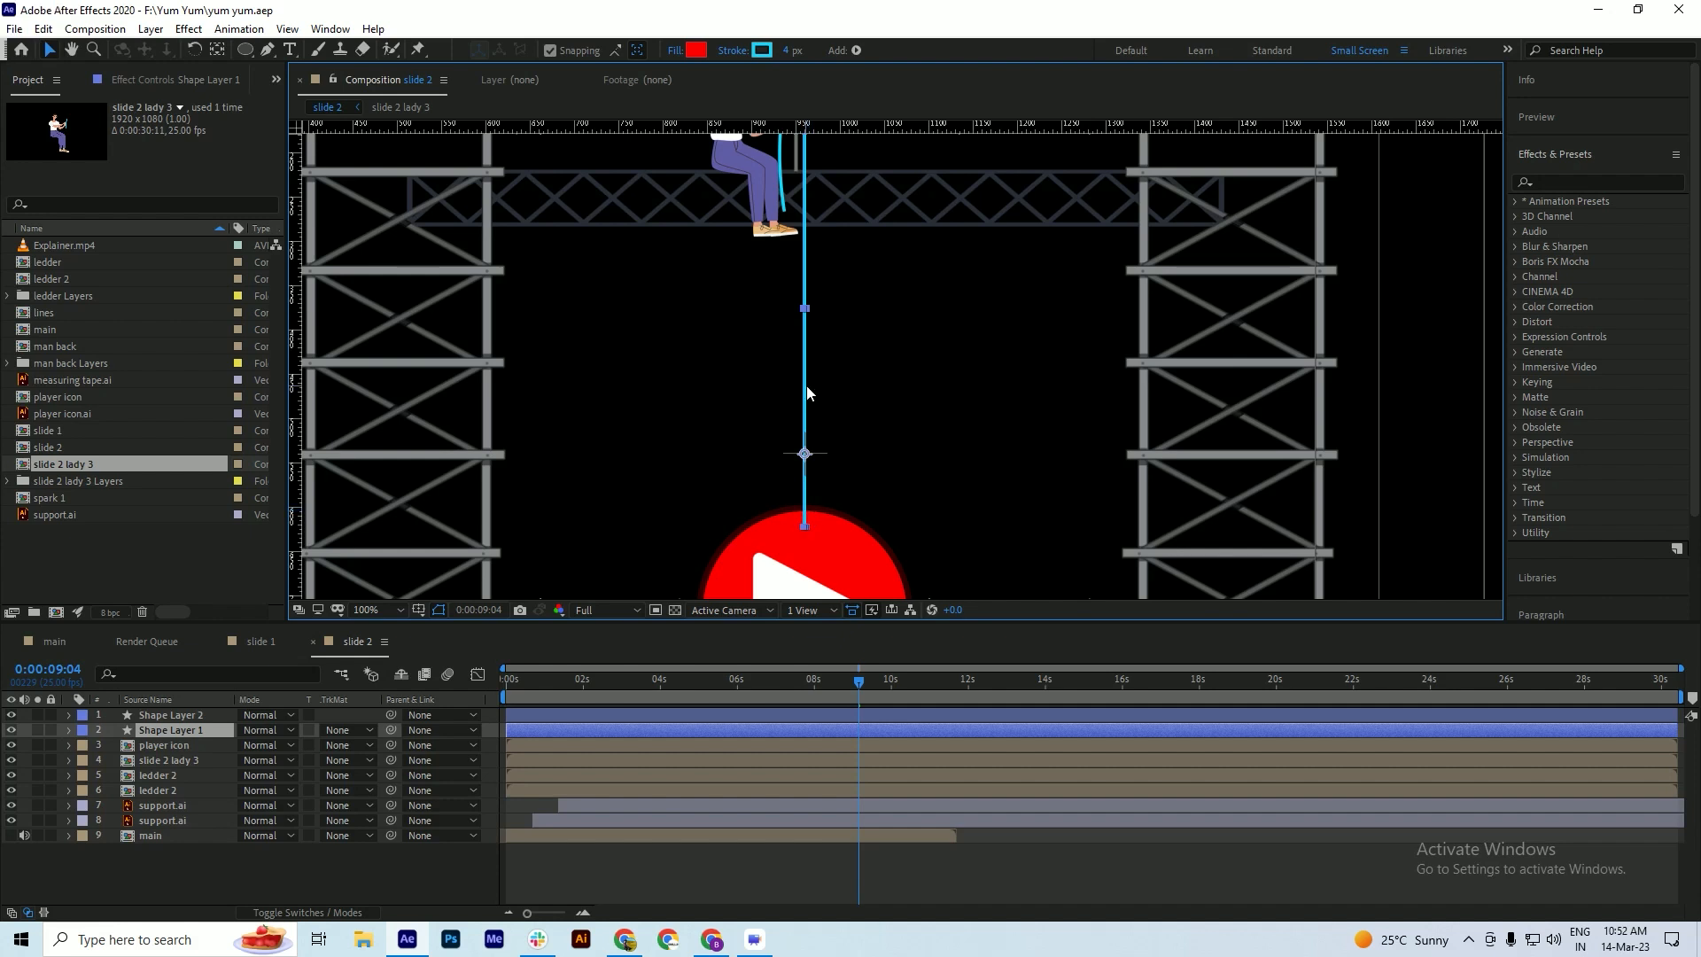
{"action": "key", "text": "space"}
{"action": "left_click_drag", "start_coordinate": [804, 454], "coordinate": [810, 386]}
{"action": "key", "text": "ctrl+z"}
{"action": "key", "text": "y"}
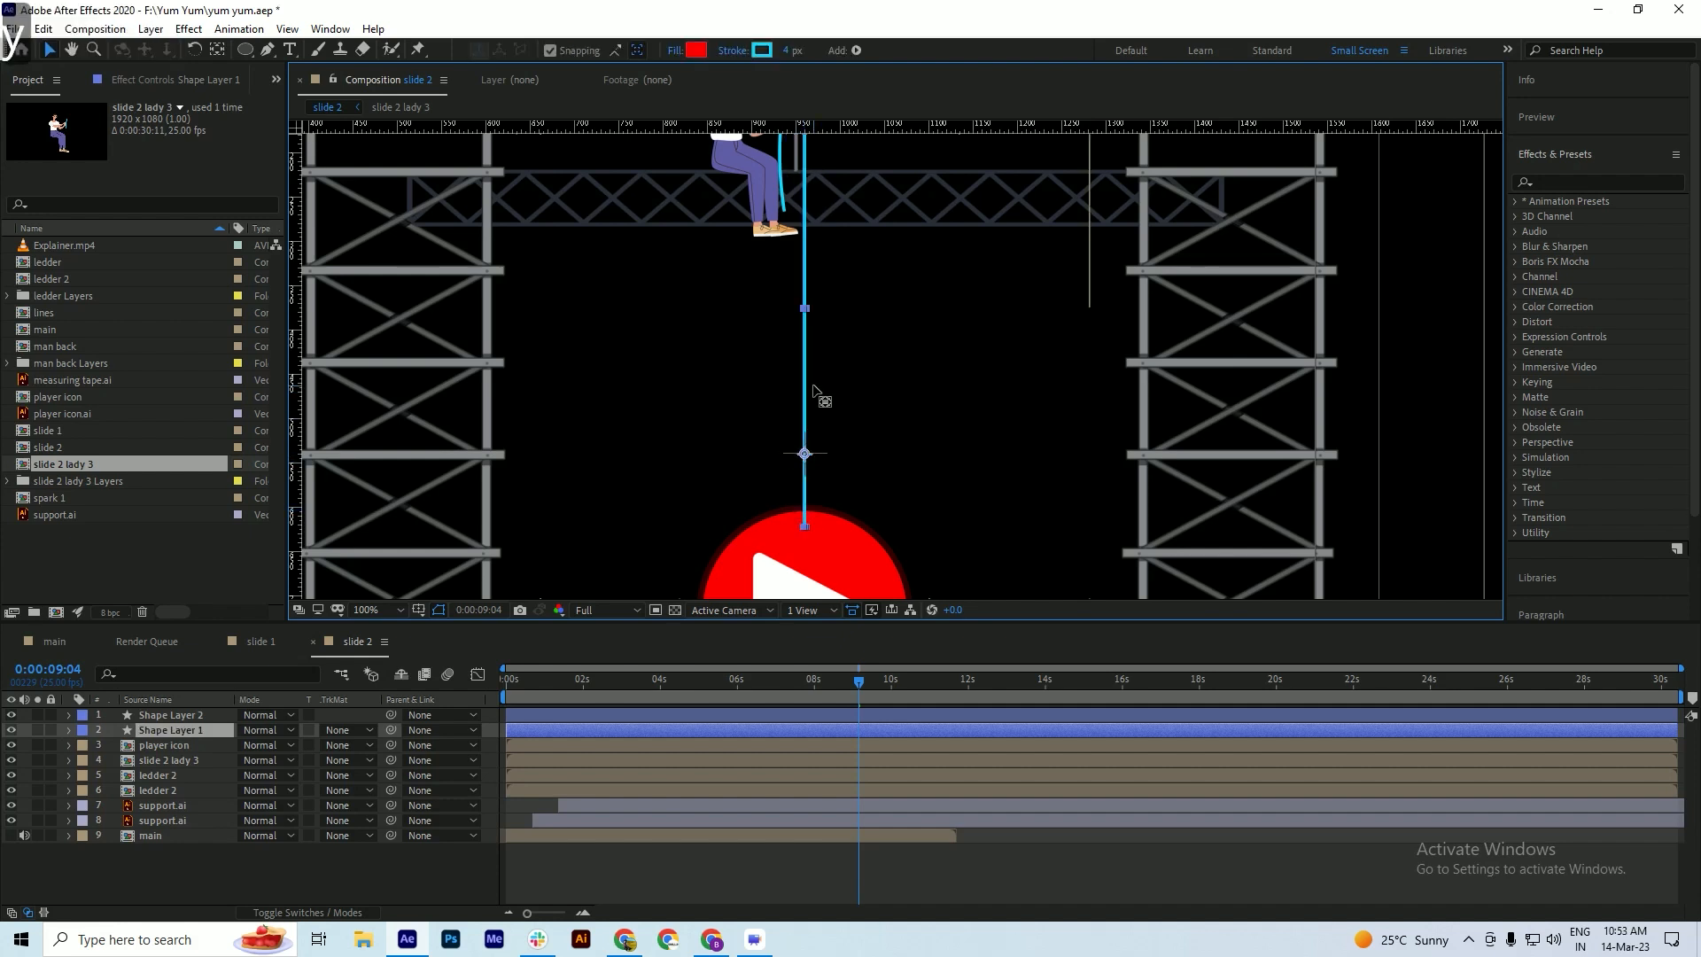
{"action": "left_click_drag", "start_coordinate": [805, 455], "coordinate": [803, 243]}
{"action": "key", "text": "space"}
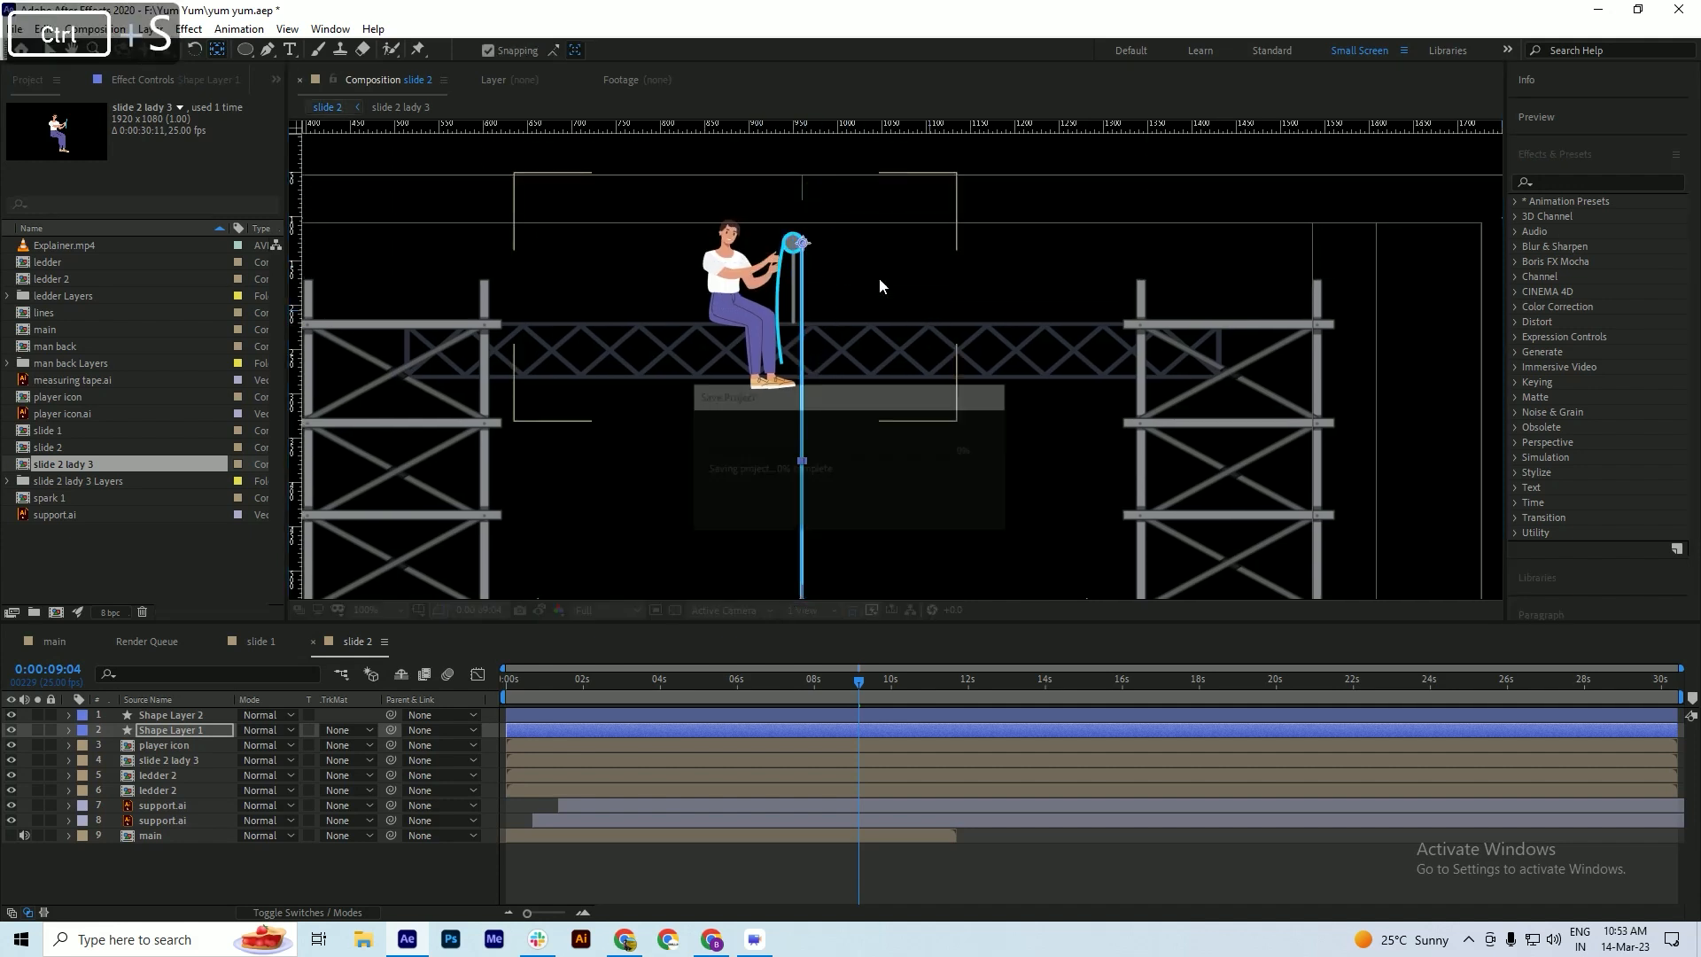
{"action": "scroll", "coordinate": [821, 225], "scroll_direction": "down", "scroll_amount": 2}
{"action": "key", "text": "ctrl+s"}
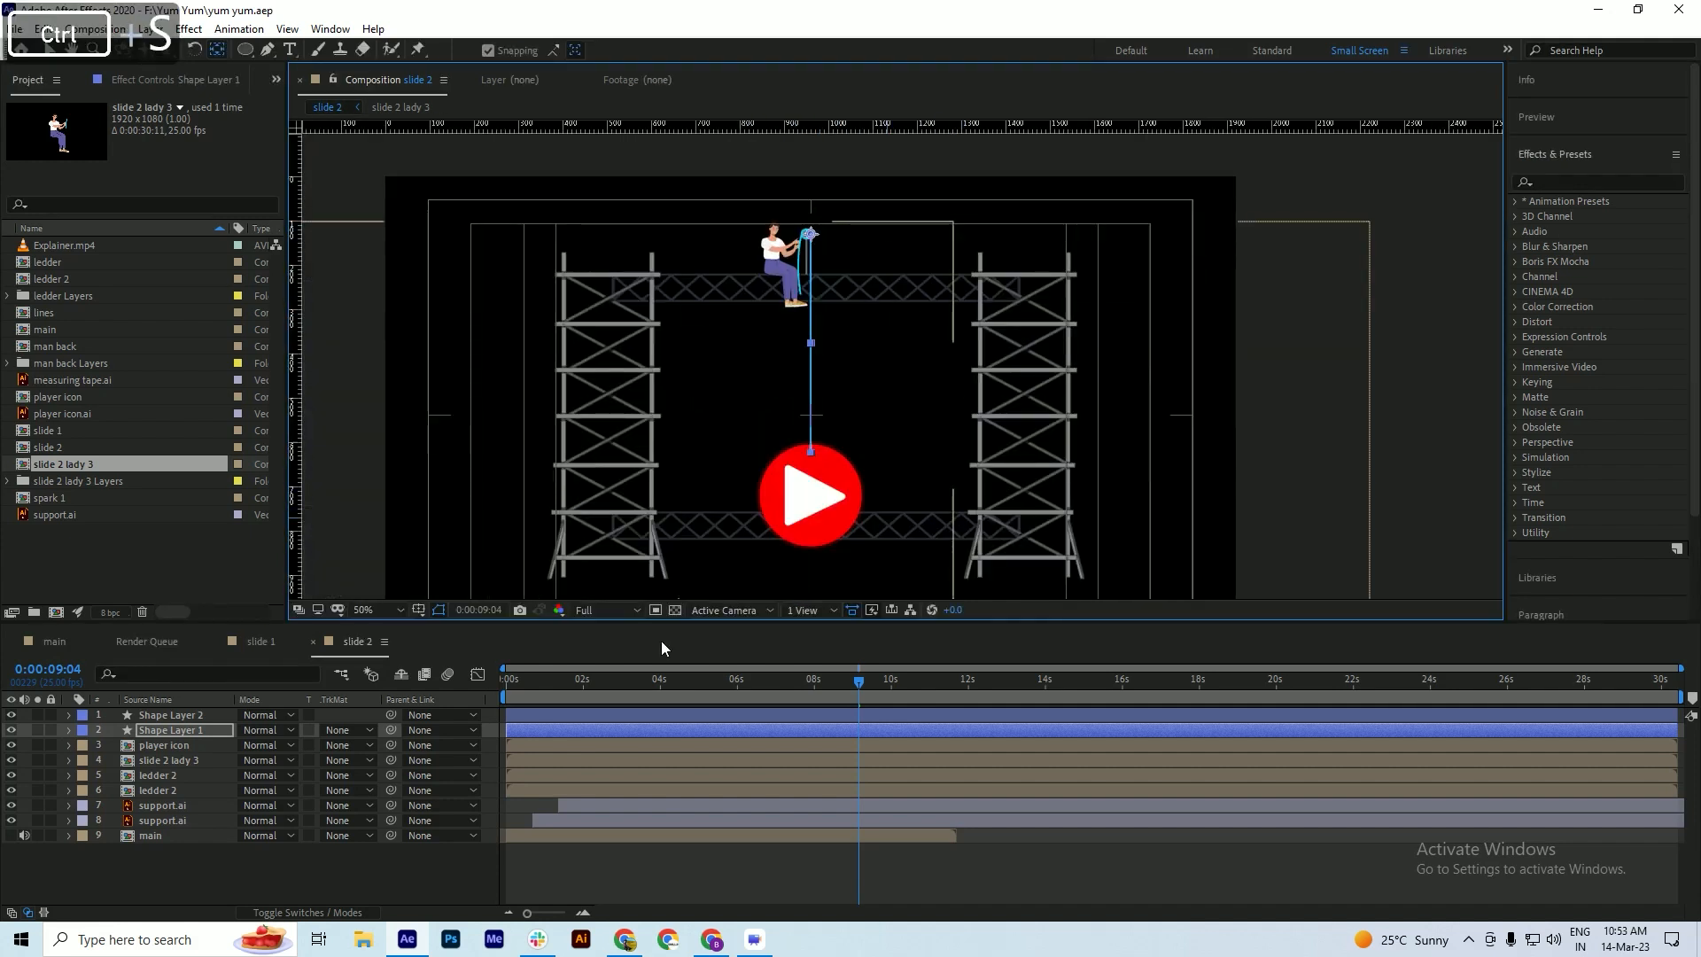
- Parent the player icon layer to Shape Layer 1, rename that shape layer "rope", and save the project
{"action": "left_click", "coordinate": [168, 746]}
{"action": "left_click_drag", "start_coordinate": [394, 744], "coordinate": [156, 734]}
{"action": "left_click", "coordinate": [156, 733]}
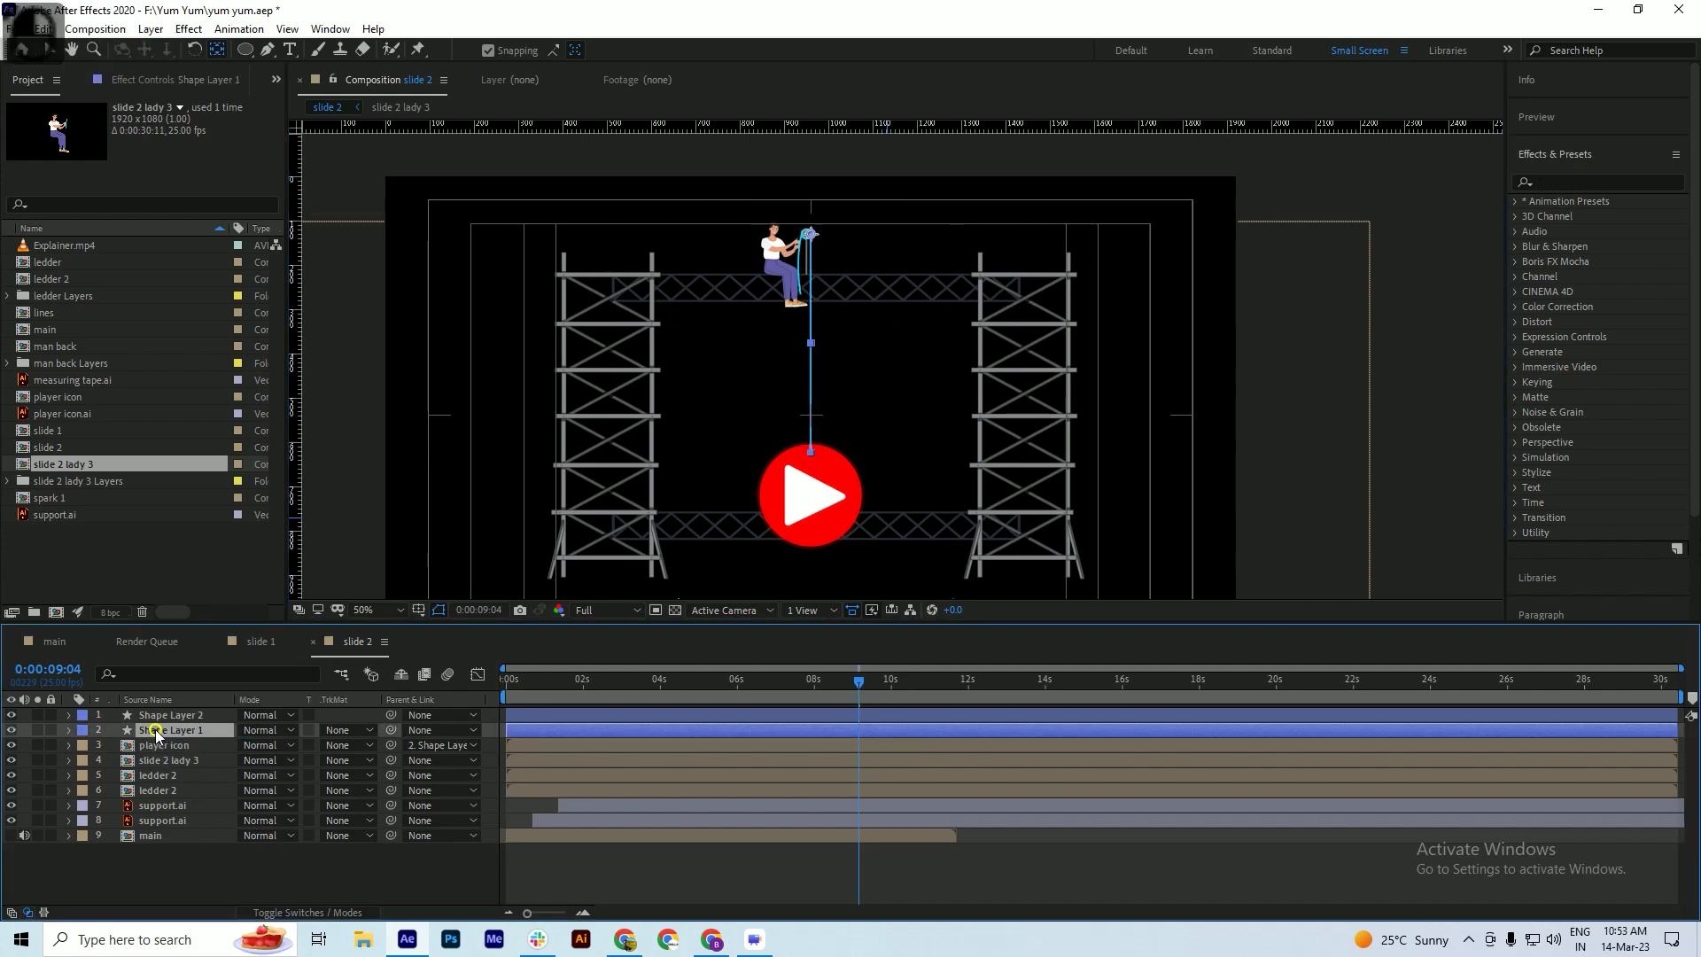
{"action": "key", "text": "Return"}
{"action": "type", "text": "ro"}
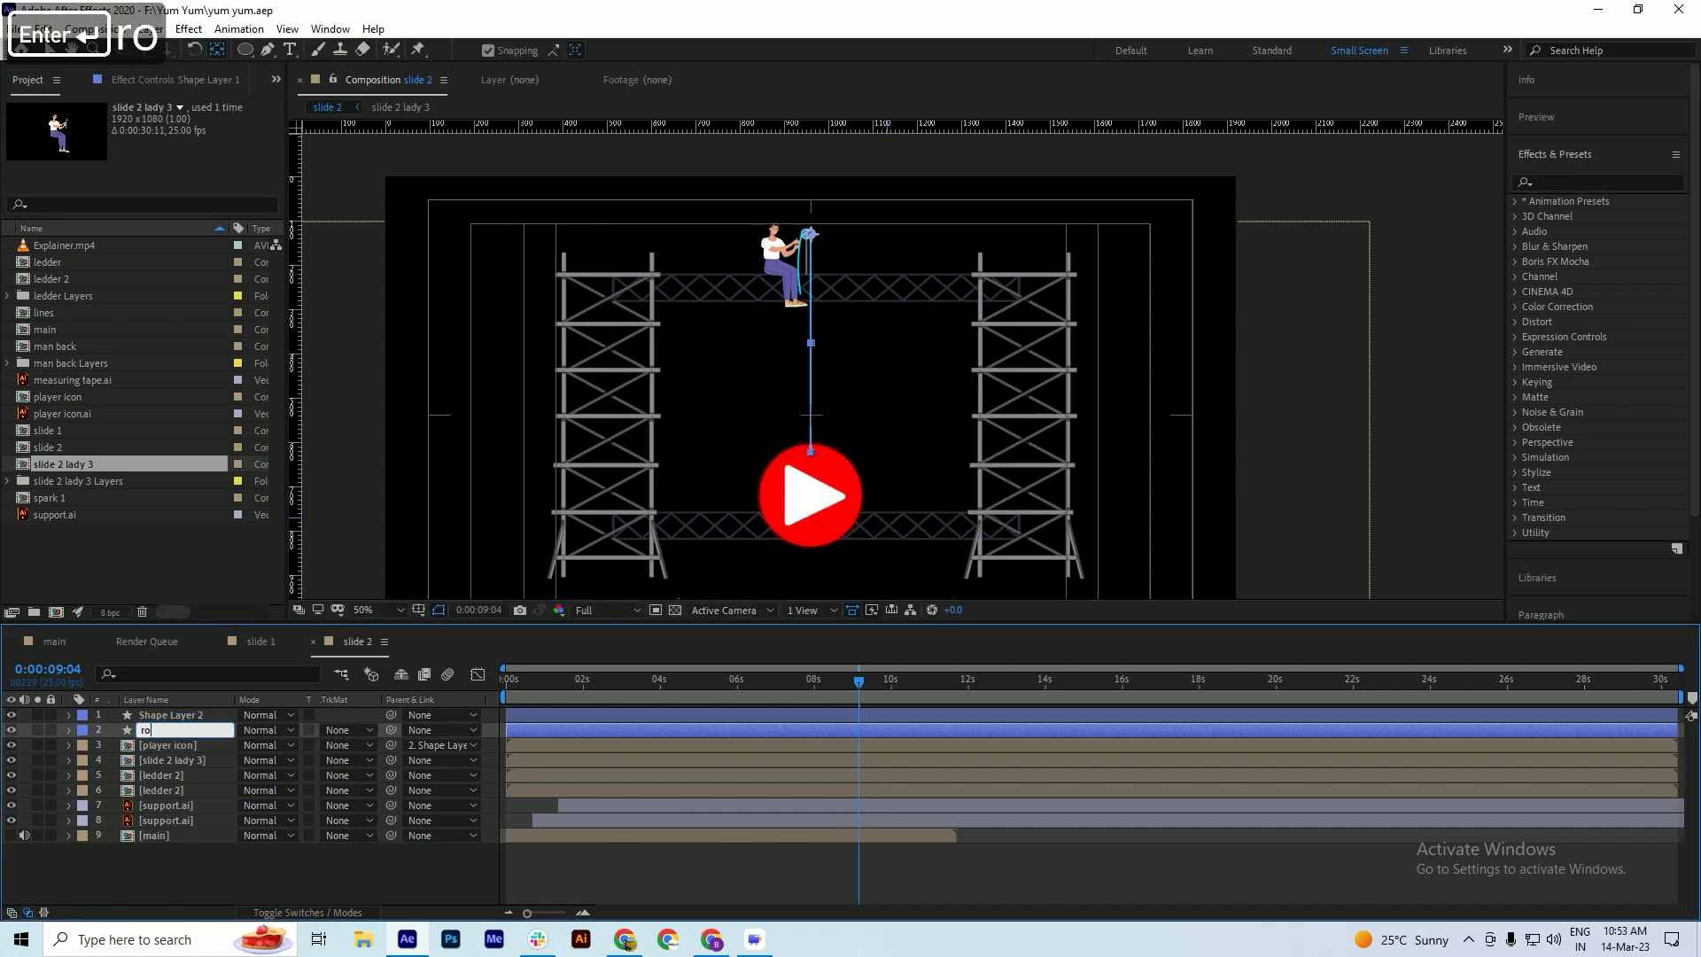
{"action": "type", "text": "pe"}
{"action": "key", "text": "Return"}
{"action": "key", "text": "ctrl+s"}
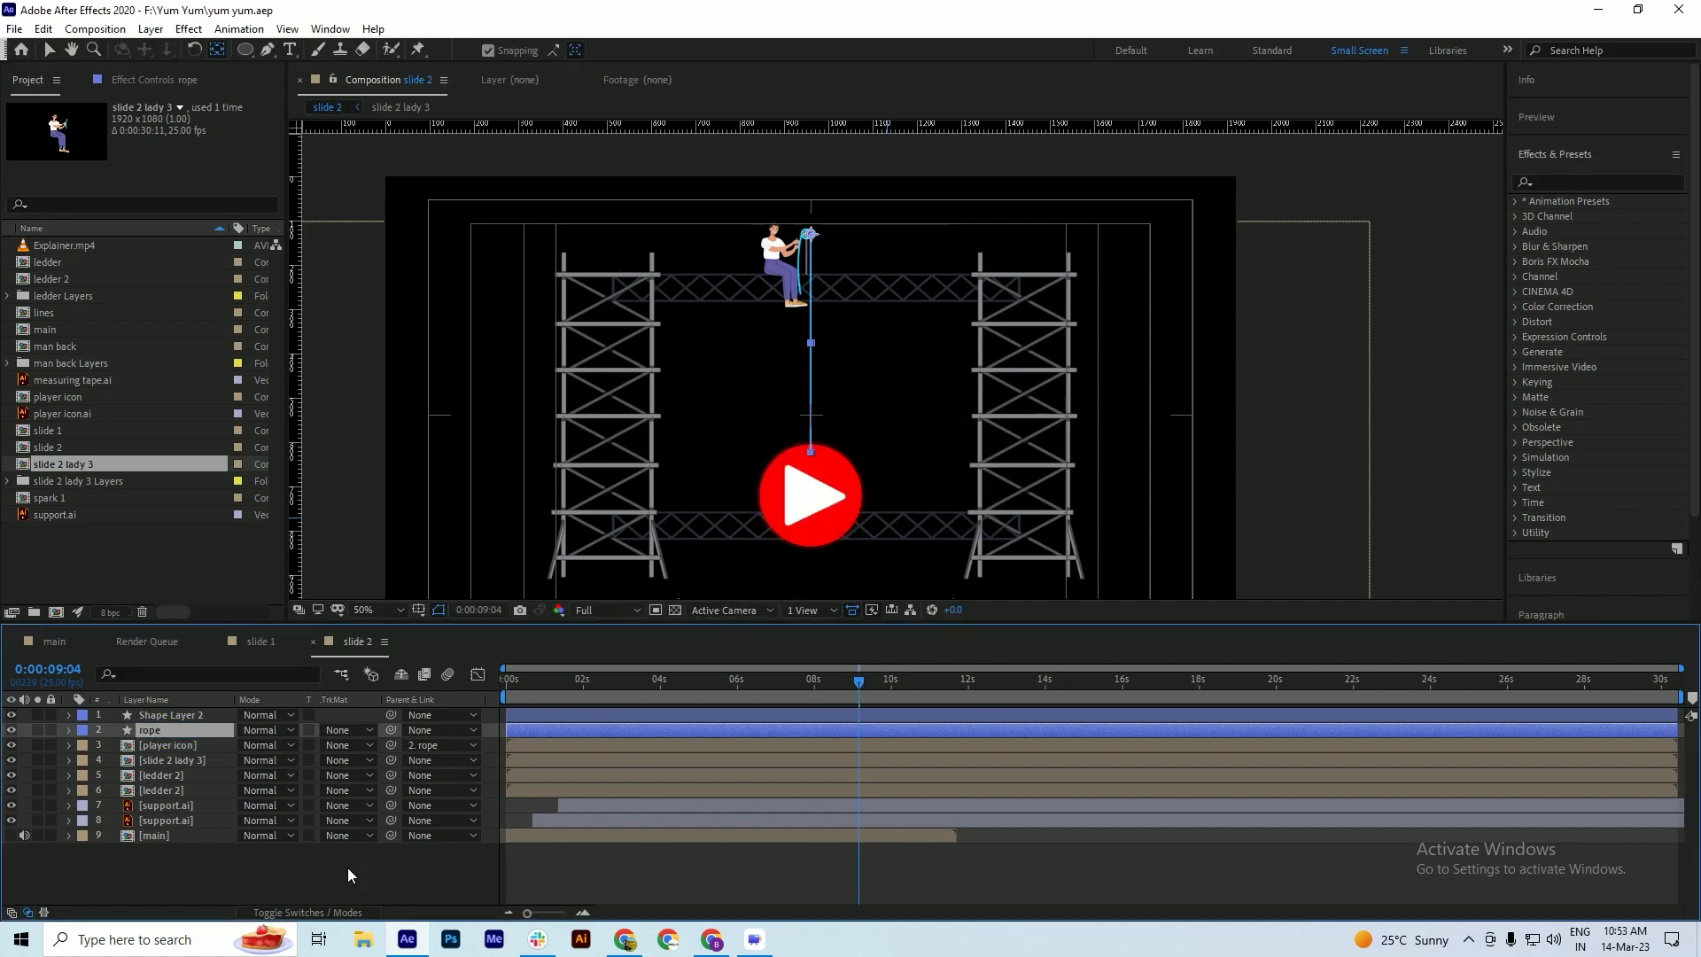
- Move the player icon layer above the rope layer in the stacking order and save the project
{"action": "left_click", "coordinate": [169, 745]}
{"action": "left_click_drag", "start_coordinate": [162, 742], "coordinate": [163, 727]}
{"action": "key", "text": "ctrl+s"}
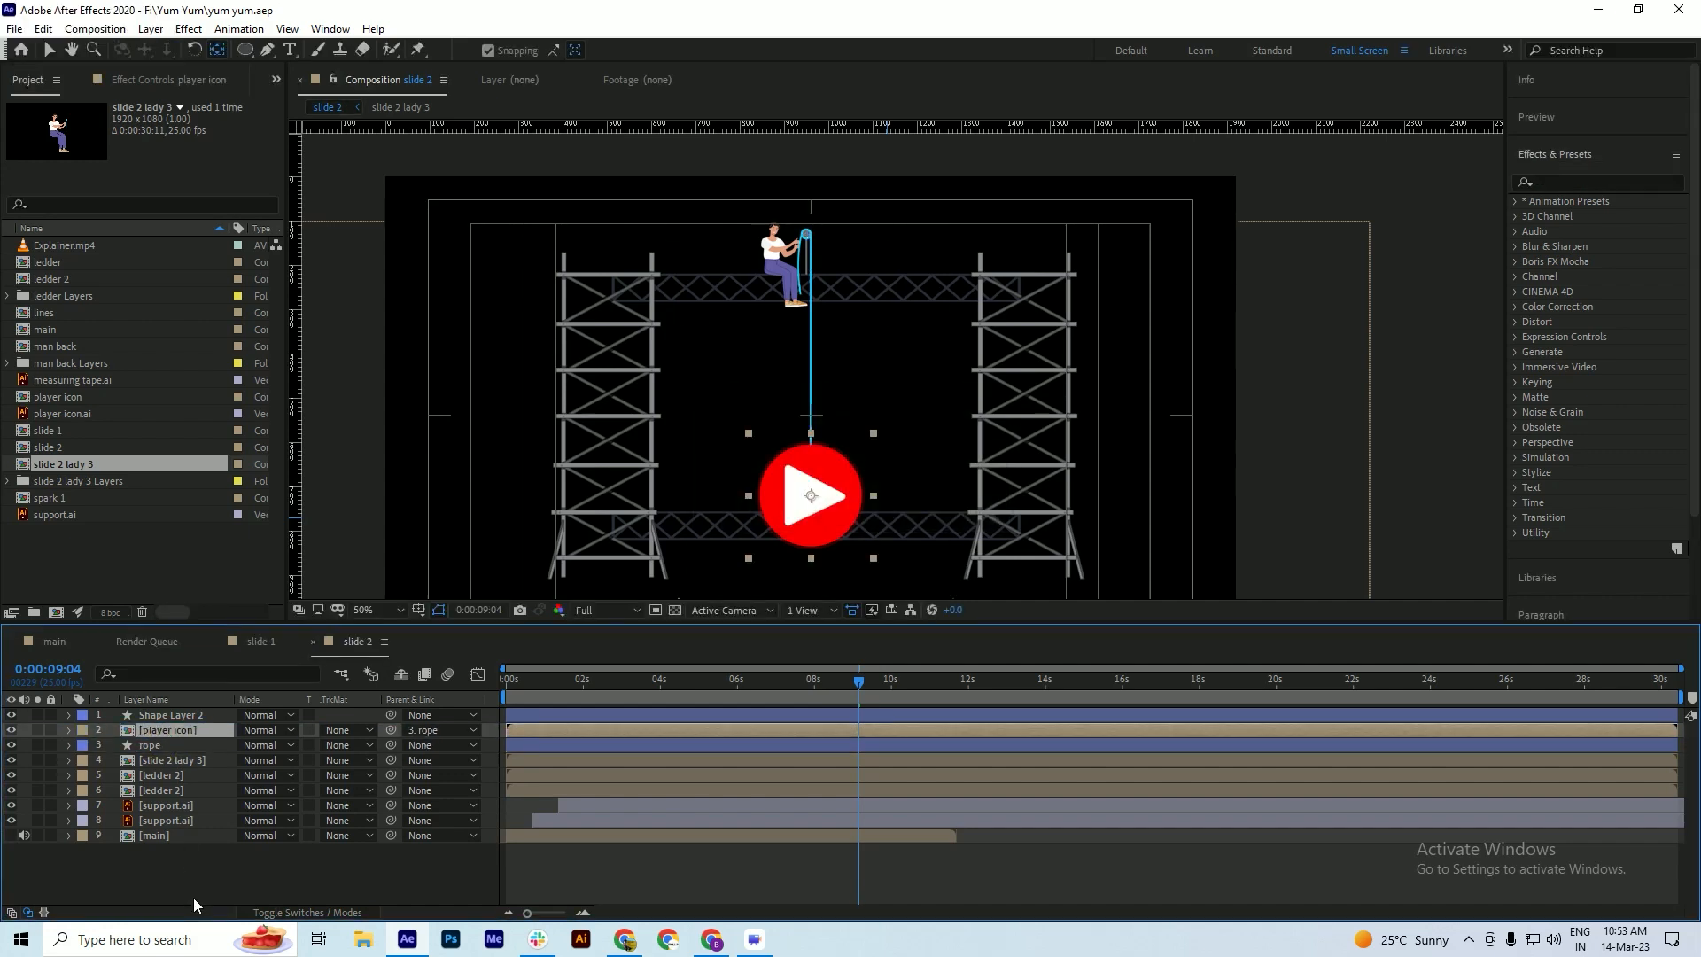
- At 0:00:01:12, solo the main layer and turn on its visibility to show the reference scene
{"action": "scroll", "coordinate": [771, 356], "scroll_direction": "down", "scroll_amount": 2}
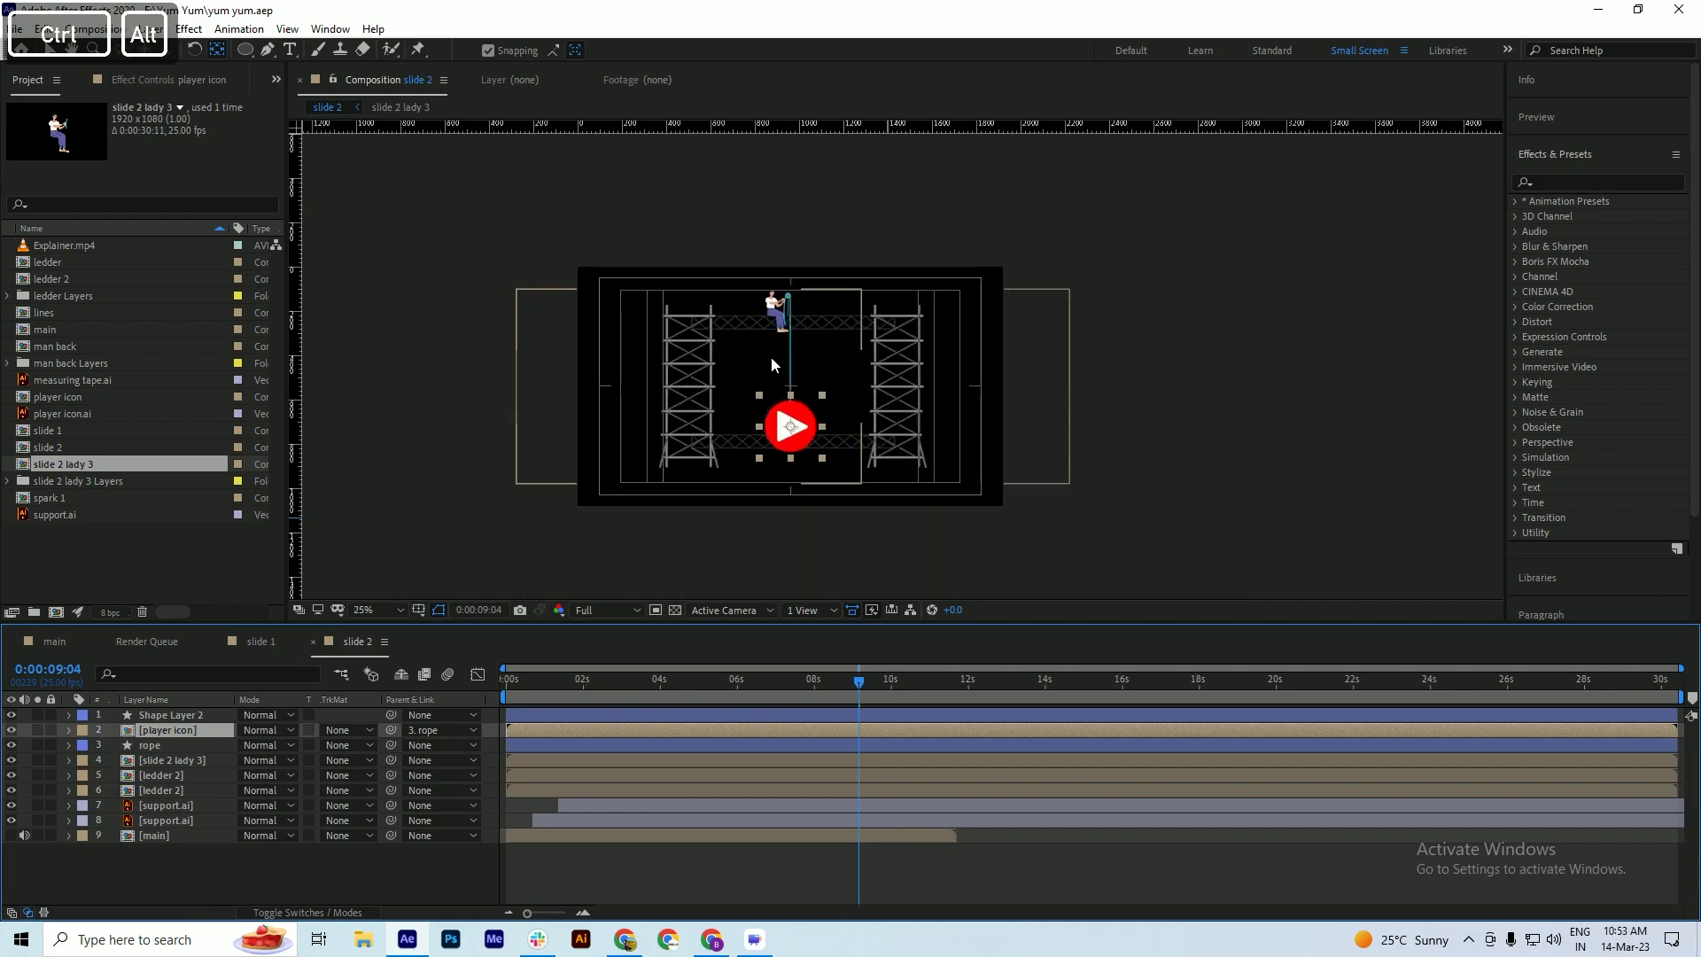
{"action": "scroll", "coordinate": [771, 356], "scroll_direction": "up", "scroll_amount": 2}
{"action": "left_click_drag", "start_coordinate": [820, 688], "coordinate": [563, 739]}
{"action": "key", "text": "ctrl+s"}
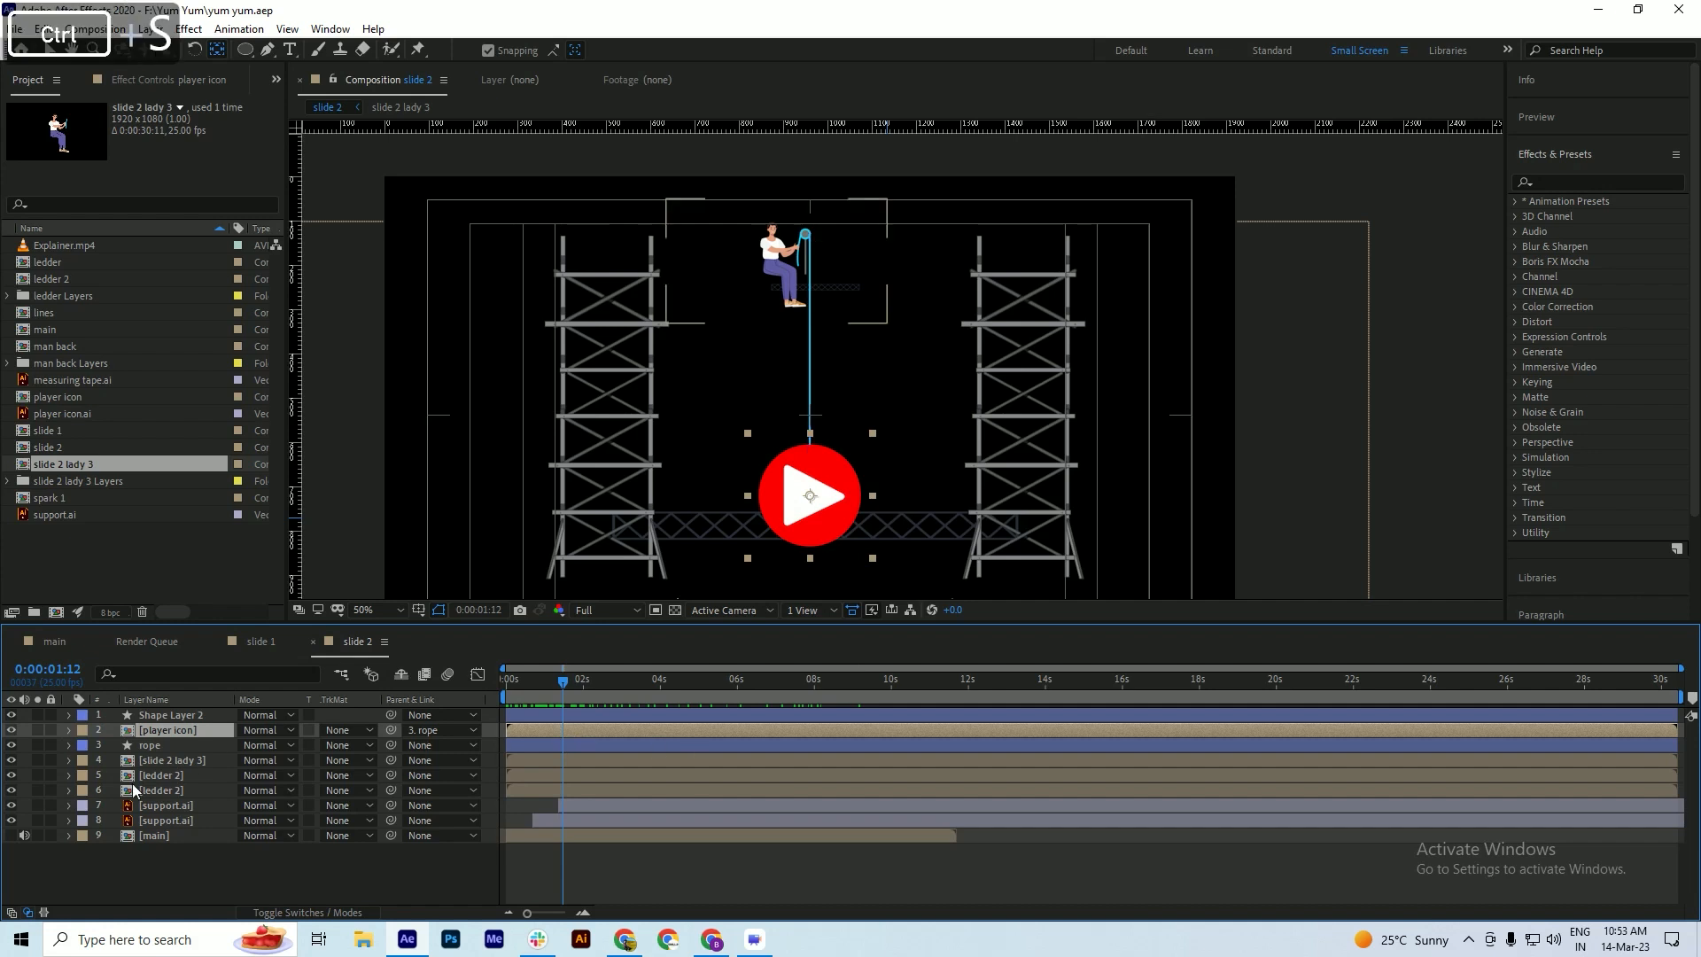
{"action": "left_click", "coordinate": [37, 835]}
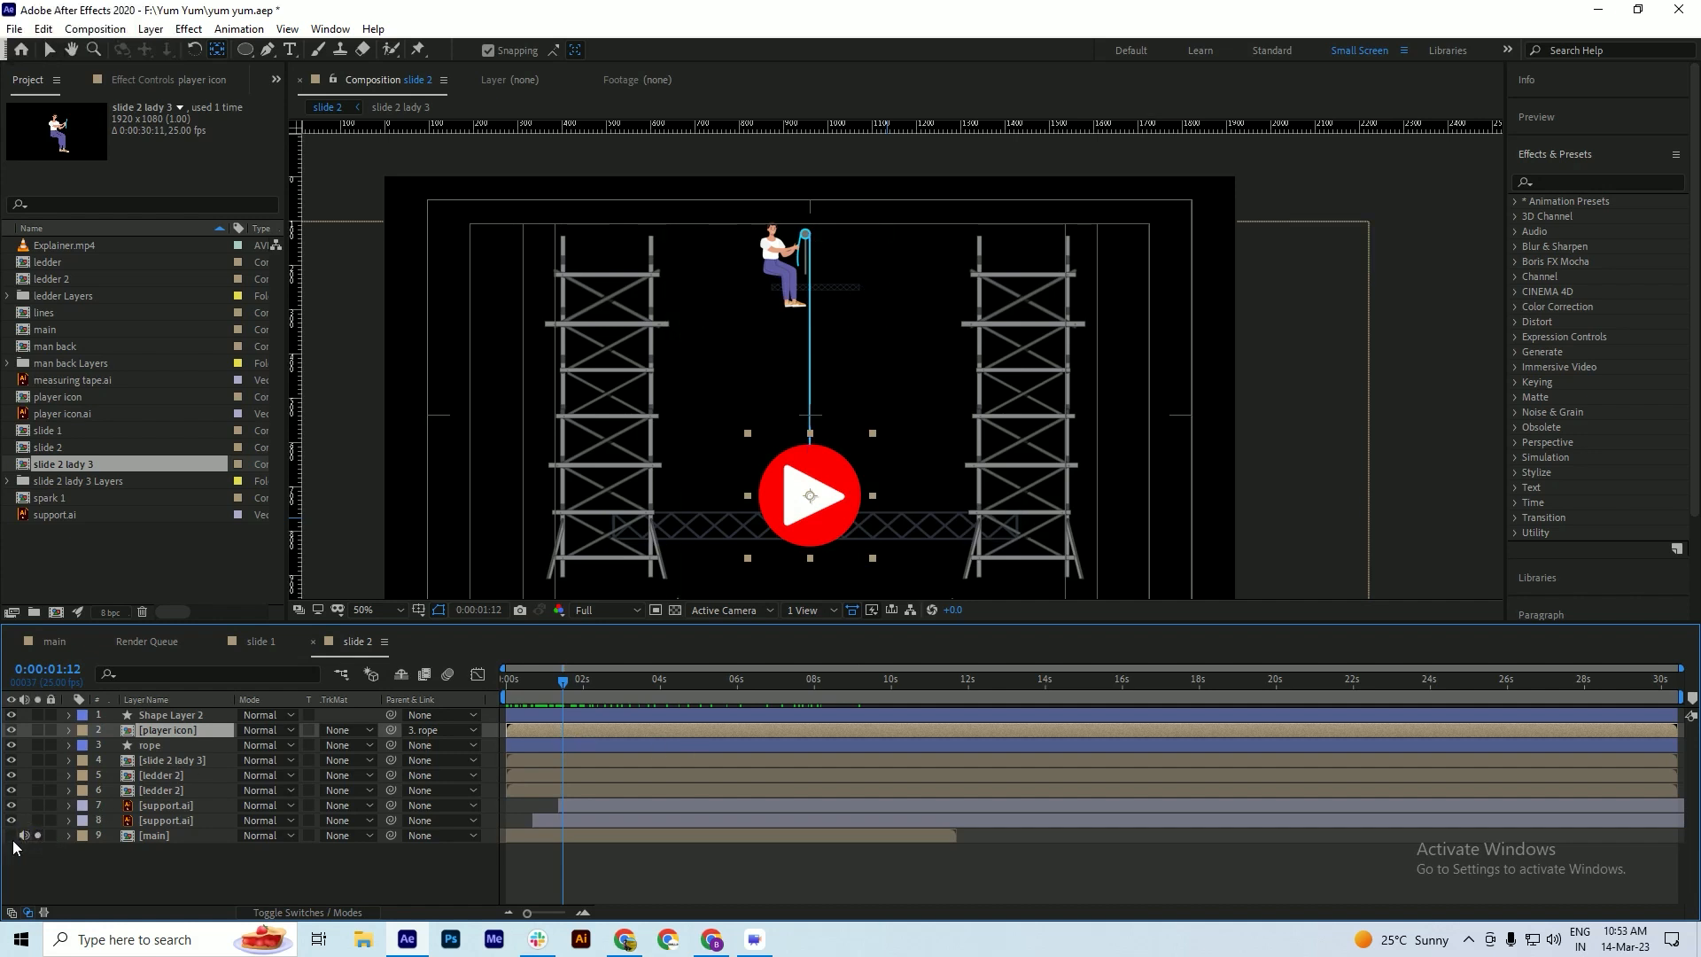
{"action": "left_click", "coordinate": [10, 835]}
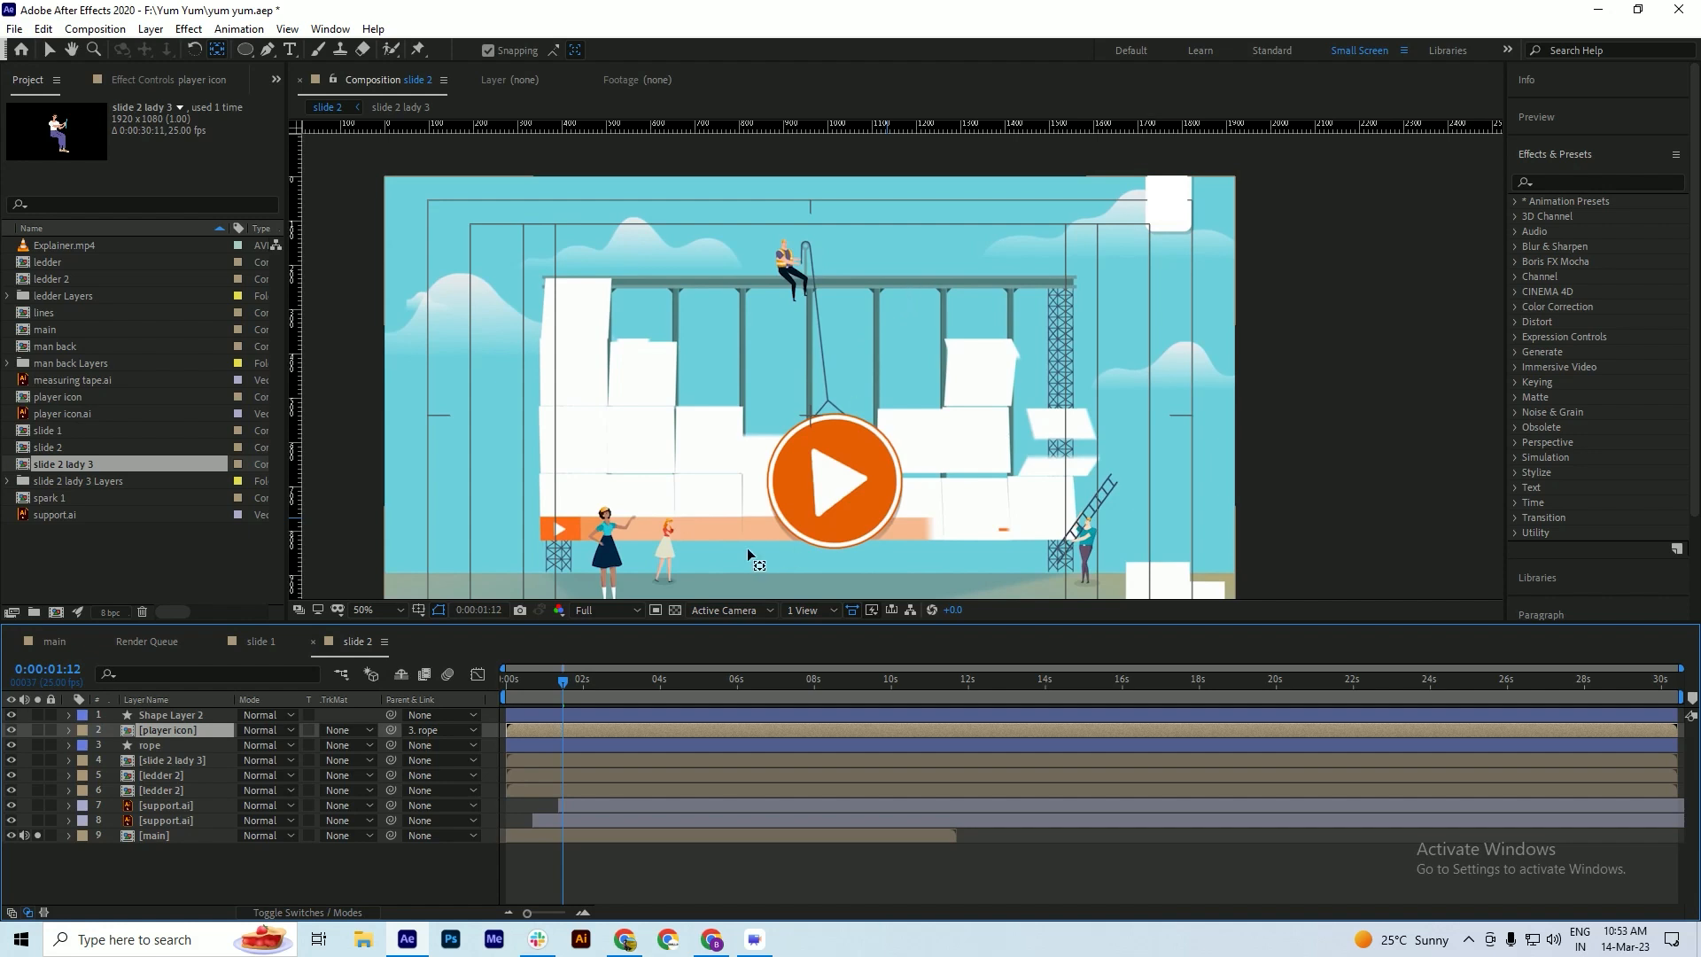
{"action": "key", "text": "space"}
{"action": "left_click_drag", "start_coordinate": [764, 506], "coordinate": [760, 471]}
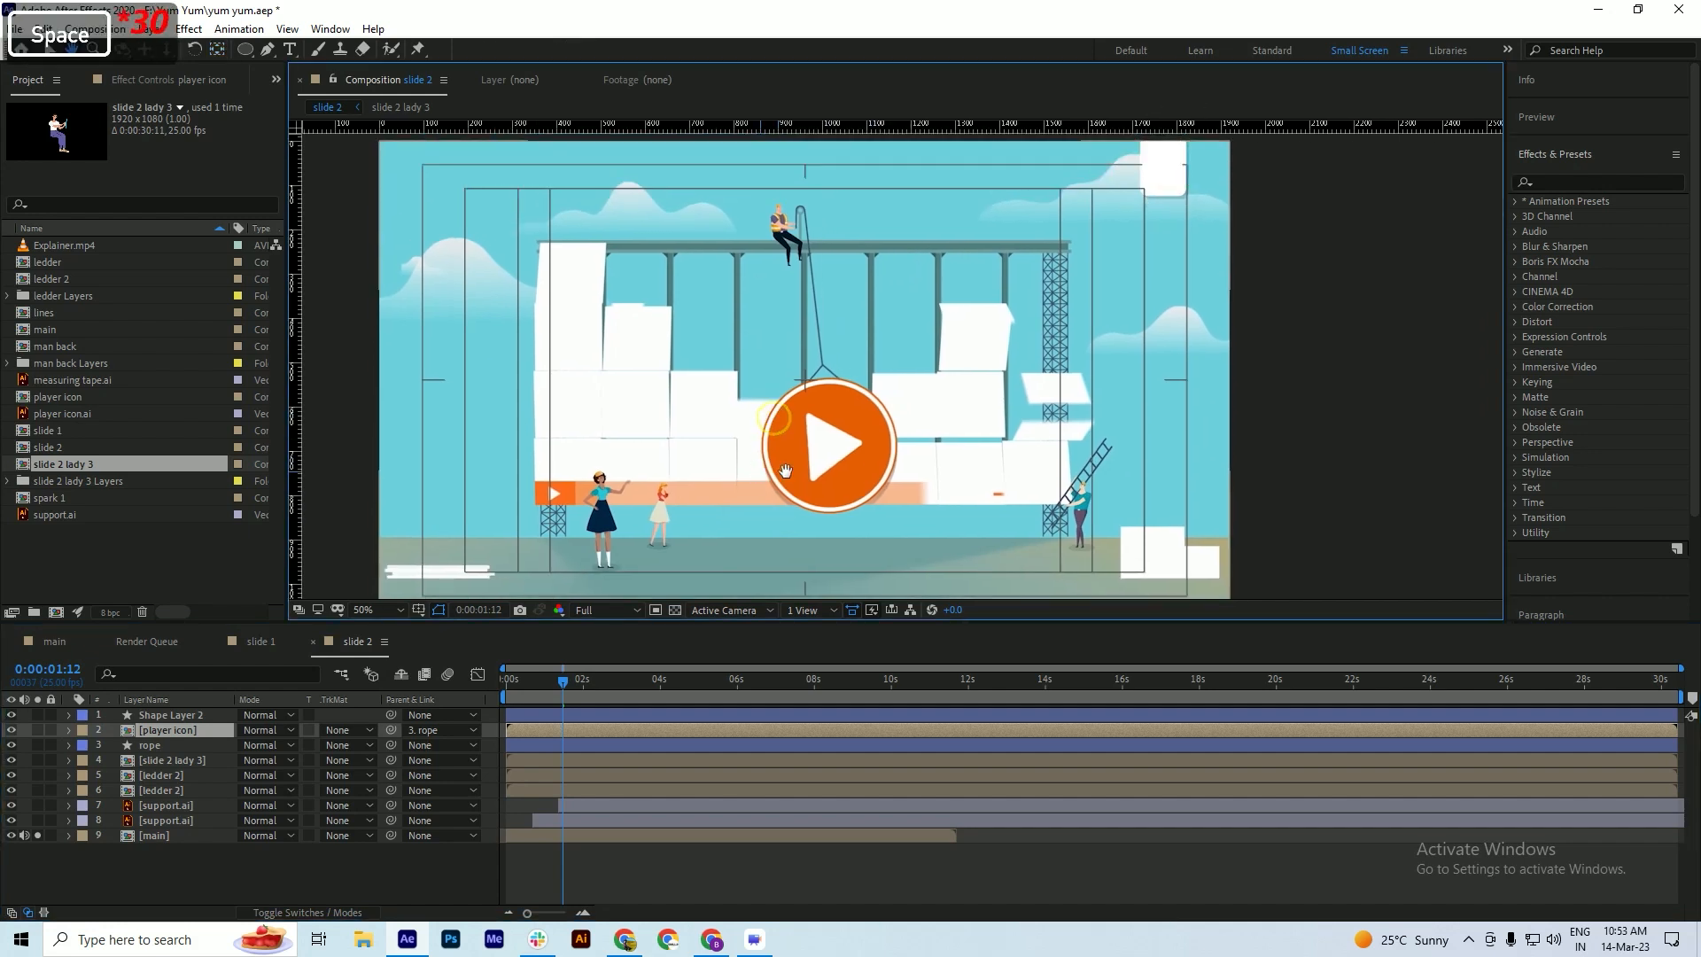
{"action": "left_click_drag", "start_coordinate": [1018, 499], "coordinate": [1012, 468]}
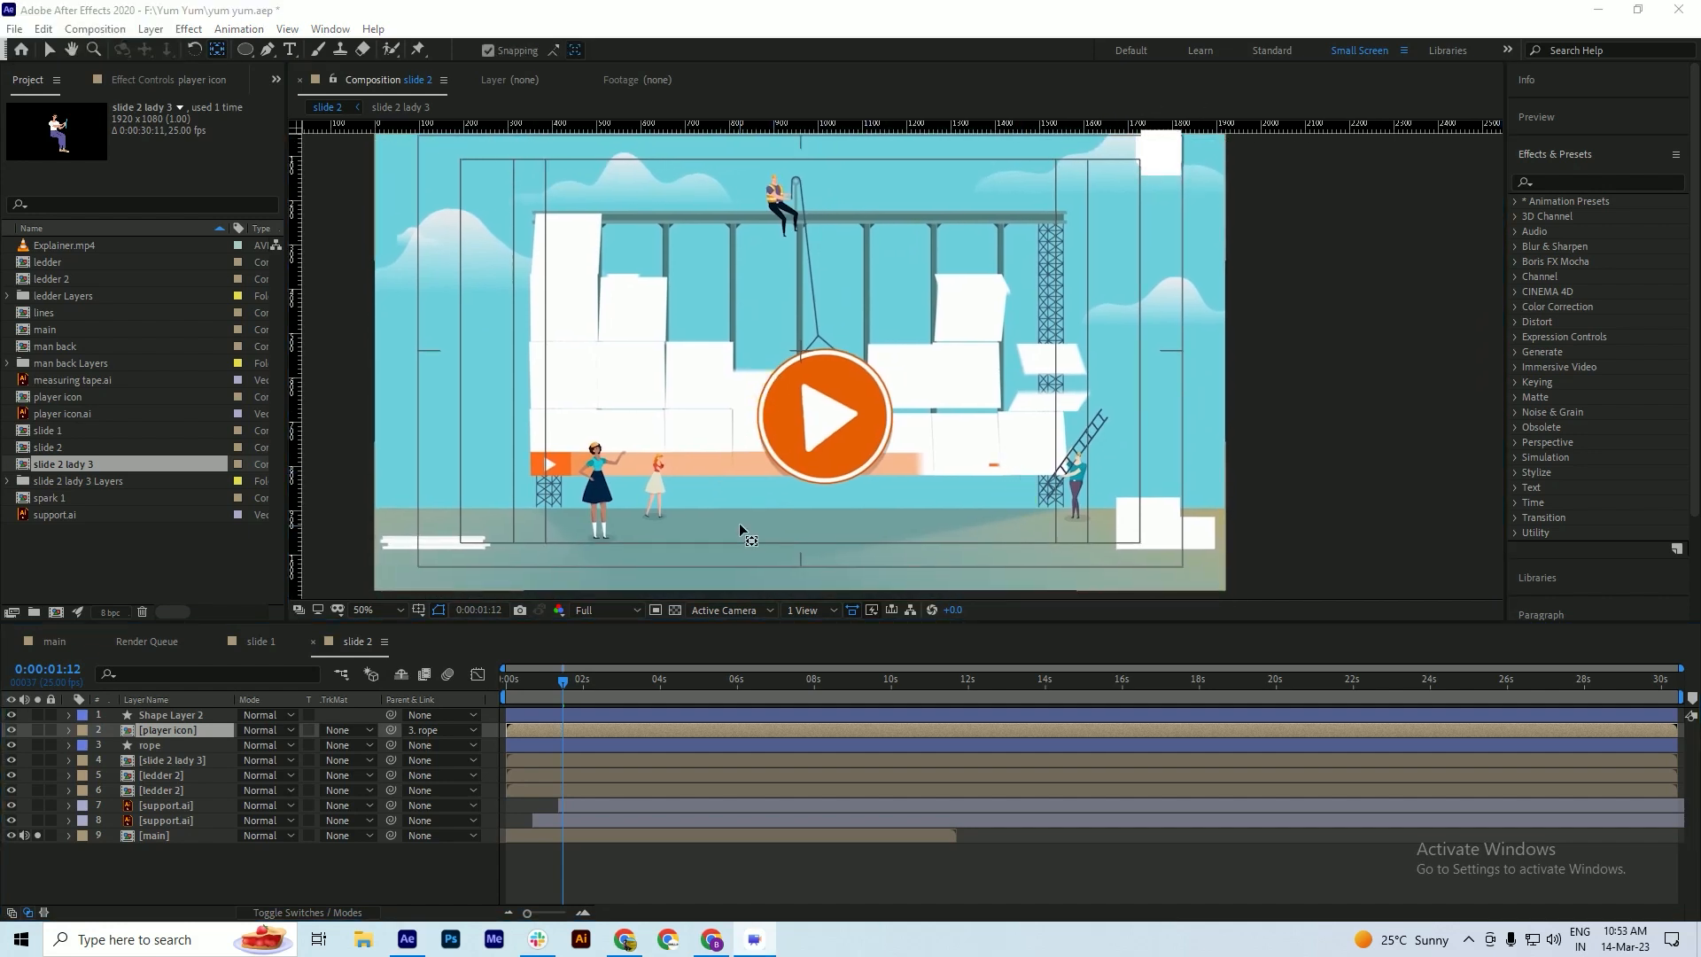
{"action": "key", "text": "ctrl+s"}
- Import the Illustrator file slide 2 lady 1 from the Yum Yum folder as Composition - Retain Layer Sizes
{"action": "left_click", "coordinate": [57, 535]}
{"action": "right_click", "coordinate": [57, 535]}
{"action": "mouse_move", "coordinate": [138, 623]}
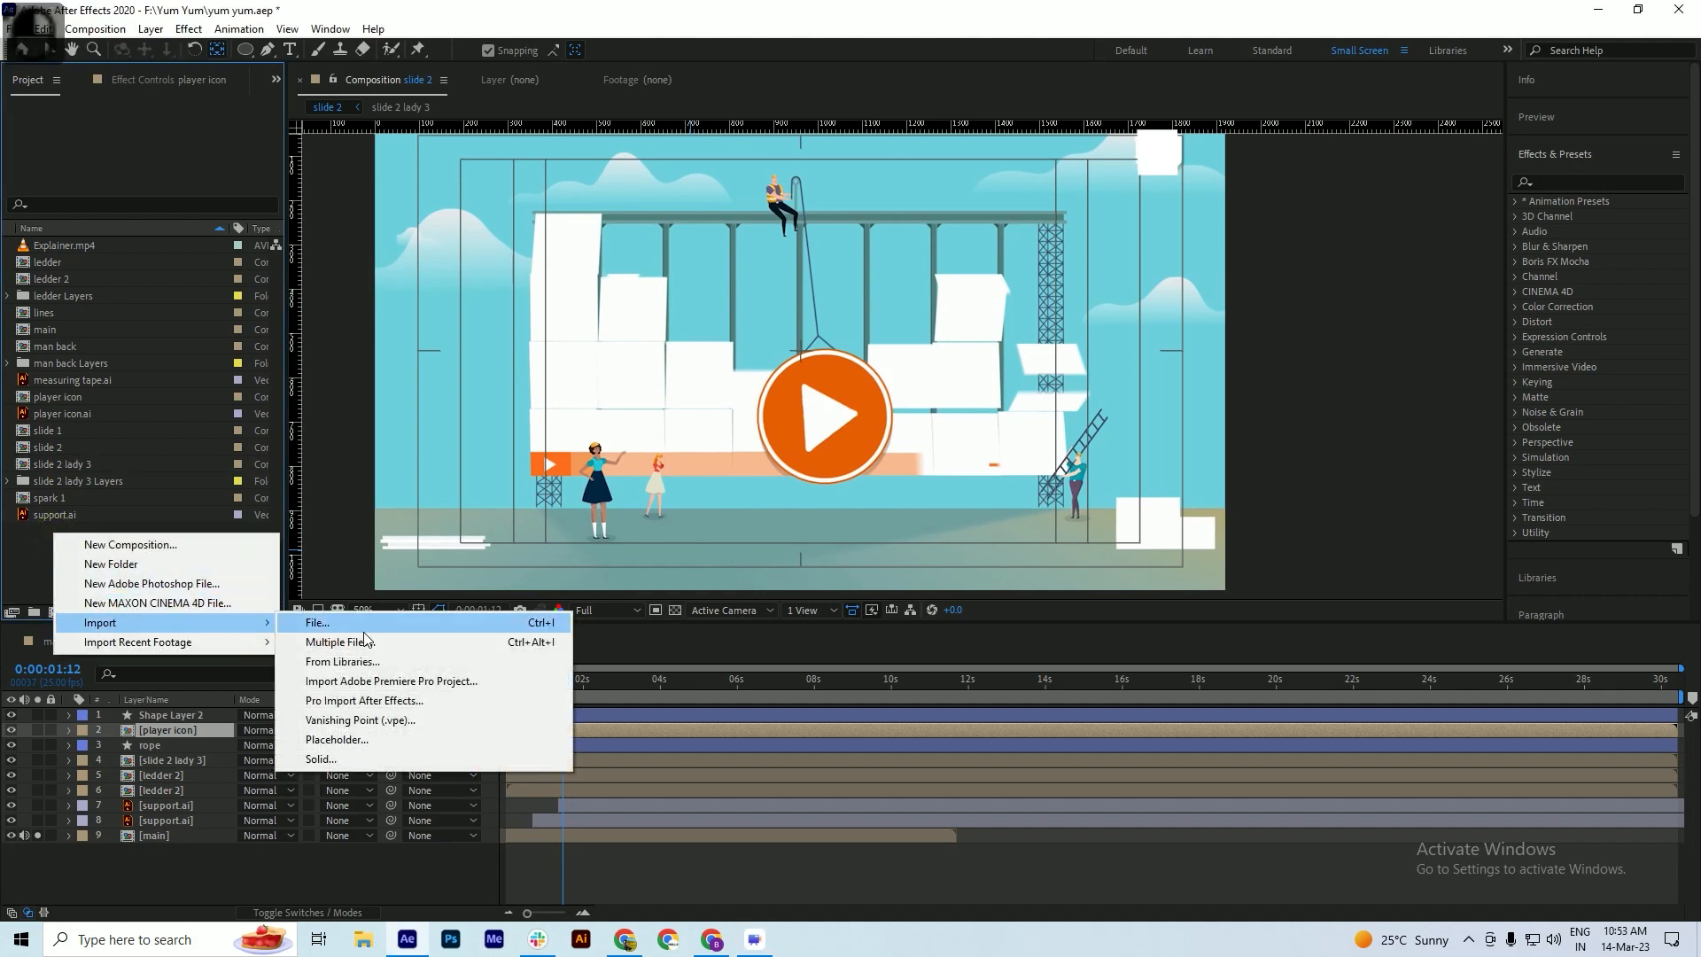
{"action": "left_click", "coordinate": [359, 622]}
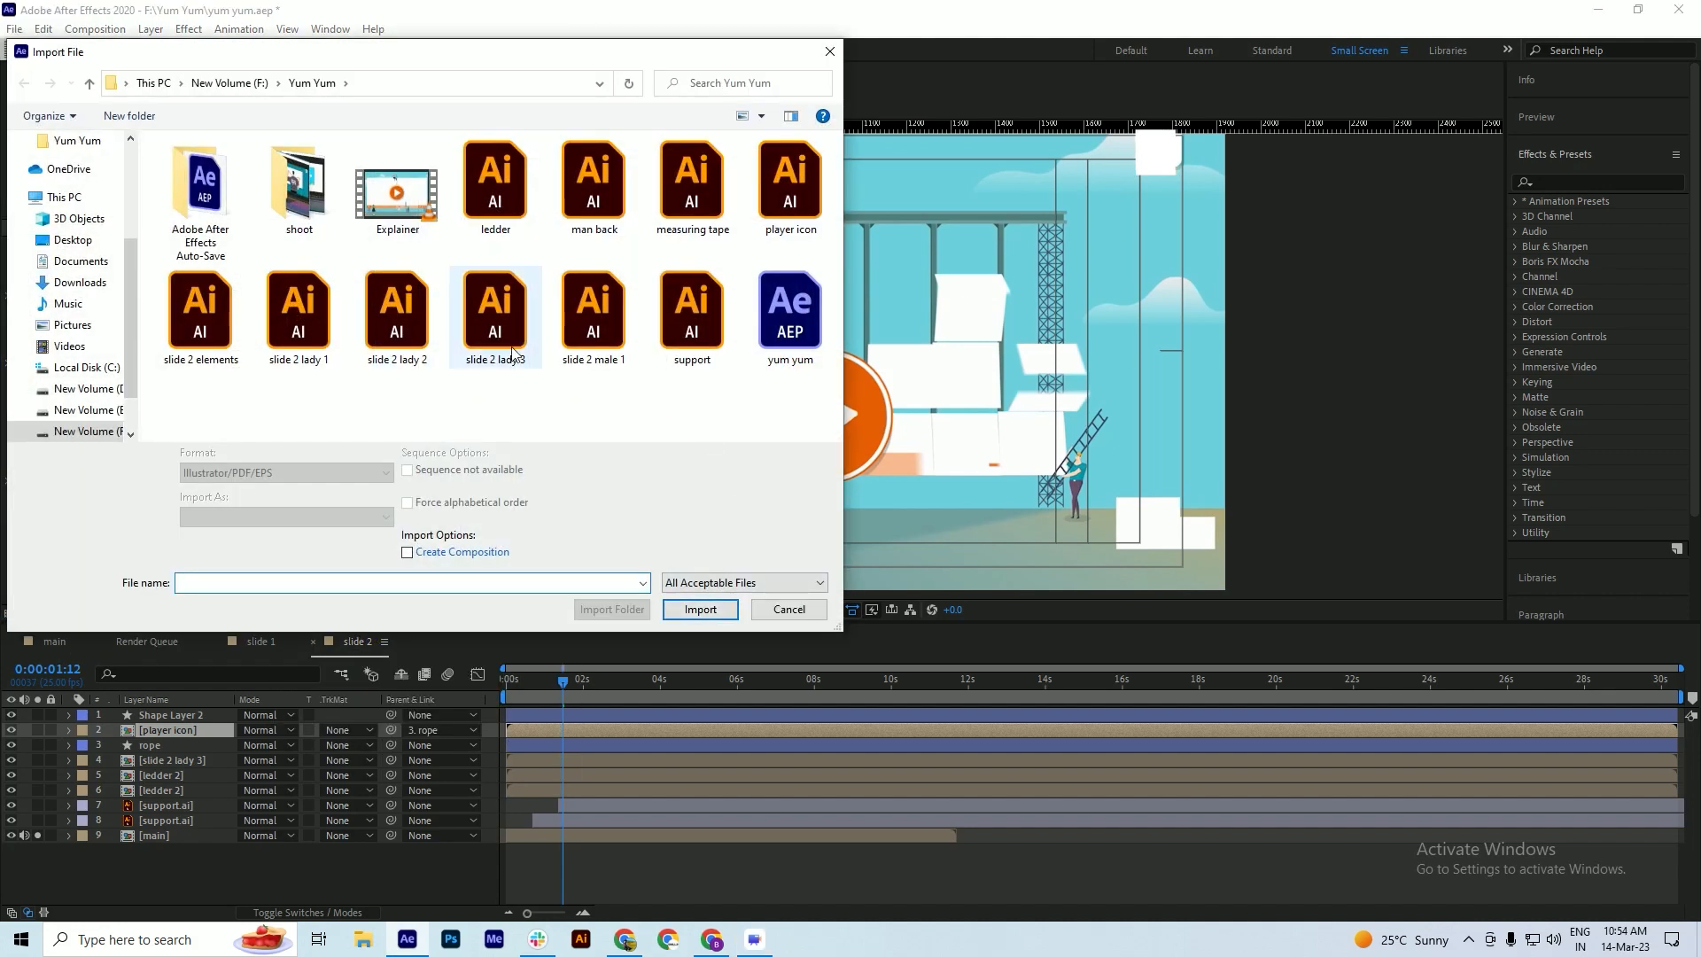
{"action": "left_click", "coordinate": [309, 336]}
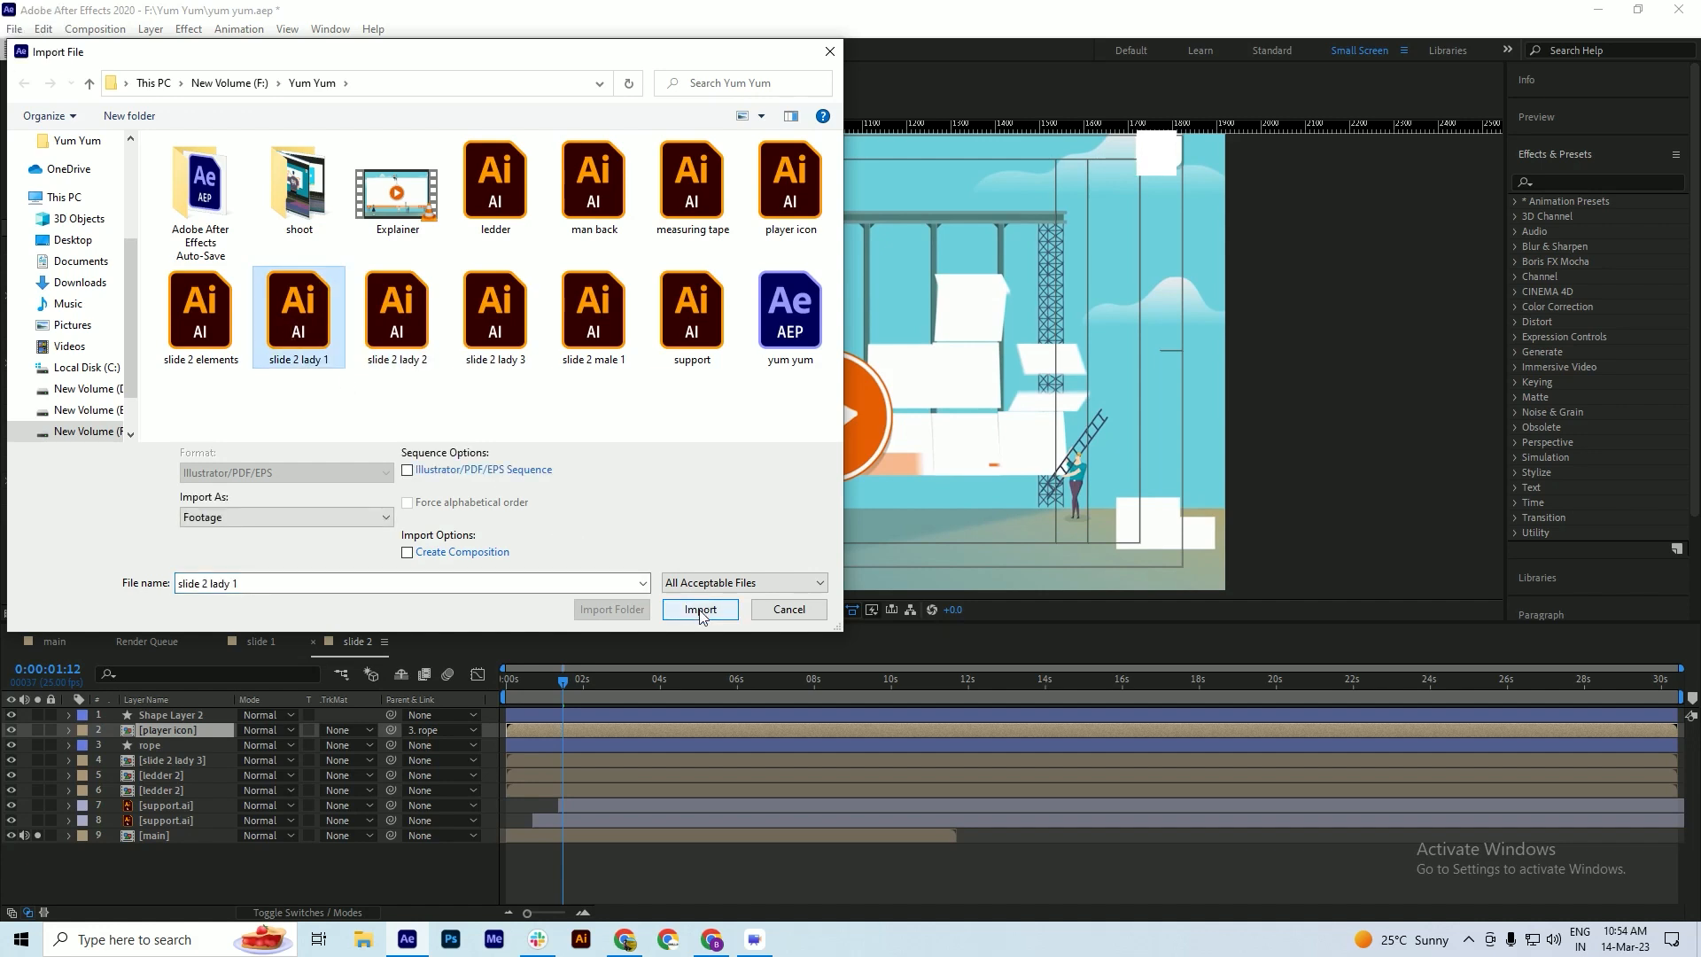
{"action": "left_click", "coordinate": [317, 518]}
{"action": "left_click", "coordinate": [280, 557]}
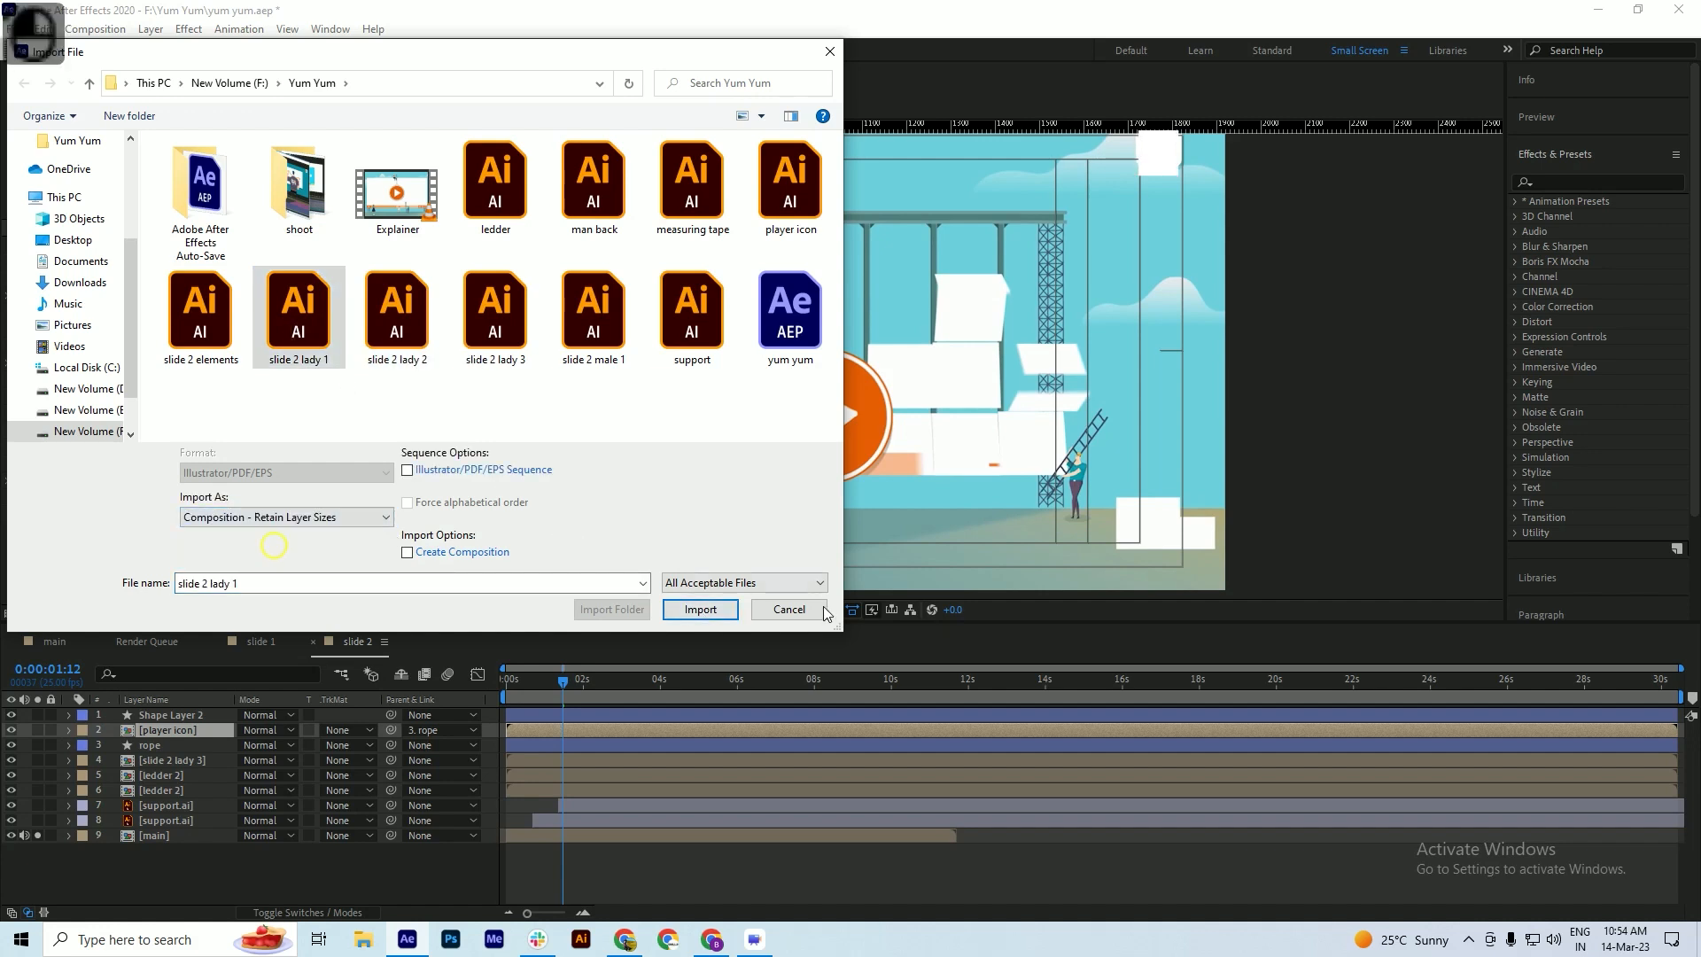
{"action": "left_click", "coordinate": [708, 615]}
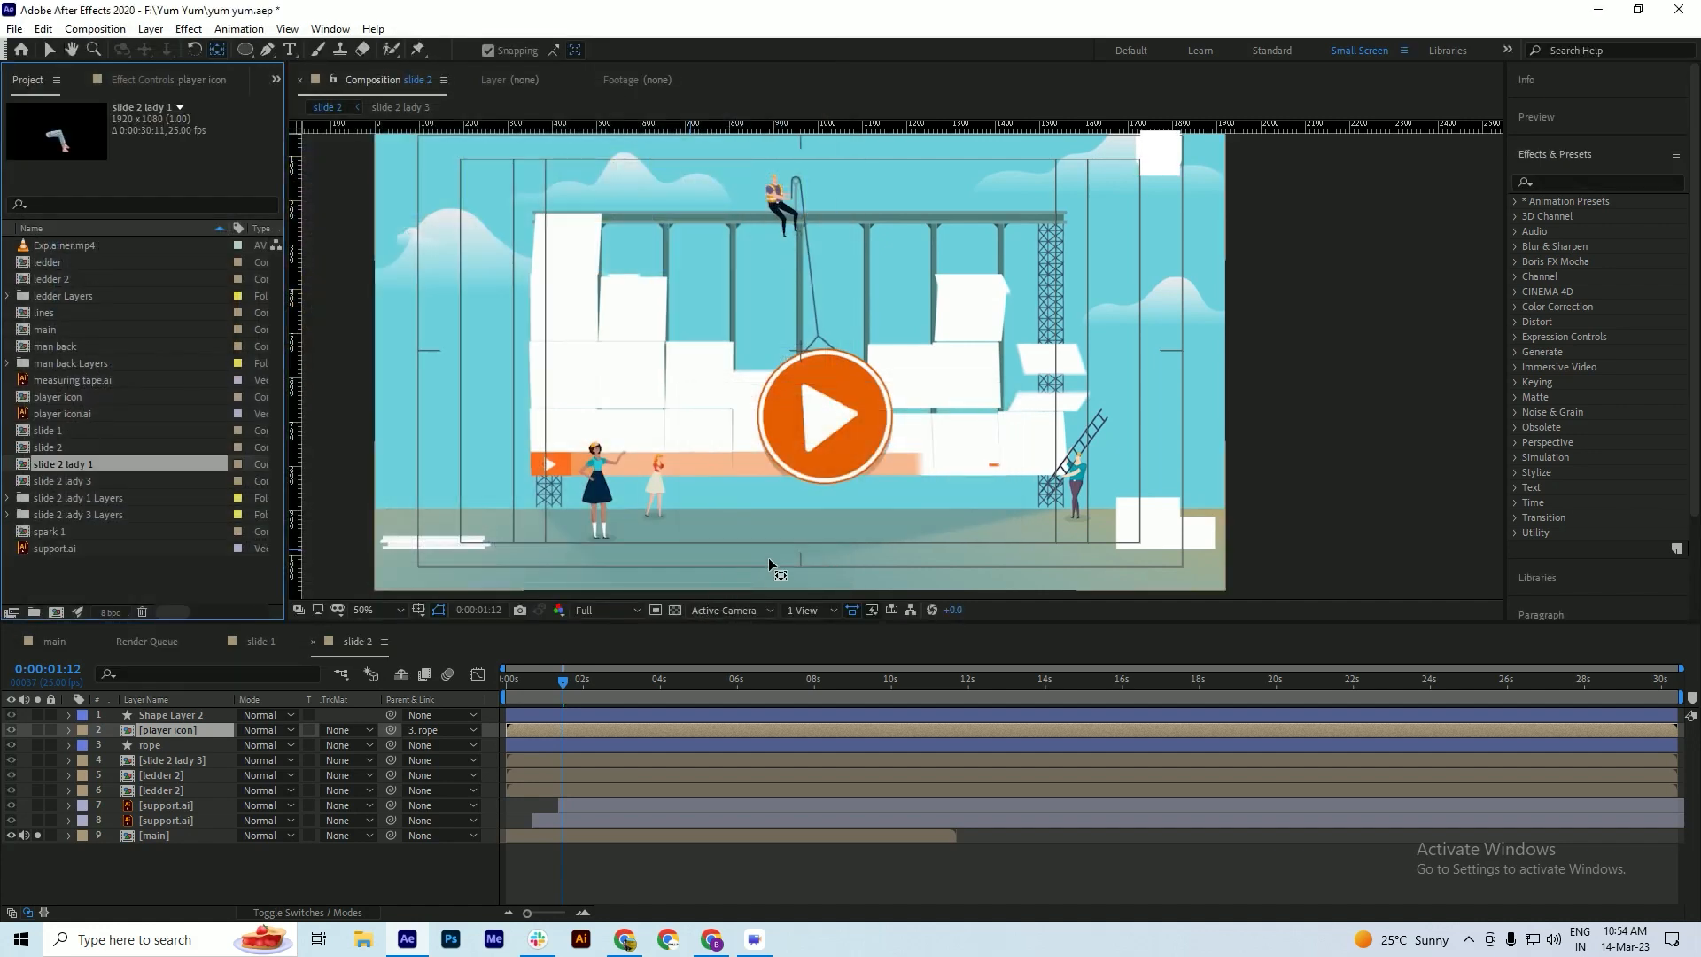
- Open the imported slide 2 lady 1 composition and save the project
{"action": "double_click", "coordinate": [85, 465]}
{"action": "left_click_drag", "start_coordinate": [11, 715], "coordinate": [12, 742]}
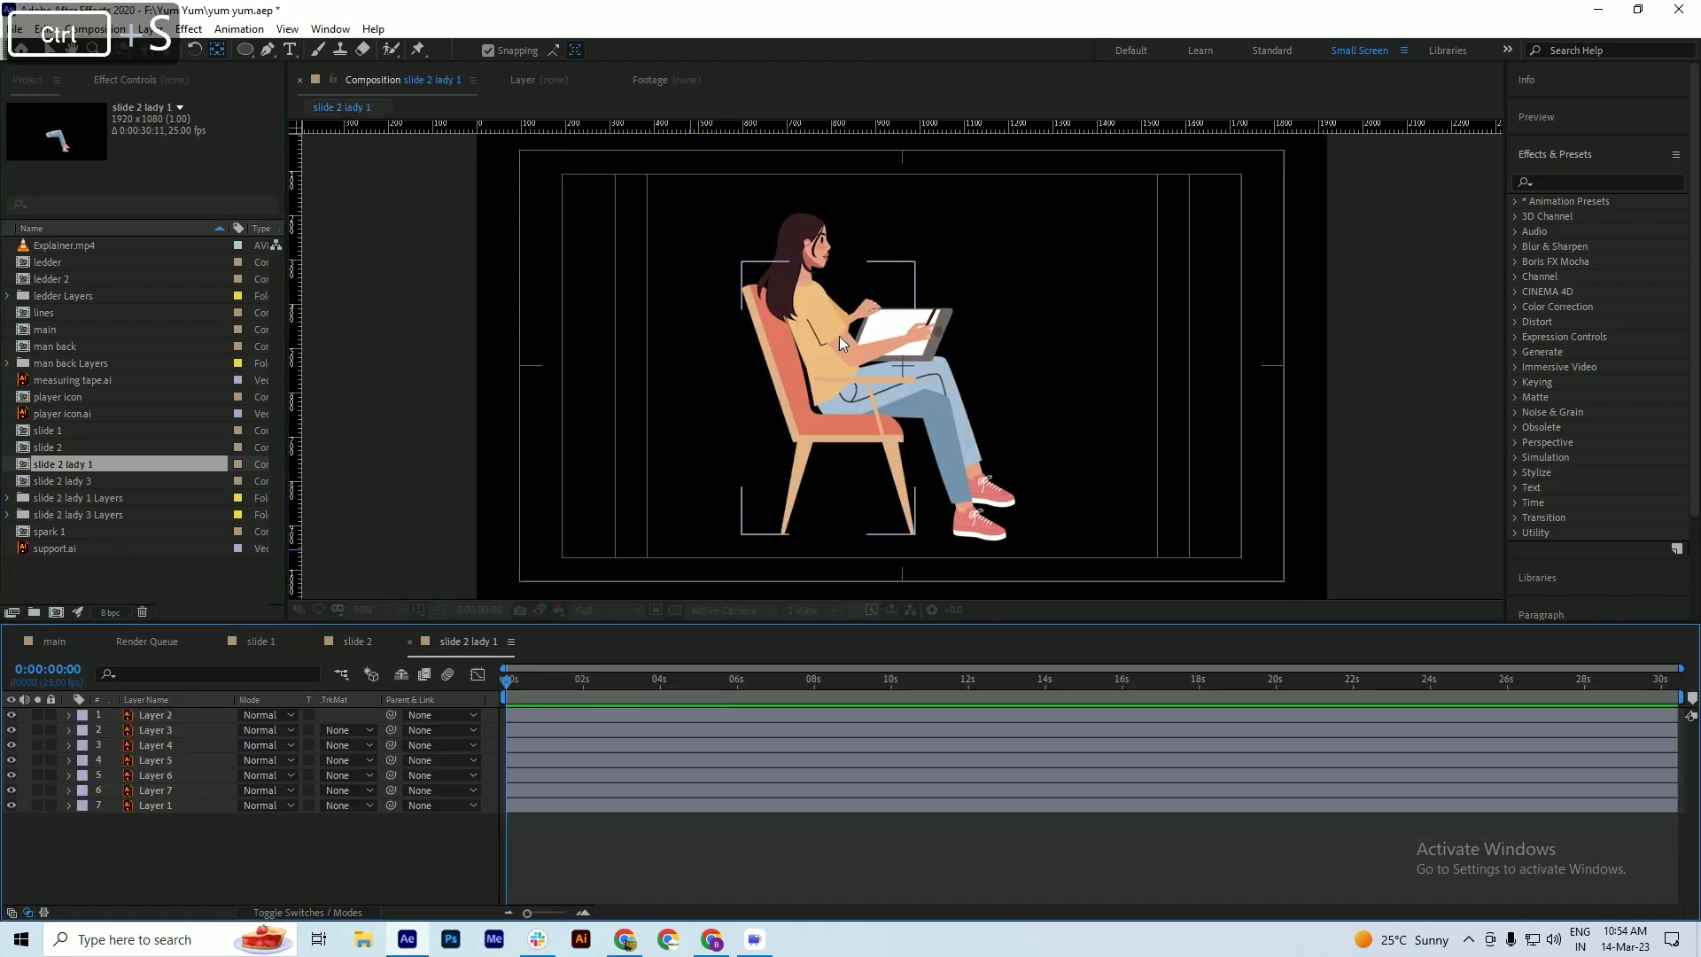
{"action": "scroll", "coordinate": [890, 274], "scroll_direction": "up", "scroll_amount": 2}
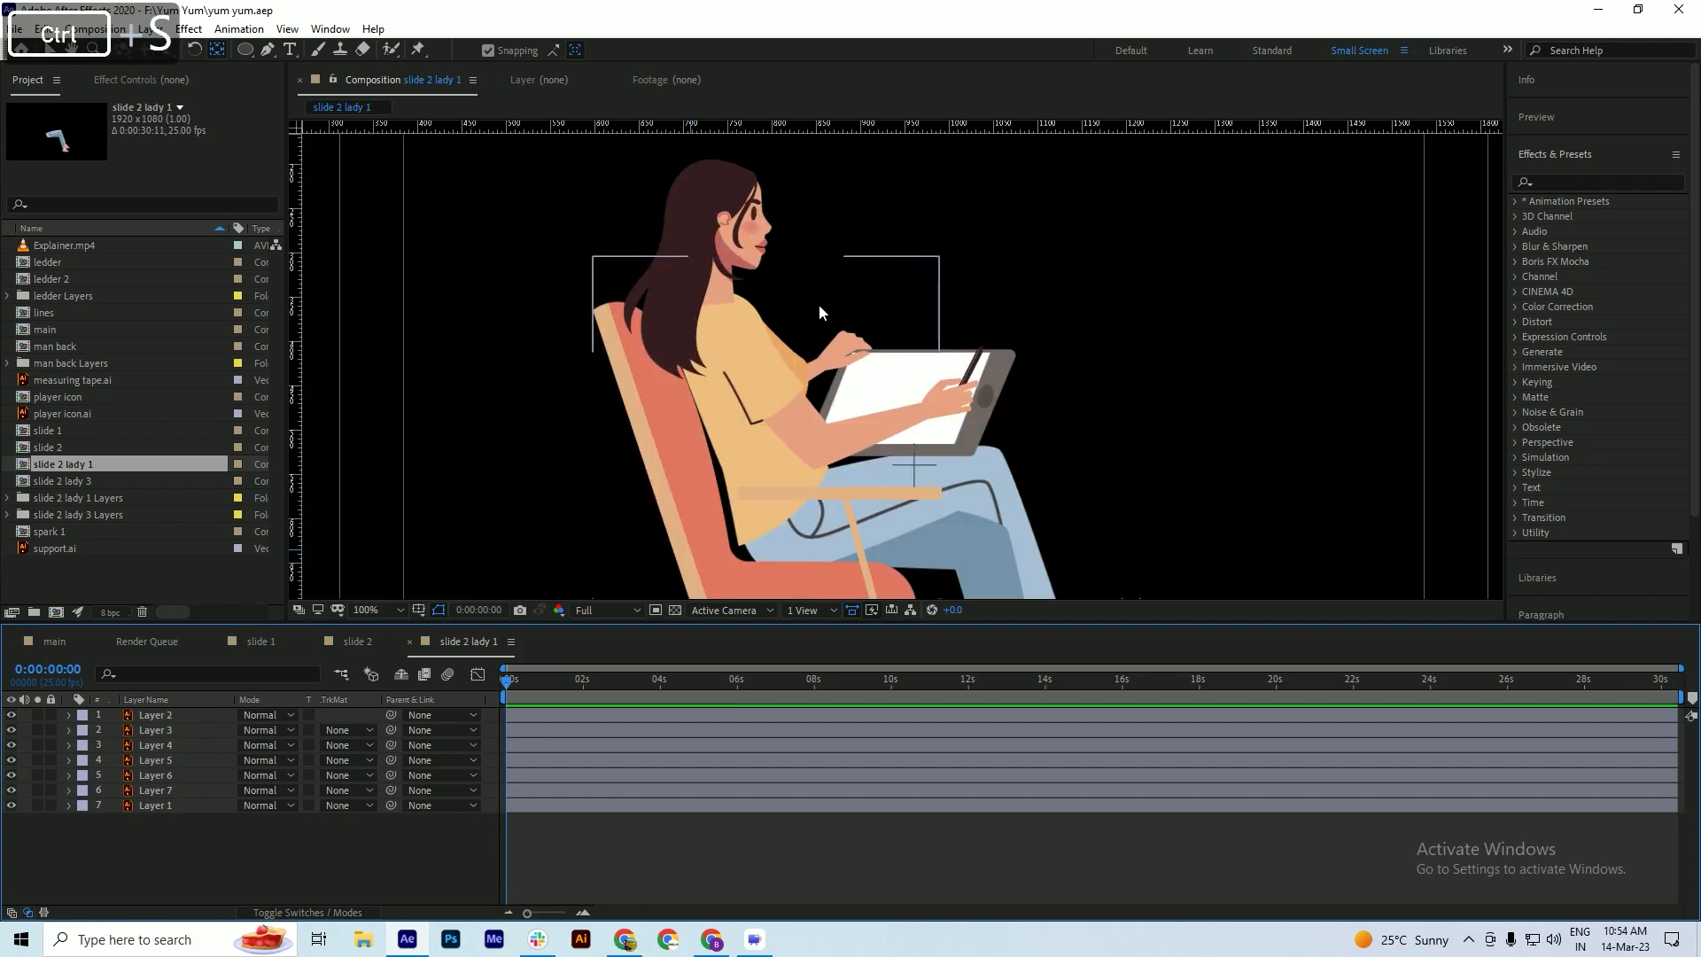
{"action": "left_click_drag", "start_coordinate": [845, 444], "coordinate": [814, 417]}
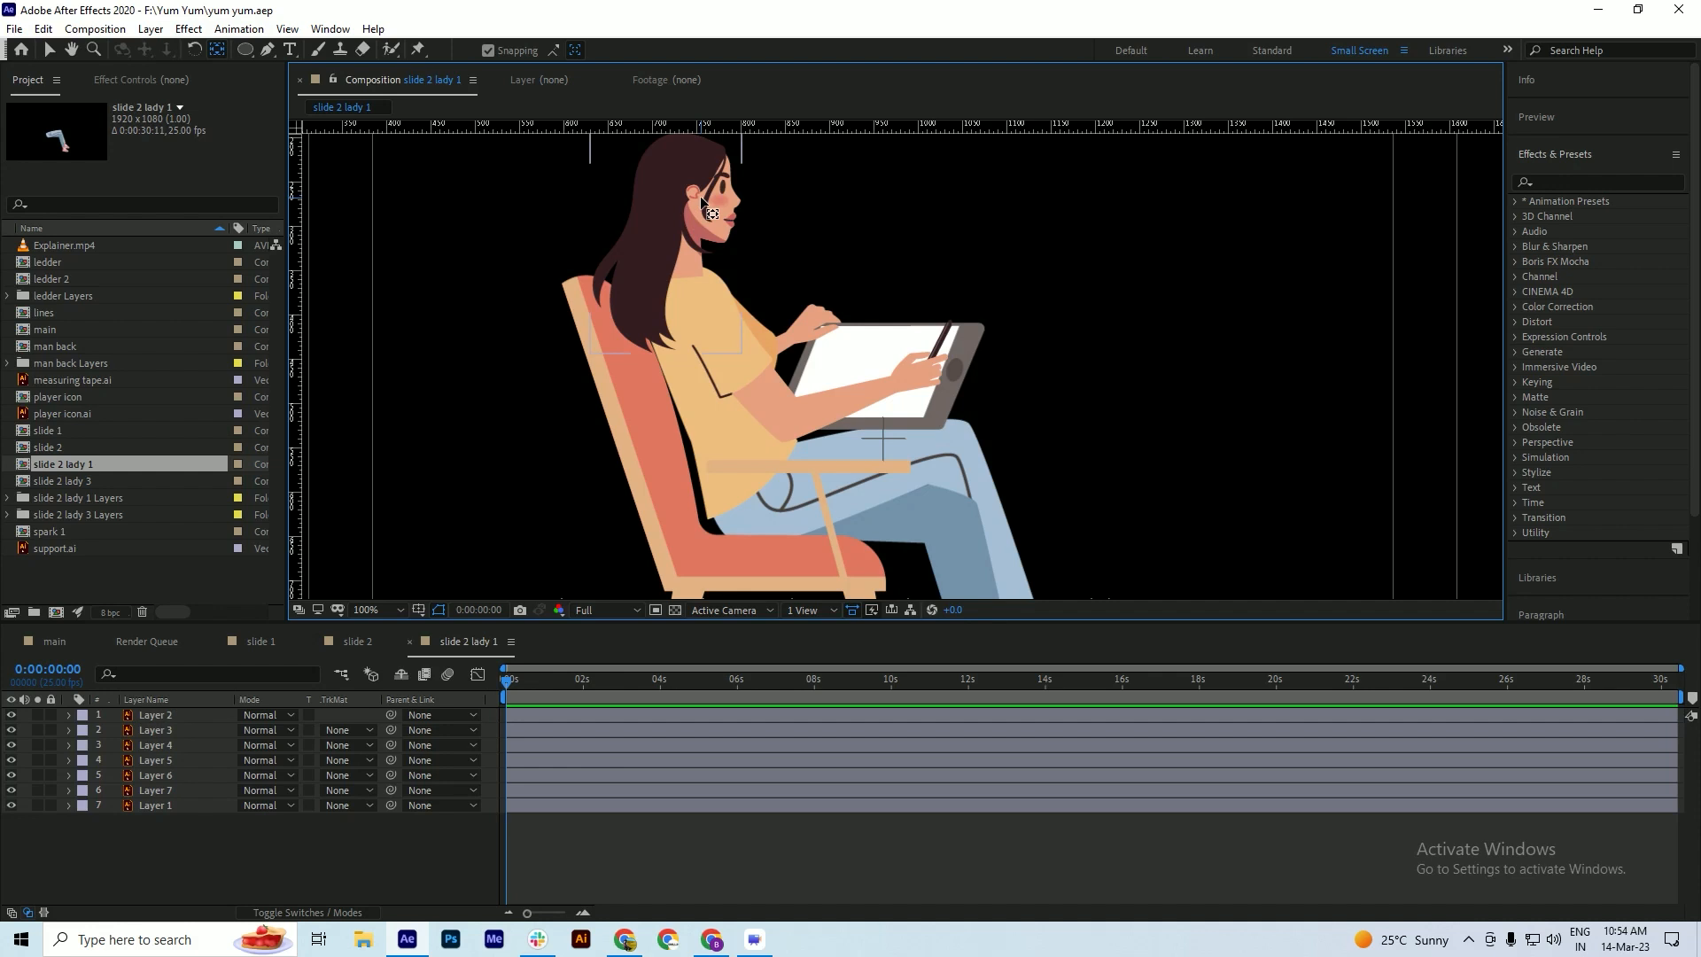
- Toggle the visibility of Layers 2 through 6 one at a time to identify which part of the seated woman each holds
{"action": "left_click", "coordinate": [157, 714]}
{"action": "left_click", "coordinate": [11, 715]}
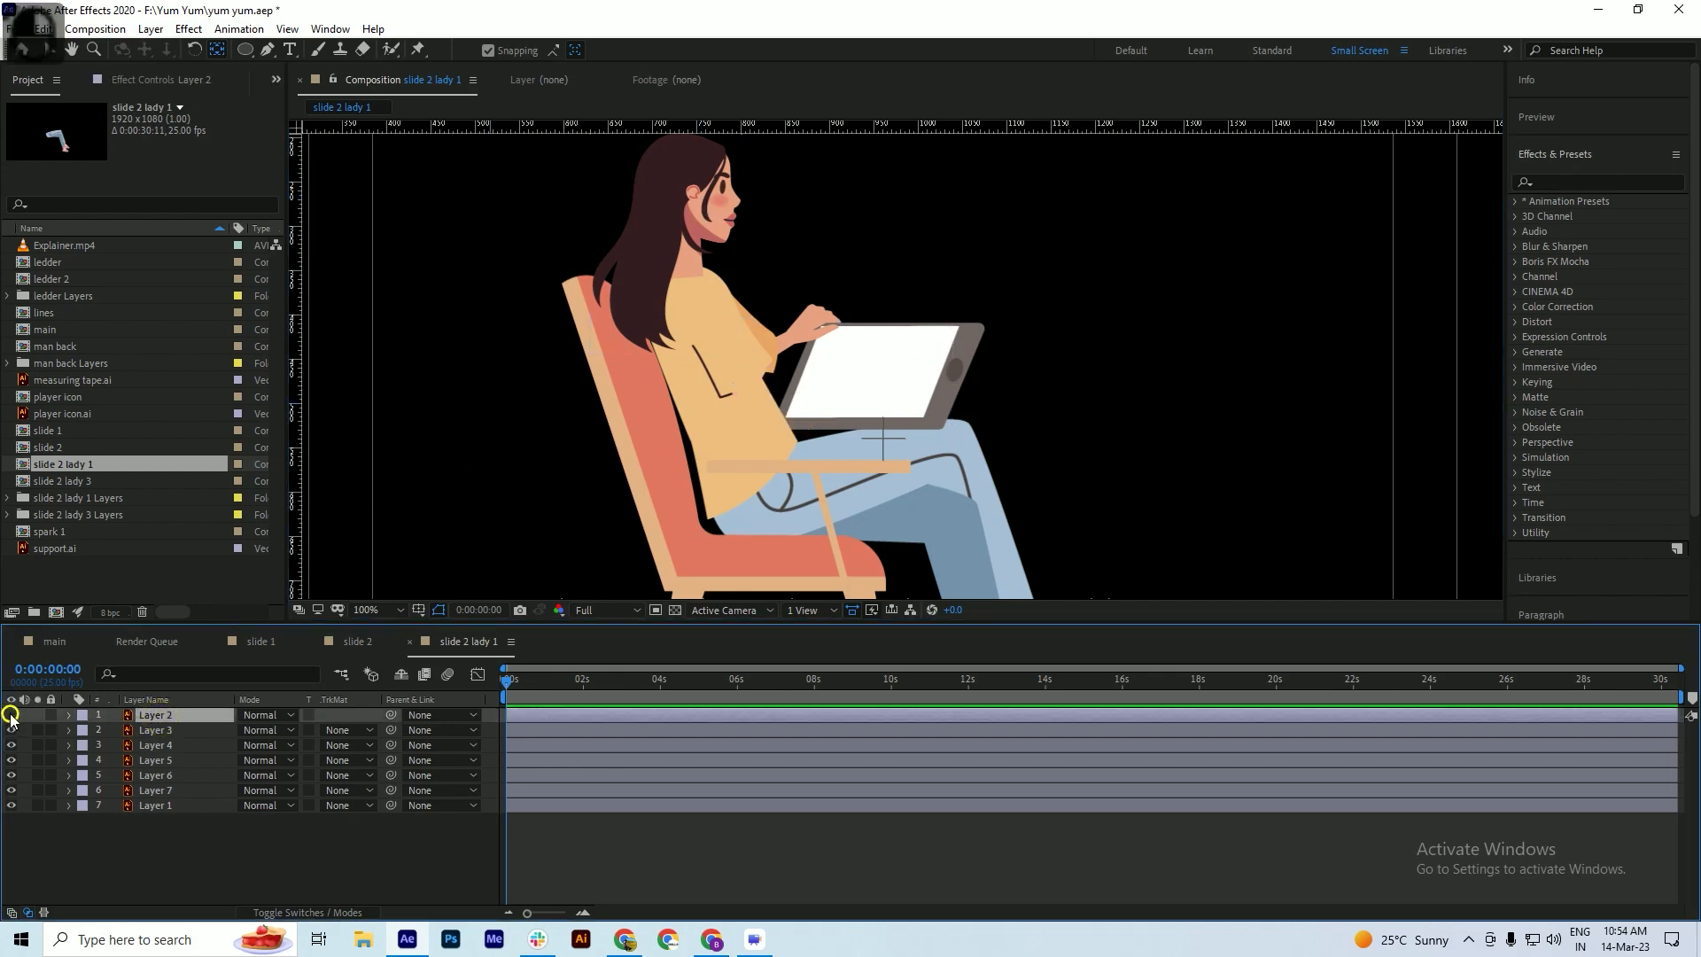
{"action": "left_click", "coordinate": [12, 715]}
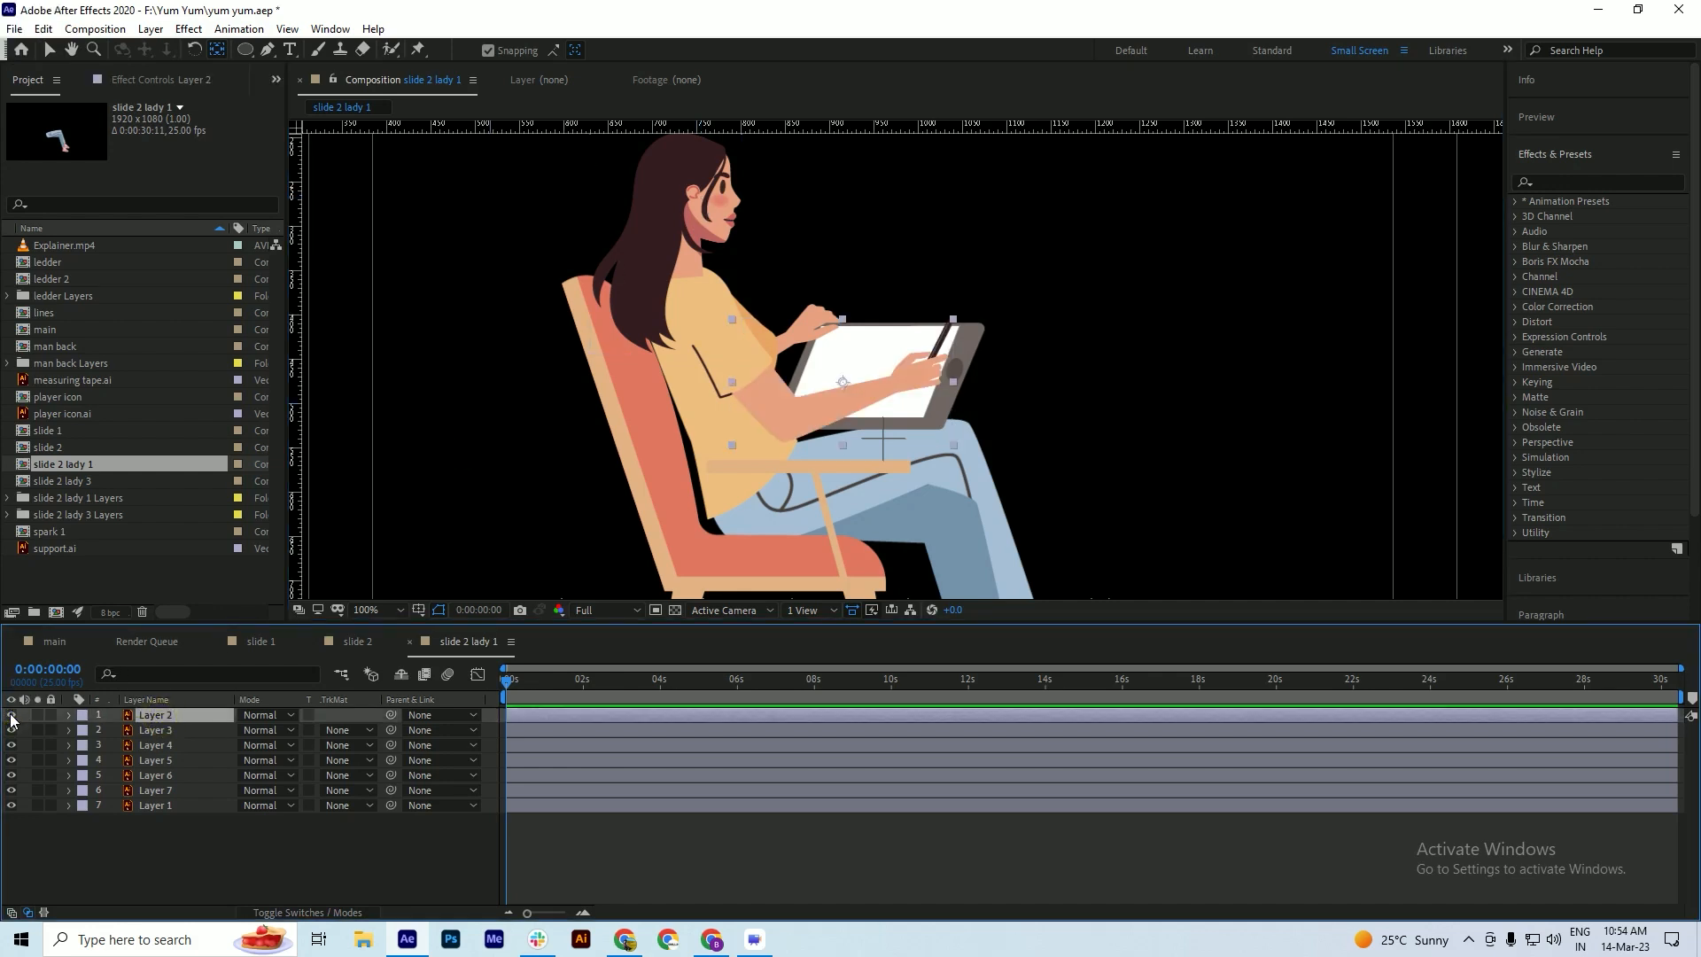
{"action": "left_click", "coordinate": [12, 730]}
{"action": "left_click", "coordinate": [12, 730]}
{"action": "left_click", "coordinate": [12, 746]}
{"action": "left_click", "coordinate": [12, 746]}
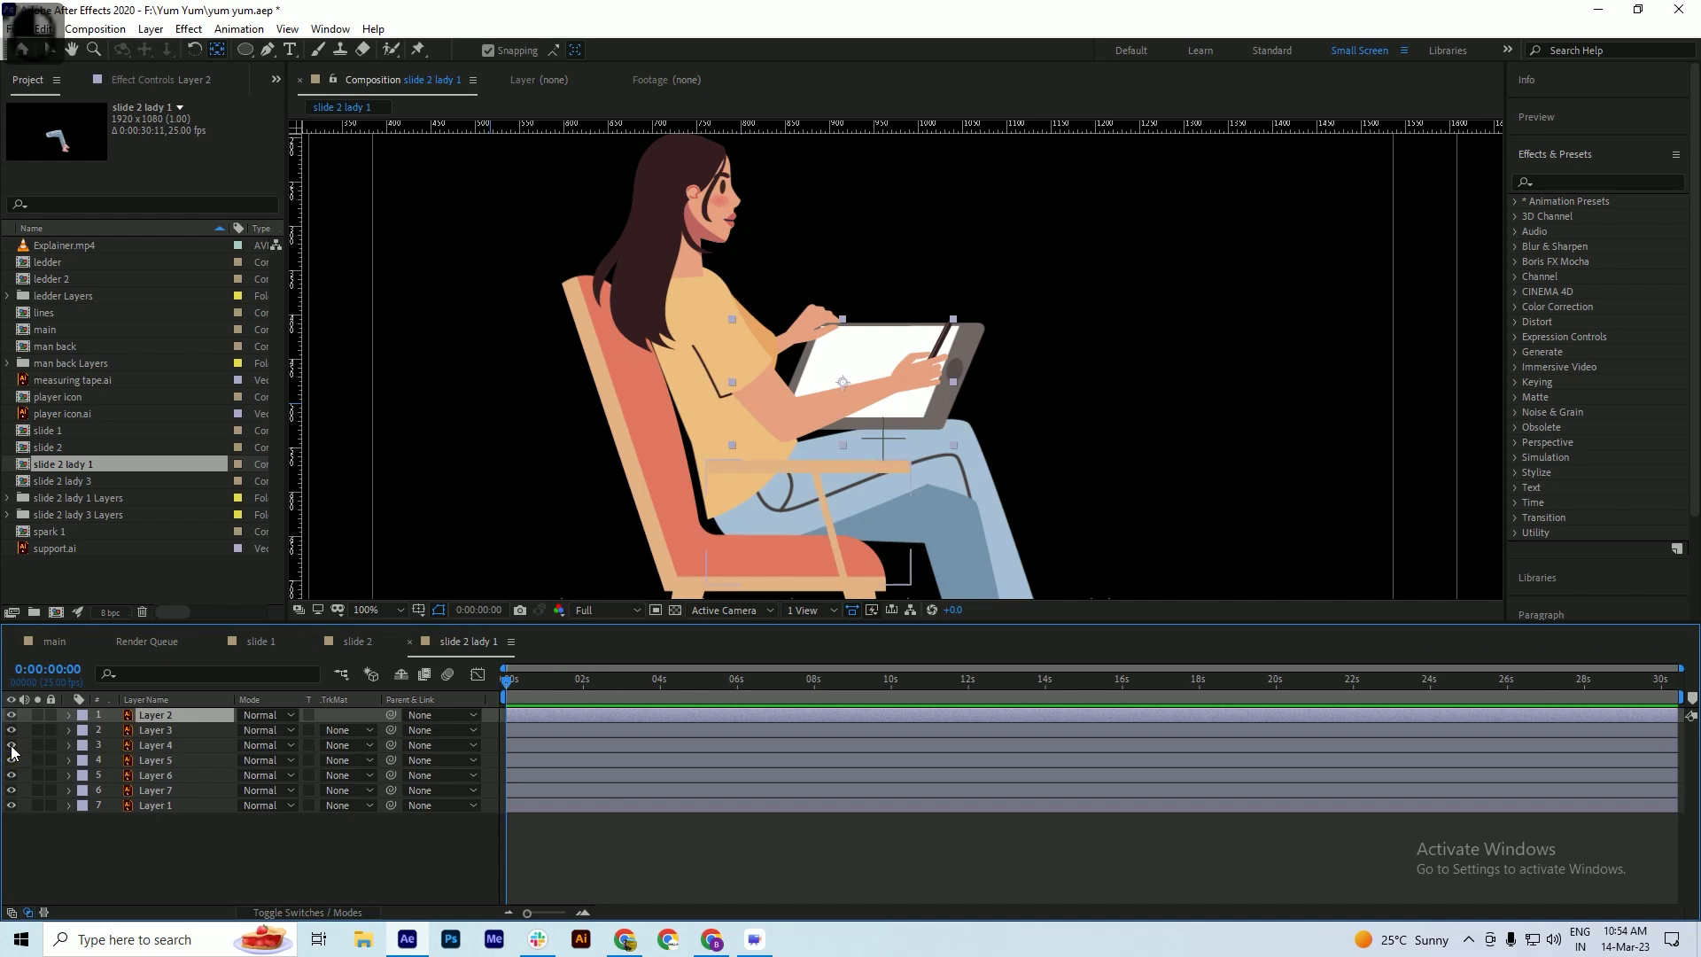
{"action": "left_click", "coordinate": [12, 760]}
{"action": "left_click", "coordinate": [11, 760]}
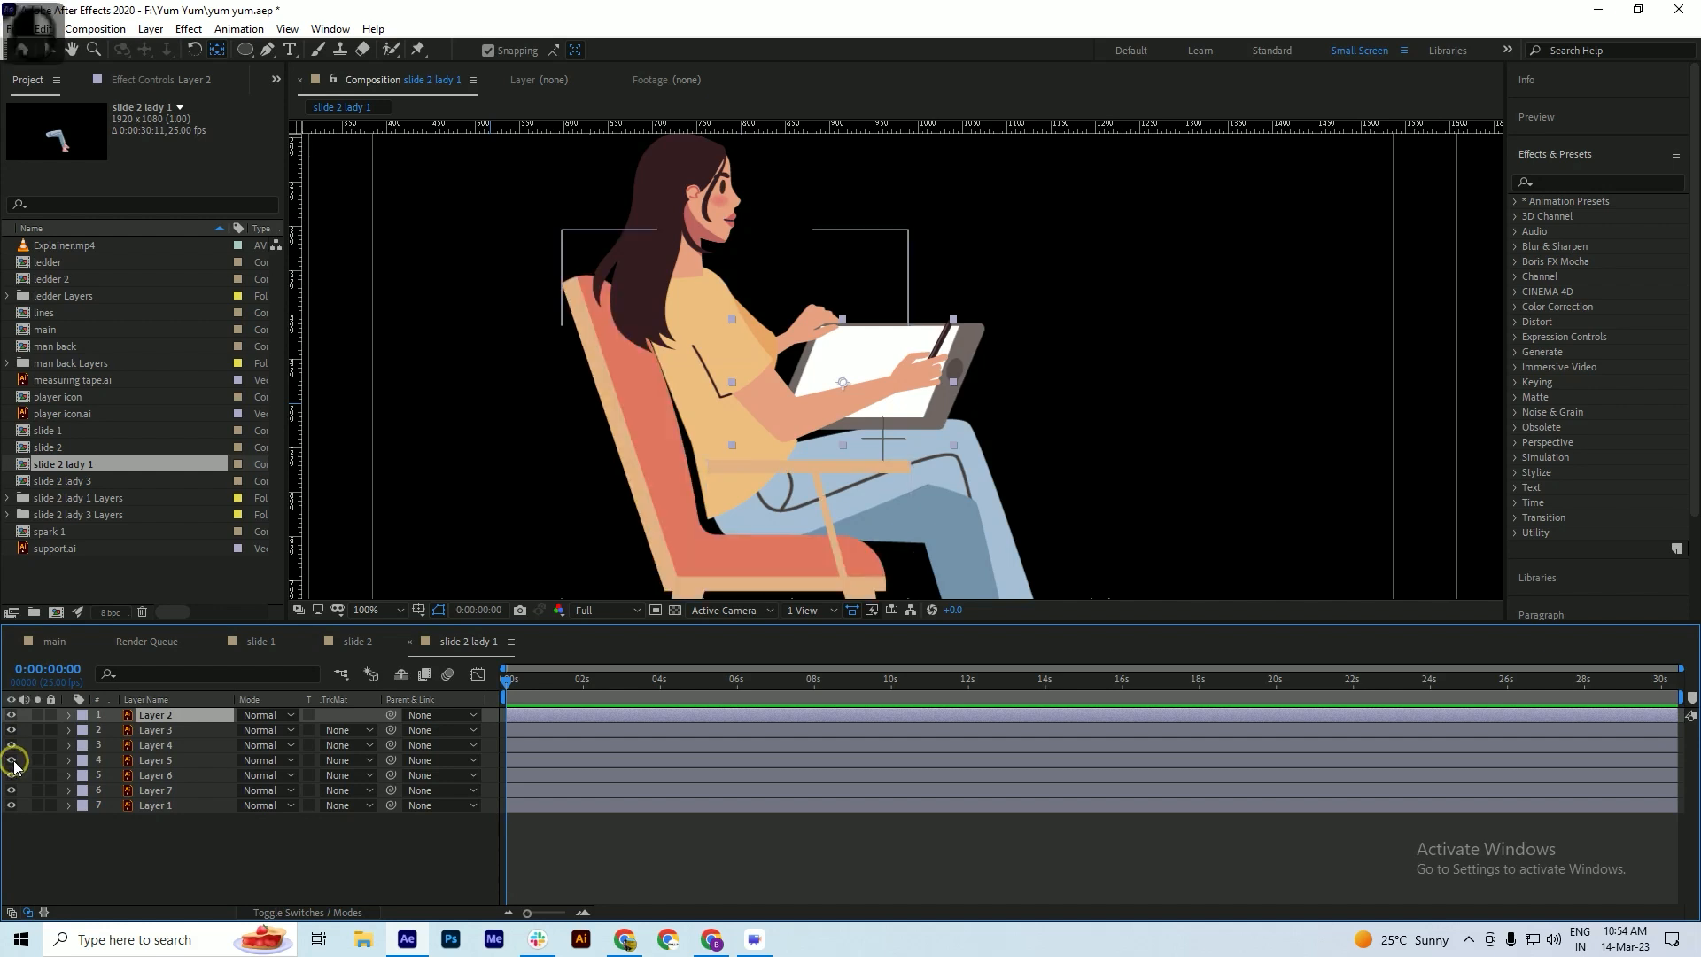
{"action": "left_click", "coordinate": [11, 775]}
{"action": "left_click", "coordinate": [12, 775]}
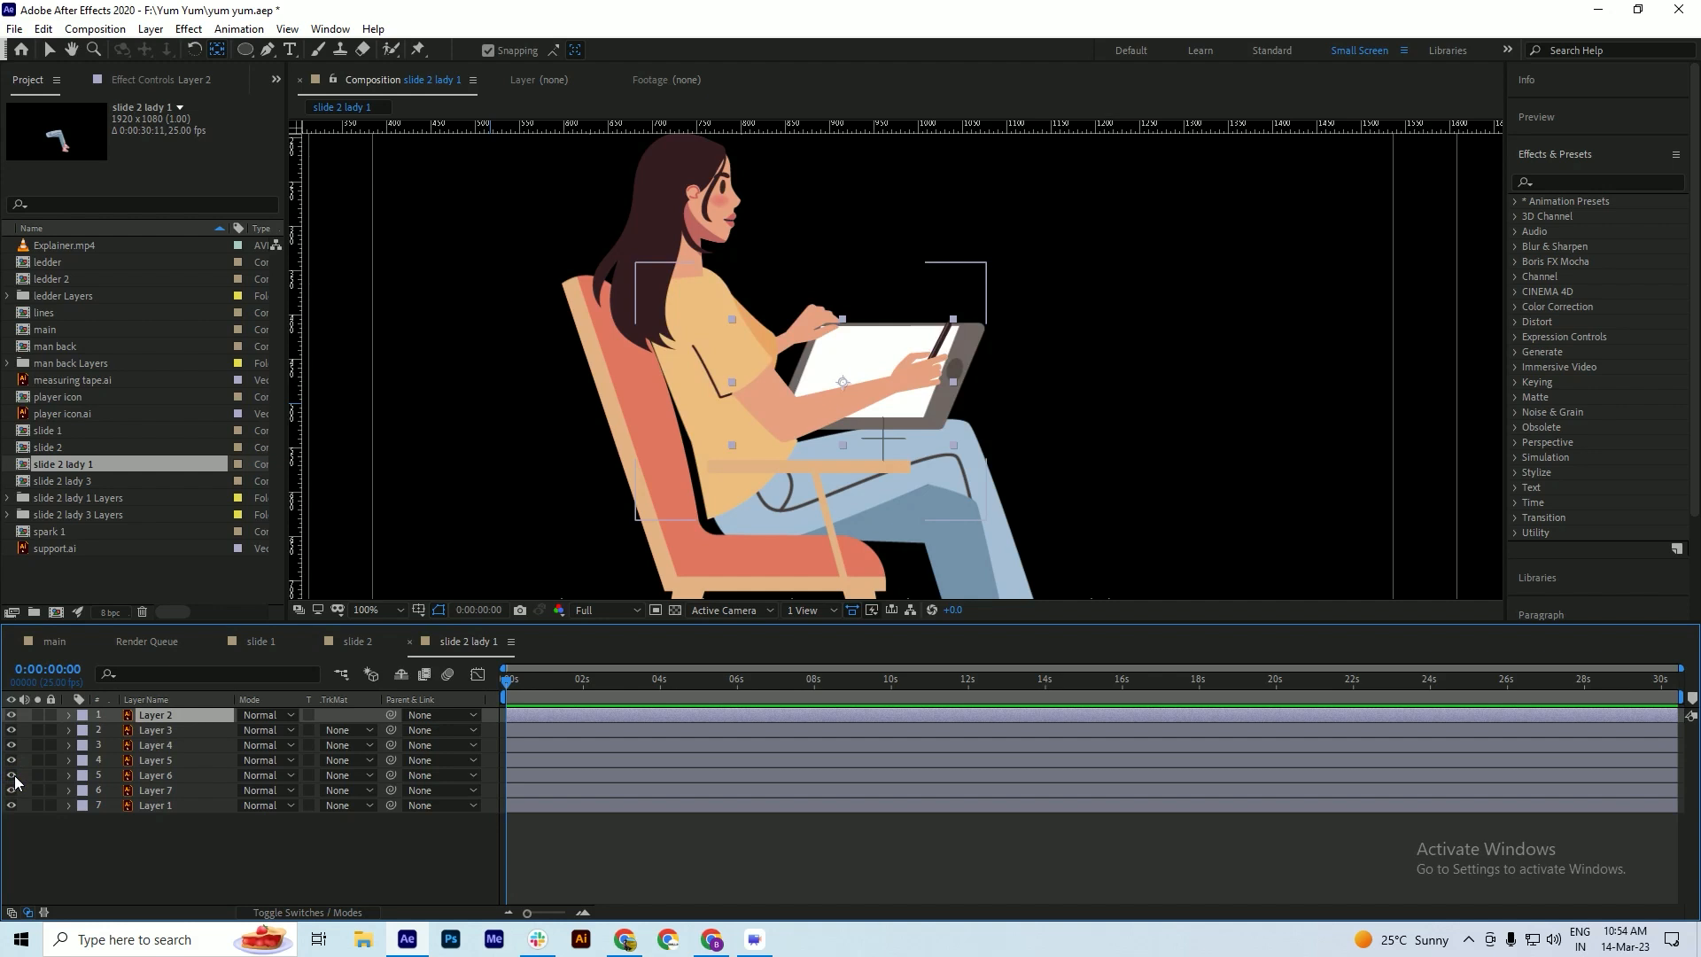
- Move the anchor point of Layer 2, the drawing arm, to the arm's upper end at the sleeve and save the project
{"action": "left_click_drag", "start_coordinate": [844, 384], "coordinate": [764, 508]}
{"action": "key", "text": "ctrl+s"}
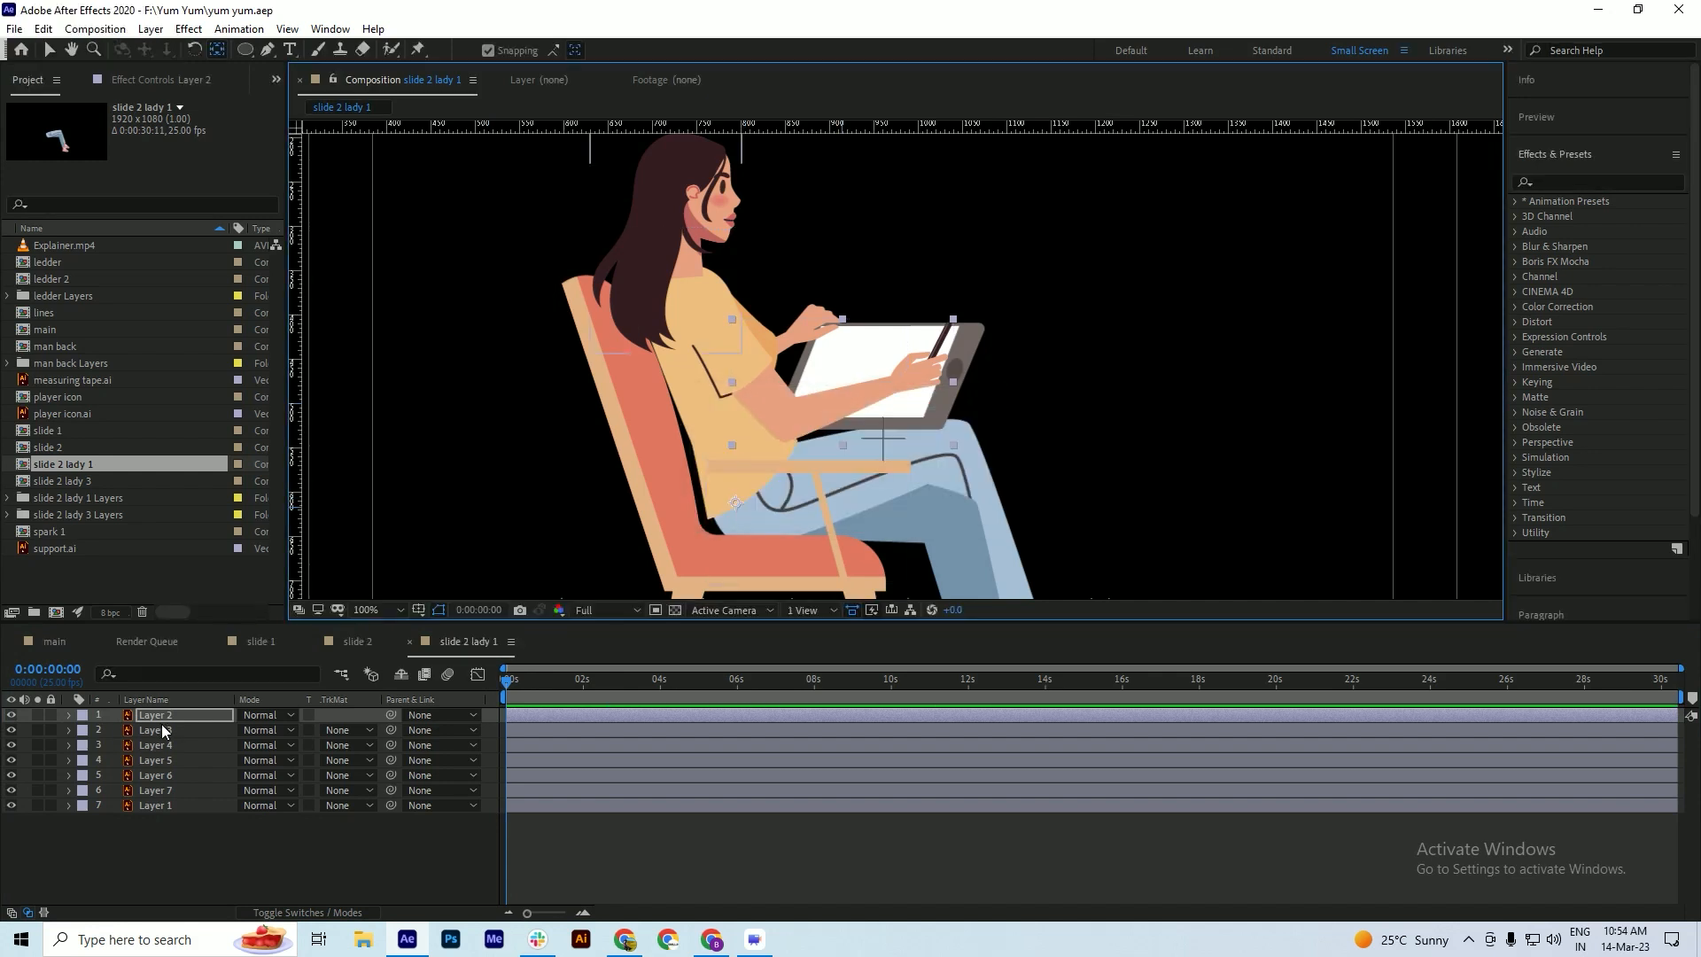
{"action": "left_click", "coordinate": [12, 715]}
{"action": "left_click", "coordinate": [12, 715]}
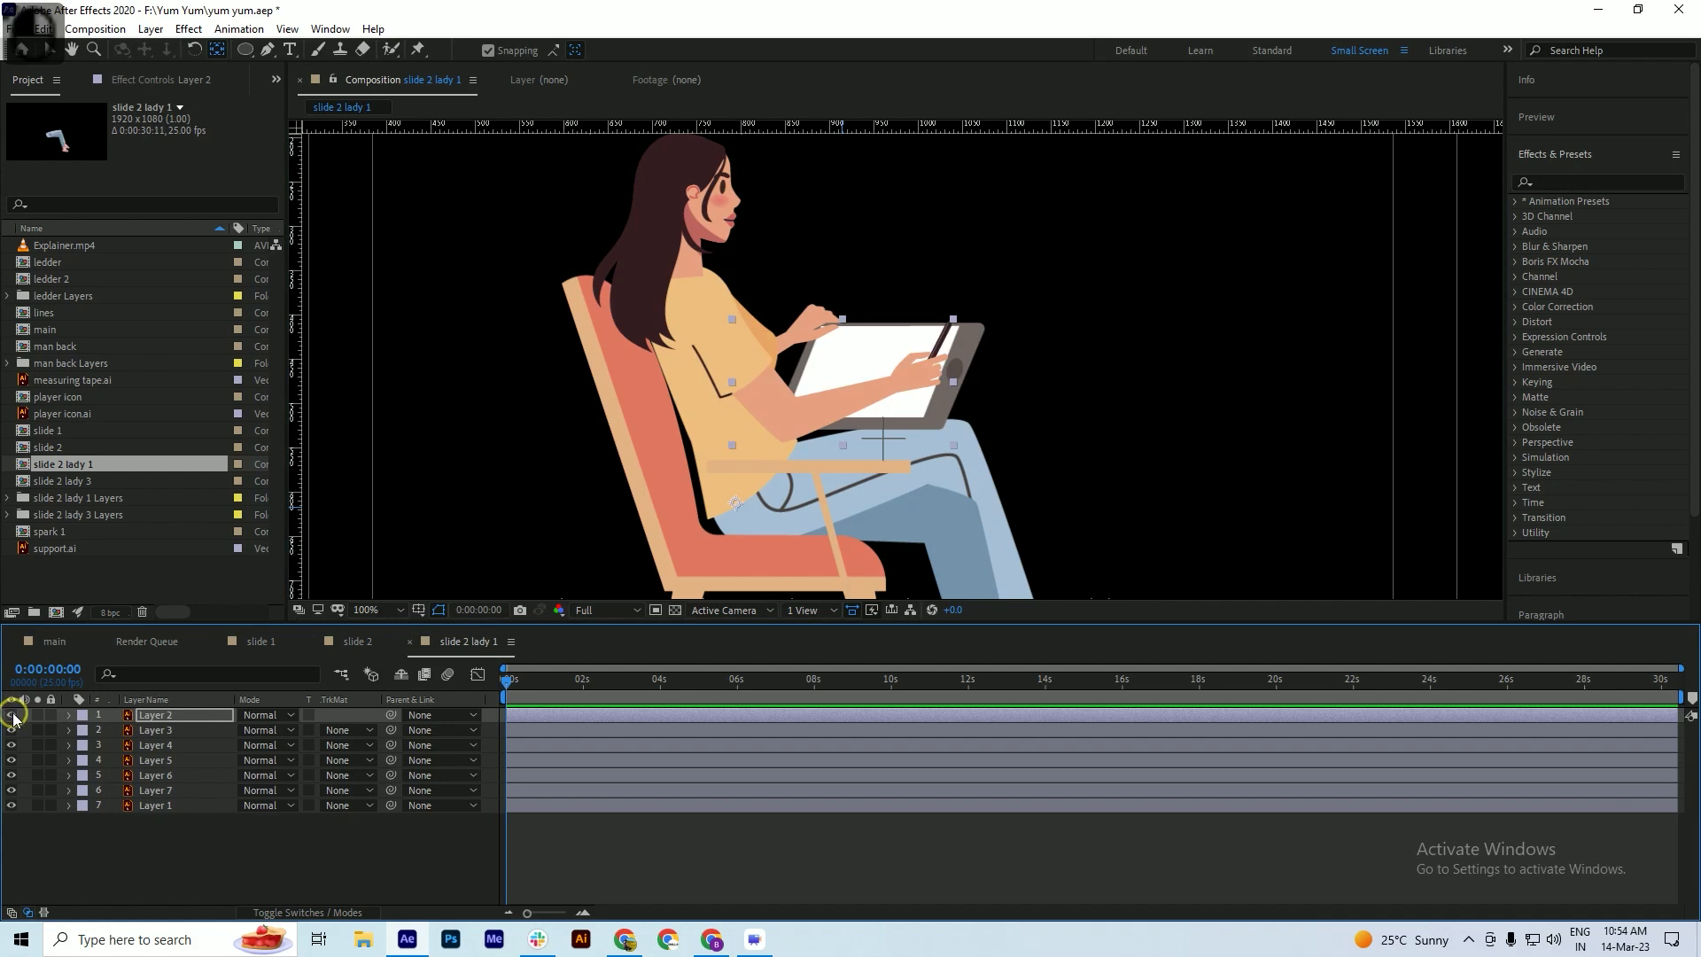
{"action": "left_click_drag", "start_coordinate": [737, 502], "coordinate": [758, 379]}
{"action": "key", "text": "ctrl+s"}
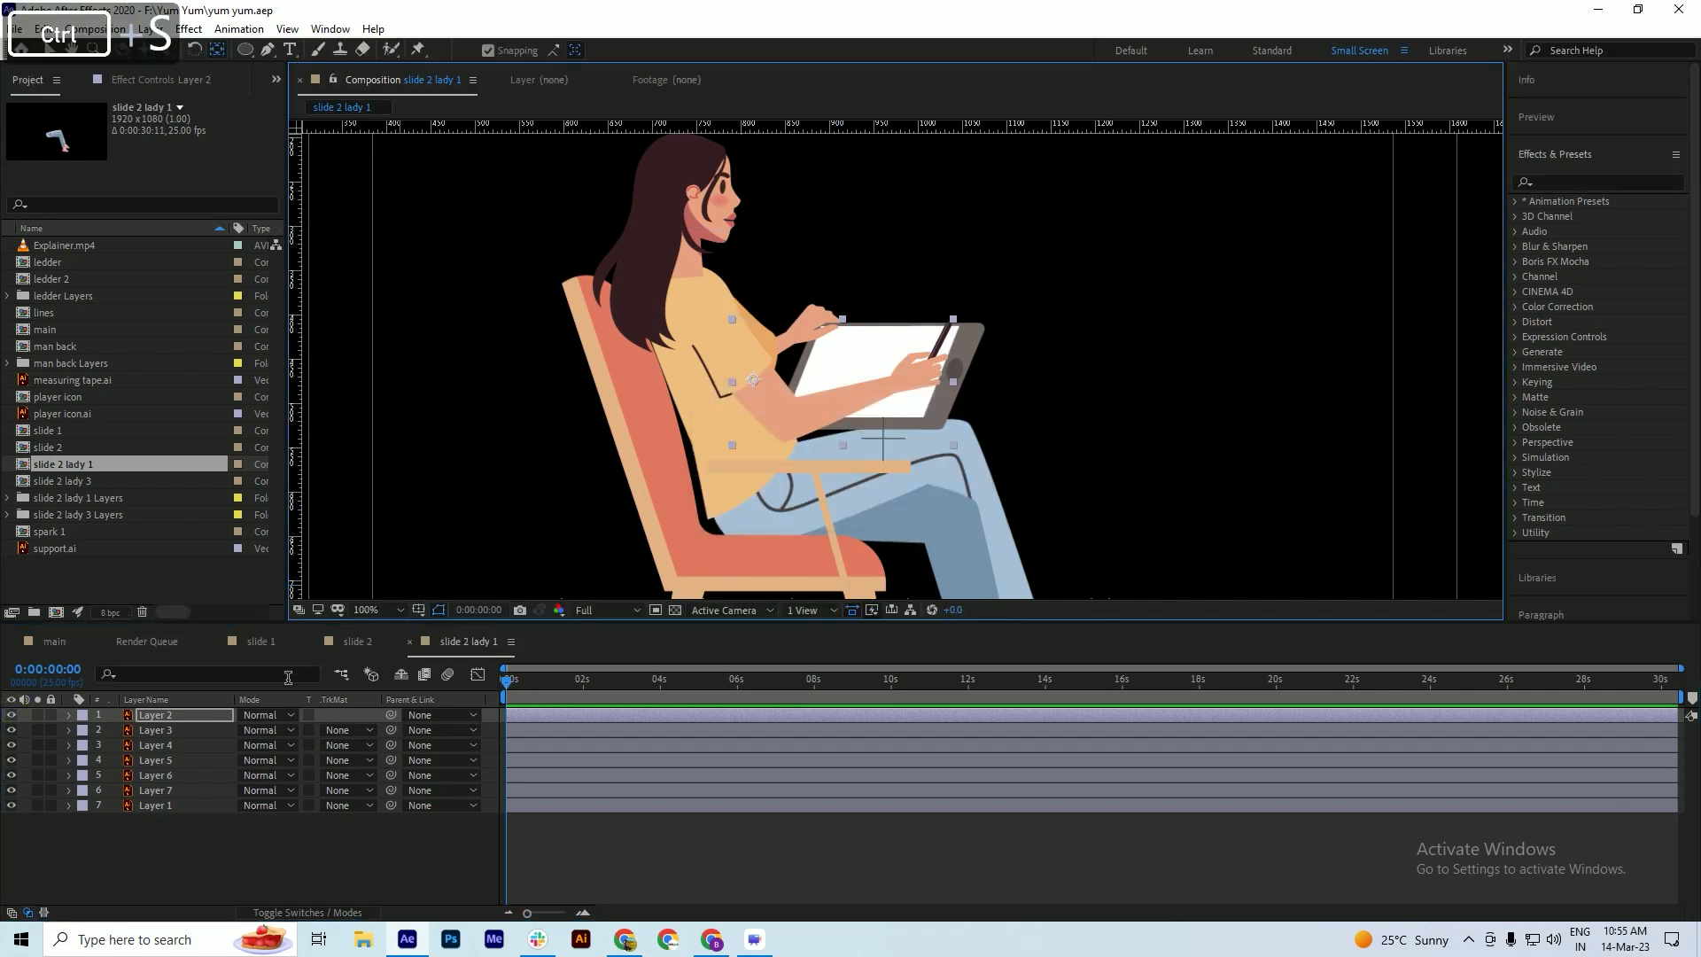
- Move the anchor point of Layer 3, the head and hair, to the base of the neck and save the project
{"action": "left_click", "coordinate": [163, 732]}
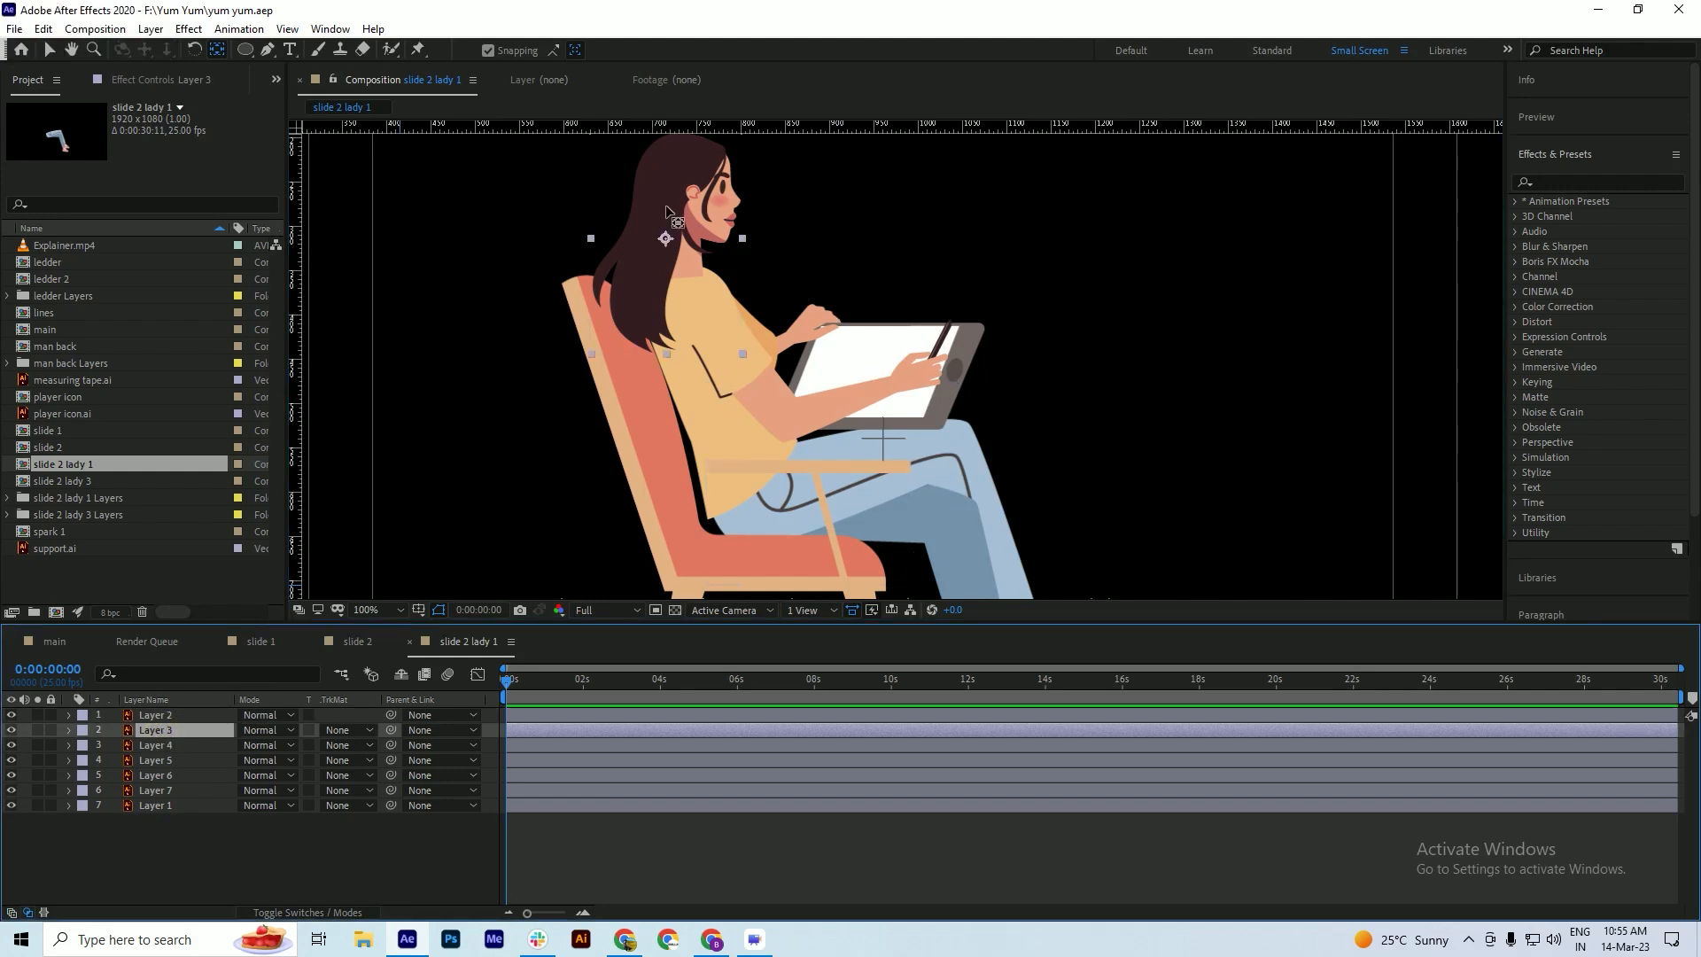
{"action": "left_click", "coordinate": [11, 730]}
{"action": "left_click", "coordinate": [11, 730]}
{"action": "left_click_drag", "start_coordinate": [666, 239], "coordinate": [688, 277]}
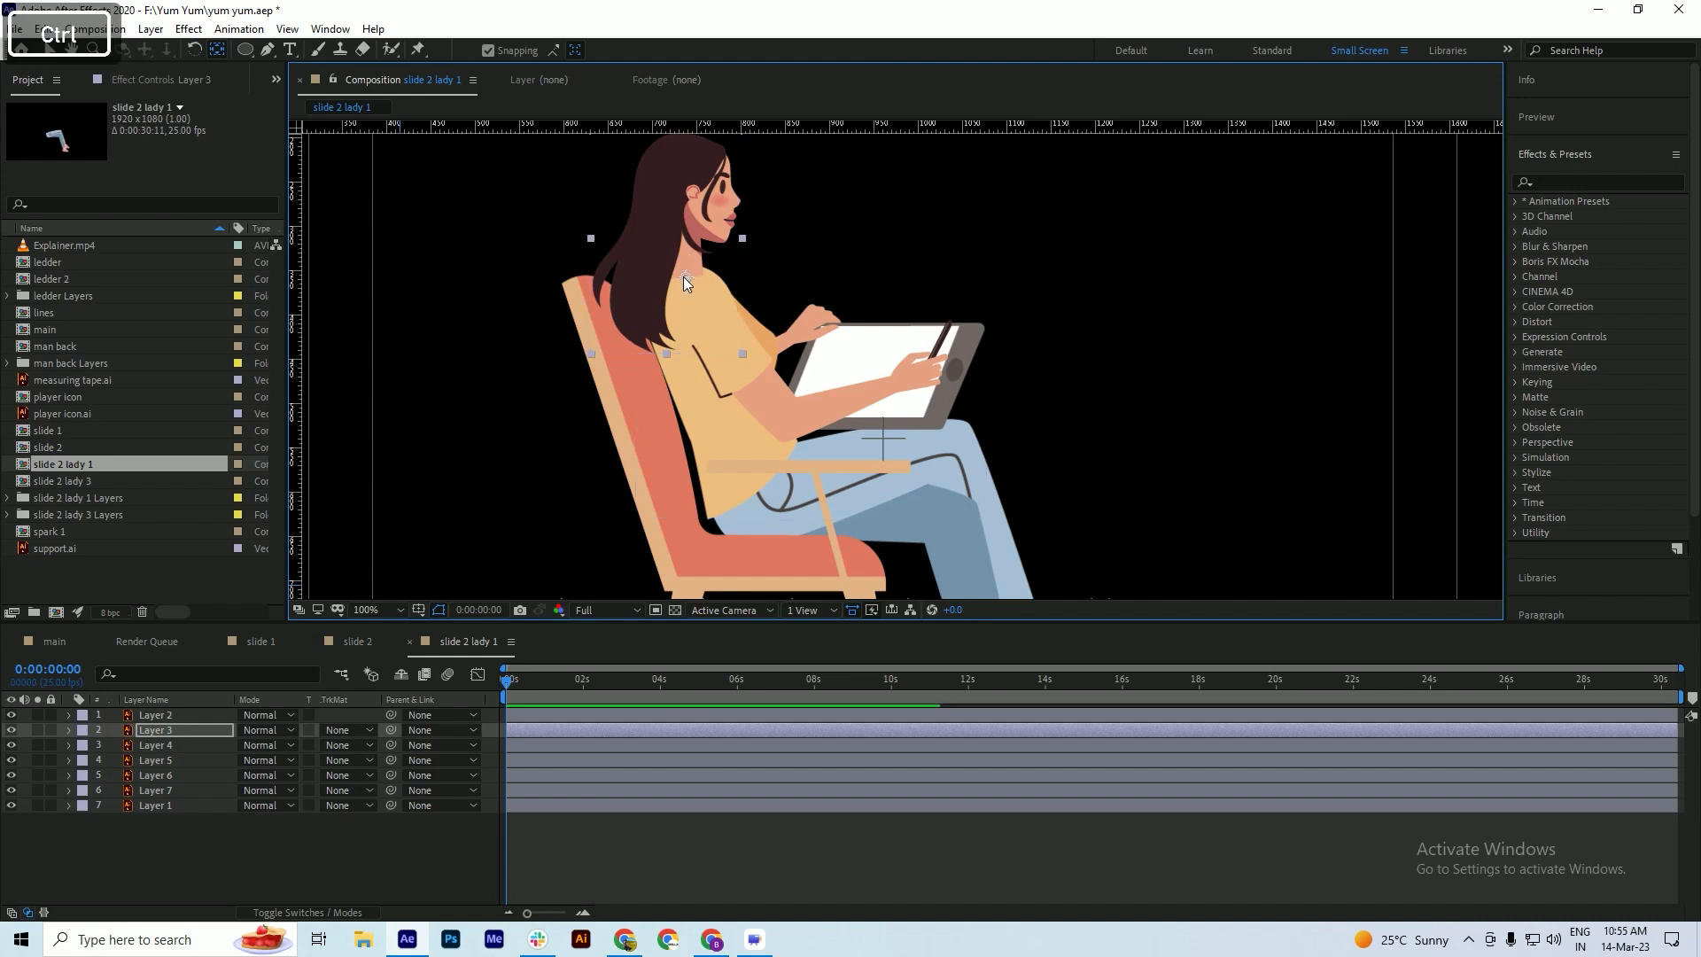
{"action": "key", "text": "ctrl+s"}
- Place Layer 3 below Layer 5 in the layer order and rename Layer 4, the chair's armrest, as handlw
{"action": "left_click_drag", "start_coordinate": [160, 734], "coordinate": [161, 767]}
{"action": "left_click", "coordinate": [170, 733]}
{"action": "key", "text": "ctrl+alt+Home"}
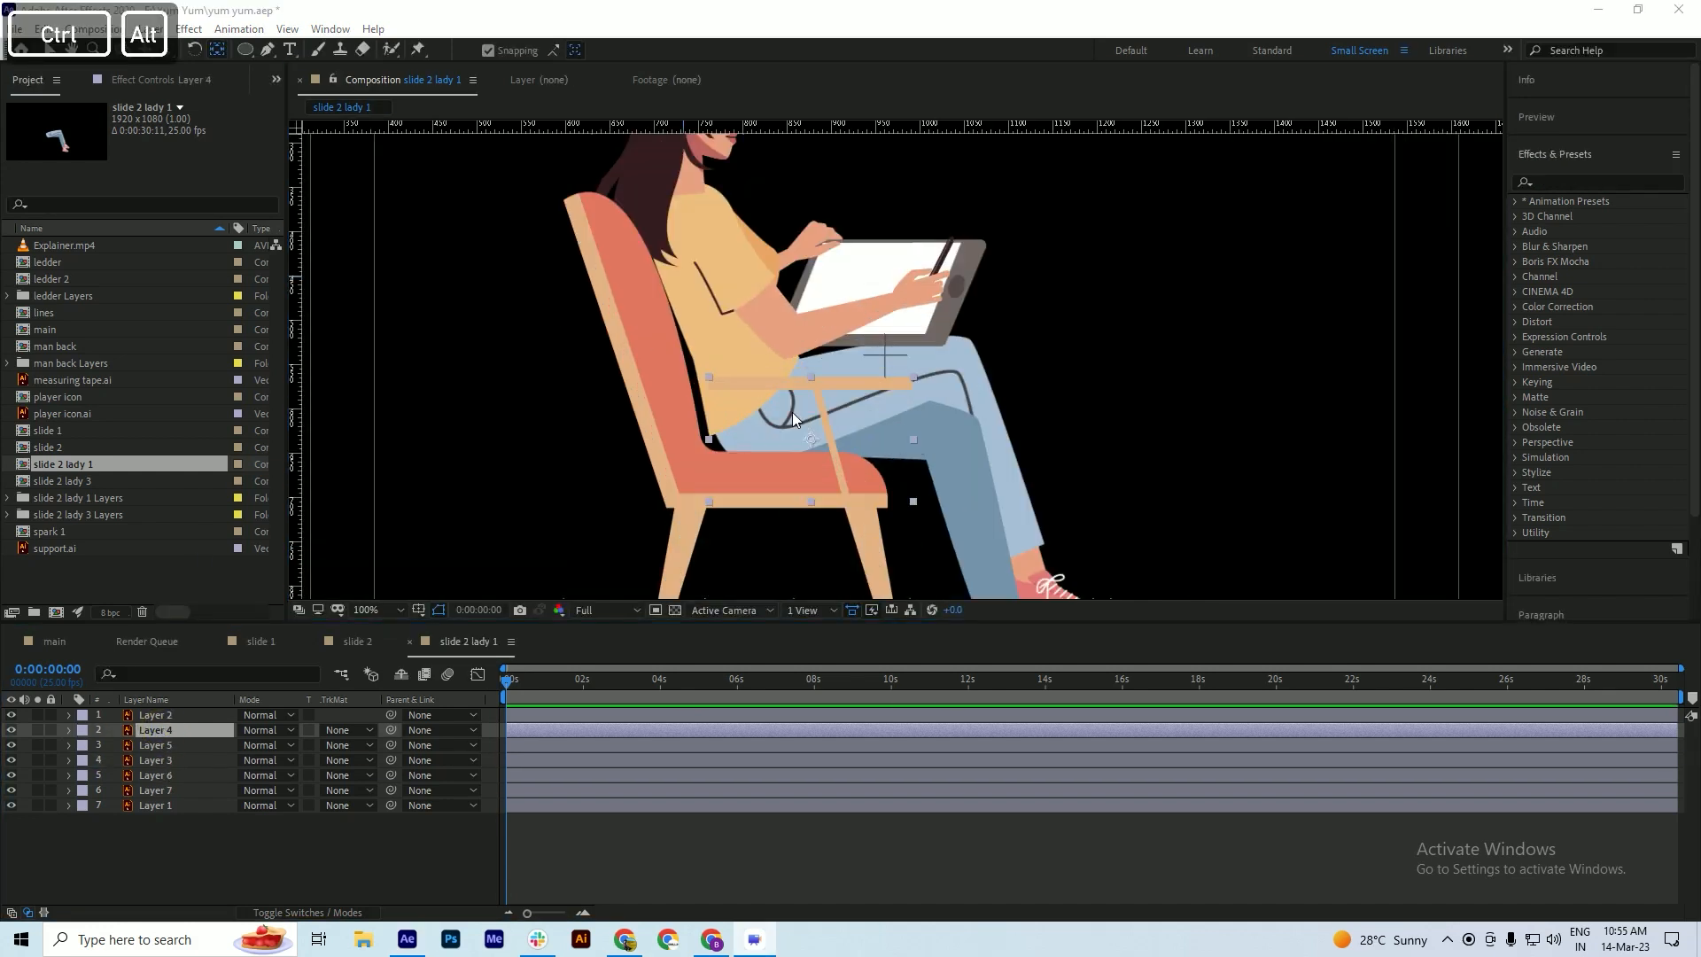
{"action": "left_click", "coordinate": [11, 732]}
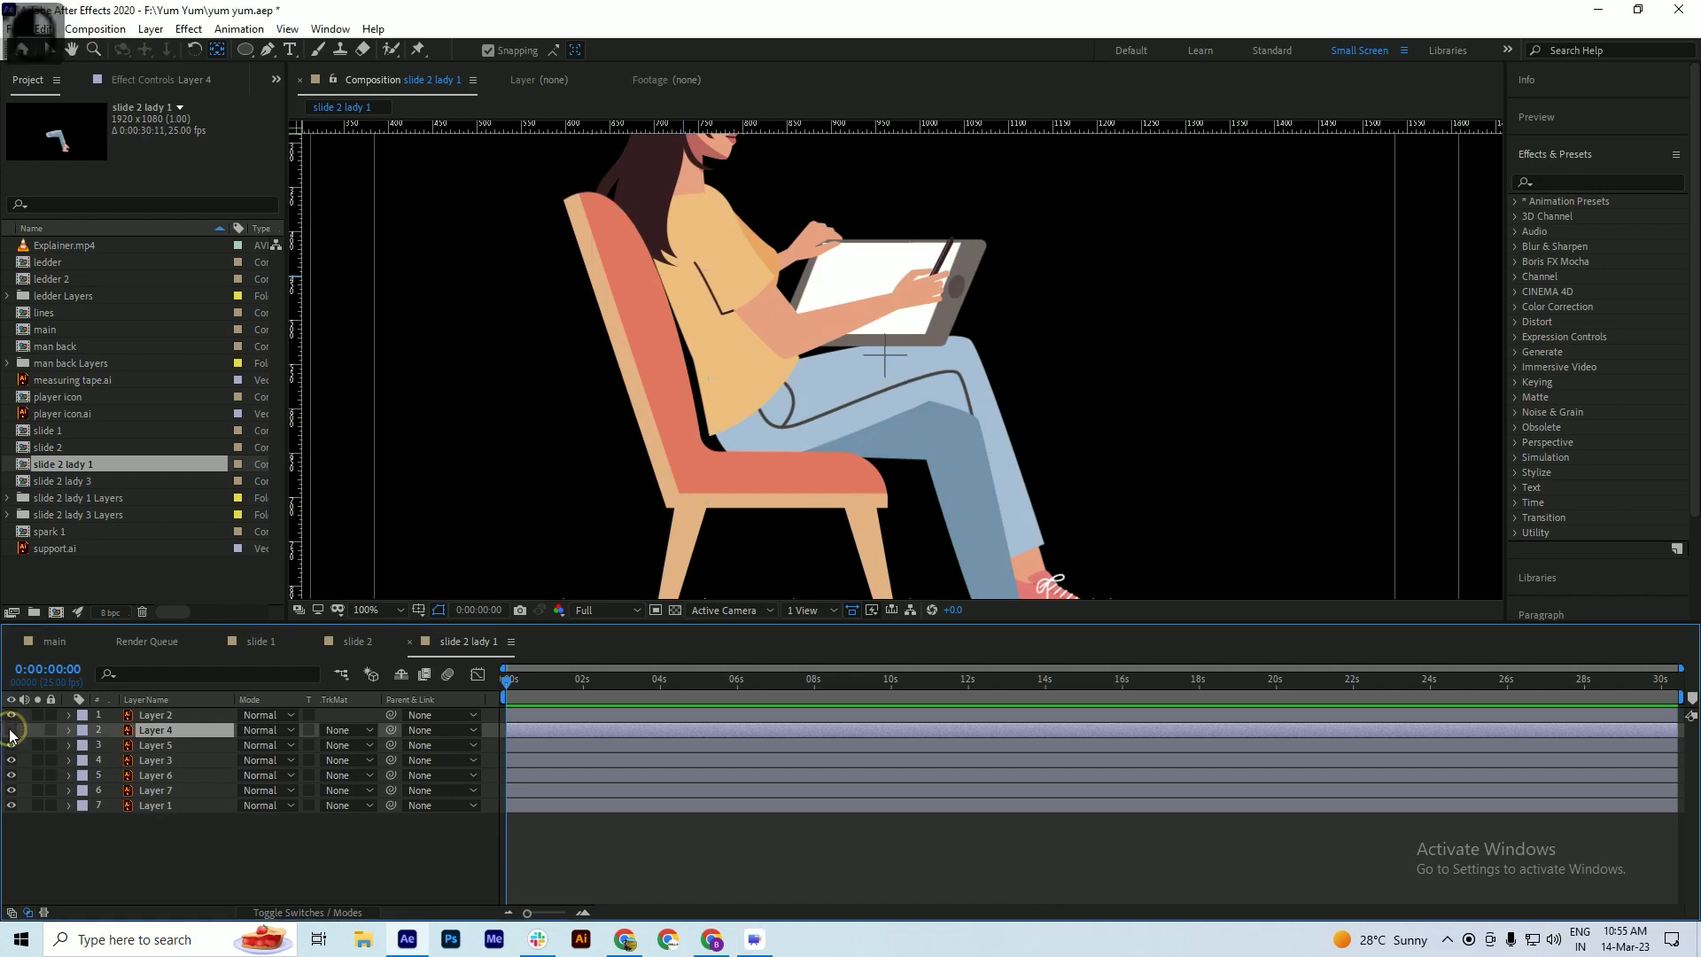
{"action": "key", "text": "Return"}
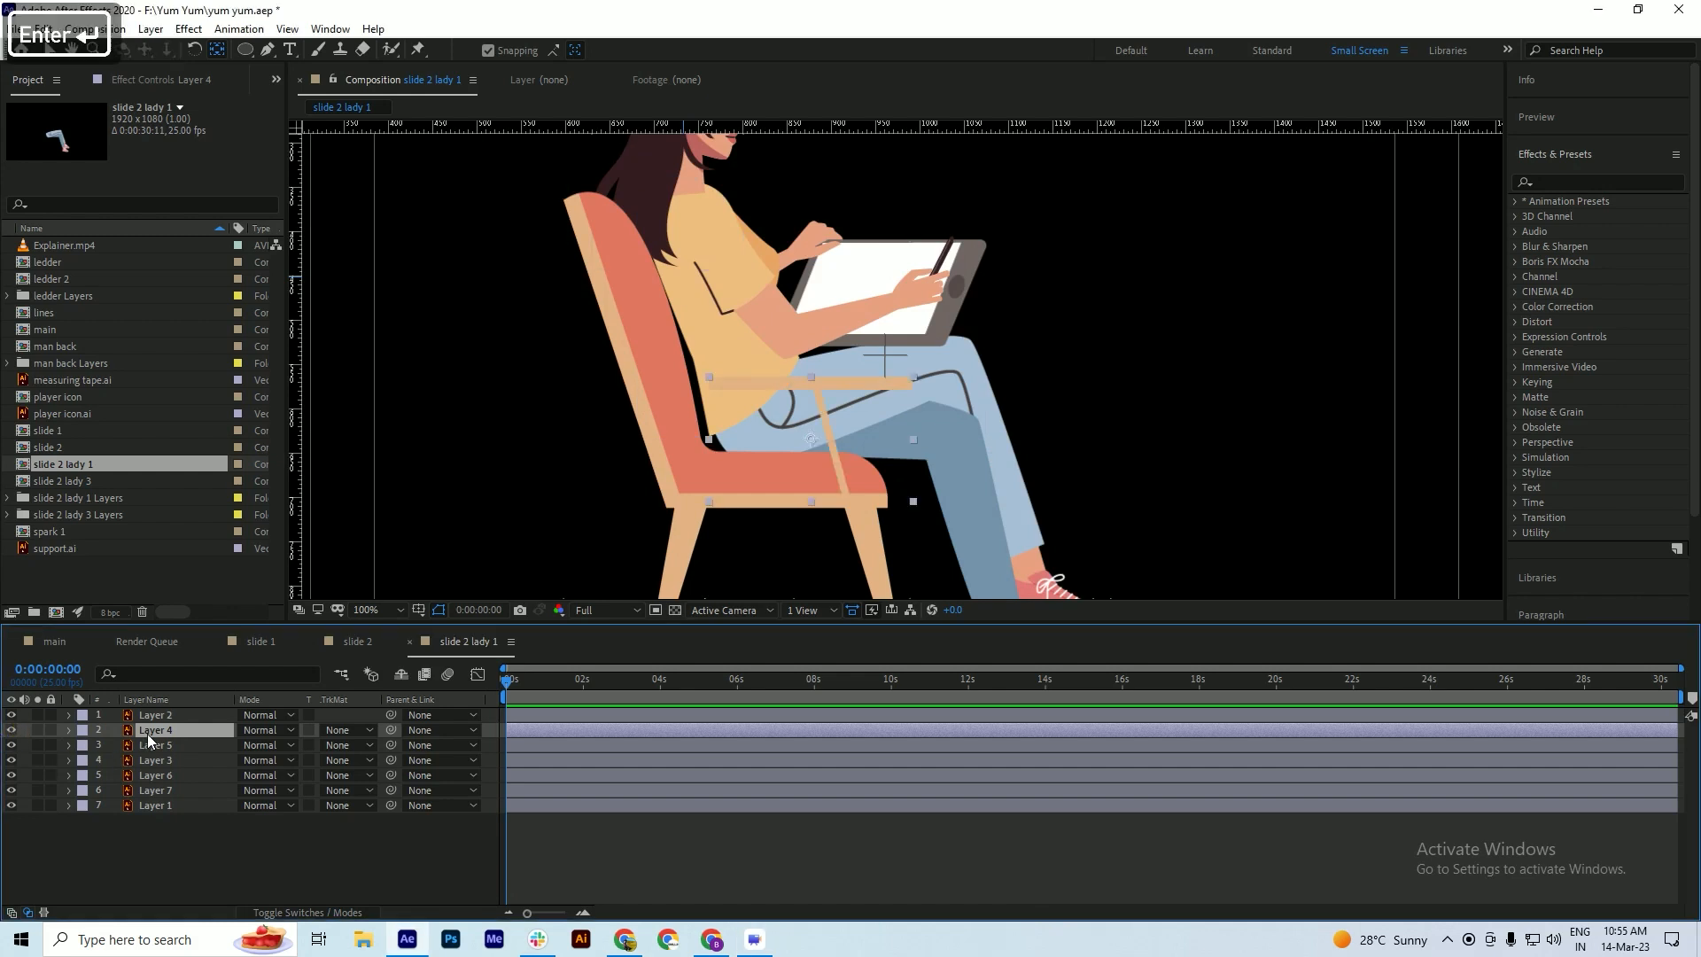
{"action": "type", "text": "handlw"}
{"action": "key", "text": "Return"}
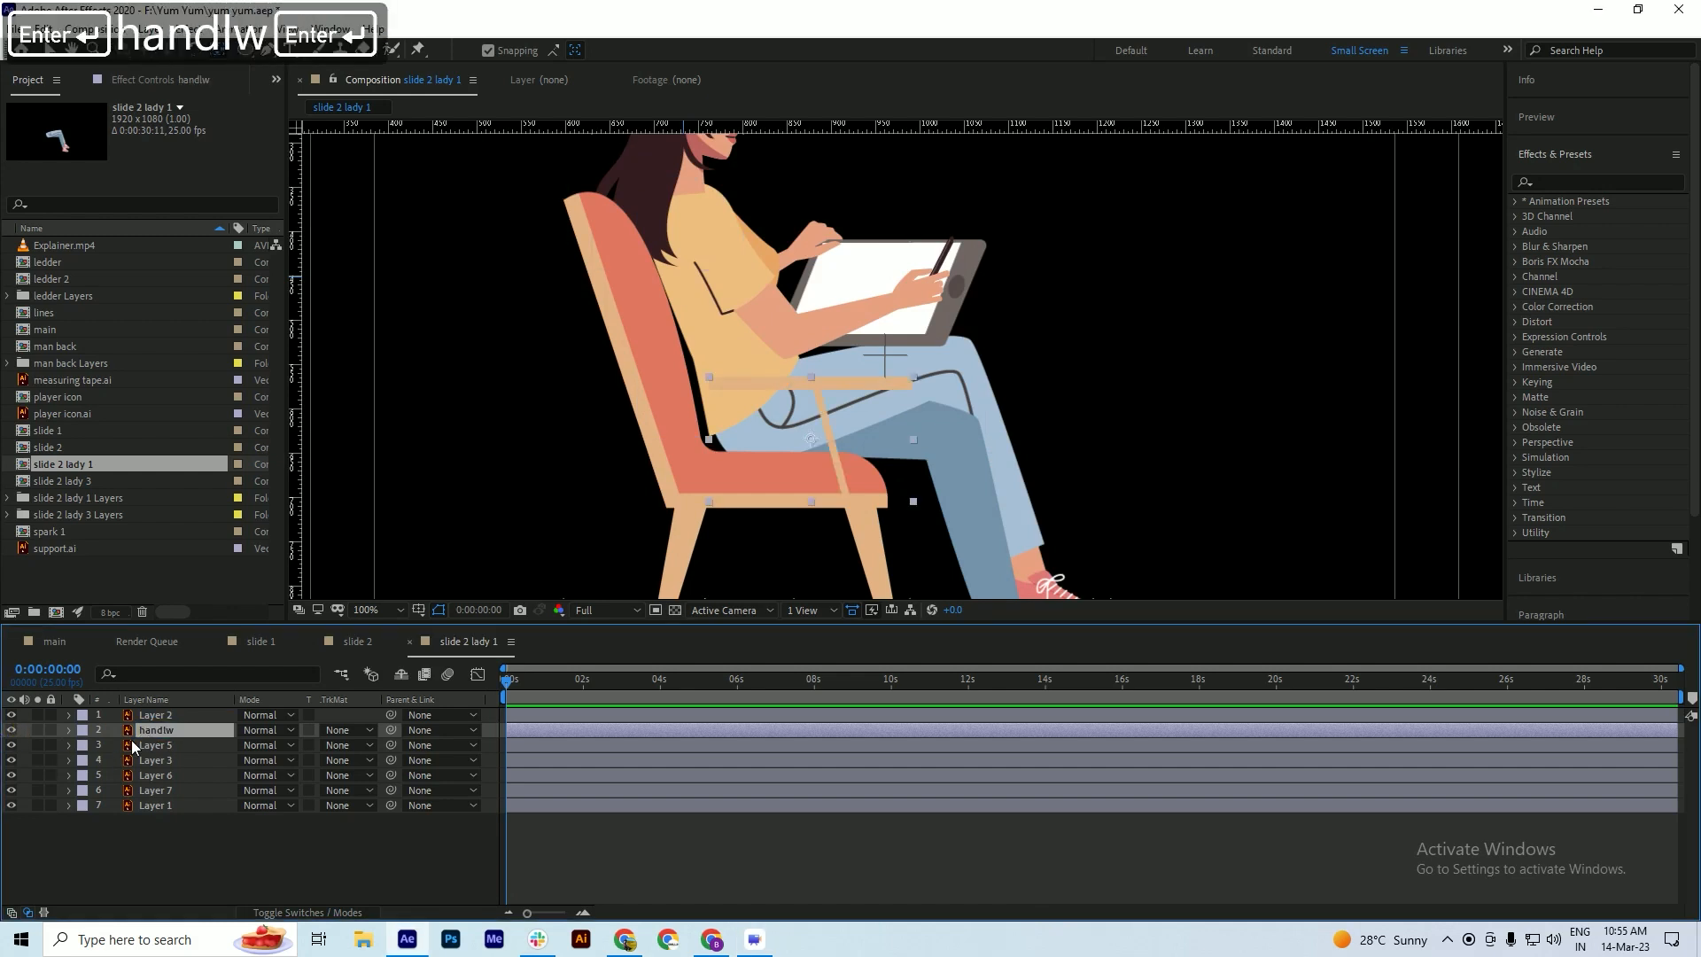
- Check what Layers 3 and 6 contain by toggling their visibility, and place Layer 3 below Layer 6
{"action": "left_click", "coordinate": [162, 748]}
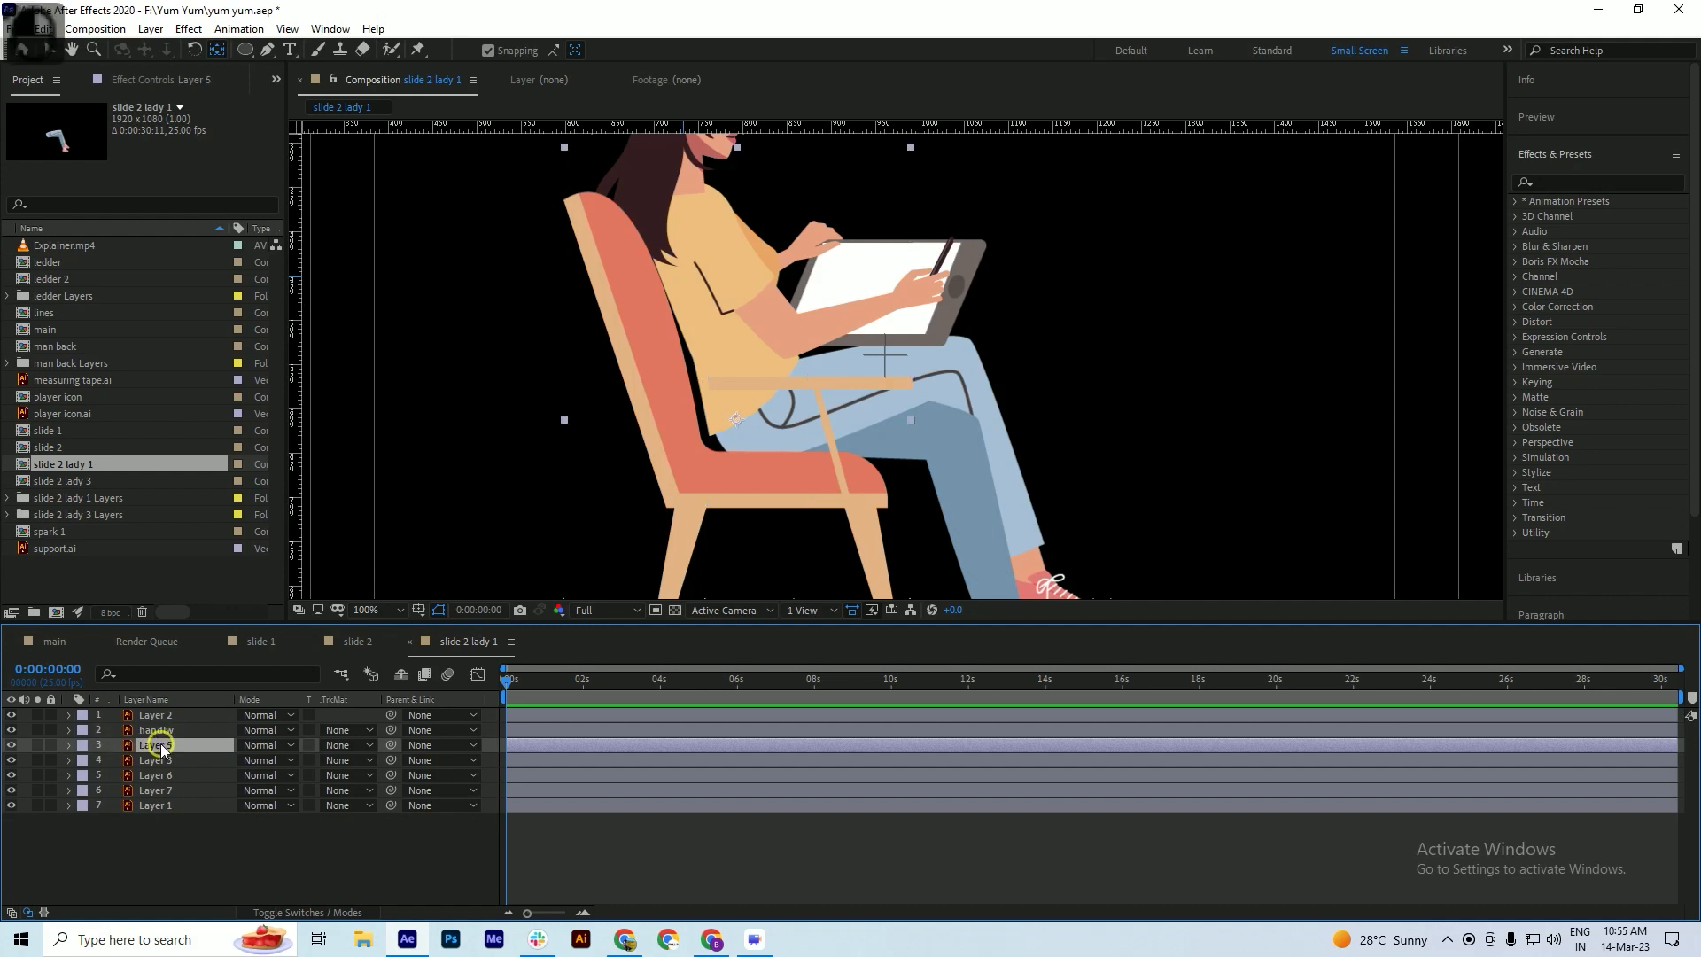
{"action": "left_click", "coordinate": [166, 761]}
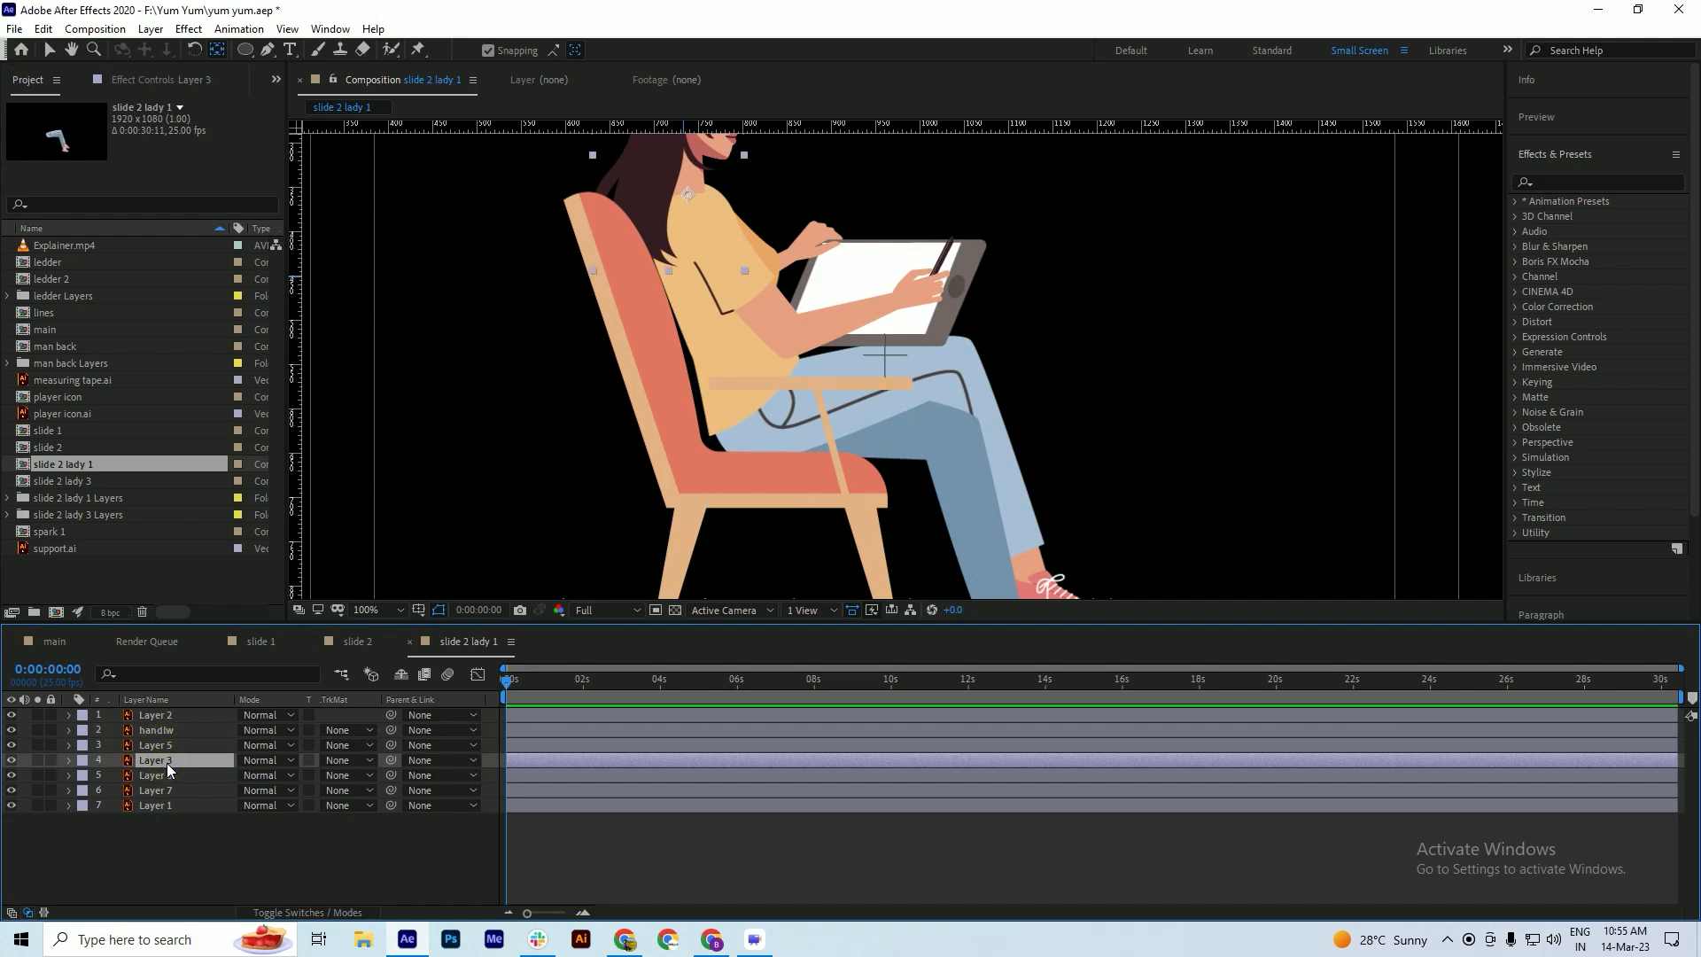
{"action": "left_click", "coordinate": [11, 760]}
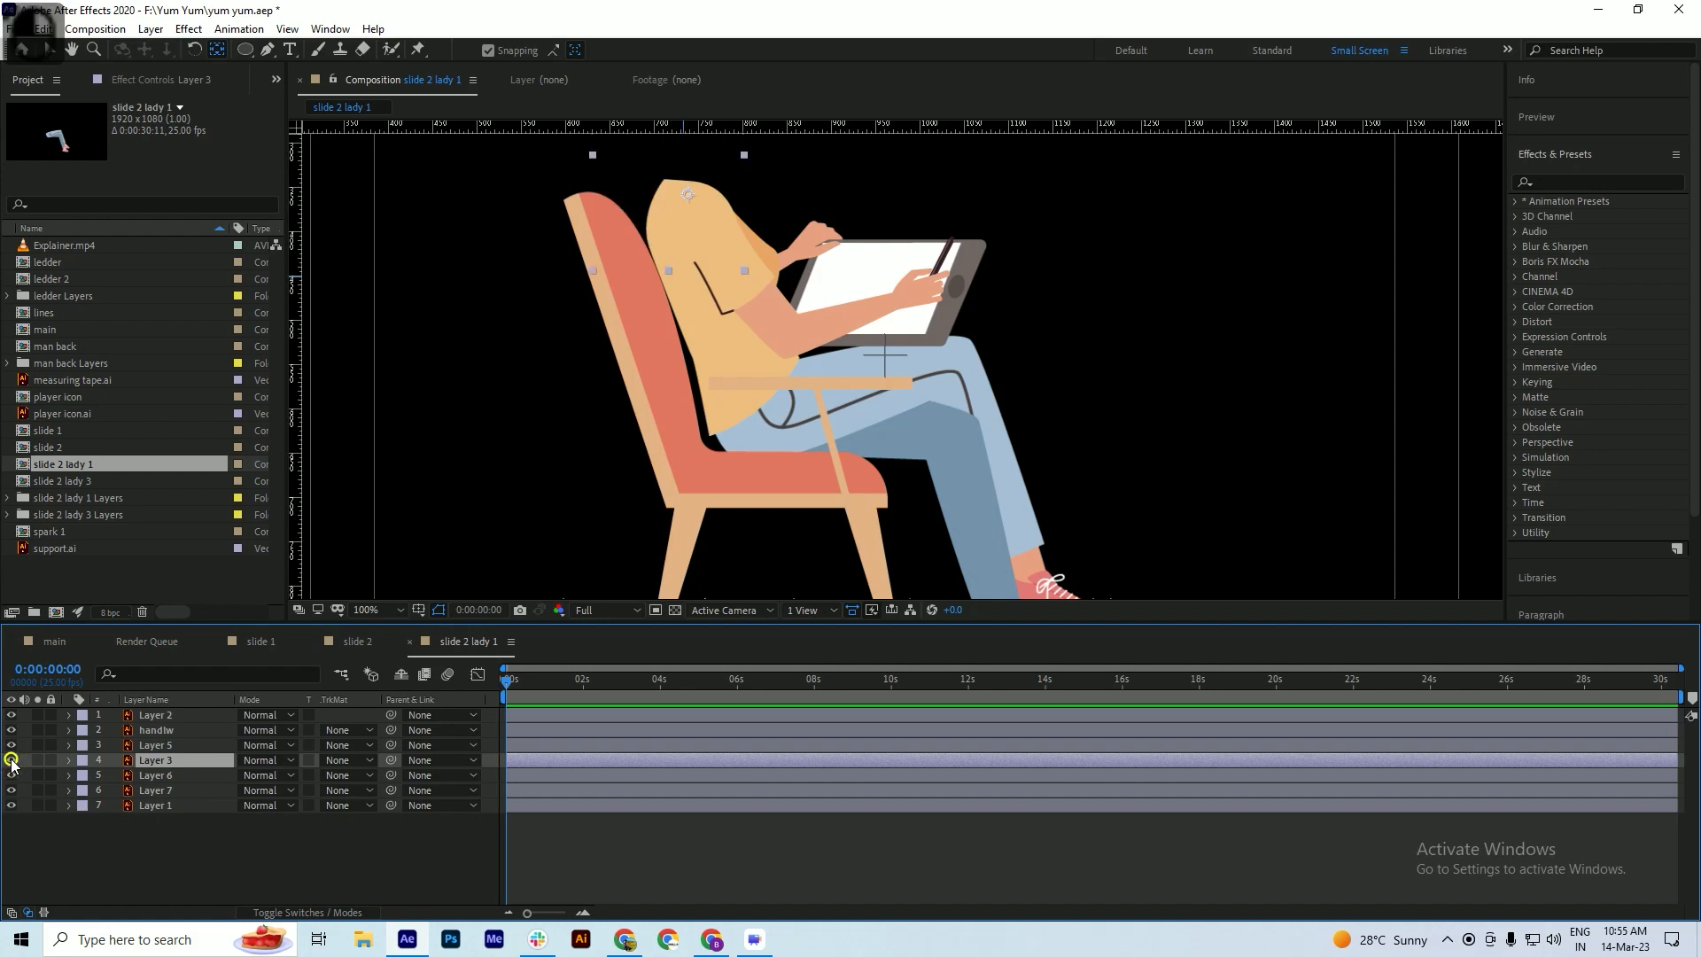
{"action": "left_click", "coordinate": [10, 760]}
{"action": "left_click", "coordinate": [15, 778]}
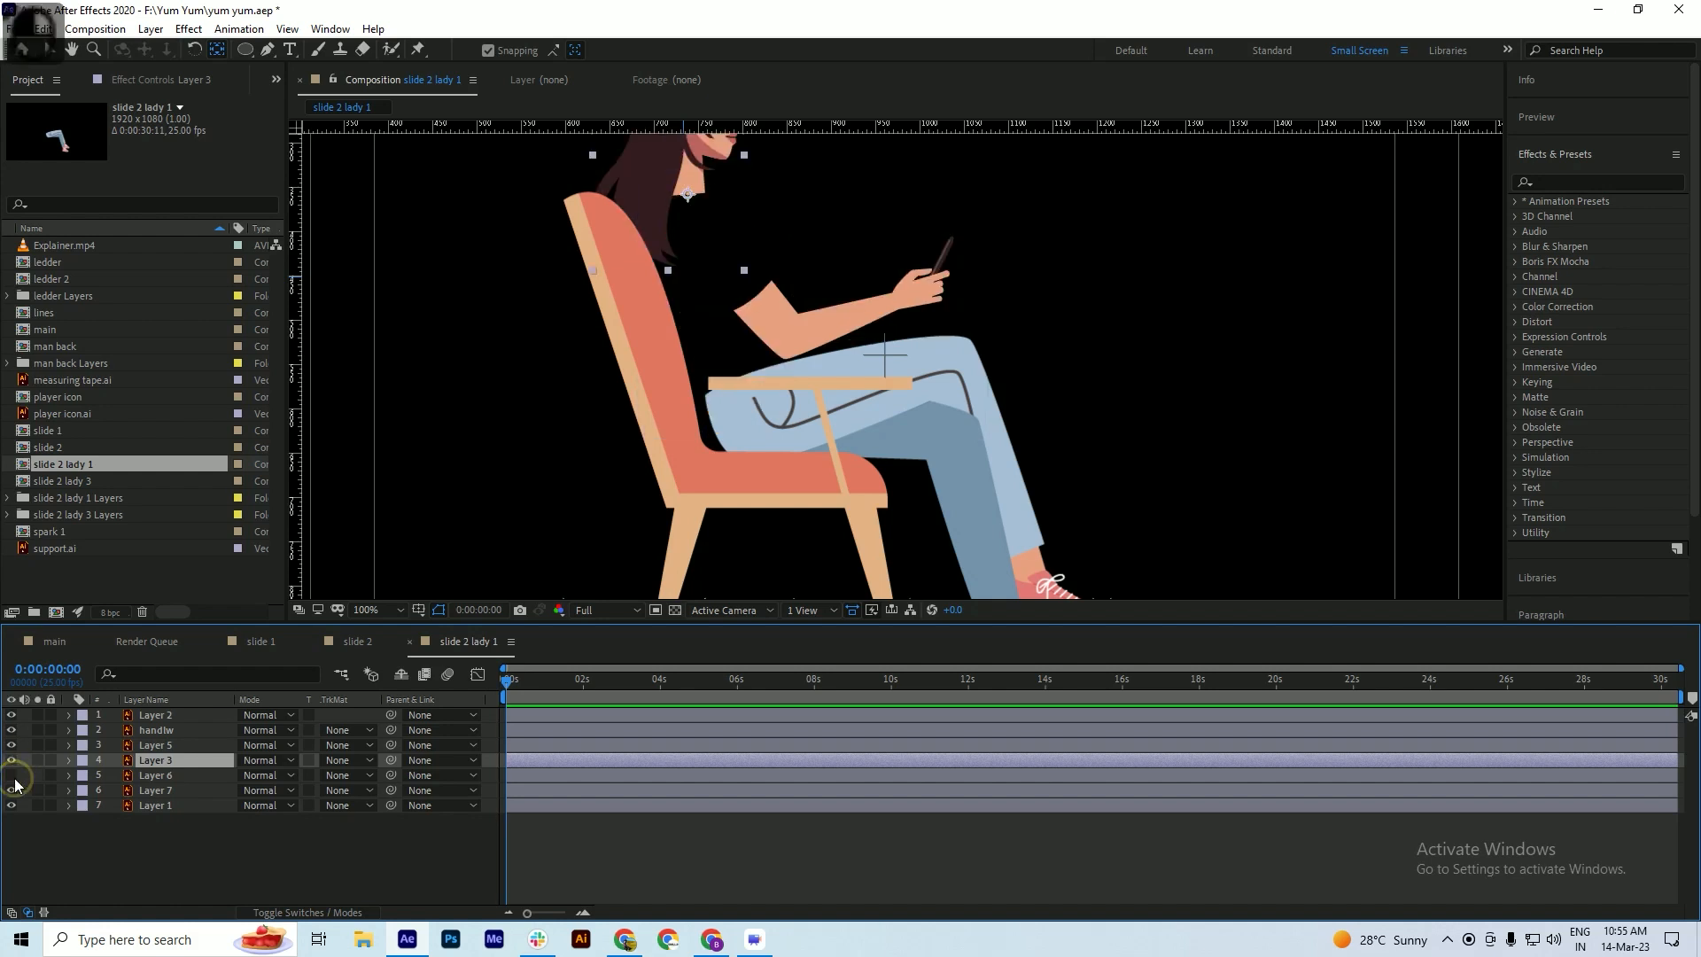
{"action": "left_click", "coordinate": [12, 777]}
{"action": "left_click_drag", "start_coordinate": [161, 762], "coordinate": [163, 783]}
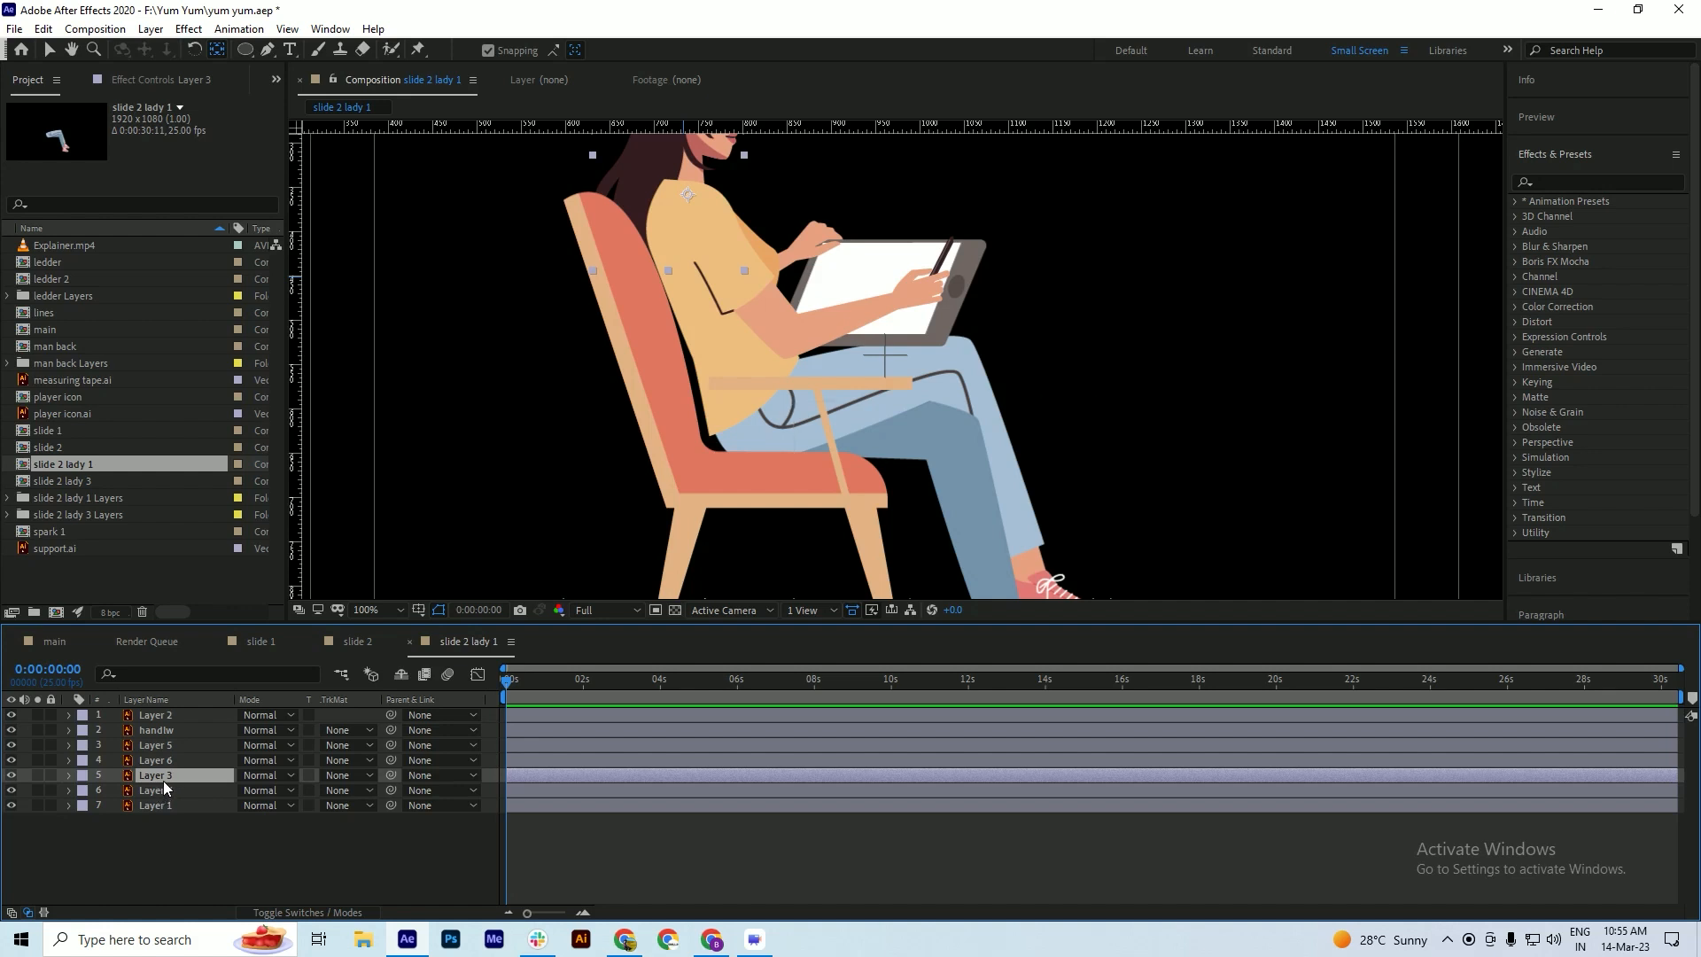
- Move the anchor point of Layer 6, the torso, down to the waist at the shirt's lower edge and save
{"action": "left_click", "coordinate": [168, 762]}
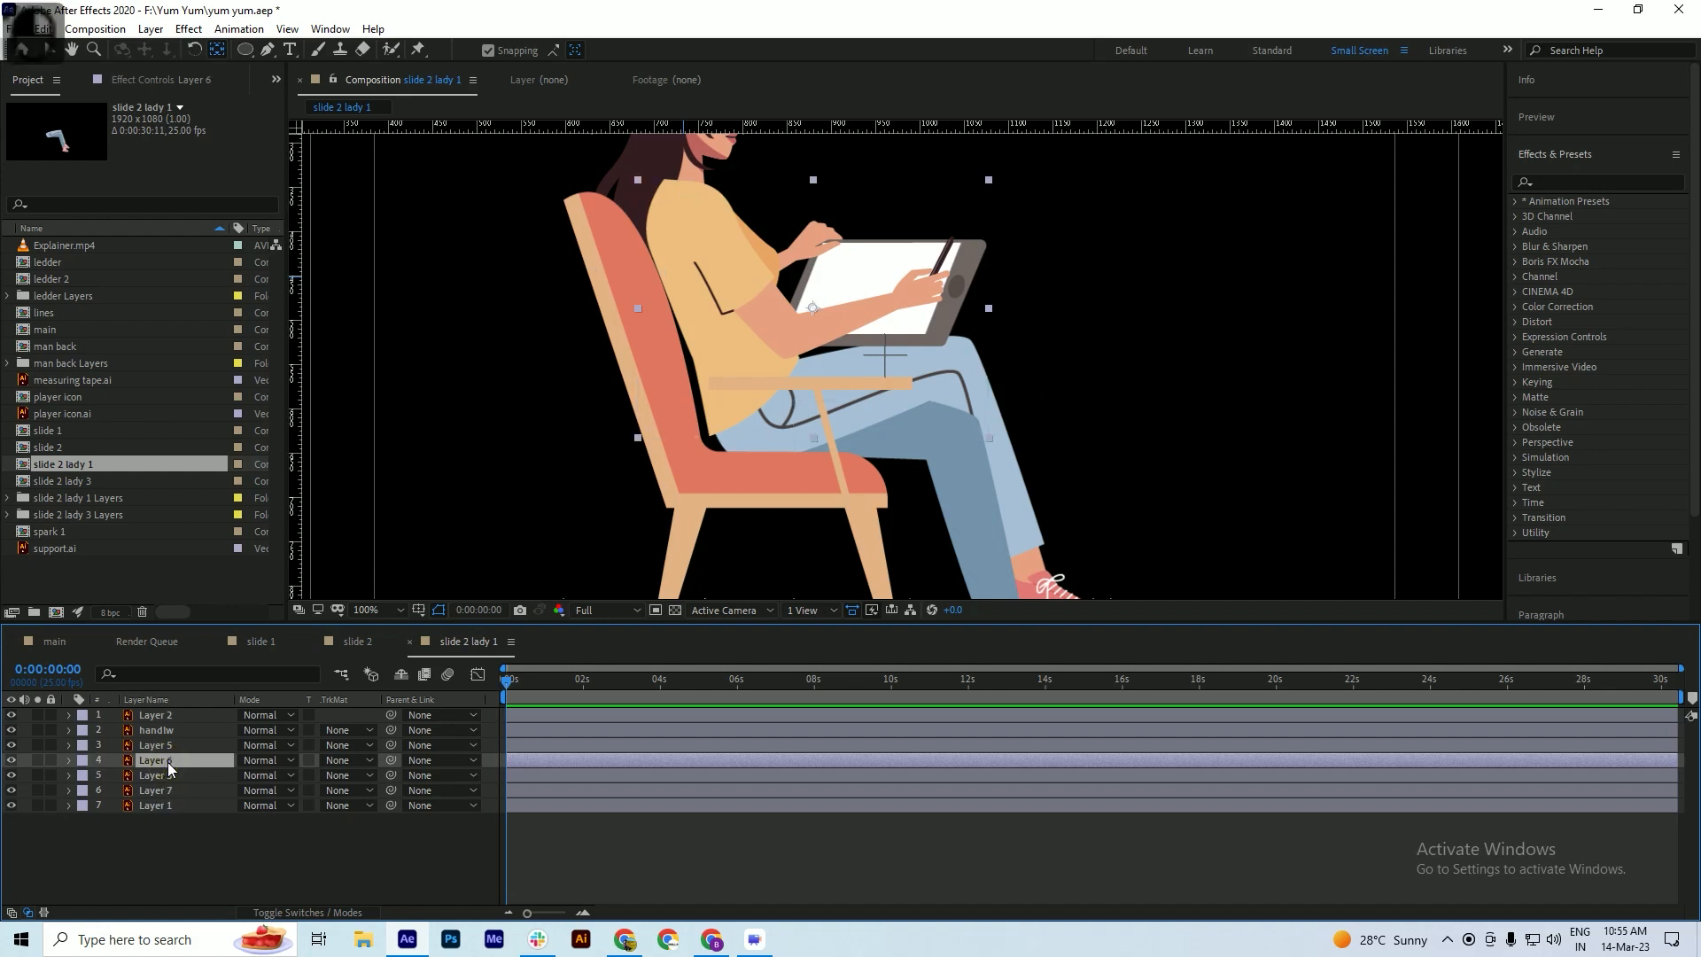
{"action": "left_click_drag", "start_coordinate": [813, 306], "coordinate": [737, 420]}
{"action": "key", "text": "ctrl+s"}
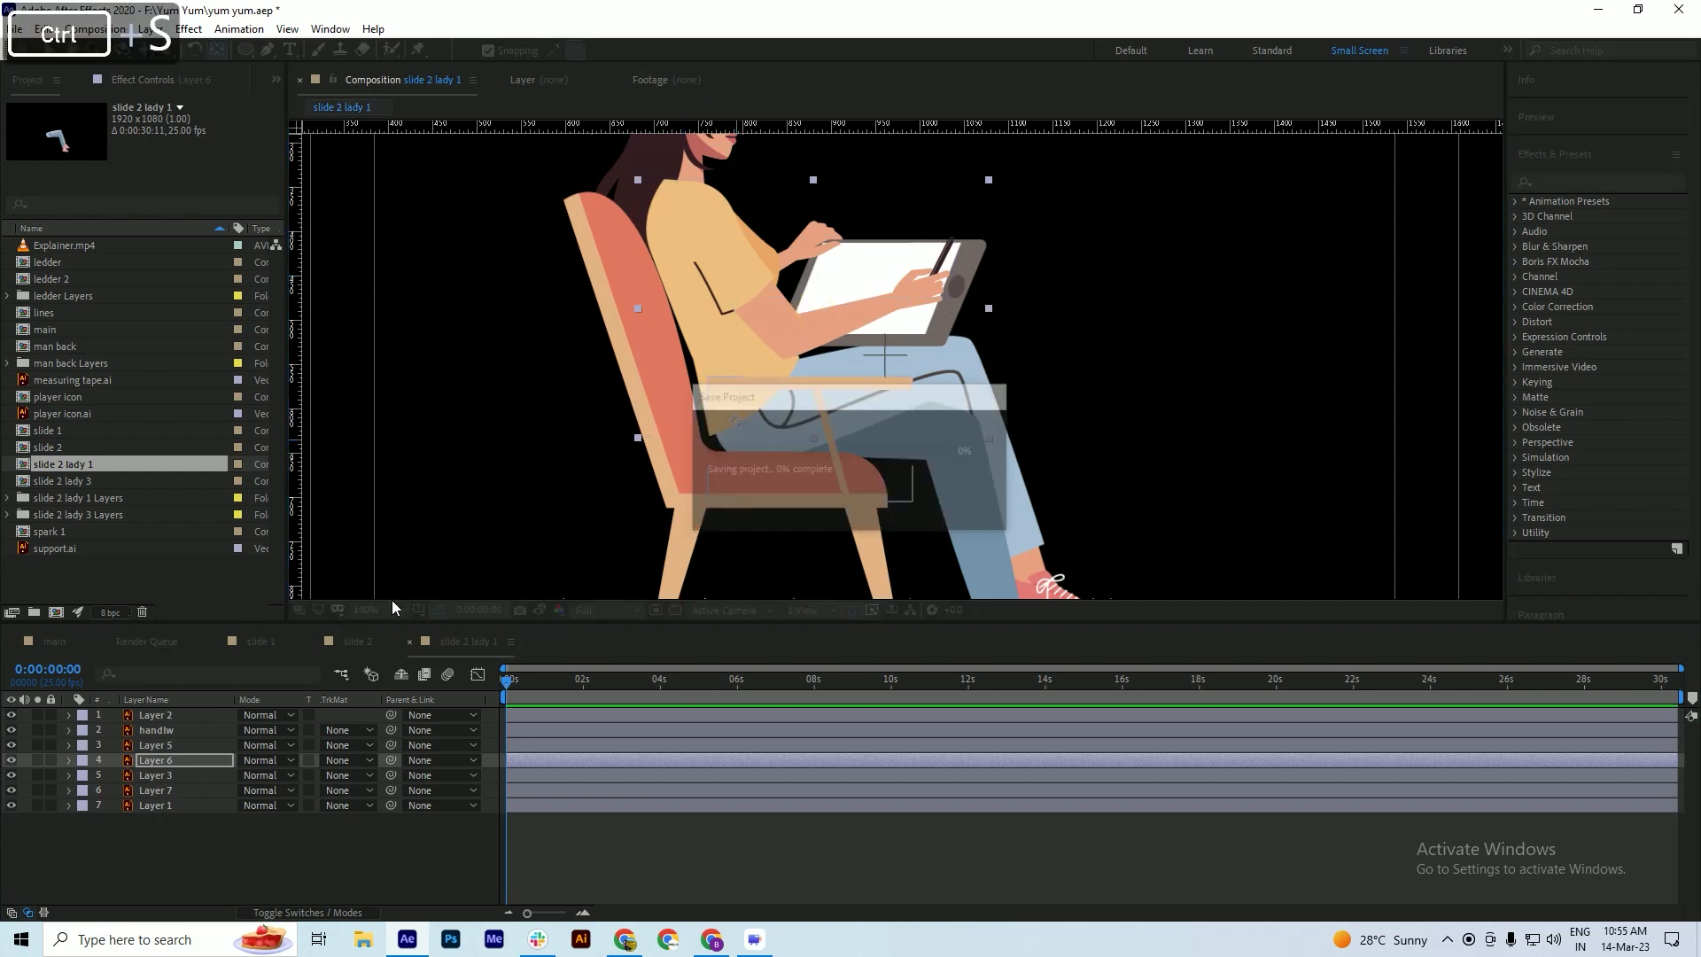
- Examine Layers 3, 7 and 1 at different magnifications, toggling visibility to see which parts of the legs and chair they hold
{"action": "left_click", "coordinate": [152, 776]}
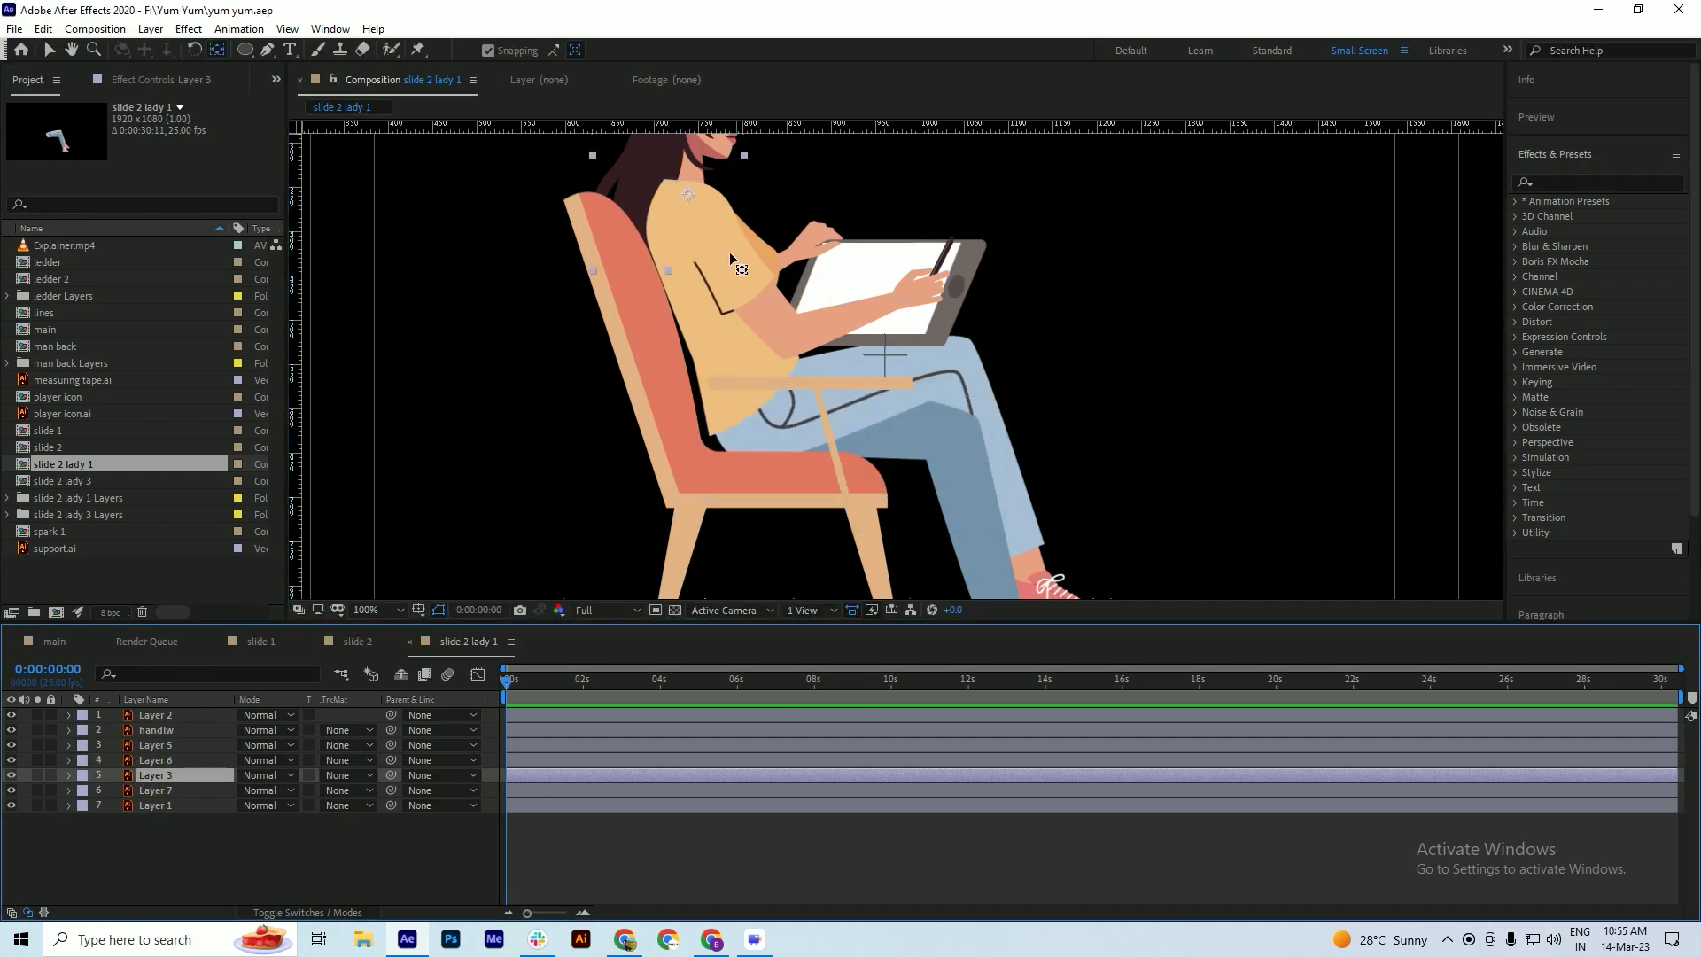
{"action": "scroll", "coordinate": [748, 287], "scroll_direction": "down", "scroll_amount": 1}
{"action": "scroll", "coordinate": [741, 253], "scroll_direction": "up", "scroll_amount": 1}
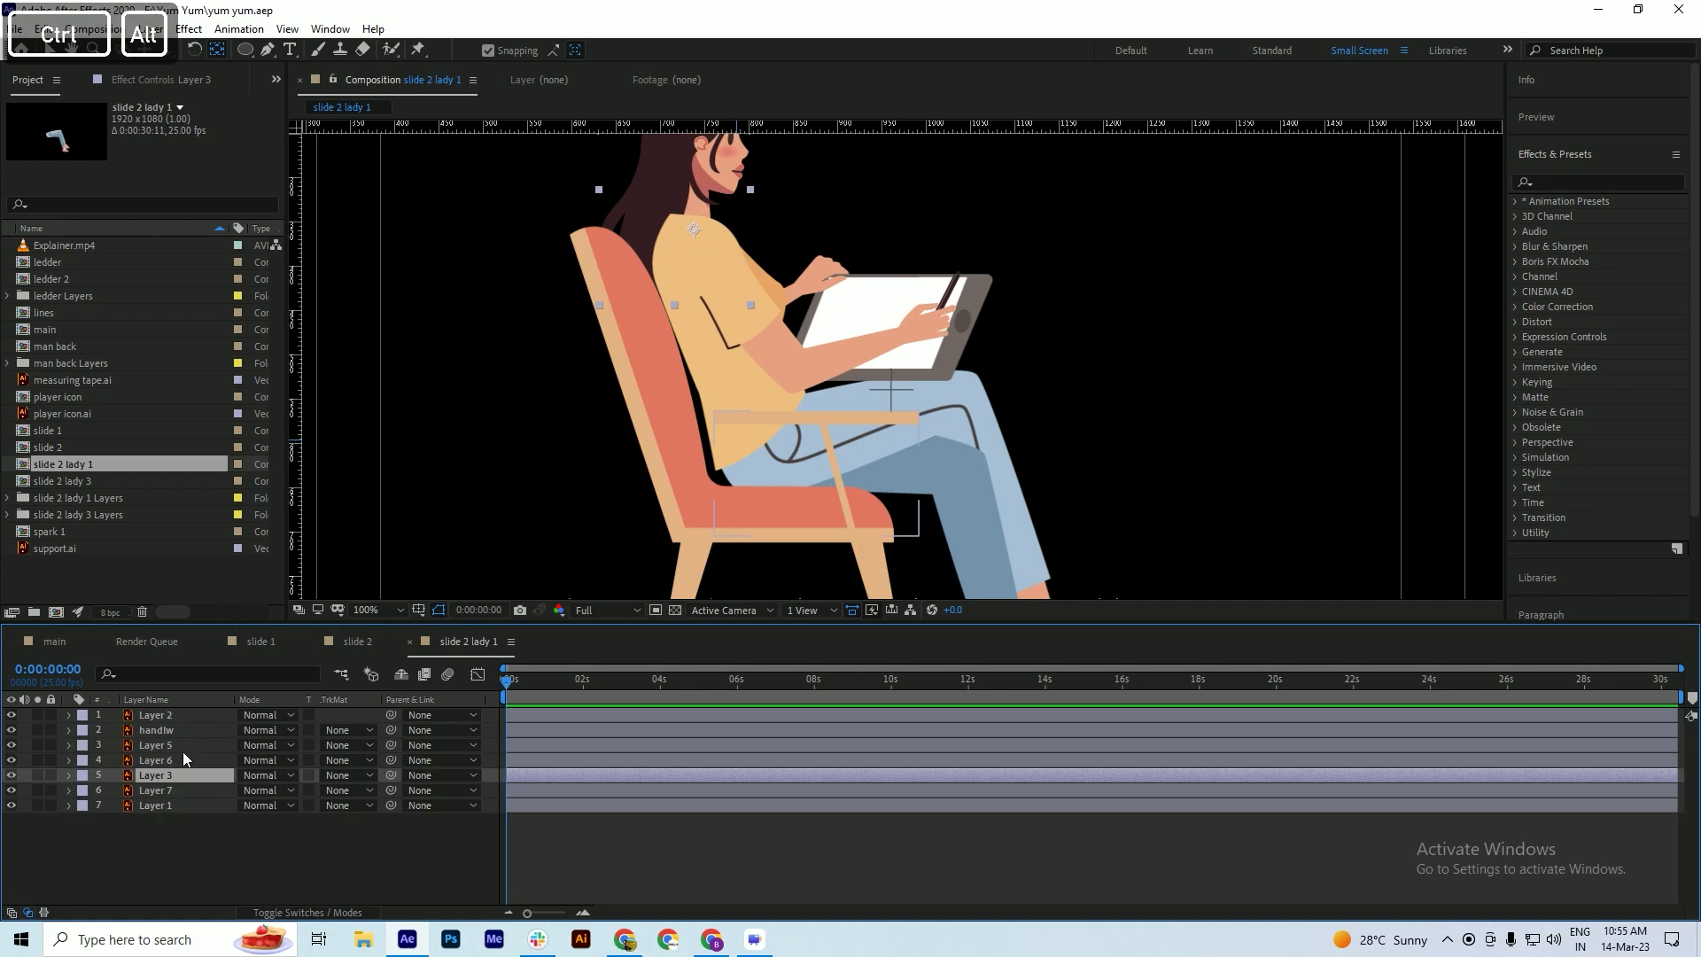
{"action": "left_click", "coordinate": [148, 790]}
{"action": "scroll", "coordinate": [903, 292], "scroll_direction": "down", "scroll_amount": 1}
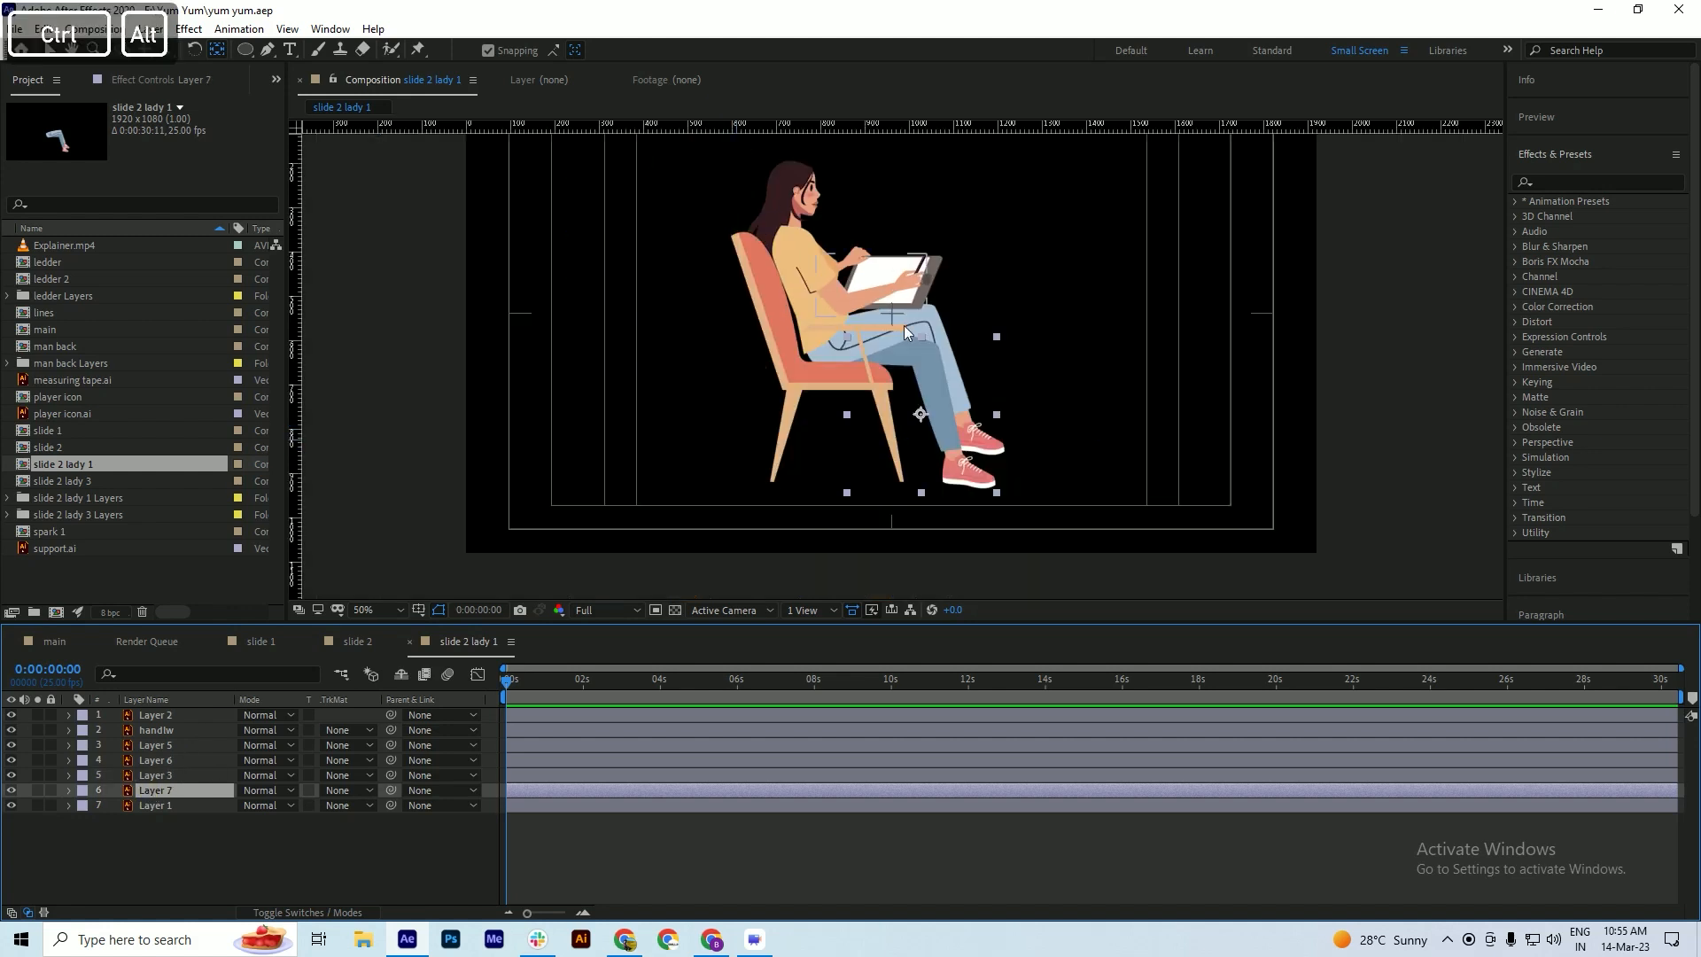
{"action": "scroll", "coordinate": [990, 383], "scroll_direction": "up", "scroll_amount": 1}
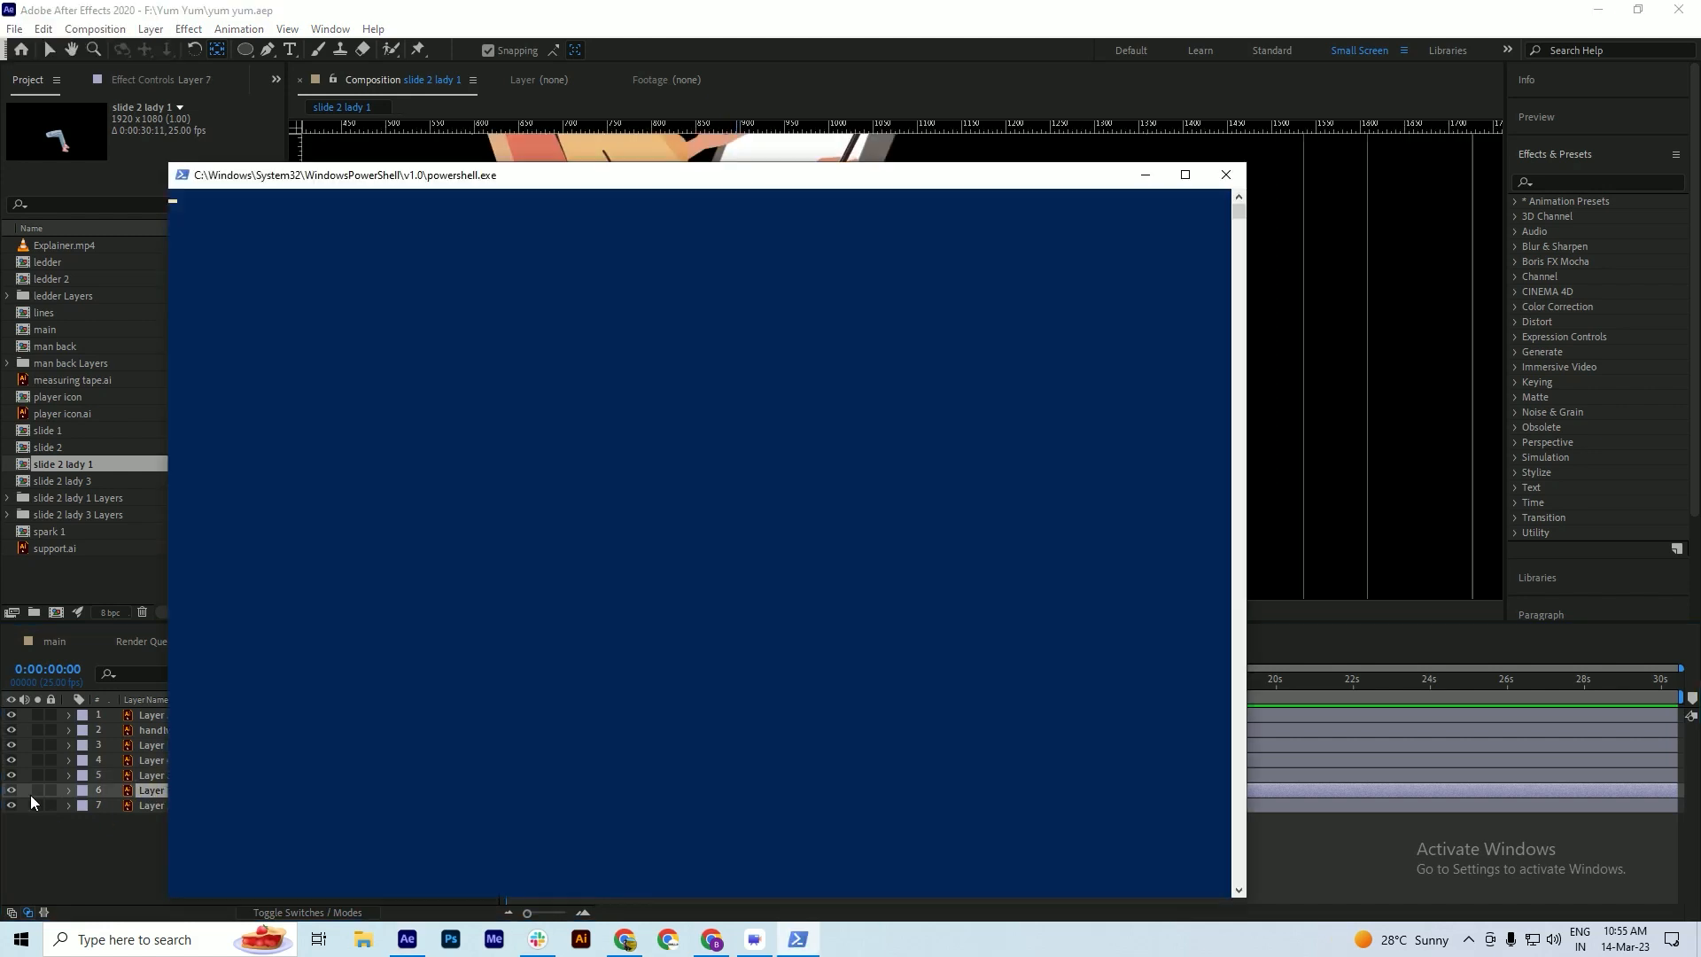
{"action": "left_click", "coordinate": [11, 791]}
{"action": "left_click", "coordinate": [11, 791]}
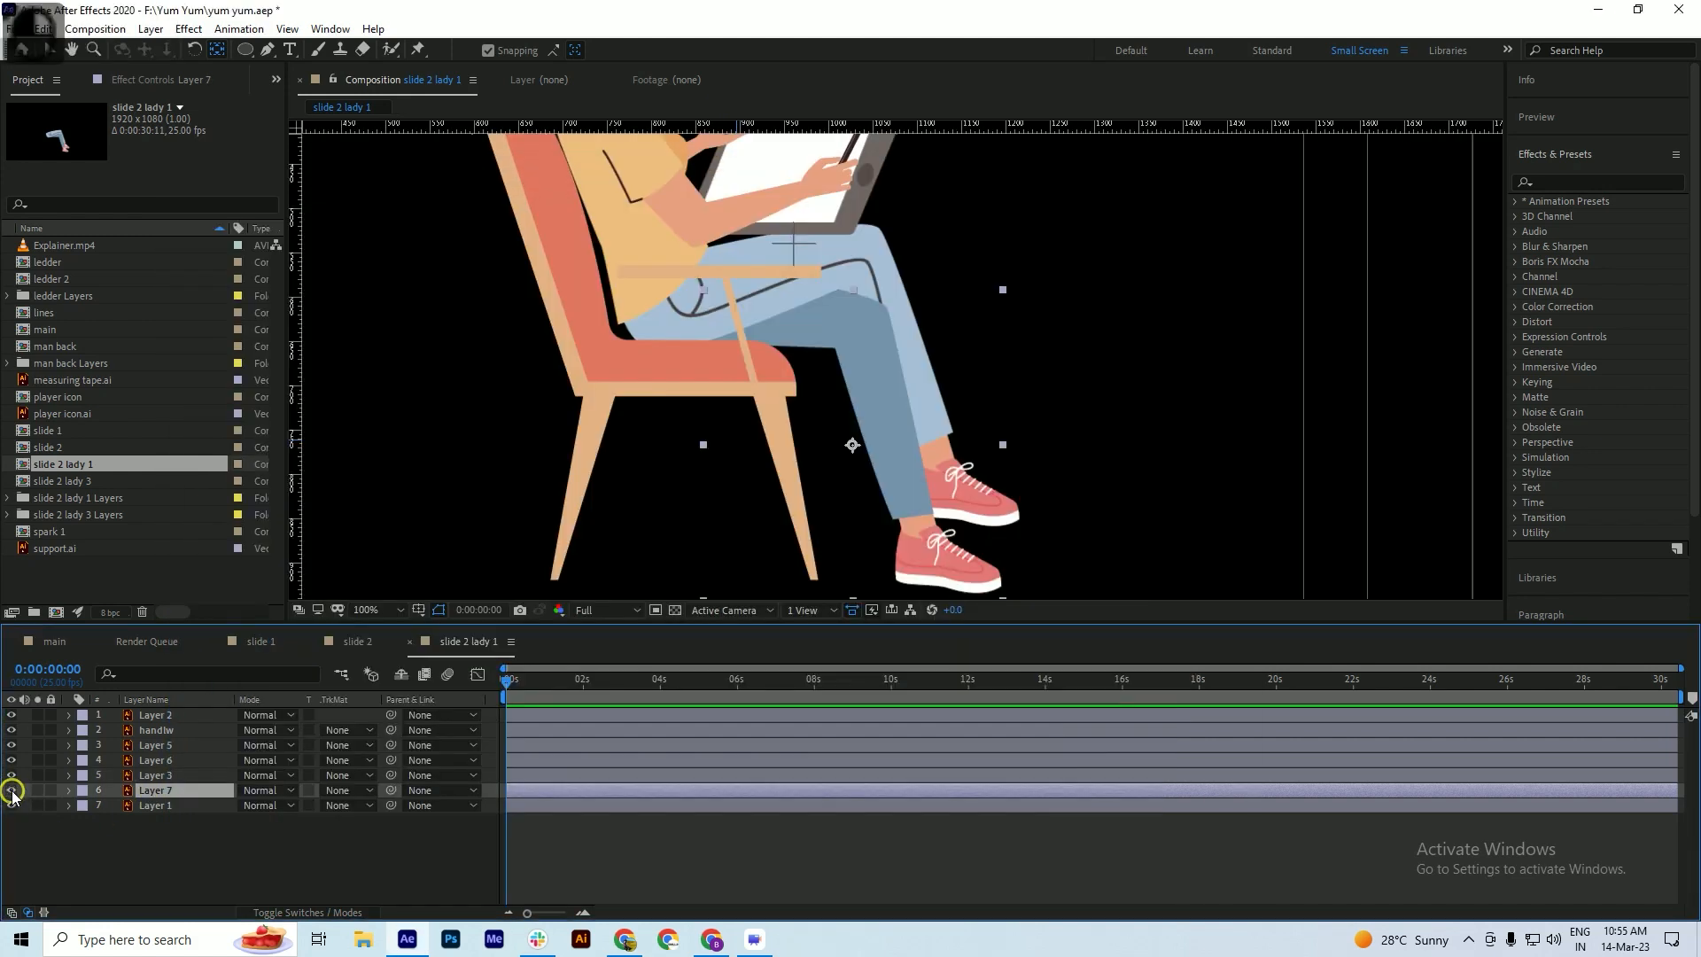
{"action": "left_click", "coordinate": [12, 790]}
{"action": "left_click", "coordinate": [12, 793]}
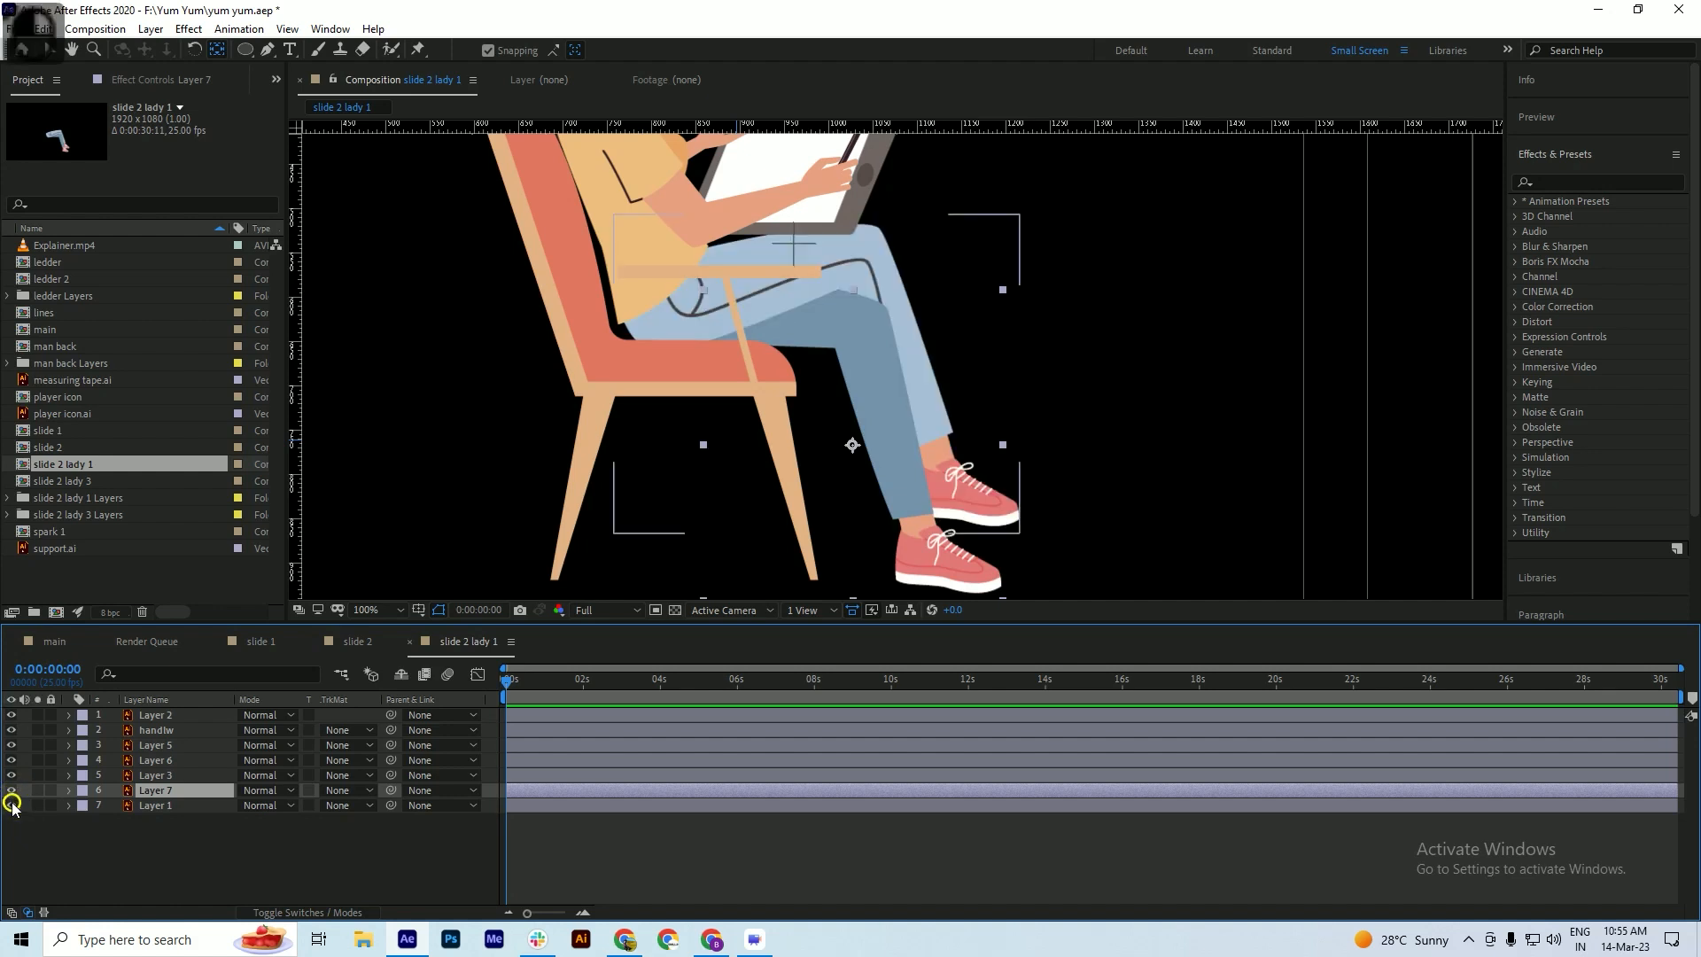
{"action": "left_click_drag", "start_coordinate": [482, 503], "coordinate": [471, 529]}
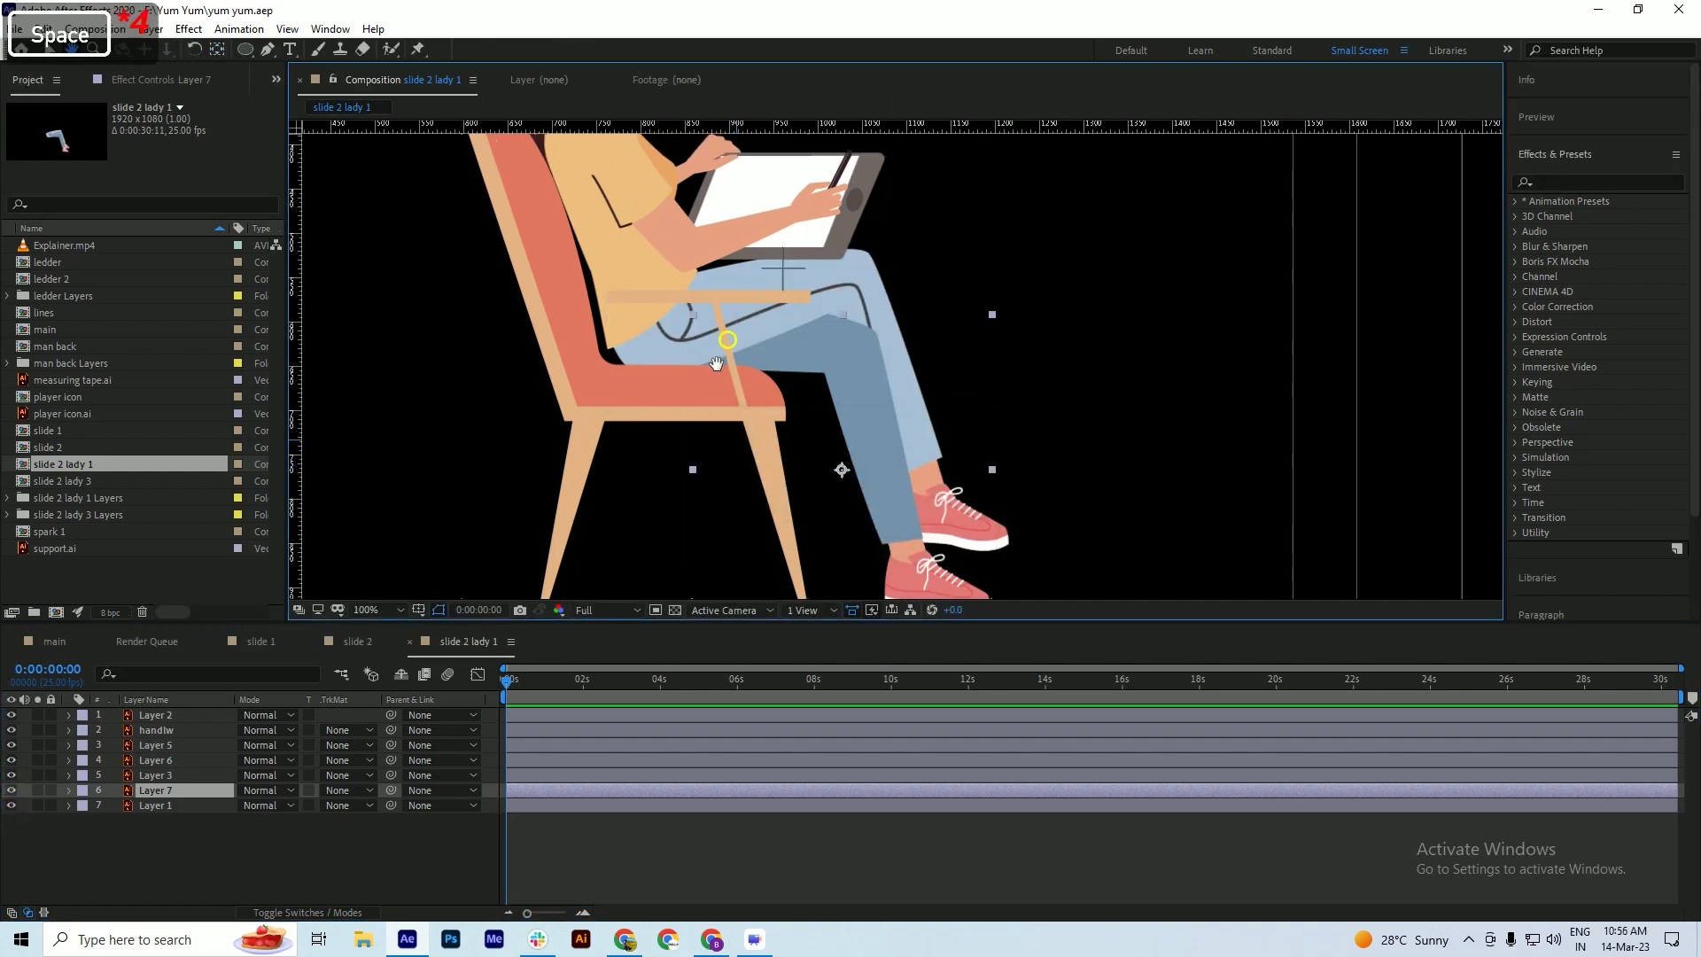
{"action": "left_click", "coordinate": [154, 805], "text": "shift"}
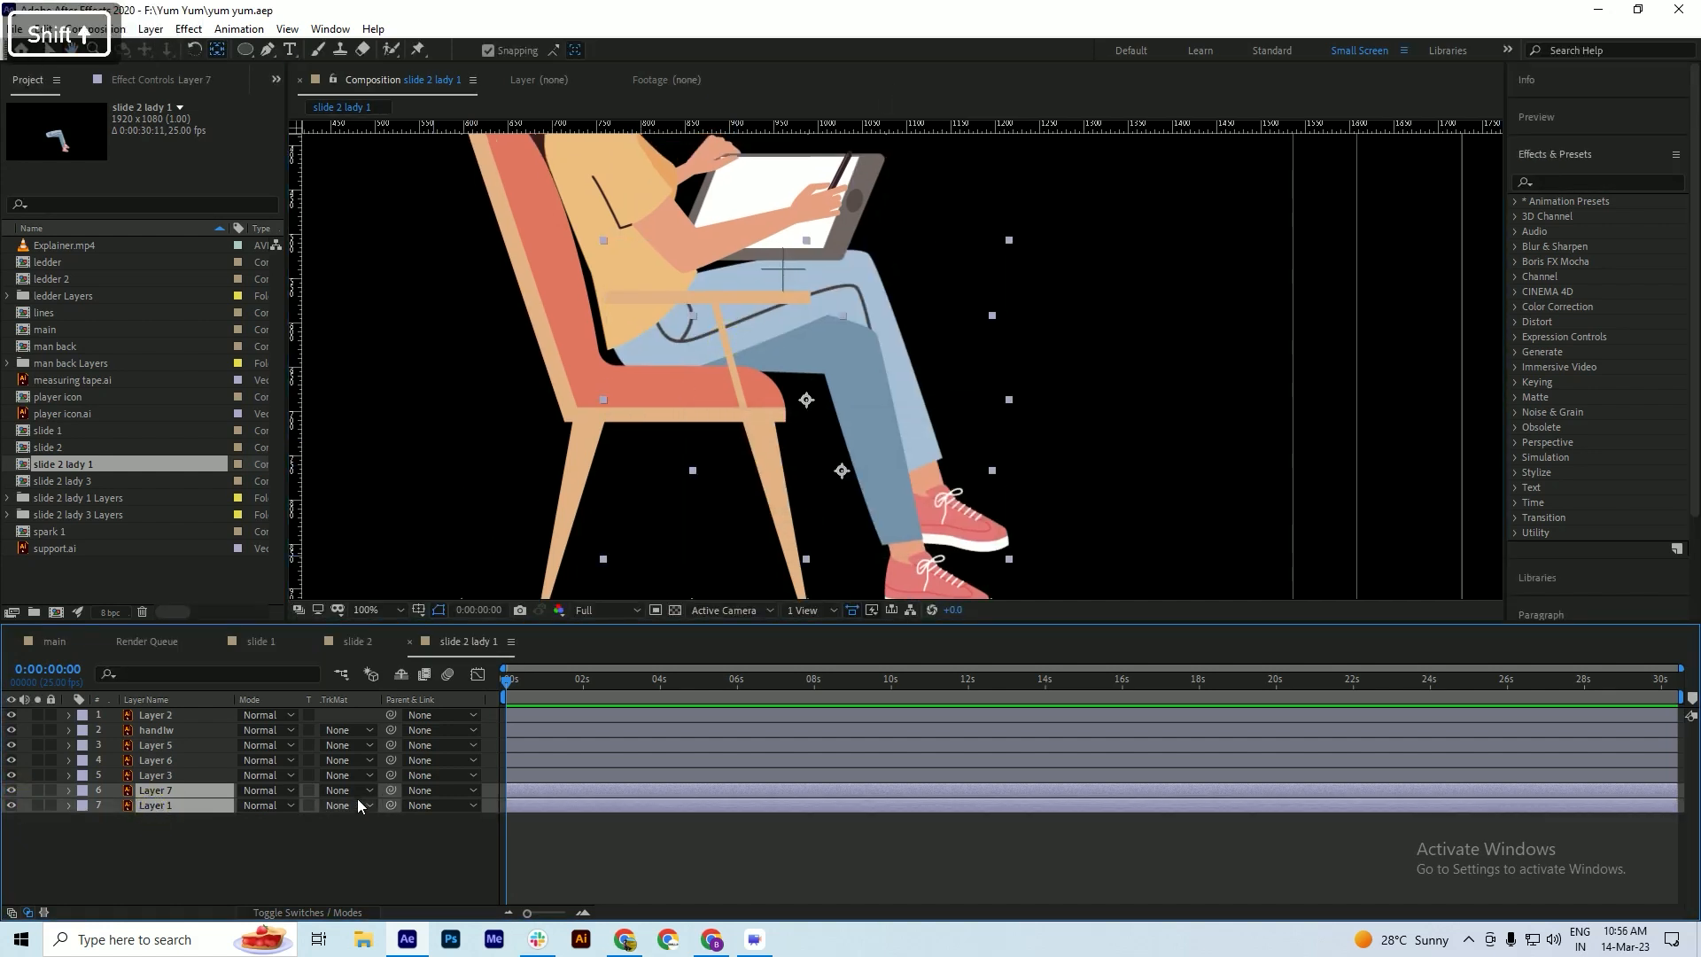
- Set the label colour of Layer 6, the torso, to Purple and save the project
{"action": "left_click", "coordinate": [151, 762]}
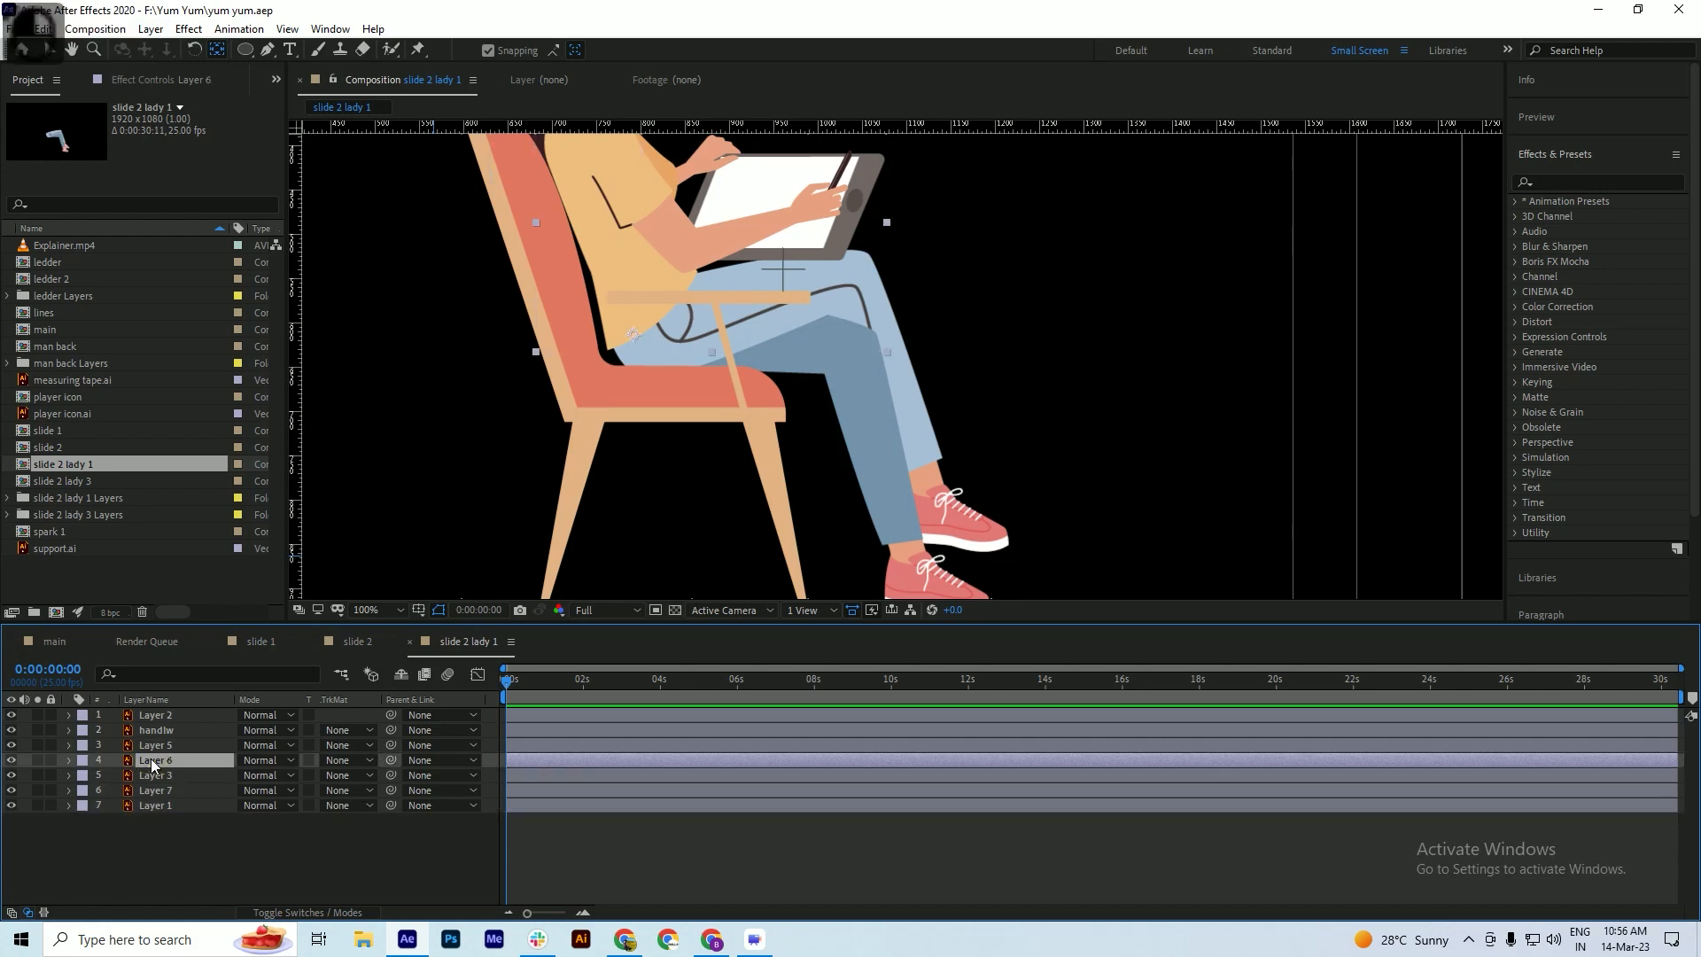
{"action": "left_click_drag", "start_coordinate": [730, 241], "coordinate": [737, 364]}
{"action": "left_click", "coordinate": [82, 760]}
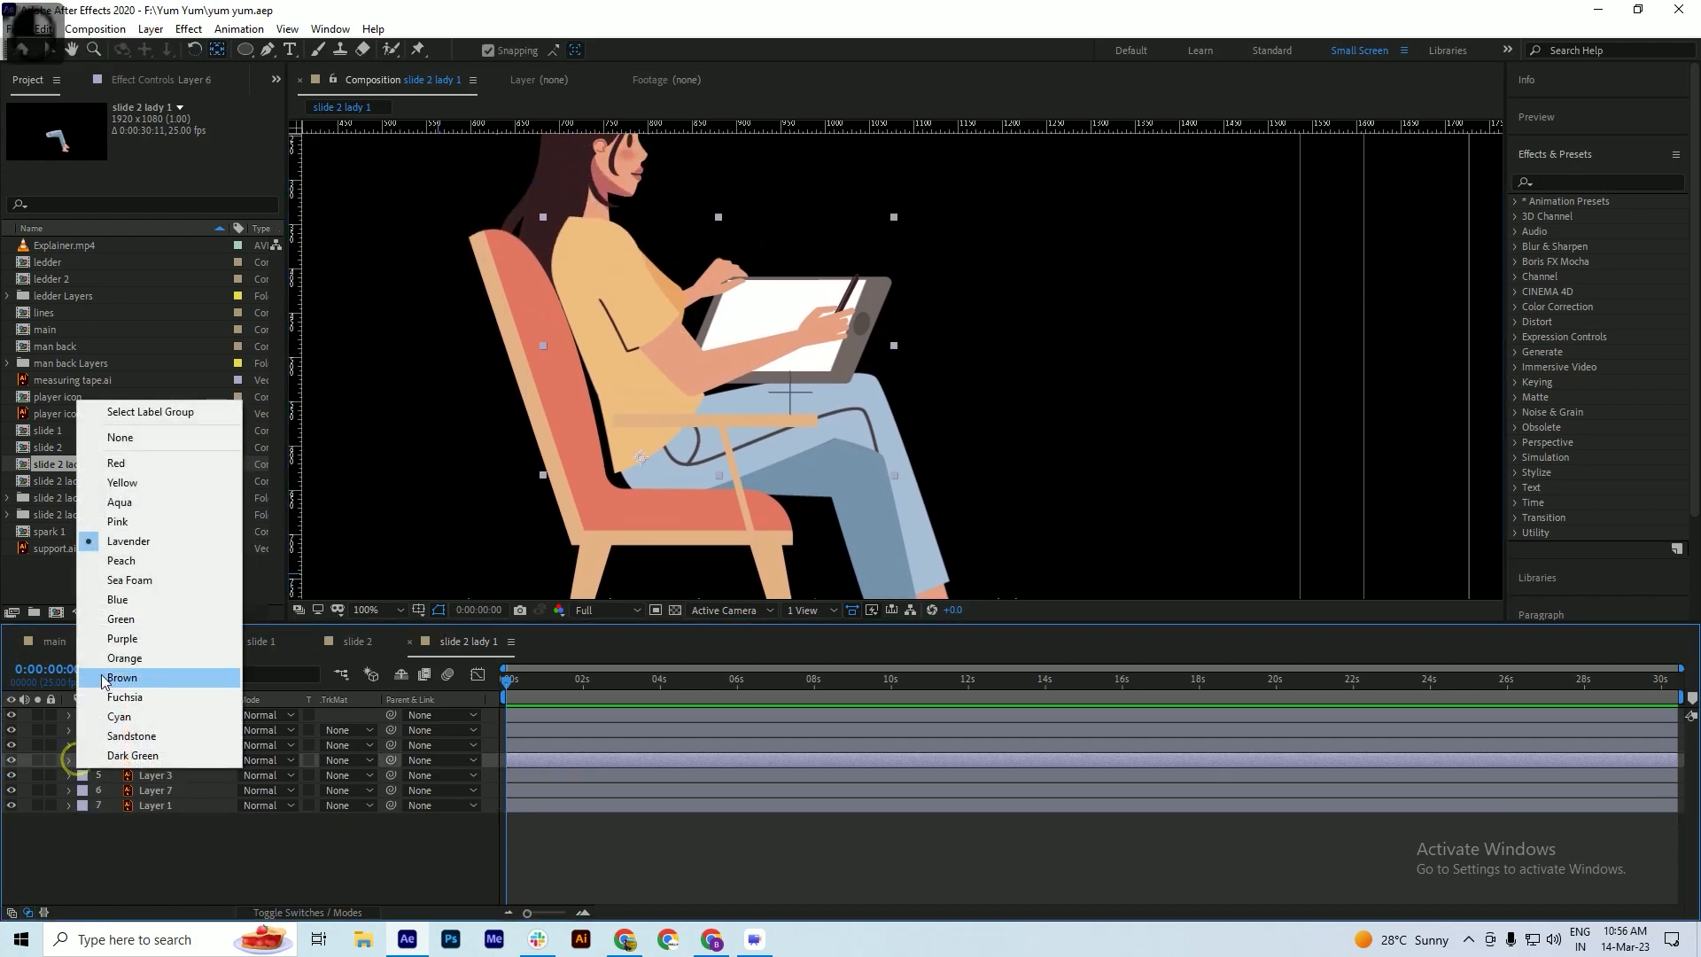
{"action": "left_click", "coordinate": [127, 638]}
{"action": "key", "text": "ctrl+s"}
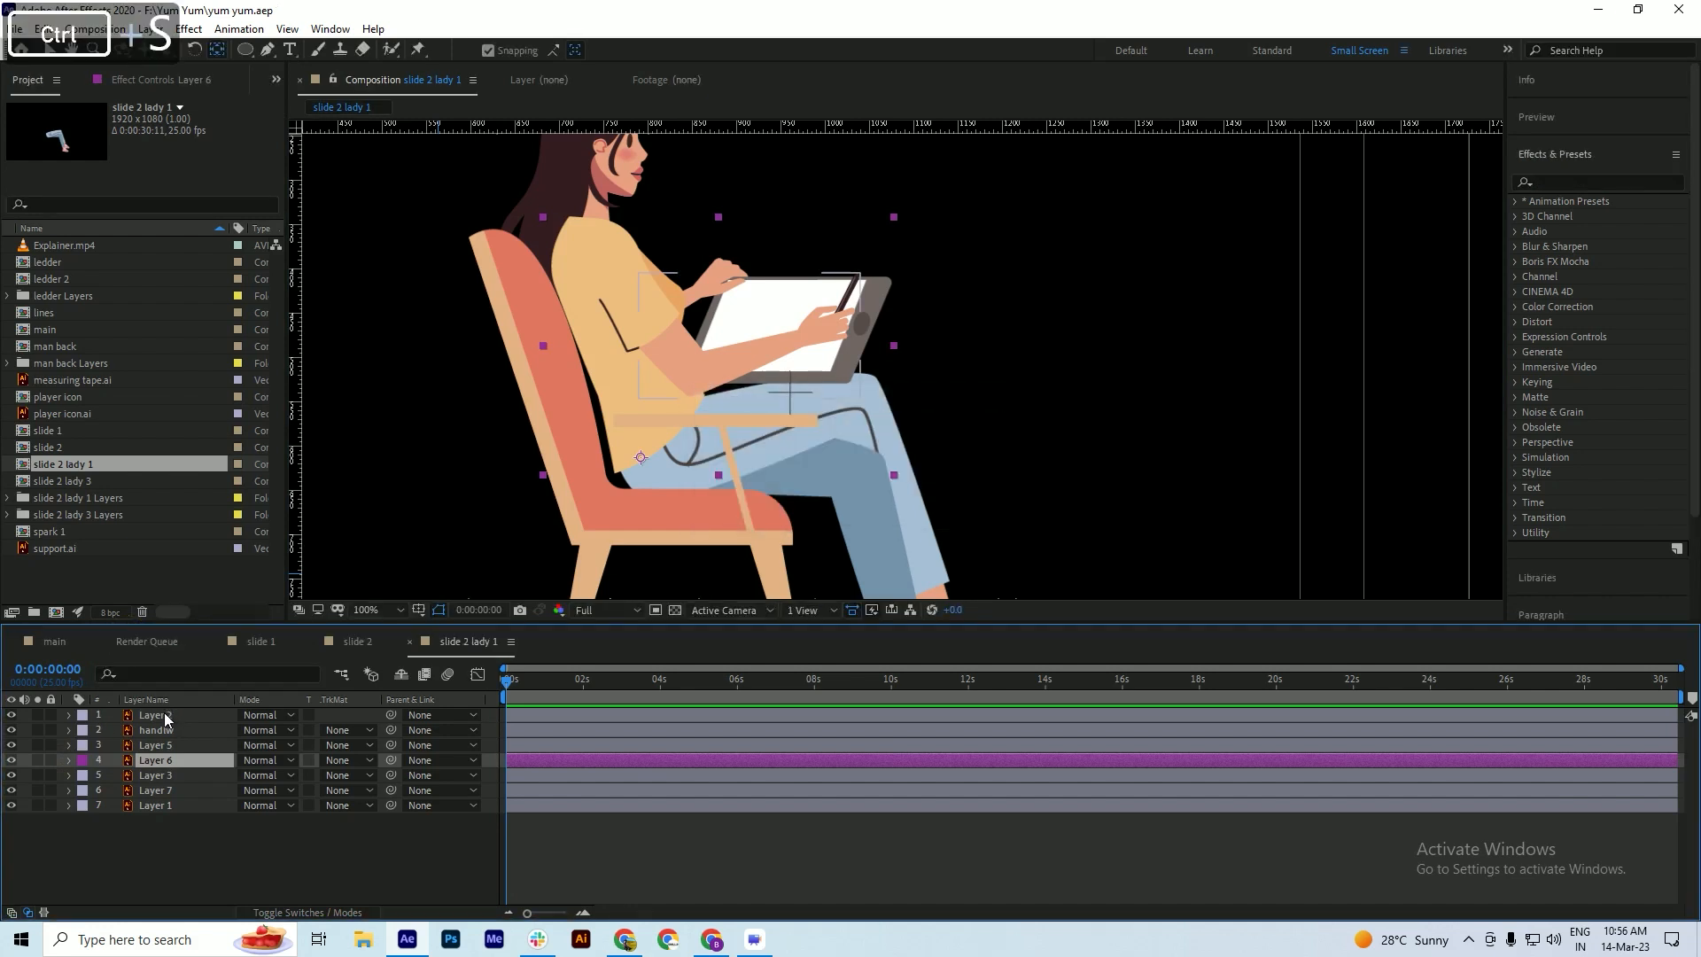
- Parent Layer 2, handlw, Layer 5 and Layer 3 to Layer 6, the torso, and save the project
{"action": "left_click", "coordinate": [159, 715]}
{"action": "left_click", "coordinate": [163, 745], "text": "shift"}
{"action": "left_click_drag", "start_coordinate": [391, 730], "coordinate": [153, 760]}
{"action": "left_click", "coordinate": [156, 776]}
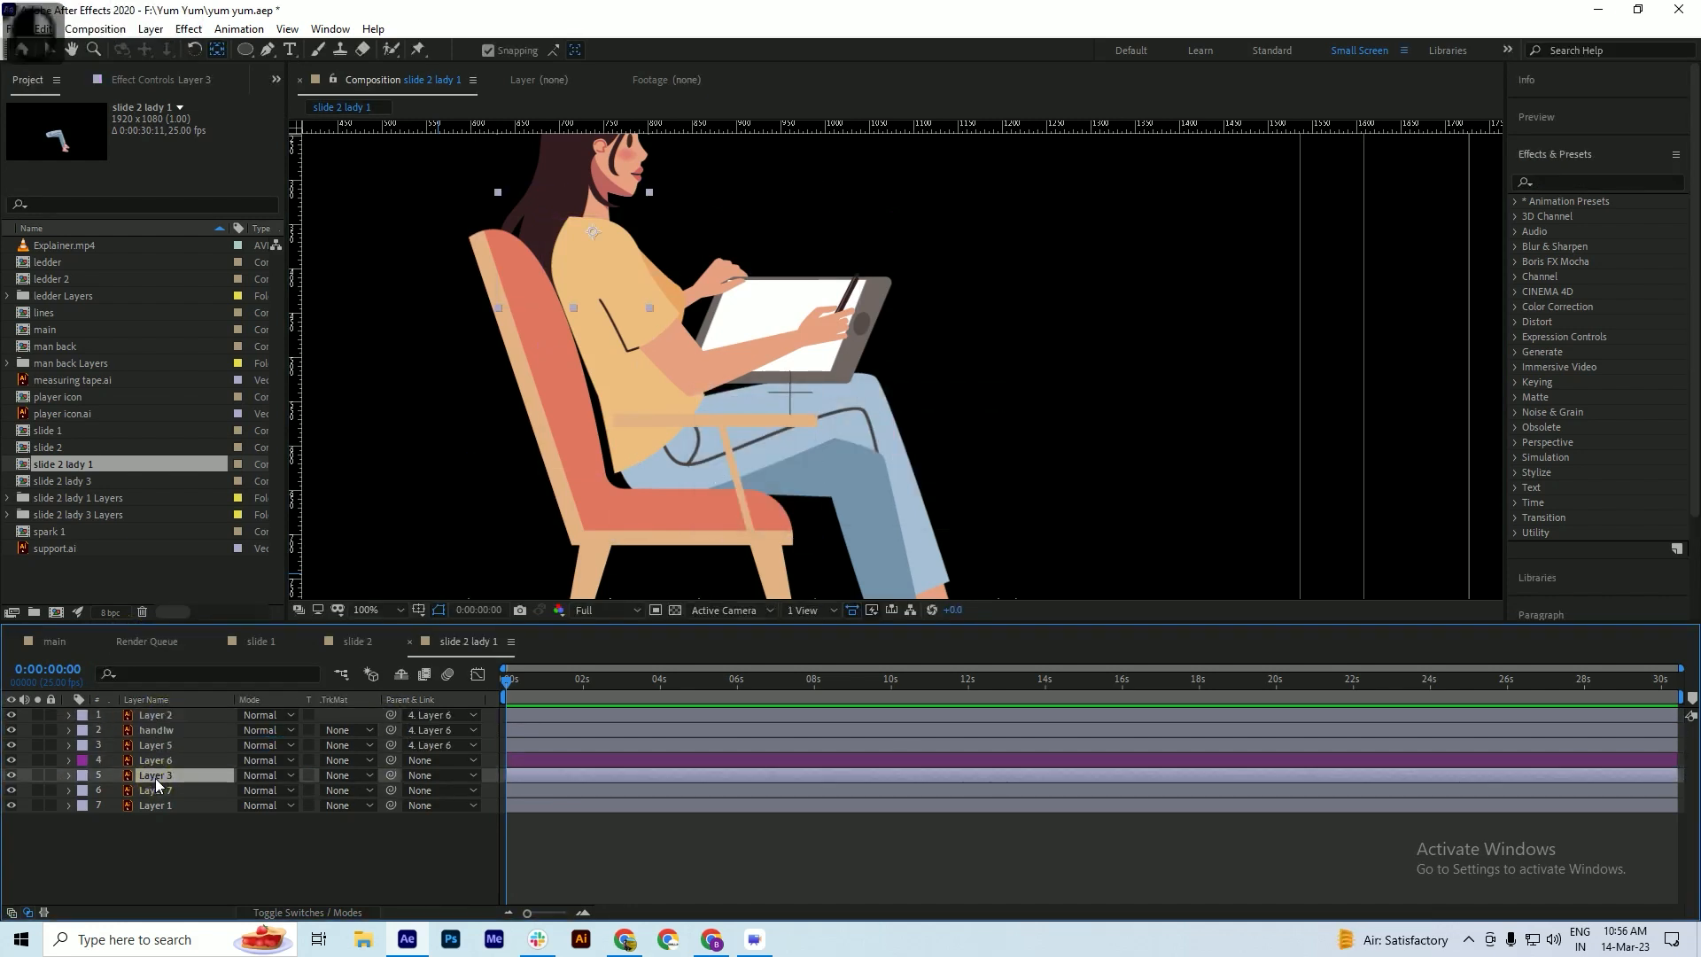
{"action": "left_click_drag", "start_coordinate": [390, 775], "coordinate": [157, 762]}
{"action": "key", "text": "ctrl+s"}
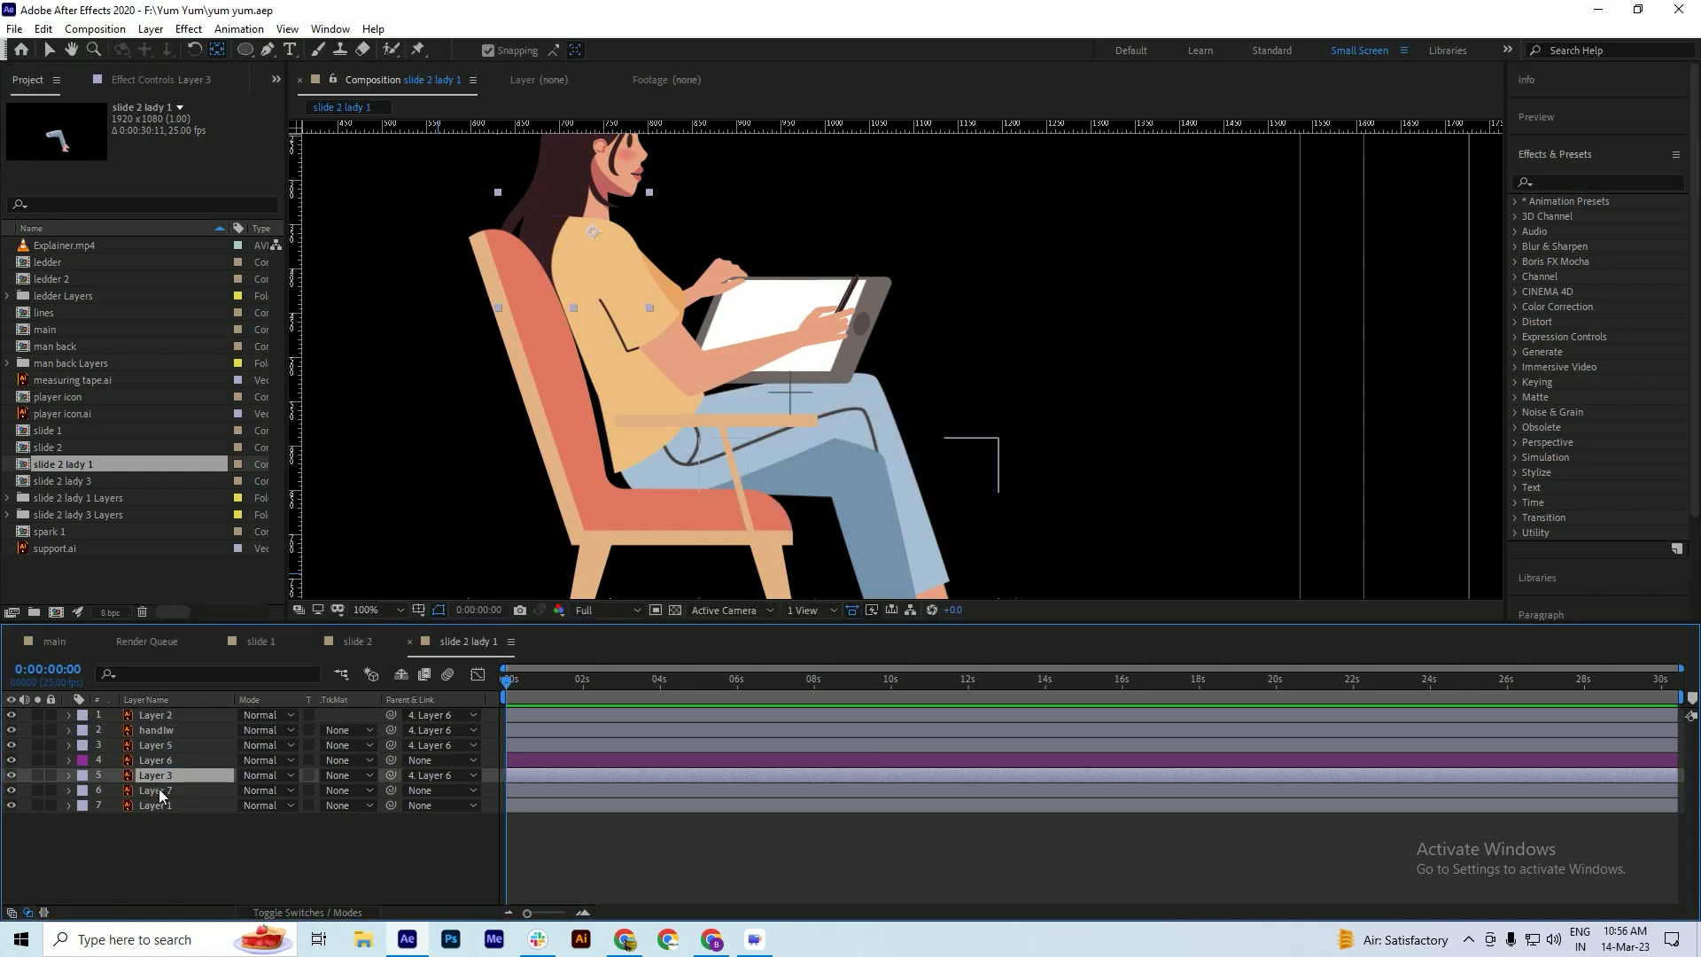
- Add a Rotation keyframe to Layer 6 at 0:00:00:00 and save the project
{"action": "left_click", "coordinate": [157, 790]}
{"action": "left_click", "coordinate": [156, 759]}
{"action": "key", "text": "s"}
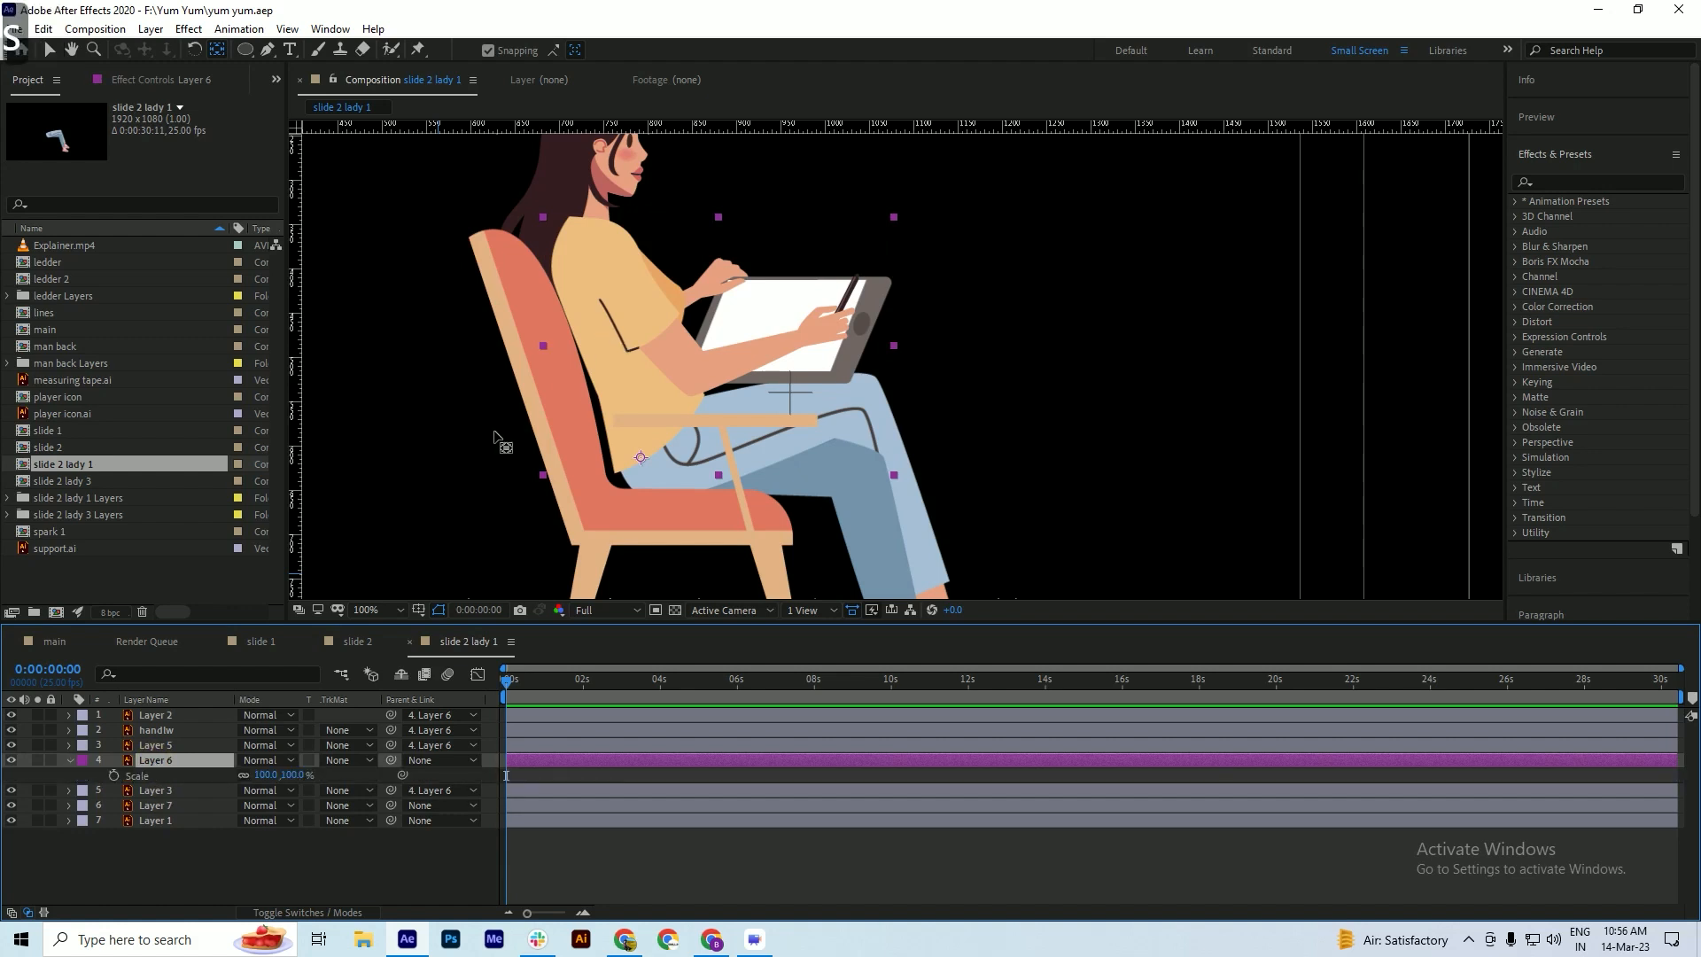
{"action": "key", "text": "s"}
{"action": "key", "text": "r"}
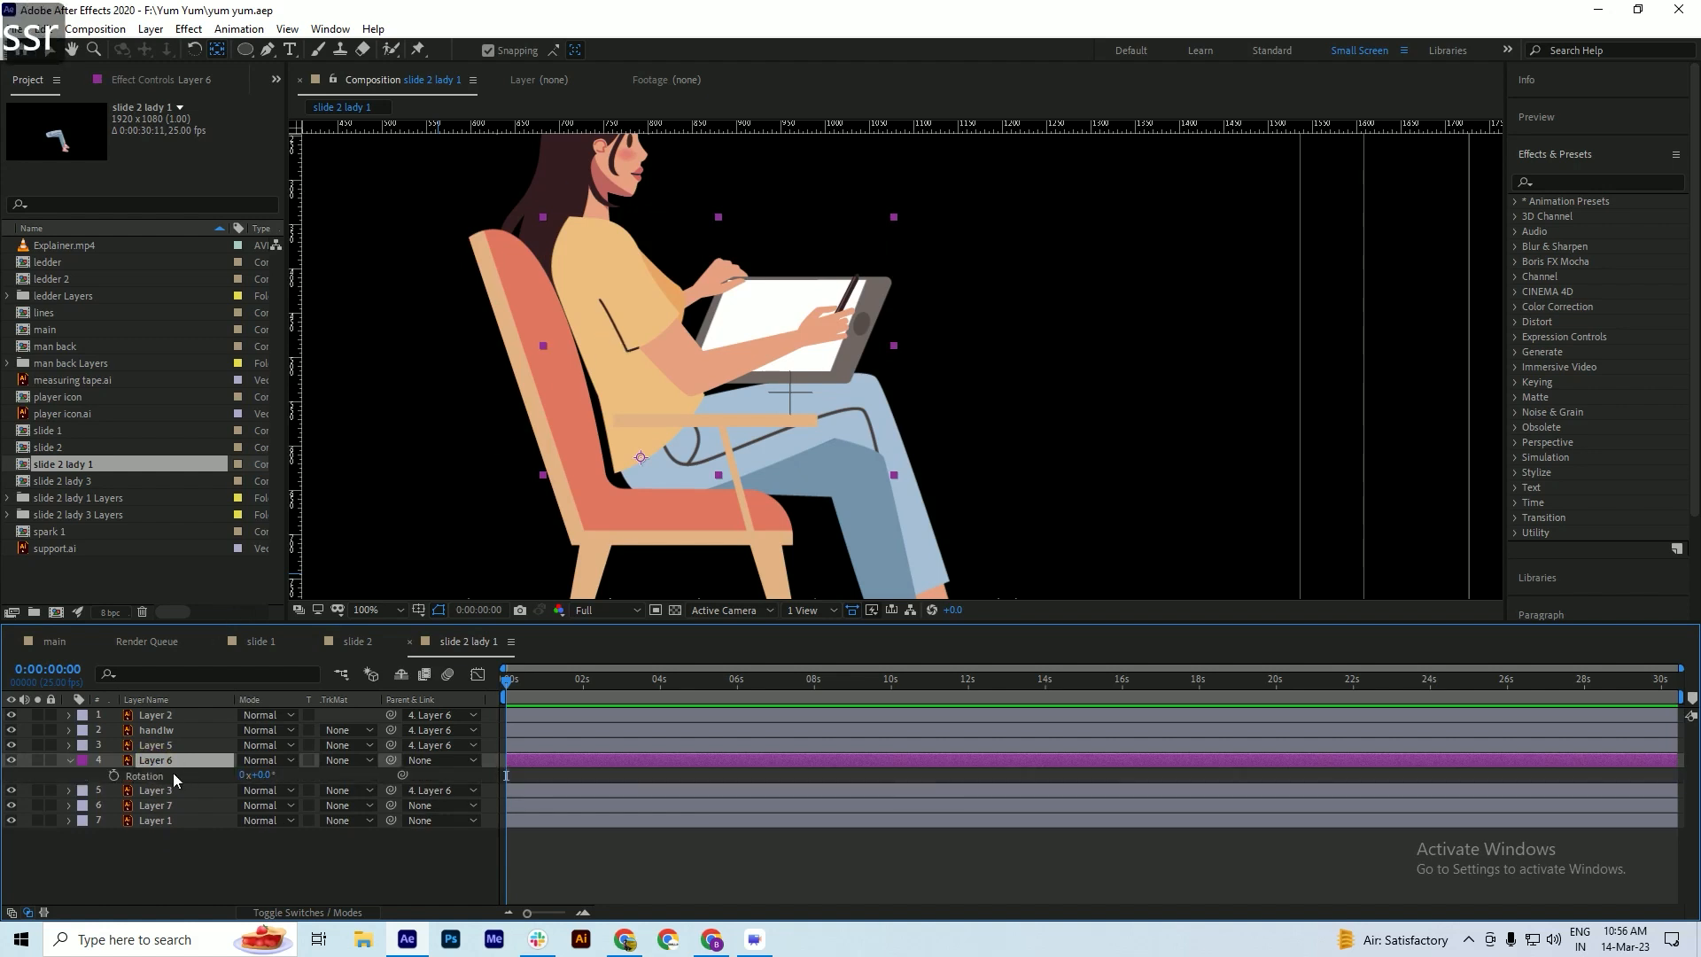
{"action": "left_click", "coordinate": [113, 775]}
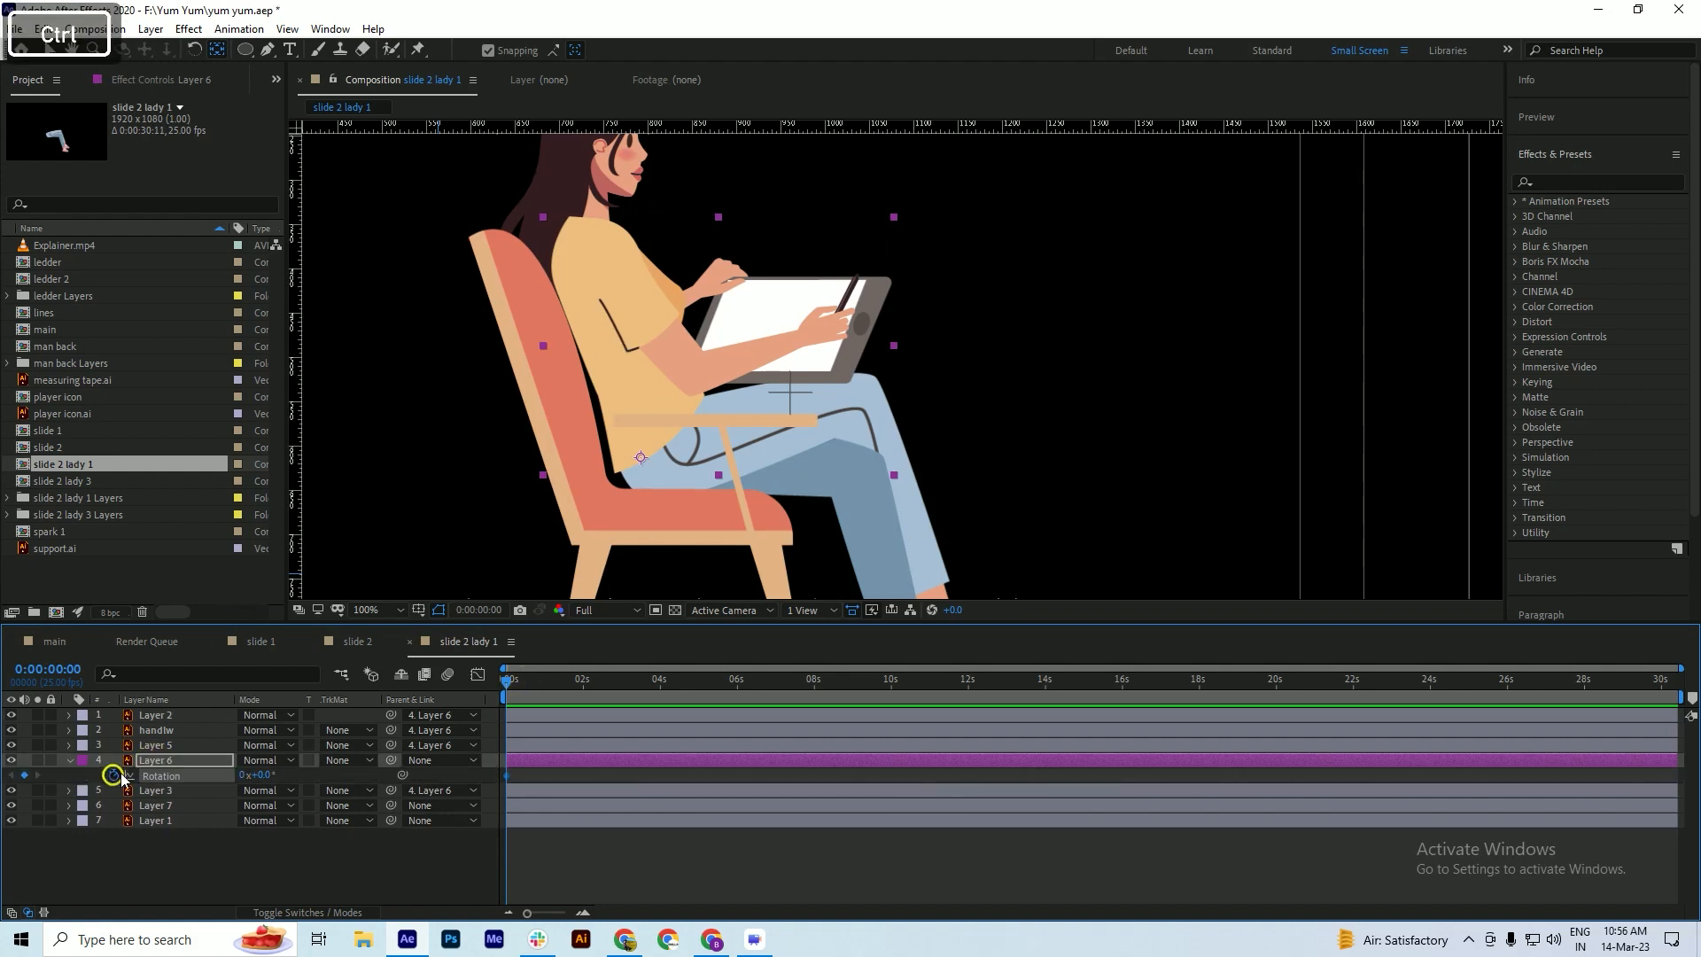
{"action": "key", "text": "ctrl+s"}
- Try rotating Layer 6, the torso, at 0:00:00:10 and undo the rotation
{"action": "scroll", "coordinate": [521, 684], "scroll_direction": "up", "scroll_amount": 3}
{"action": "left_click_drag", "start_coordinate": [525, 684], "coordinate": [633, 693]}
{"action": "left_click_drag", "start_coordinate": [273, 779], "coordinate": [263, 775]}
{"action": "key", "text": "ctrl+z"}
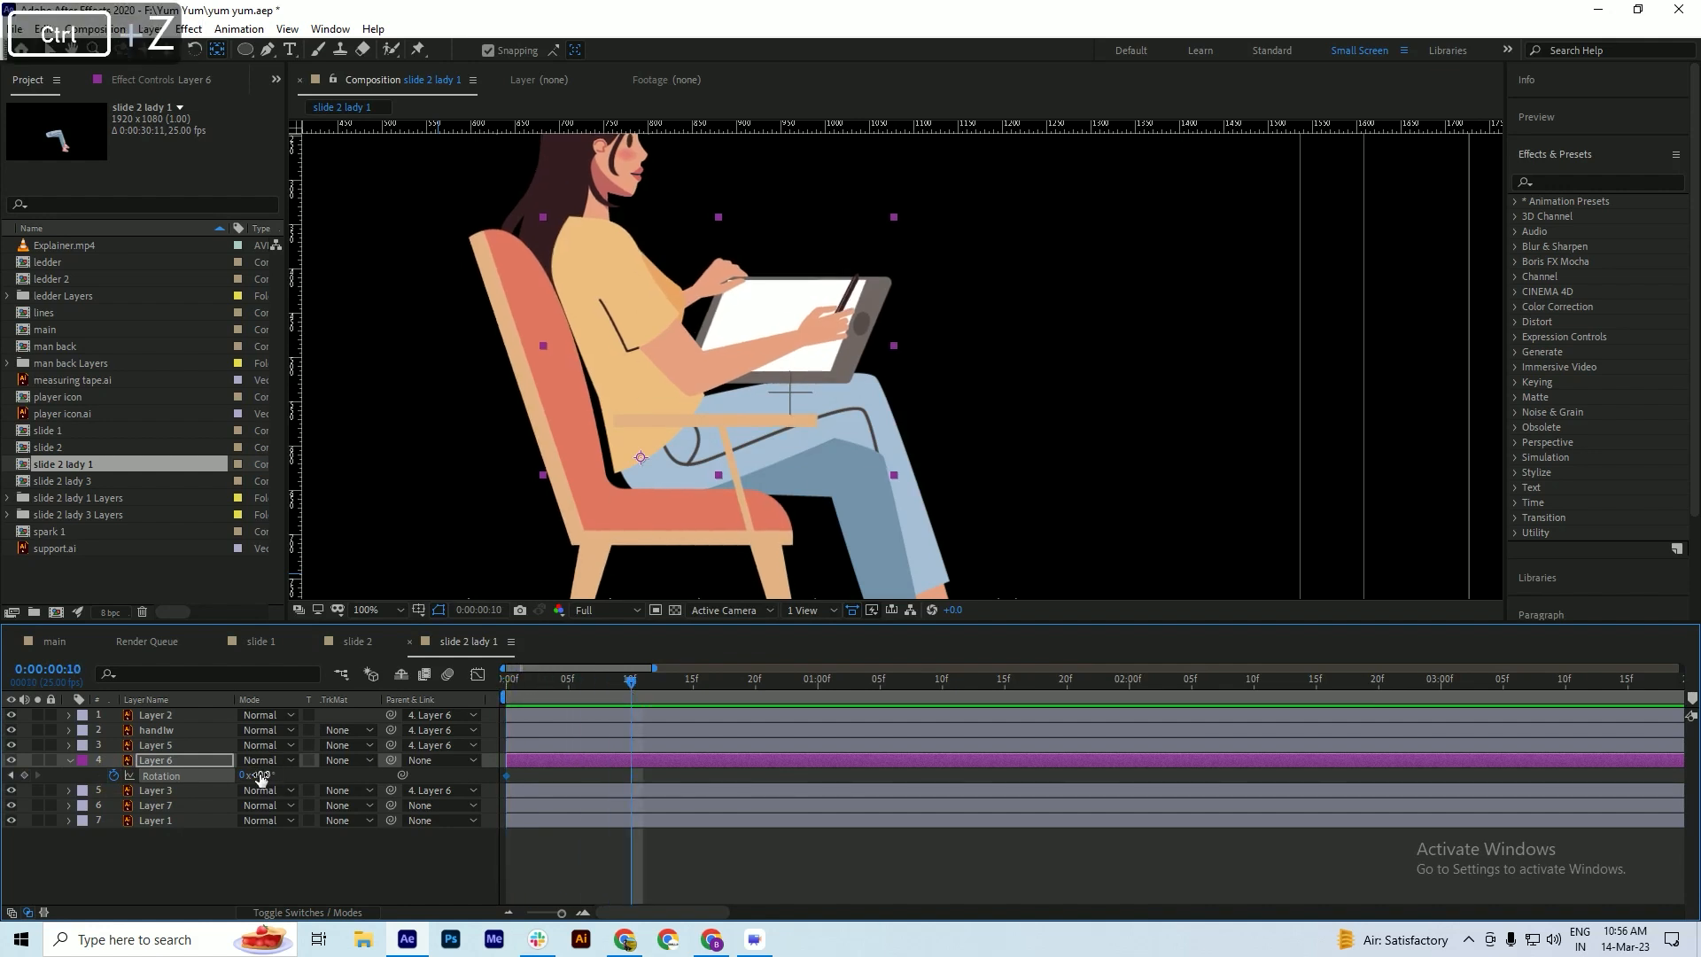
- Set the parent of Layer 5 and handlw to None to detach the chair parts, and select Layer 6
{"action": "left_click", "coordinate": [70, 761]}
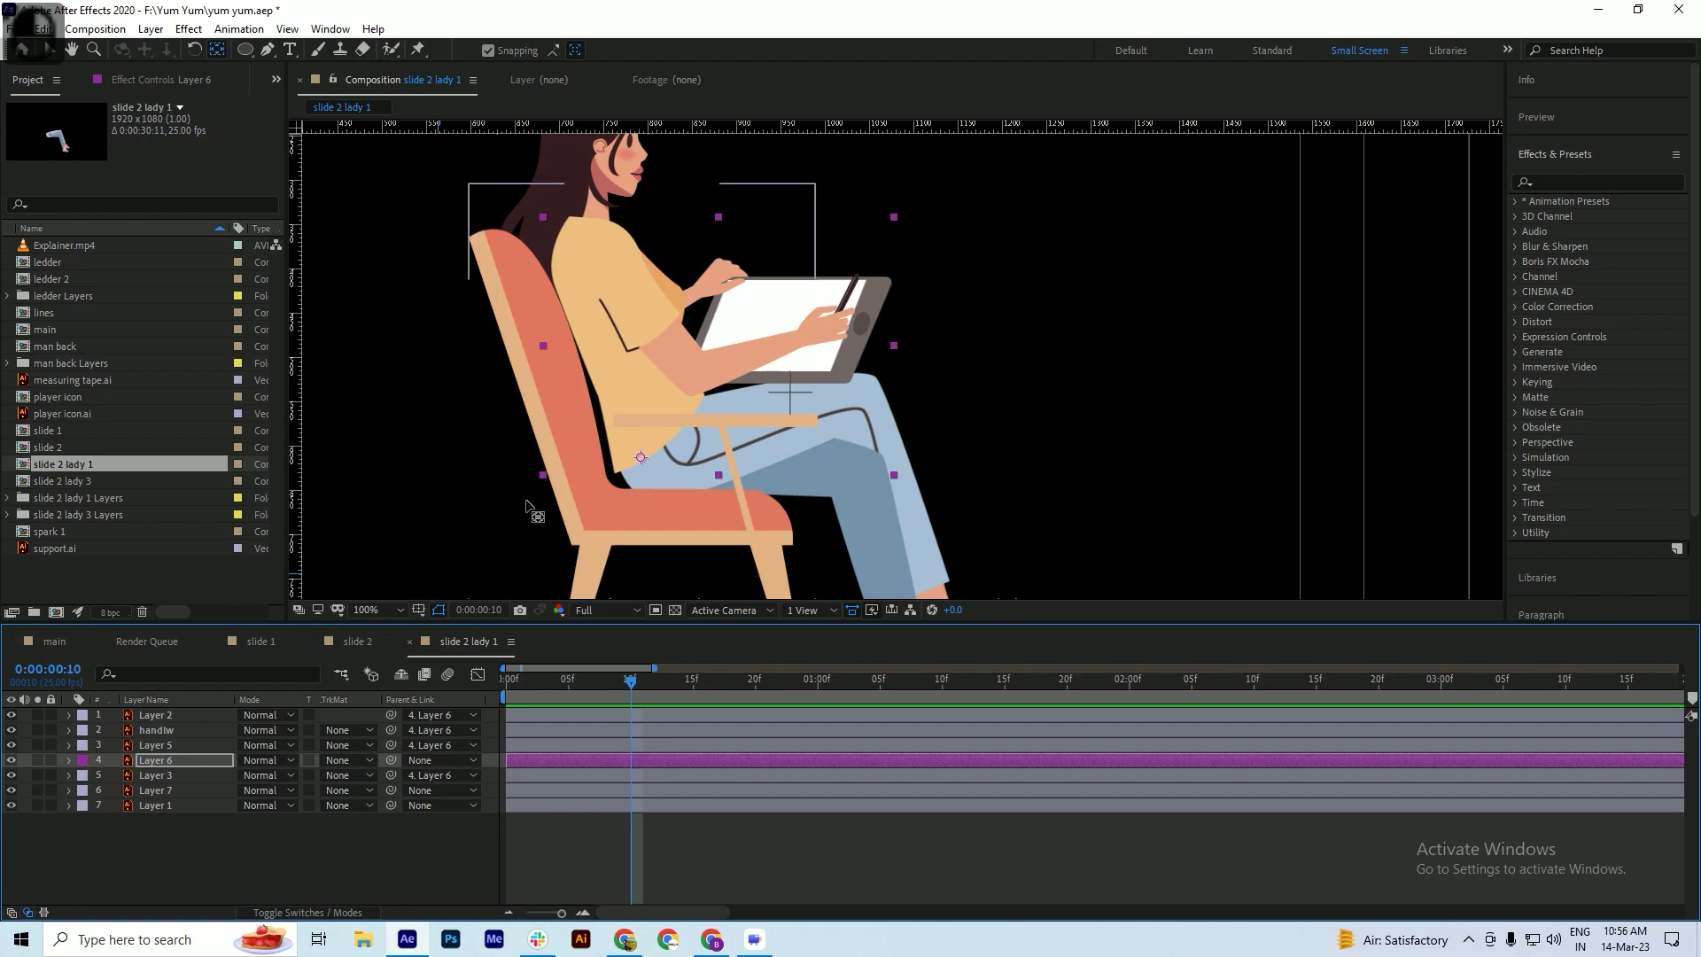
{"action": "left_click", "coordinate": [538, 397]}
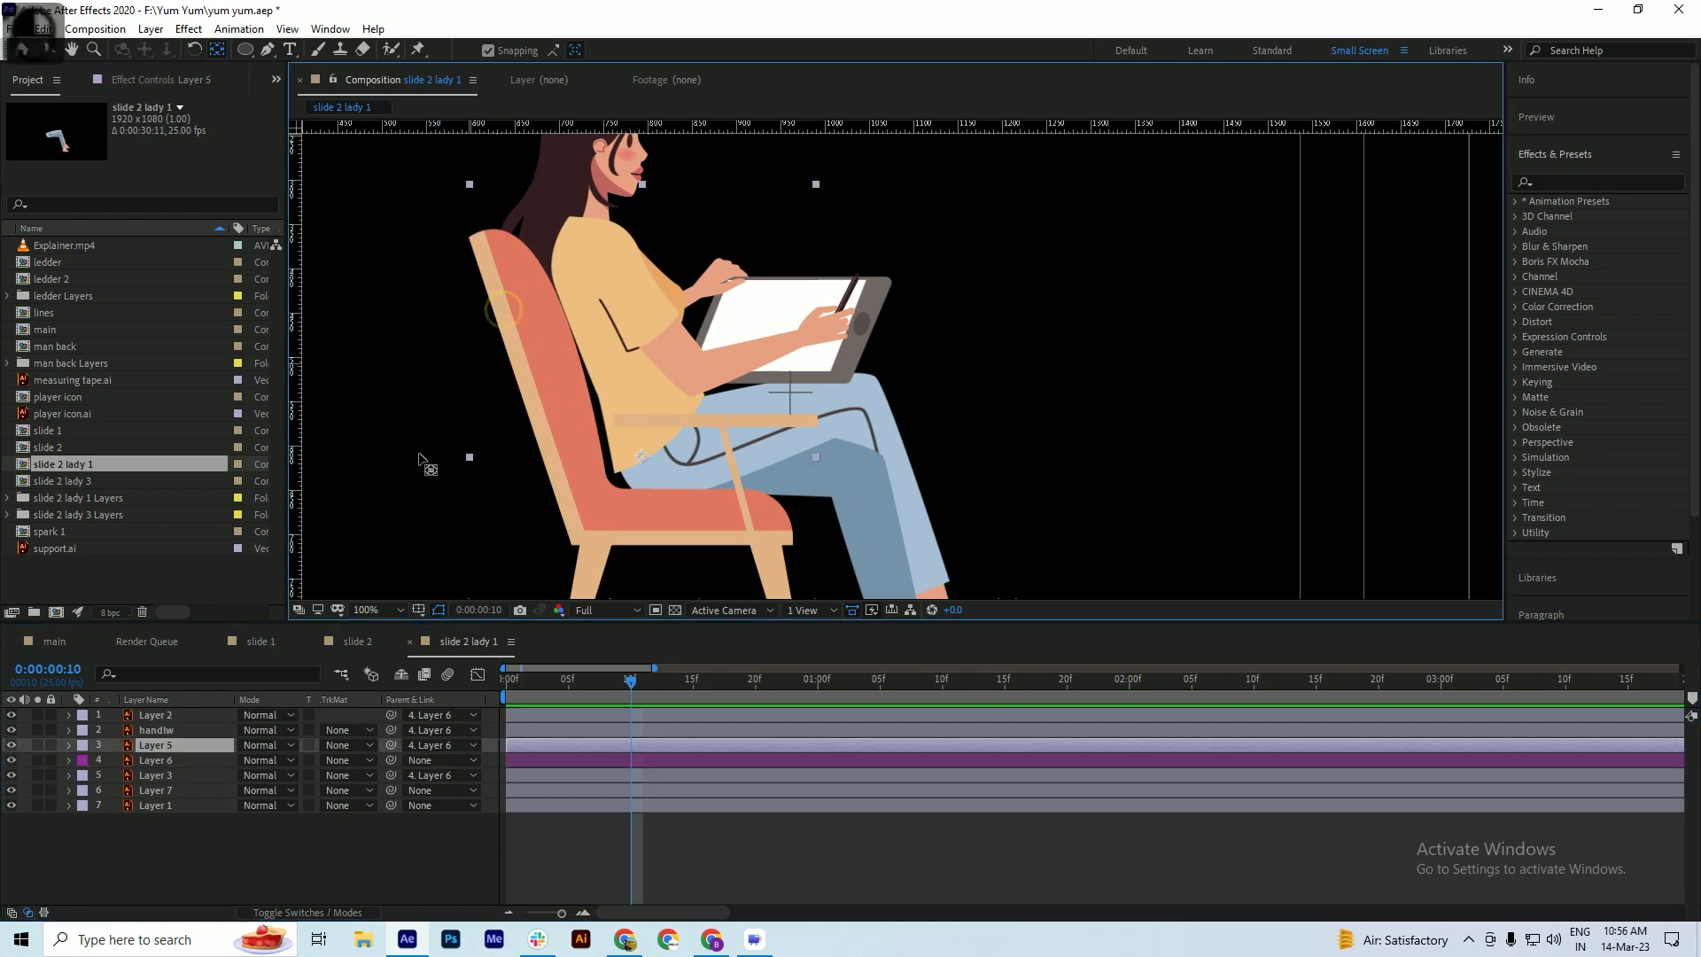
{"action": "left_click", "coordinate": [426, 745]}
{"action": "left_click", "coordinate": [430, 764]}
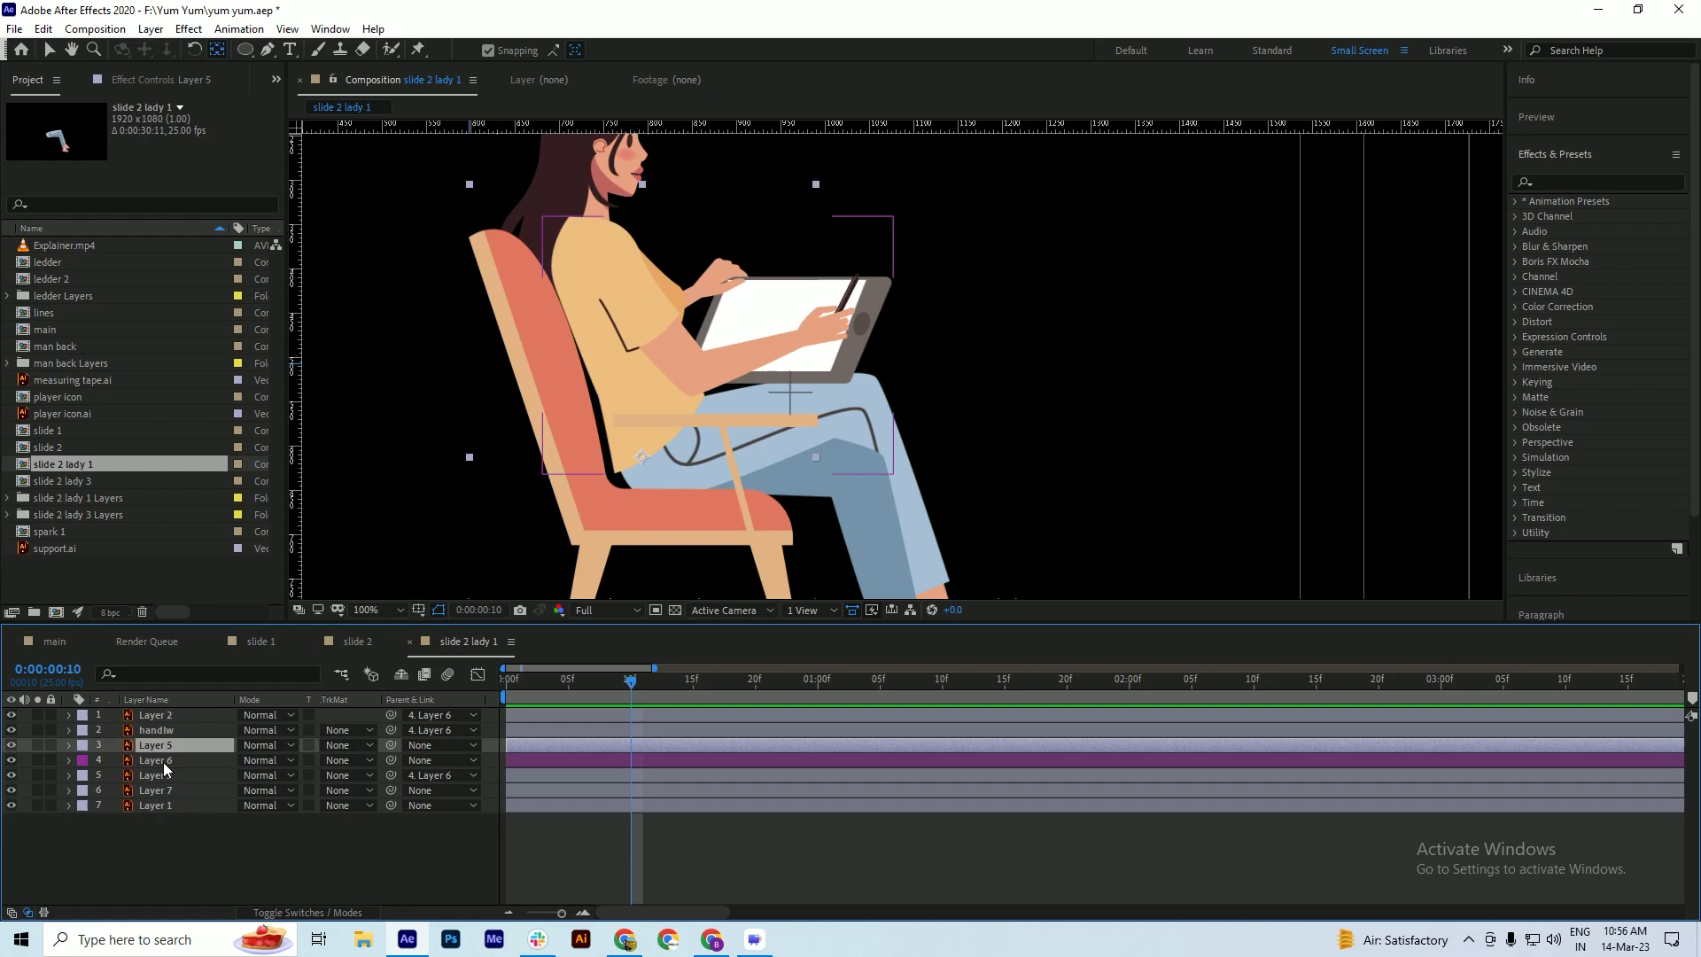
{"action": "left_click", "coordinate": [177, 731]}
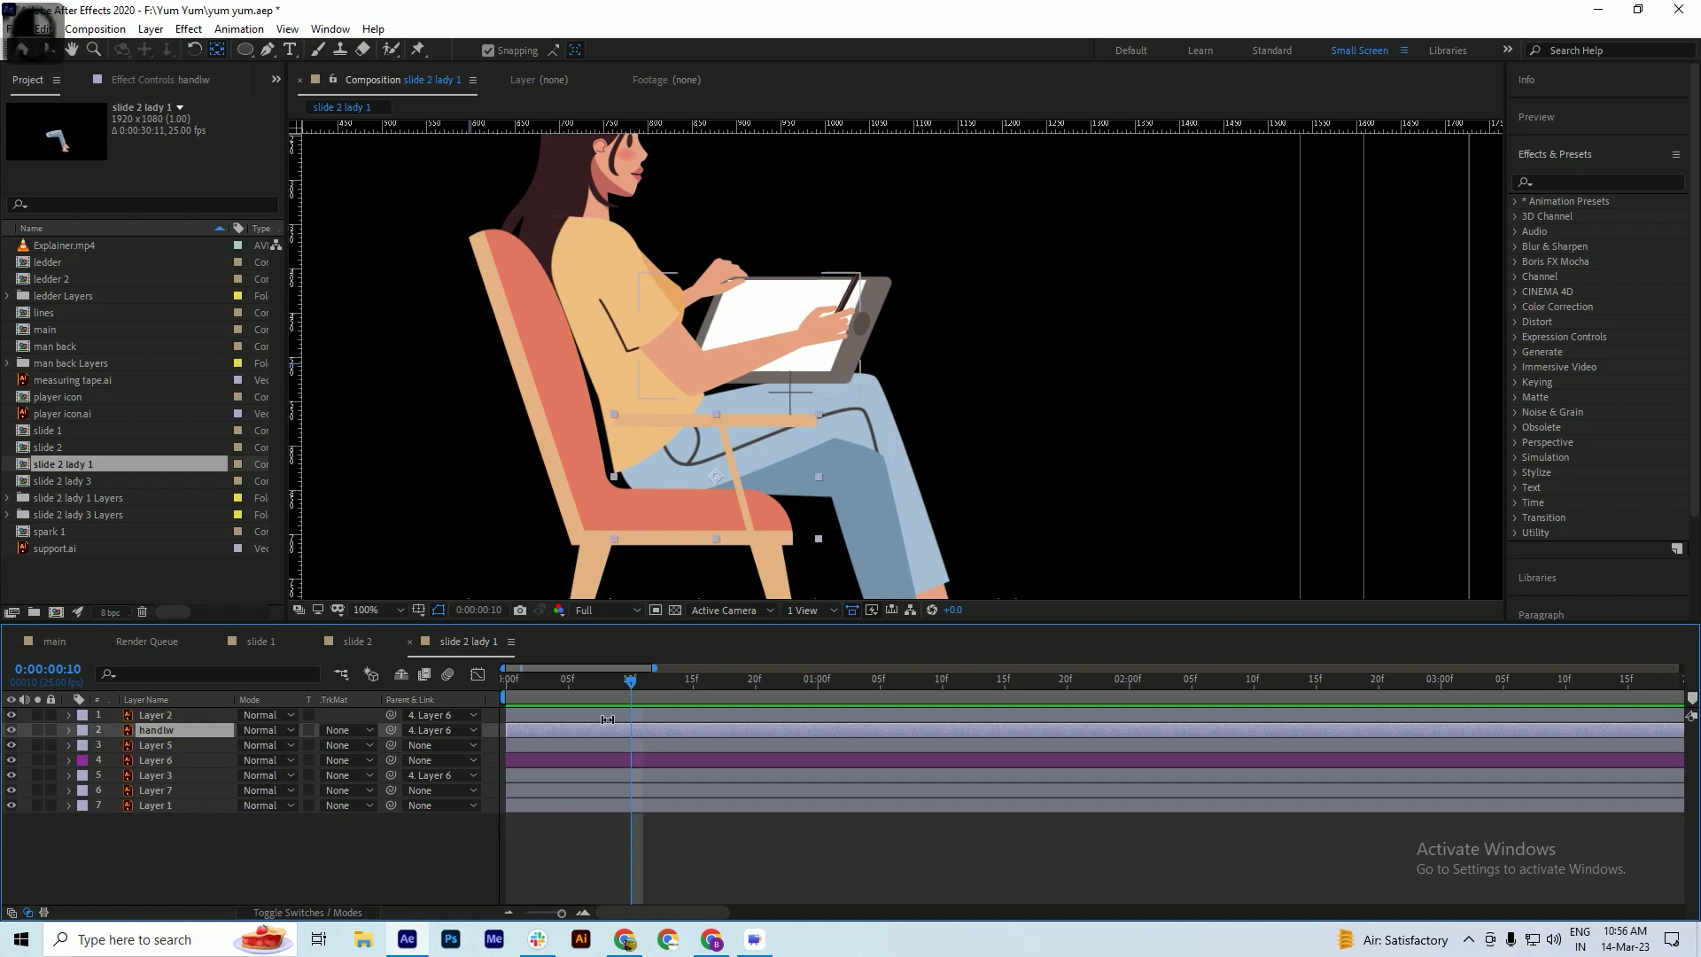
{"action": "left_click", "coordinate": [429, 729]}
{"action": "left_click", "coordinate": [428, 750]}
{"action": "left_click", "coordinate": [161, 760]}
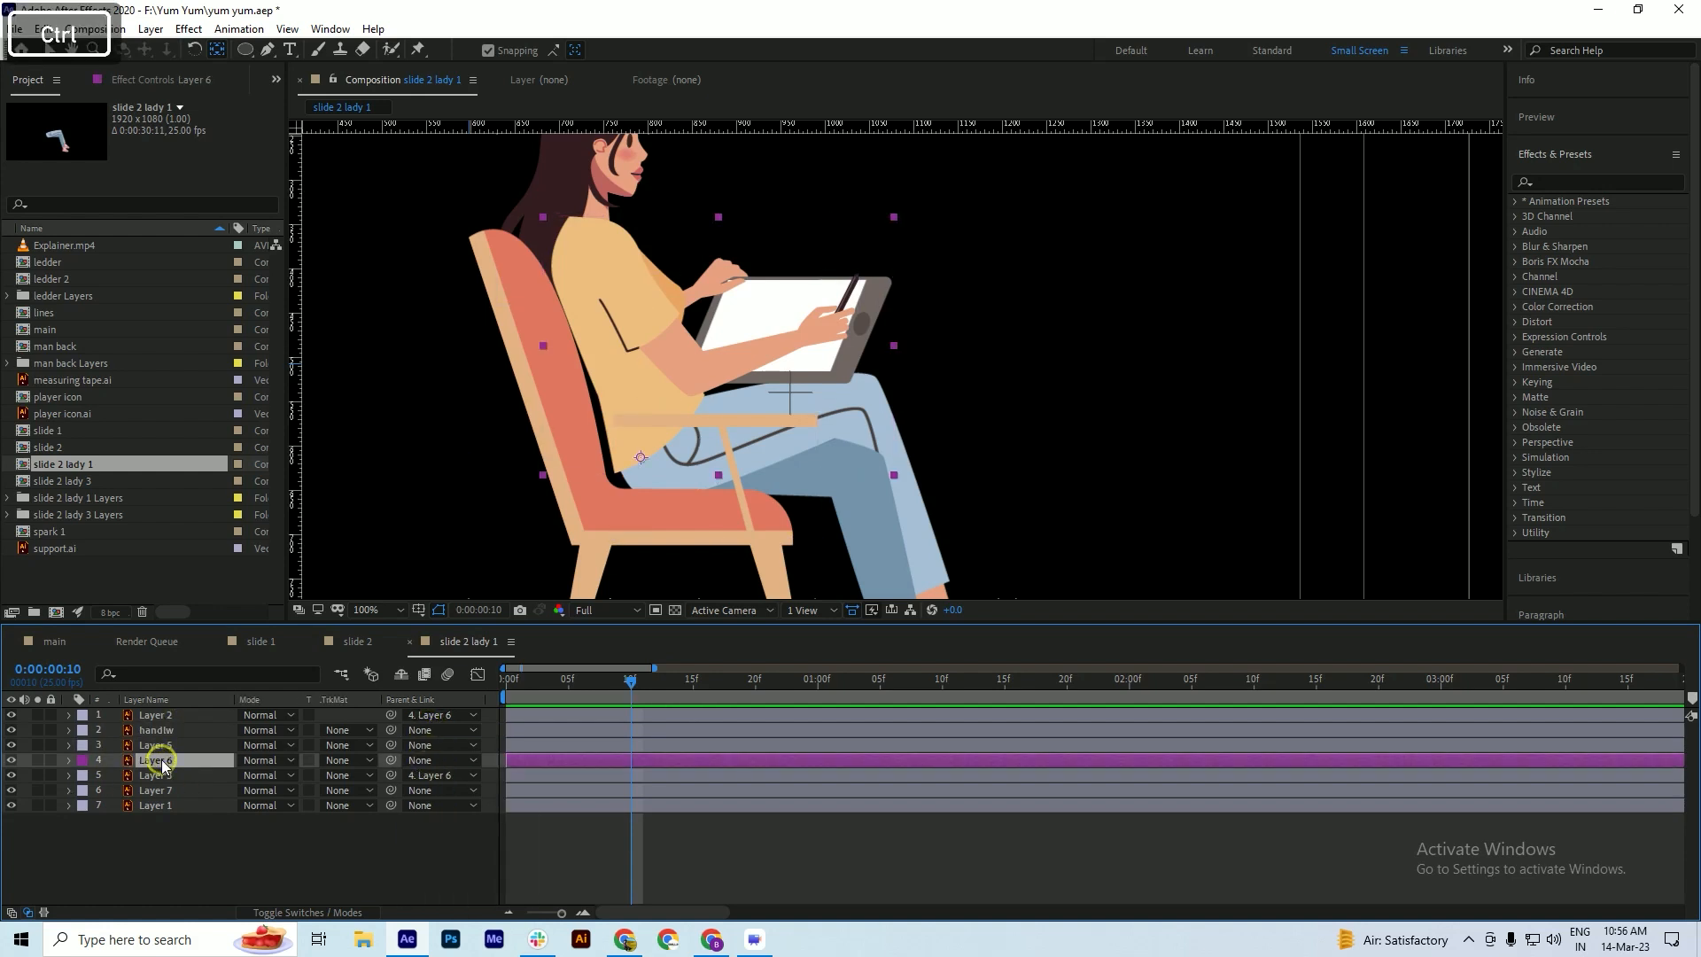
- Rotate Layer 6, the torso, to about -1.8° at 0:00:00:10 and save the project
{"action": "key", "text": "ctrl+s"}
{"action": "key", "text": "r"}
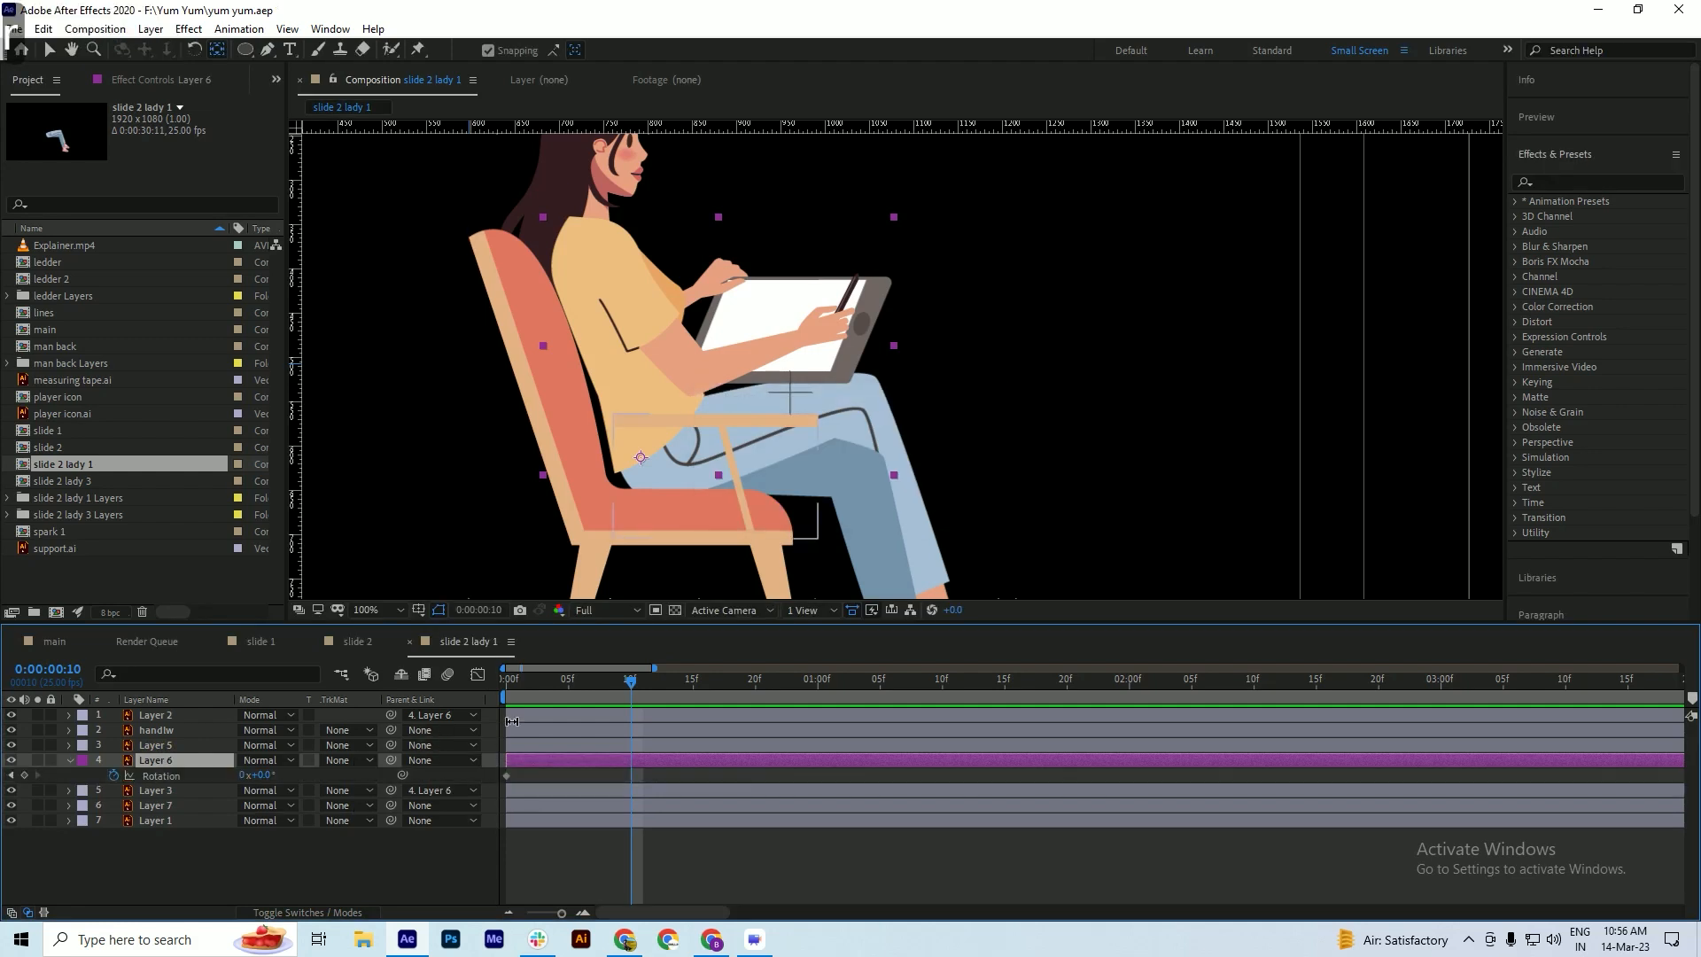
{"action": "key", "text": "ctrl+s"}
{"action": "left_click", "coordinate": [262, 776]}
{"action": "left_click_drag", "start_coordinate": [262, 777], "coordinate": [254, 781]}
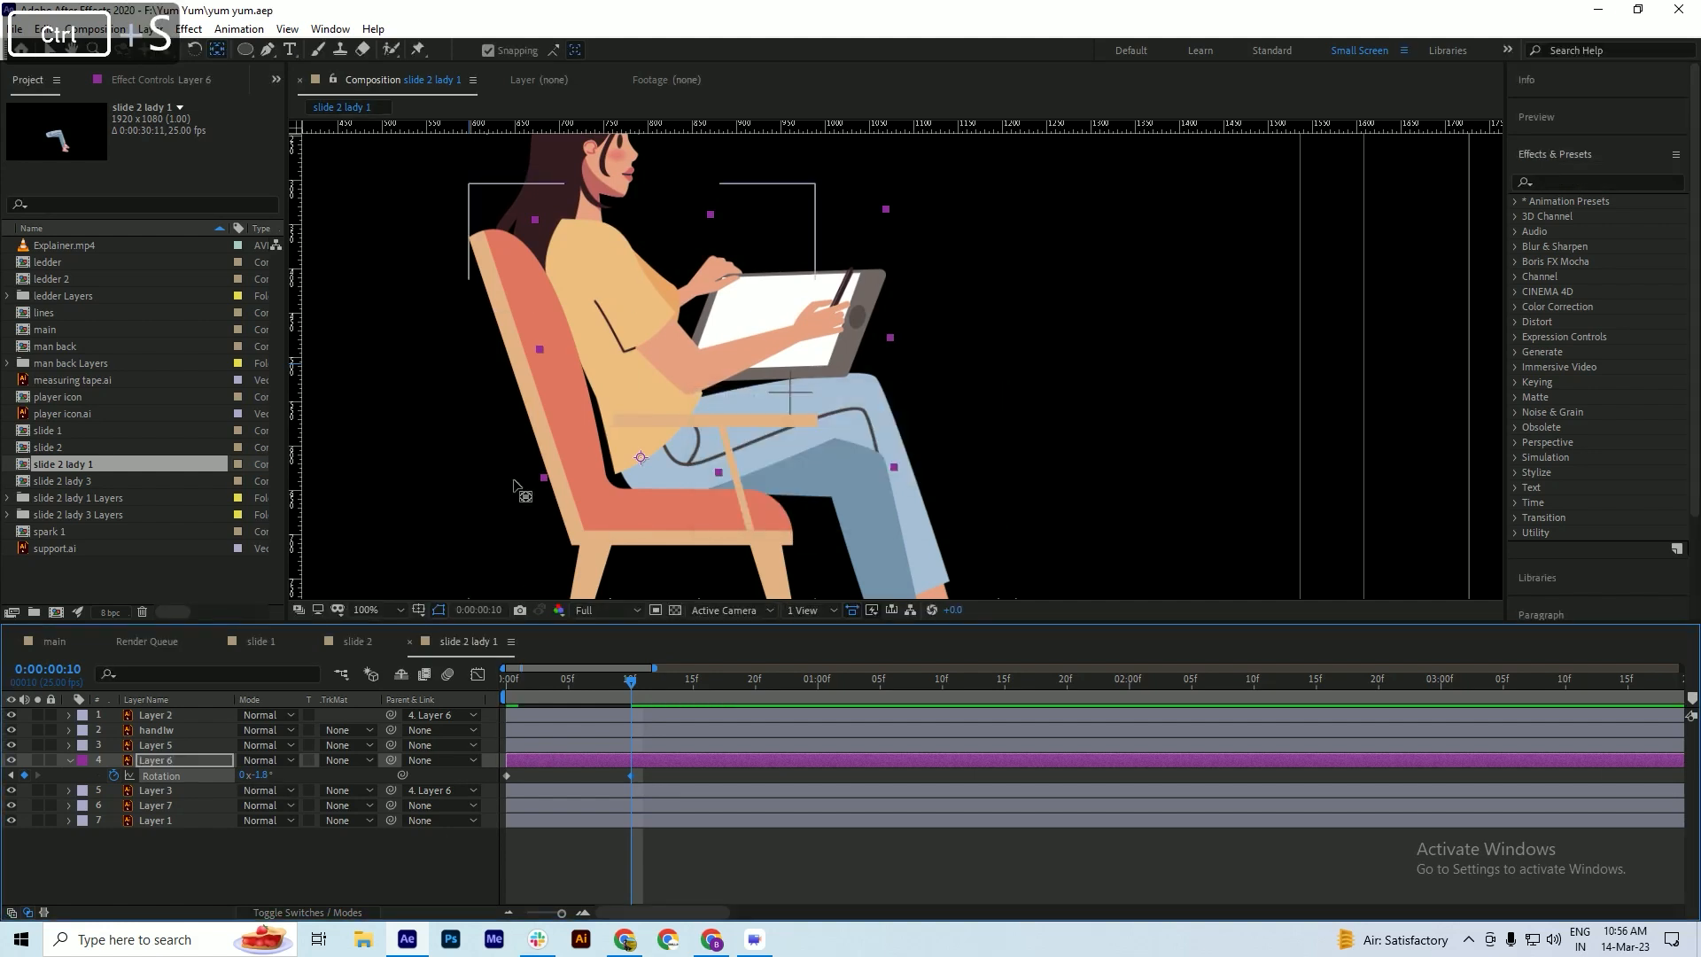
{"action": "left_click_drag", "start_coordinate": [640, 448], "coordinate": [633, 504]}
{"action": "key", "text": "ctrl+s"}
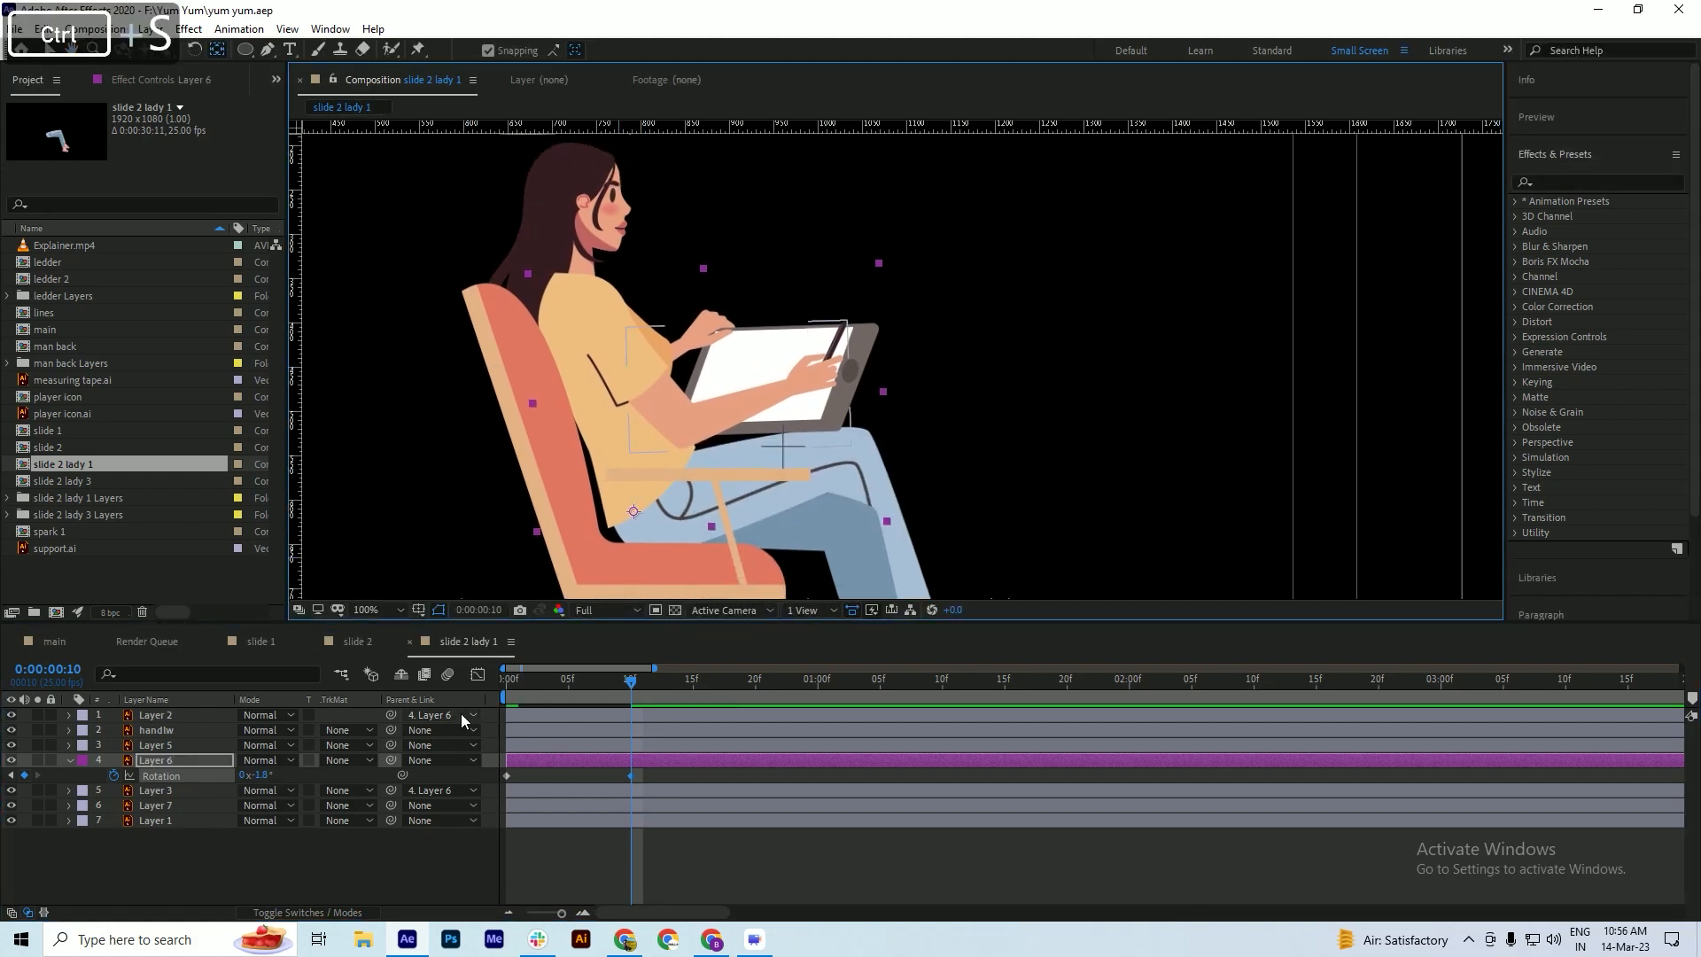
- Preview the torso movement, apply Easy Ease to Layer 6's Rotation keyframes, and save the project
{"action": "left_click_drag", "start_coordinate": [561, 686], "coordinate": [505, 687]}
{"action": "key", "text": "space"}
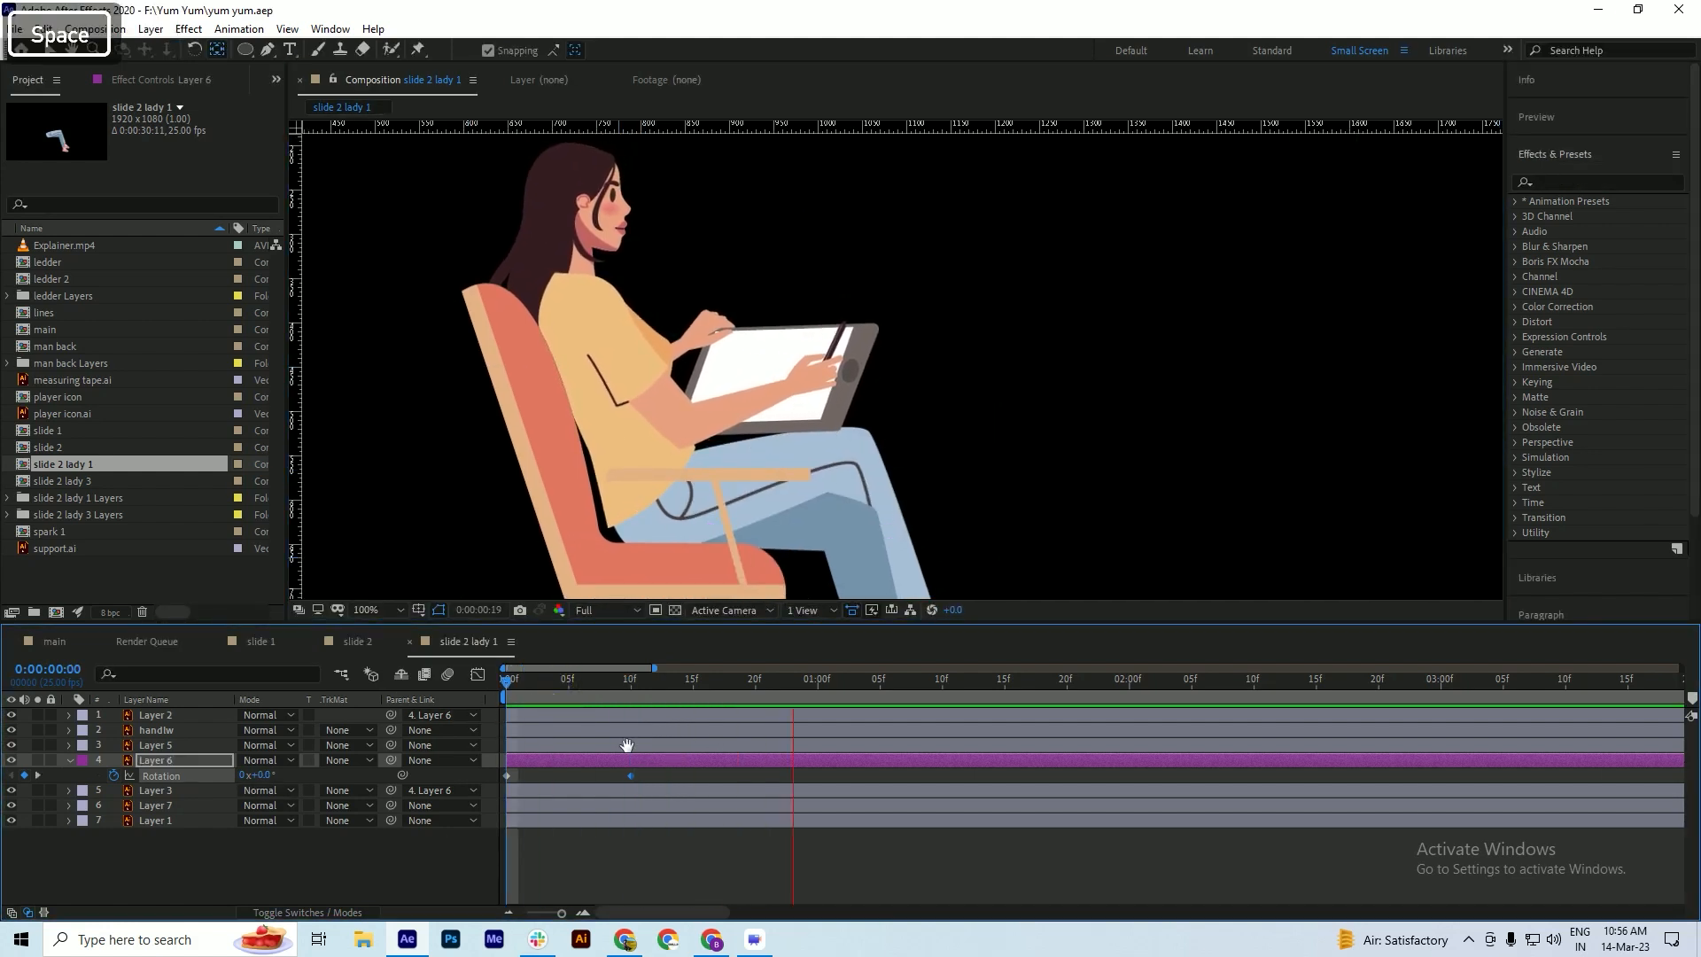
{"action": "key", "text": "space"}
{"action": "key", "text": "F9"}
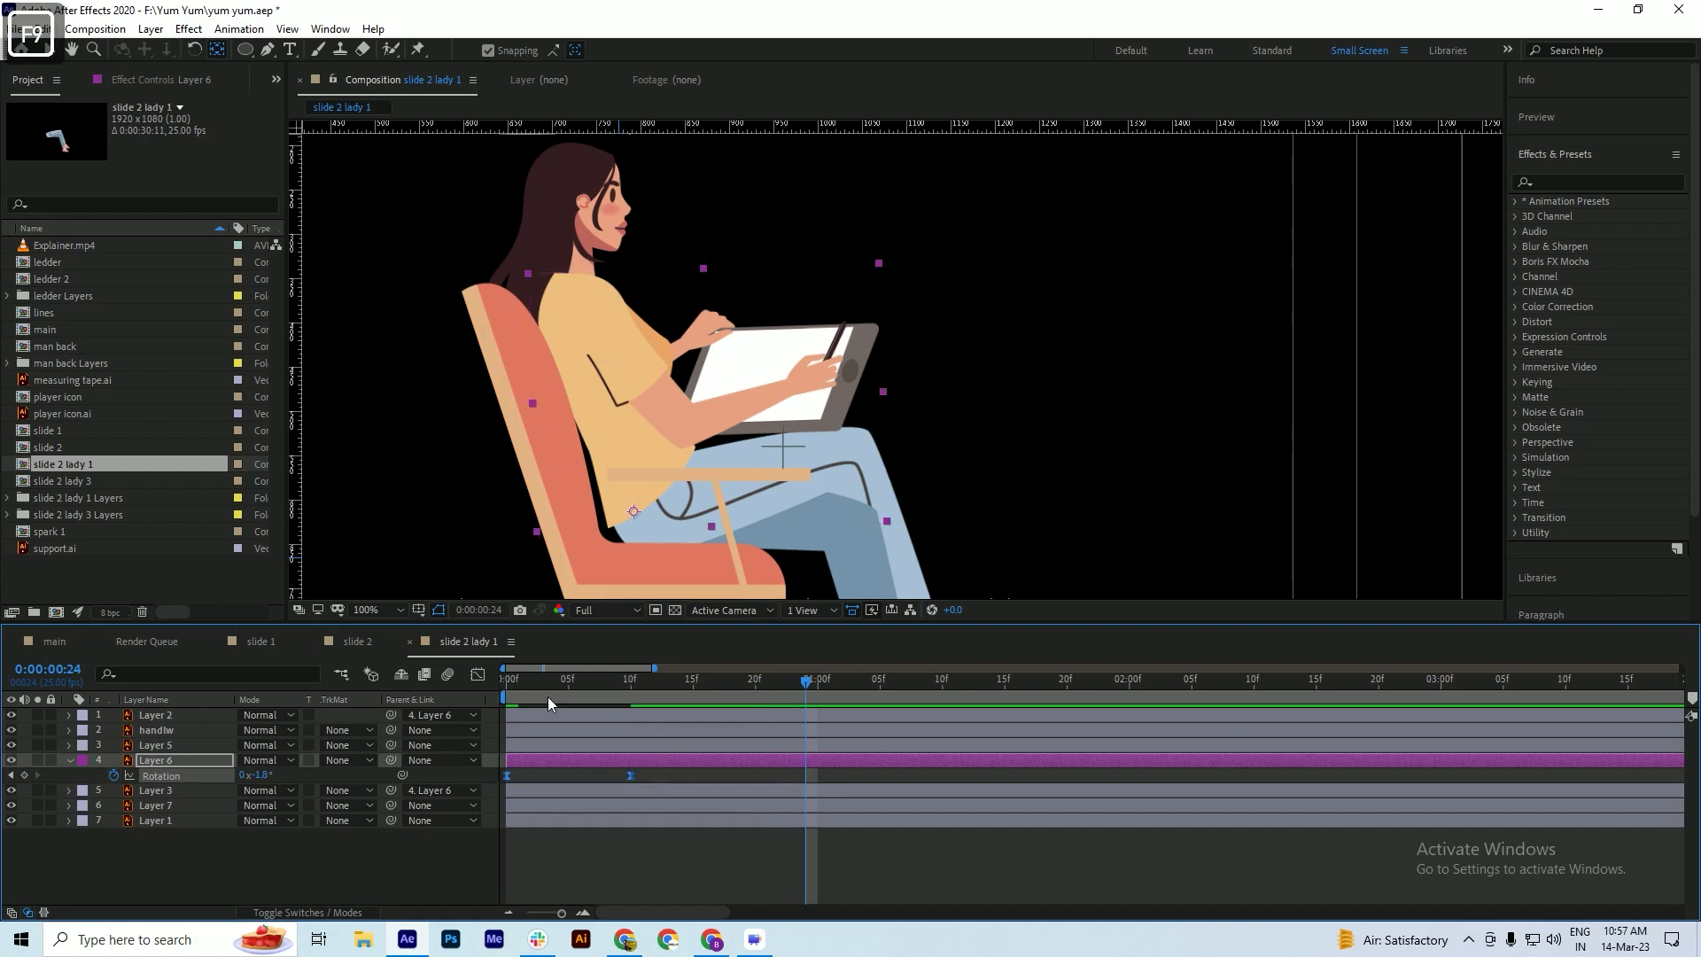
{"action": "key", "text": "space"}
{"action": "left_click_drag", "start_coordinate": [561, 691], "coordinate": [456, 699]}
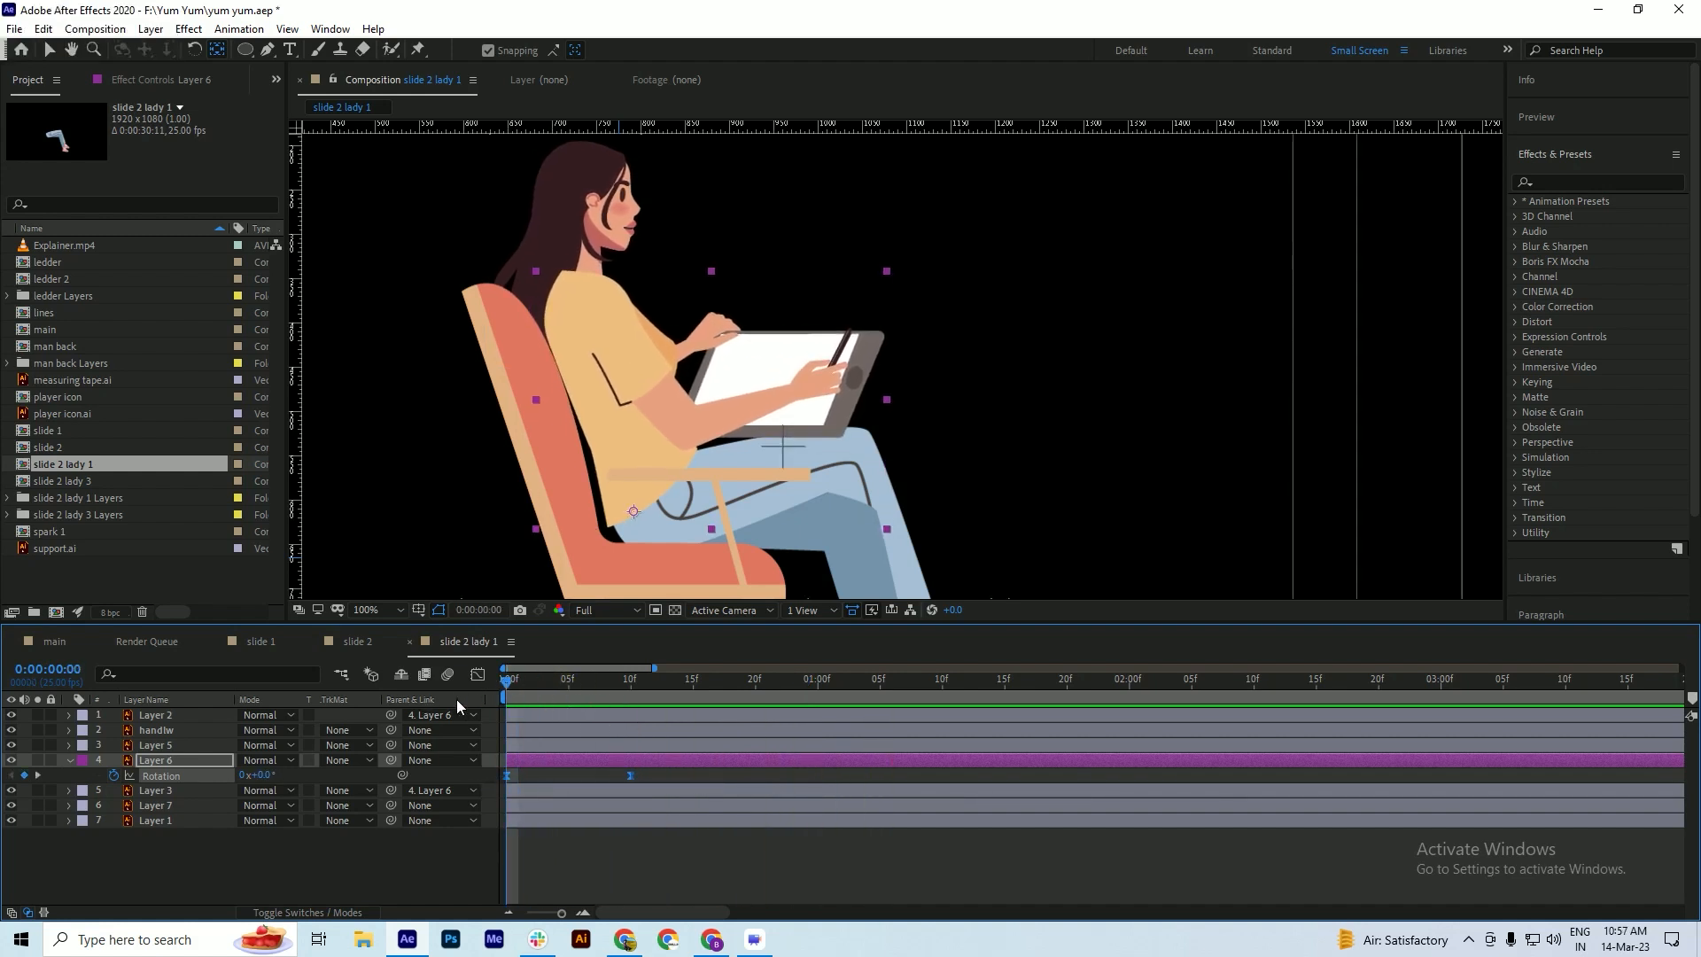
{"action": "key", "text": "ctrl+s"}
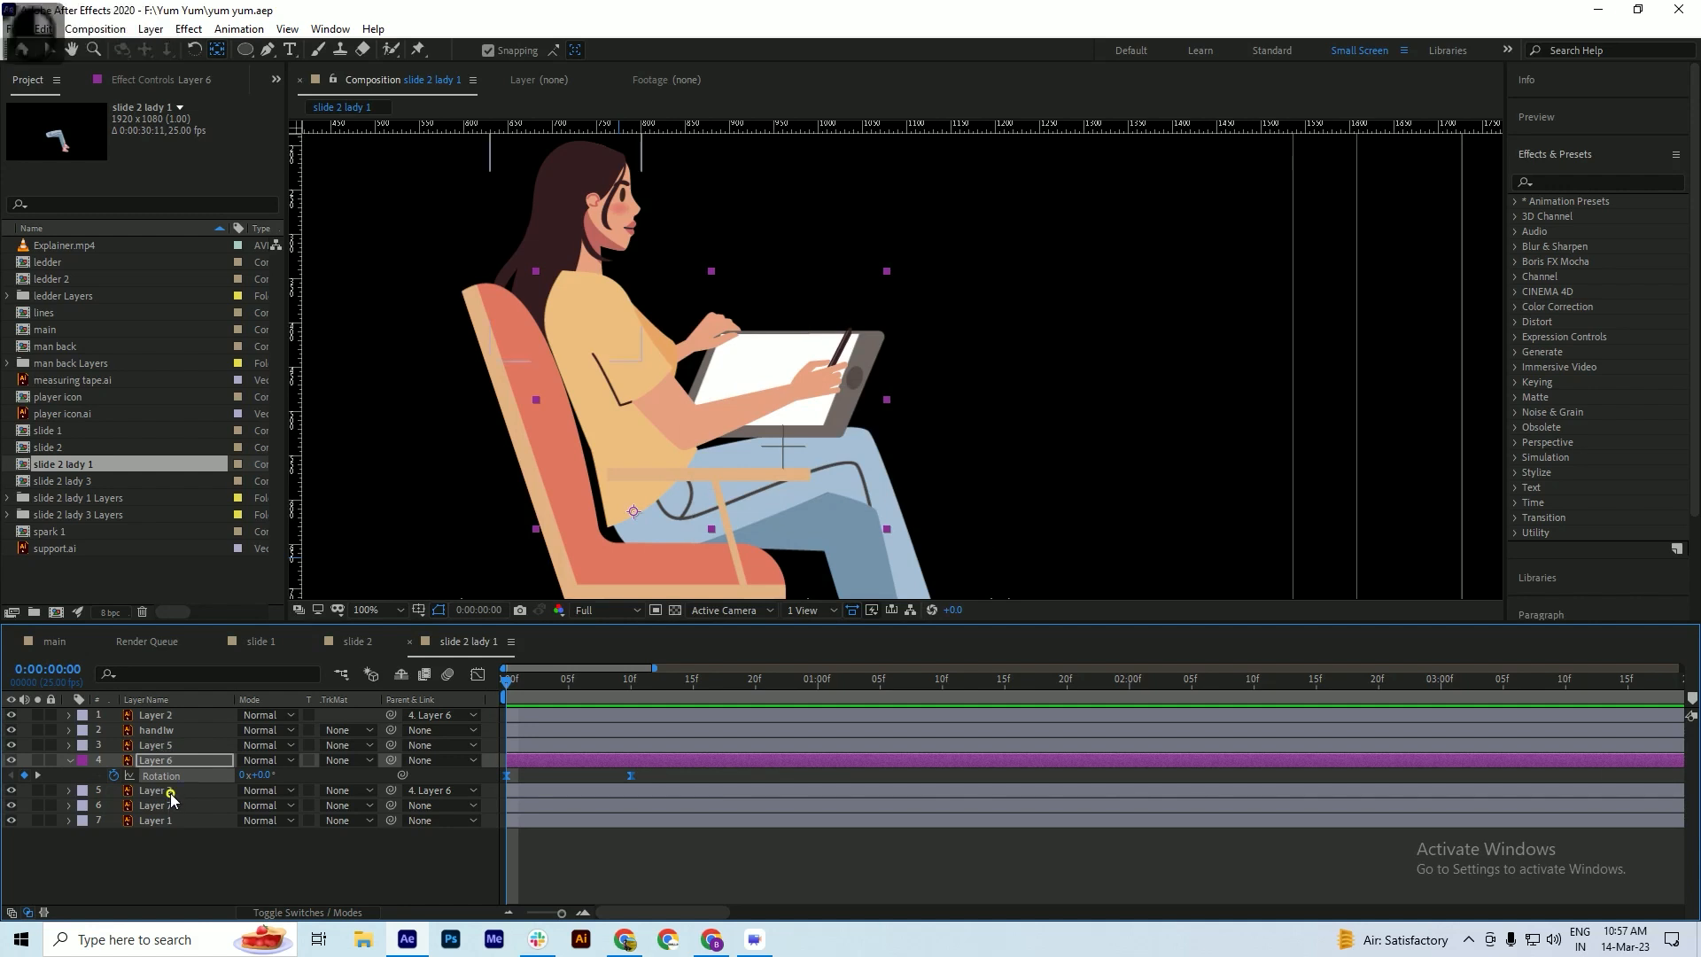
- Keyframe Layer 3, the head, rotating from 0° at 0:00:00:00 to about -9.3° at 0:00:00:10, then save and preview
{"action": "left_click", "coordinate": [168, 789]}
{"action": "key", "text": "r"}
{"action": "left_click", "coordinate": [114, 805]}
{"action": "key", "text": "ctrl+s"}
{"action": "left_click_drag", "start_coordinate": [553, 688], "coordinate": [629, 718]}
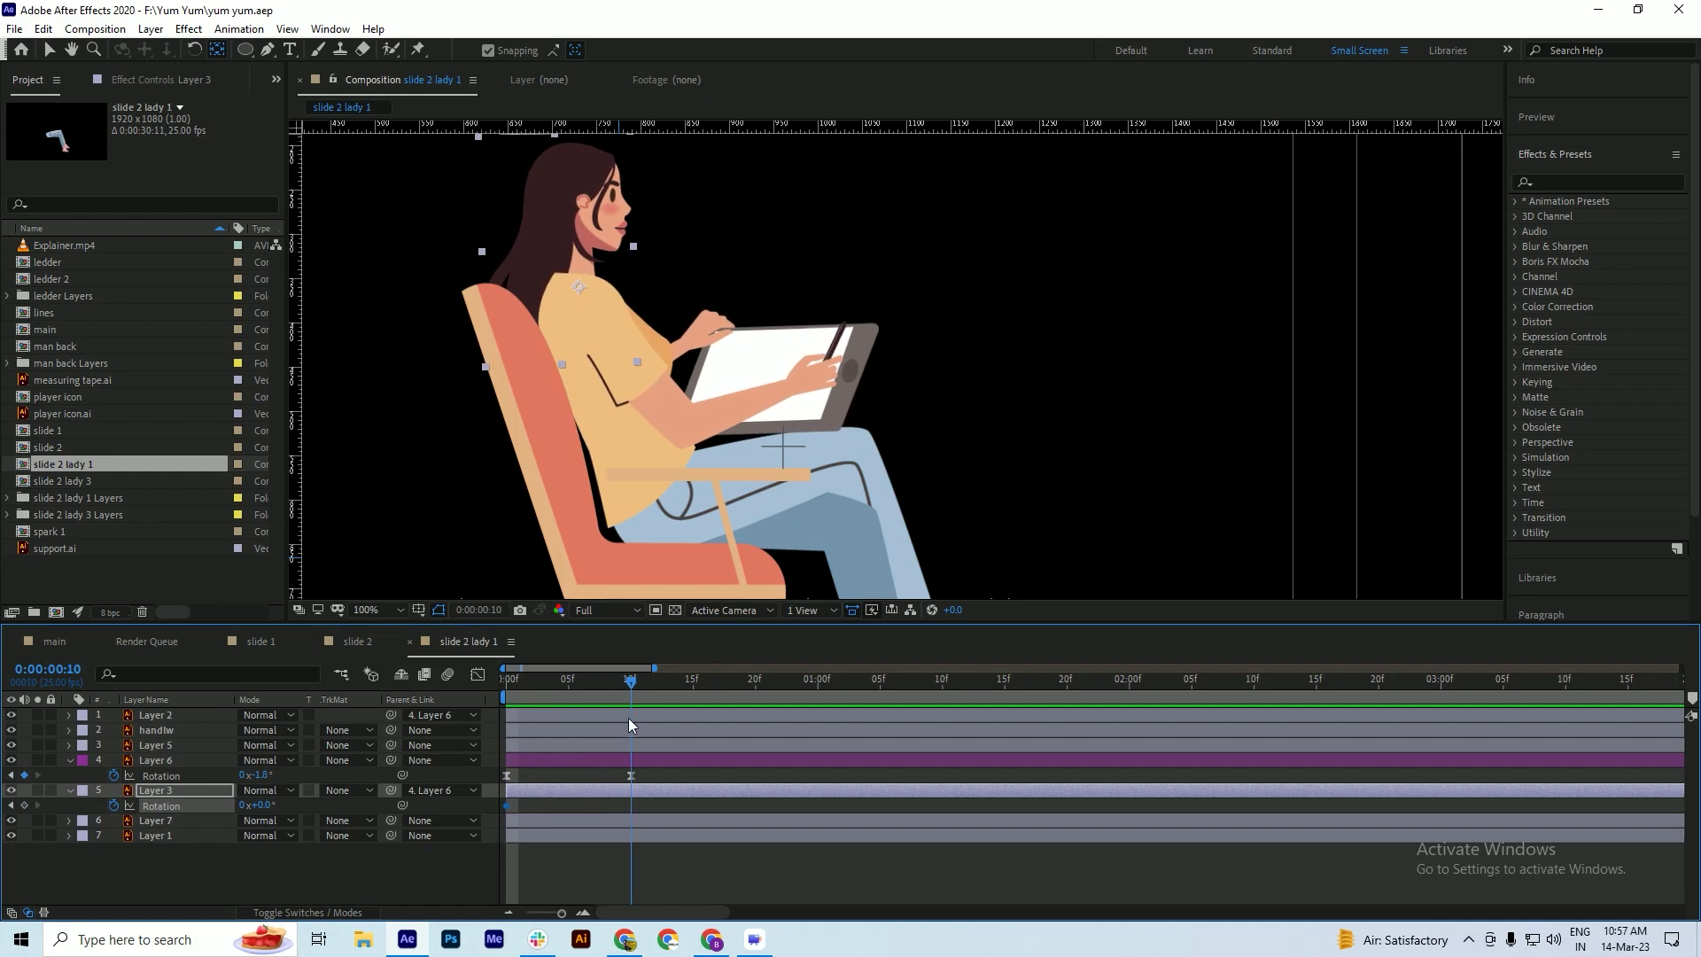
{"action": "left_click_drag", "start_coordinate": [255, 805], "coordinate": [189, 808]}
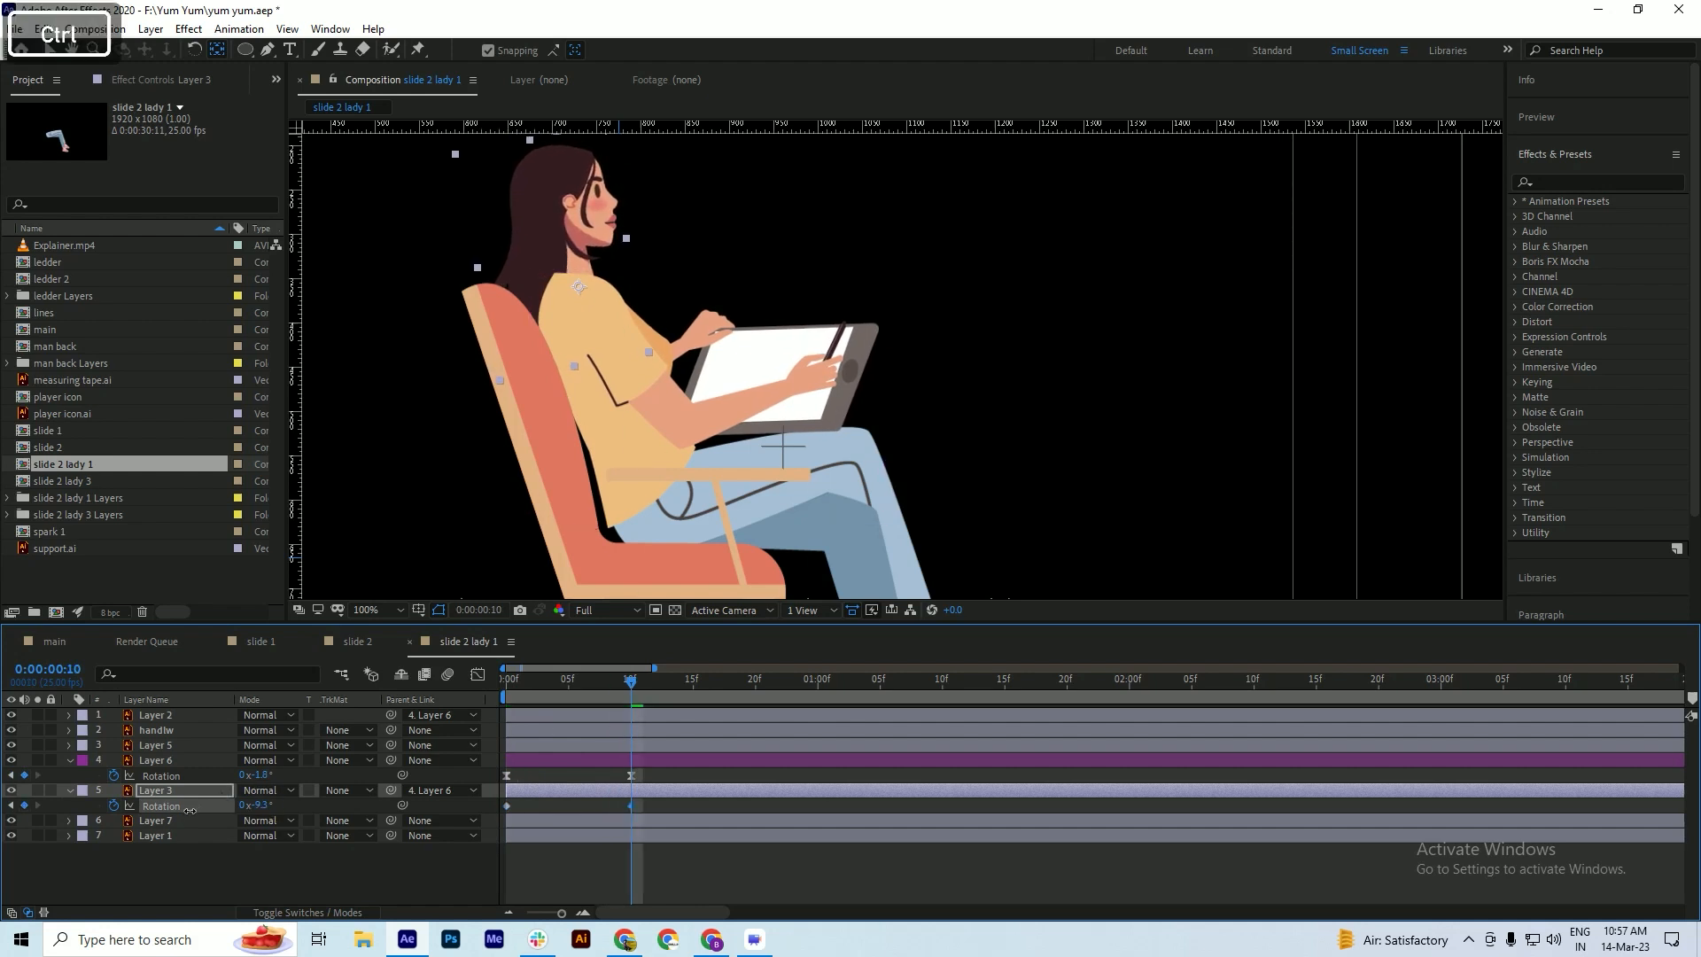
{"action": "key", "text": "ctrl+s"}
{"action": "key", "text": "space"}
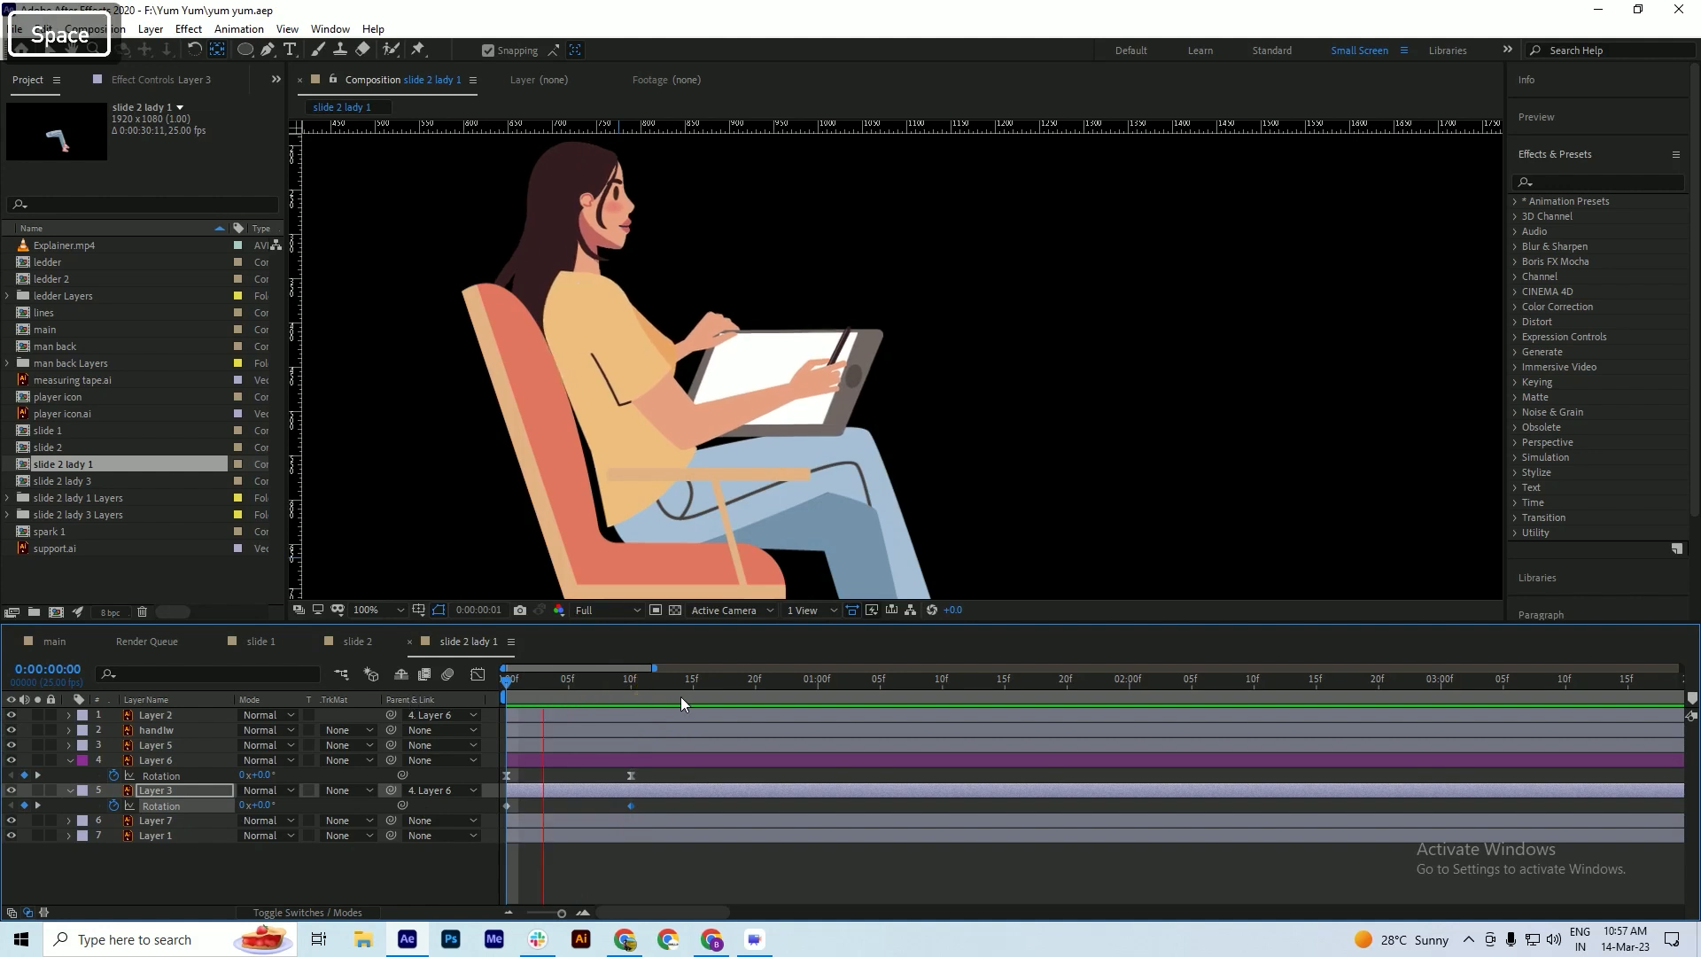
{"action": "key", "text": "space"}
- Copy the Rotation keyframes of Layer 6 and Layer 3, paste them at 0:00:00:22, and time-reverse the pasted keyframes
{"action": "left_click_drag", "start_coordinate": [667, 681], "coordinate": [784, 698]}
{"action": "key", "text": "ctrl+s"}
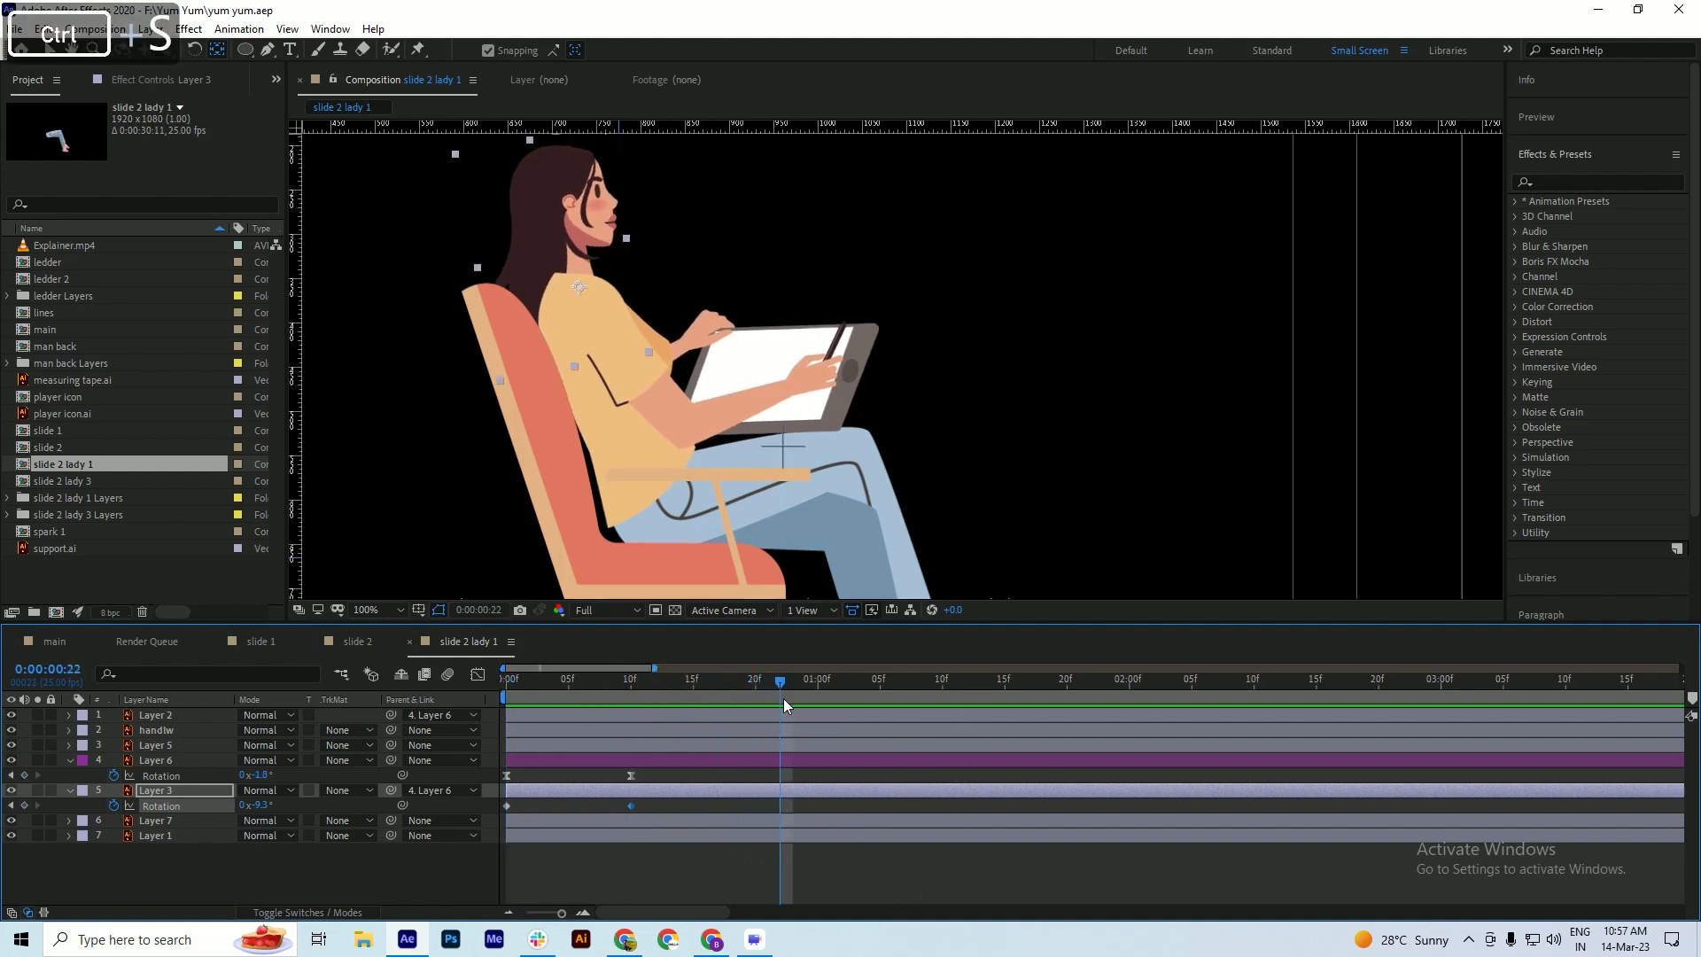
{"action": "left_click_drag", "start_coordinate": [663, 773], "coordinate": [463, 783]}
{"action": "key", "text": "ctrl+c"}
{"action": "key", "text": "ctrl+v"}
{"action": "left_click_drag", "start_coordinate": [671, 804], "coordinate": [486, 815]}
{"action": "key", "text": "ctrl+c"}
{"action": "key", "text": "ctrl+v"}
{"action": "left_click_drag", "start_coordinate": [758, 770], "coordinate": [905, 806]}
{"action": "right_click", "coordinate": [906, 806]}
{"action": "mouse_move", "coordinate": [1019, 793]}
{"action": "left_click", "coordinate": [1147, 794]}
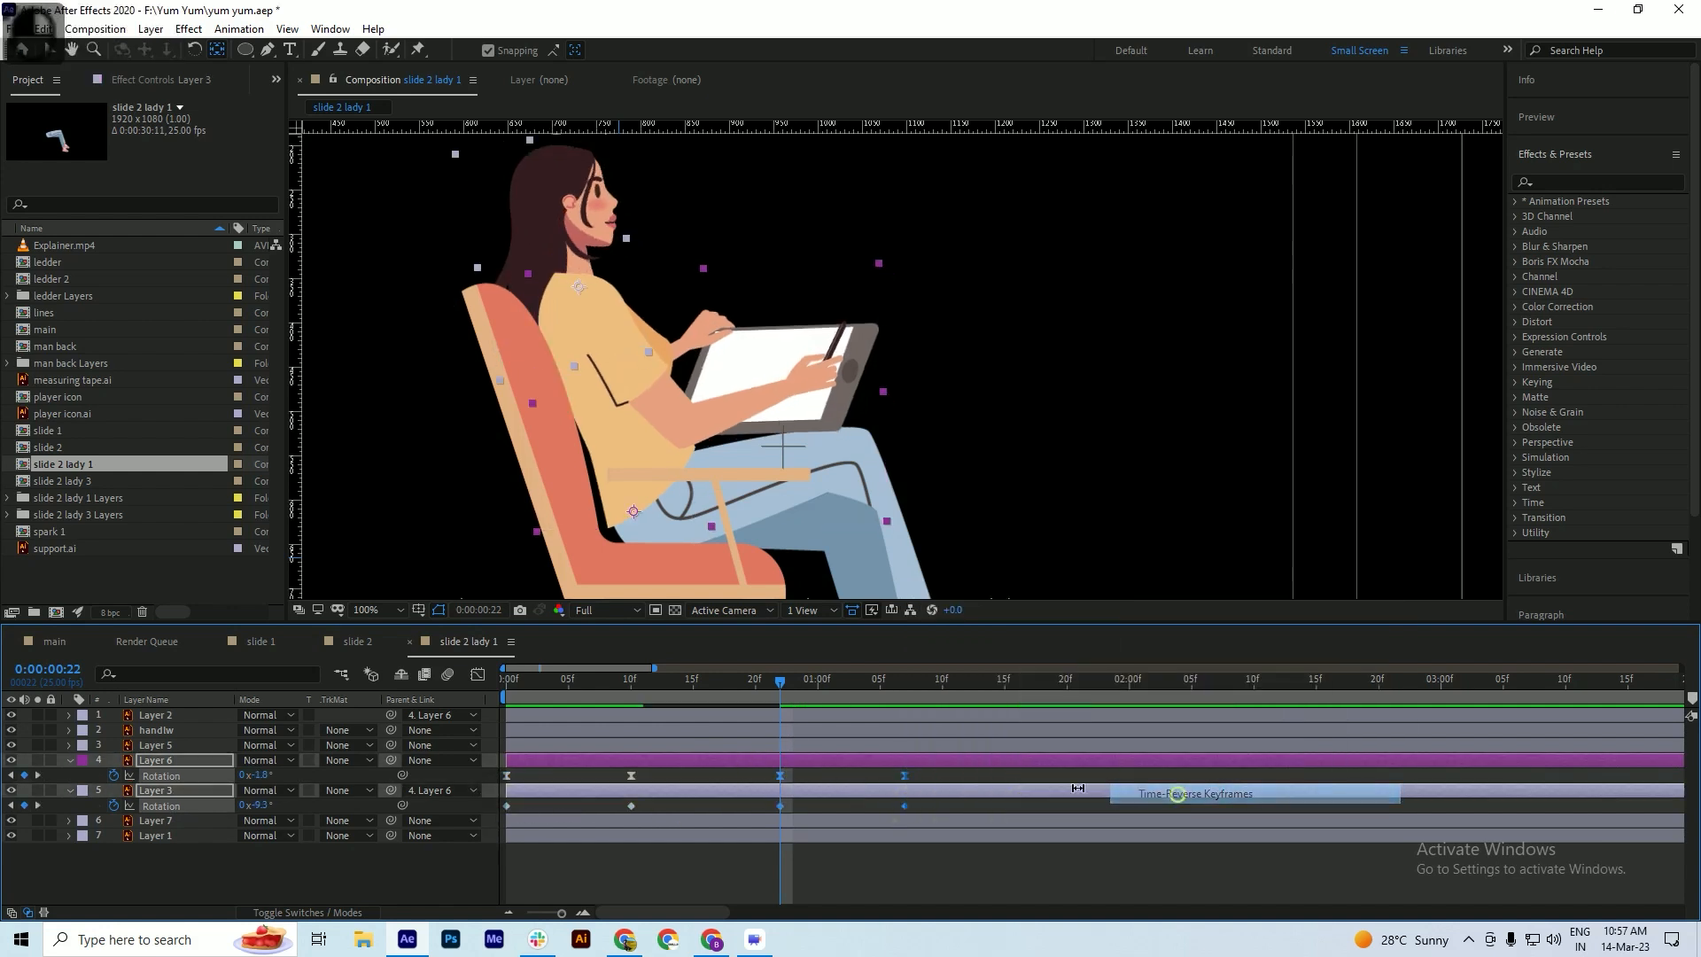
- Apply Easy Ease to all Rotation keyframes of Layer 6 and Layer 3 and save the project
{"action": "key", "text": "F9"}
{"action": "left_click_drag", "start_coordinate": [942, 774], "coordinate": [481, 828]}
{"action": "key", "text": "F9"}
{"action": "key", "text": "ctrl+s"}
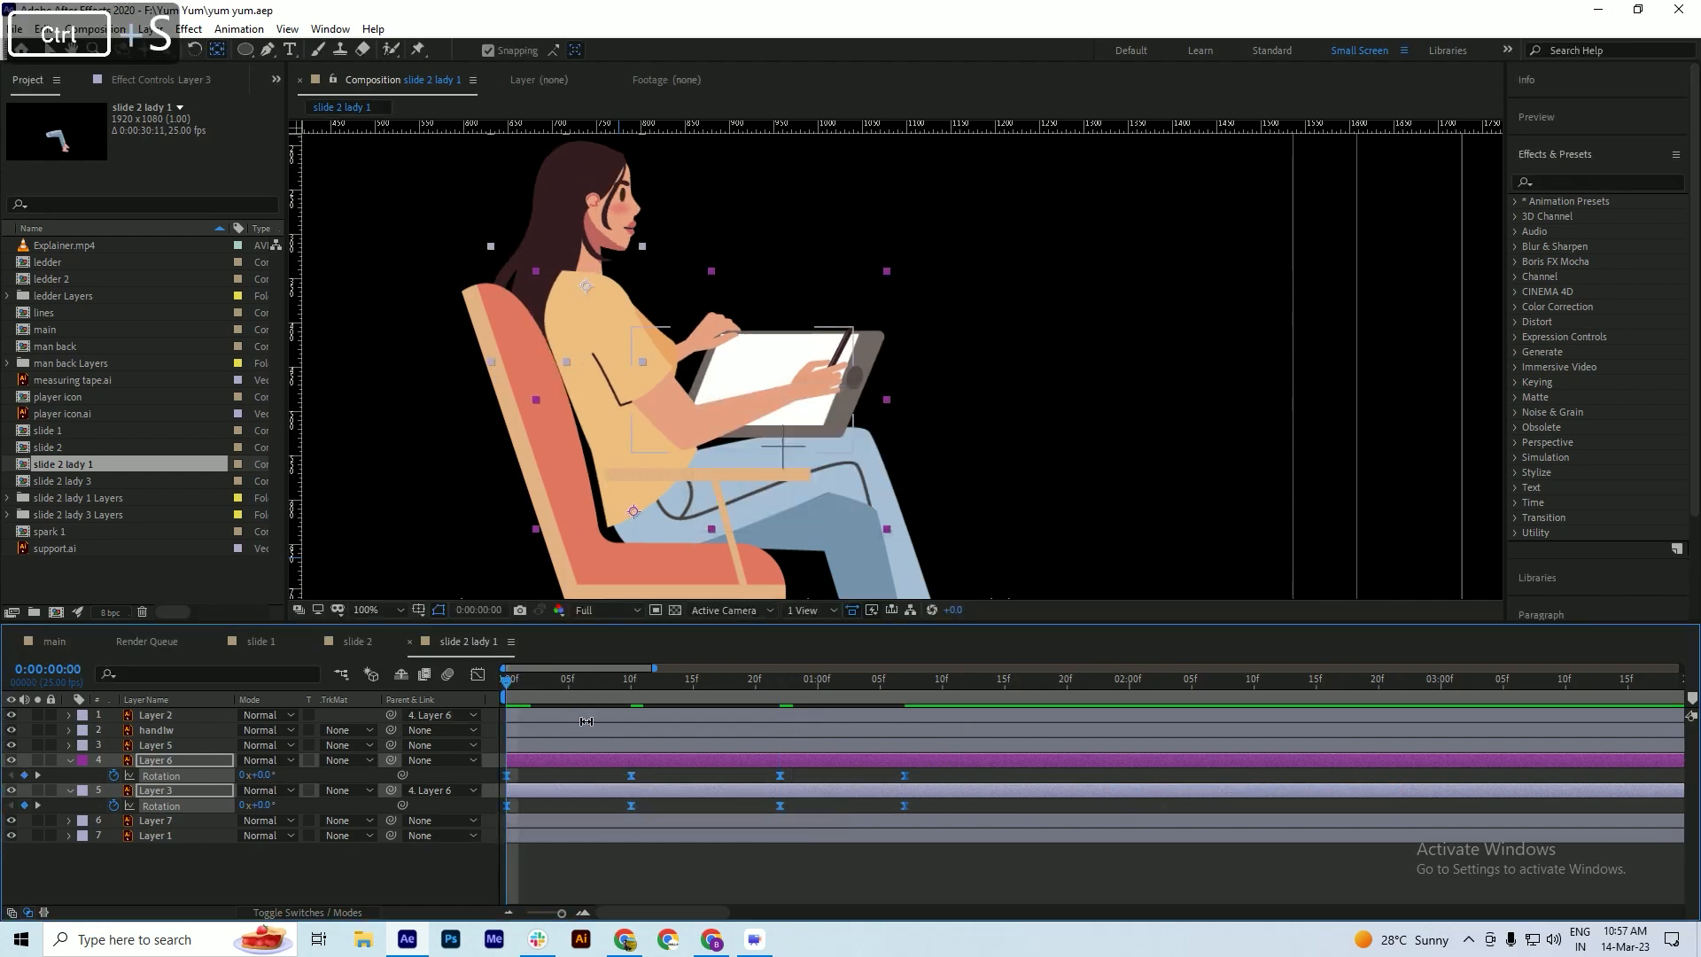
{"action": "left_click", "coordinate": [567, 778]}
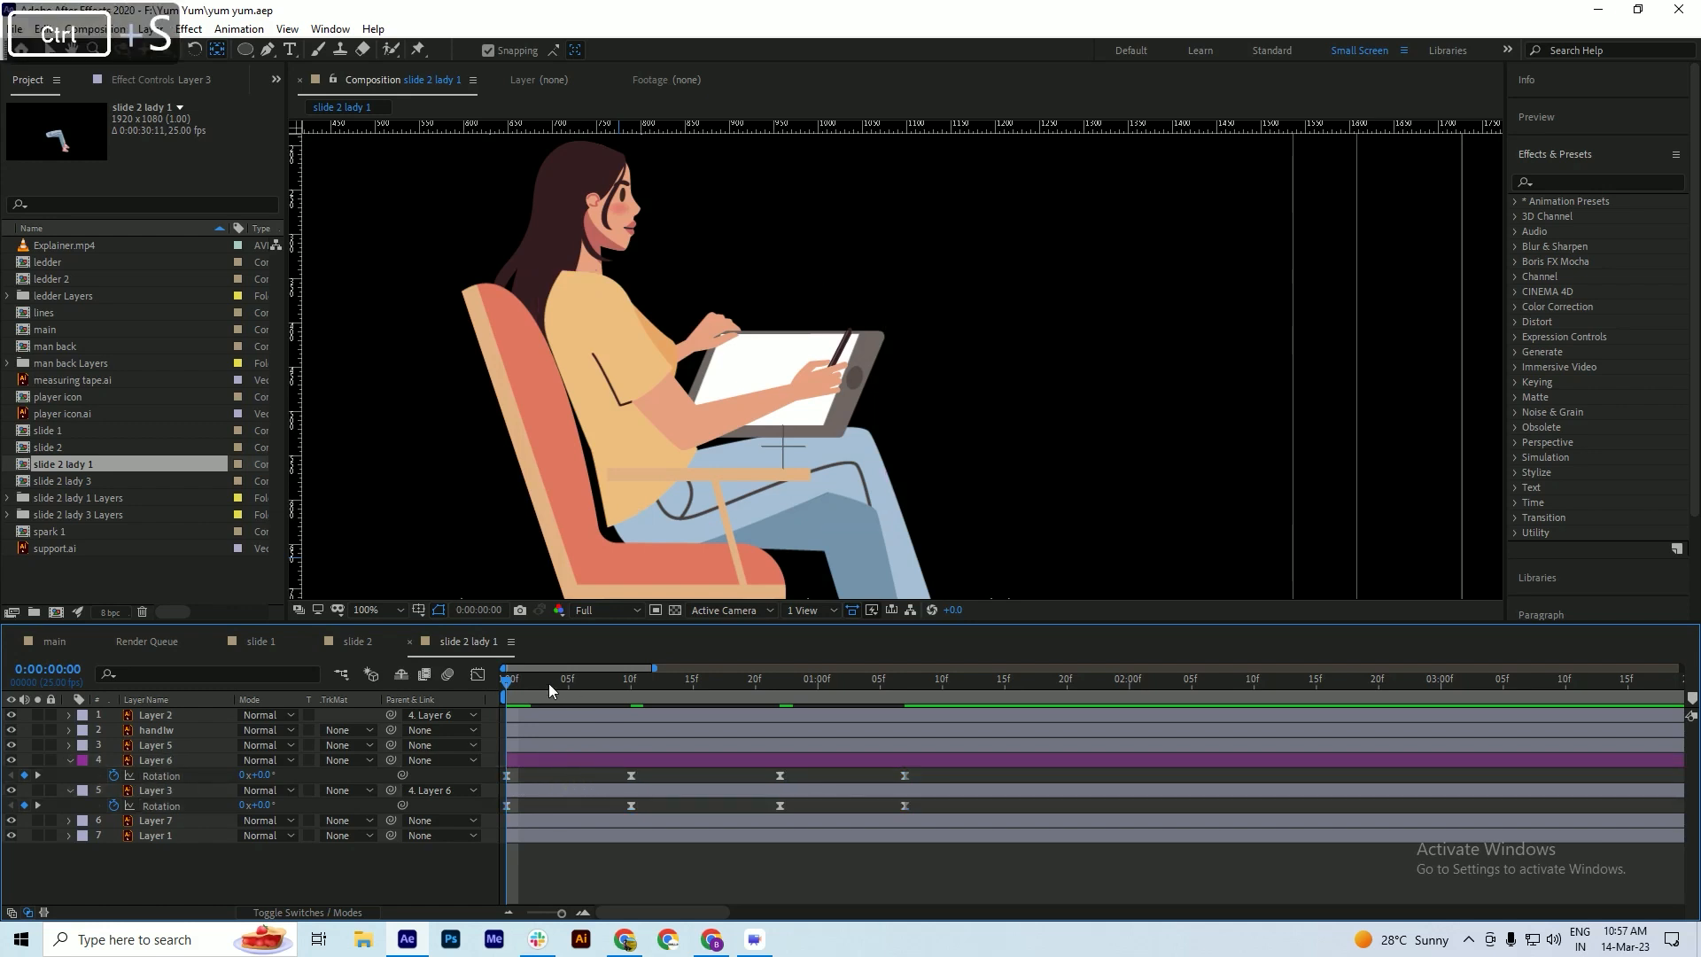
- Set Layer 6's rotation to about 1.6° at 0:00:01:07 and save the project
{"action": "left_click_drag", "start_coordinate": [604, 693], "coordinate": [908, 744]}
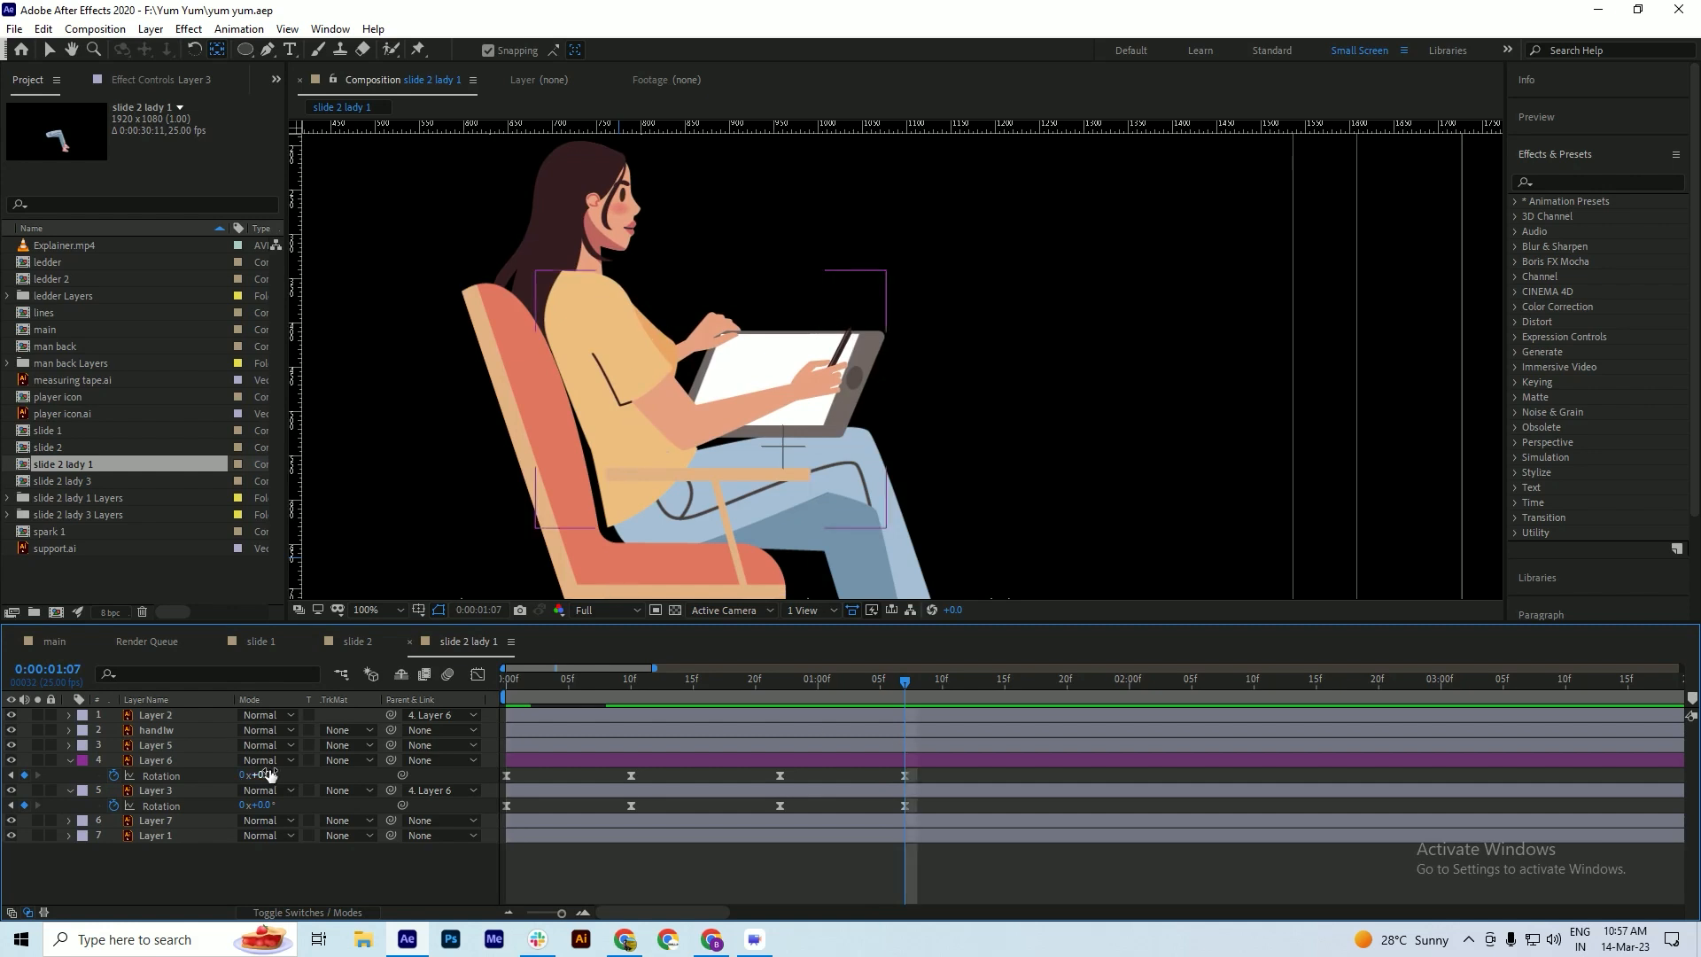
{"action": "left_click_drag", "start_coordinate": [266, 777], "coordinate": [277, 774]}
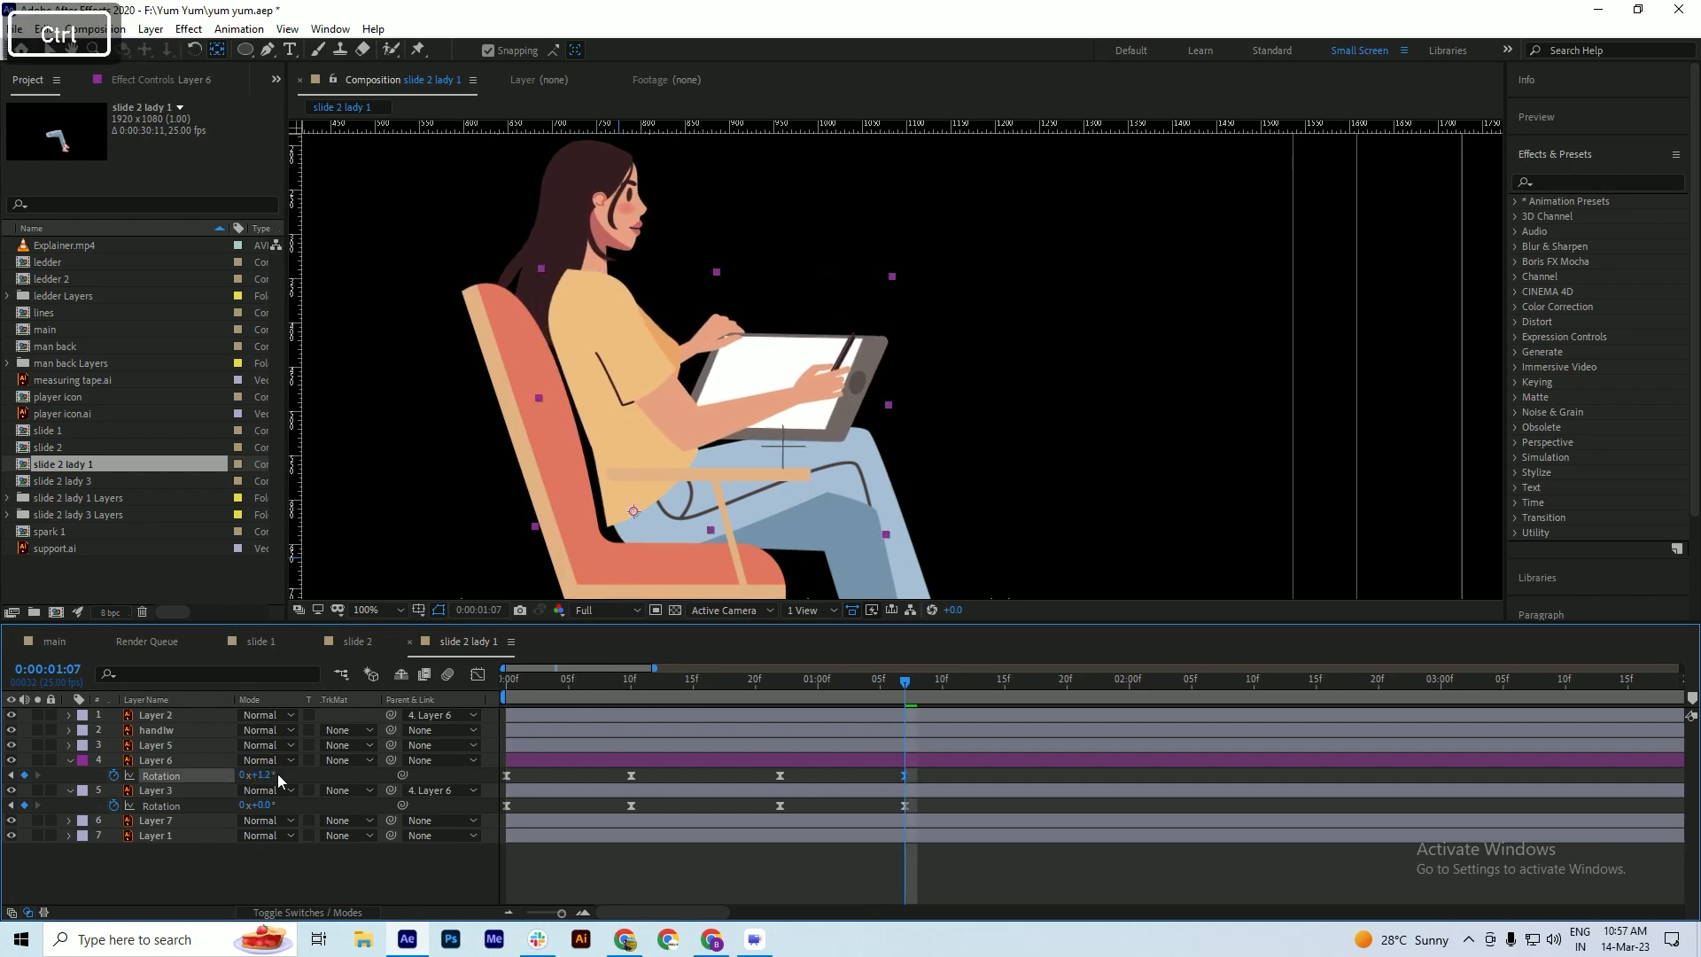
{"action": "key", "text": "ctrl+z"}
{"action": "left_click_drag", "start_coordinate": [266, 778], "coordinate": [278, 775]}
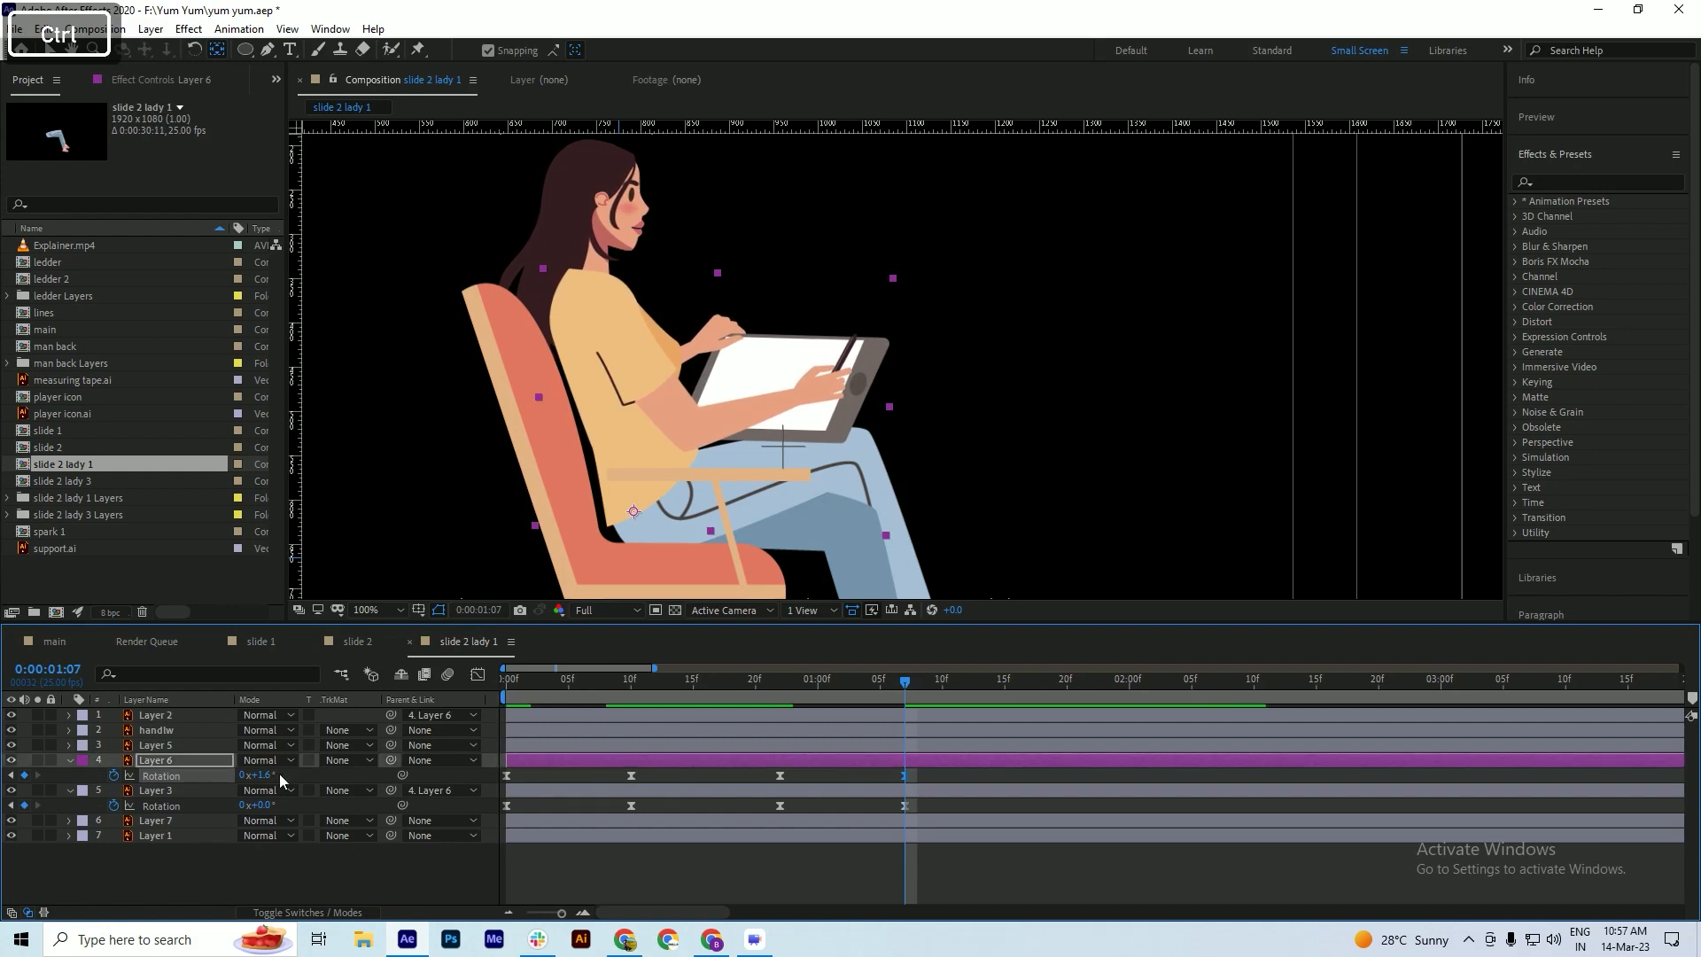
{"action": "key", "text": "ctrl+s"}
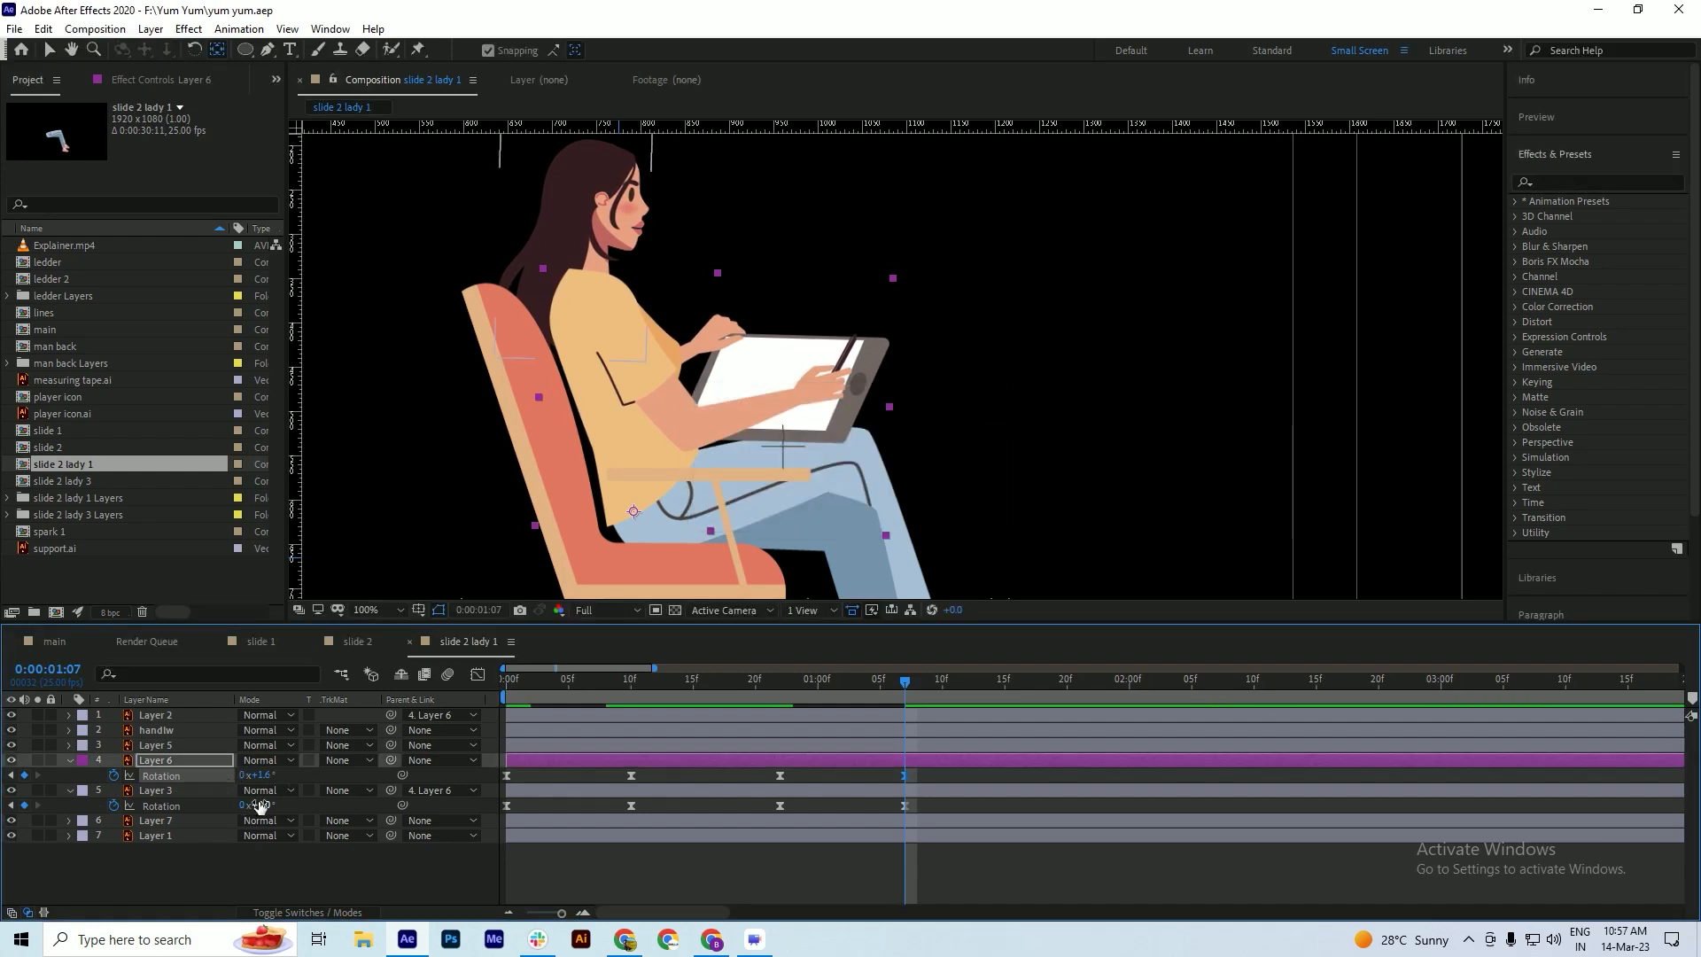
- Set Layer 3's rotation to about 13.3° at 0:00:01:07, save the project, and preview the head and torso movement
{"action": "left_click_drag", "start_coordinate": [264, 807], "coordinate": [368, 790]}
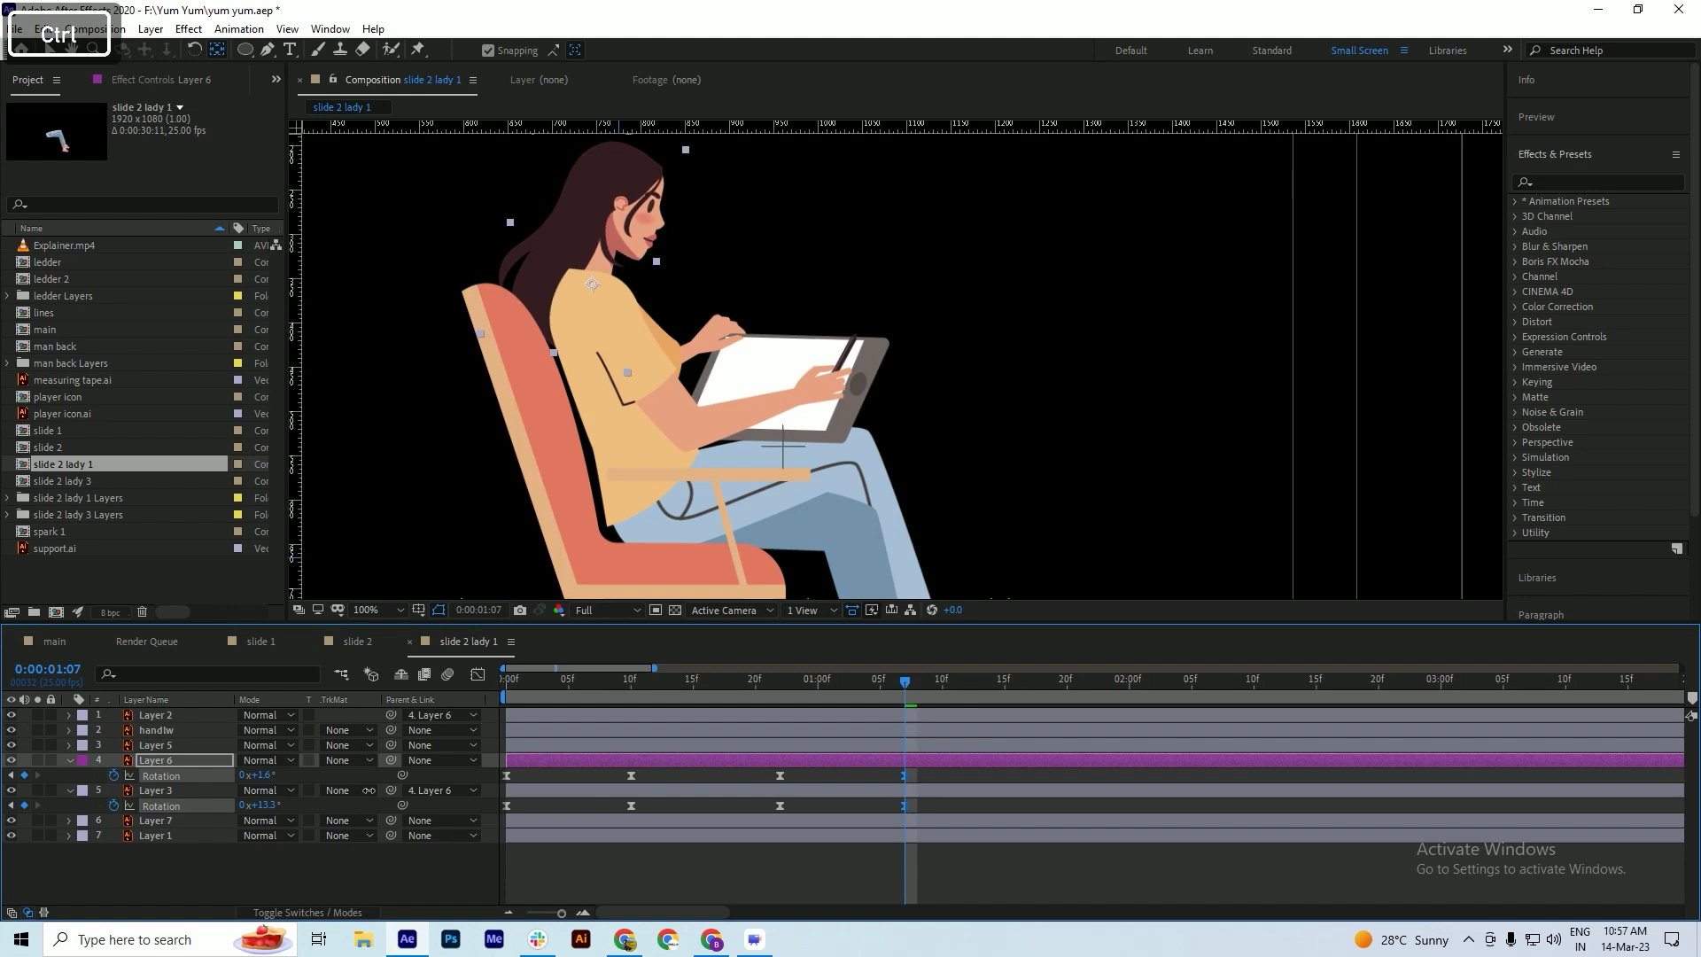
{"action": "left_click_drag", "start_coordinate": [367, 790], "coordinate": [368, 789]}
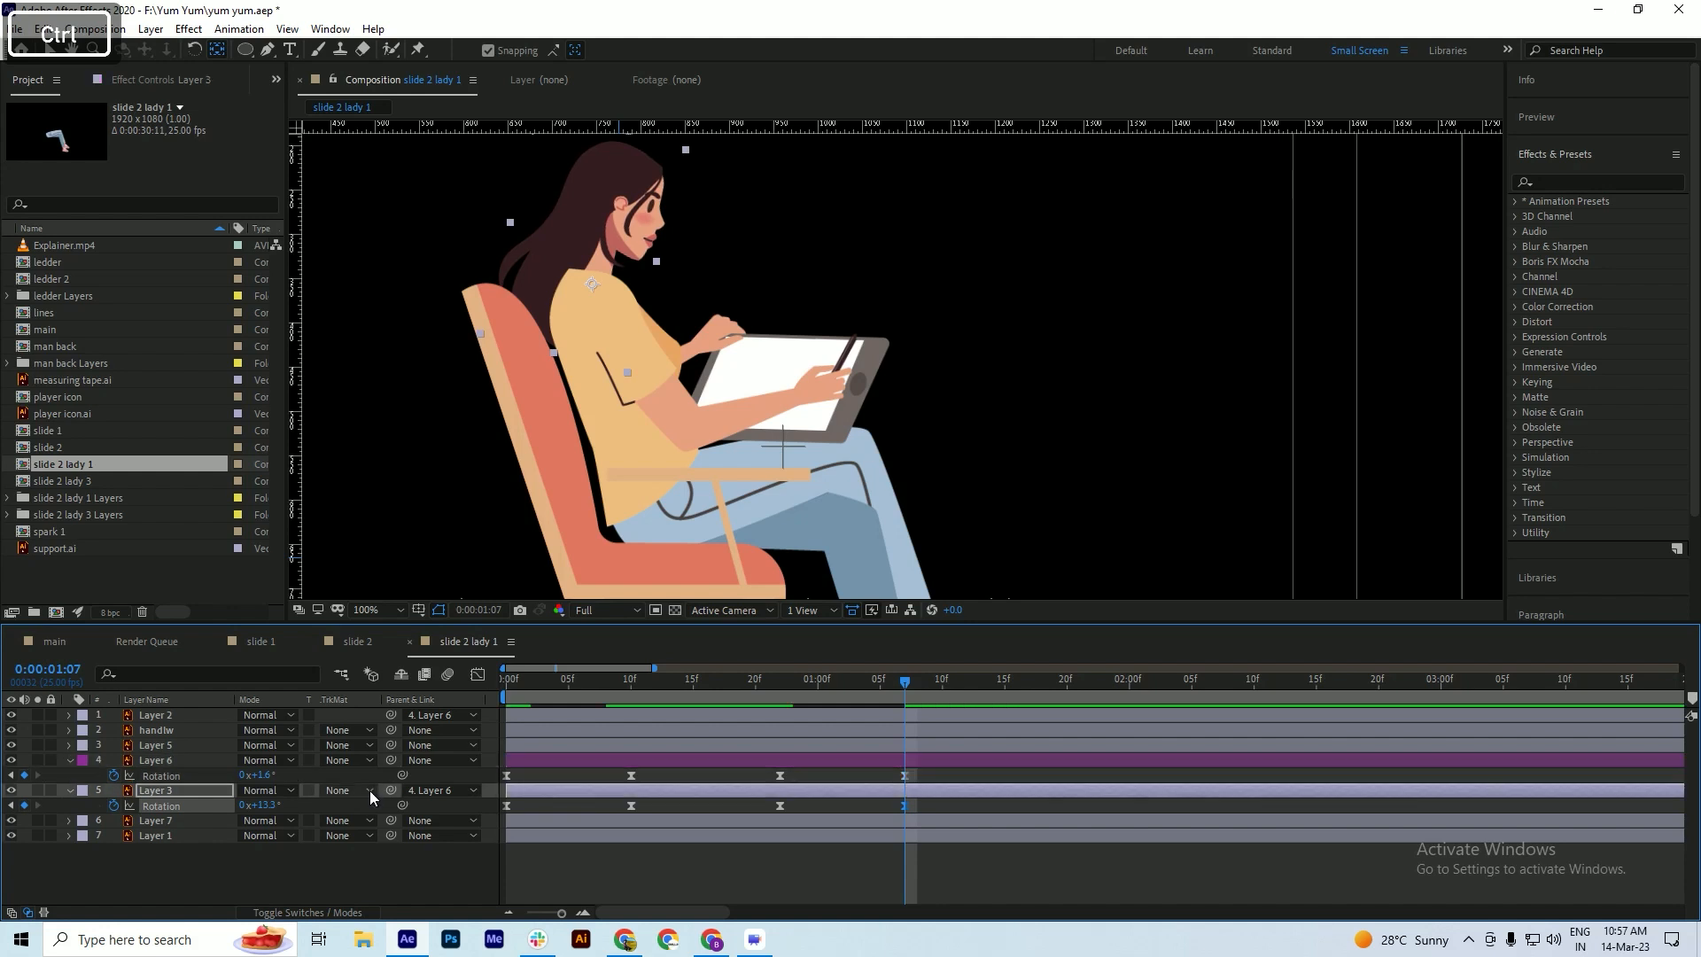
{"action": "key", "text": "ctrl+s"}
{"action": "left_click", "coordinate": [823, 682]}
{"action": "key", "text": "space"}
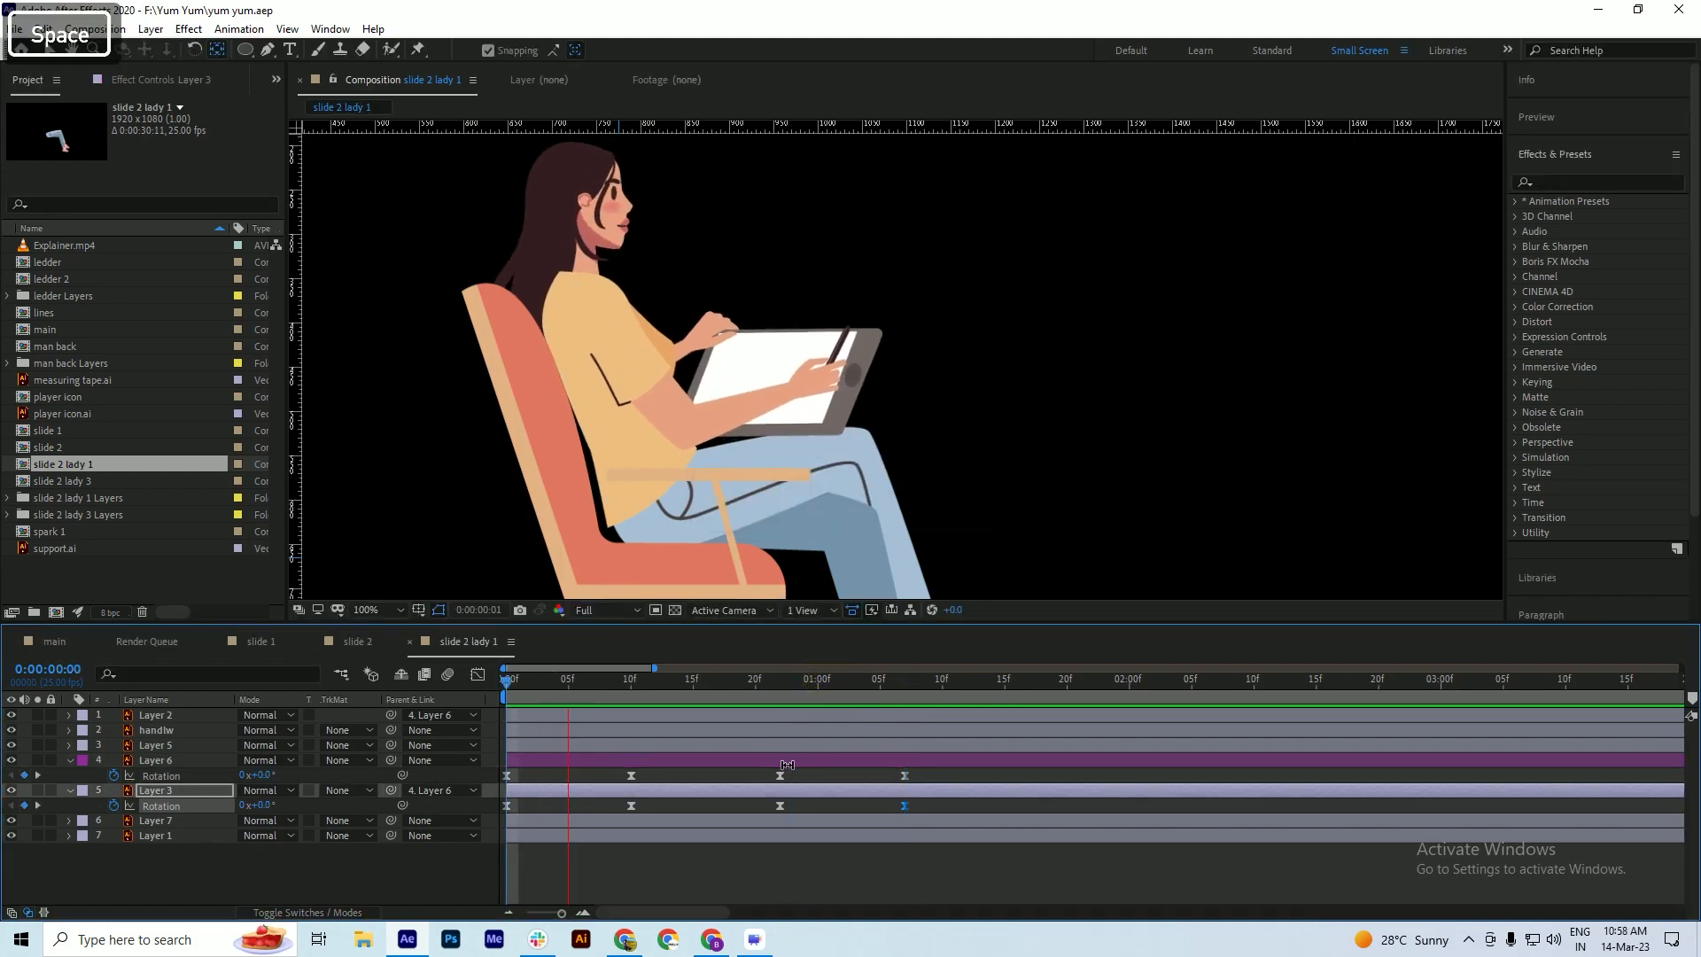
{"action": "key", "text": "space"}
- Shift the last two Rotation keyframes of both Layer 6 and Layer 3 so they end at 0:00:01:15, preview, and save
{"action": "left_click_drag", "start_coordinate": [931, 769], "coordinate": [880, 806]}
{"action": "left_click", "coordinate": [815, 681]}
{"action": "key", "text": "space"}
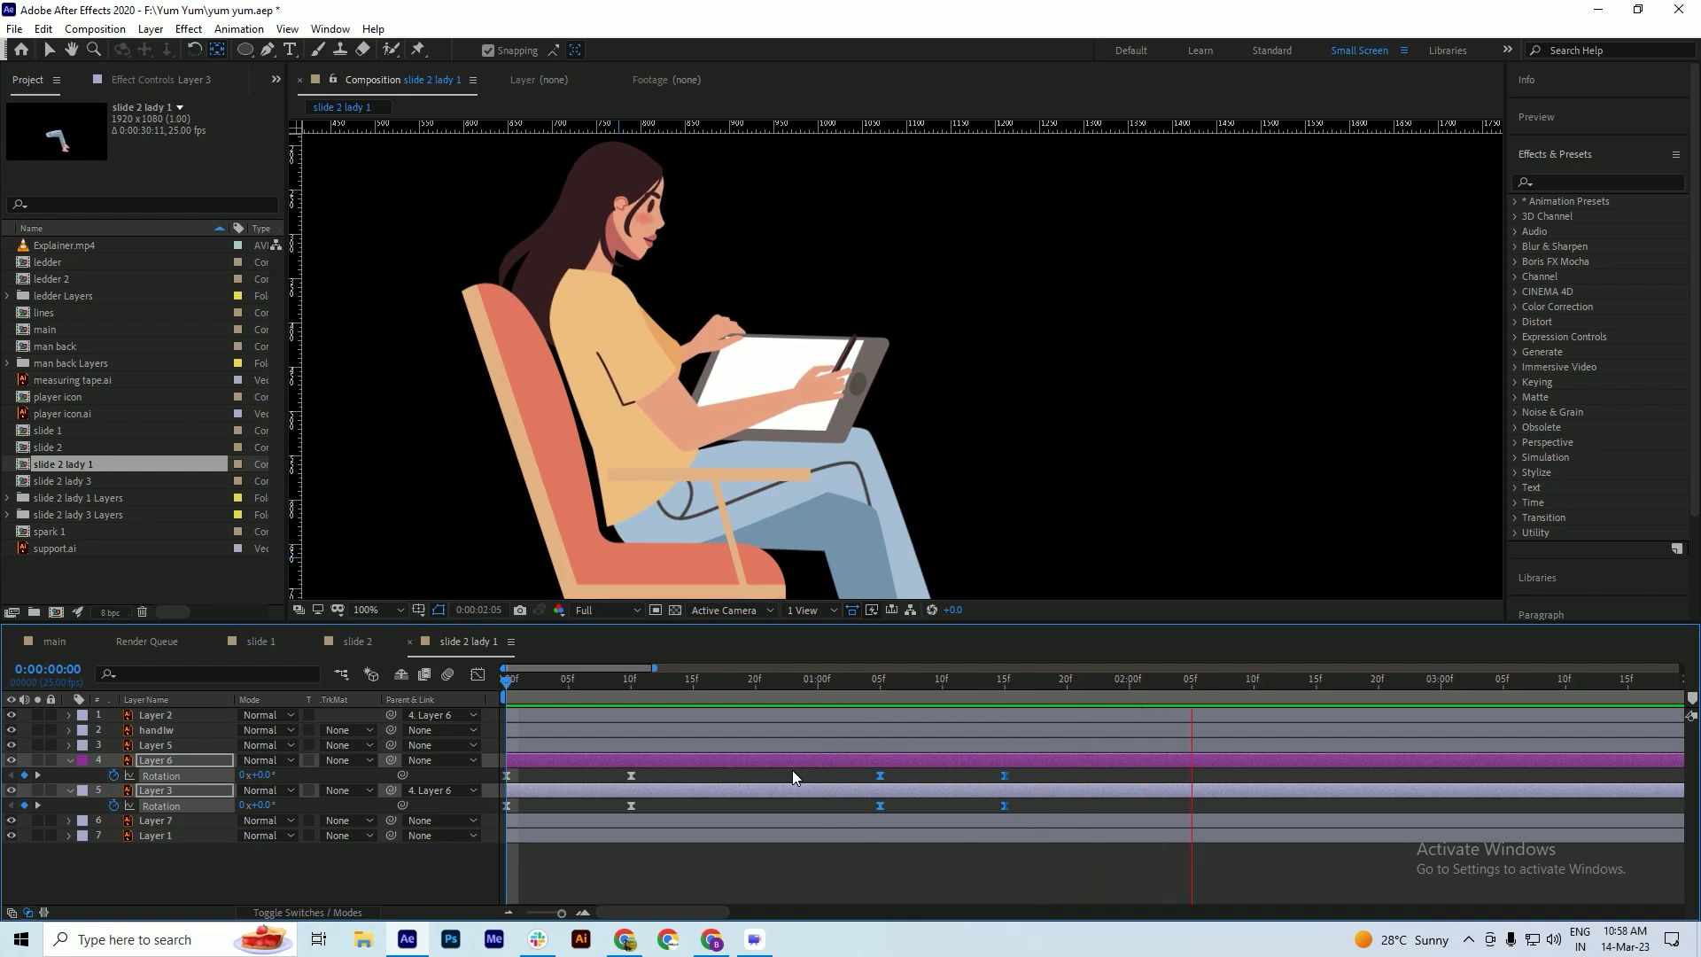
{"action": "key", "text": "space"}
{"action": "left_click_drag", "start_coordinate": [930, 685], "coordinate": [1019, 690]}
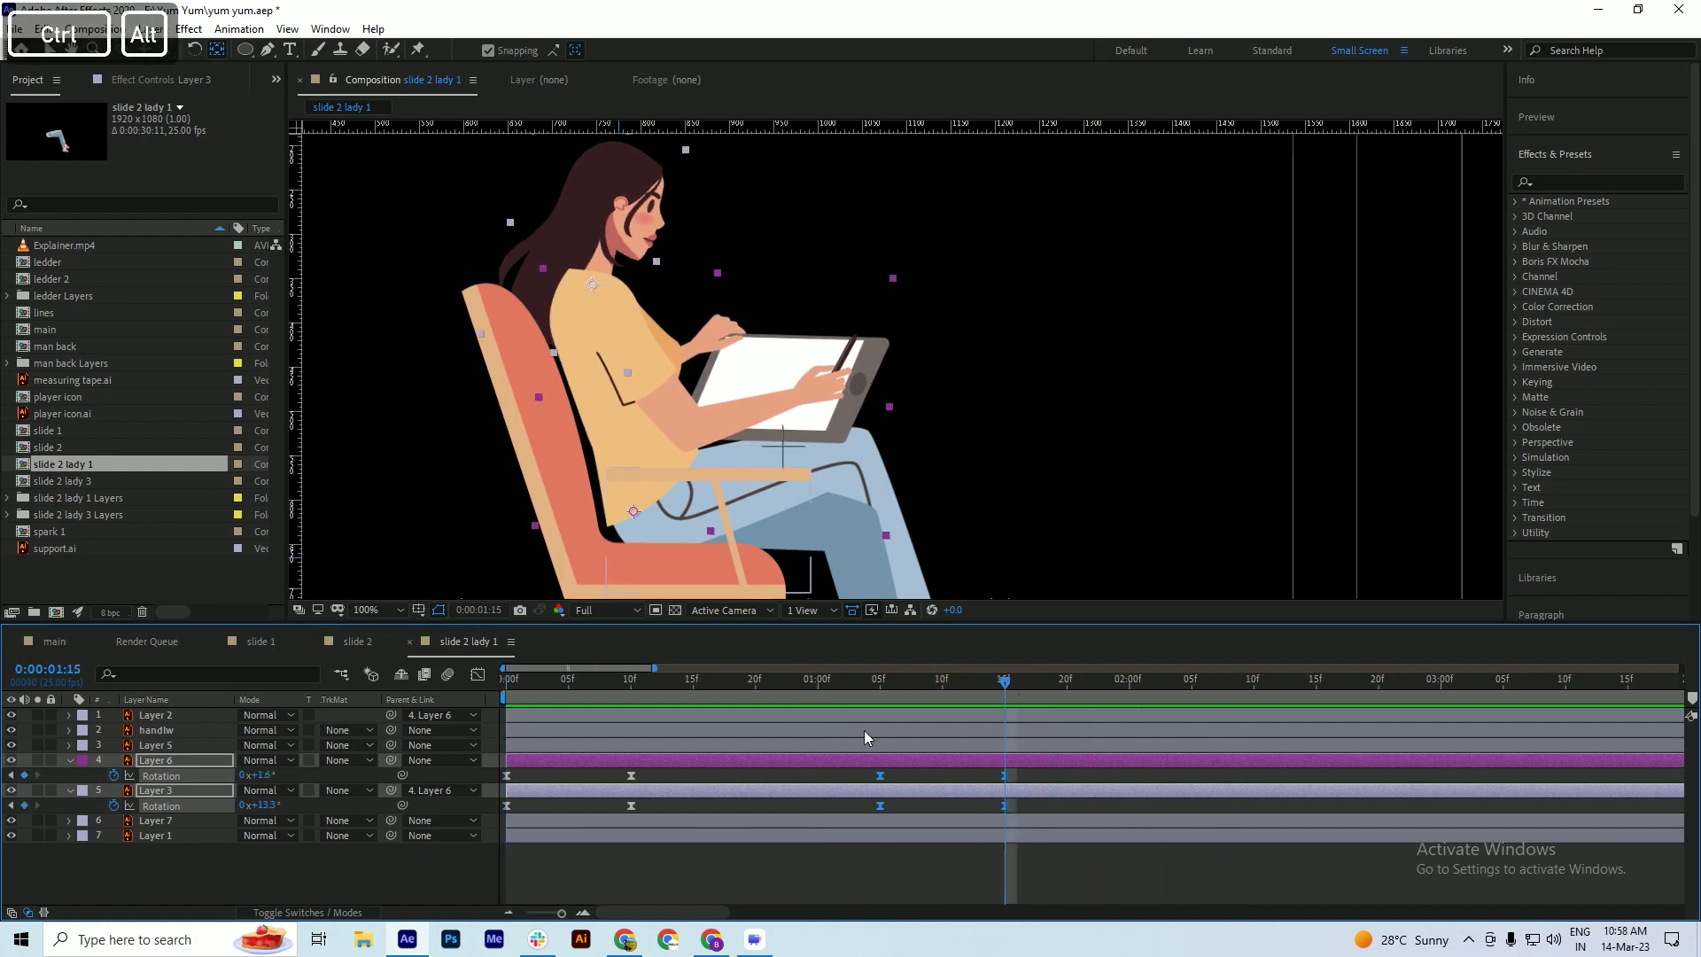
{"action": "scroll", "coordinate": [517, 728], "scroll_direction": "down", "scroll_amount": 1}
{"action": "key", "text": "ctrl+s"}
{"action": "key", "text": "space"}
- Place three puppet pins on Layer 2, the drawing arm, at 0:00:01:15: two at the sleeve edge and one on the hand; save
{"action": "left_click_drag", "start_coordinate": [658, 745], "coordinate": [747, 746]}
{"action": "left_click", "coordinate": [69, 761]}
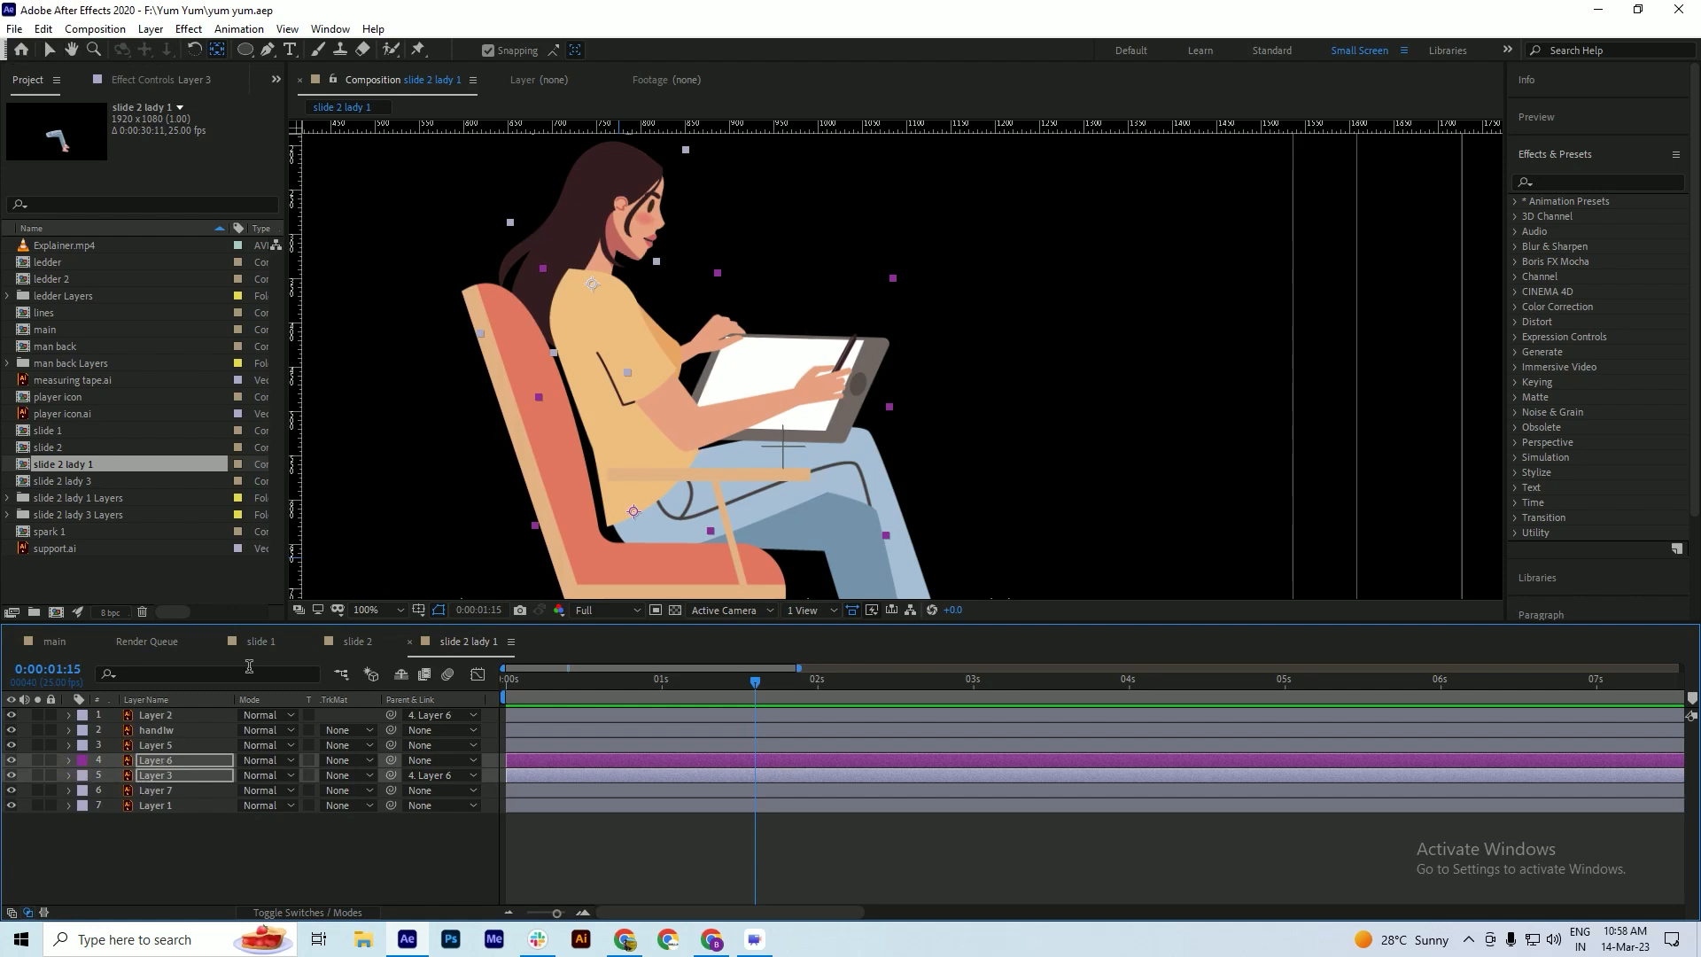
{"action": "left_click", "coordinate": [166, 716]}
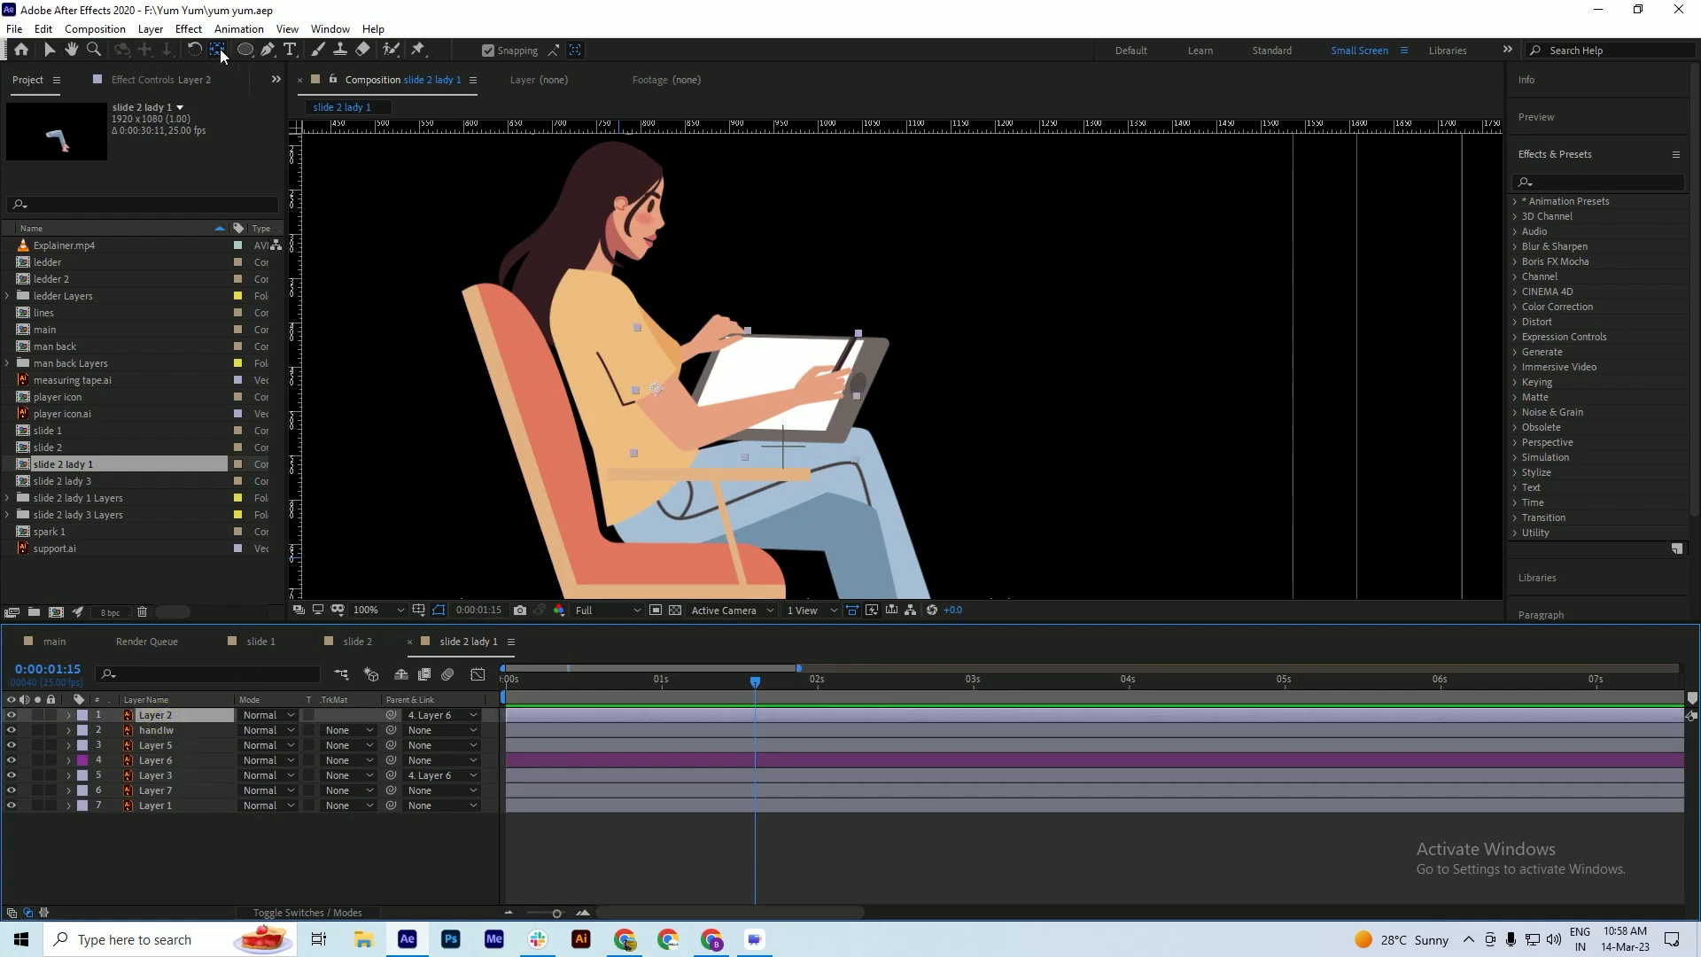
{"action": "left_click", "coordinate": [419, 49]}
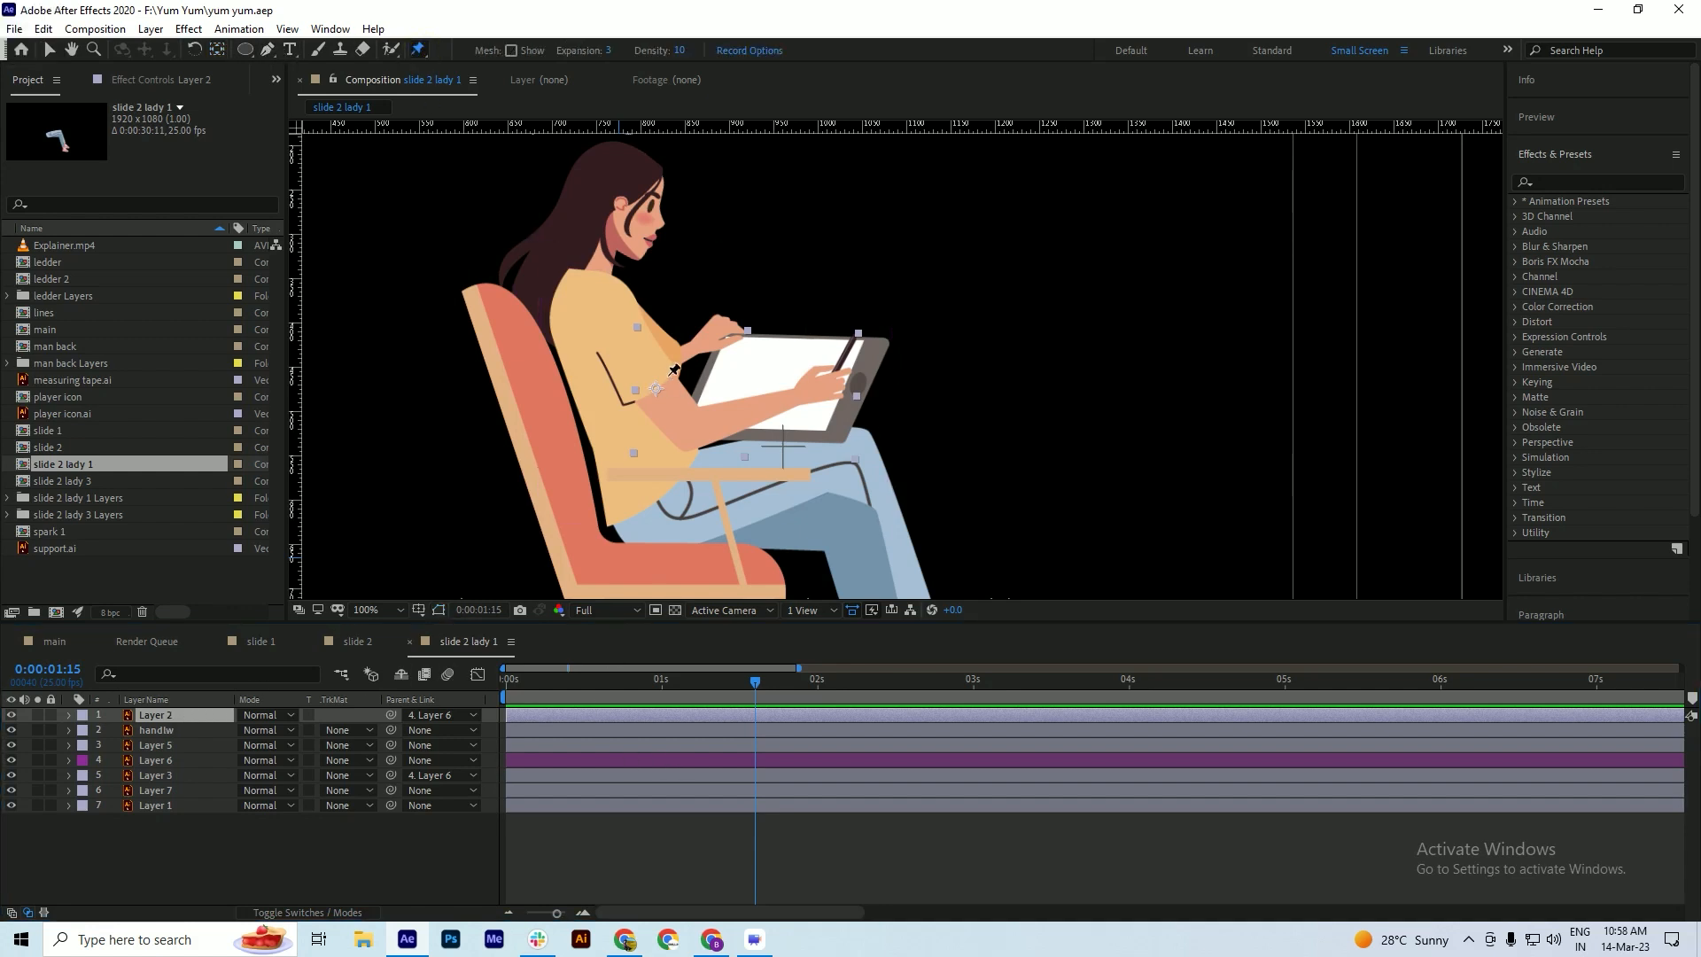
{"action": "left_click", "coordinate": [652, 393]}
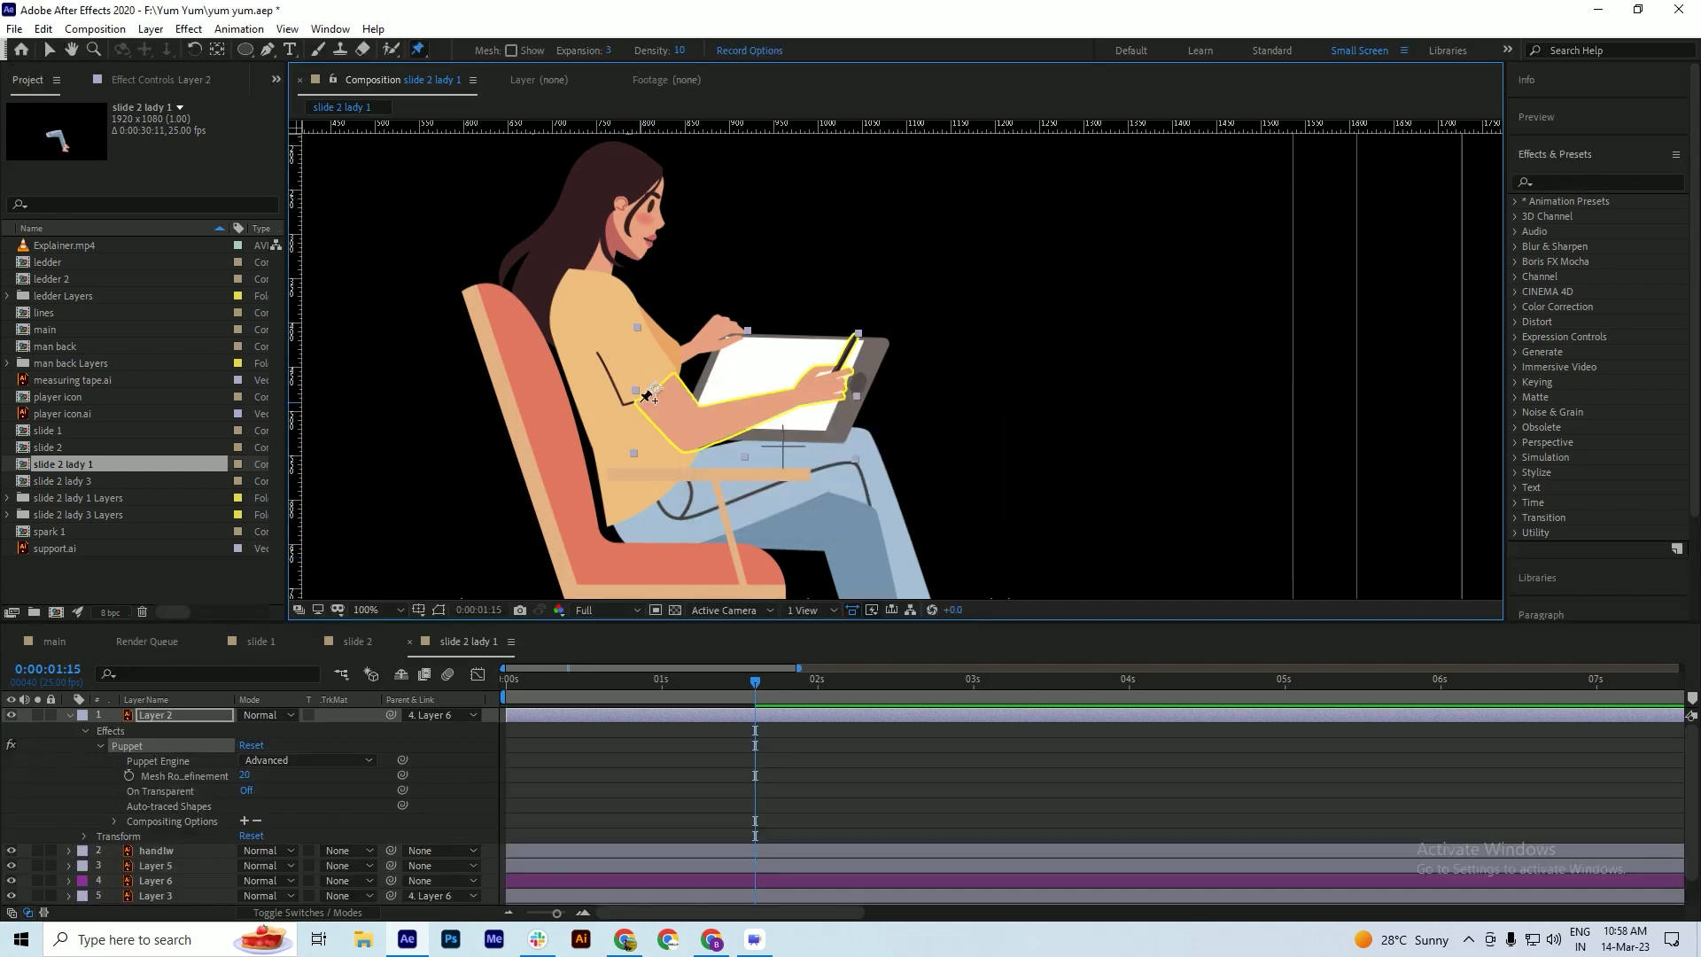
{"action": "left_click", "coordinate": [640, 400]}
{"action": "left_click", "coordinate": [672, 375]}
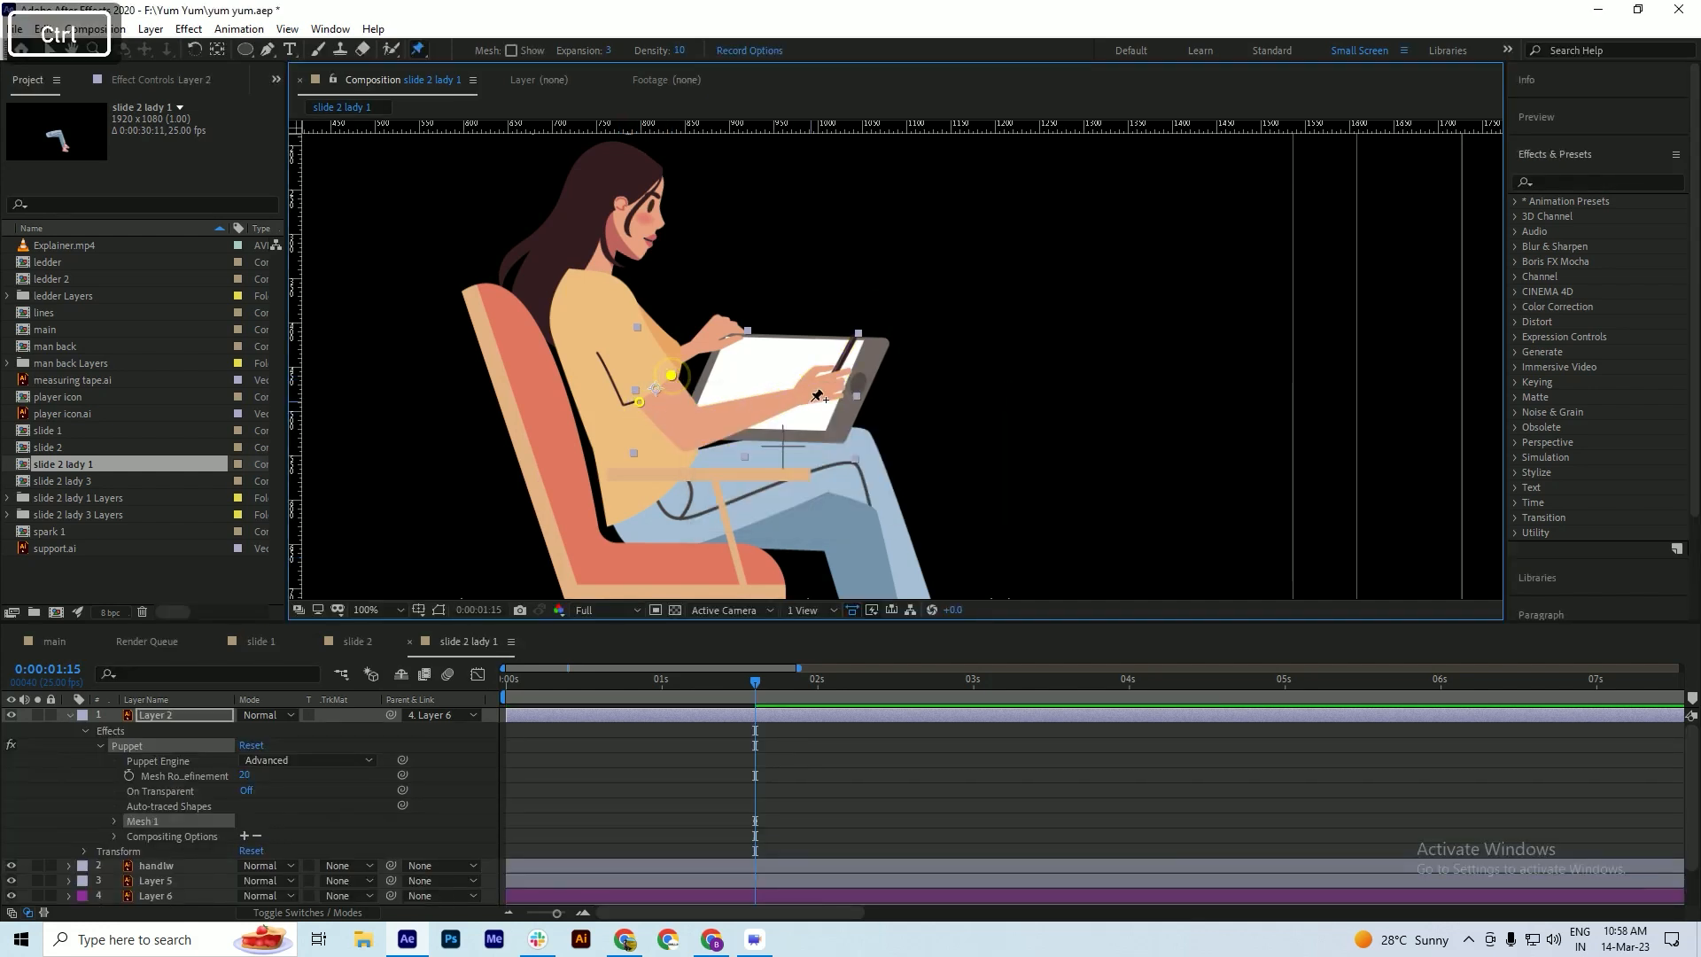
{"action": "left_click", "coordinate": [830, 381]}
{"action": "key", "text": "ctrl+s"}
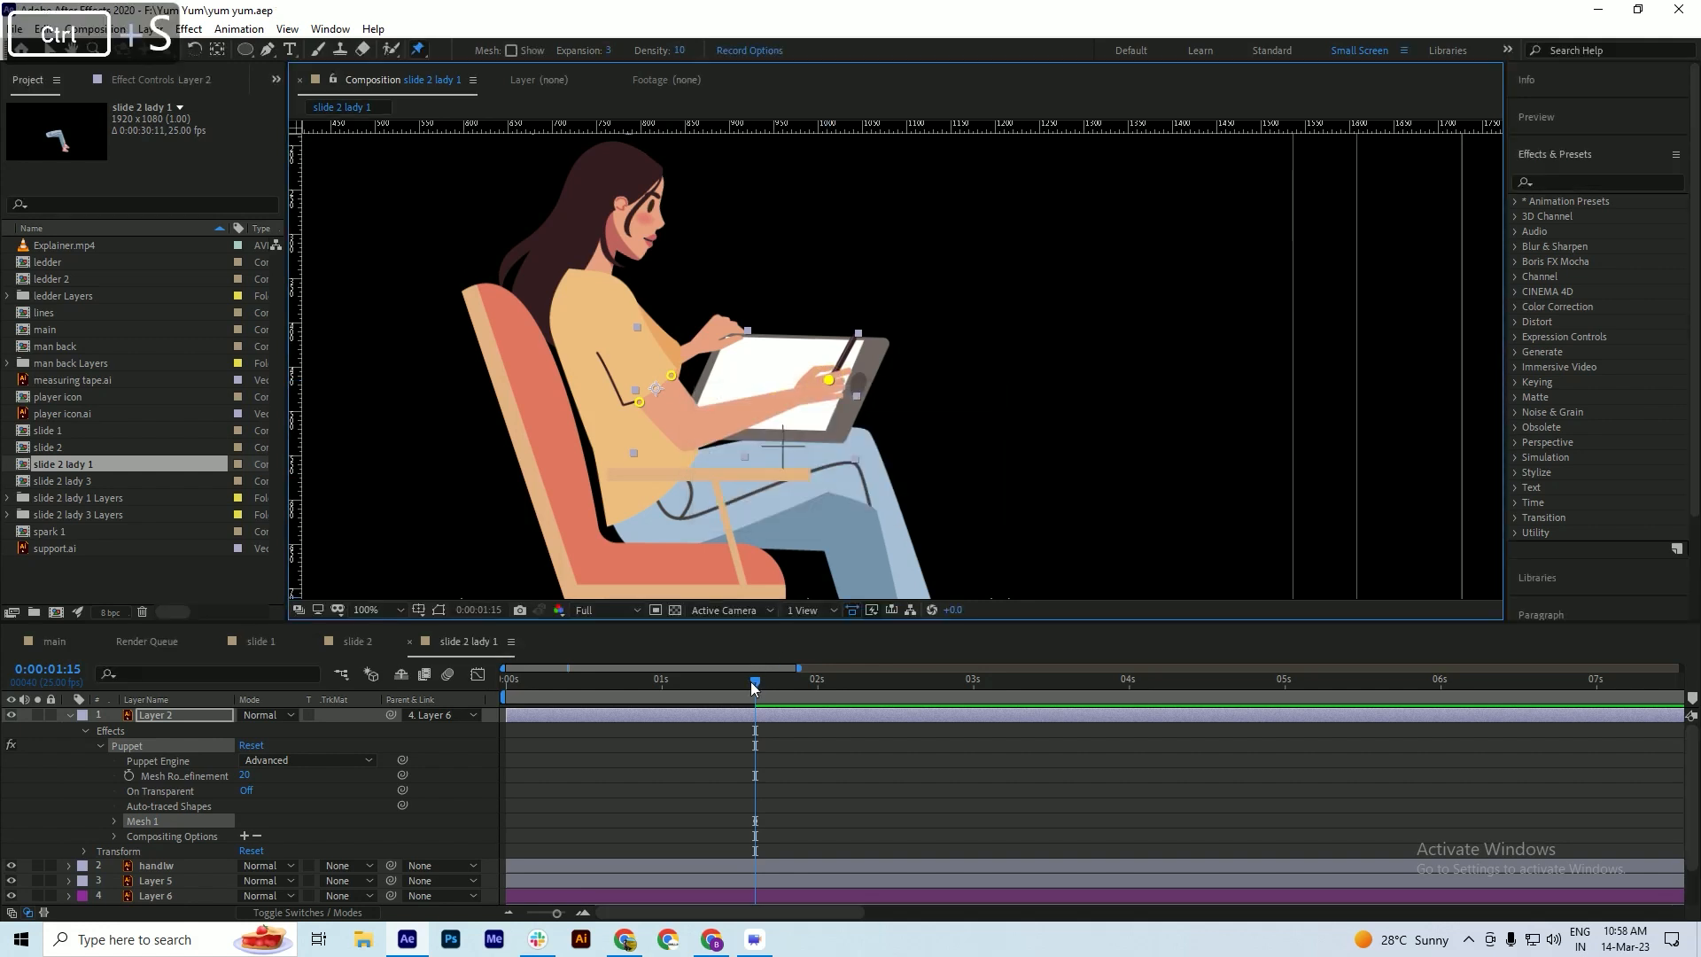
- Show Layer 2's keyframes, move the hand pin to about 177.6, 43.1 at 0:00:02:01, save, preview, and shift that keyframe slightly earlier
{"action": "key", "text": "u"}
{"action": "left_click_drag", "start_coordinate": [774, 675], "coordinate": [824, 716]}
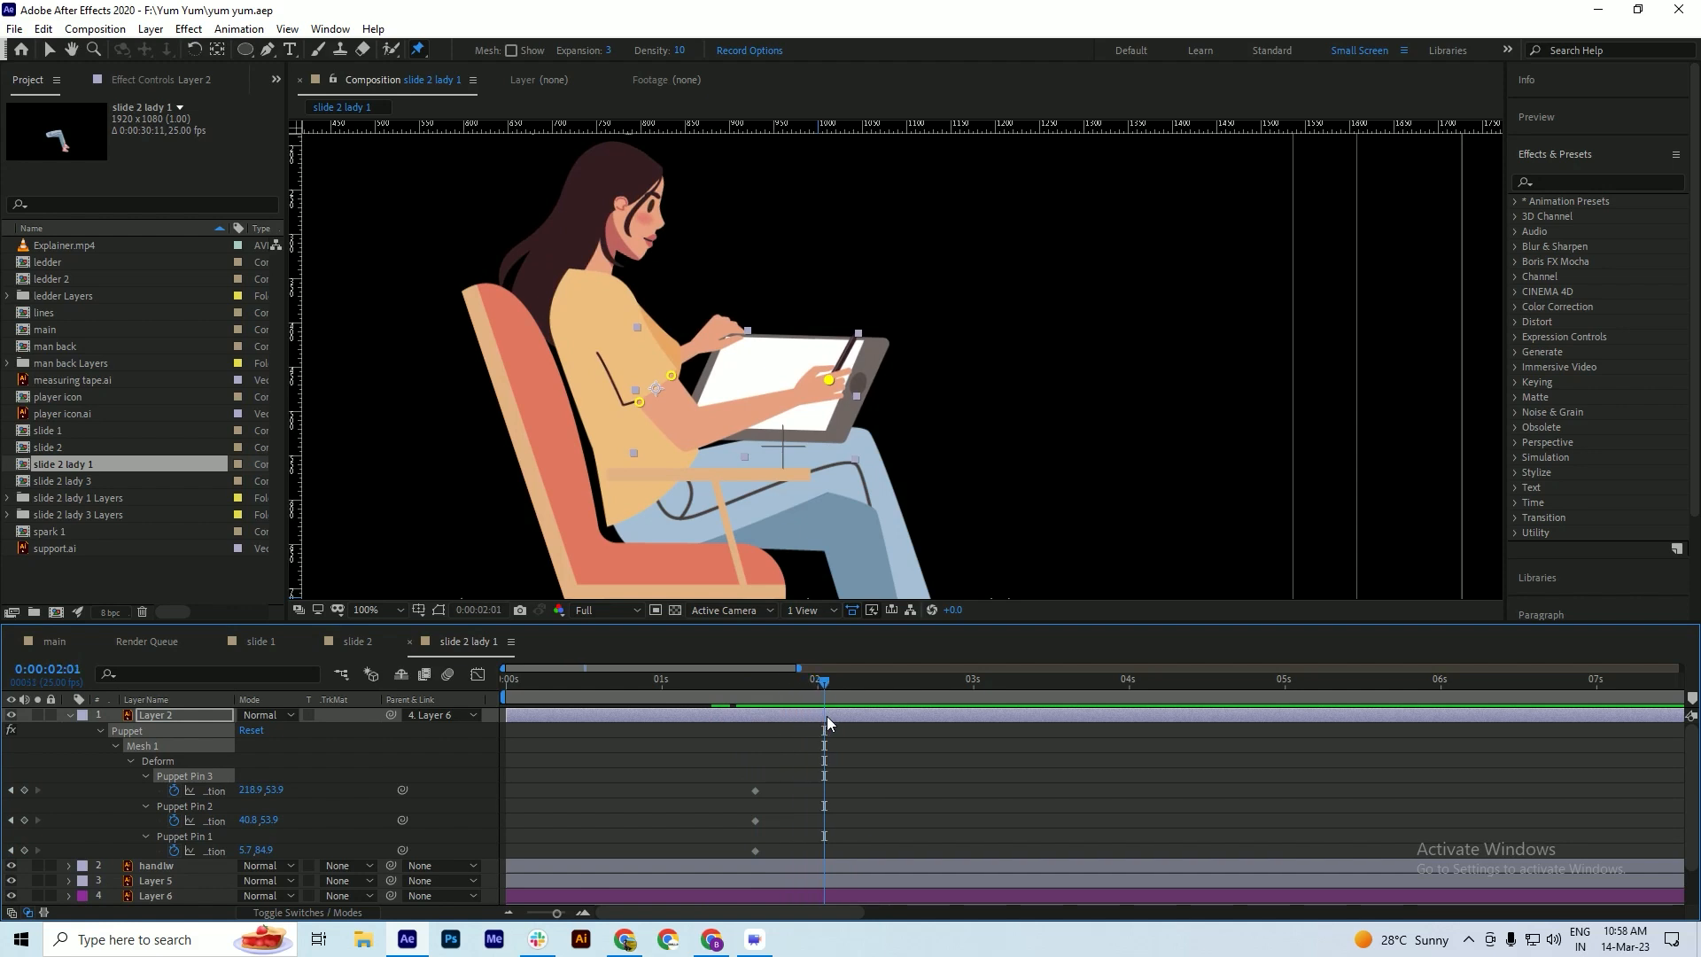
{"action": "left_click_drag", "start_coordinate": [831, 382], "coordinate": [792, 369]}
{"action": "key", "text": "ctrl+s"}
{"action": "key", "text": "space"}
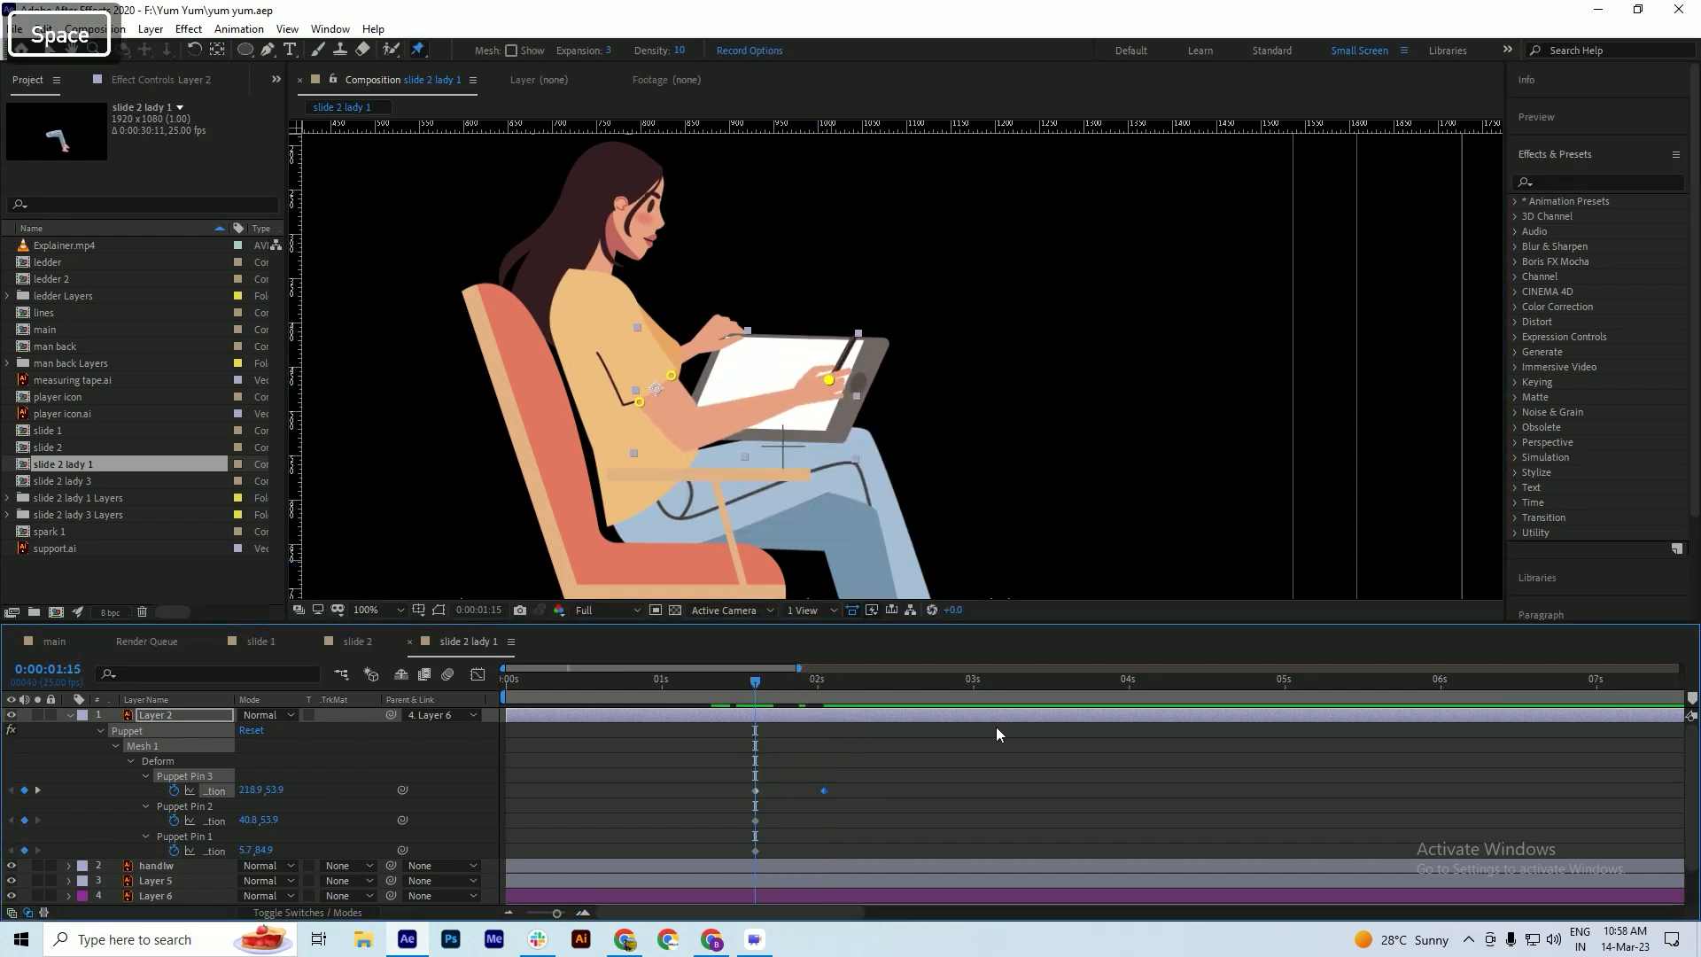
{"action": "key", "text": "space"}
{"action": "left_click_drag", "start_coordinate": [826, 790], "coordinate": [805, 789]}
- Add two more hand pin positions on Layer 2 at successive later frames, about 198, 49.5 and about 148.4, 36.9
{"action": "left_click_drag", "start_coordinate": [827, 690], "coordinate": [840, 695]}
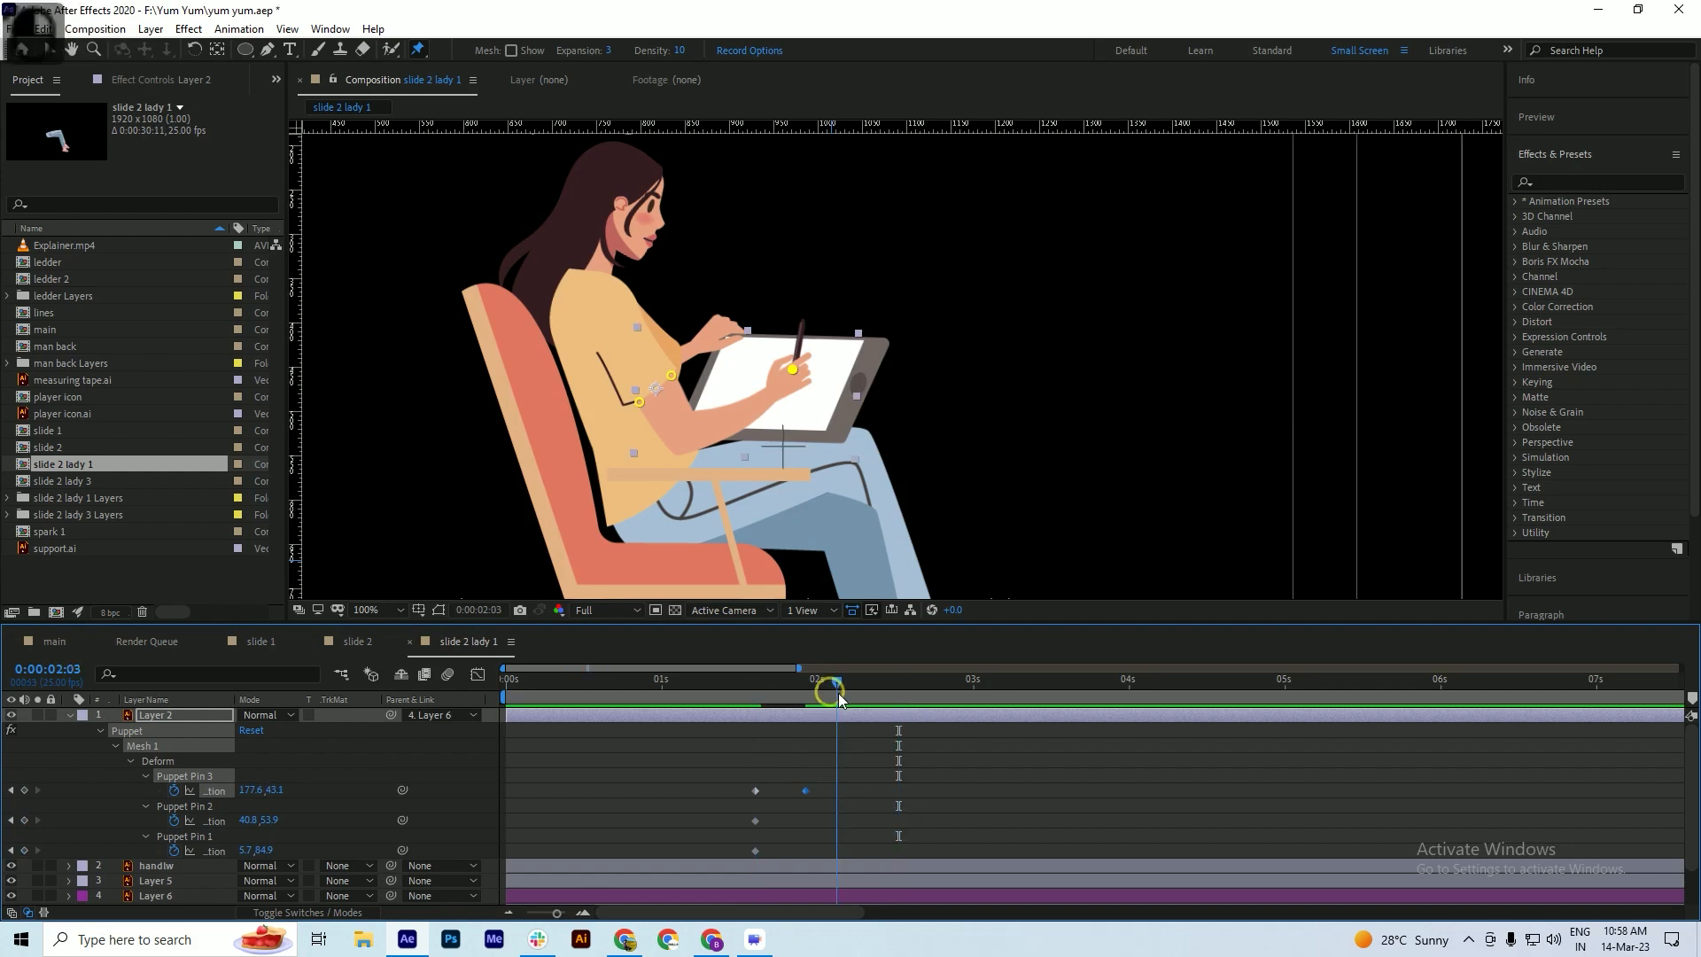
{"action": "left_click_drag", "start_coordinate": [799, 373], "coordinate": [818, 380]}
{"action": "left_click_drag", "start_coordinate": [845, 679], "coordinate": [886, 682]}
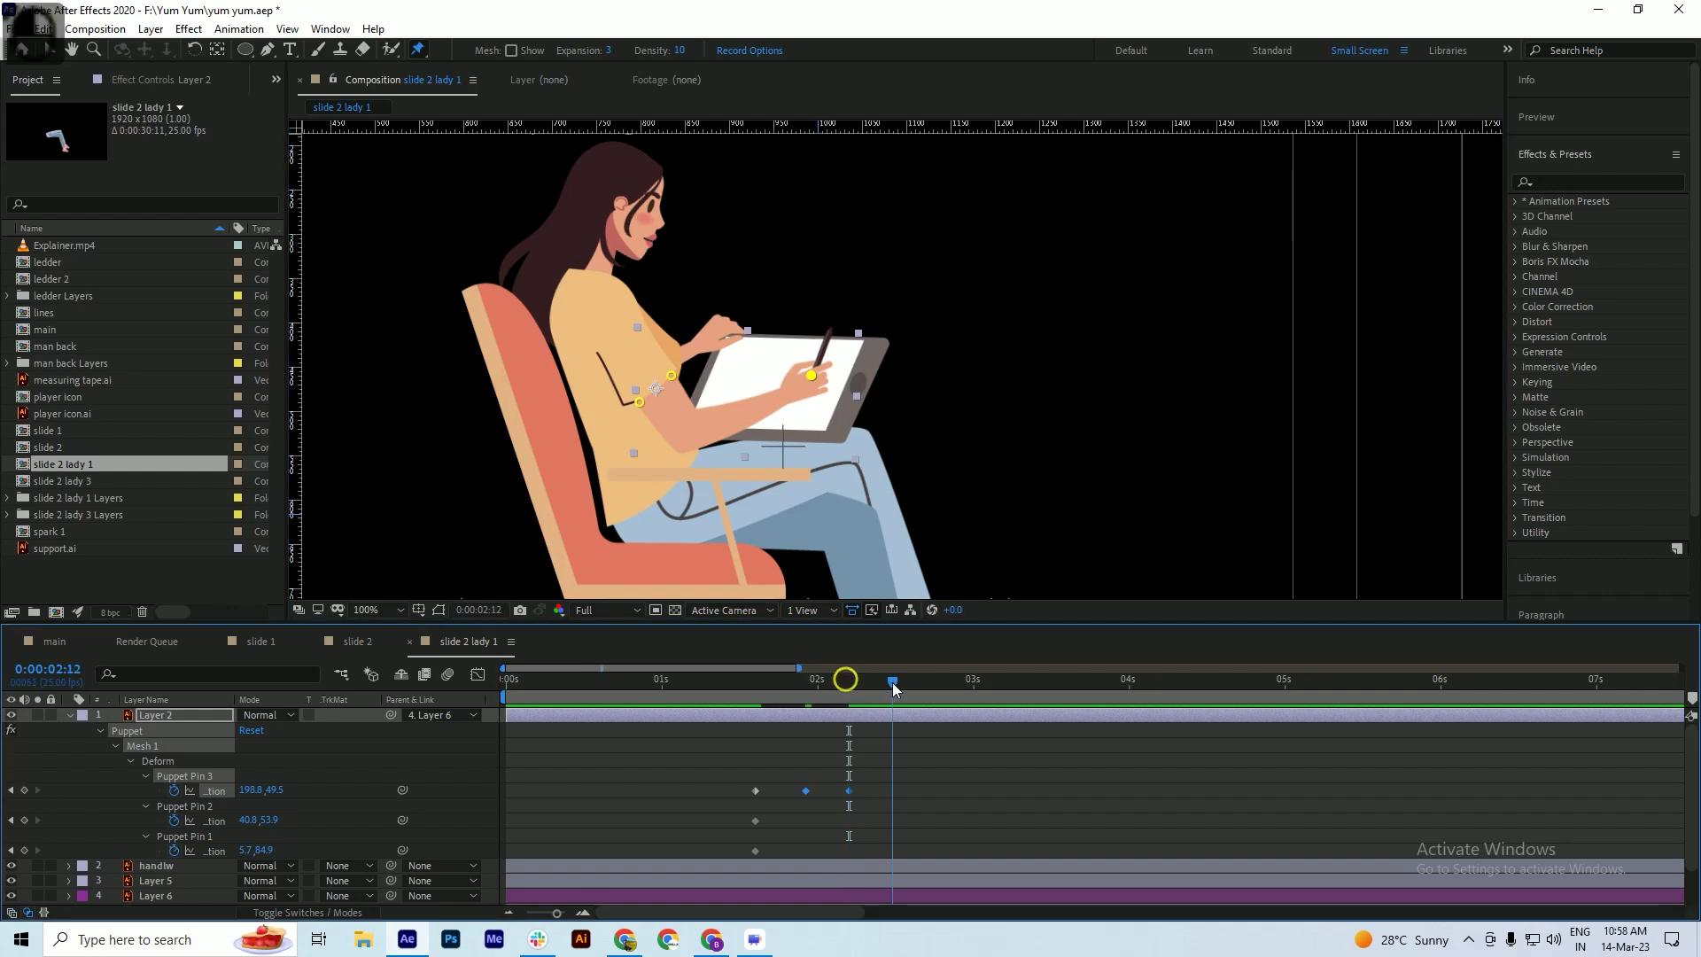
{"action": "left_click_drag", "start_coordinate": [811, 376], "coordinate": [767, 366]}
- Copy the hand pin's first Position keyframe on Layer 2 and paste it at 0:00:02:22
{"action": "left_click_drag", "start_coordinate": [913, 685], "coordinate": [952, 692]}
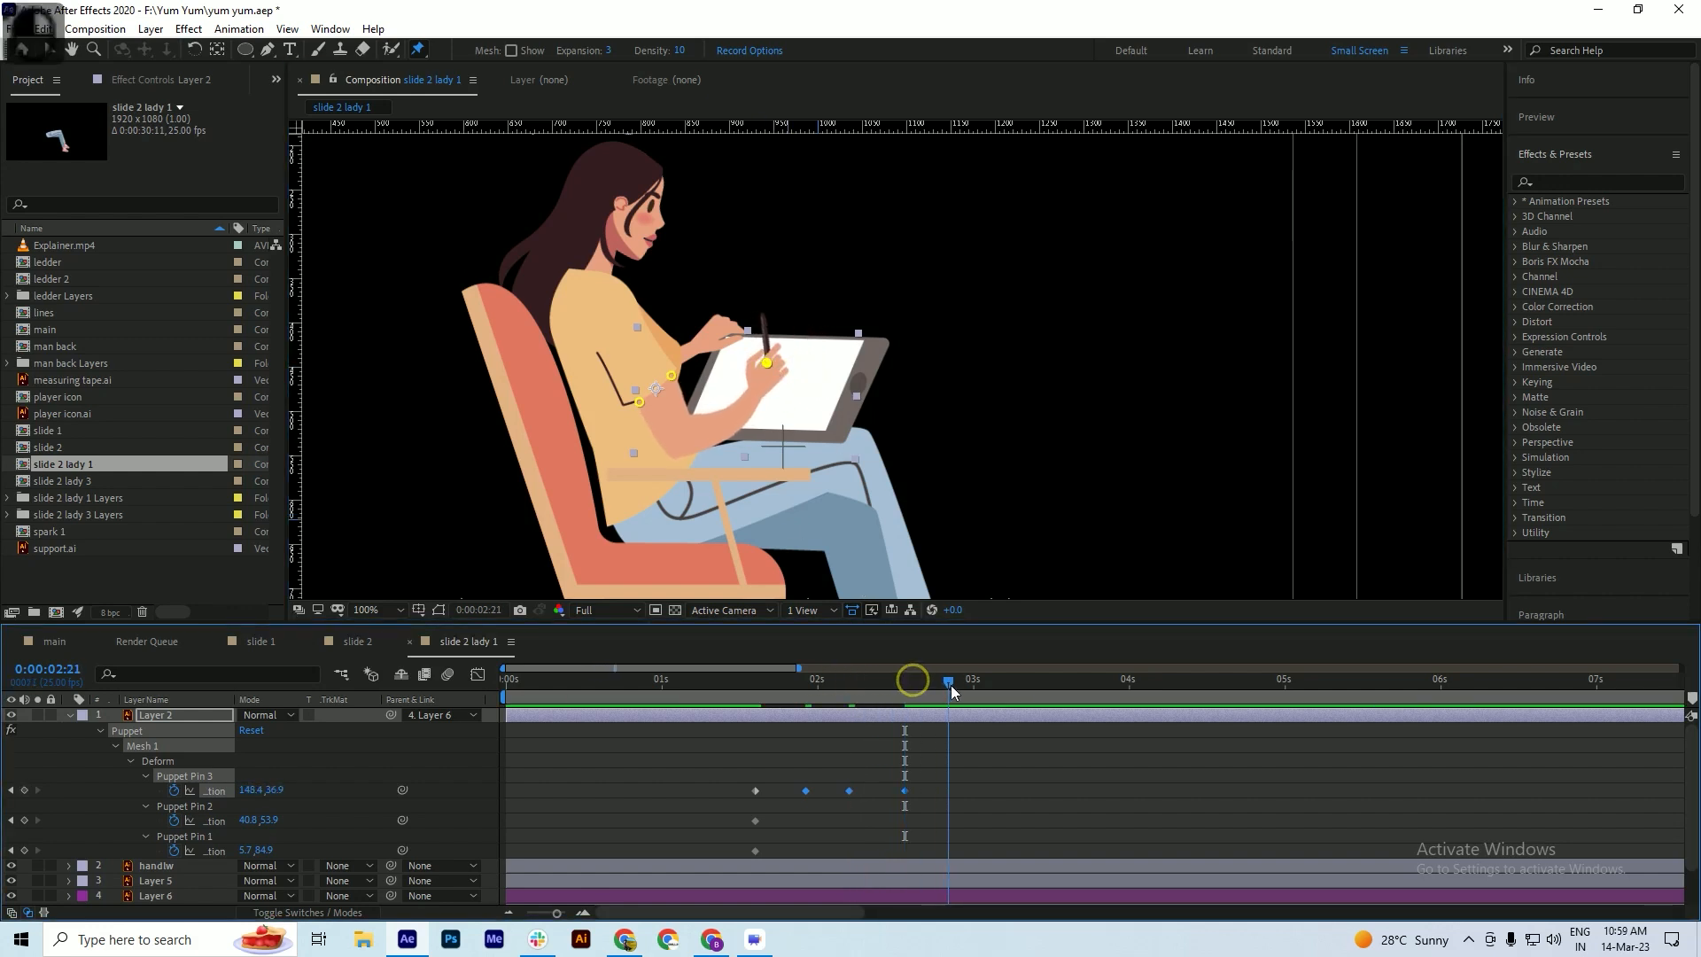
{"action": "left_click_drag", "start_coordinate": [779, 781], "coordinate": [718, 792]}
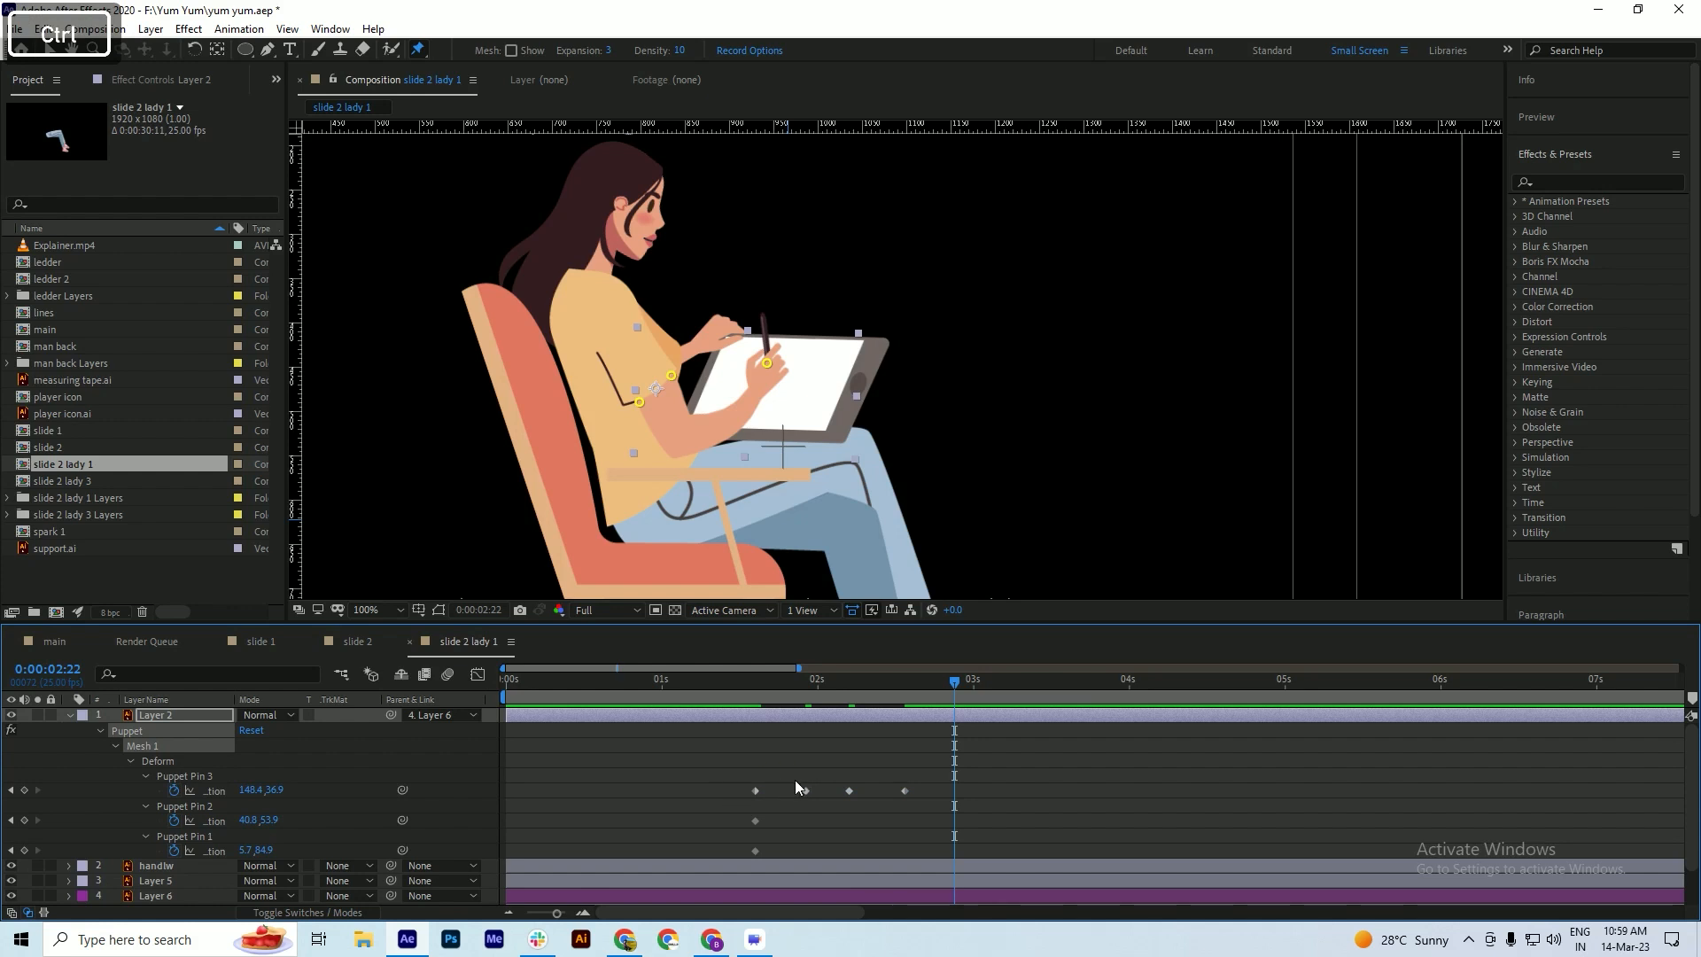
{"action": "key", "text": "ctrl+c"}
{"action": "key", "text": "ctrl+v"}
- Apply Easy Ease to all of the hand pin's Position keyframes on Layer 2 and preview from 0:00:01:15
{"action": "left_click_drag", "start_coordinate": [999, 779], "coordinate": [719, 795]}
{"action": "key", "text": "F9"}
{"action": "left_click_drag", "start_coordinate": [795, 689], "coordinate": [764, 694]}
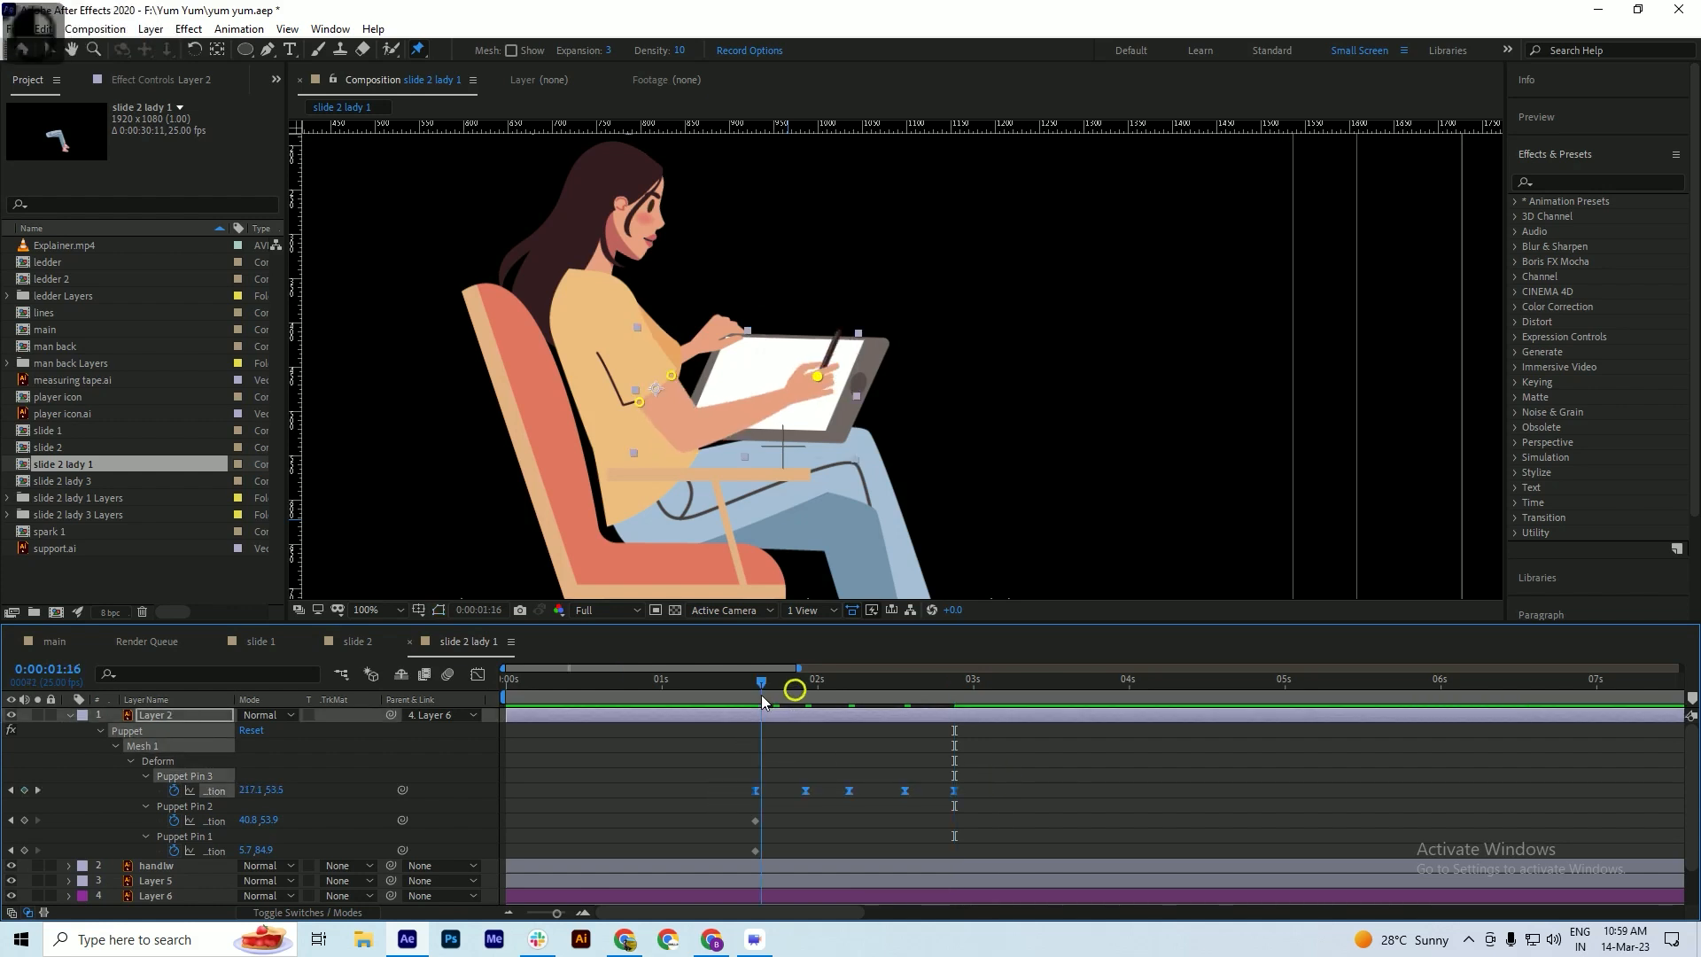
{"action": "key", "text": "space"}
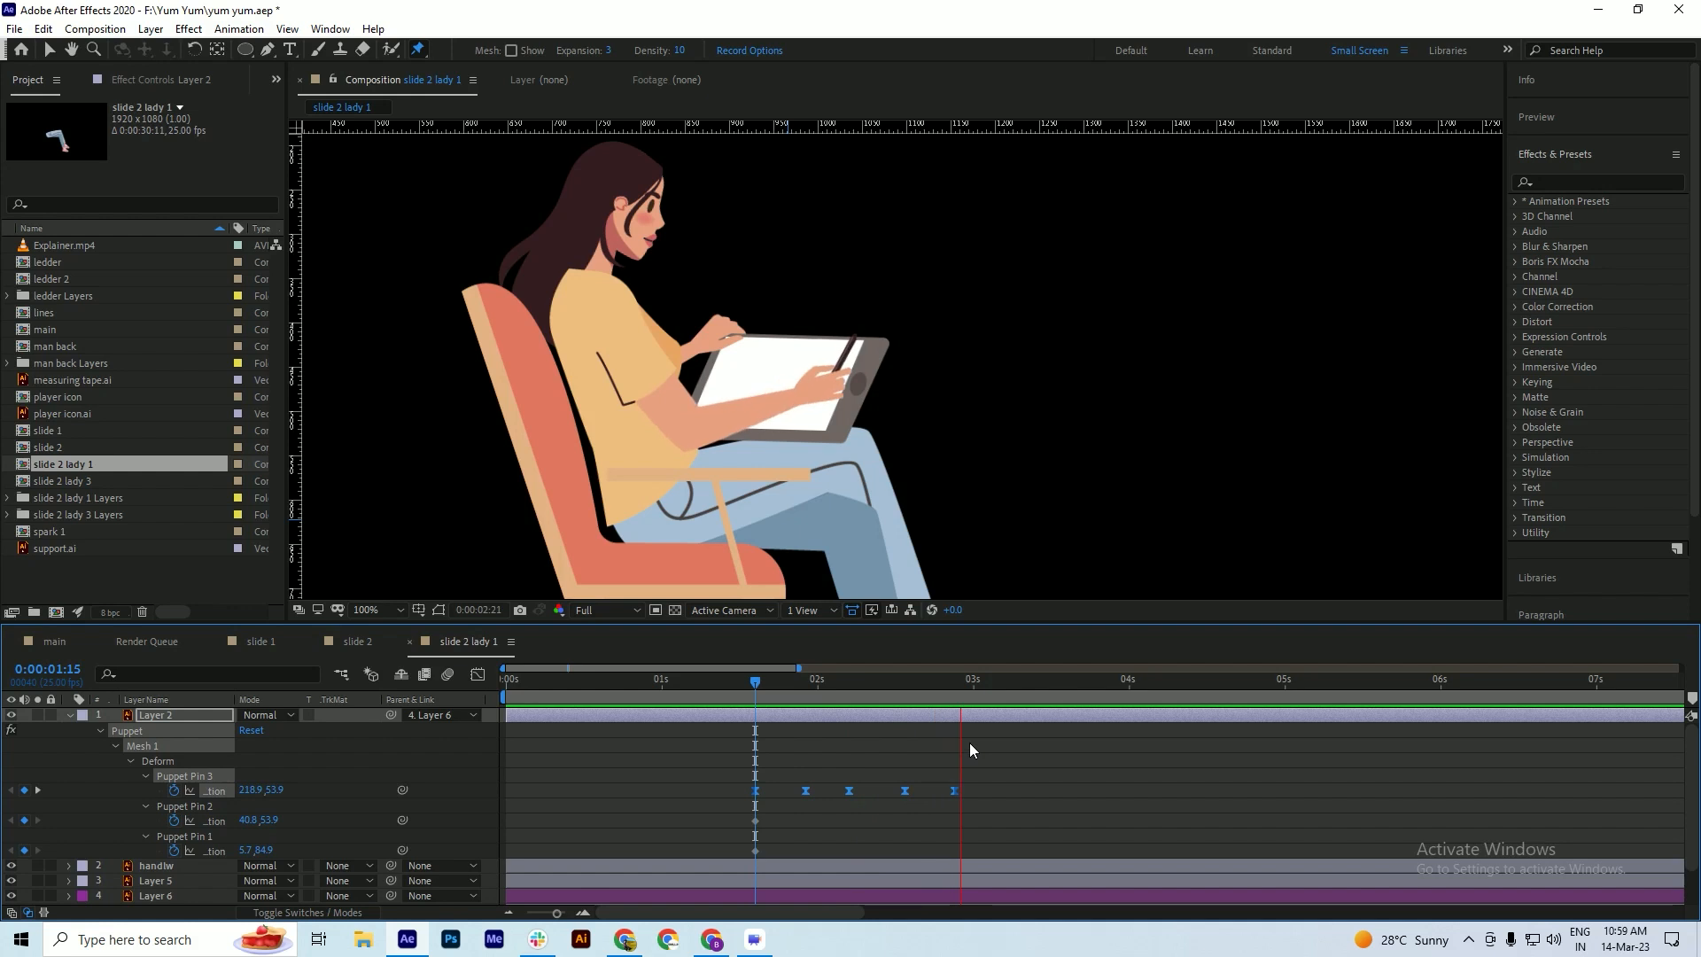
{"action": "key", "text": "space"}
- Copy the hand pin's 0:00:01:15 Position keyframe to 0:00:00:00 on Layer 2 and save the project
{"action": "left_click_drag", "start_coordinate": [904, 684], "coordinate": [521, 743]}
{"action": "left_click", "coordinate": [769, 790]}
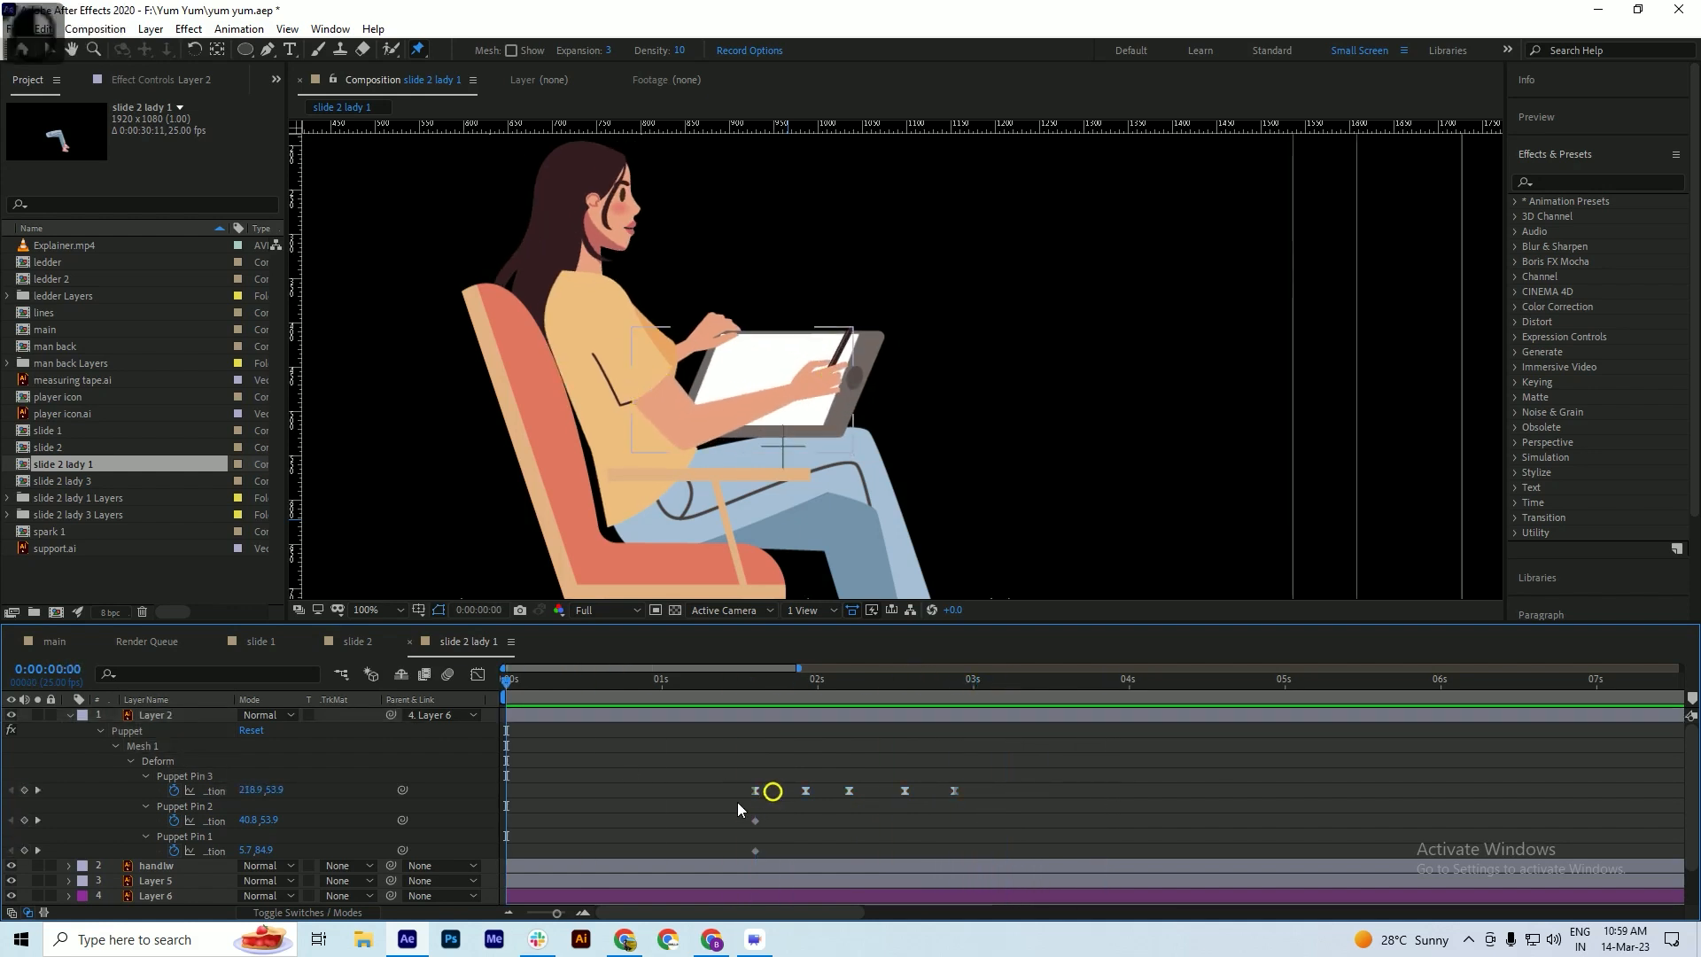
{"action": "left_click", "coordinate": [745, 791]}
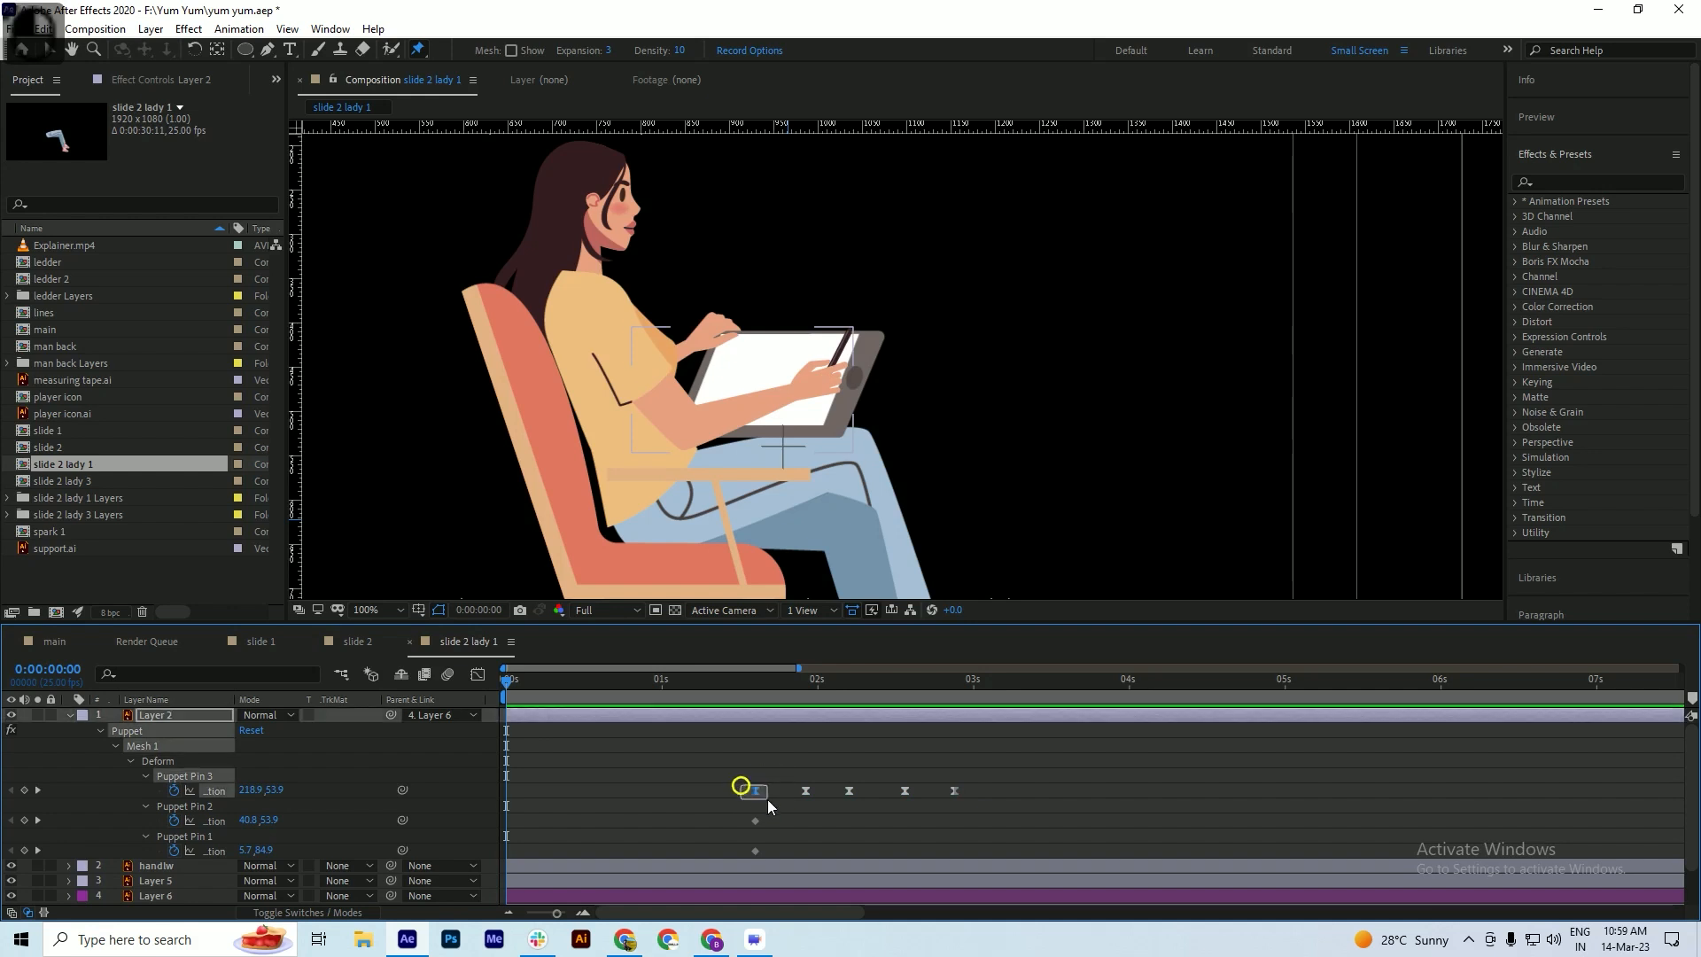
{"action": "key", "text": "ctrl+v"}
{"action": "key", "text": "ctrl+s"}
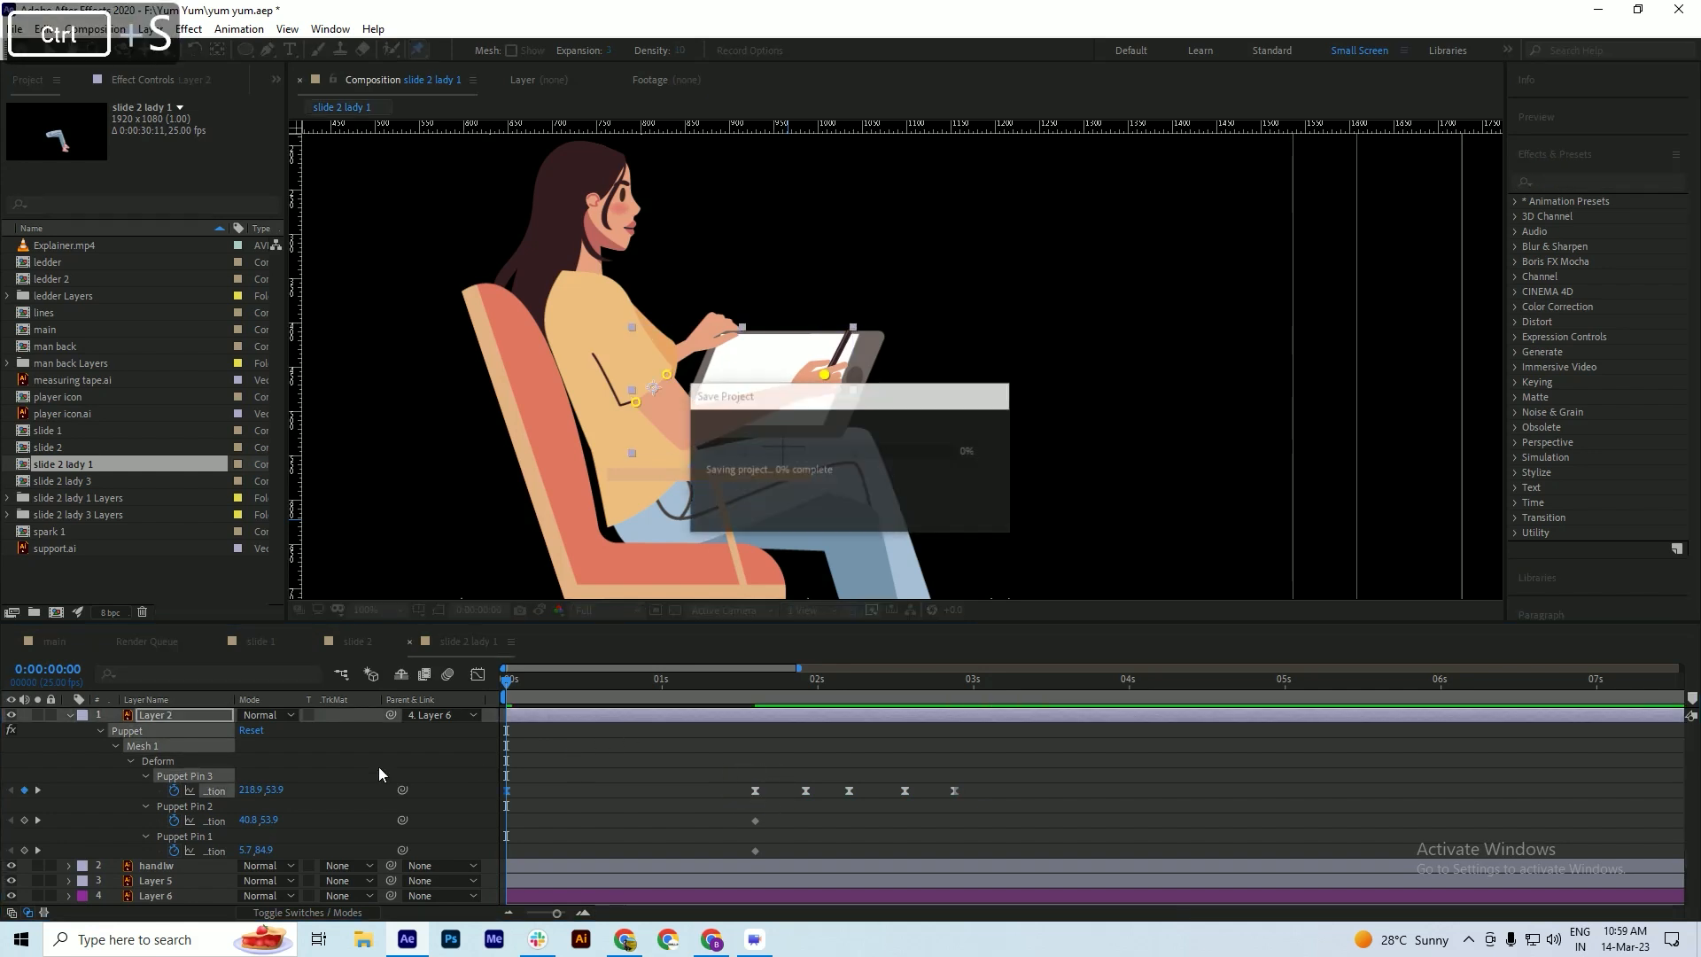
- Add a loopOut() expression to the Position of Puppet Pin 3 on Layer 2
{"action": "left_click", "coordinate": [175, 790], "text": "alt"}
{"action": "type", "text": "loo"}
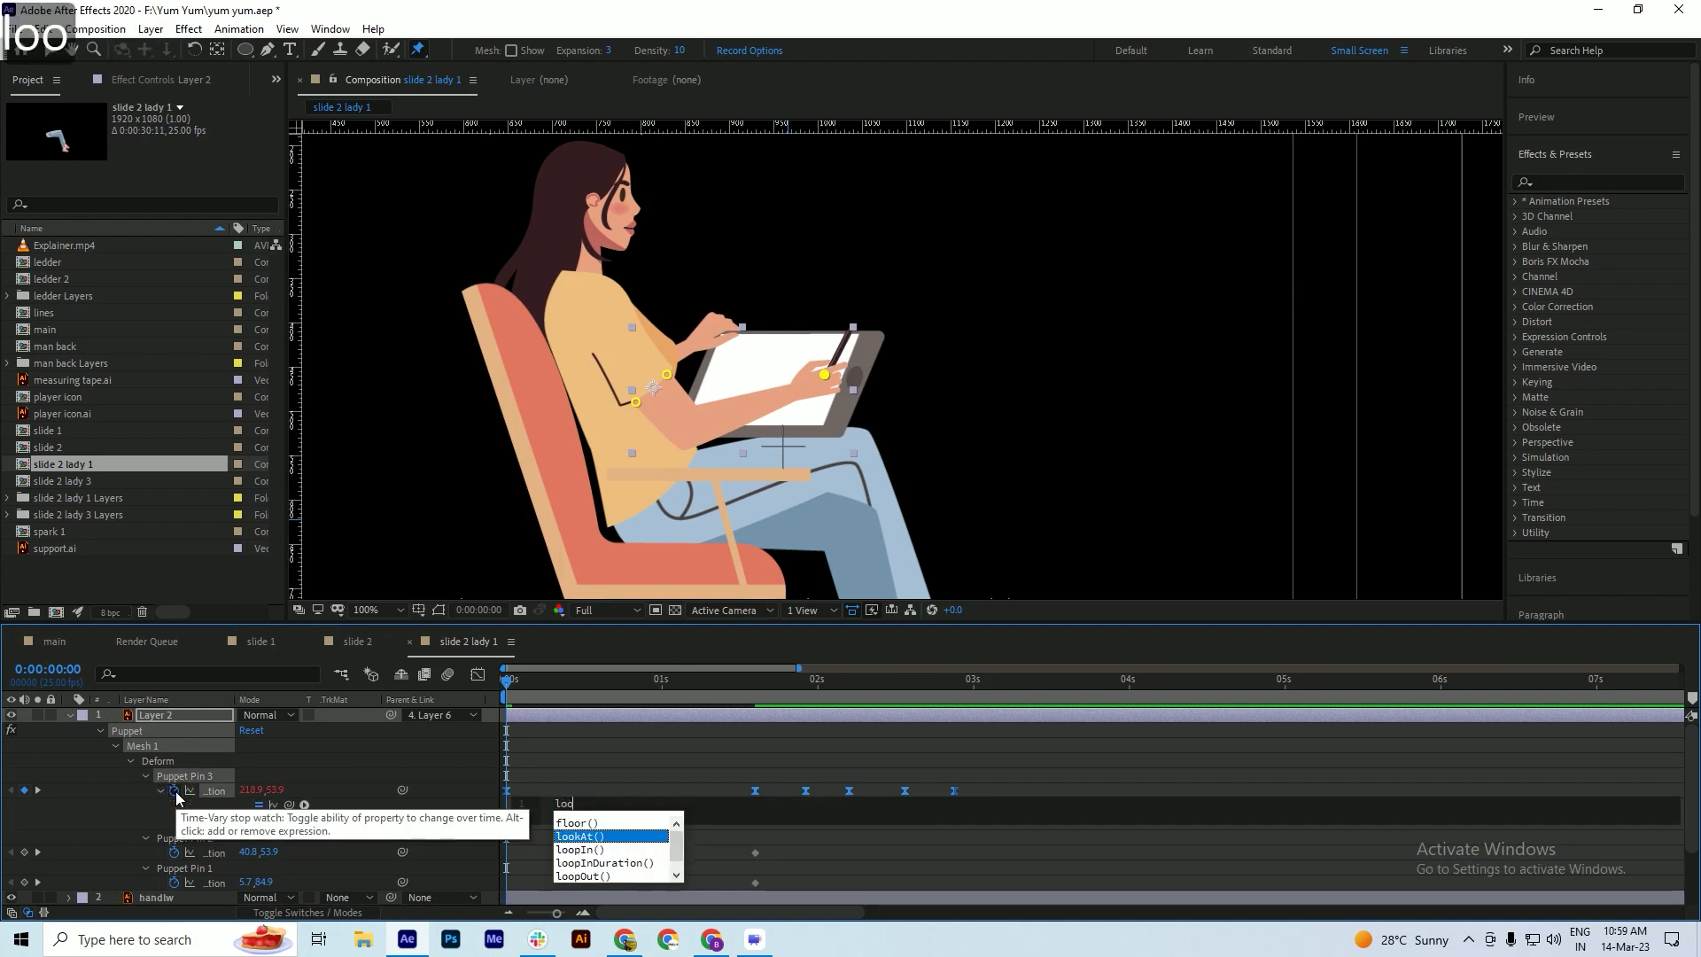
{"action": "type", "text": "pOut()"}
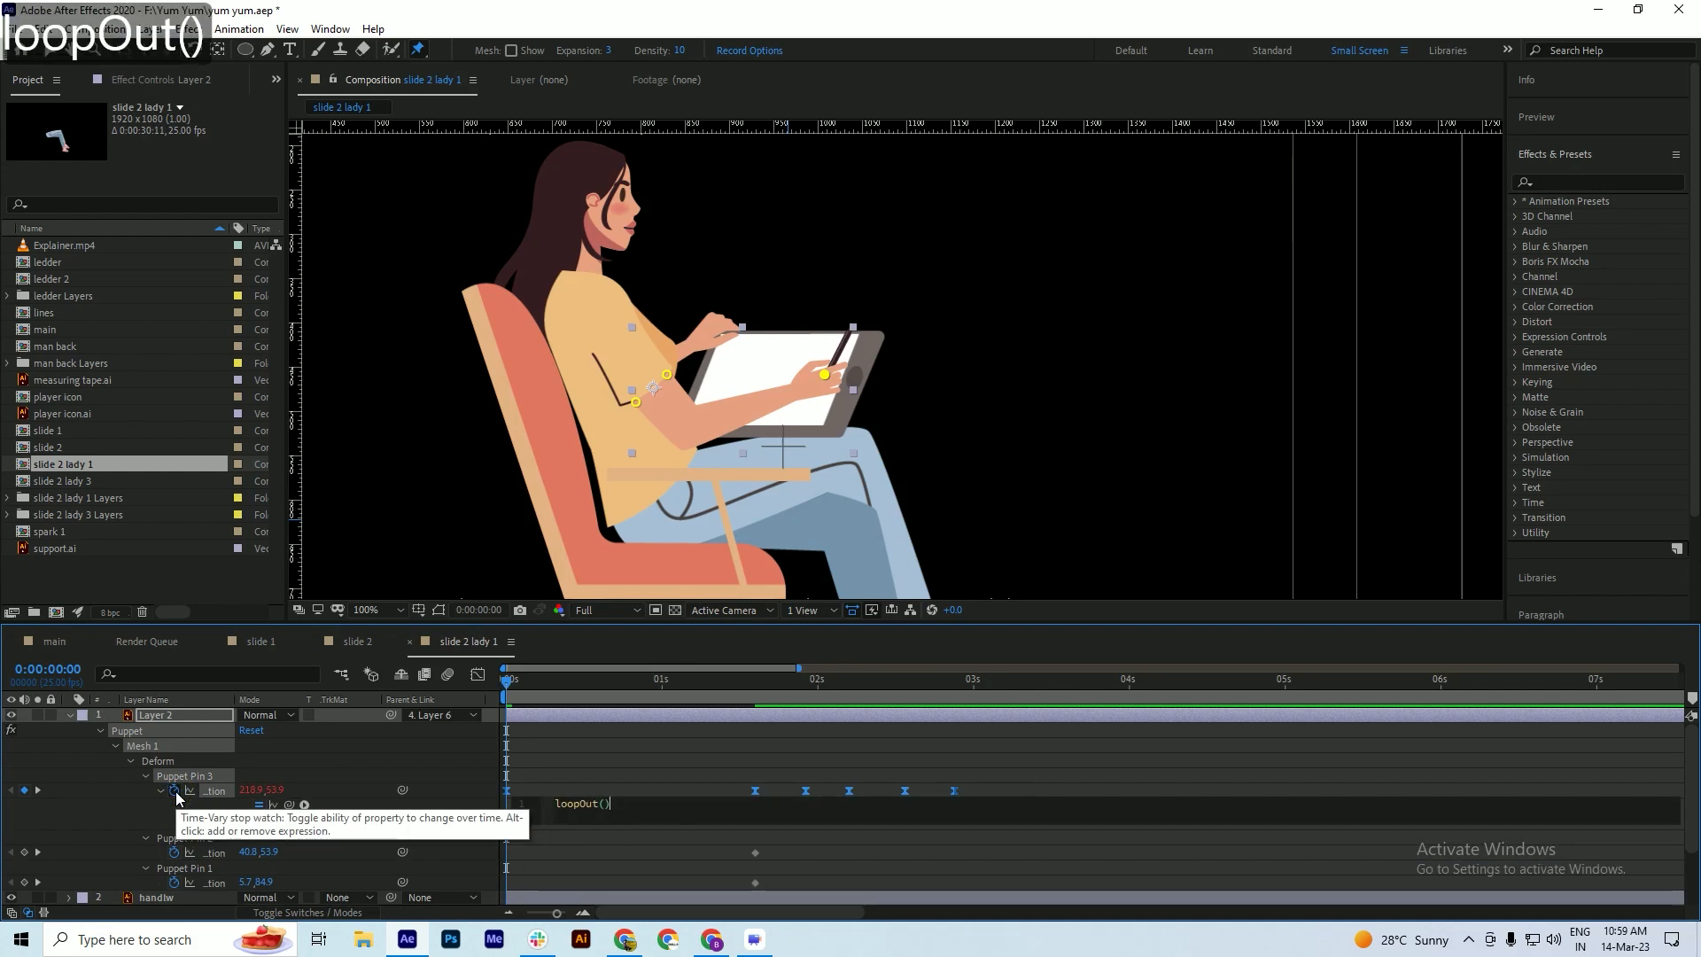
{"action": "left_click", "coordinate": [629, 775]}
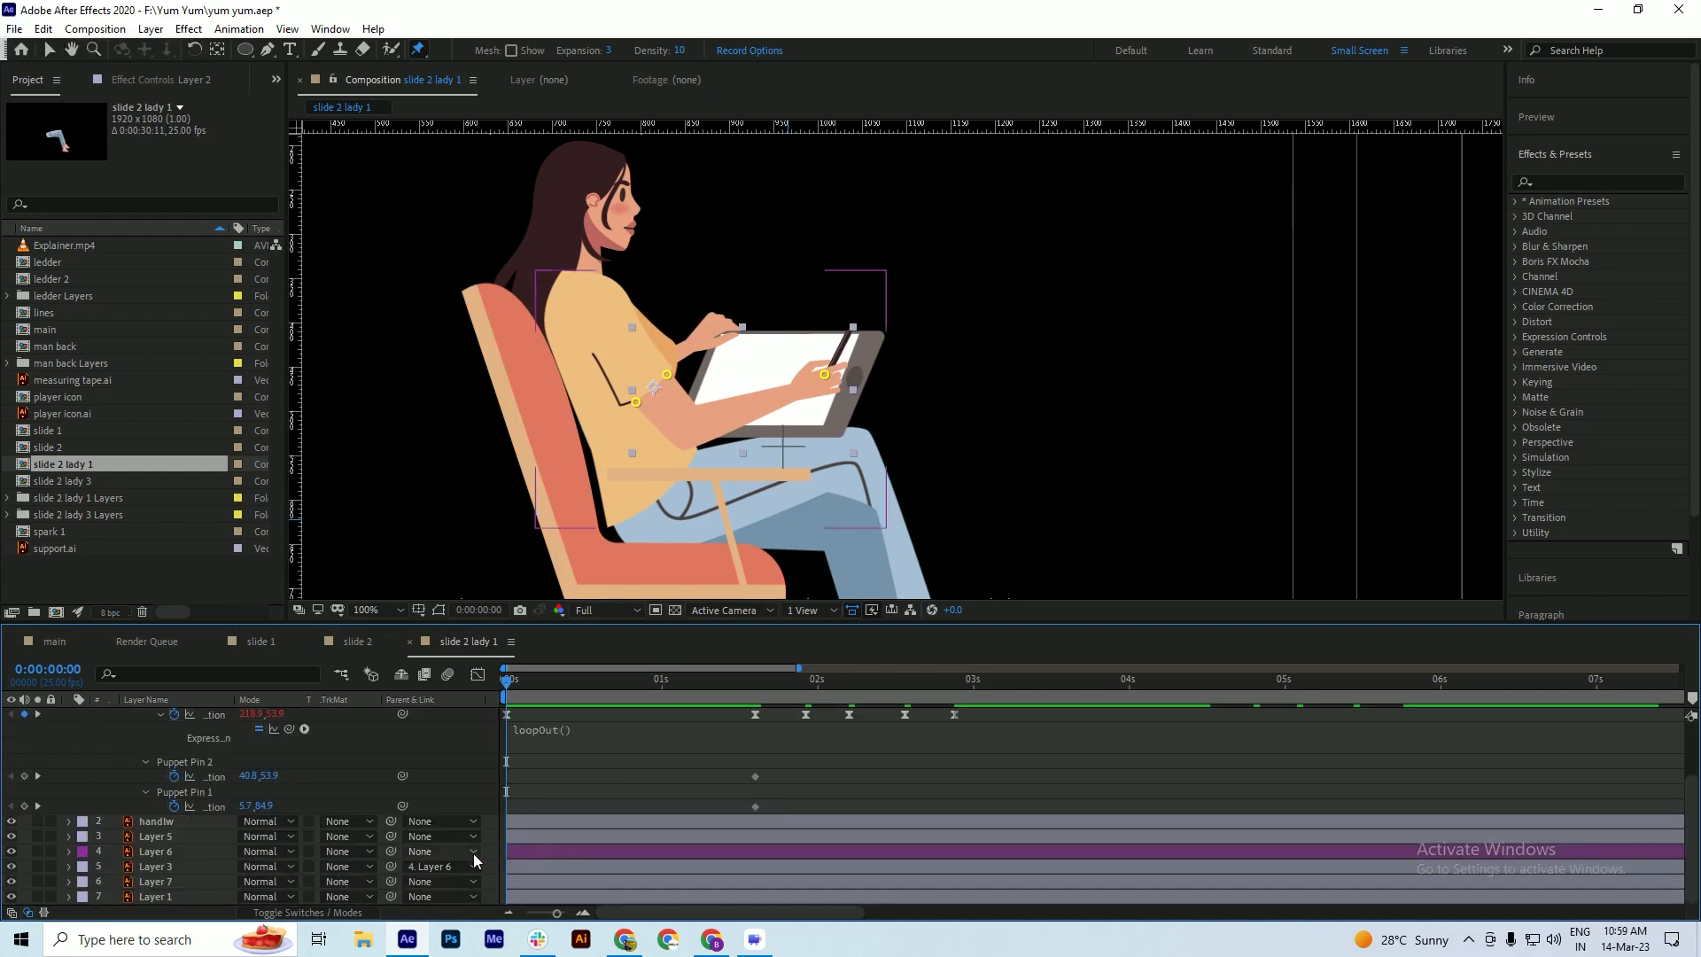
- Show the keyframes of Layer 6 and Layer 3, add loopOut() to Layer 6's Rotation, and copy the expression text
{"action": "left_click", "coordinate": [148, 852]}
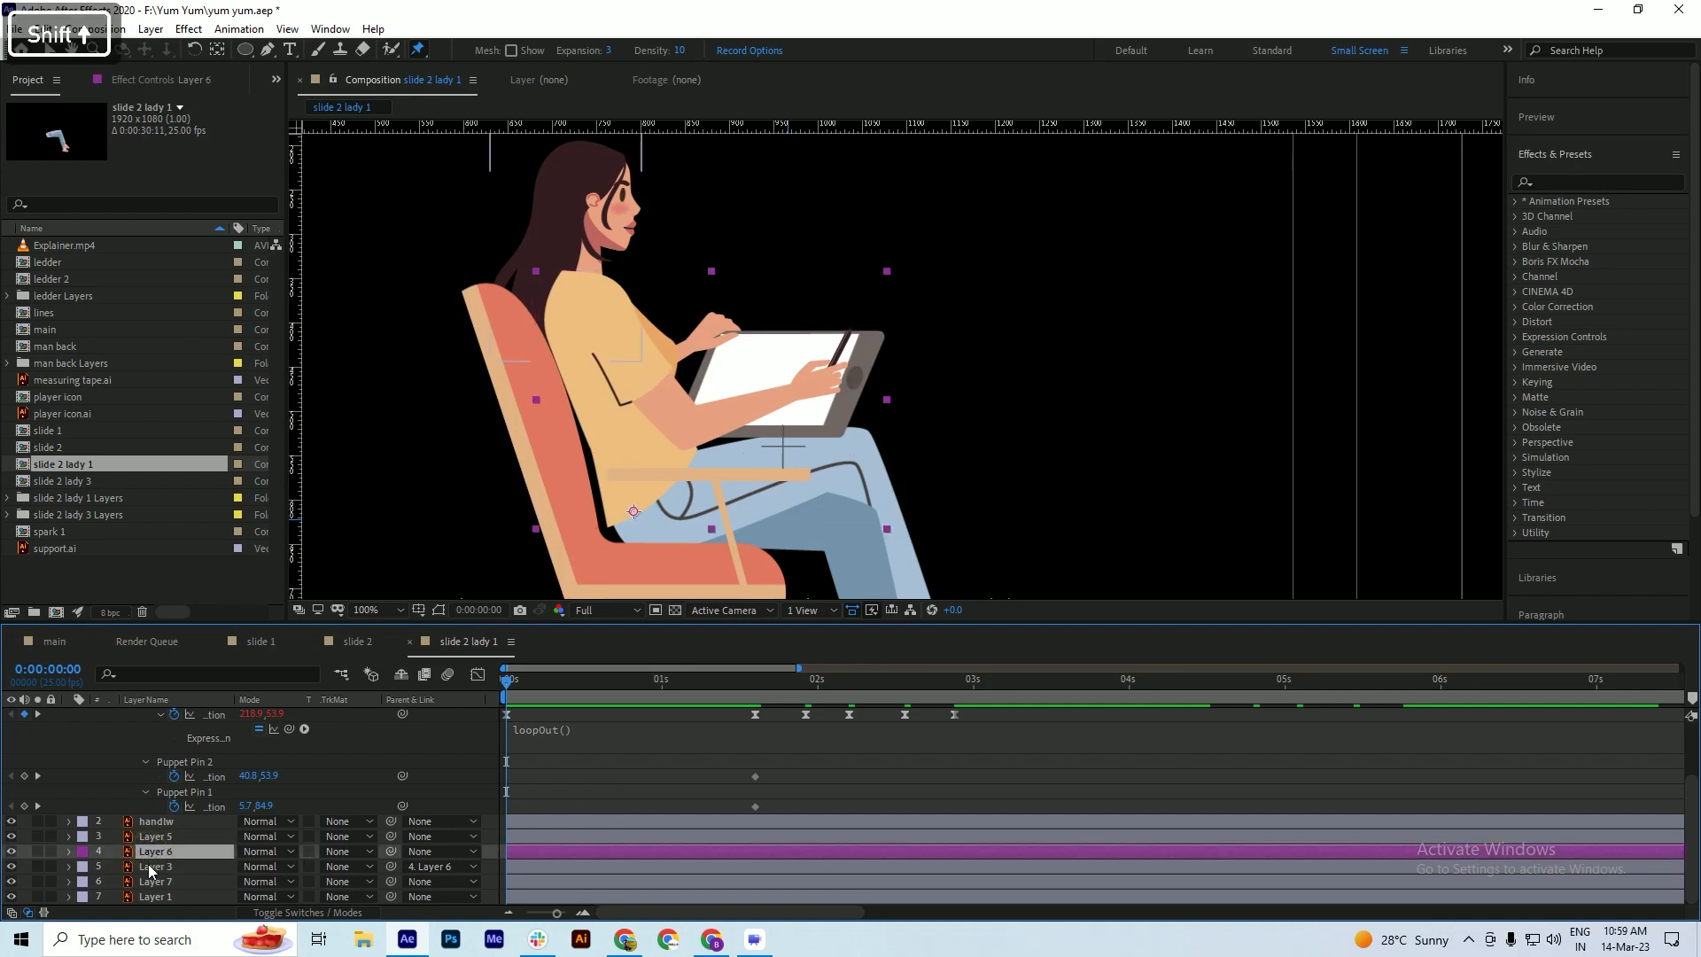
{"action": "left_click", "coordinate": [148, 869], "text": "shift"}
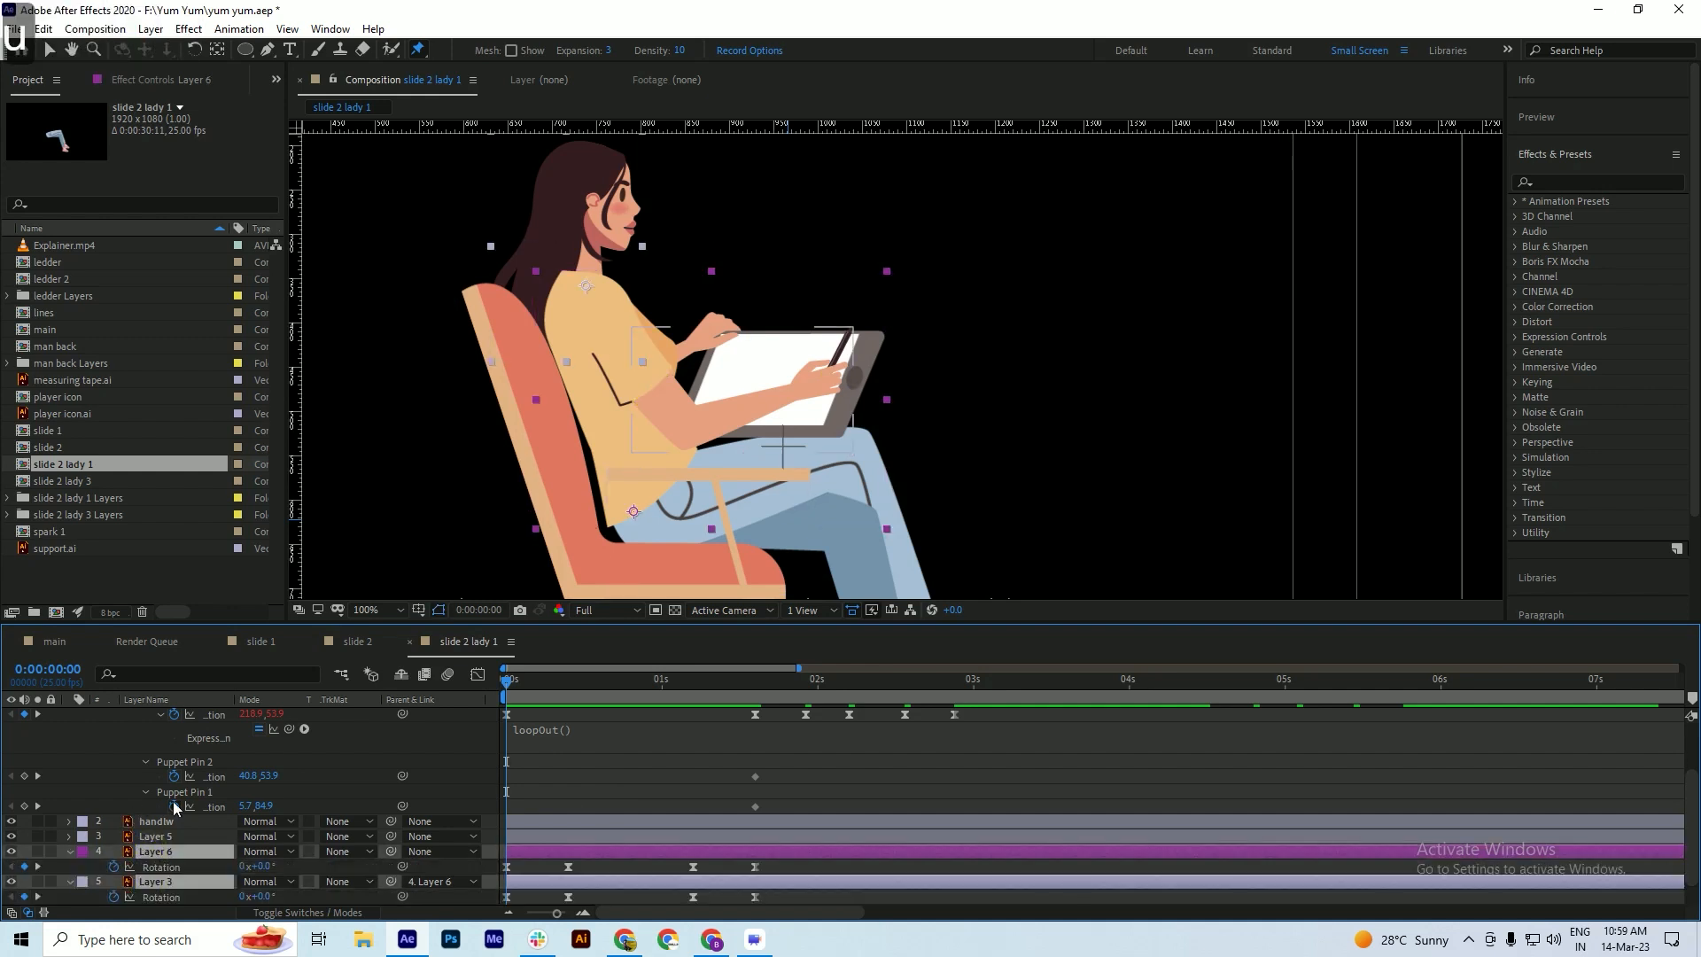
{"action": "key", "text": "u"}
{"action": "left_click", "coordinate": [113, 837], "text": "alt"}
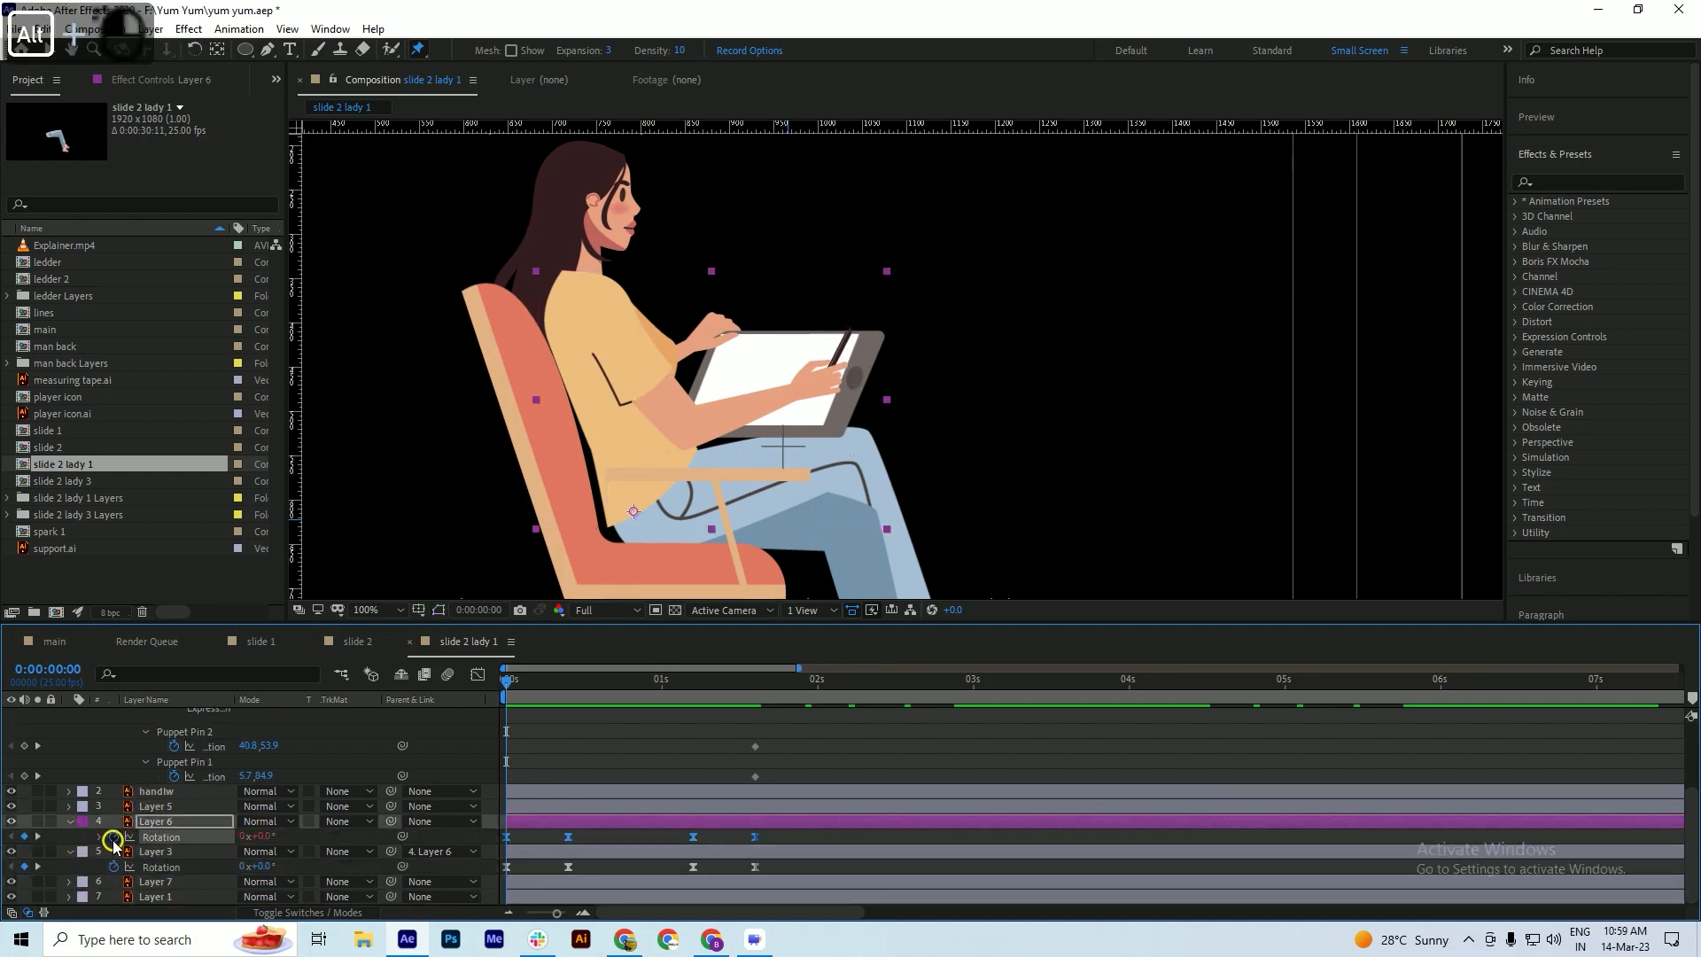
{"action": "type", "text": "loopOut()"}
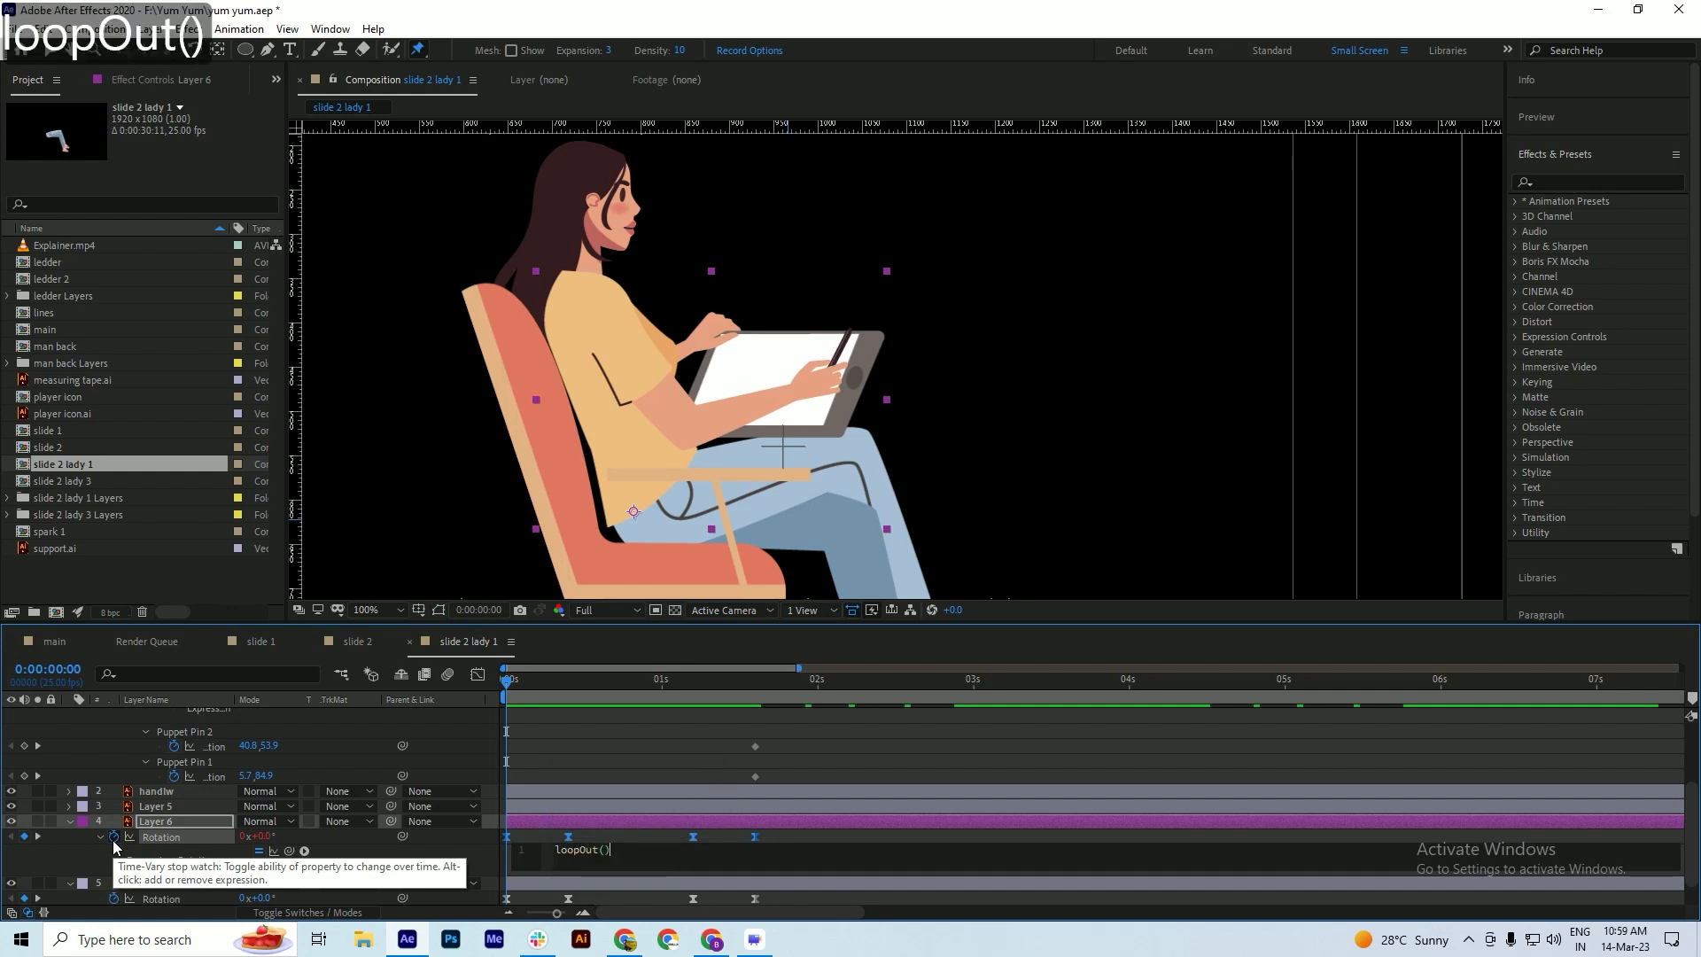
{"action": "key", "text": "ctrl+a"}
{"action": "key", "text": "alt+shift"}
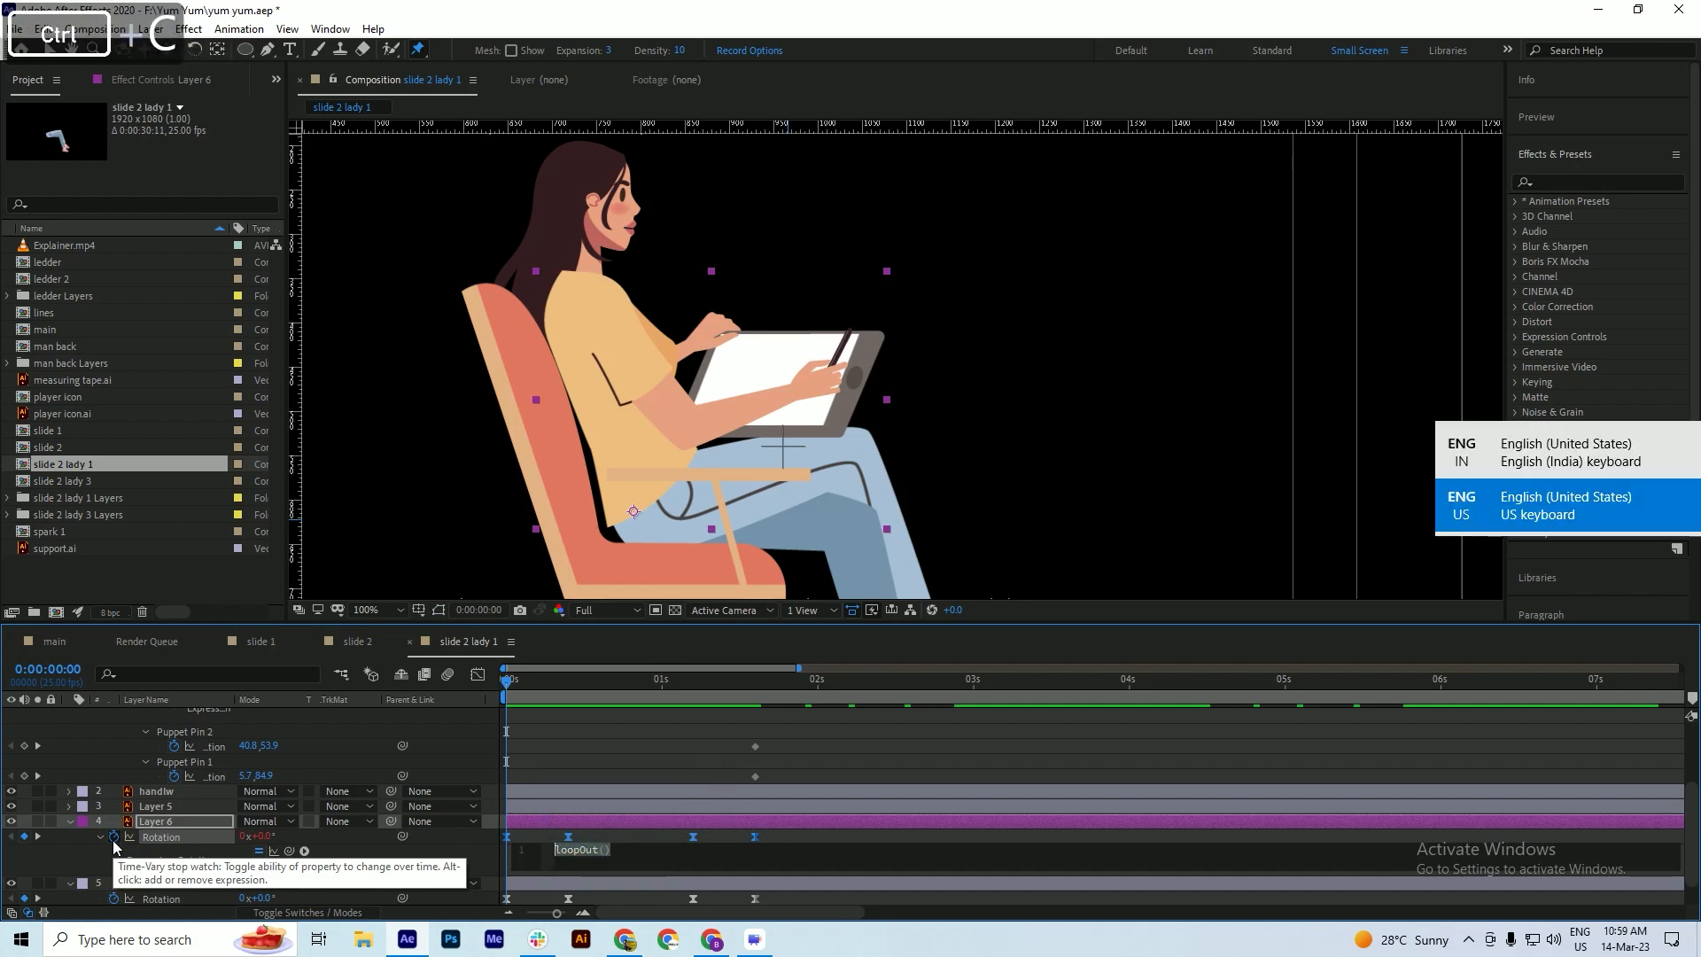
{"action": "left_click", "coordinate": [578, 759]}
- Paste the copied loopOut() expression onto Layer 3's Rotation
{"action": "scroll", "coordinate": [577, 775], "scroll_direction": "down", "scroll_amount": 2}
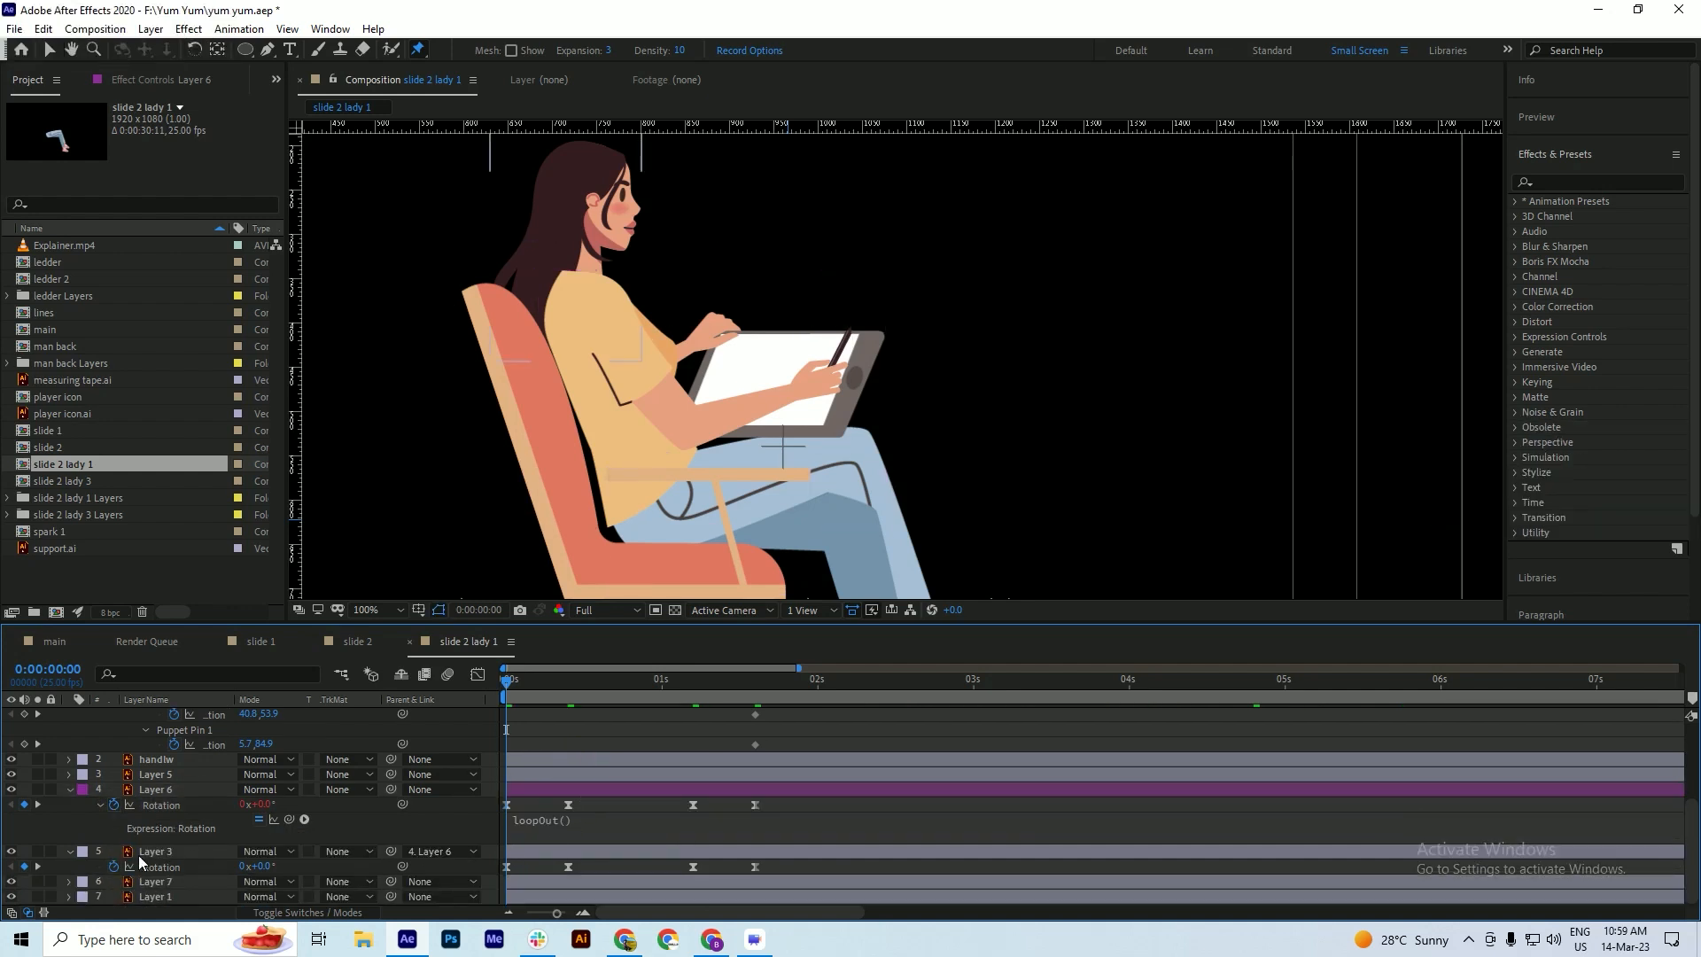
{"action": "left_click", "coordinate": [113, 866], "text": "alt"}
{"action": "key", "text": "ctrl+v"}
{"action": "key", "text": "Return"}
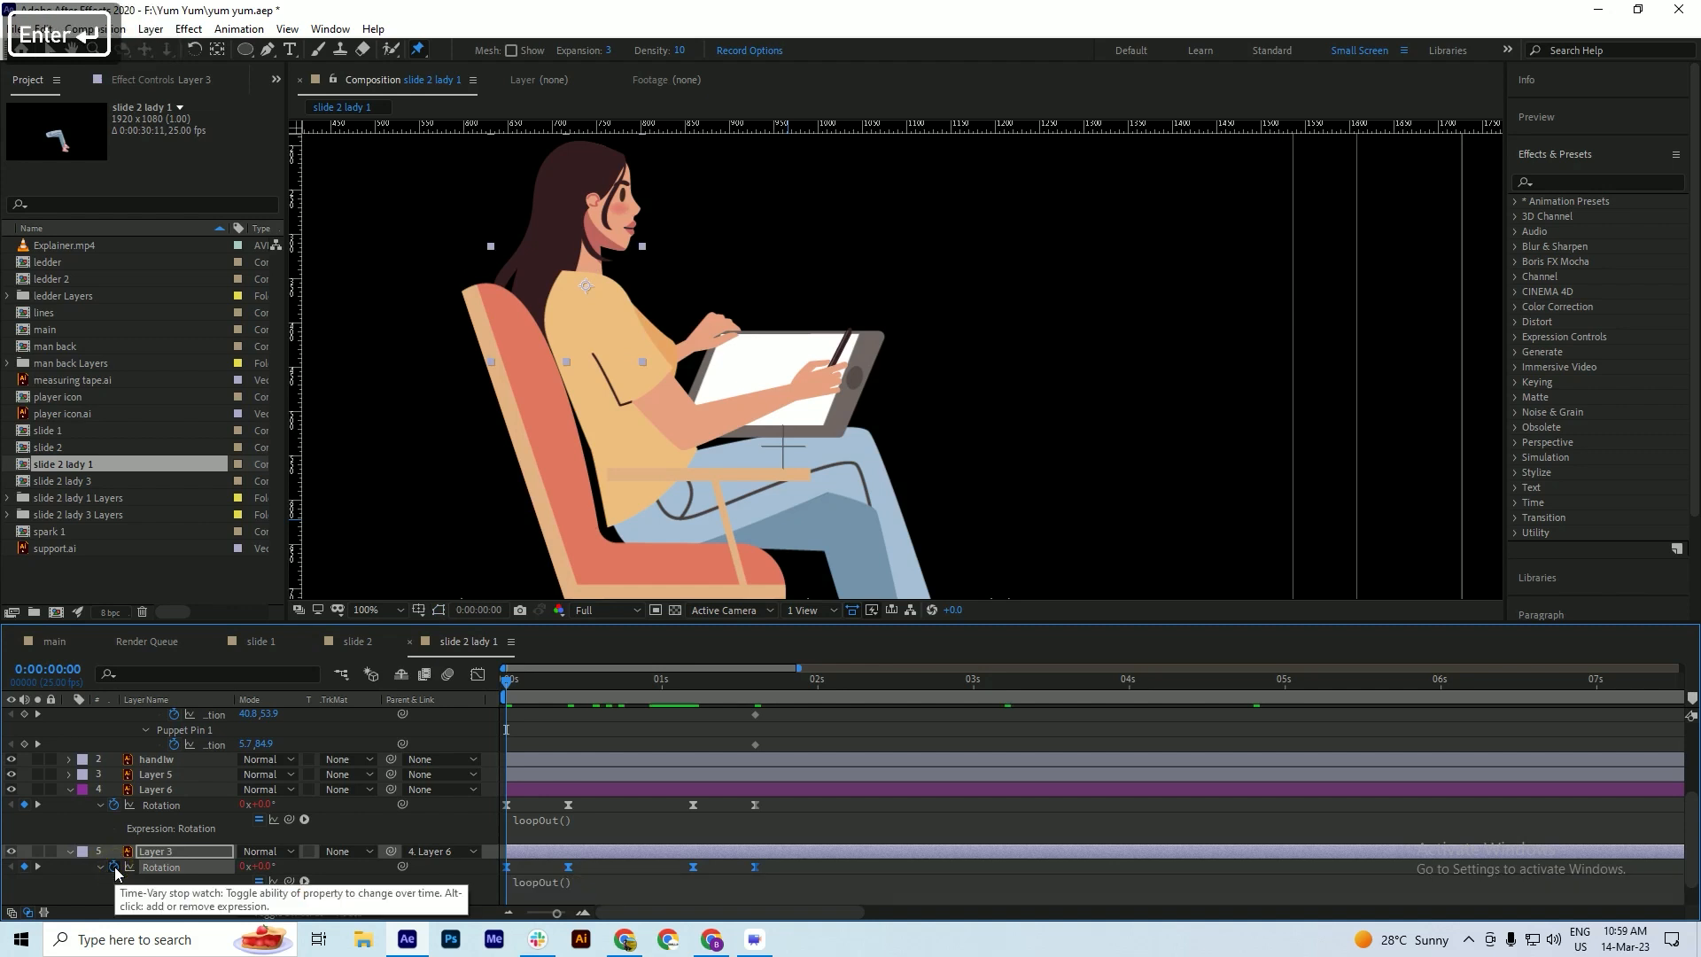
- Copy the 0:00:01:15 Rotation keyframes of Layer 6 and Layer 3 to 0:00:02:22 on their own layers and preview the loop
{"action": "scroll", "coordinate": [785, 710], "scroll_direction": "up", "scroll_amount": 4}
{"action": "left_click_drag", "start_coordinate": [878, 679], "coordinate": [950, 698]}
{"action": "scroll", "coordinate": [848, 811], "scroll_direction": "down", "scroll_amount": 5}
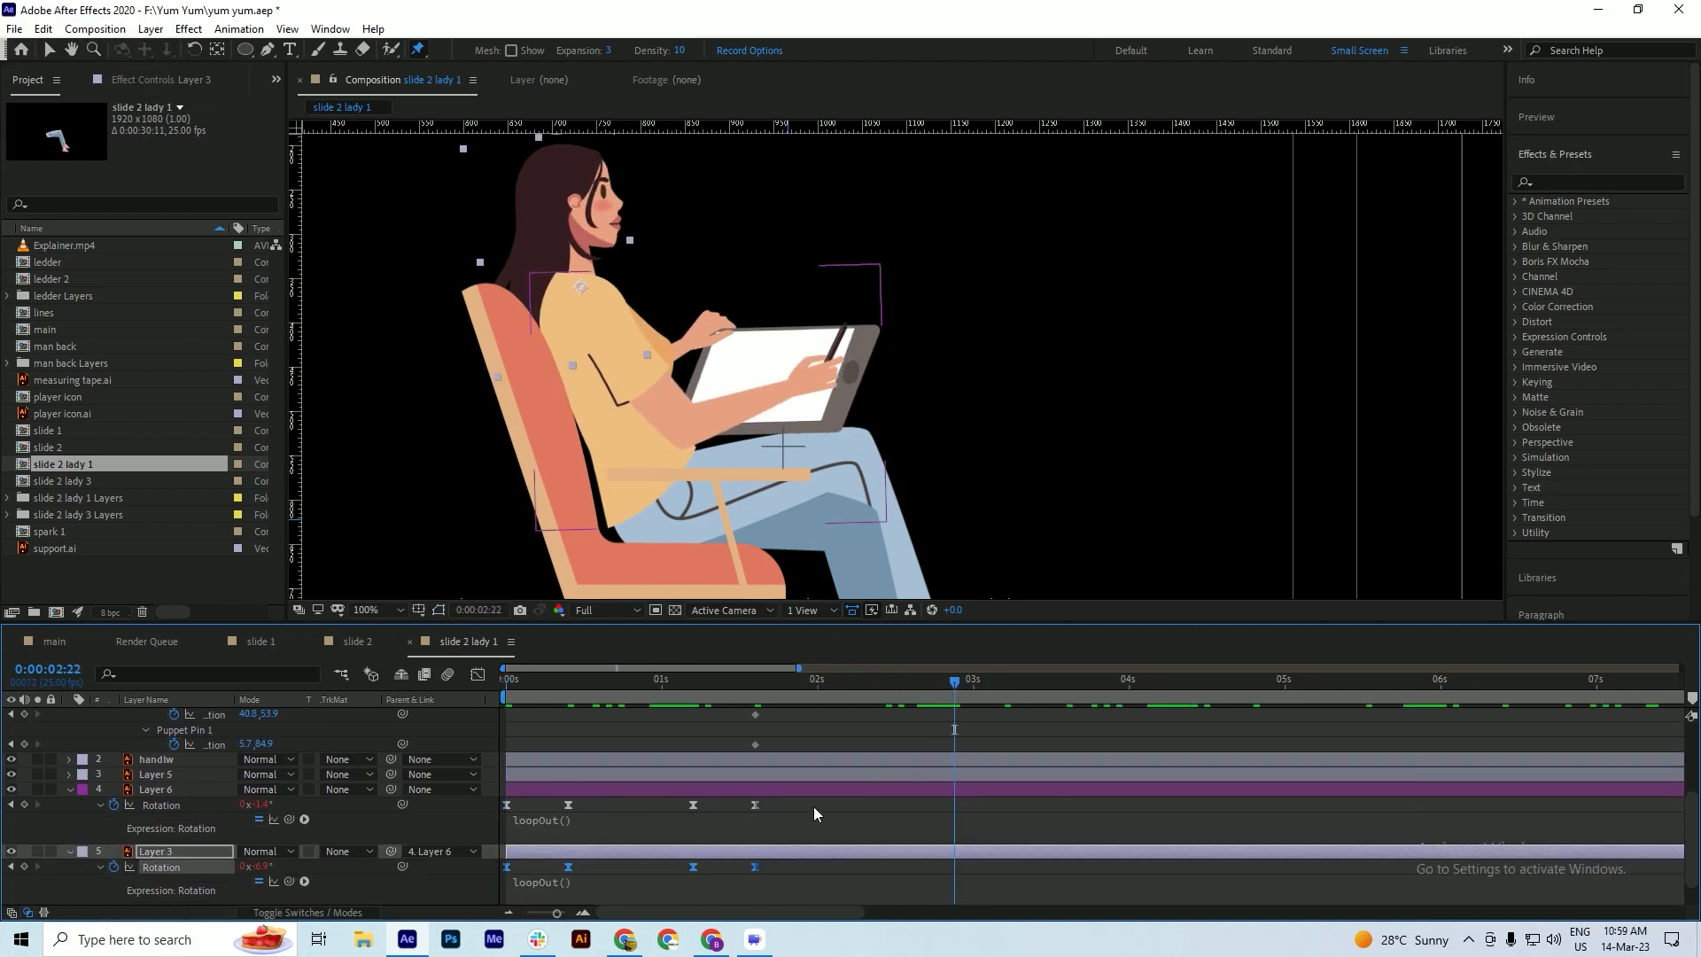
{"action": "left_click", "coordinate": [762, 805]}
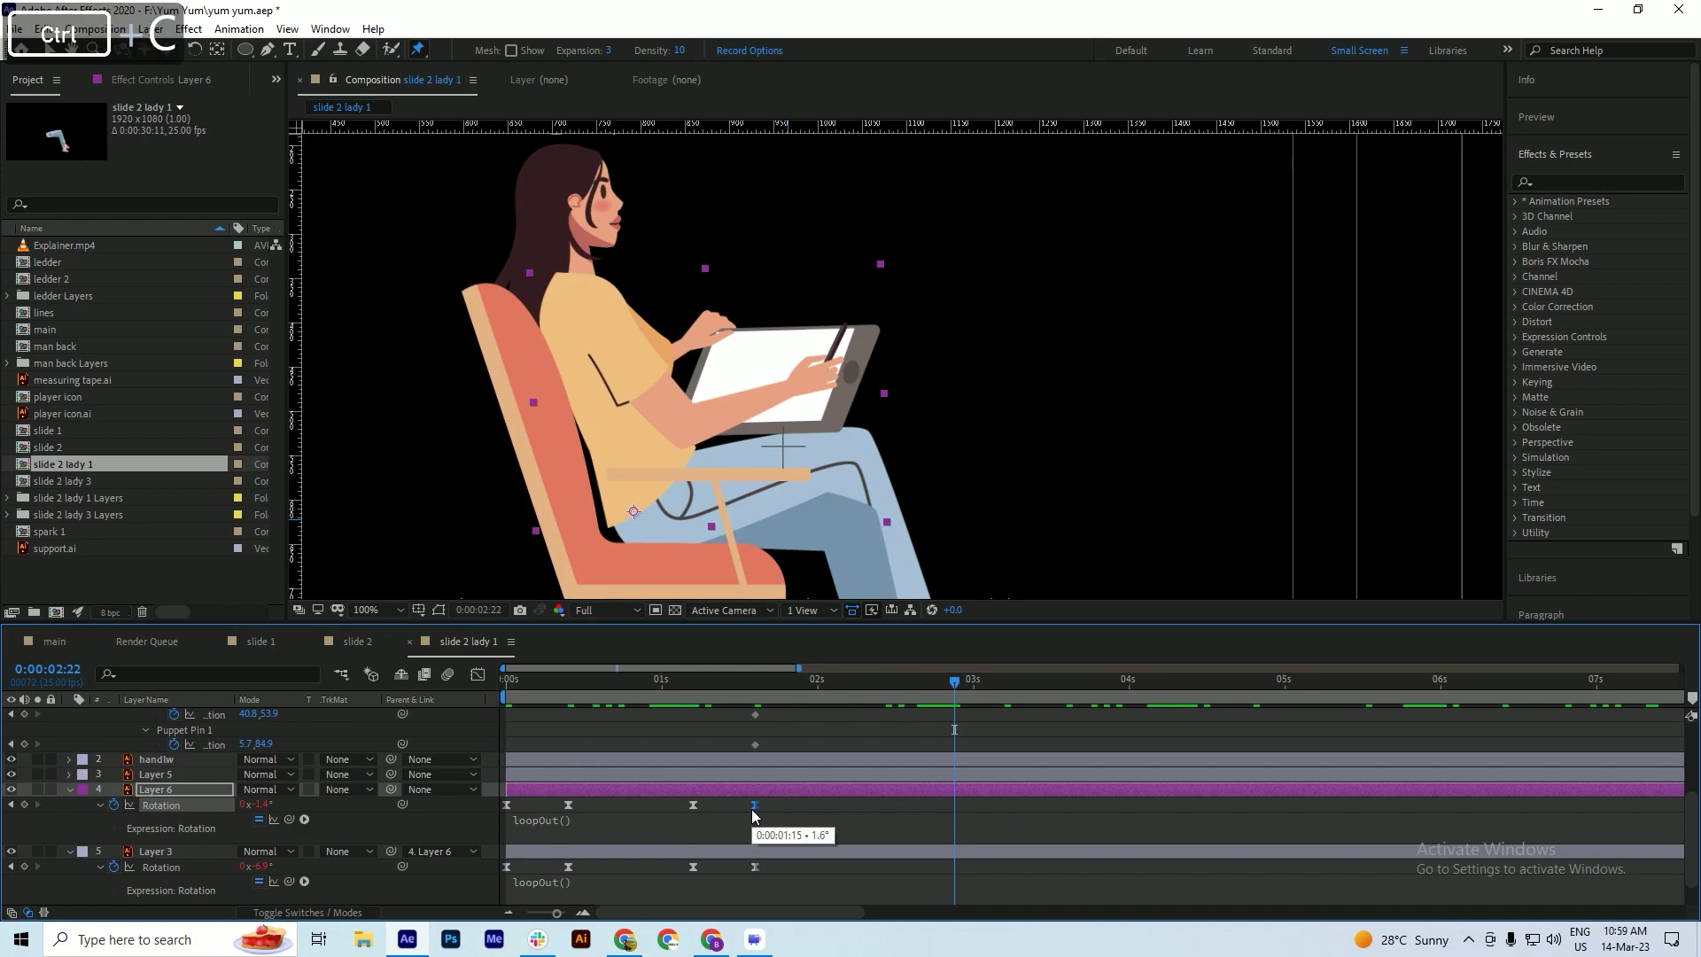
{"action": "key", "text": "ctrl+v"}
{"action": "left_click", "coordinate": [753, 869]}
{"action": "key", "text": "ctrl+v"}
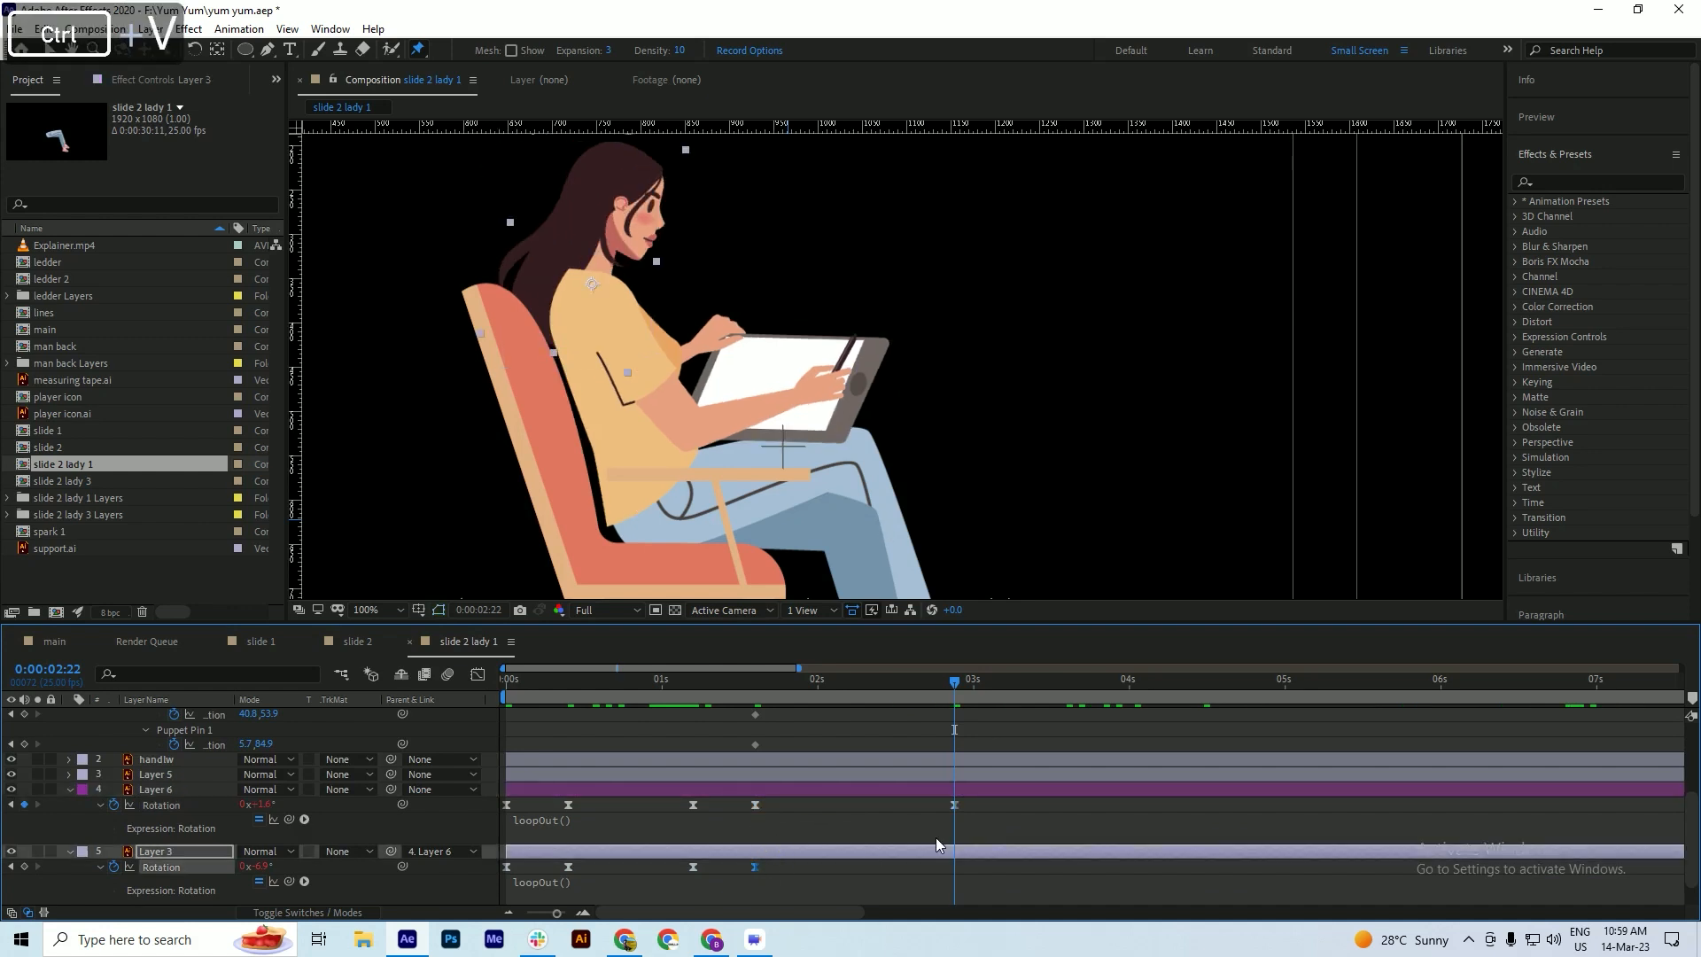
{"action": "key", "text": "space"}
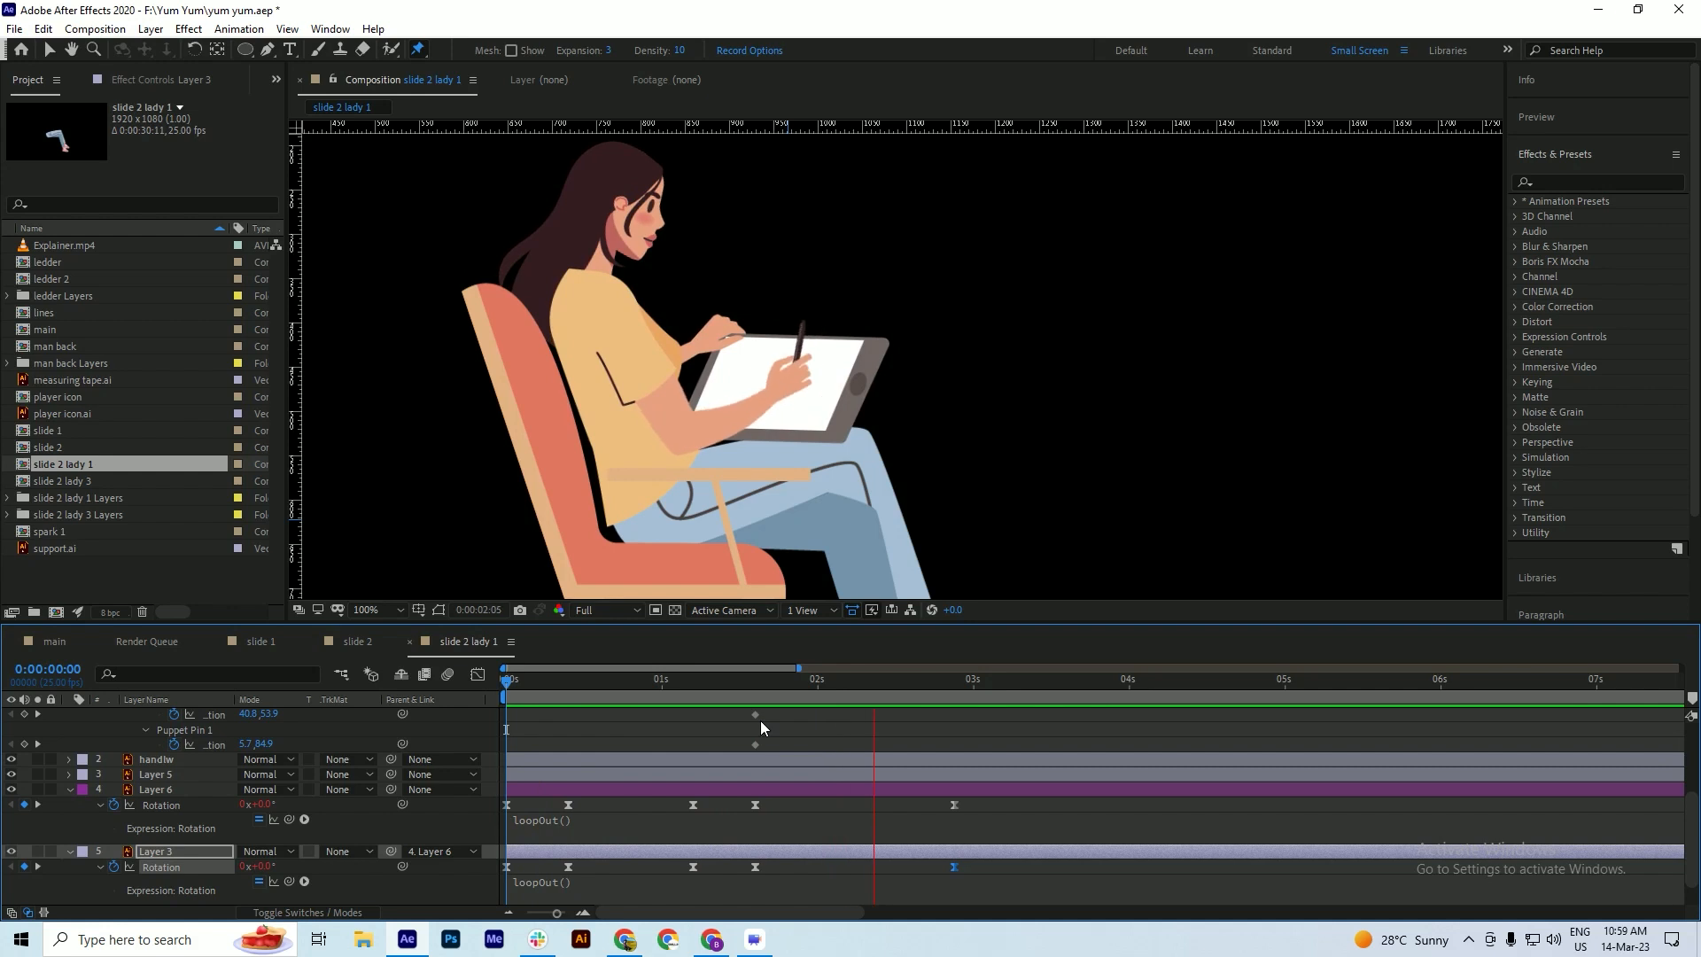
{"action": "key", "text": "space"}
{"action": "left_click_drag", "start_coordinate": [923, 686], "coordinate": [949, 691]}
{"action": "key", "text": "space"}
{"action": "key", "text": "space"}
- Overwrite the 0:00:00:00 Rotation keyframes of Layer 6 and Layer 3 with copies of their 0:00:02:22 ones, preview, and save
{"action": "left_click_drag", "start_coordinate": [801, 679], "coordinate": [479, 698]}
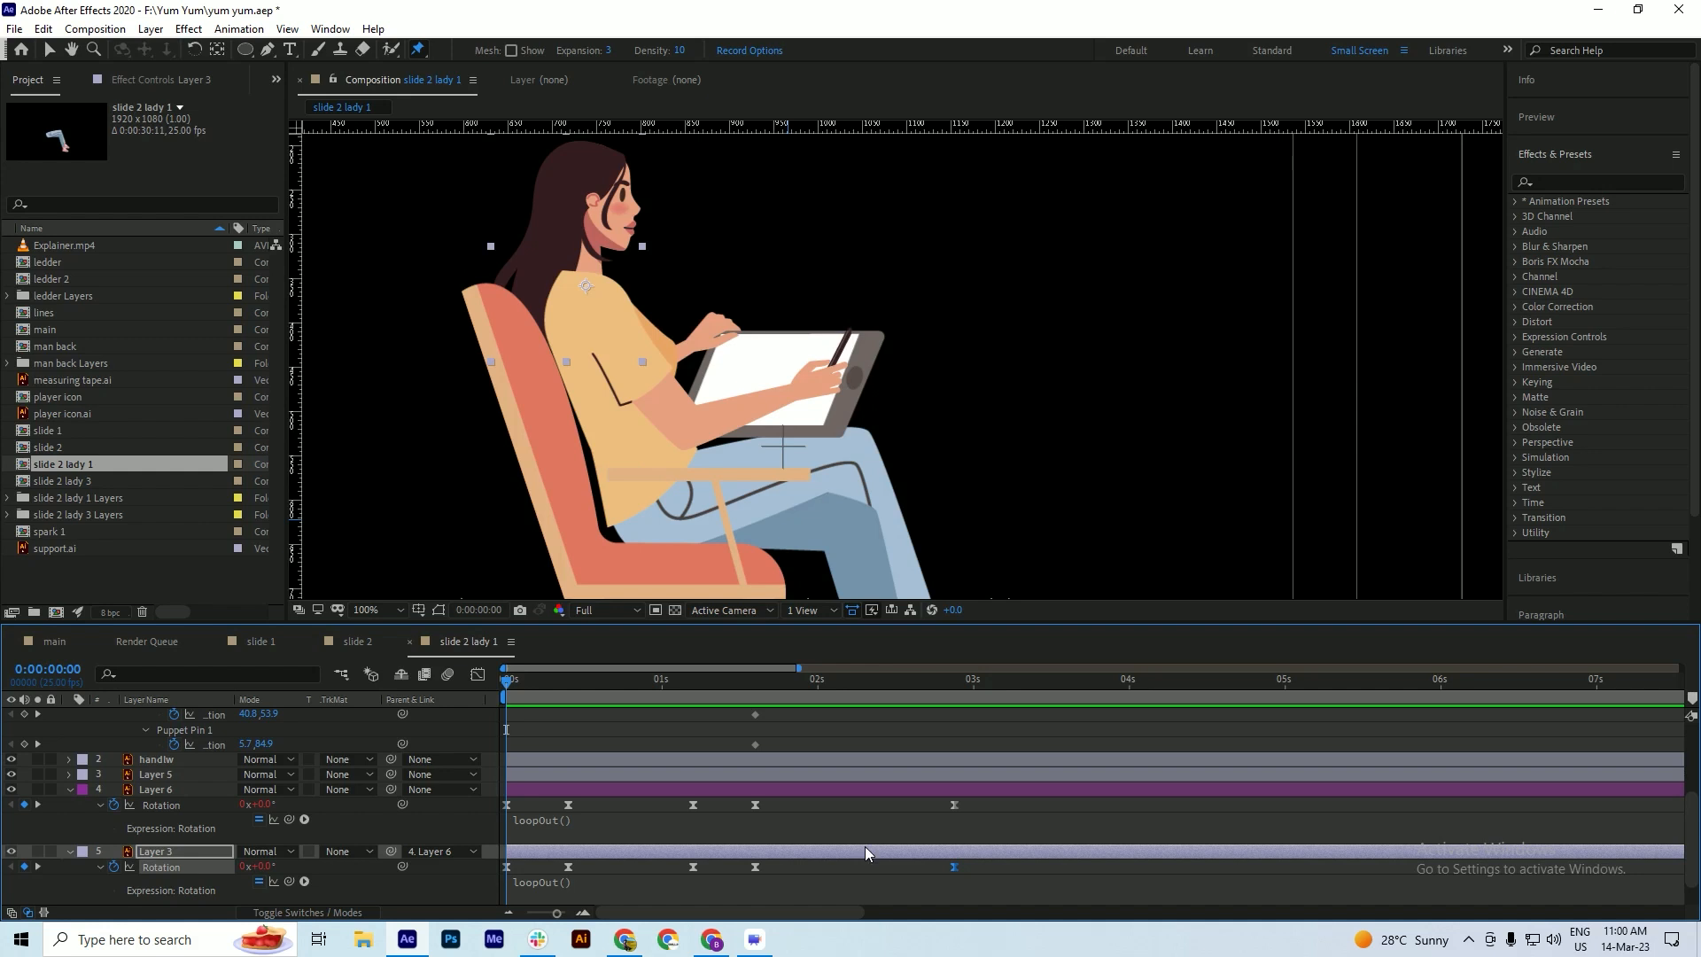
{"action": "left_click", "coordinate": [955, 805]}
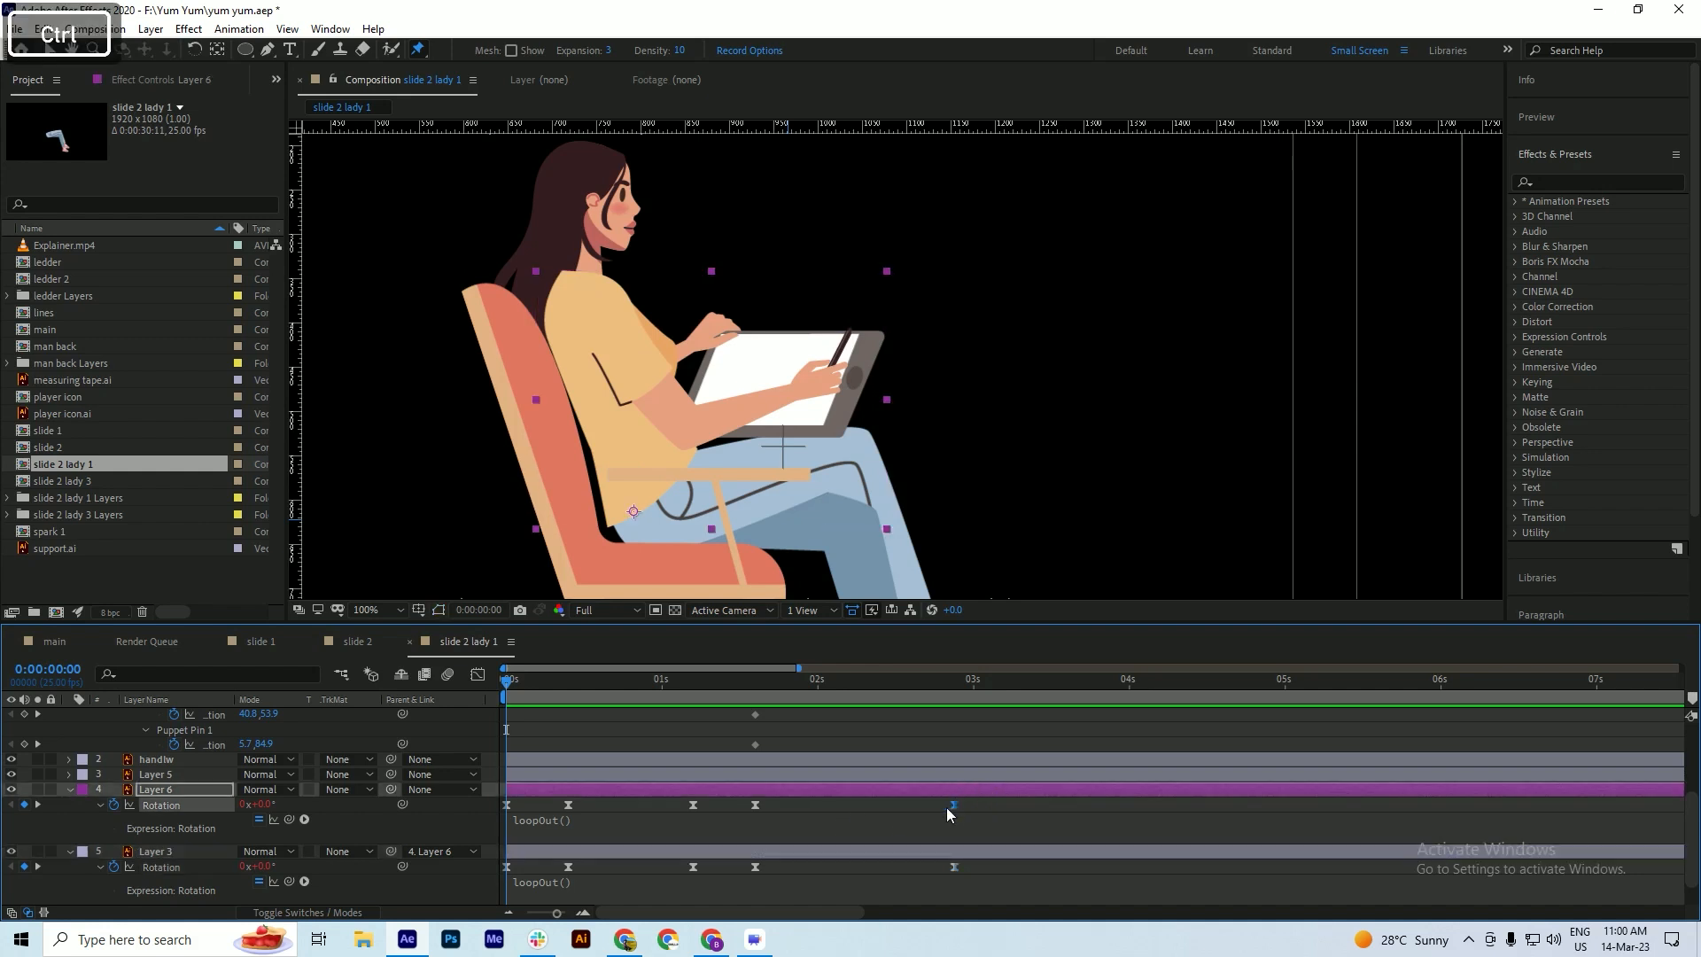
{"action": "key", "text": "ctrl+x"}
{"action": "key", "text": "ctrl+z"}
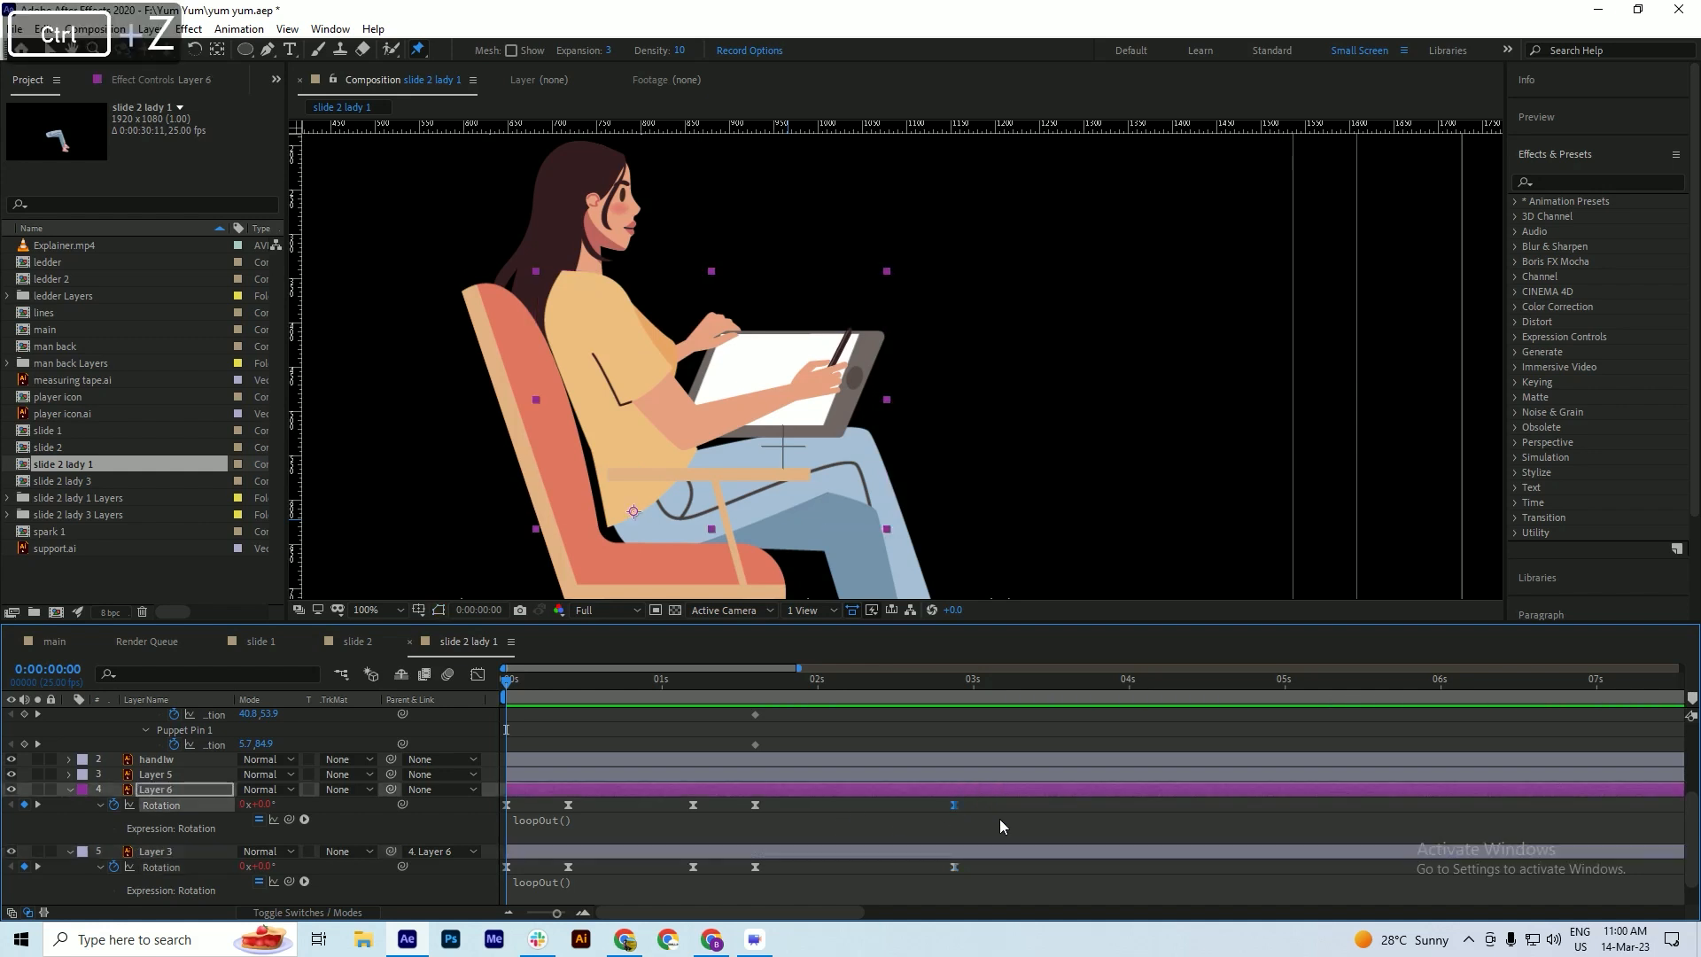
{"action": "key", "text": "ctrl+v"}
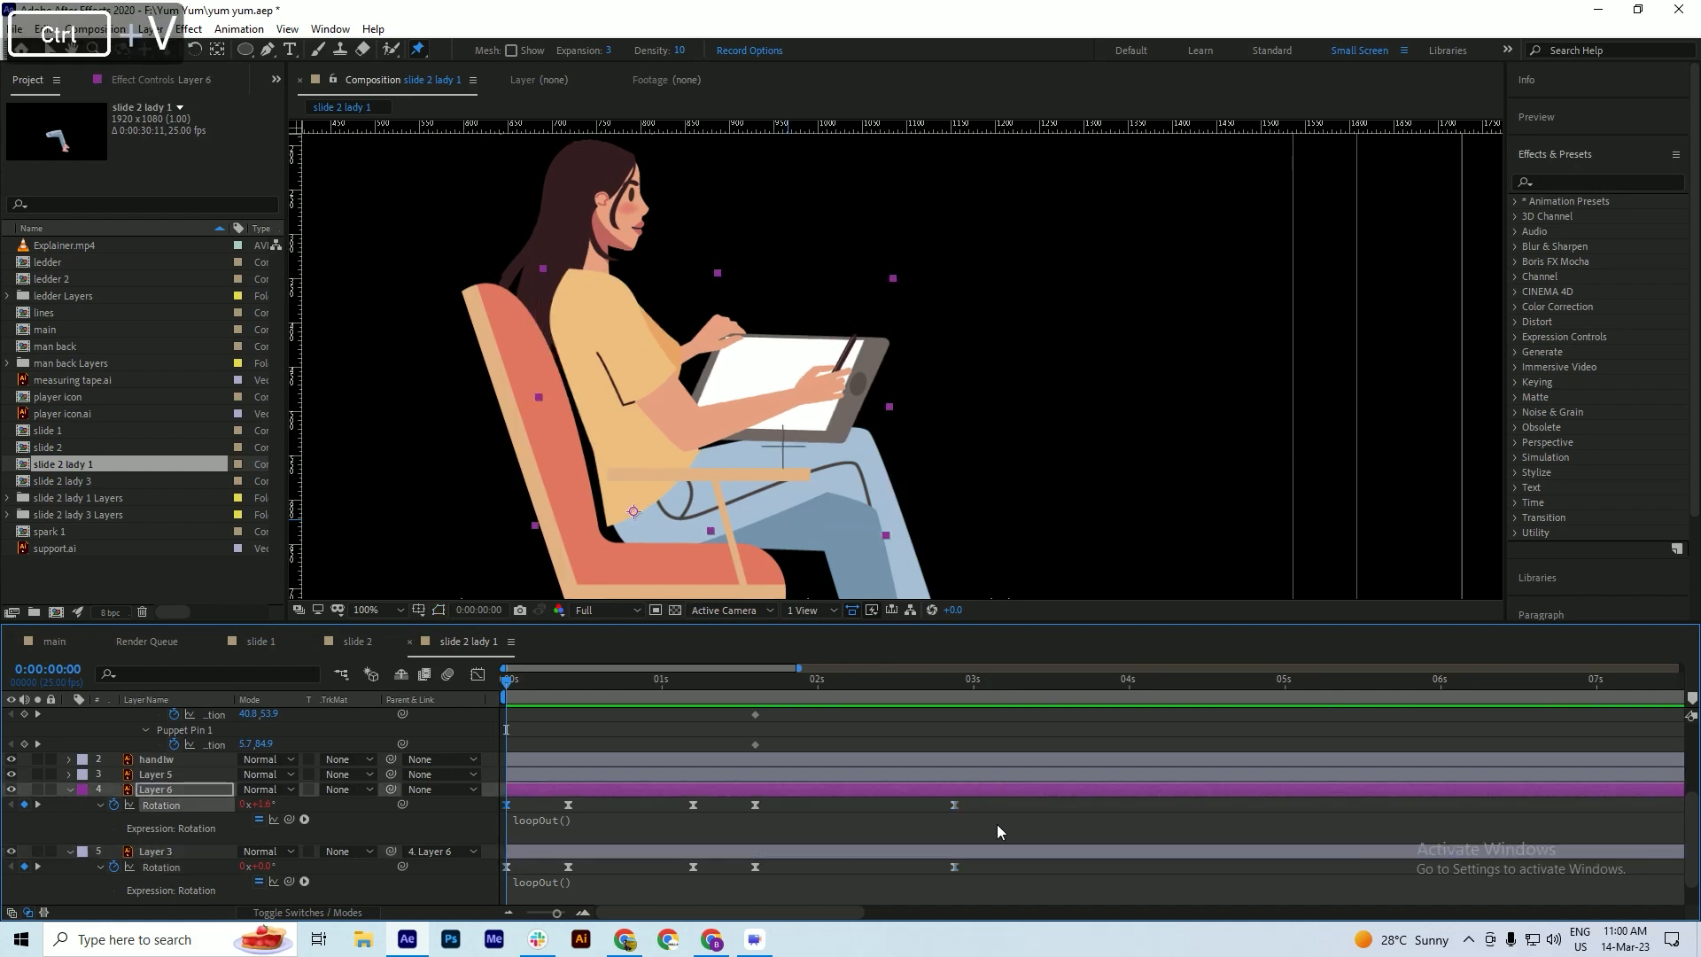
{"action": "left_click", "coordinate": [954, 868]}
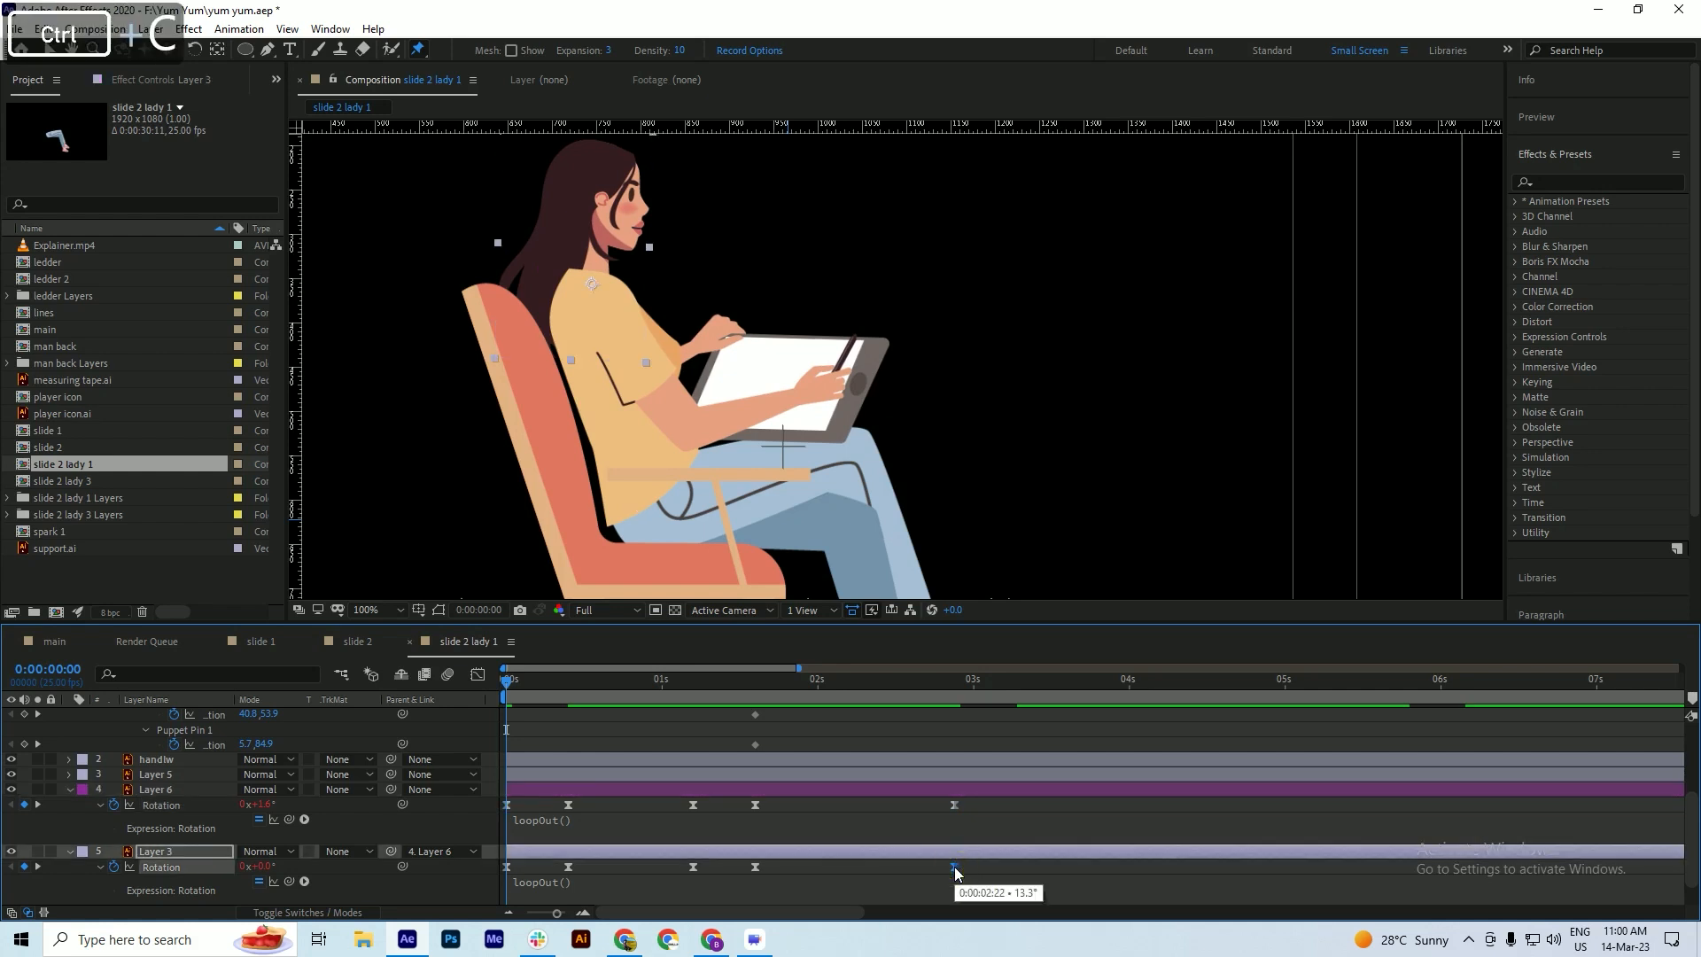
{"action": "key", "text": "ctrl+v"}
{"action": "key", "text": "space"}
{"action": "key", "text": "space"}
{"action": "key", "text": "ctrl+s"}
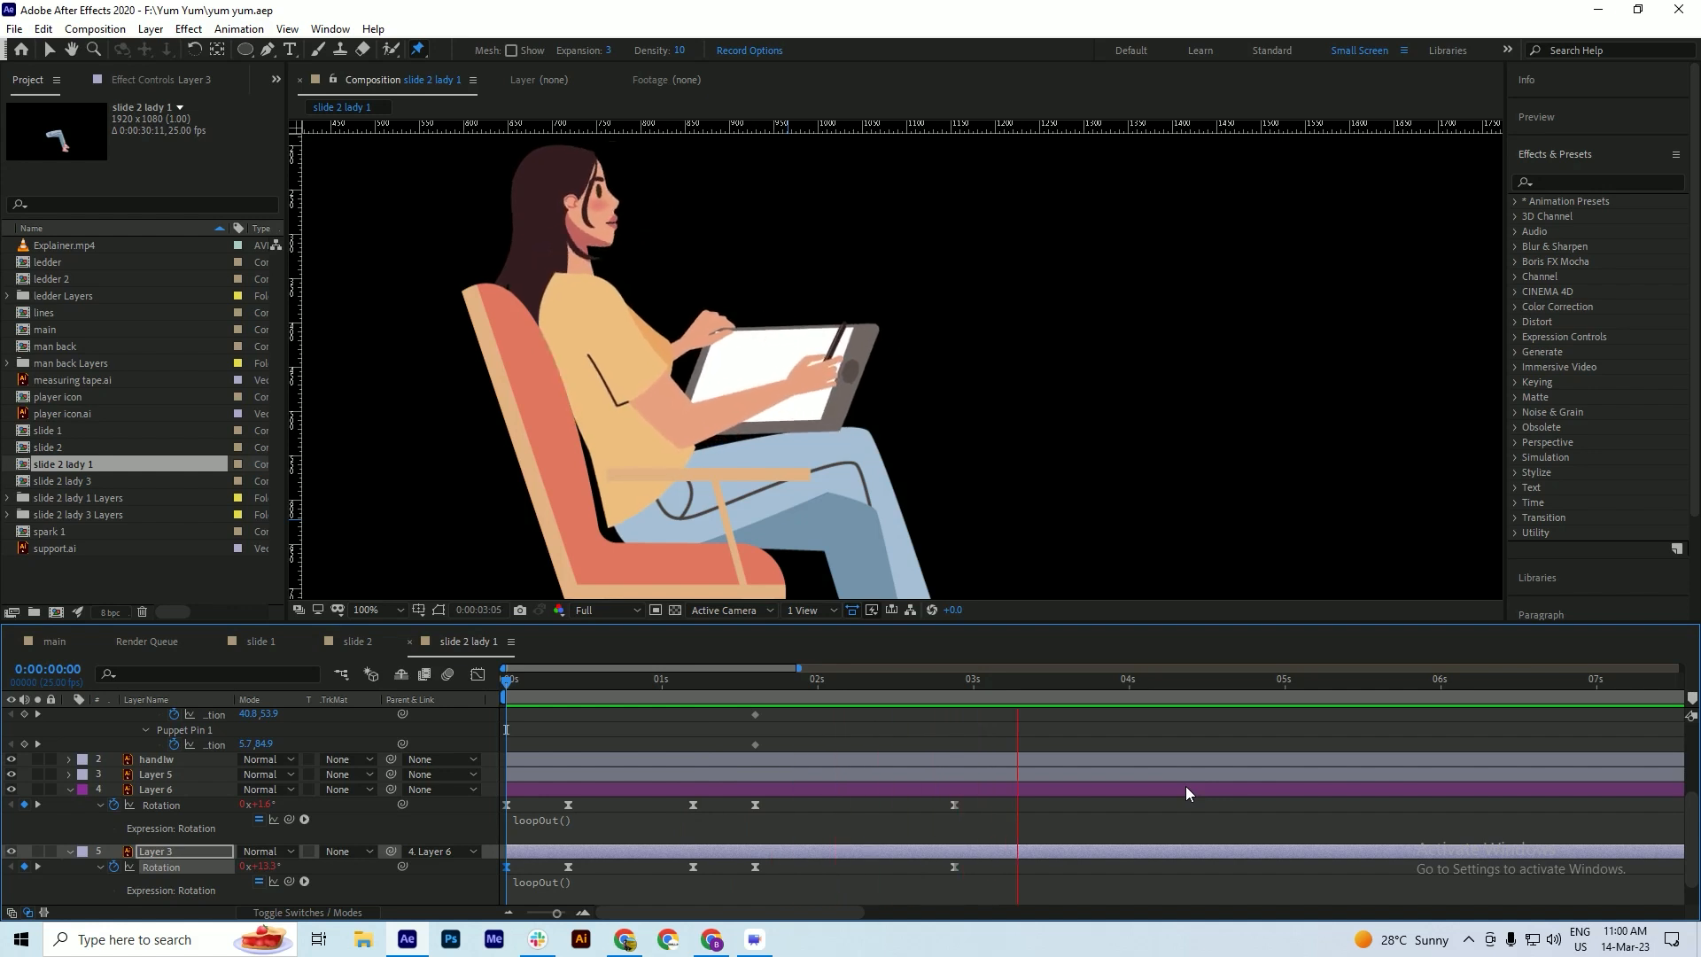
{"action": "key", "text": "ctrl+s"}
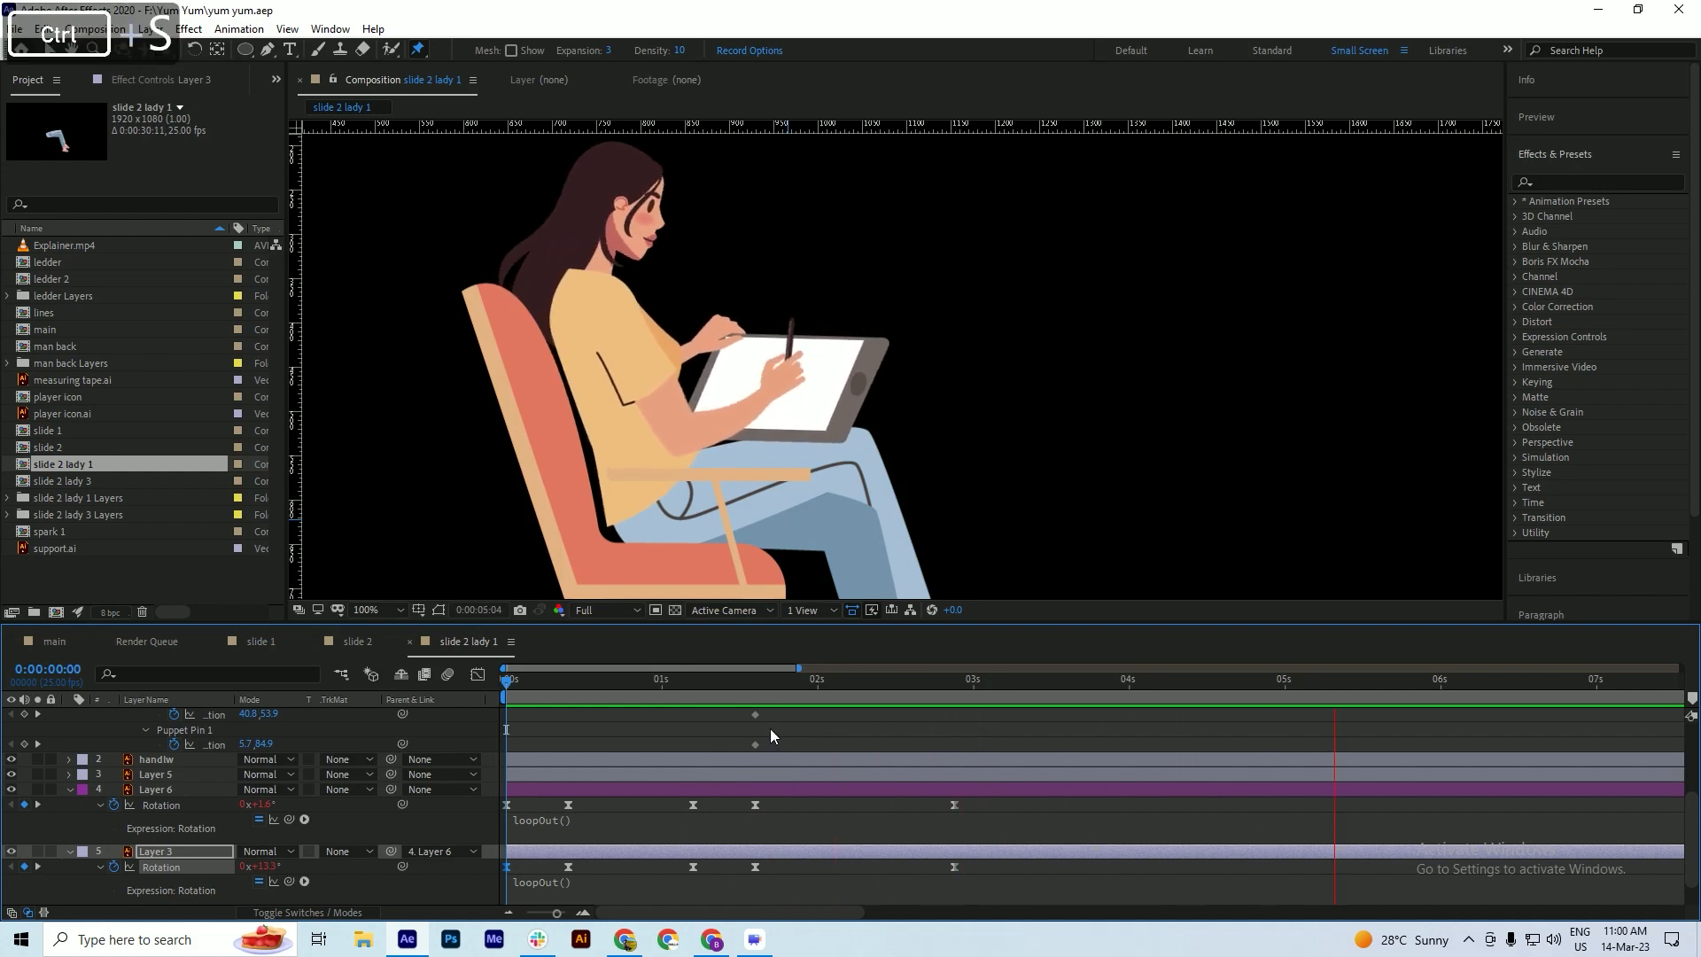
- Examine the seated woman's legs at 0:00:00:00 and test-move the leg at the shoes to identify its layer, undoing the move
{"action": "left_click_drag", "start_coordinate": [581, 685], "coordinate": [465, 703]}
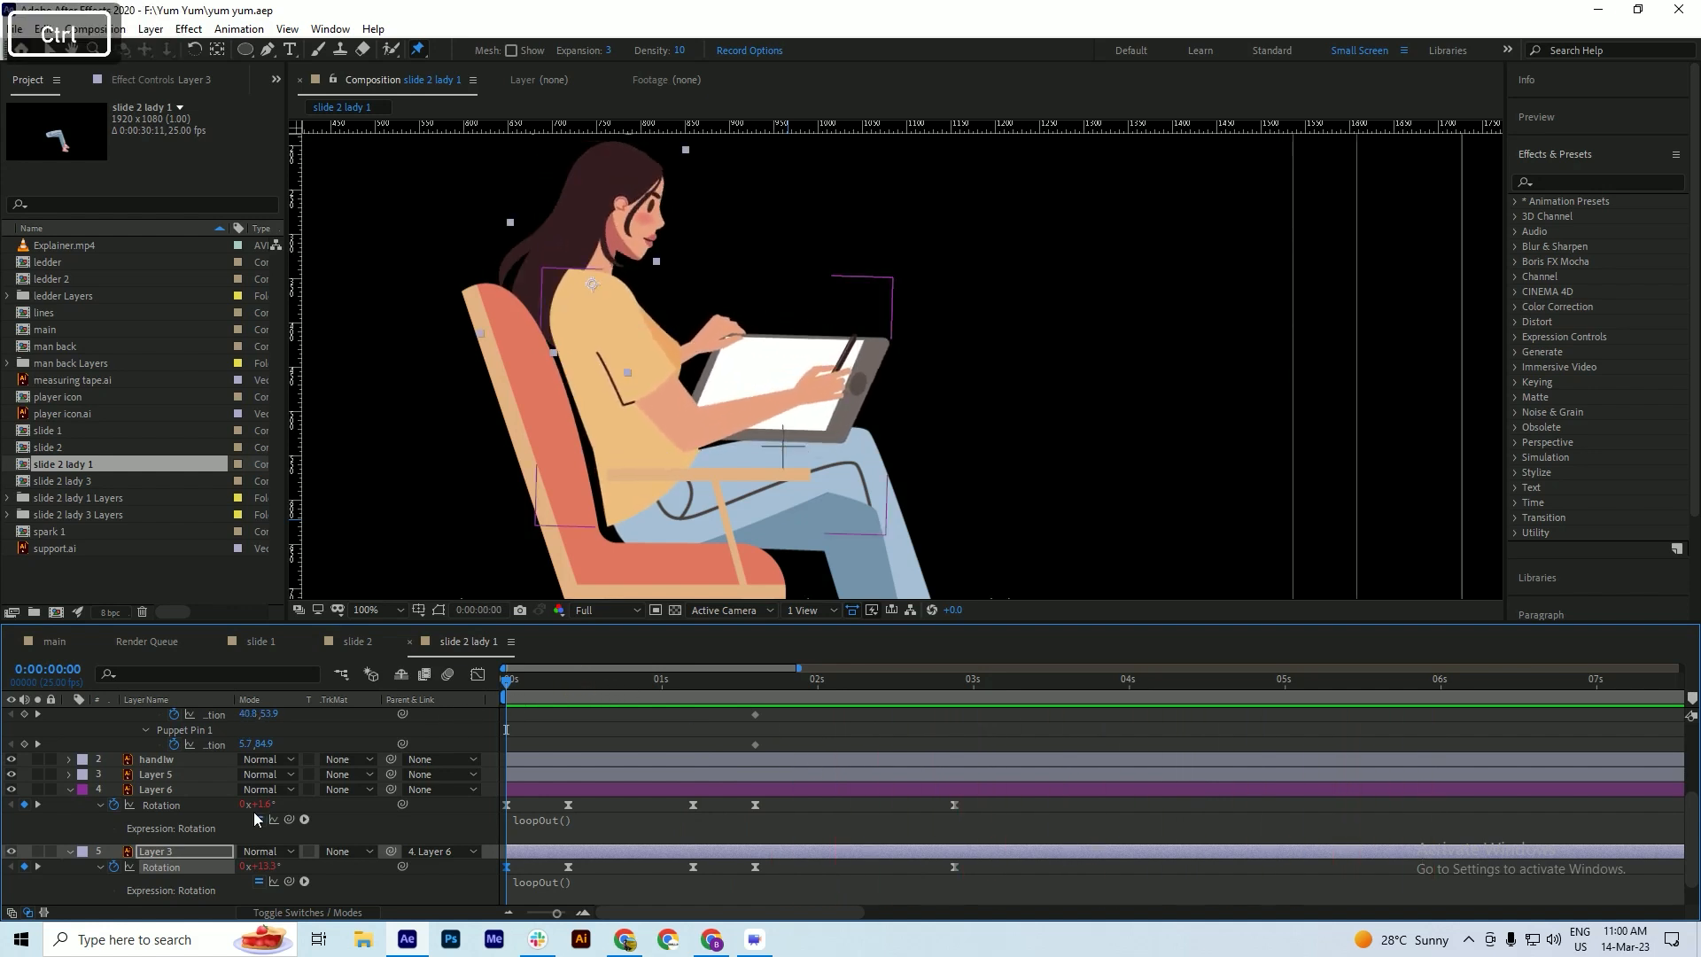
{"action": "scroll", "coordinate": [644, 846], "scroll_direction": "down", "scroll_amount": 2}
{"action": "scroll", "coordinate": [738, 338], "scroll_direction": "down", "scroll_amount": 2}
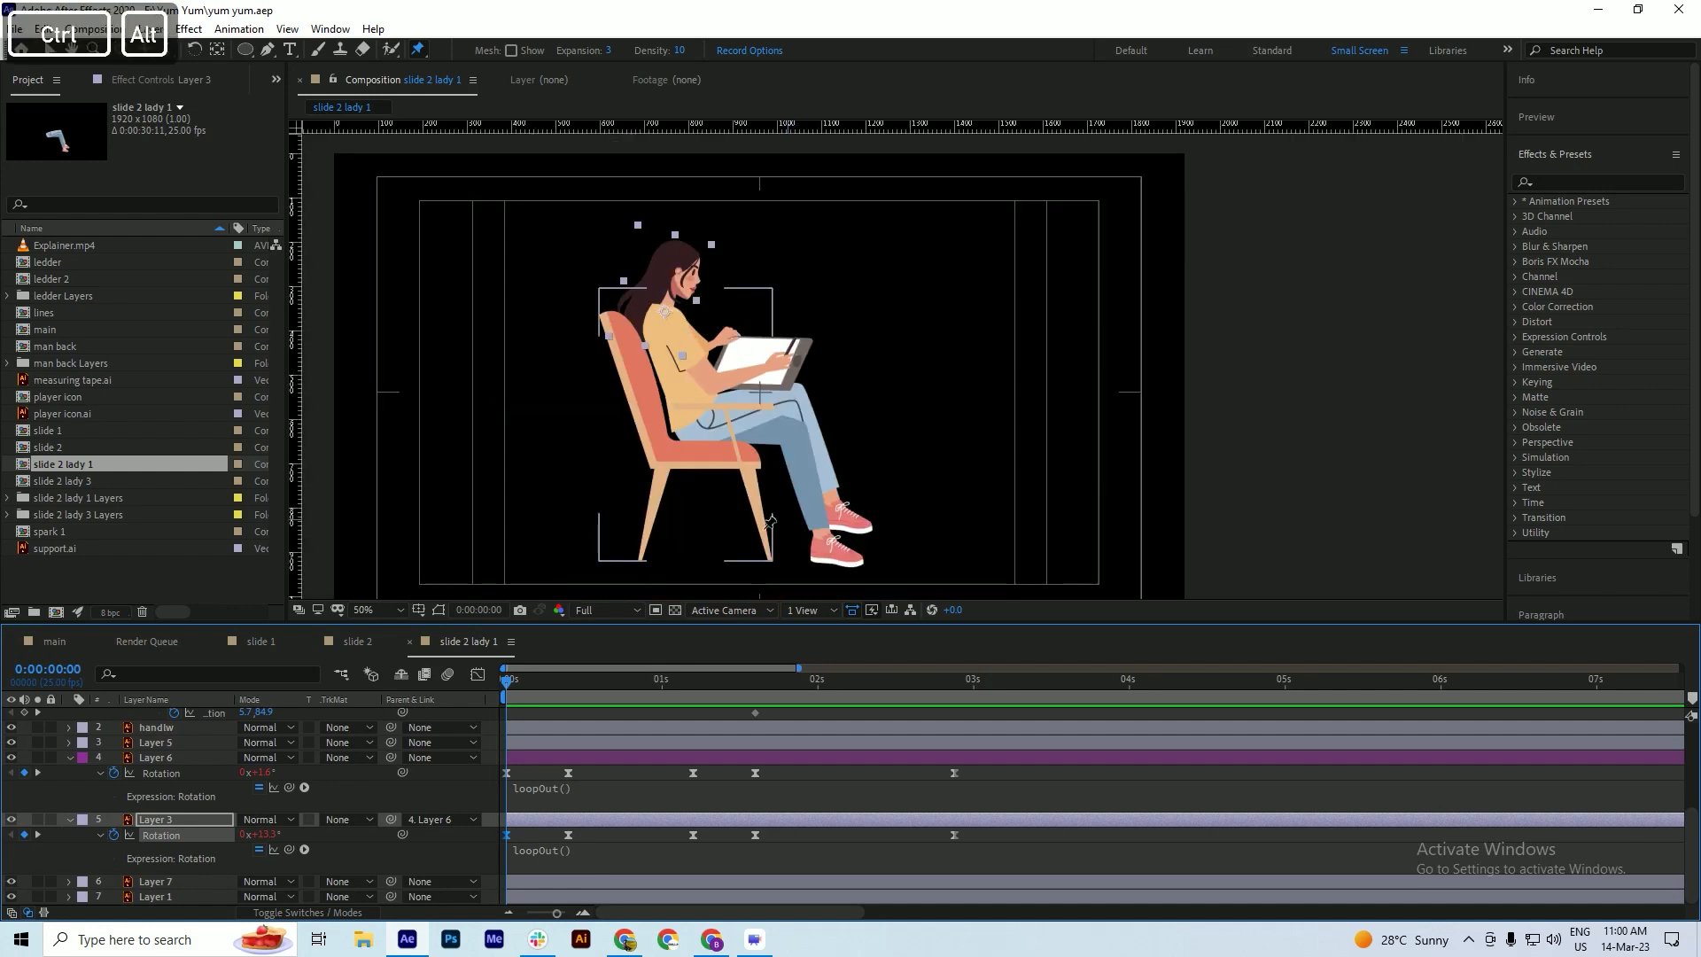
{"action": "scroll", "coordinate": [770, 522], "scroll_direction": "up", "scroll_amount": 2}
{"action": "scroll", "coordinate": [765, 528], "scroll_direction": "down", "scroll_amount": 2}
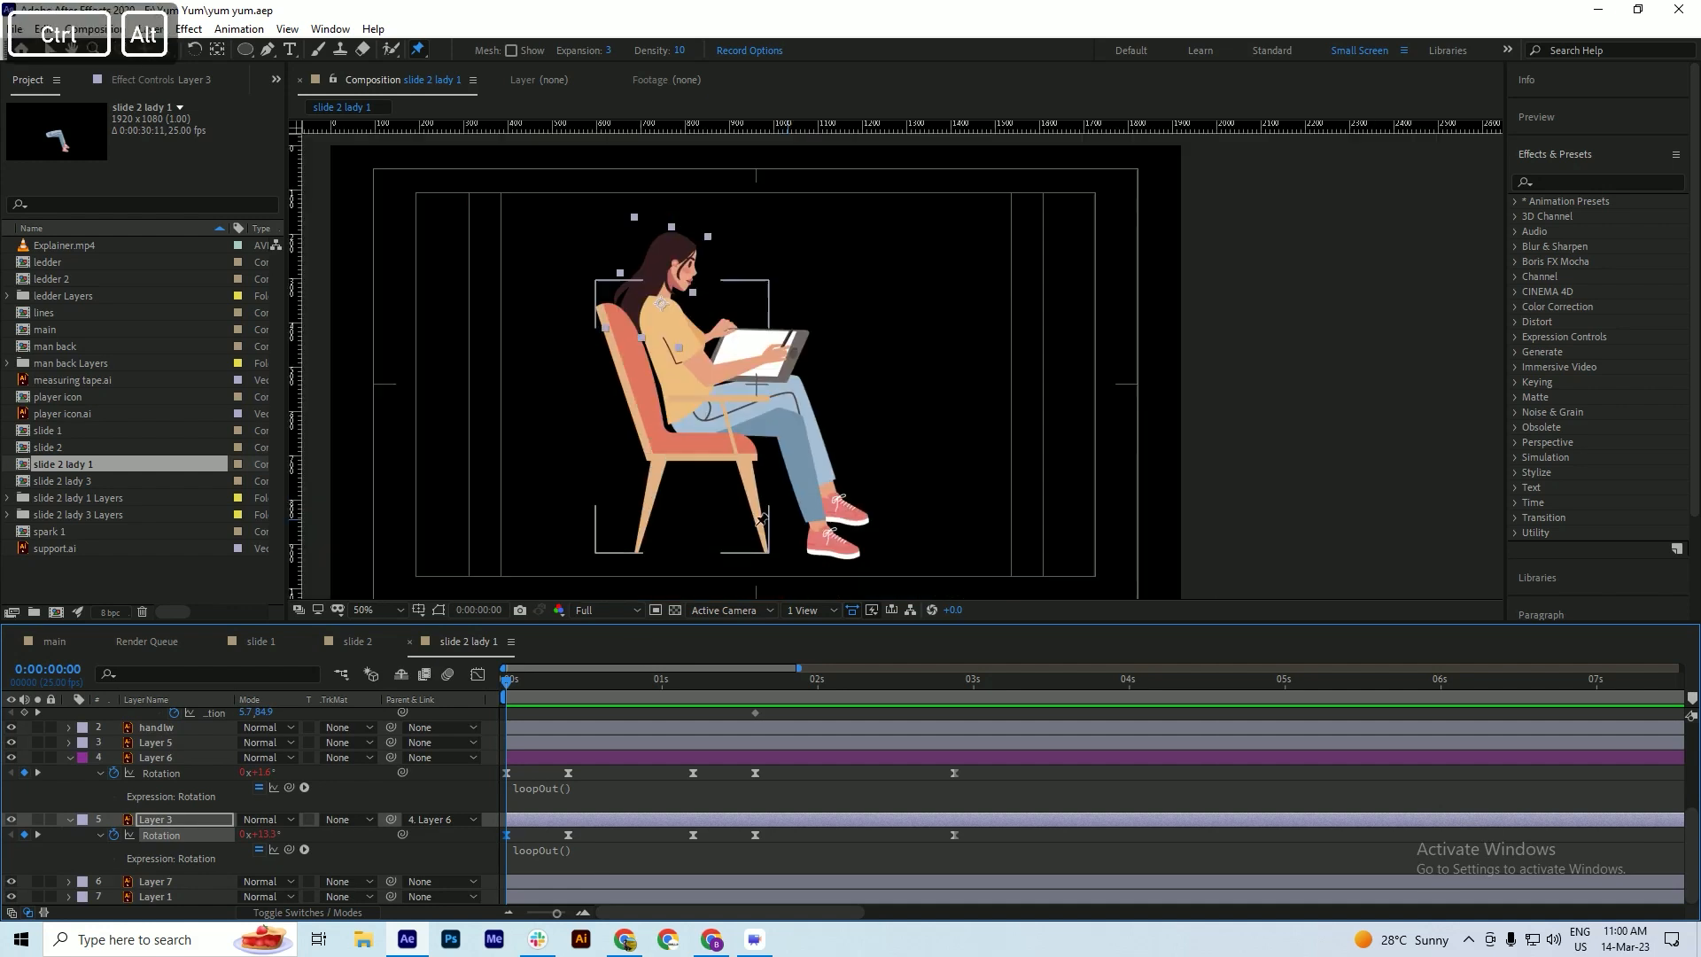
{"action": "scroll", "coordinate": [790, 440], "scroll_direction": "up", "scroll_amount": 2}
{"action": "left_click_drag", "start_coordinate": [791, 440], "coordinate": [722, 356]}
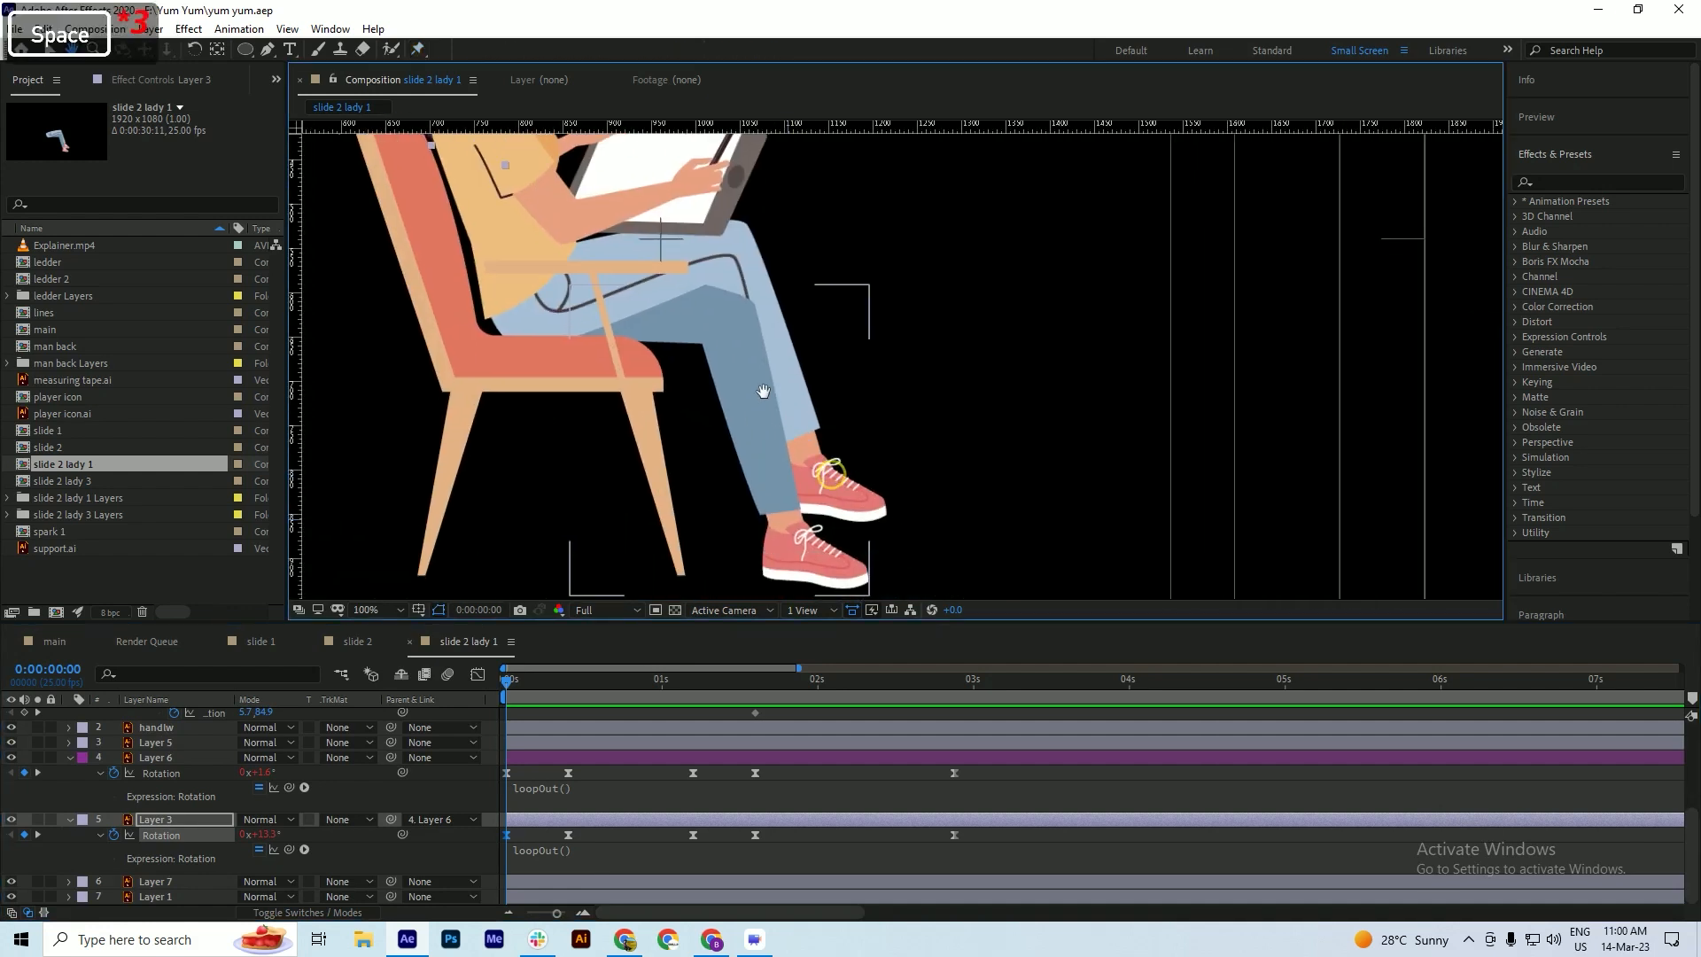
{"action": "left_click_drag", "start_coordinate": [576, 337], "coordinate": [577, 398]}
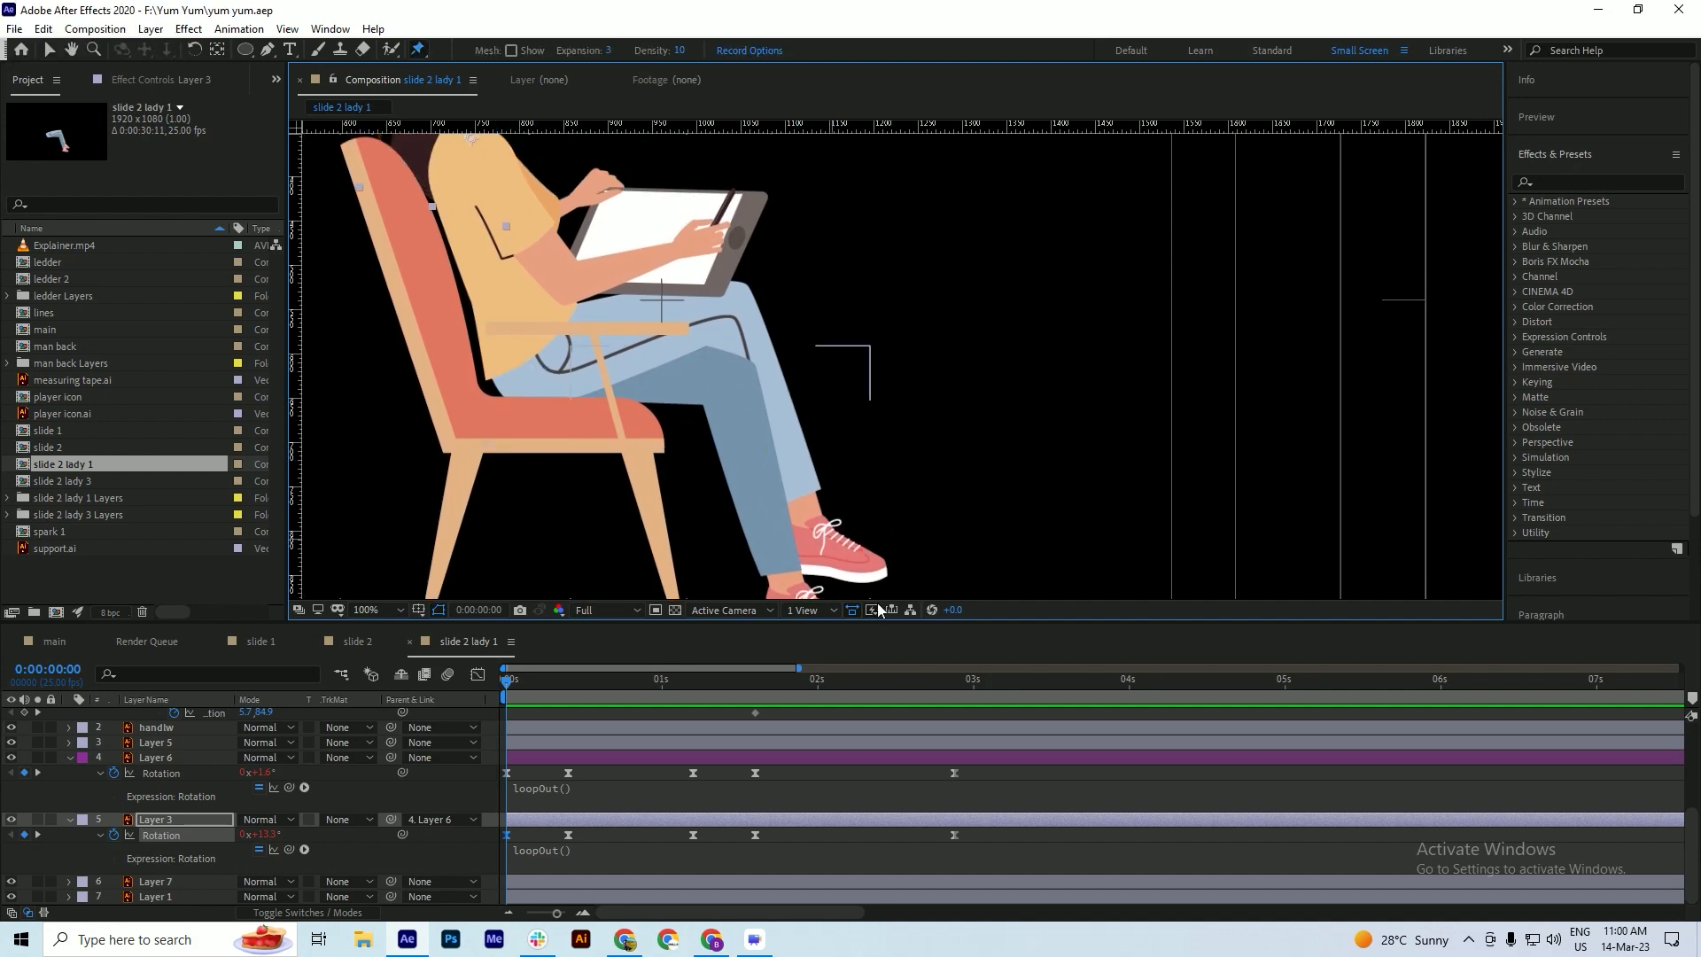
{"action": "key", "text": "v"}
{"action": "left_click_drag", "start_coordinate": [865, 564], "coordinate": [1048, 559]}
{"action": "key", "text": "ctrl+z"}
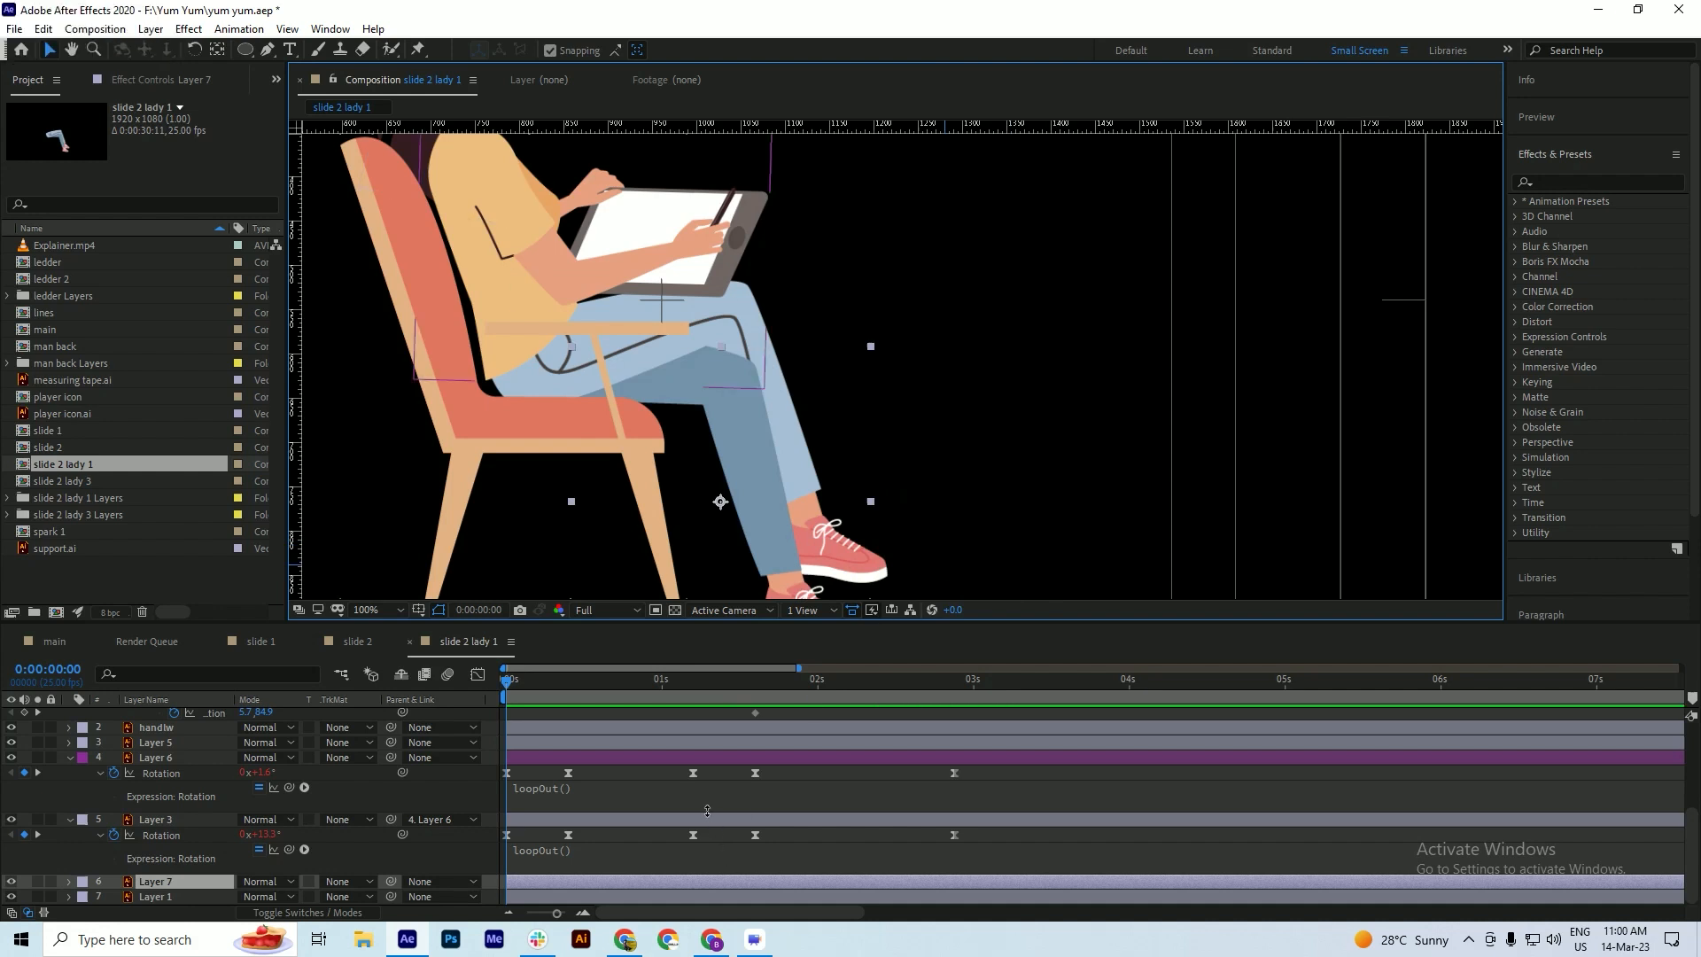
- Check that Layer 1 is the crossed leg, place three puppet position pins at its hip, upper thigh and raised shoe, and save
{"action": "left_click", "coordinate": [583, 896]}
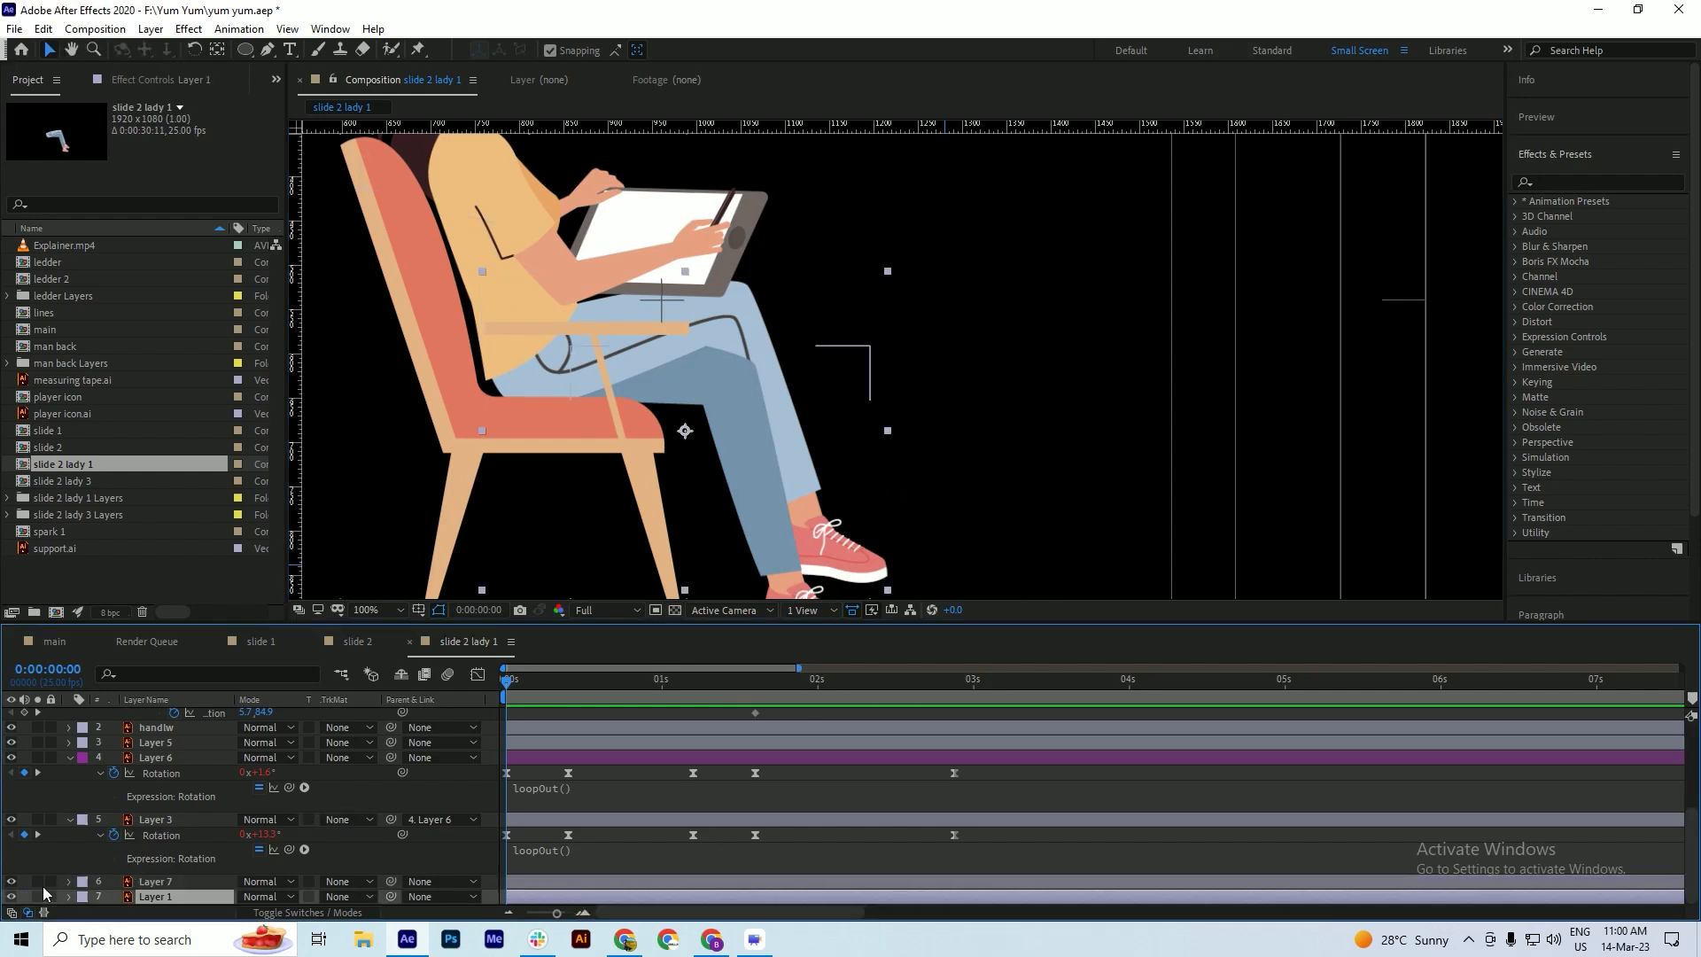
{"action": "left_click", "coordinate": [11, 897]}
{"action": "left_click", "coordinate": [11, 897]}
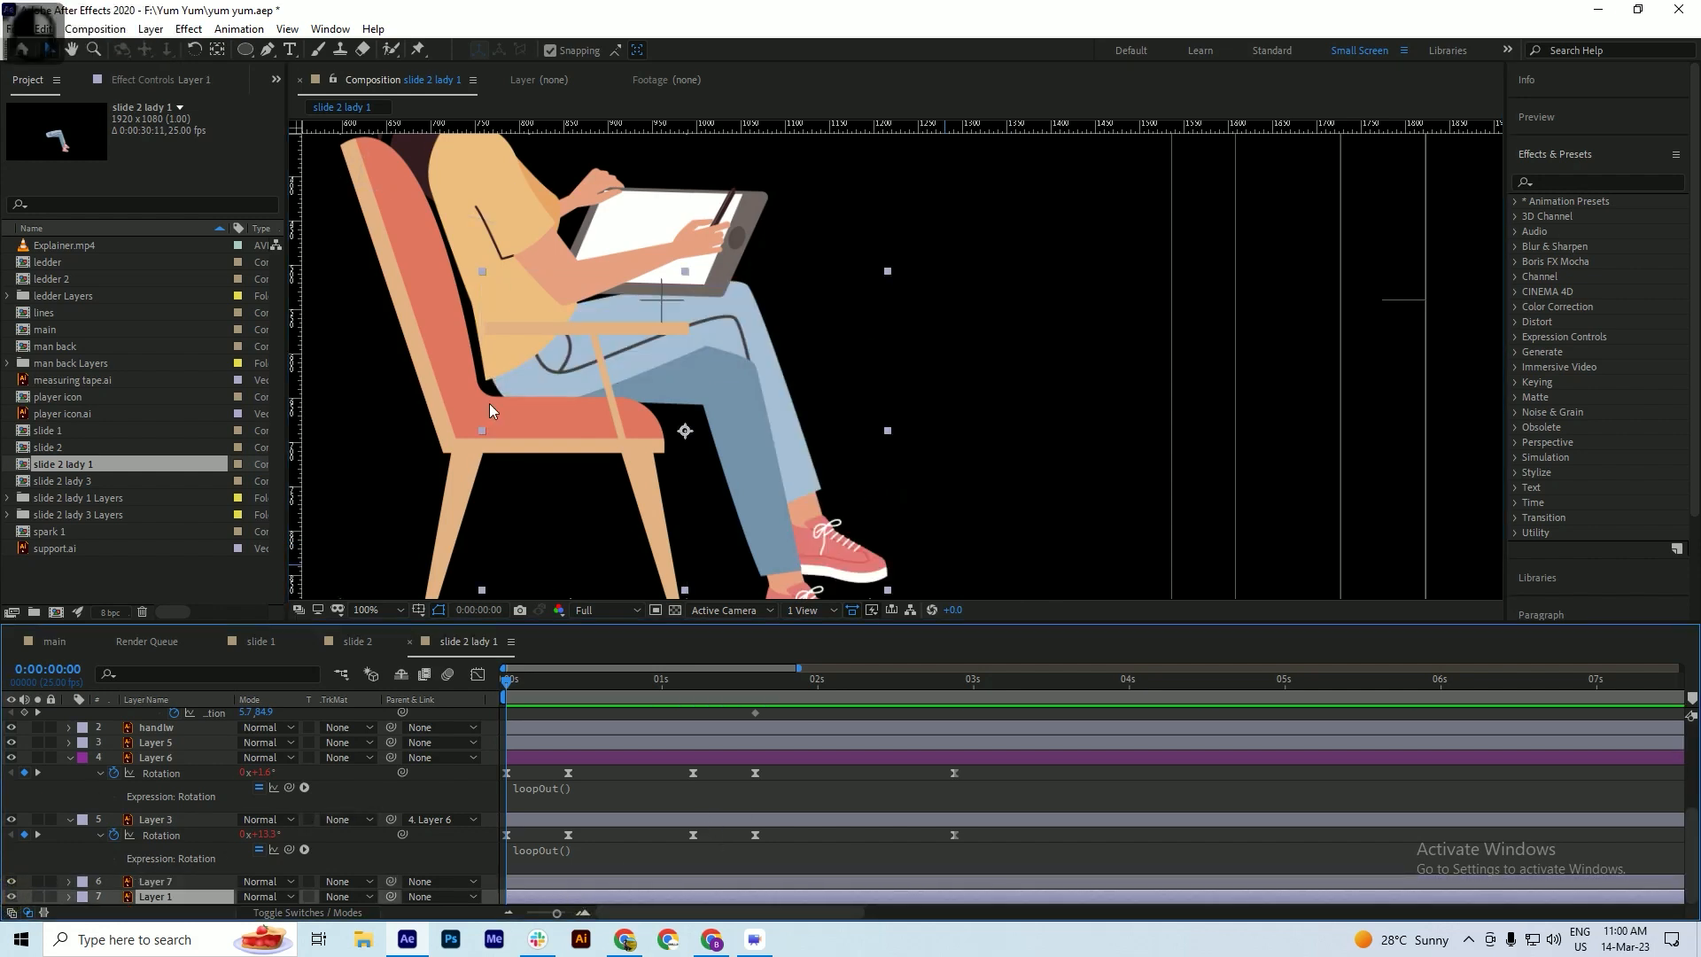
{"action": "left_click", "coordinate": [419, 48]}
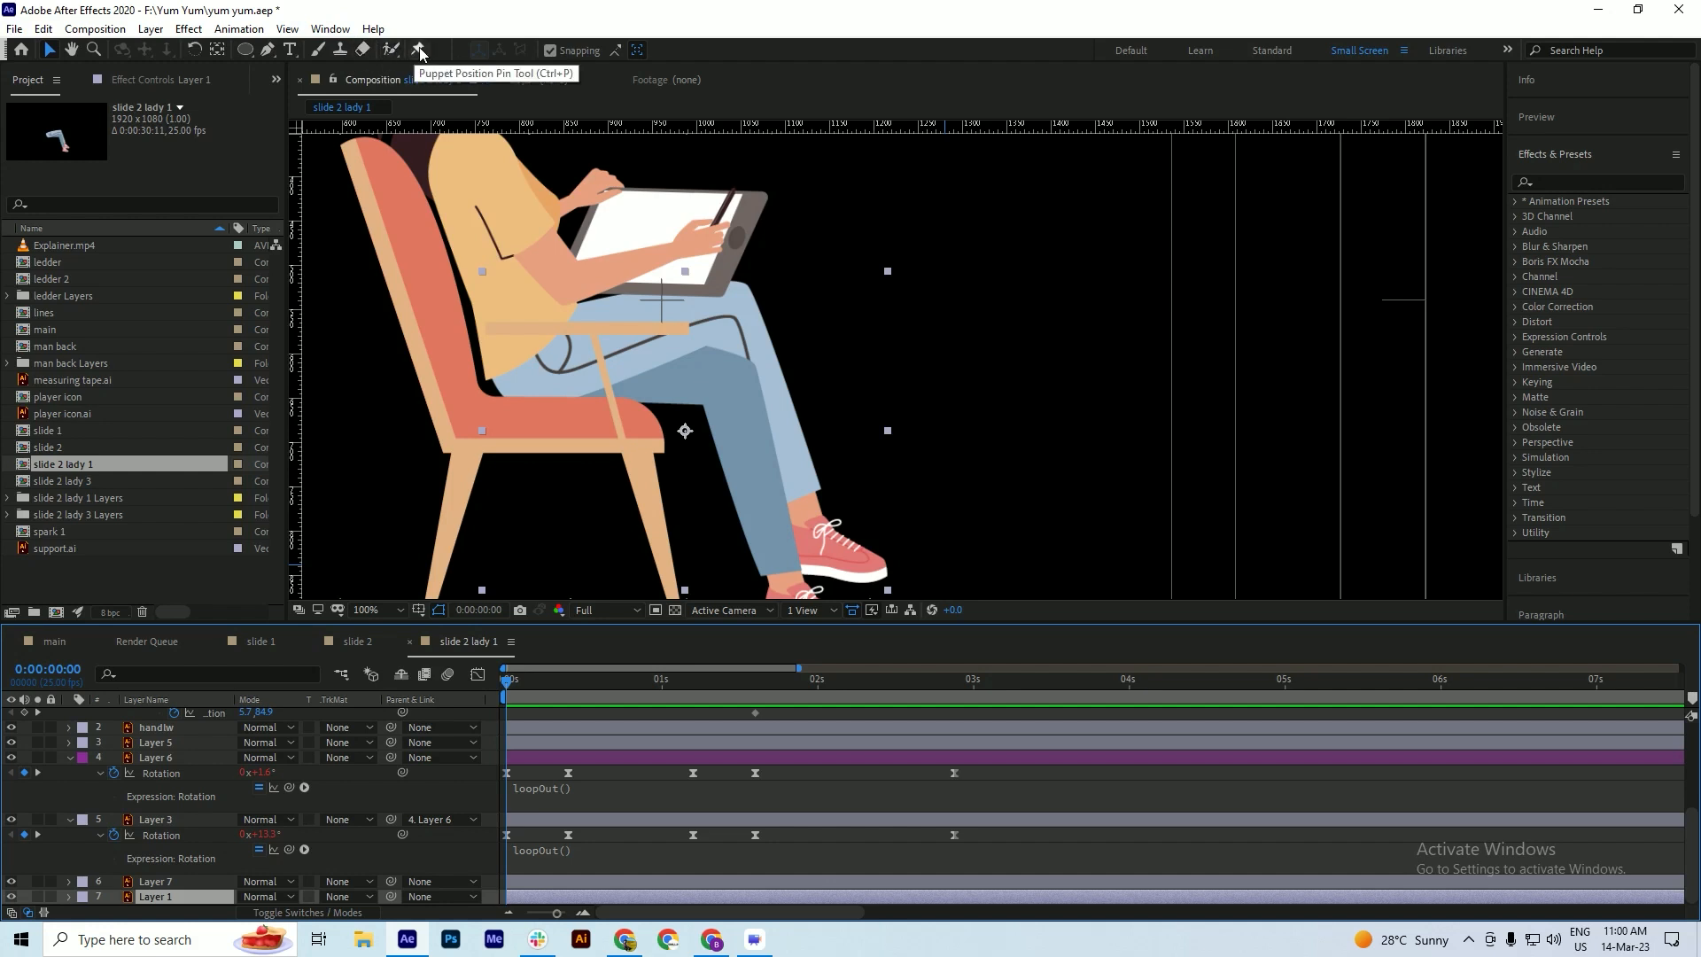
{"action": "left_click", "coordinate": [496, 376]}
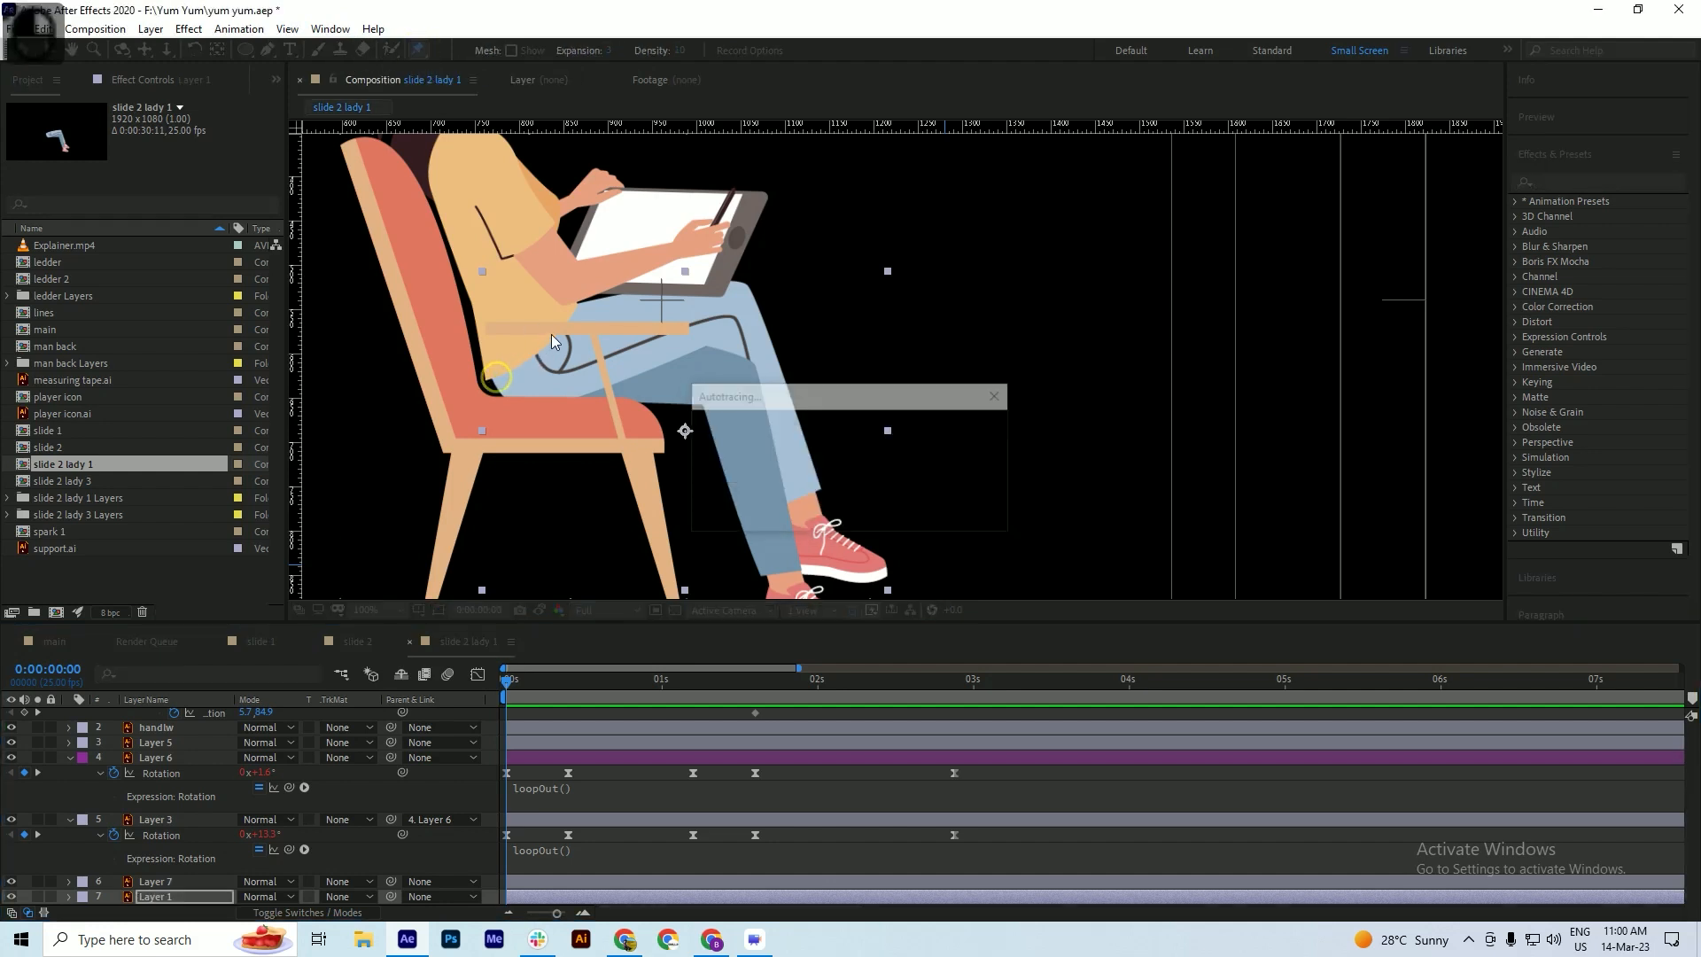
{"action": "left_click", "coordinate": [564, 322]}
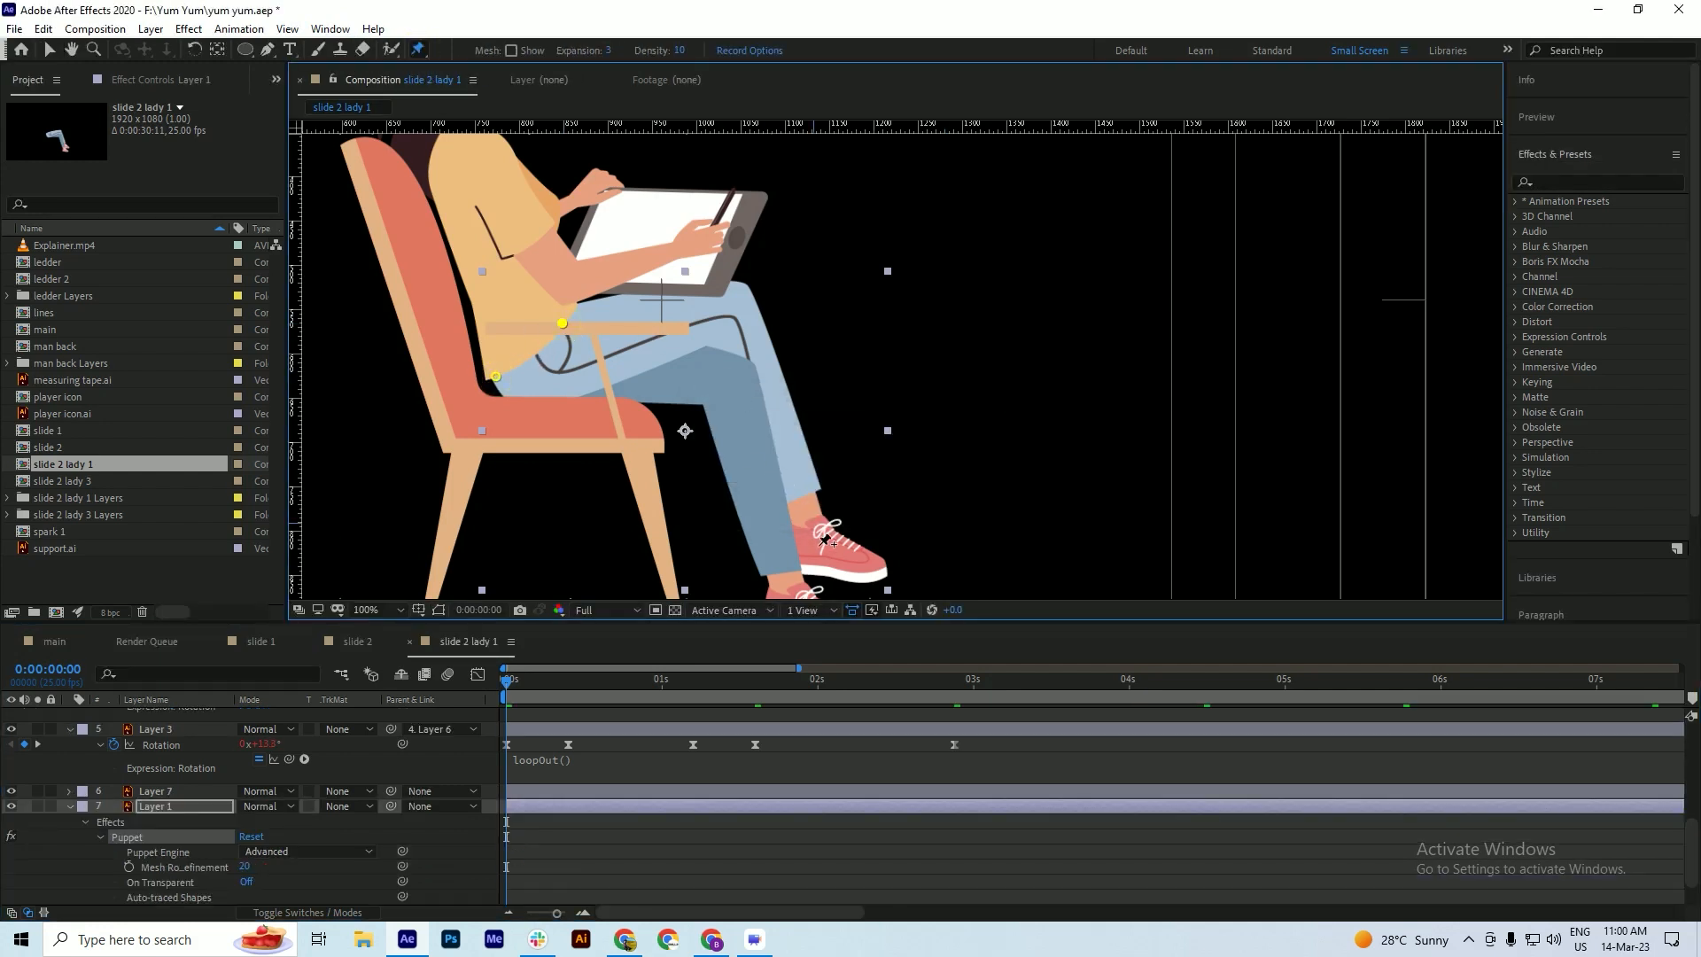
{"action": "left_click", "coordinate": [847, 562]}
{"action": "key", "text": "ctrl+s"}
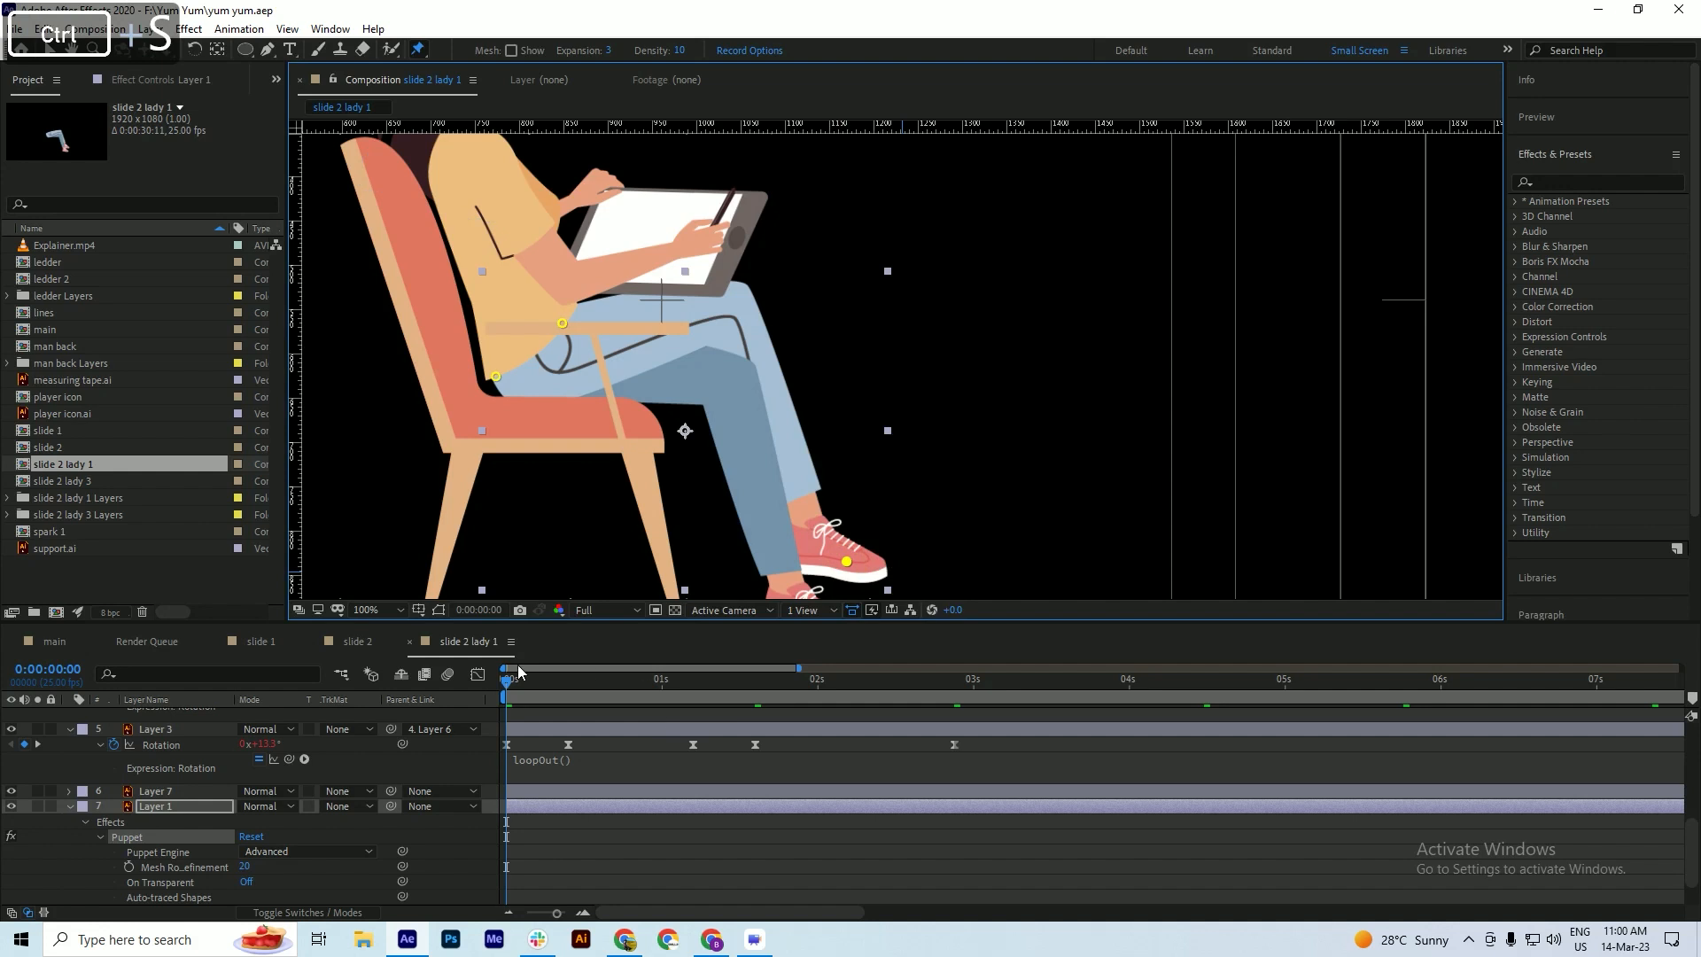
- At 0:00:00:10, move the shoe's puppet pin back toward the chair to about 386, 330 and save
{"action": "scroll", "coordinate": [537, 723], "scroll_direction": "down", "scroll_amount": 2}
{"action": "left_click_drag", "start_coordinate": [523, 696], "coordinate": [568, 695]}
{"action": "scroll", "coordinate": [549, 699], "scroll_direction": "up", "scroll_amount": 2}
{"action": "scroll", "coordinate": [547, 695], "scroll_direction": "up", "scroll_amount": 2}
{"action": "left_click_drag", "start_coordinate": [848, 567], "coordinate": [825, 563]}
{"action": "key", "text": "ctrl+s"}
- Copy Puppet Pin 3's first Position keyframe to 0:00:00:23 and apply Easy Ease to all three of its keyframes
{"action": "scroll", "coordinate": [589, 700], "scroll_direction": "down", "scroll_amount": 4}
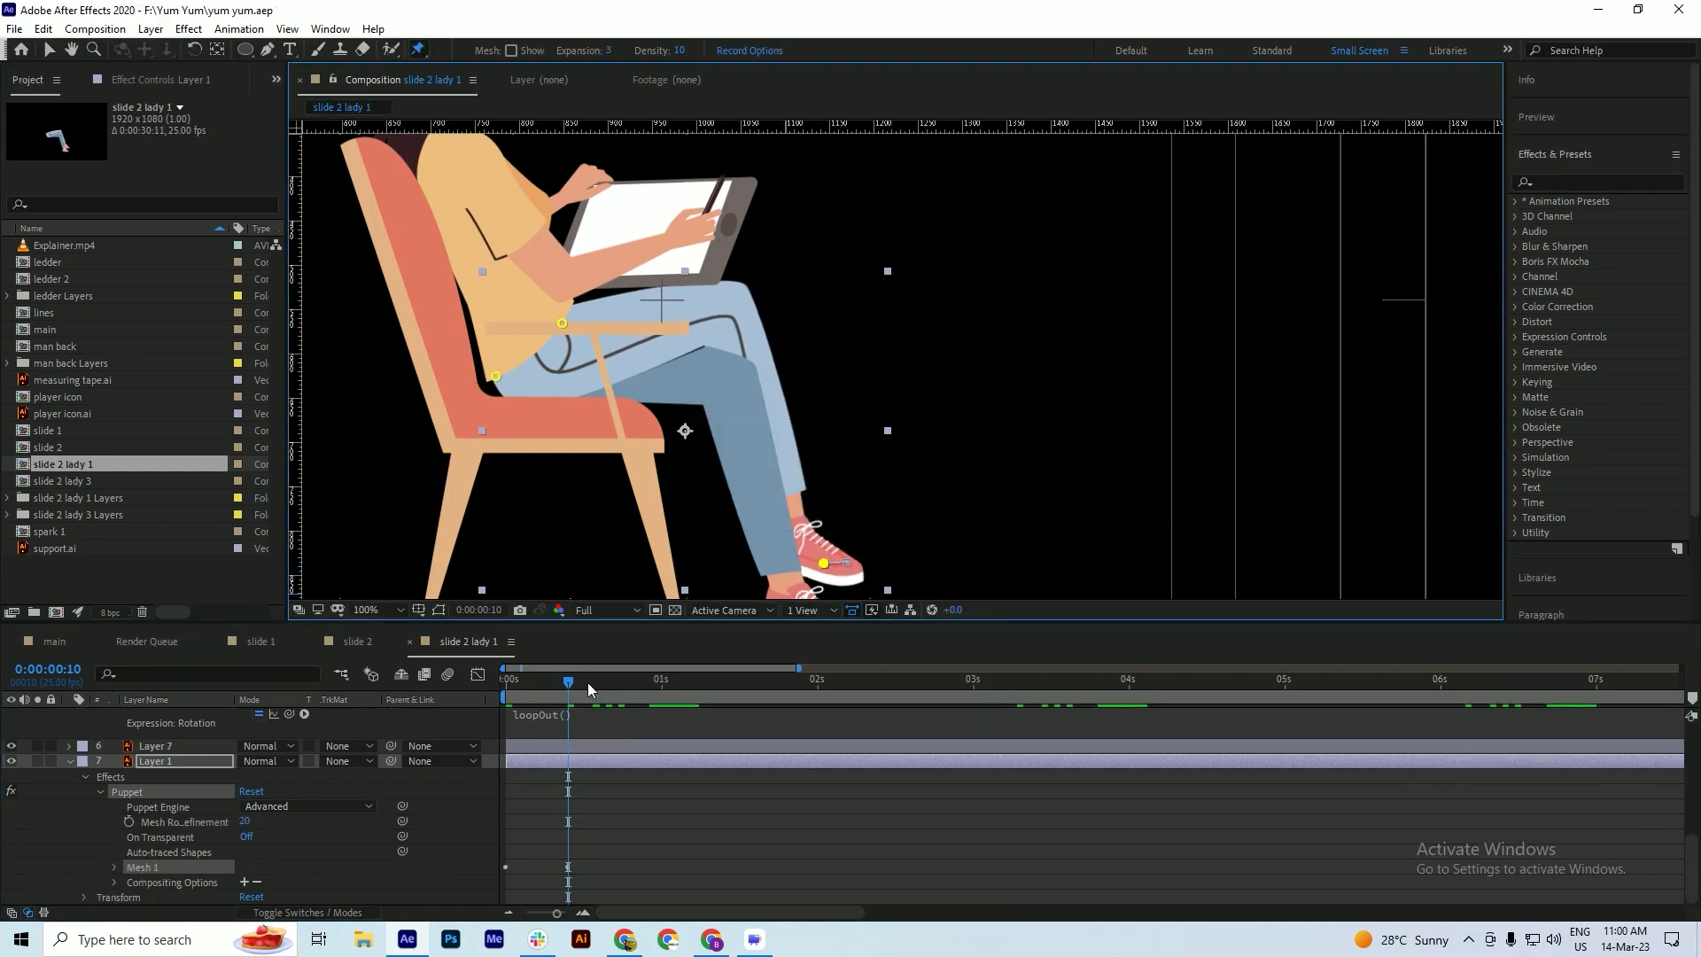
{"action": "key", "text": "u"}
{"action": "left_click_drag", "start_coordinate": [576, 680], "coordinate": [651, 706]}
{"action": "left_click_drag", "start_coordinate": [535, 827], "coordinate": [496, 838]}
{"action": "key", "text": "ctrl+c"}
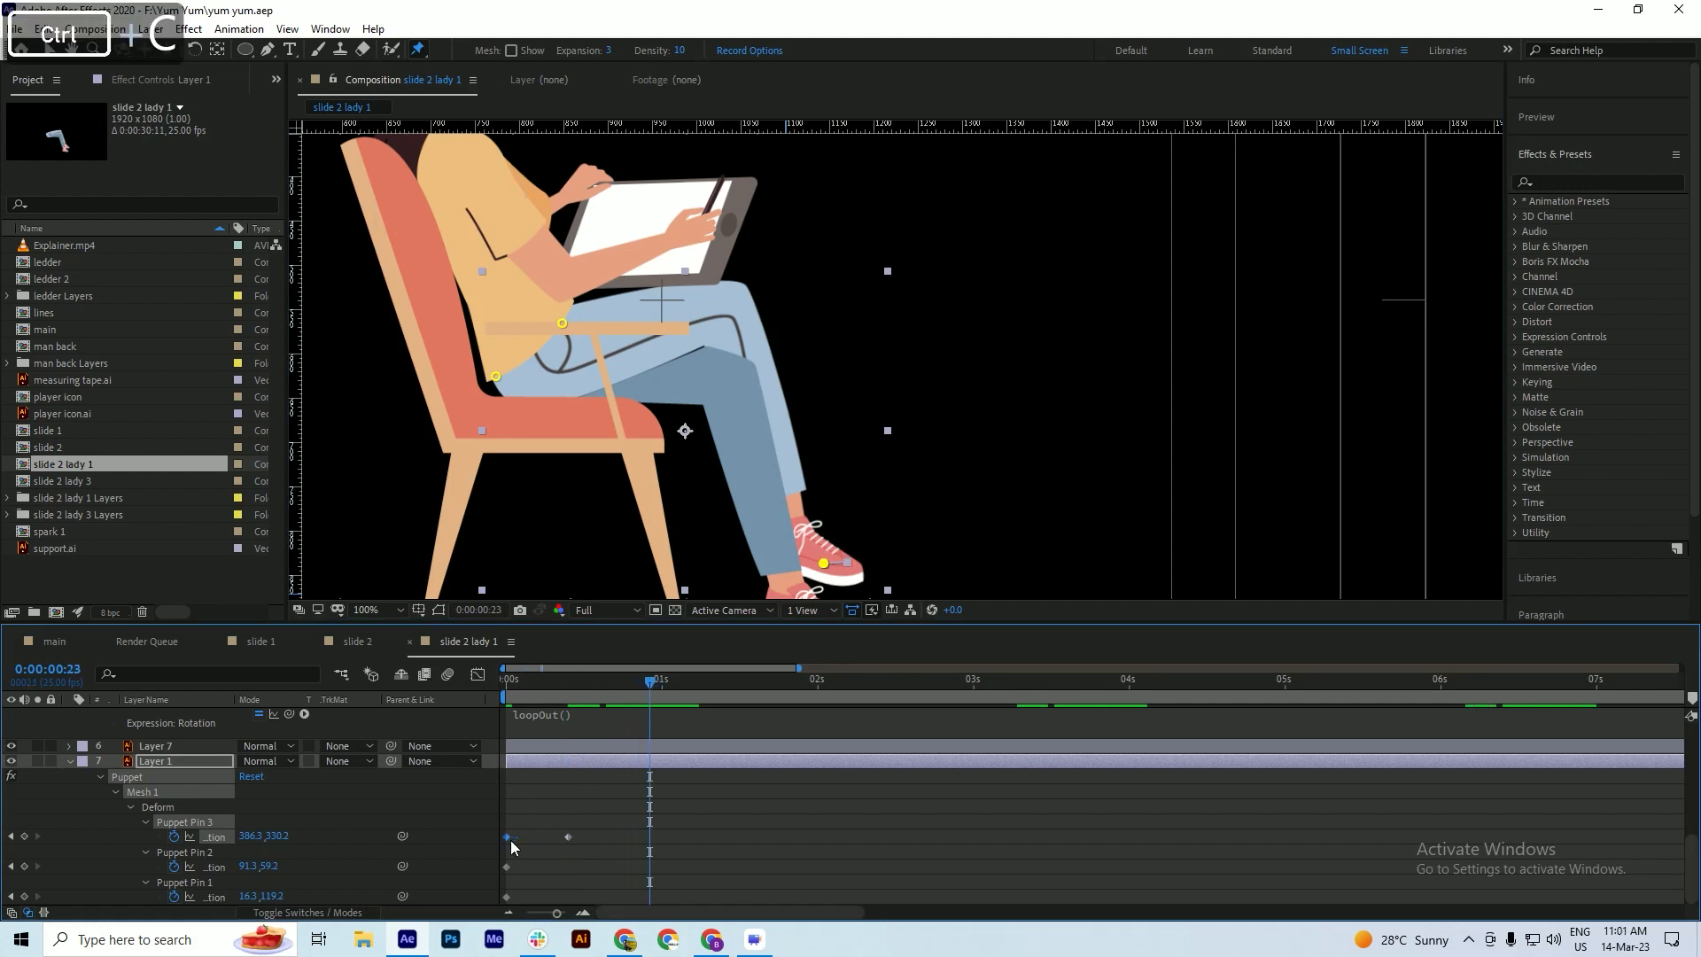
{"action": "key", "text": "ctrl+v"}
{"action": "left_click_drag", "start_coordinate": [713, 817], "coordinate": [501, 840]}
{"action": "key", "text": "F9"}
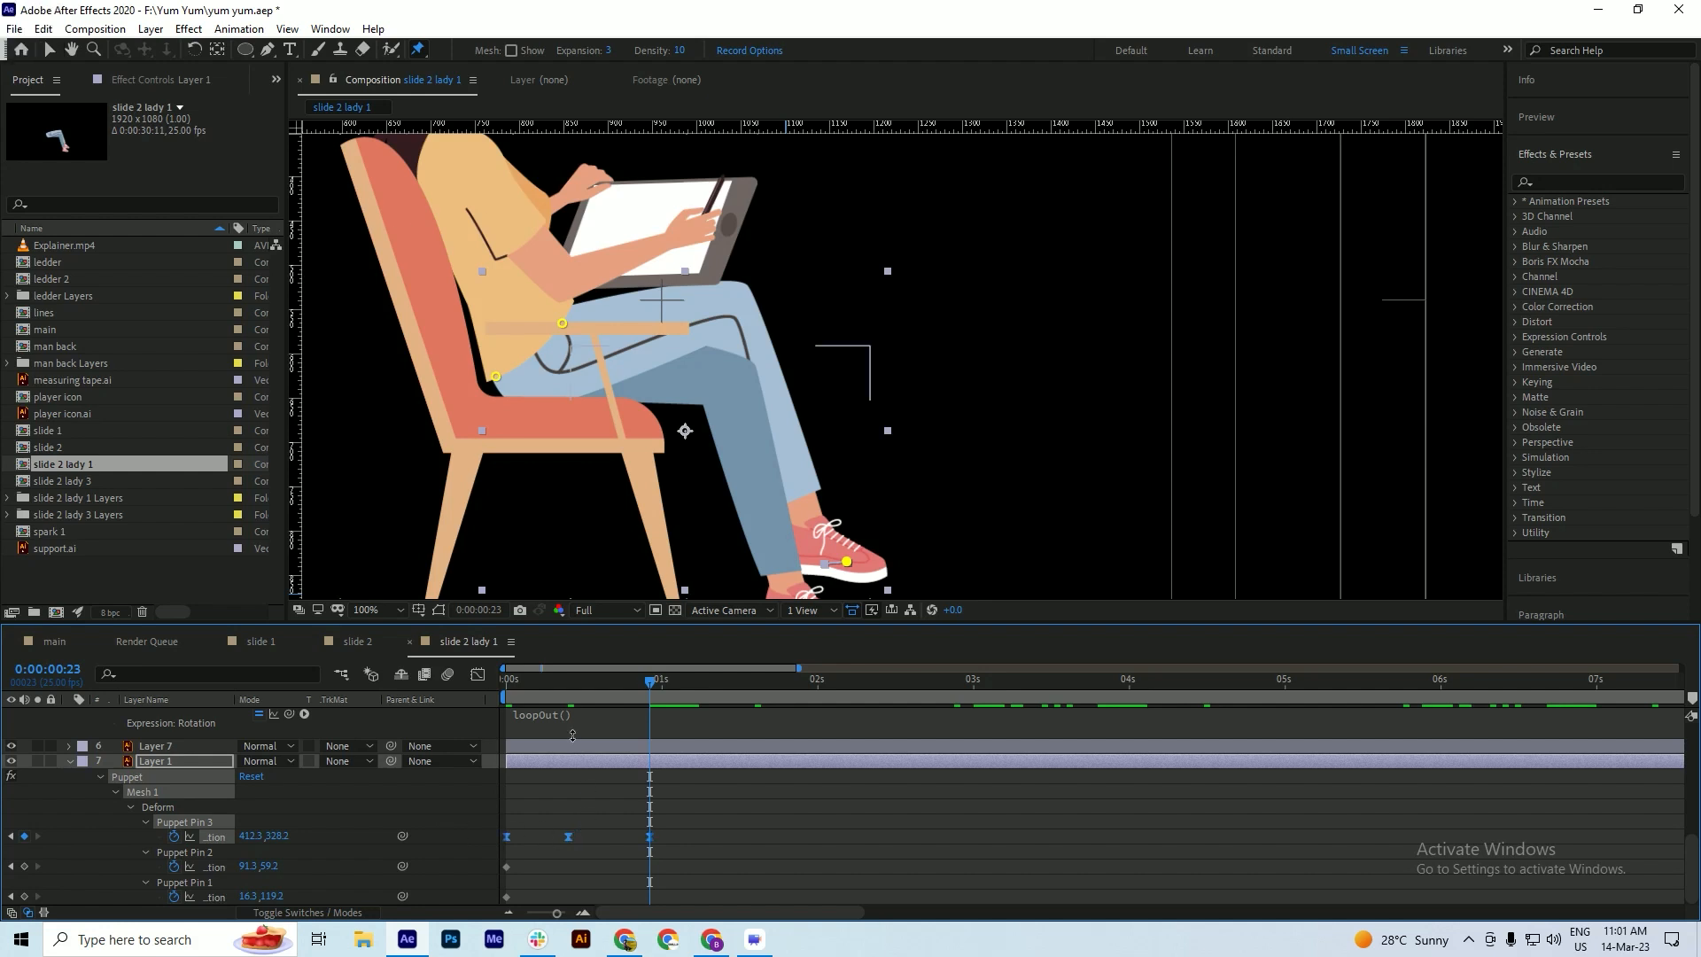
- Preview the leg swing and stretch Puppet Pin 3's keyframes proportionally so the last one falls just before 0:00:02:00
{"action": "left_click", "coordinate": [591, 702]}
{"action": "key", "text": "space"}
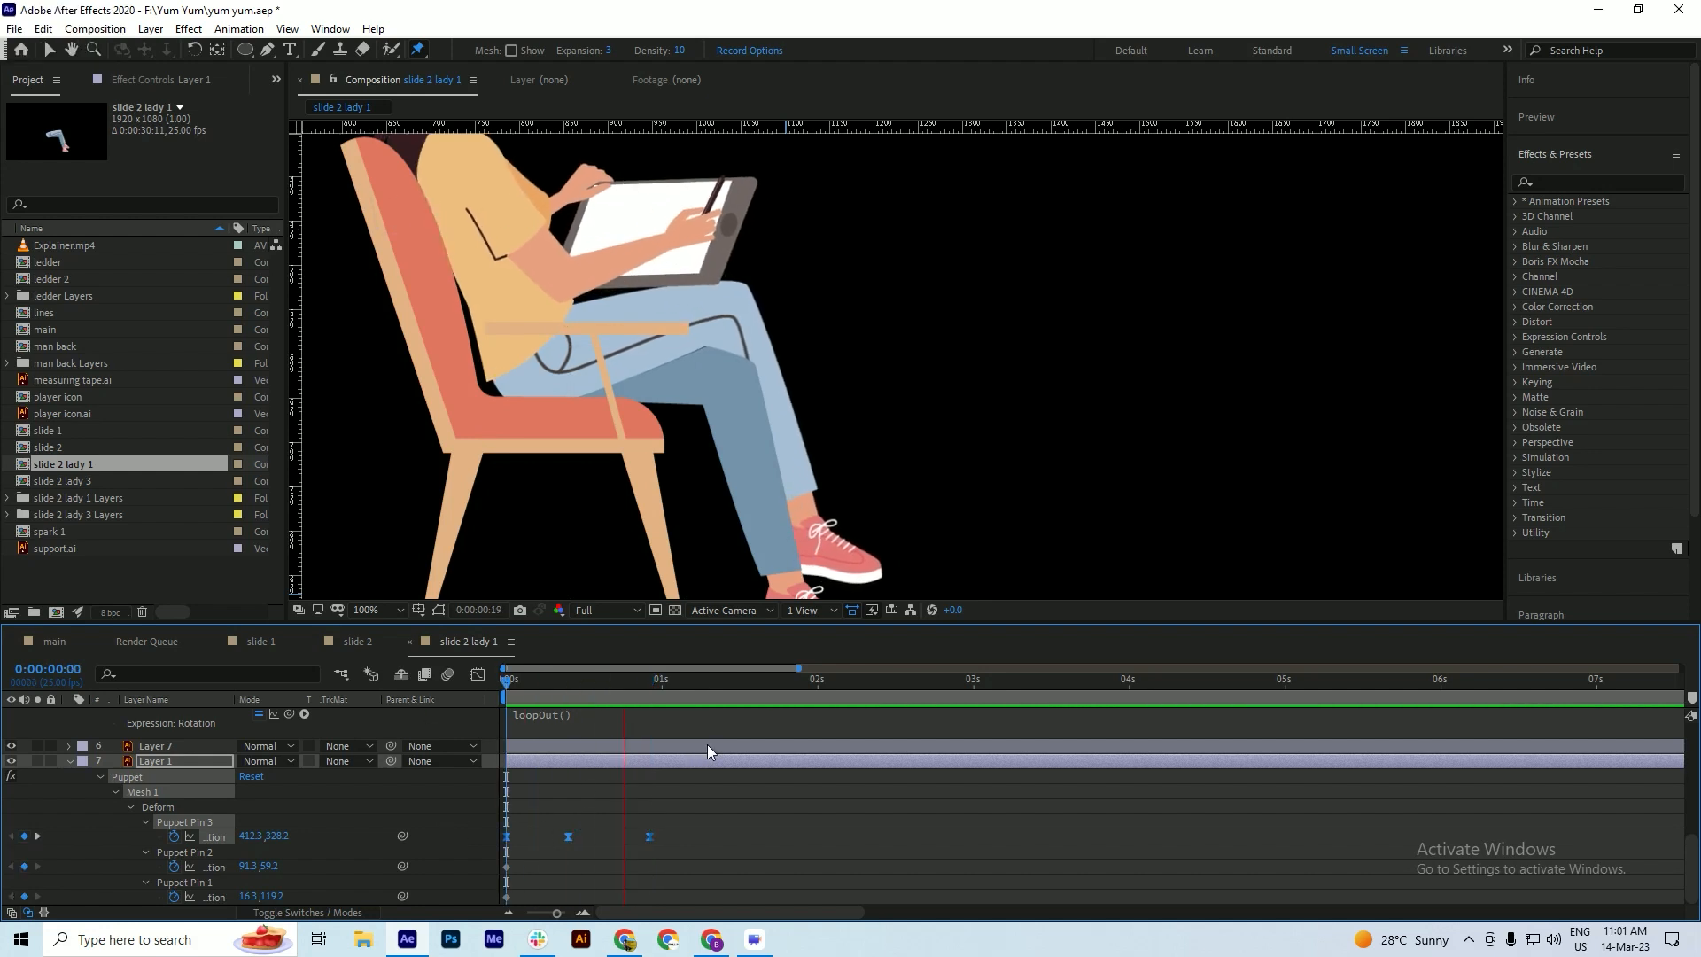
{"action": "key", "text": "space"}
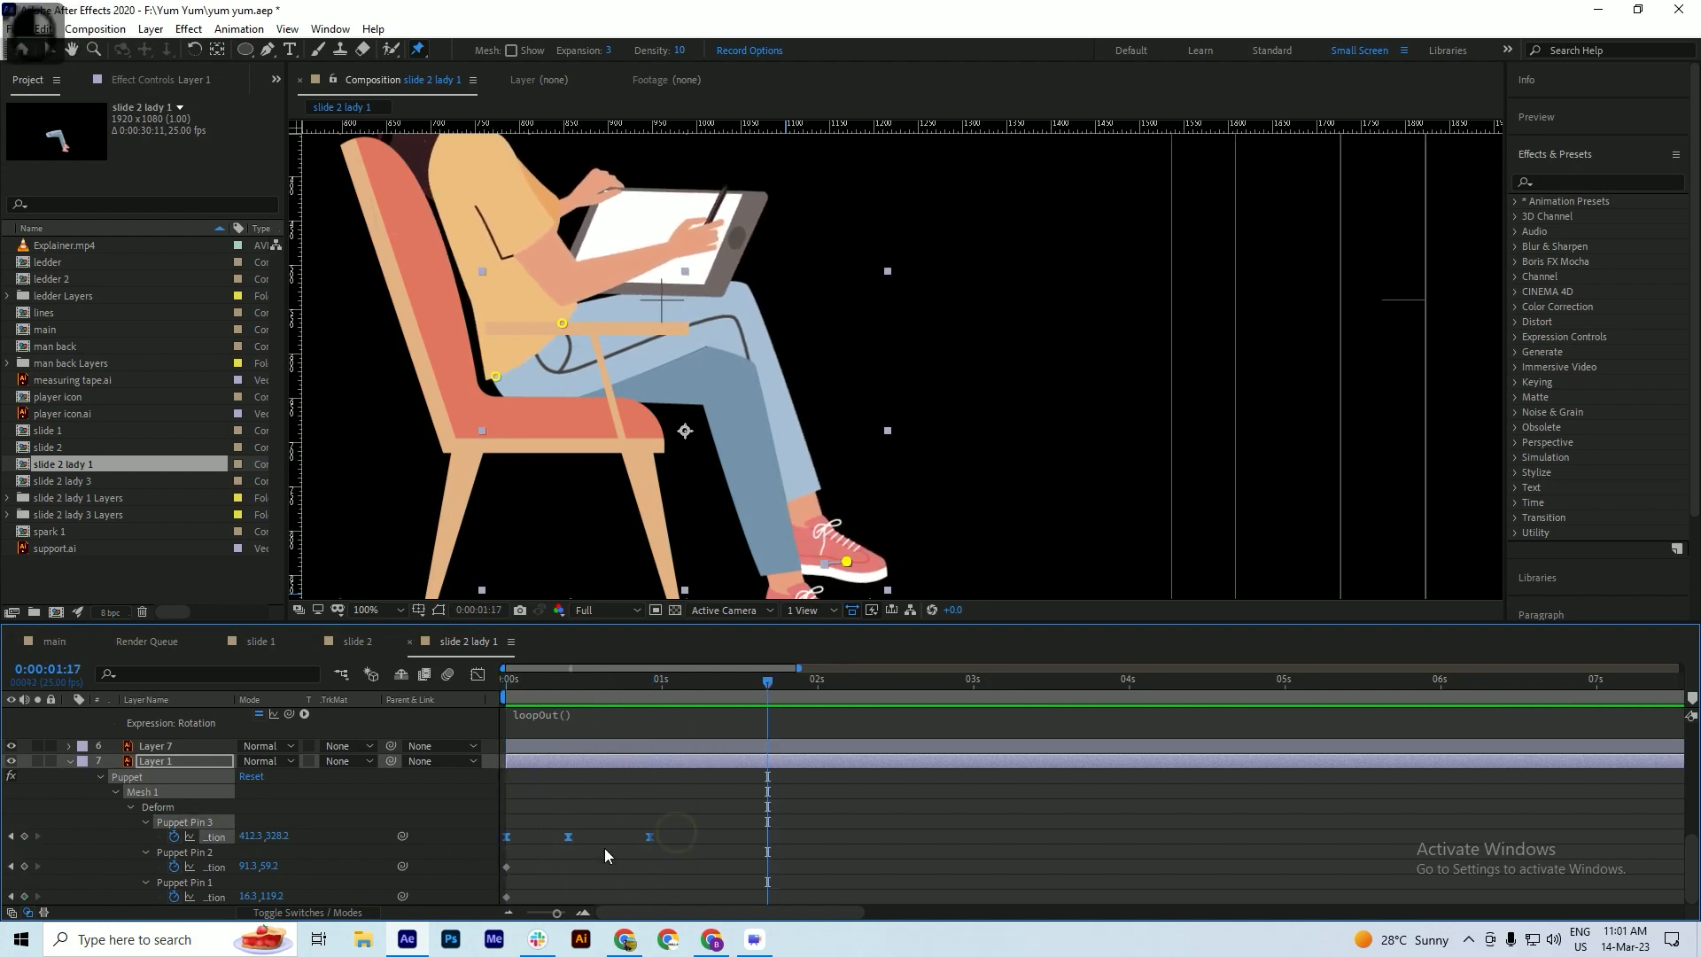
{"action": "left_click_drag", "start_coordinate": [651, 837], "coordinate": [812, 837]}
{"action": "left_click", "coordinate": [585, 693]}
{"action": "key", "text": "space"}
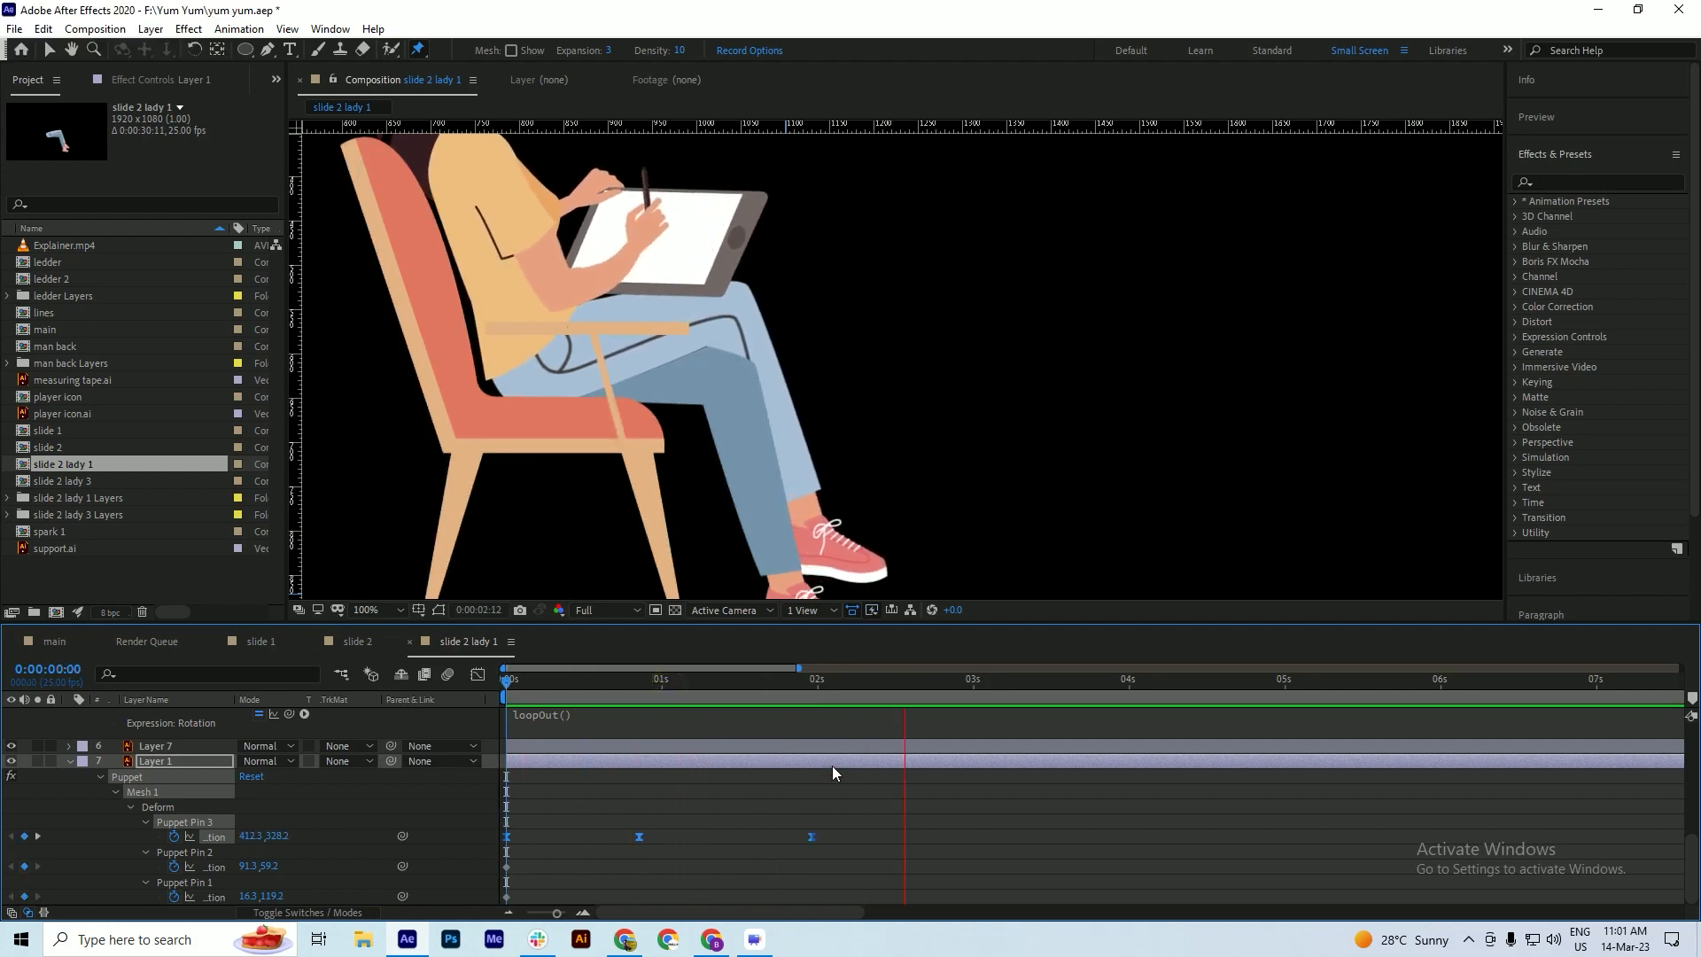
{"action": "key", "text": "space"}
- Add the loopOut() expression to the Position of Layer 1's Puppet Pin 3 and preview the looping leg
{"action": "left_click", "coordinate": [174, 837], "text": "alt"}
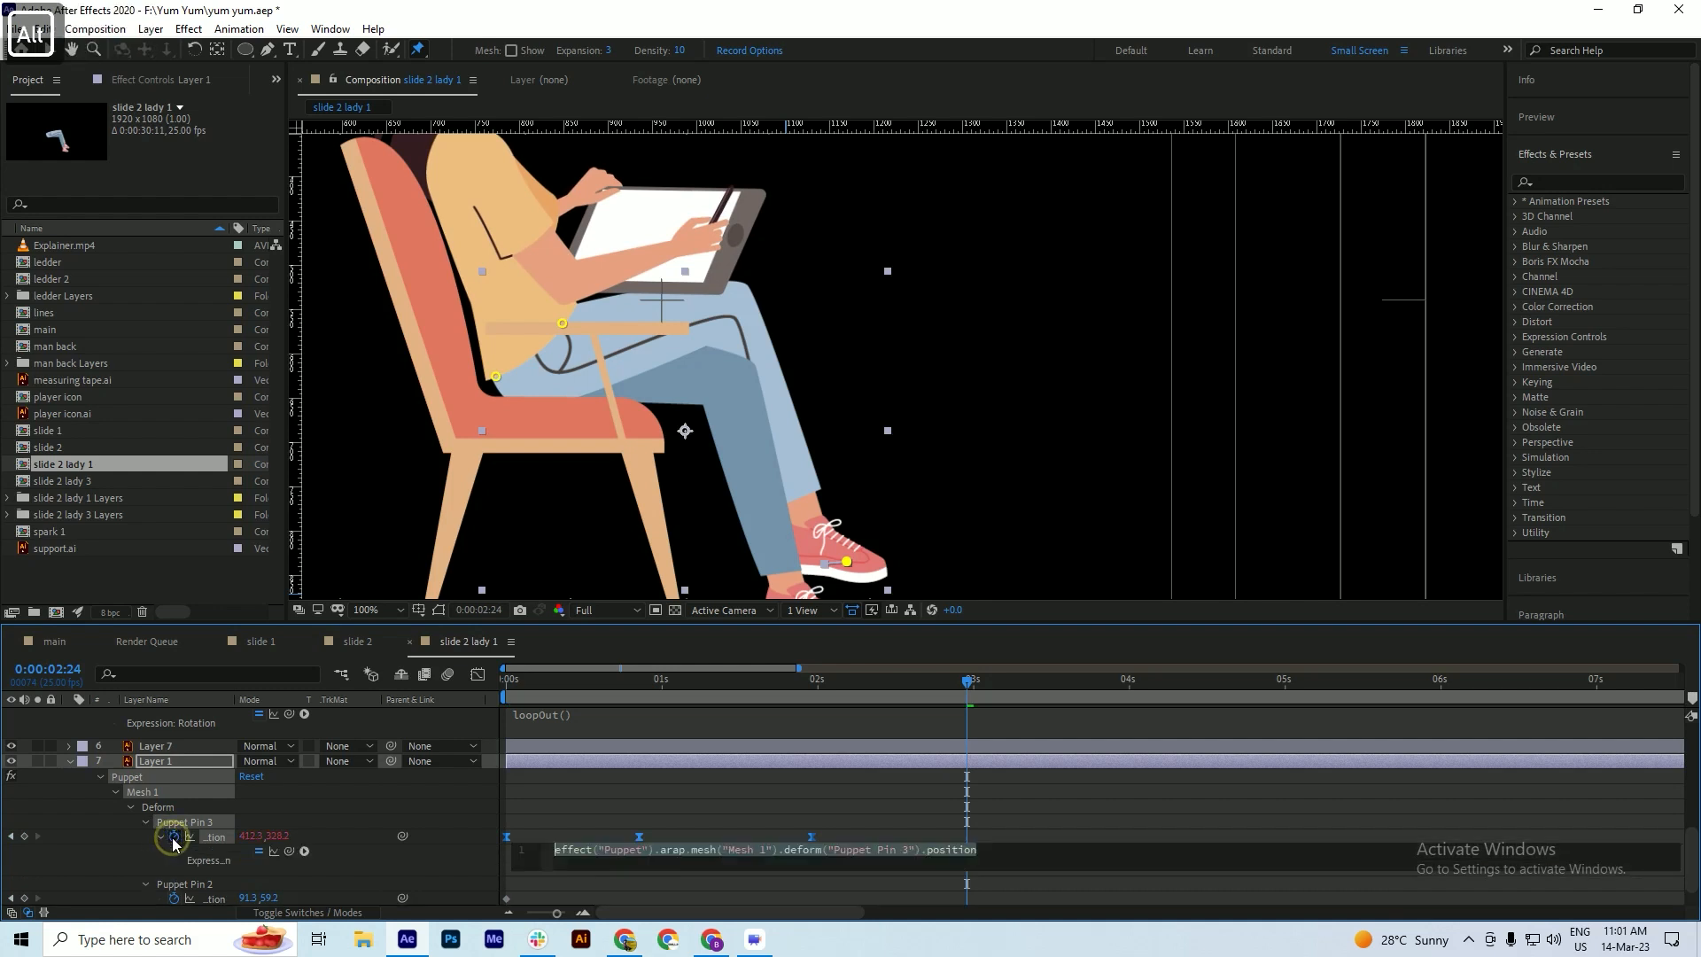
{"action": "type", "text": "loopOu"}
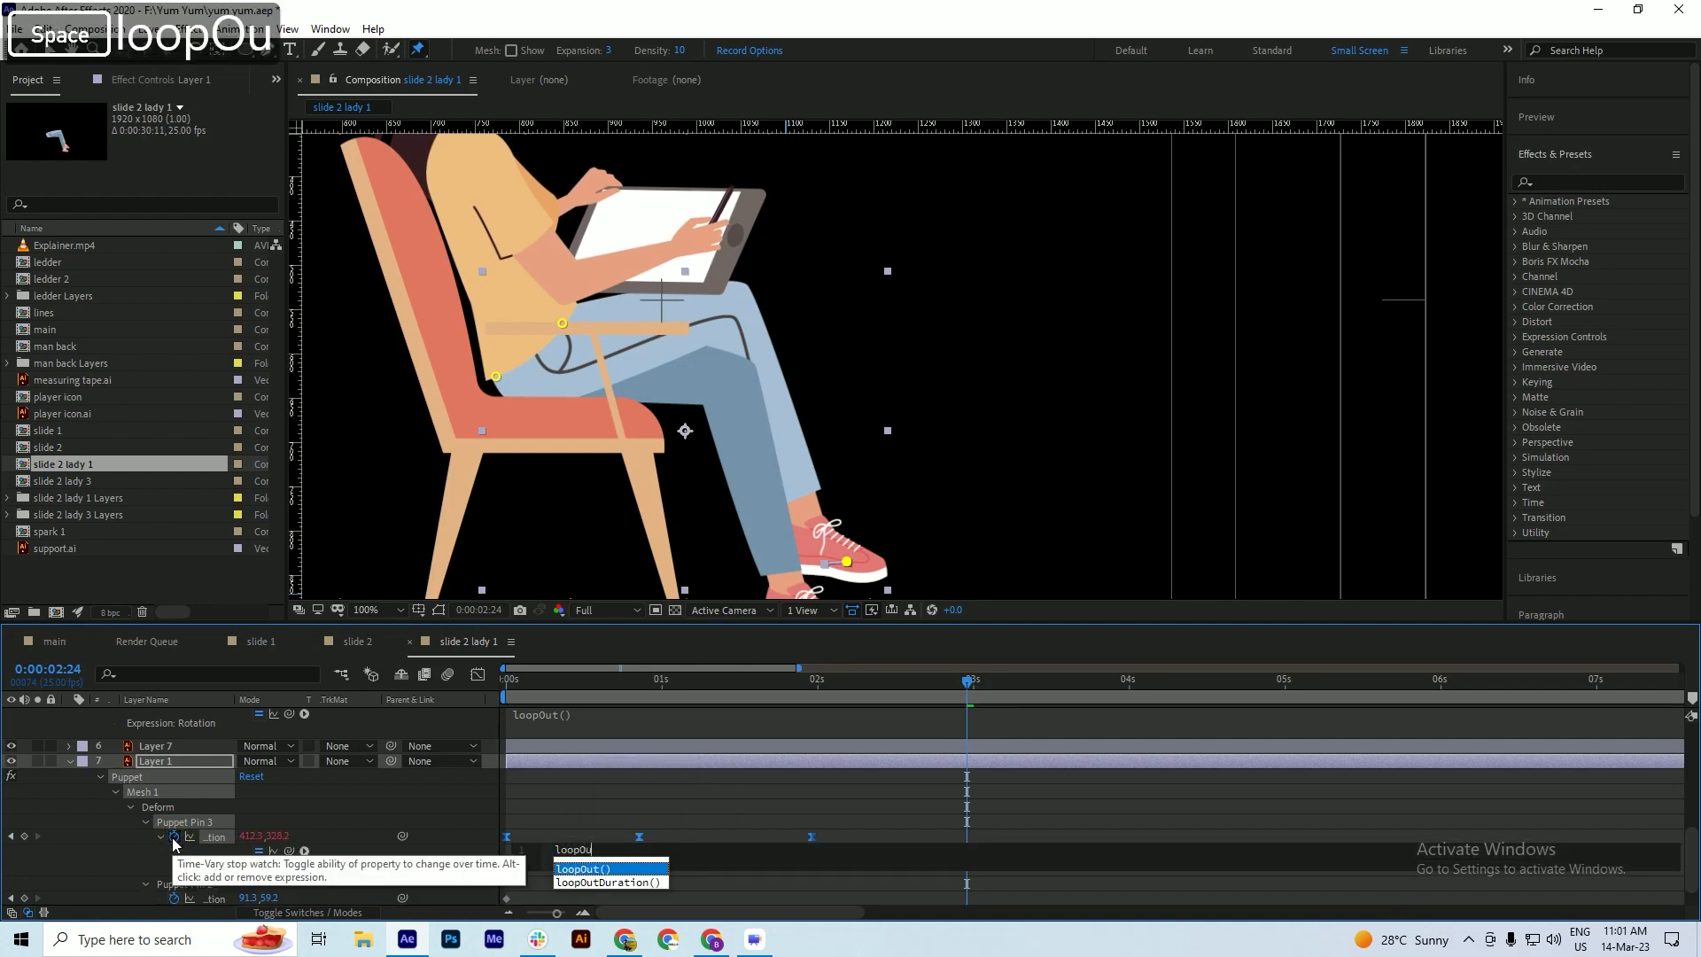
{"action": "type", "text": "t()"}
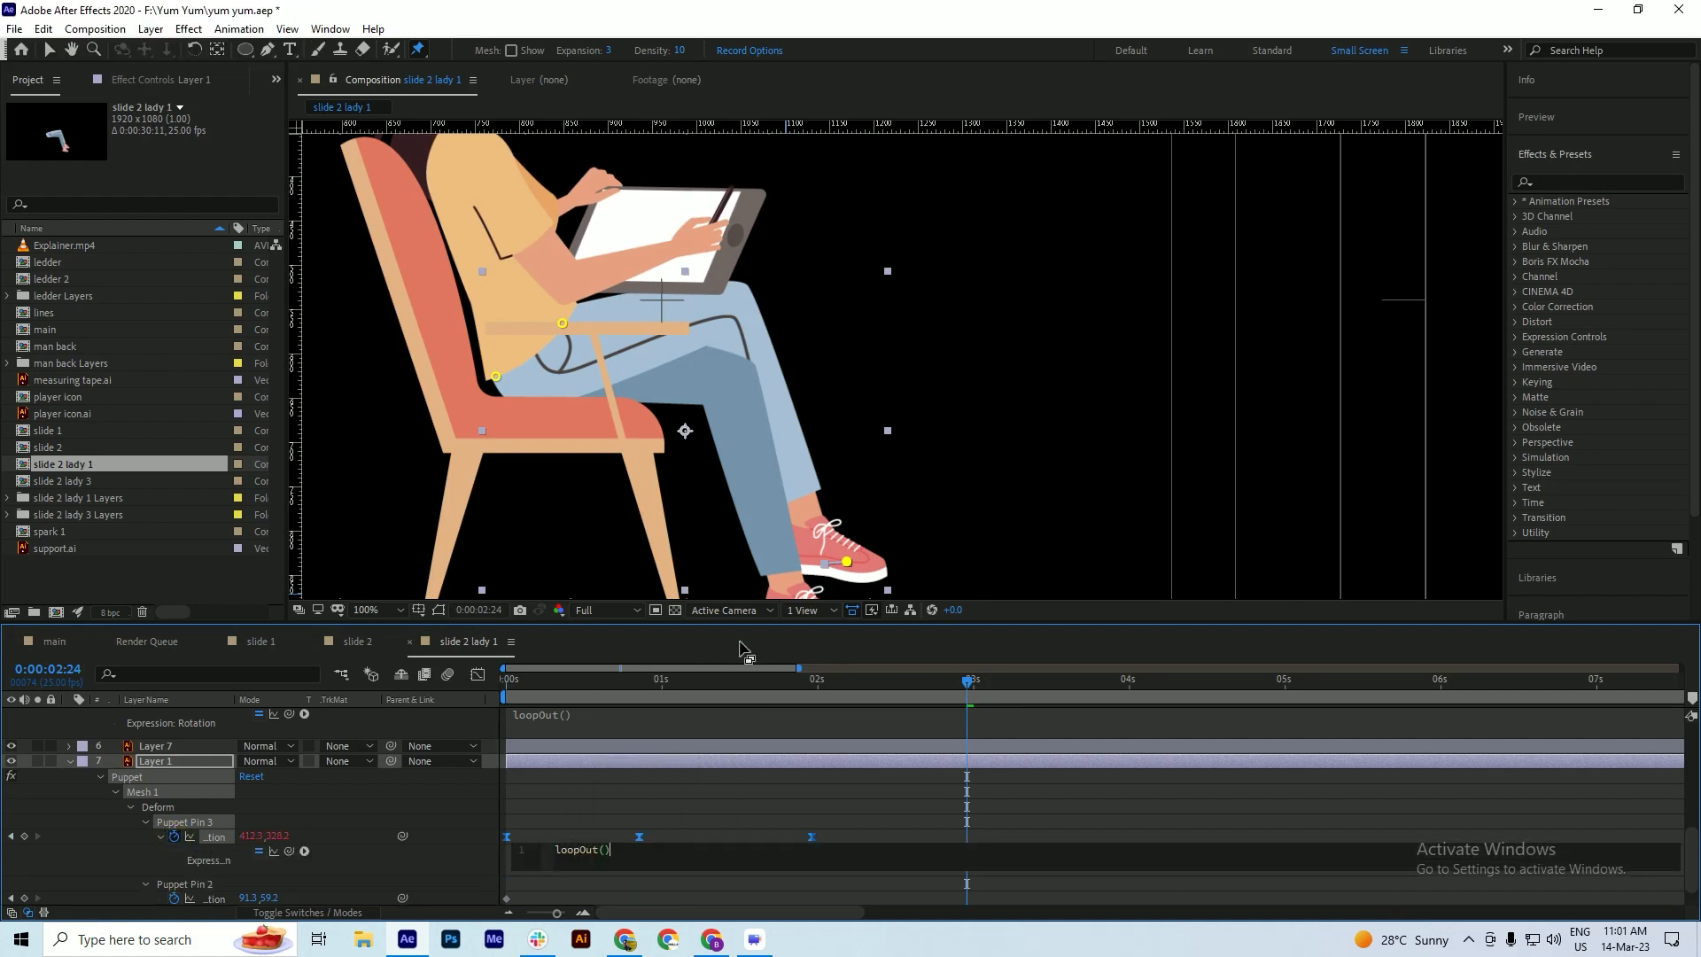
{"action": "left_click", "coordinate": [742, 677]}
{"action": "key", "text": "space"}
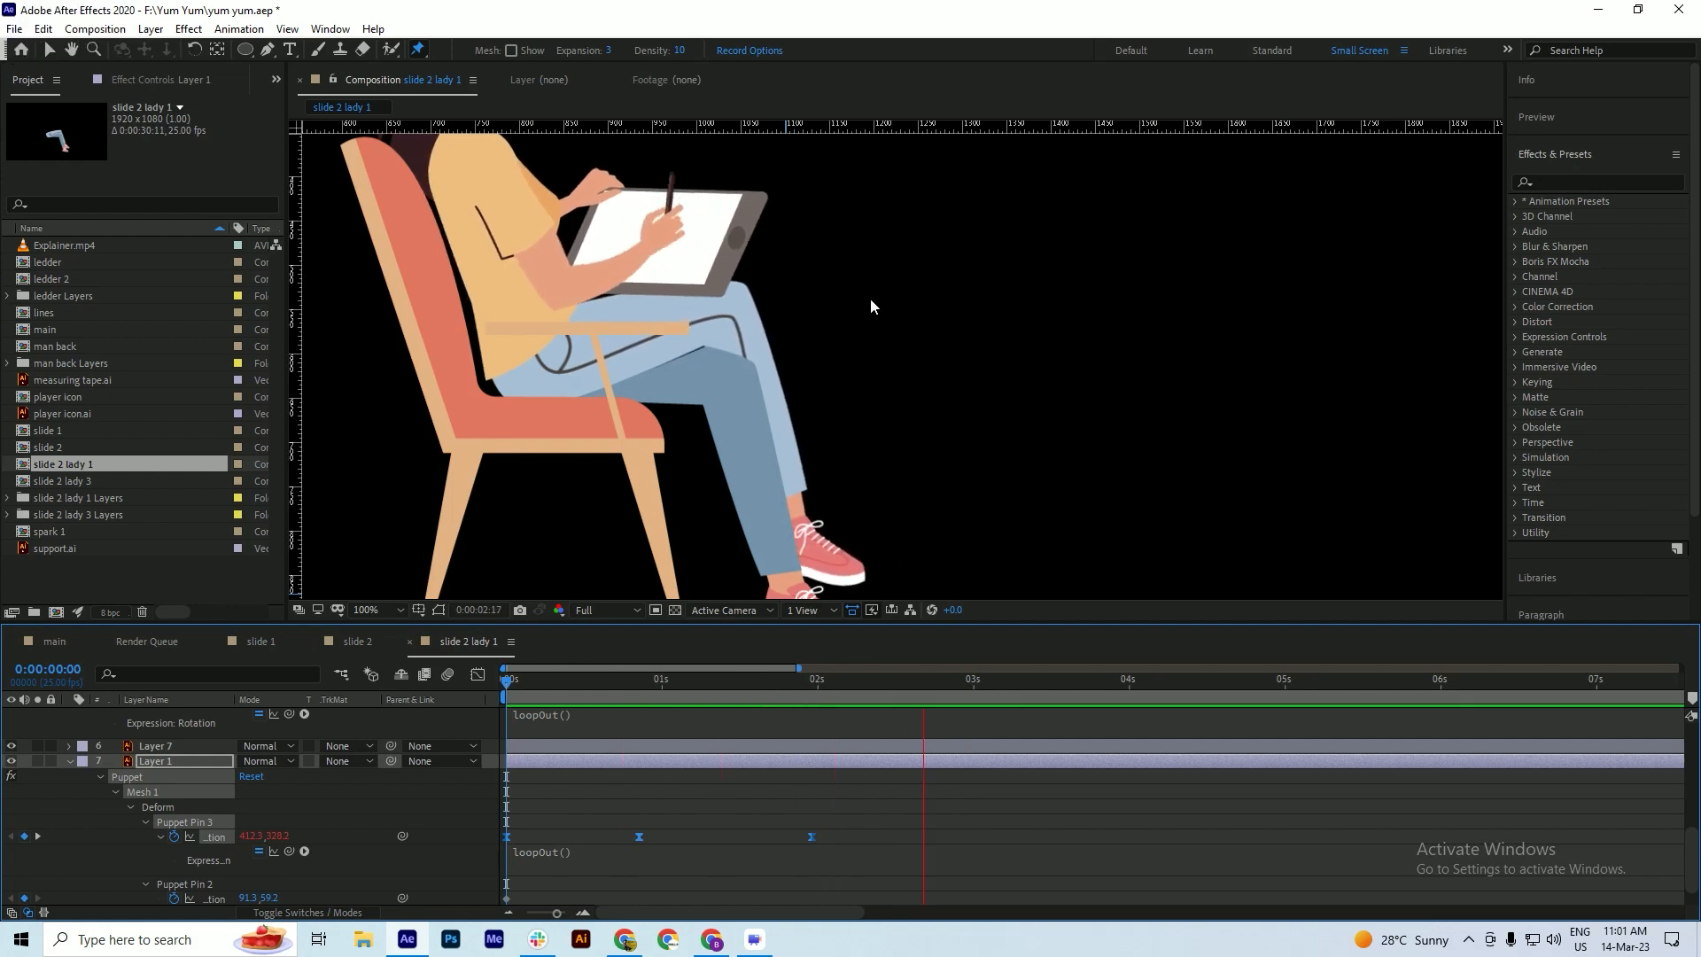
- Stretch Puppet Pin 3's keyframes proportionally to end at about 0:00:02:15, preview the whole figure, and save
{"action": "left_click_drag", "start_coordinate": [836, 827], "coordinate": [448, 834]}
{"action": "left_click_drag", "start_coordinate": [812, 837], "coordinate": [909, 837], "text": "alt"}
{"action": "key", "text": "ctrl+s"}
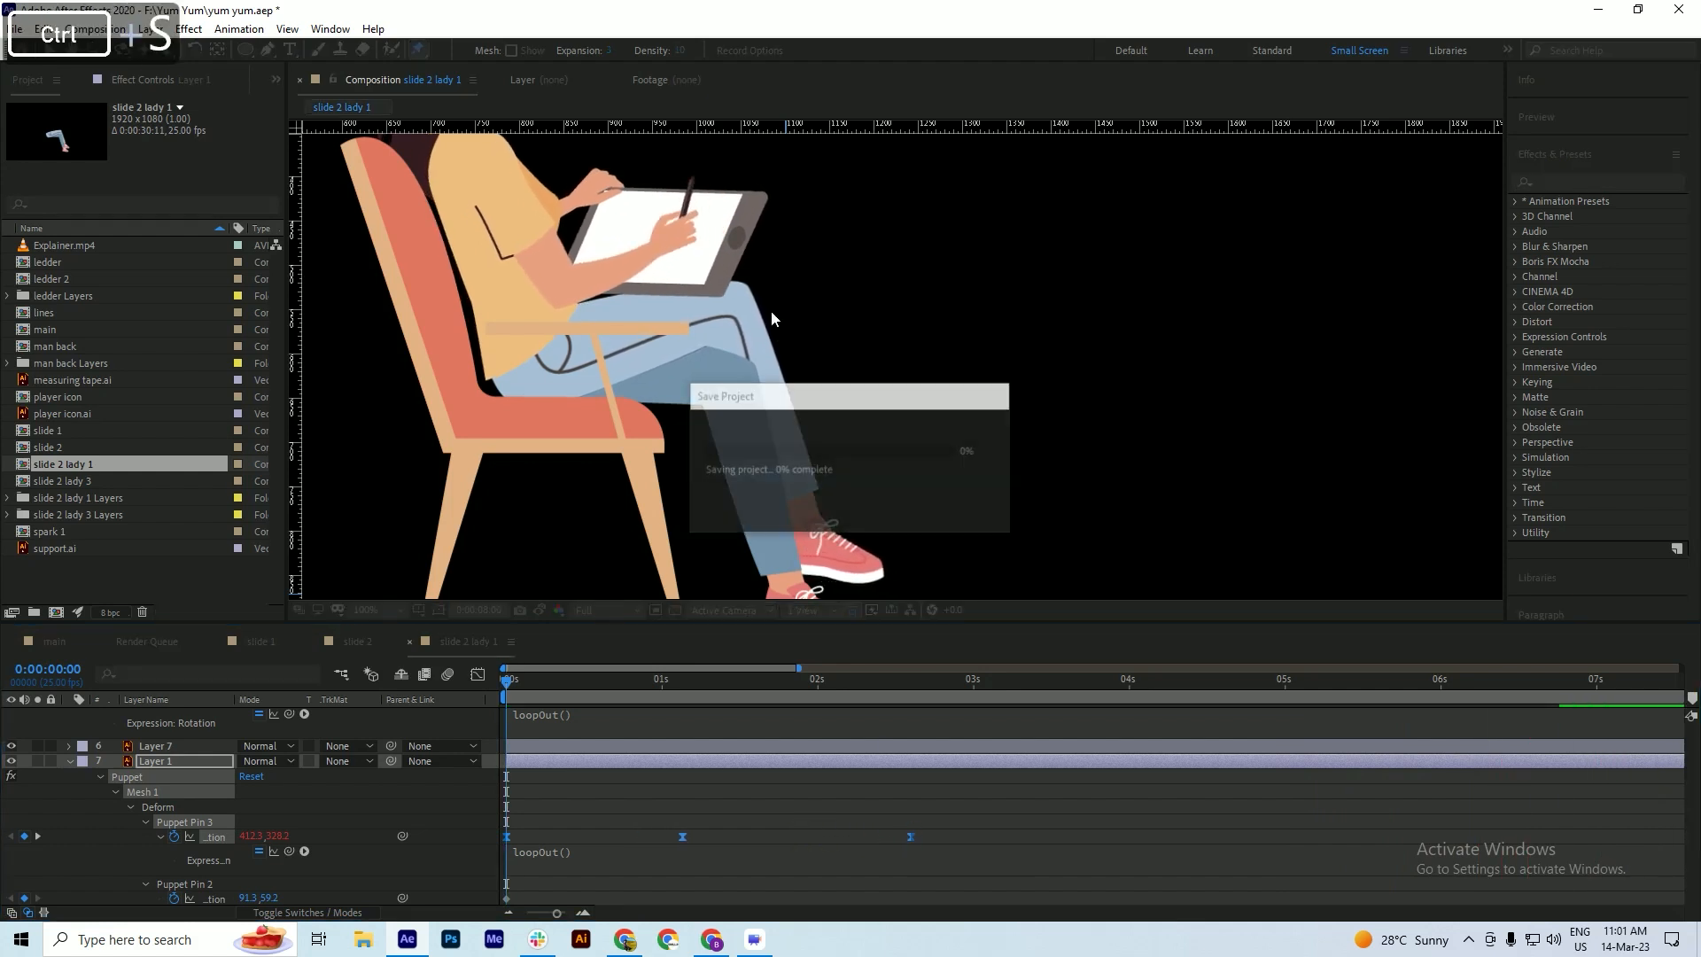
{"action": "scroll", "coordinate": [767, 310], "scroll_direction": "down", "scroll_amount": 2}
{"action": "key", "text": "ctrl+s"}
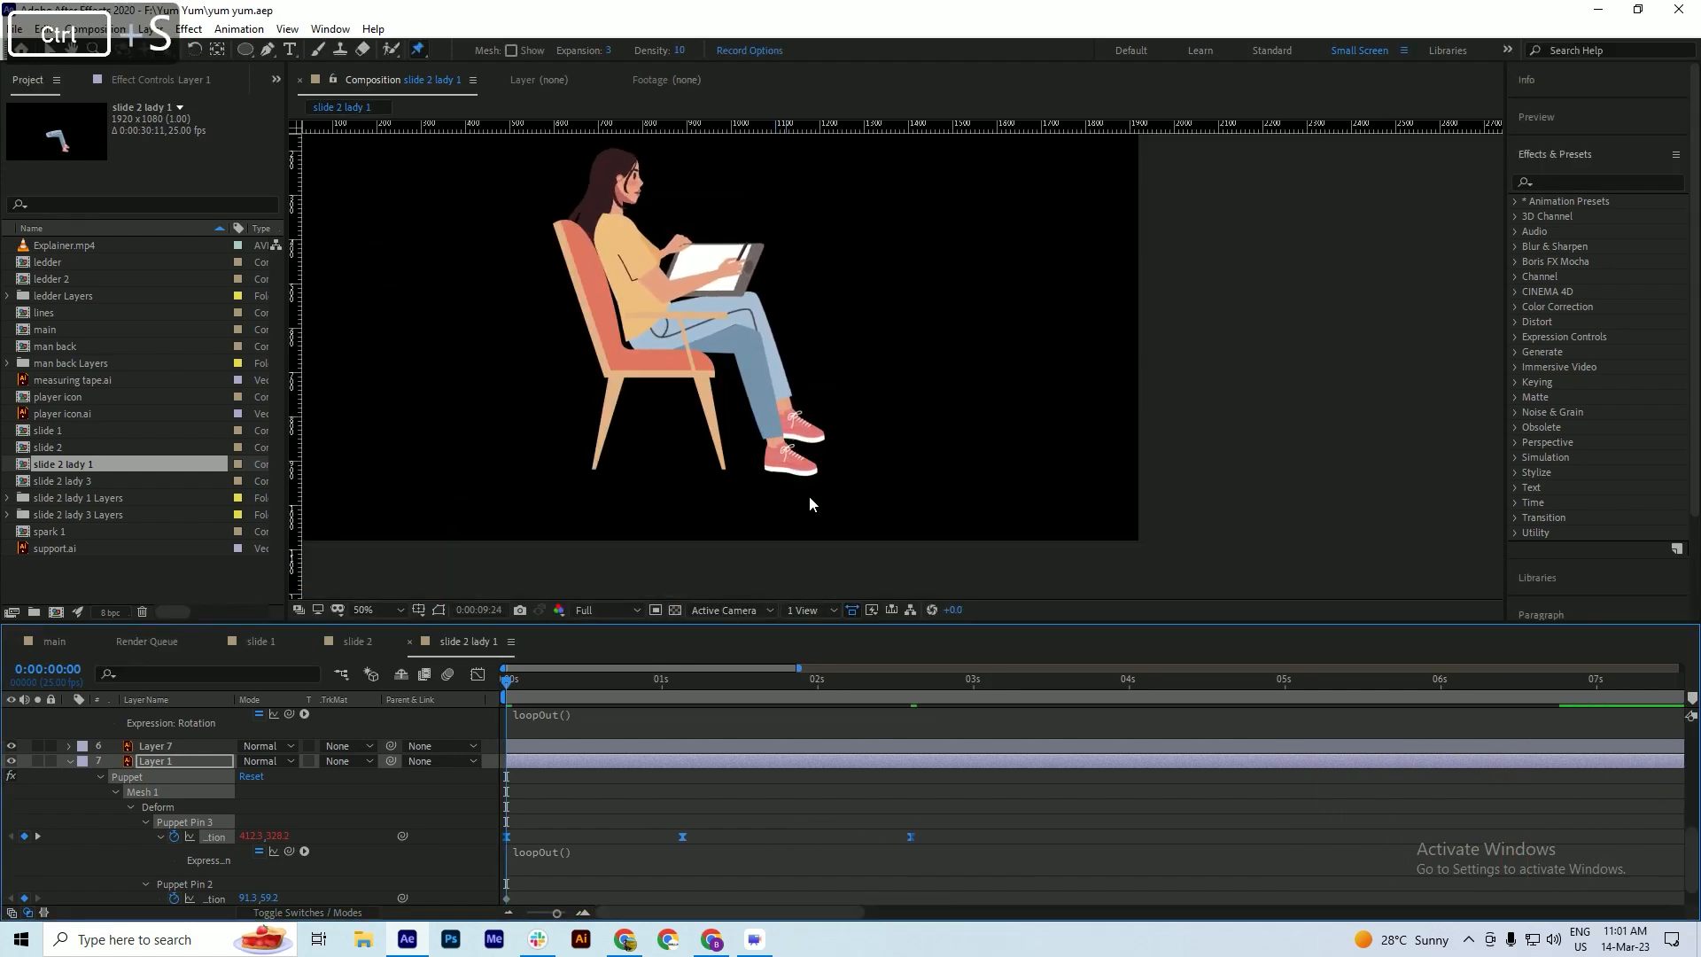
{"action": "key", "text": "space"}
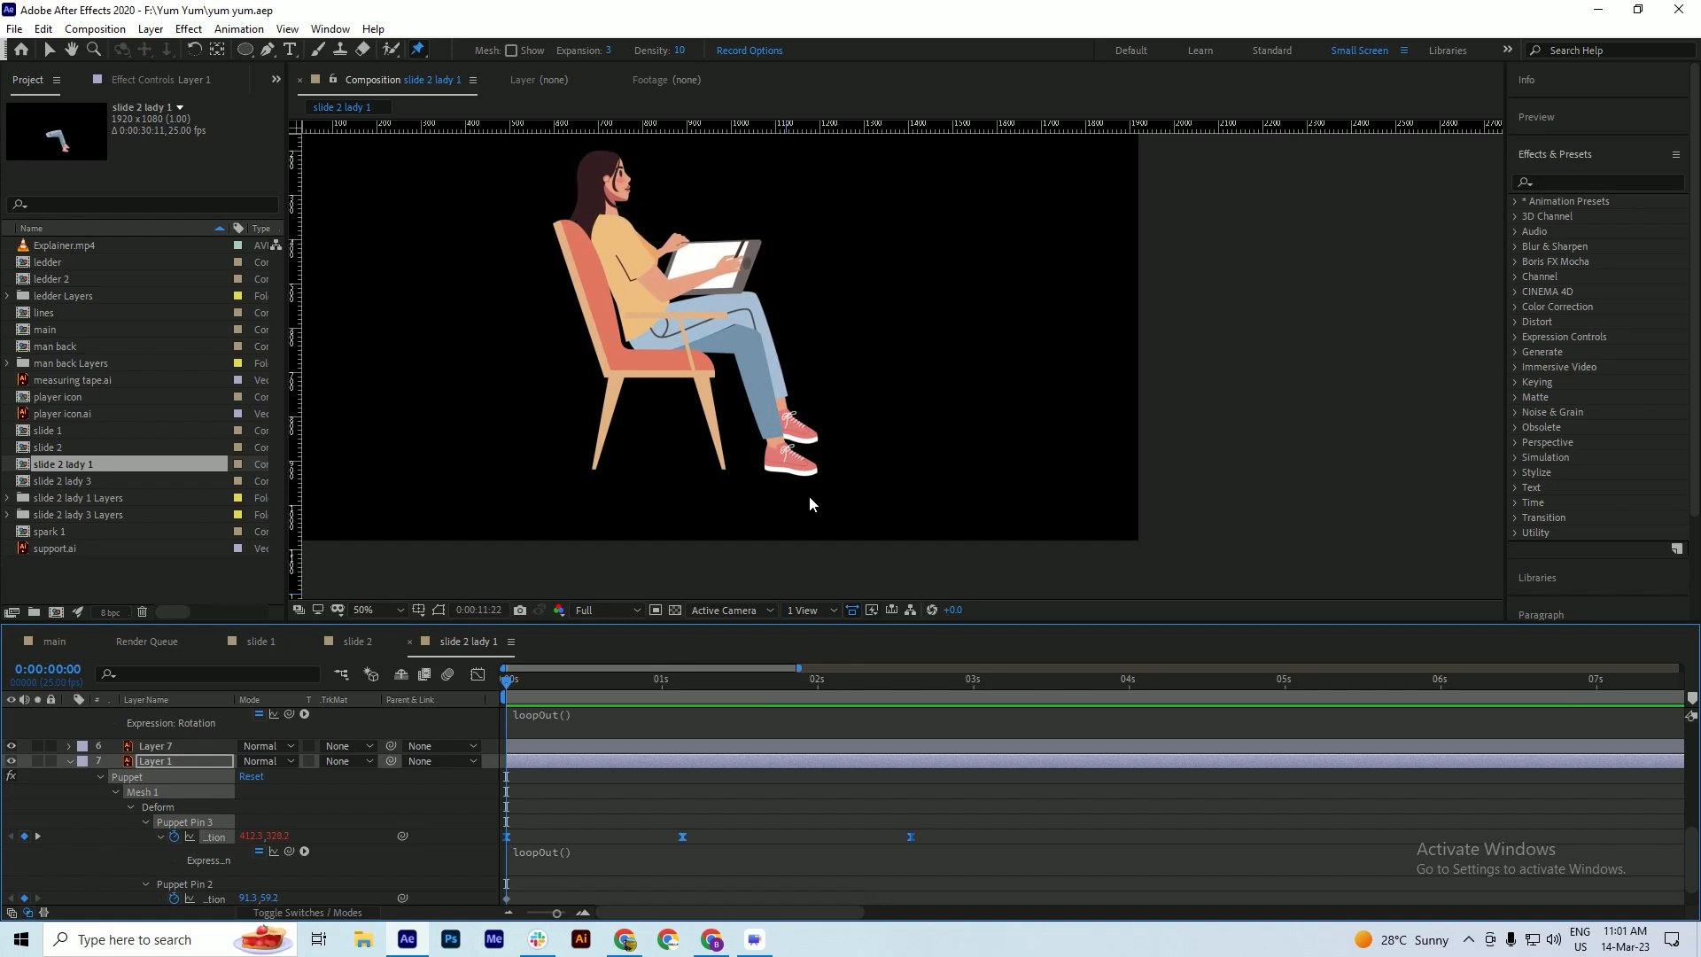
{"action": "key", "text": "ctrl+s"}
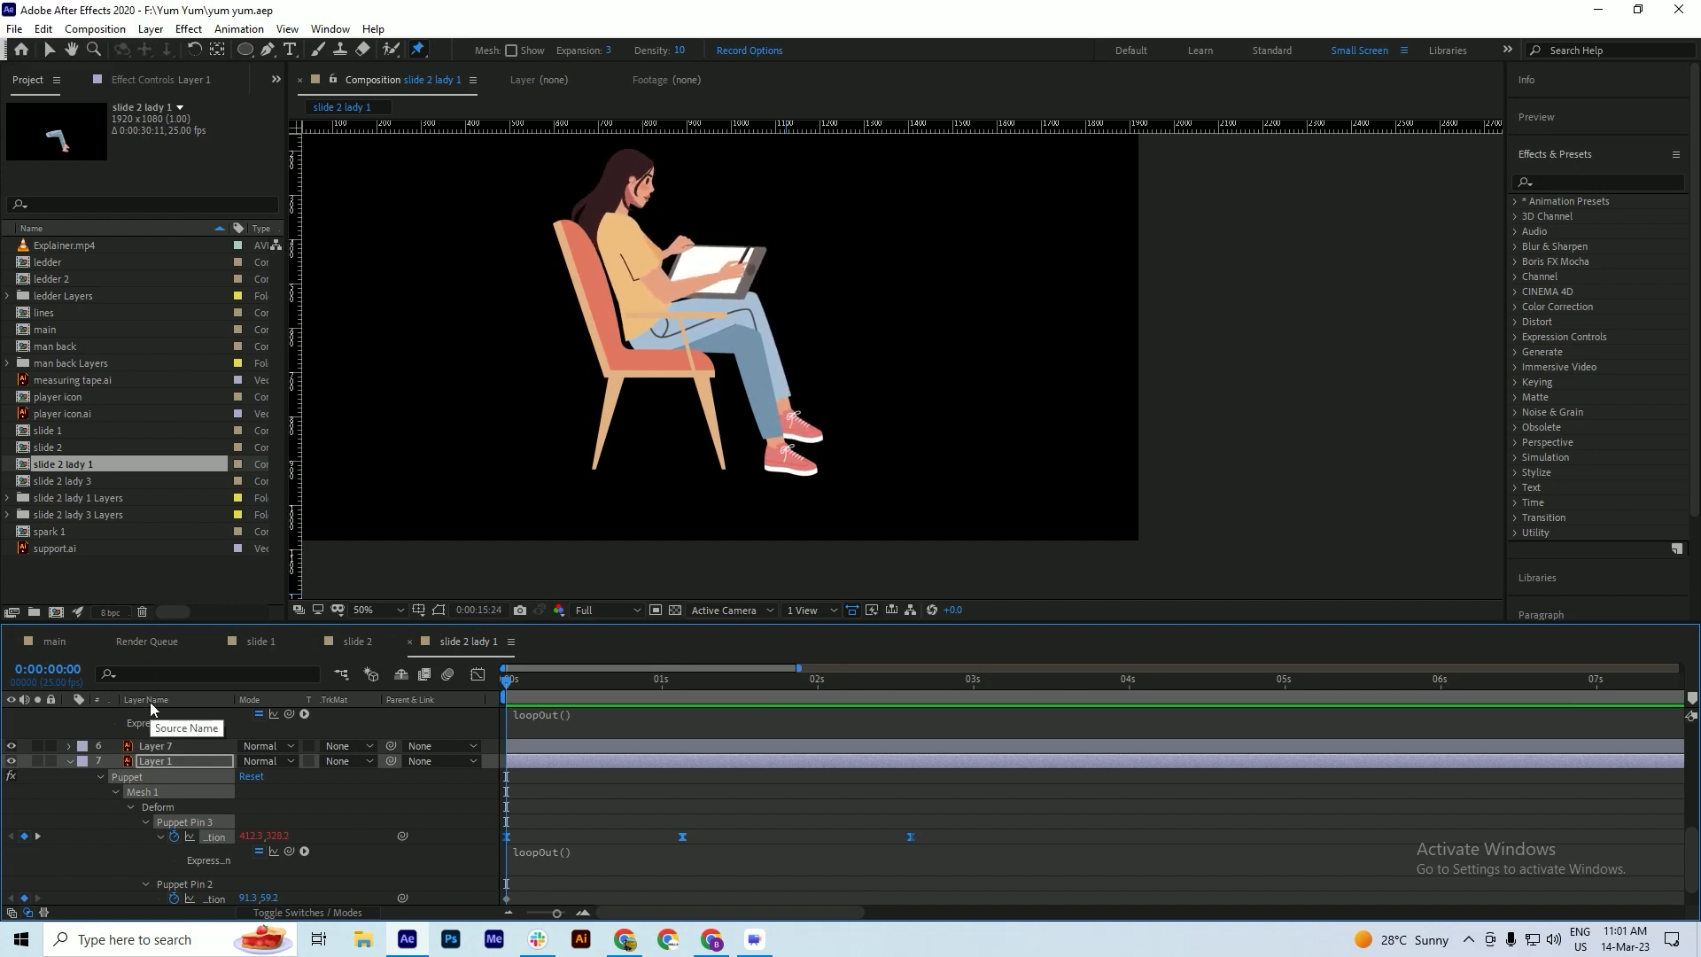
{"action": "key", "text": "ctrl+s"}
- Collapse the expanded properties of all layers, save the project, and return to 0:00:00:00
{"action": "scroll", "coordinate": [67, 762], "scroll_direction": "up", "scroll_amount": 5}
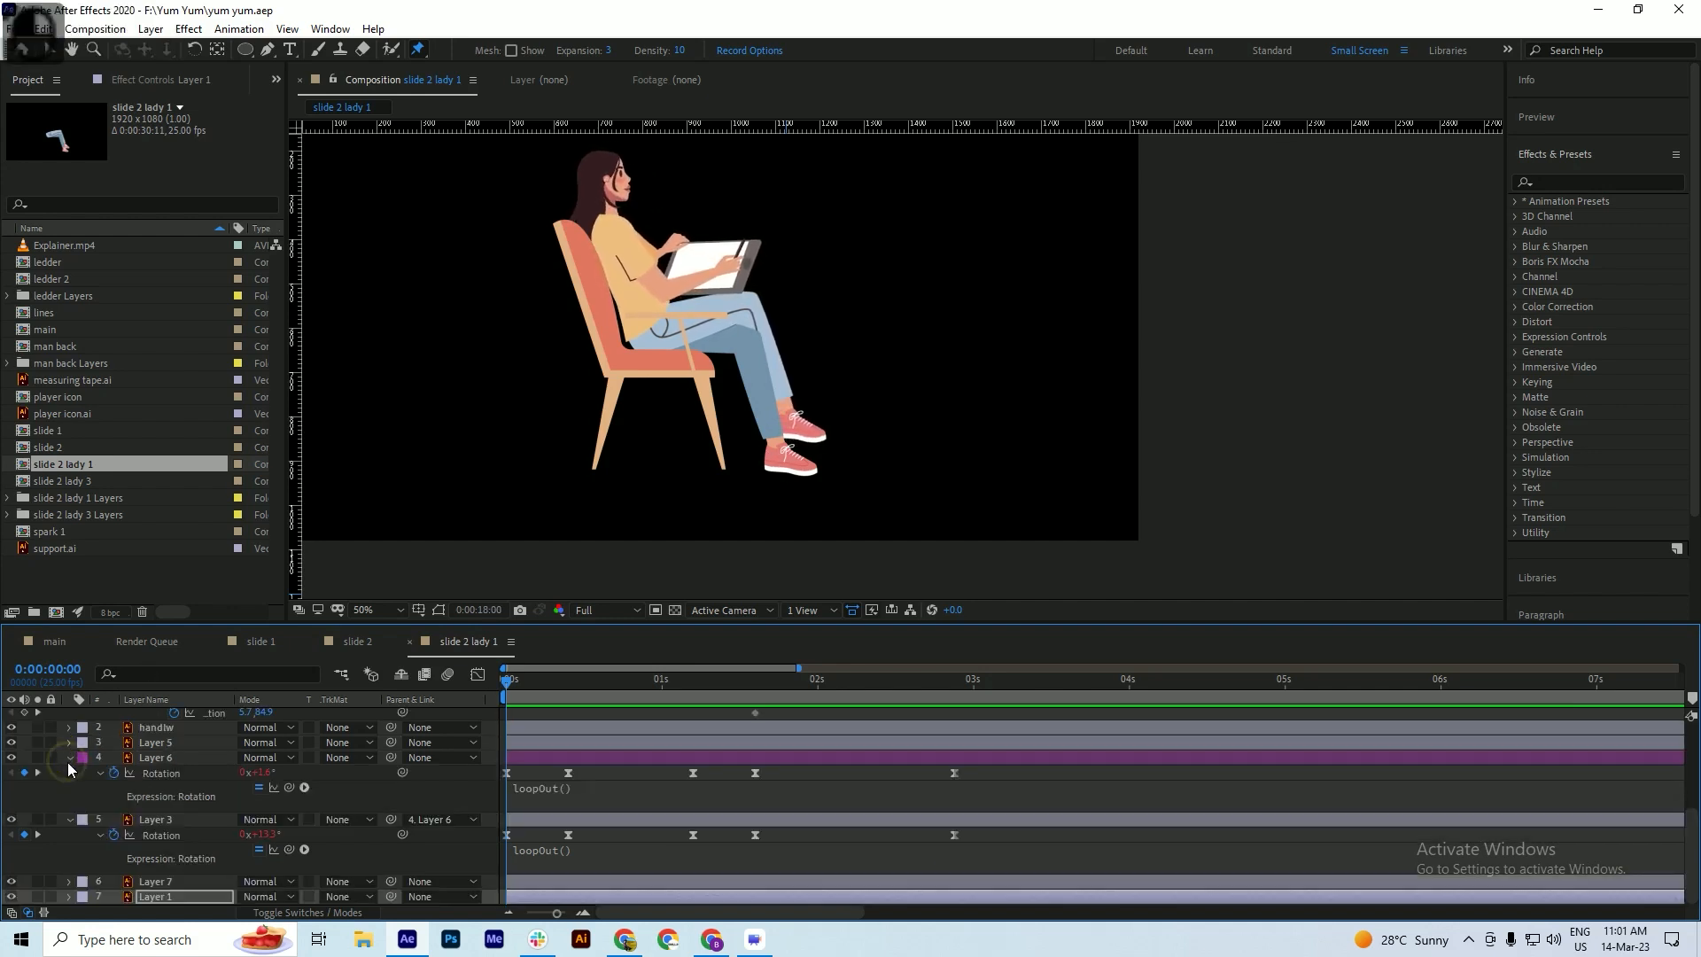
{"action": "key", "text": "ctrl+a"}
{"action": "scroll", "coordinate": [67, 741], "scroll_direction": "up", "scroll_amount": 2}
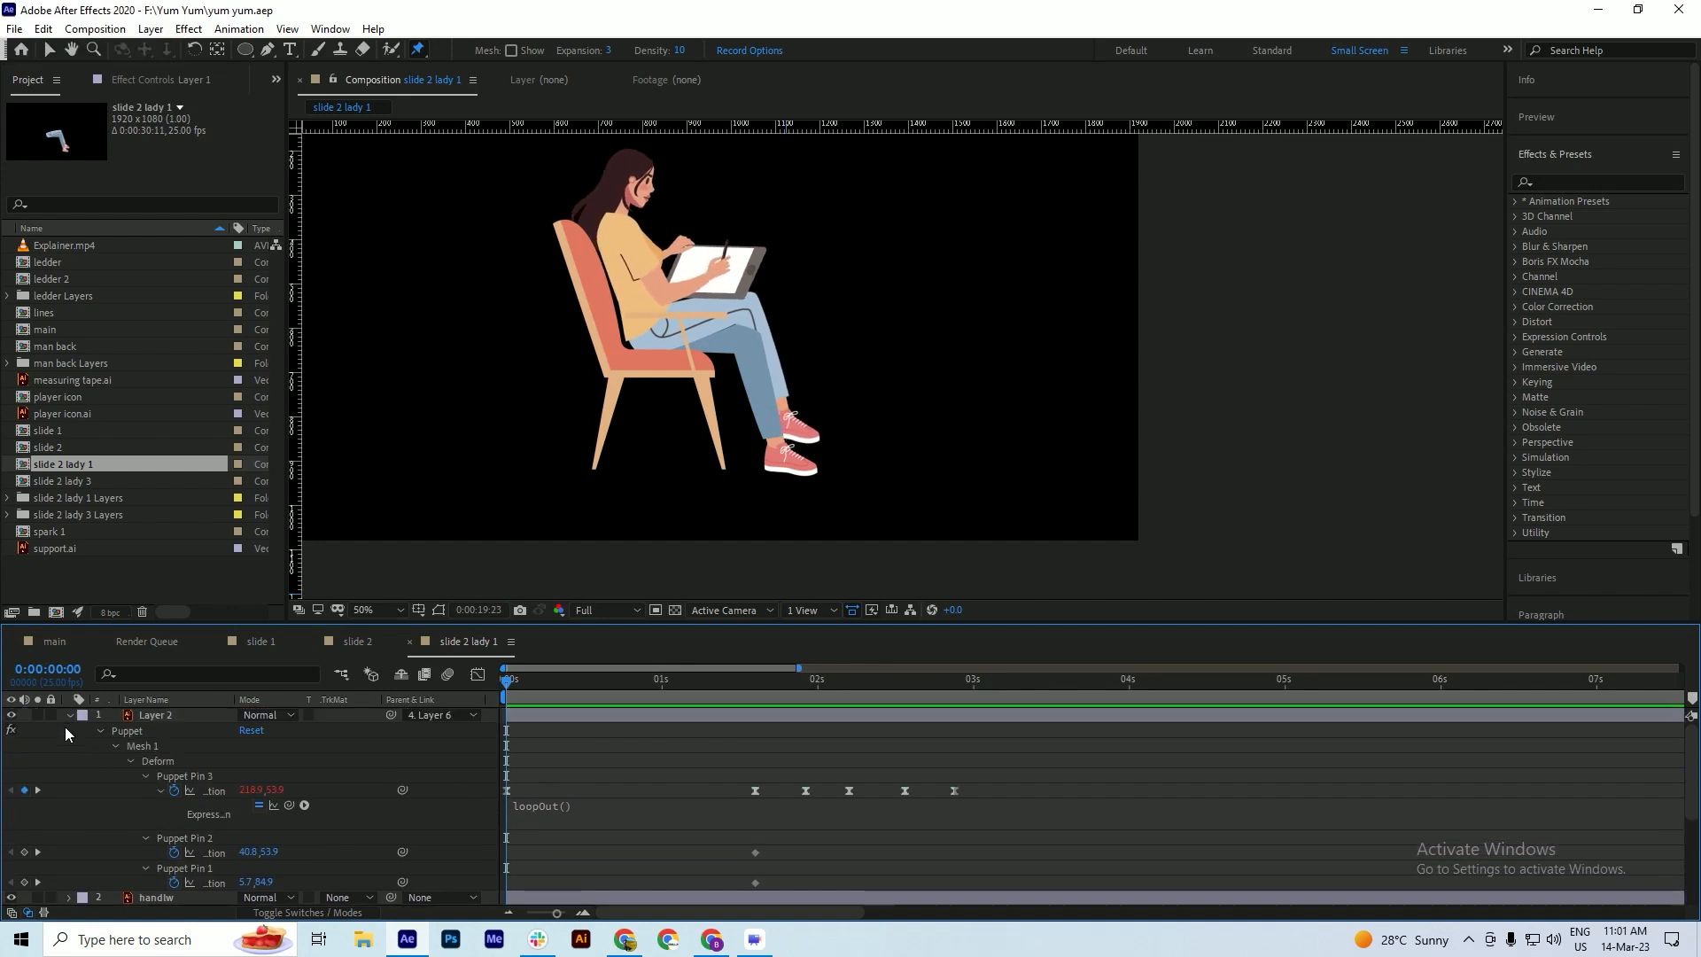
{"action": "left_click", "coordinate": [70, 716]}
{"action": "key", "text": "ctrl+s"}
{"action": "key", "text": "ctrl+a"}
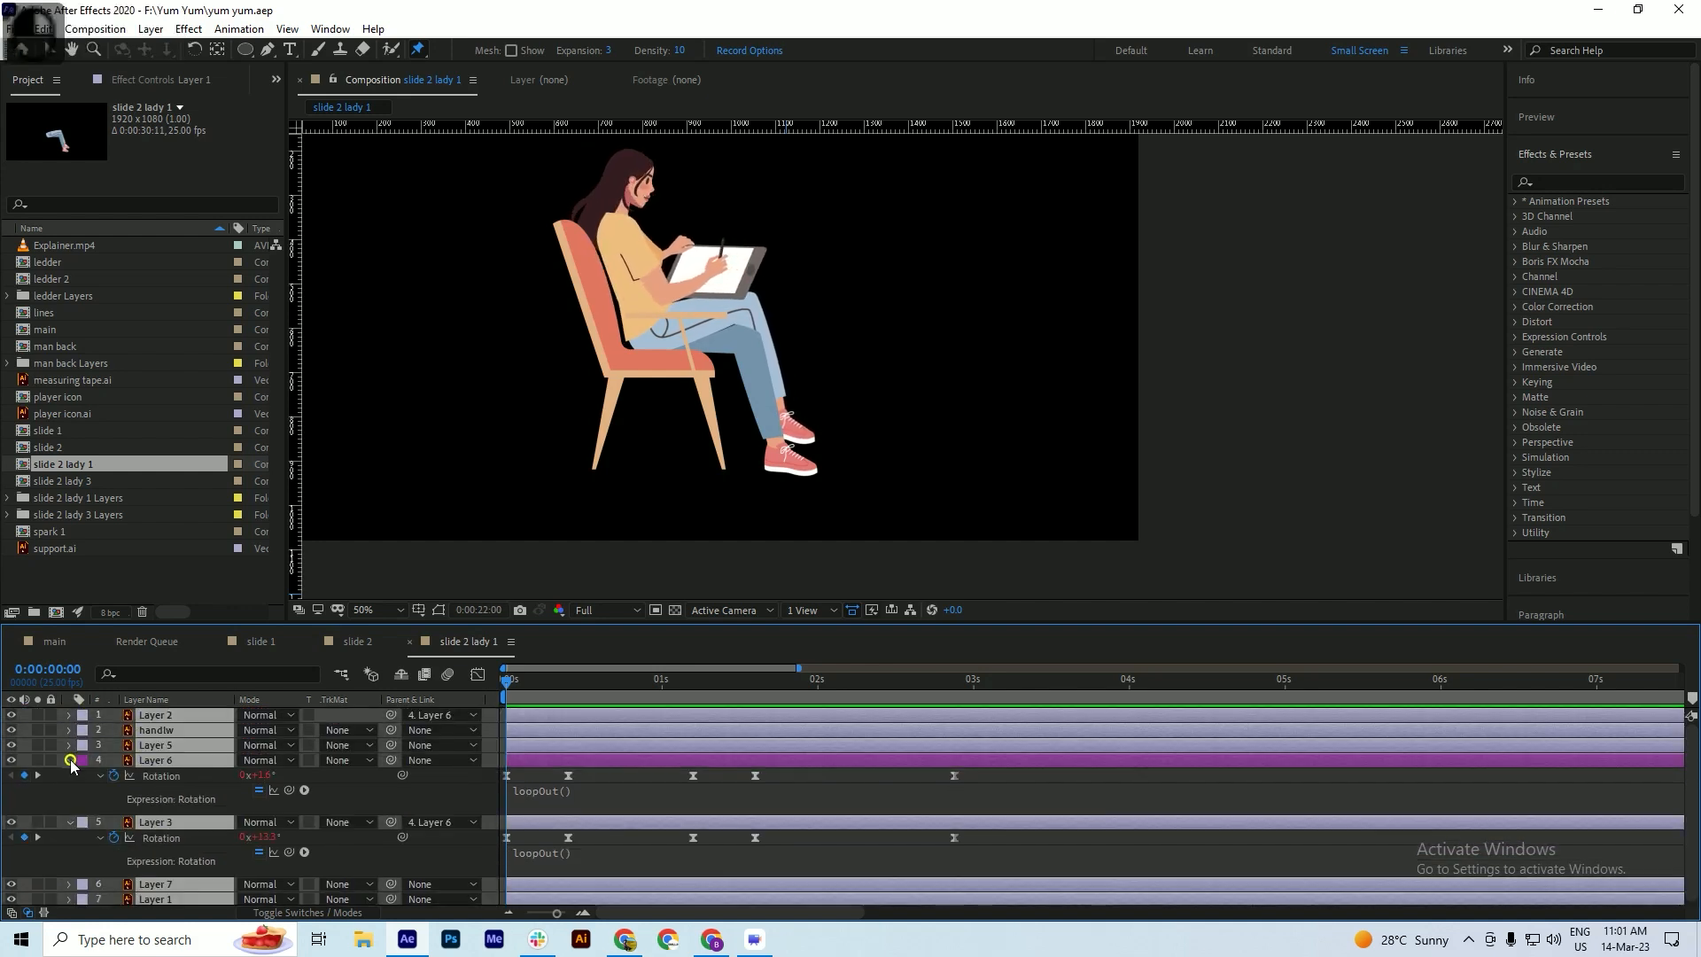
{"action": "left_click", "coordinate": [70, 759]}
{"action": "left_click", "coordinate": [83, 831]}
{"action": "key", "text": "ctrl+s"}
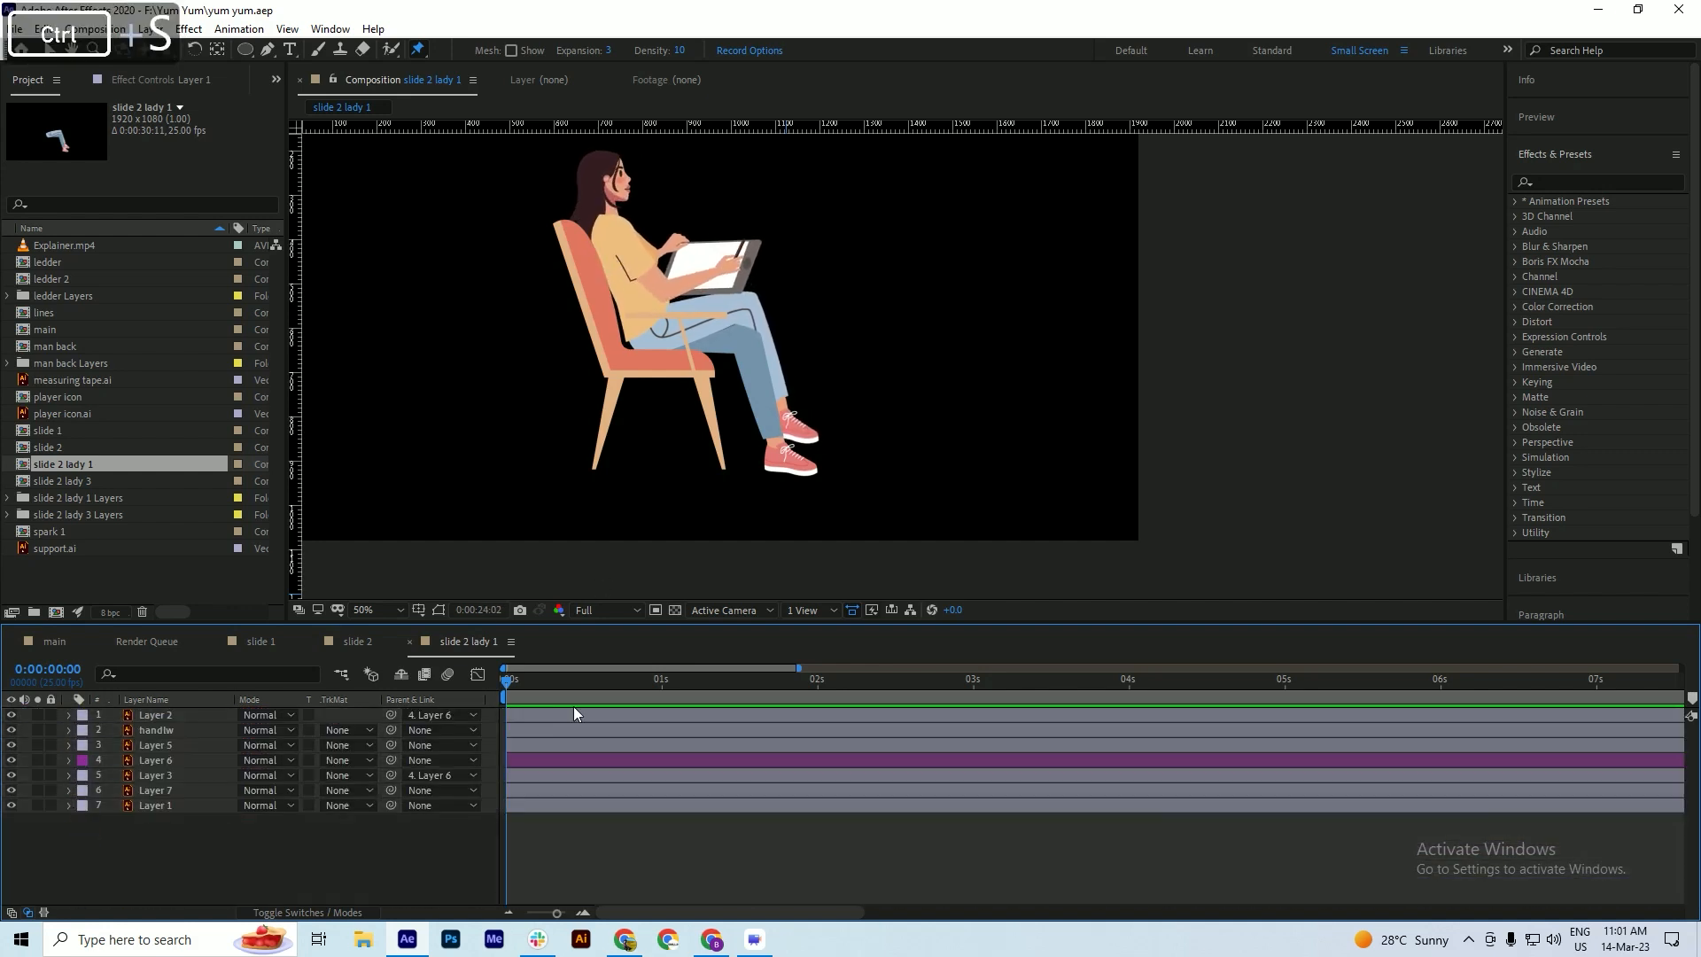
{"action": "key", "text": "space"}
{"action": "left_click_drag", "start_coordinate": [530, 684], "coordinate": [308, 673]}
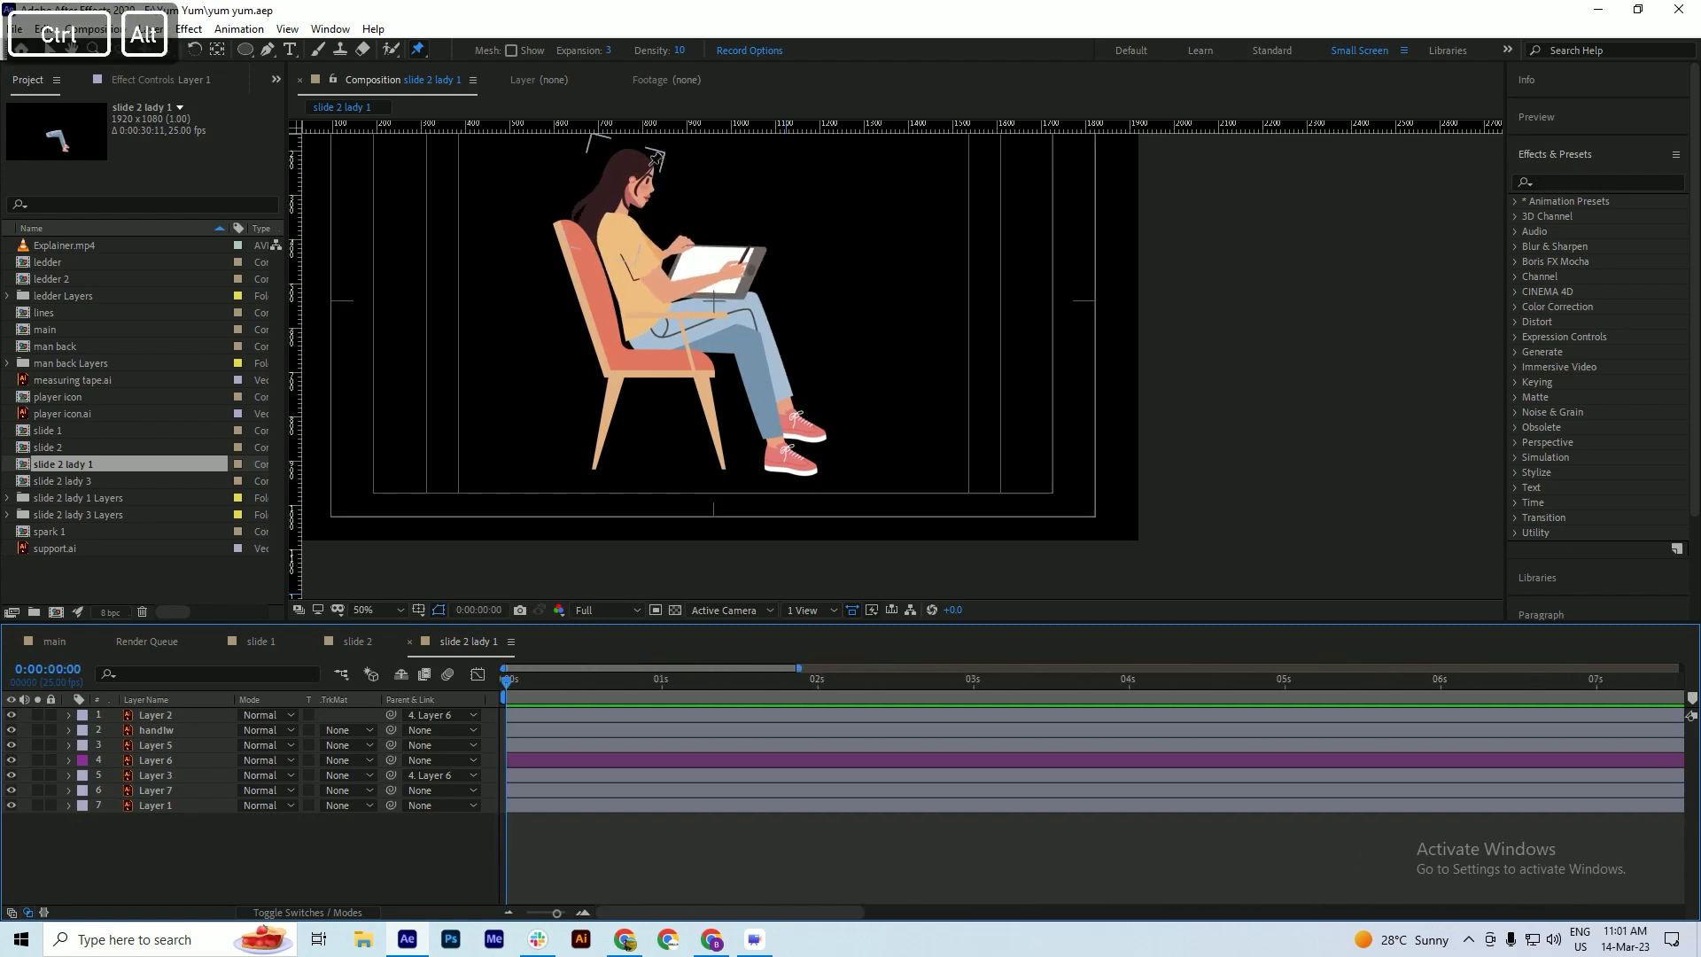
- Zoom in on the woman's face around the eye and create a new empty shape layer
{"action": "scroll", "coordinate": [649, 158], "scroll_direction": "up", "scroll_amount": 4}
{"action": "scroll", "coordinate": [694, 222], "scroll_direction": "up", "scroll_amount": 2}
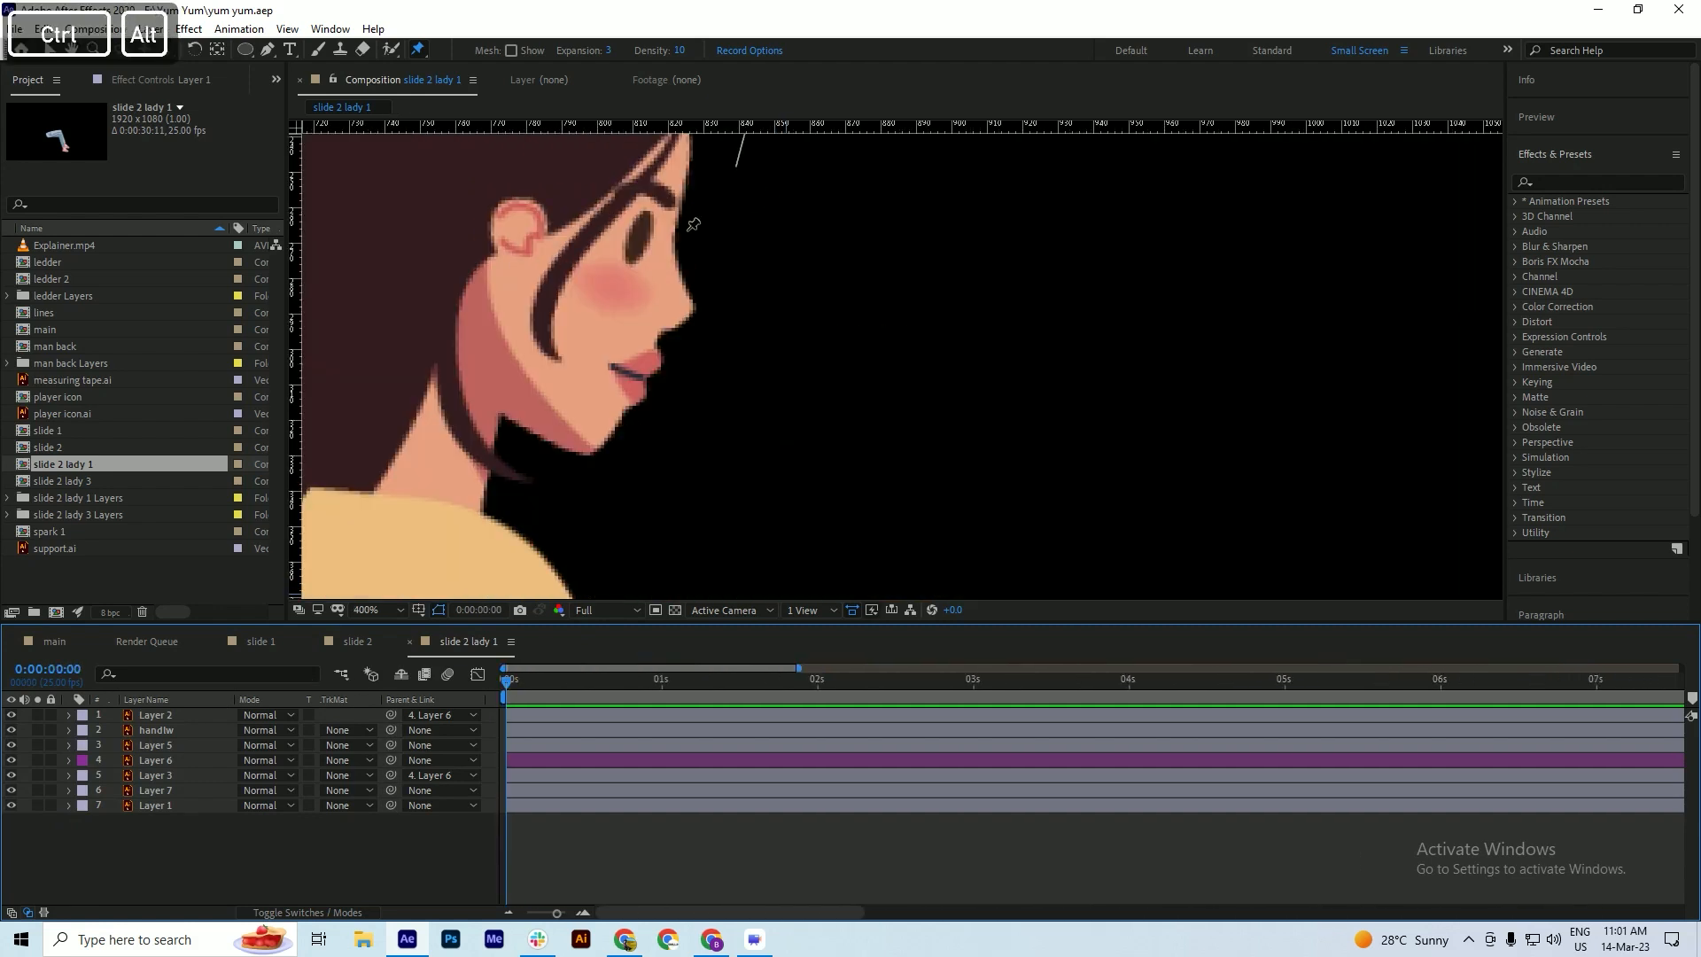
{"action": "right_click", "coordinate": [146, 848]}
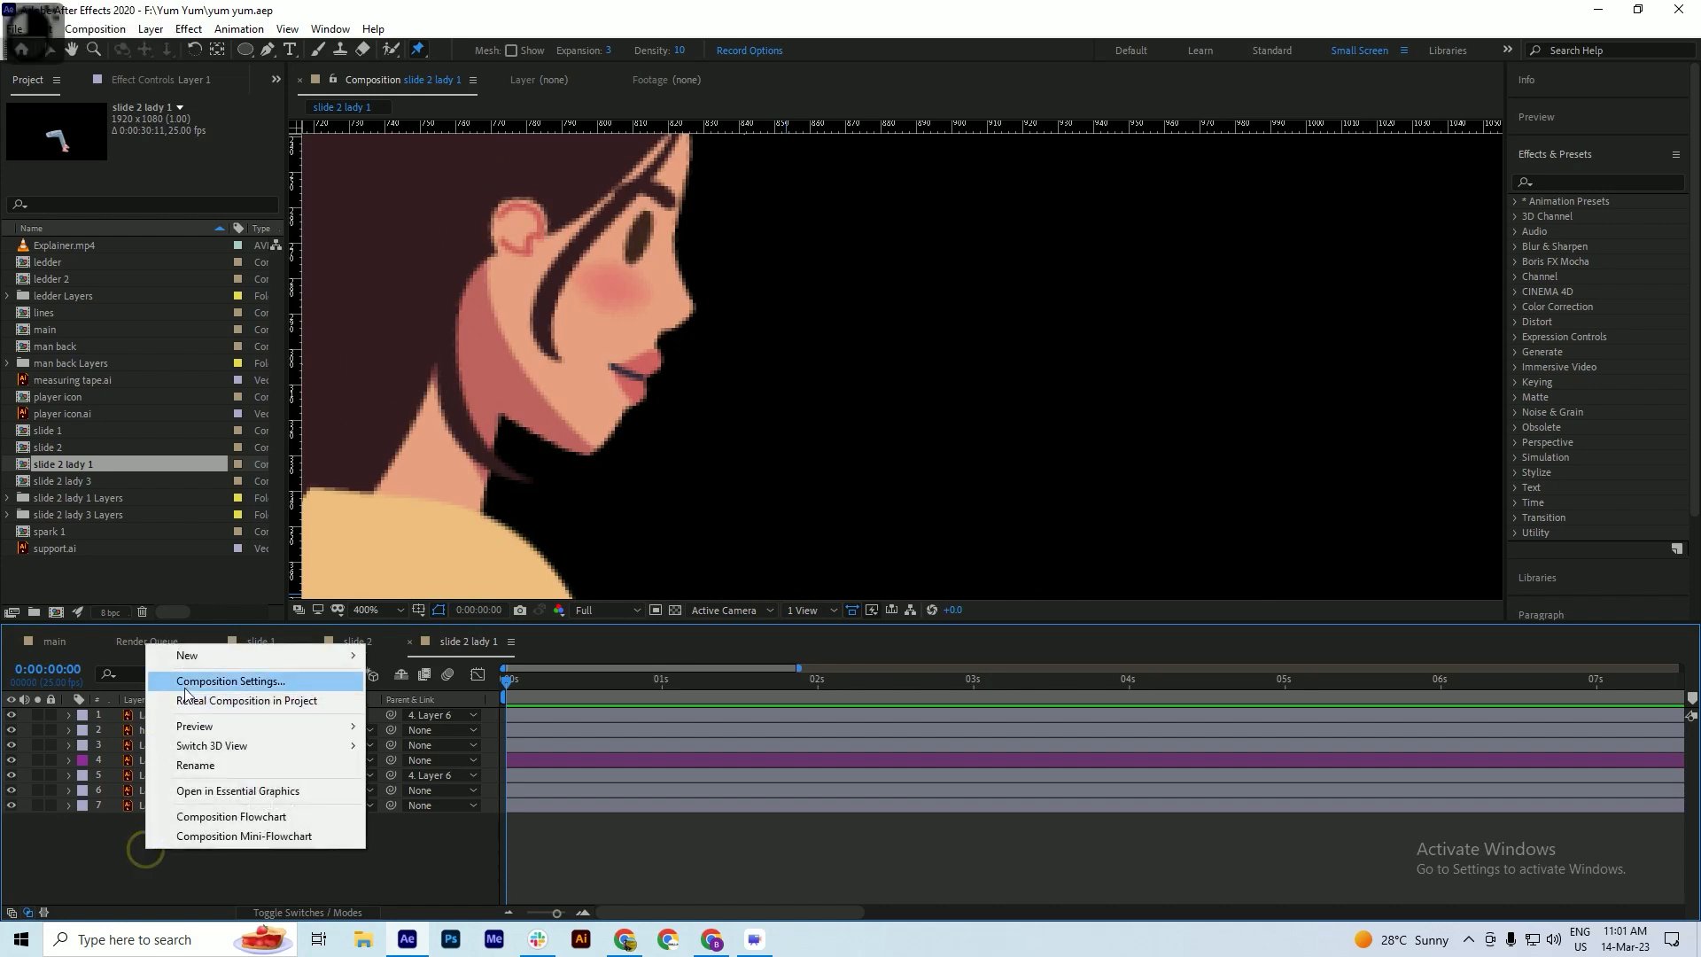
{"action": "mouse_move", "coordinate": [216, 656]}
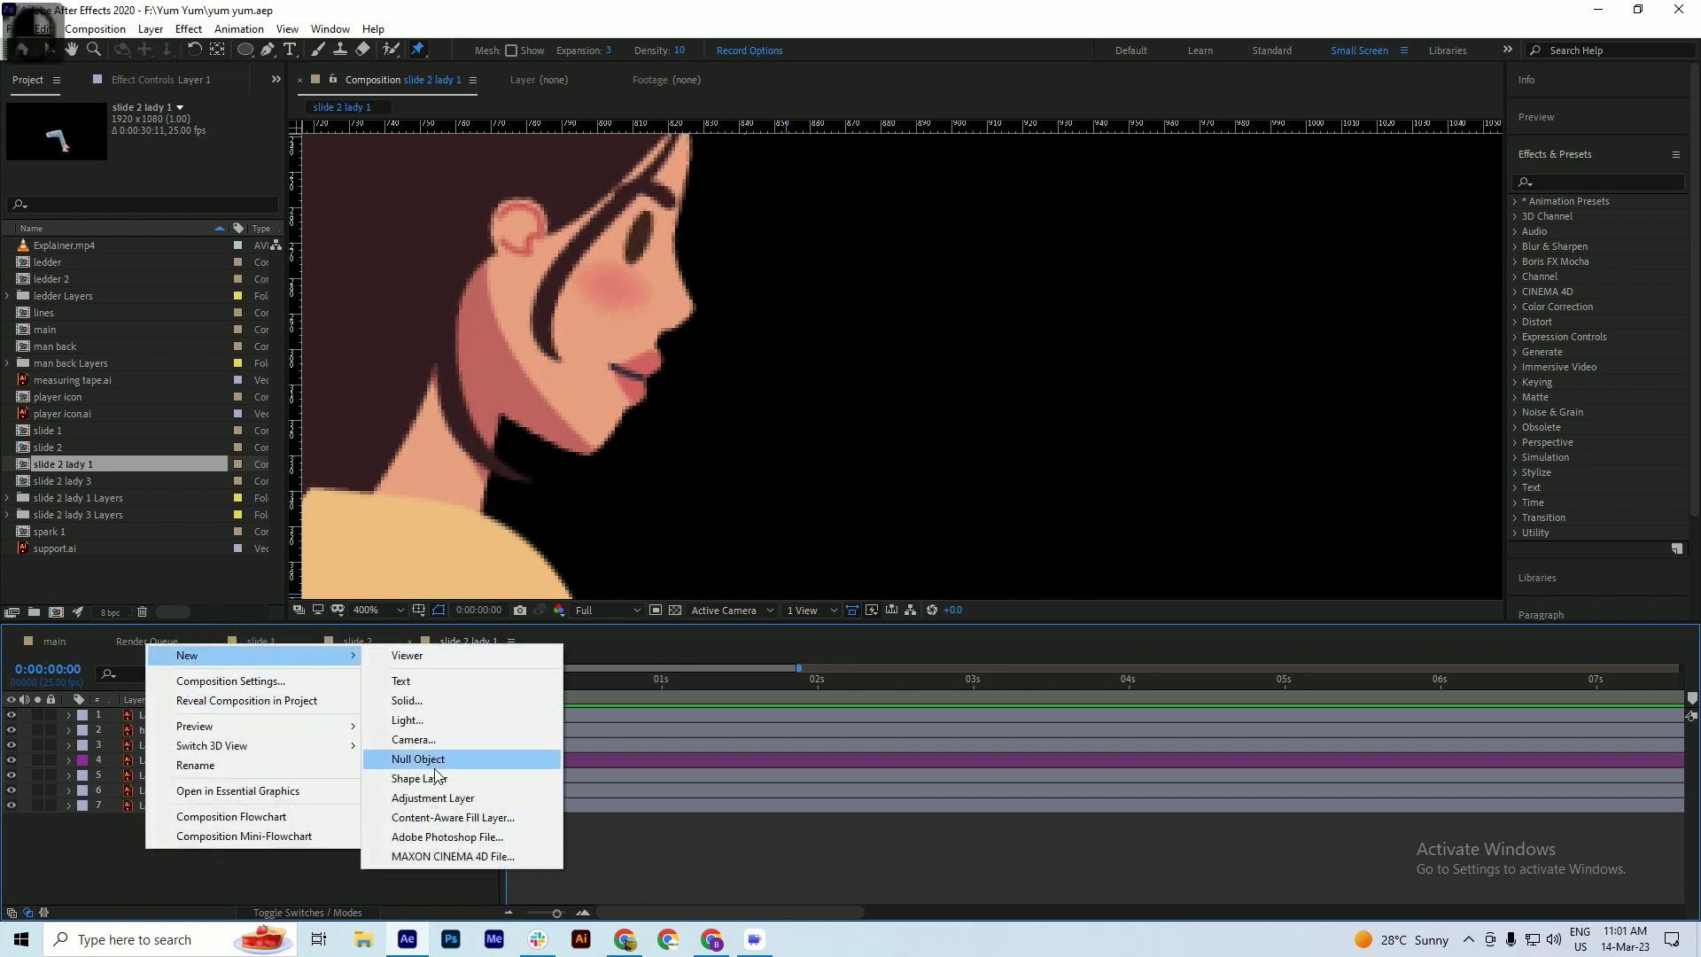
{"action": "left_click", "coordinate": [435, 779]}
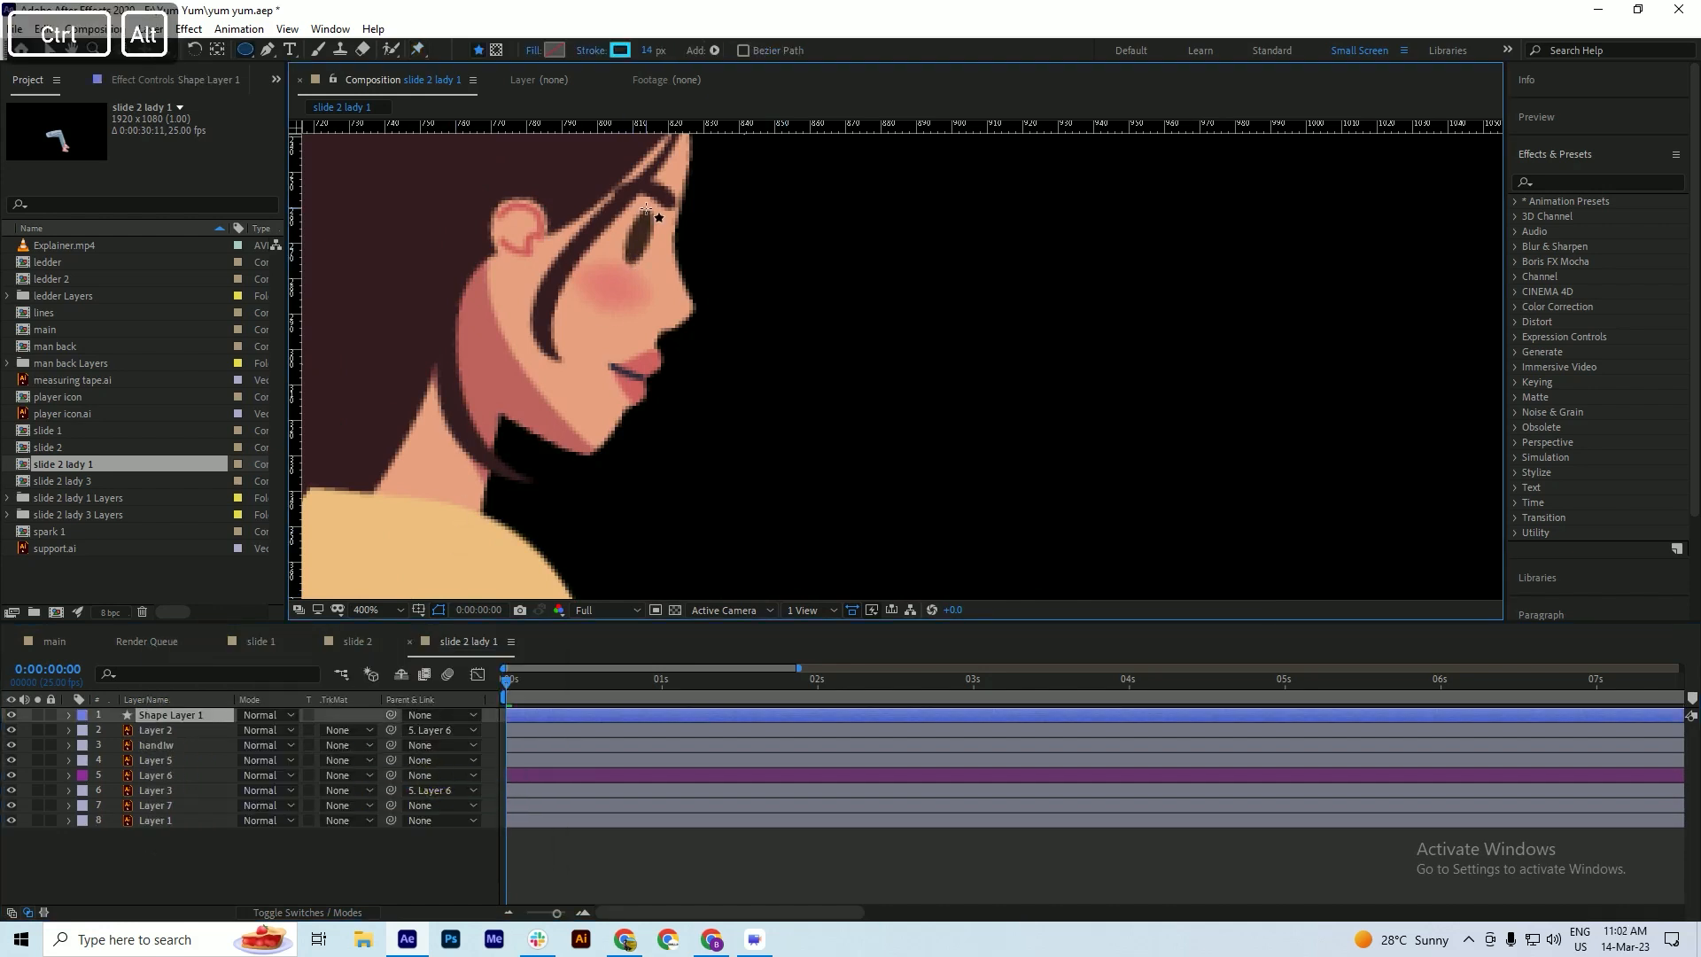
- Draw a tall ellipse in the empty area beside the woman's face and set its stroke width to 0 px
{"action": "scroll", "coordinate": [646, 210], "scroll_direction": "up", "scroll_amount": 1}
{"action": "left_click_drag", "start_coordinate": [815, 232], "coordinate": [879, 373]}
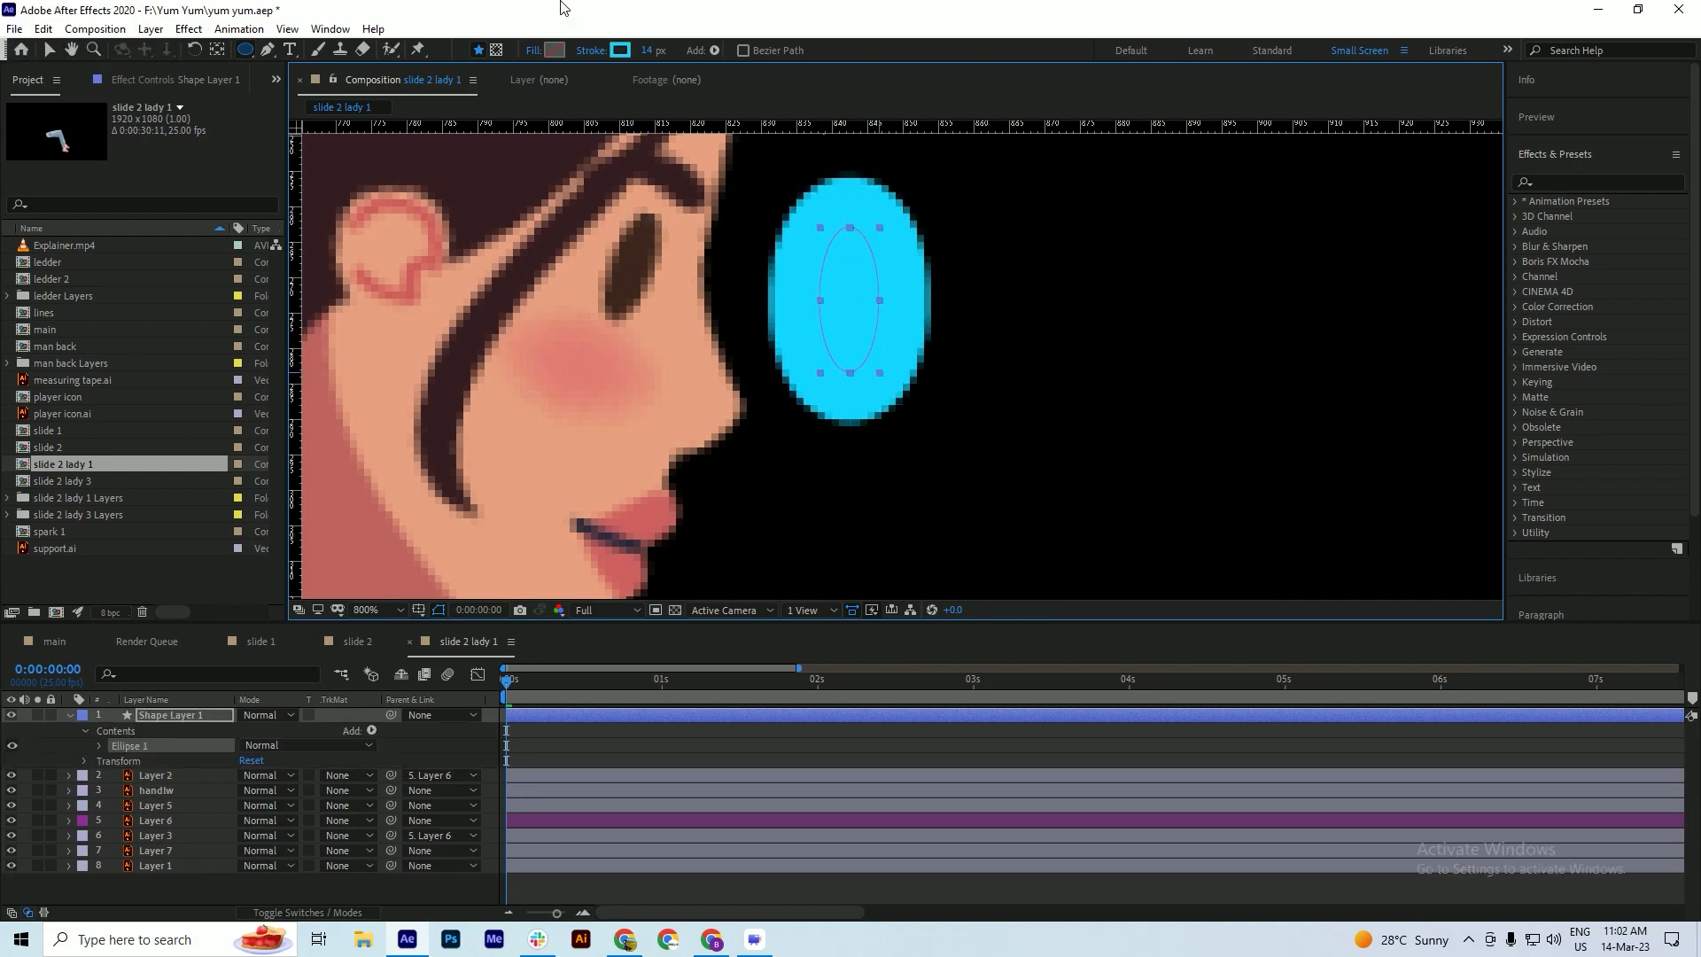
{"action": "left_click_drag", "start_coordinate": [640, 52], "coordinate": [552, 62]}
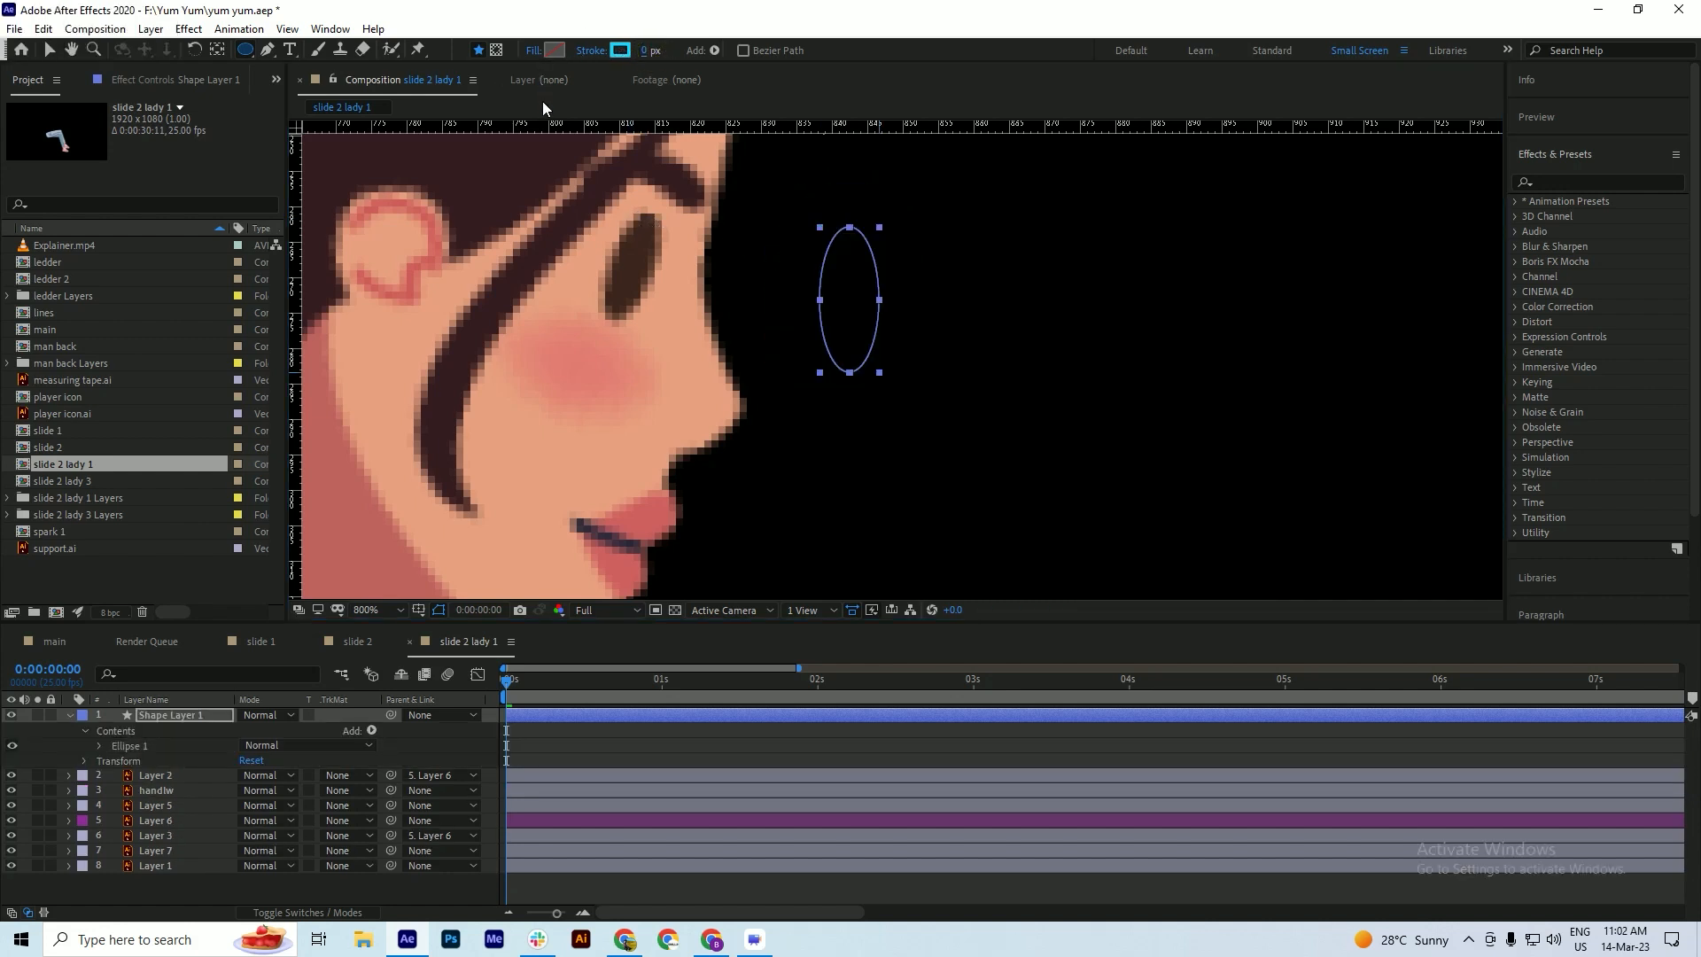
- Fill the ellipse with the dark brown sampled from the woman's eye, then save the project and collapse the layer's properties
{"action": "left_click", "coordinate": [553, 50]}
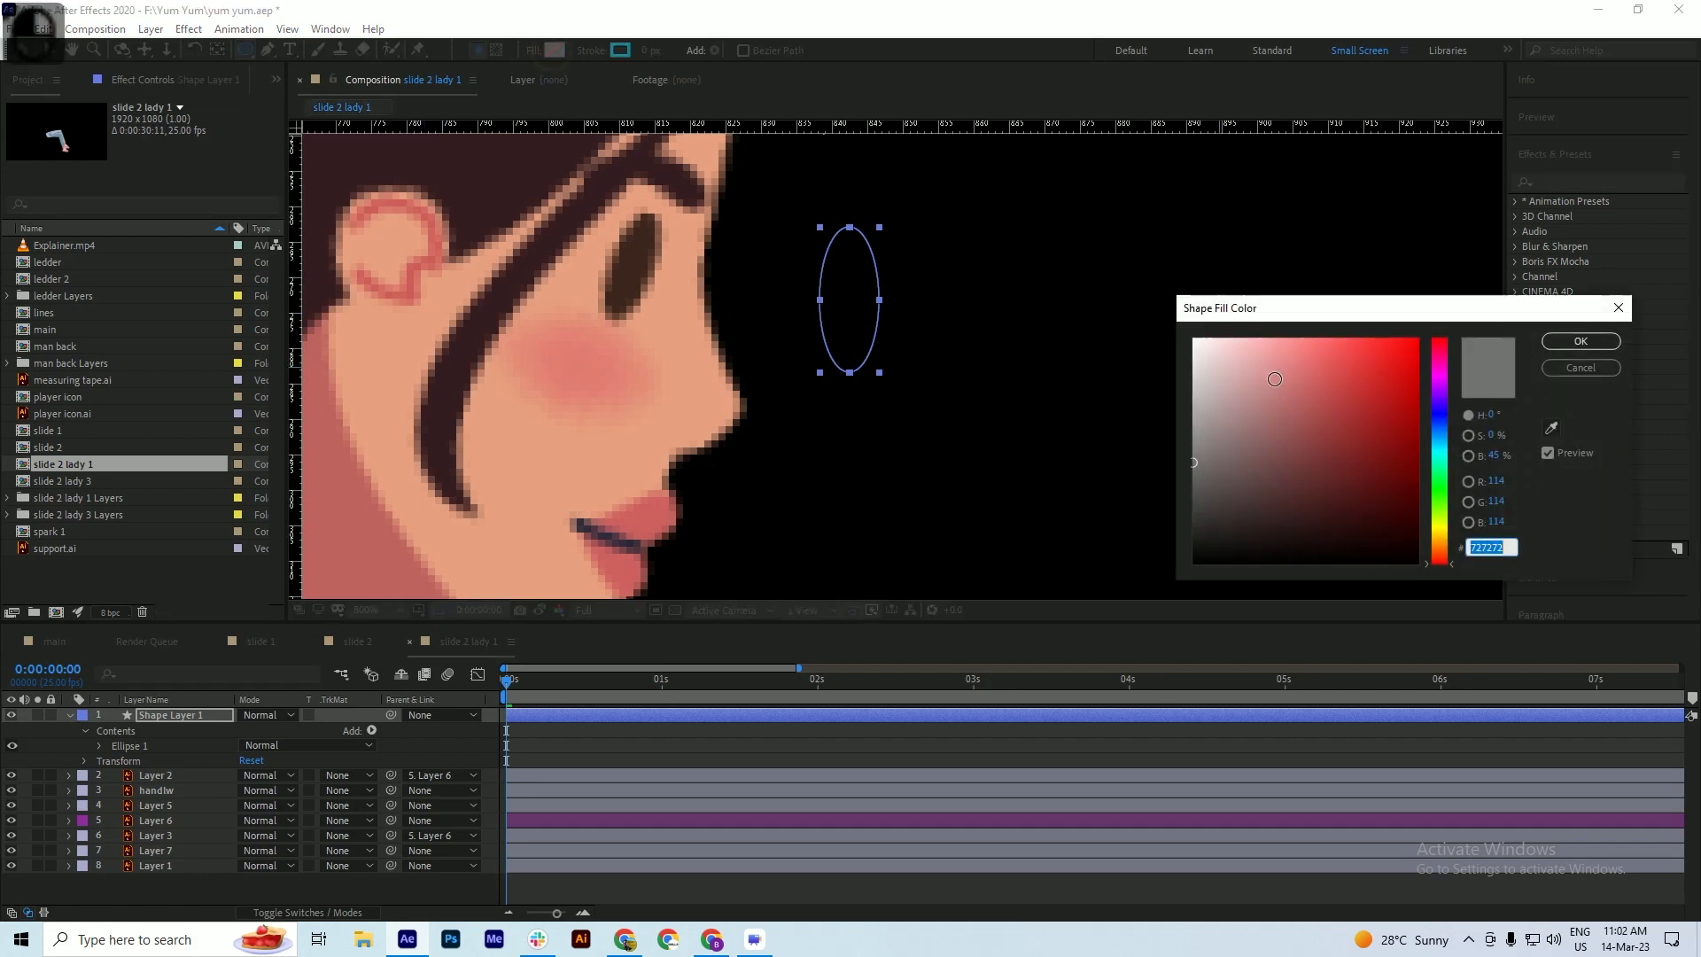
{"action": "left_click", "coordinate": [1548, 432]}
{"action": "left_click", "coordinate": [1559, 343]}
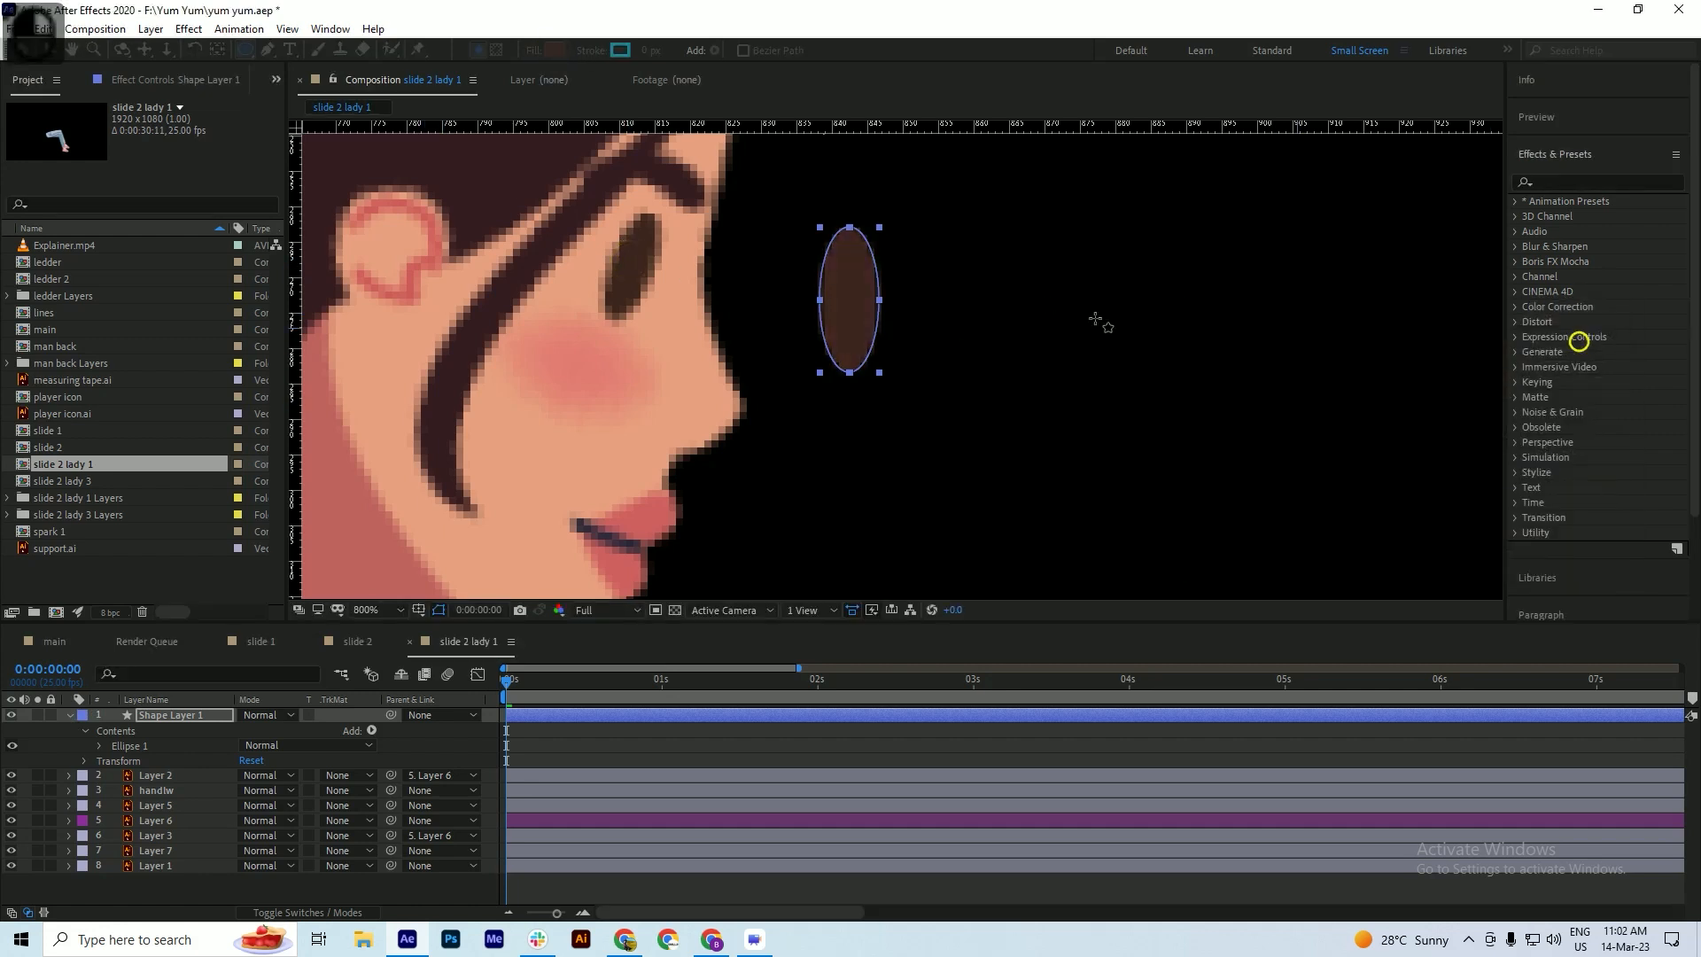
{"action": "key", "text": "ctrl+s"}
{"action": "left_click", "coordinate": [69, 715]}
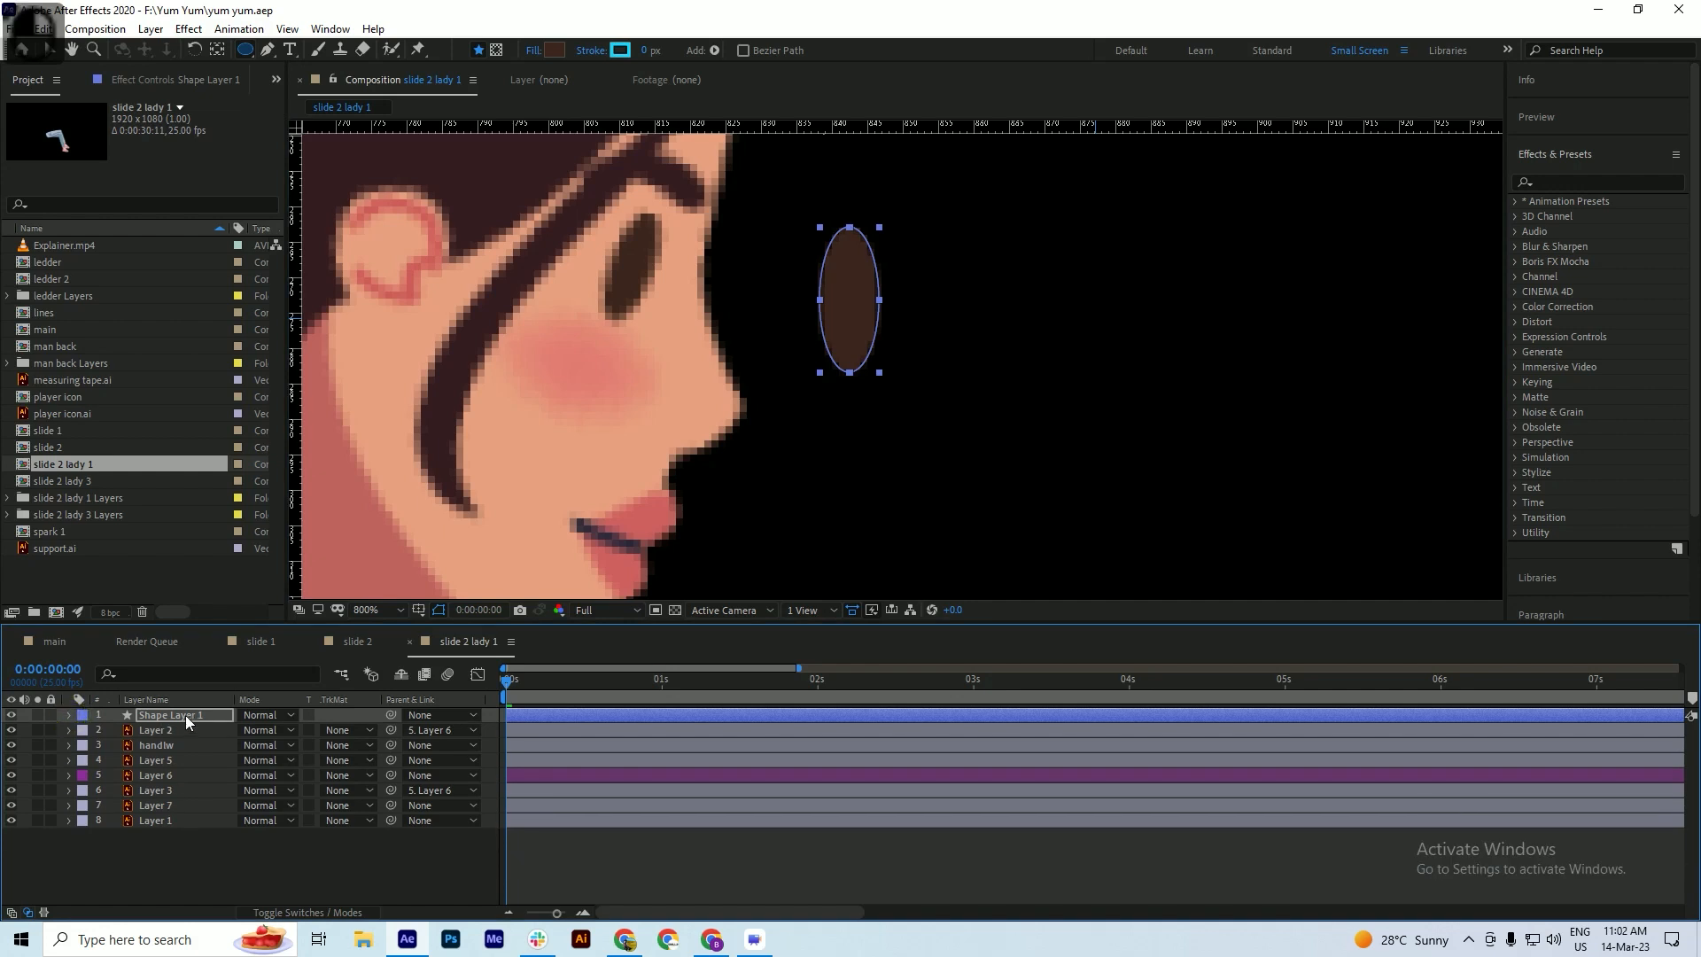
- Center the ellipse layer's anchor point and set its Rotation to 16° to match the eye's tilt
{"action": "key", "text": "v"}
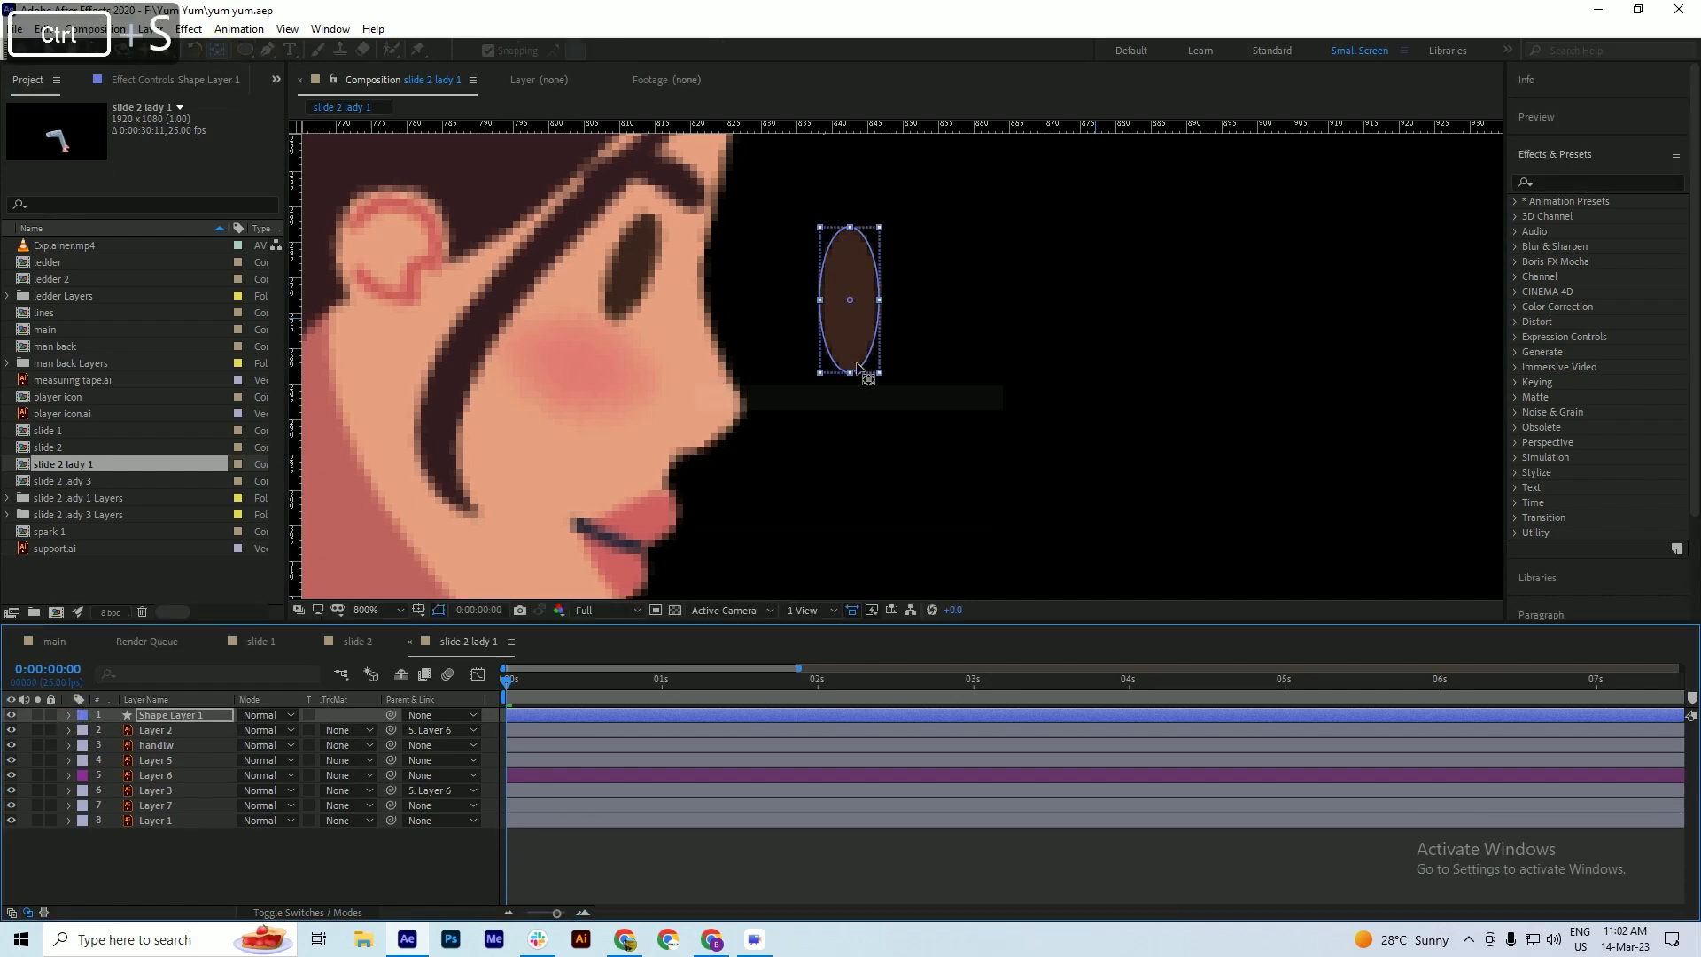
{"action": "key", "text": "r"}
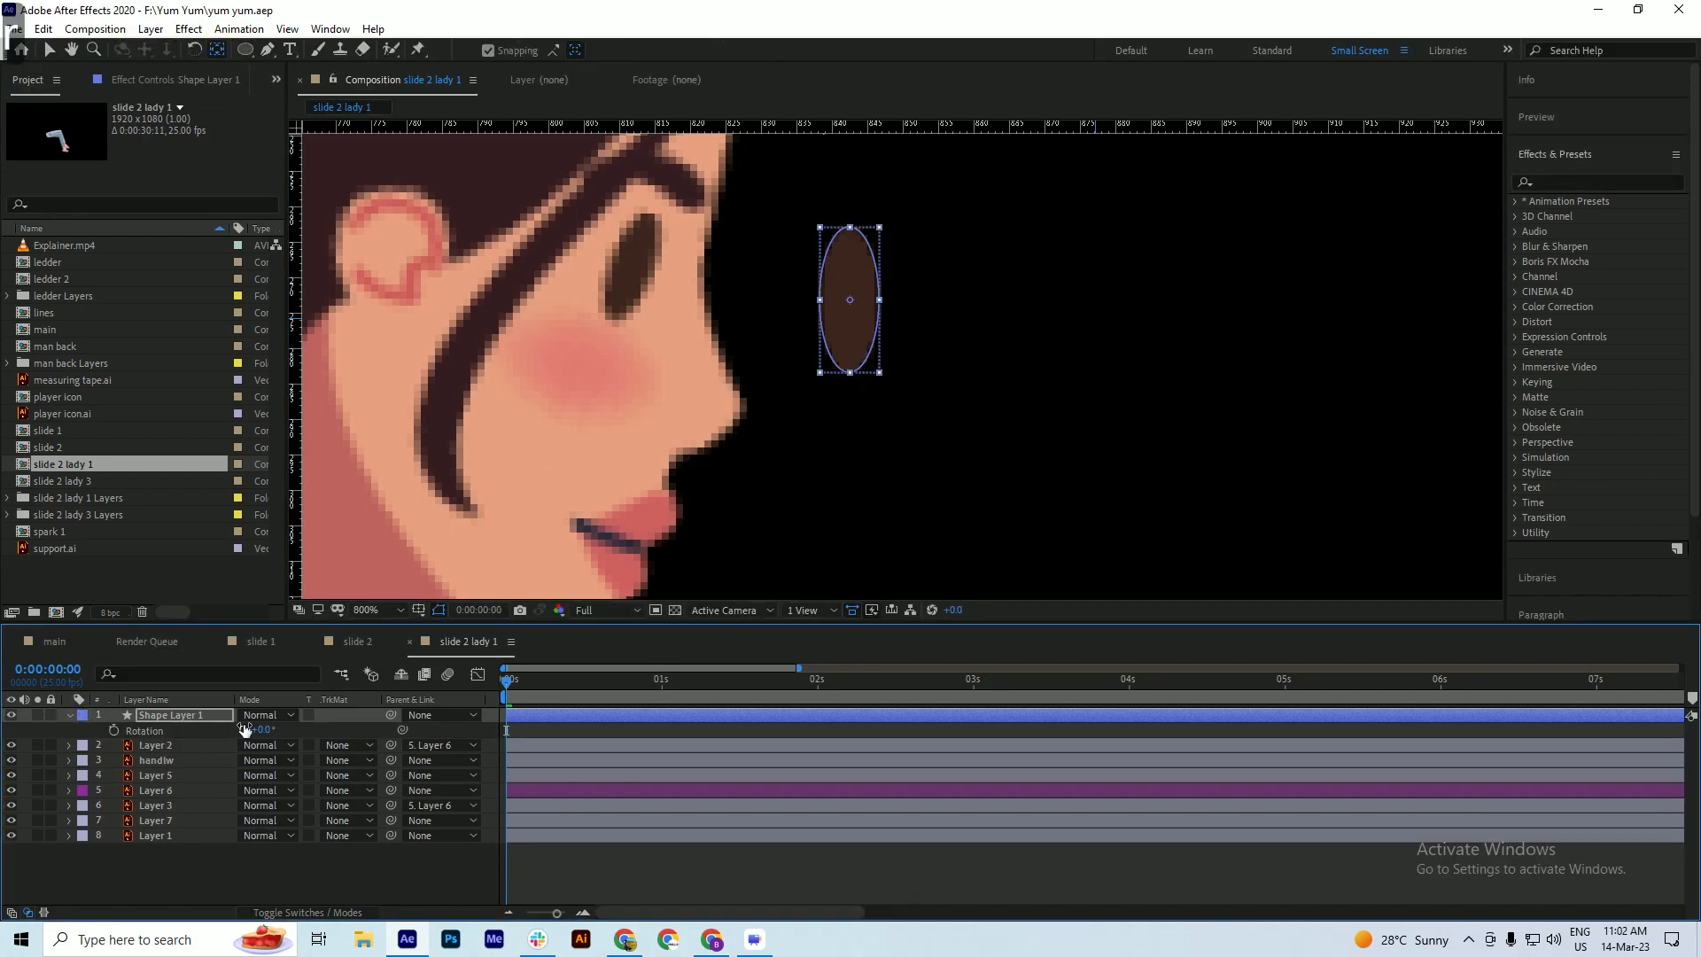
{"action": "left_click_drag", "start_coordinate": [244, 729], "coordinate": [258, 728]}
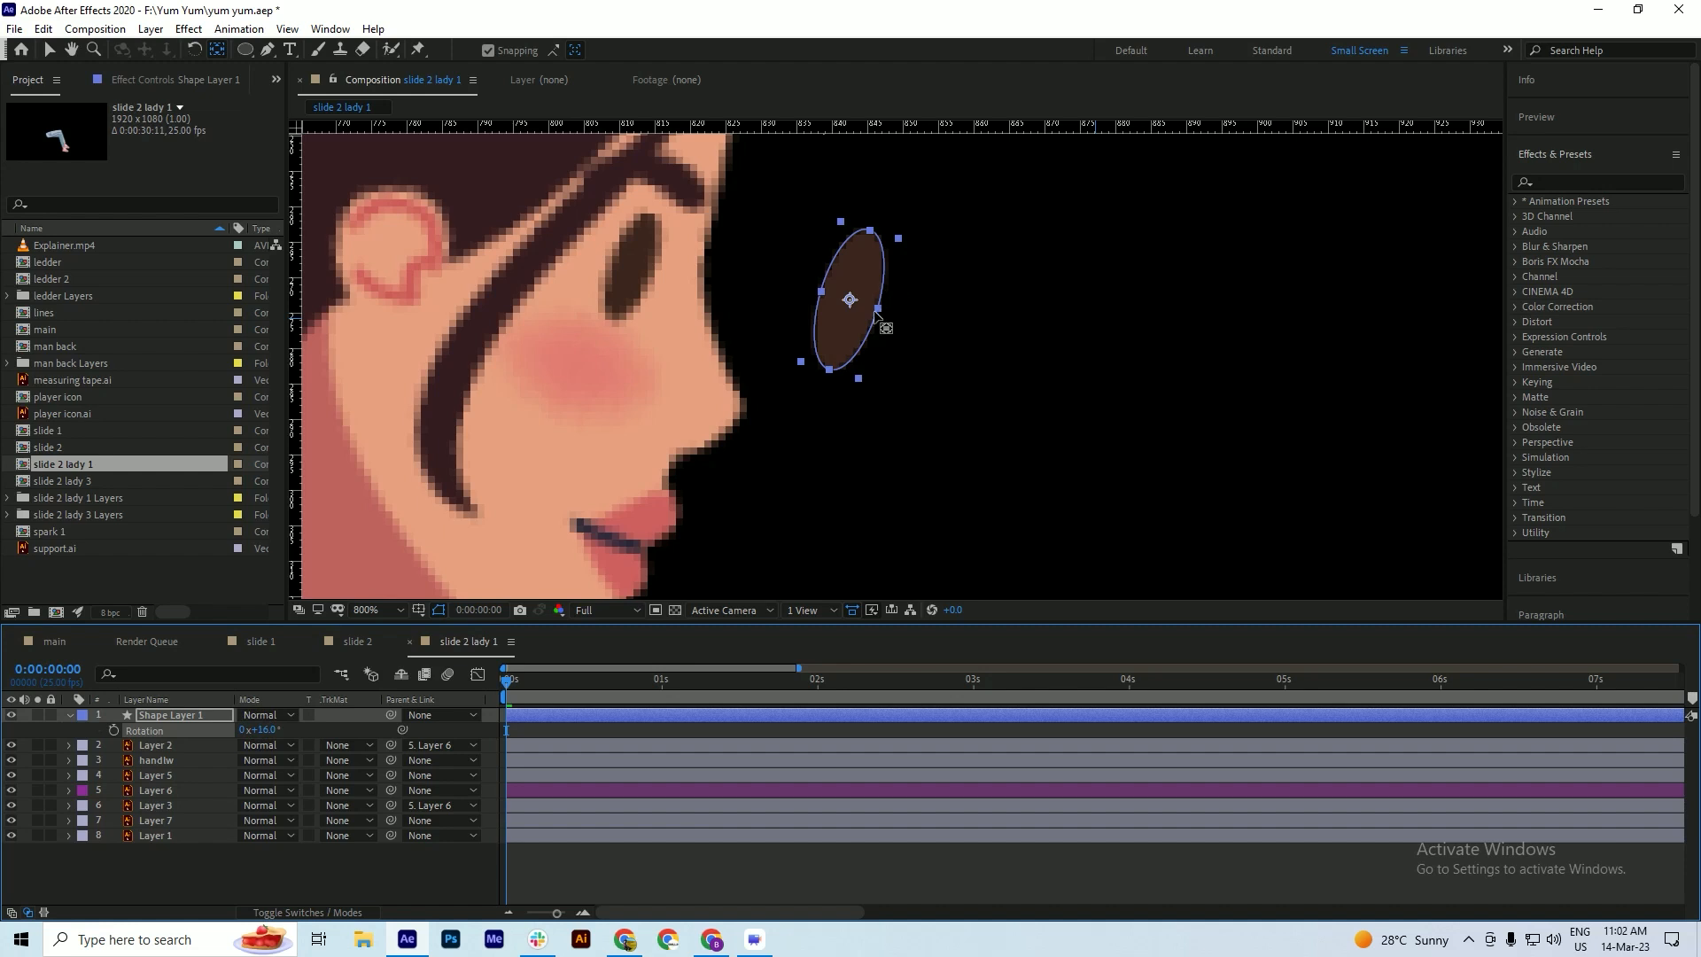
- Place the ellipse over the woman's eye, set its Scale to 75%, and save the project
{"action": "left_click_drag", "start_coordinate": [842, 327], "coordinate": [623, 299]}
{"action": "left_click_drag", "start_coordinate": [266, 728], "coordinate": [244, 731]}
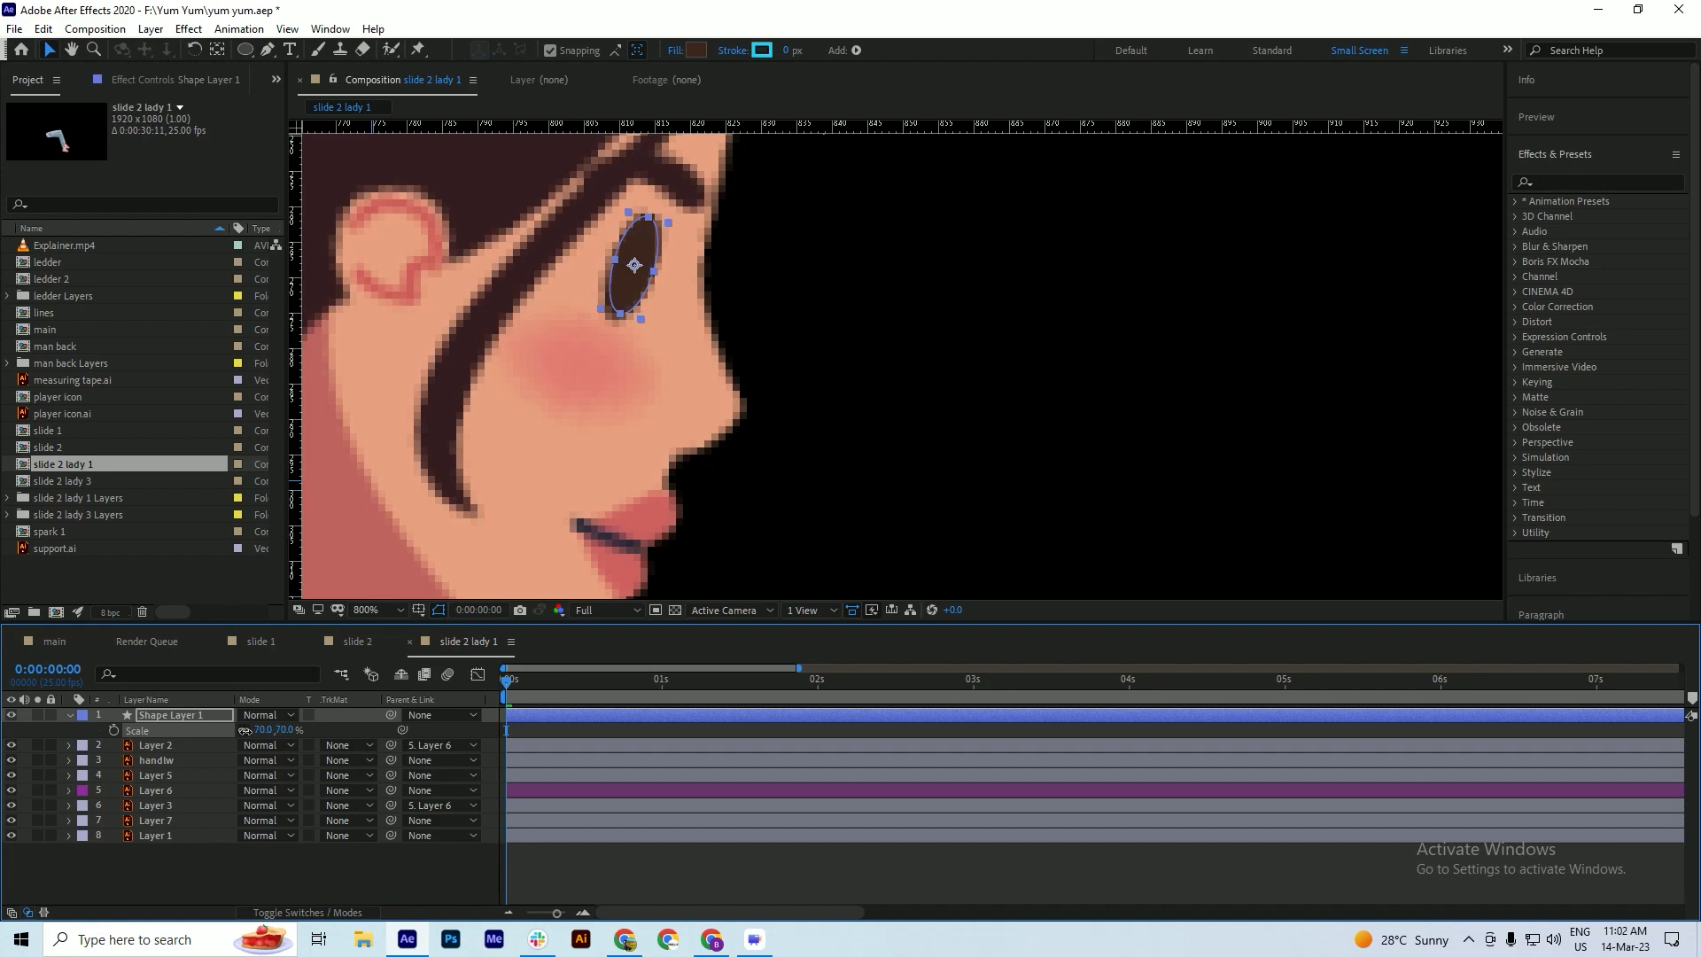
{"action": "key", "text": "ctrl+s"}
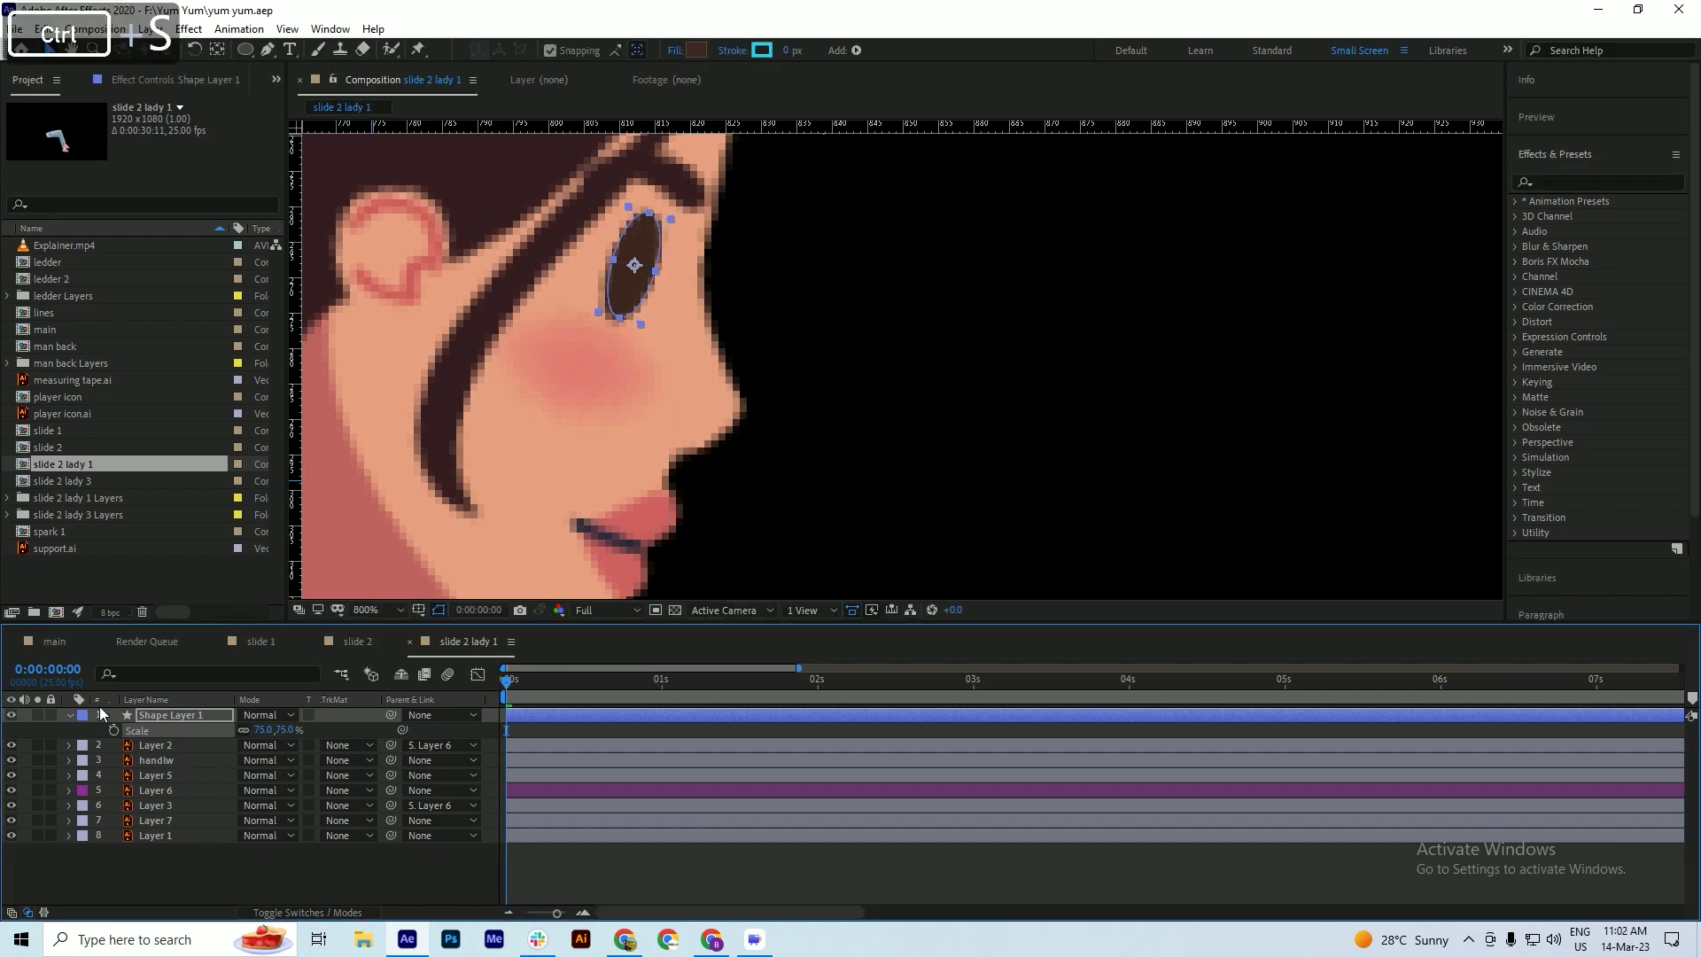
{"action": "left_click", "coordinate": [68, 715]}
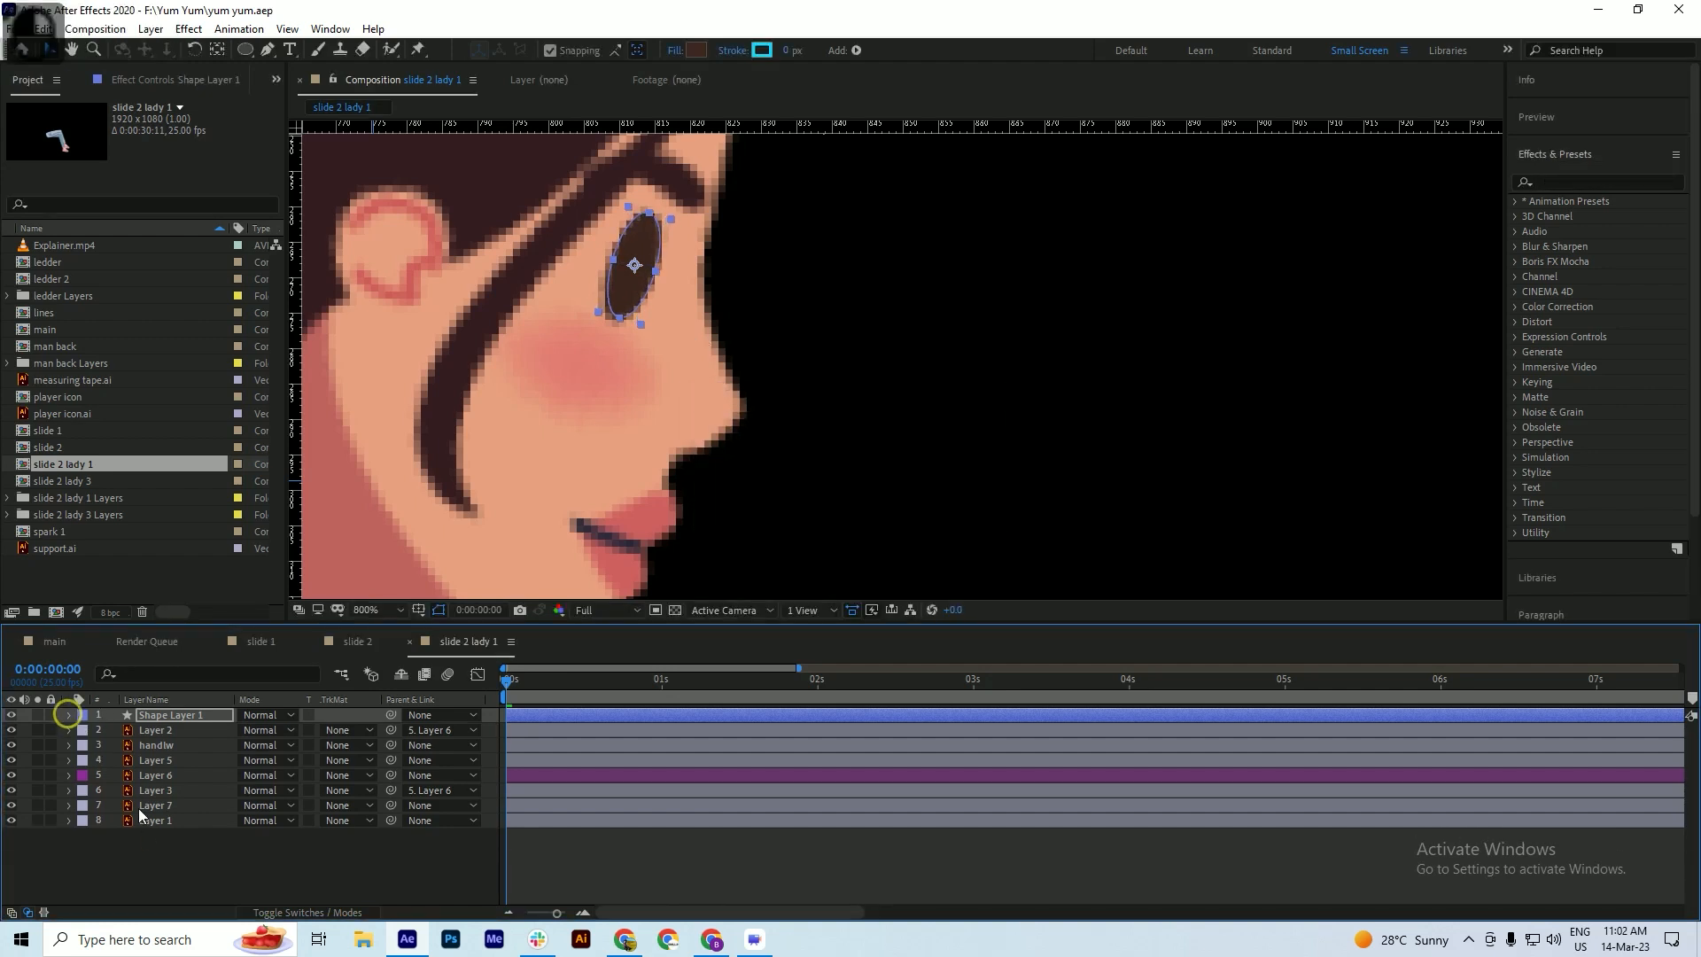
- Create a second shape layer and trace the woman's eyebrow with the Pen tool as a closed brown shape
{"action": "right_click", "coordinate": [151, 854]}
{"action": "mouse_move", "coordinate": [241, 658]}
{"action": "left_click", "coordinate": [413, 785]}
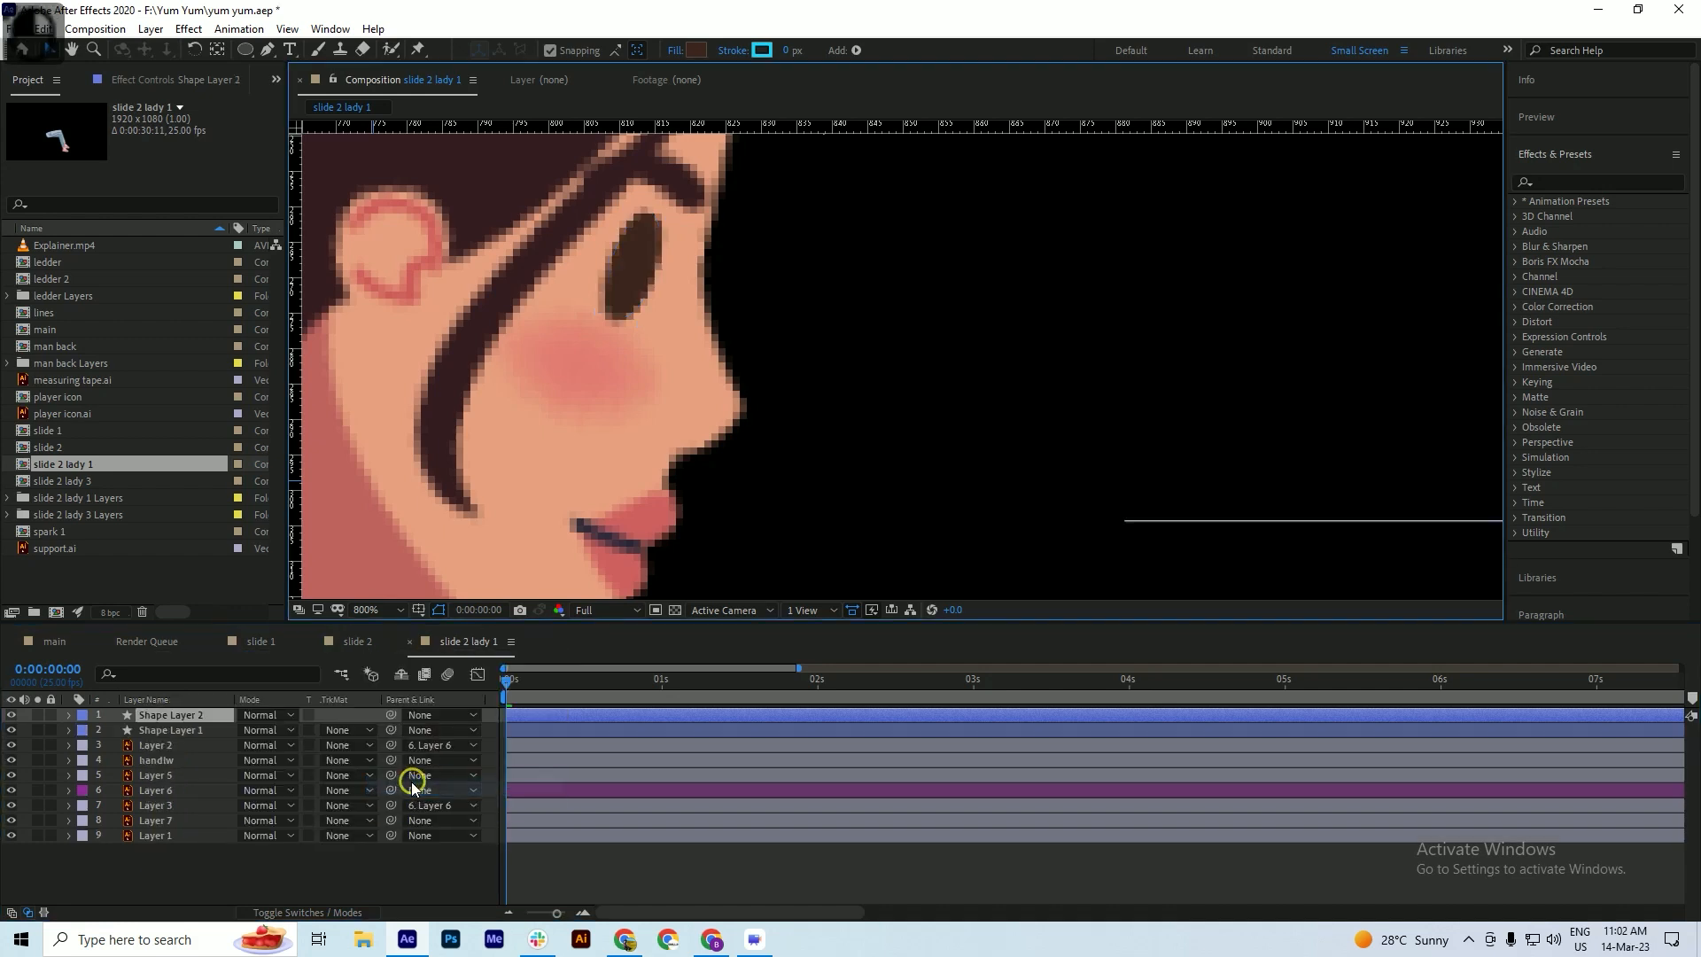
{"action": "left_click", "coordinate": [266, 50]}
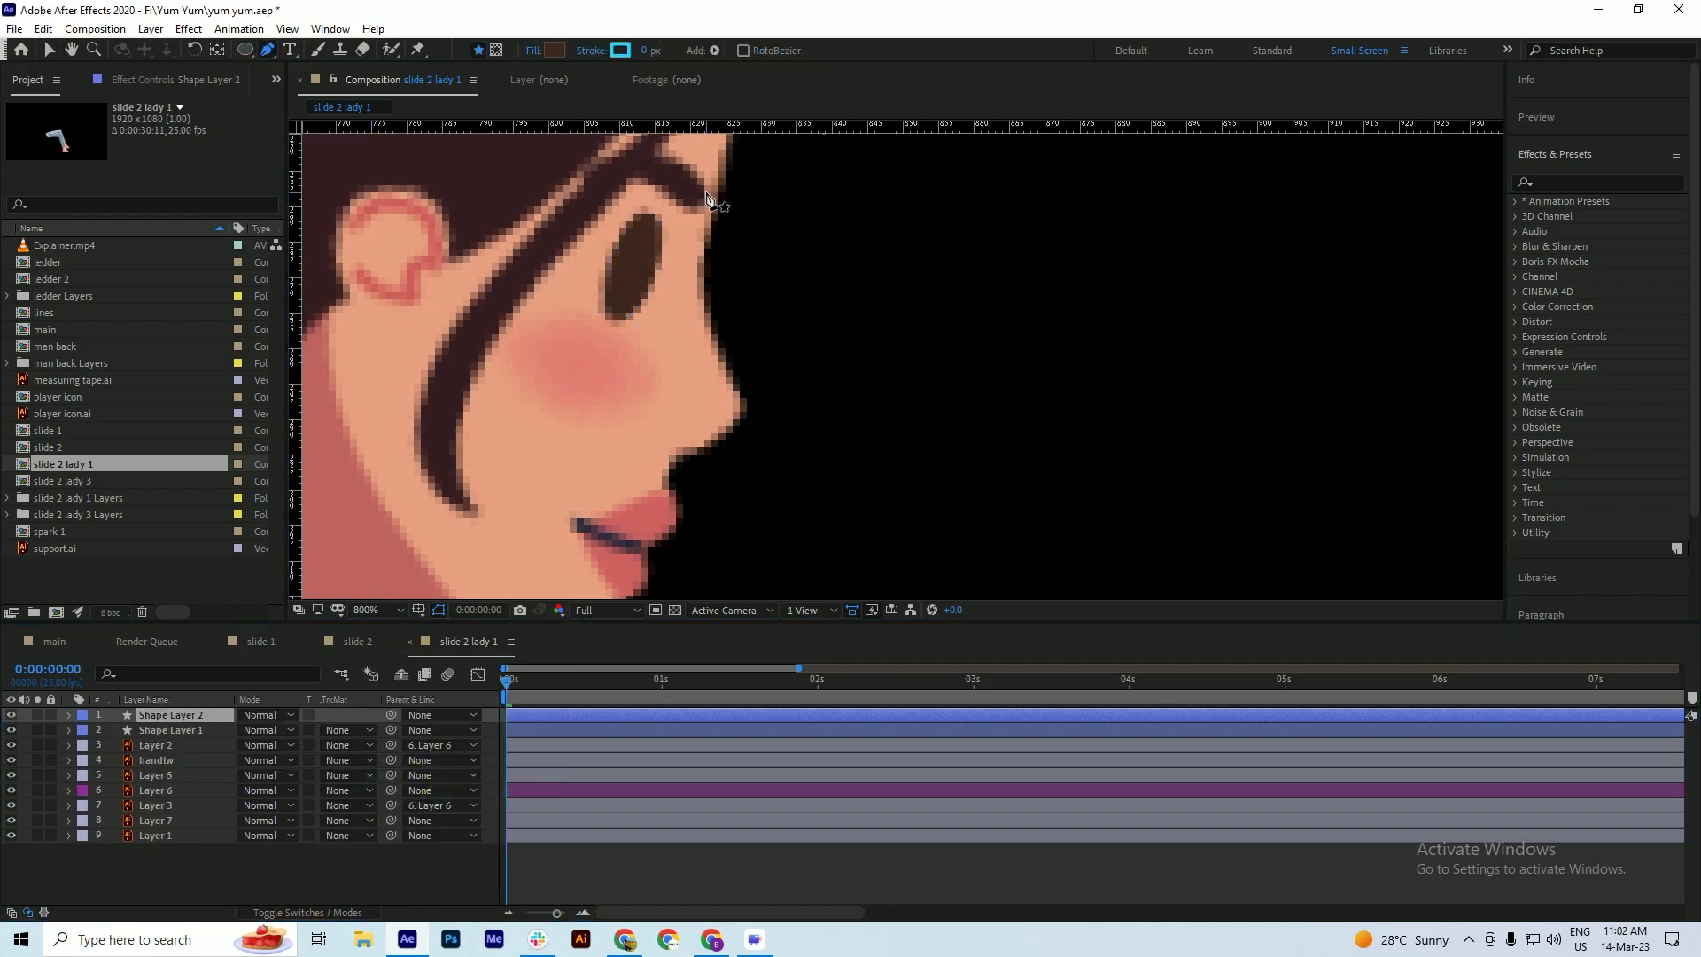
{"action": "left_click", "coordinate": [706, 192]}
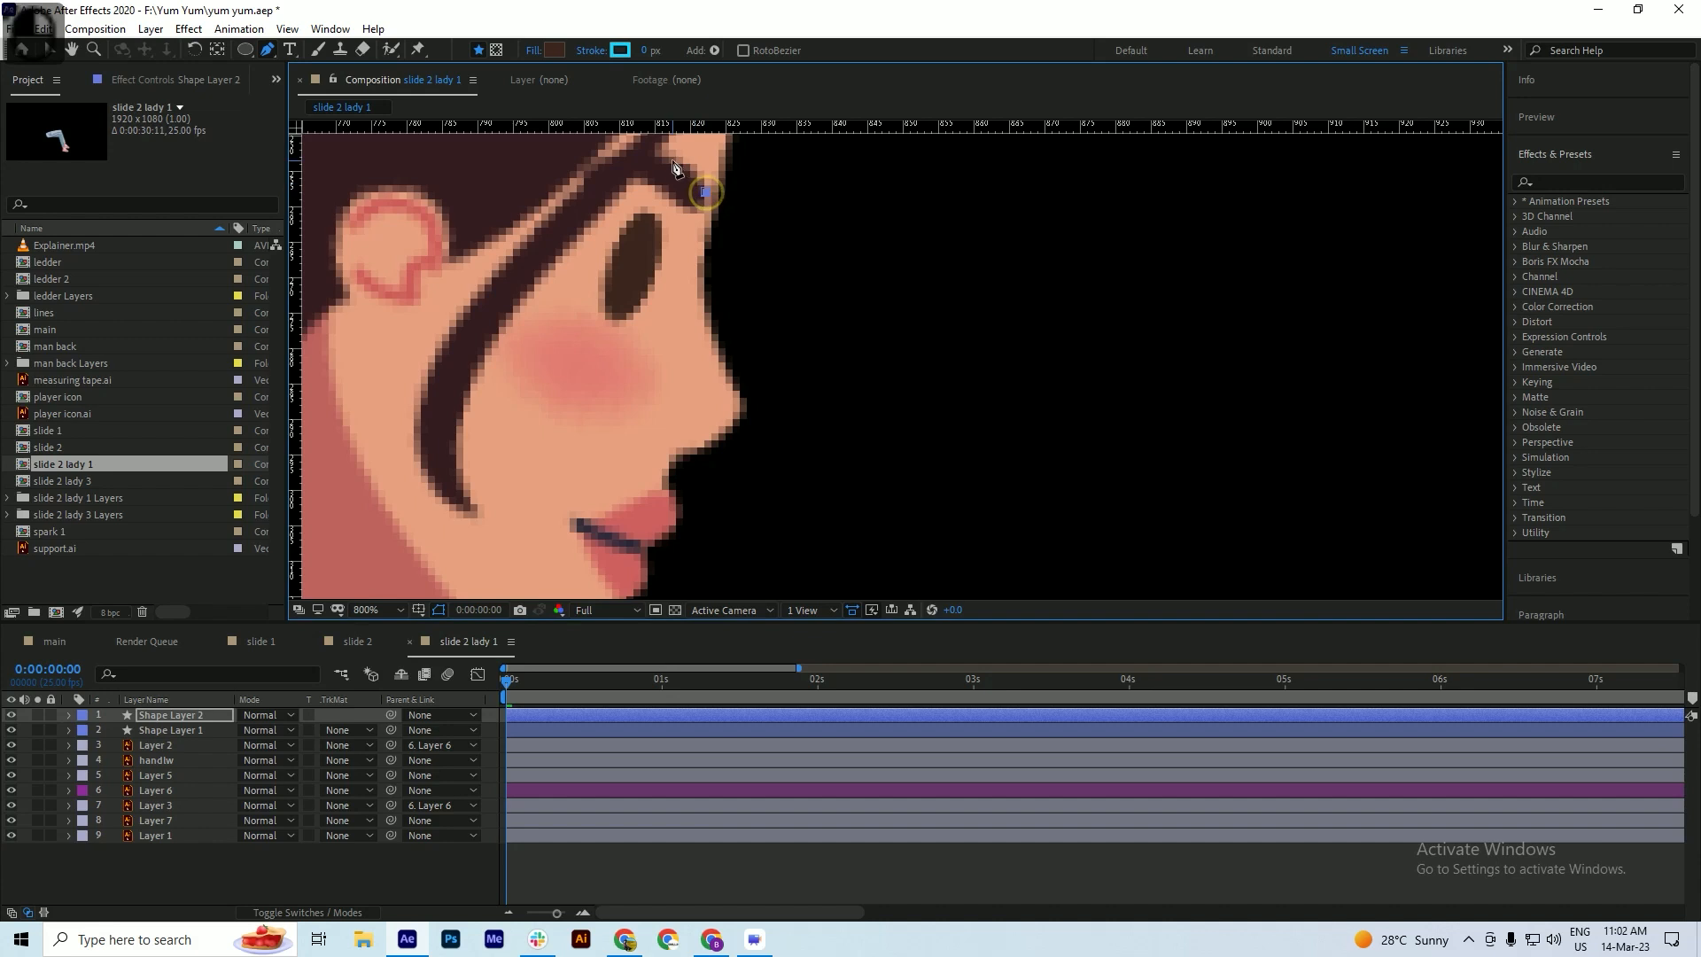
{"action": "left_click", "coordinate": [607, 175]}
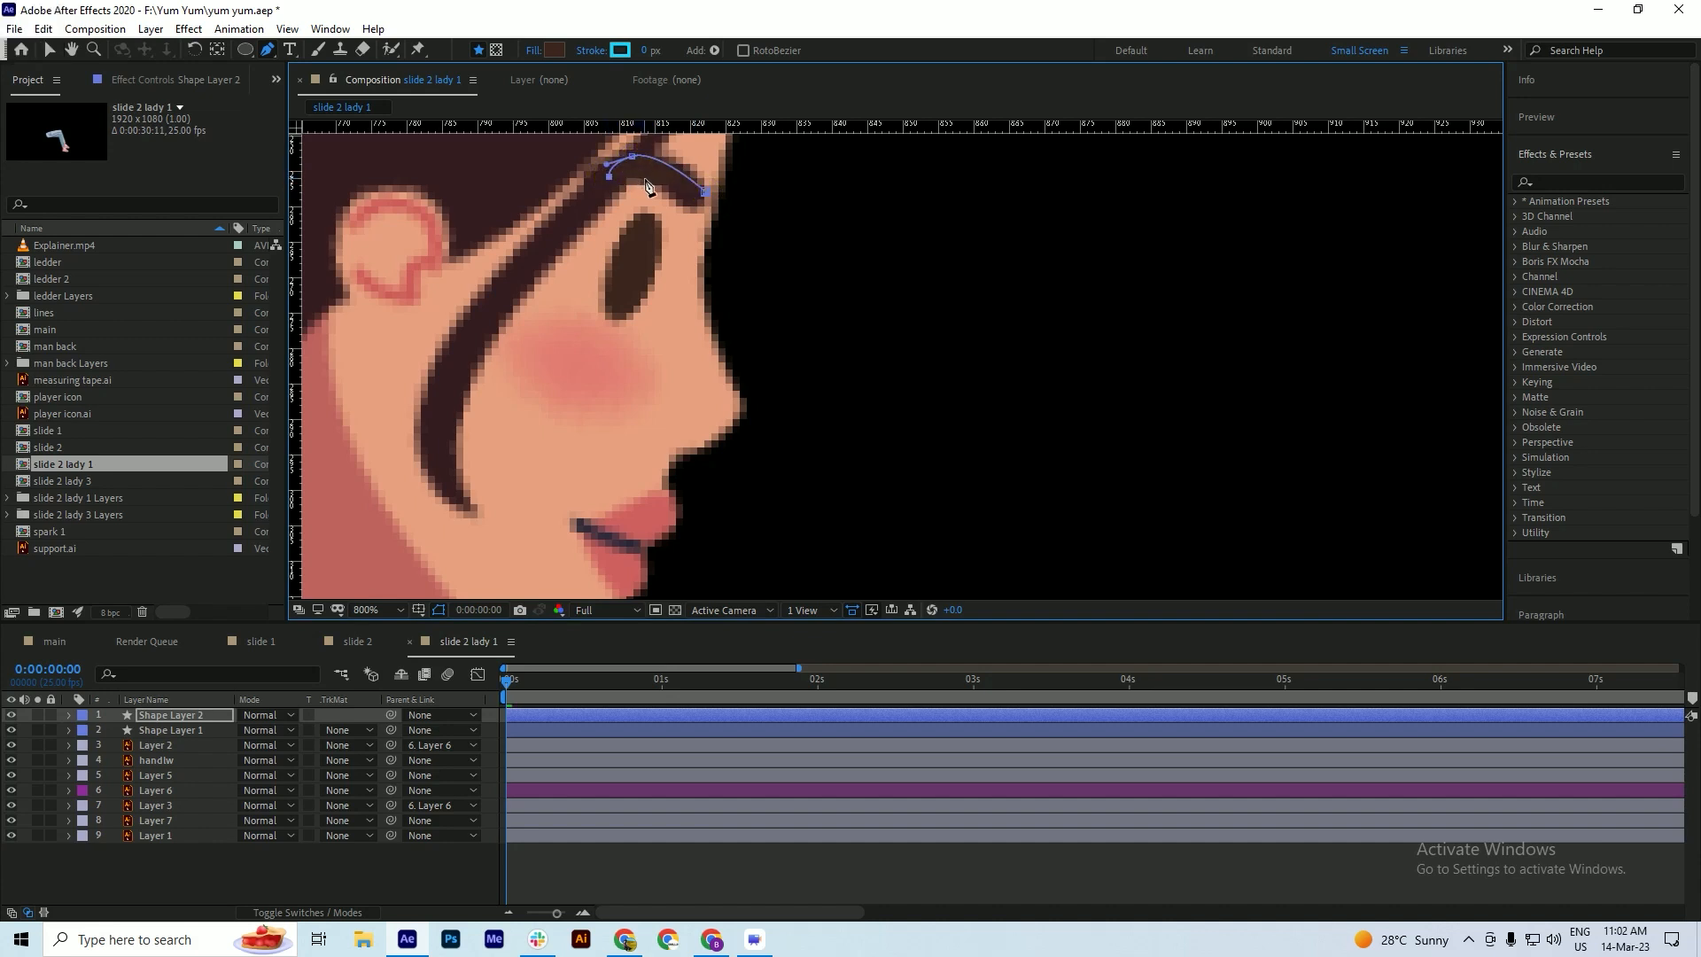
{"action": "left_click", "coordinate": [644, 179]}
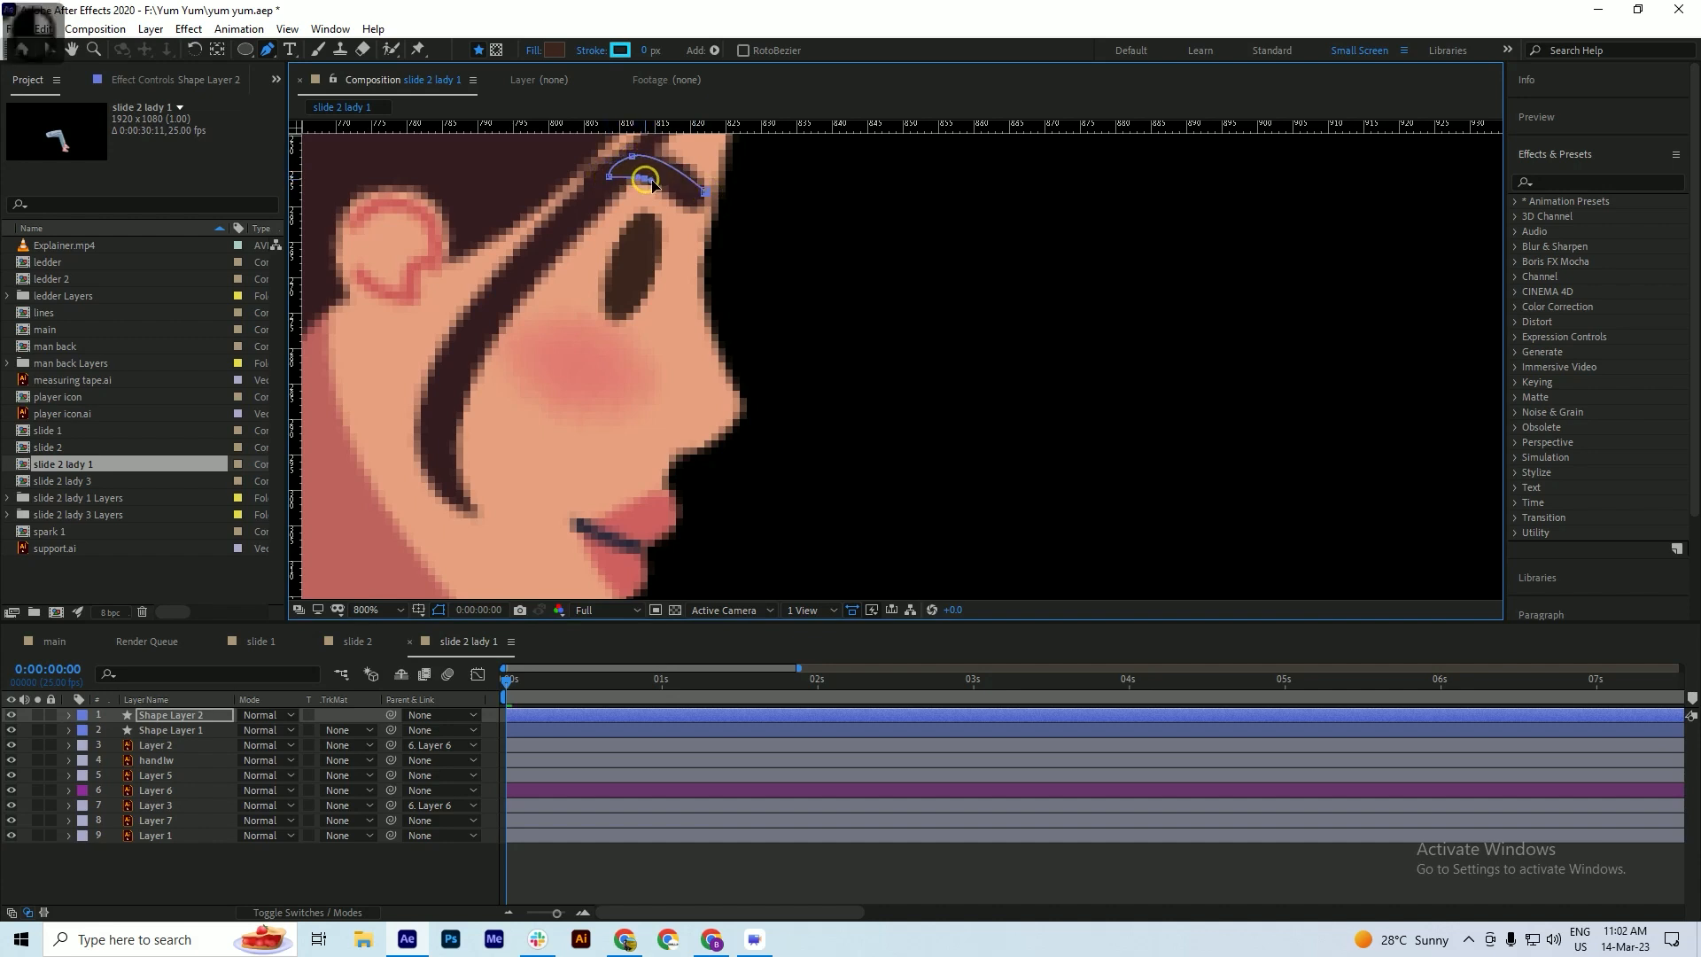
{"action": "left_click", "coordinate": [687, 213]}
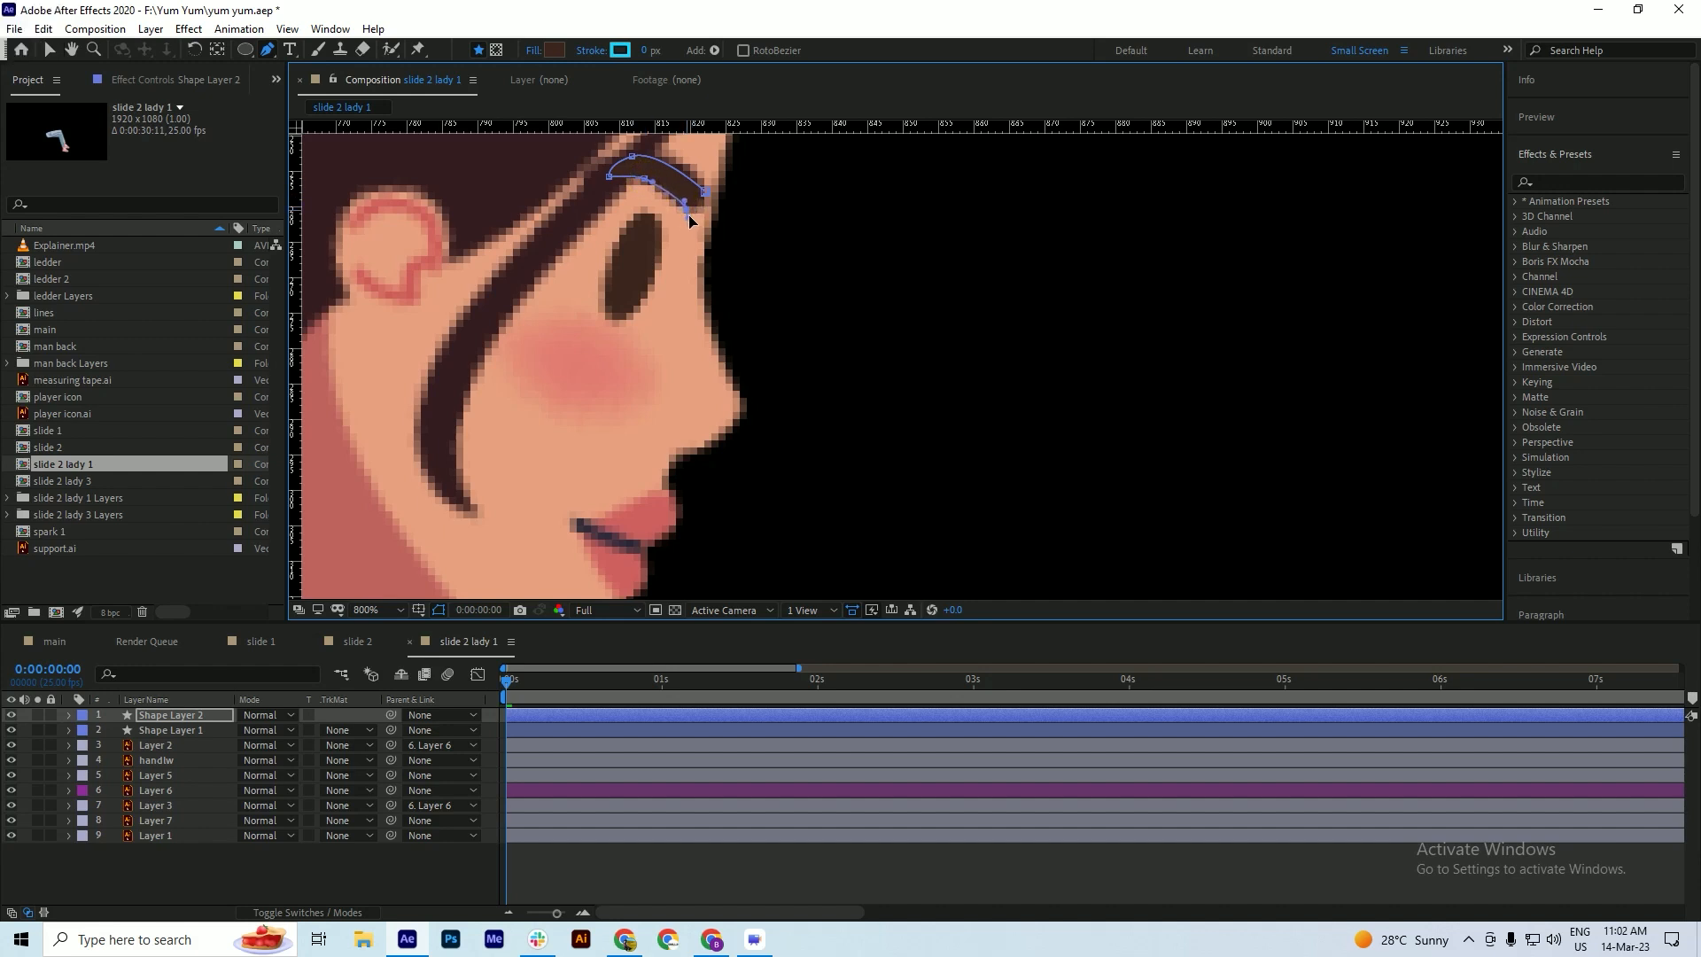
{"action": "left_click", "coordinate": [705, 193]}
- Adjust the curve handles at both ends of the eyebrow shape to follow the original brow, and save the project
{"action": "scroll", "coordinate": [705, 193], "scroll_direction": "up", "scroll_amount": 1}
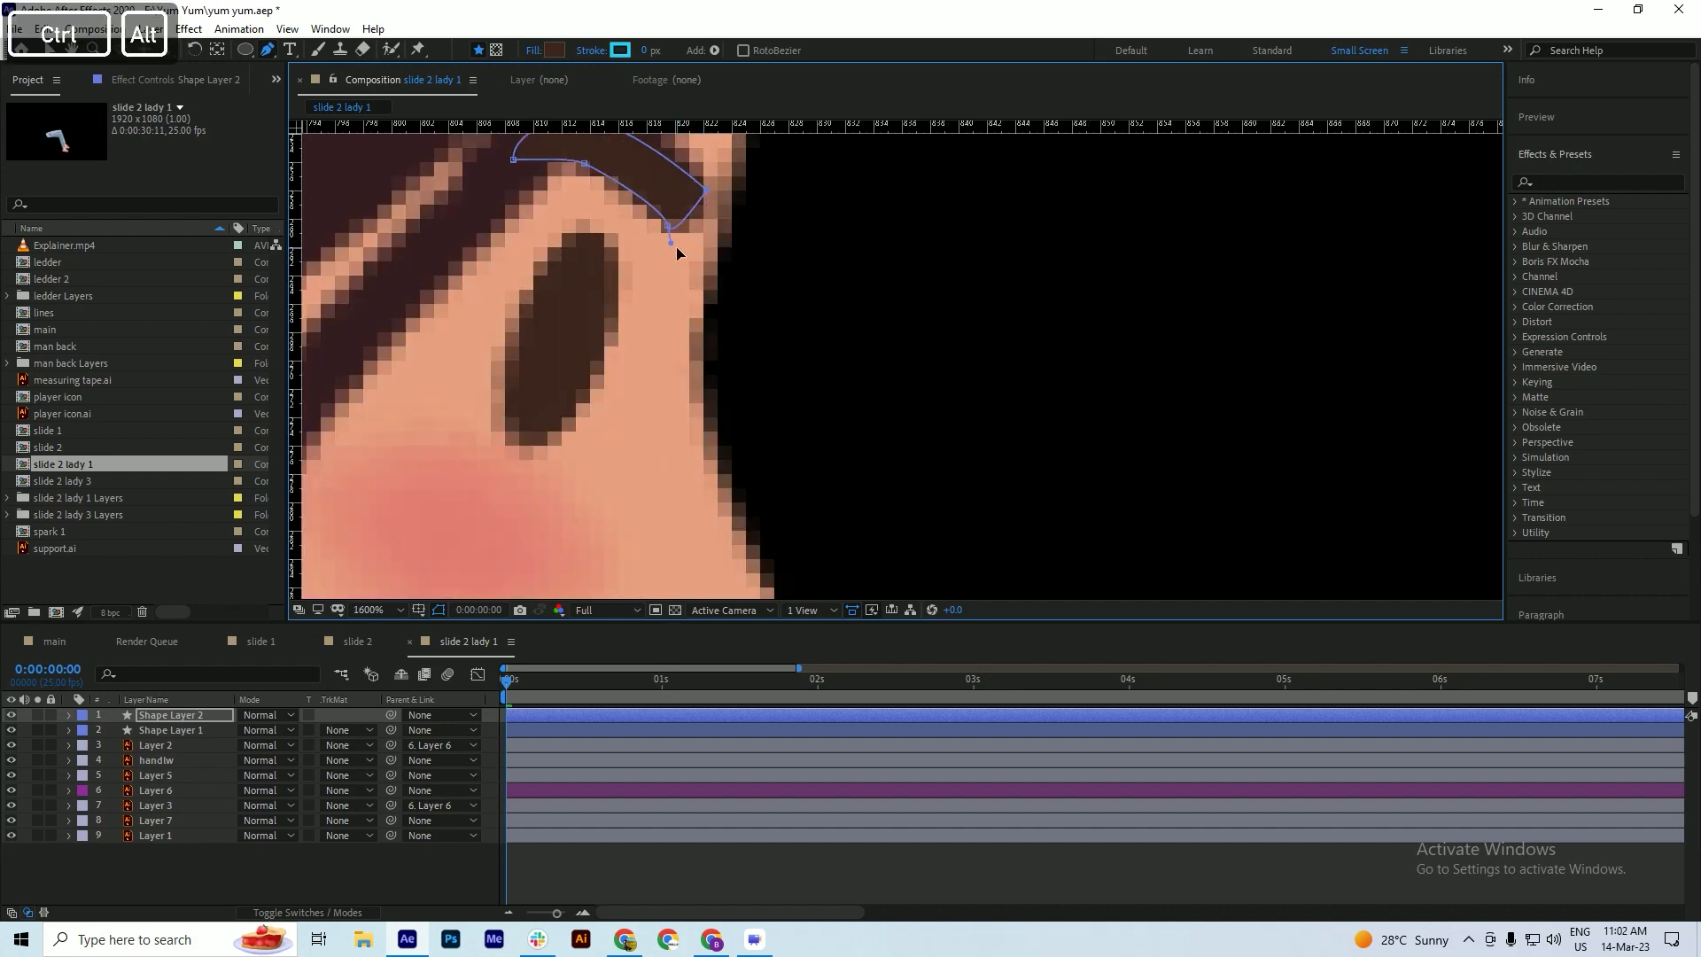
{"action": "left_click_drag", "start_coordinate": [671, 242], "coordinate": [701, 230]}
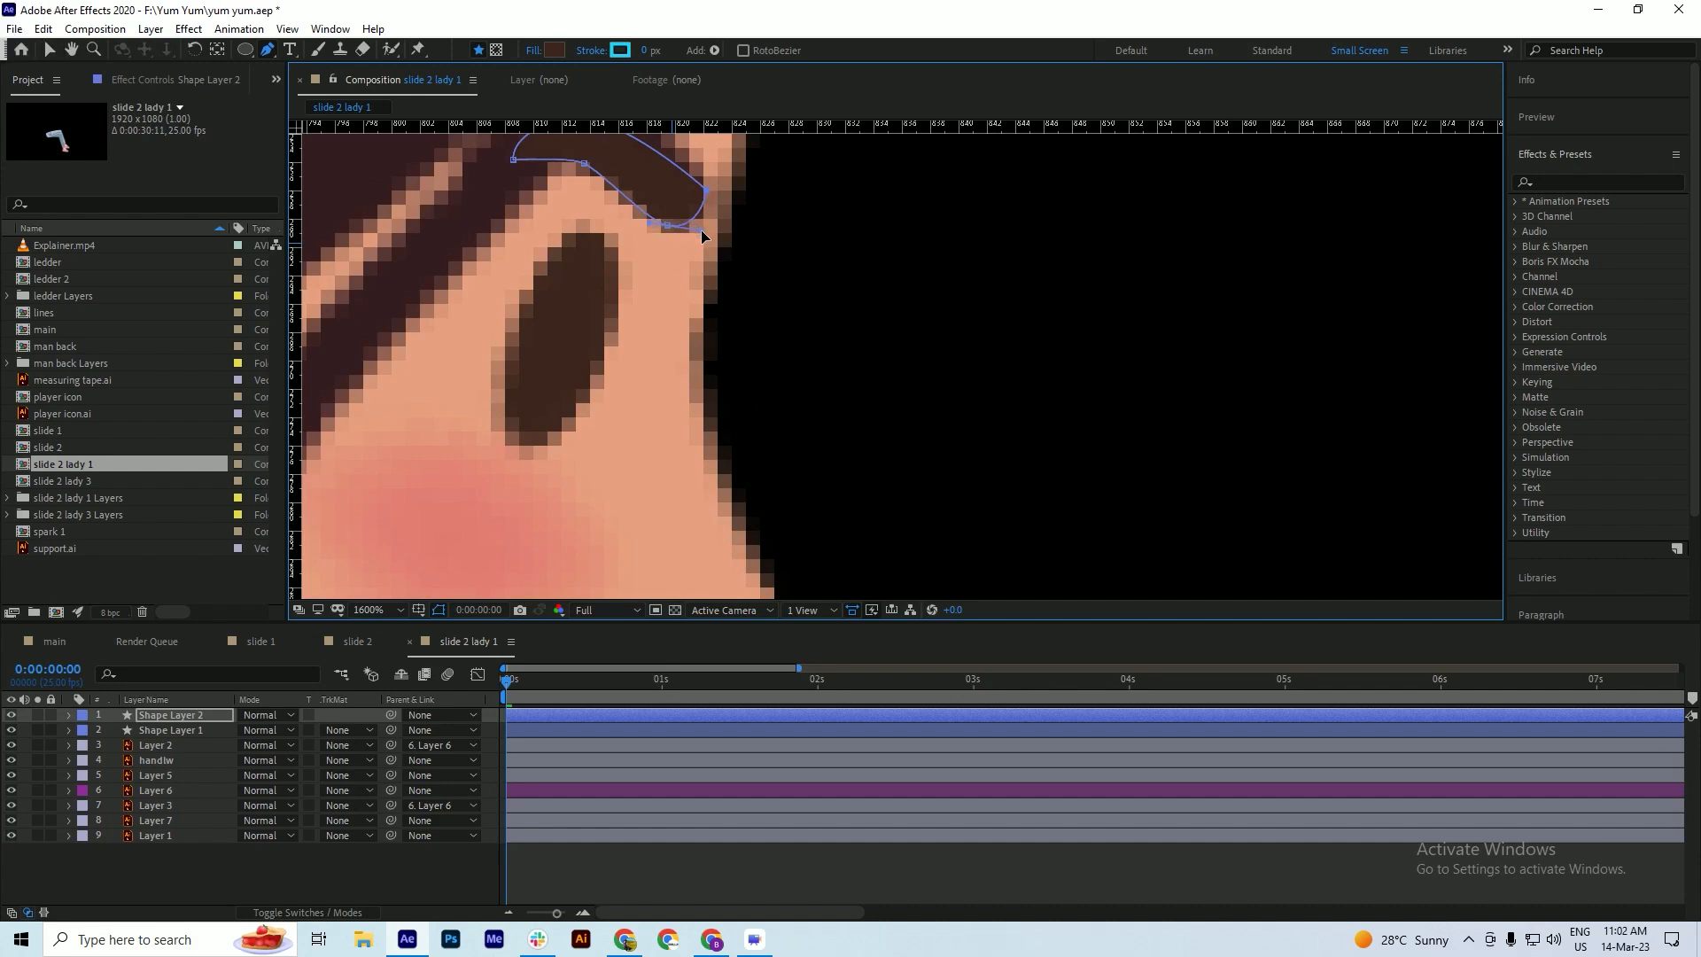
{"action": "scroll", "coordinate": [709, 235], "scroll_direction": "down", "scroll_amount": 1}
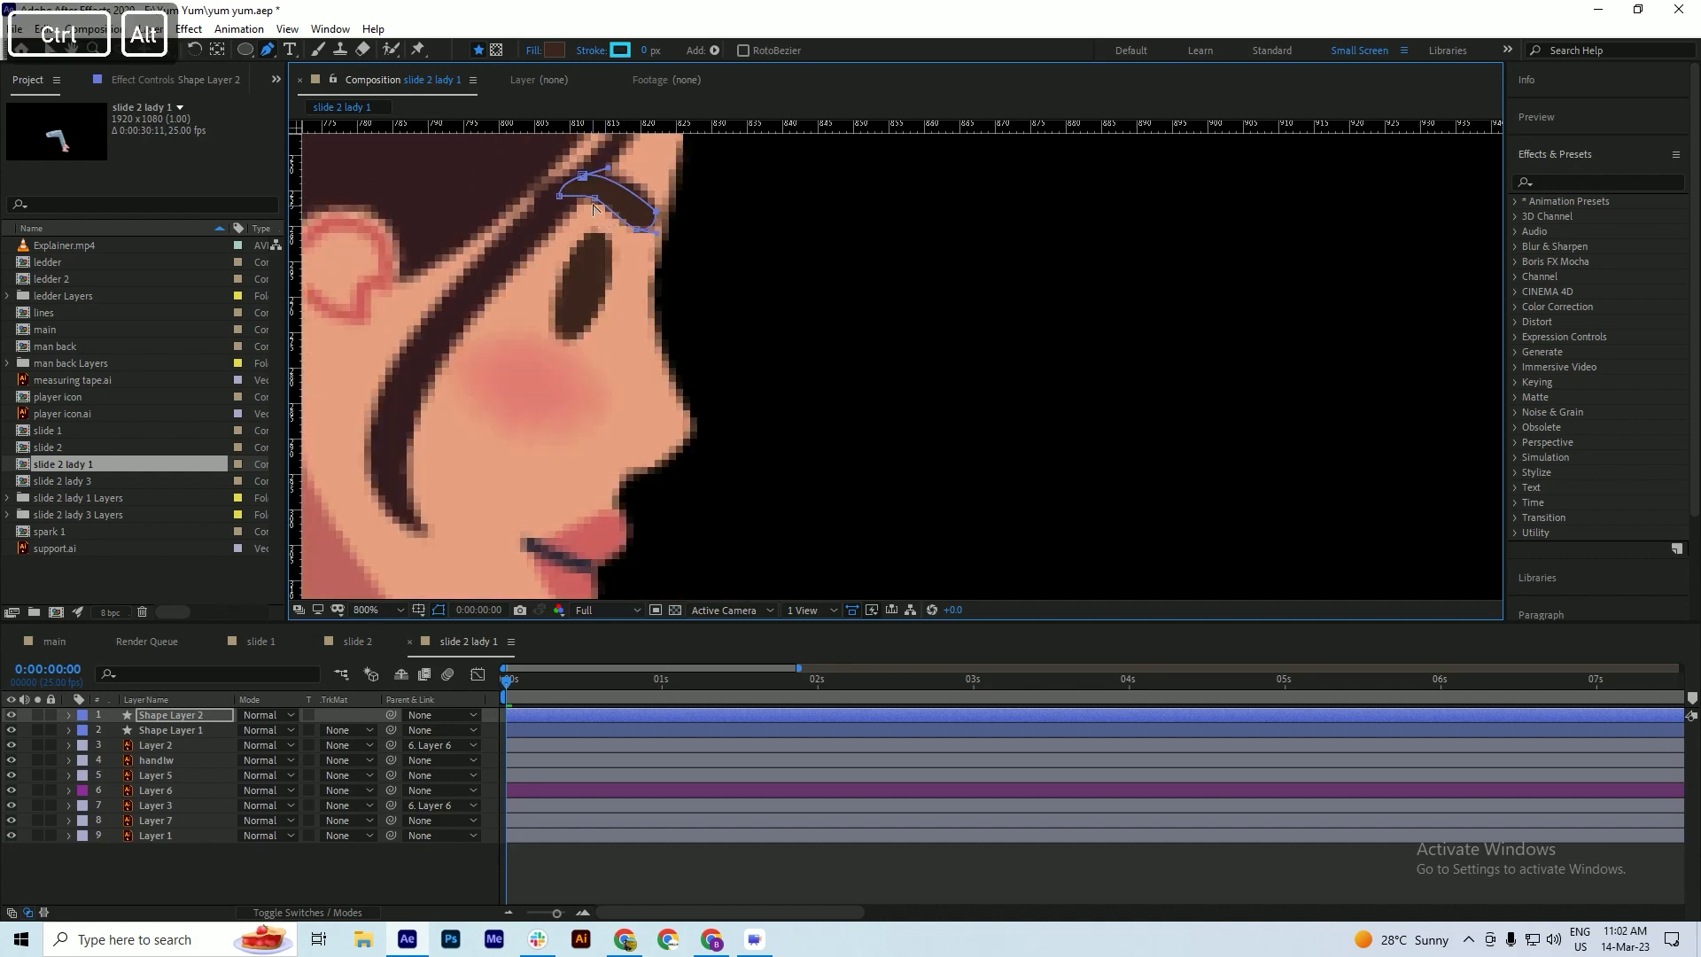
{"action": "scroll", "coordinate": [592, 185], "scroll_direction": "up", "scroll_amount": 1}
{"action": "left_click_drag", "start_coordinate": [574, 168], "coordinate": [594, 177]}
{"action": "scroll", "coordinate": [630, 249], "scroll_direction": "down", "scroll_amount": 2}
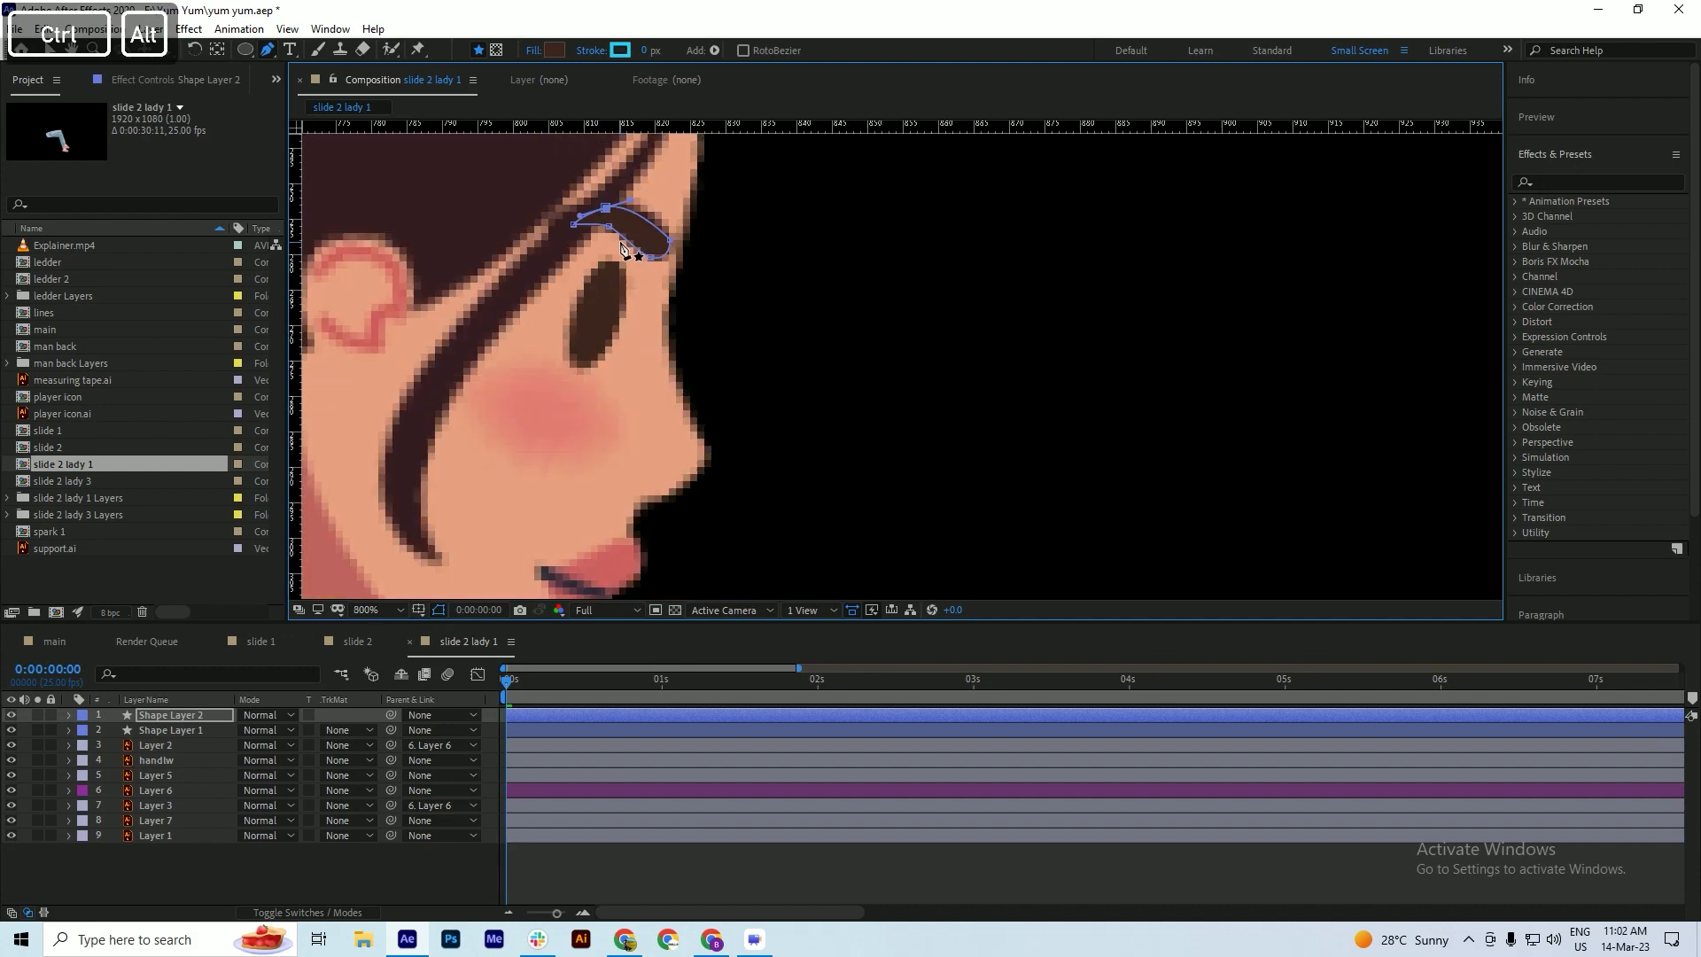
{"action": "key", "text": "ctrl+s"}
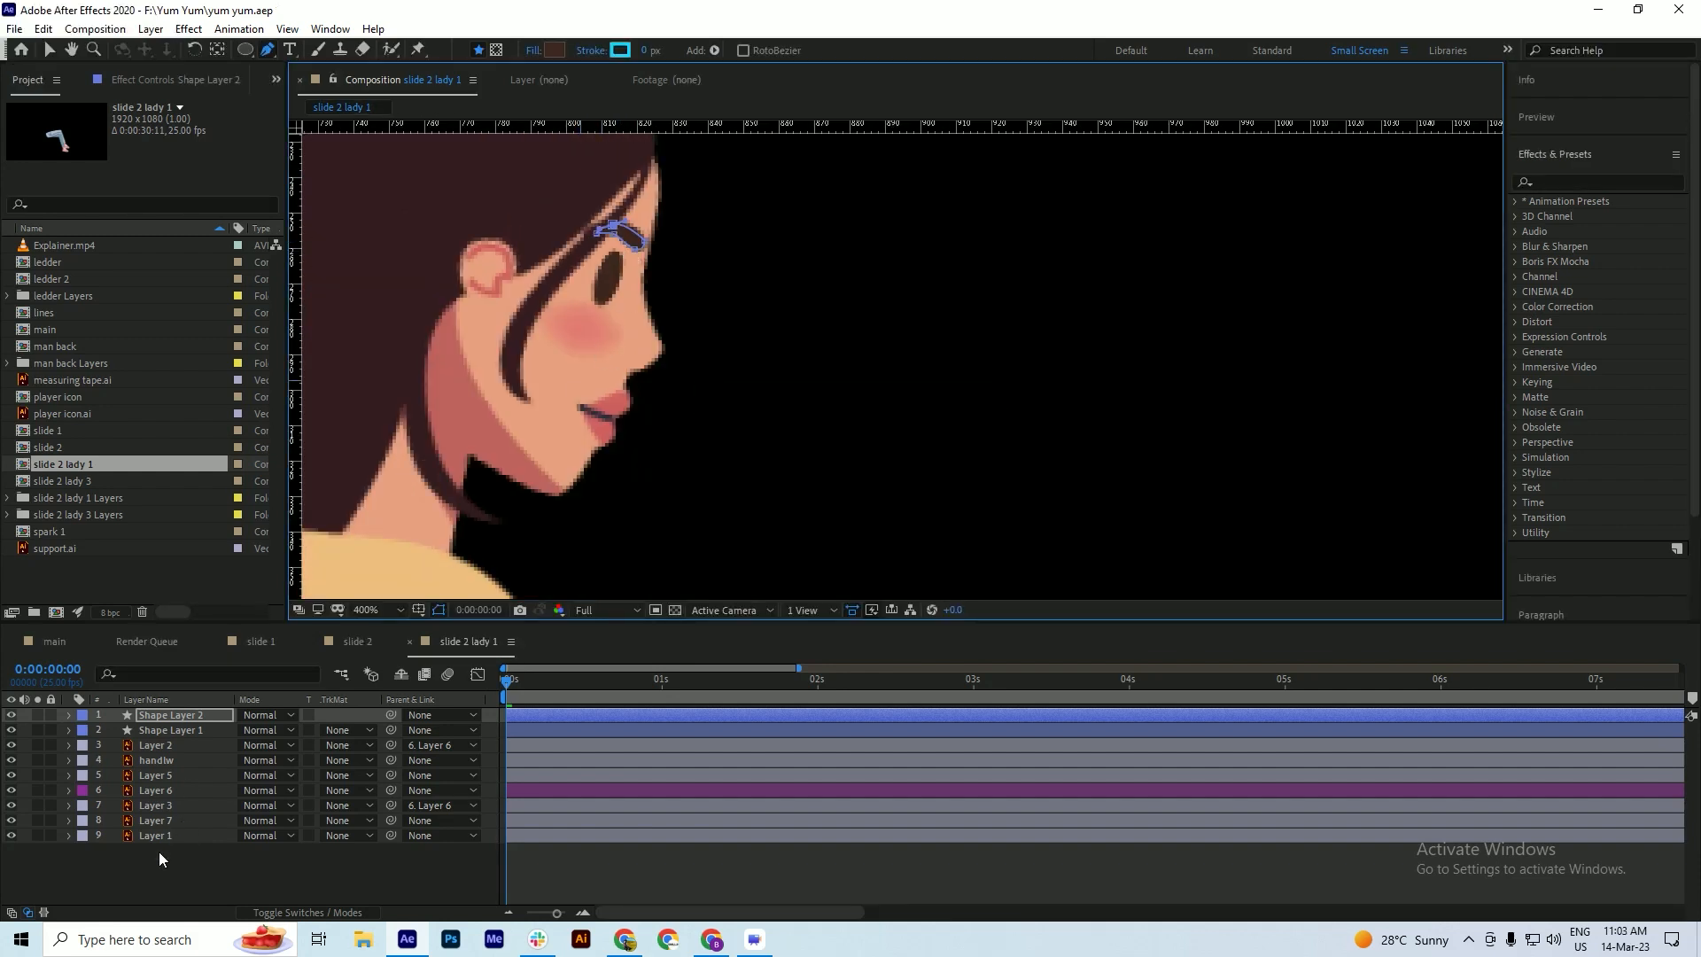
- Try parenting Shape Layer 1 and Shape Layer 2 to Layer 5 and toggle Layer 5's visibility to identify its artwork
{"action": "left_click", "coordinate": [157, 849]}
{"action": "left_click", "coordinate": [175, 716]}
{"action": "left_click", "coordinate": [173, 730], "text": "shift"}
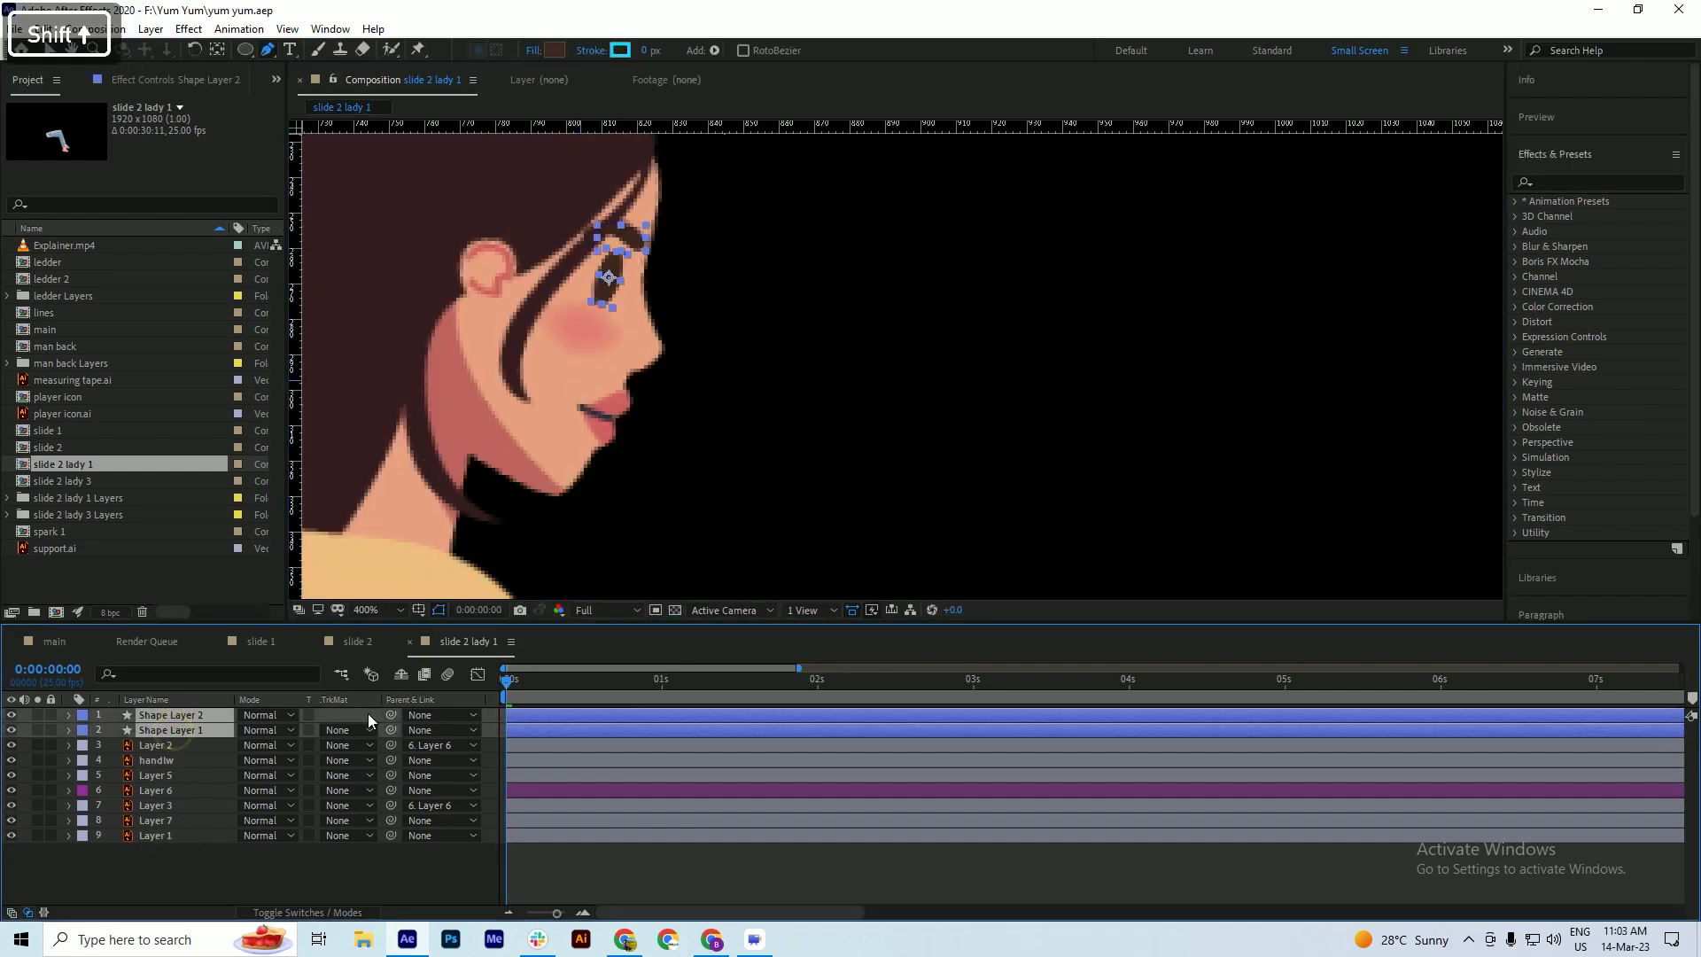
{"action": "left_click_drag", "start_coordinate": [391, 714], "coordinate": [161, 775]}
{"action": "left_click", "coordinate": [161, 776]}
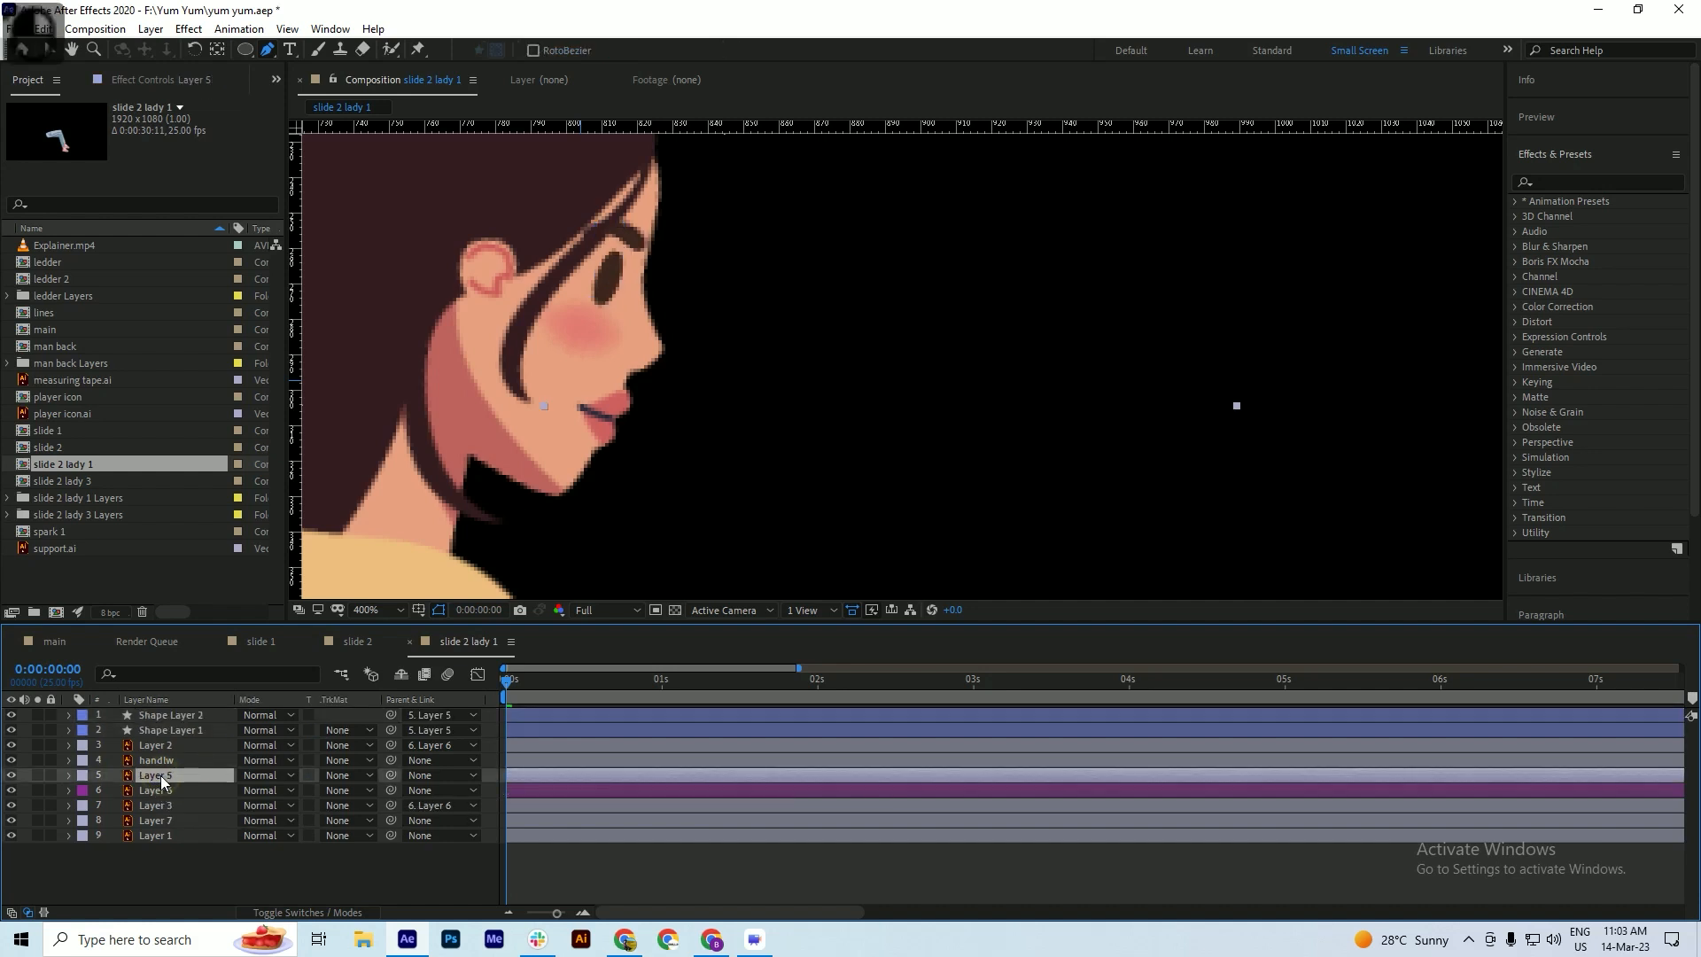
{"action": "scroll", "coordinate": [866, 262], "scroll_direction": "down", "scroll_amount": 2}
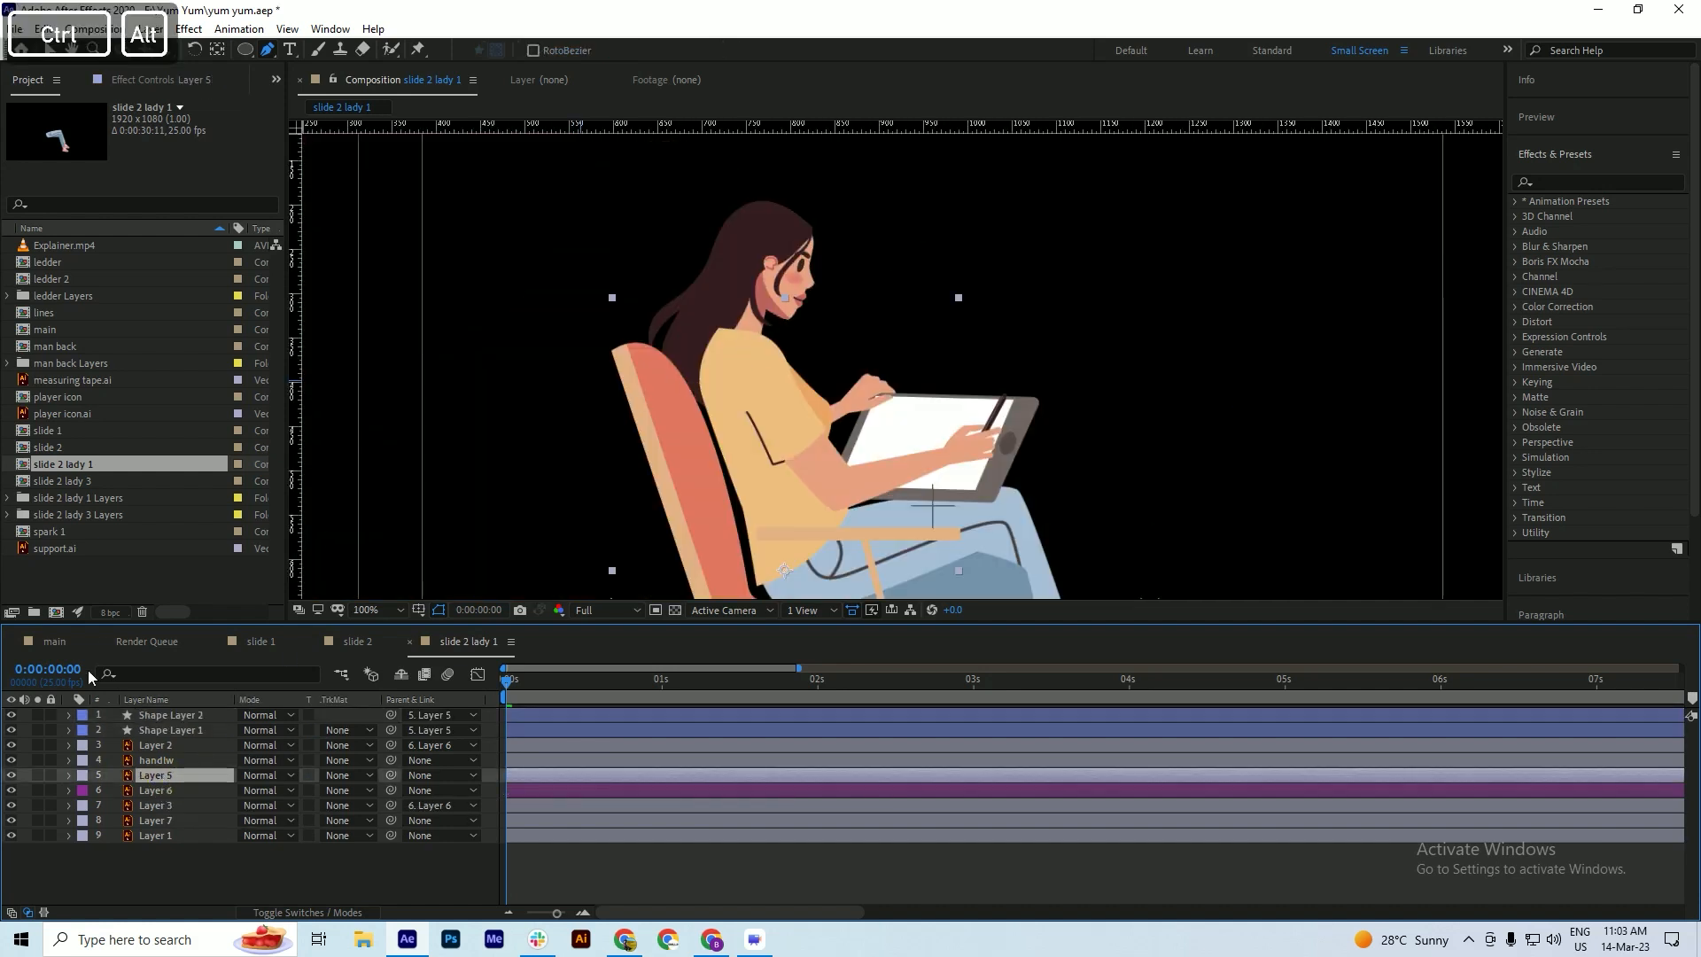
{"action": "left_click", "coordinate": [13, 776]}
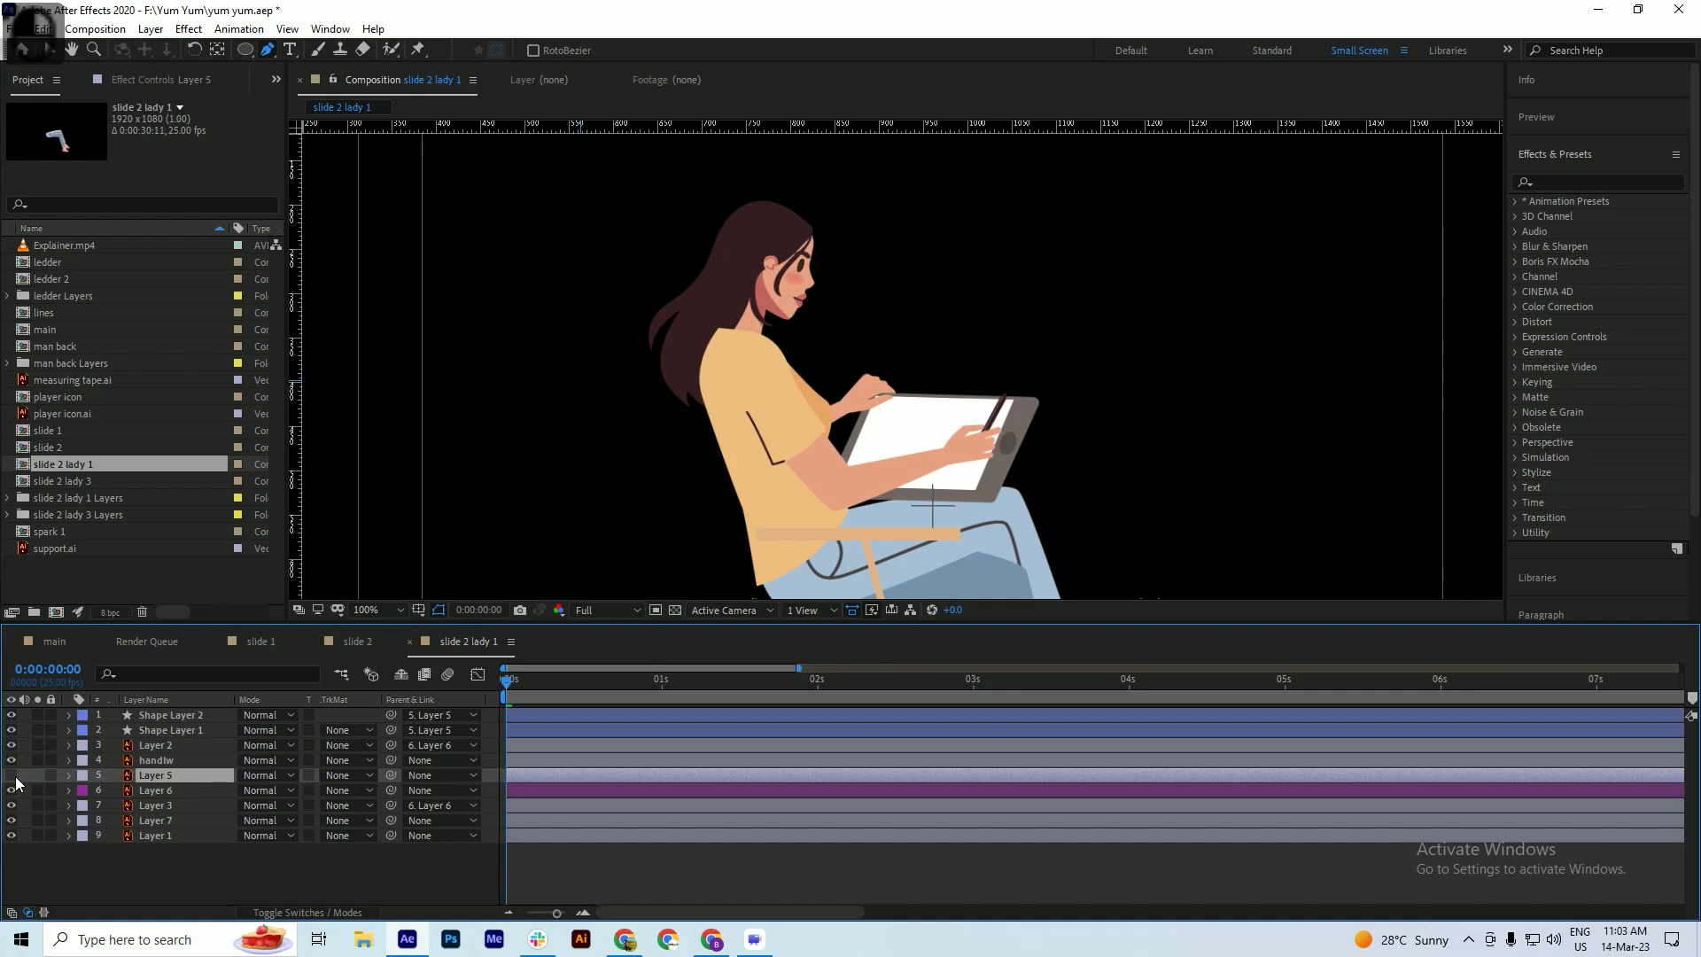
{"action": "left_click", "coordinate": [11, 777]}
- Check Layer 6's artwork by toggling its visibility, parent Shape Layer 1 and Shape Layer 2 to it, and save
{"action": "left_click", "coordinate": [147, 792]}
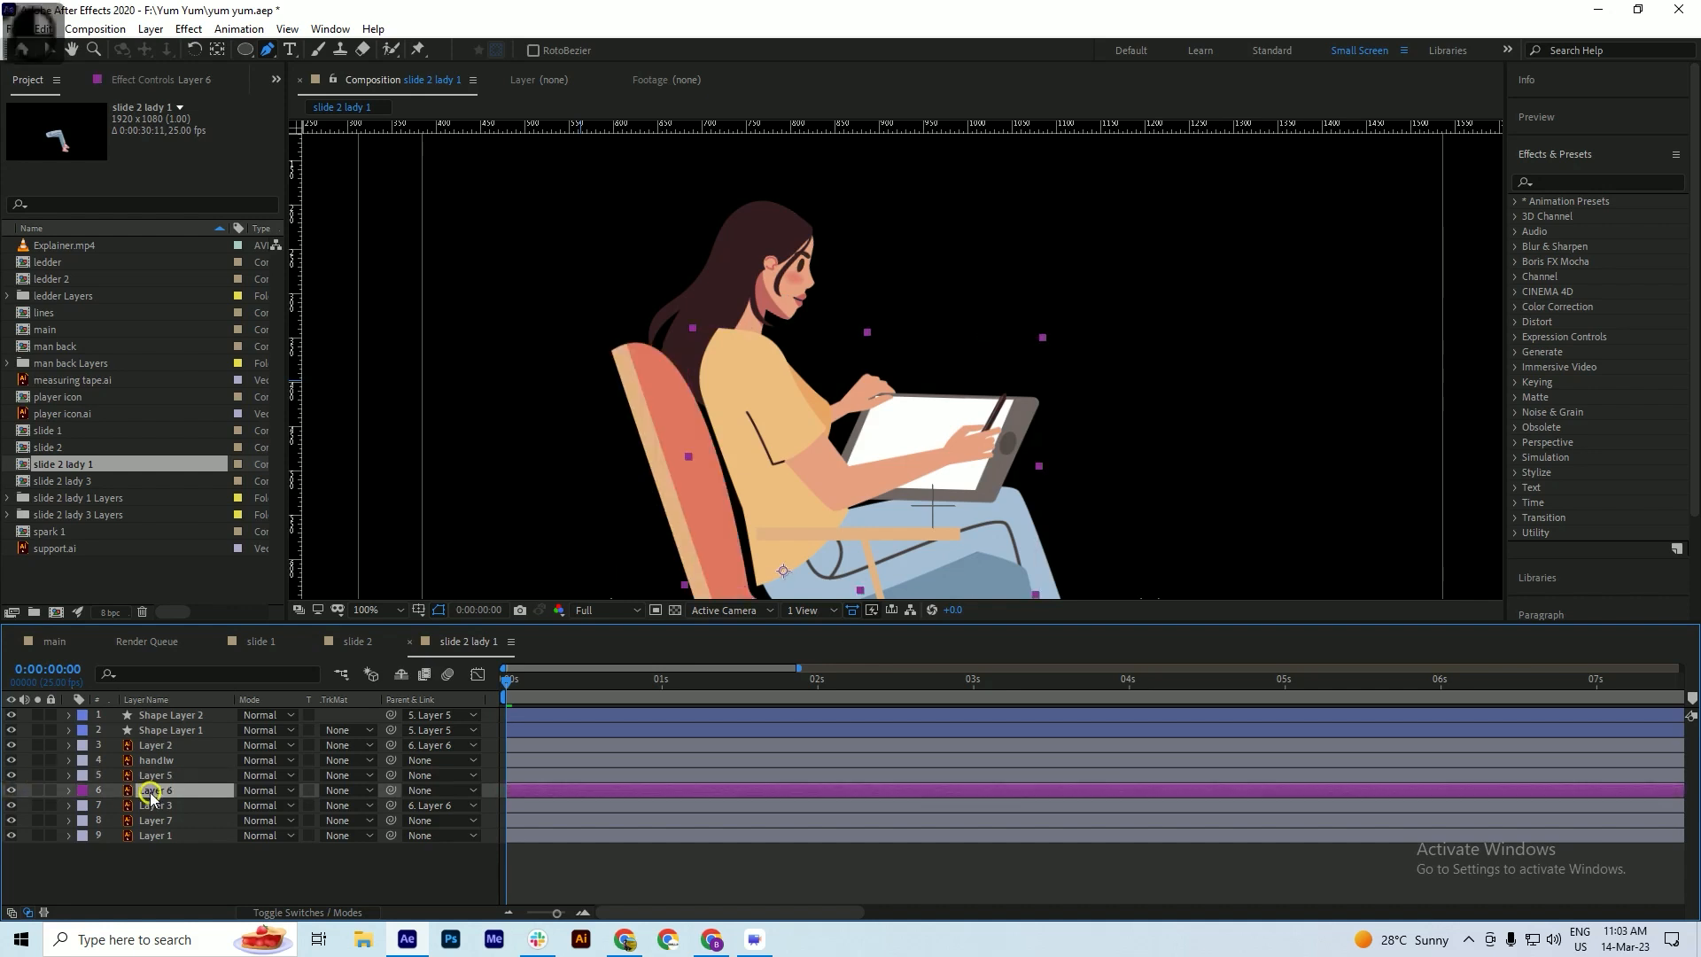
{"action": "left_click", "coordinate": [12, 790]}
{"action": "left_click", "coordinate": [11, 790]}
{"action": "left_click", "coordinate": [179, 715]}
{"action": "left_click", "coordinate": [171, 730], "text": "shift"}
{"action": "left_click_drag", "start_coordinate": [391, 720], "coordinate": [157, 789]}
{"action": "key", "text": "ctrl+s"}
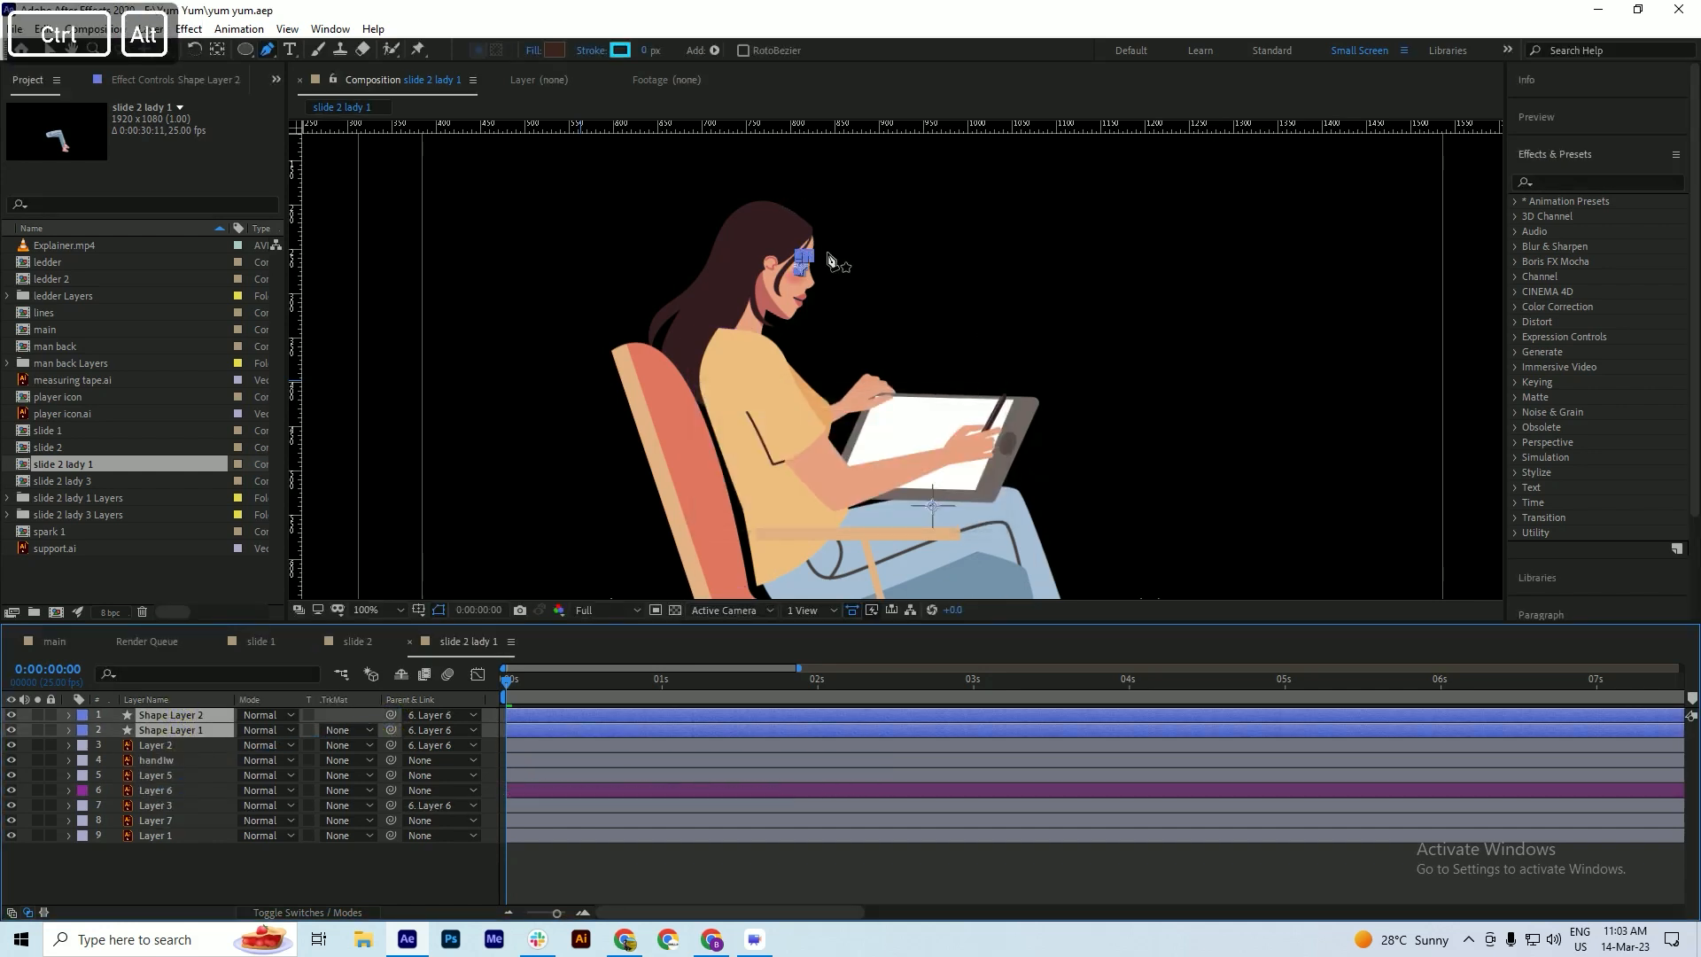
- Center the anchor points of the eyebrow and eye shape layers on their artwork and save the project
{"action": "scroll", "coordinate": [821, 252], "scroll_direction": "up", "scroll_amount": 5}
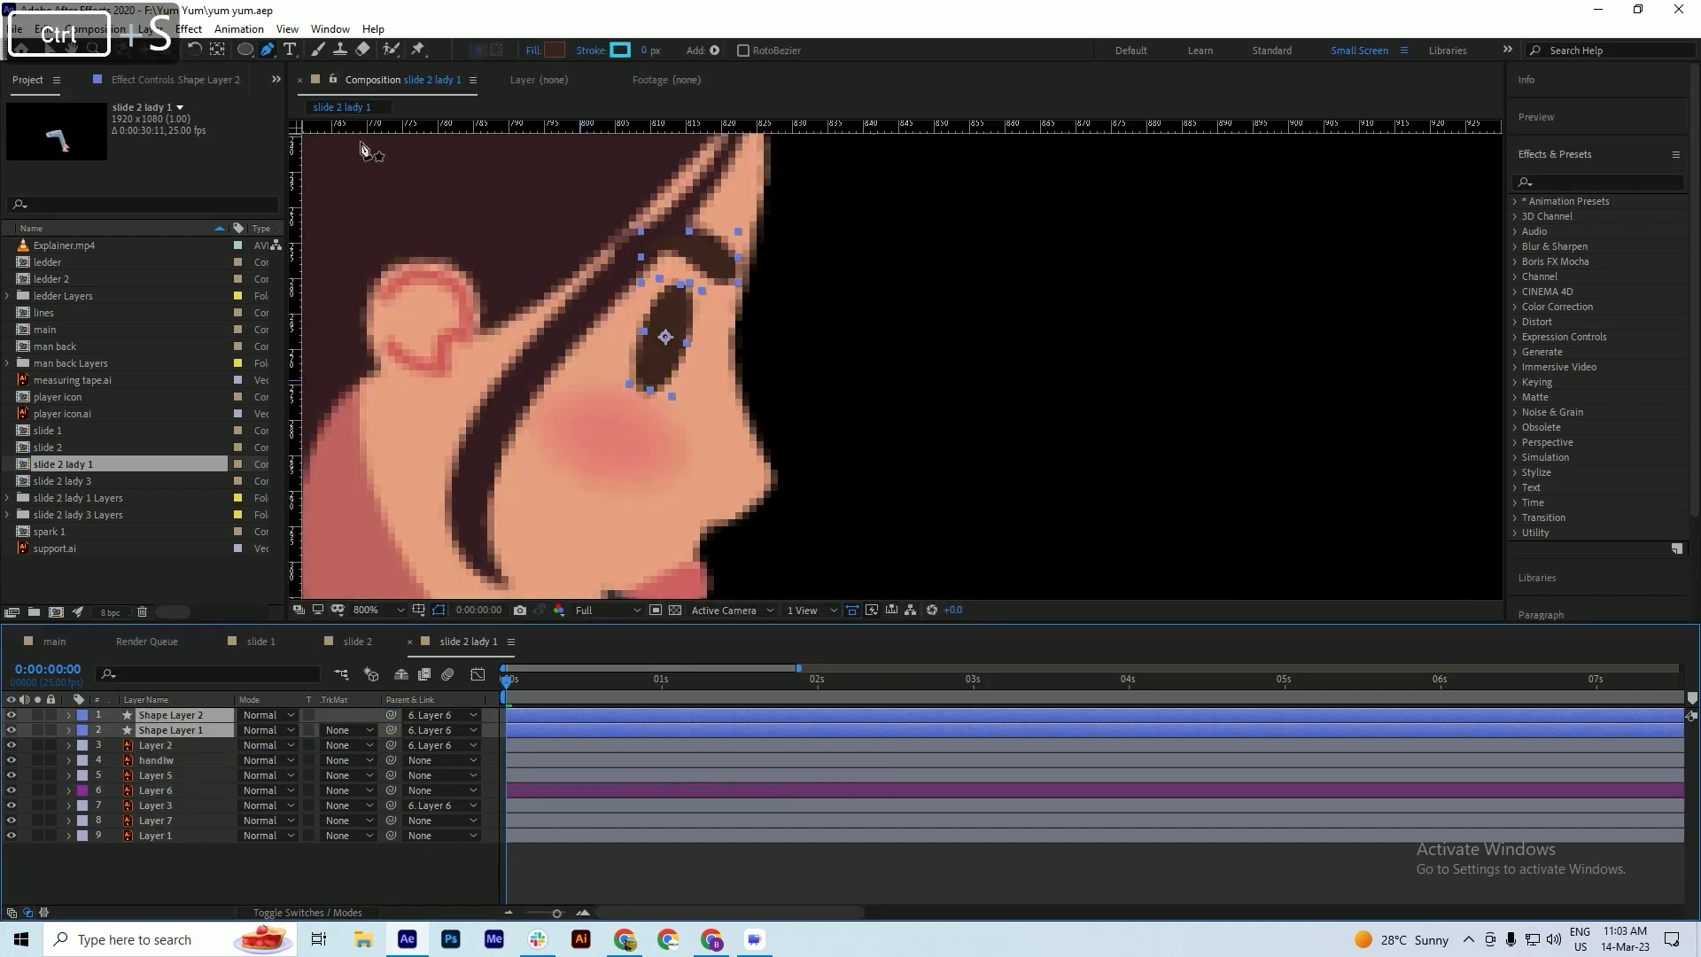
{"action": "key", "text": "v"}
{"action": "key", "text": "ctrl+s"}
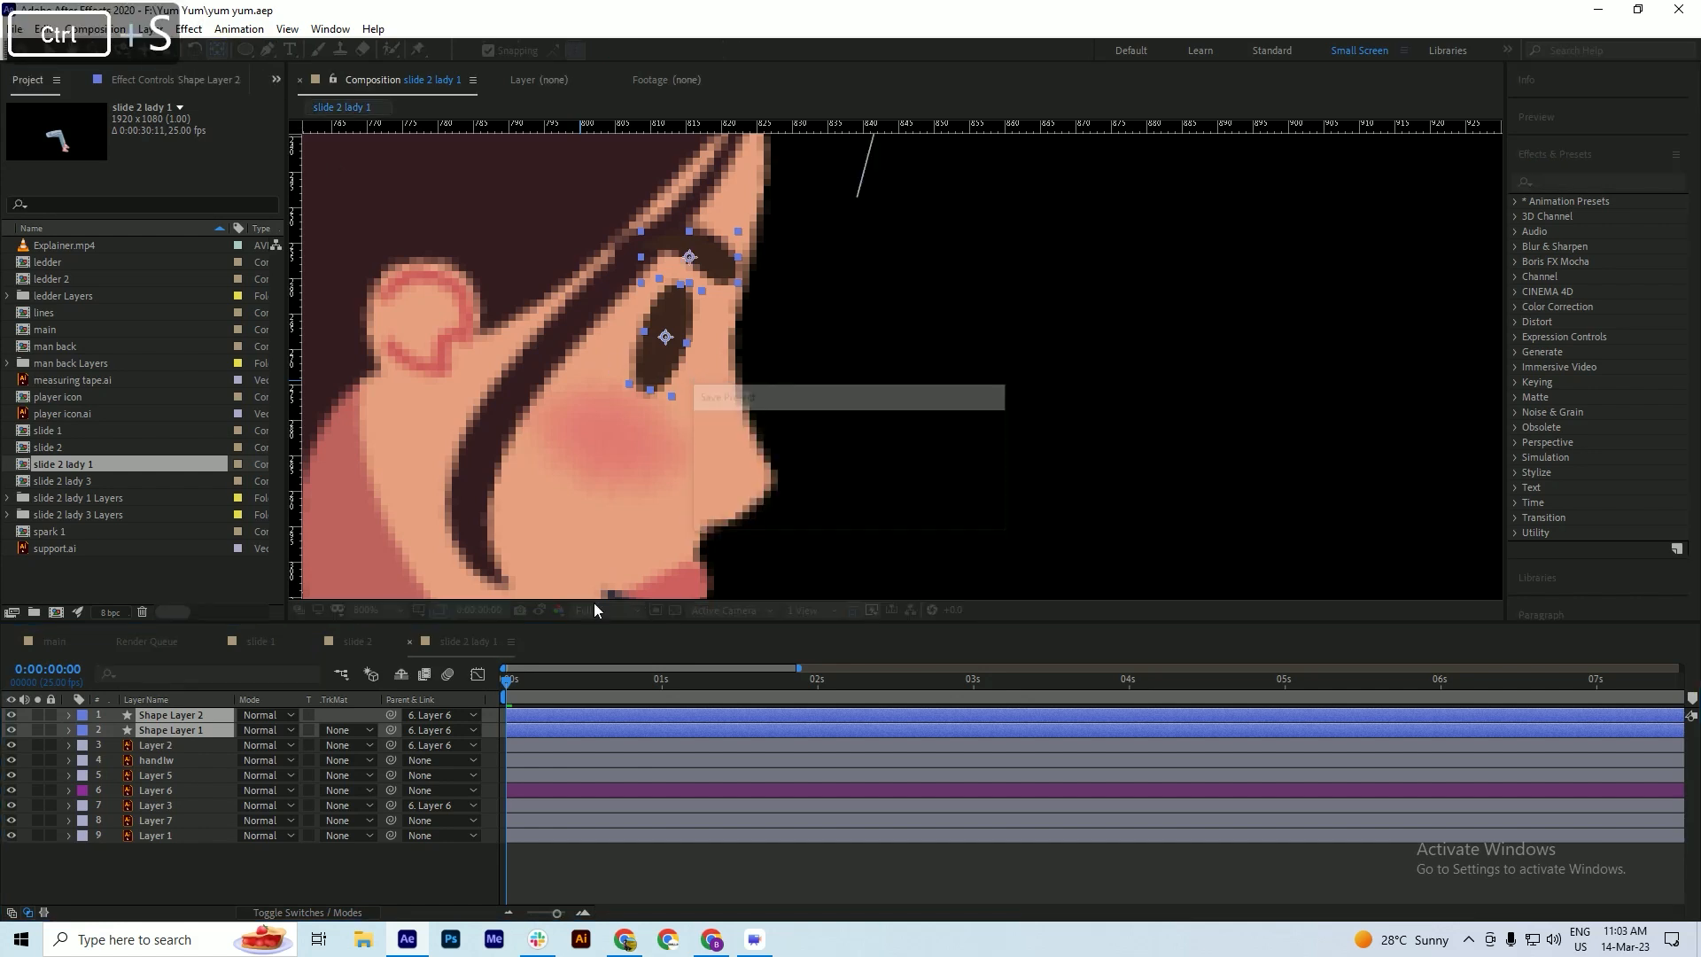
{"action": "left_click_drag", "start_coordinate": [505, 693], "coordinate": [556, 708]}
{"action": "key", "text": "ctrl+z"}
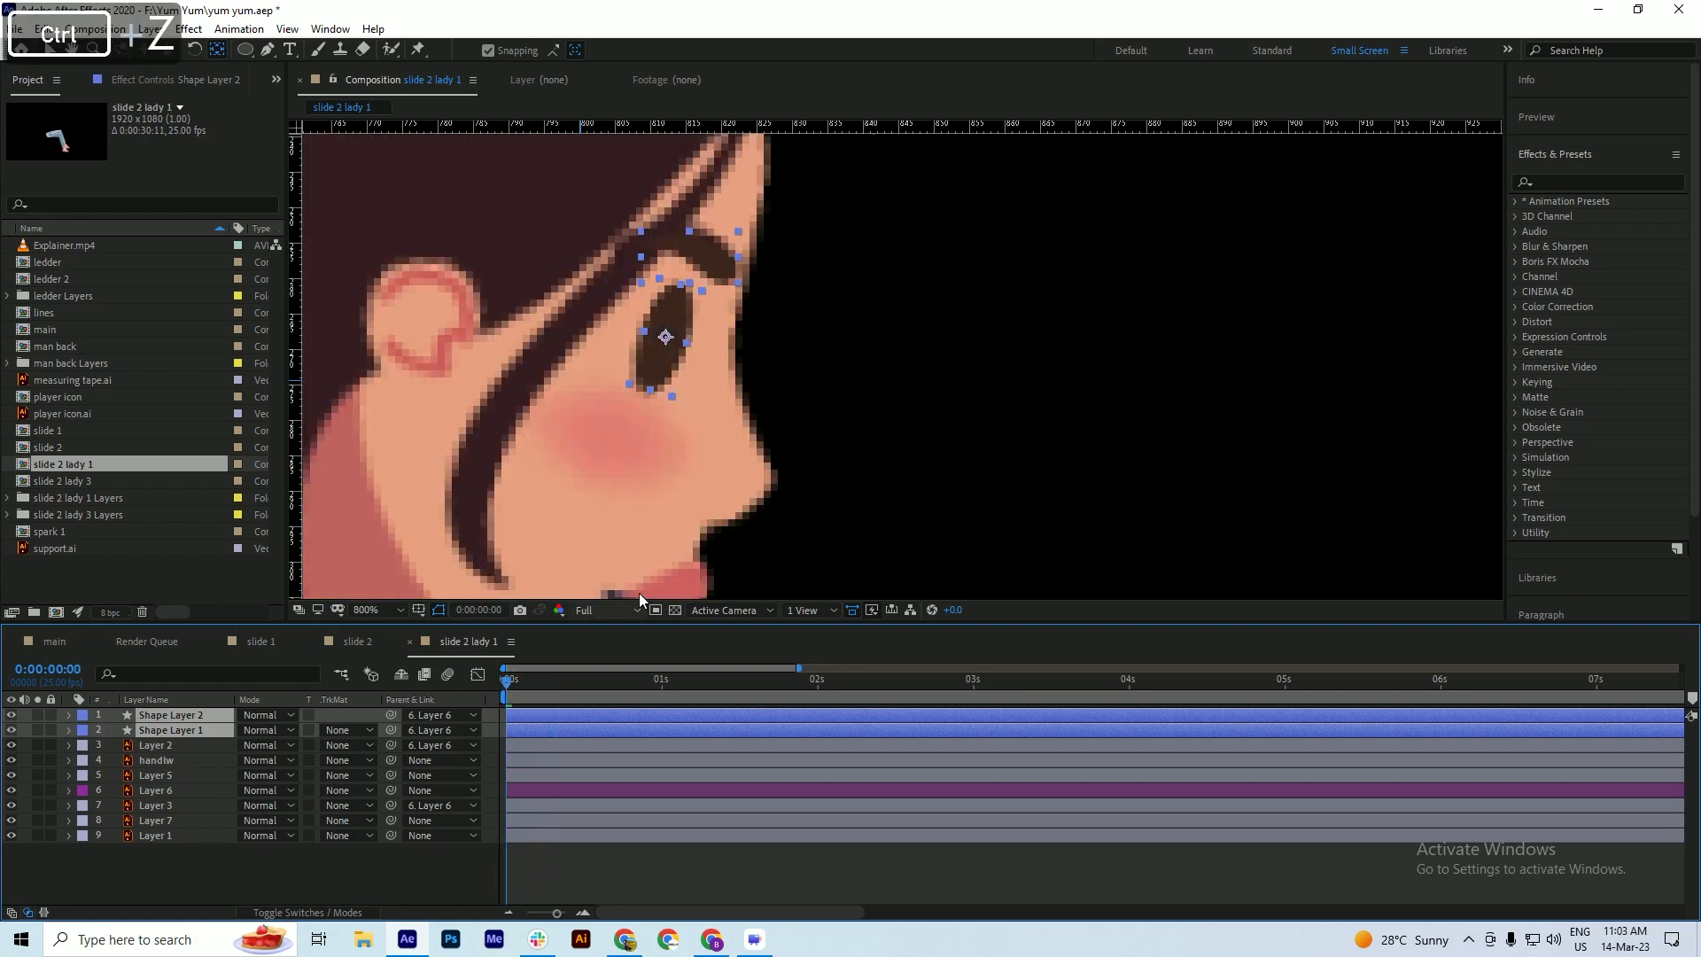
{"action": "scroll", "coordinate": [763, 229], "scroll_direction": "down", "scroll_amount": 1}
{"action": "scroll", "coordinate": [762, 229], "scroll_direction": "down", "scroll_amount": 1}
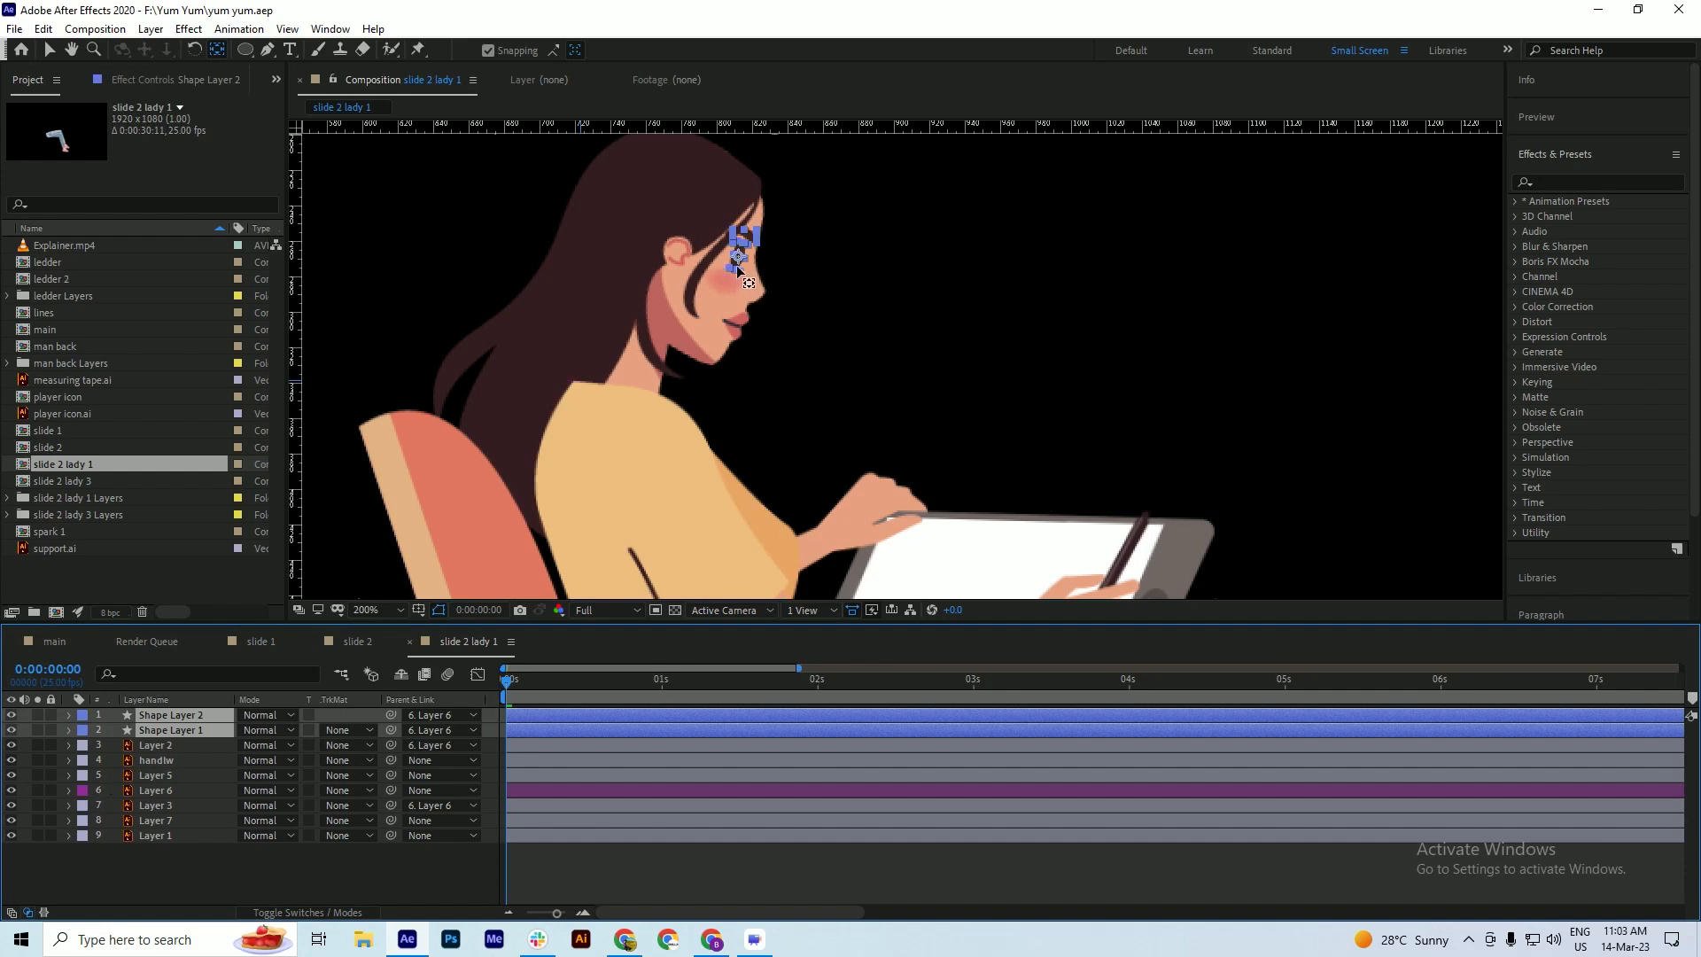
{"action": "key", "text": "ctrl+s"}
- Preview the eye and eyebrow moving with the head, return to 0:00:00:00, and save the project
{"action": "left_click", "coordinate": [173, 878]}
{"action": "mouse_move", "coordinate": [513, 693]}
{"action": "left_mouse_down"}
{"action": "mouse_move", "coordinate": [603, 693]}
{"action": "mouse_move", "coordinate": [486, 696]}
{"action": "mouse_move", "coordinate": [592, 694]}
{"action": "mouse_move", "coordinate": [491, 711]}
{"action": "left_mouse_up"}
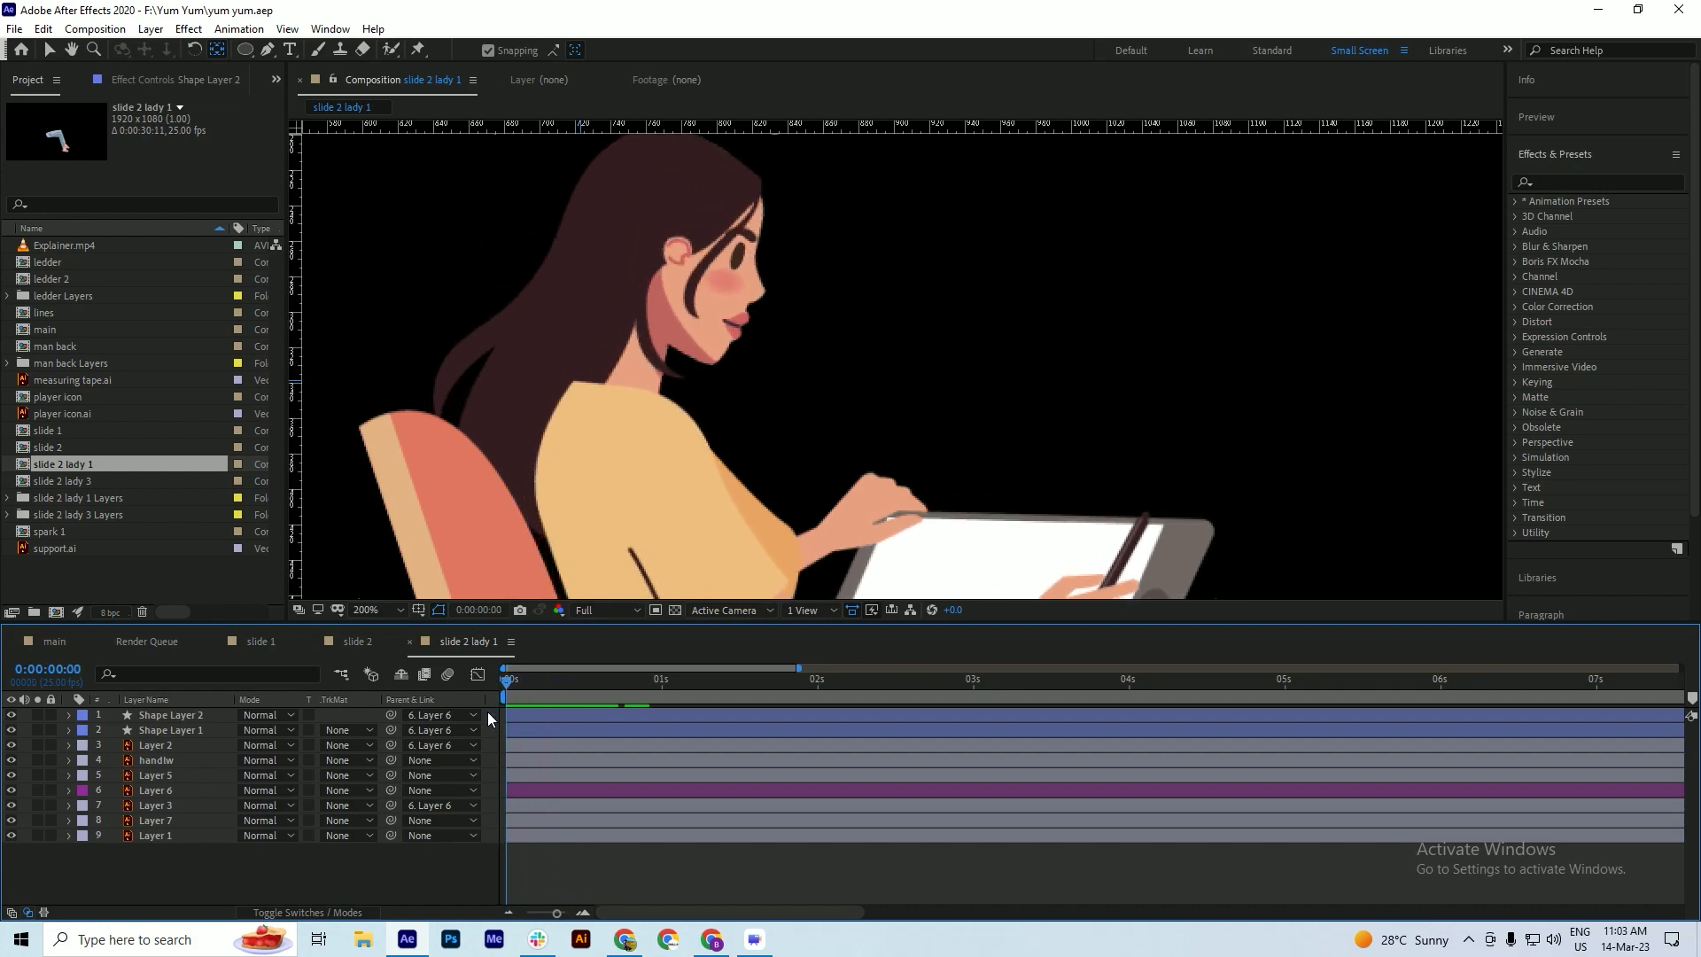
{"action": "key", "text": "ctrl+s"}
- Parent Shape Layer 1 and Shape Layer 2 to Layer 3, save the project, and preview them moving with the head
{"action": "left_click", "coordinate": [200, 718]}
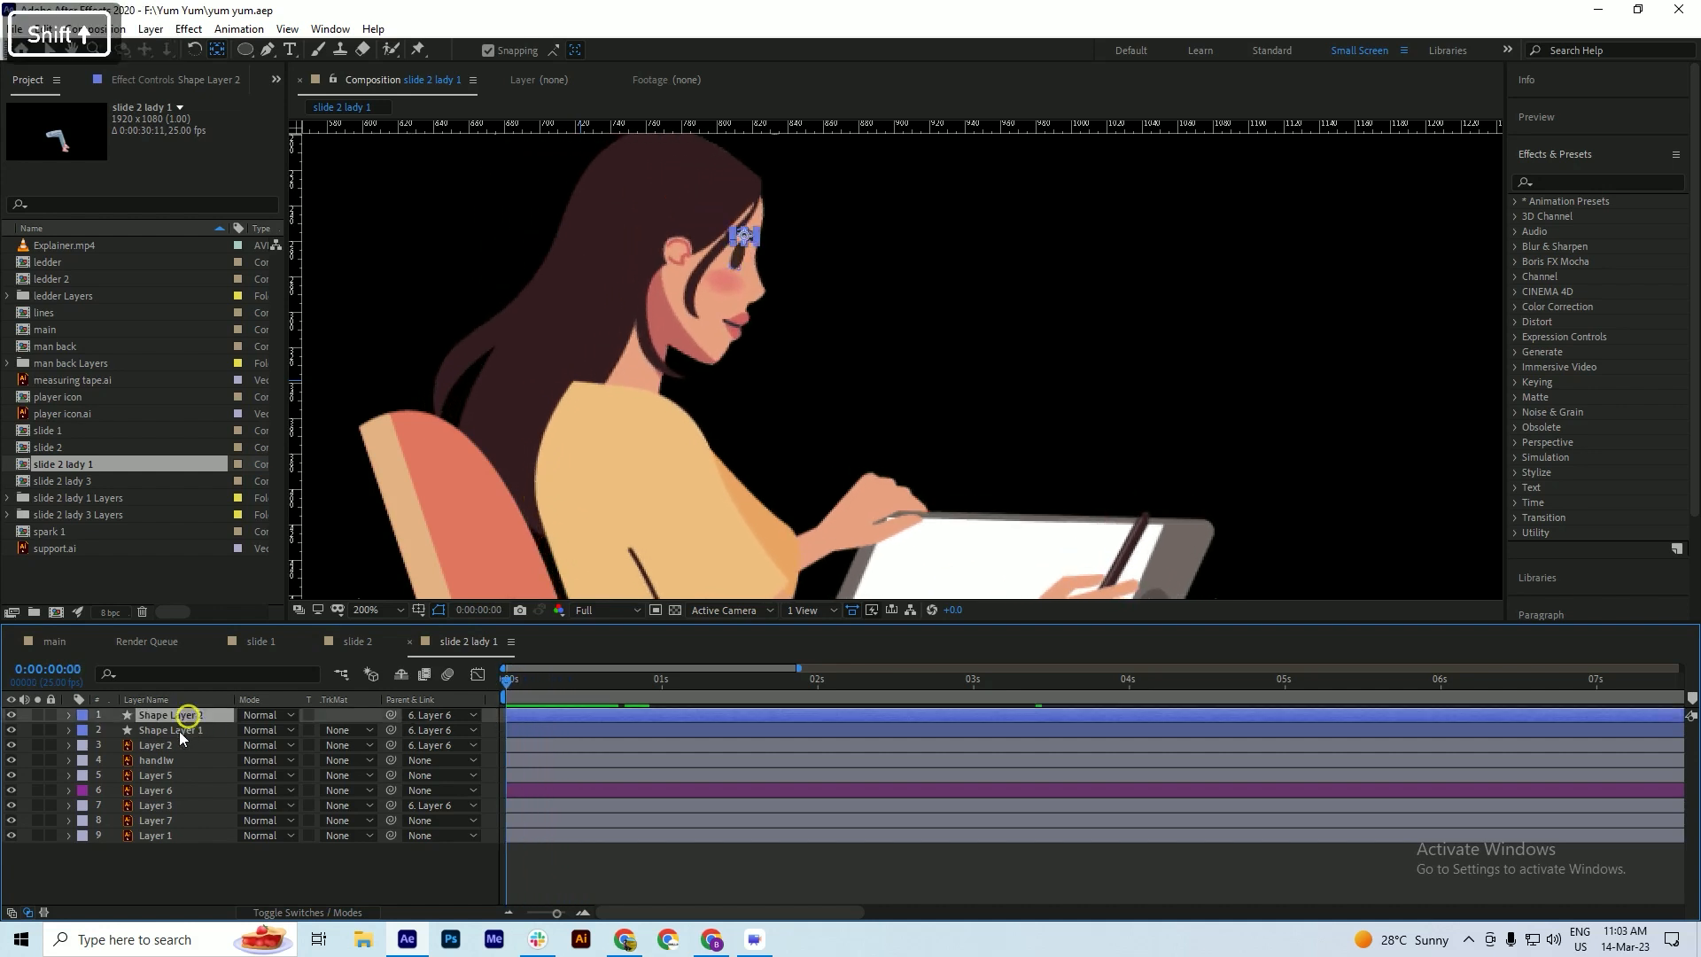
{"action": "left_click", "coordinate": [175, 731], "text": "shift"}
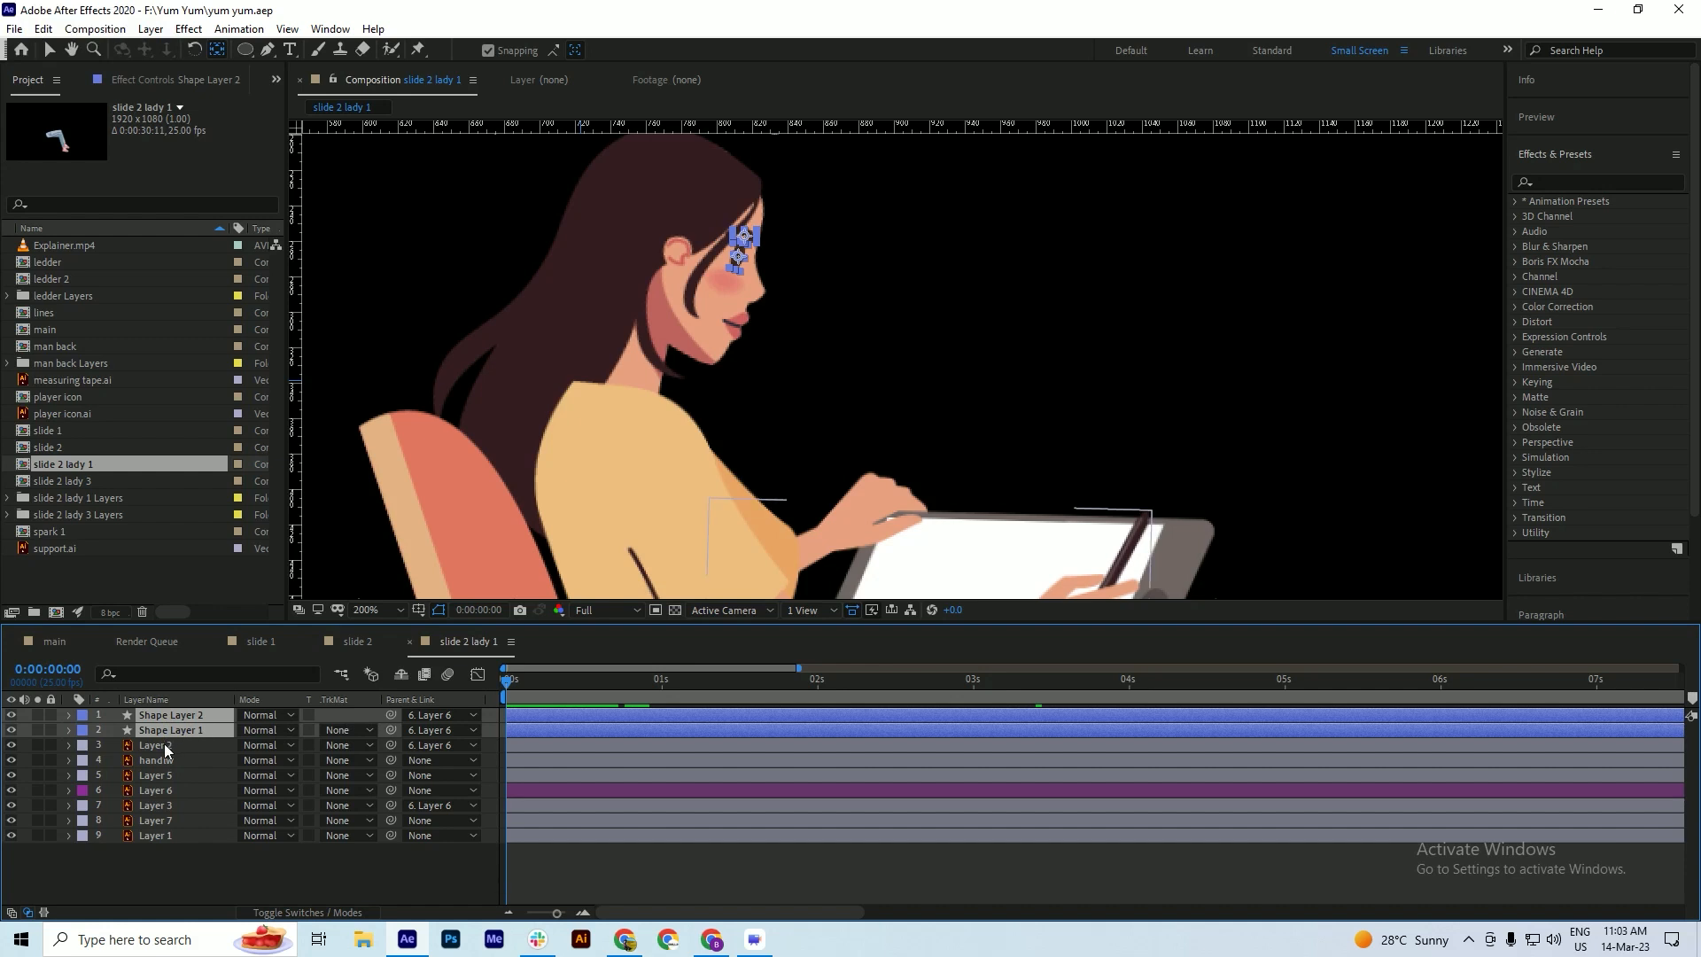
{"action": "left_click", "coordinate": [163, 744]}
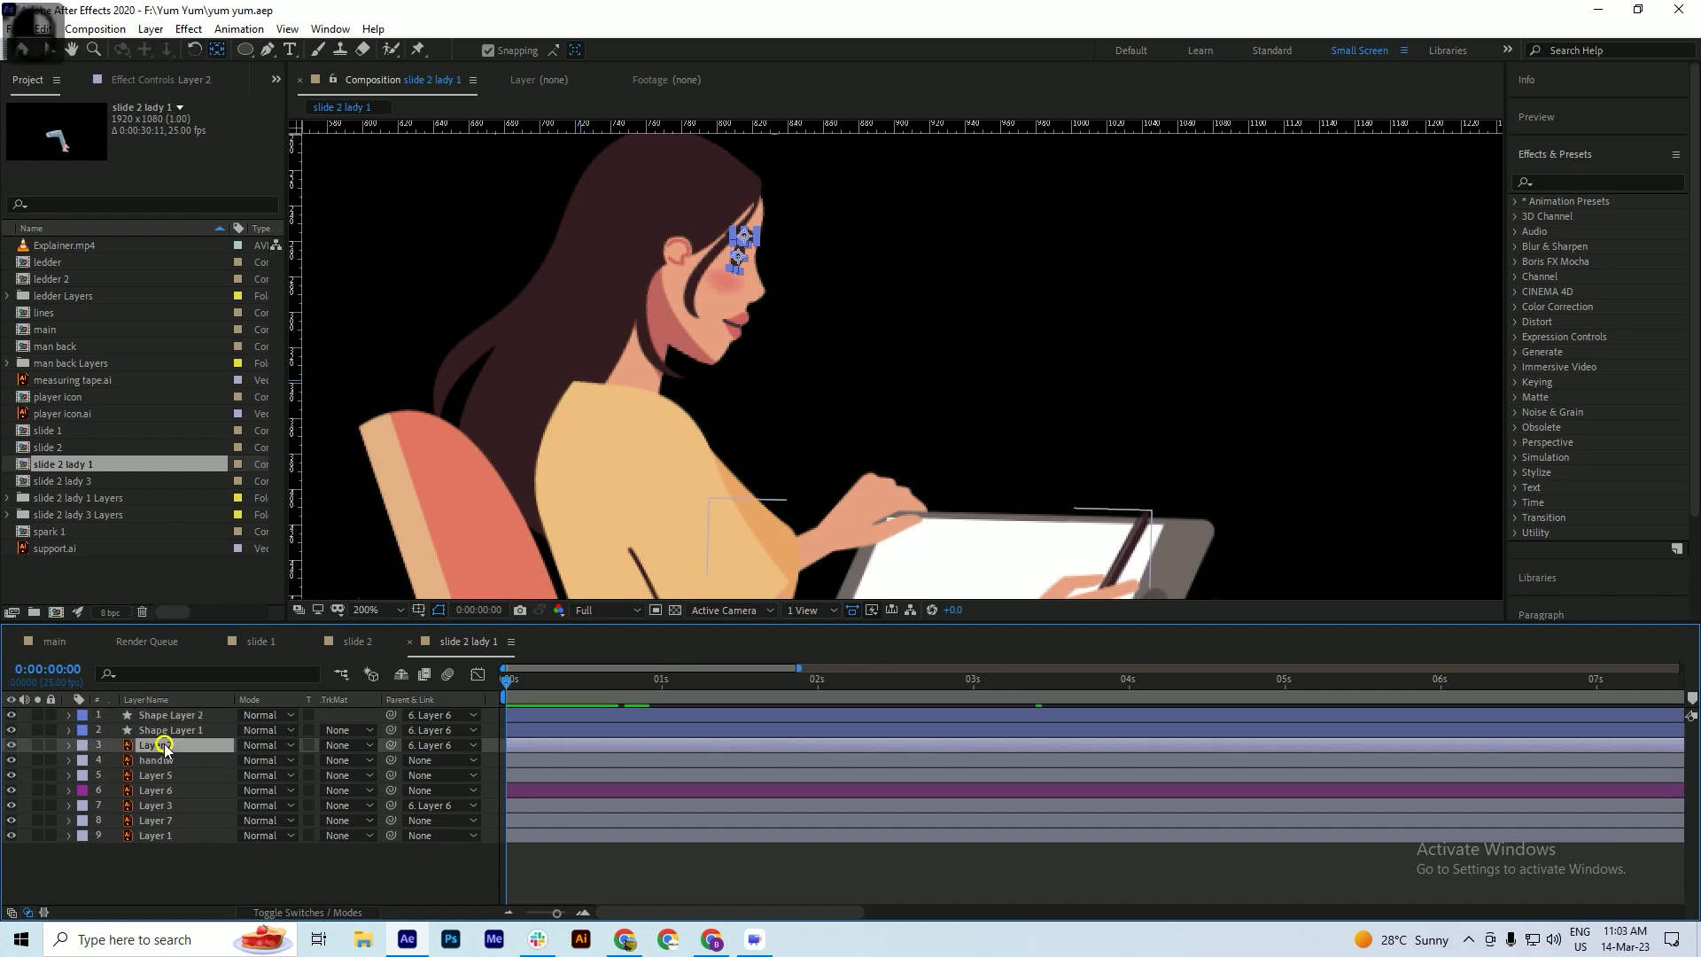
{"action": "left_click", "coordinate": [160, 791]}
{"action": "left_click", "coordinate": [168, 805]}
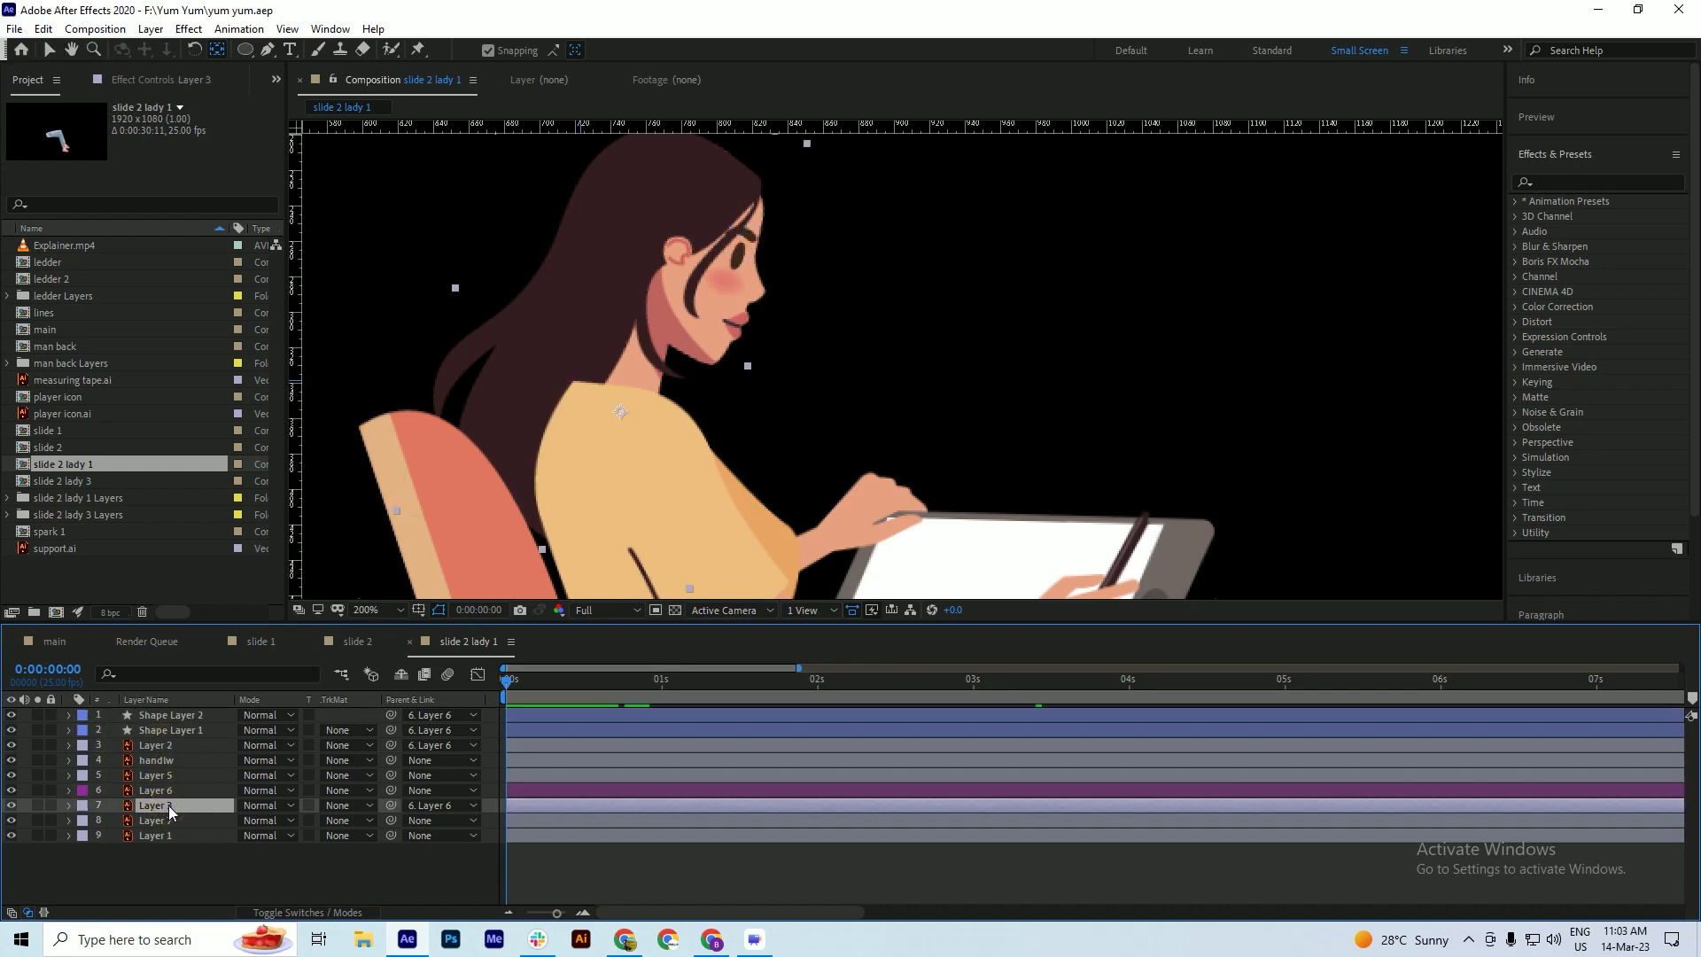
{"action": "left_click", "coordinate": [167, 716]}
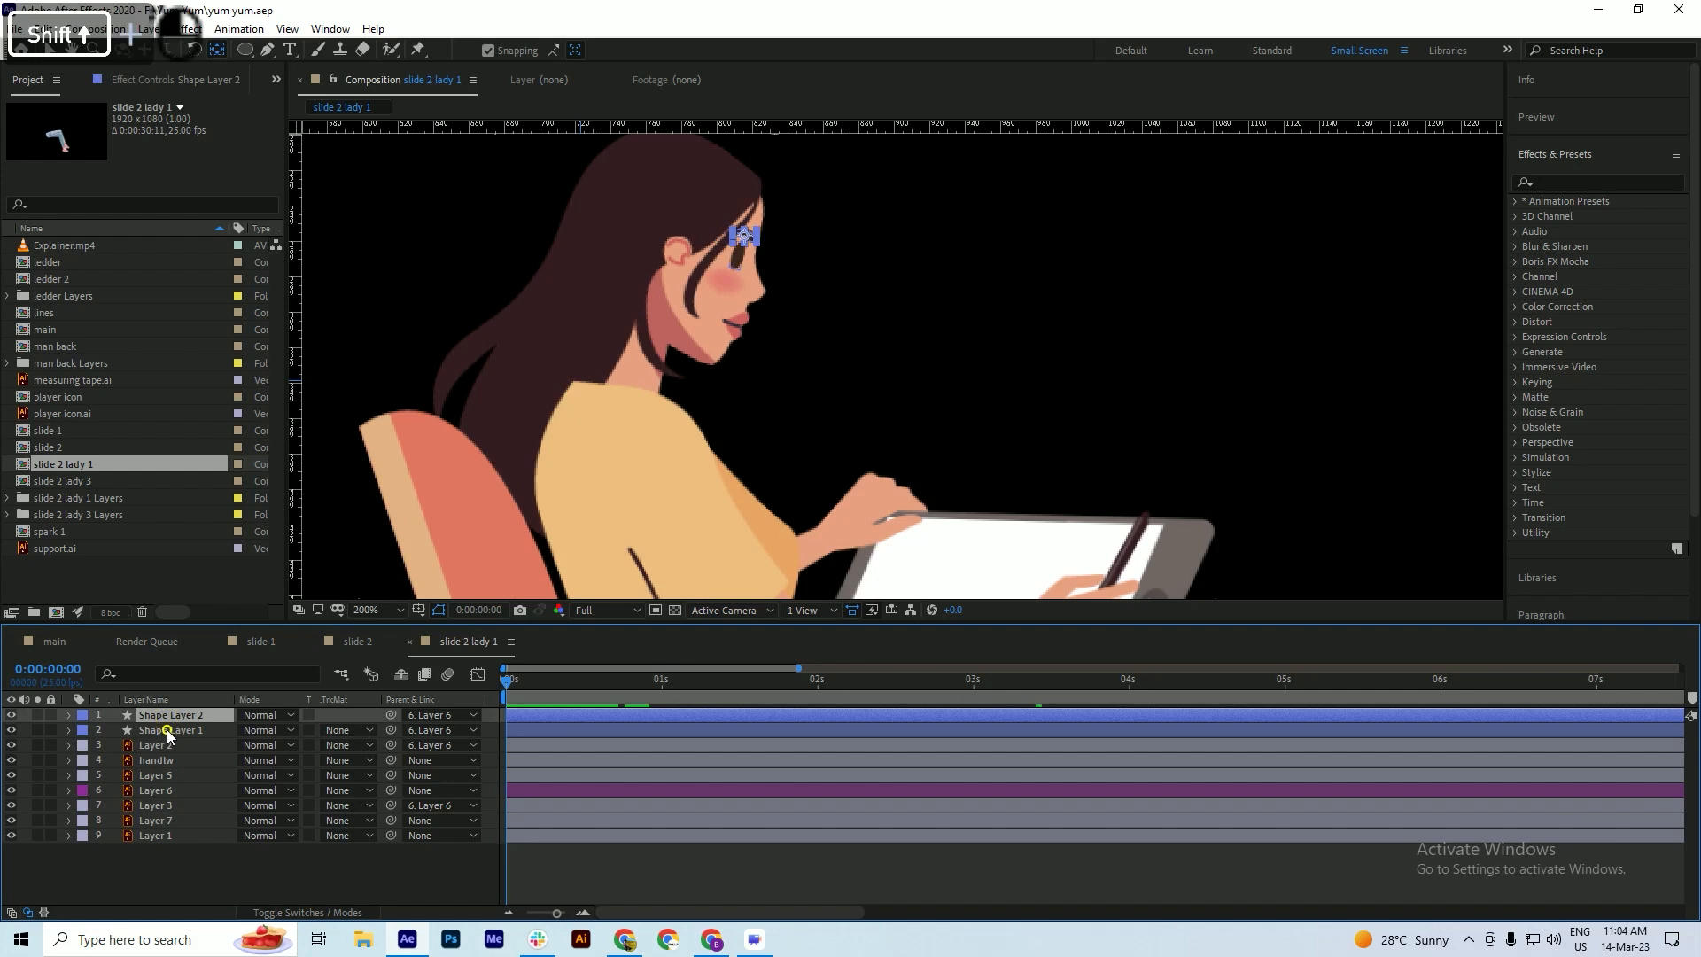
{"action": "left_click", "coordinate": [166, 730], "text": "shift"}
{"action": "left_click_drag", "start_coordinate": [392, 718], "coordinate": [160, 811]}
{"action": "key", "text": "ctrl+s"}
{"action": "key", "text": "space"}
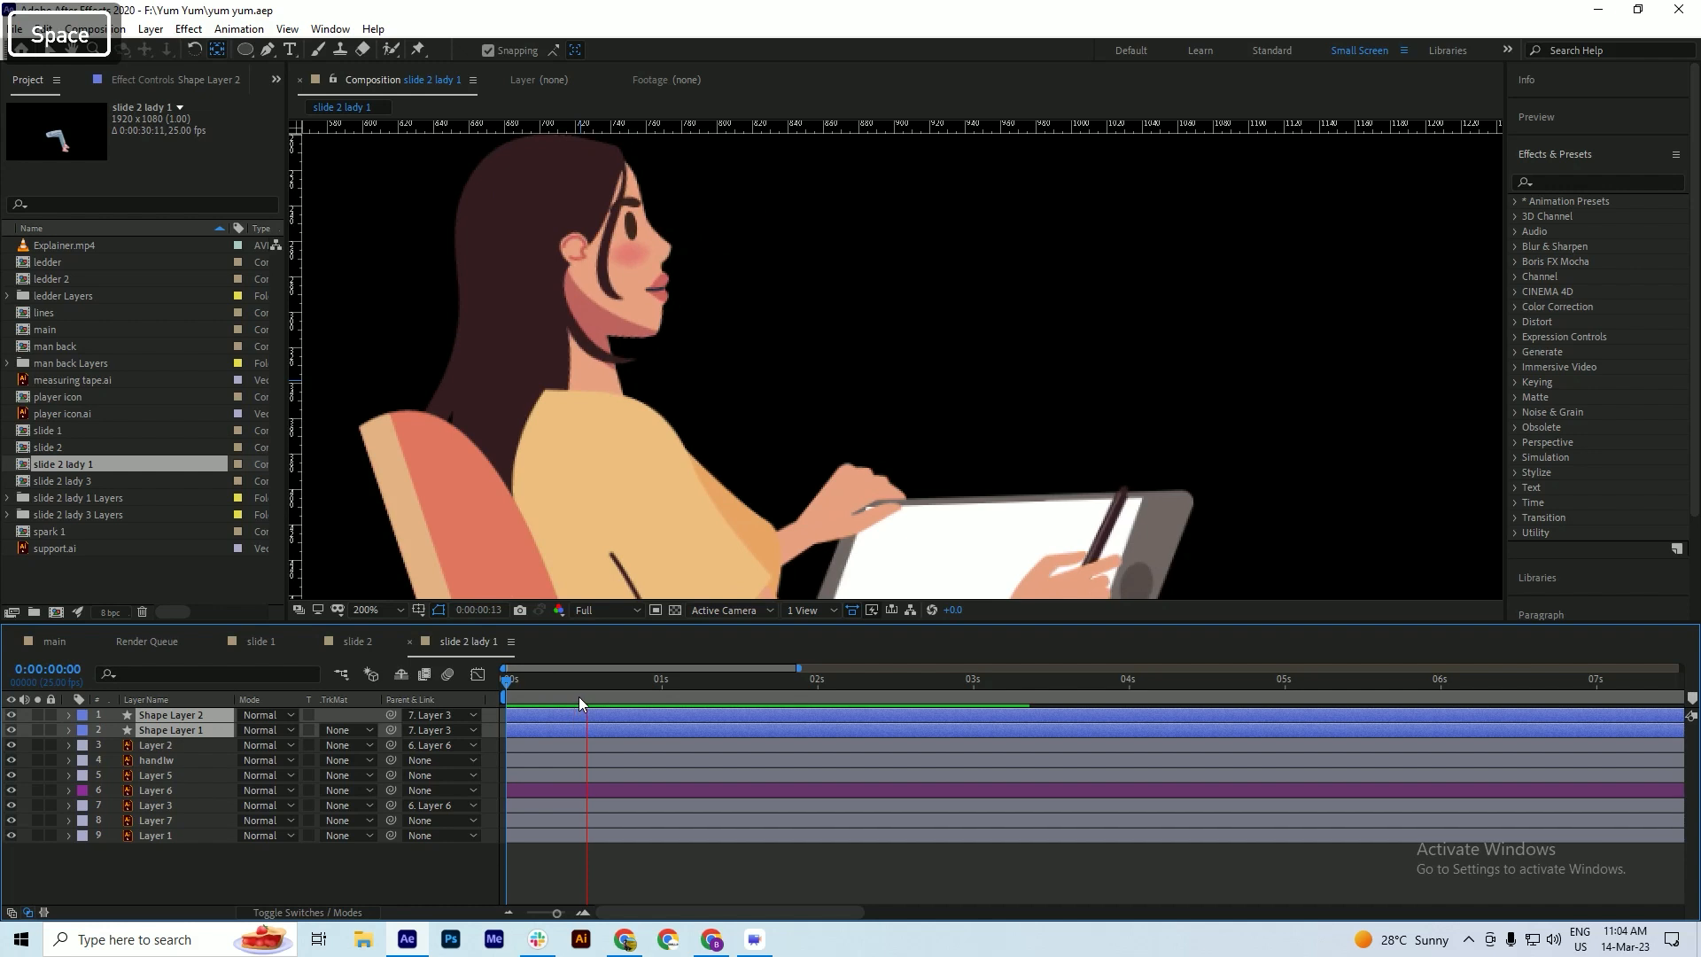
{"action": "left_click", "coordinate": [541, 685]}
- Add a Scale keyframe to the eye on Shape Layer 1 at 0:00:00:18 and save the project
{"action": "left_click_drag", "start_coordinate": [487, 693], "coordinate": [584, 693]}
{"action": "key", "text": "ctrl+s"}
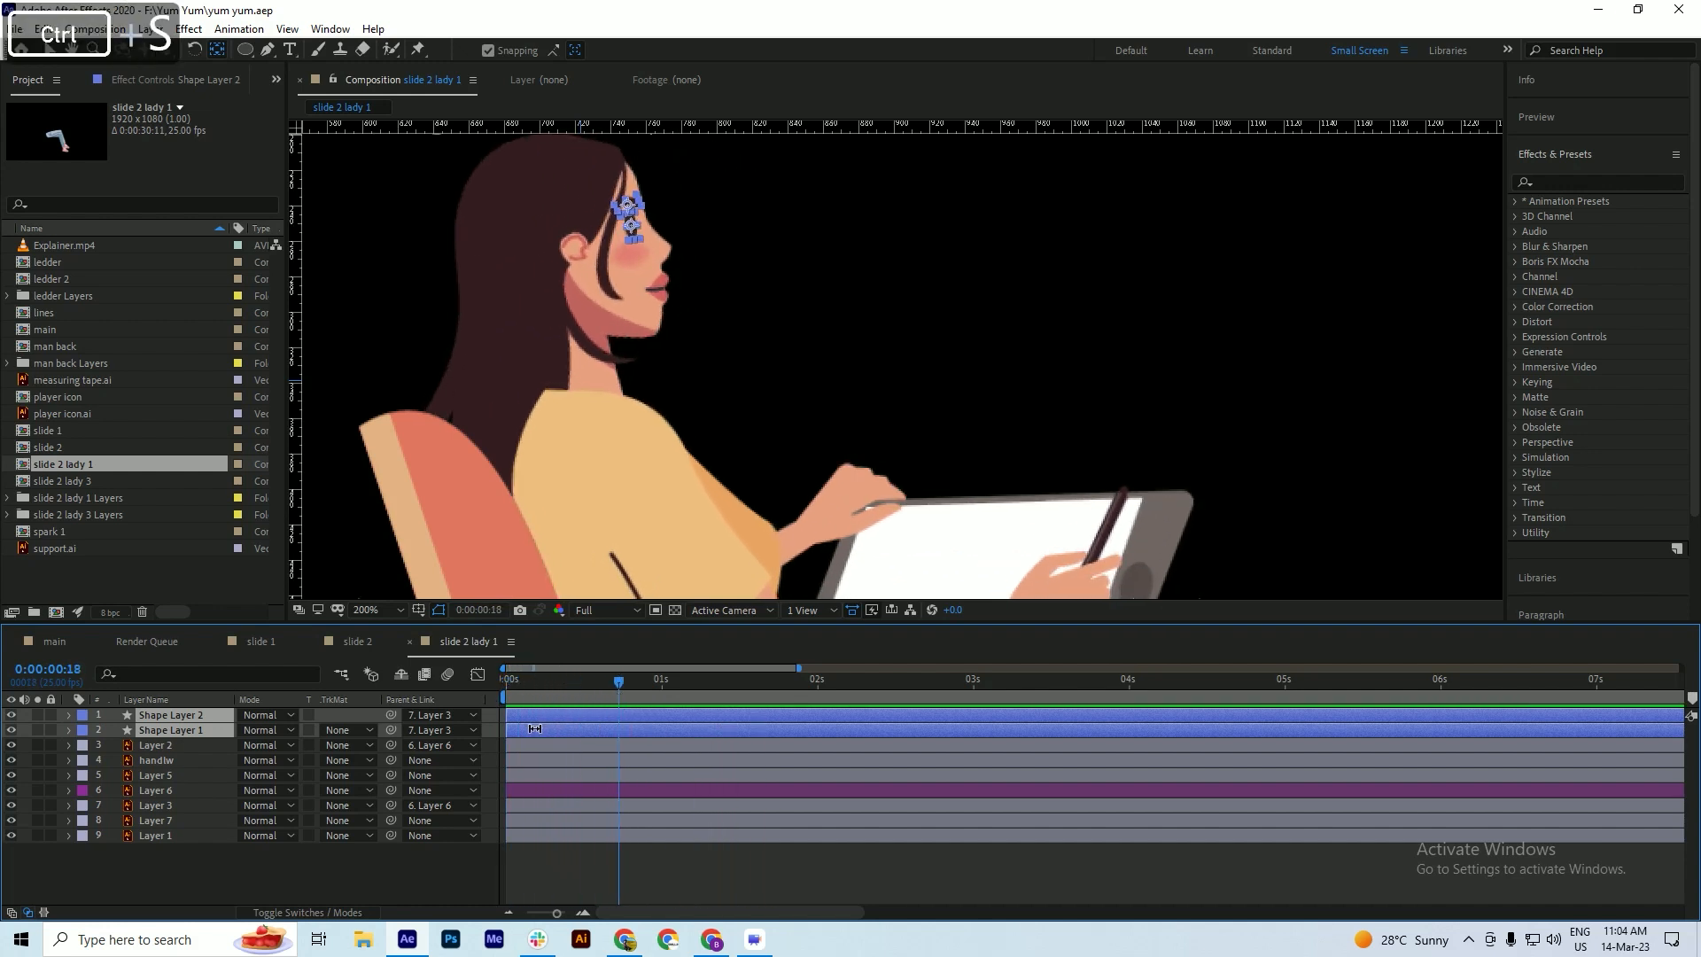
{"action": "key", "text": "s"}
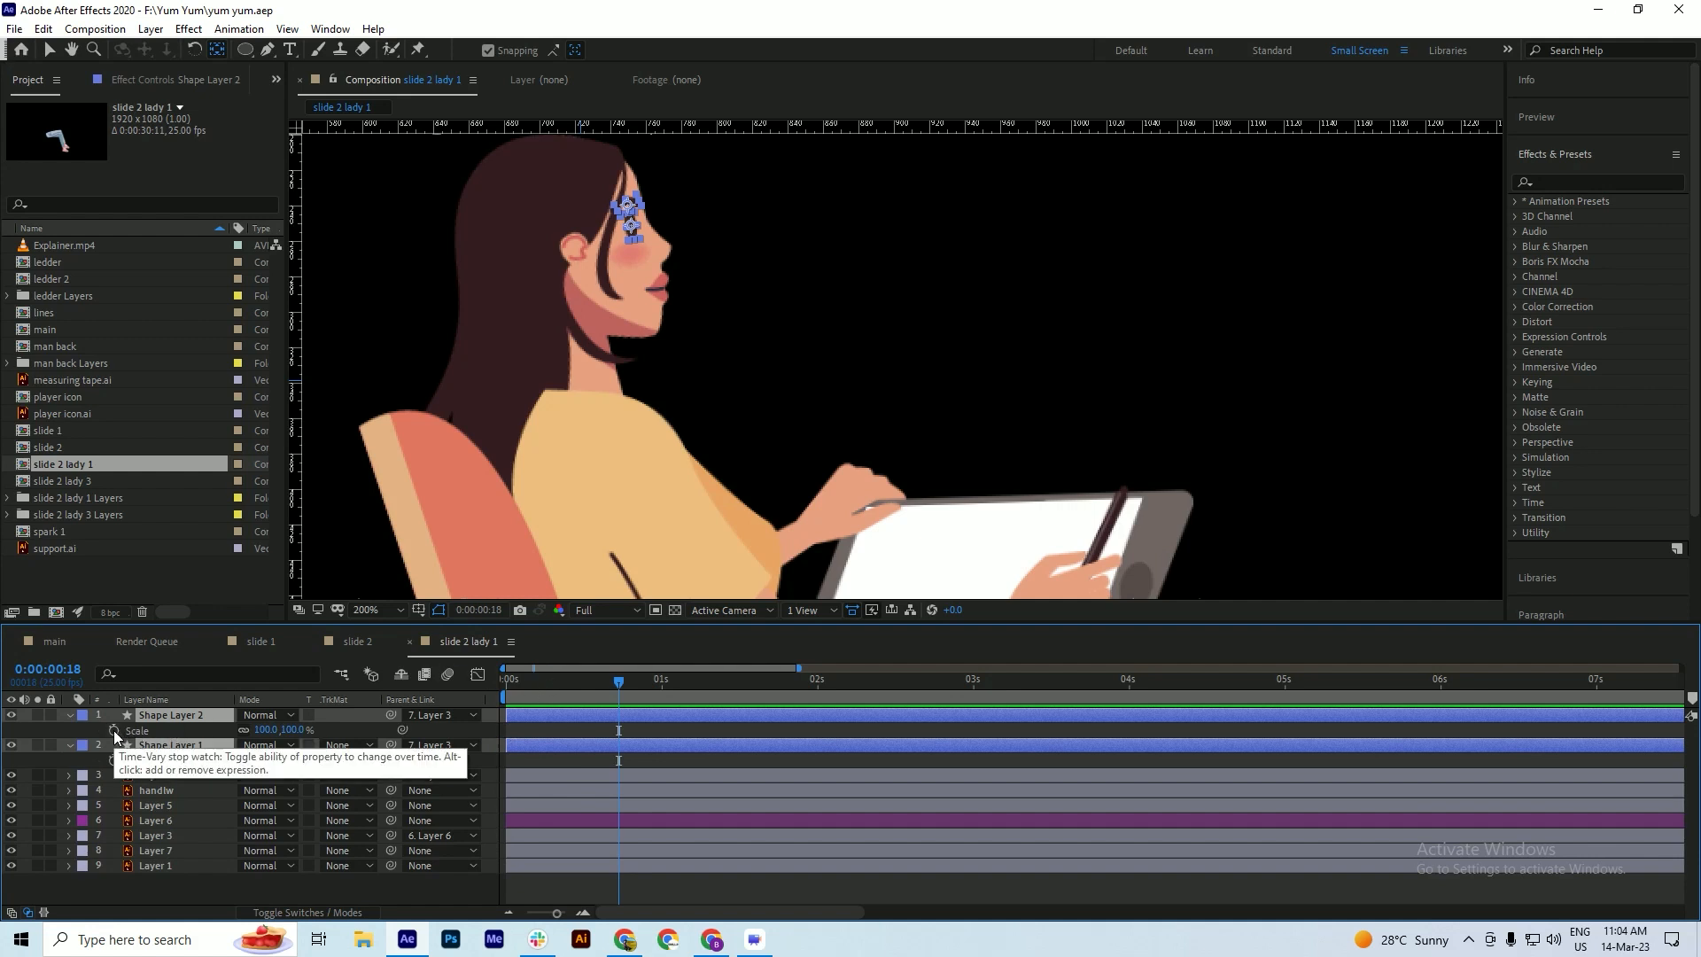
{"action": "left_click", "coordinate": [86, 730]}
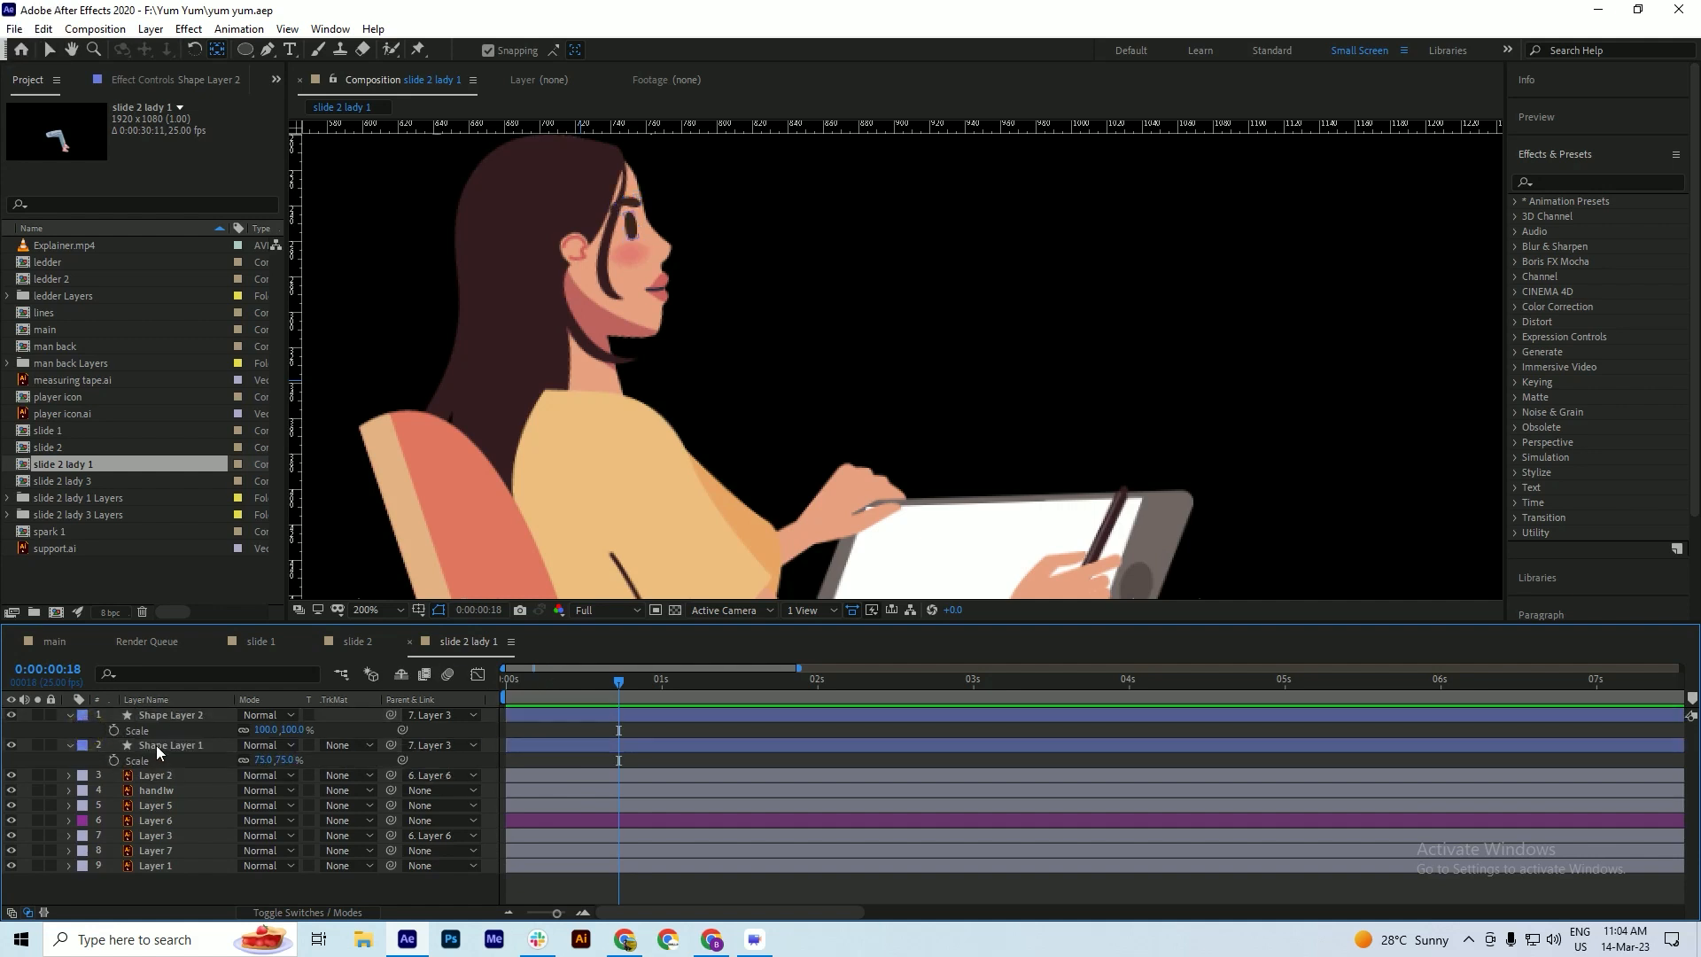
{"action": "left_click", "coordinate": [163, 747]}
{"action": "left_click", "coordinate": [114, 759]}
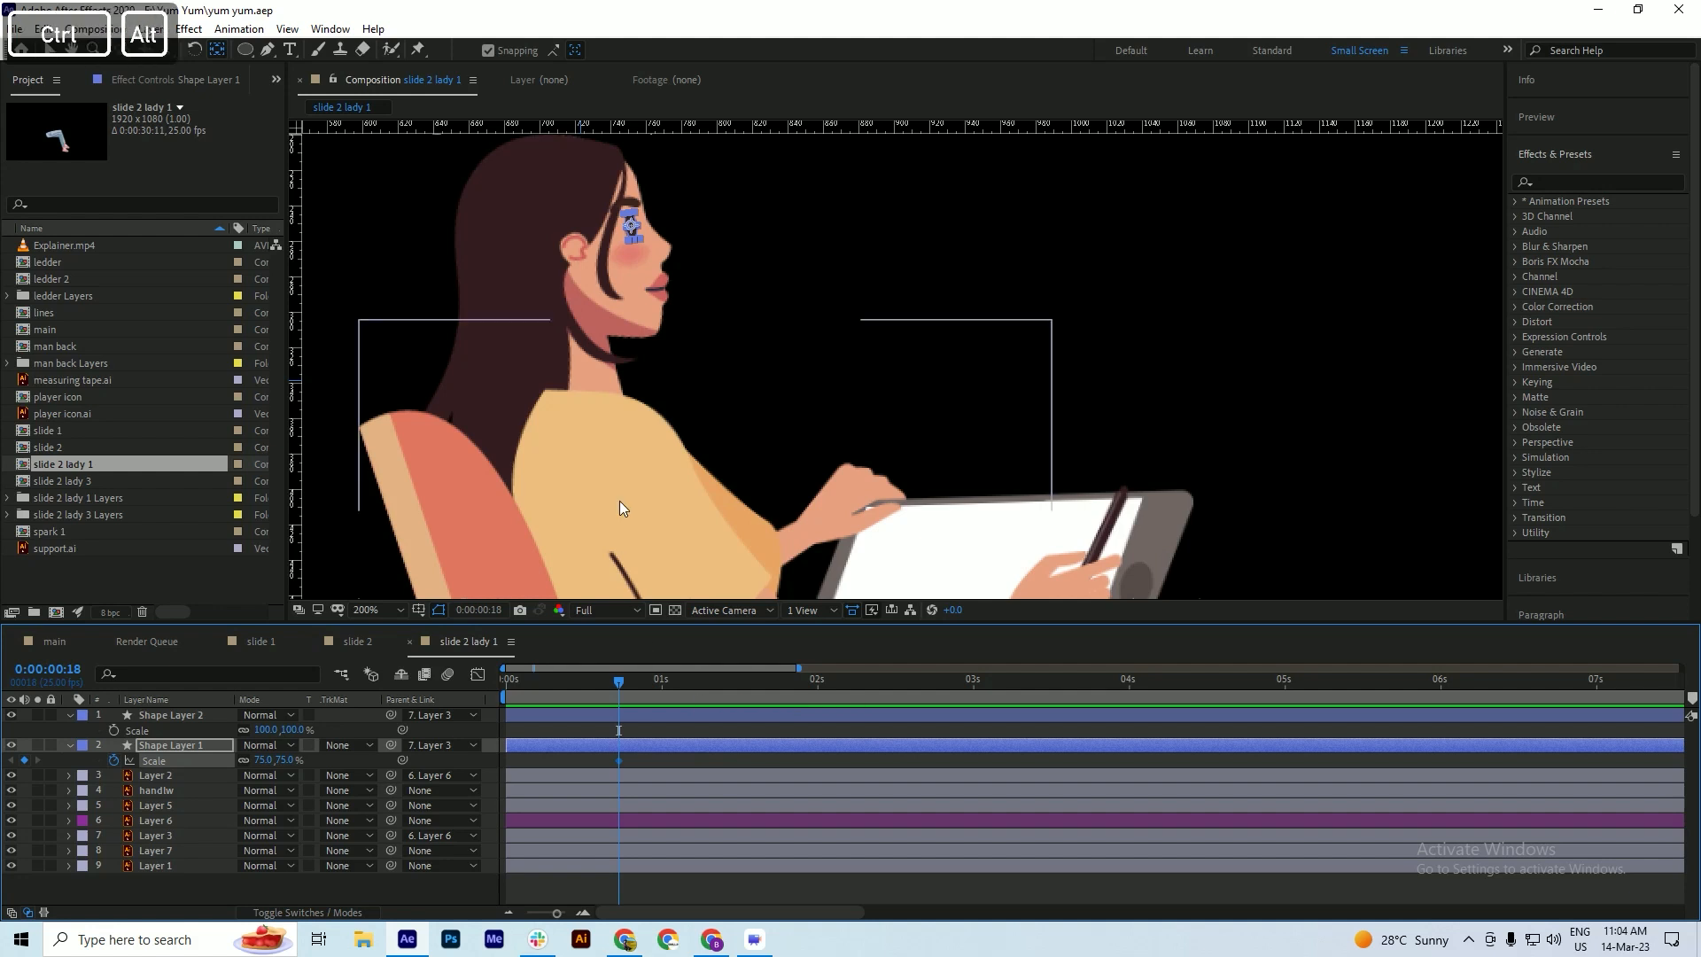
{"action": "scroll", "coordinate": [606, 213], "scroll_direction": "up", "scroll_amount": 4}
{"action": "scroll", "coordinate": [696, 306], "scroll_direction": "down", "scroll_amount": 2}
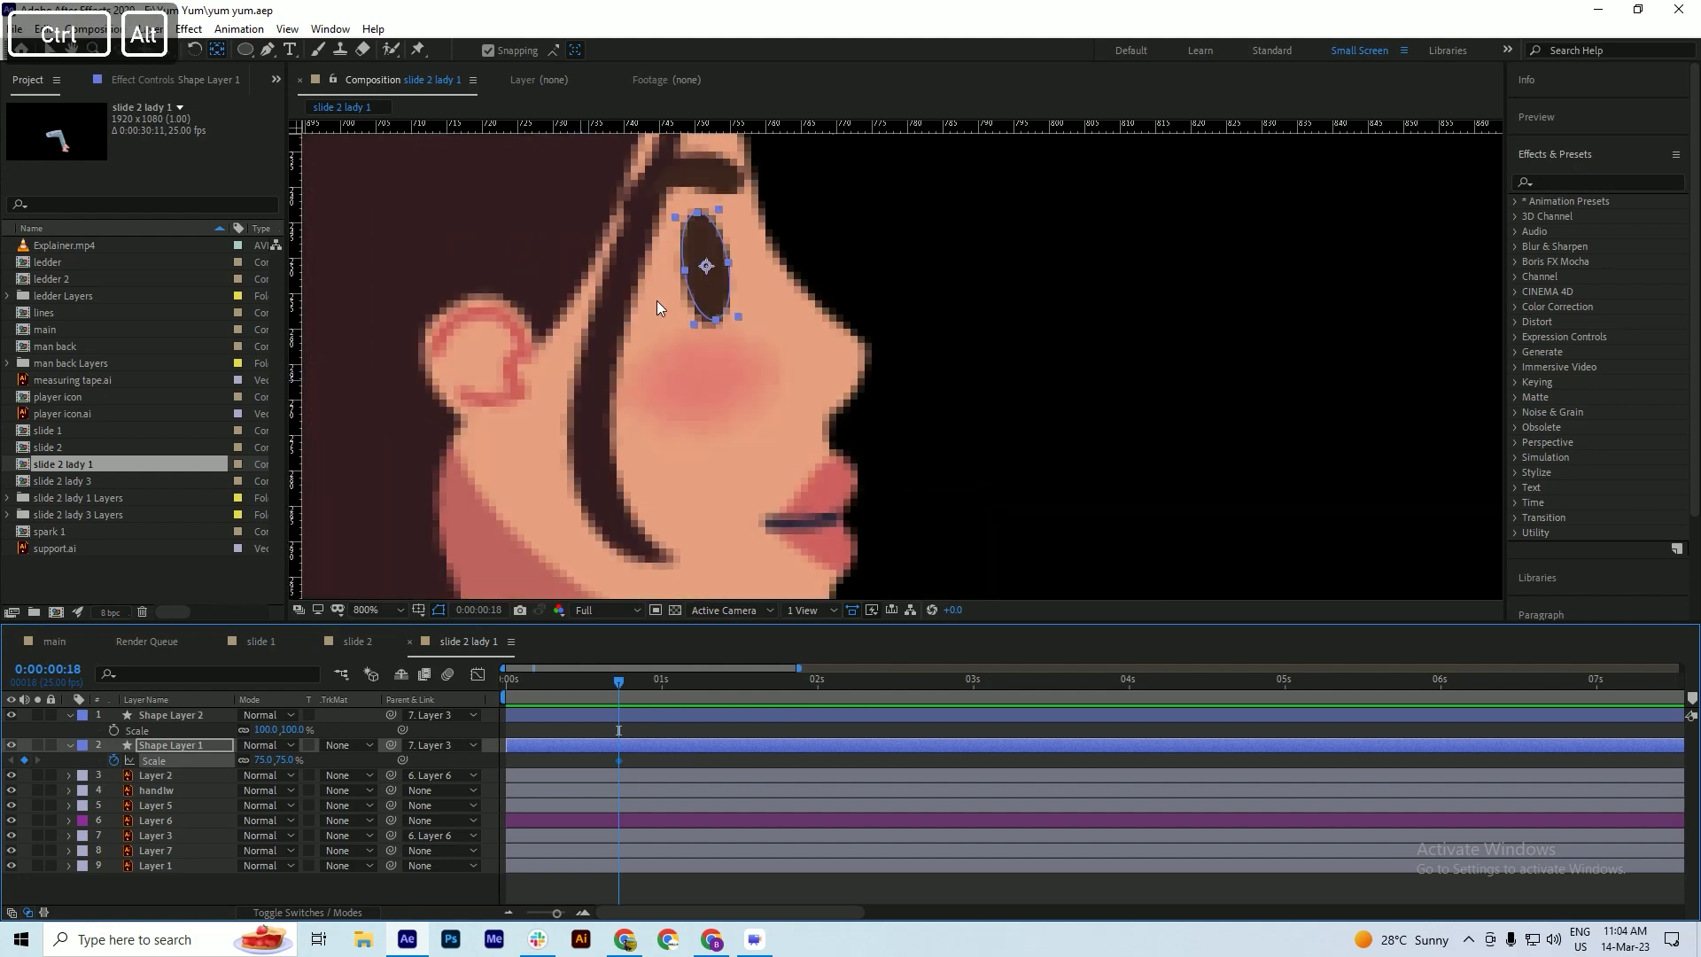
{"action": "key", "text": "ctrl+s"}
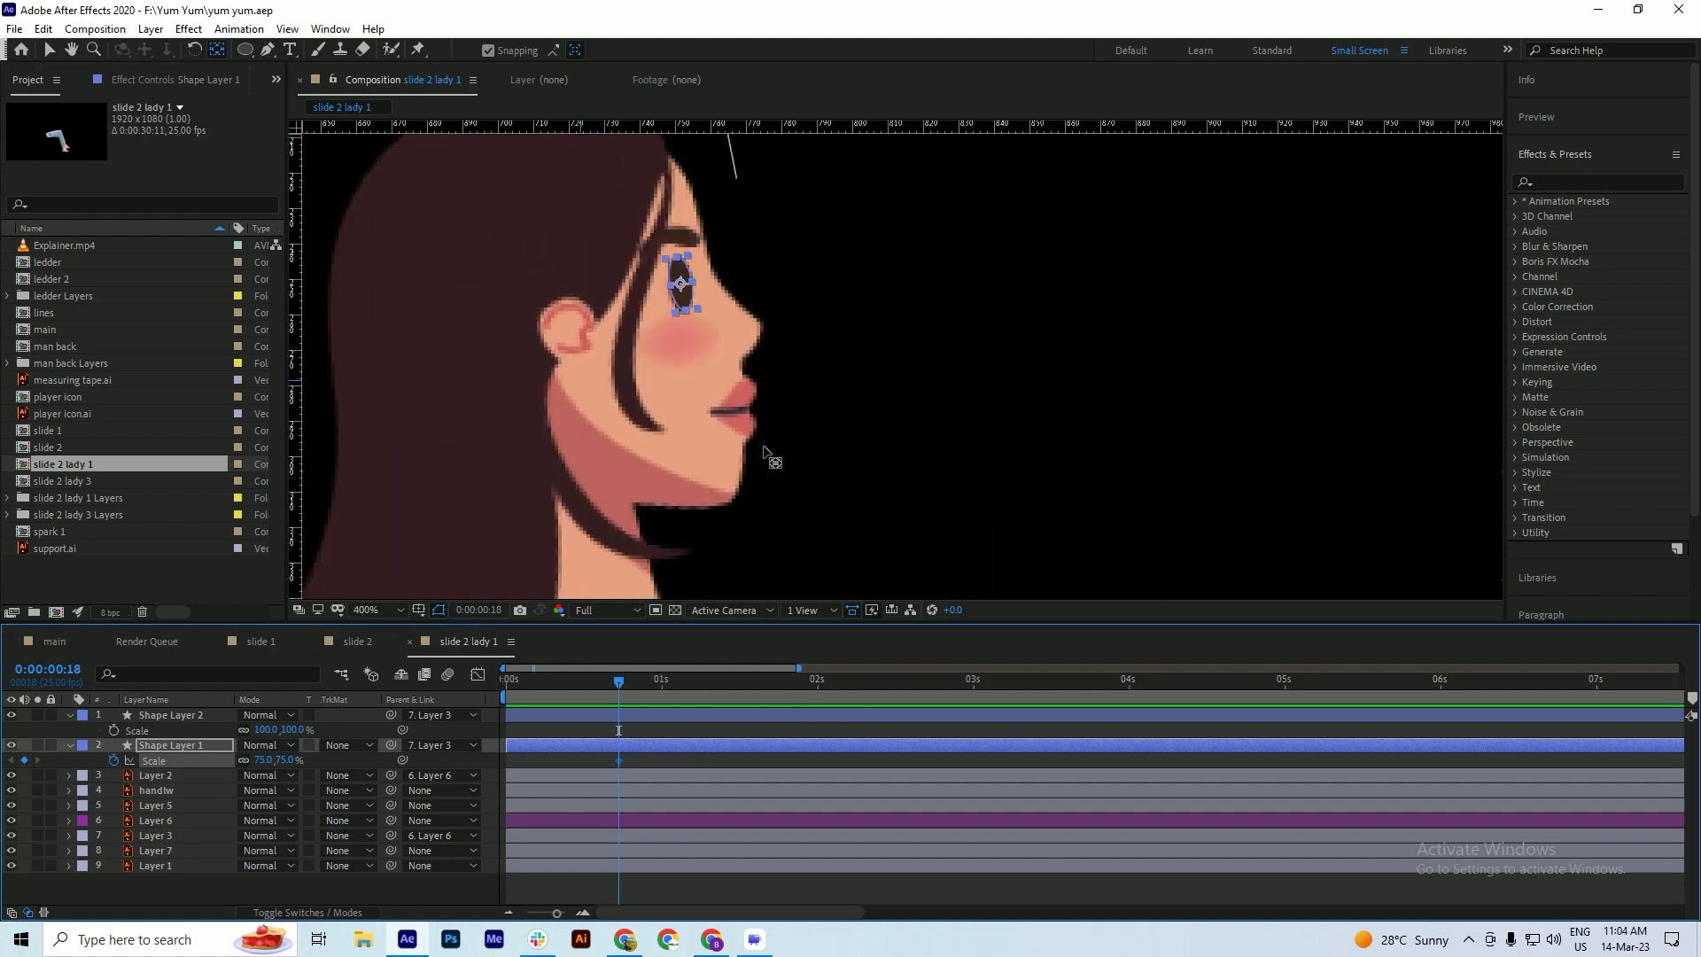
- At 0:00:00:23, unlink Shape Layer 1's Scale, set it to 75.0, 21.0% to close the eye, and save
{"action": "key", "text": "ctrl+Right"}
{"action": "key", "text": "ctrl+Right"}
{"action": "key", "text": "ctrl+Right"}
{"action": "key", "text": "ctrl+Right"}
{"action": "key", "text": "ctrl+Right"}
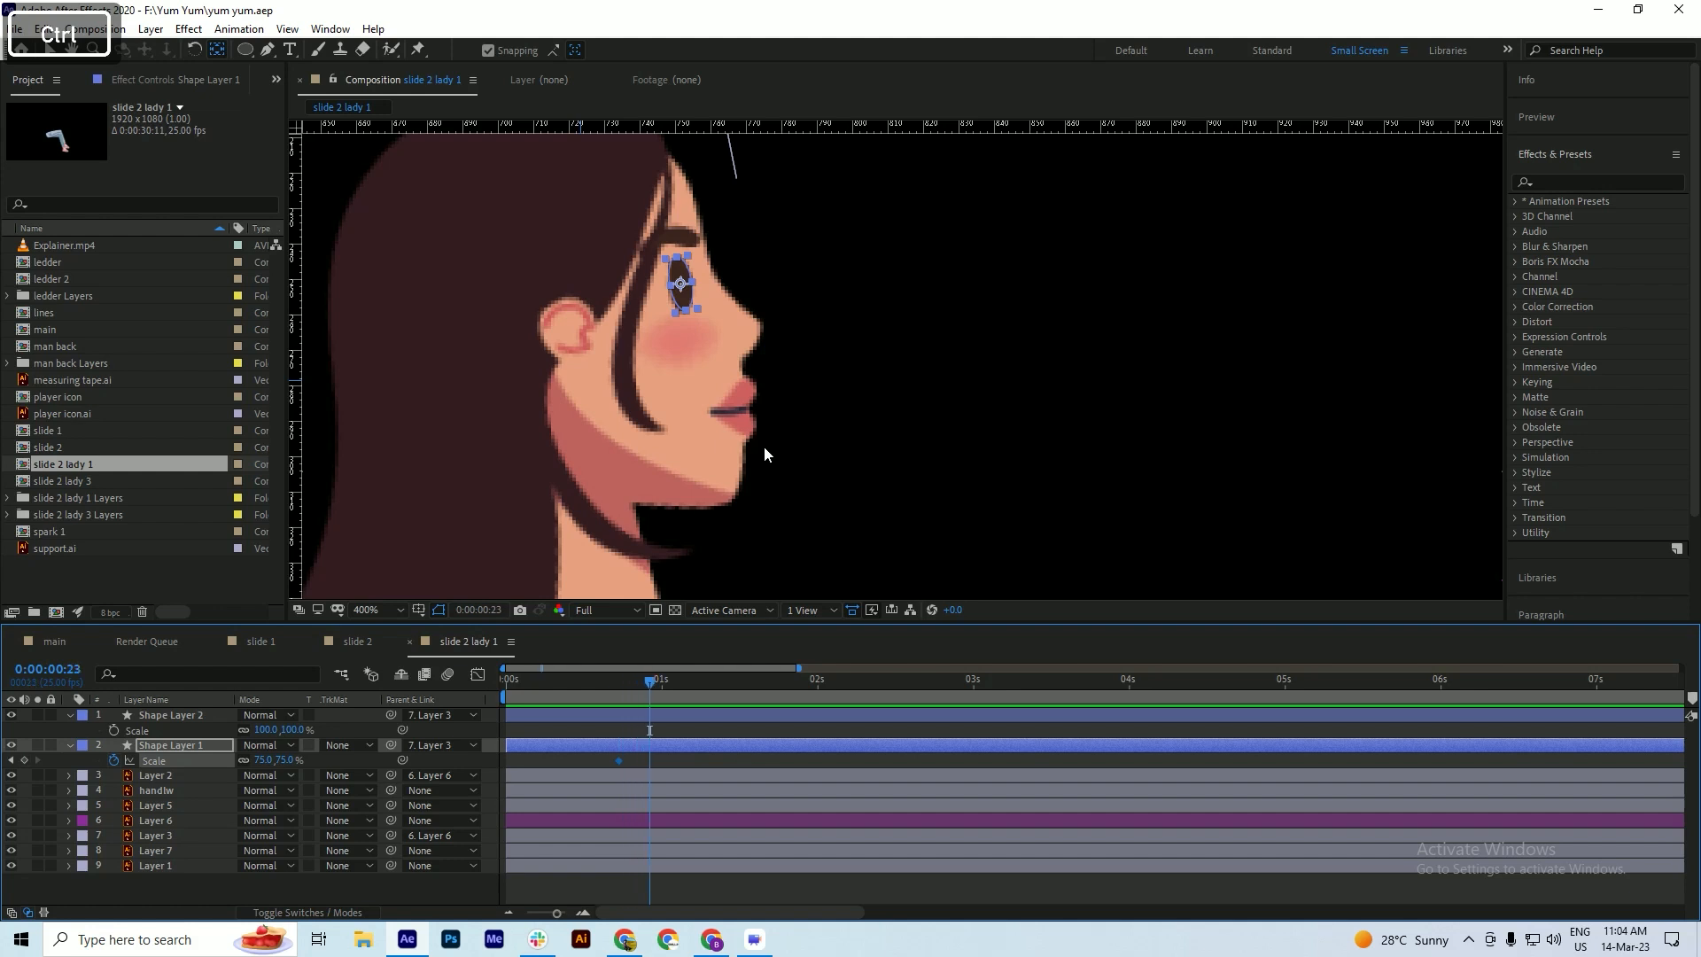
{"action": "left_click", "coordinate": [243, 762]}
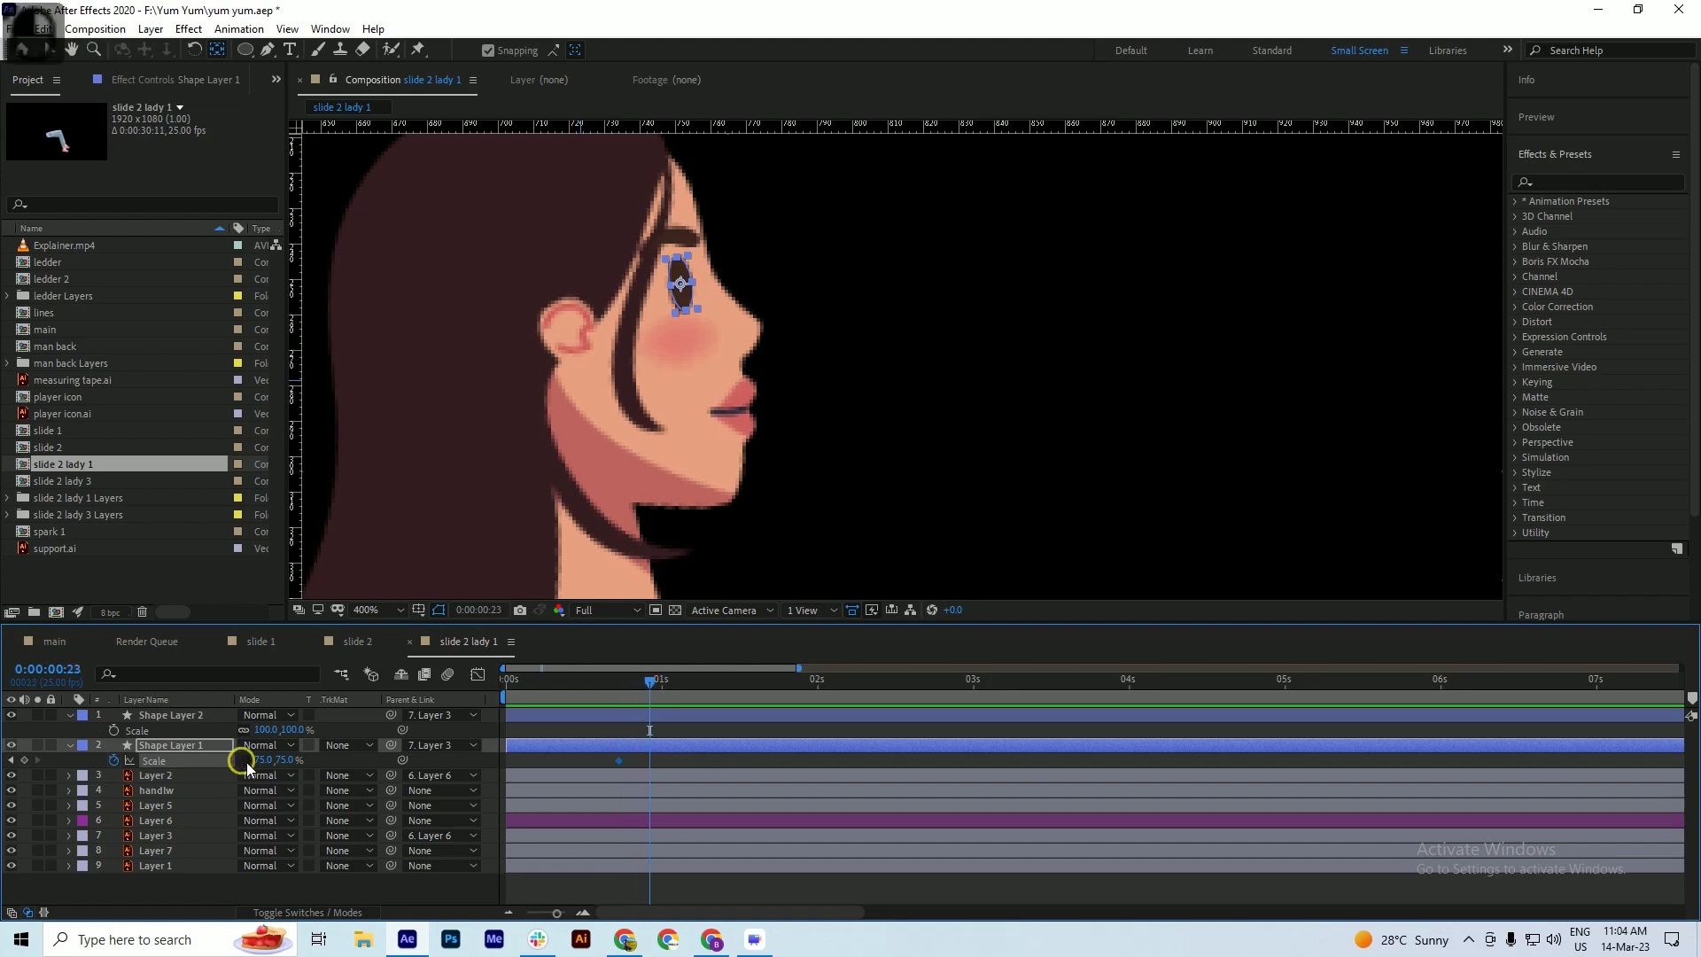
{"action": "left_click_drag", "start_coordinate": [283, 760], "coordinate": [256, 769]}
{"action": "key", "text": "ctrl+s"}
- Copy the eye's first Scale keyframe to 0:00:01:03 and apply Easy Ease to all three Scale keyframes
{"action": "mouse_move", "coordinate": [652, 688]}
{"action": "left_mouse_down"}
{"action": "mouse_move", "coordinate": [670, 688]}
{"action": "mouse_move", "coordinate": [652, 694]}
{"action": "left_mouse_up"}
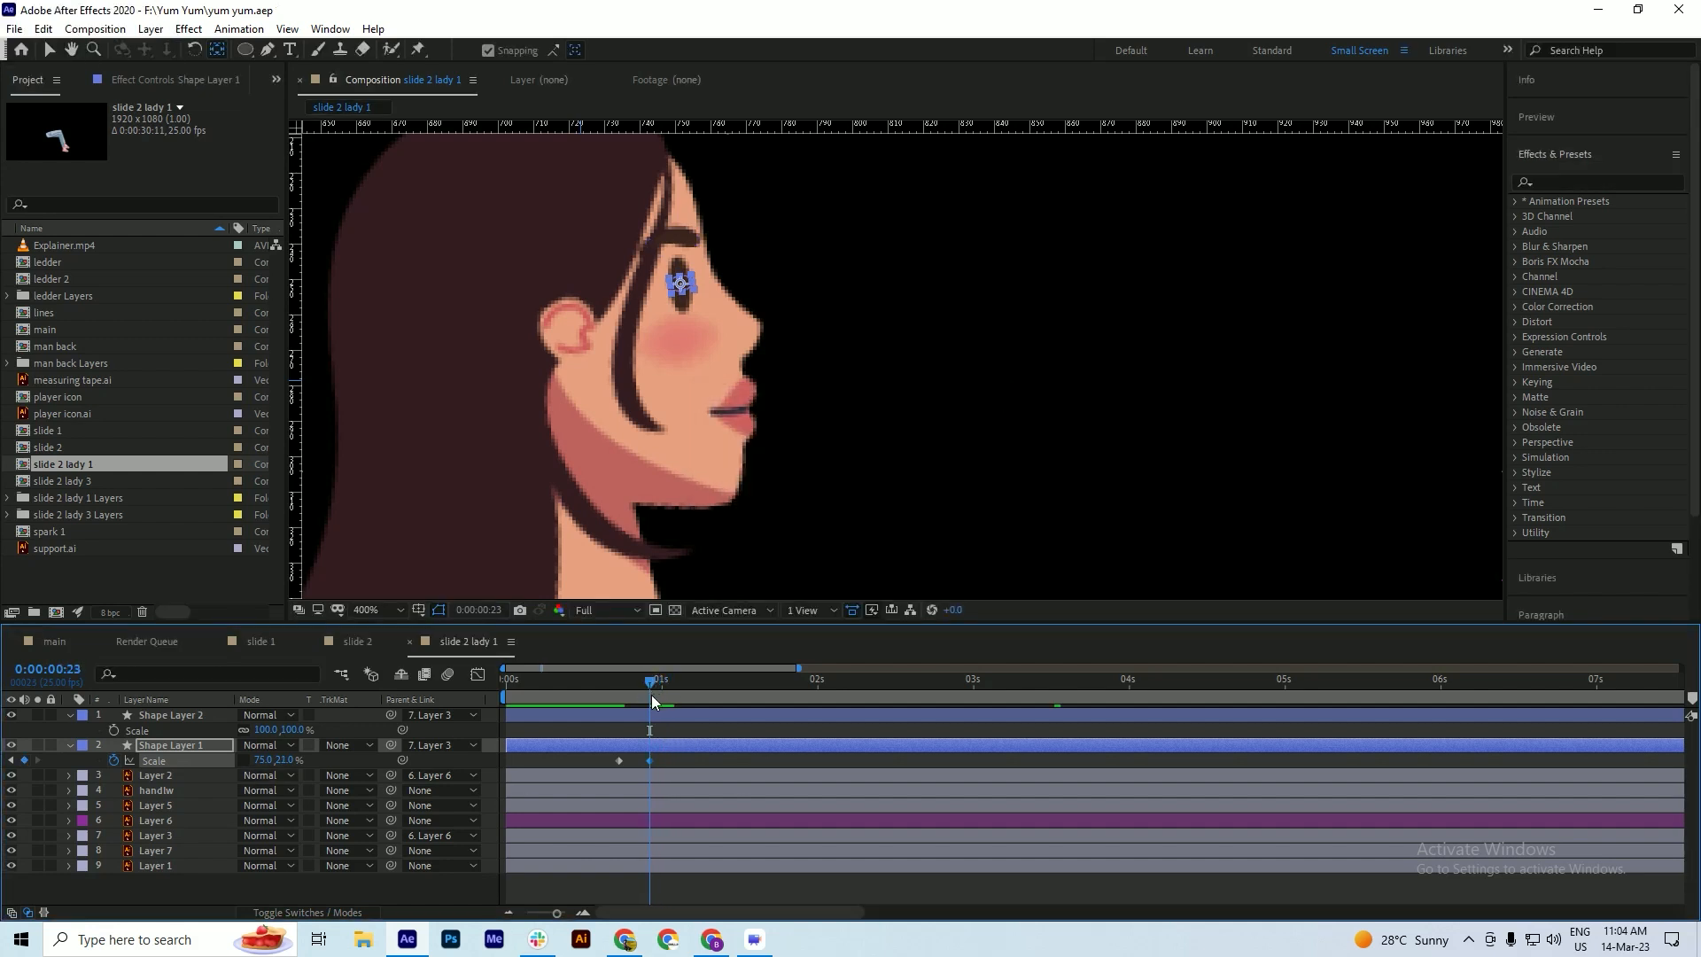
{"action": "key", "text": "ctrl+Right"}
{"action": "key", "text": "ctrl+Right"}
{"action": "key", "text": "ctrl+Right"}
{"action": "key", "text": "ctrl+Right"}
{"action": "key", "text": "ctrl+Right"}
{"action": "key", "text": "ctrl+Right"}
{"action": "left_click", "coordinate": [619, 761]}
{"action": "key", "text": "ctrl+c"}
{"action": "key", "text": "ctrl+v"}
{"action": "left_click_drag", "start_coordinate": [704, 755], "coordinate": [579, 763]}
{"action": "key", "text": "F9"}
- Preview the eye blink and return to 0:00:00:18
{"action": "left_click", "coordinate": [624, 693]}
{"action": "key", "text": "space"}
{"action": "key", "text": "space"}
{"action": "left_click", "coordinate": [618, 691]}
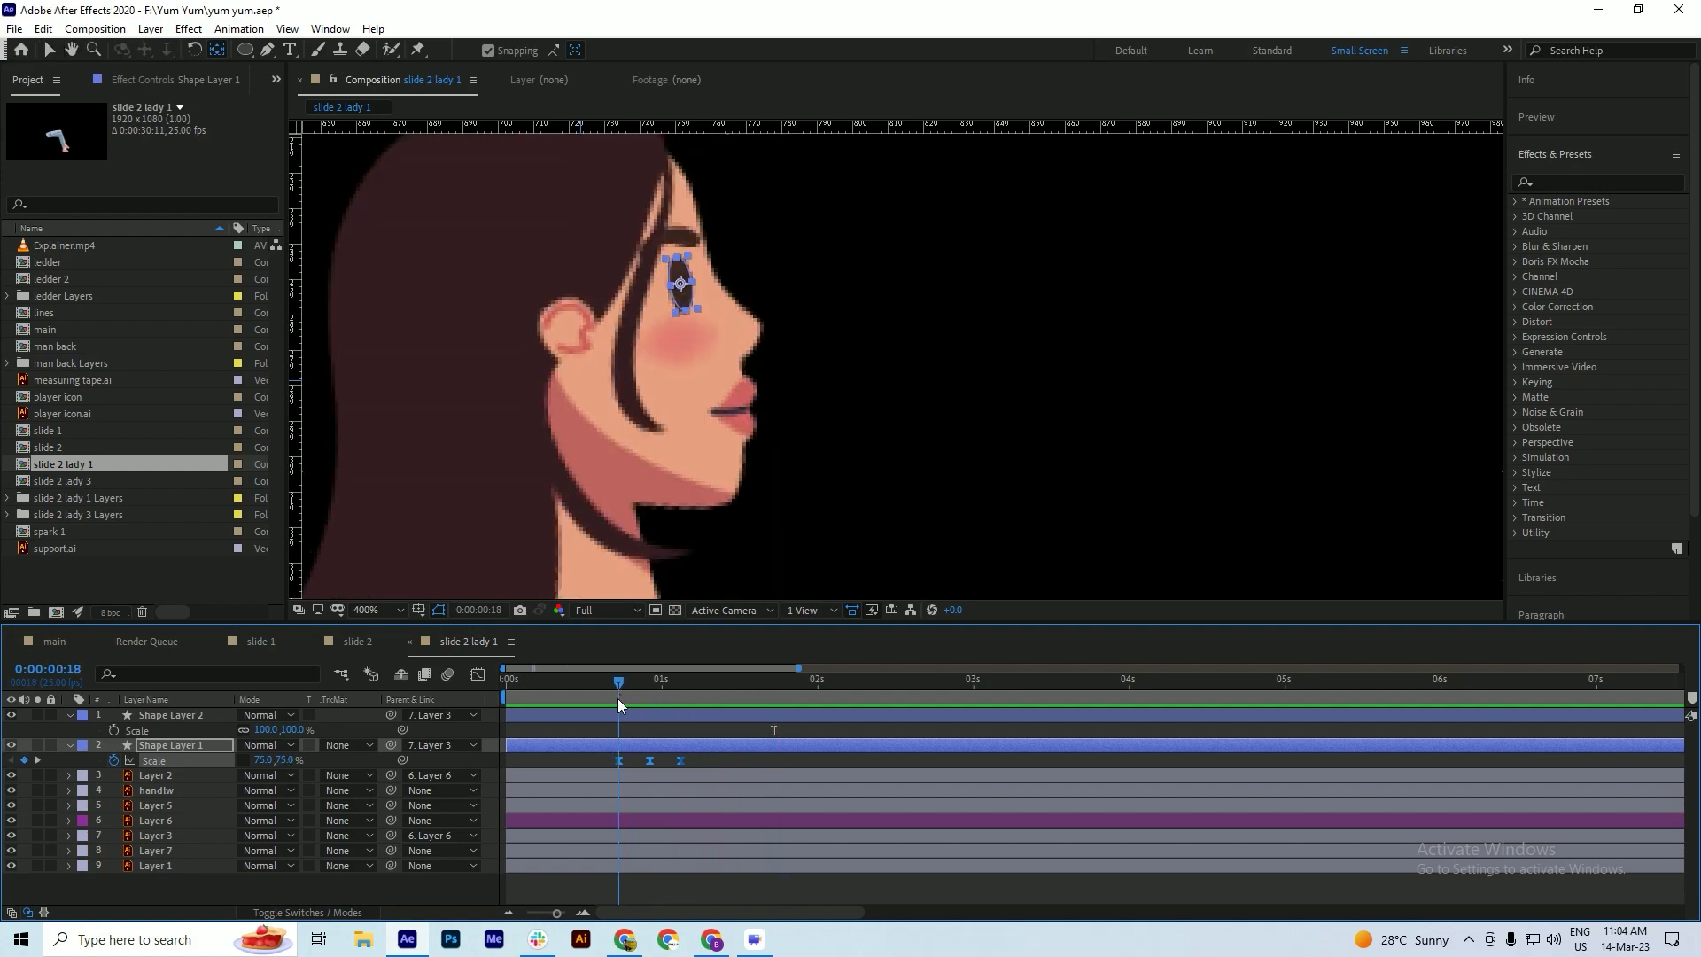
- Keyframe Shape Layer 2's Position at 0:00:00:18, lower the eyebrow to 149.7, 62.2 at 0:00:00:23, and save
{"action": "left_click", "coordinate": [624, 705]}
{"action": "key", "text": "p"}
{"action": "left_click", "coordinate": [111, 730]}
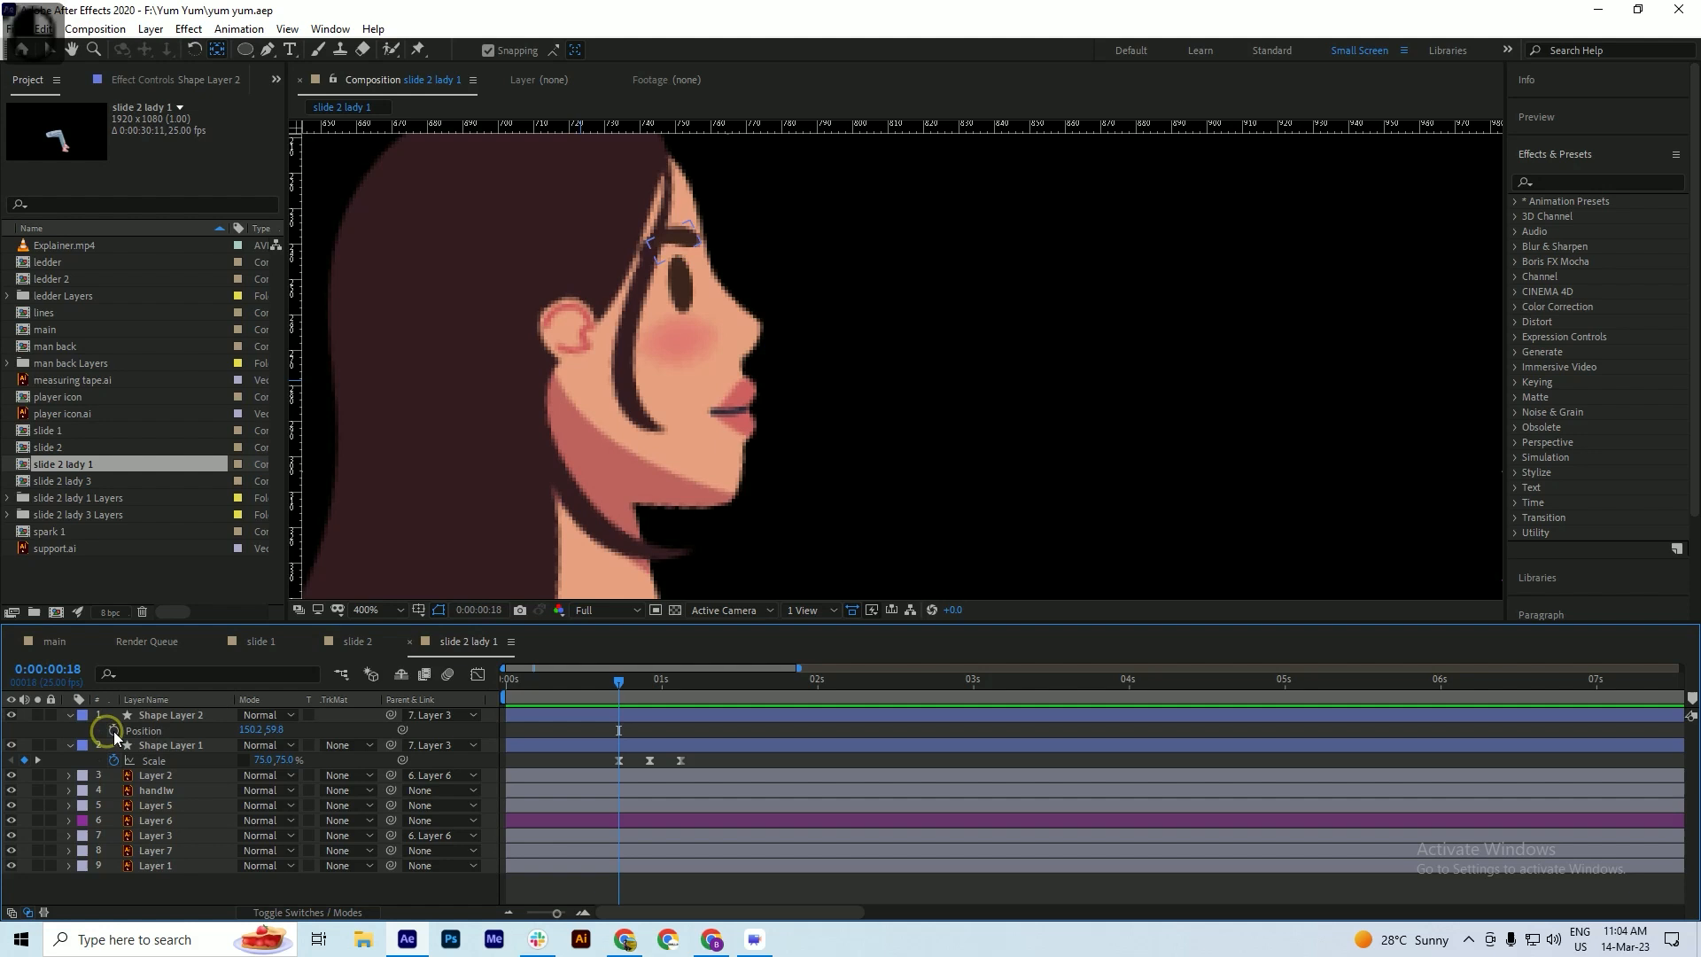
{"action": "key", "text": "ctrl+s"}
{"action": "left_click_drag", "start_coordinate": [636, 687], "coordinate": [648, 695]}
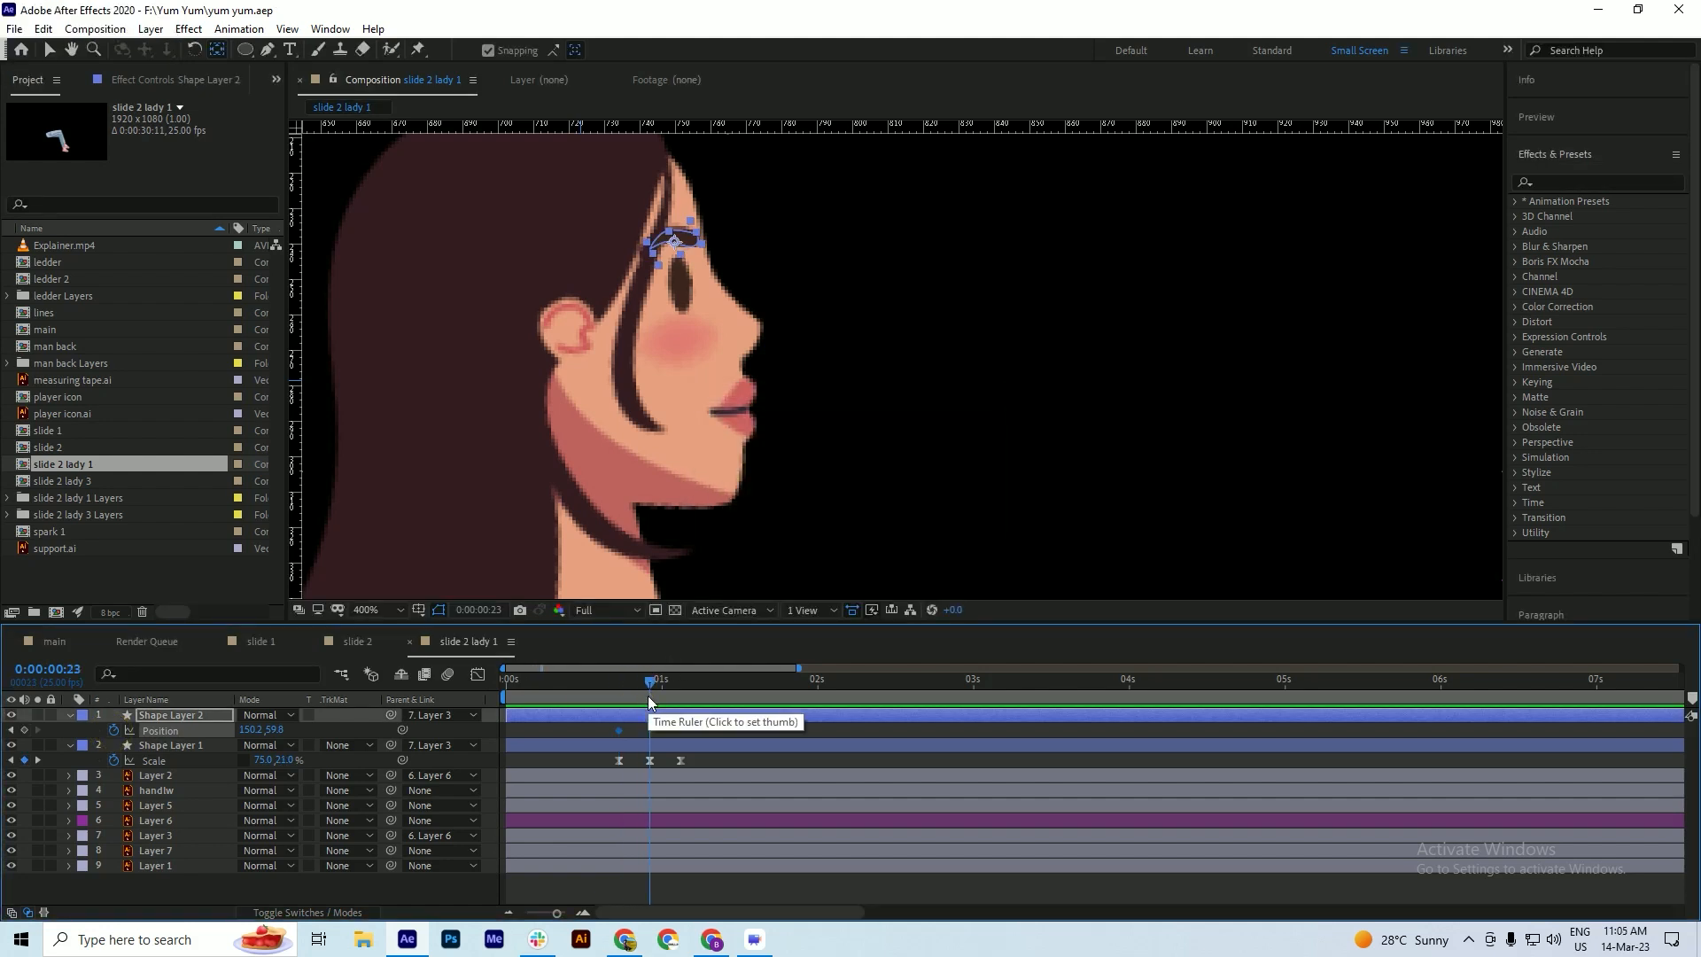
{"action": "key", "text": "shift+Down"}
{"action": "key", "text": "ctrl+s"}
- Copy the eyebrow's first Position keyframe to 0:00:01:03, apply Easy Ease to the Position keyframes, and preview the motion
{"action": "left_click_drag", "start_coordinate": [647, 695], "coordinate": [680, 695]}
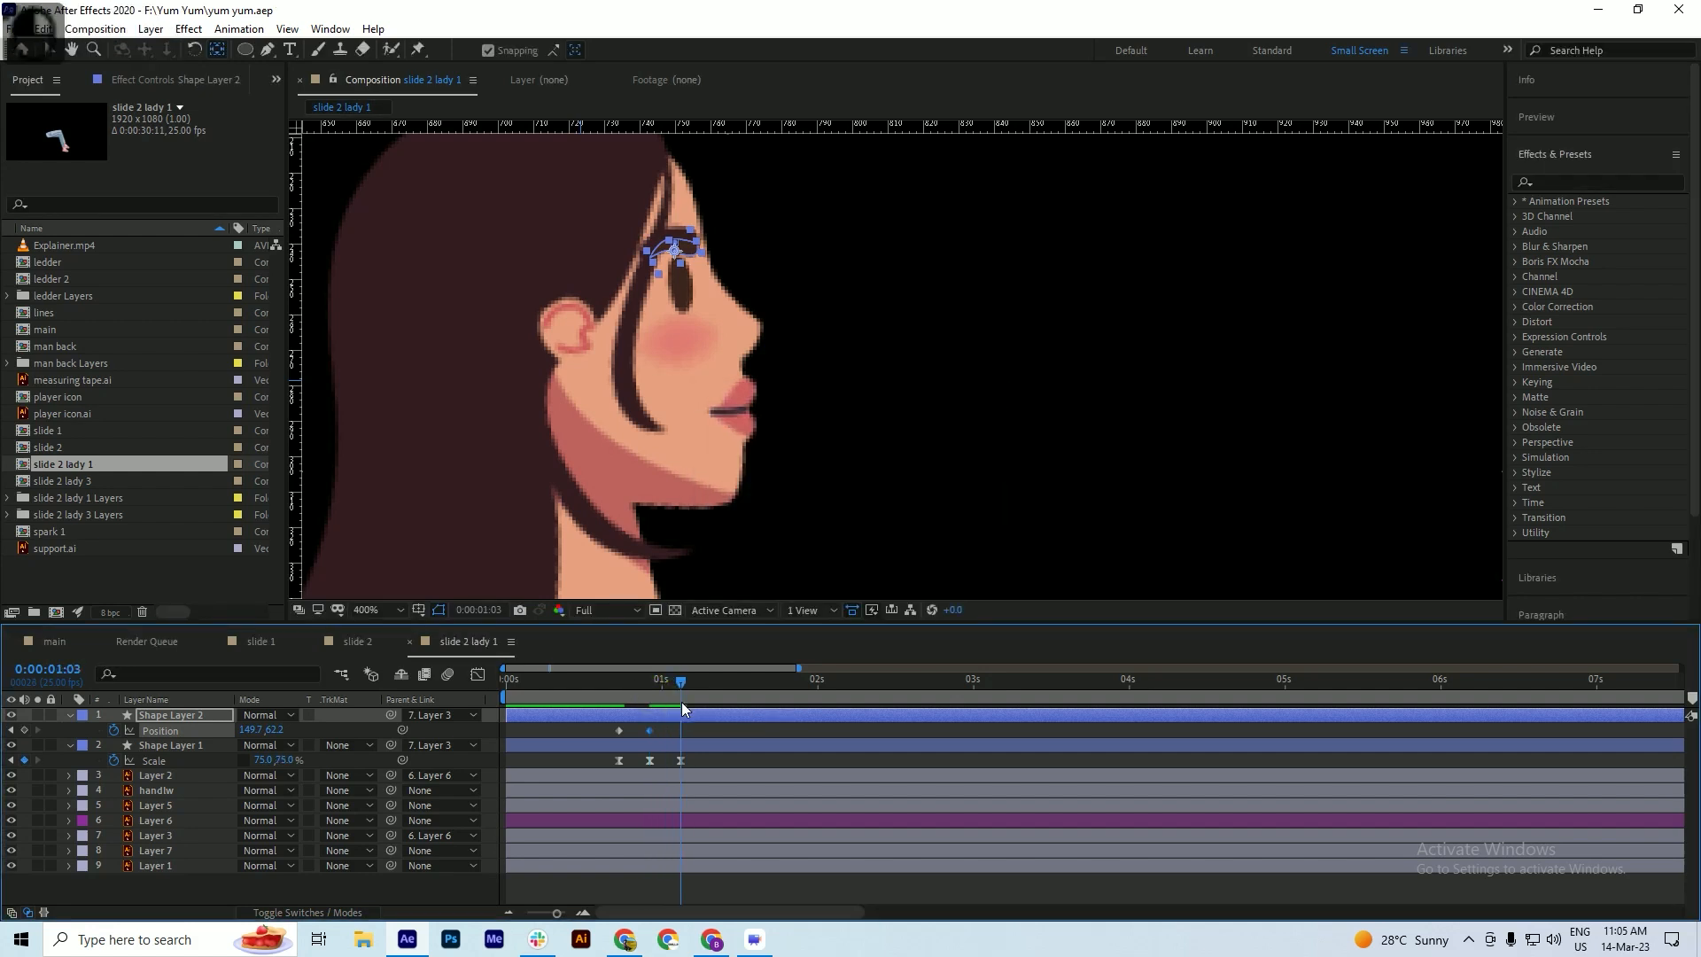
{"action": "left_click", "coordinate": [620, 731]}
{"action": "key", "text": "ctrl+c"}
{"action": "key", "text": "ctrl+v"}
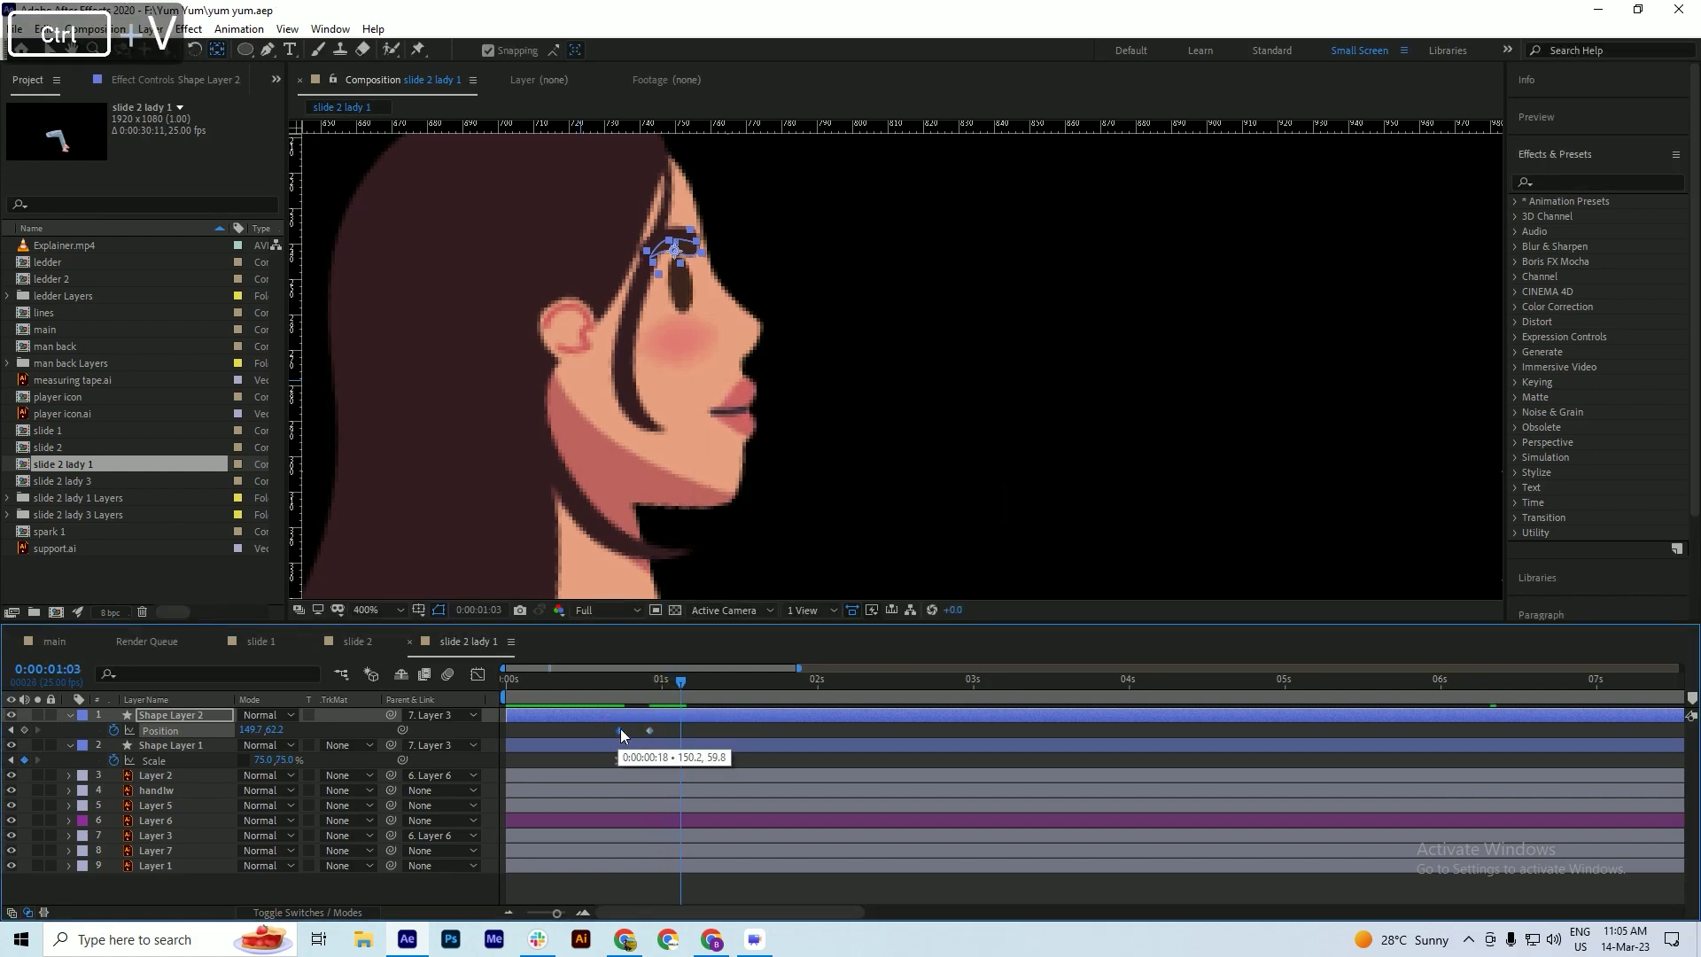
{"action": "key", "text": "F9"}
{"action": "left_click_drag", "start_coordinate": [630, 688], "coordinate": [618, 694]}
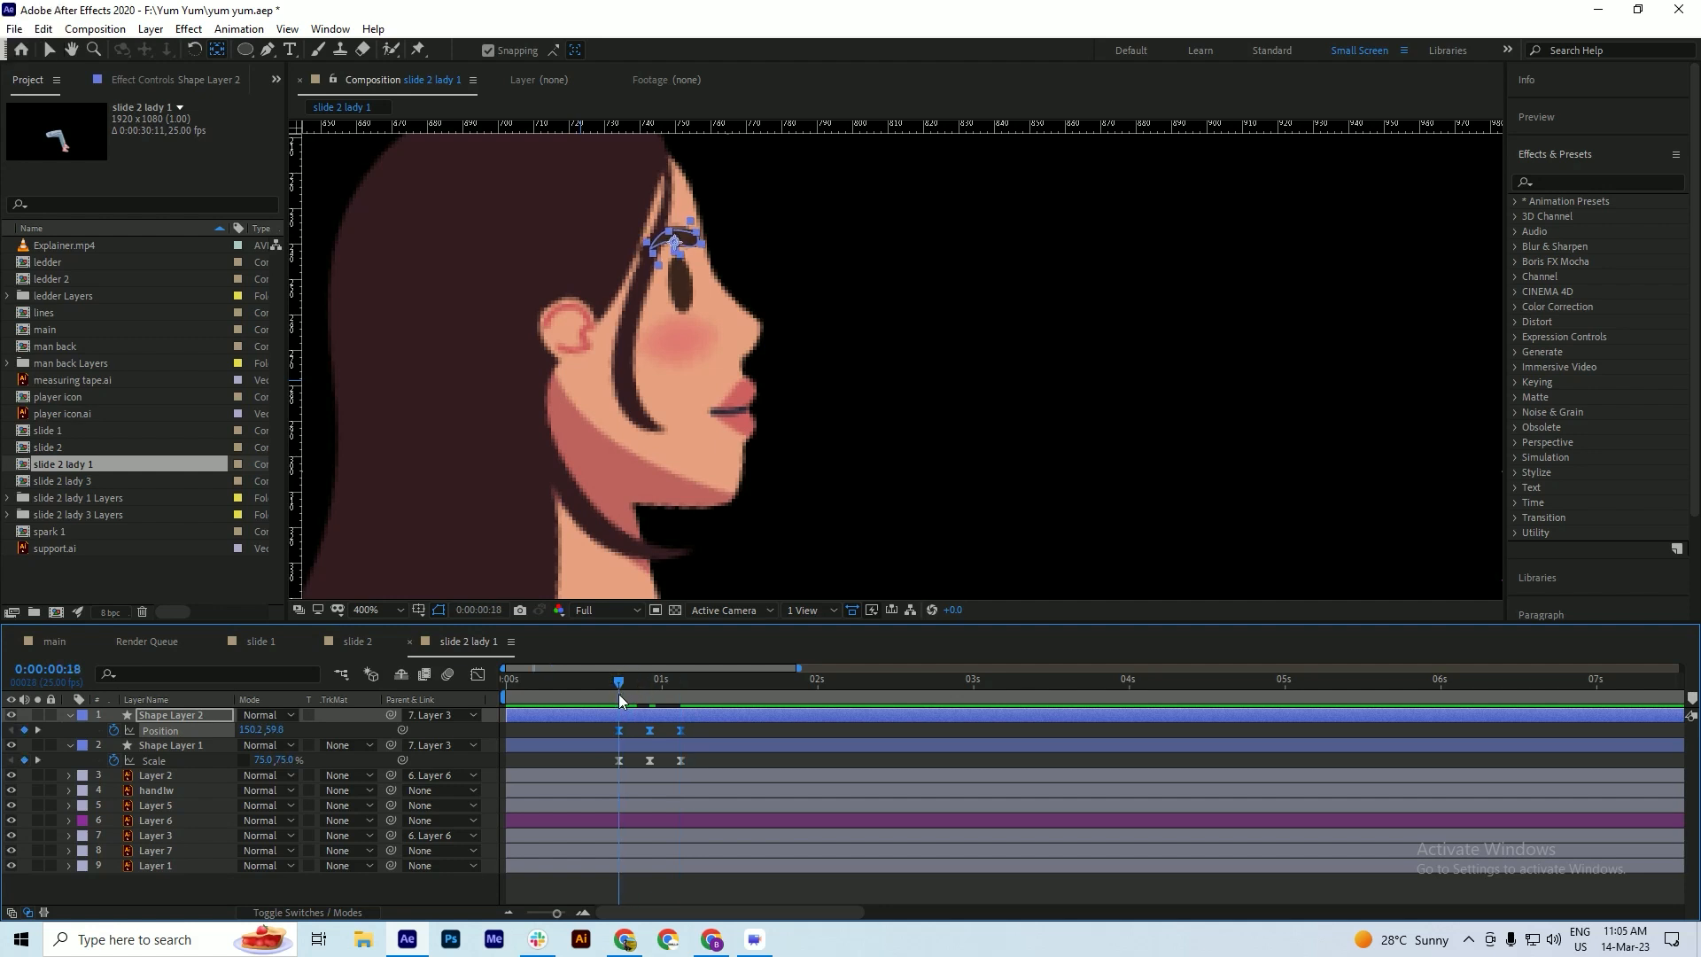
{"action": "key", "text": "space"}
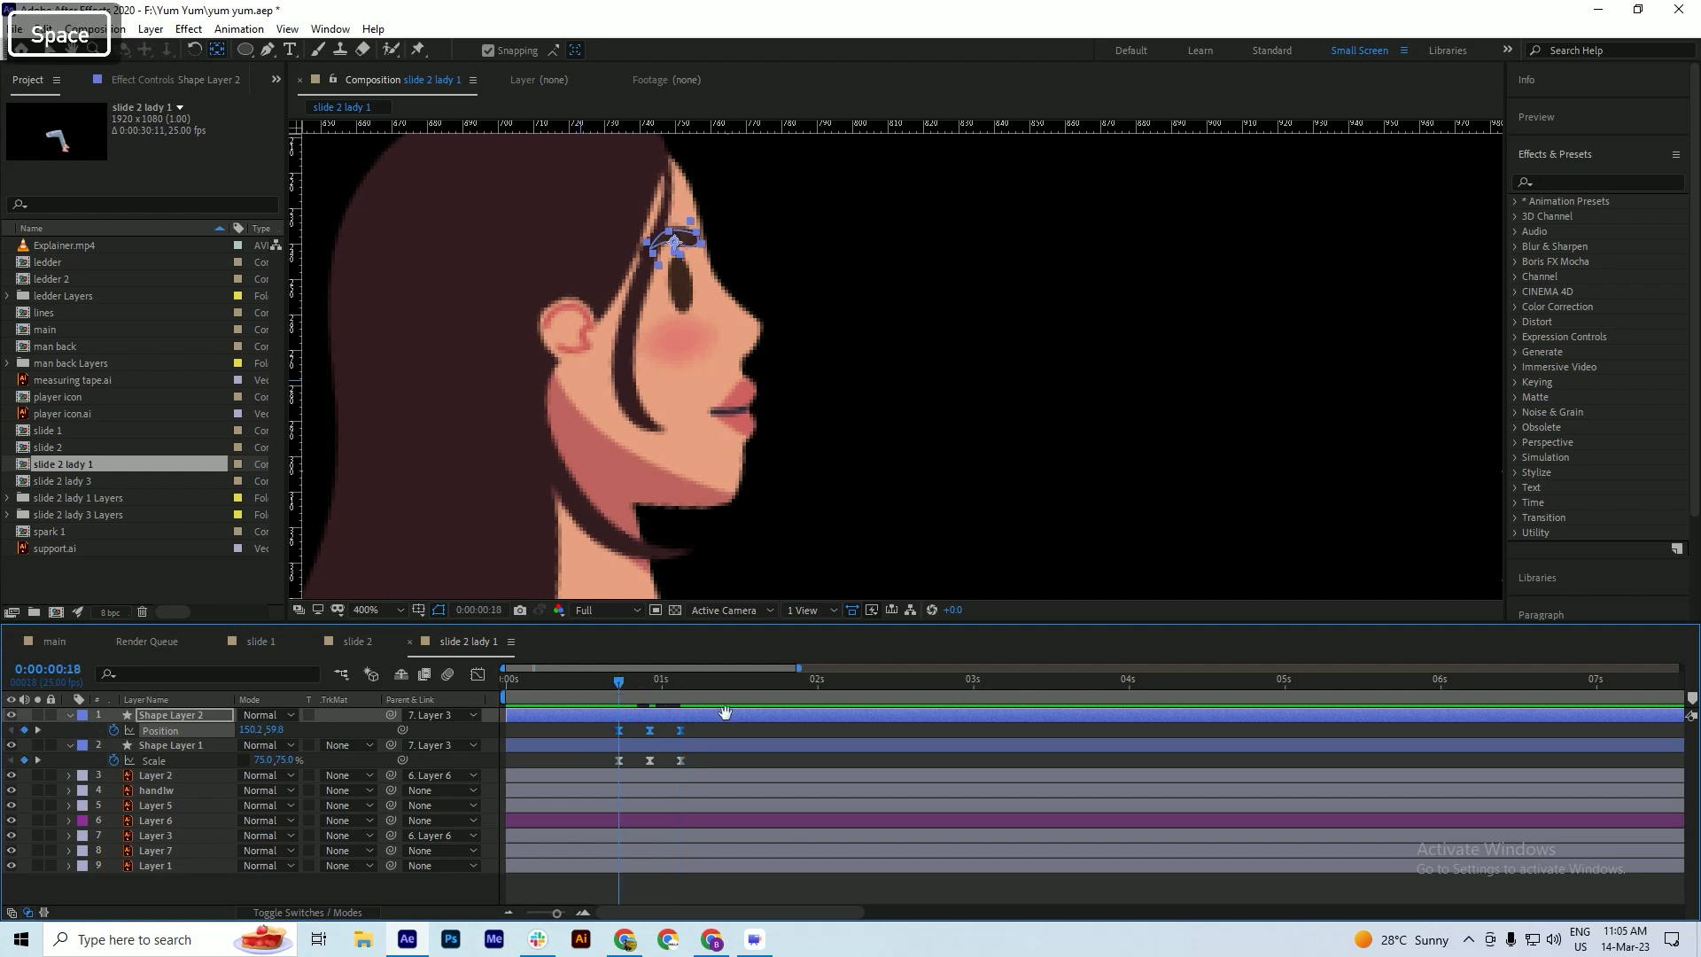
- Add hold keyframes for the eyebrow's Position and the eye's Scale at 0:00:01:19 and save the project
{"action": "left_click_drag", "start_coordinate": [649, 705], "coordinate": [783, 705]}
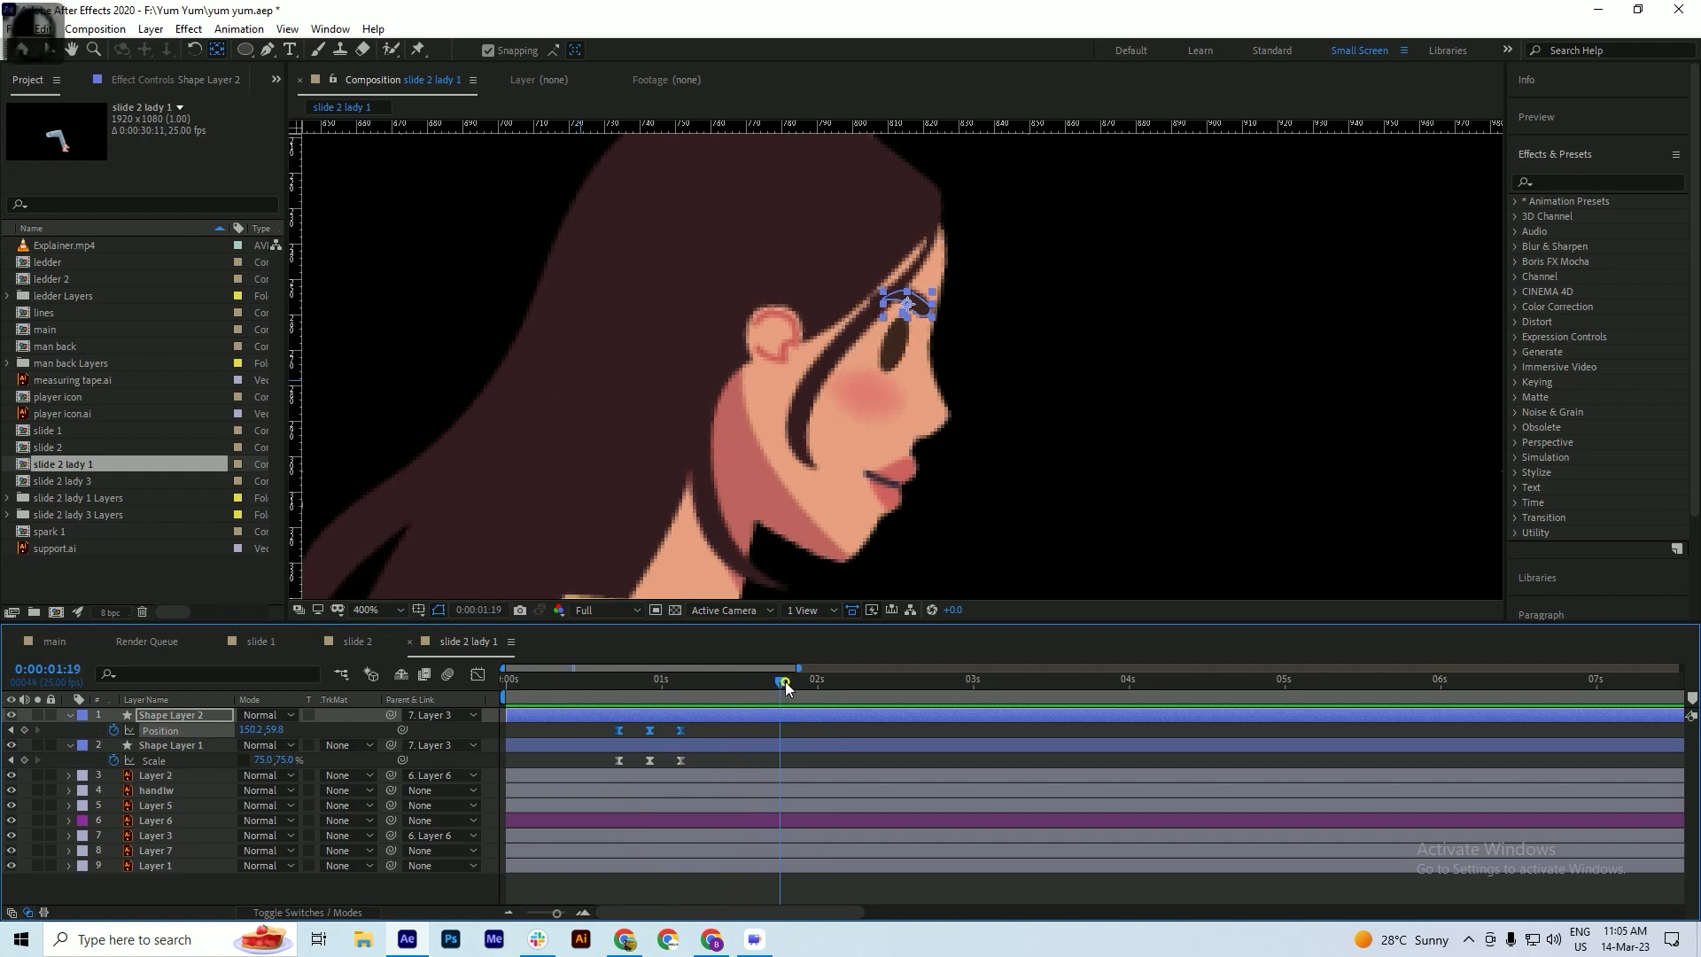
{"action": "left_click", "coordinate": [25, 730]}
{"action": "left_click", "coordinate": [24, 760]}
{"action": "key", "text": "ctrl+s"}
{"action": "left_click", "coordinate": [536, 726]}
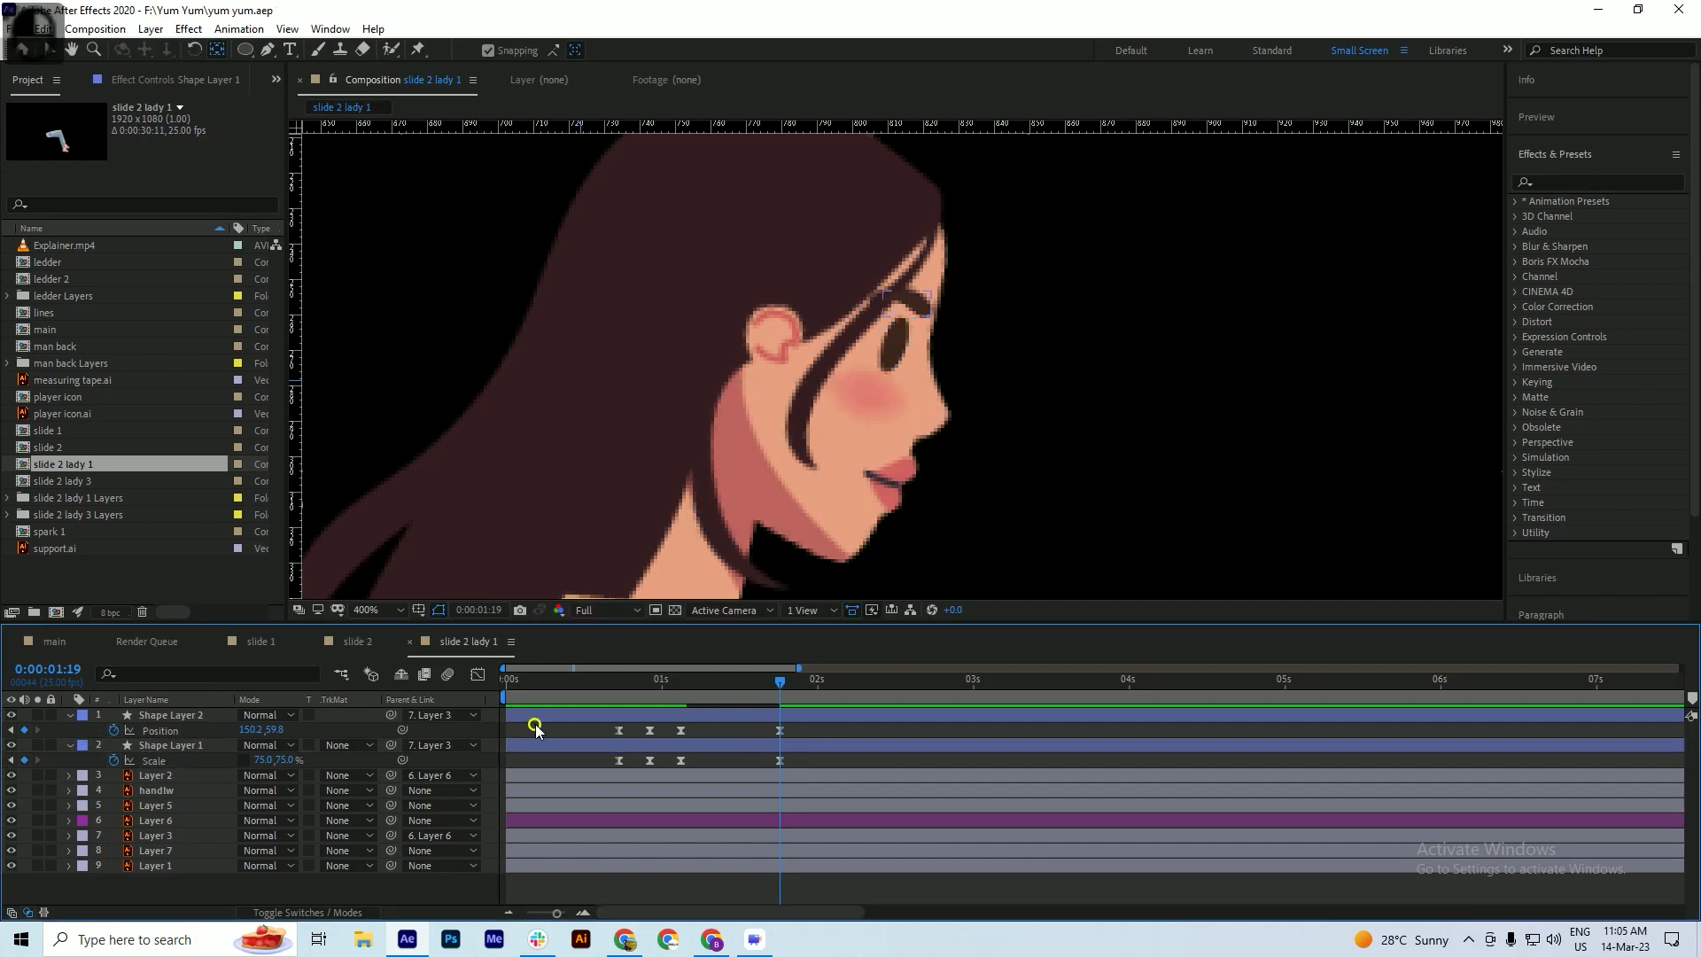
- Apply the expression loopOut() to Shape Layer 2's Position and Shape Layer 1's Scale
{"action": "left_click", "coordinate": [113, 730], "text": "alt"}
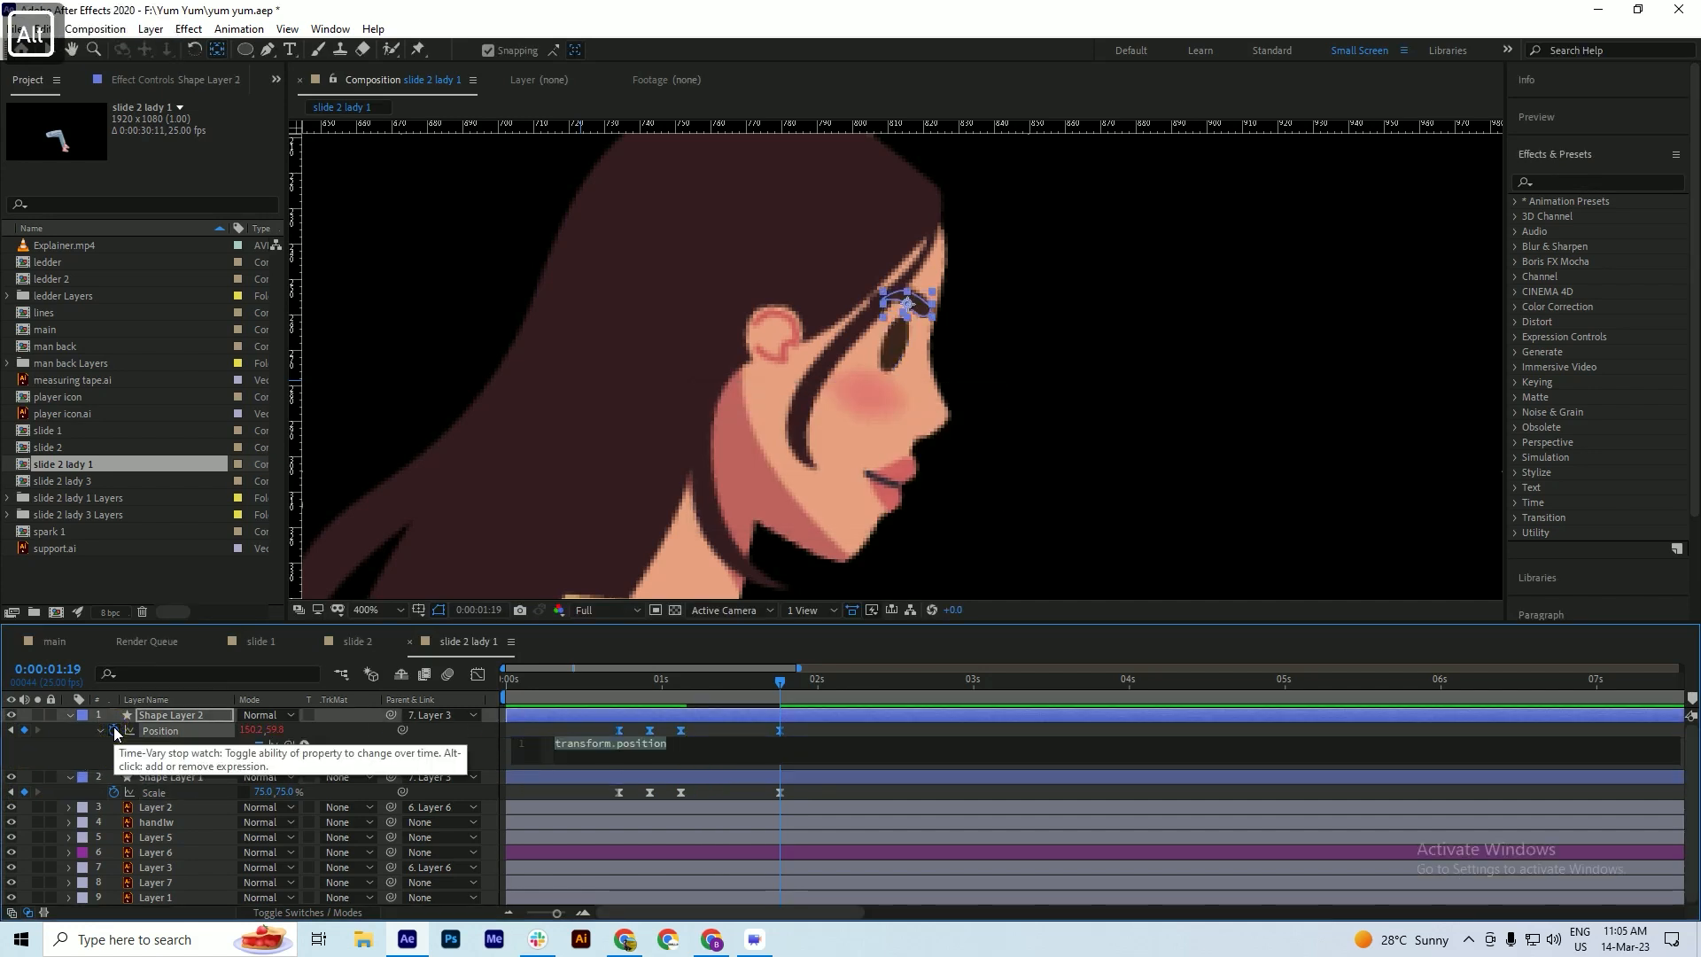
{"action": "type", "text": "loopOut()"}
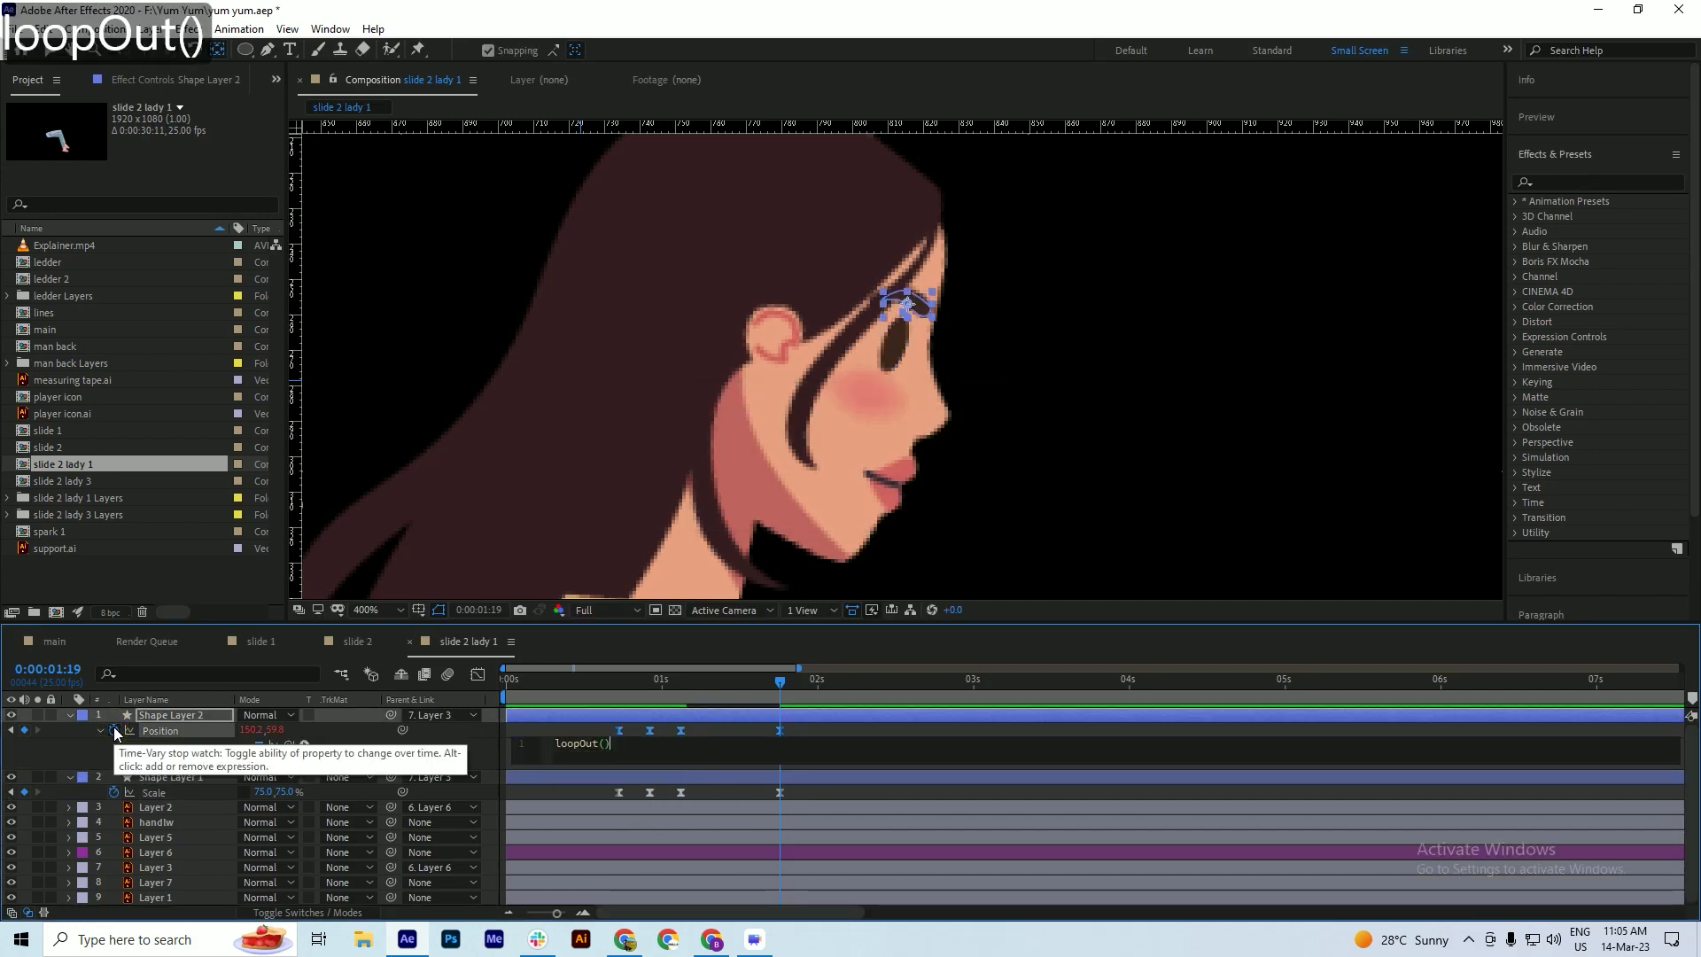
{"action": "key", "text": "ctrl+a"}
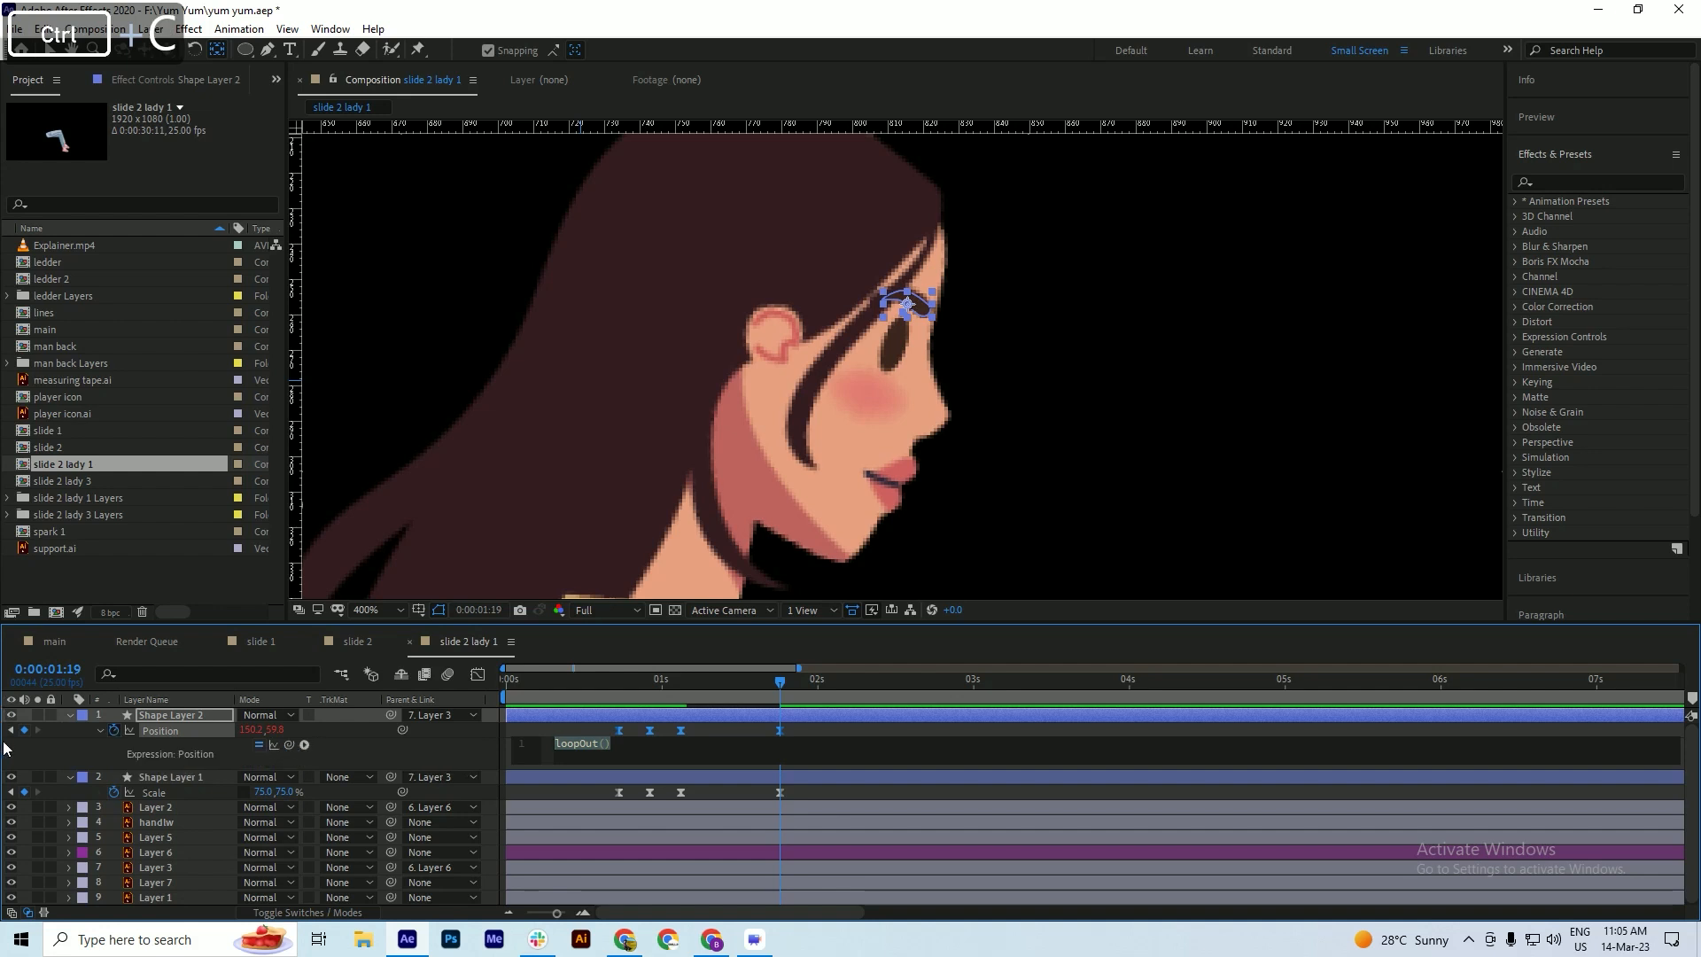
{"action": "left_click", "coordinate": [114, 792], "text": "alt"}
{"action": "key", "text": "ctrl+v"}
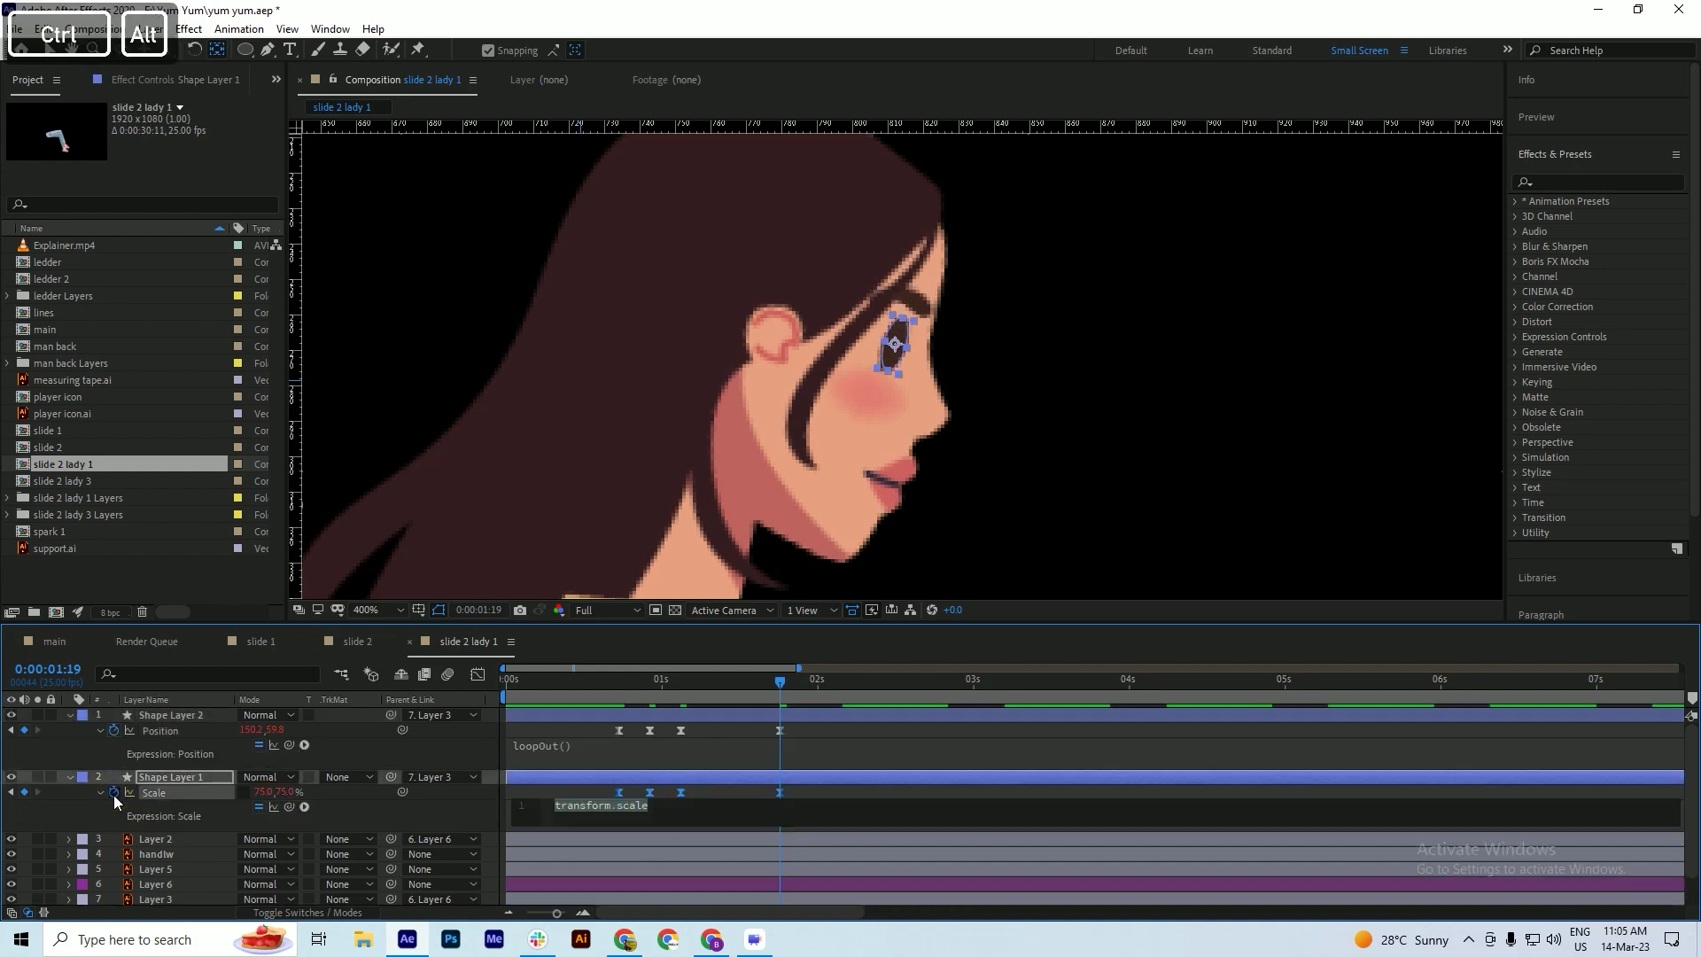
- Preview the looping blink, collapse the properties of both shape layers, and save the project
{"action": "left_click", "coordinate": [674, 692]}
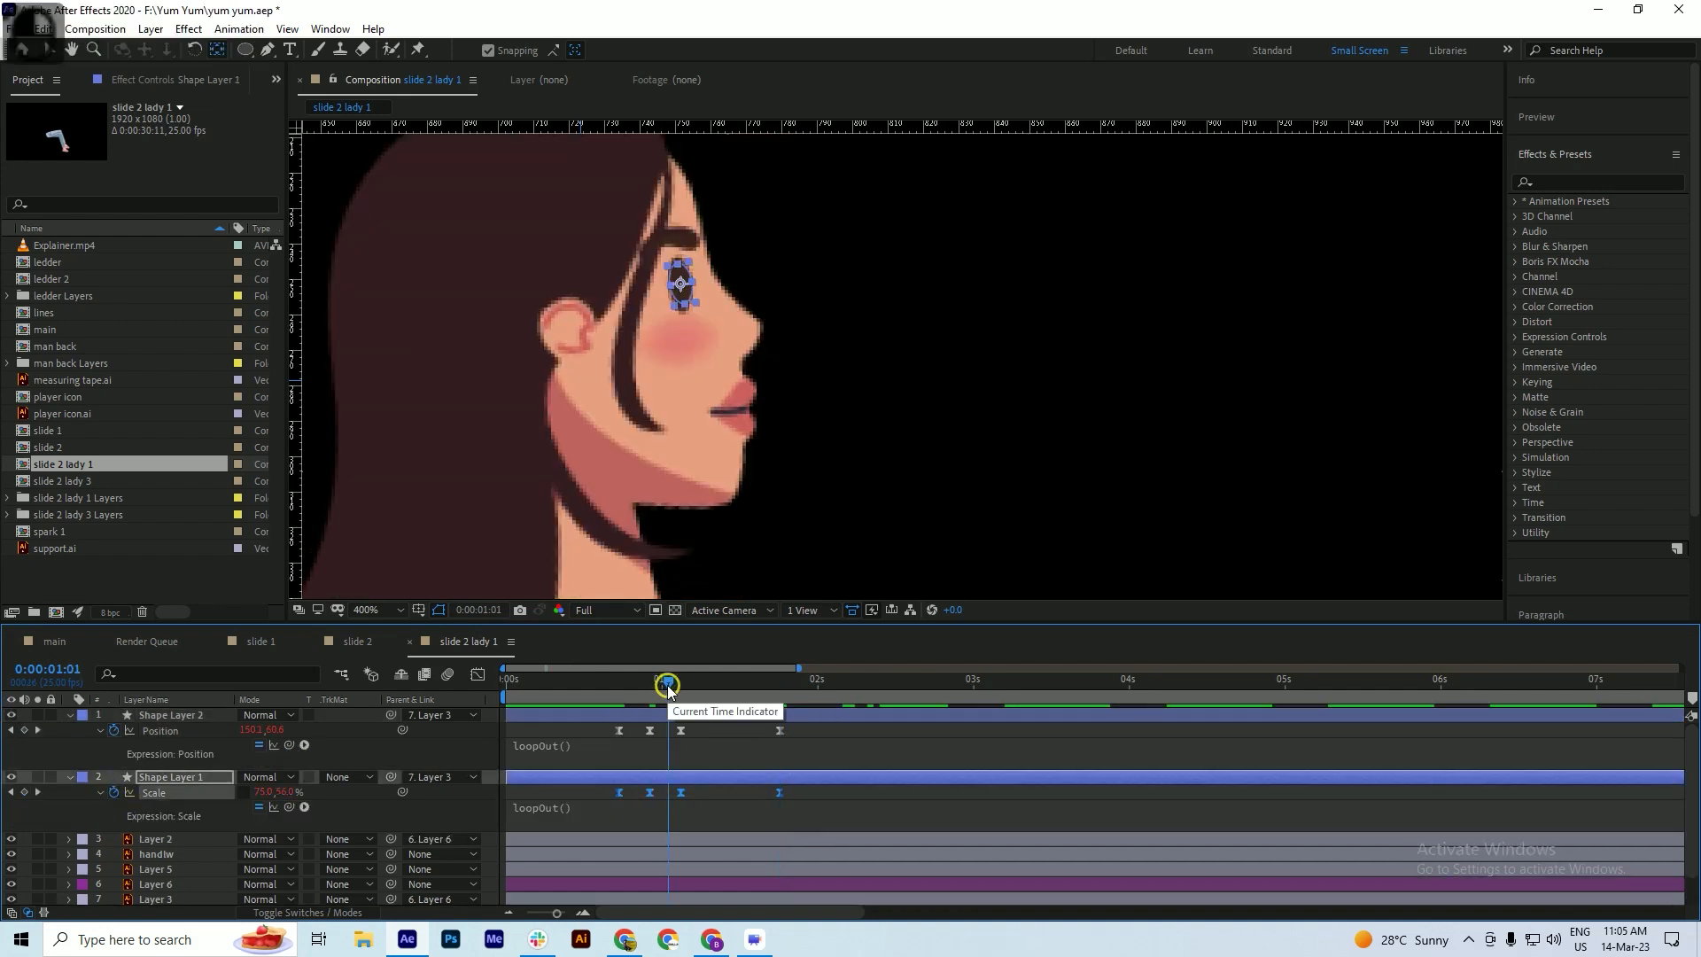
{"action": "key", "text": "space"}
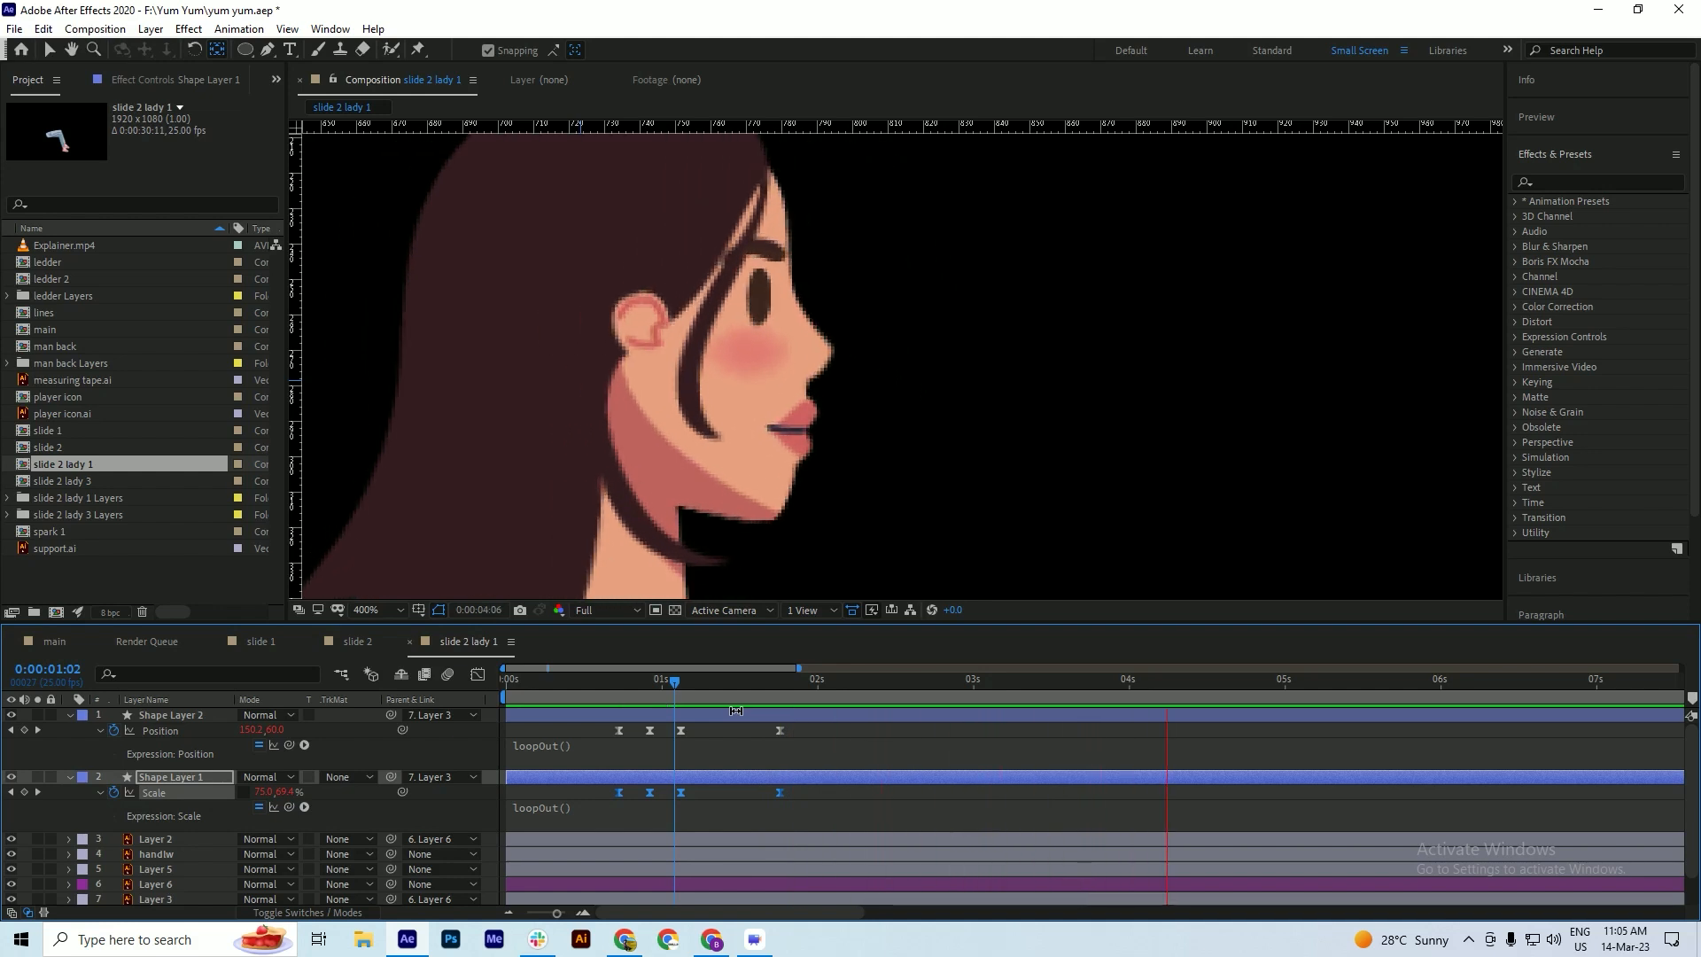
{"action": "key", "text": "space"}
{"action": "left_click", "coordinate": [69, 716]}
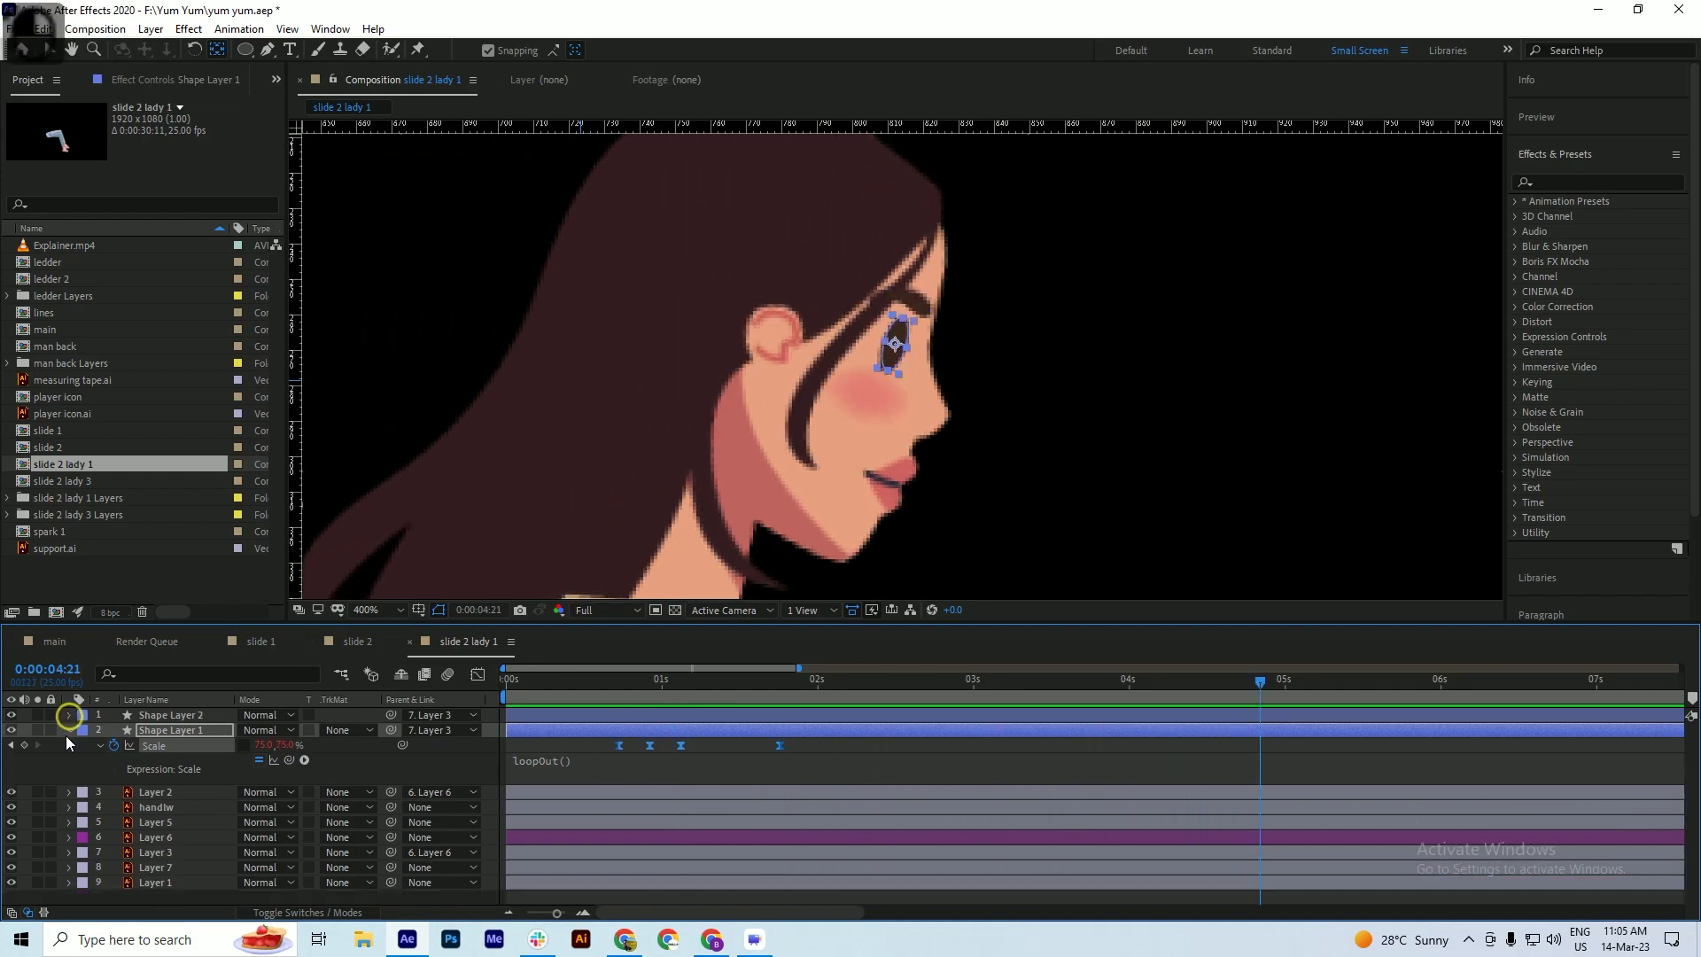
{"action": "left_click", "coordinate": [69, 731]}
{"action": "key", "text": "ctrl+s"}
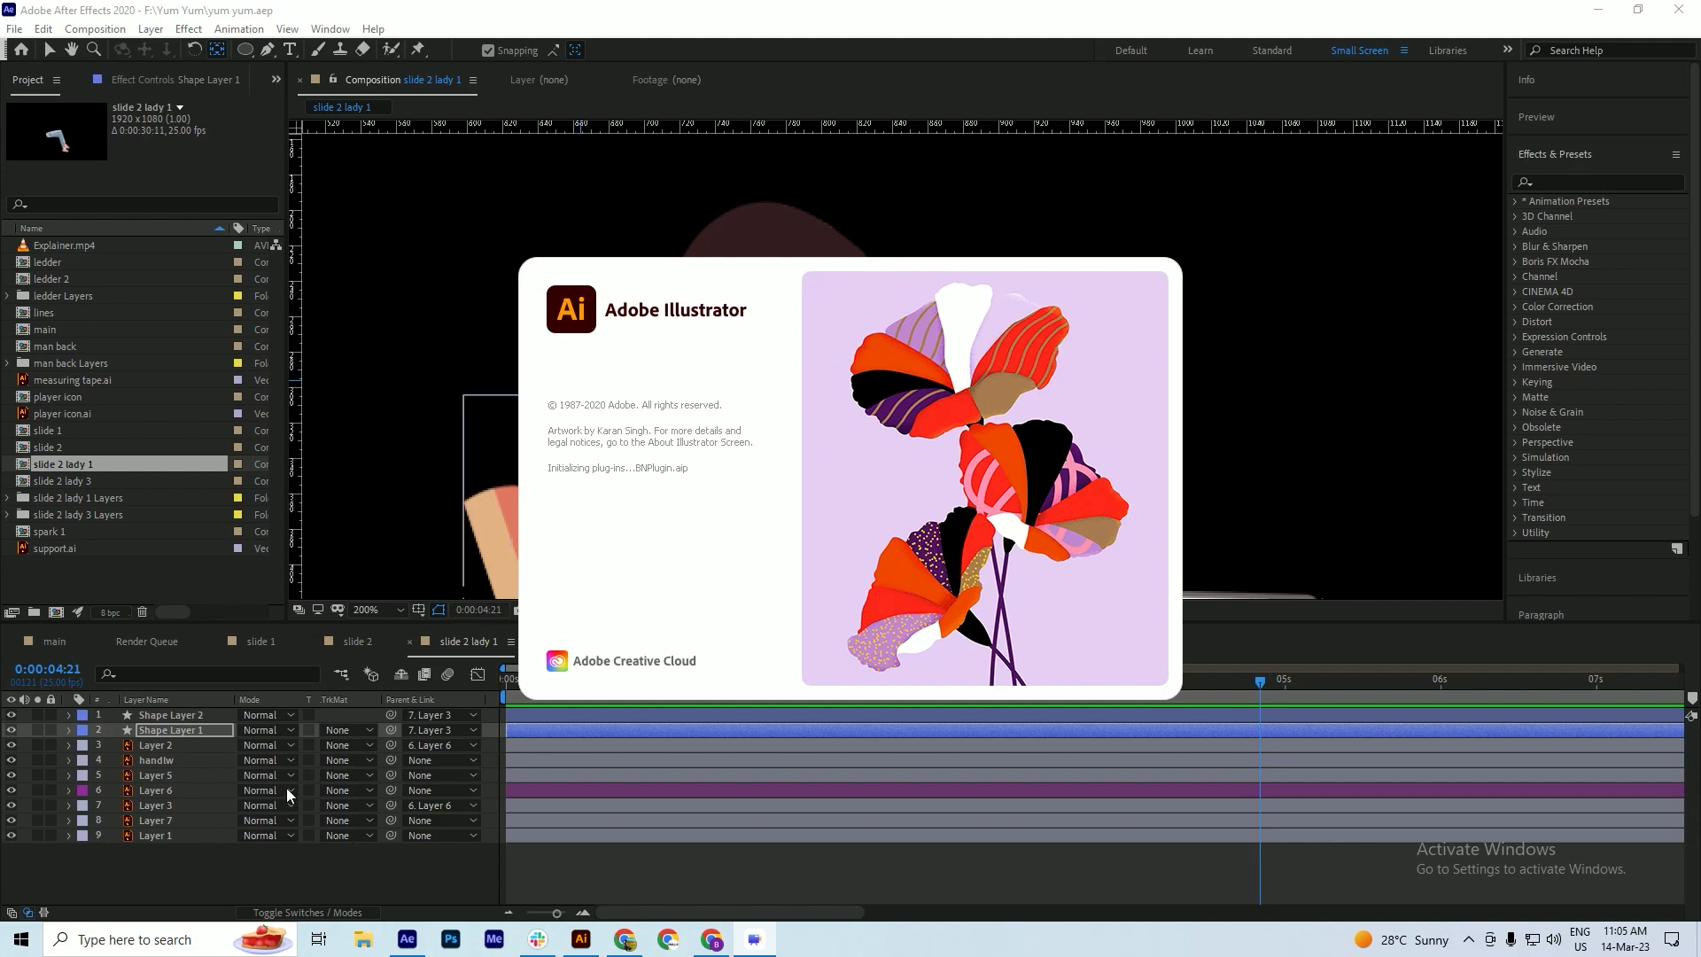
- Switch to Illustrator, open slide 2 lady 1.ai, and show the hidden layers from Layer 2 to Layer 6
{"action": "key", "text": "ctrl+s"}
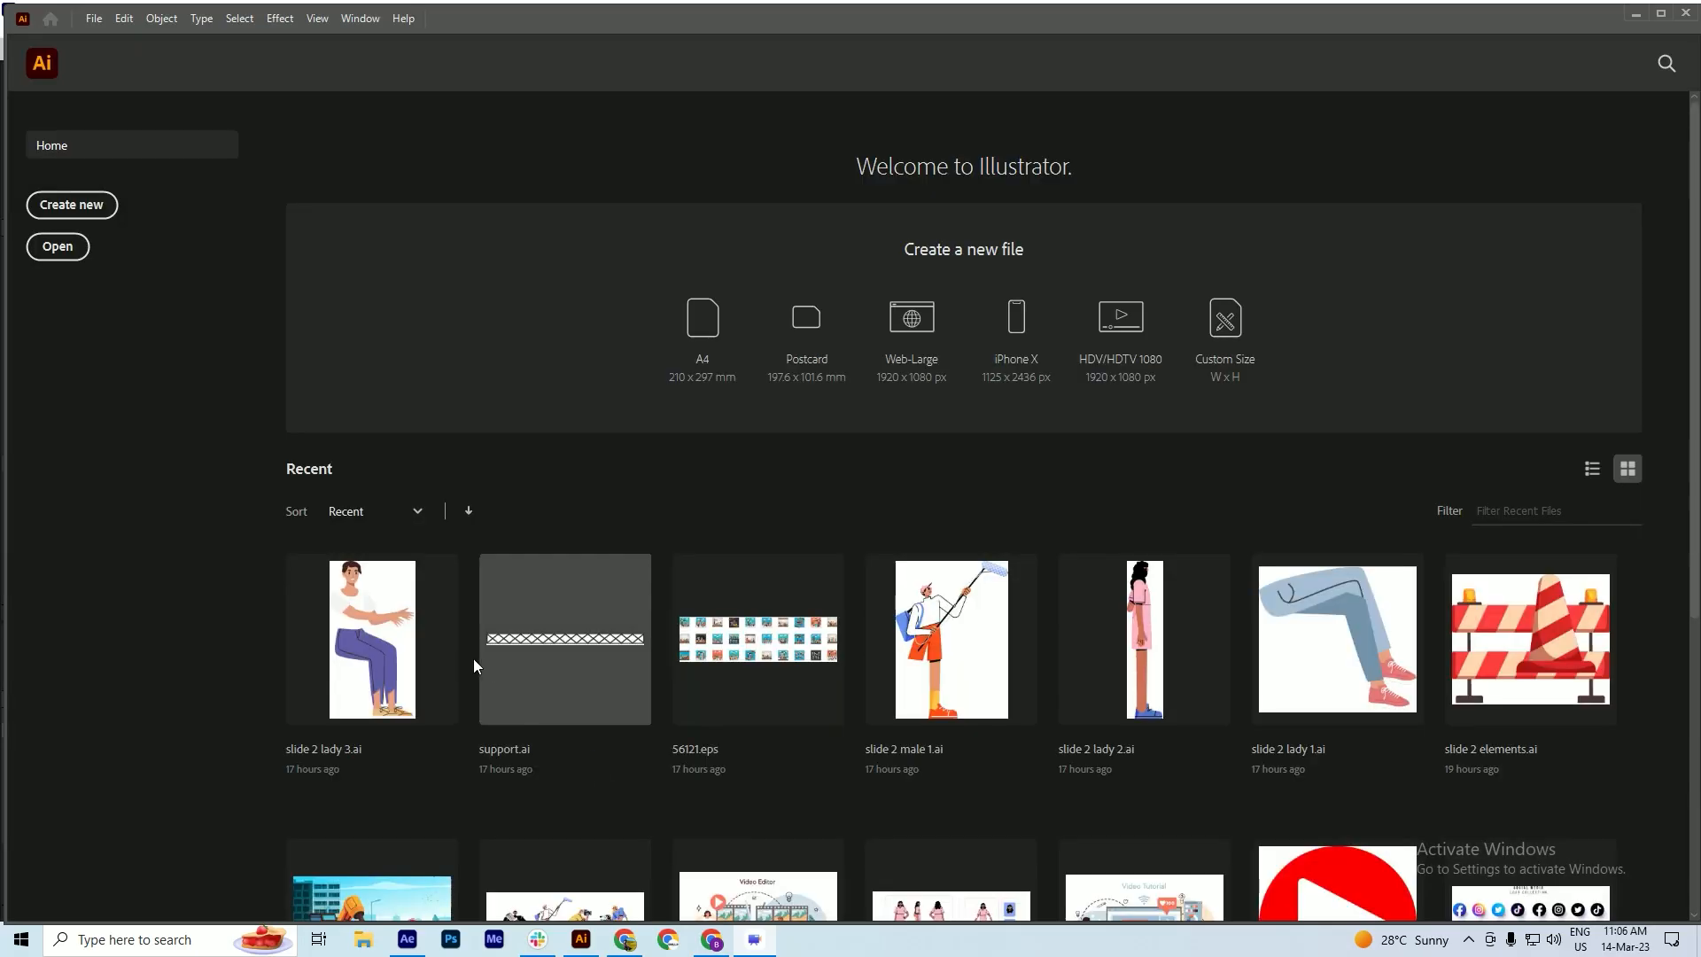
{"action": "left_click", "coordinate": [1349, 644]}
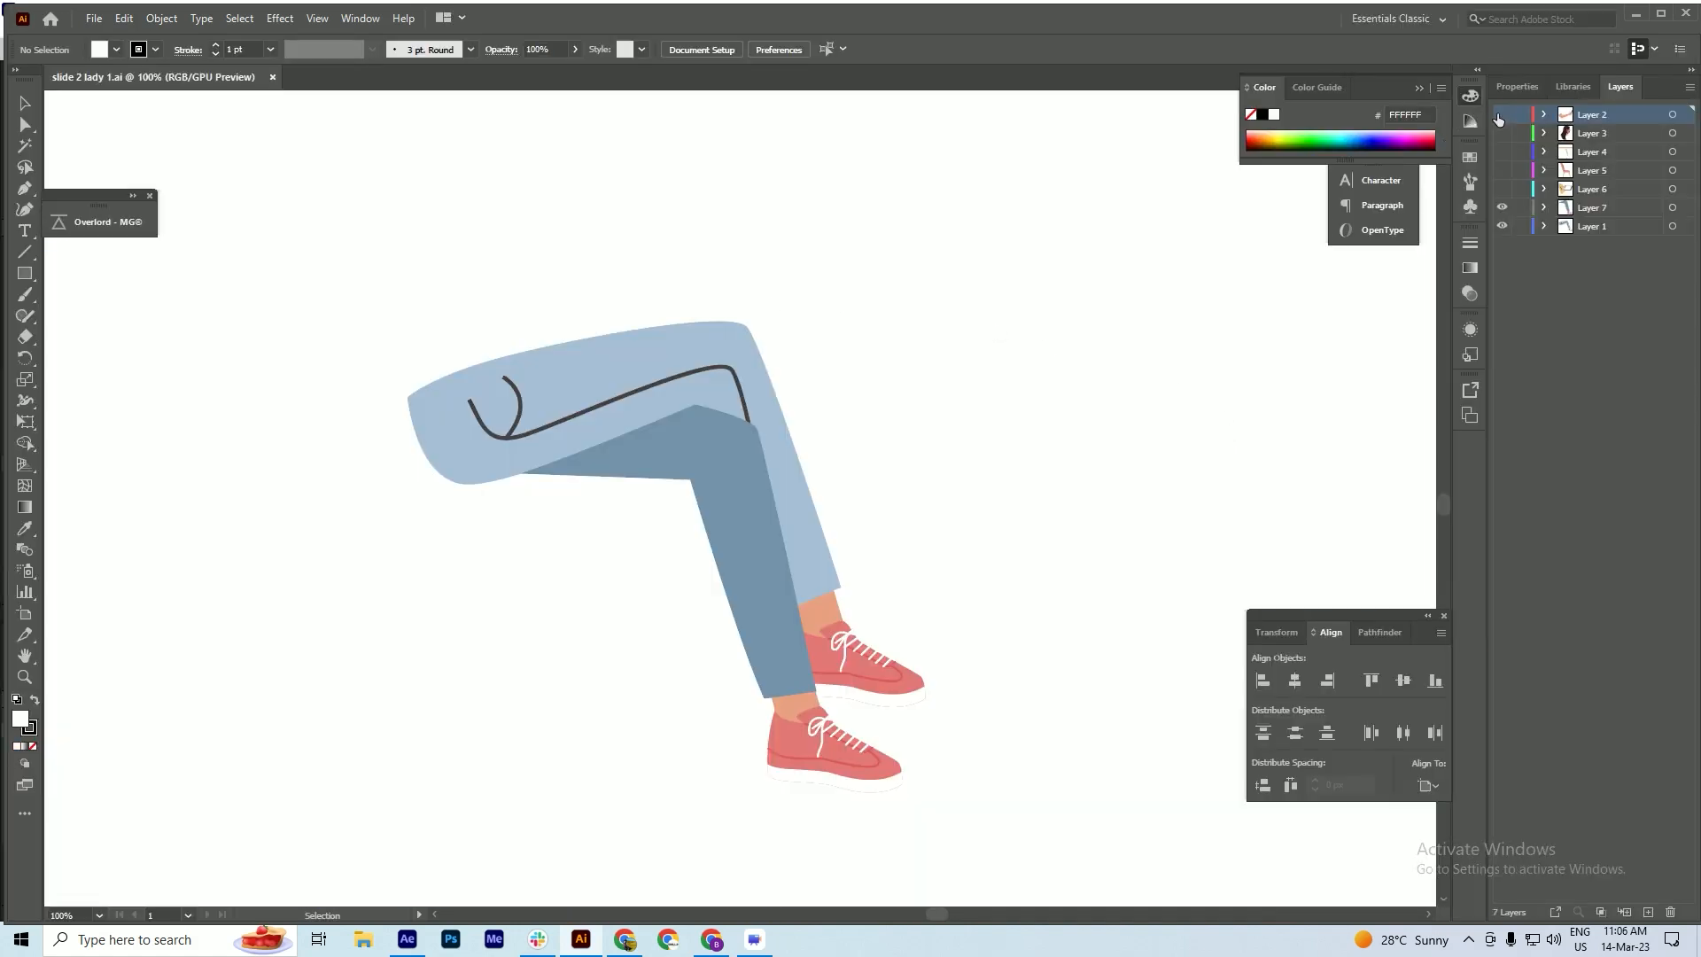
{"action": "left_click_drag", "start_coordinate": [1499, 117], "coordinate": [1502, 157]}
{"action": "scroll", "coordinate": [909, 455], "scroll_direction": "down", "scroll_amount": 2}
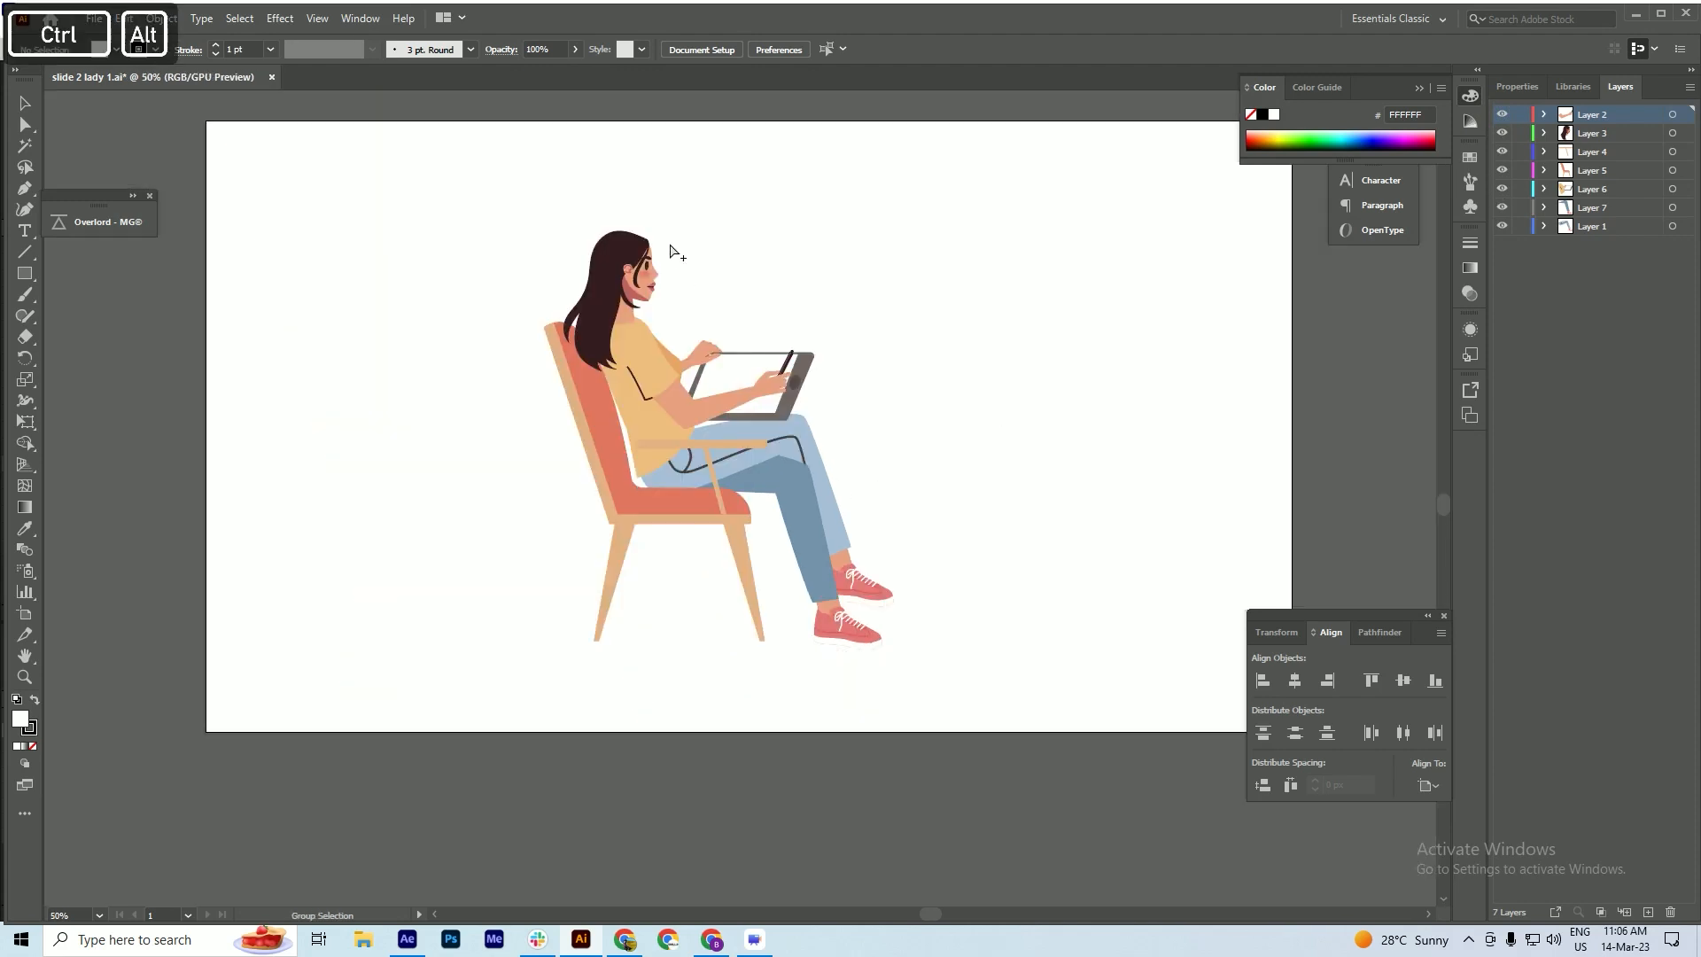
- Delete the original eye and eyebrow from the lady's face on Layer 3 and save the Illustrator file
{"action": "scroll", "coordinate": [656, 229], "scroll_direction": "up", "scroll_amount": 5}
{"action": "double_click", "coordinate": [679, 283]}
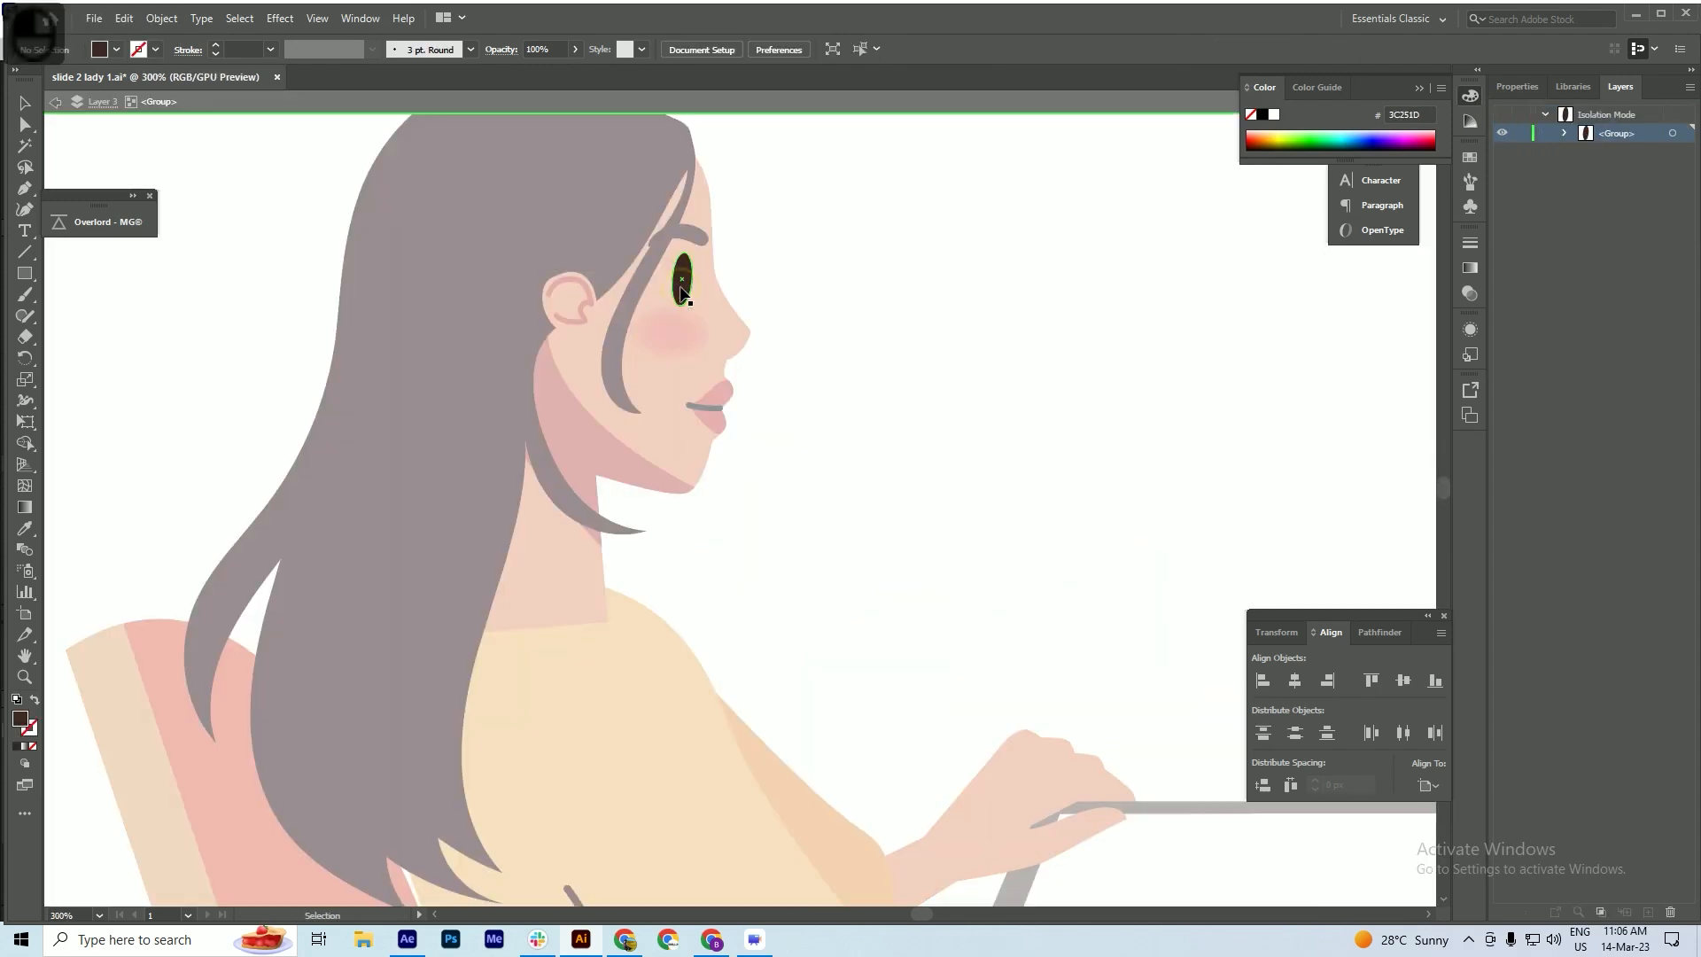
{"action": "key", "text": "Delete"}
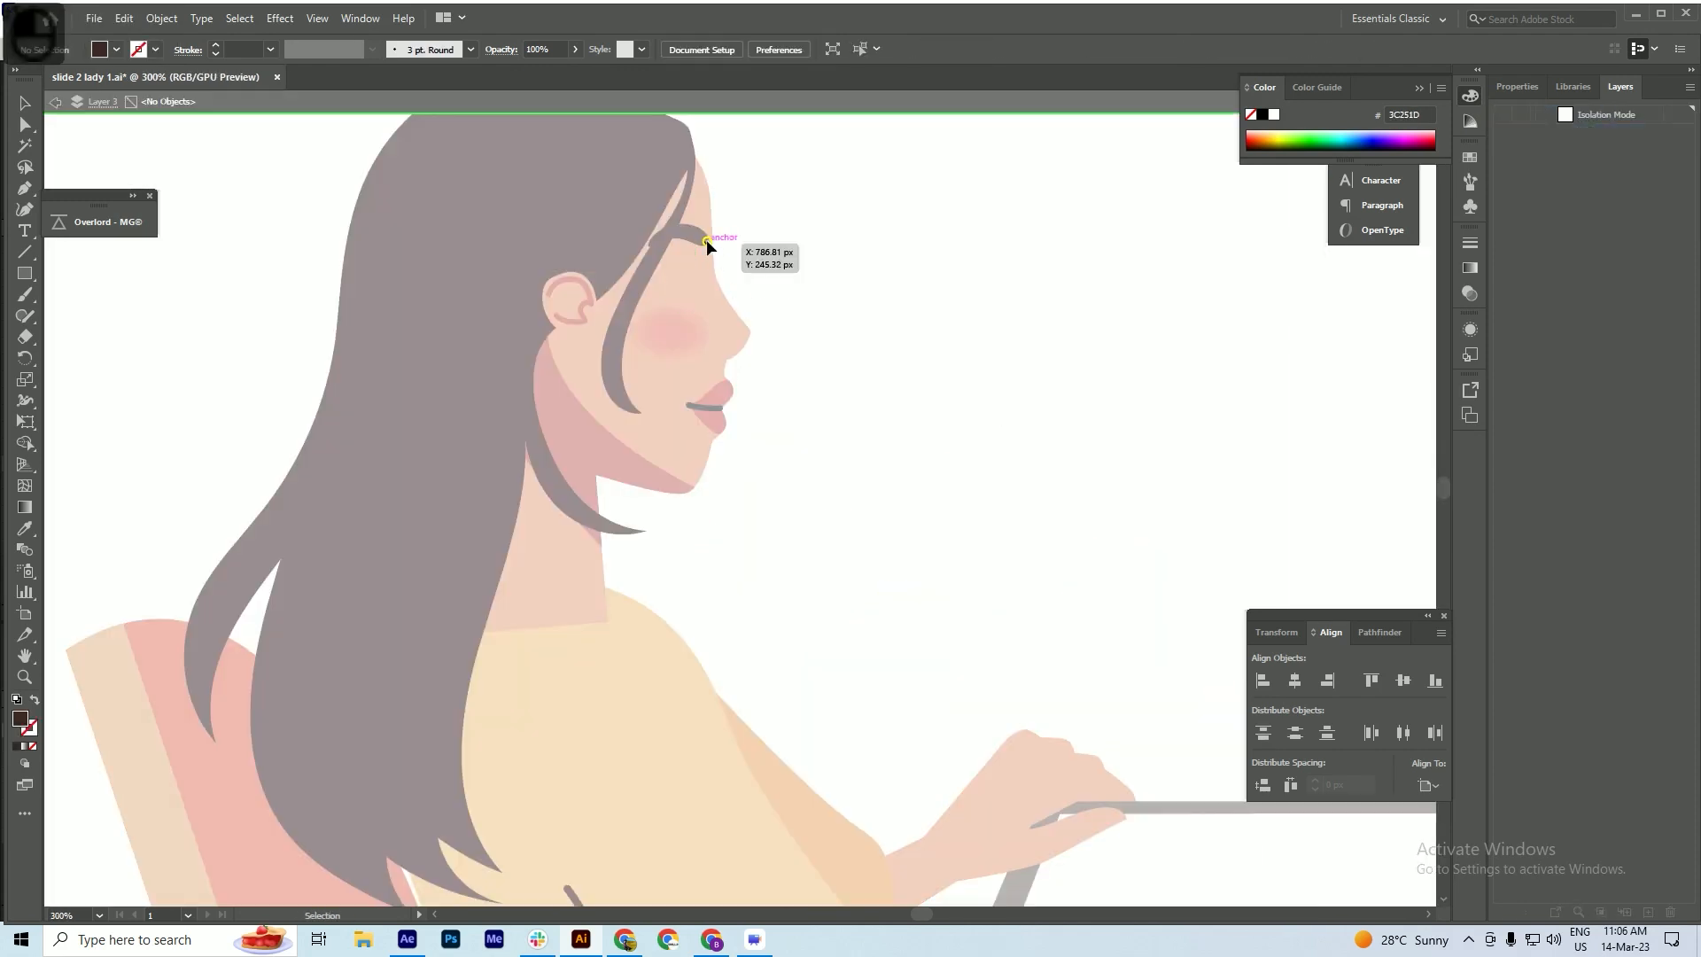
{"action": "double_click", "coordinate": [707, 241]}
{"action": "left_click", "coordinate": [703, 239]}
{"action": "key", "text": "Delete"}
{"action": "key", "text": "Delete"}
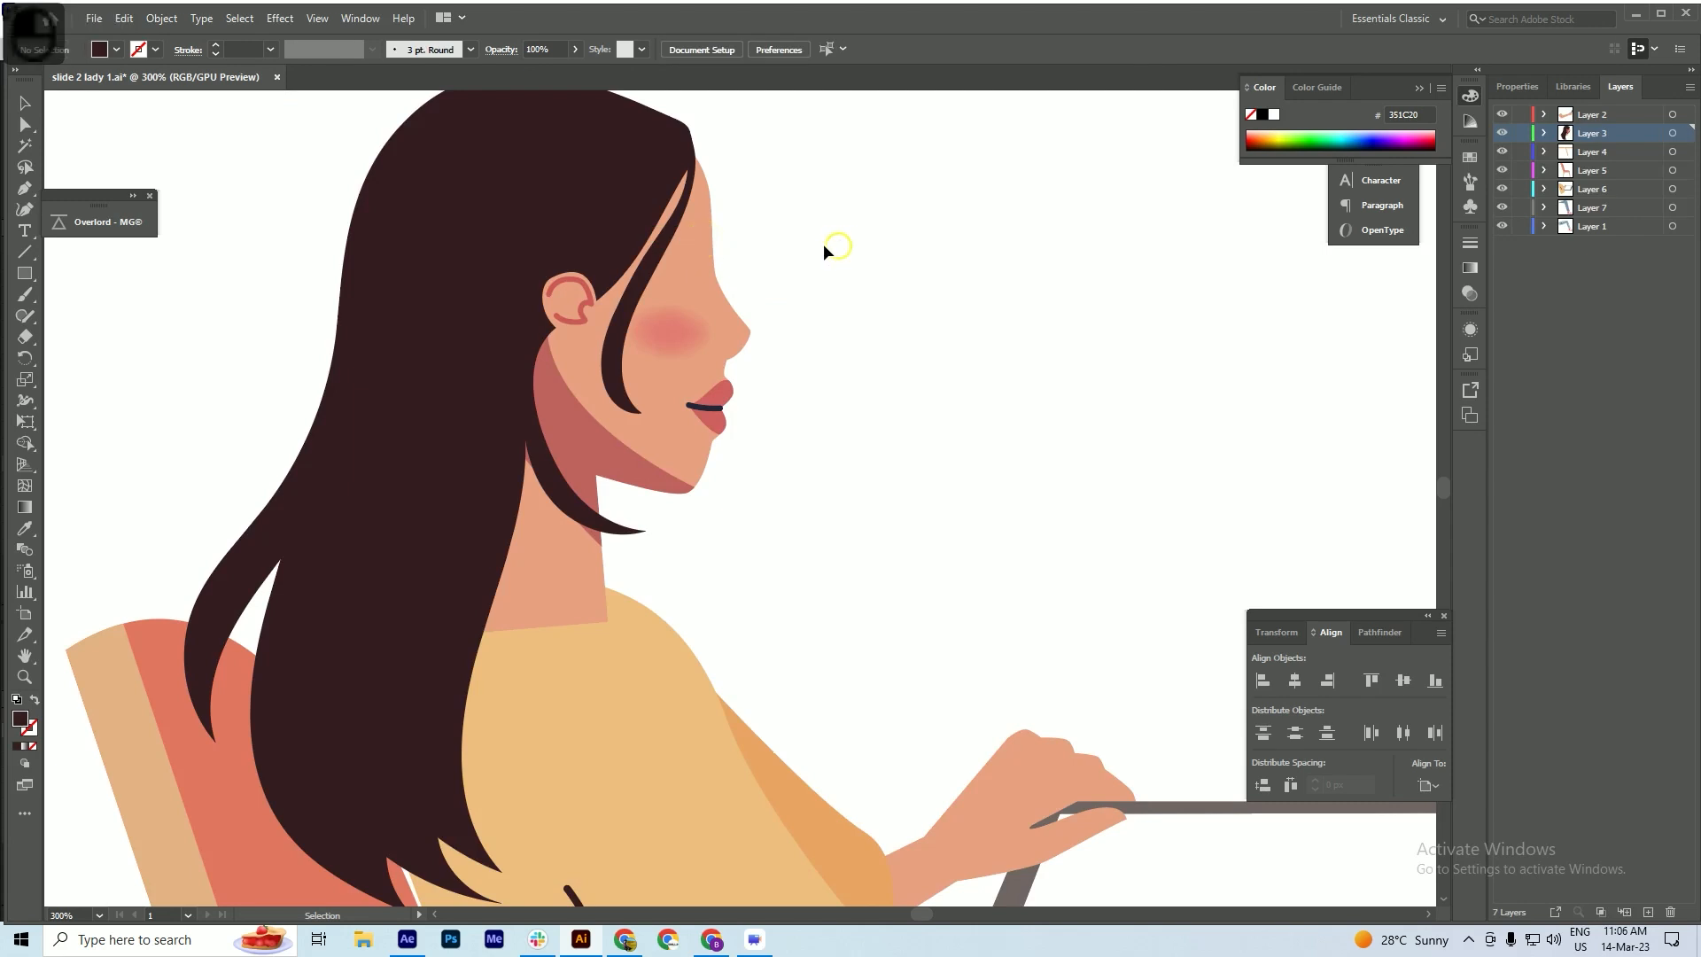
{"action": "key", "text": "ctrl+s"}
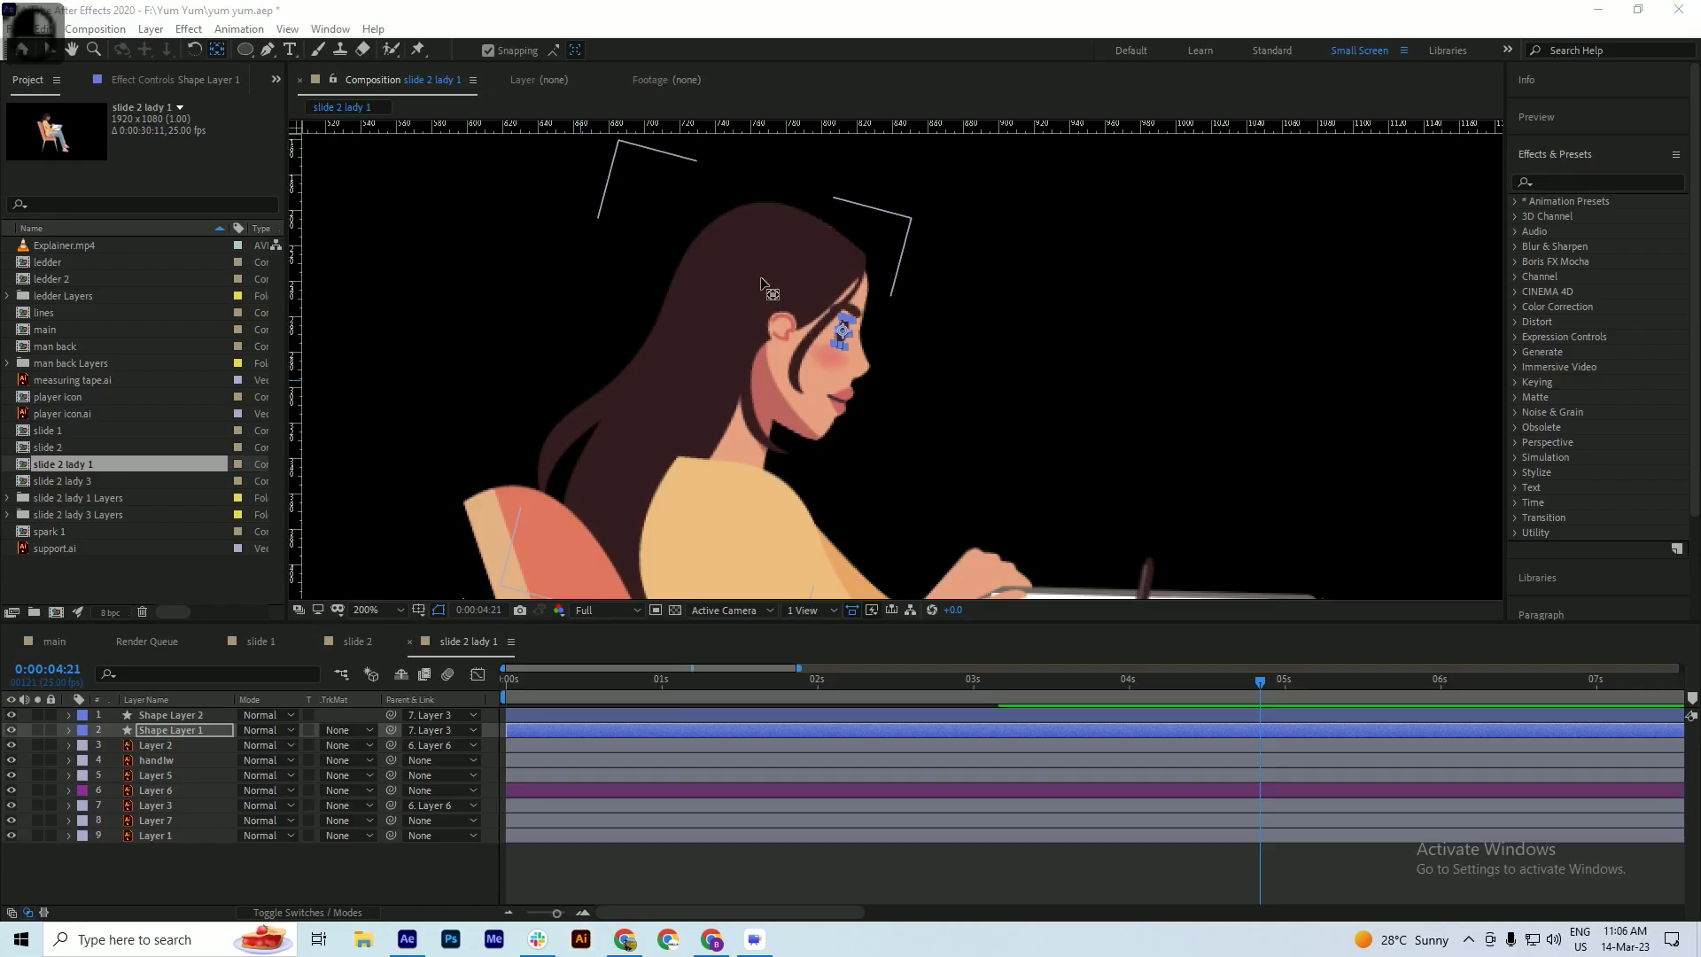
- Preview the slide 2 lady 1 composition from the start, checking the face close-up and the whole seated figure, and save the project
{"action": "key", "text": "space"}
{"action": "left_click", "coordinate": [551, 689]}
{"action": "left_click", "coordinate": [252, 865]}
{"action": "key", "text": "ctrl+s"}
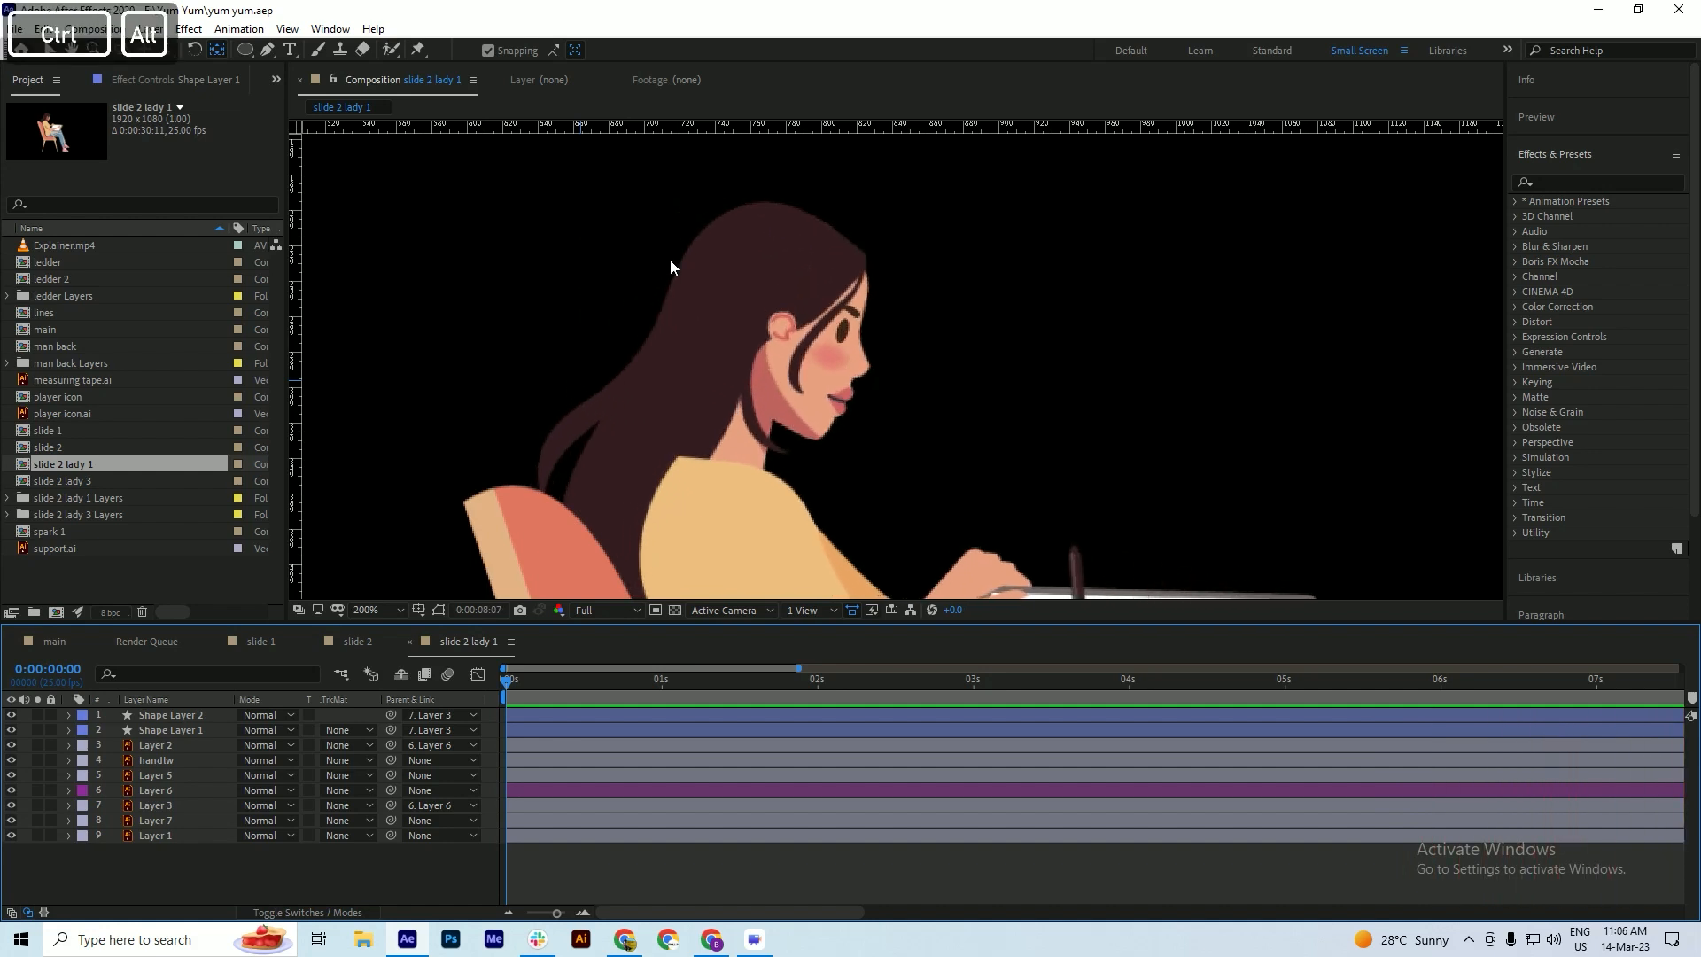
{"action": "scroll", "coordinate": [705, 283], "scroll_direction": "down", "scroll_amount": 2}
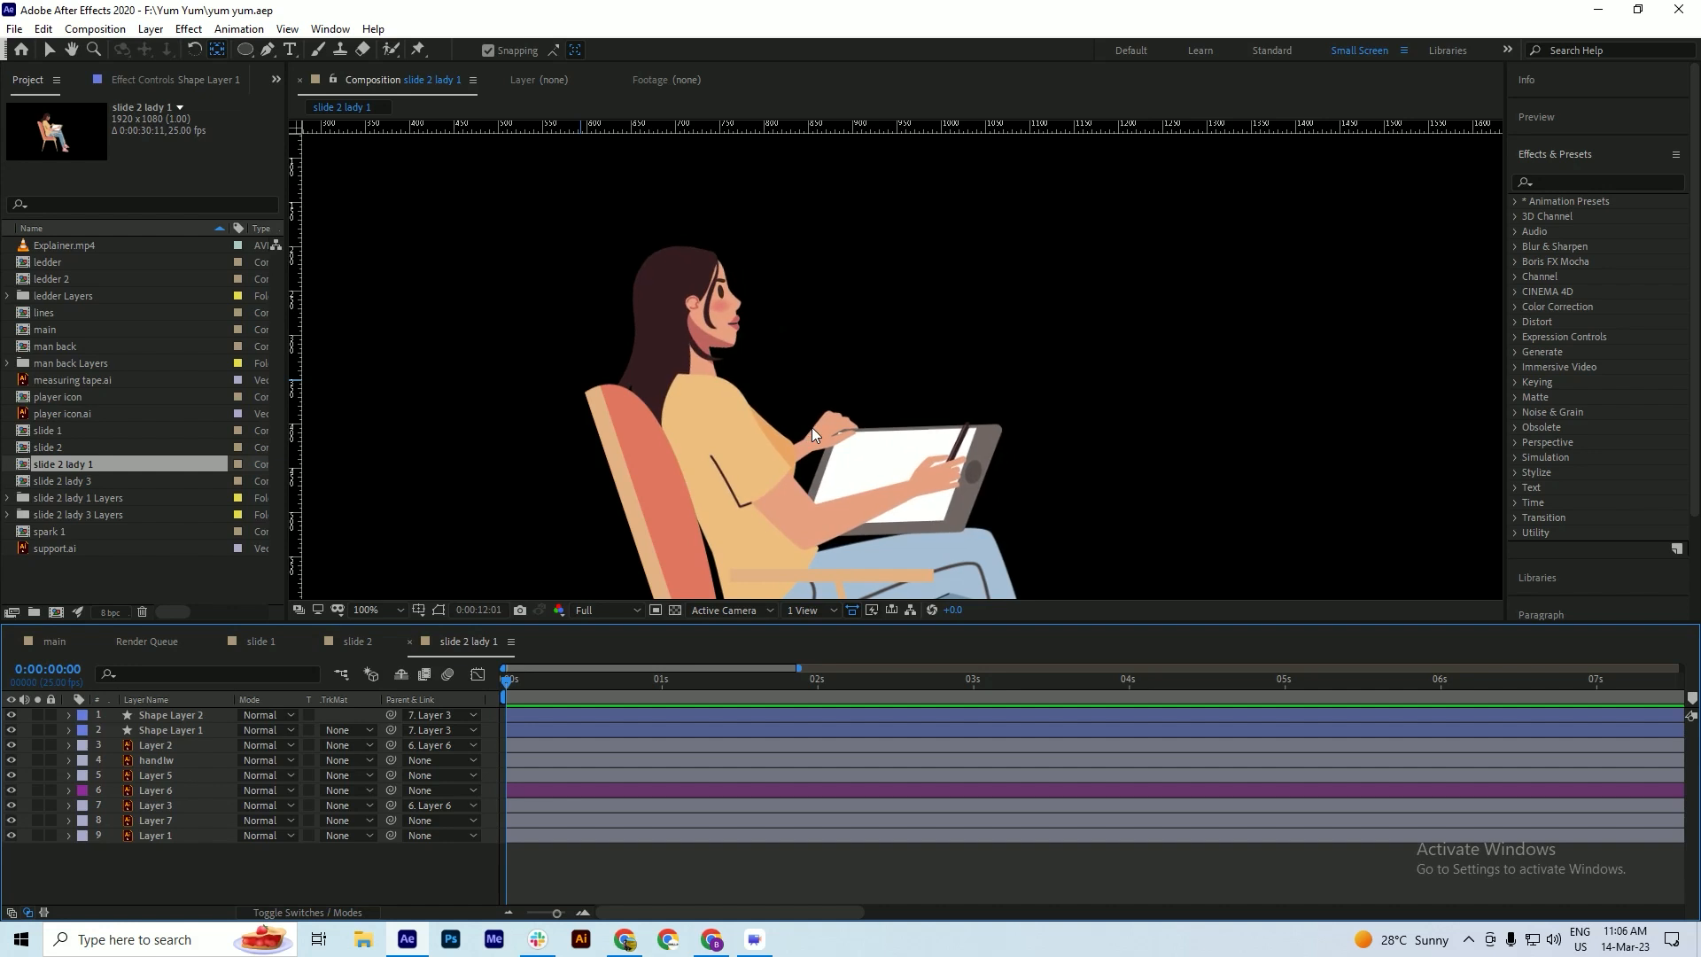
{"action": "key", "text": "ctrl+s"}
{"action": "scroll", "coordinate": [715, 333], "scroll_direction": "down", "scroll_amount": 1}
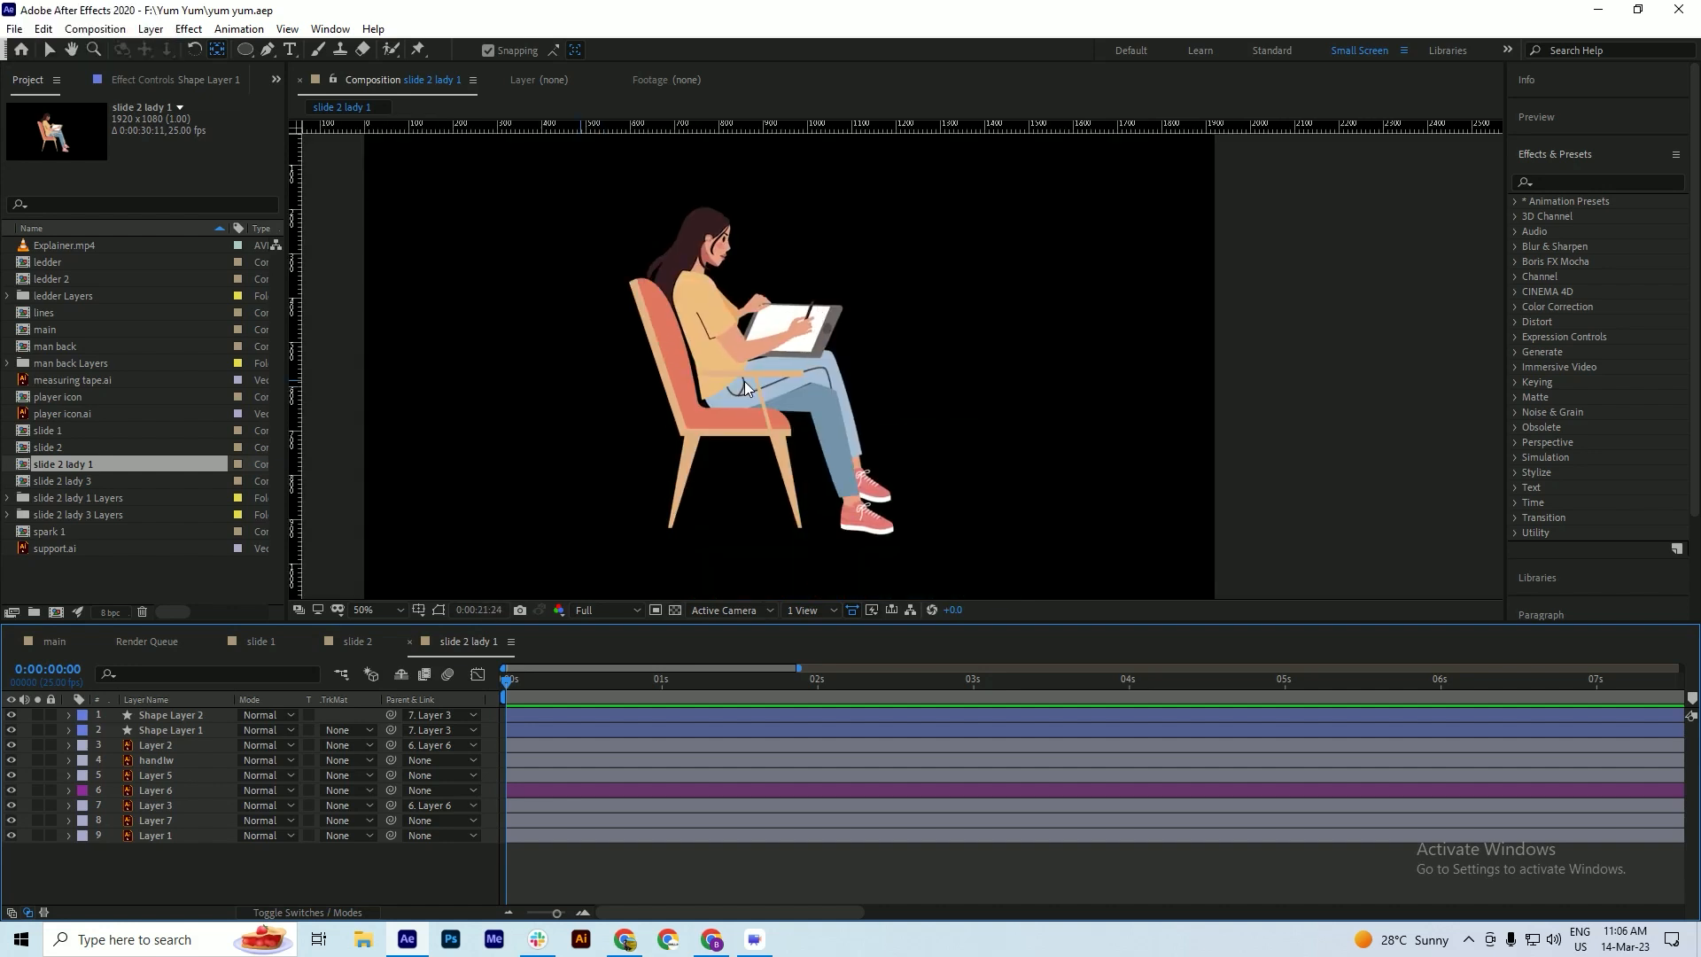
{"action": "key", "text": "ctrl+s"}
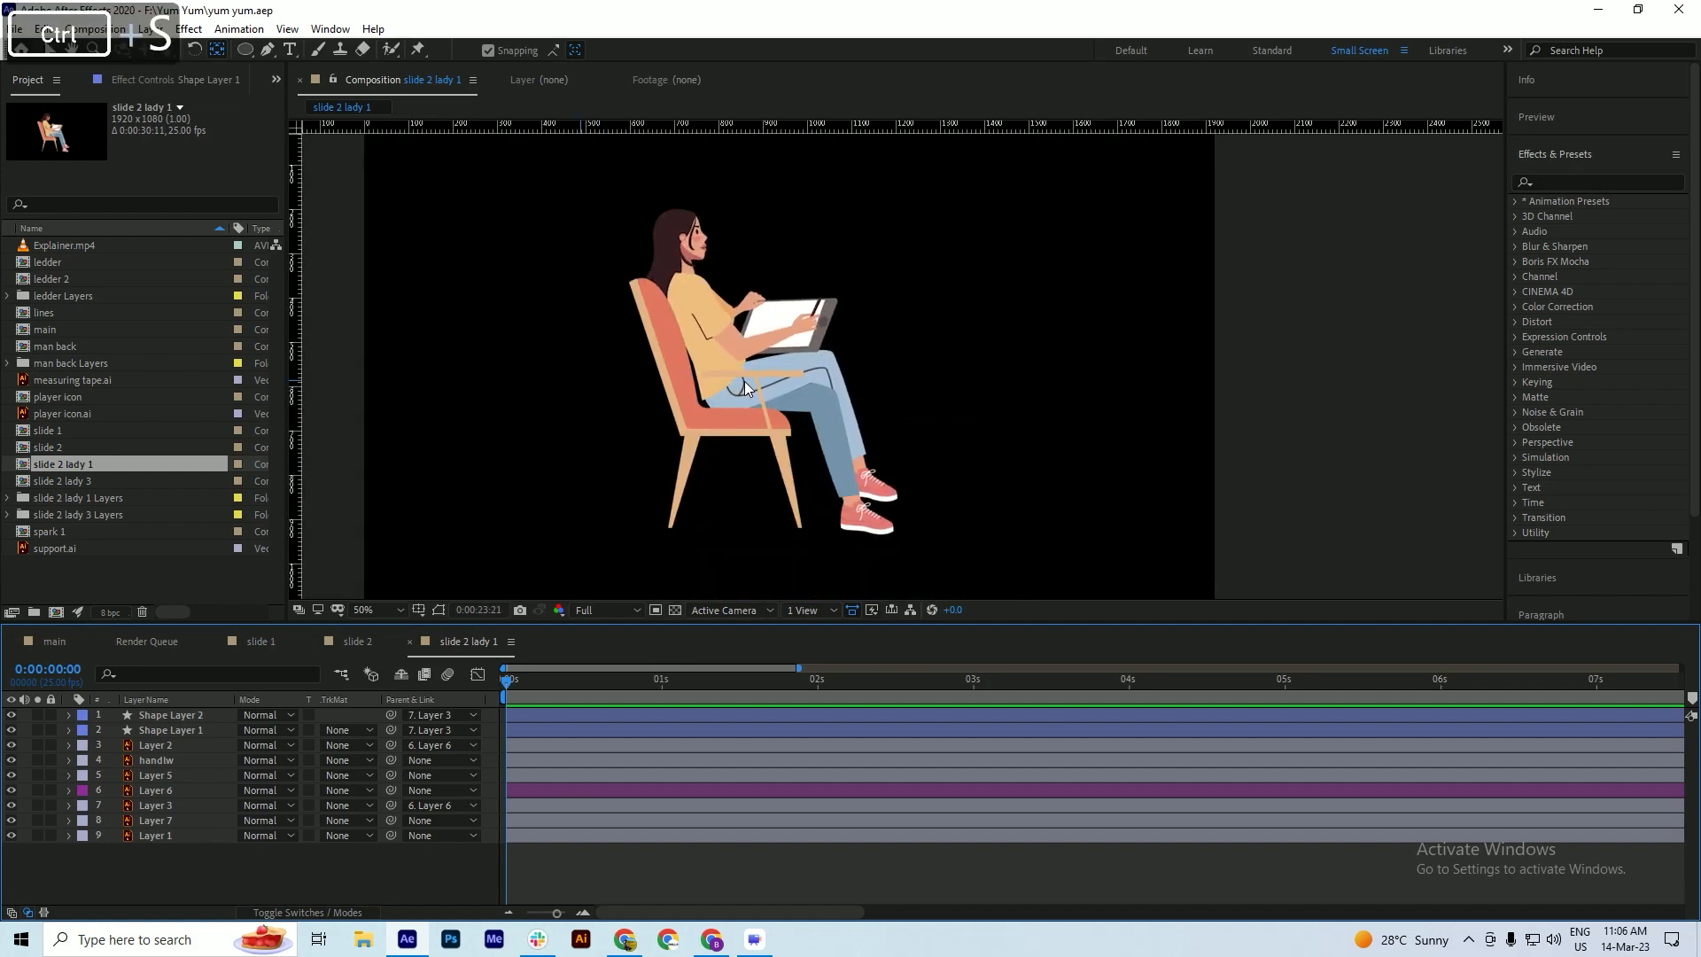
{"action": "key", "text": "ctrl+s"}
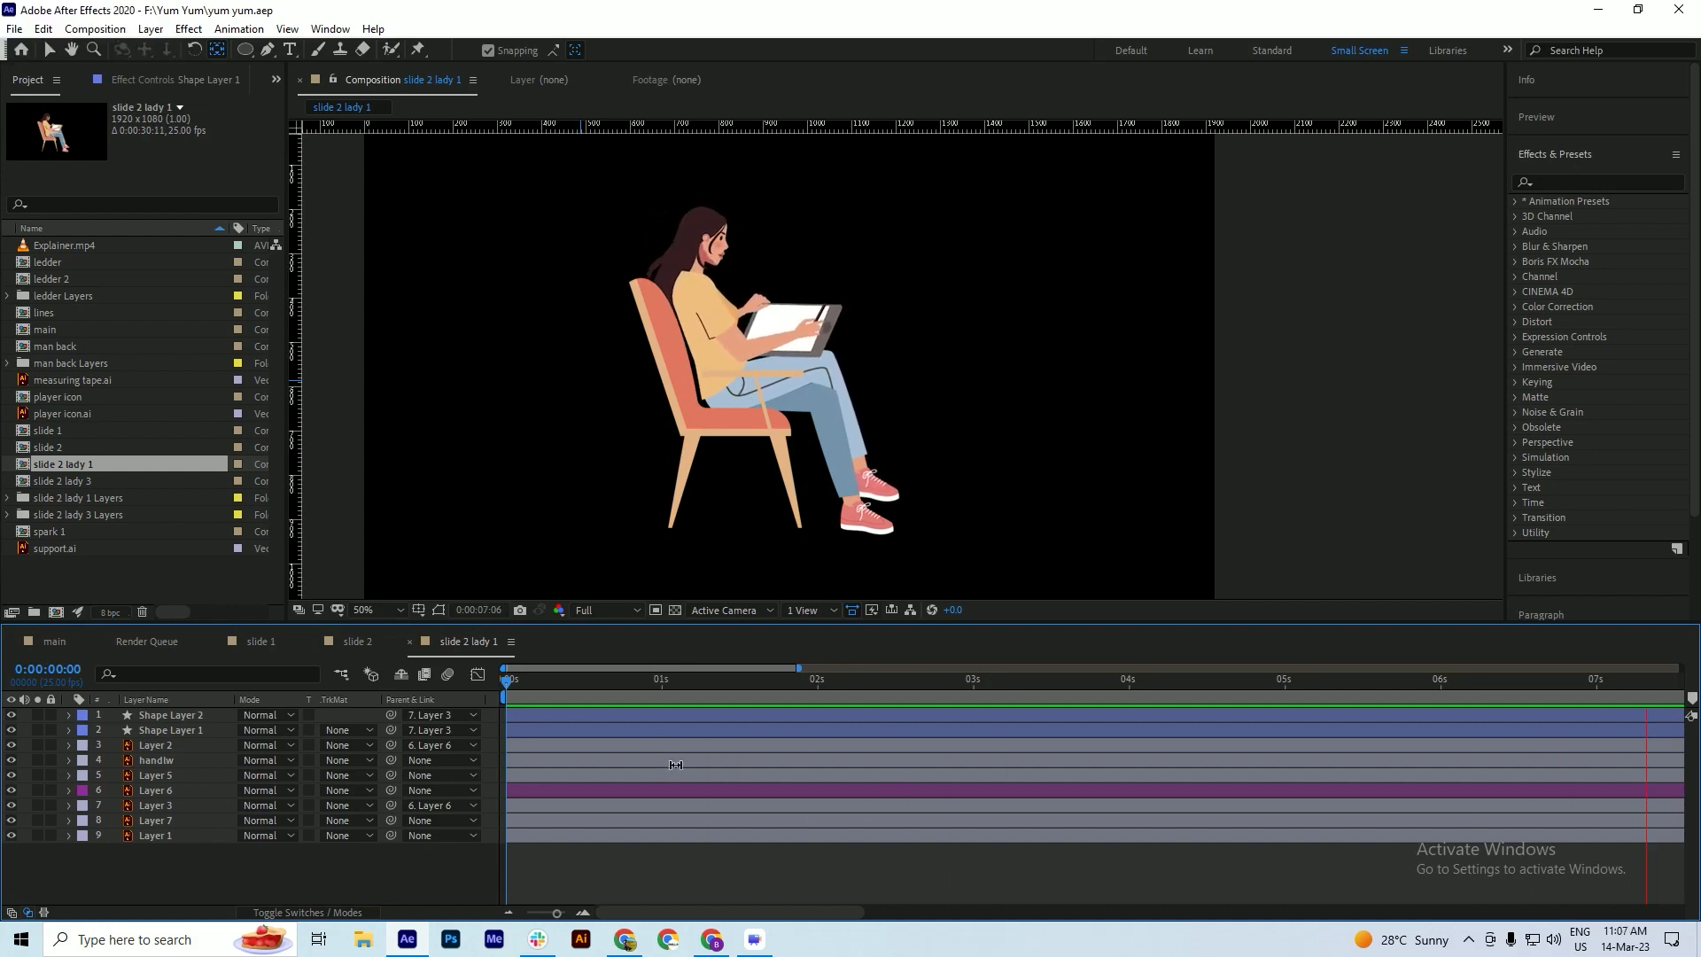
{"action": "key", "text": "ctrl+s"}
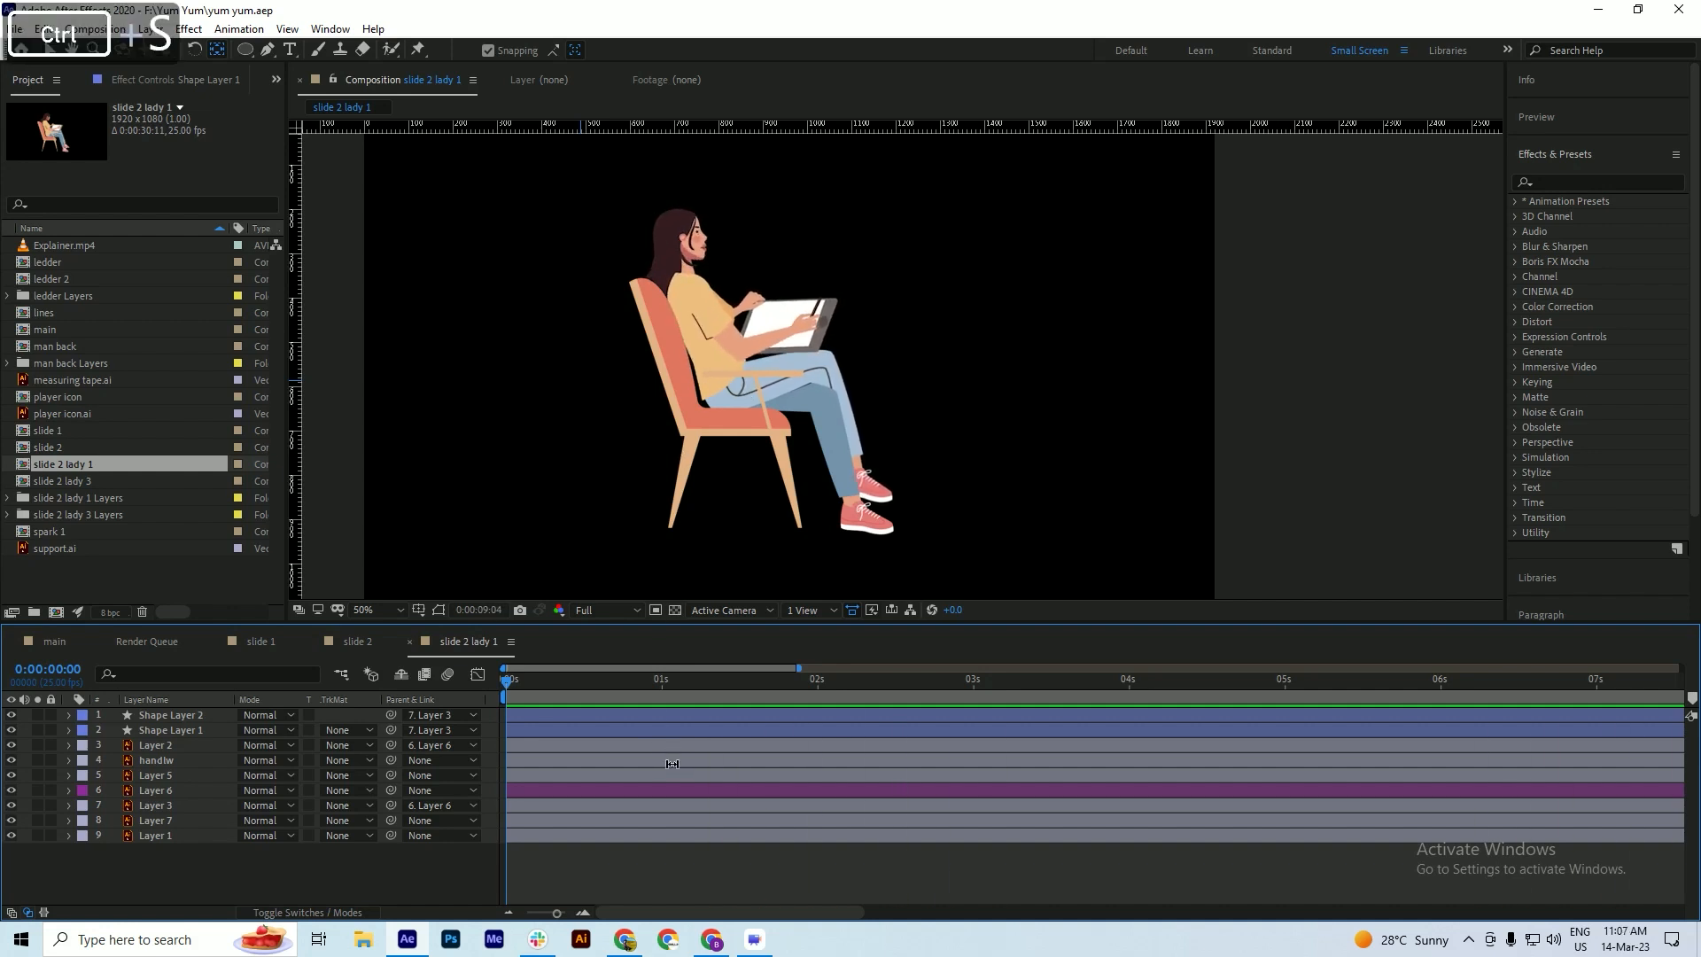